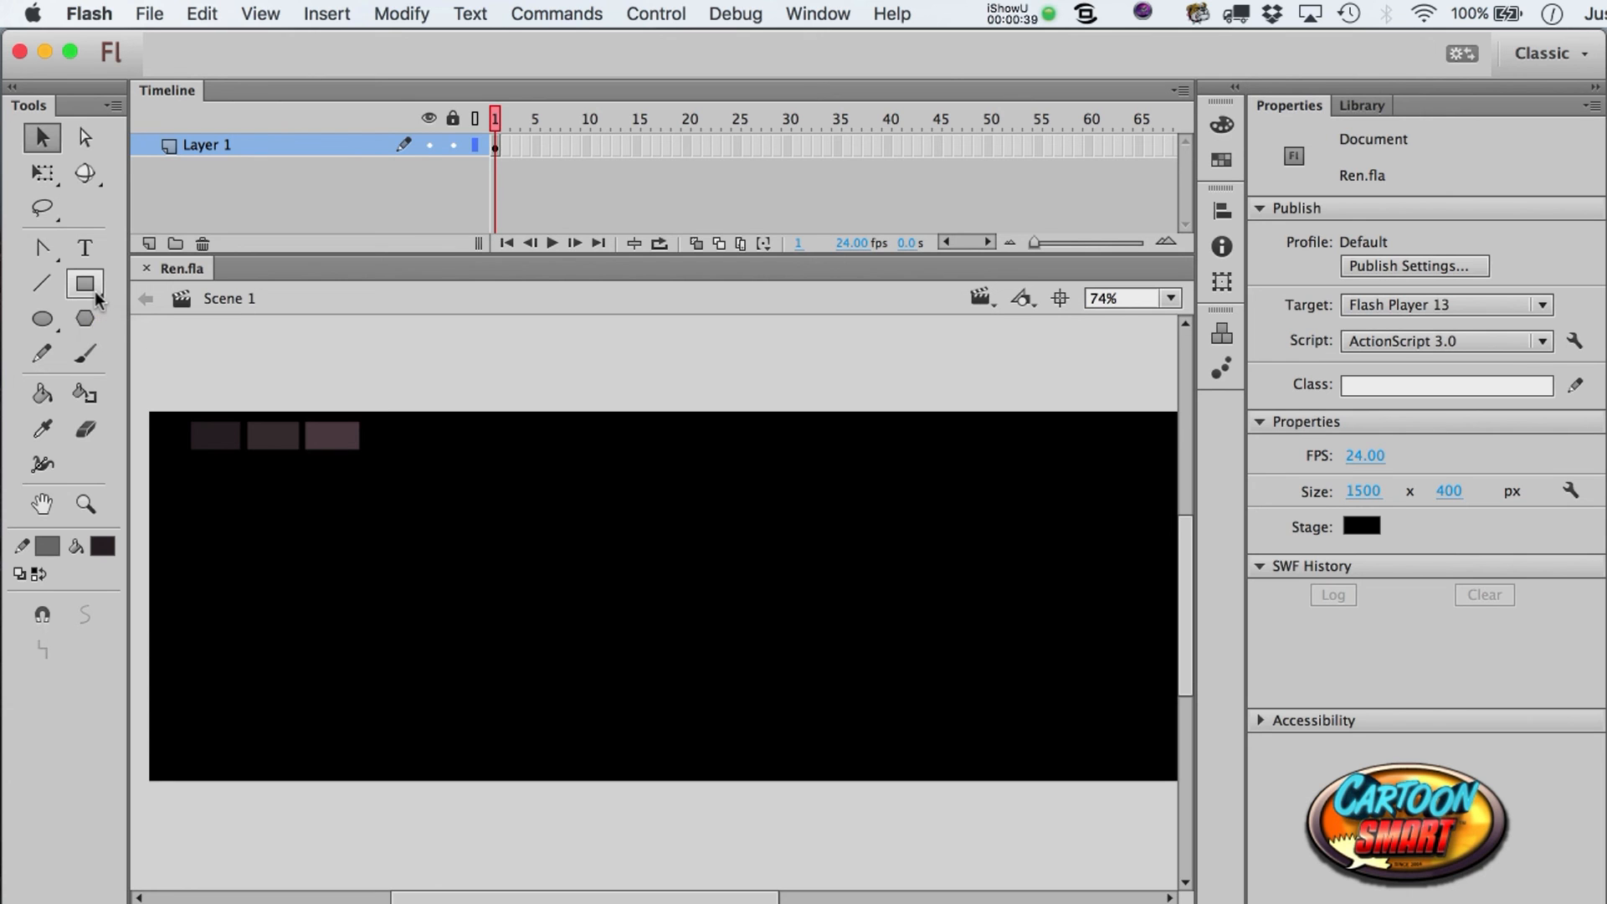
click(151, 13)
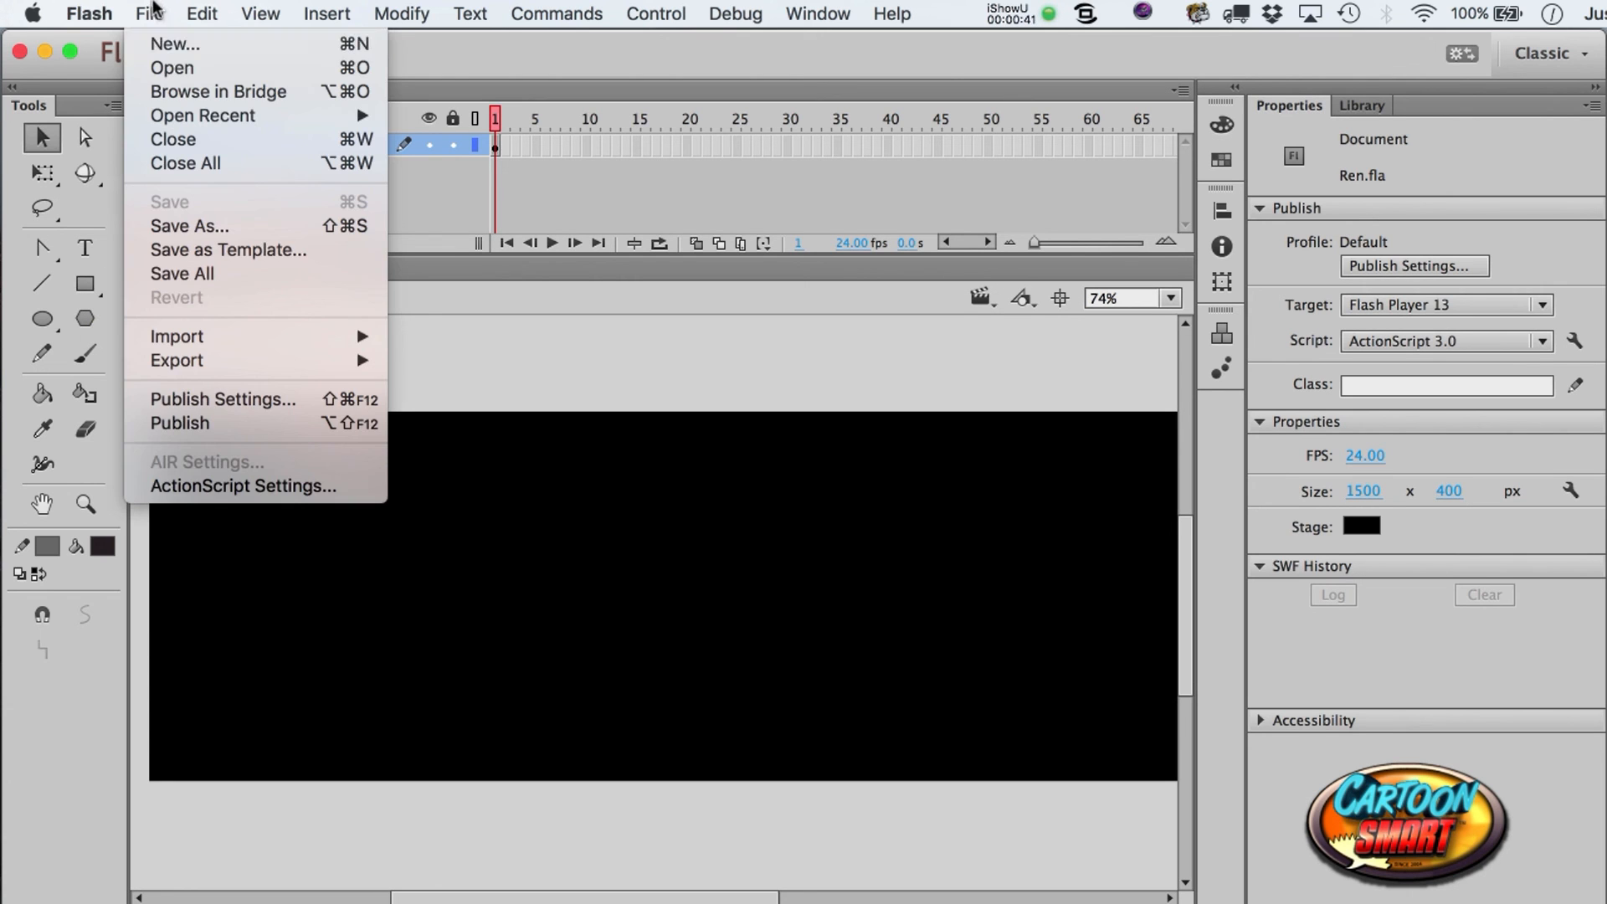
click(178, 46)
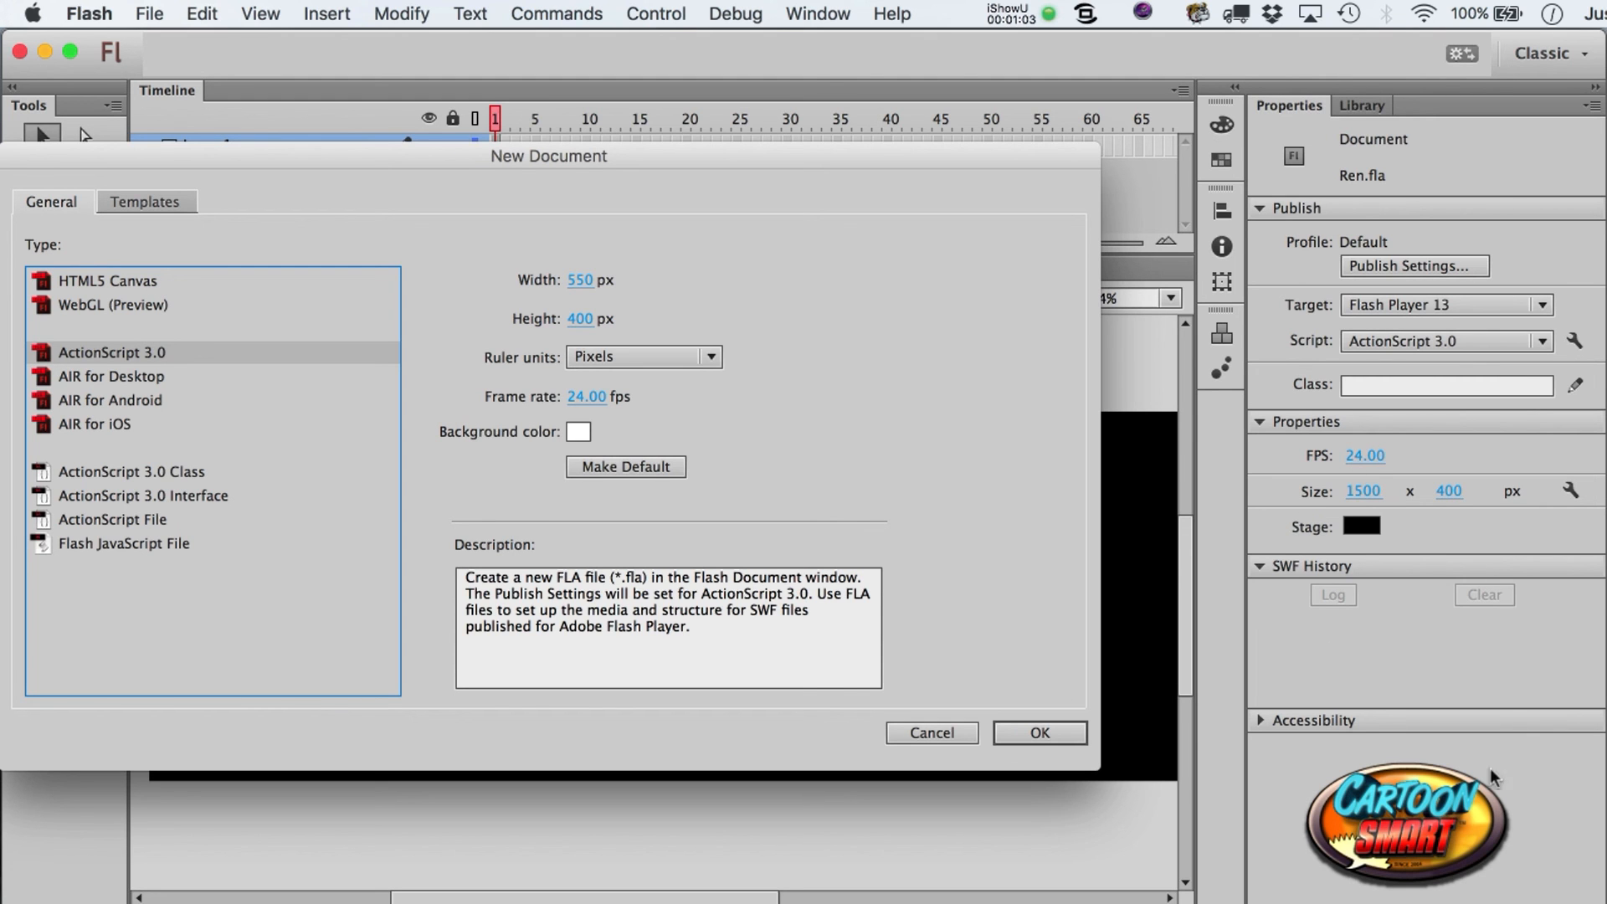
click(932, 733)
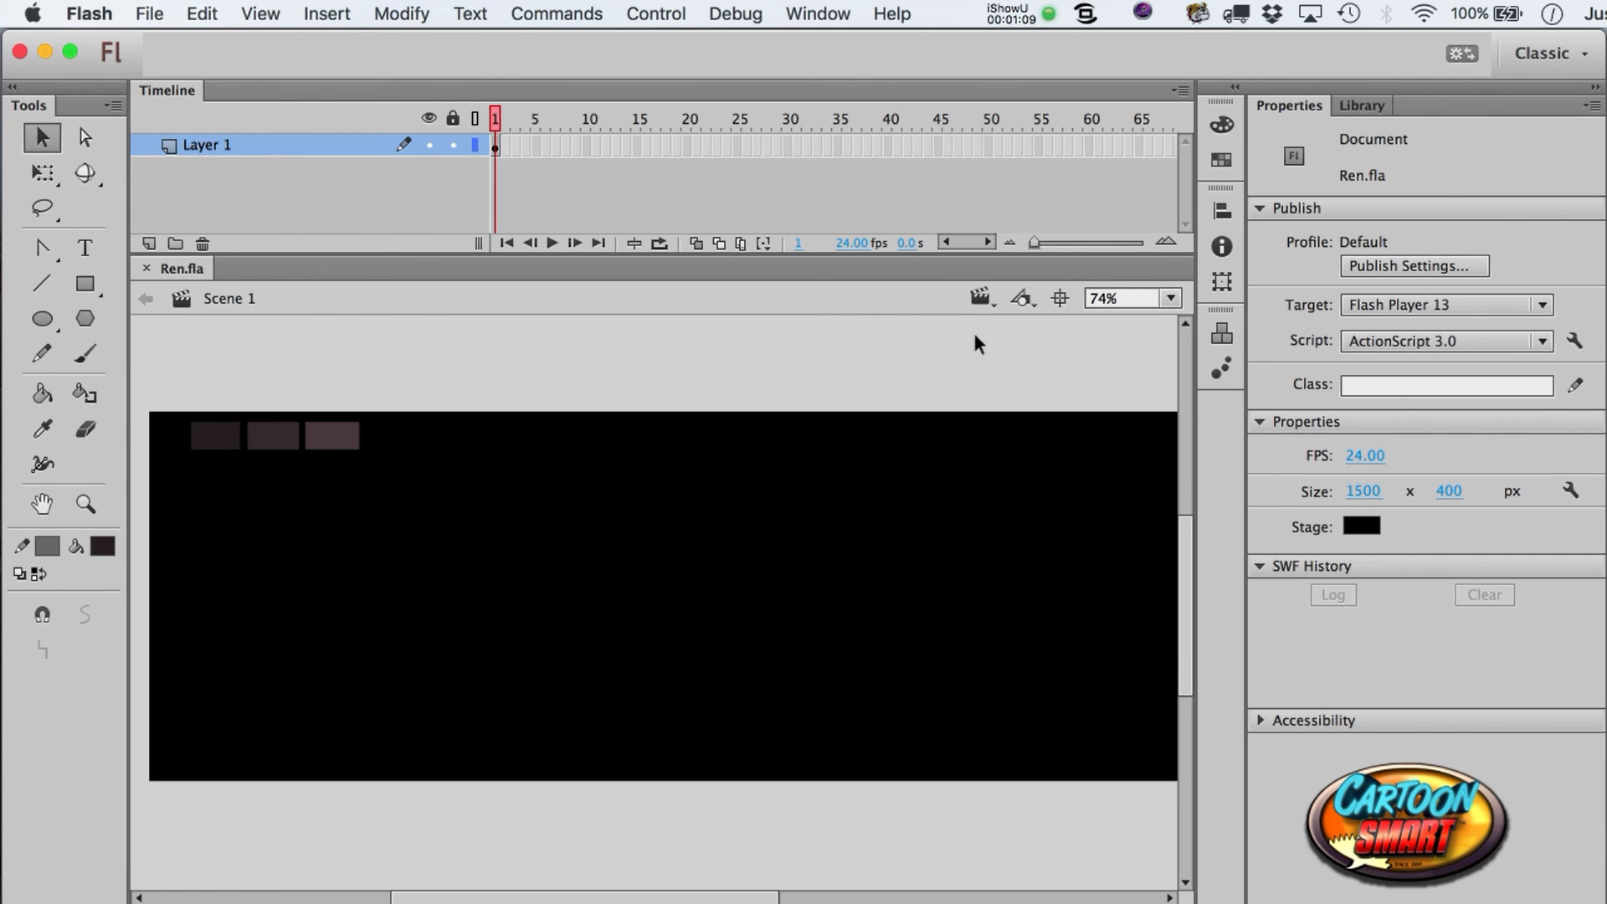
- Choose the Classic workspace and narrow the Tools panel slightly
click(1555, 54)
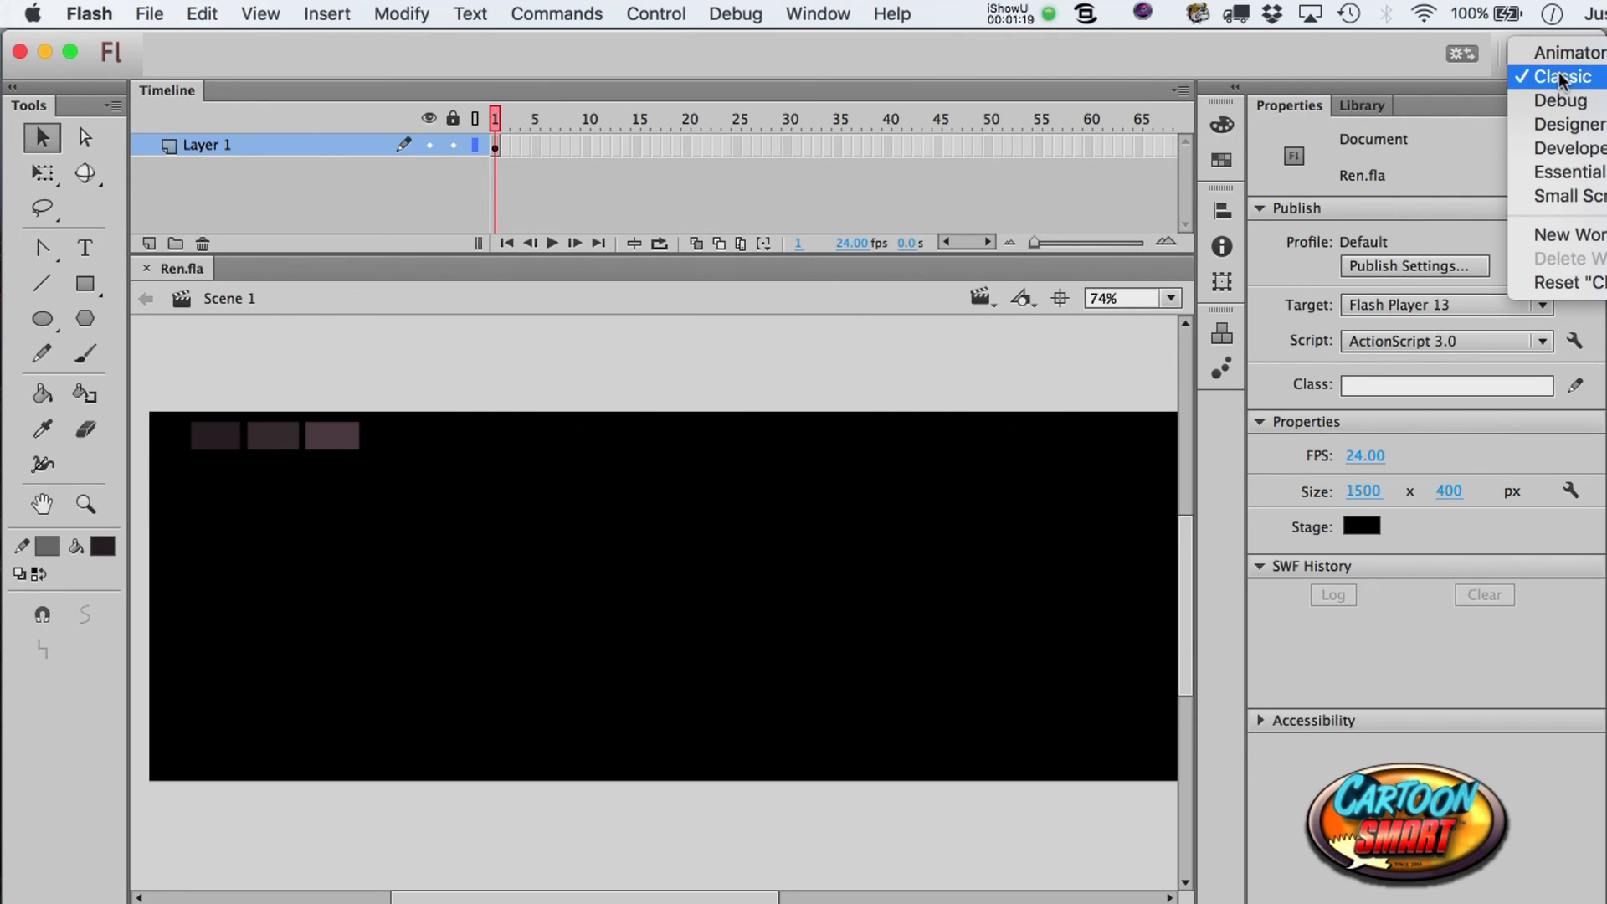
click(1561, 77)
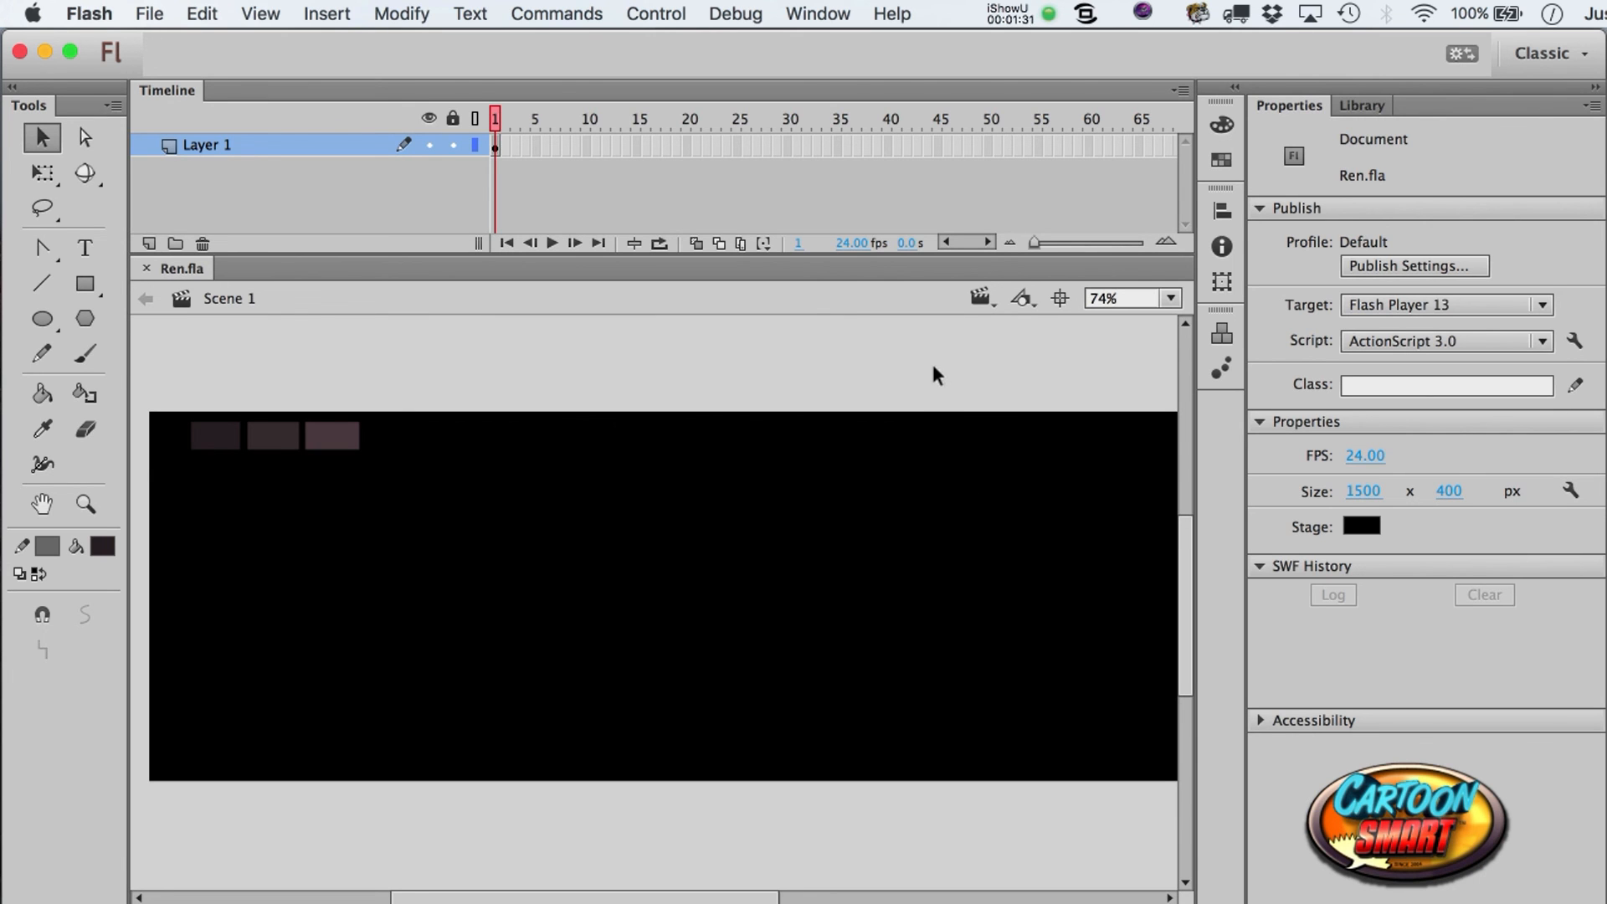
click(37, 174)
mouse_move(128, 149)
mouse_down()
mouse_move(59, 149)
mouse_move(110, 148)
mouse_up()
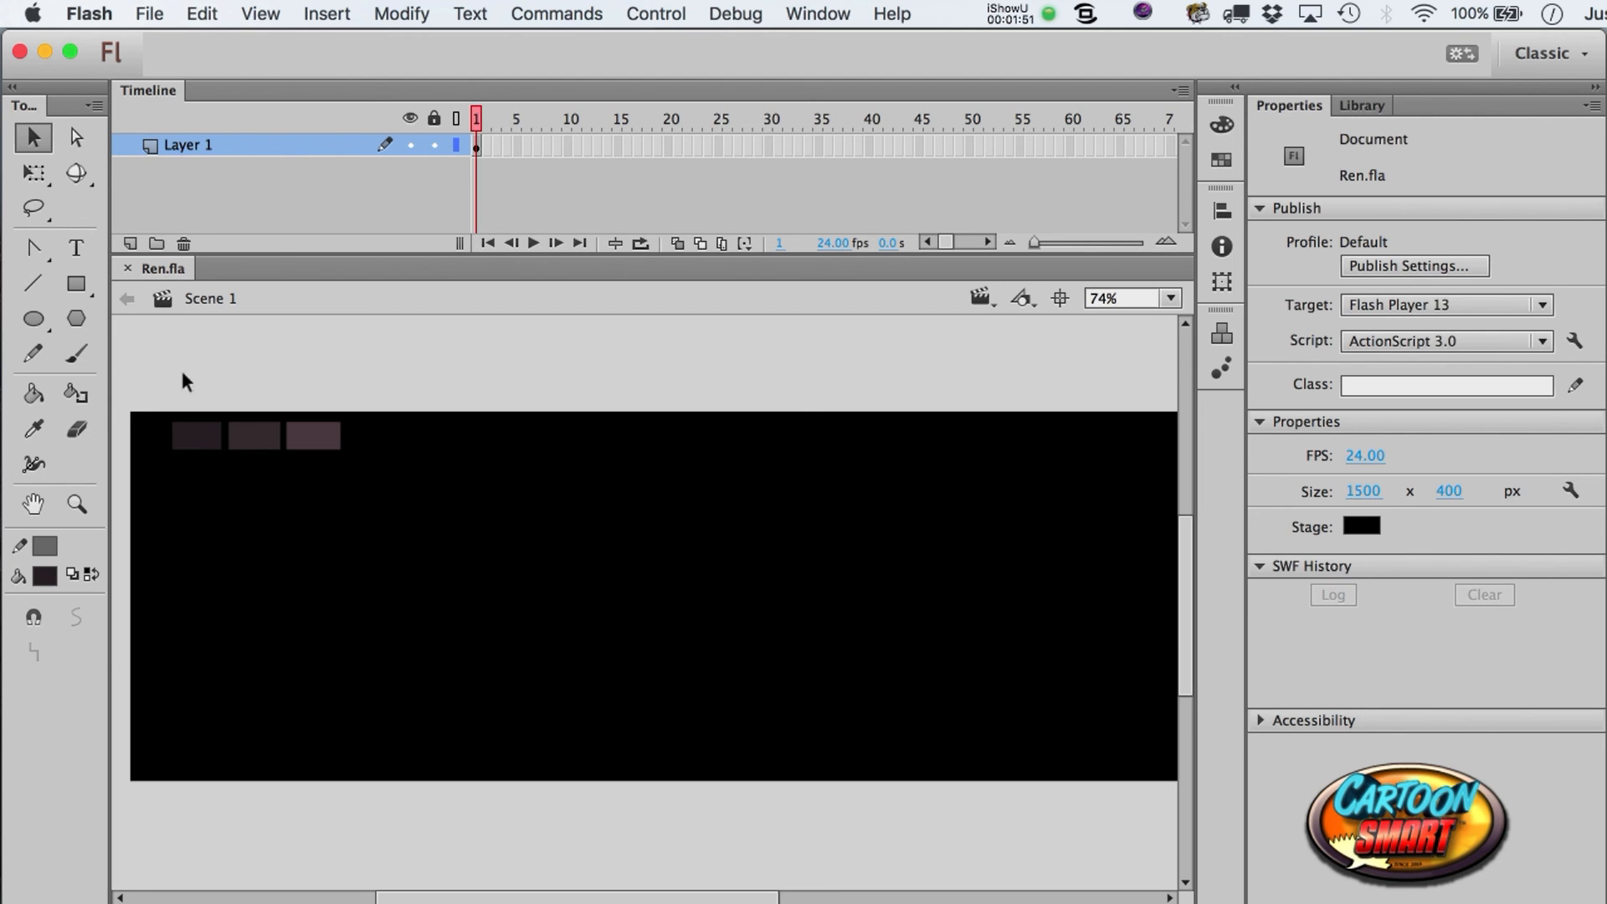
- Draw a dark rectangle about 73 by 38 px below the three color swatches on the stage and delete its outline
click(77, 287)
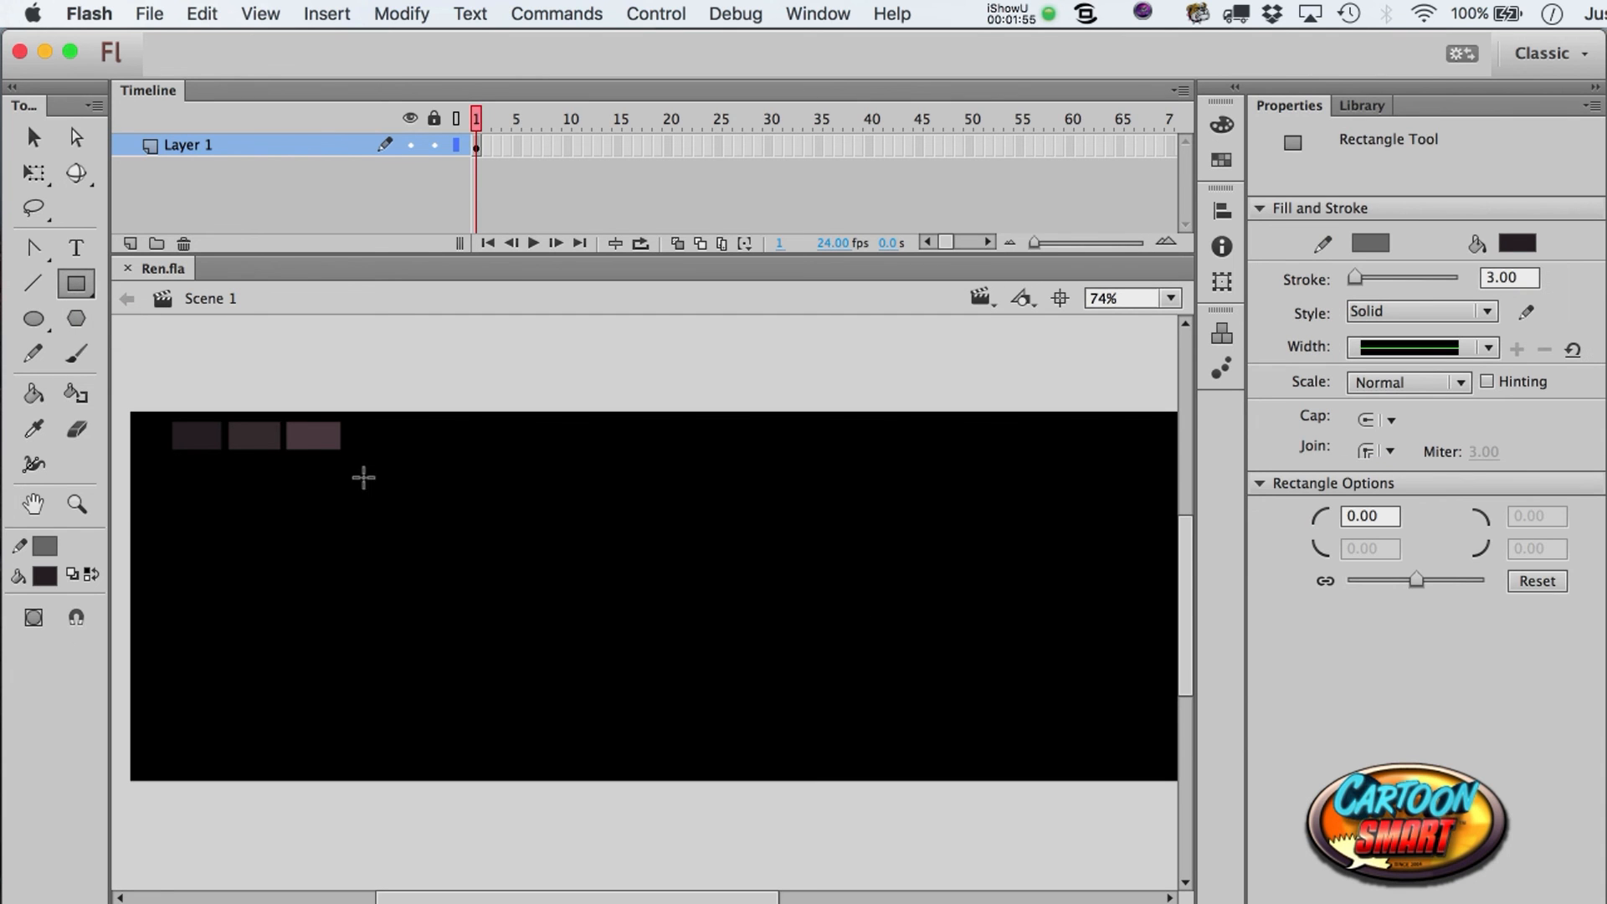
drag(279, 483, 348, 518)
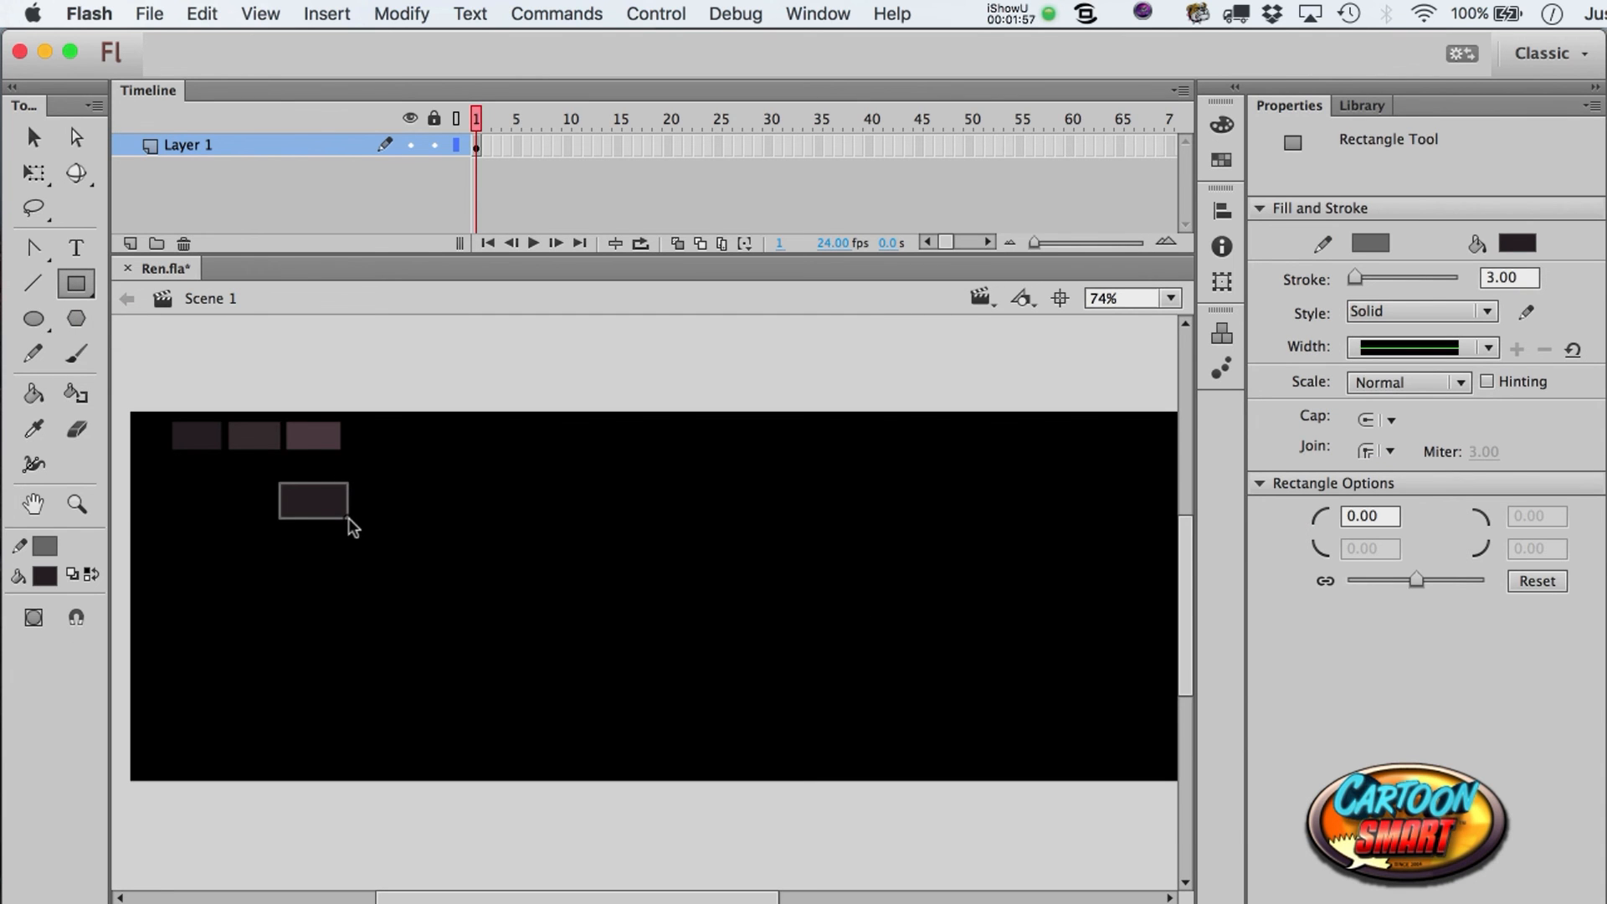
key(a)
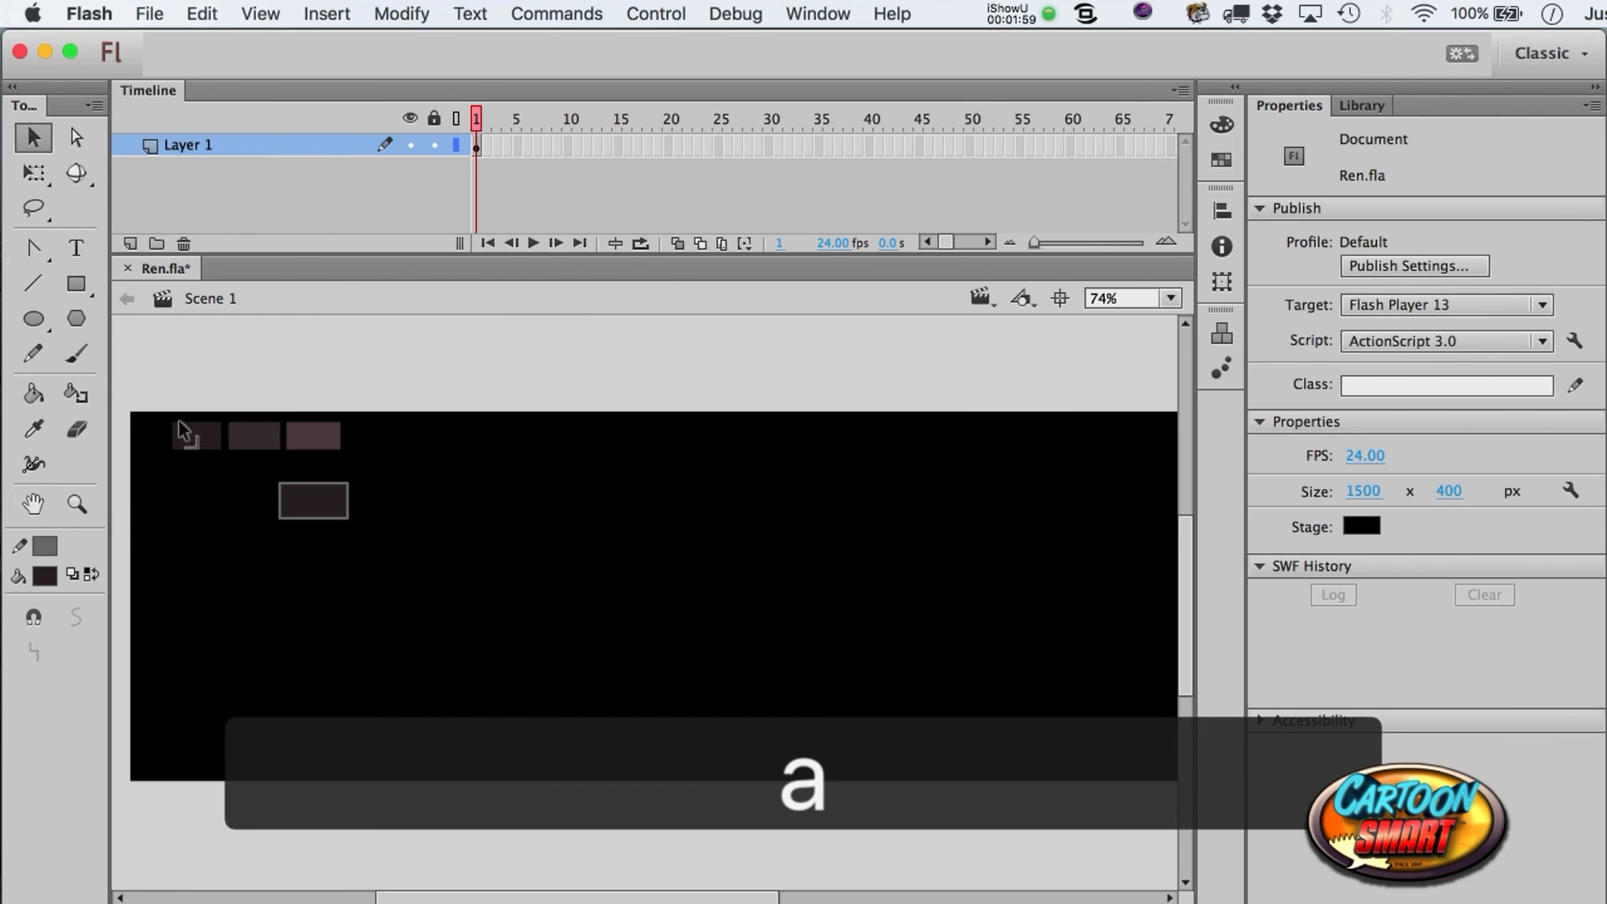
click(298, 484)
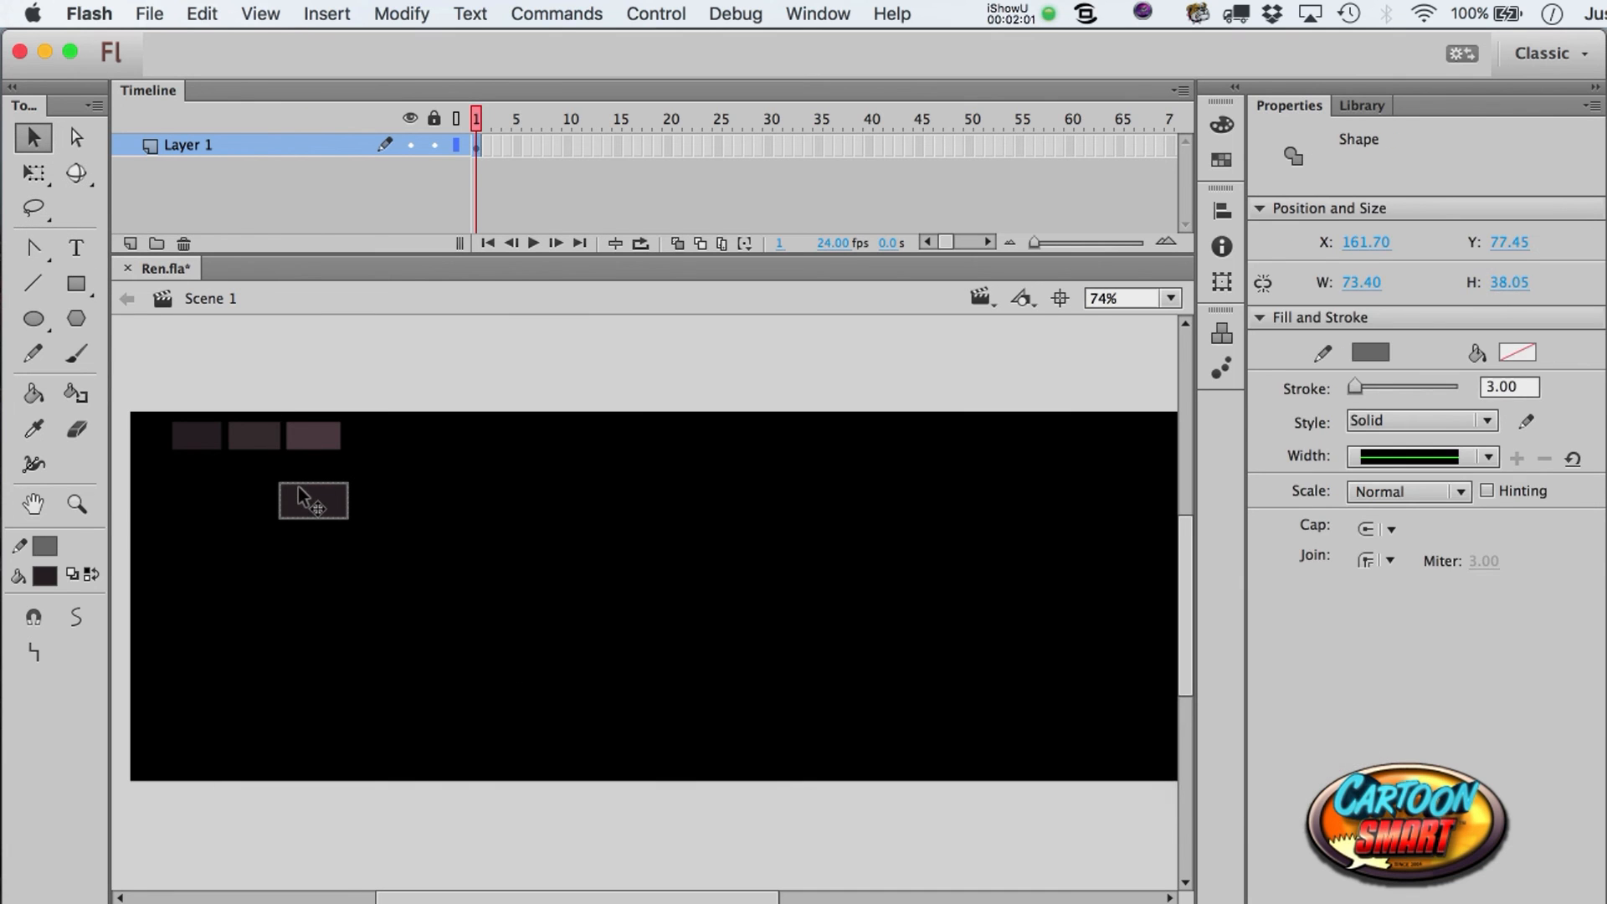
key(BackSpace)
- Change the small rectangle's fill to light gray #D6D6D6 by sampling the area outside the stage
click(303, 494)
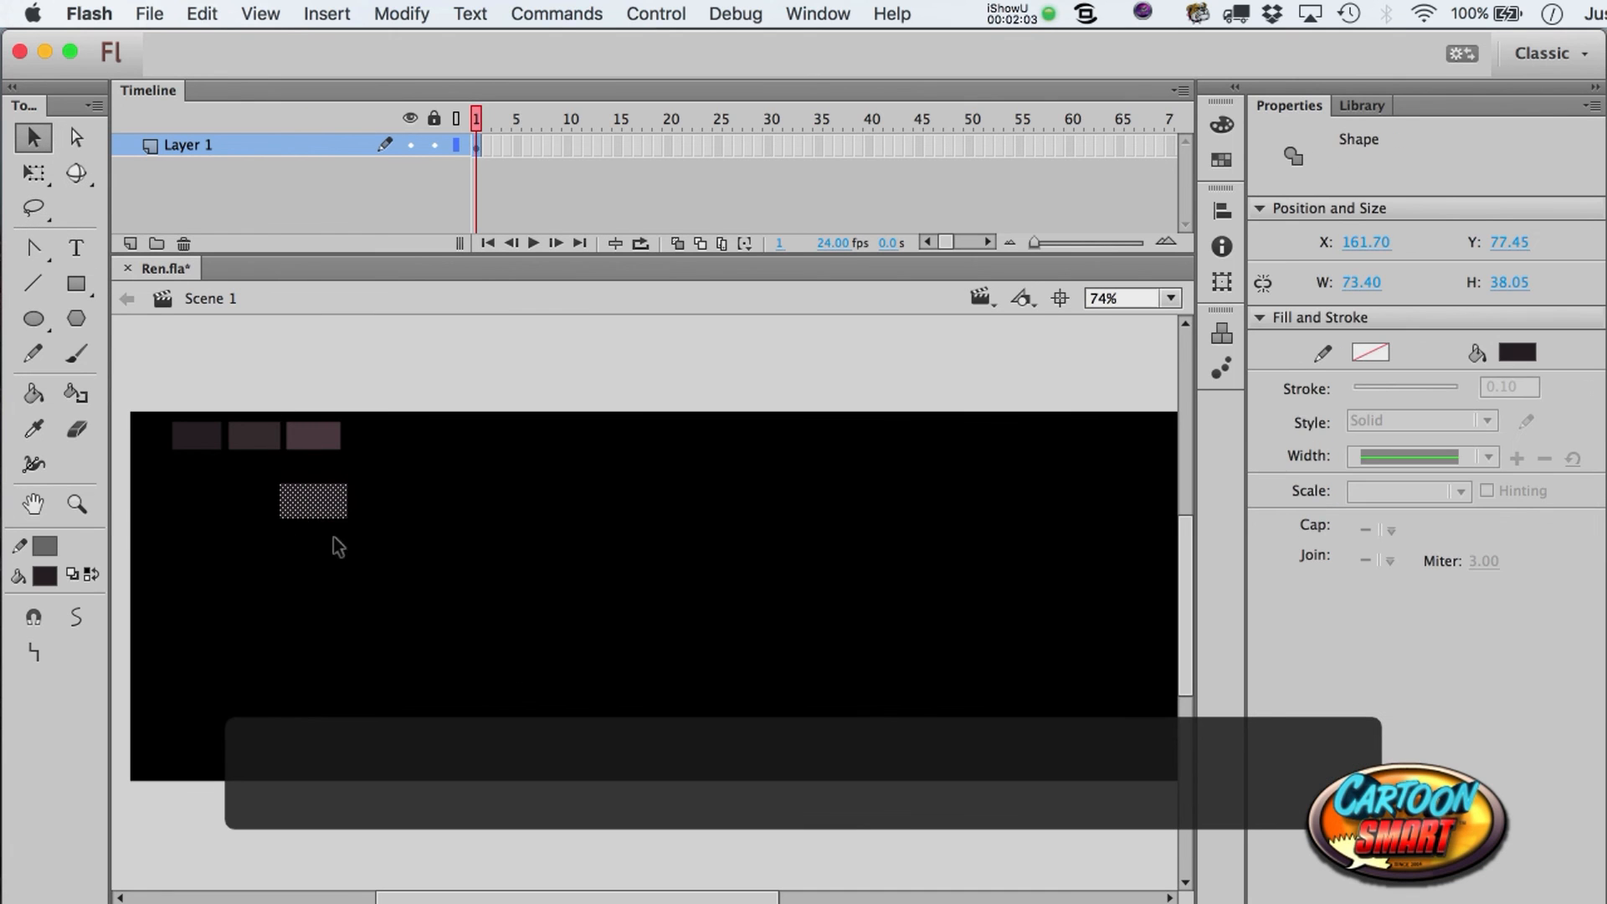
click(238, 492)
click(309, 502)
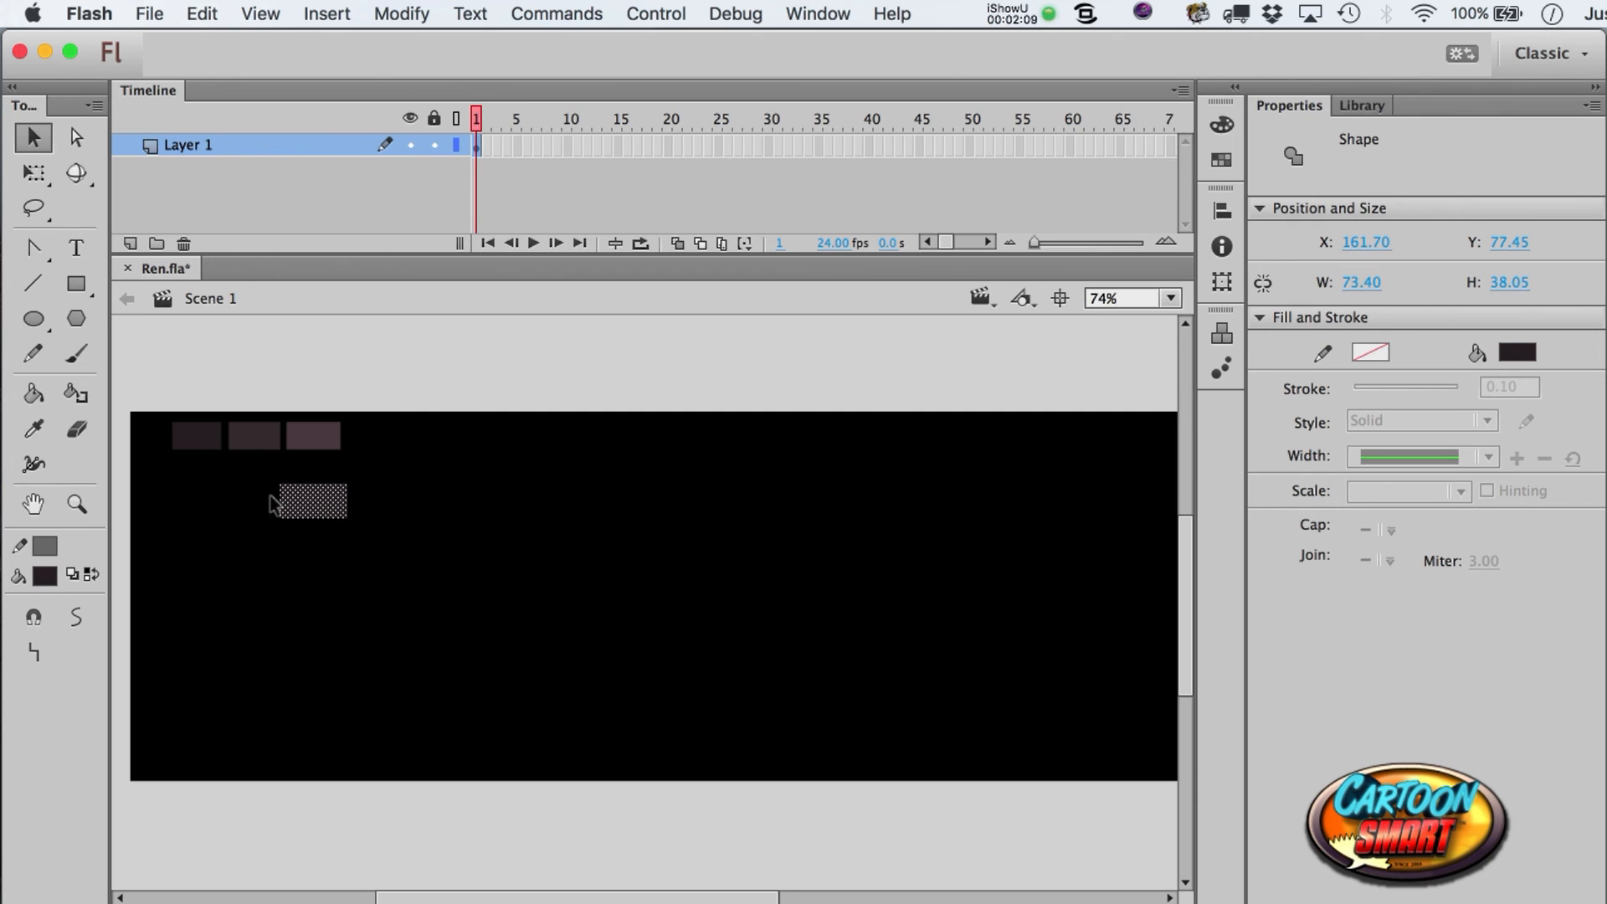
click(51, 583)
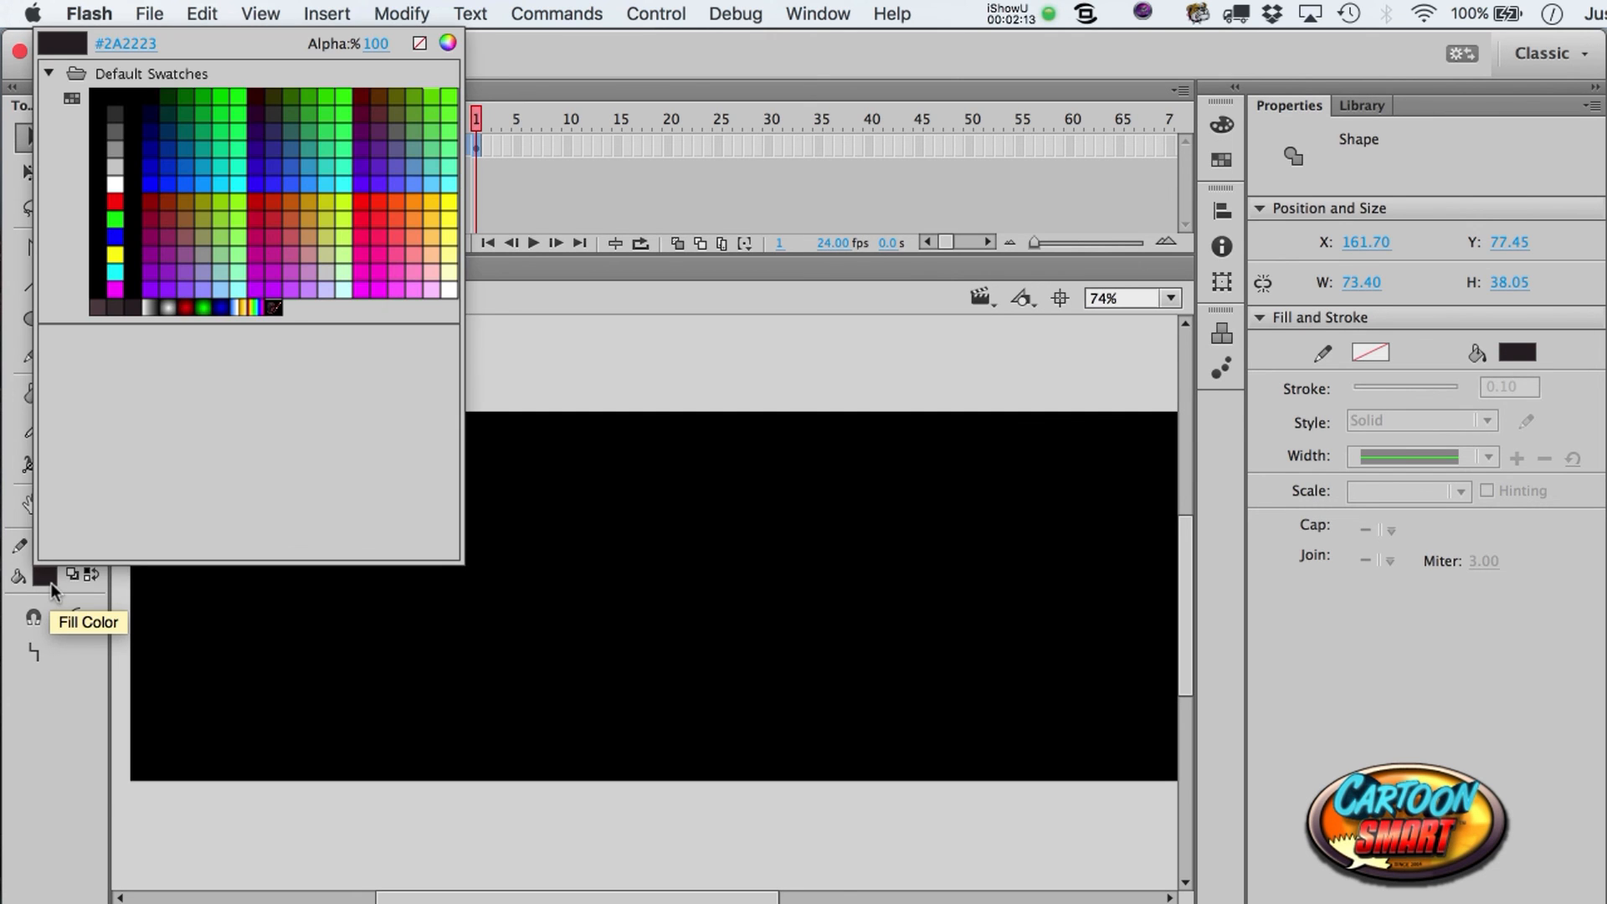
click(135, 45)
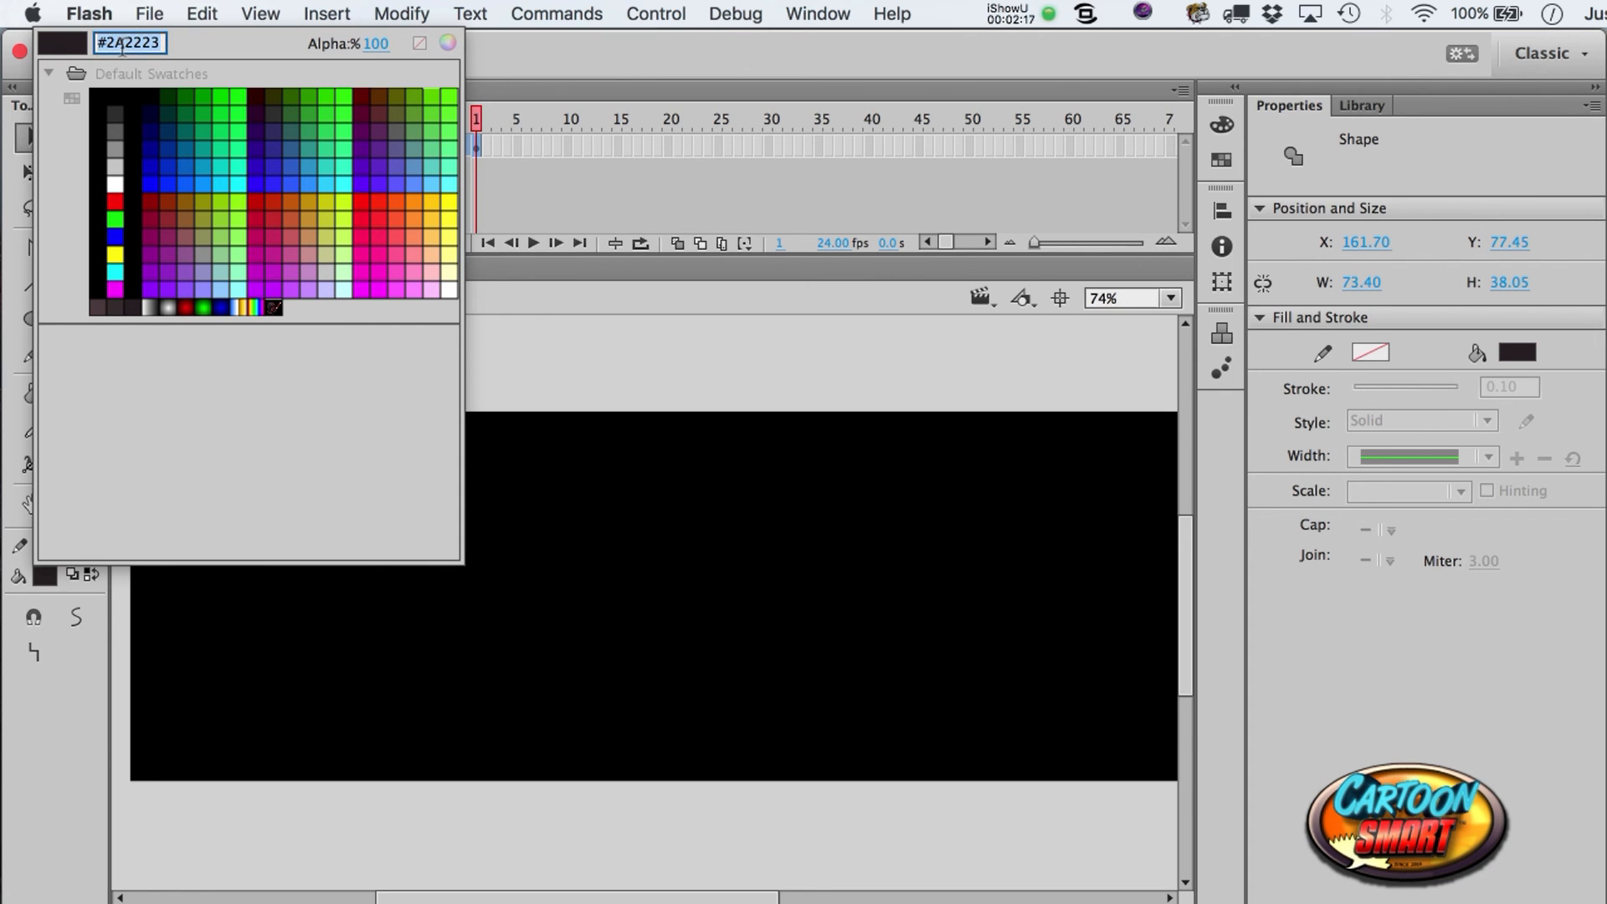
click(603, 369)
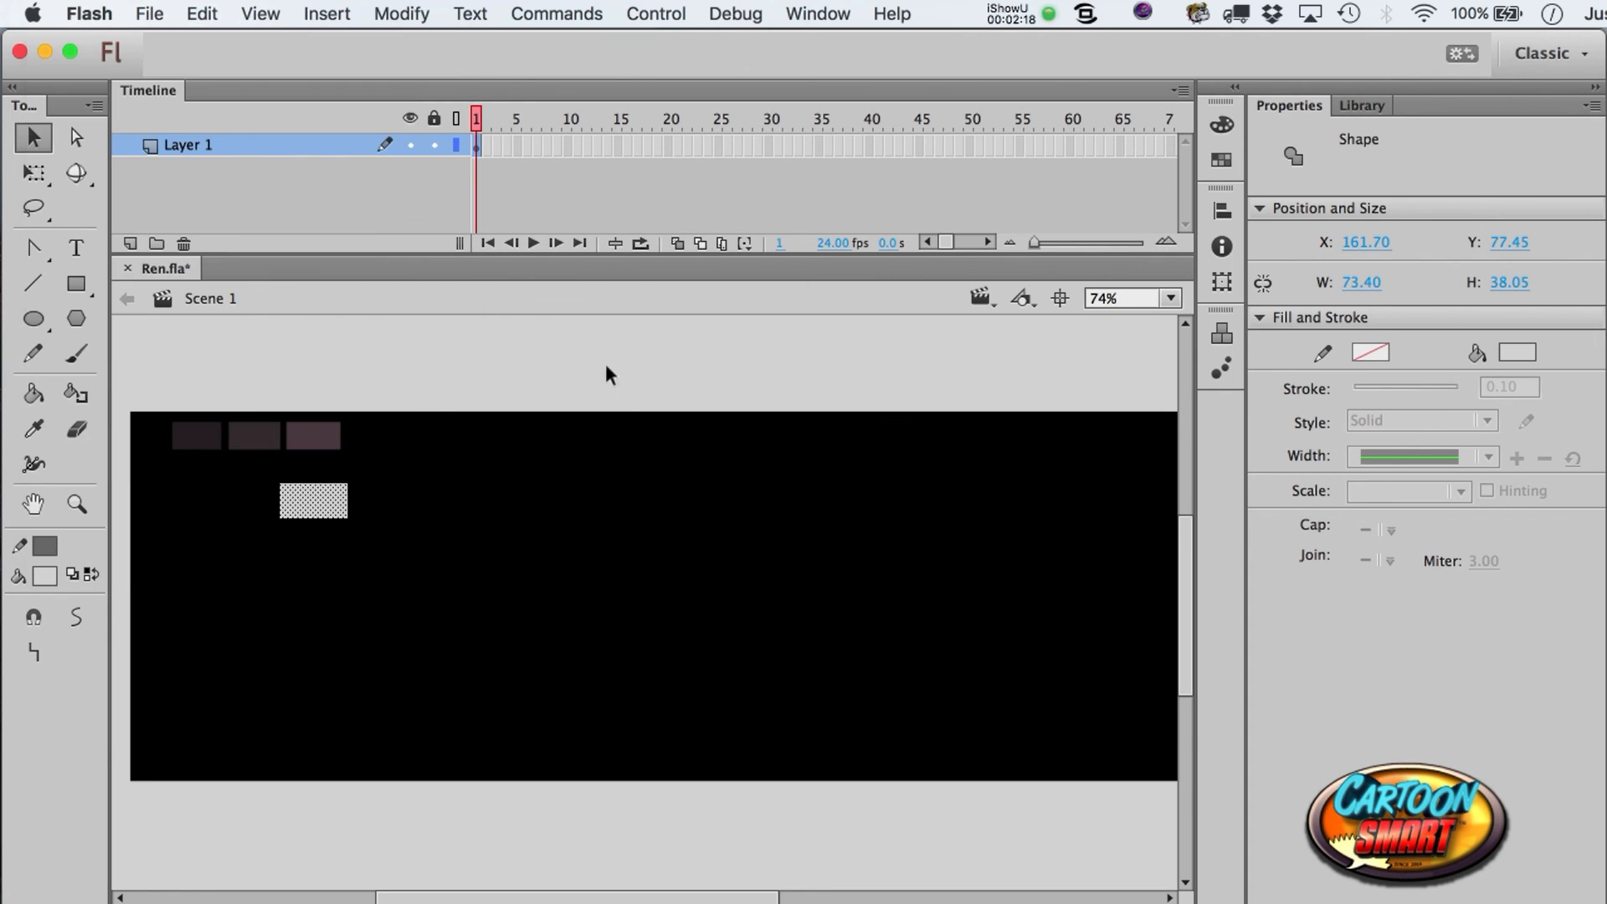
- Sample the third swatch's color with the Eyedropper and check its hex code in the fill color picker
click(331, 441)
click(363, 376)
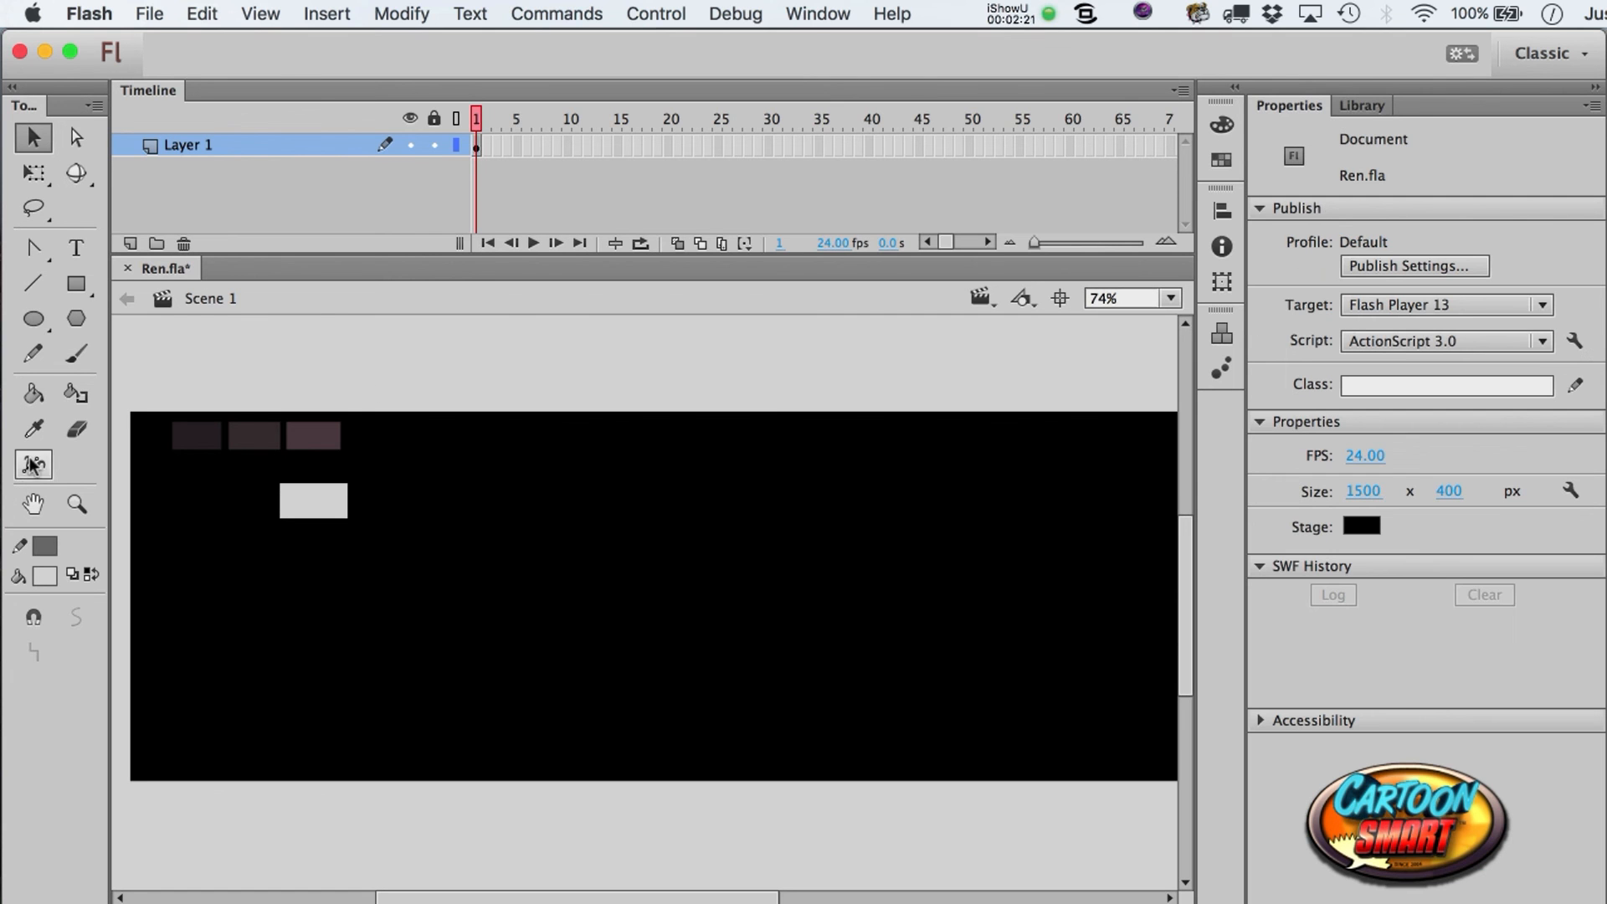
click(34, 430)
click(315, 441)
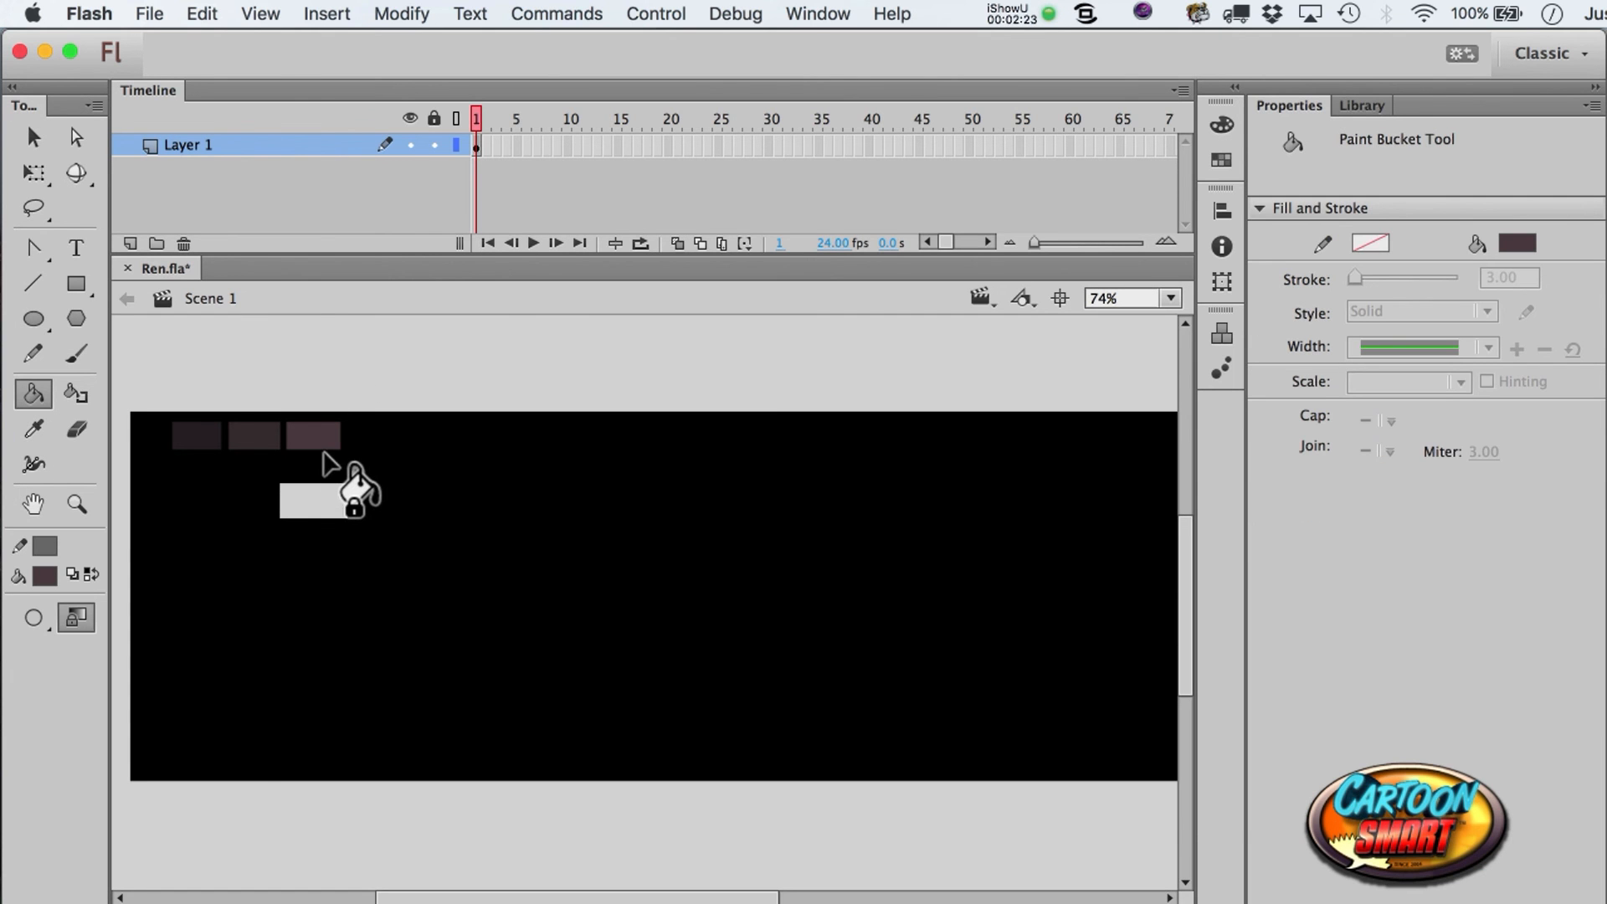
key(a)
click(314, 444)
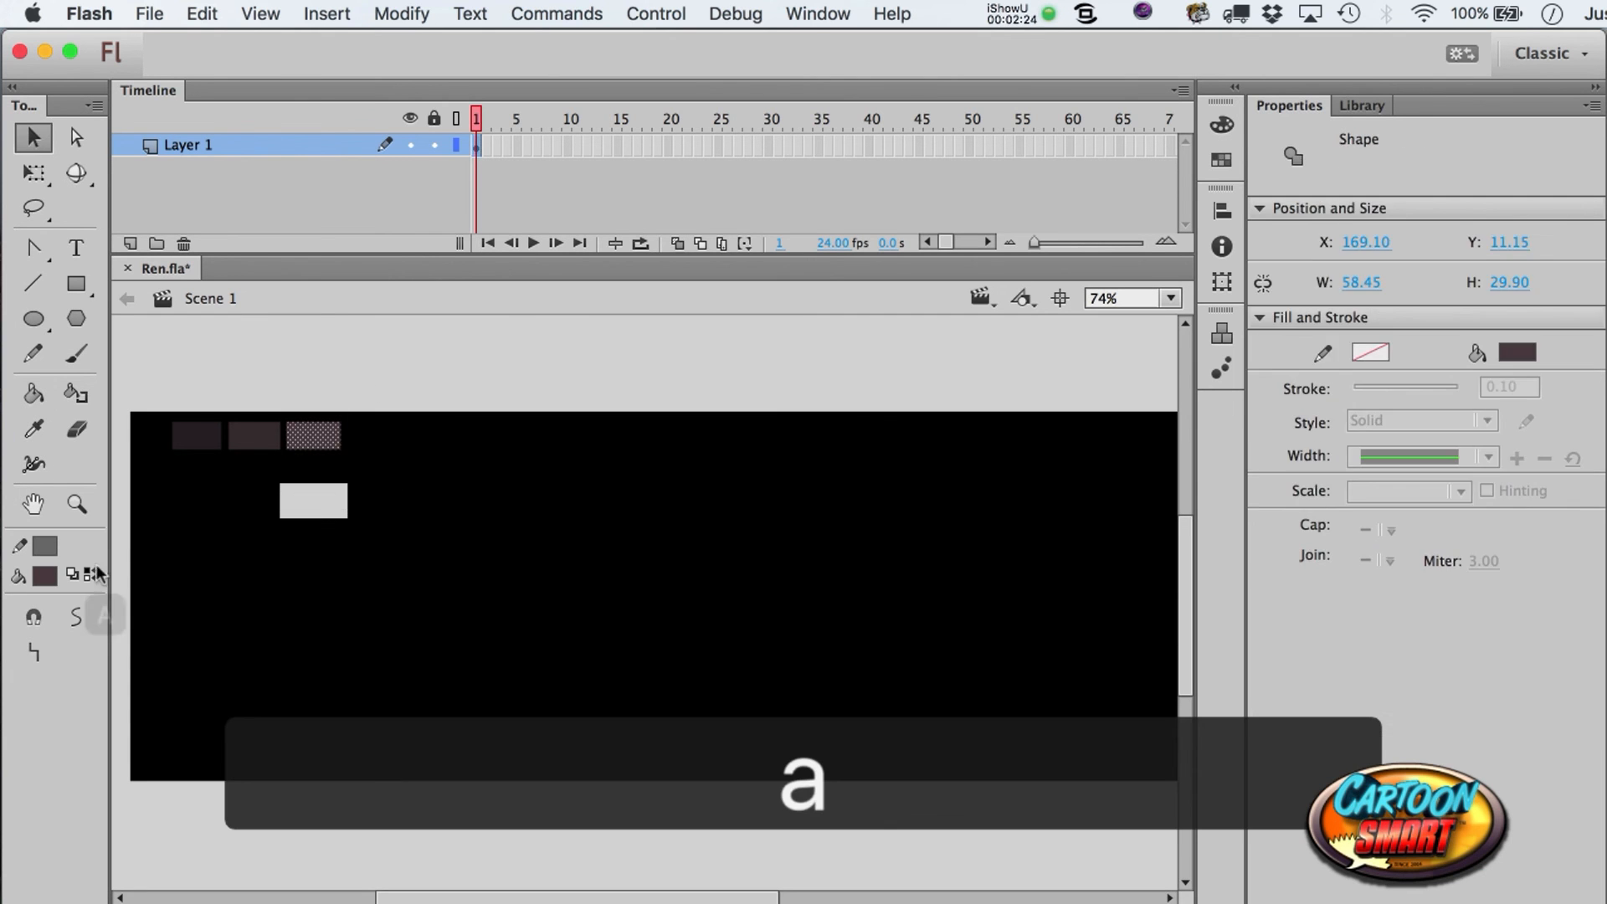
click(38, 582)
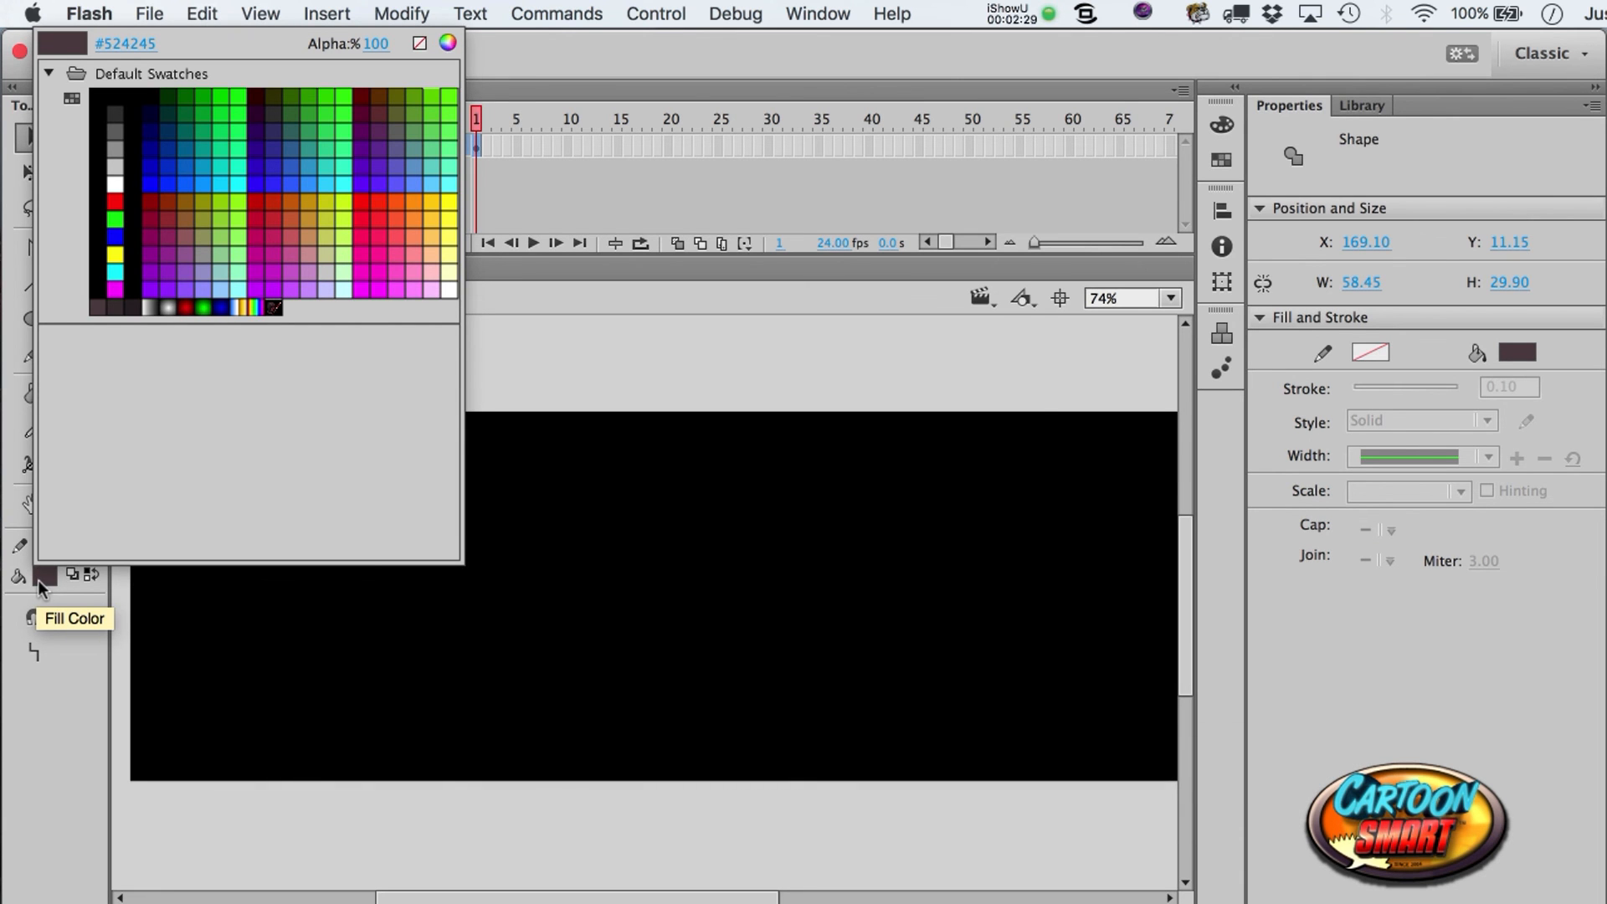
click(39, 584)
- Sample the middle swatch's color with the Eyedropper and check its hex code in the fill color picker
click(264, 432)
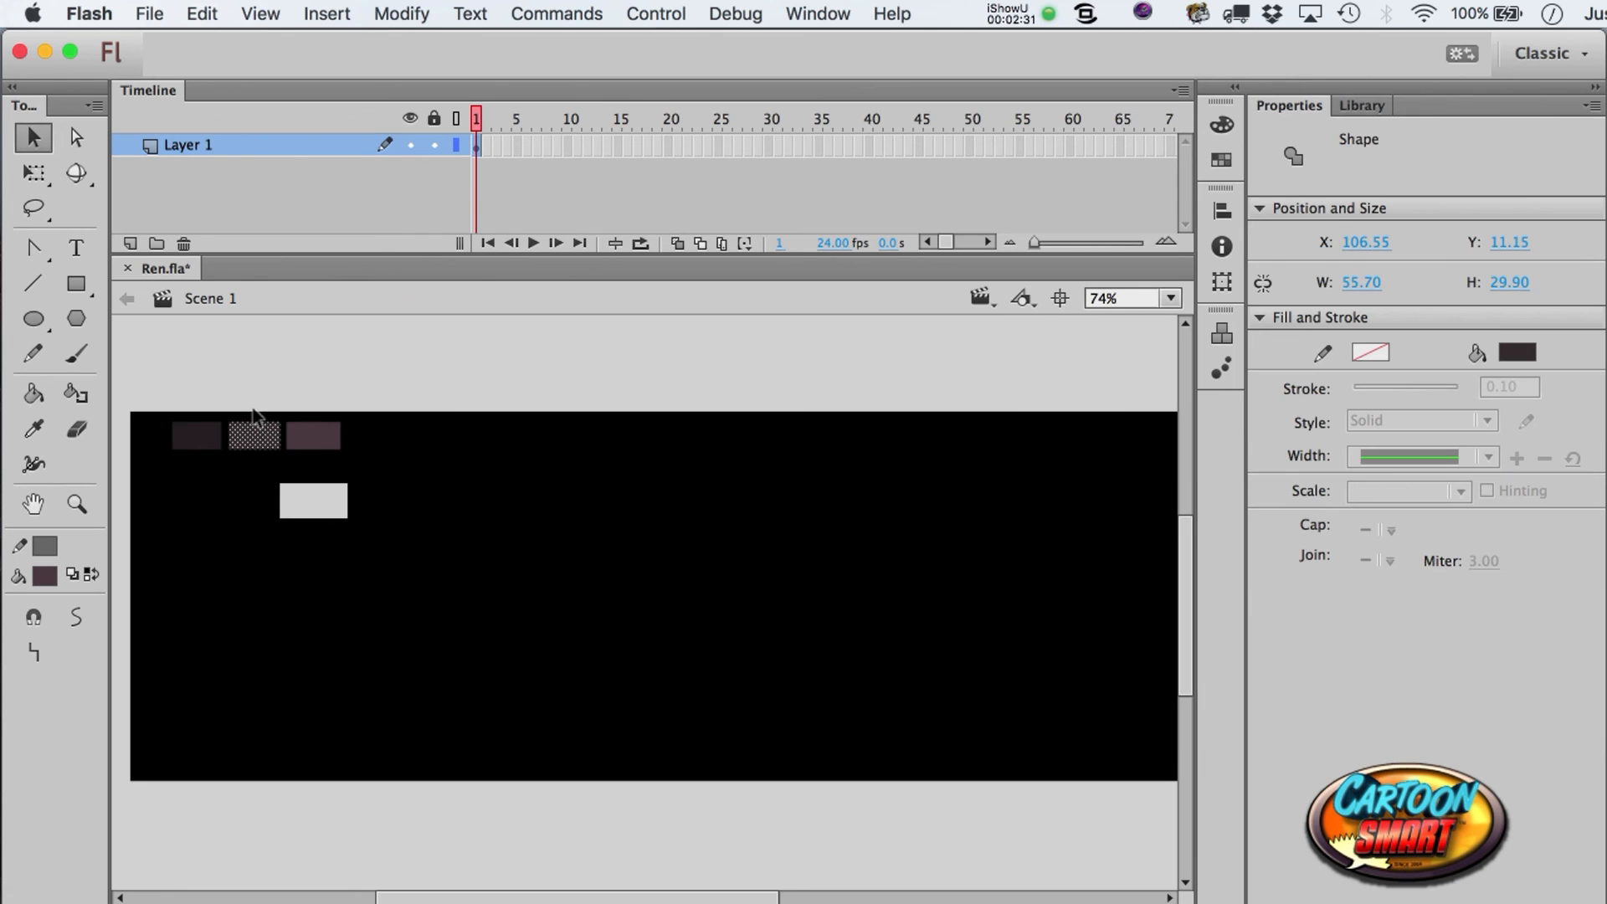
click(35, 430)
click(271, 439)
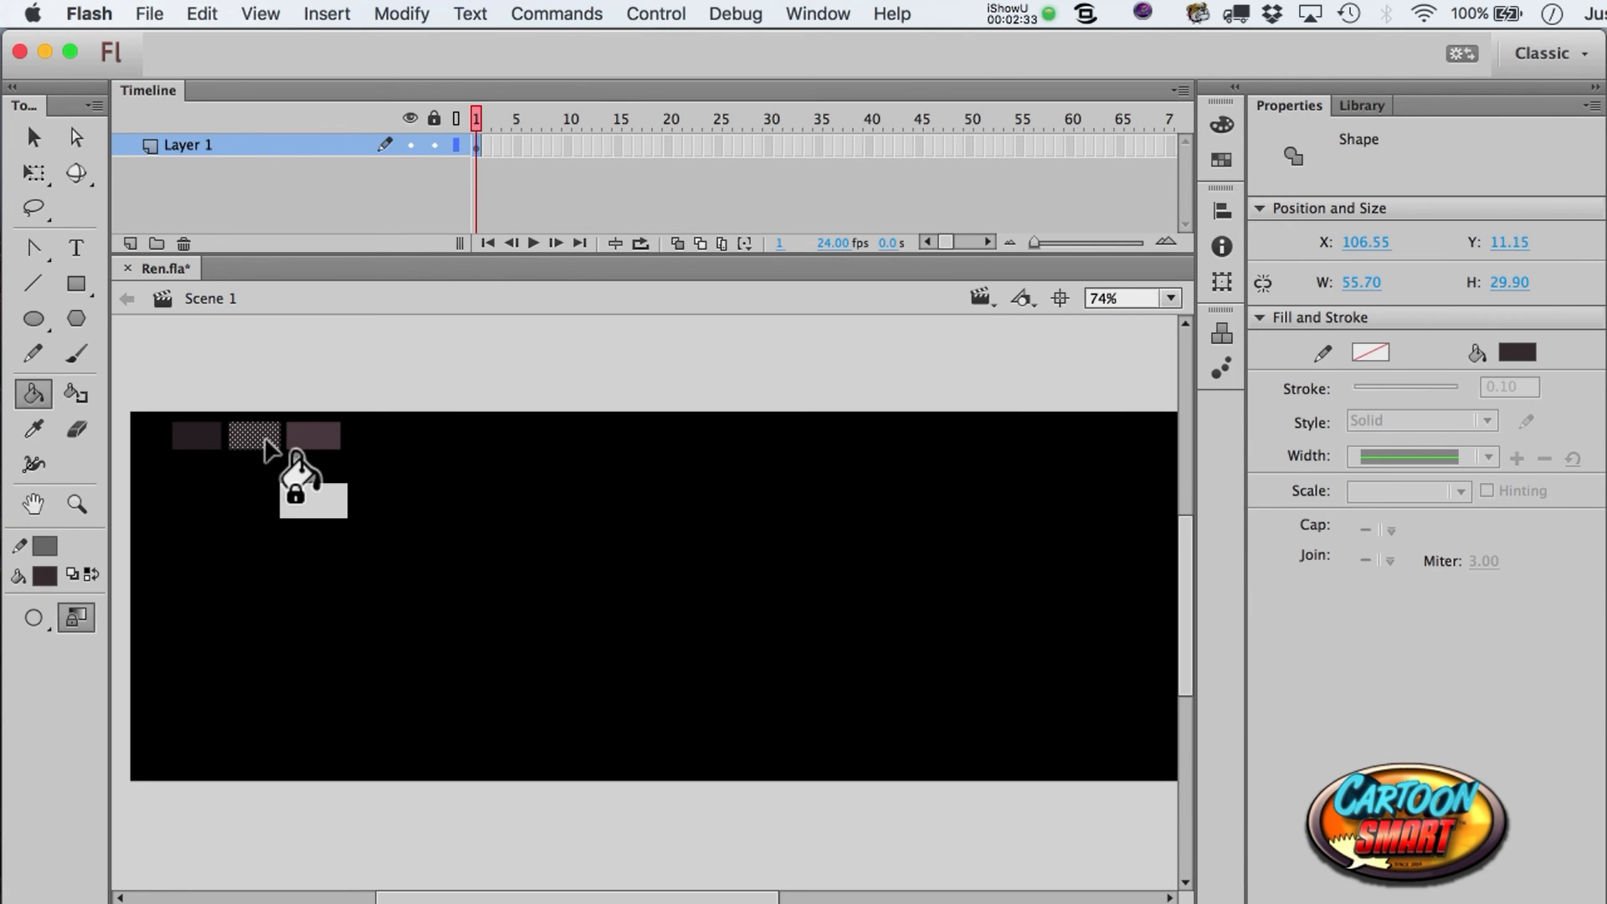
key(a)
click(42, 581)
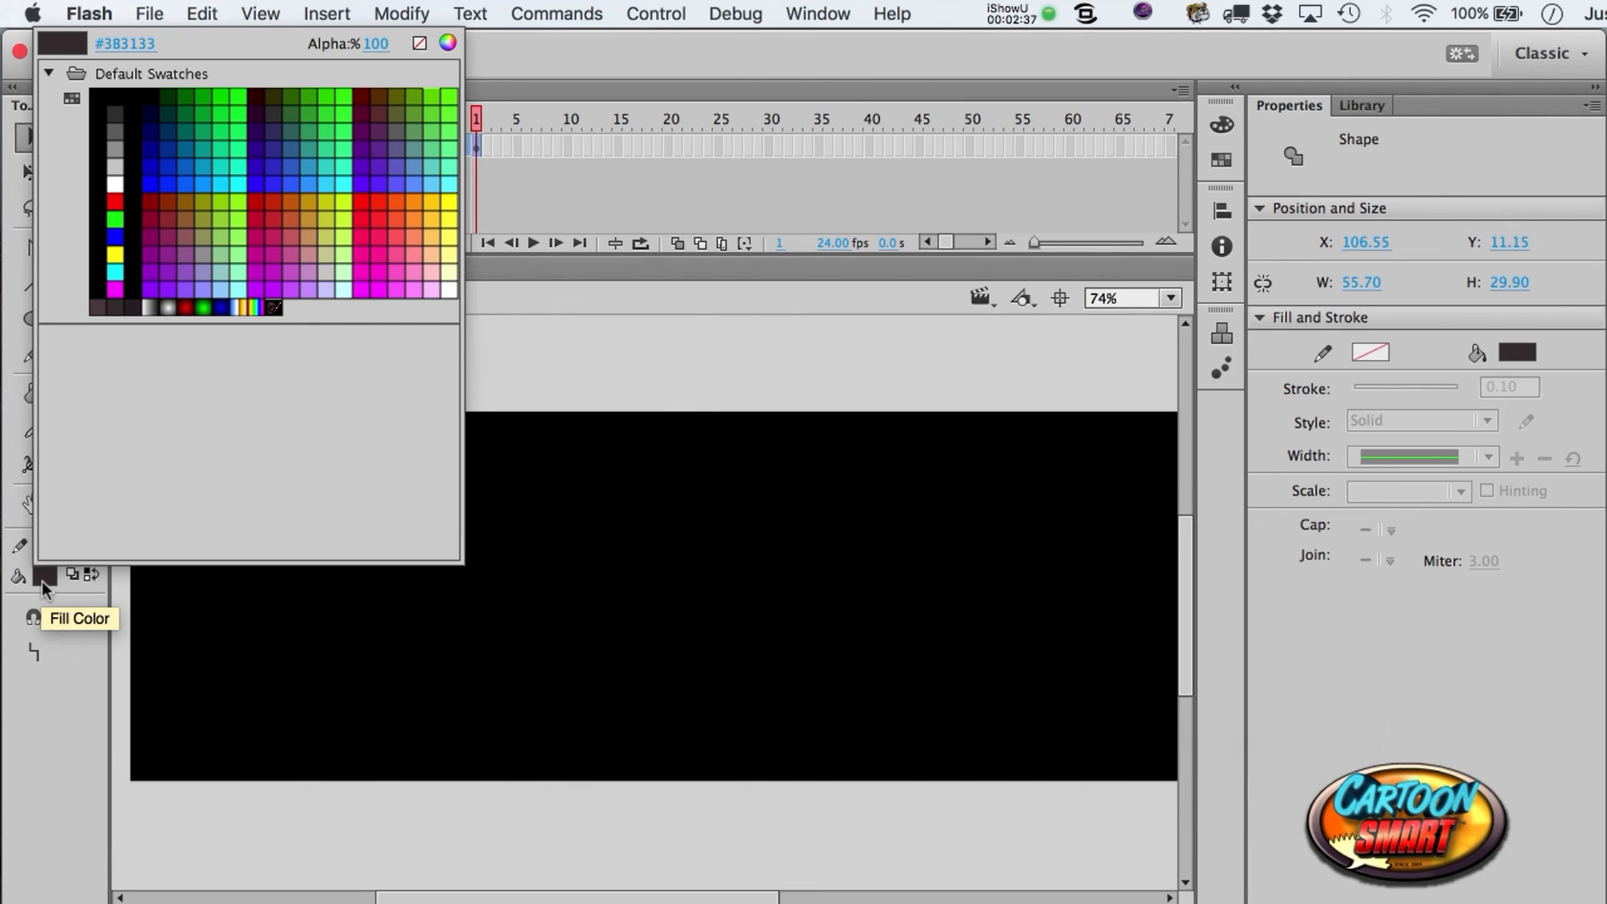
key(Escape)
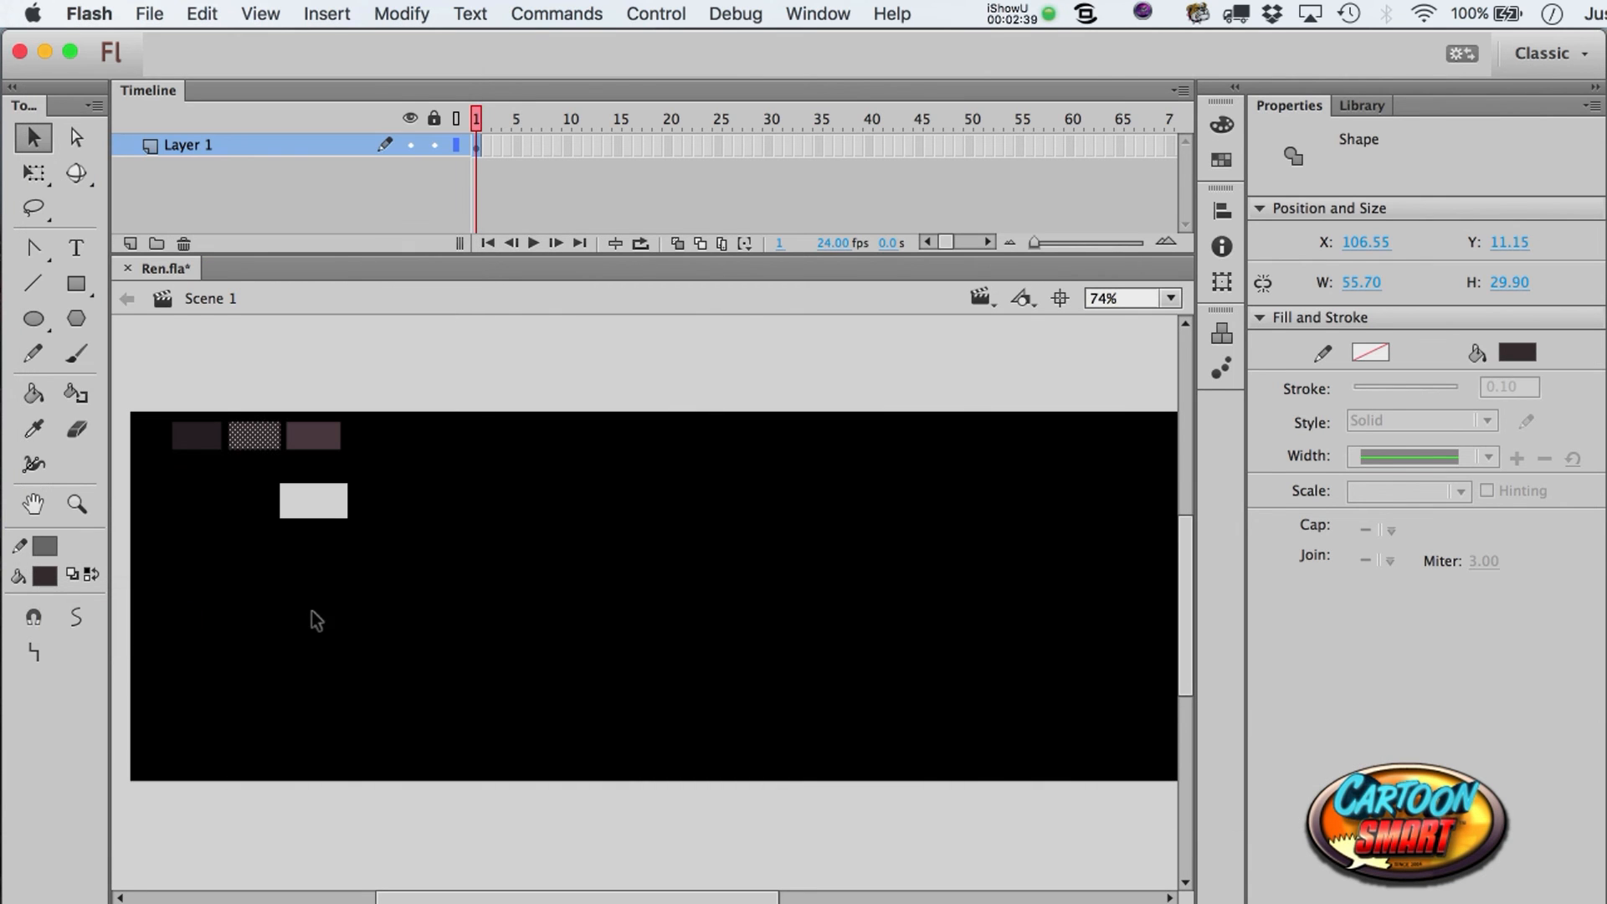
- Sample the first, darkest swatch, check its hex code in the fill color picker, and undo the accidental color pick
click(312, 611)
click(210, 448)
key(i)
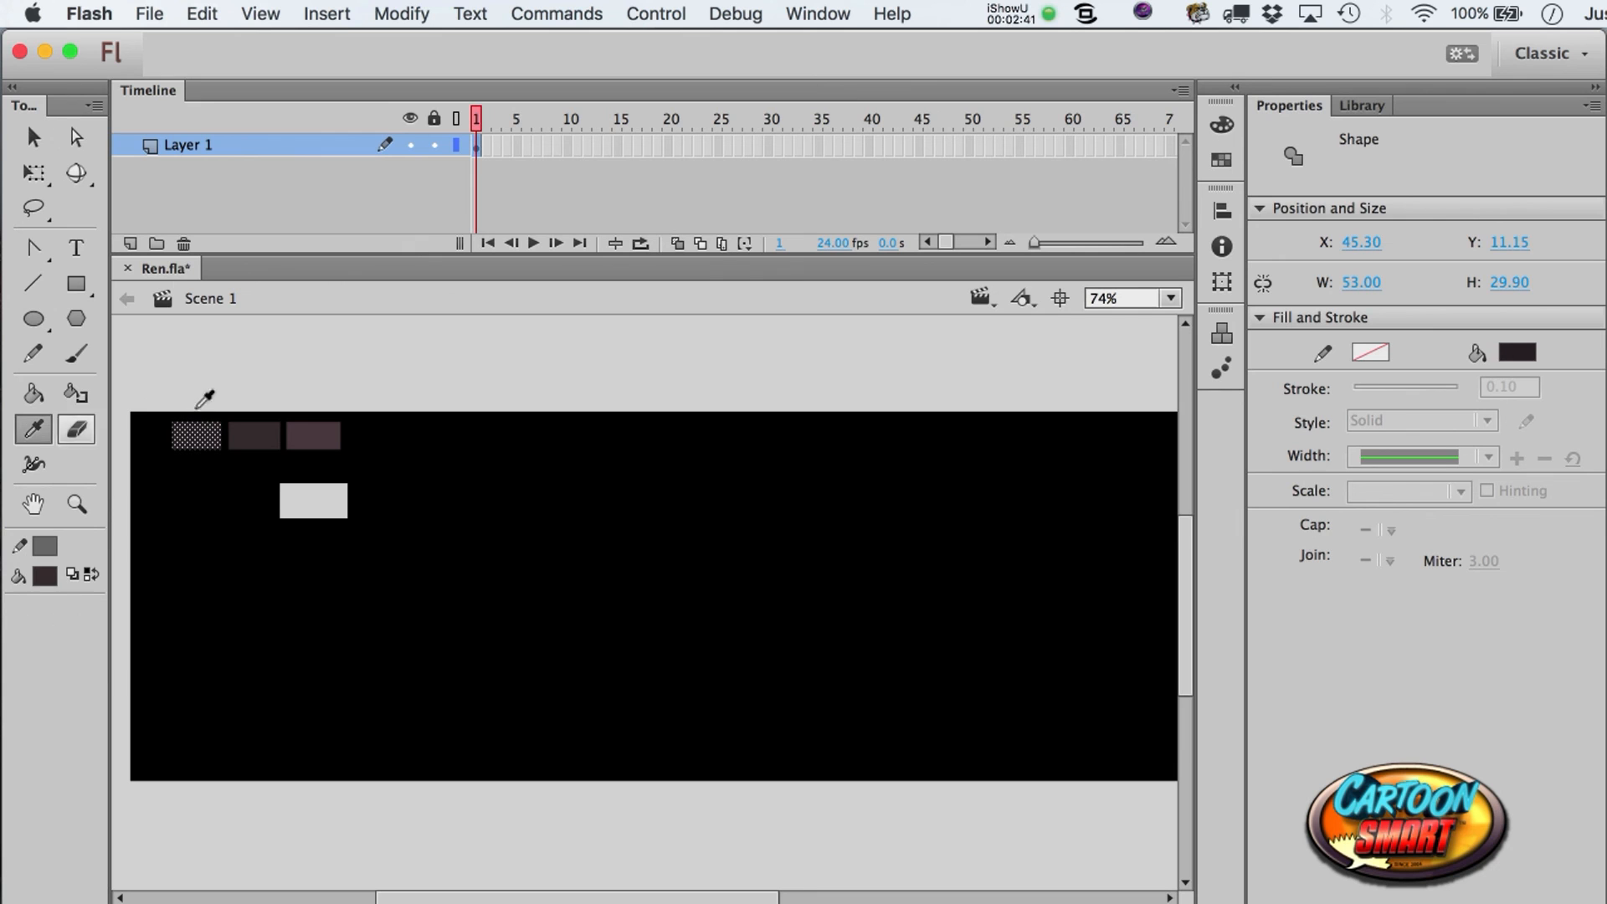
click(205, 440)
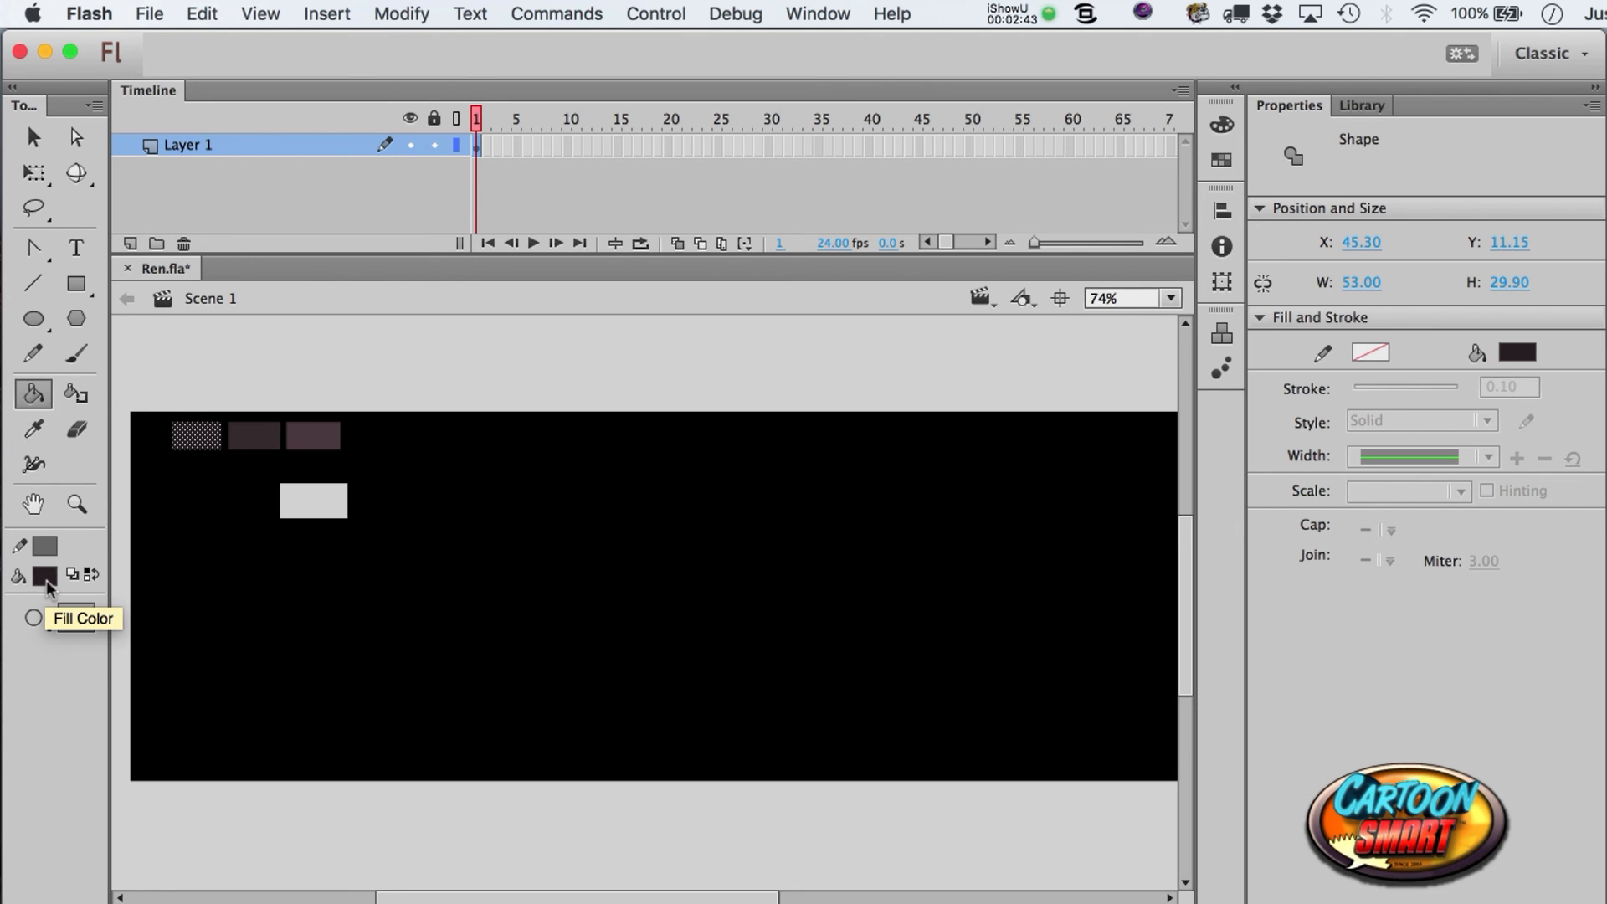
click(46, 579)
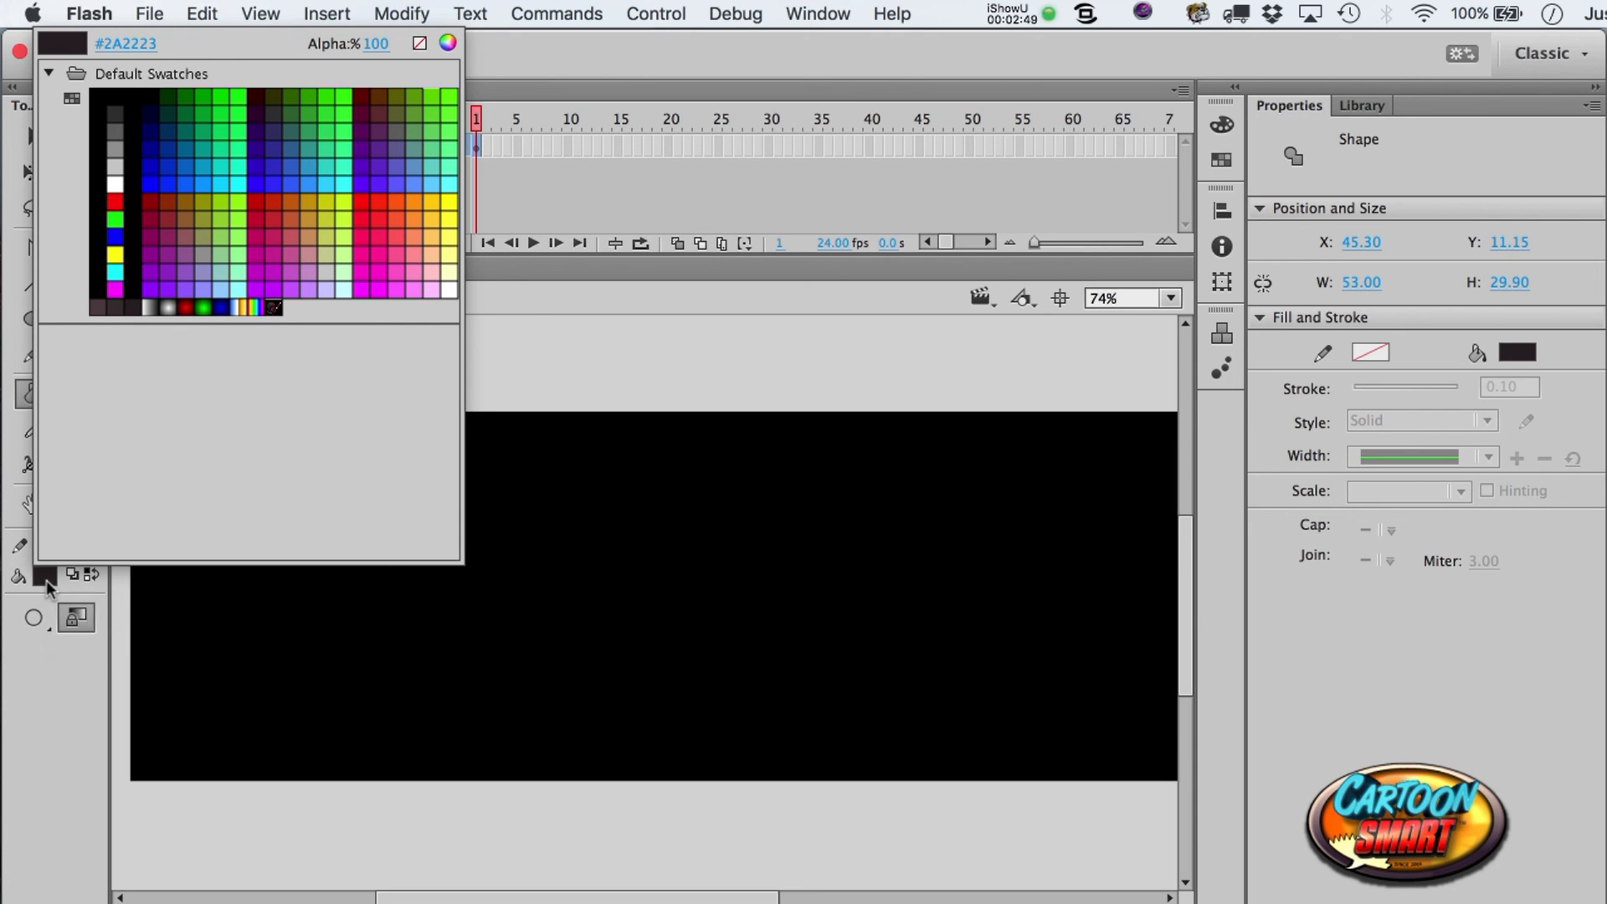
click(208, 807)
key(cmd+z)
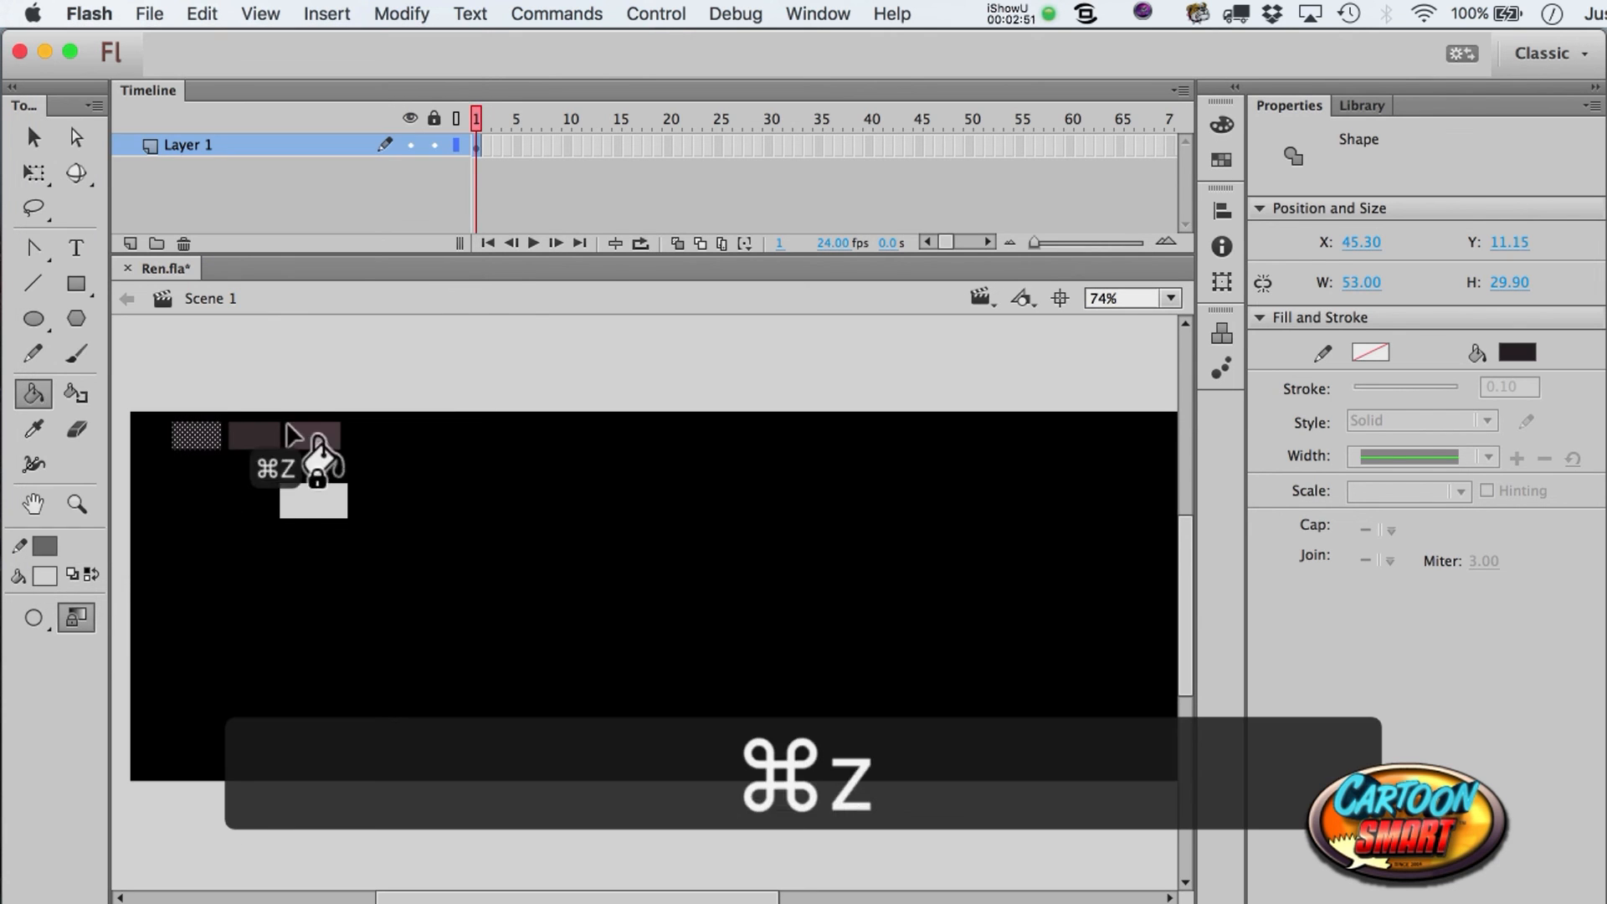
- Delete the light gray test rectangle below the three swatches
key(a)
click(268, 377)
click(314, 513)
key(BackSpace)
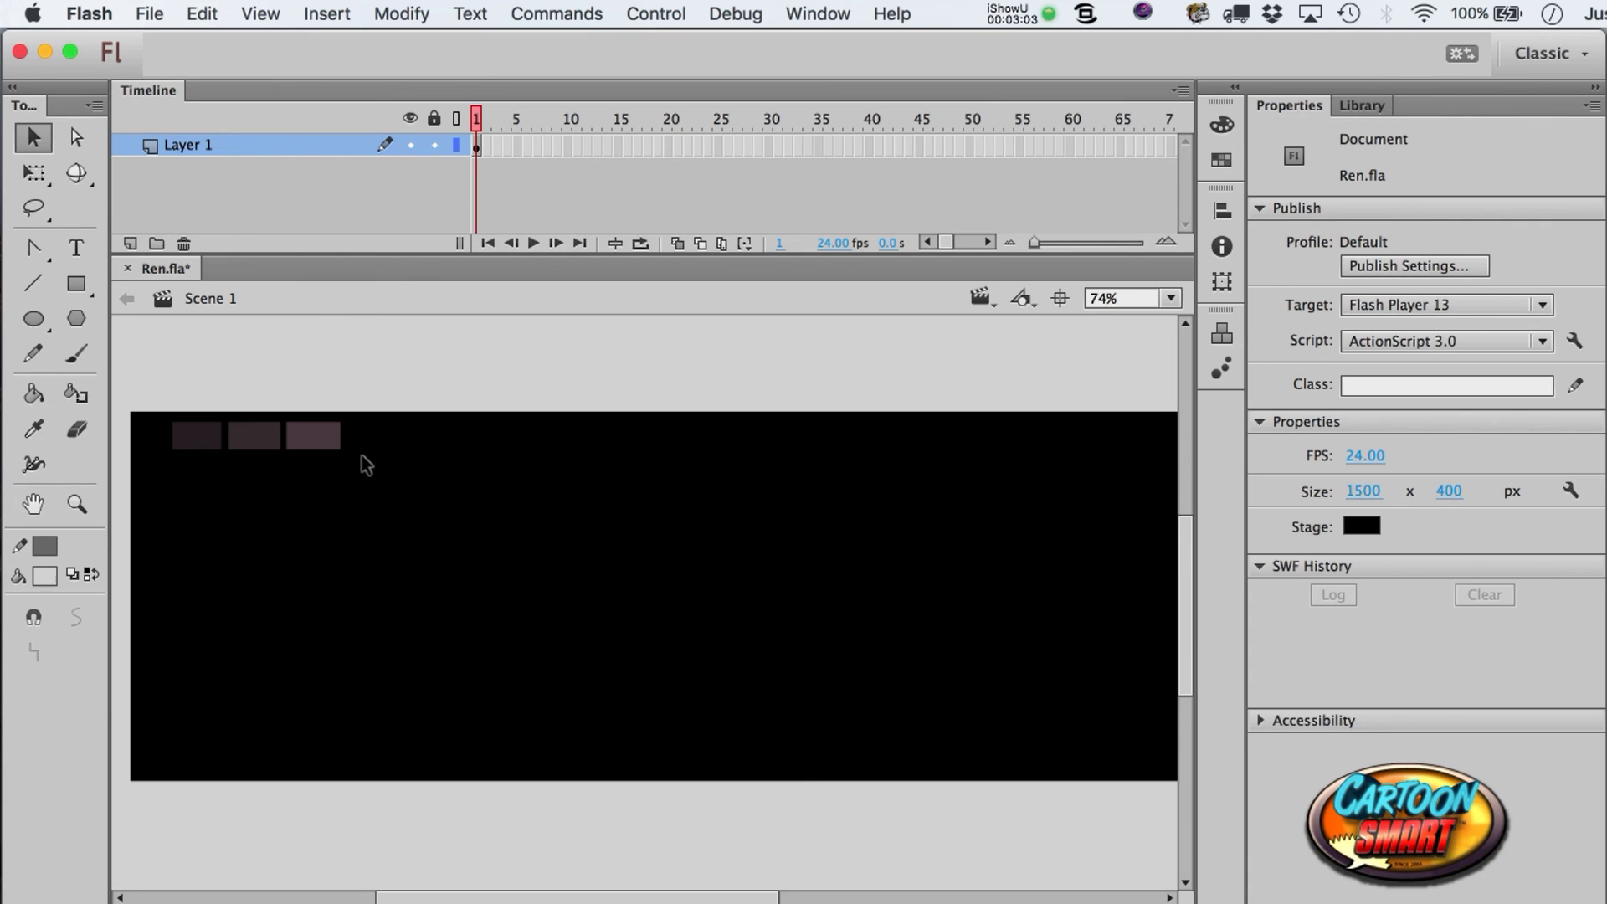
- Set the document's stage color to gray #666666
click(1362, 525)
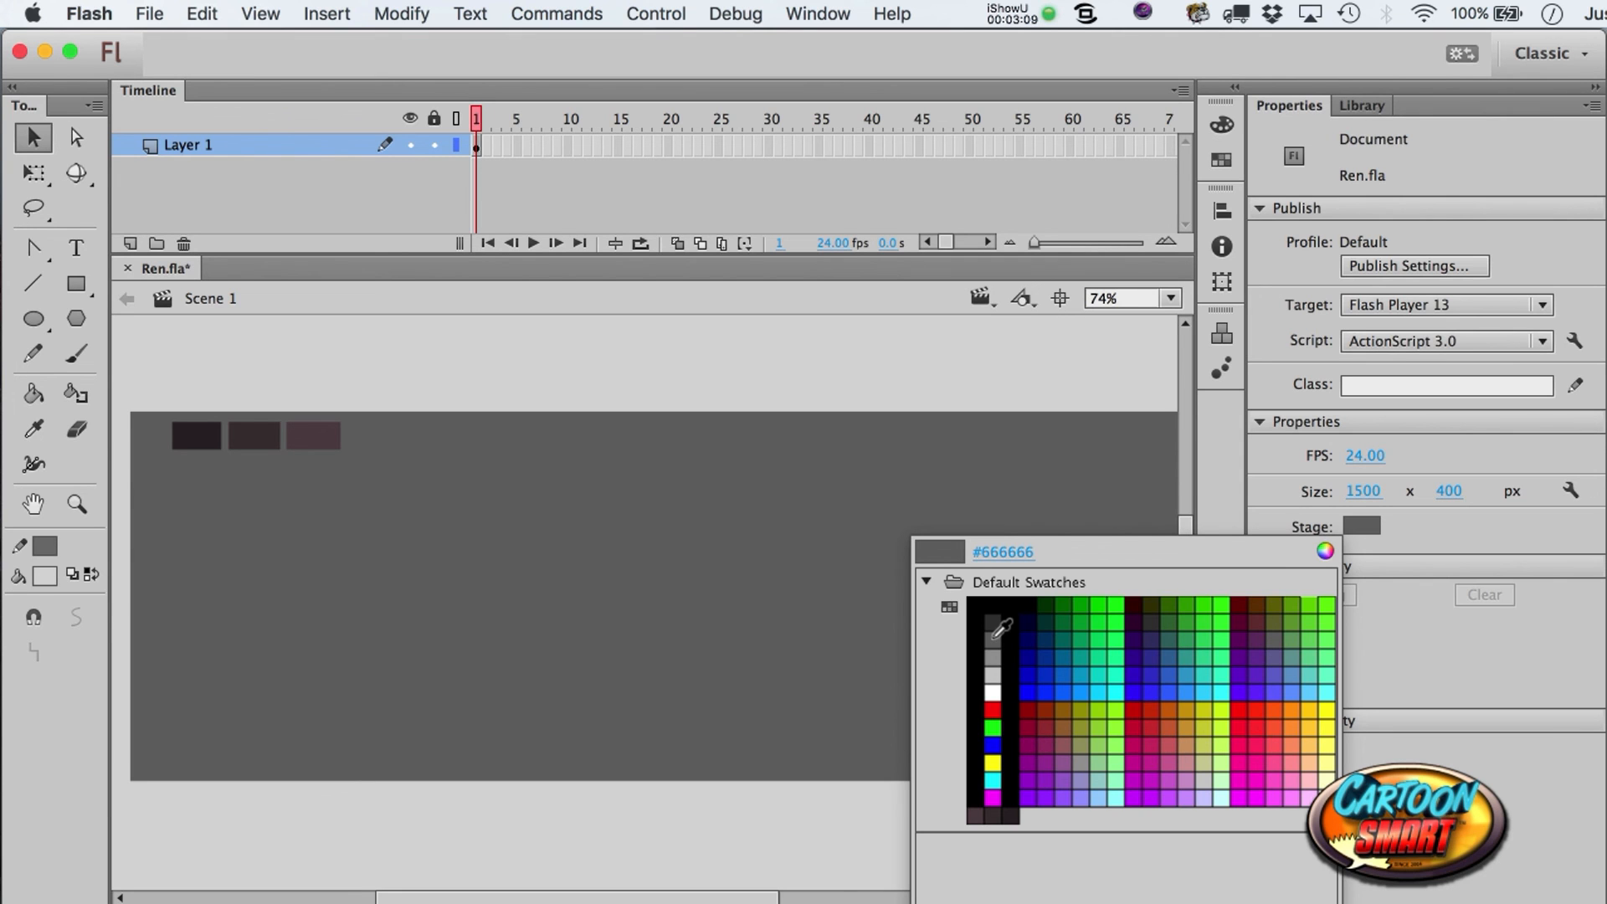
click(995, 638)
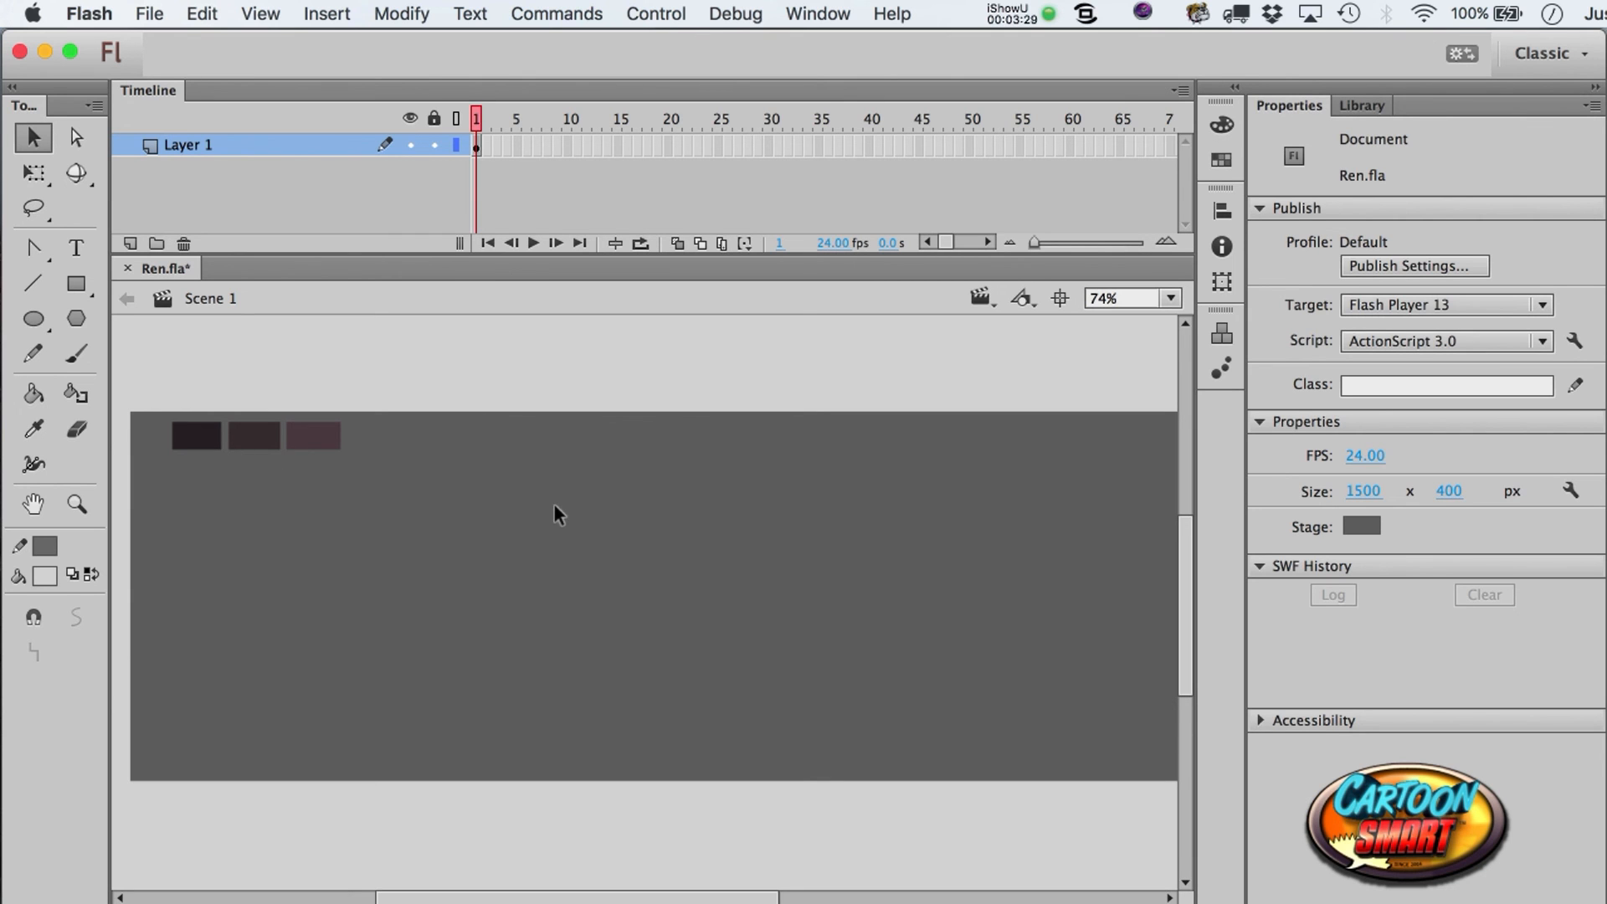
- Draw a nearly square rectangle with a black fill and a dark pink stroke, right of and below the color swatches
click(75, 286)
click(45, 576)
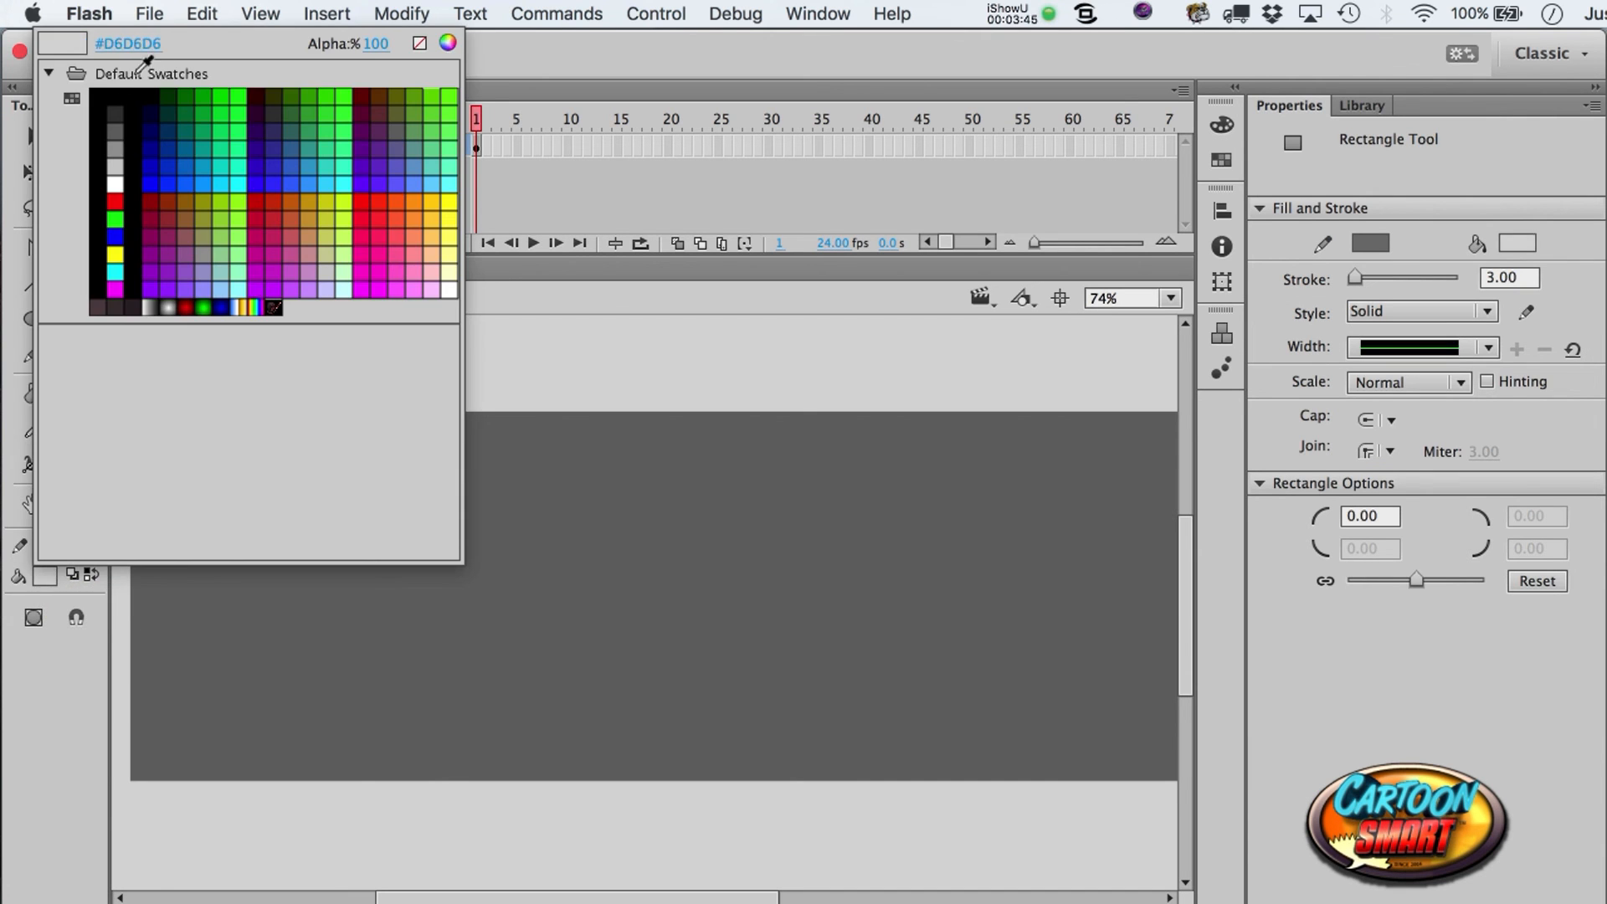
click(113, 98)
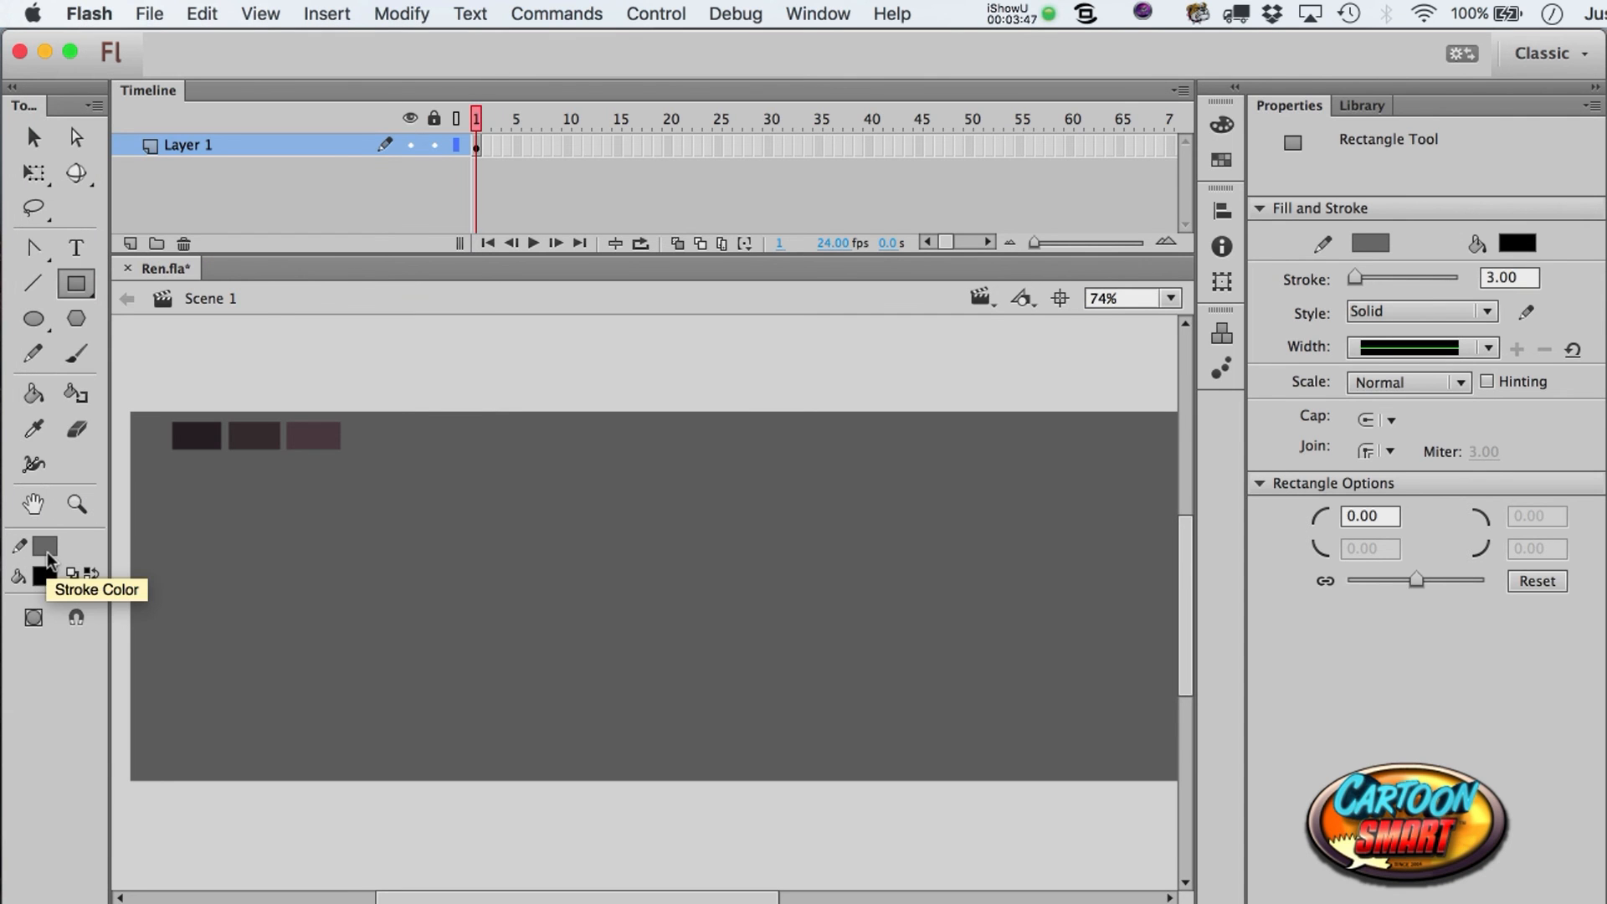
click(46, 551)
click(277, 216)
drag(511, 461, 644, 572)
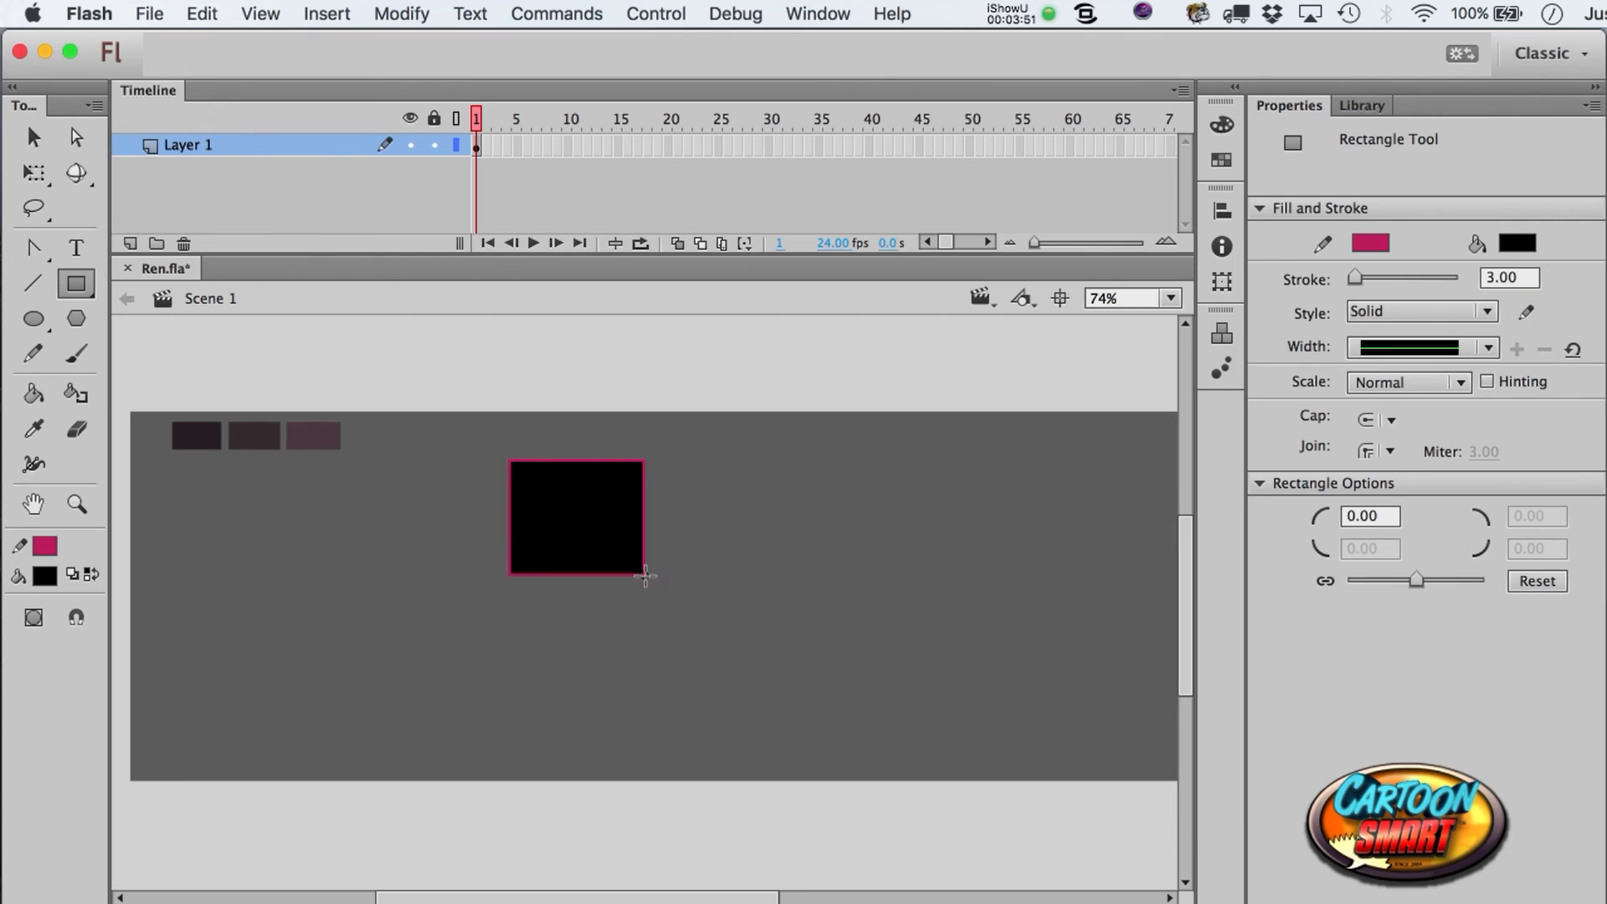
- Delete the entire pink outline around the black rectangle, keeping only its fill
key(a)
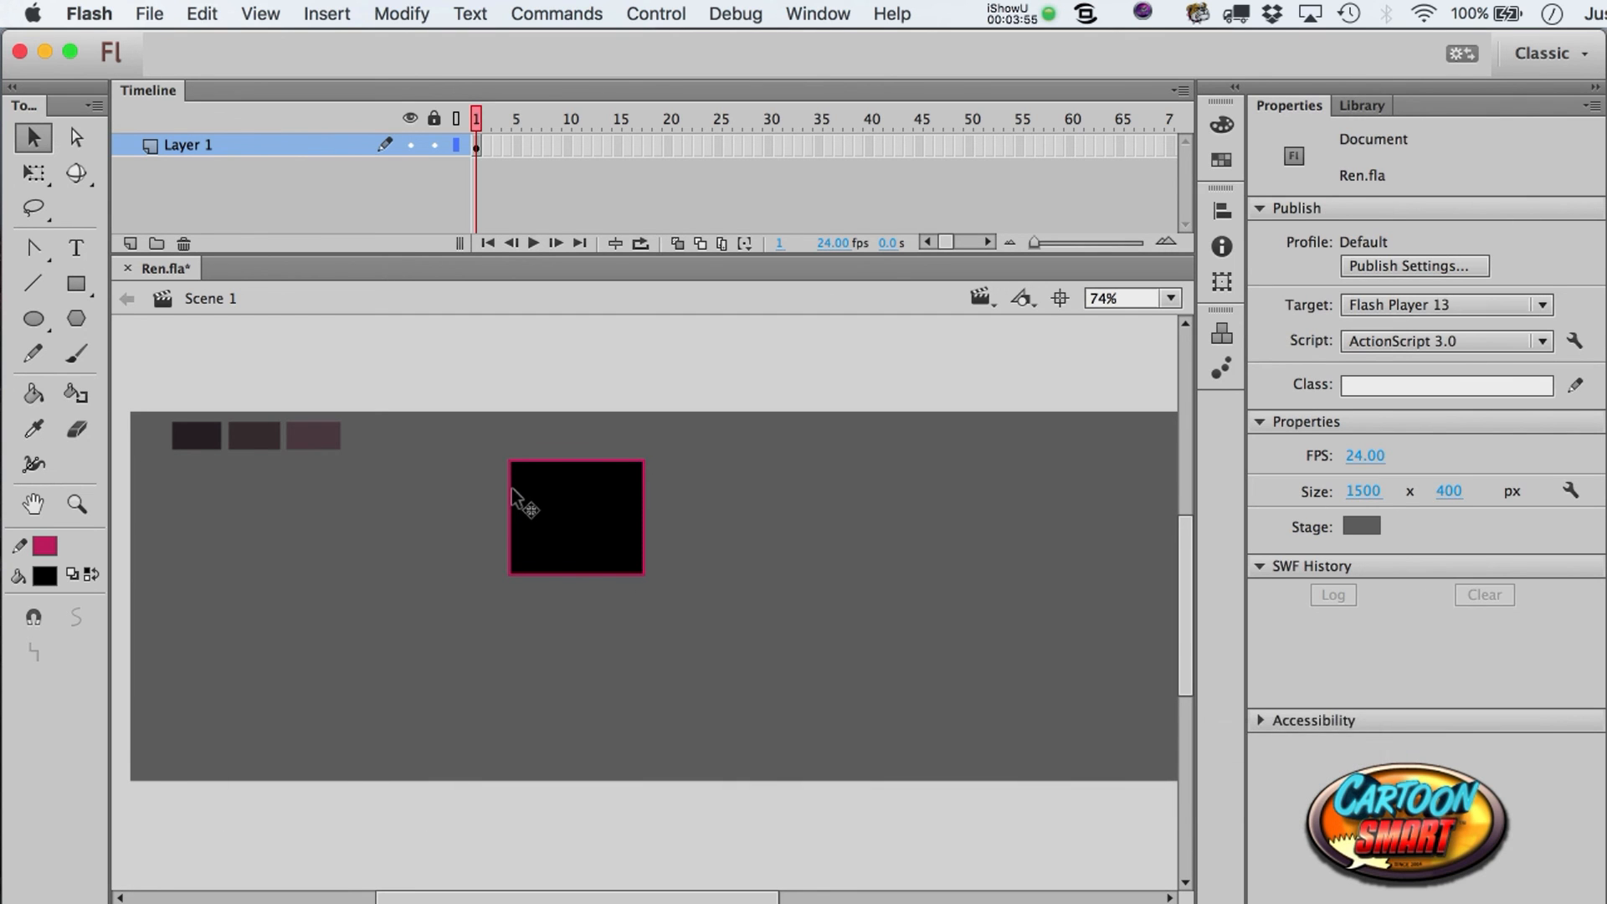
double_click(511, 490)
key(BackSpace)
- Slice the black rectangle with a diagonal pink line and nudge the two resulting pieces away from the line on either side
click(34, 286)
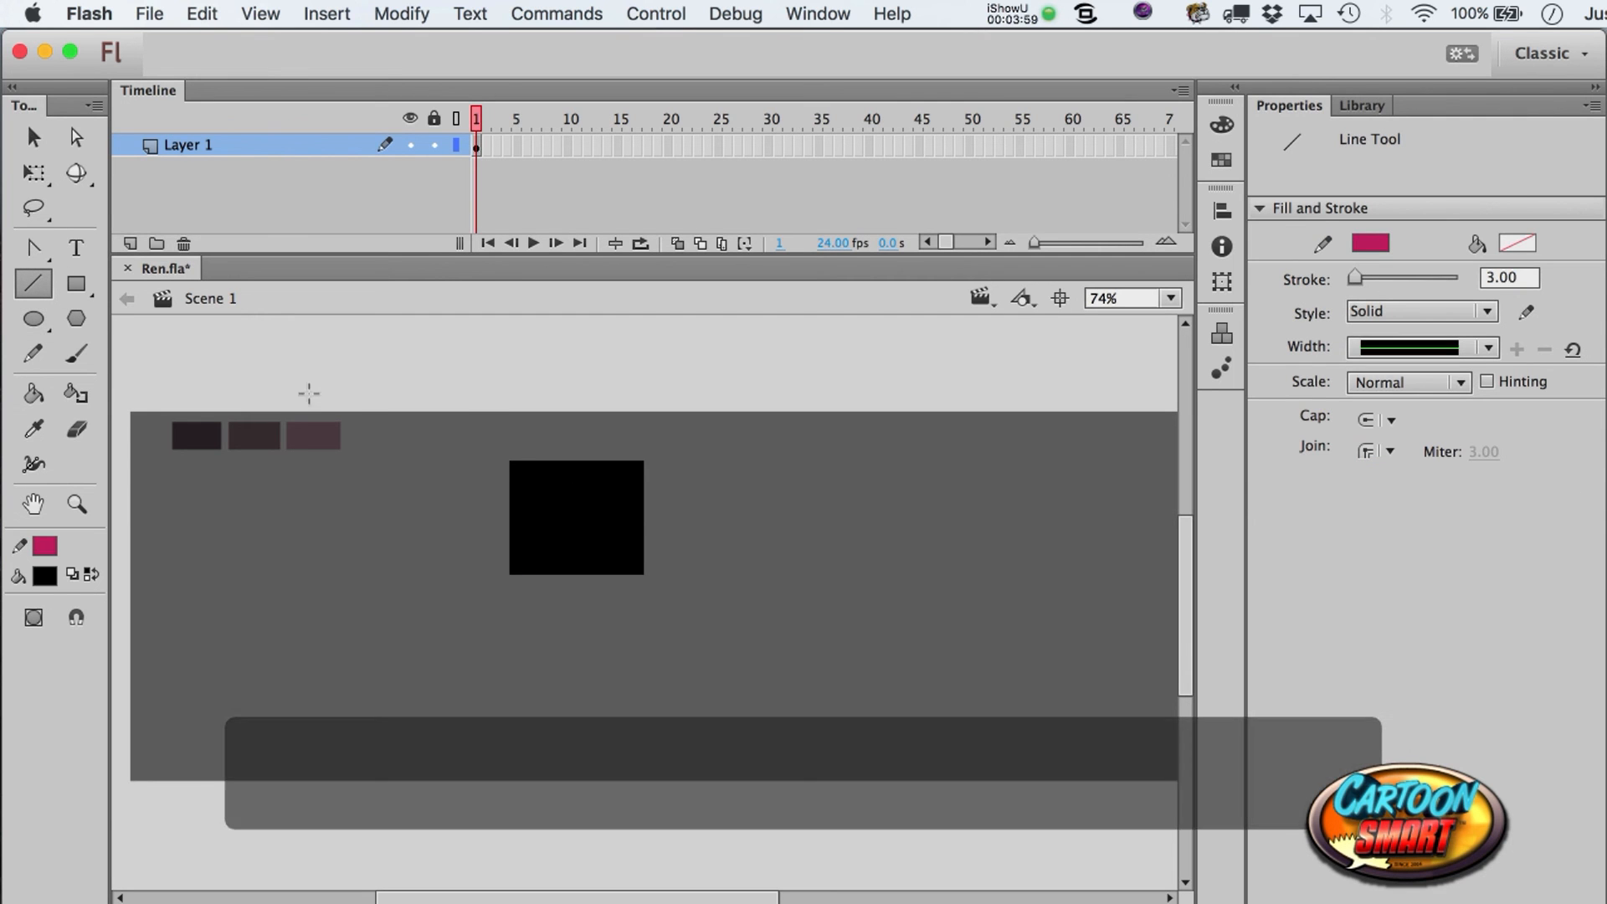
drag(519, 418, 700, 656)
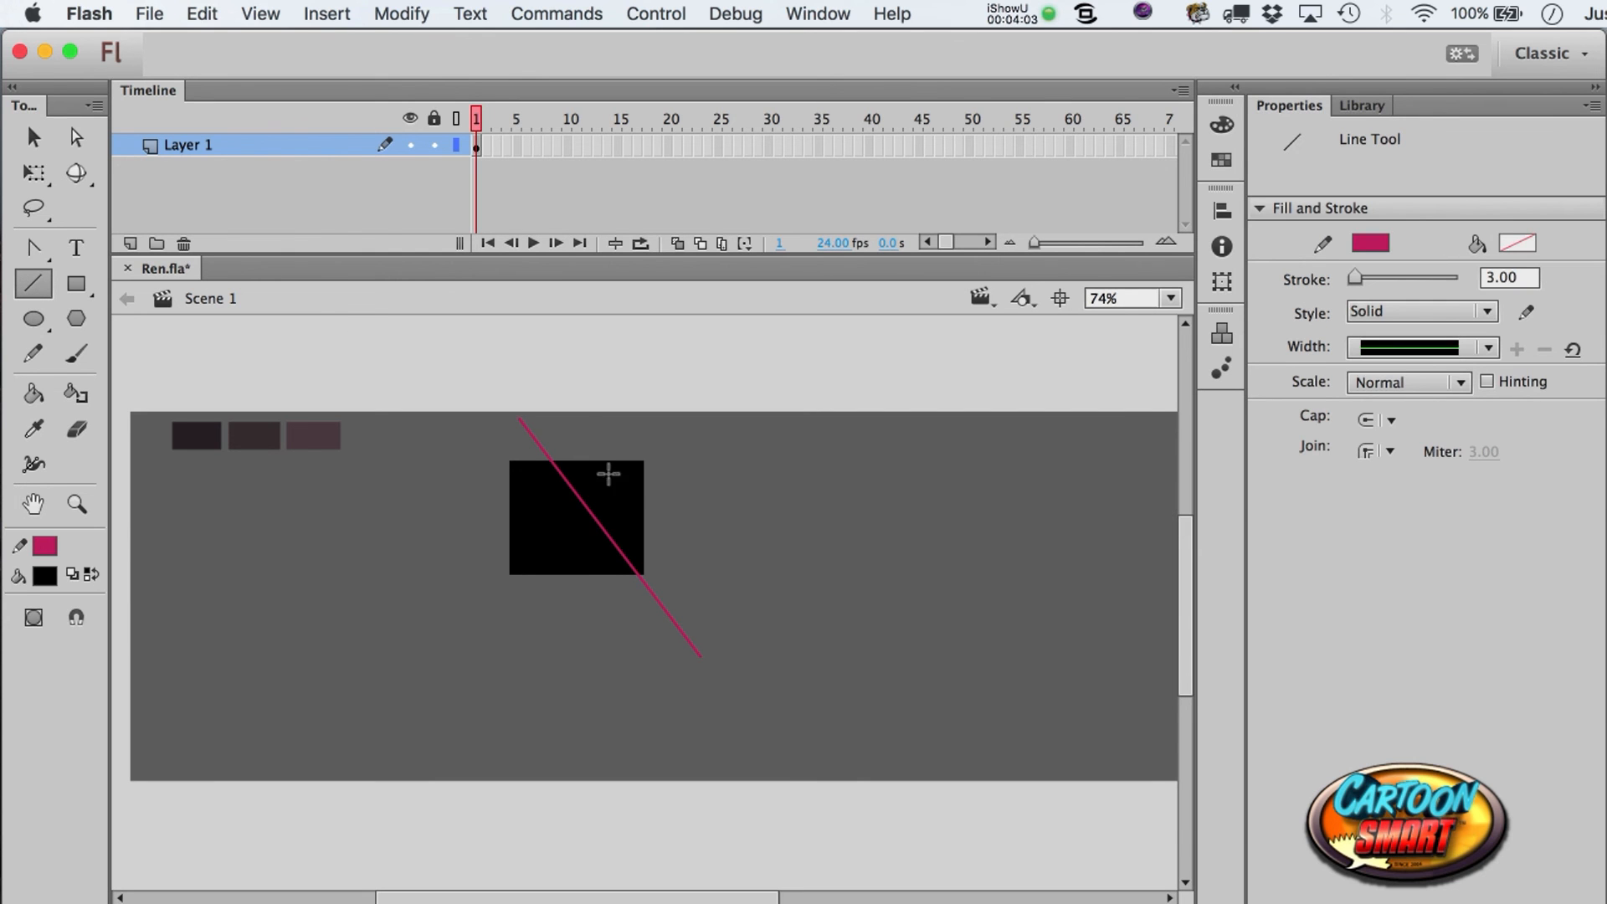
key(a)
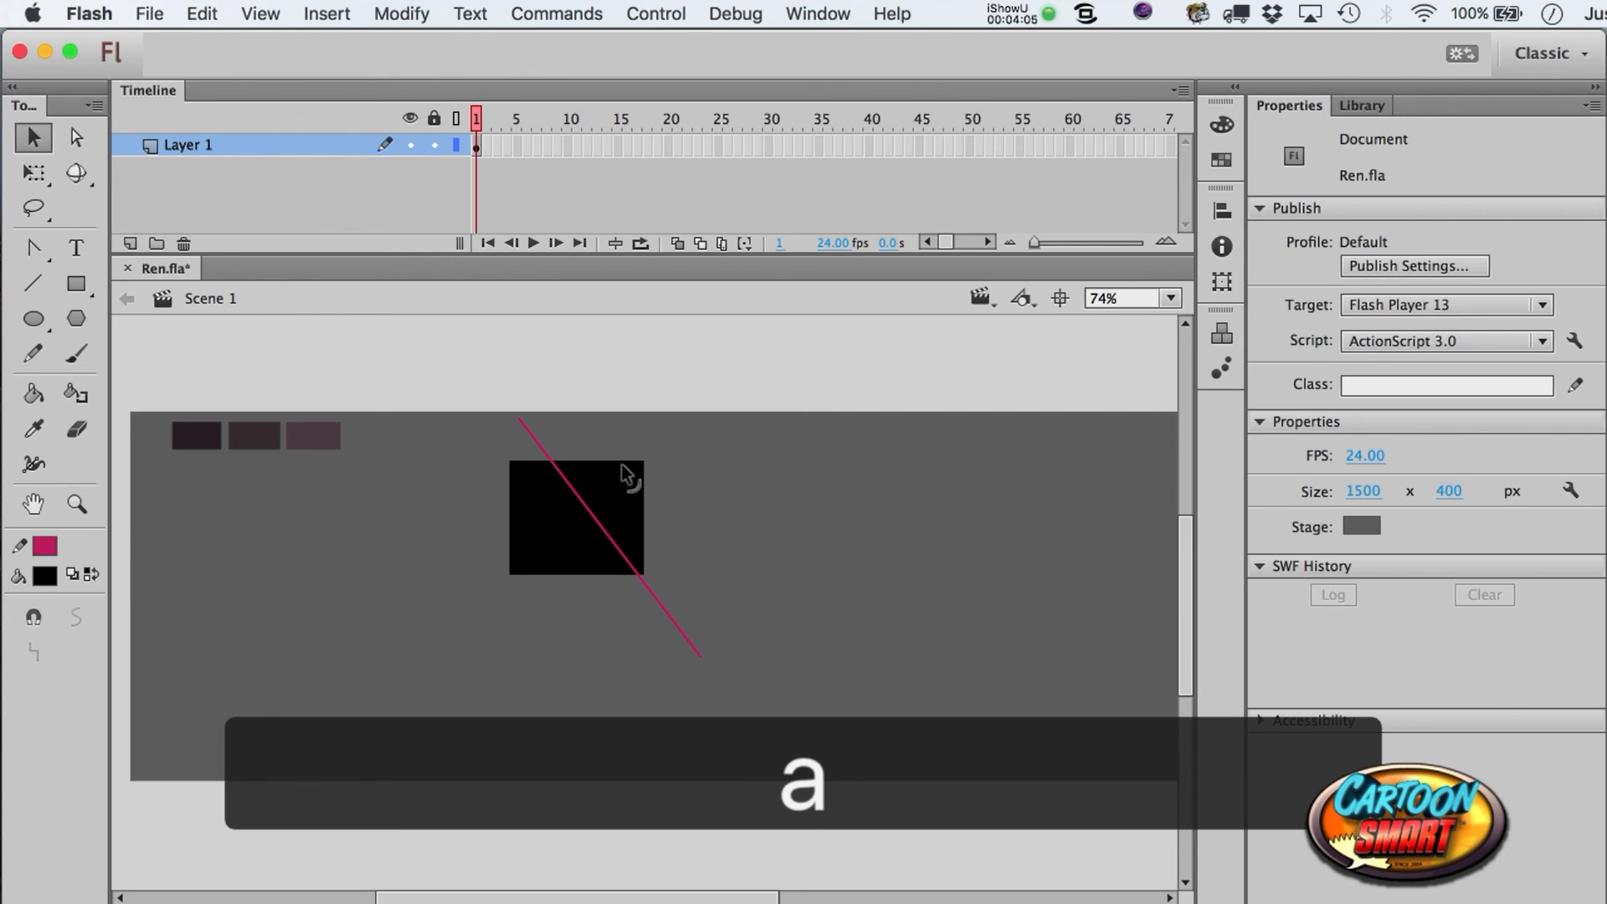
click(629, 481)
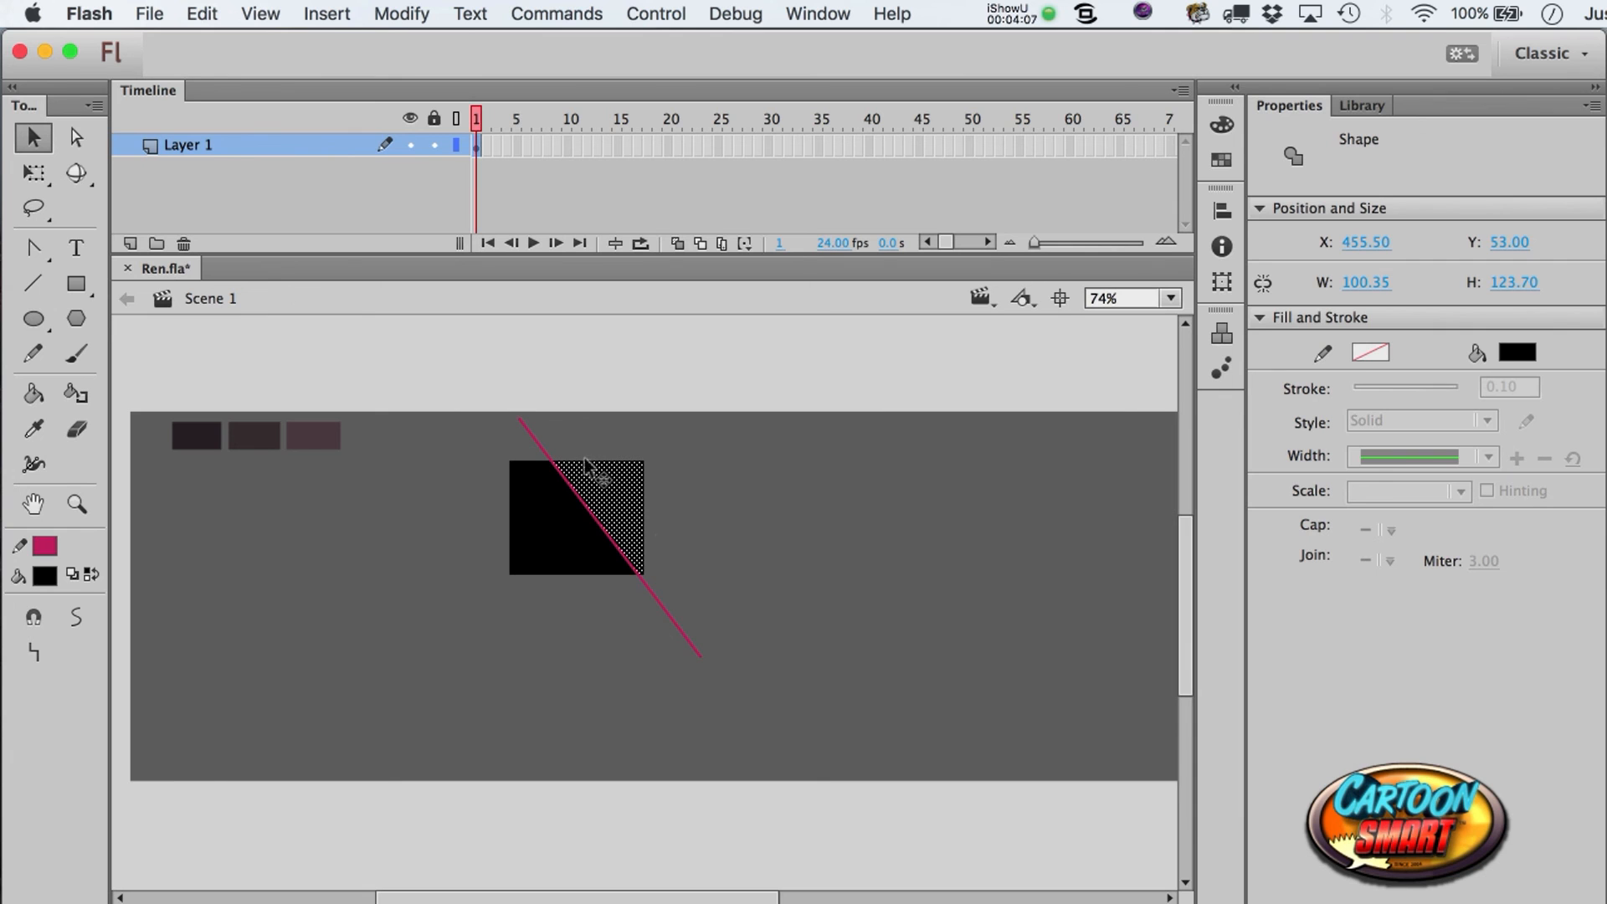
key(shift+Right)
key(shift+Up)
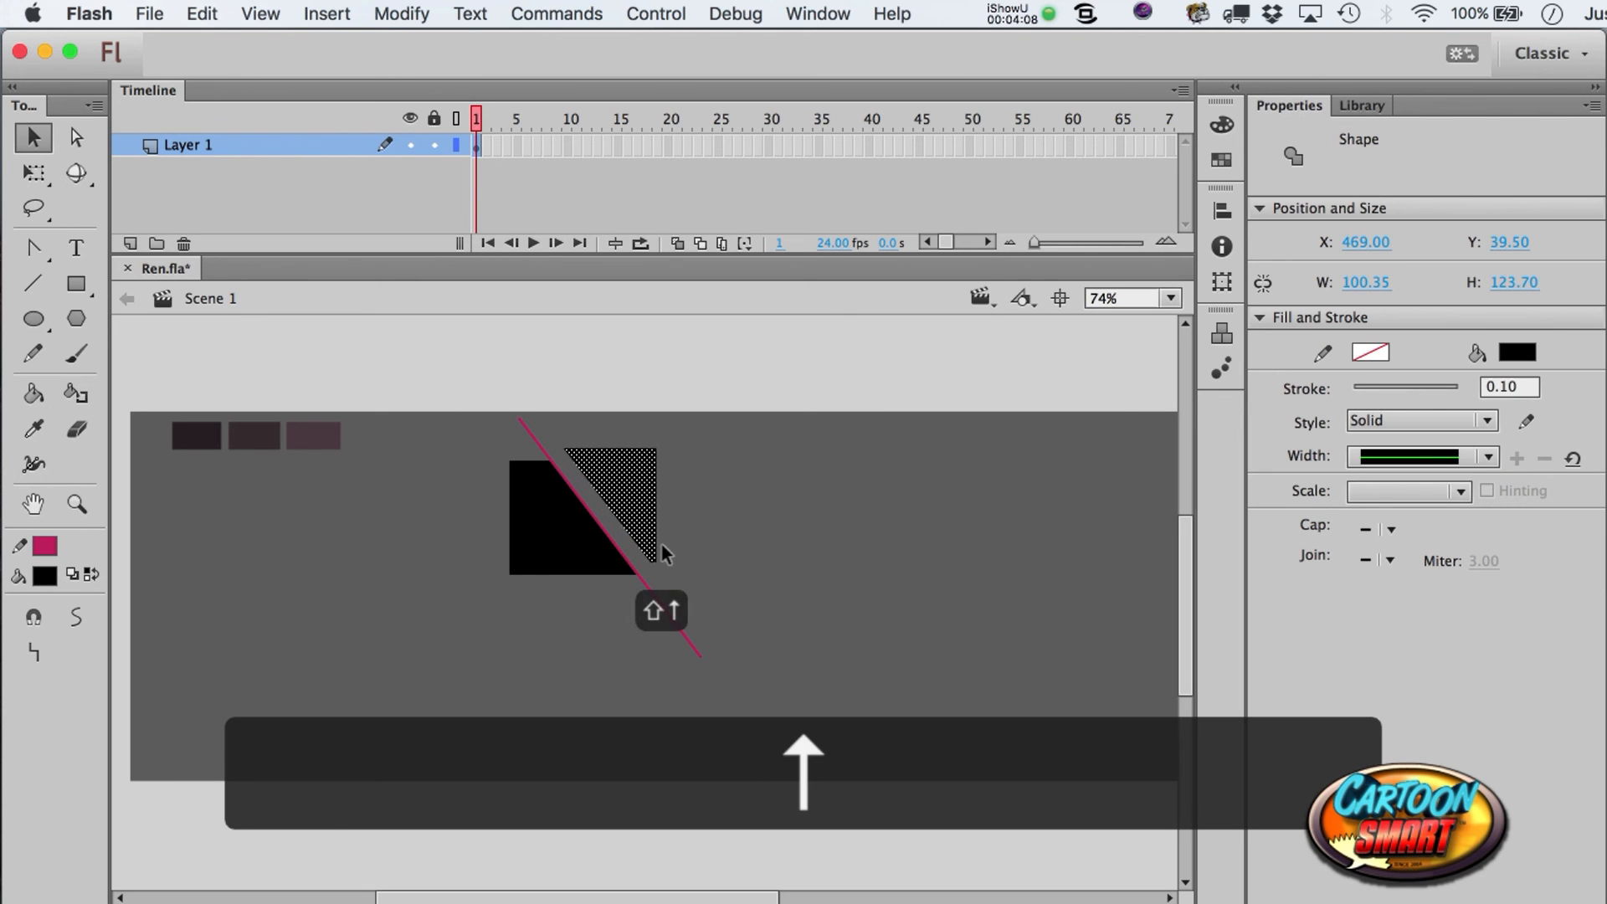
click(538, 563)
key(shift+Left)
key(shift+Down)
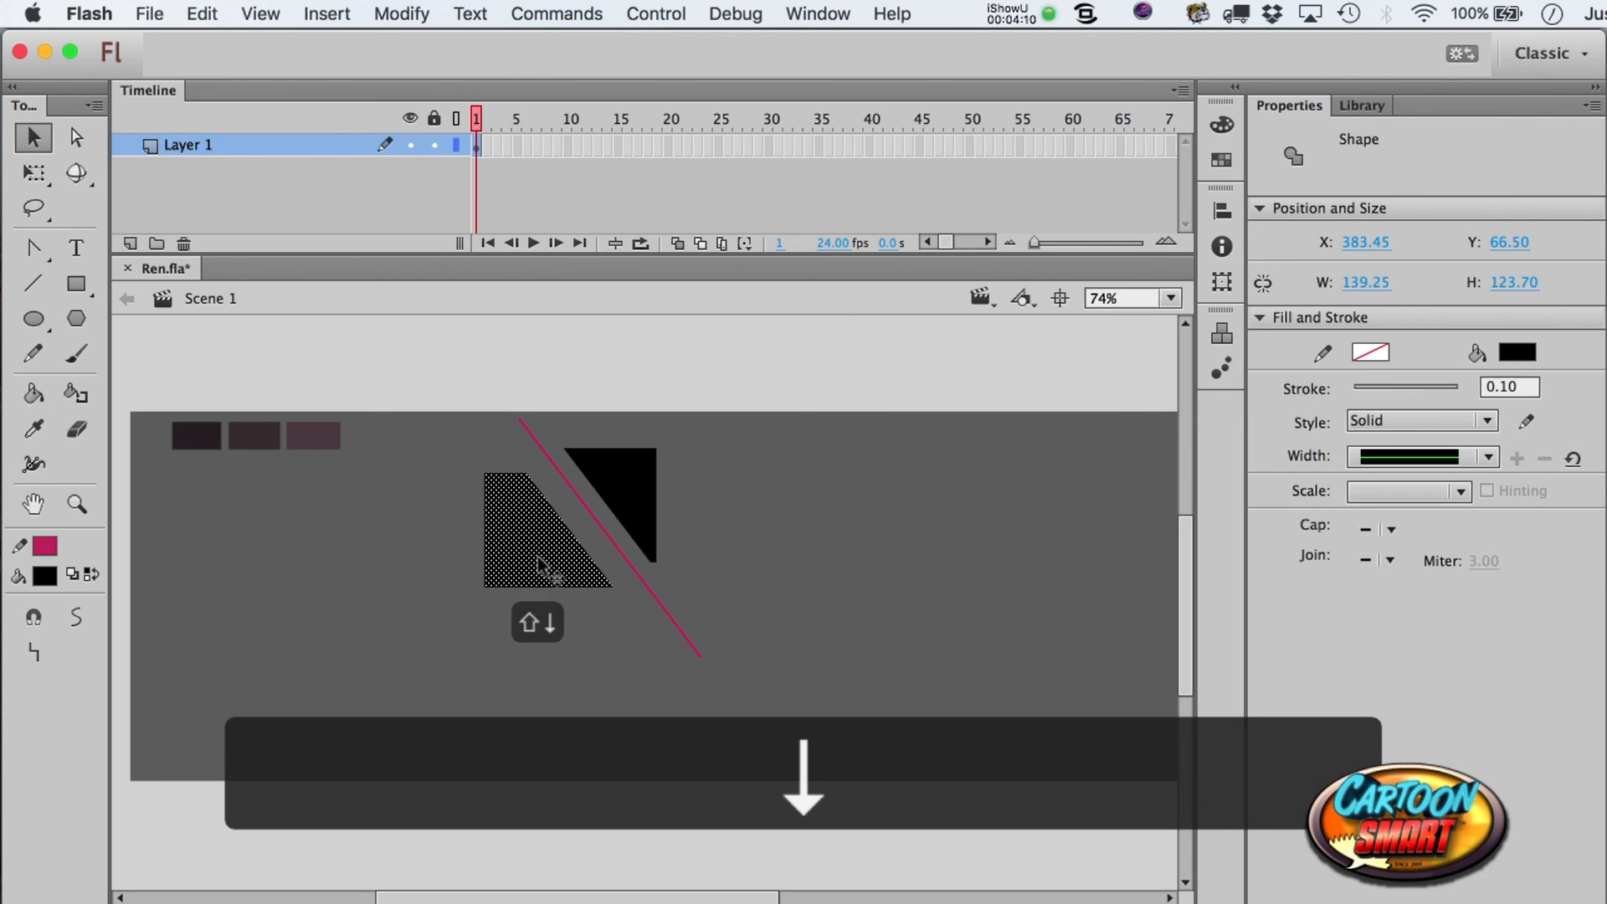
- Delete the diagonal pink line and both pieces of the sliced black rectangle
click(657, 603)
key(BackSpace)
click(646, 535)
key(BackSpace)
click(546, 524)
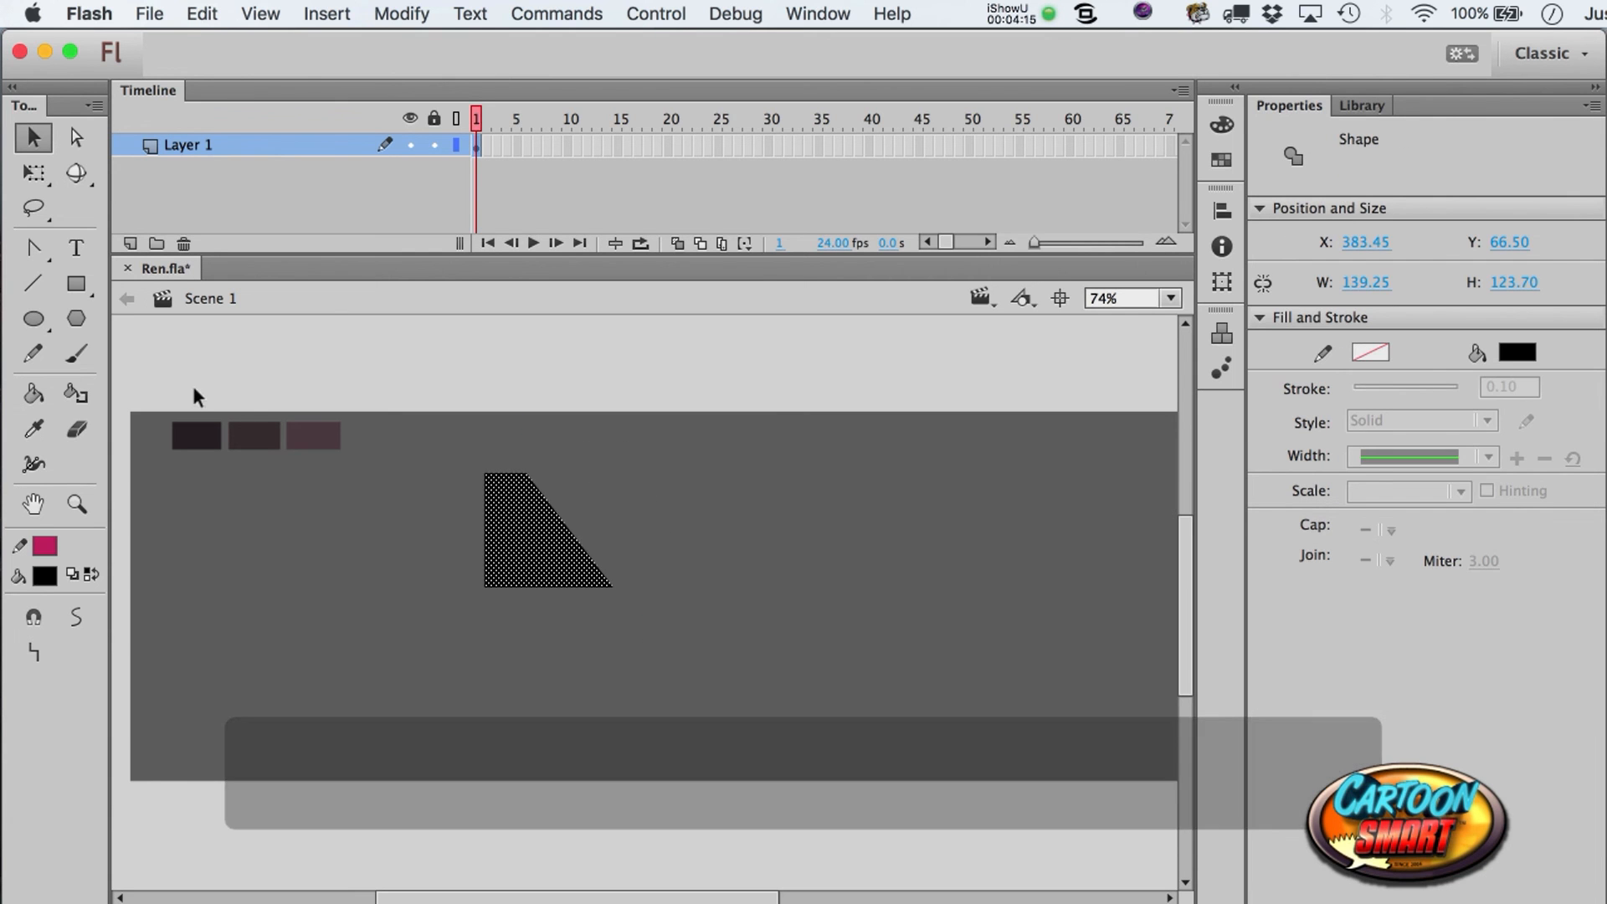
key(BackSpace)
- Draw a black rectangle with no stroke, about 186 by 170 px, right of and below the color swatches
click(75, 284)
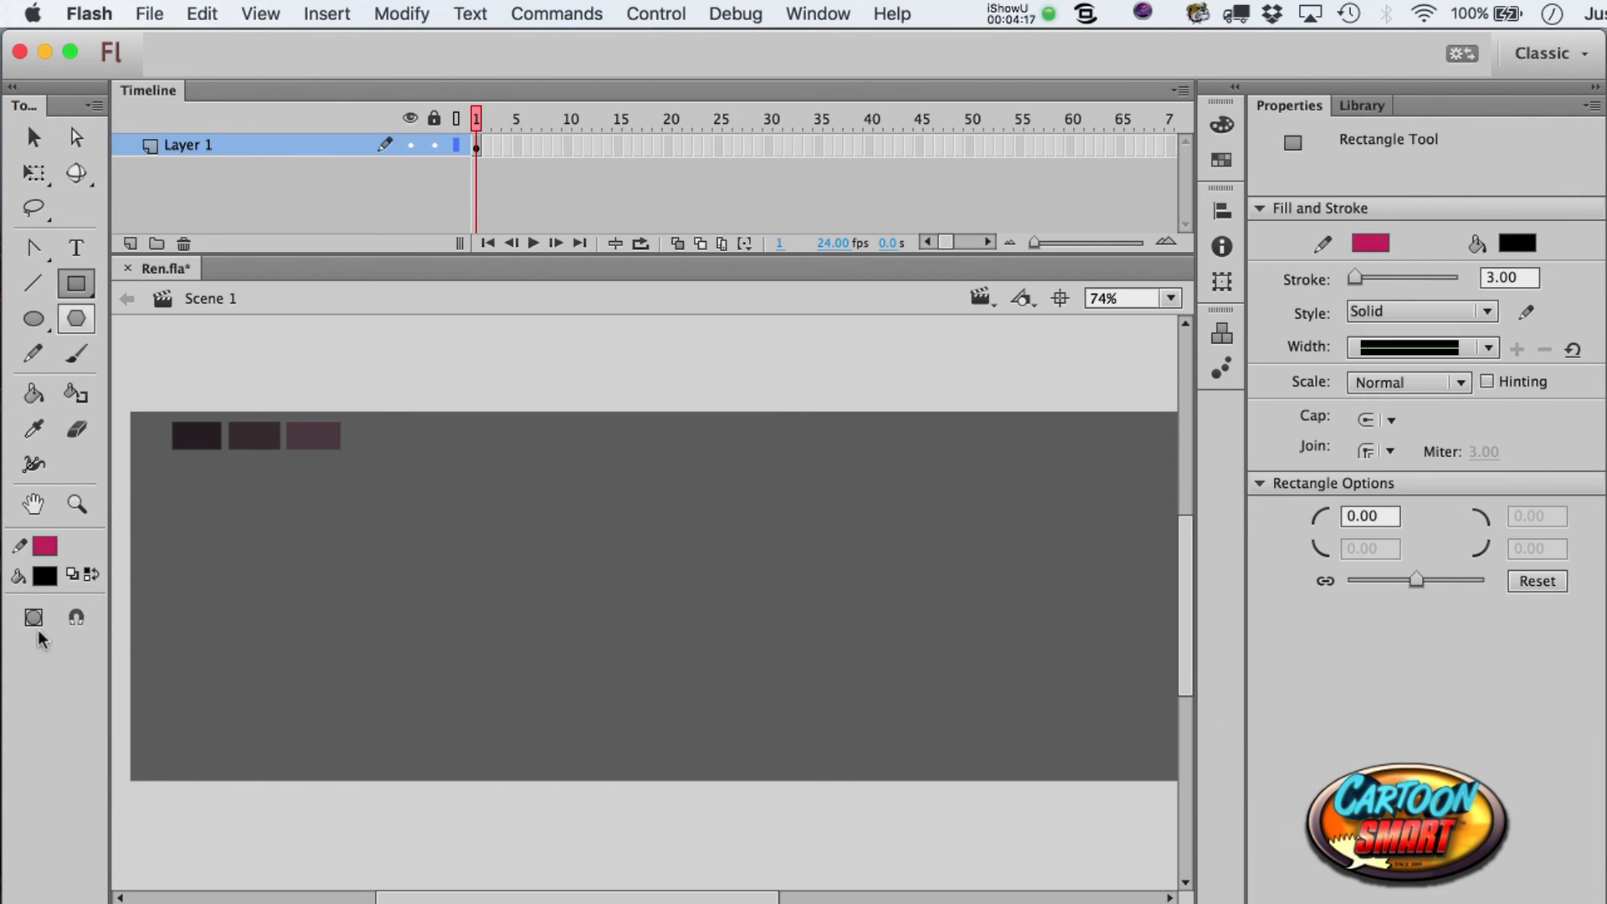
click(49, 548)
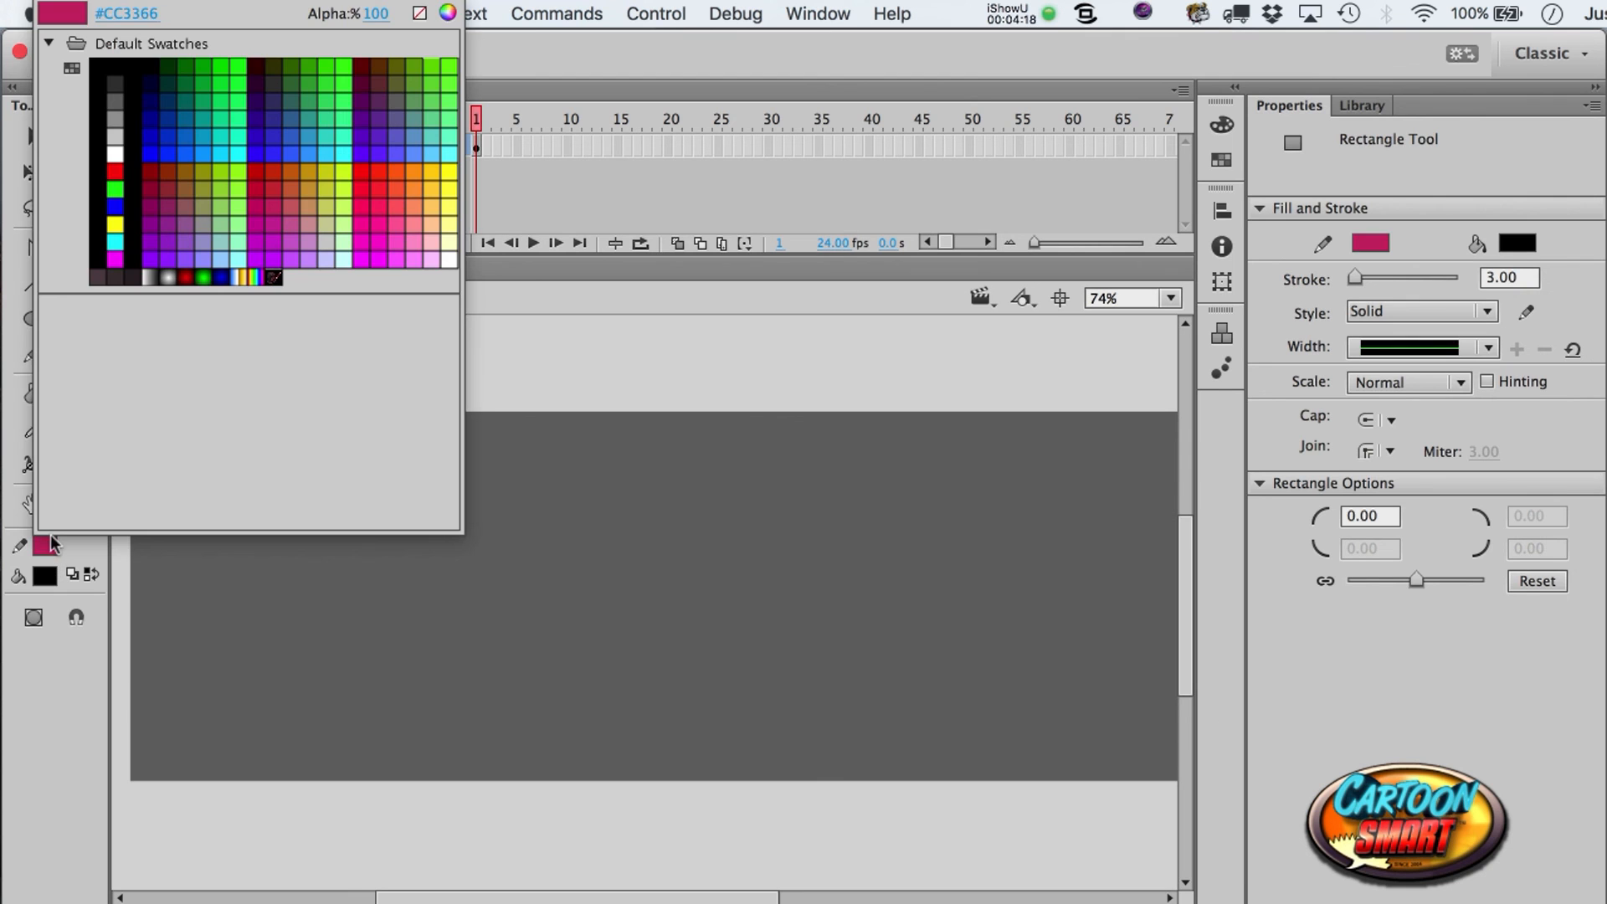
click(425, 15)
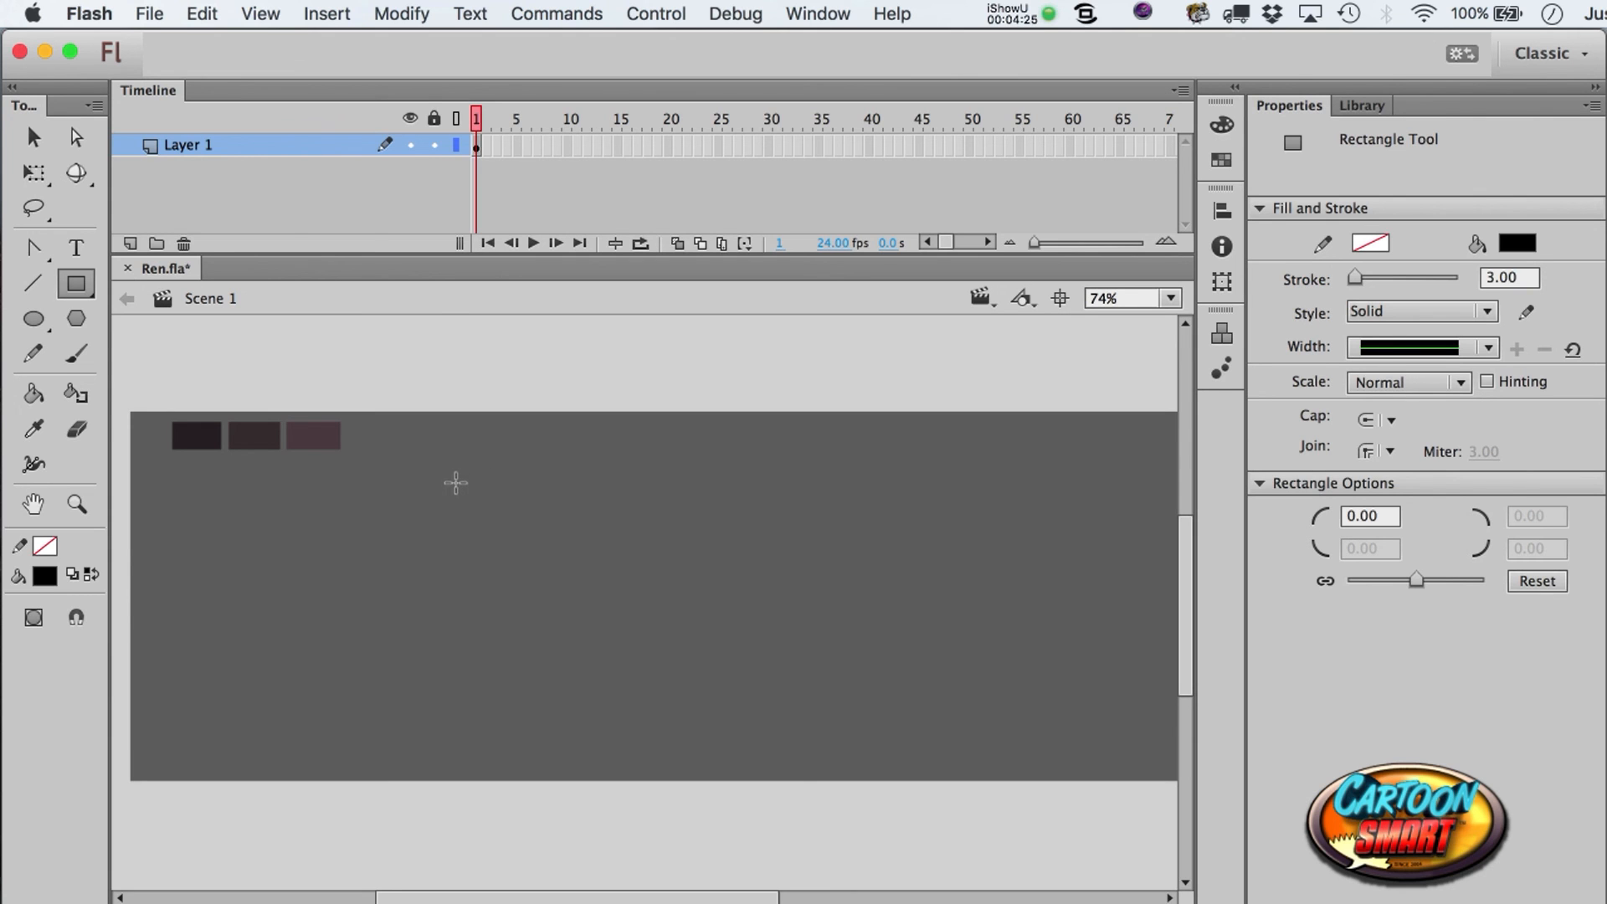
drag(476, 467, 647, 624)
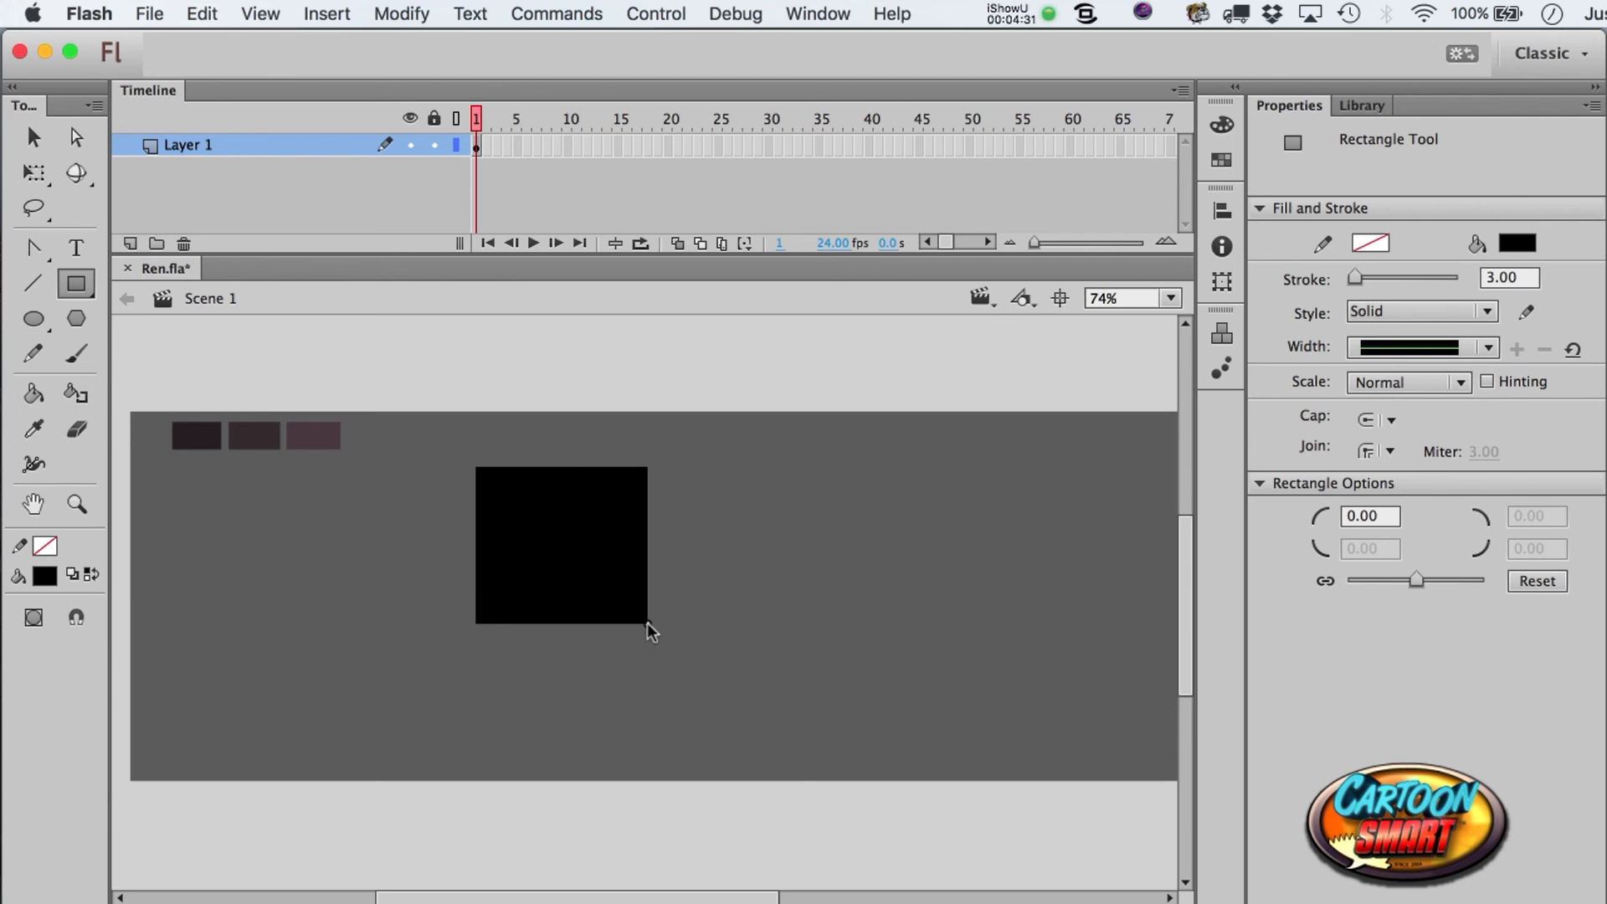
- Nudge the new black rectangle upward to a Y position of 32.80, then deselect it
key(v)
click(553, 546)
key(shift+Up)
key(shift+Up)
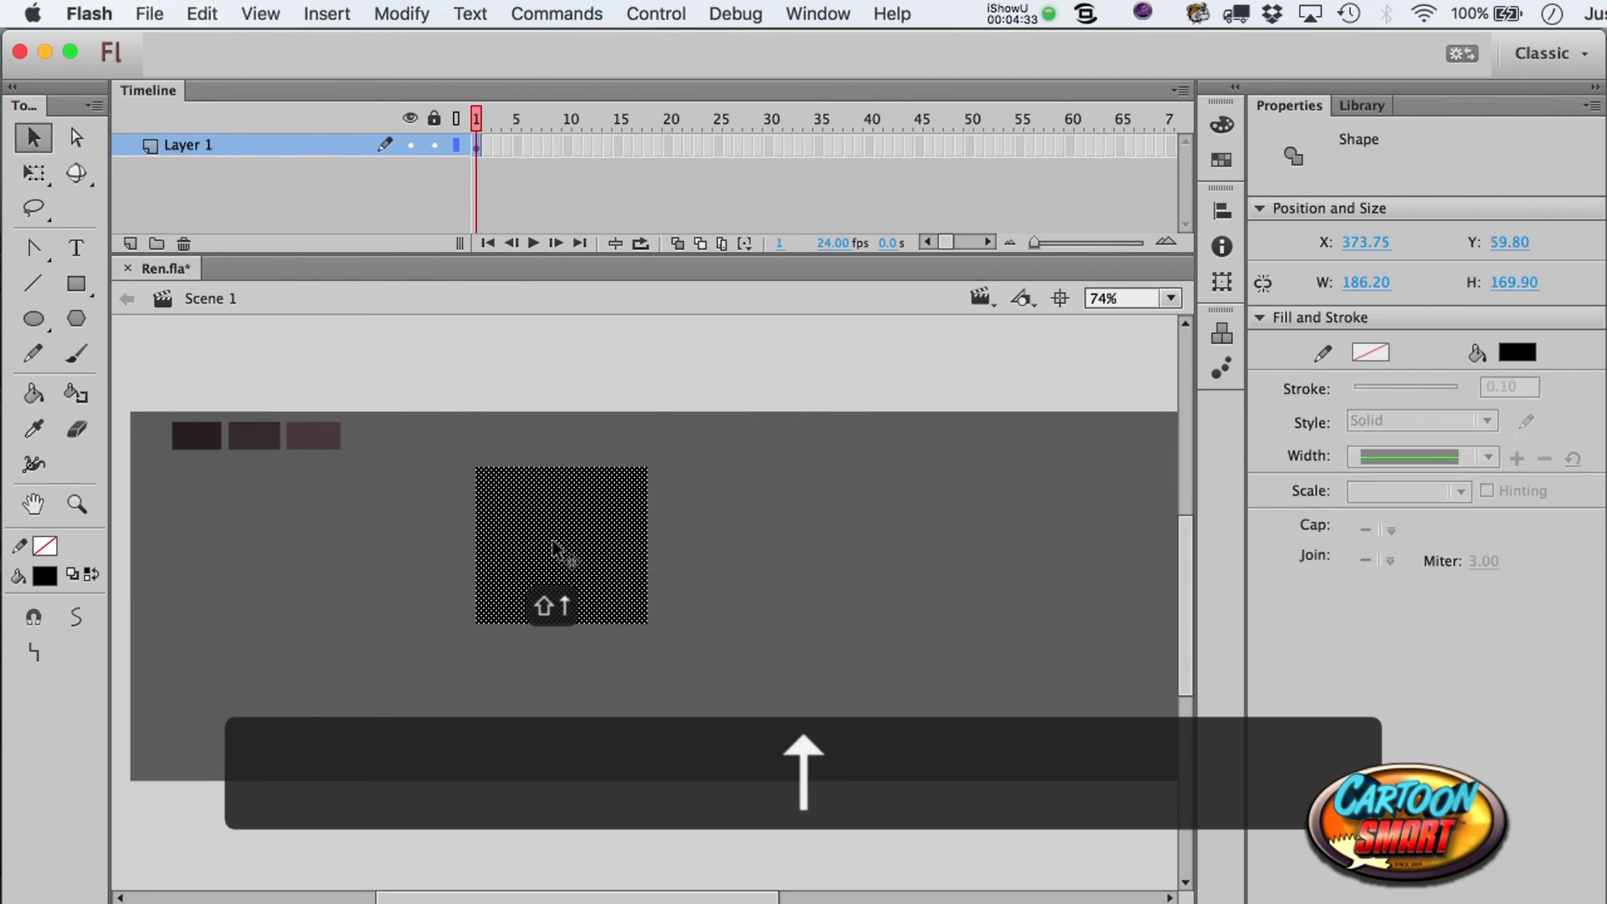
key(shift+Down)
key(shift+Up)
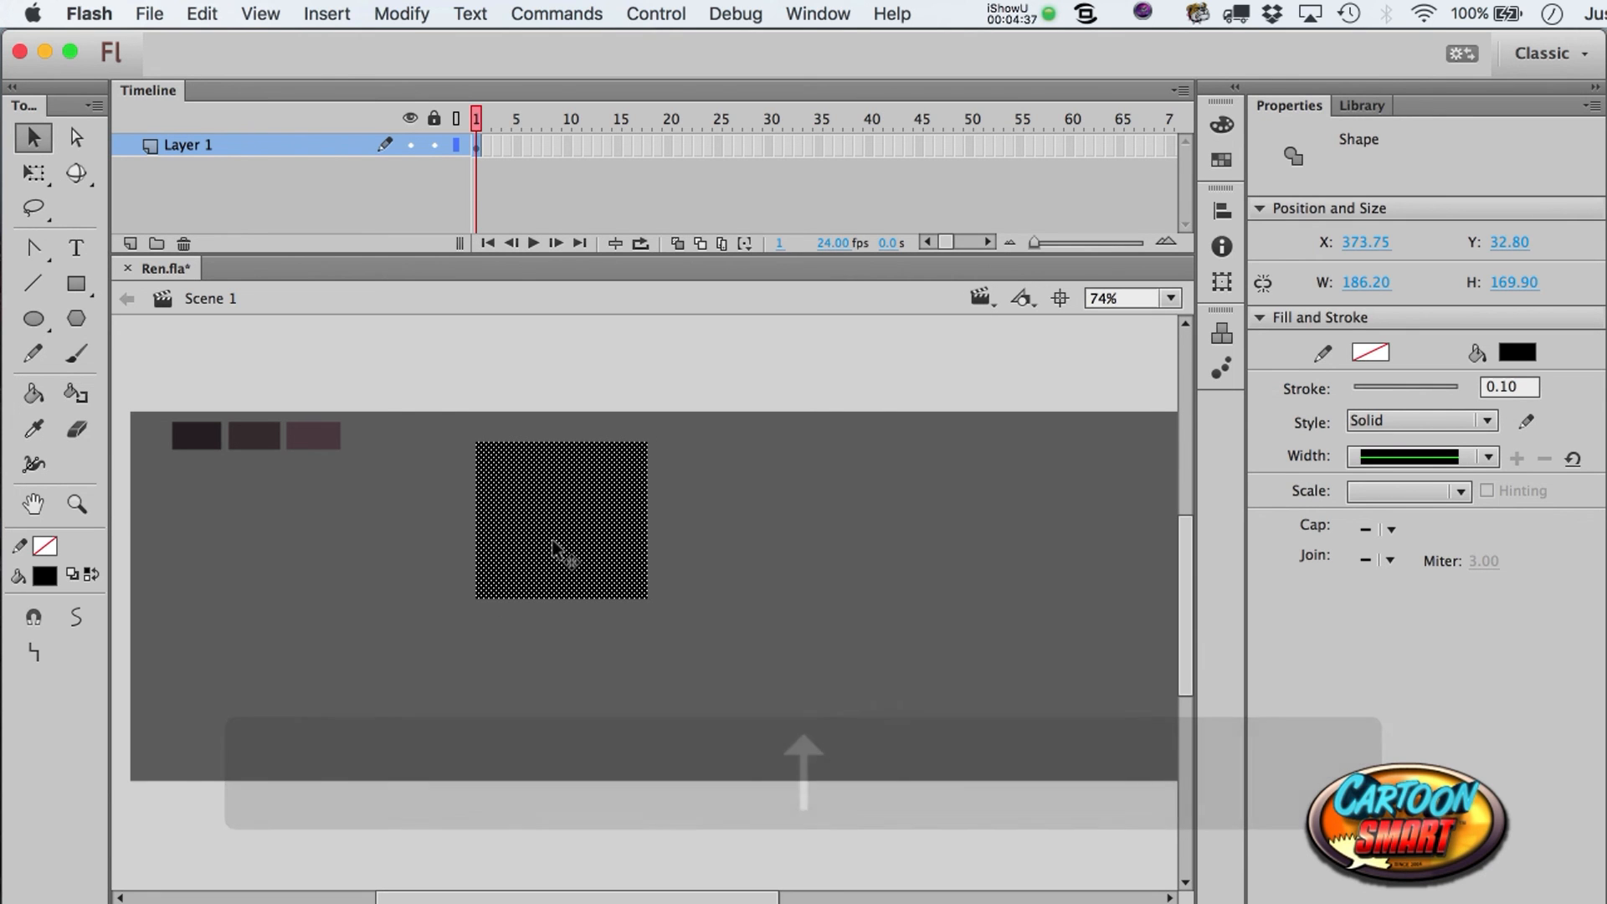
click(571, 394)
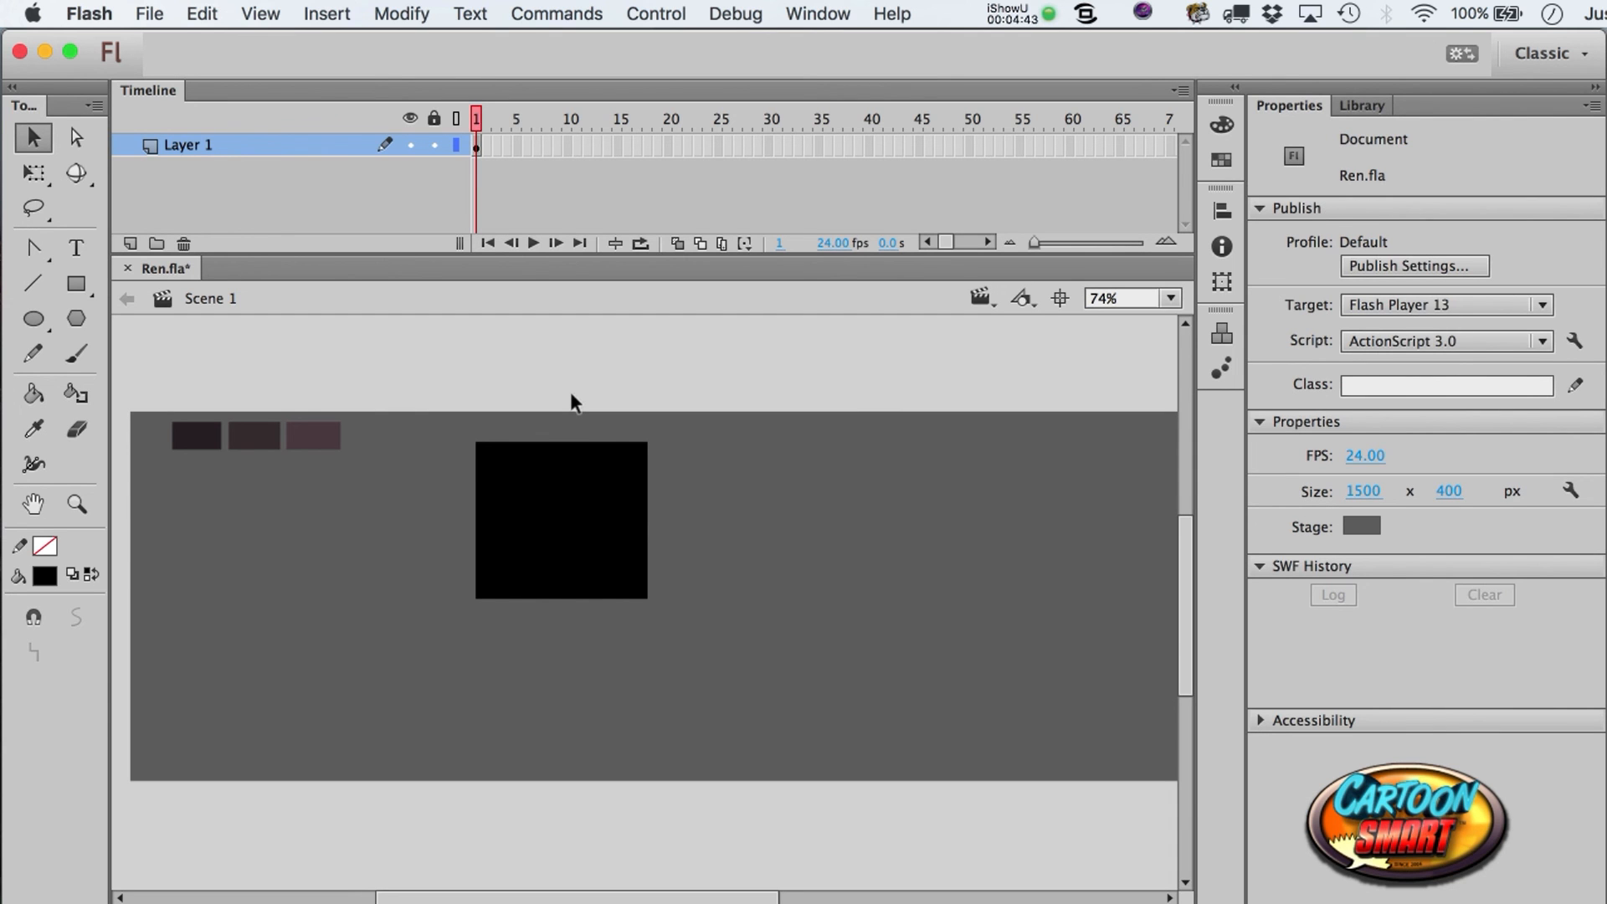
- Duplicate the black rectangle and place the copy directly below the original, aligned with its sides
click(523, 517)
key(super+c)
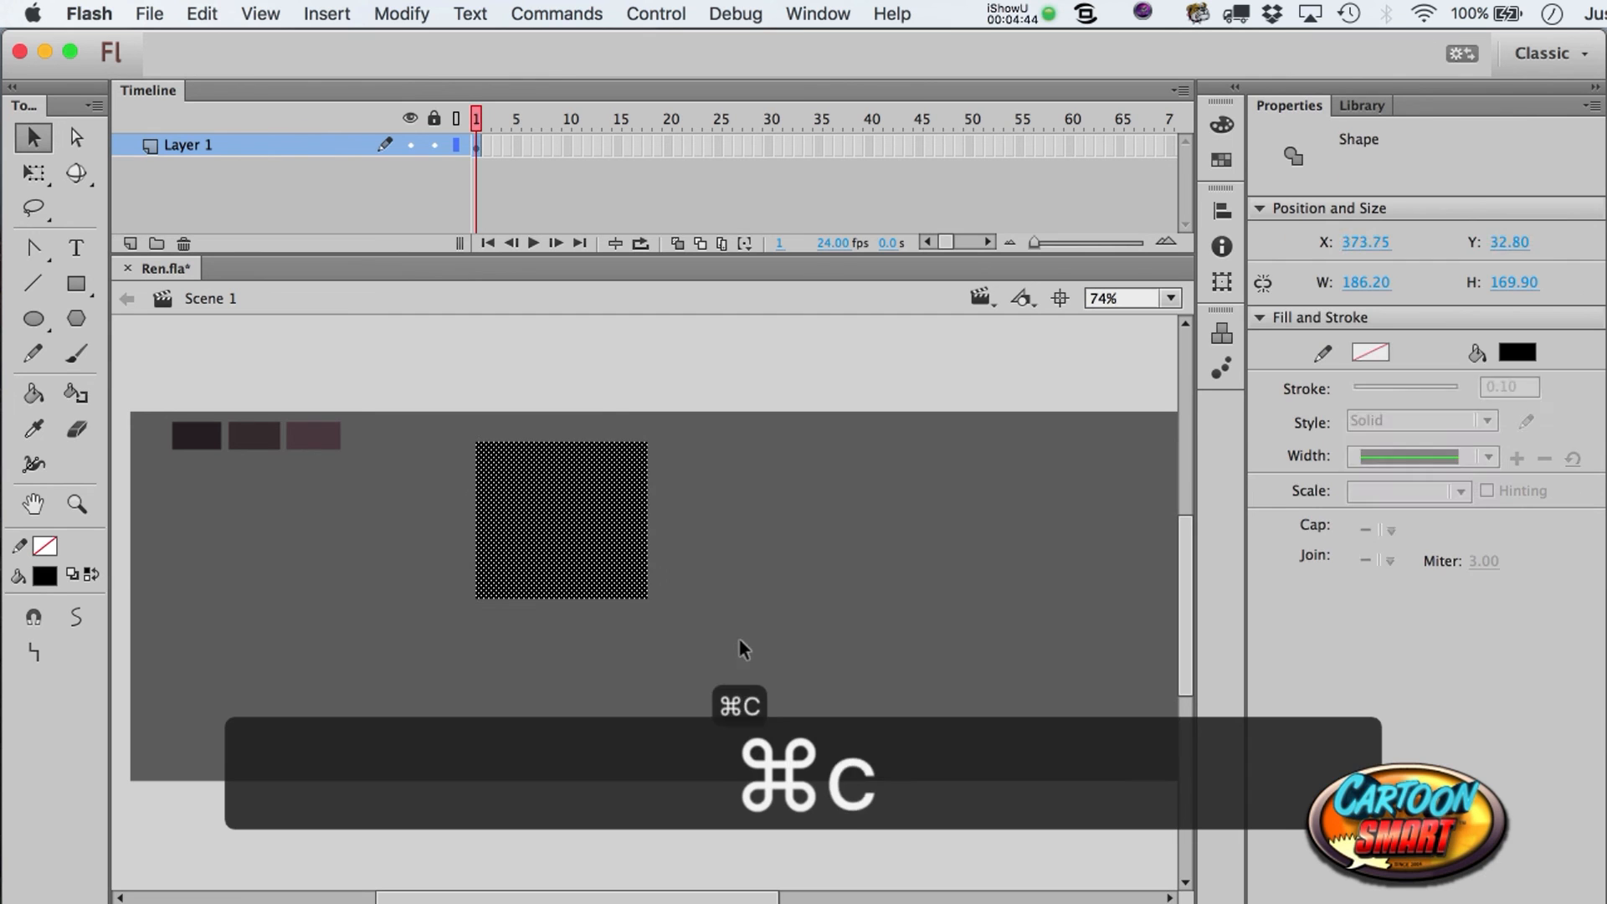
key(super+v)
drag(673, 549, 583, 623)
click(743, 609)
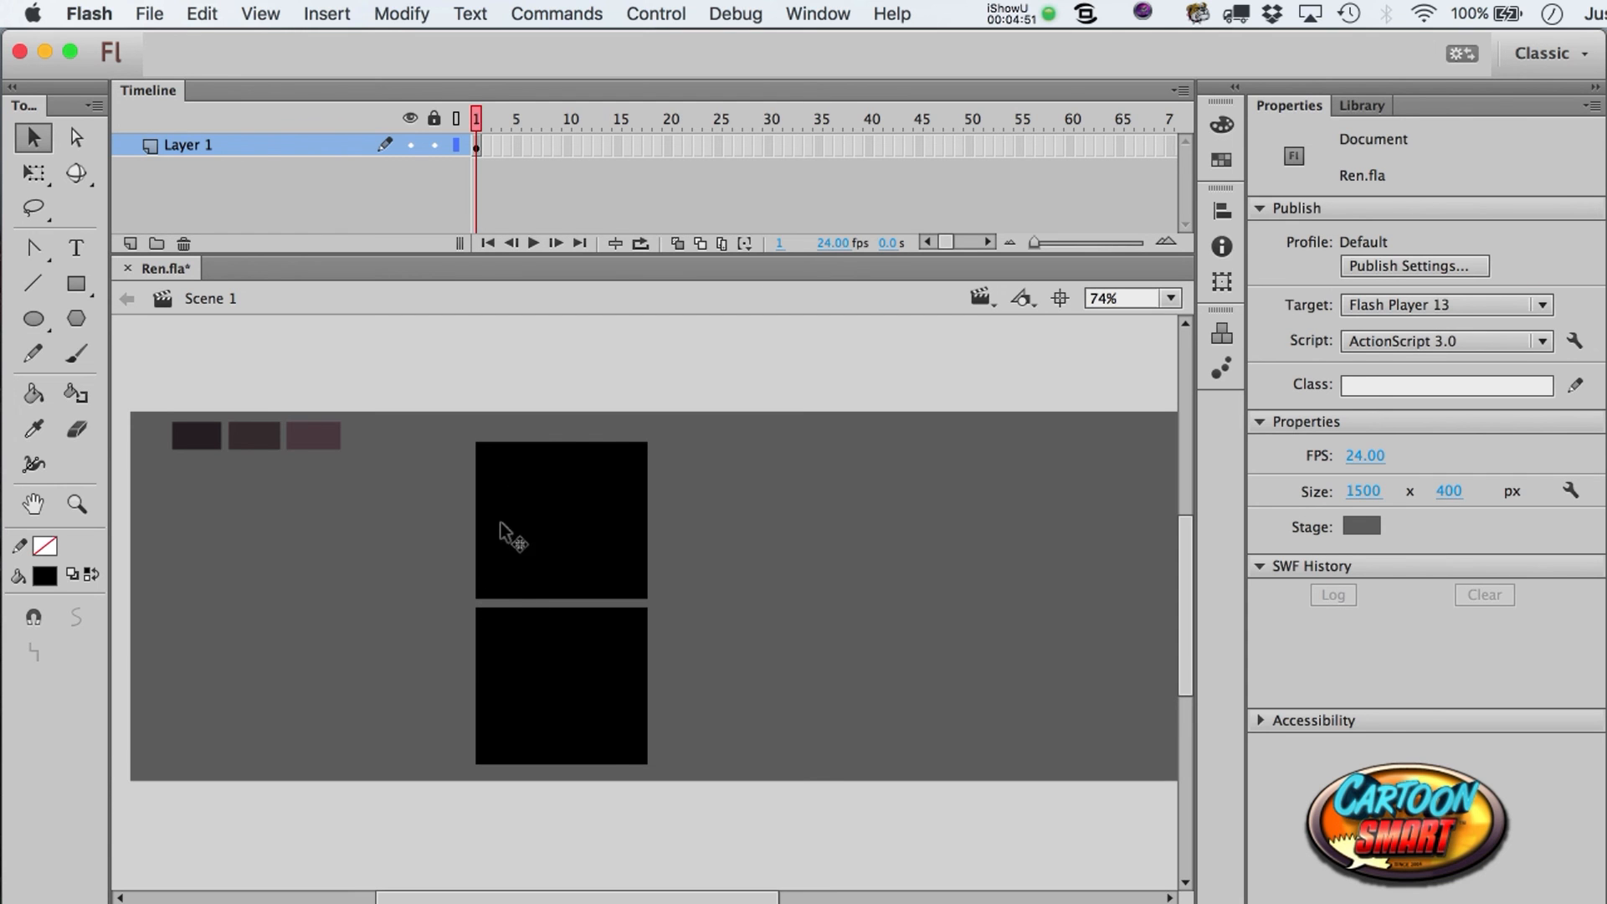
- Reduce the duplicate rectangle's height to about 123 px with Free Transform and move it up close beneath the original
click(603, 737)
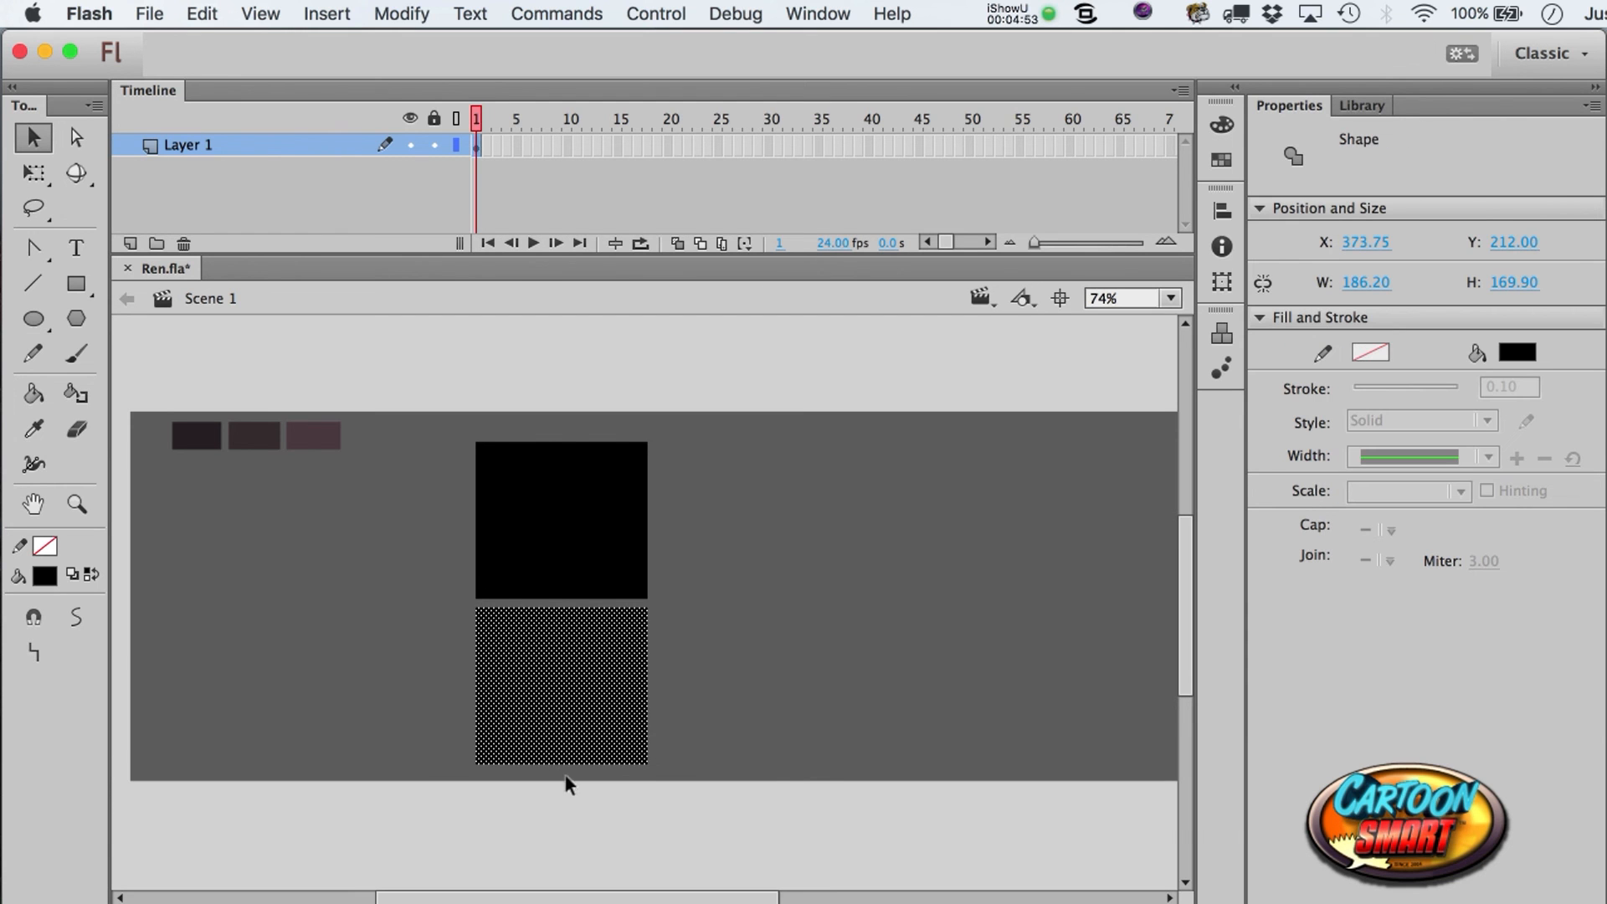
key(q)
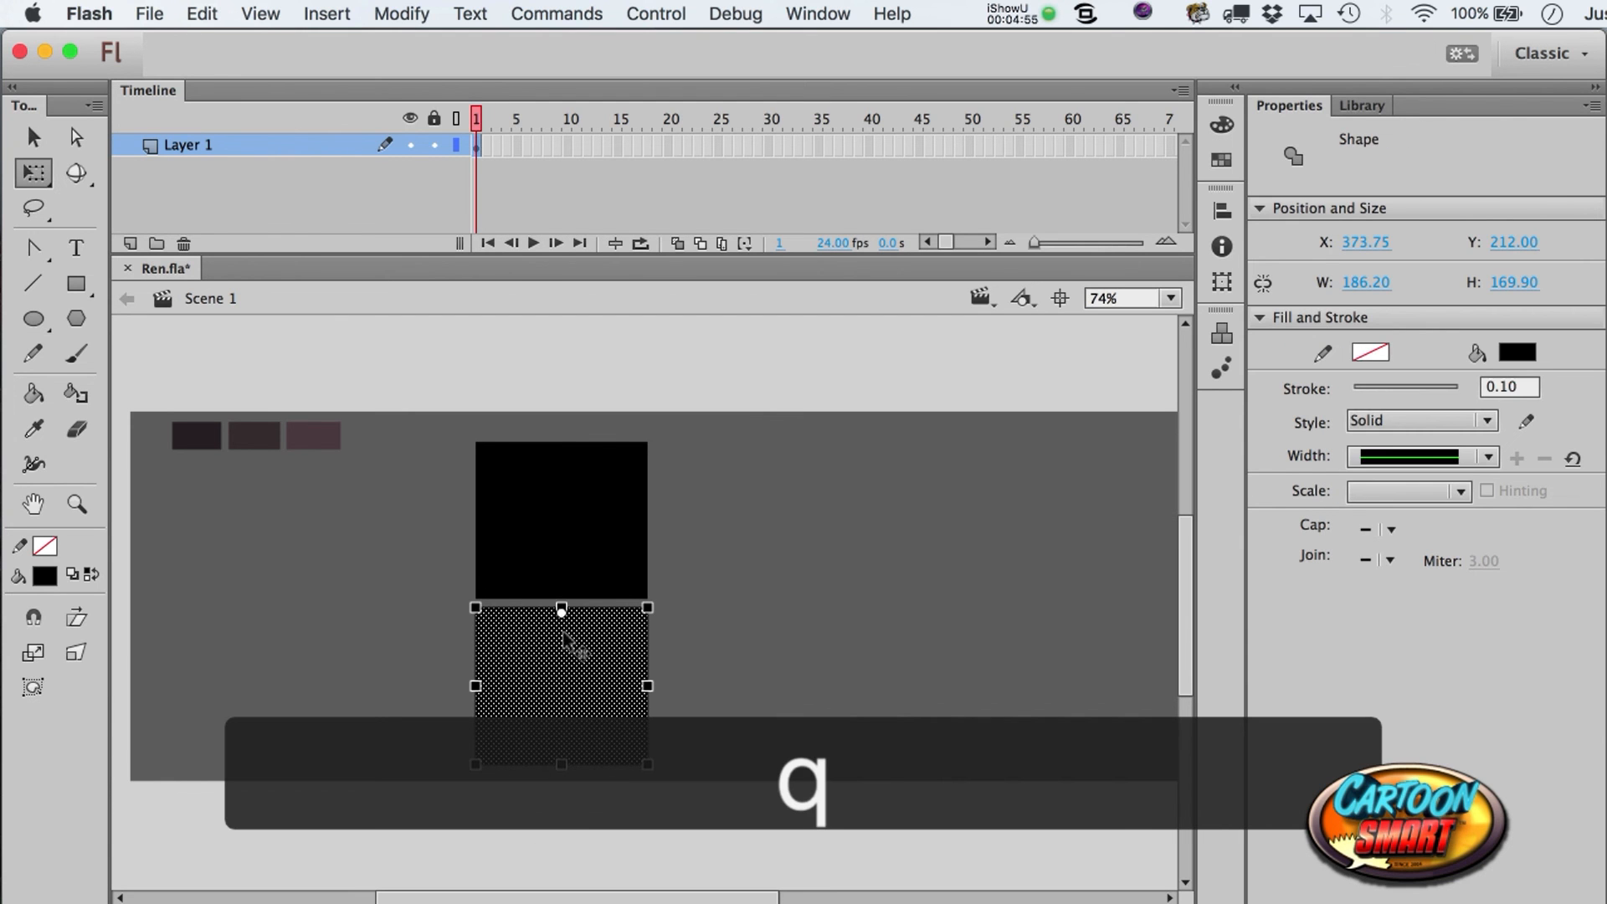
key(a)
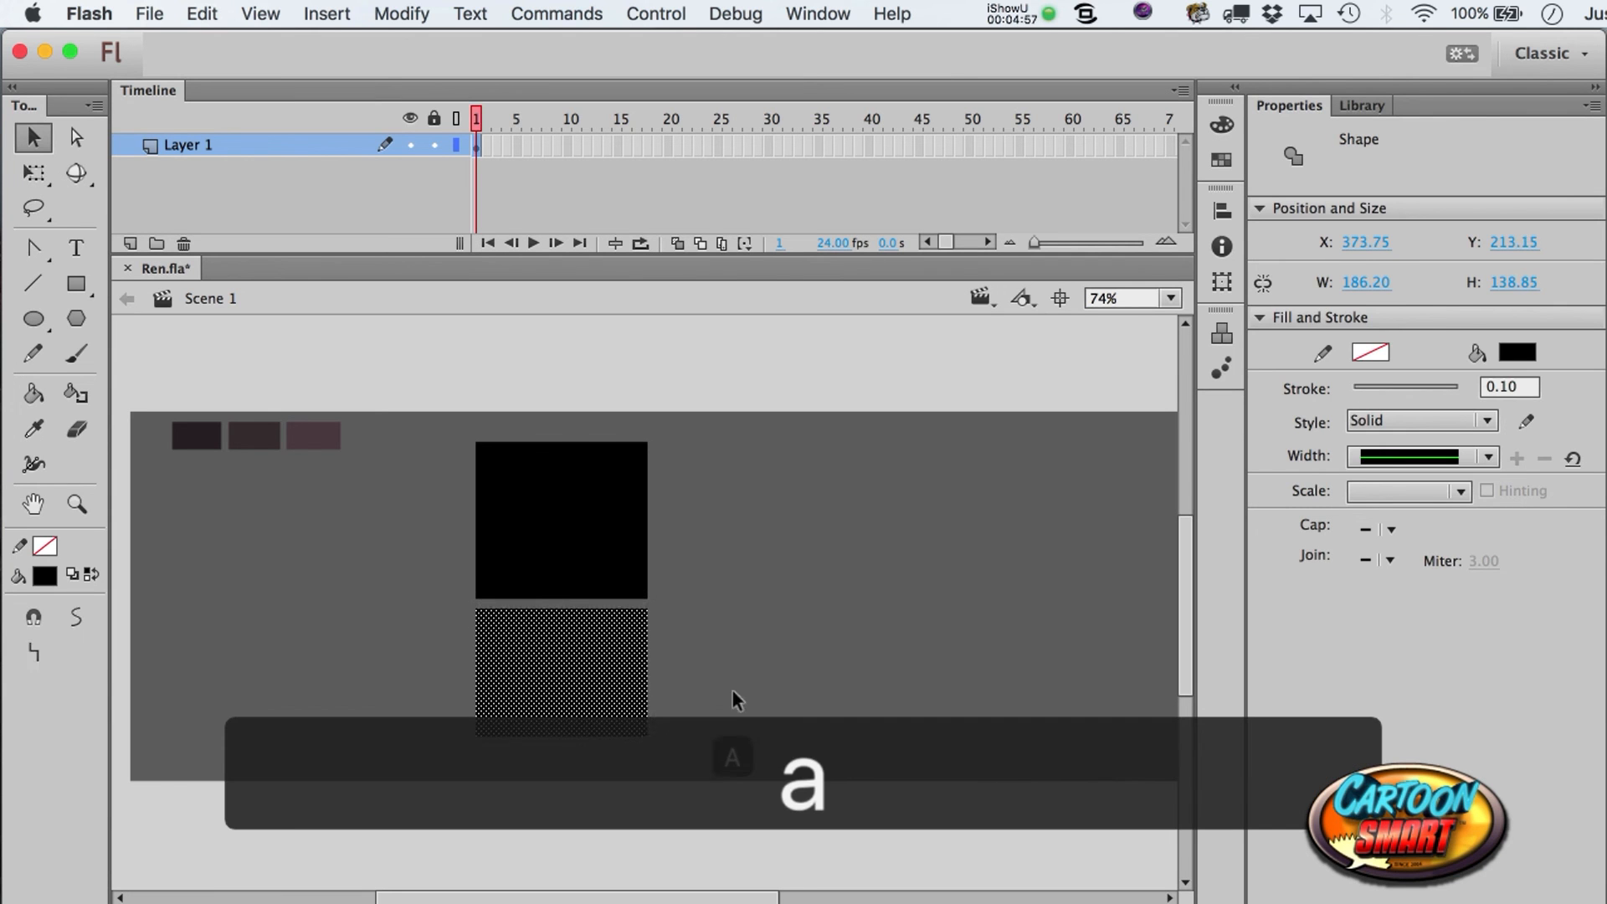
click(732, 690)
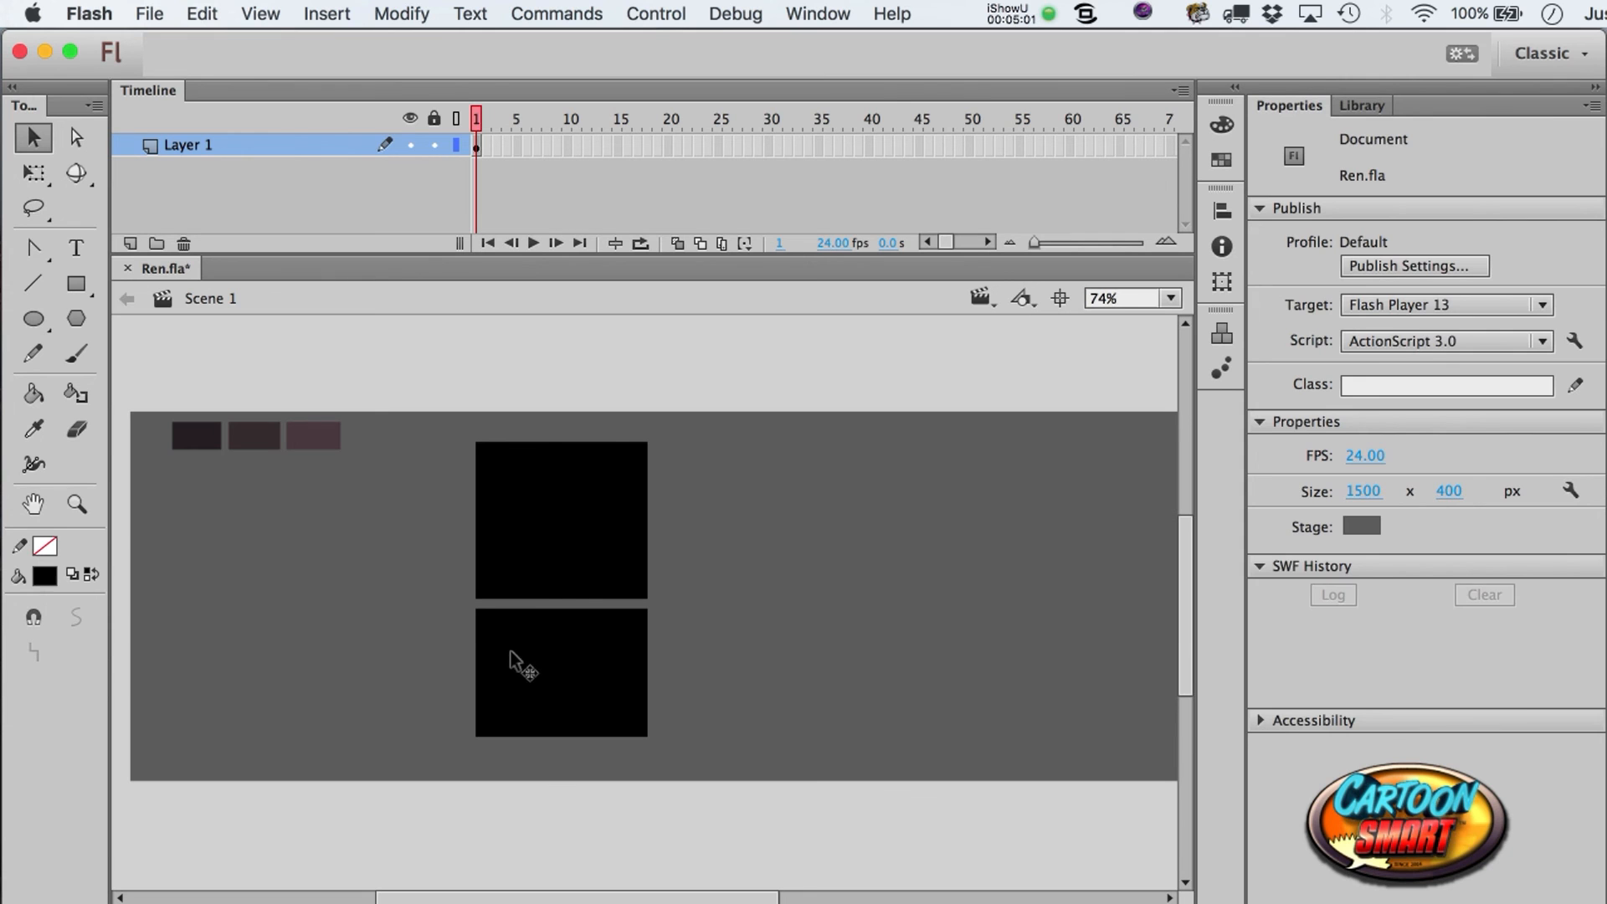
click(555, 675)
key(q)
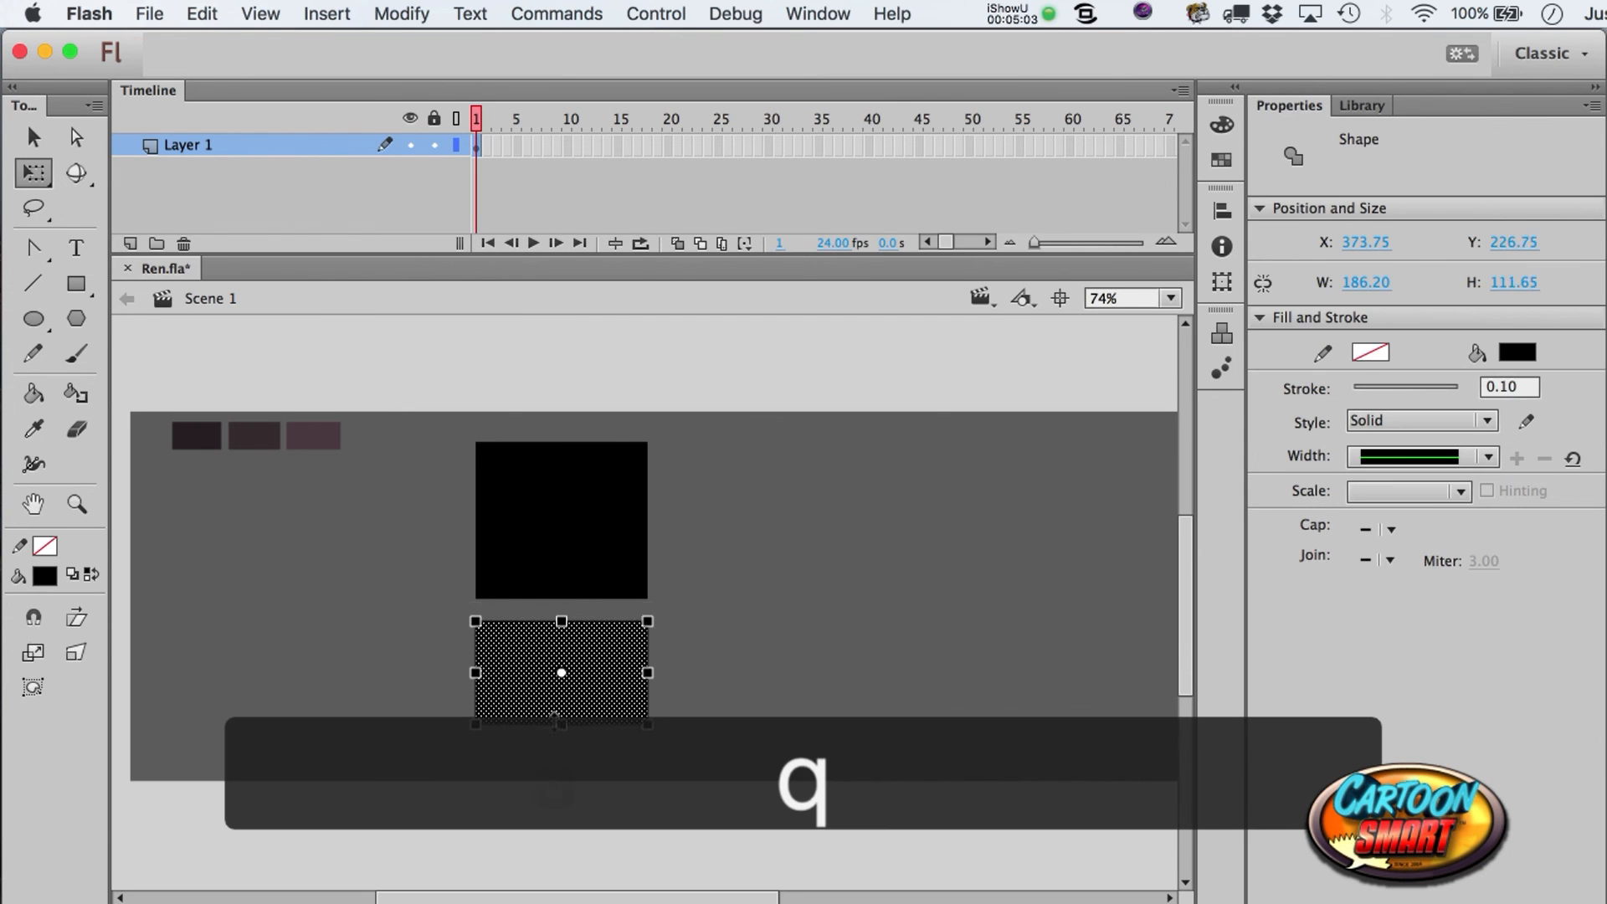
key(shift+Up)
key(a)
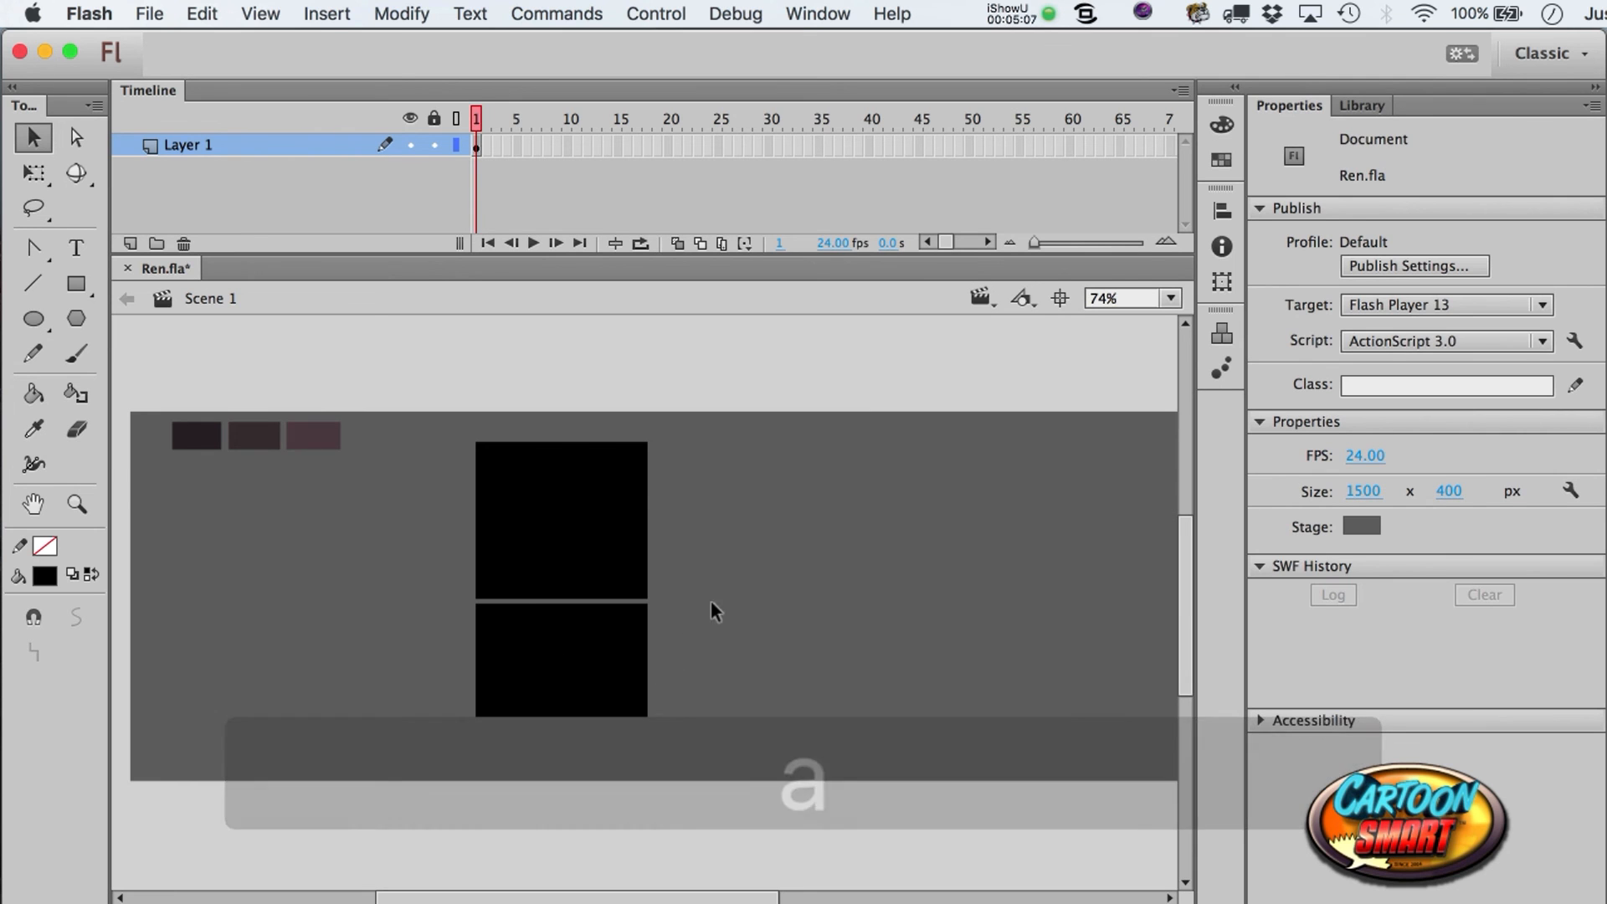
- Delete the duplicate rectangle below the original
click(616, 651)
key(BackSpace)
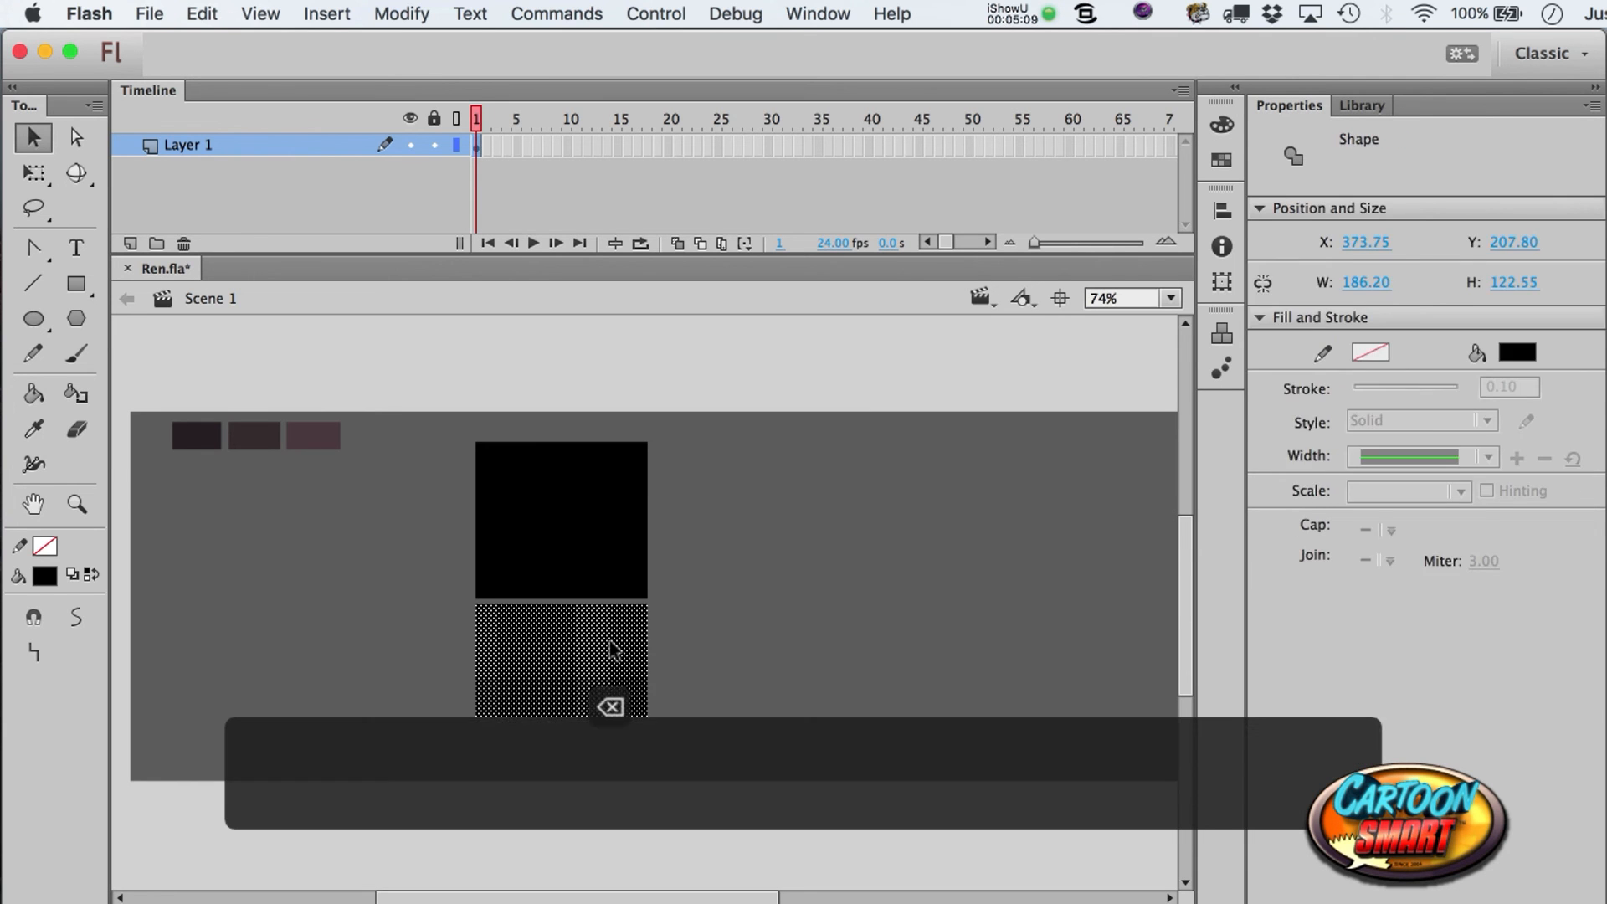
- Pull the black rectangle's upper-right corner slightly inward so that its right side slants
click(76, 503)
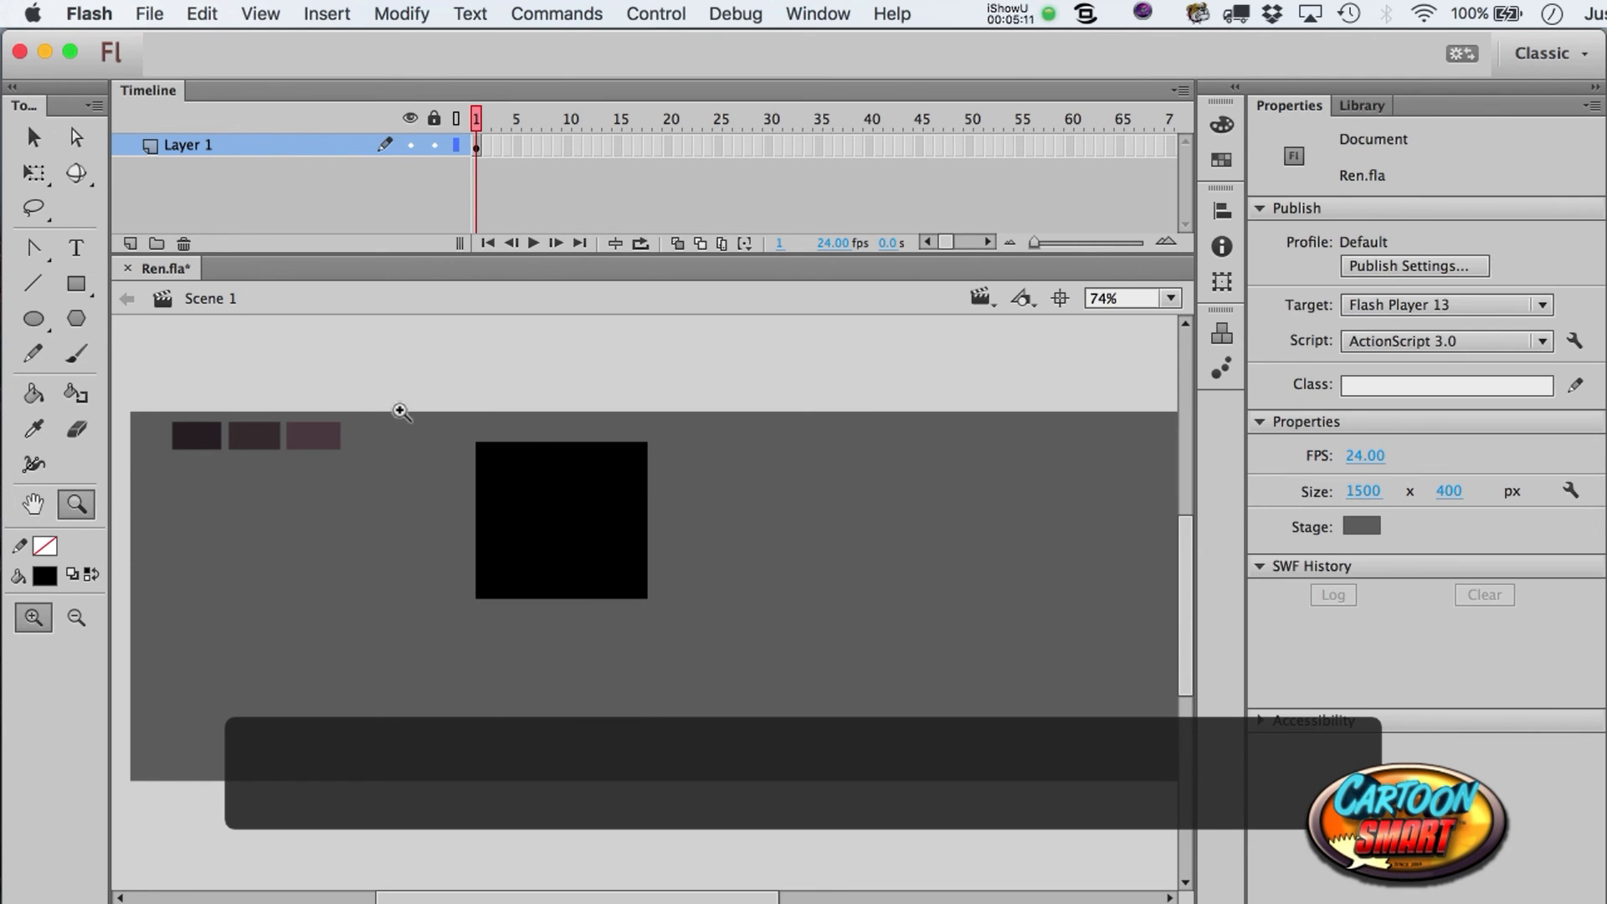
drag(411, 411, 715, 695)
key(a)
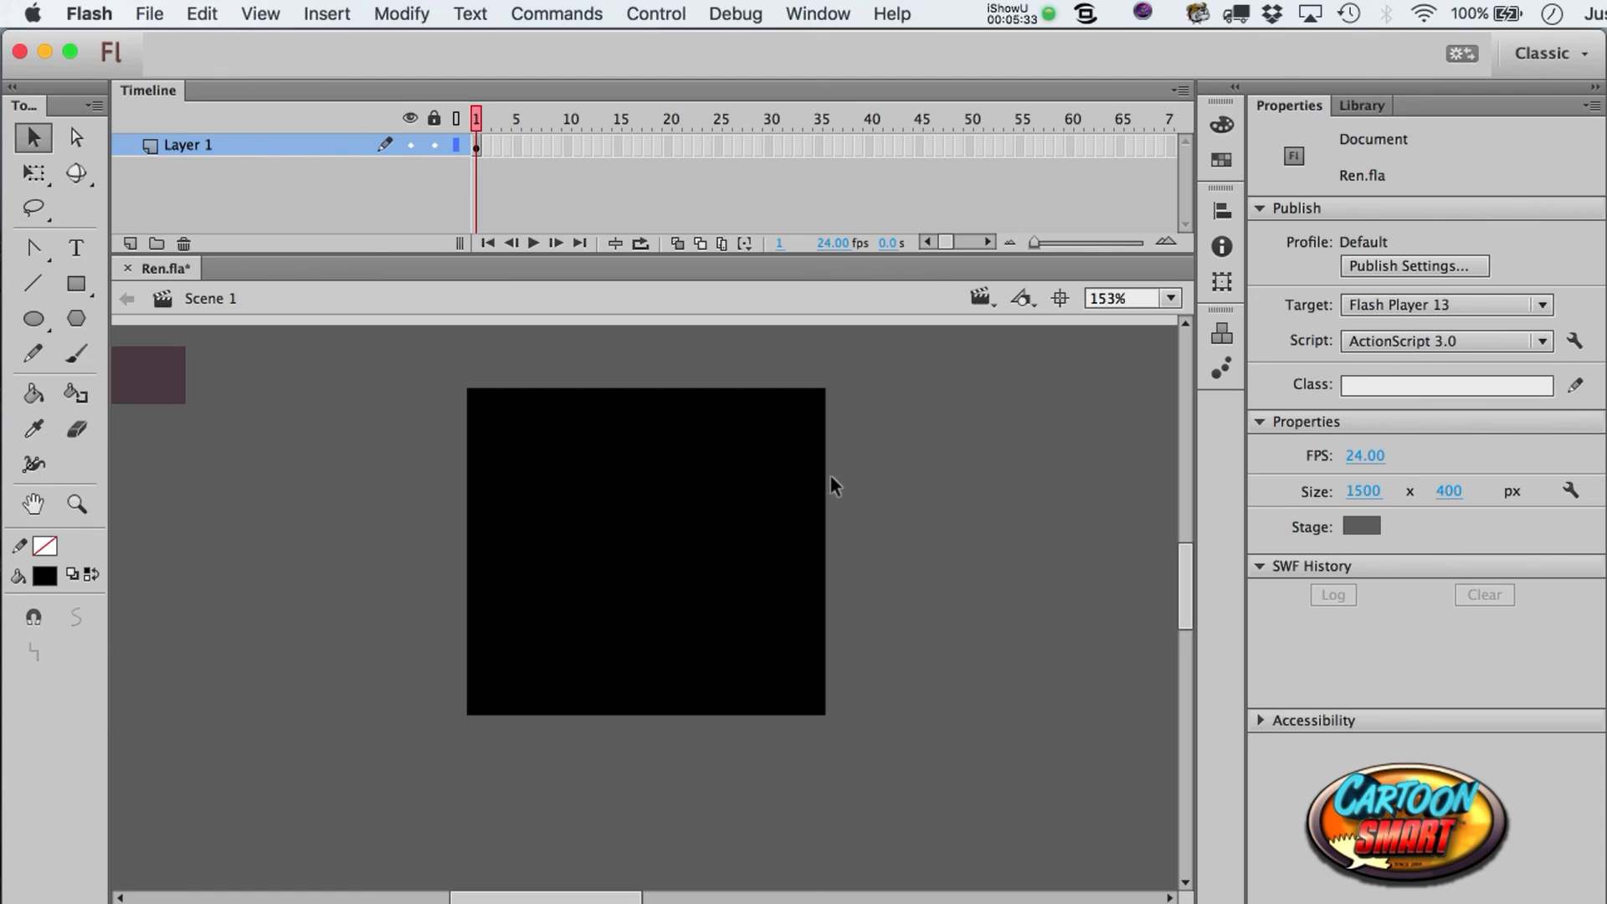
mouse_move(829, 477)
mouse_down()
mouse_move(866, 474)
mouse_move(795, 475)
mouse_move(872, 477)
mouse_move(826, 476)
mouse_up()
mouse_move(825, 390)
mouse_down()
mouse_move(826, 369)
mouse_move(781, 380)
mouse_move(808, 402)
mouse_move(792, 393)
mouse_up()
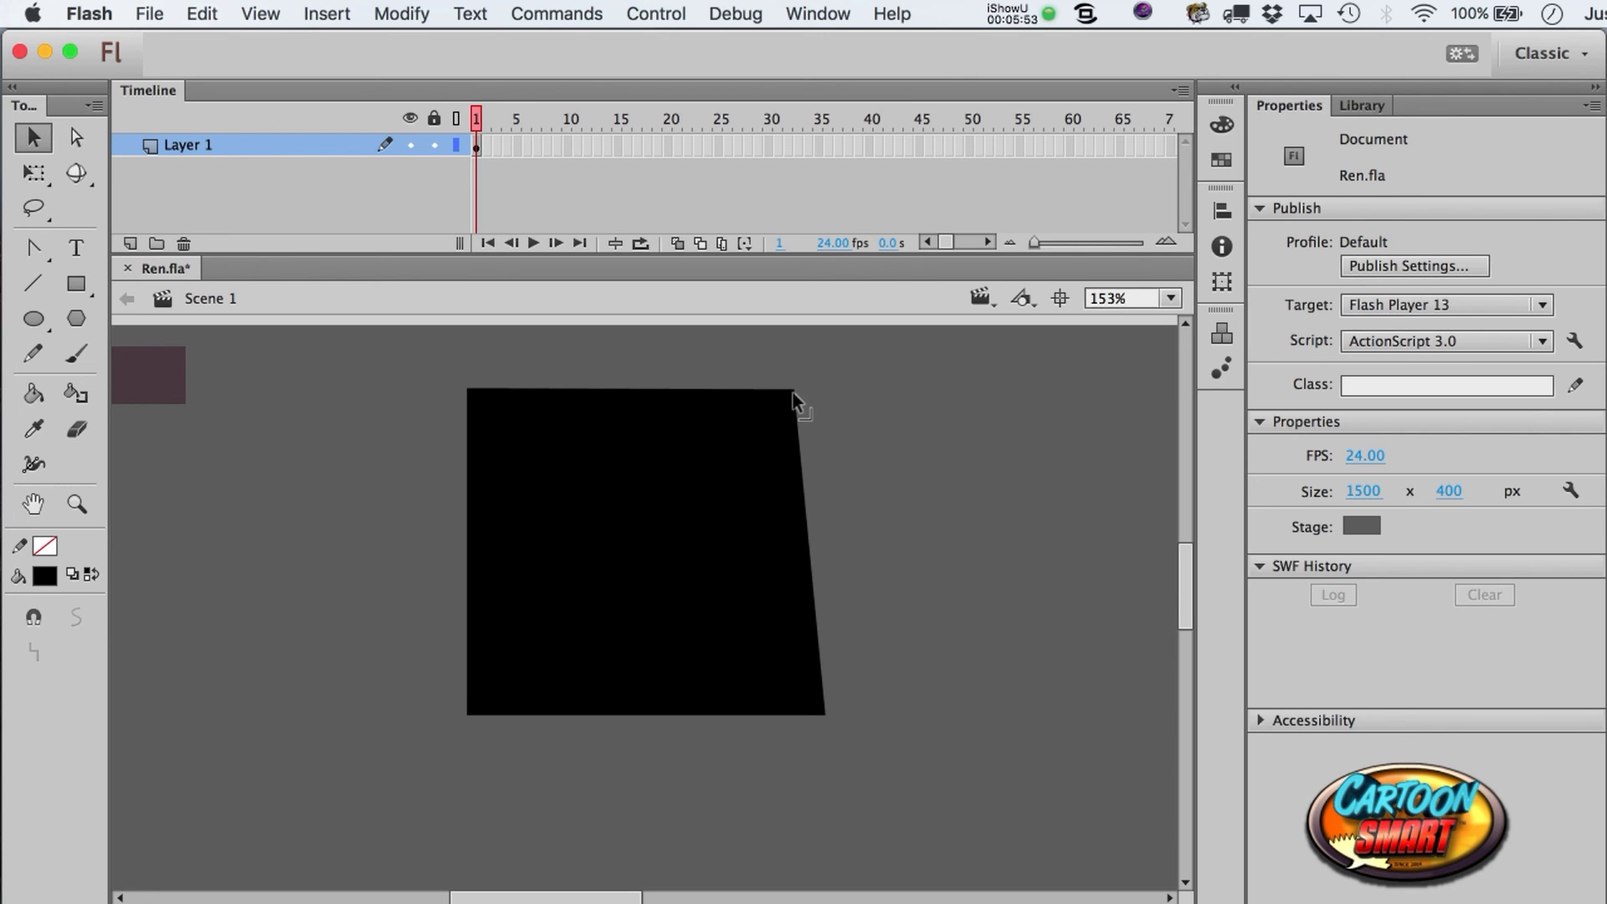
- Examine the black shape's anchor points with the Subselection tool, then return to the Selection tool
click(76, 137)
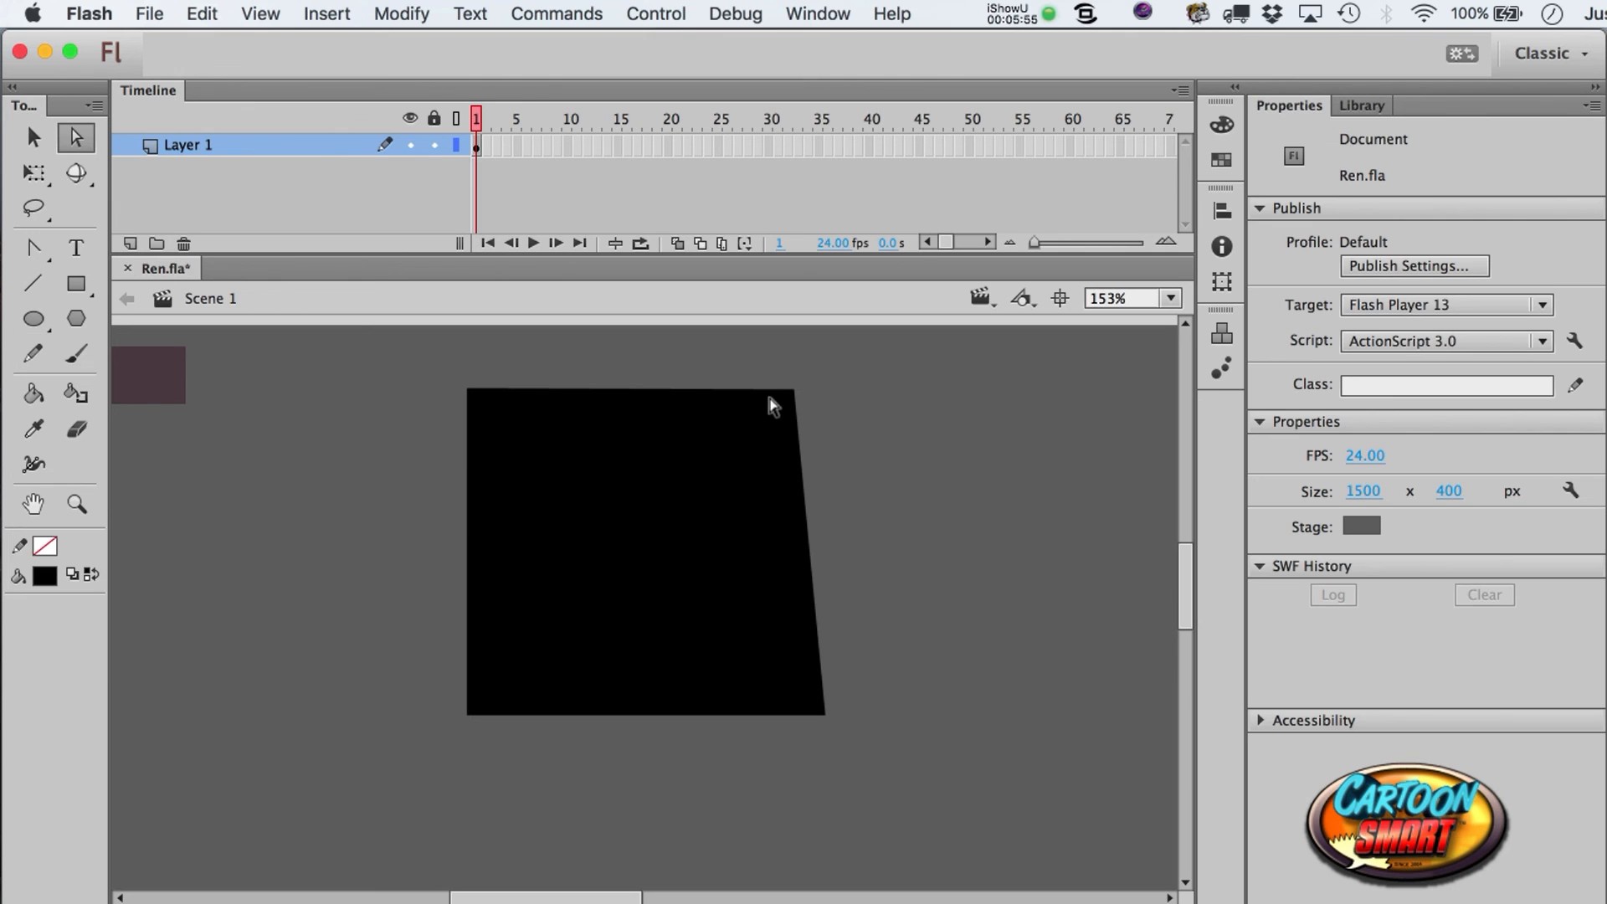
click(794, 397)
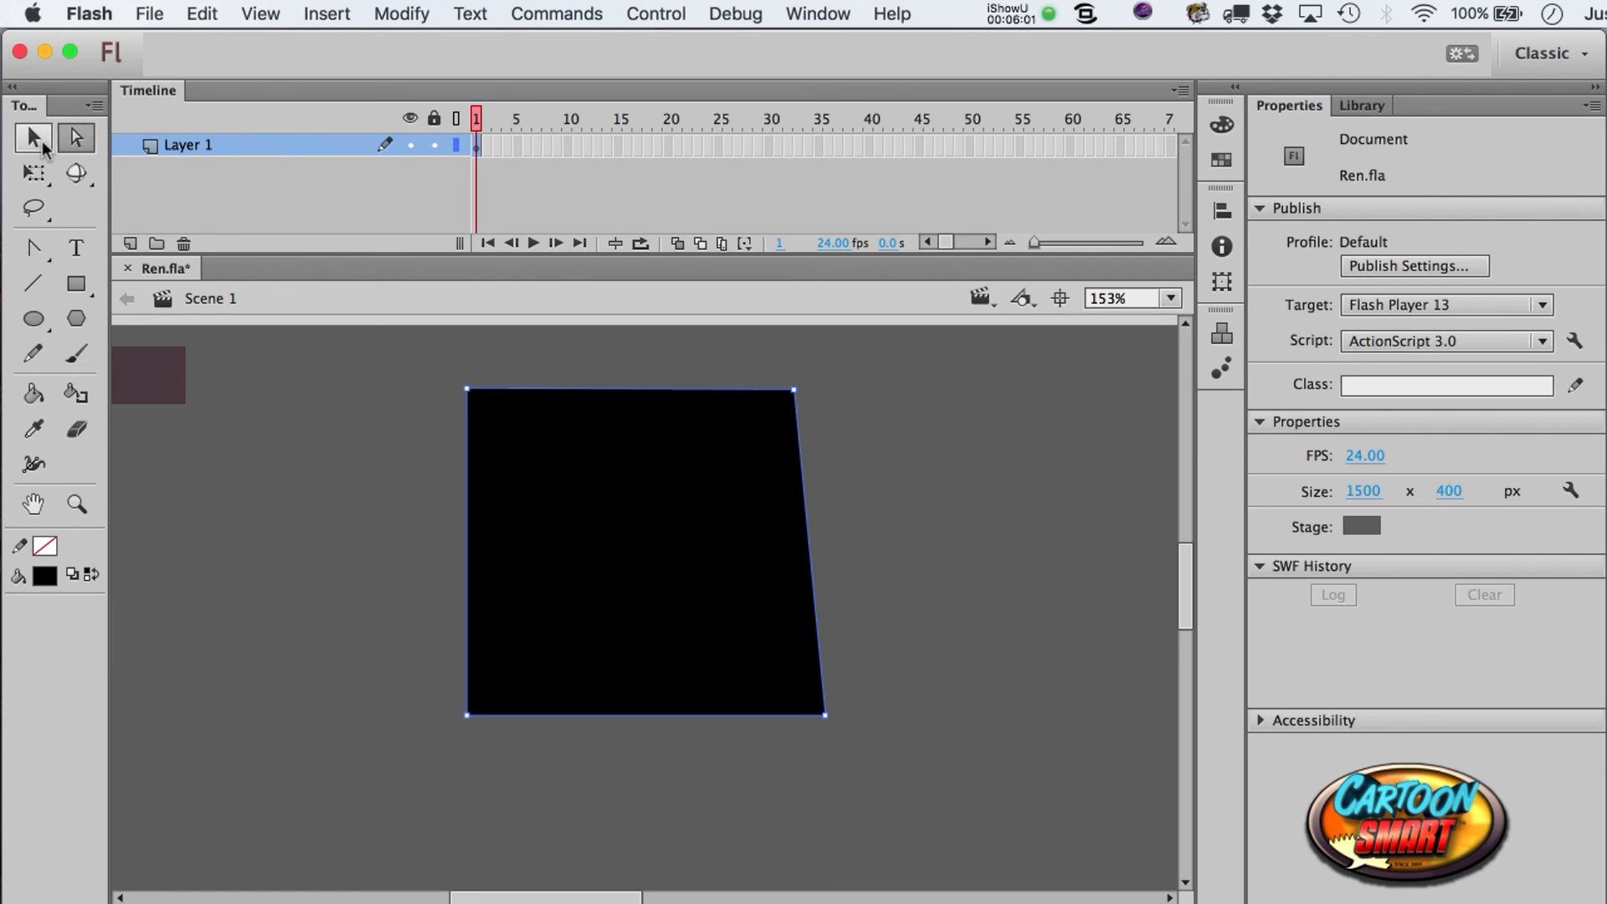
click(34, 138)
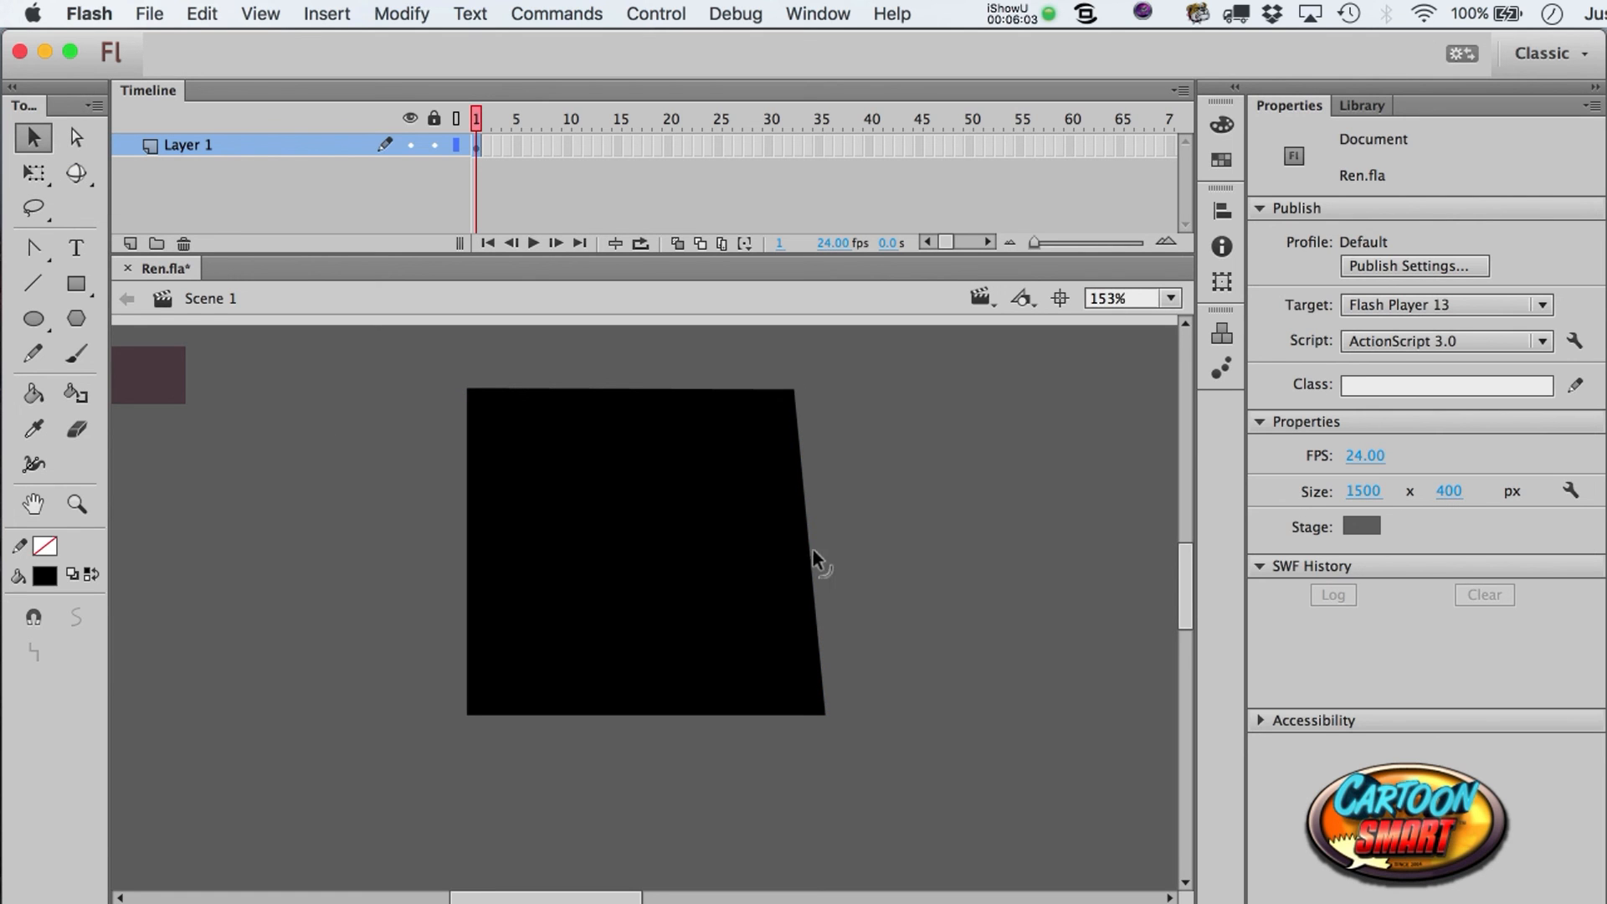
- Bend the black shape's right side outward into a curve and move its upper-right corner up and inward along the top
drag(812, 550, 866, 531)
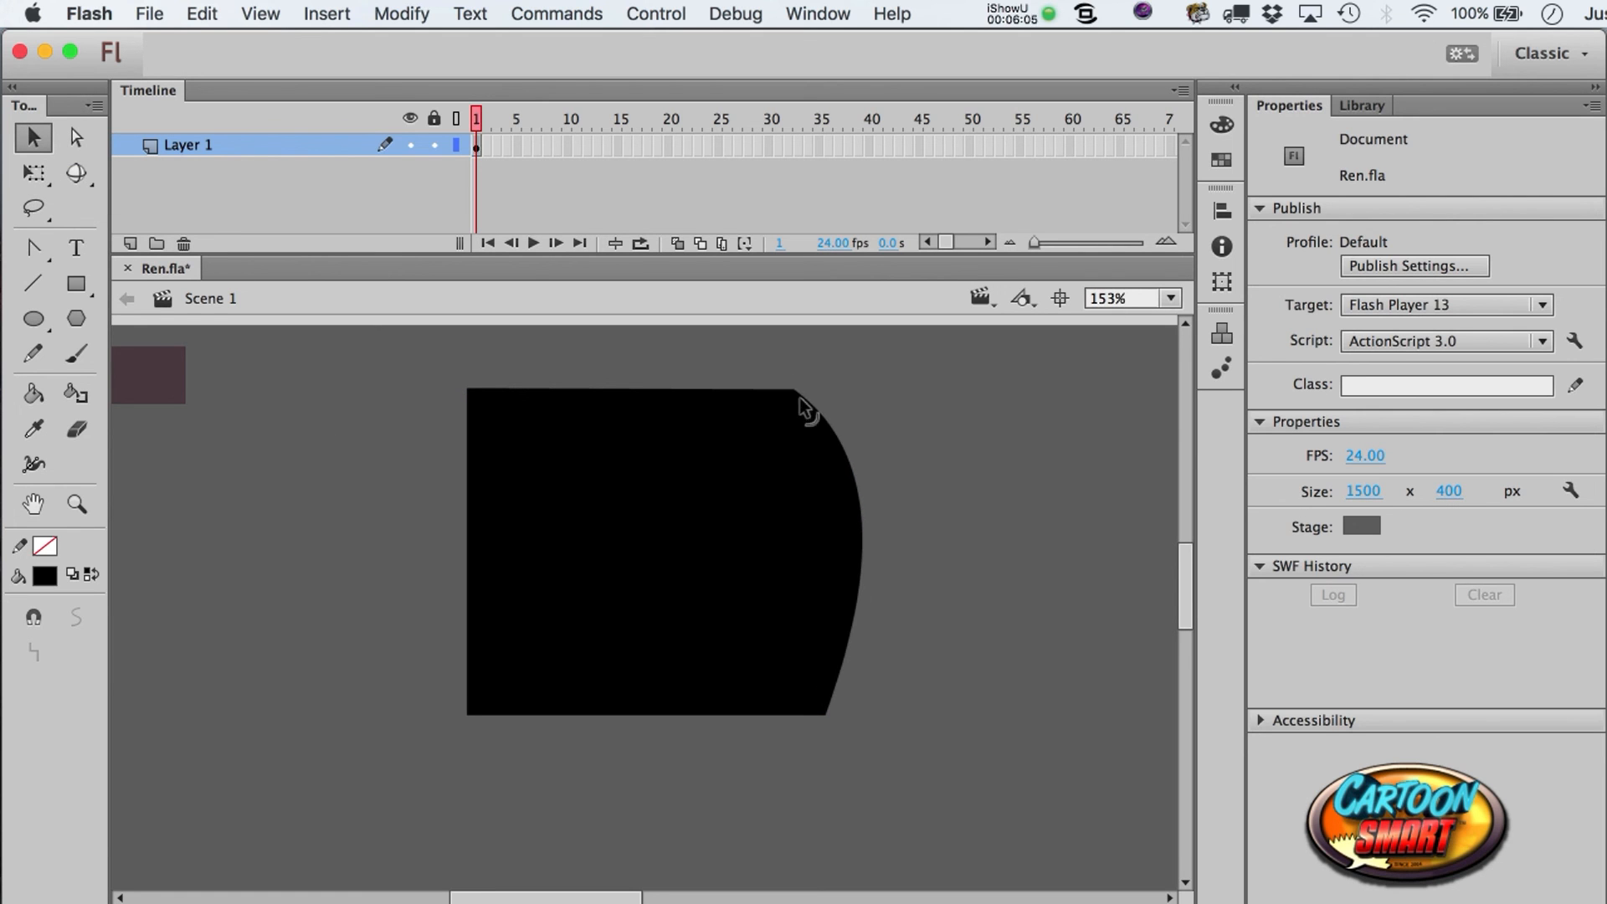
drag(797, 399, 728, 365)
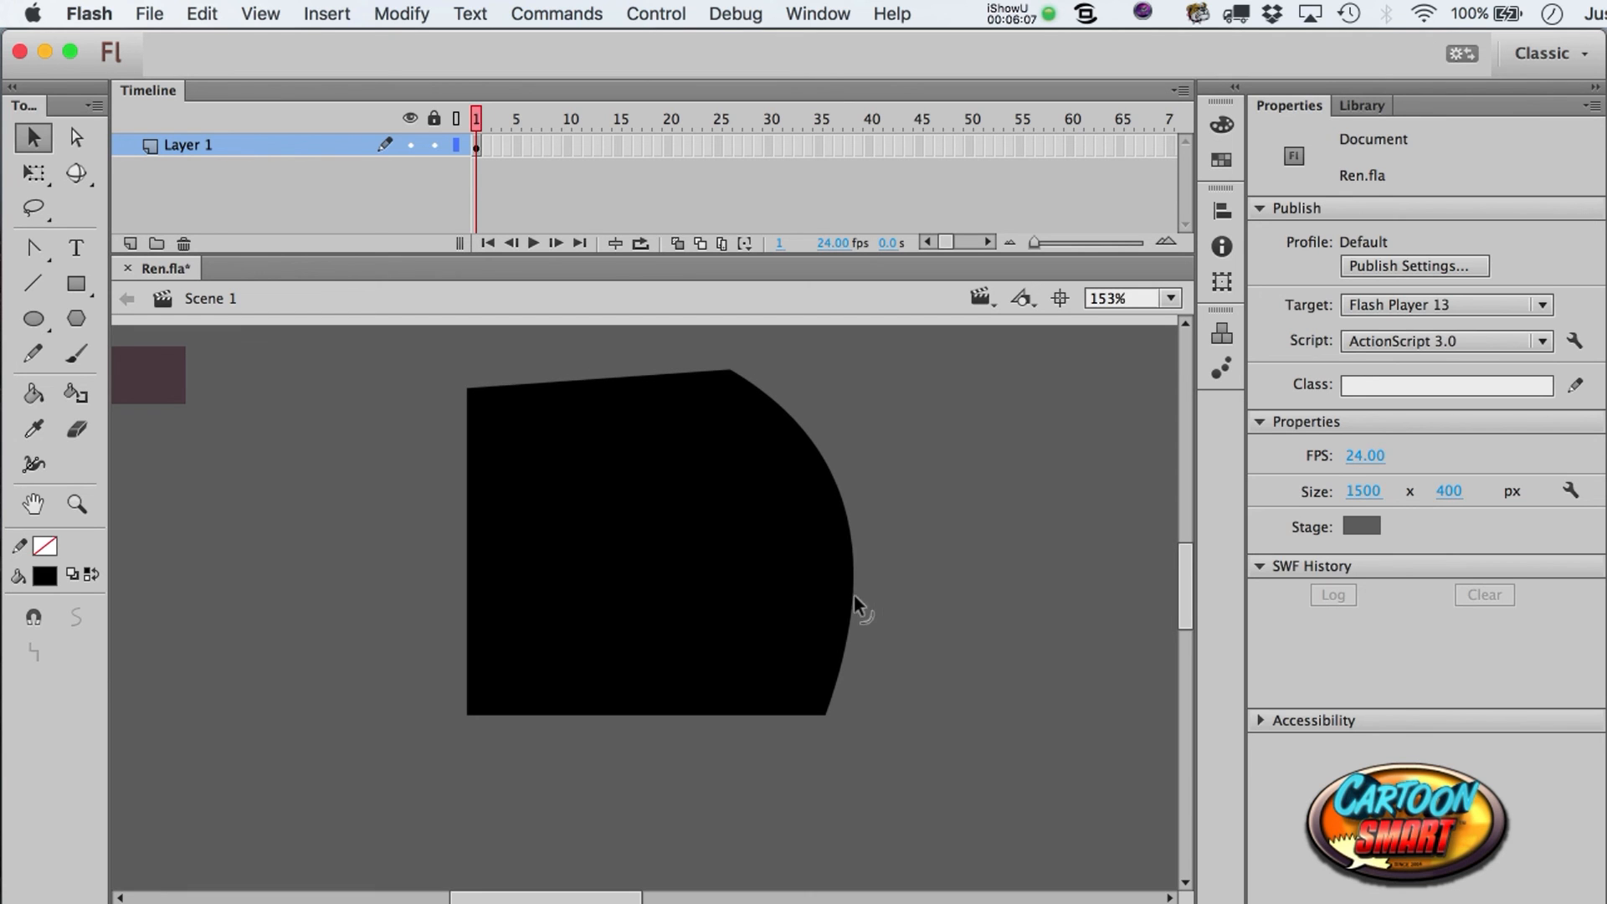
mouse_move(854, 603)
mouse_down()
mouse_move(859, 557)
mouse_move(857, 579)
mouse_up()
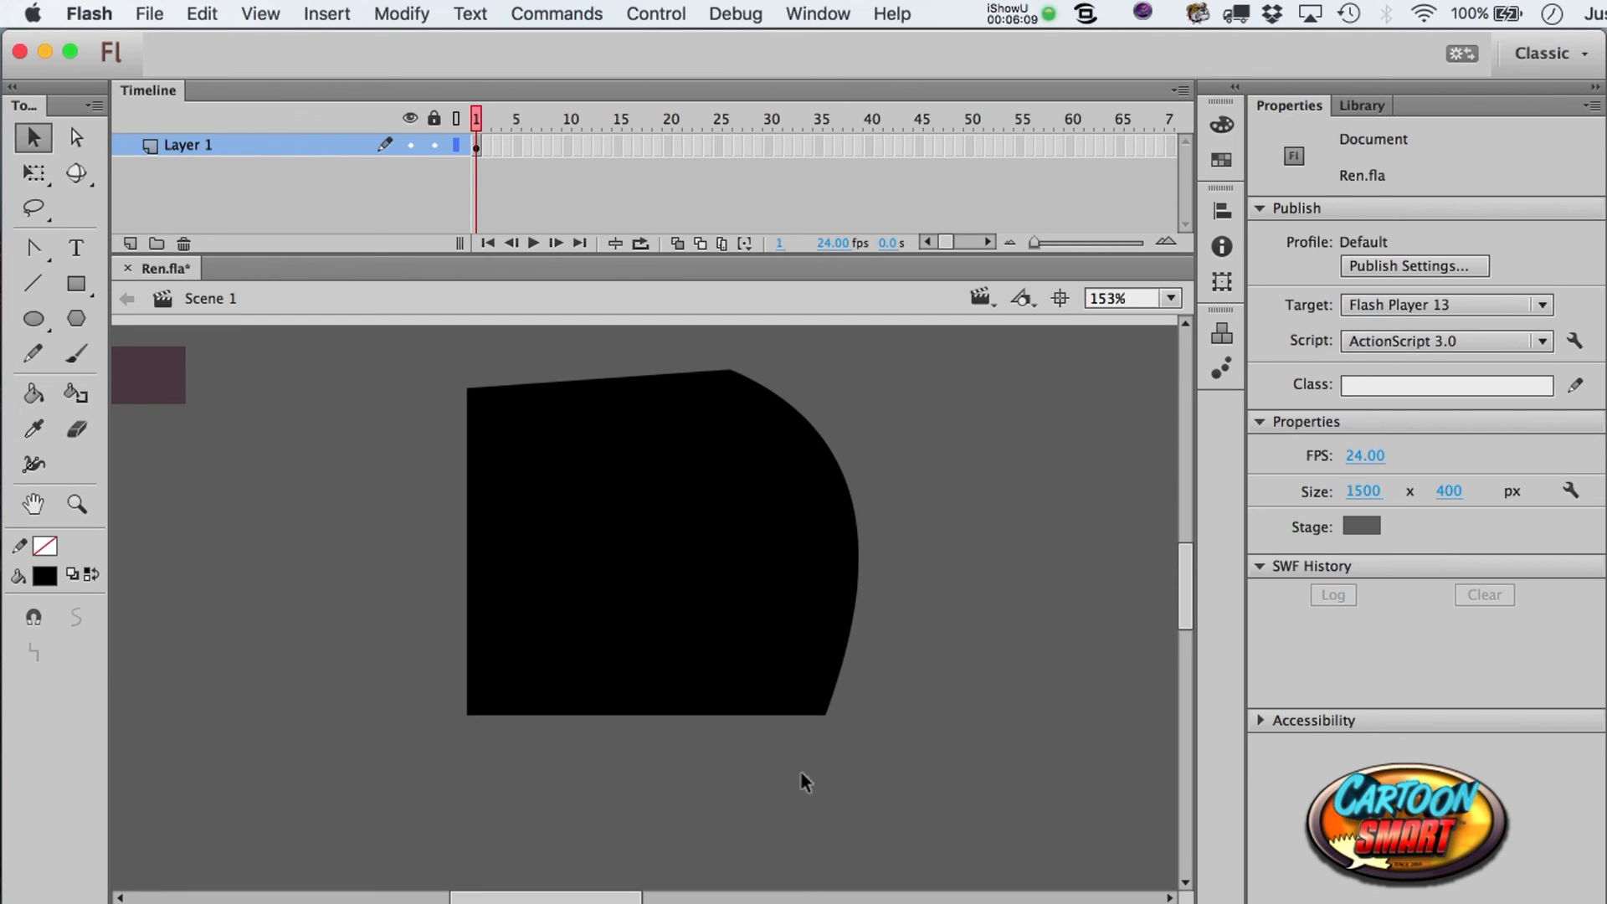
drag(729, 370, 696, 370)
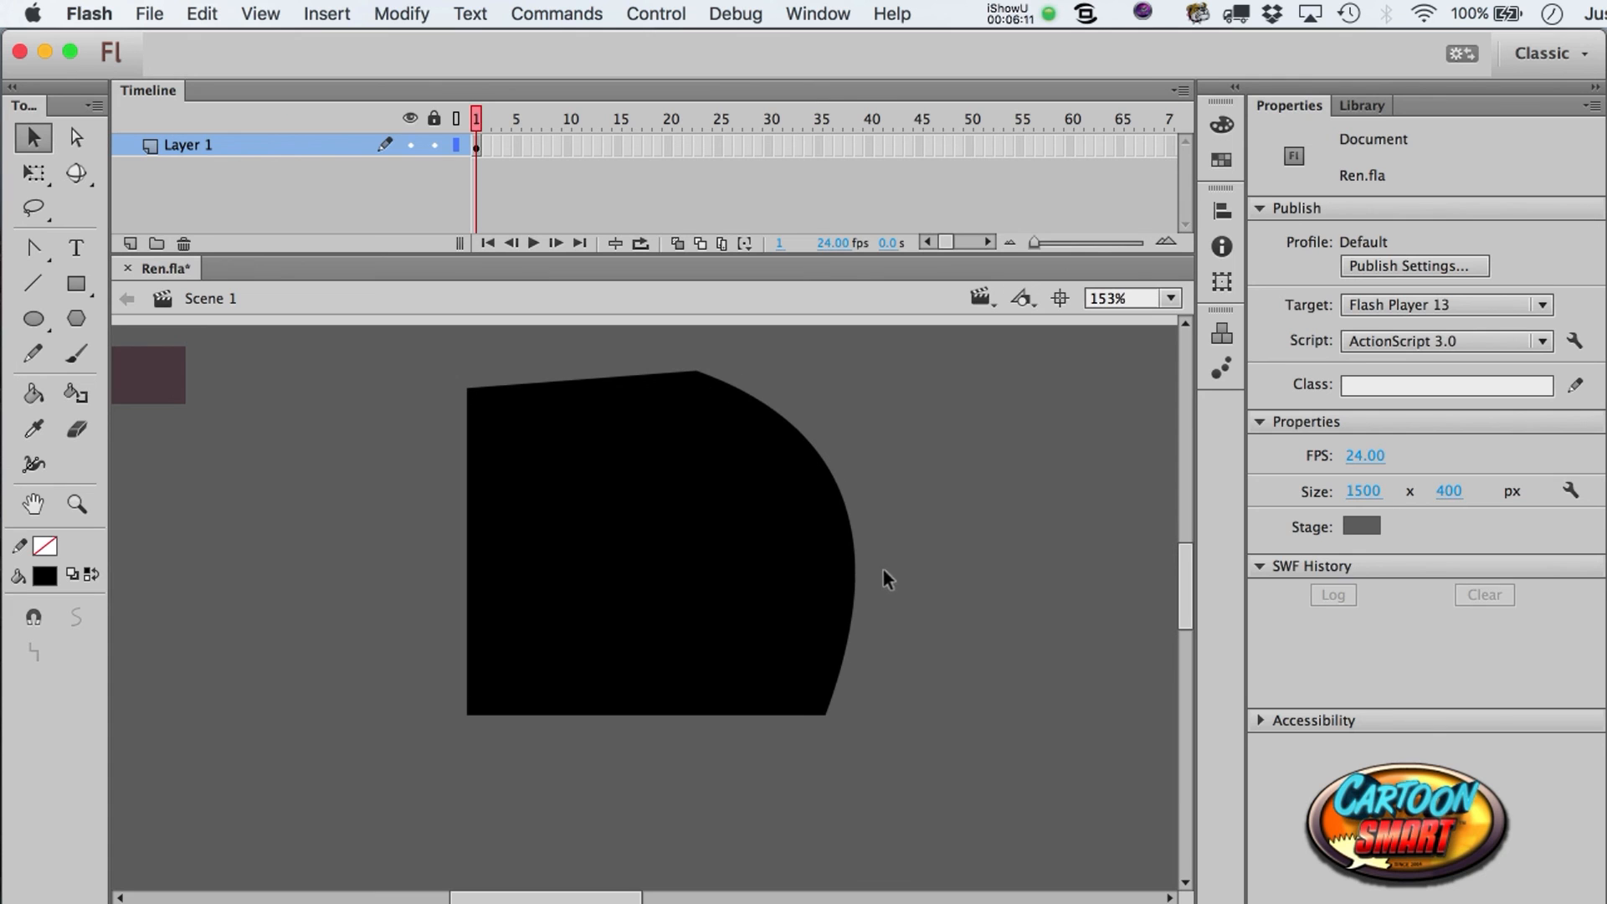
mouse_move(857, 571)
mouse_down()
mouse_move(859, 531)
mouse_move(865, 555)
mouse_up()
- Lower the upper-left corner, bend the top edge into a rounded arc, and smooth where it meets the right curve
drag(468, 387, 448, 502)
drag(530, 459, 478, 417)
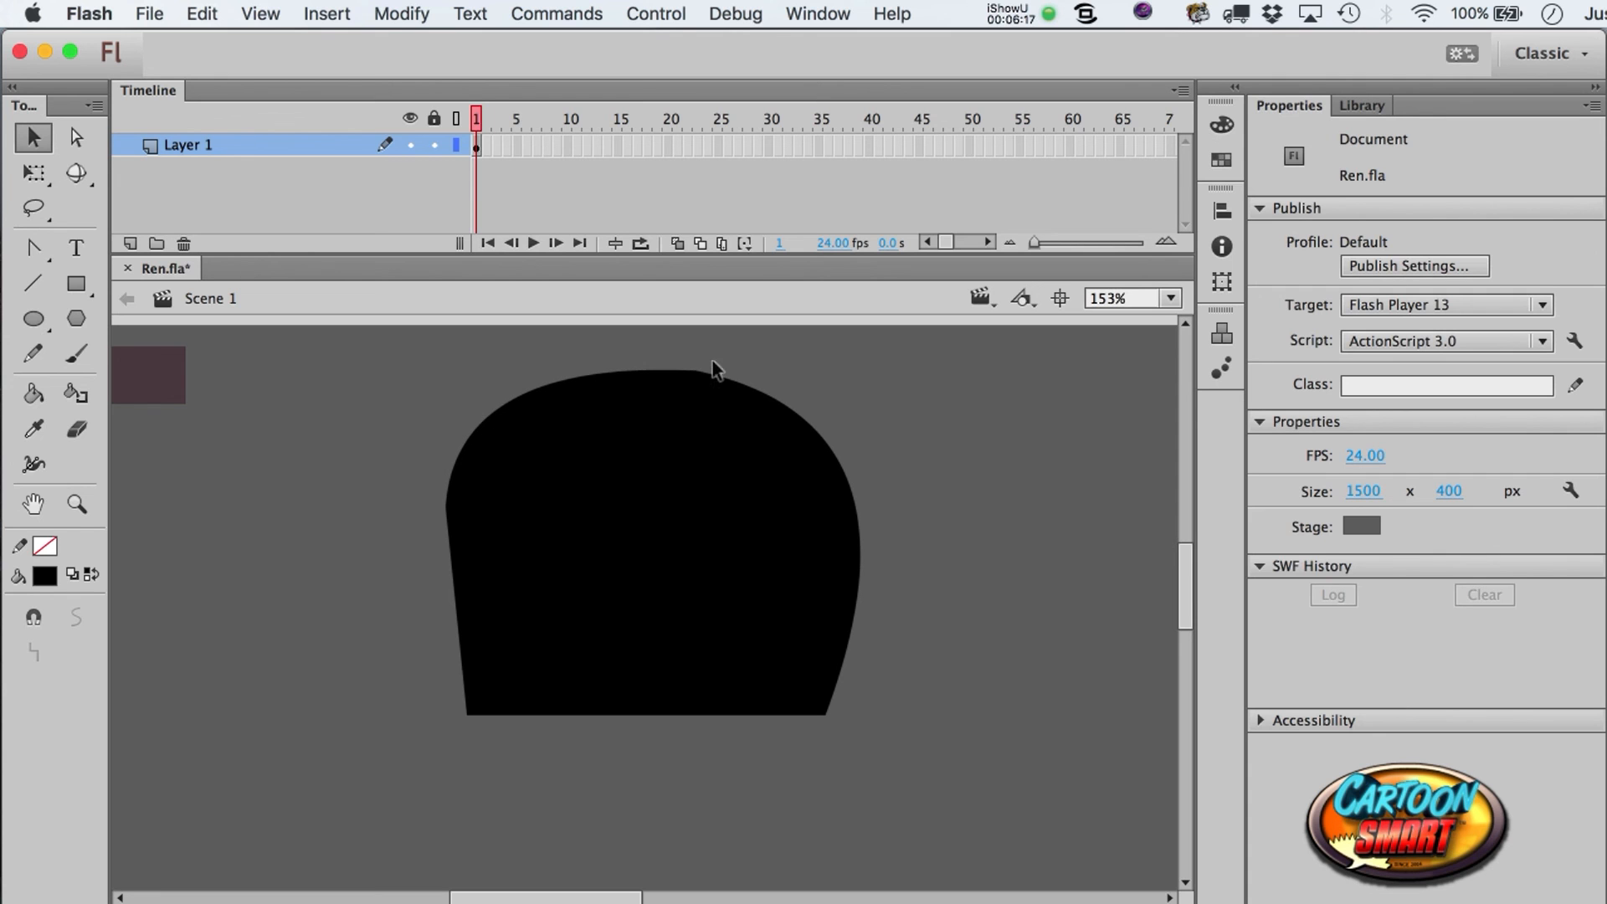
drag(696, 376, 680, 370)
drag(862, 554, 865, 540)
- Bend the black shape's left side outward and pull its lower-left corner up and inward to round that side
click(450, 569)
click(402, 611)
mouse_move(455, 544)
mouse_down()
mouse_move(430, 556)
mouse_move(442, 562)
mouse_up()
drag(466, 710, 534, 667)
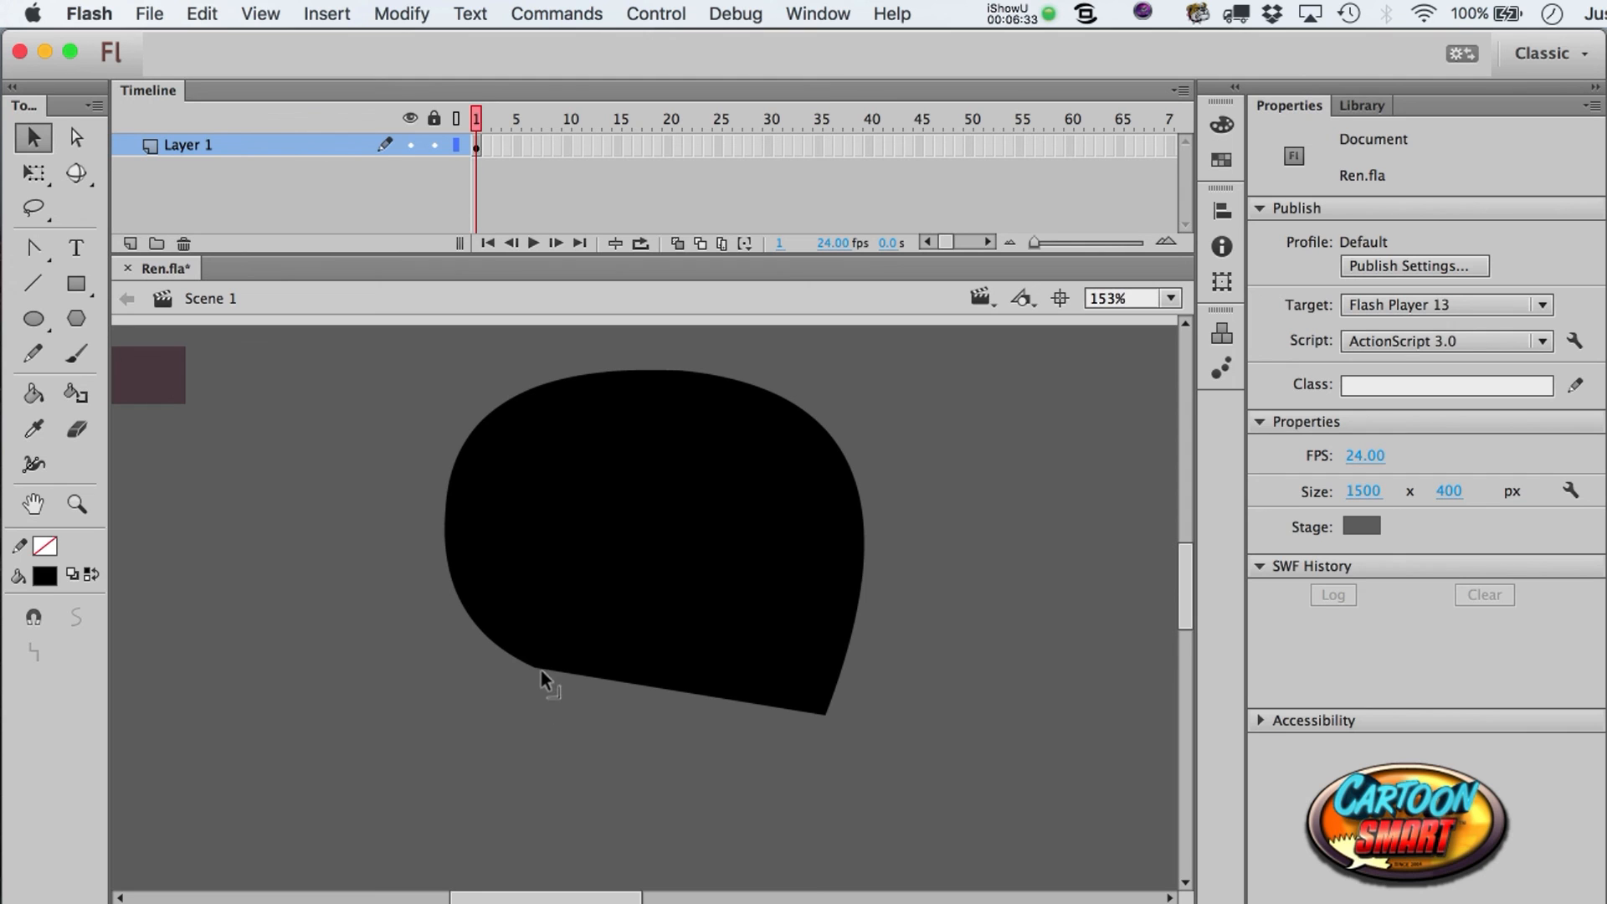
- Lower the black shape's lower-right corner and pull a new corner down from the bottom edge, forming a flat base
drag(827, 713, 797, 763)
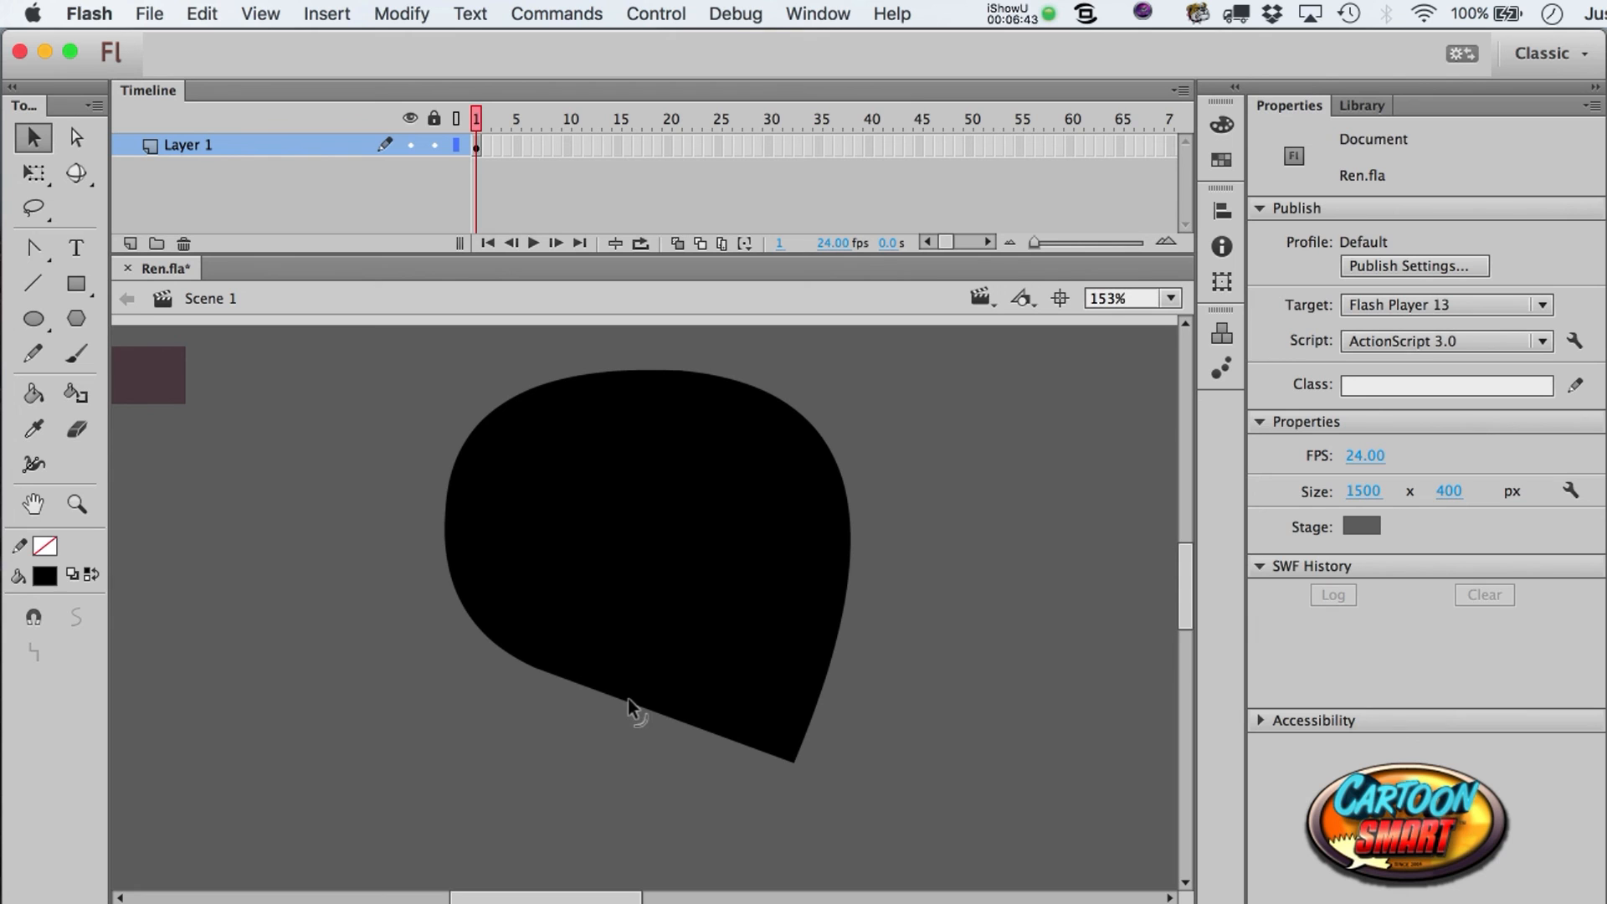
drag(627, 698, 628, 761)
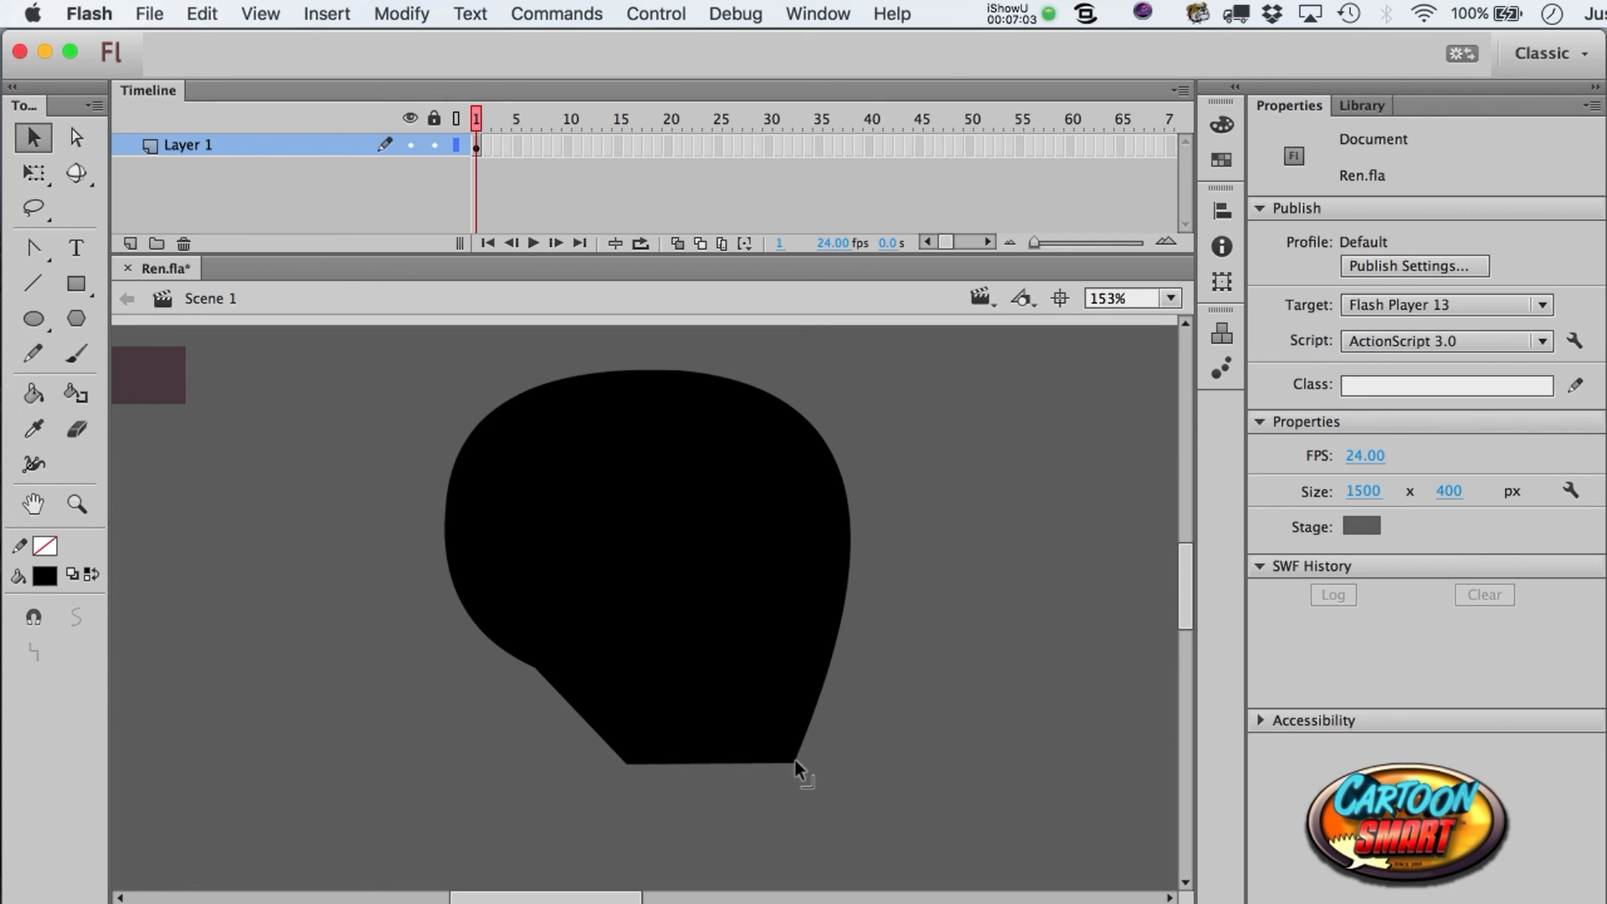
mouse_move(831, 656)
mouse_down()
mouse_move(882, 658)
mouse_move(829, 651)
mouse_up()
key(super+z)
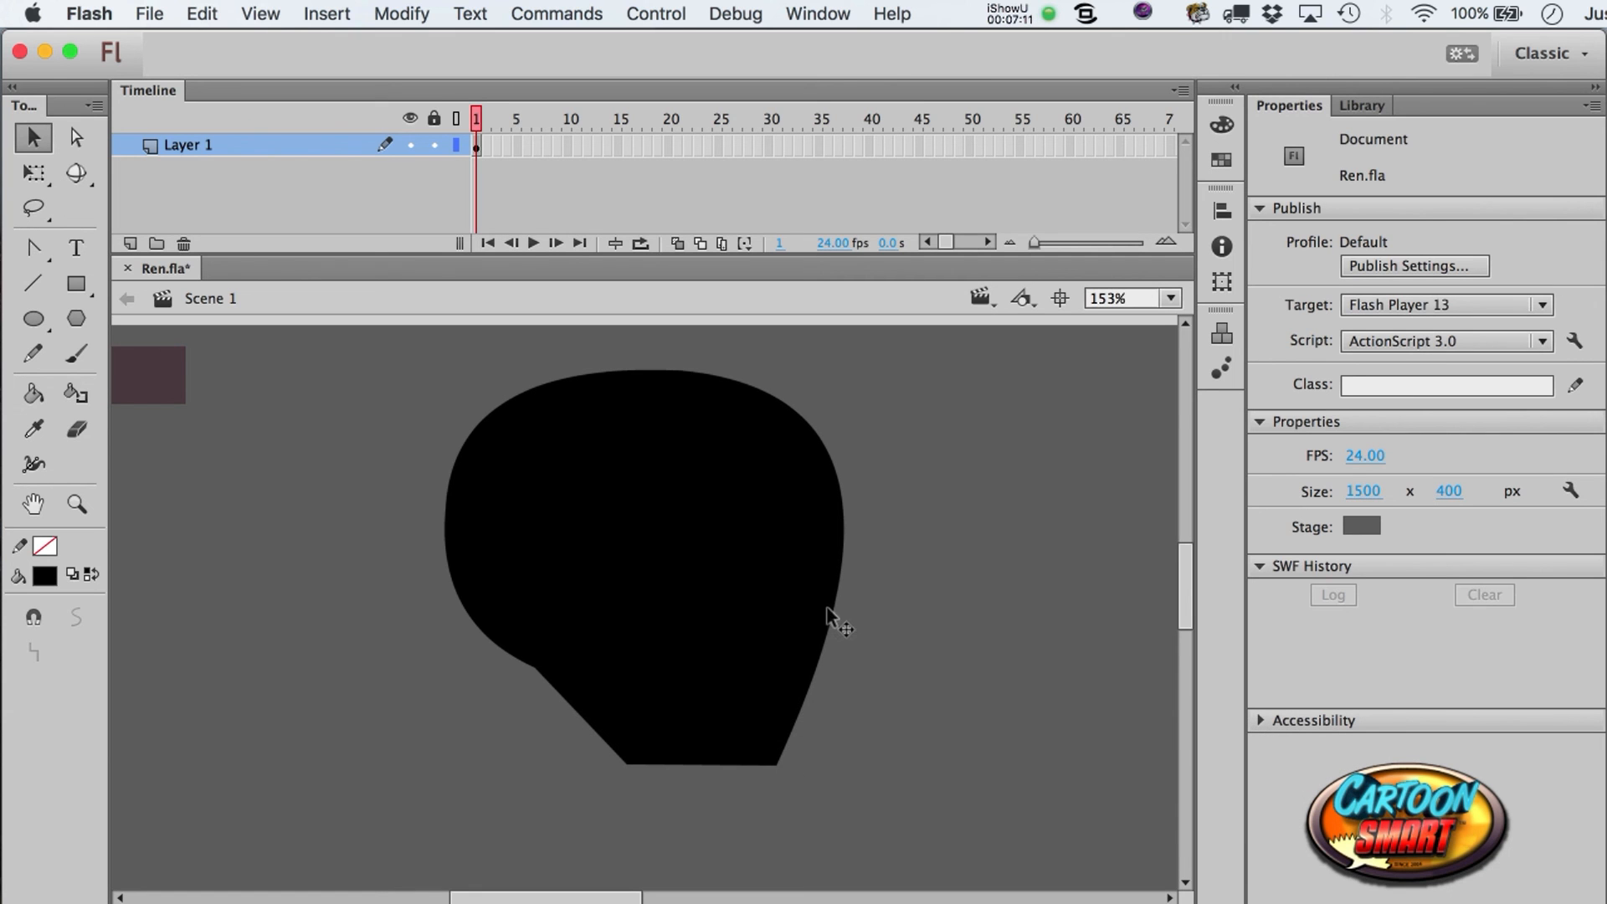
- Refine the curves of the right side and top, and pull a new corner inward on the lower right side
drag(838, 590, 839, 605)
mouse_move(590, 373)
mouse_down()
mouse_move(589, 359)
mouse_move(600, 373)
mouse_up()
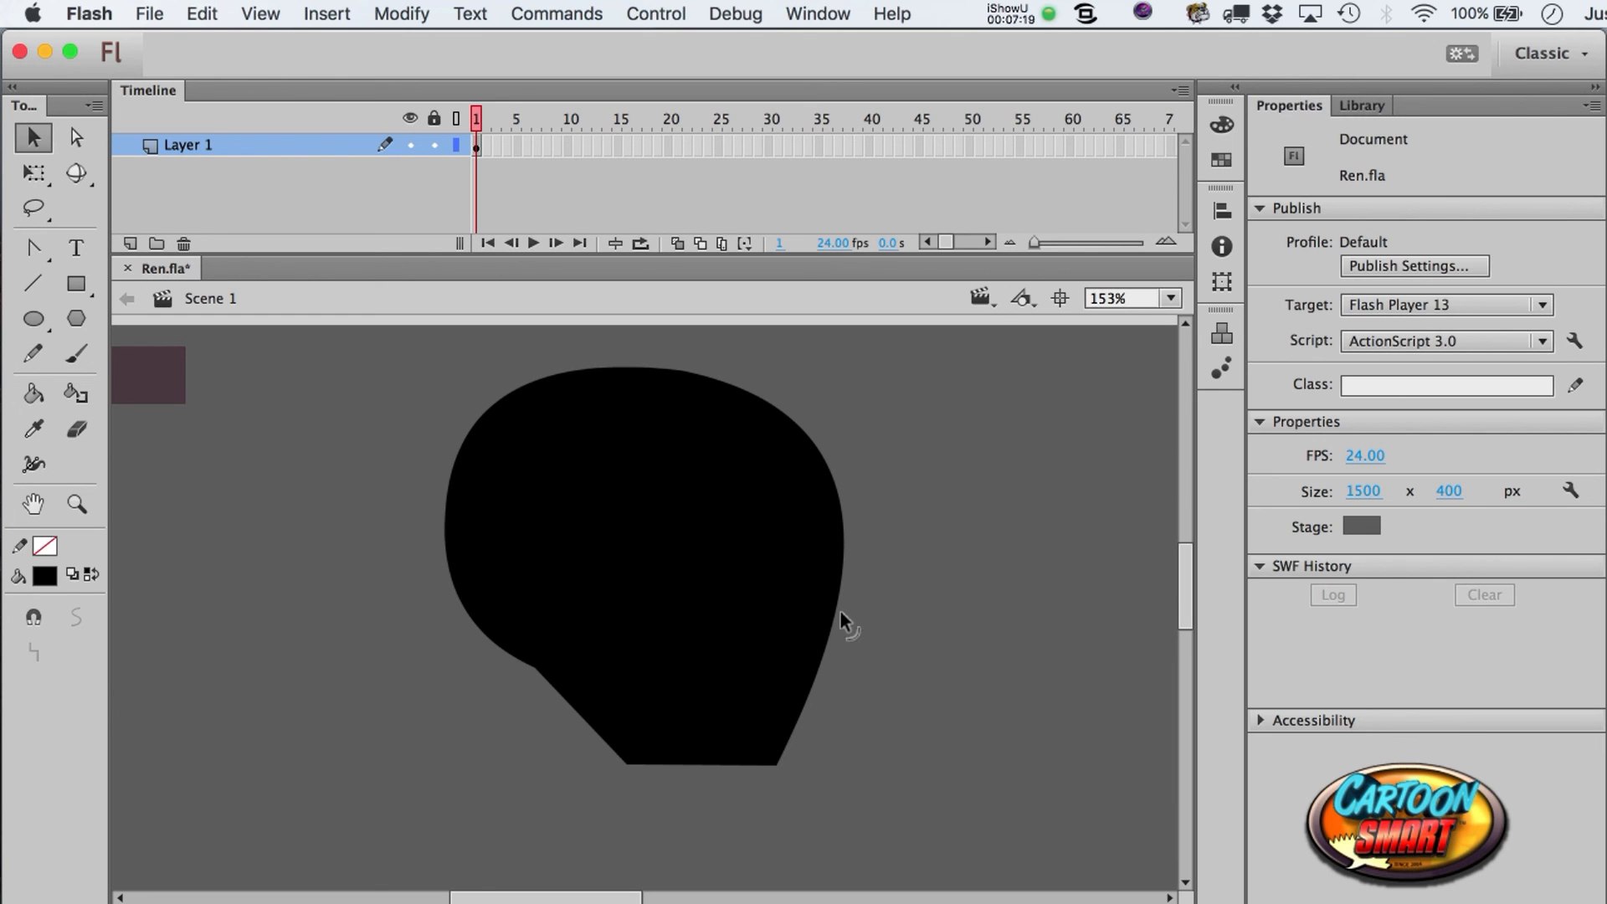
drag(840, 609, 809, 610)
drag(829, 540, 850, 556)
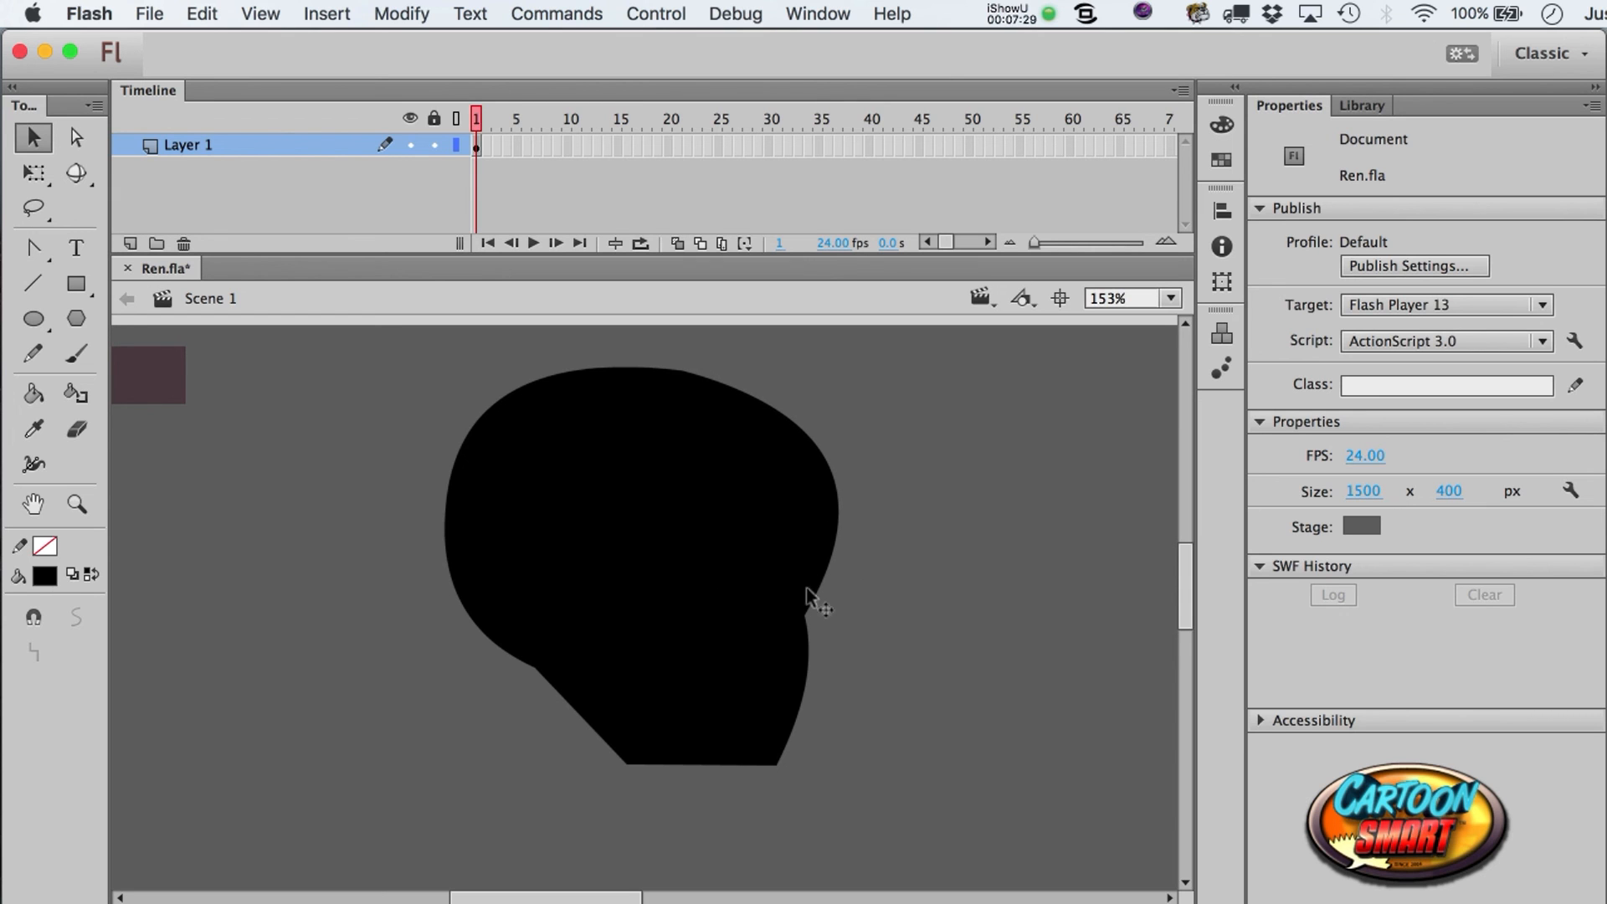
- Pull a second corner inward below the first to leave a rounded bump, and curve the edge beneath it inward
mouse_move(776, 761)
mouse_down()
mouse_move(752, 765)
mouse_move(769, 769)
mouse_up()
key(alt)
drag(807, 690, 790, 687)
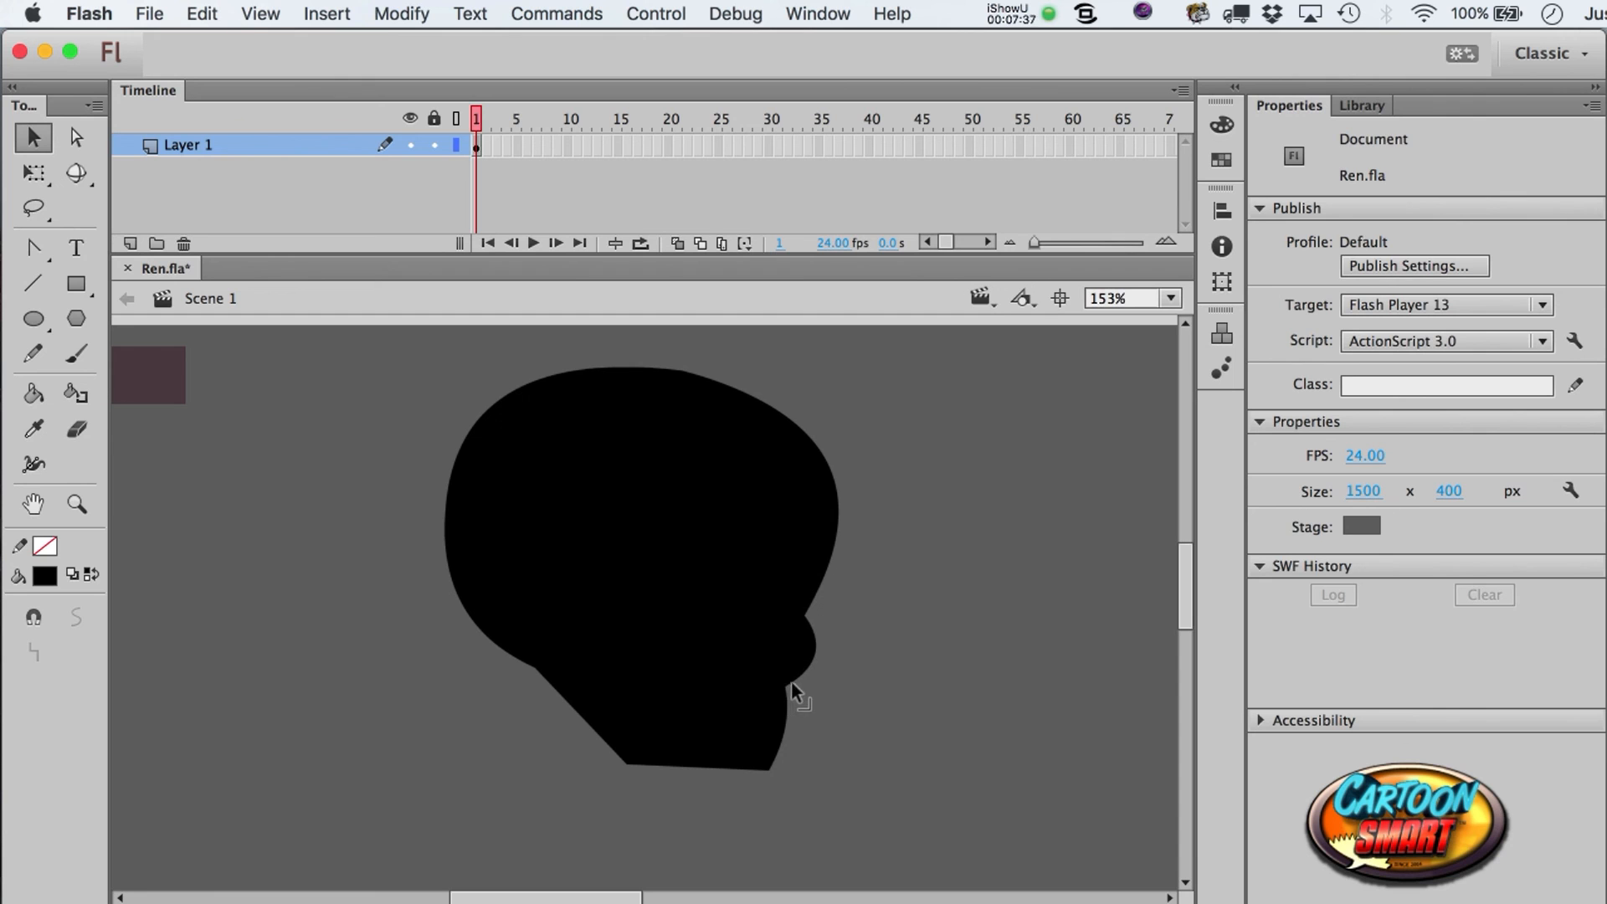
mouse_move(780, 742)
mouse_down()
mouse_move(764, 737)
mouse_move(764, 768)
mouse_up()
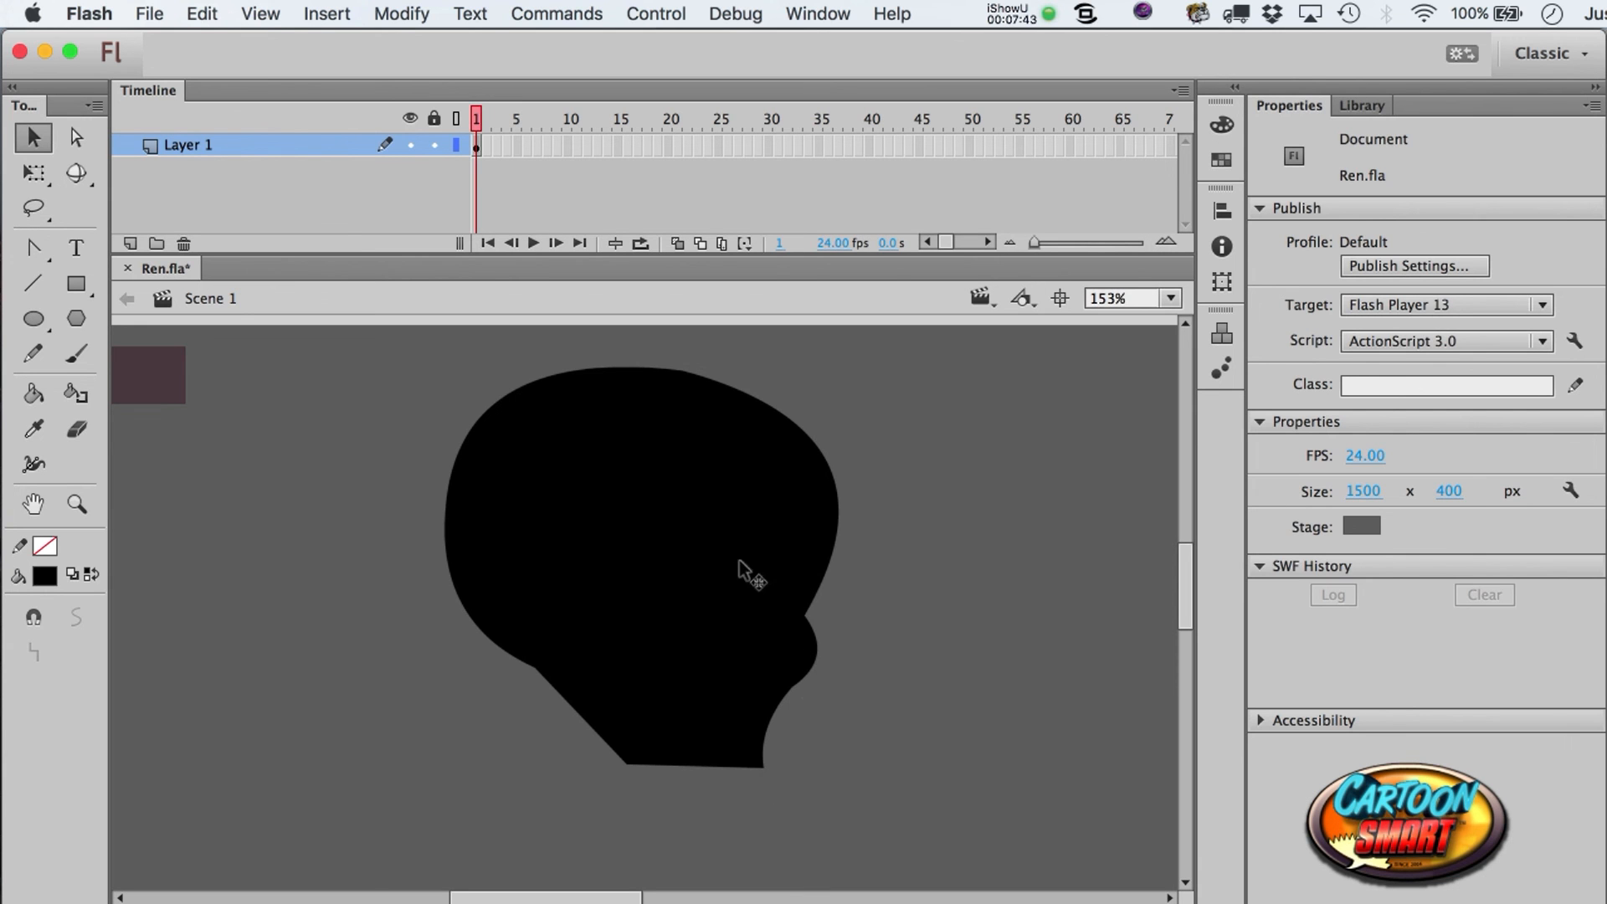
- Shift the whole shape slightly down and left, and bend its bottom edge into a shallow curve
drag(596, 667, 587, 676)
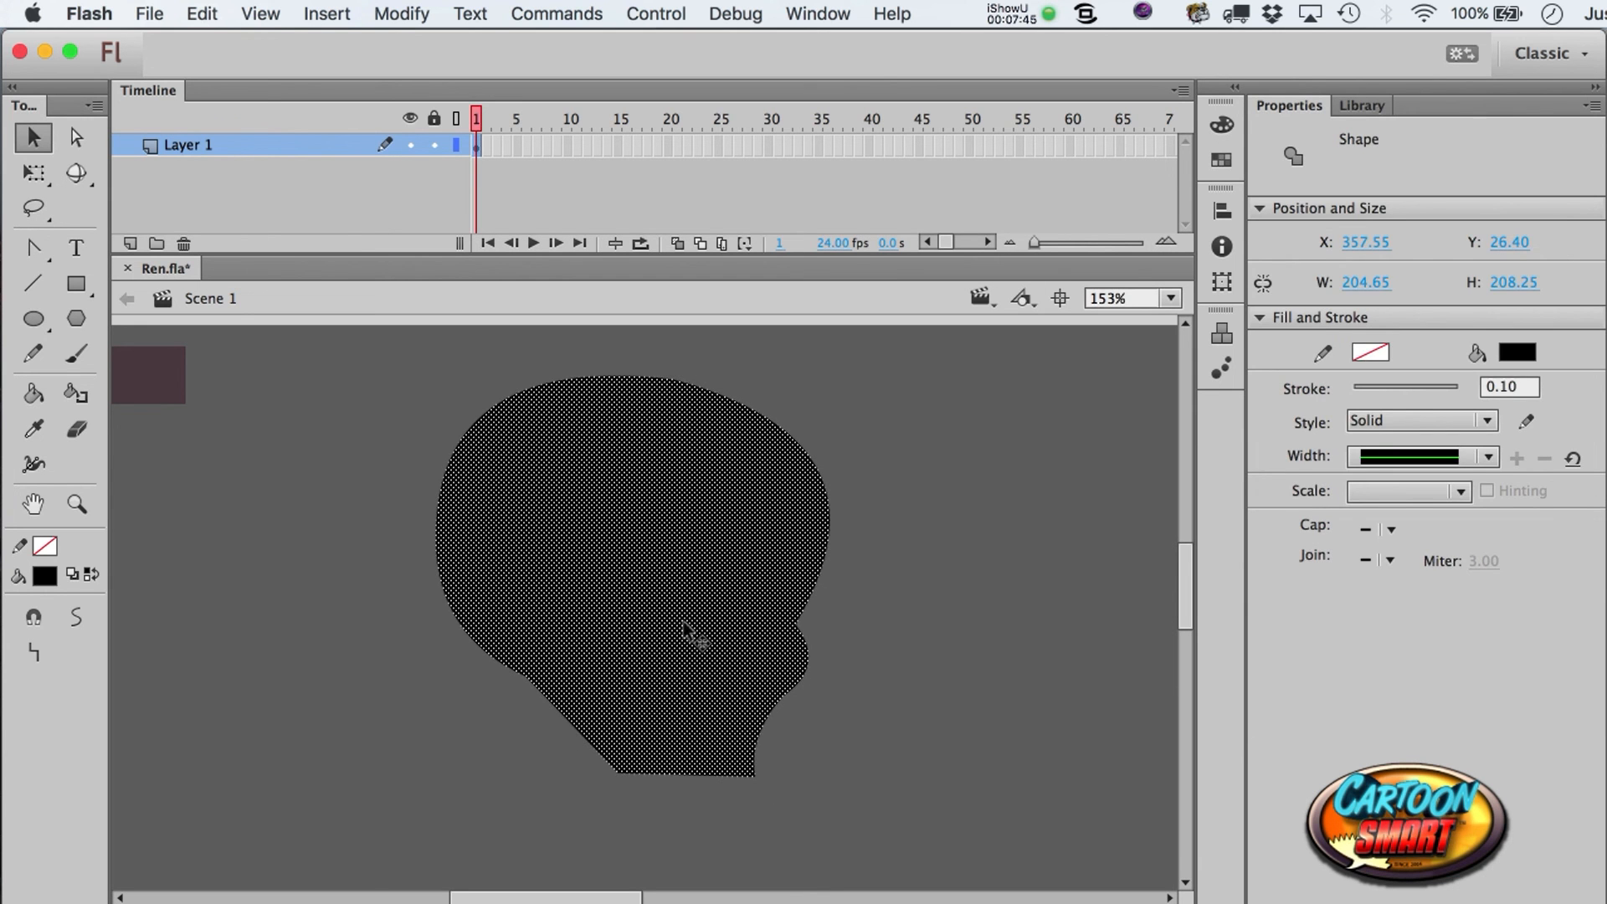
key(Escape)
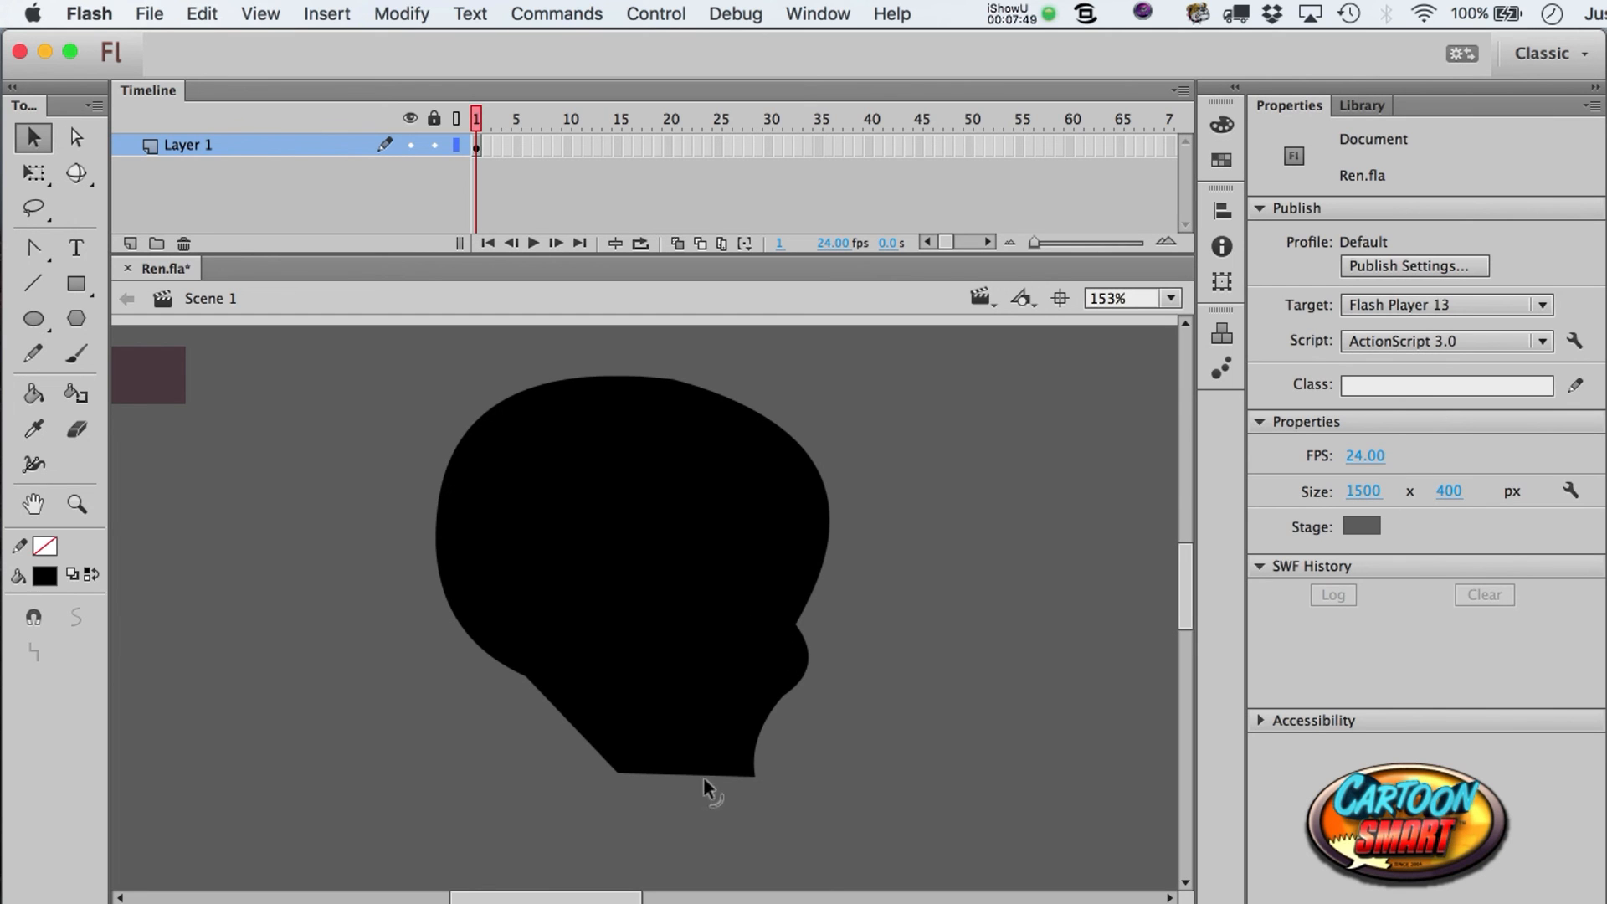
drag(753, 775, 725, 790)
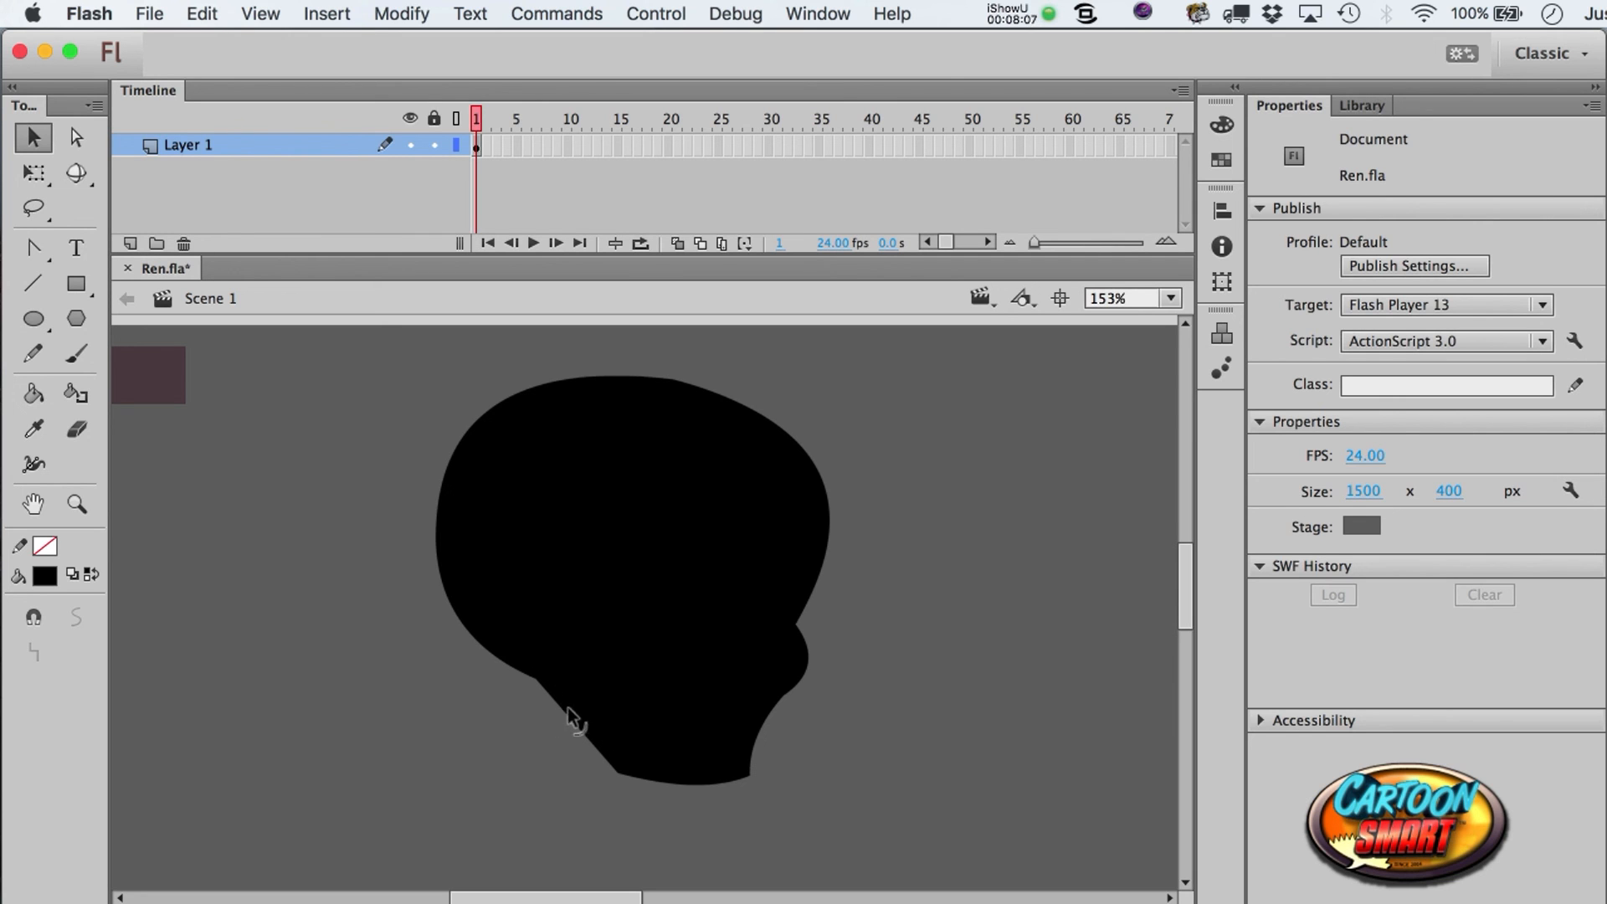
- Add a corner at the start of the lower-left slanted edge and bend the edge below it into a soft curve
mouse_move(560, 699)
mouse_down()
mouse_move(566, 717)
mouse_move(535, 705)
mouse_up()
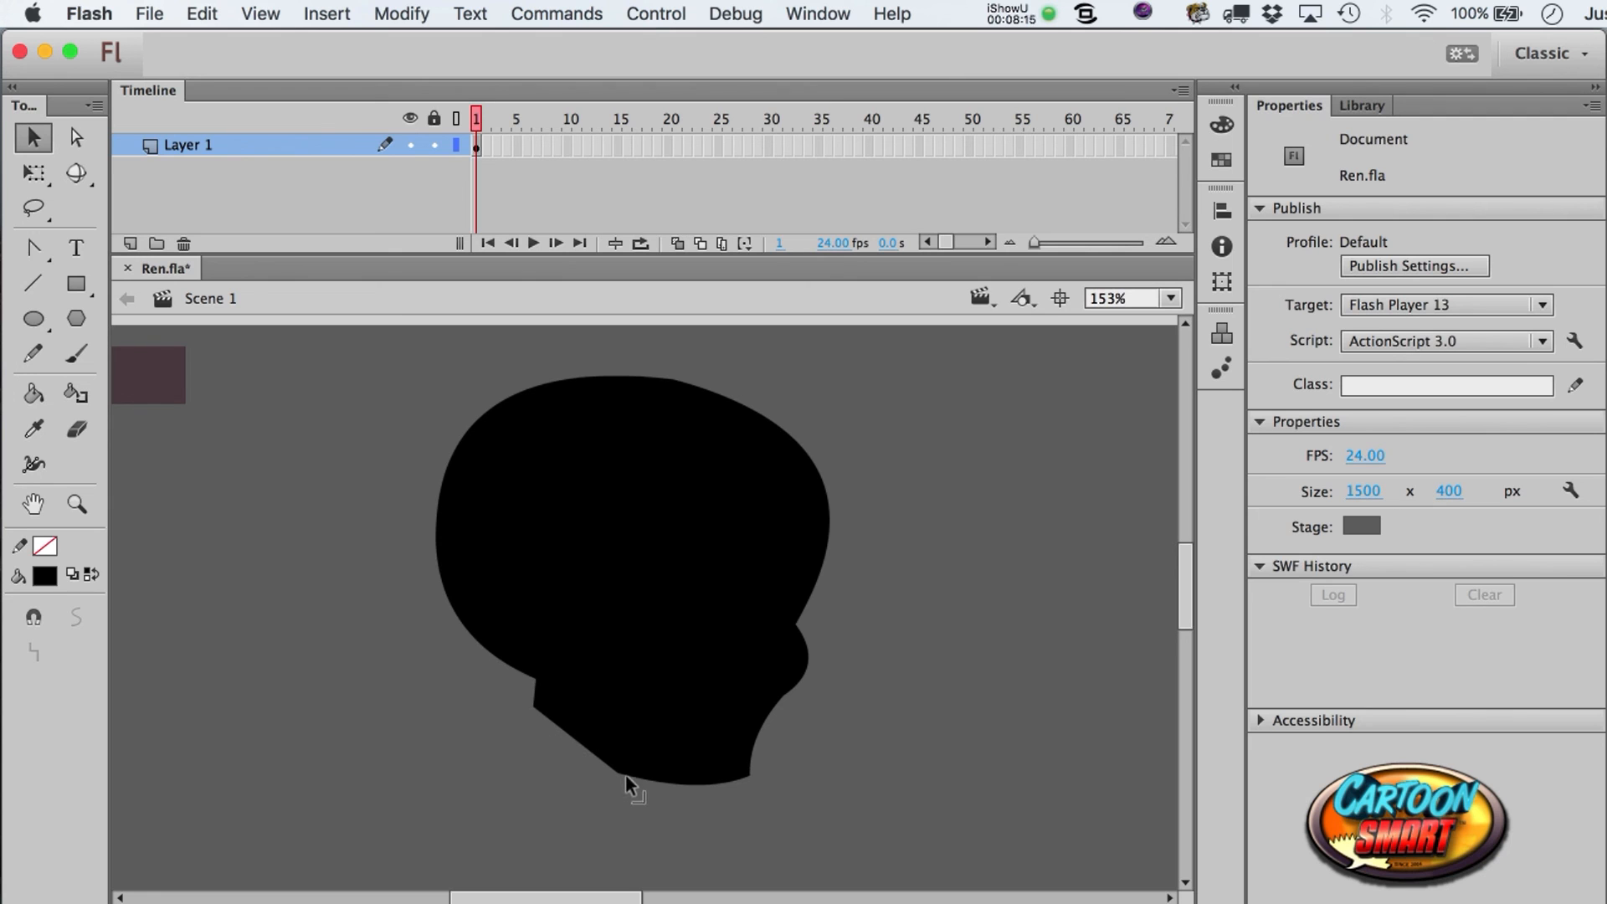
drag(621, 774, 635, 781)
drag(765, 418, 766, 410)
drag(610, 758, 586, 735)
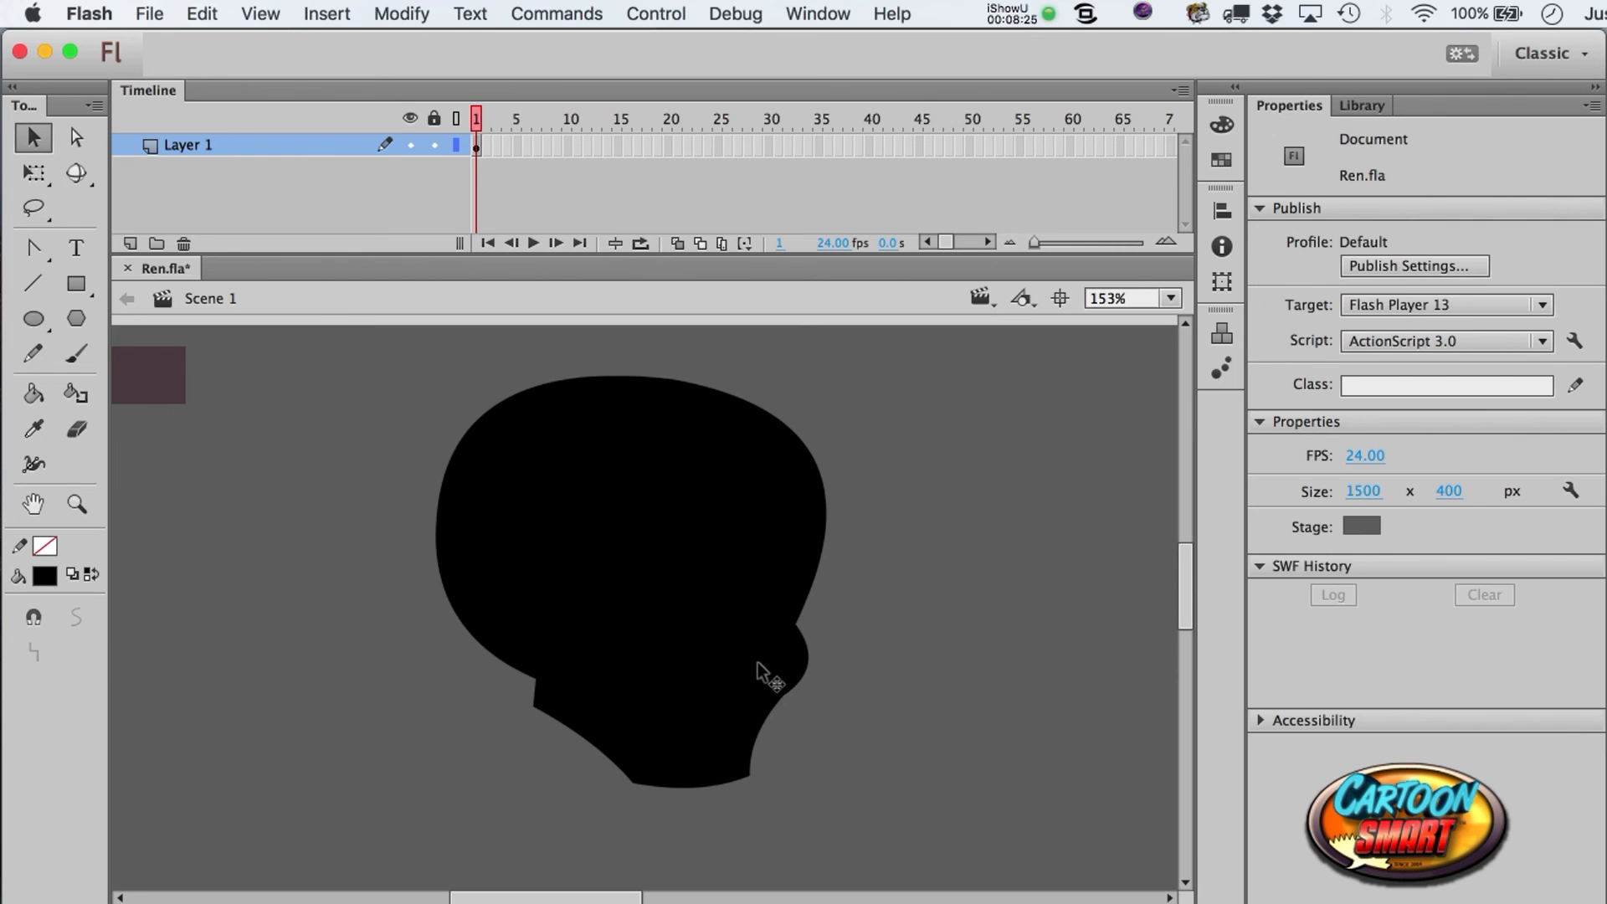
- Convert the whole black shape to a Movie Clip symbol named Base_Head_Shape
click(757, 662)
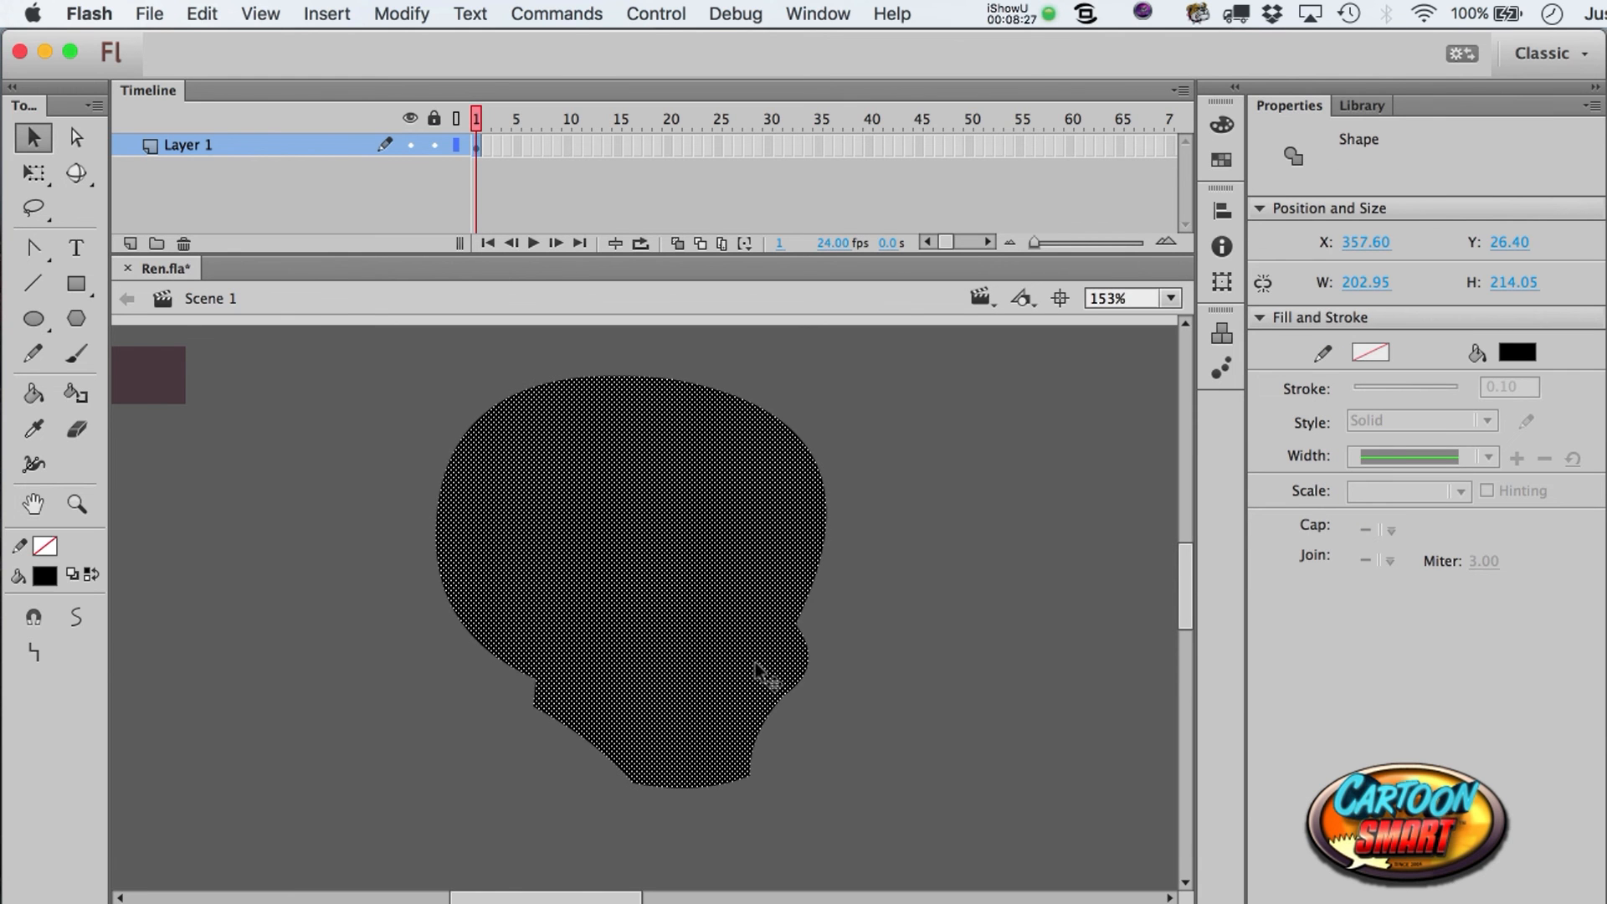
key(F8)
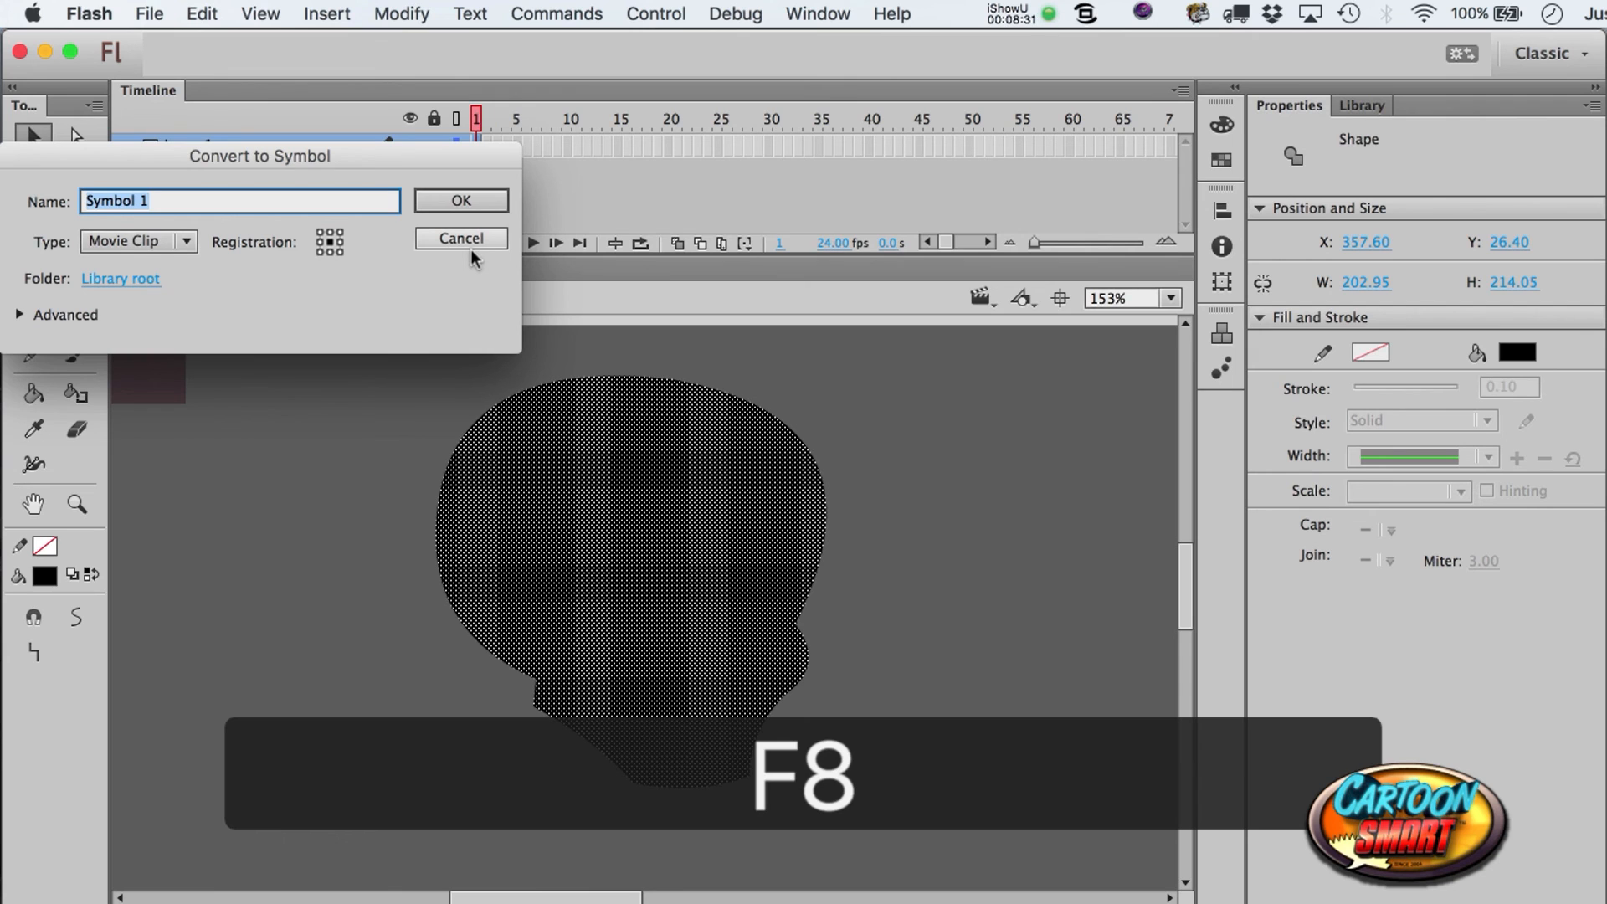
text(Base_Head_Shape)
key(Return)
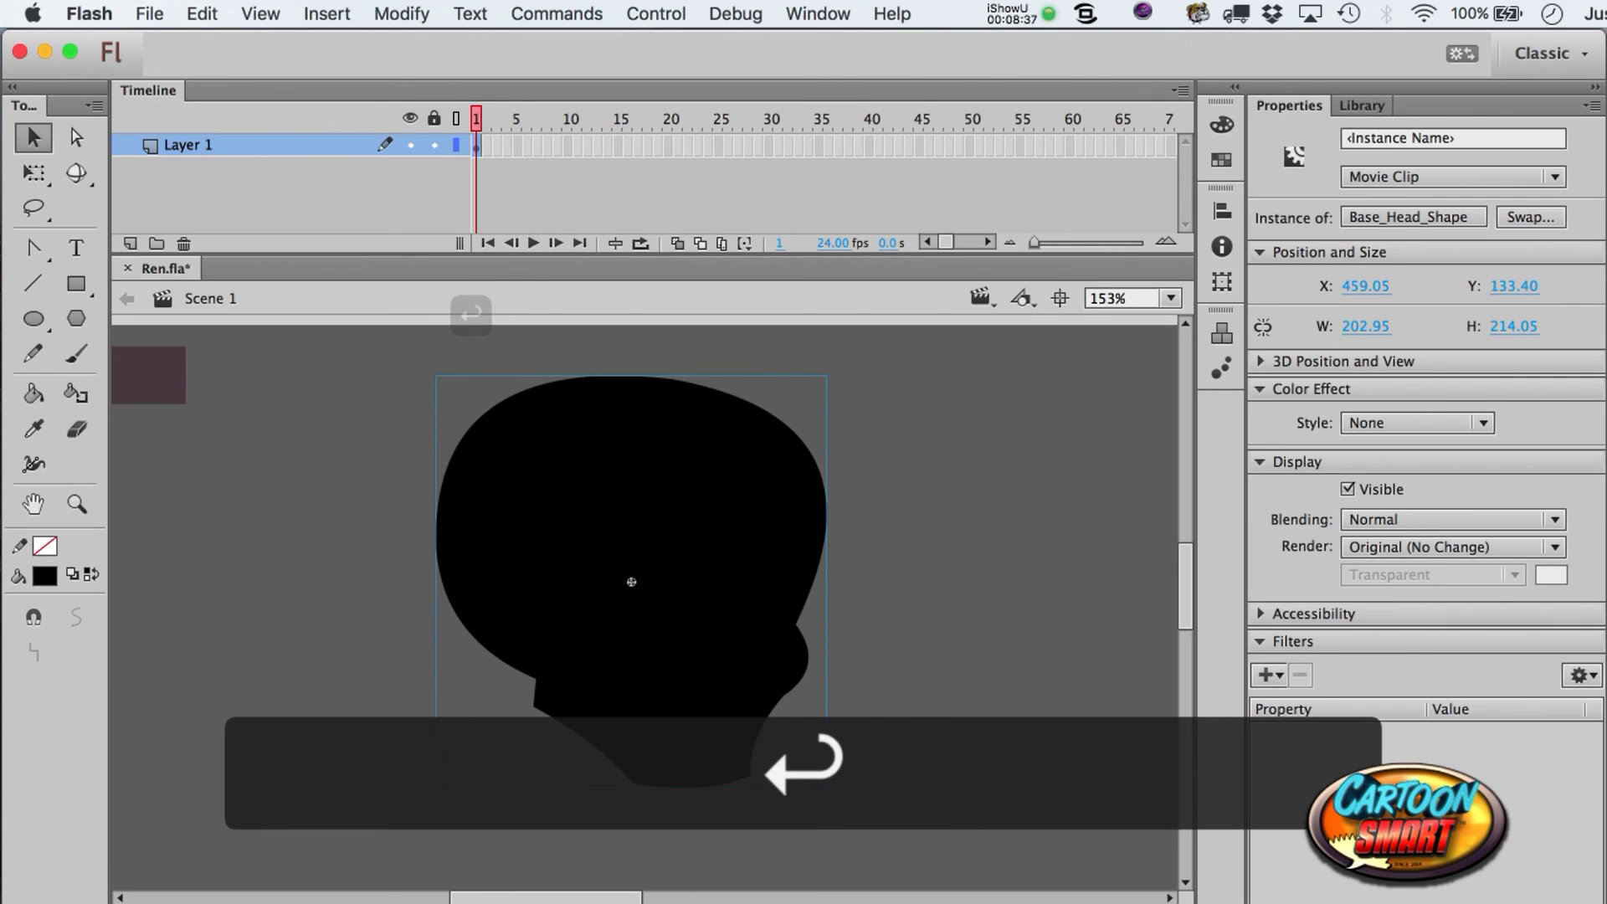
- Place a second Base_Head_Shape instance from the library, move the original head left, and delete the extra instance
click(1363, 106)
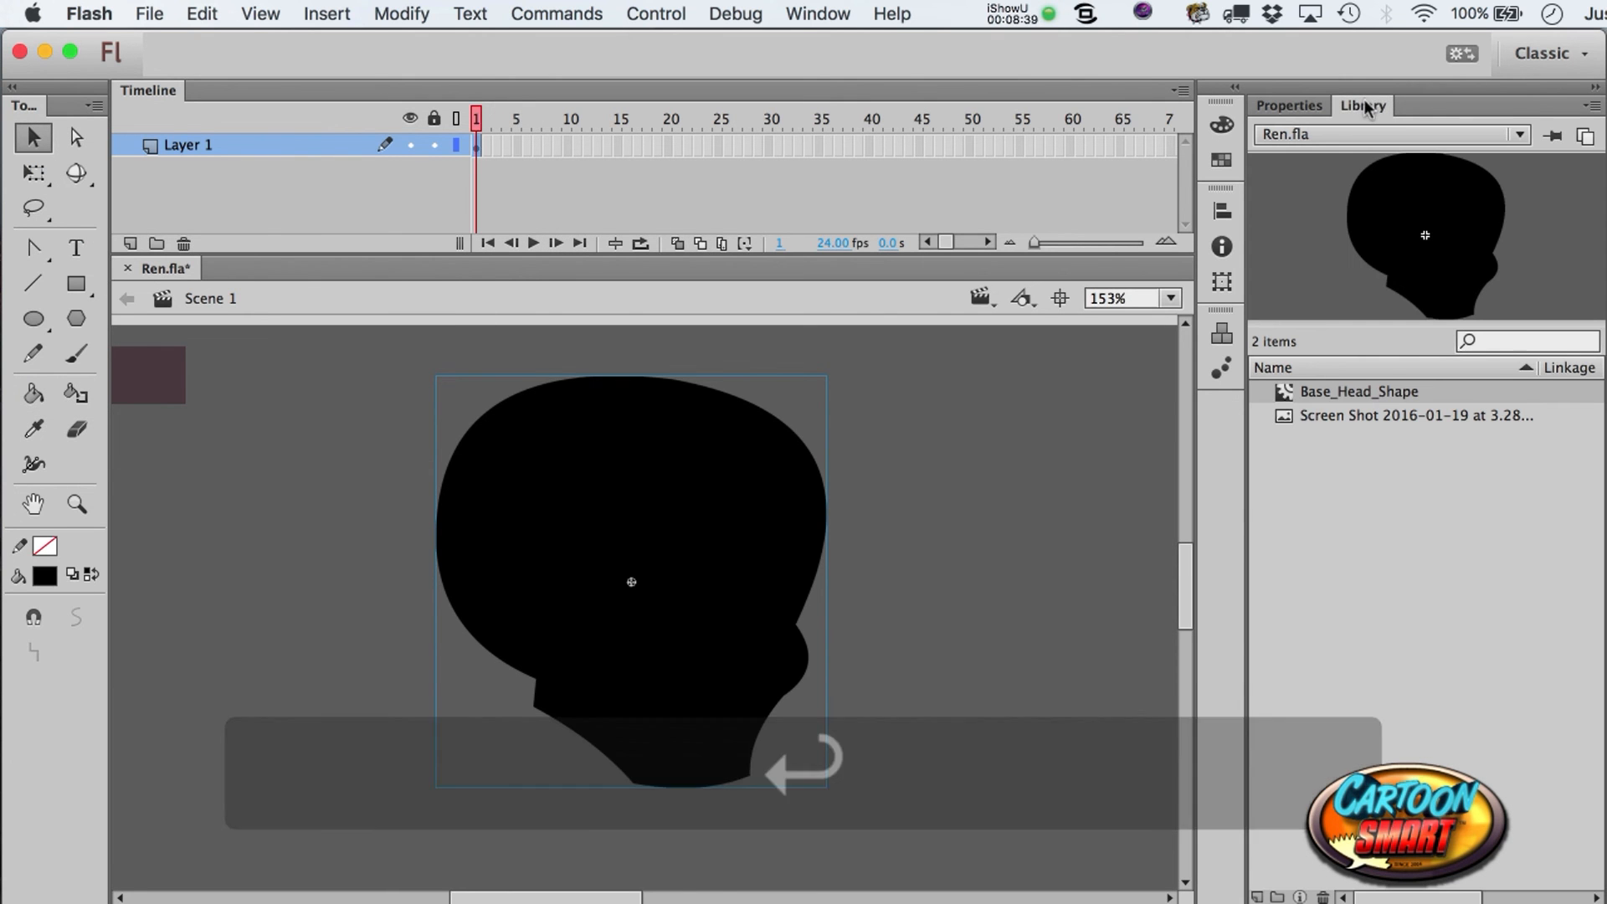
drag(1308, 389, 1017, 601)
drag(639, 571, 561, 571)
click(857, 514)
key(BackSpace)
click(701, 519)
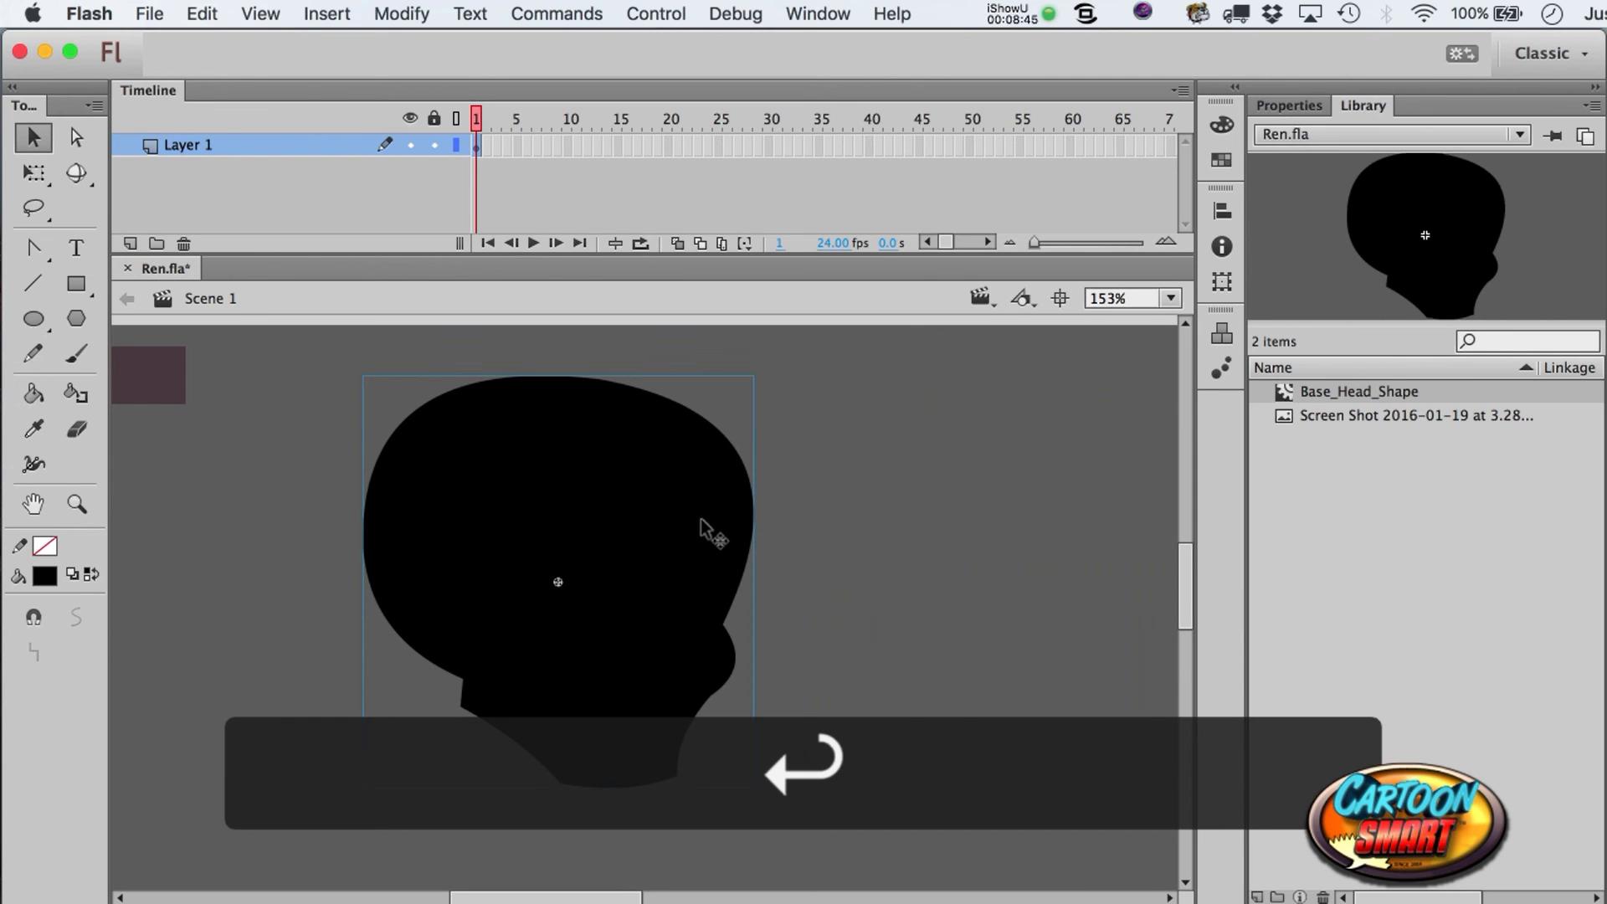
key(super+b)
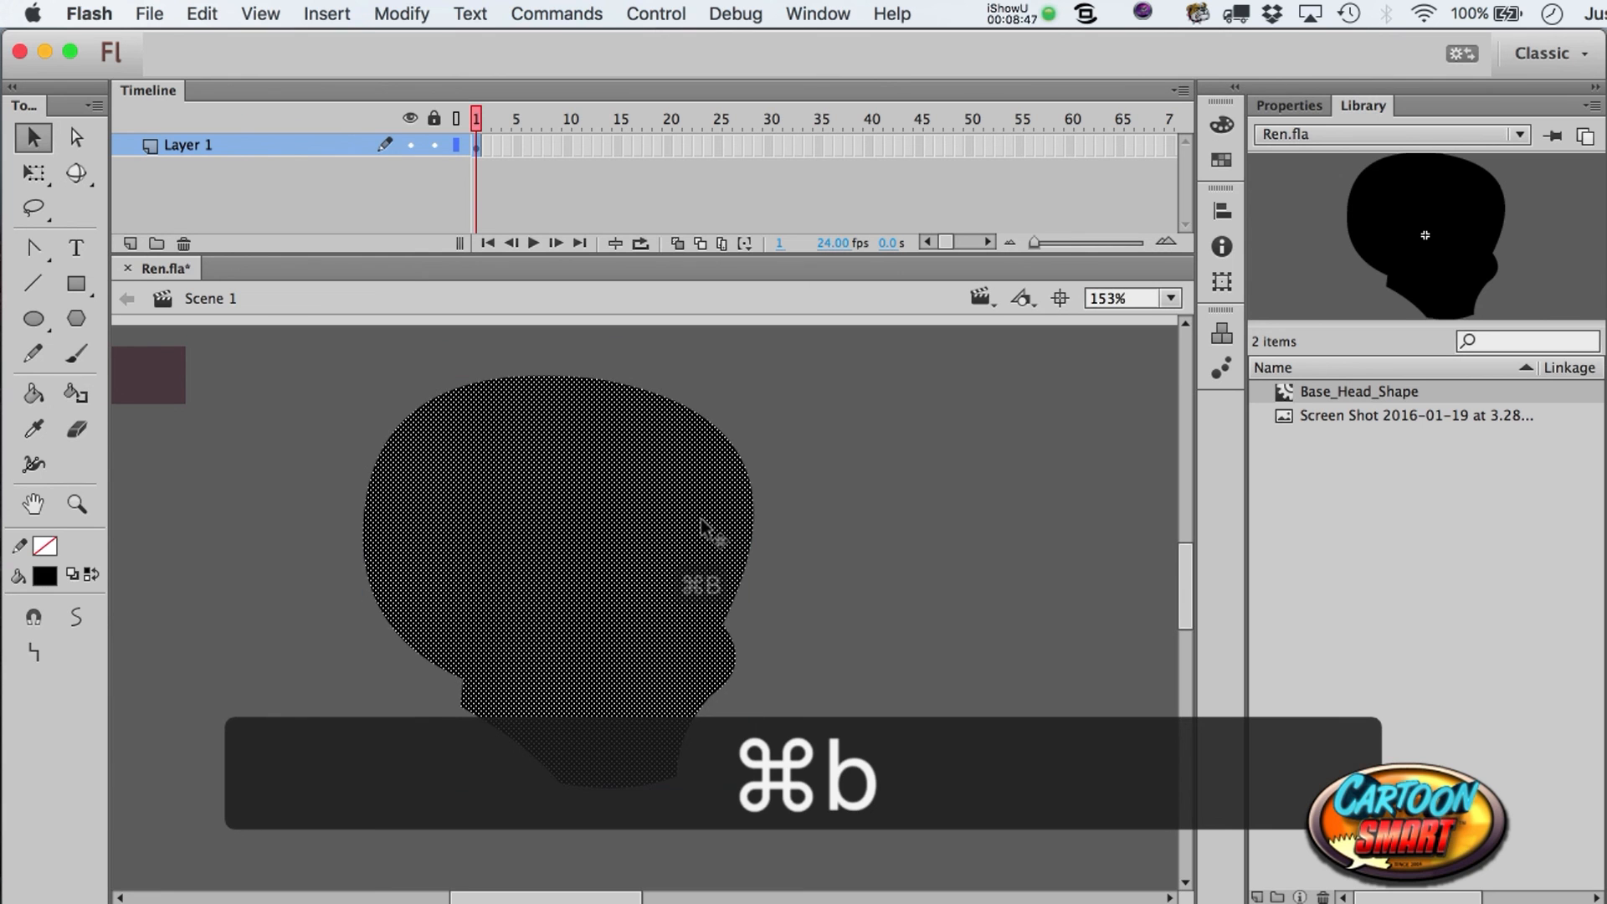
click(402, 13)
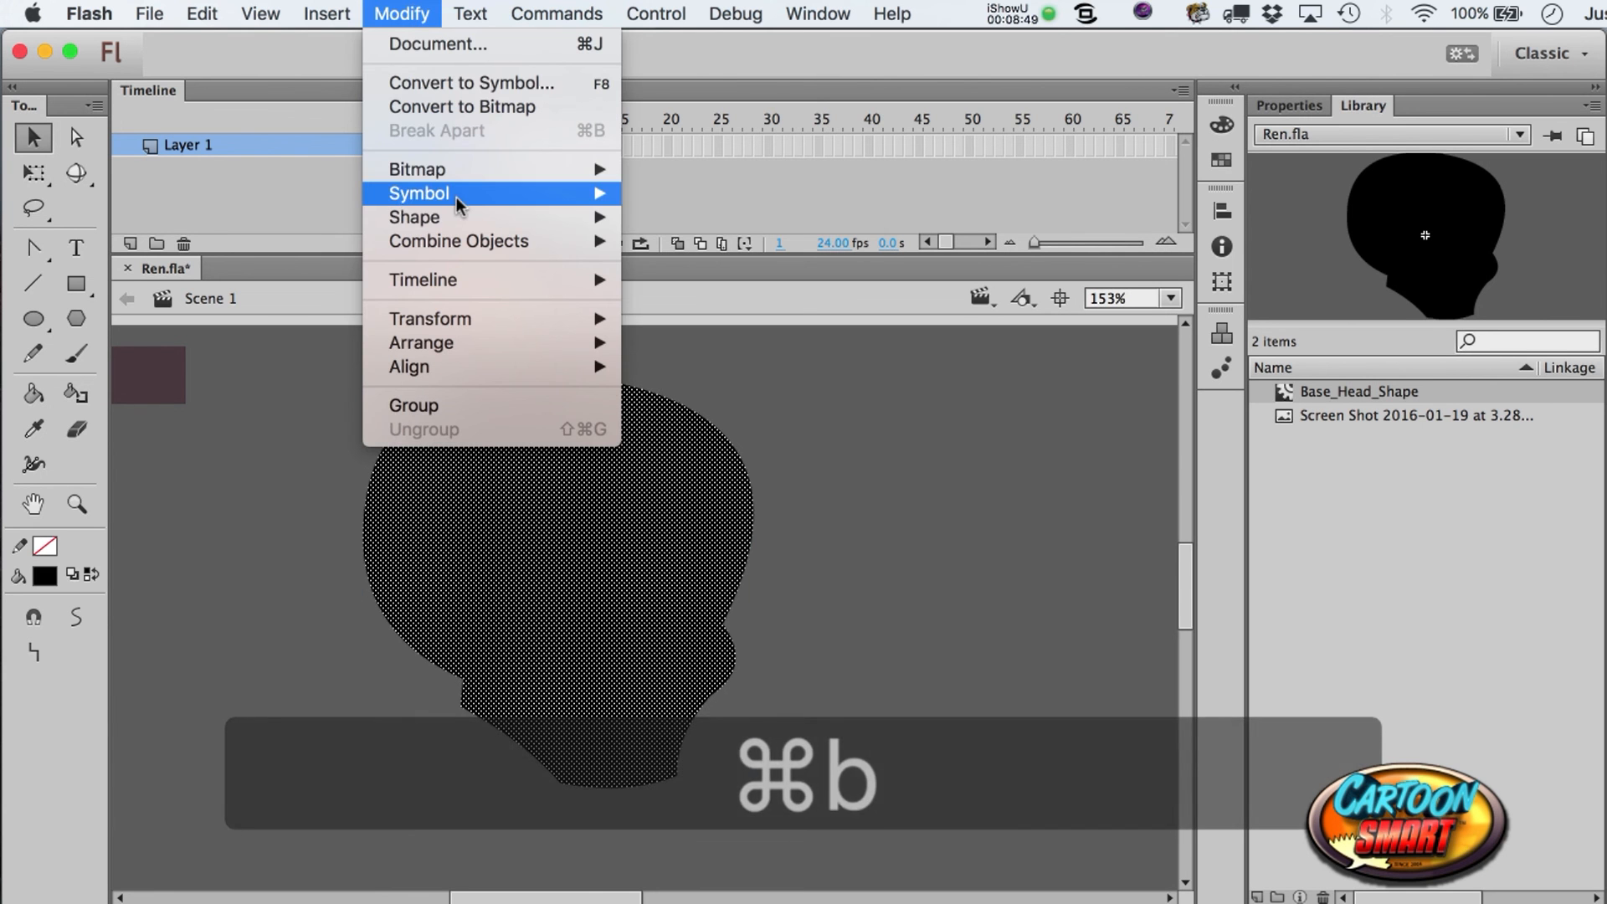
mouse_move(457, 194)
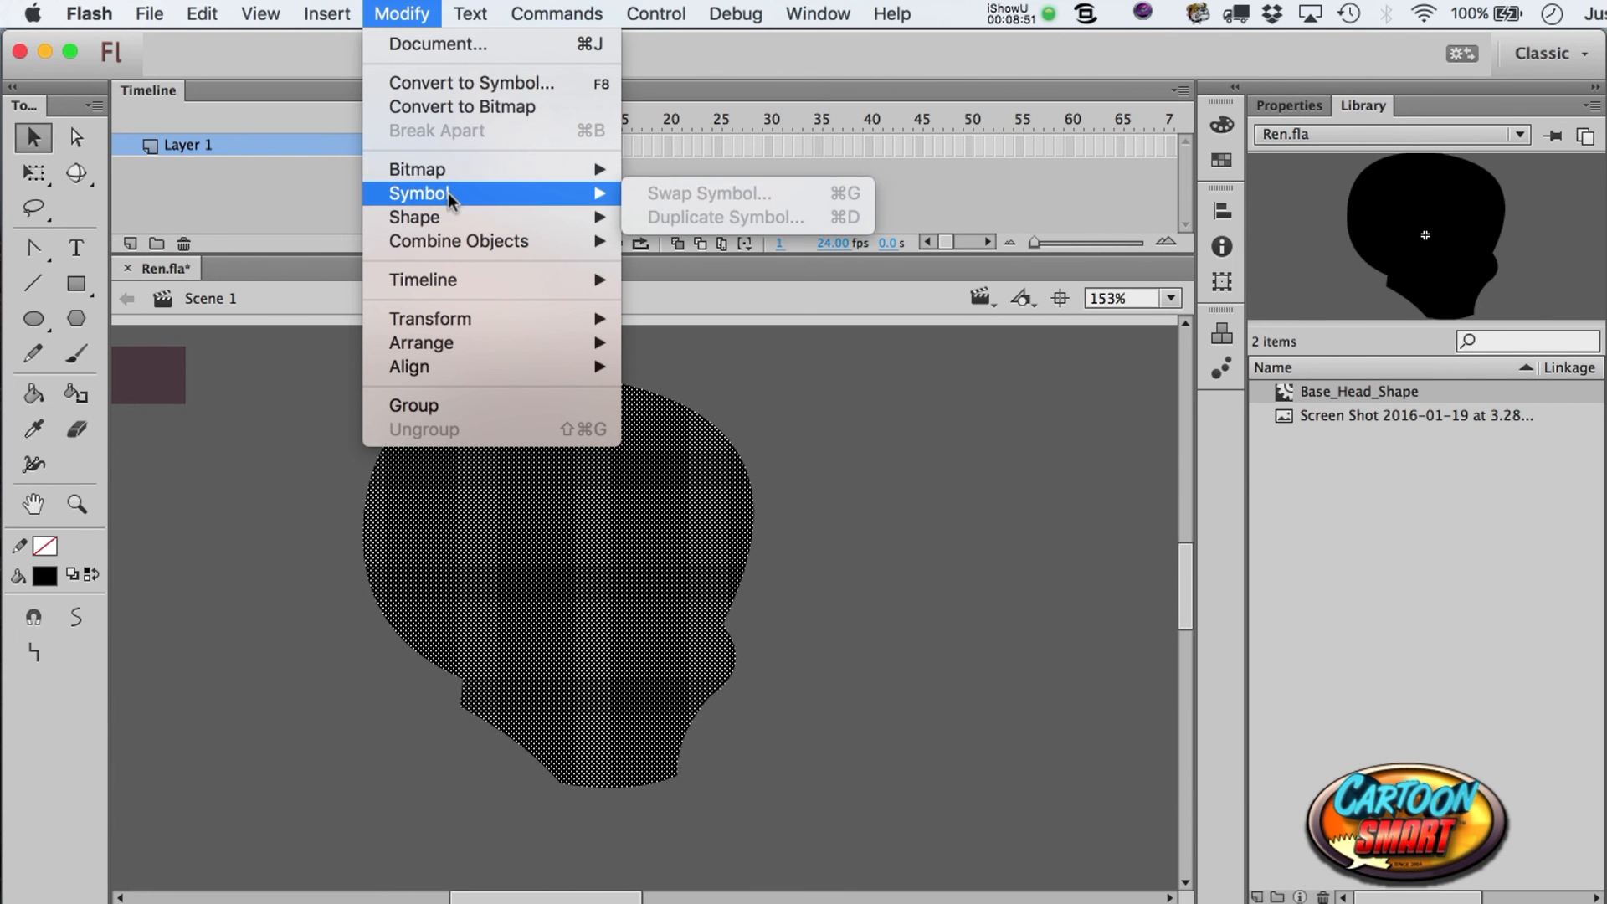
click(1031, 607)
key(super+z)
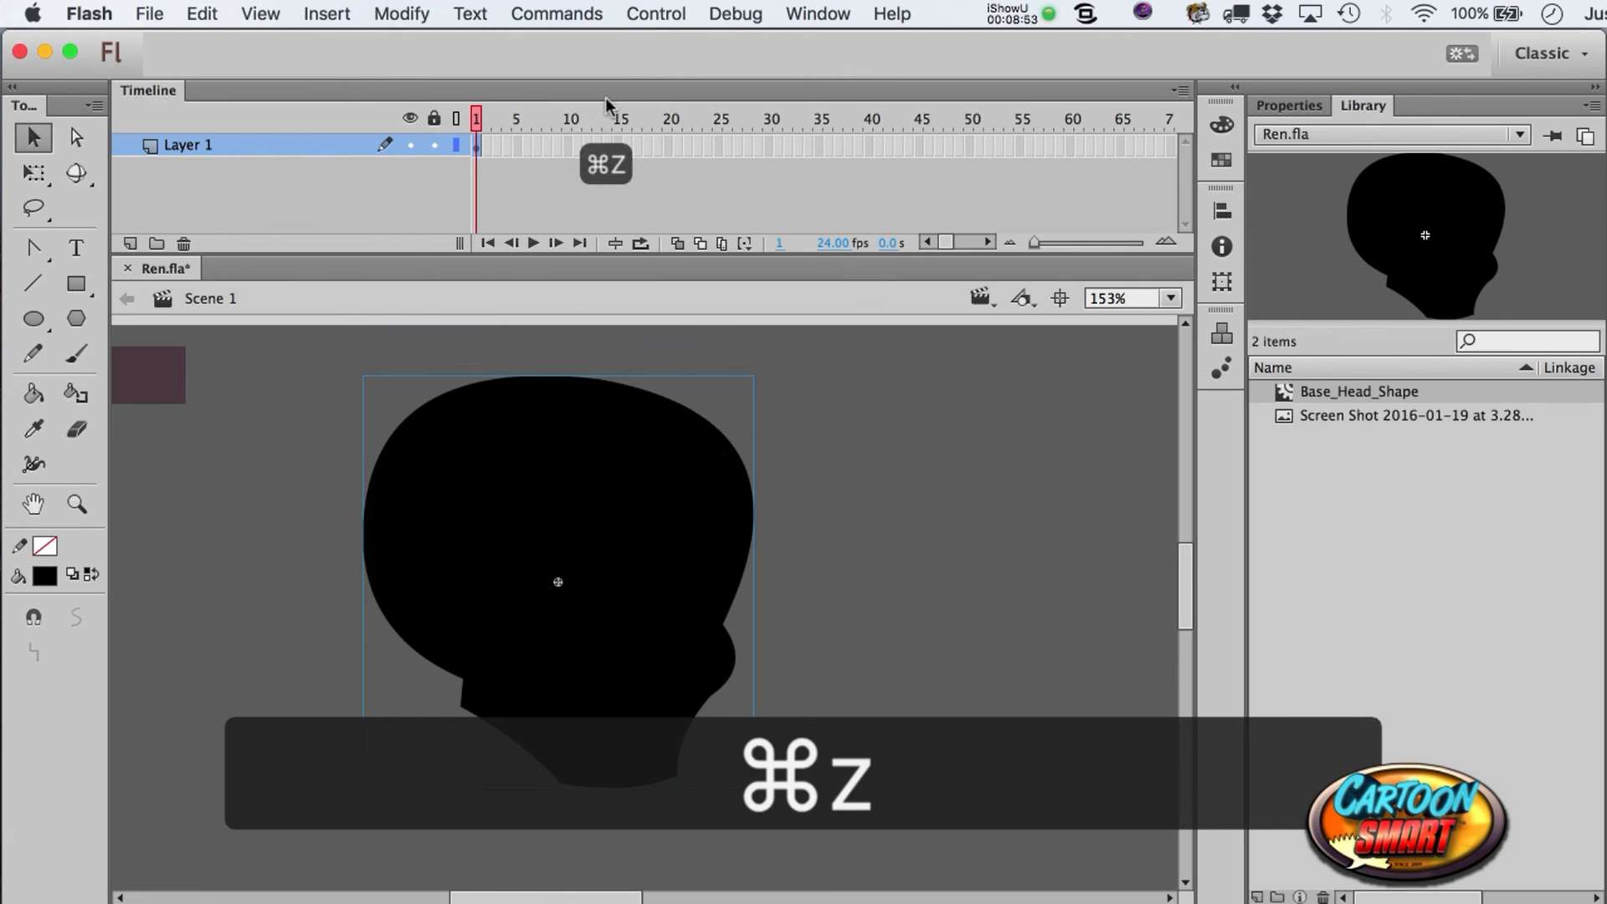
- Break apart the Base_Head_Shape instance on the stage into an editable shape
click(370, 12)
mouse_move(411, 217)
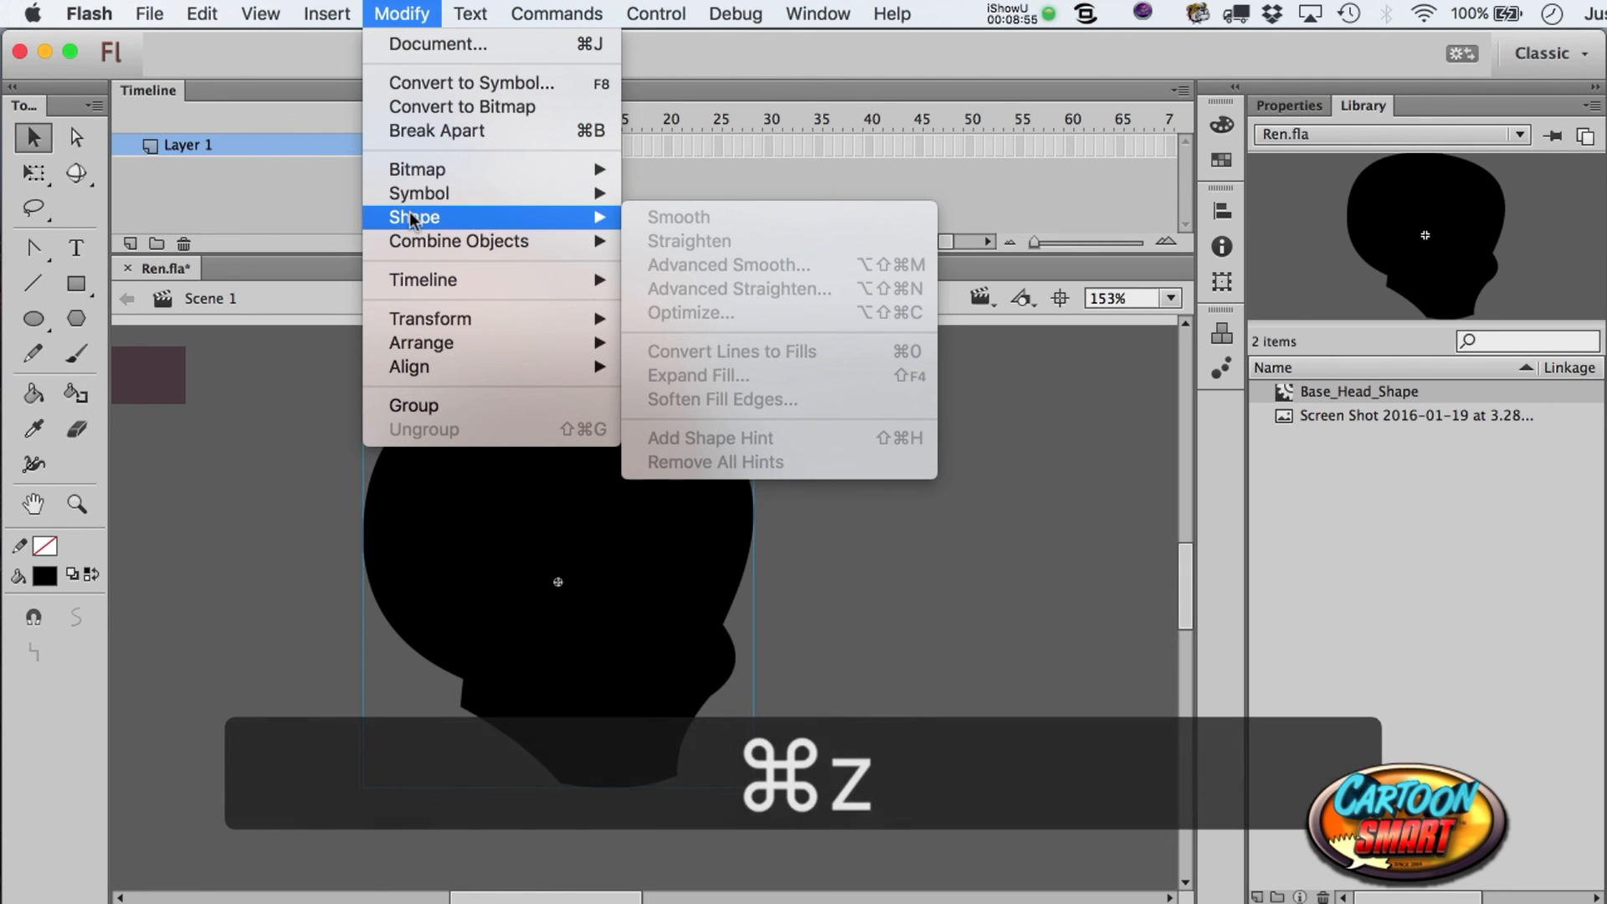
click(441, 130)
click(859, 551)
click(551, 514)
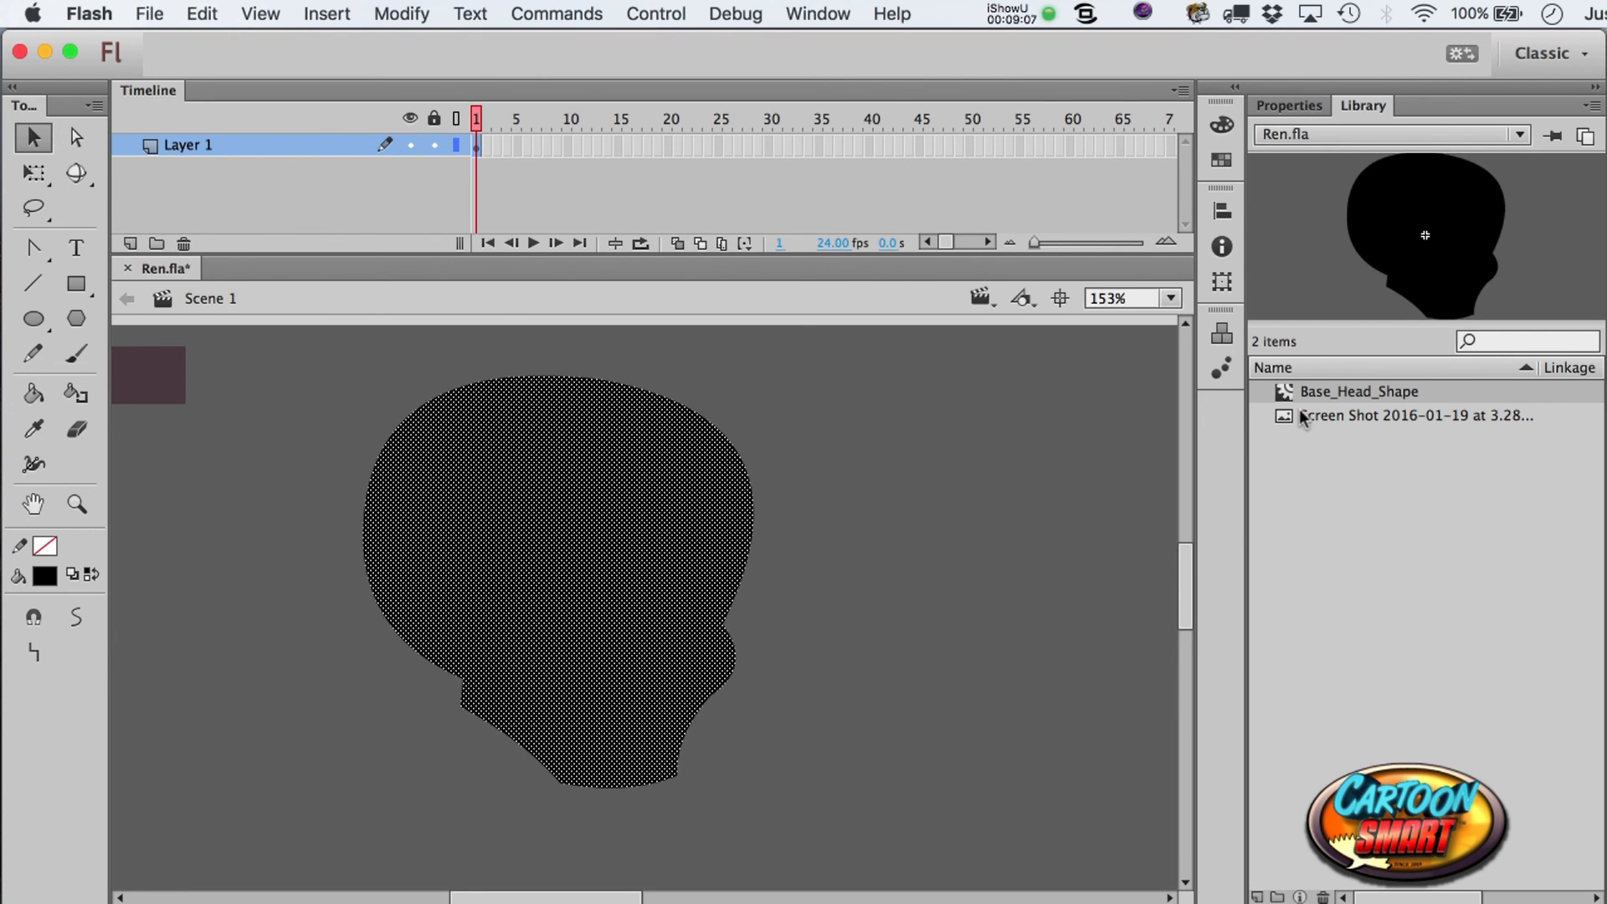
- Try denting the broken-apart head's edge beside a fresh Base_Head_Shape instance, undo the dent, and remove the instance
drag(1288, 390, 971, 575)
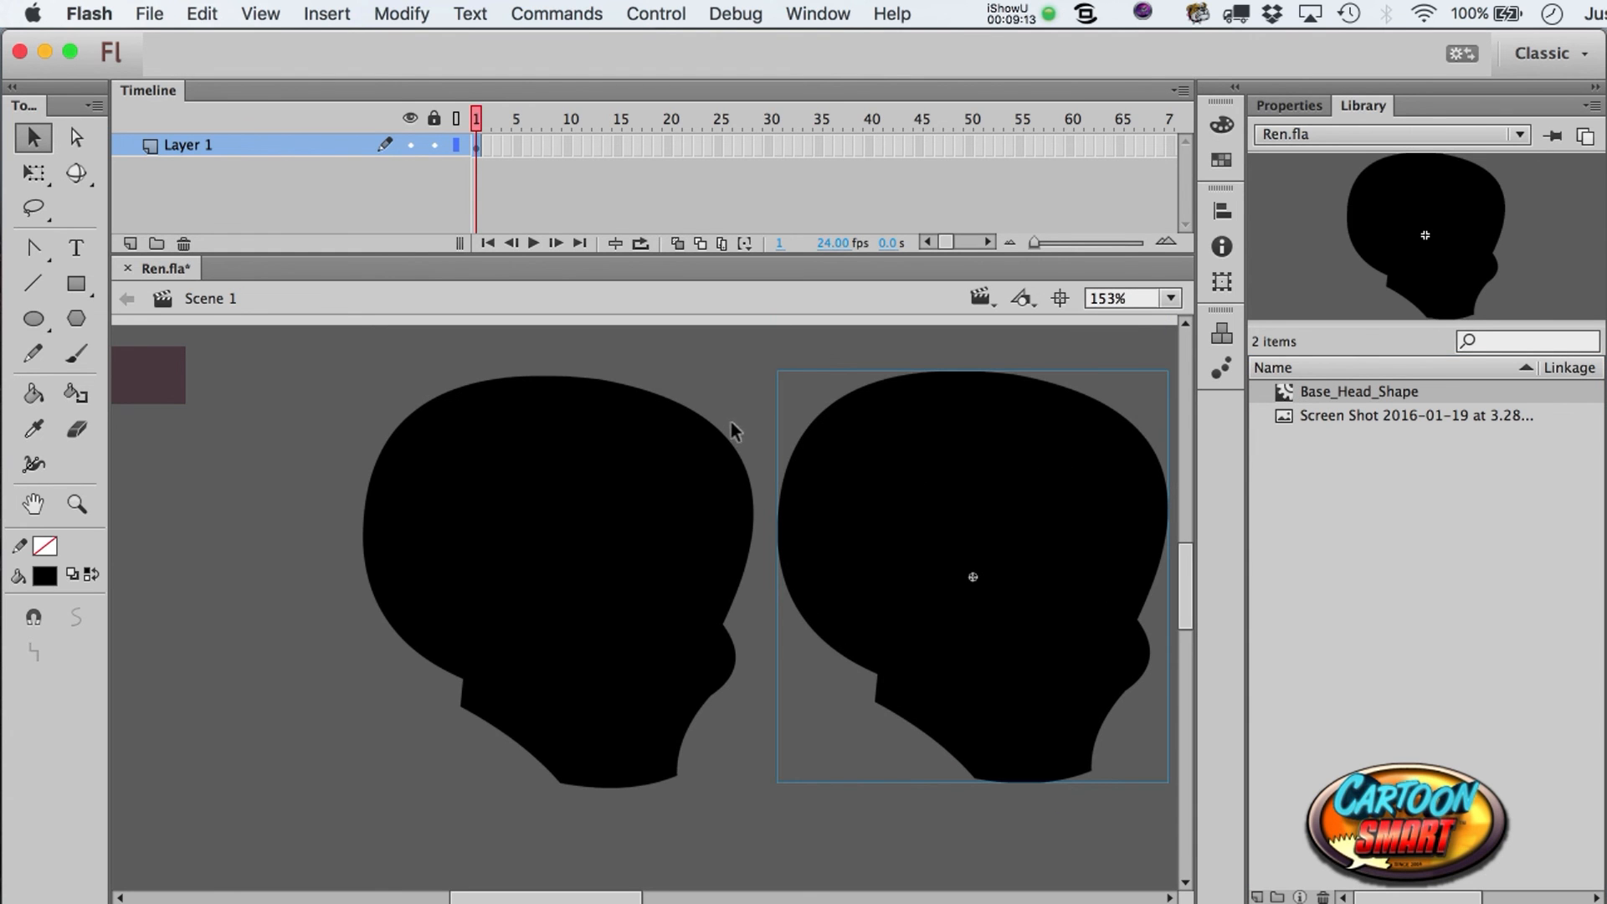
drag(730, 448, 595, 469)
key(super+z)
key(BackSpace)
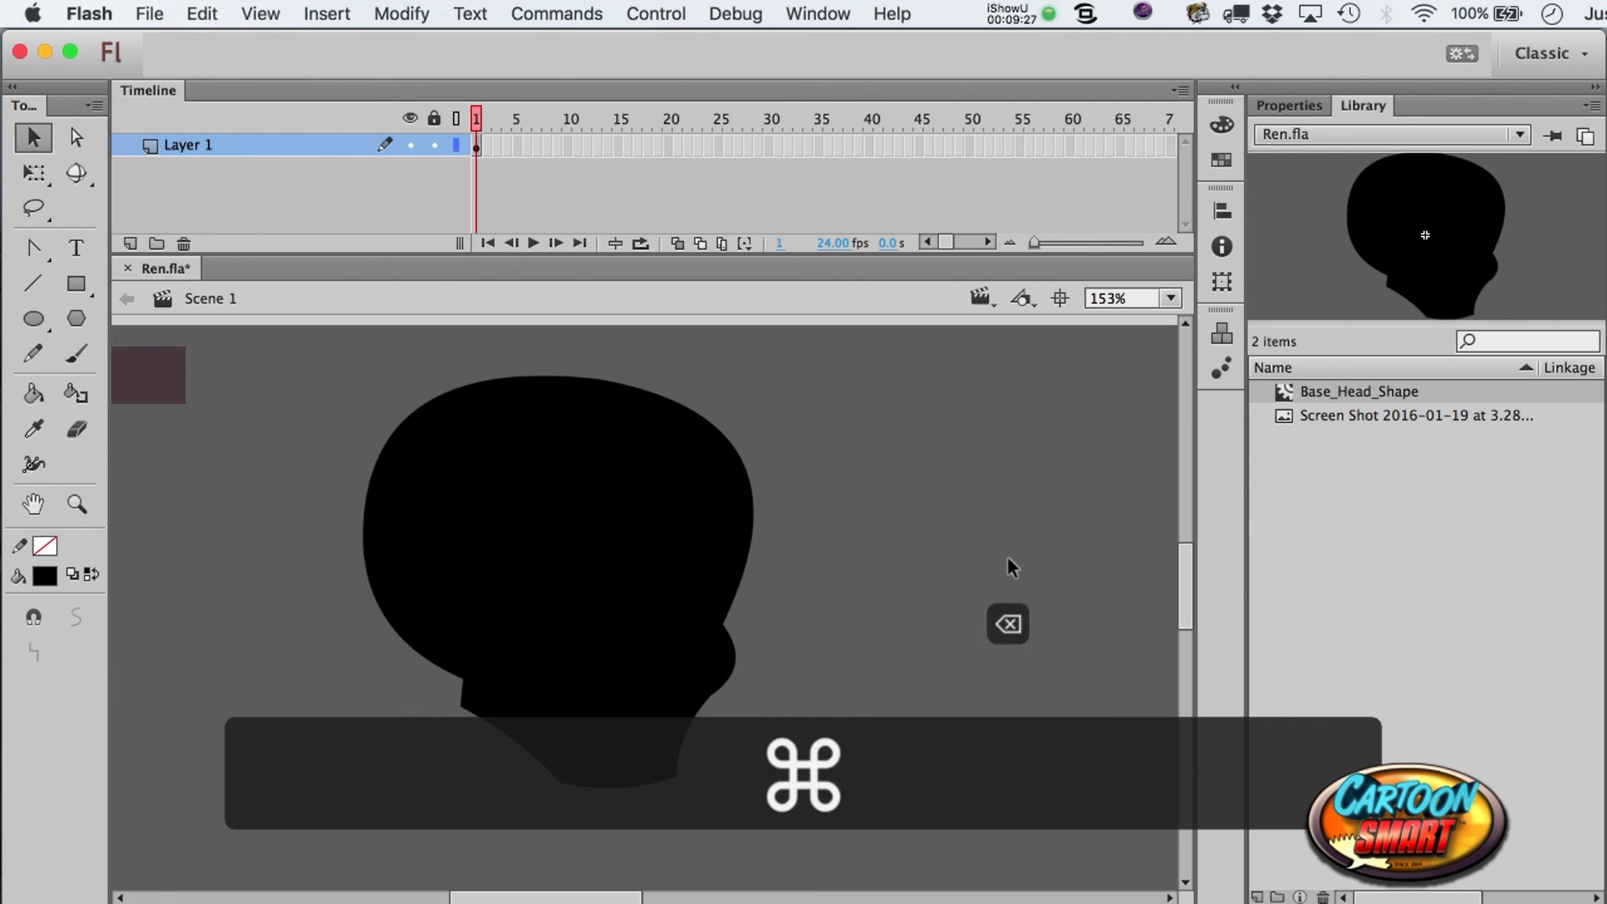
click(644, 588)
click(867, 568)
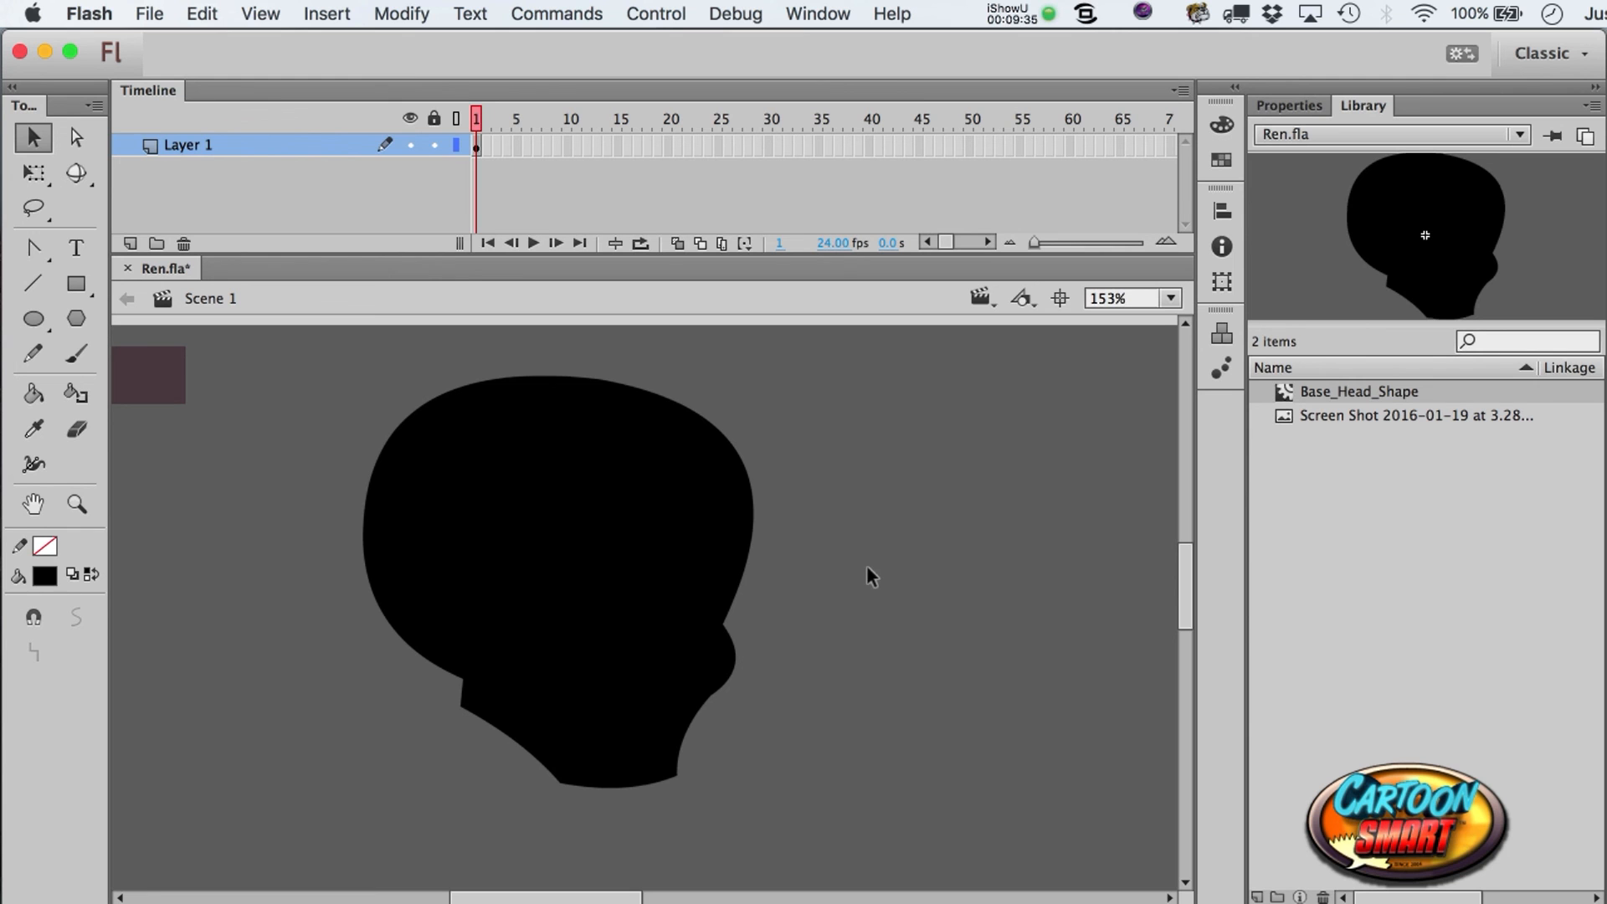
click(636, 594)
click(746, 609)
- Draw four pink line segments across the lower head with the Line tool, outlining a jaw area from mouth to chin
click(25, 287)
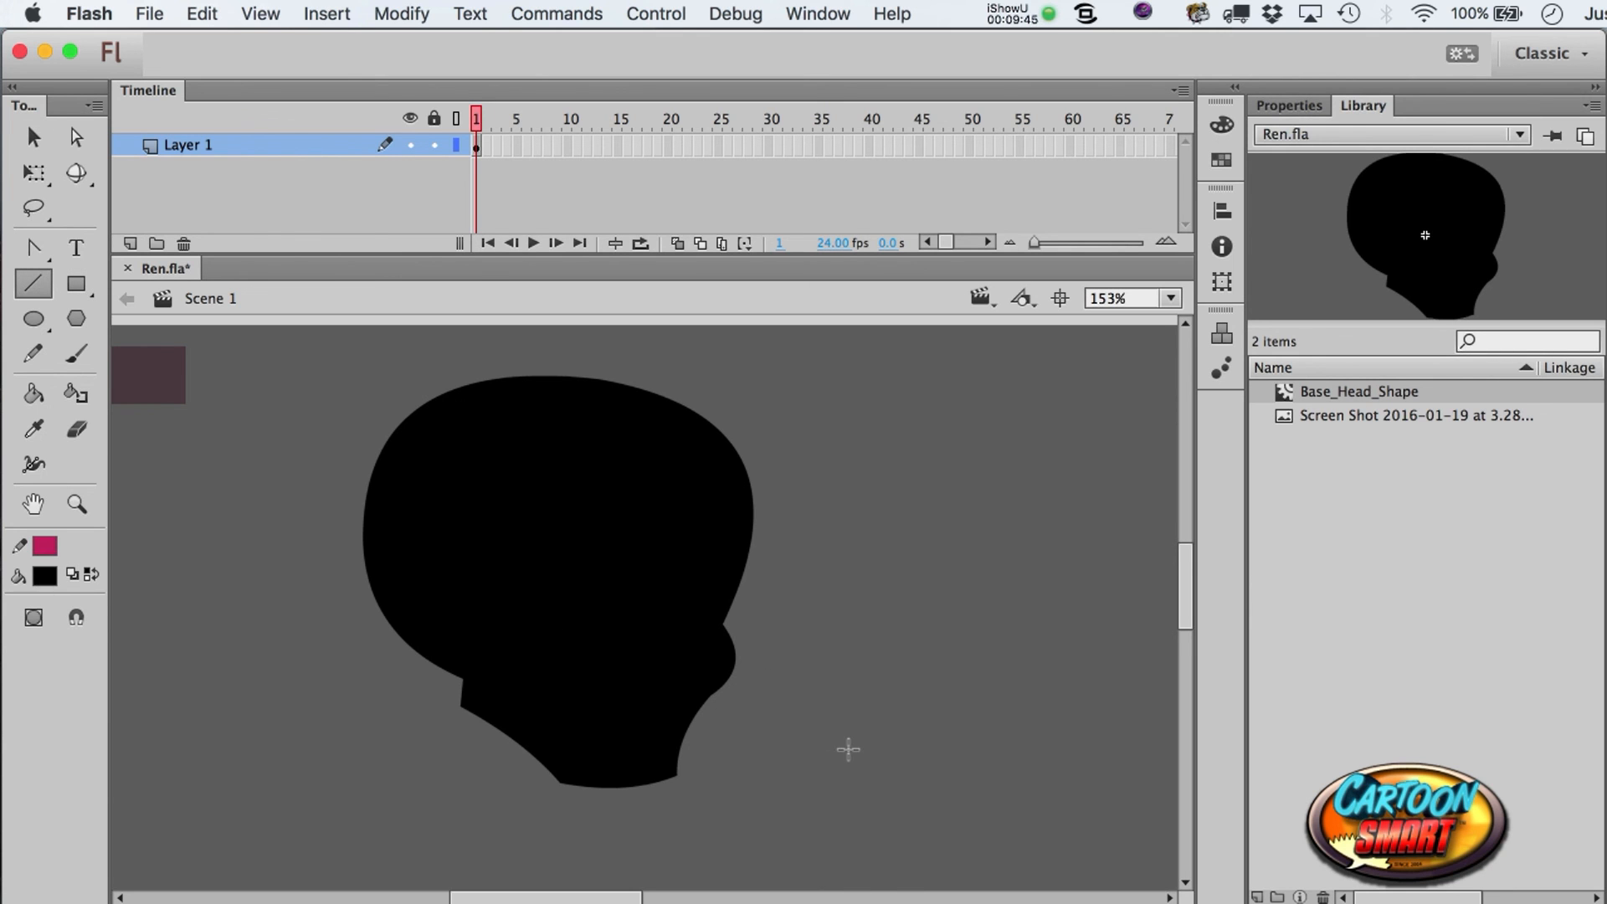
drag(725, 698, 678, 627)
drag(677, 626, 603, 626)
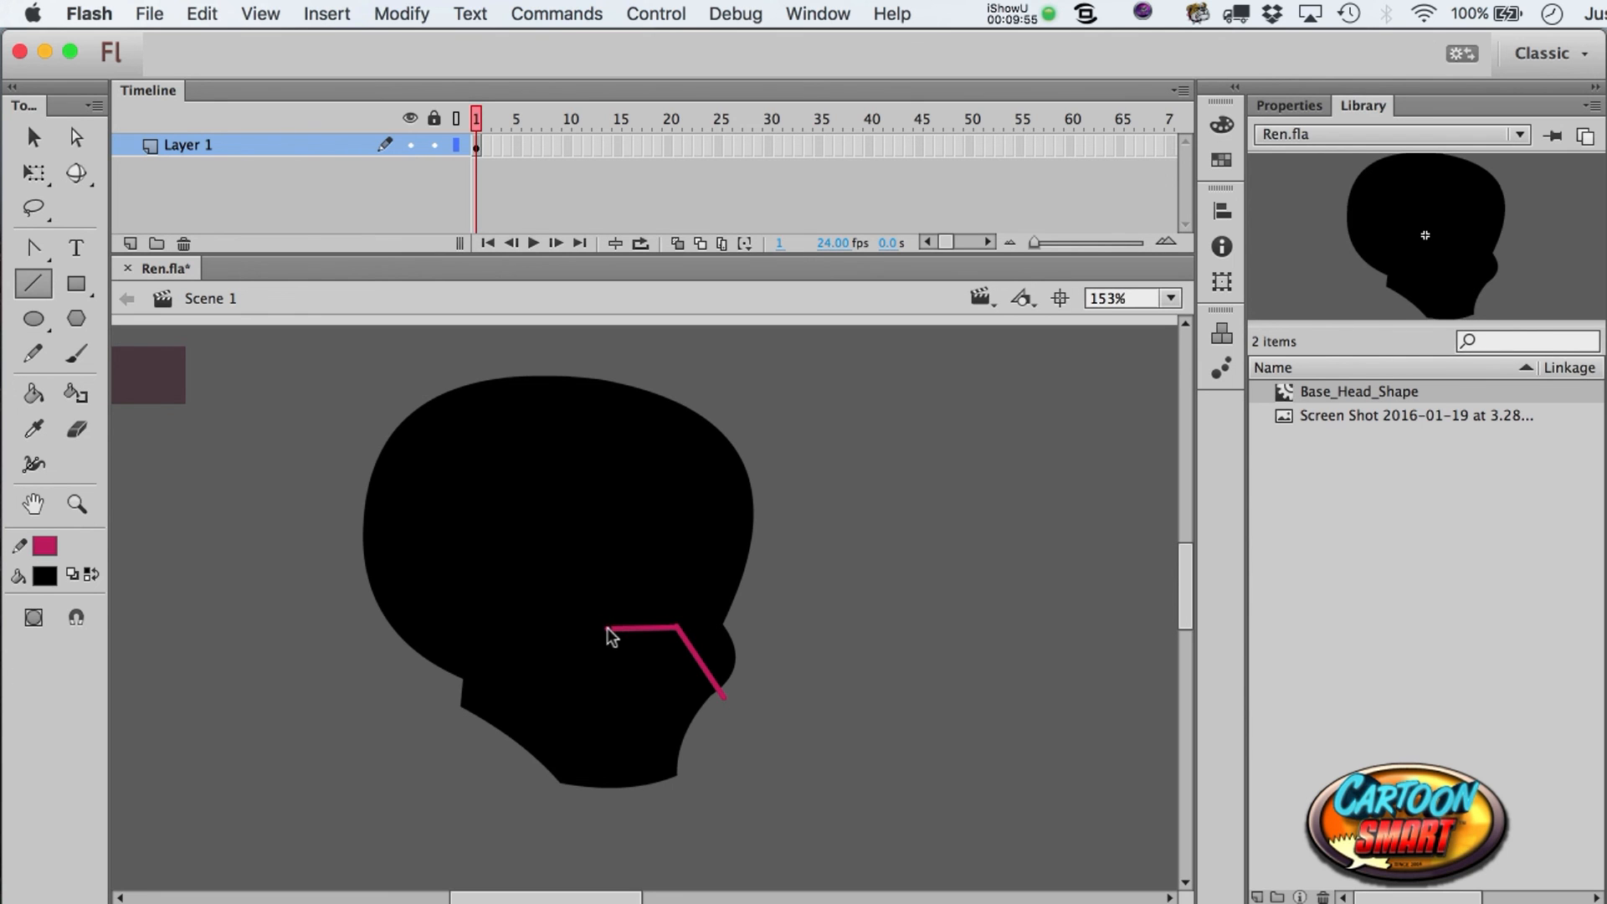
mouse_move(609, 628)
mouse_down()
mouse_move(528, 703)
mouse_move(573, 806)
mouse_up()
- Test whether the pink outline isolates the jaw fill, and move the line end at its left corner to close the gap
key(a)
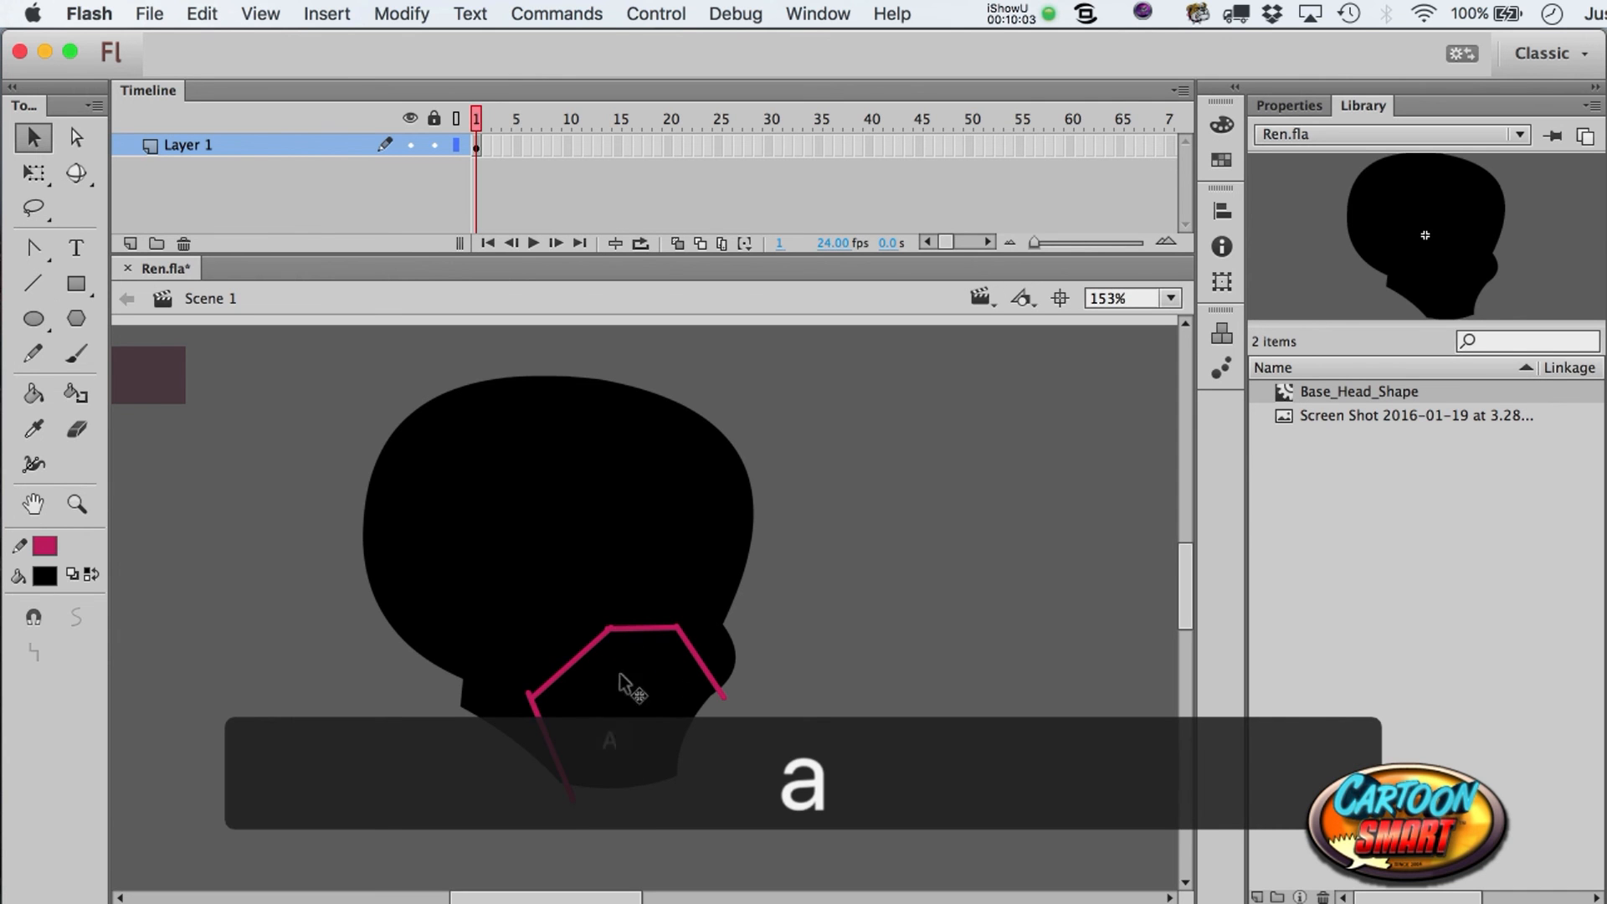
click(589, 708)
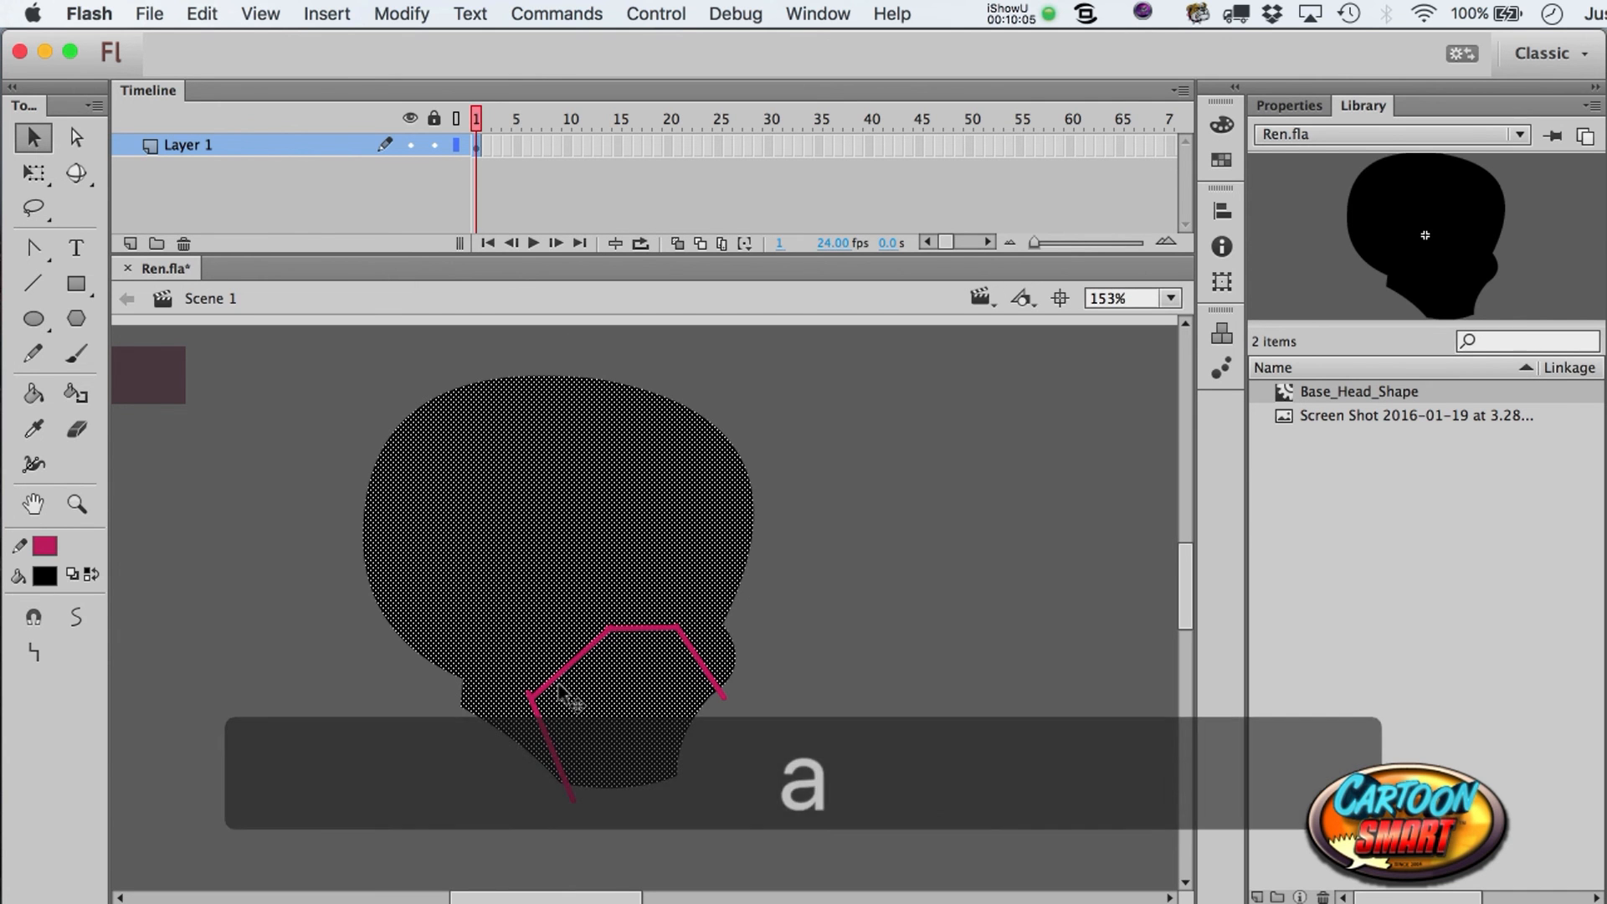
click(864, 668)
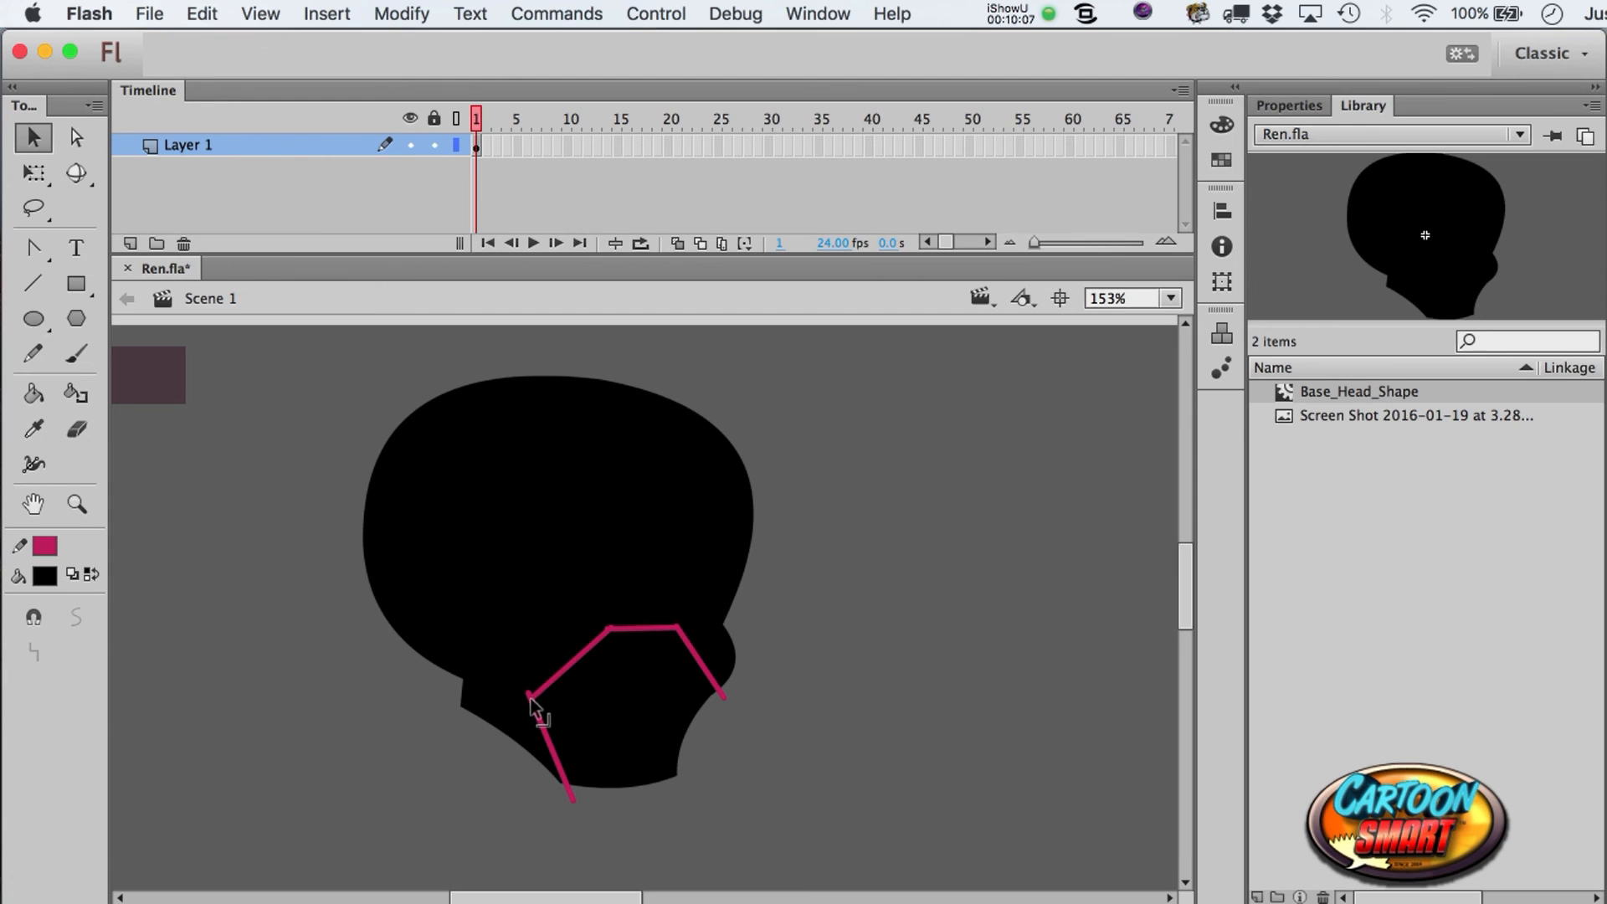
mouse_move(533, 699)
mouse_down()
mouse_move(545, 686)
mouse_move(527, 701)
mouse_up()
click(610, 681)
click(740, 731)
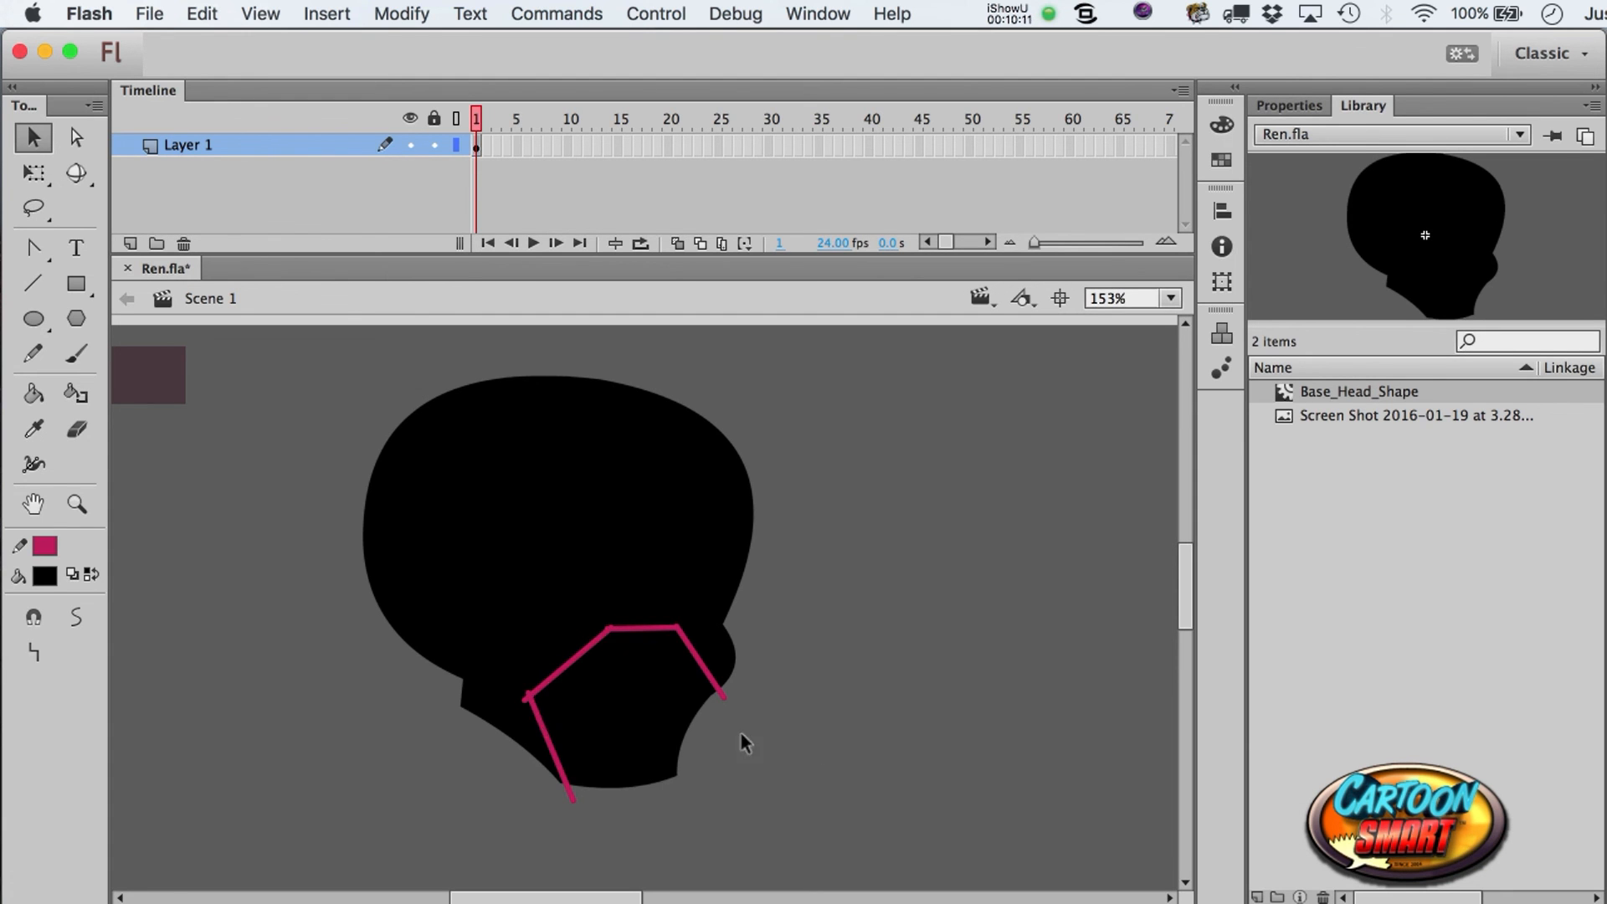
- Fill the enclosed jaw area with the dark maroon color sampled from the swatch
click(649, 720)
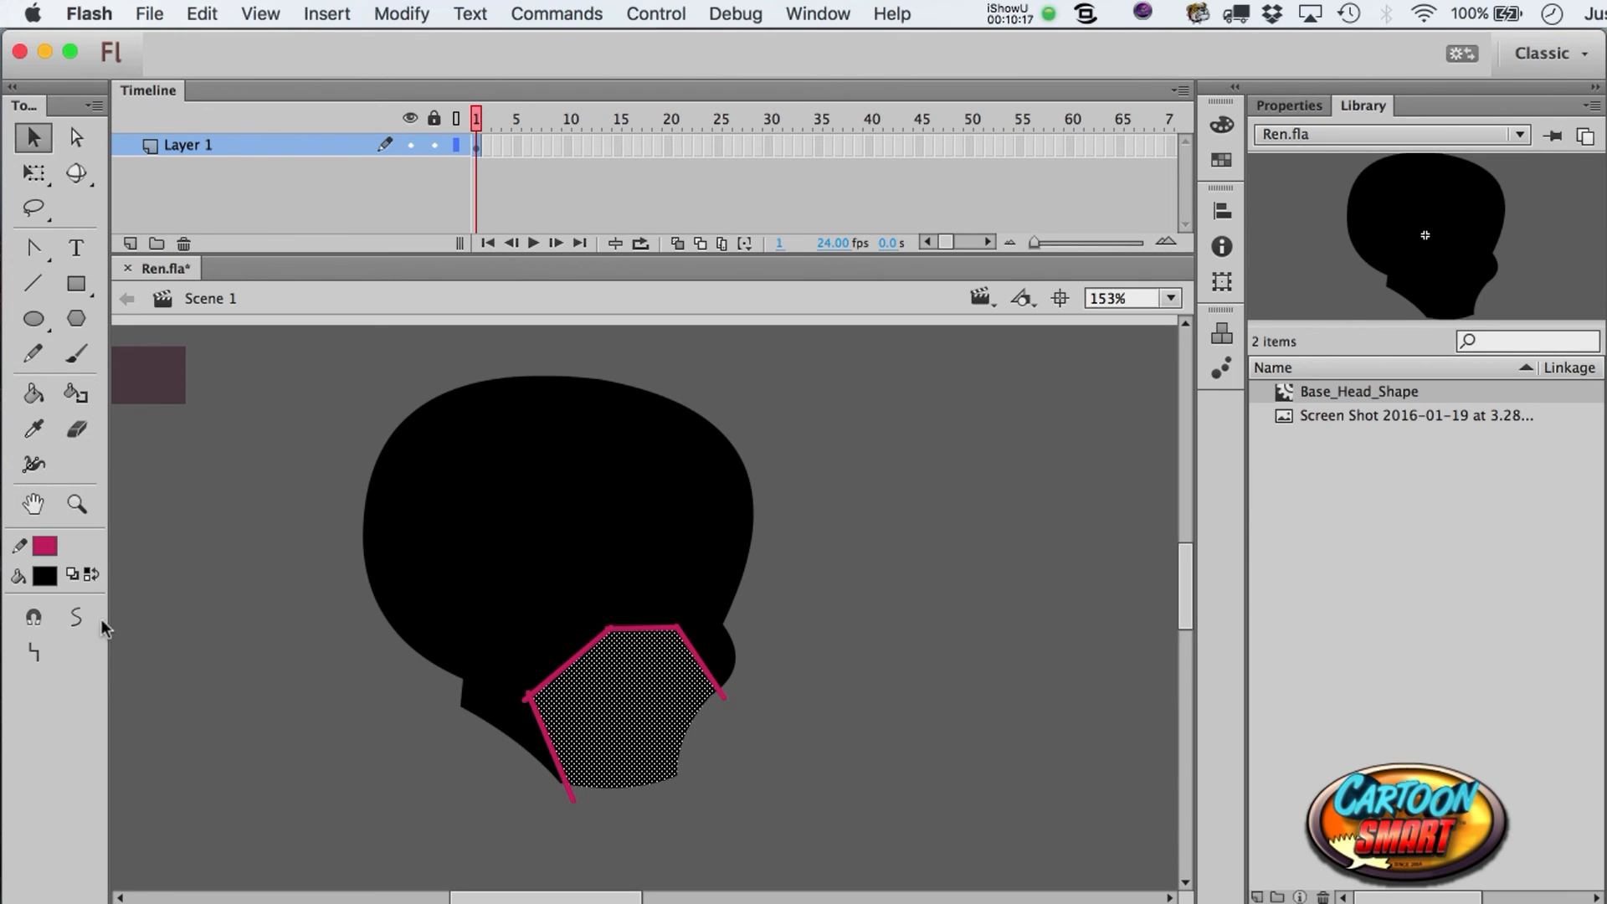
click(35, 431)
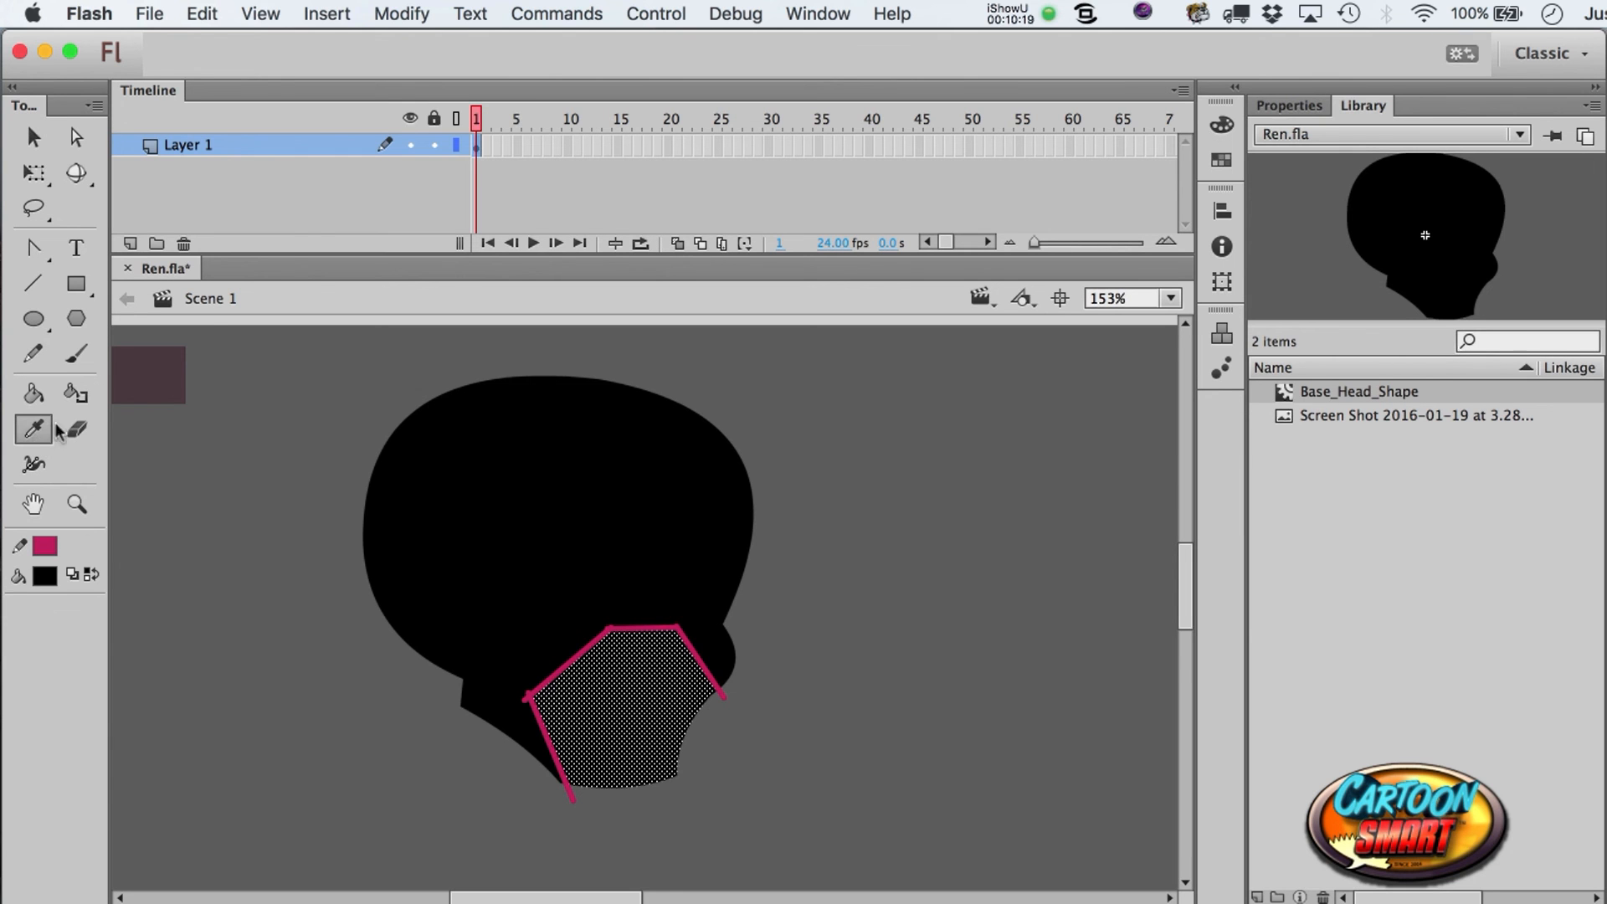
click(178, 365)
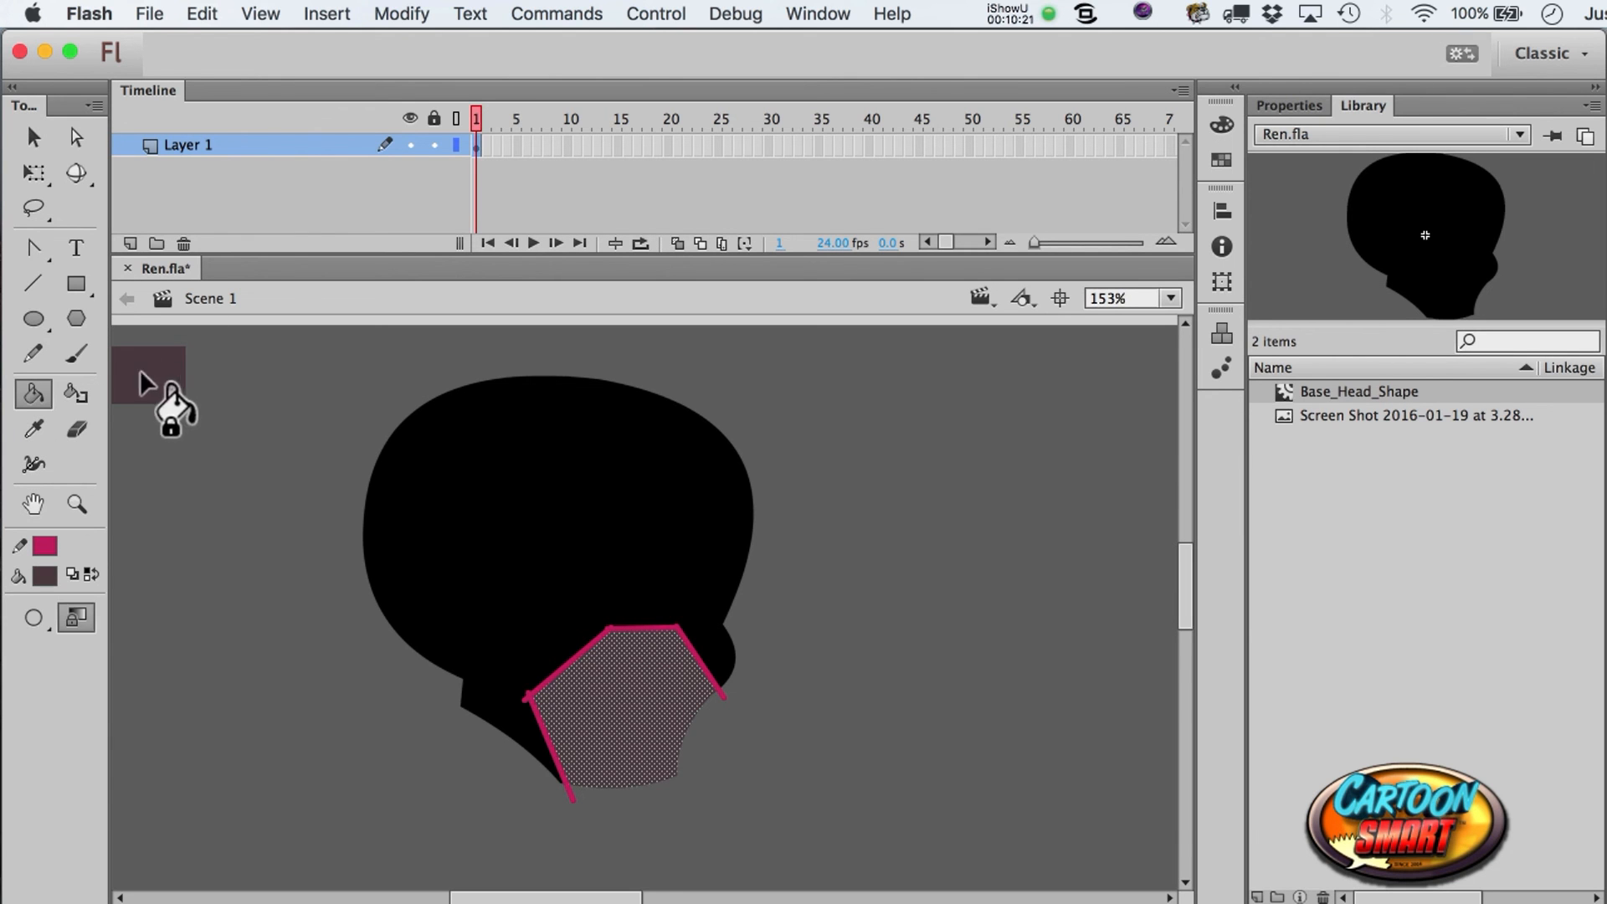
- Remove the pink construction lines around the maroon jaw area
key(a)
click(771, 735)
double_click(713, 682)
key(super+x)
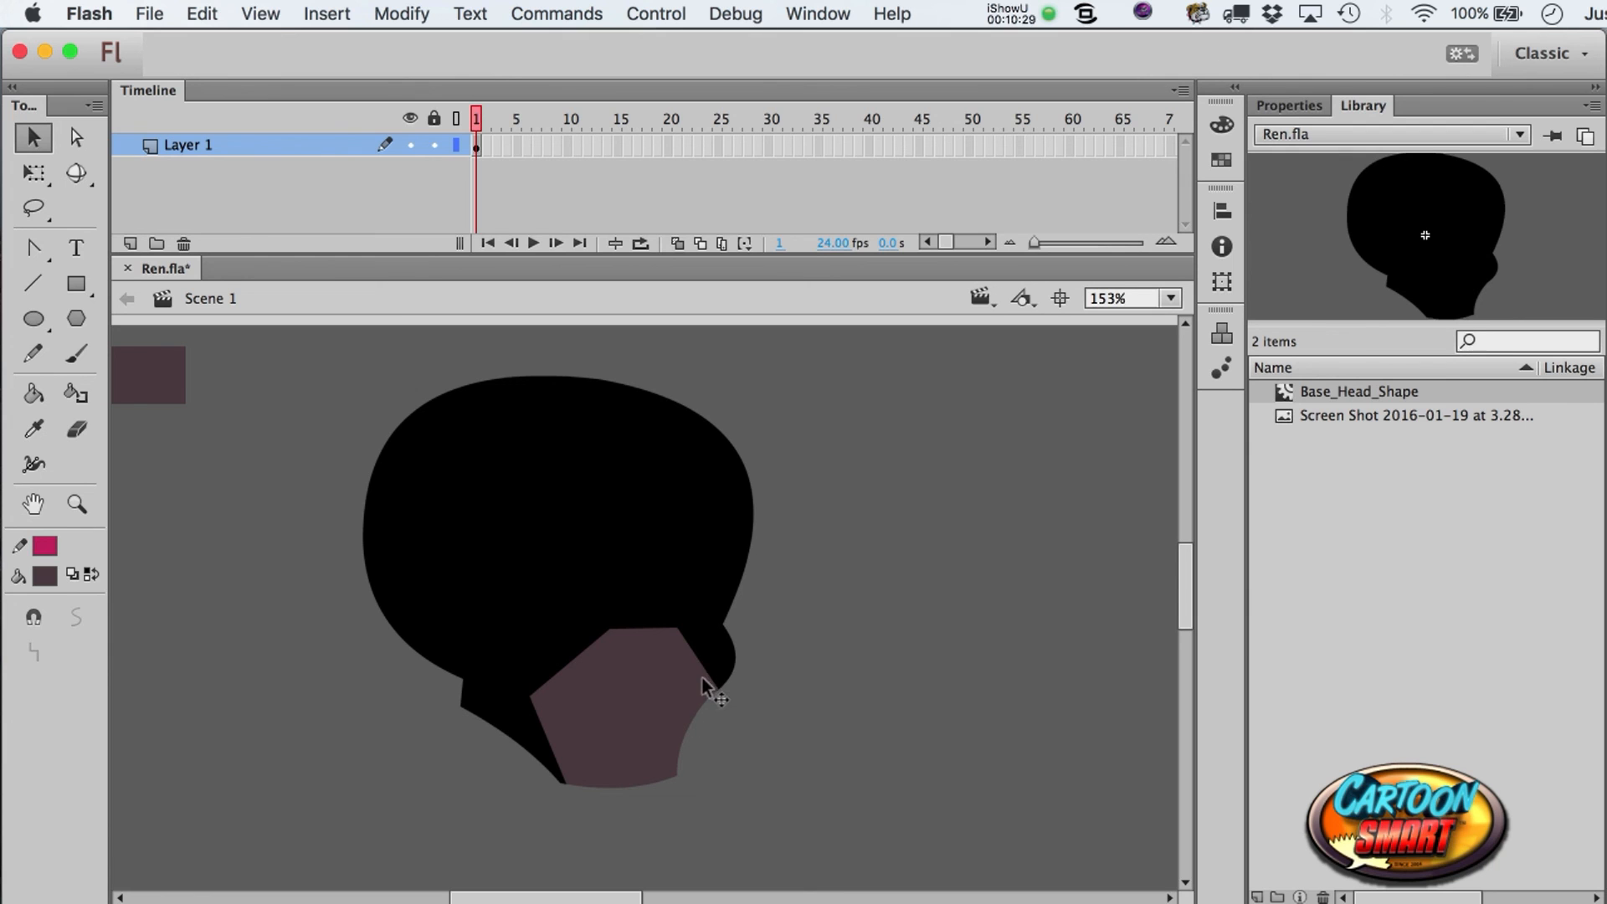
- Outline the maroon jaw area with a solid black stroke using the Ink Bottle tool
click(75, 393)
click(45, 552)
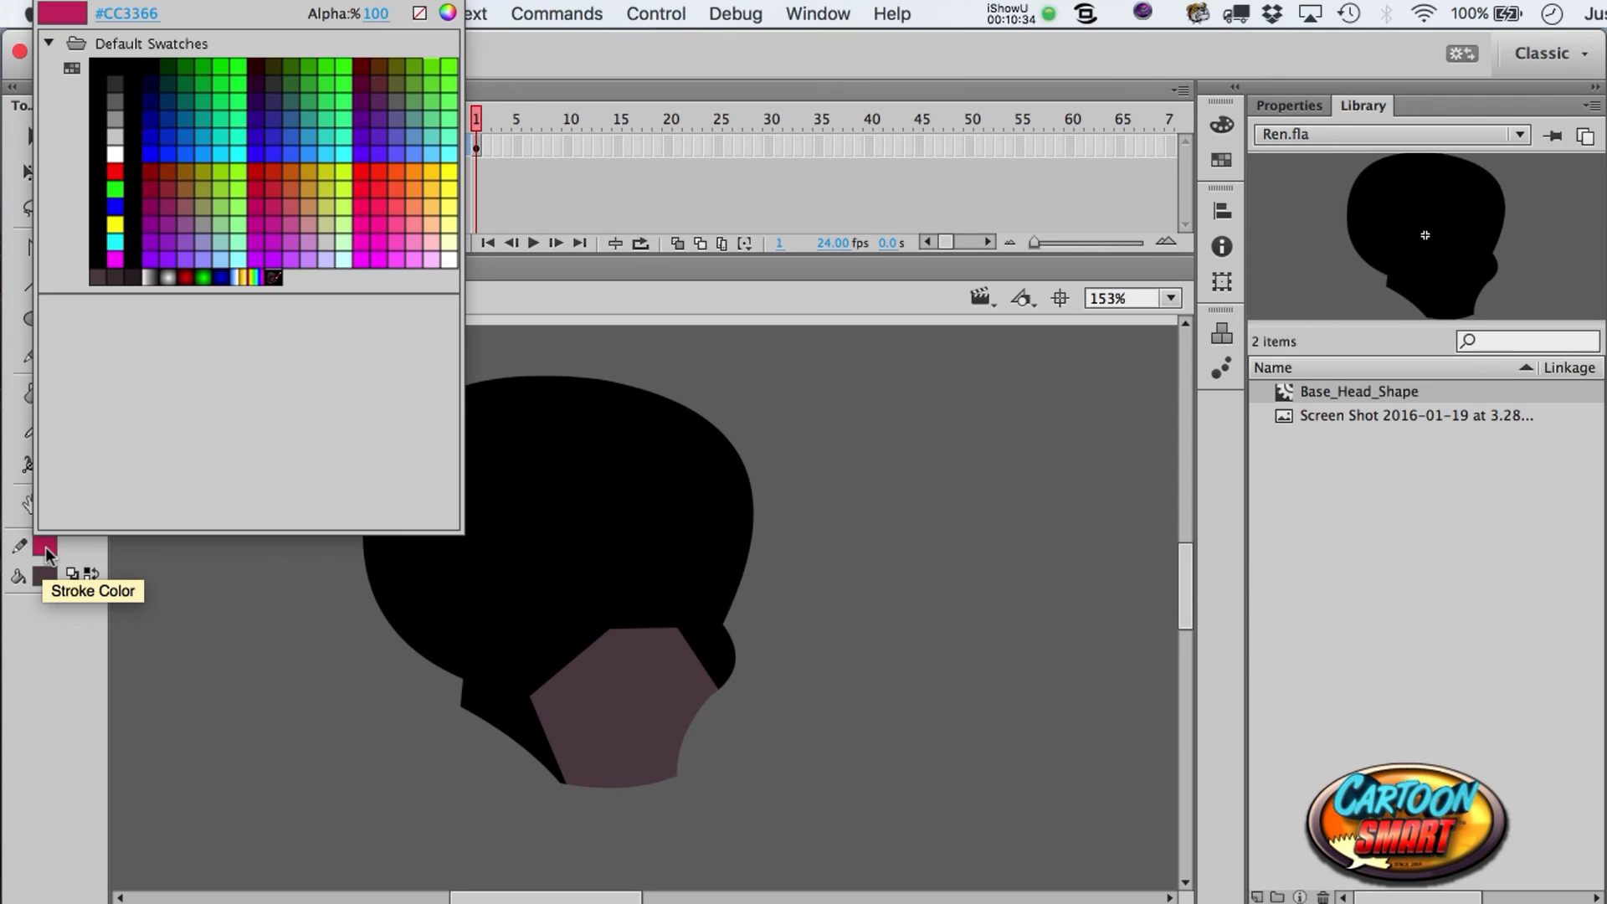
click(118, 66)
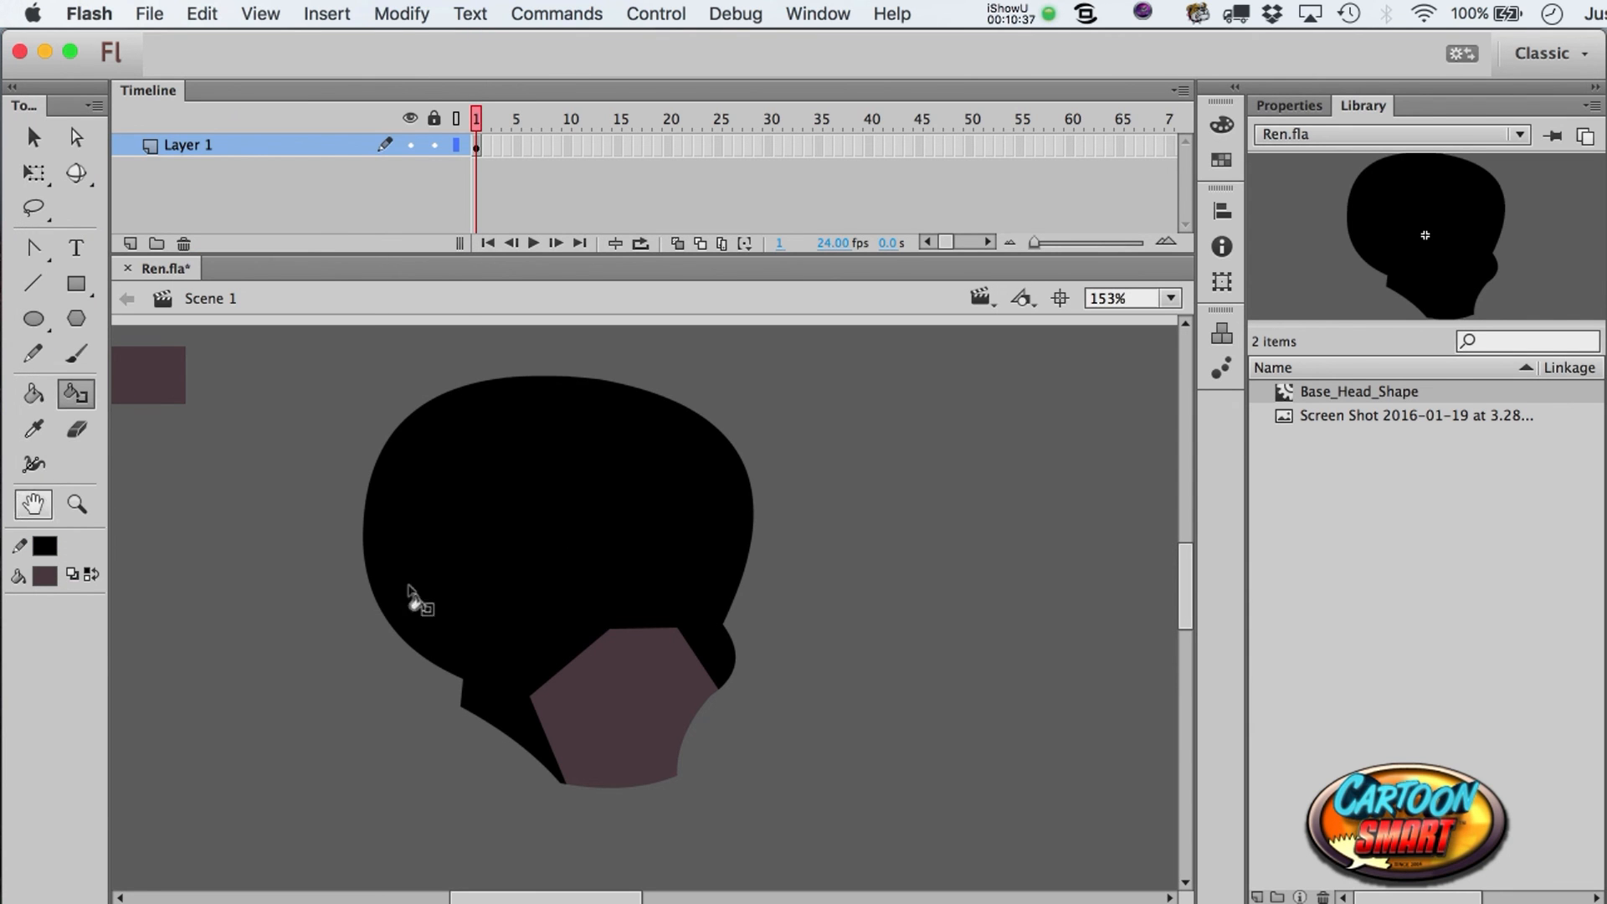
click(628, 690)
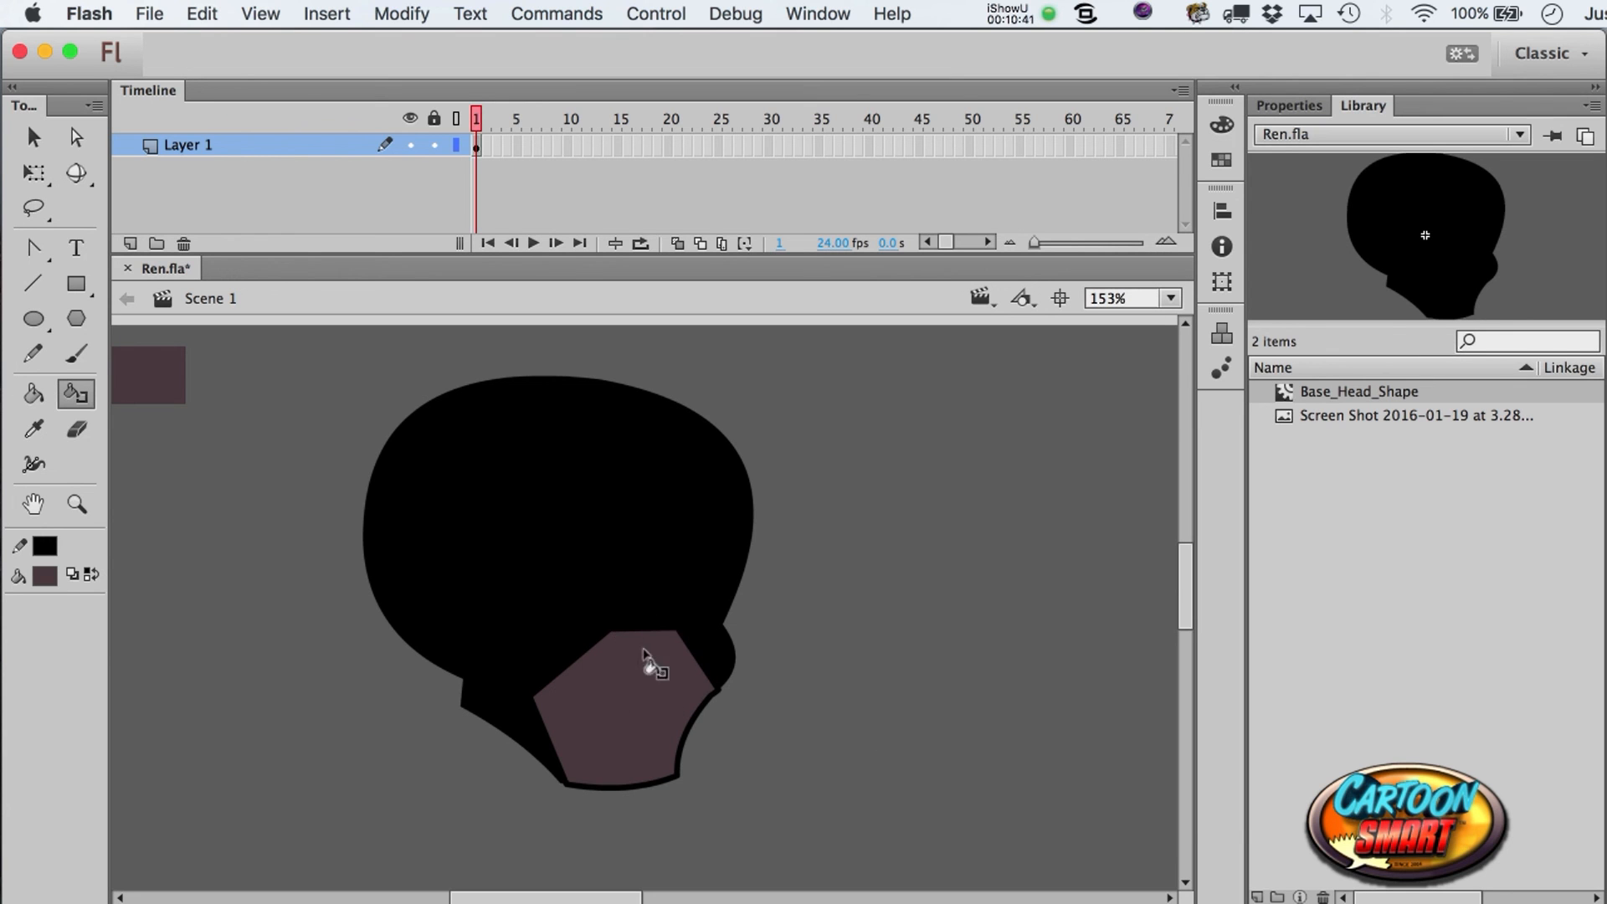
- Set the stroke thickness of the jaw area's black outline to 5
key(a)
double_click(656, 631)
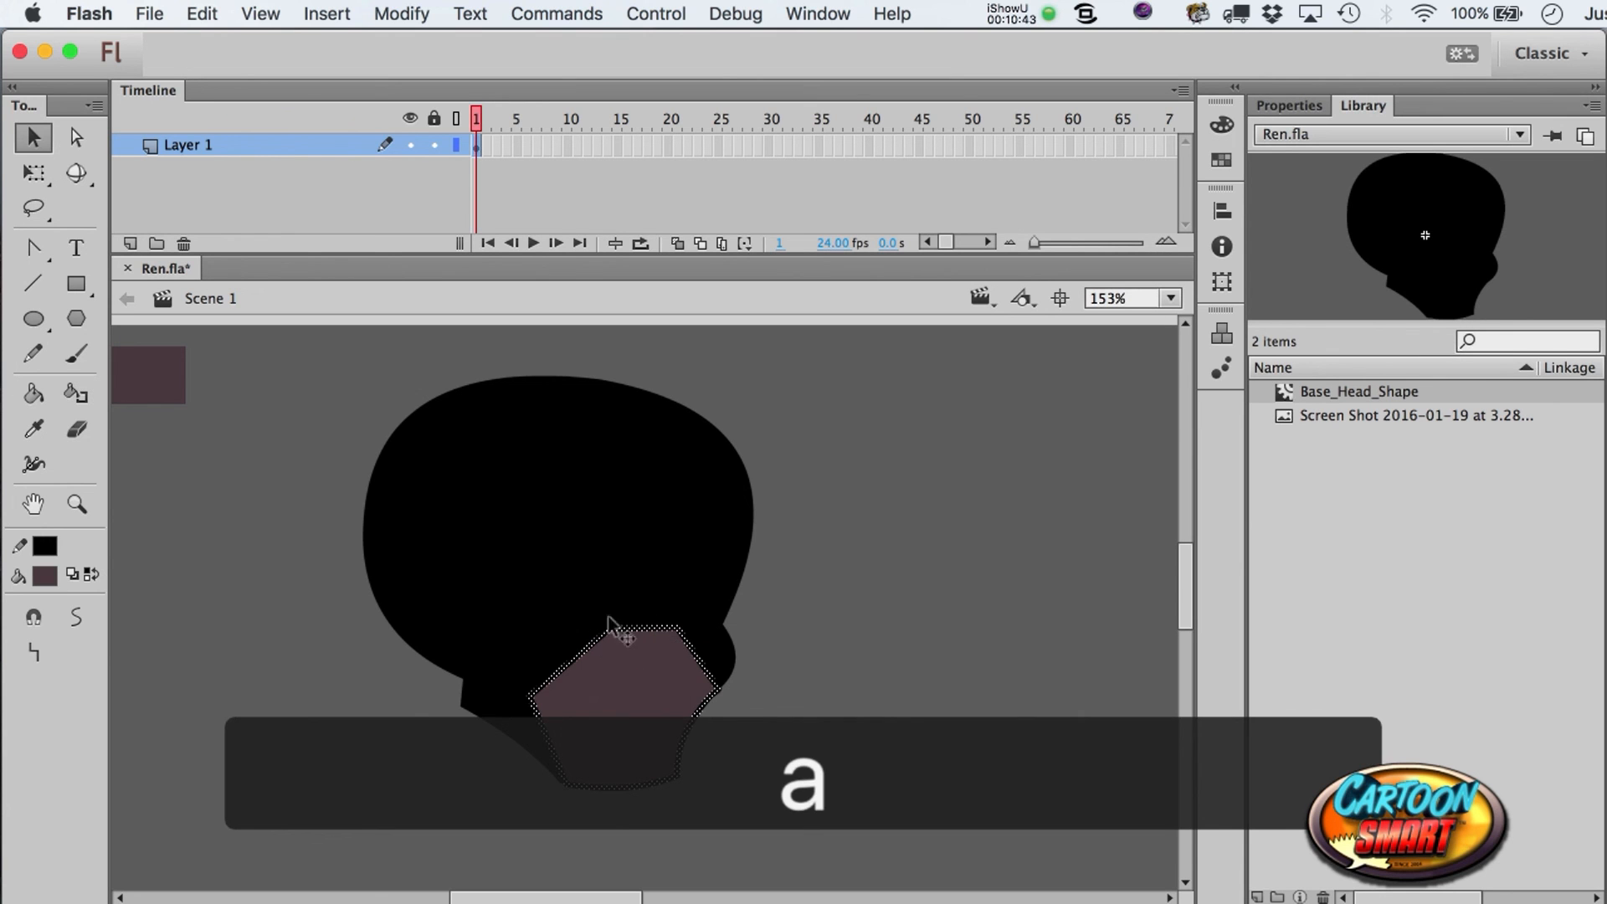
click(1288, 105)
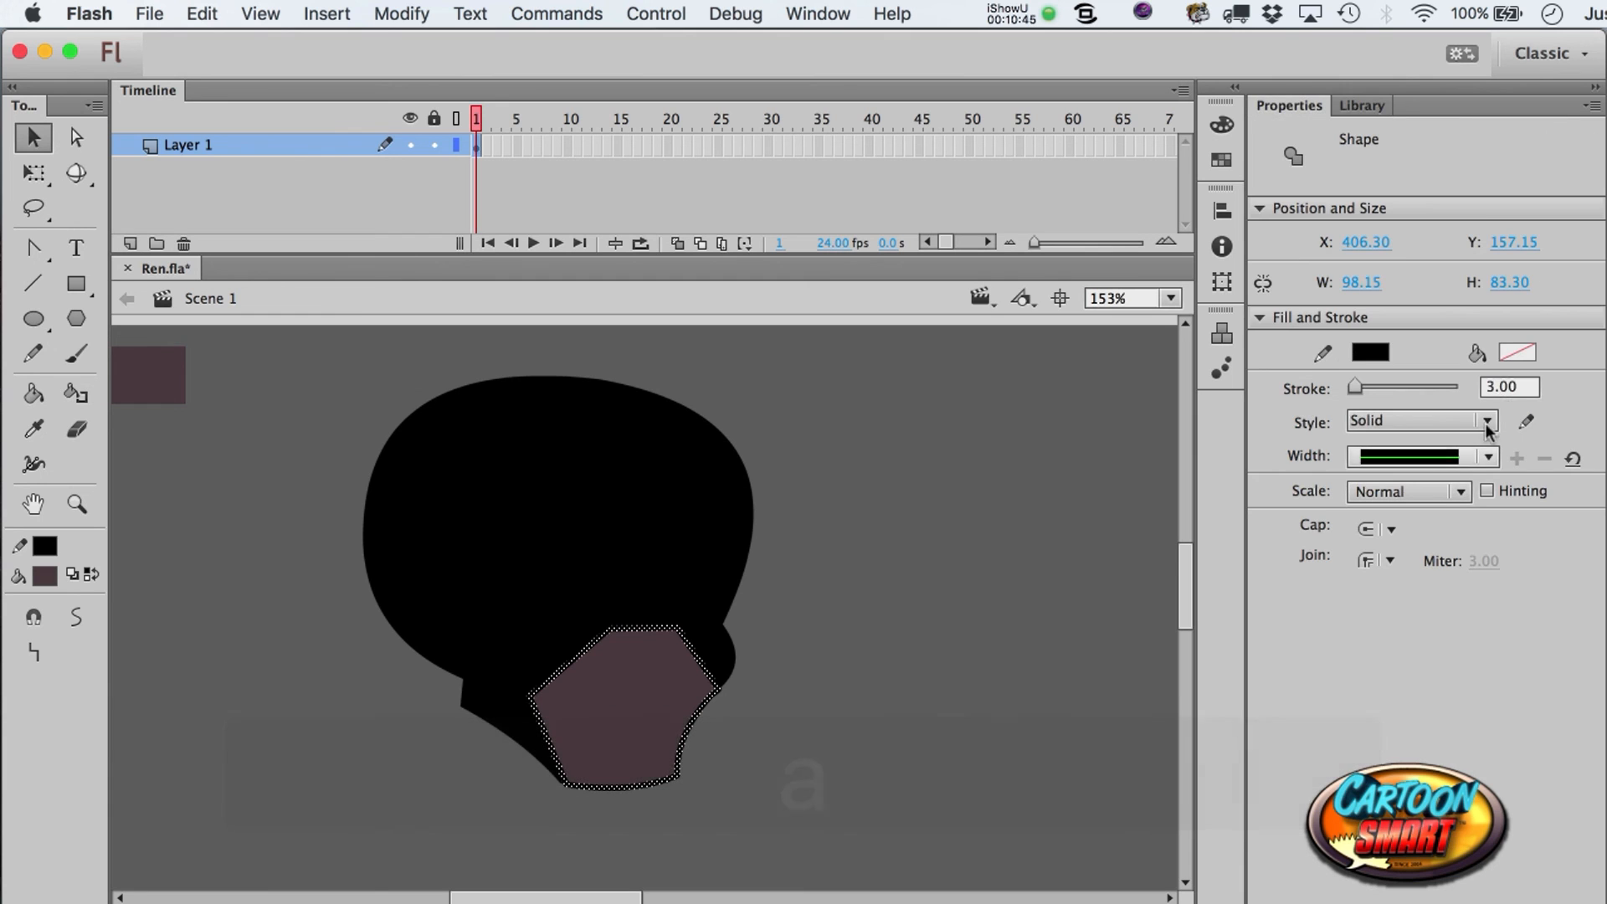
click(1500, 387)
text(5)
key(Return)
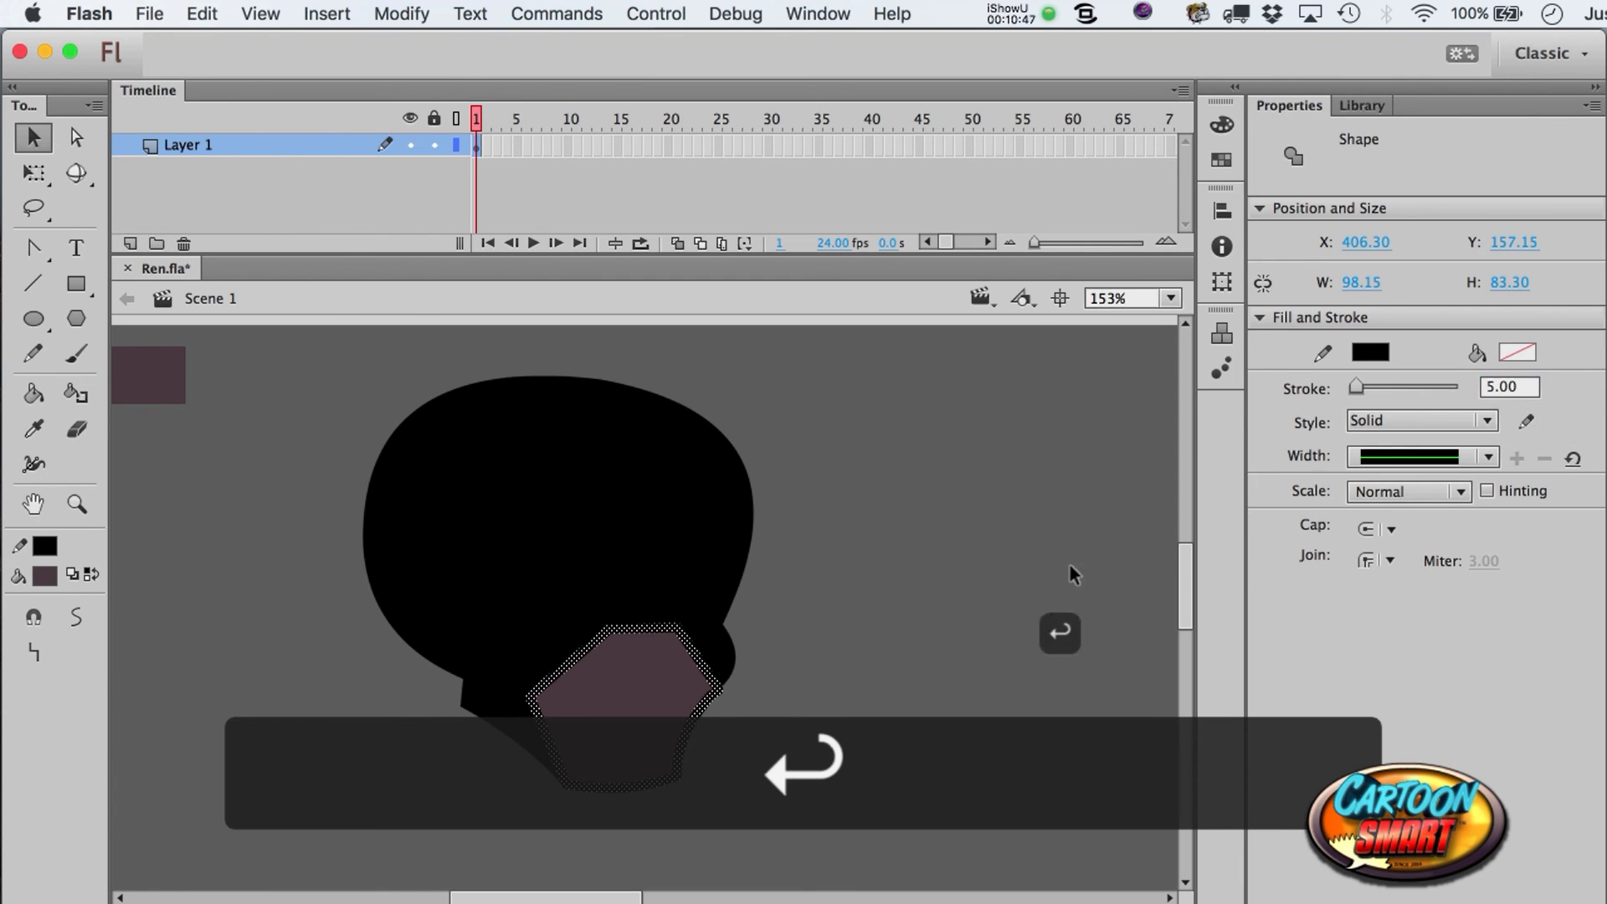
click(823, 659)
- Draw connected black line segments inside the maroon mask, running parallel to its upper edges from side to side
click(77, 503)
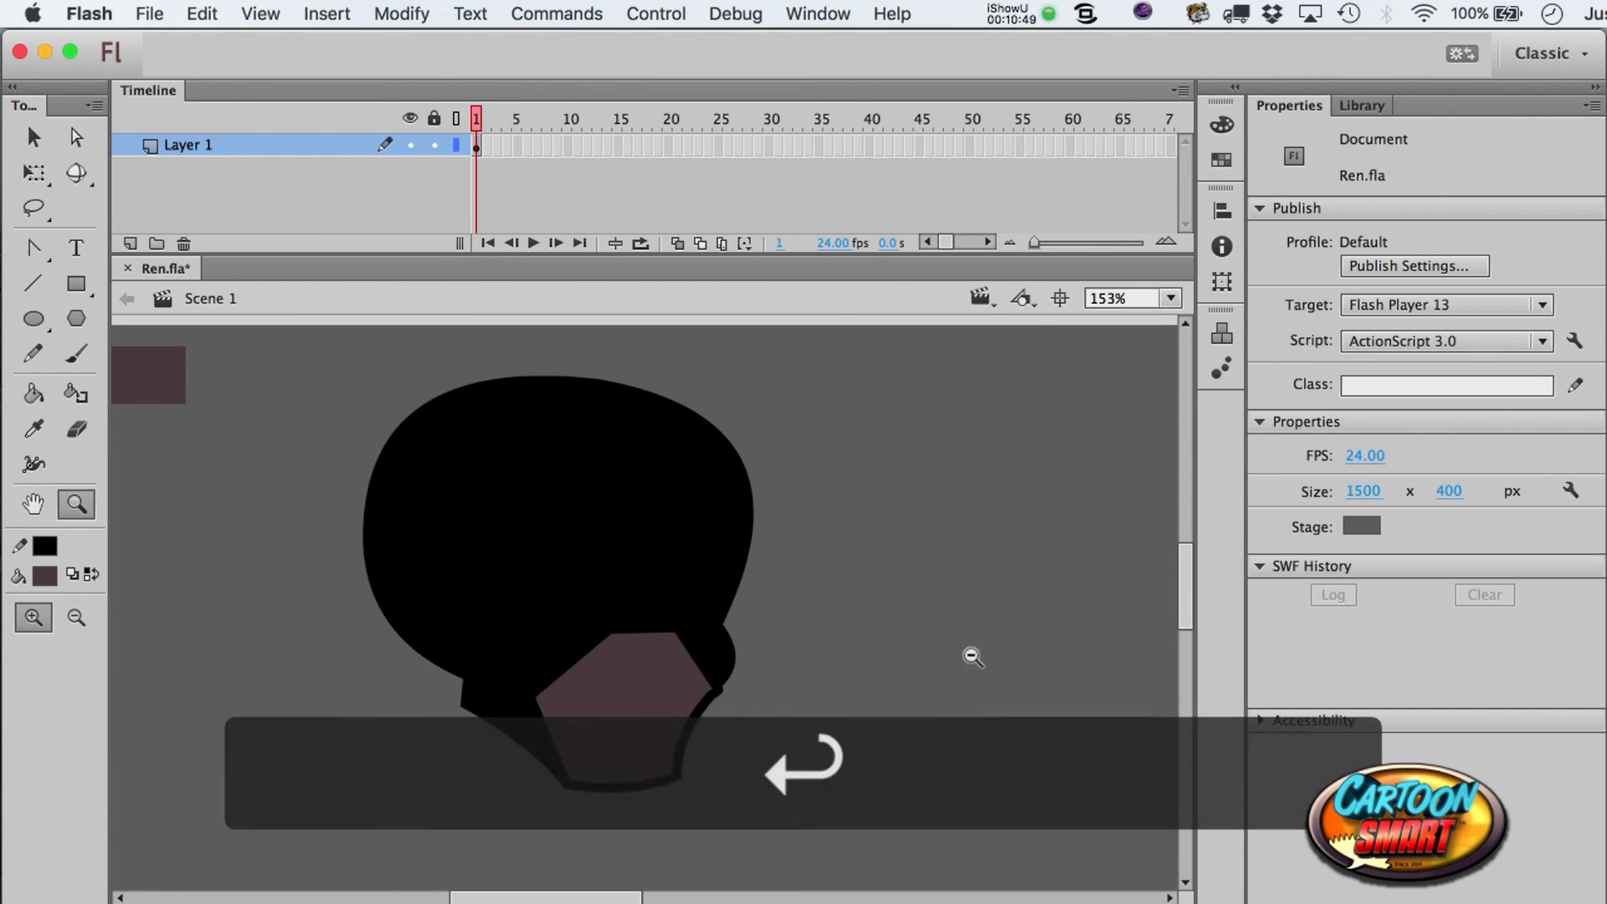
alt+click(732, 689)
key(a)
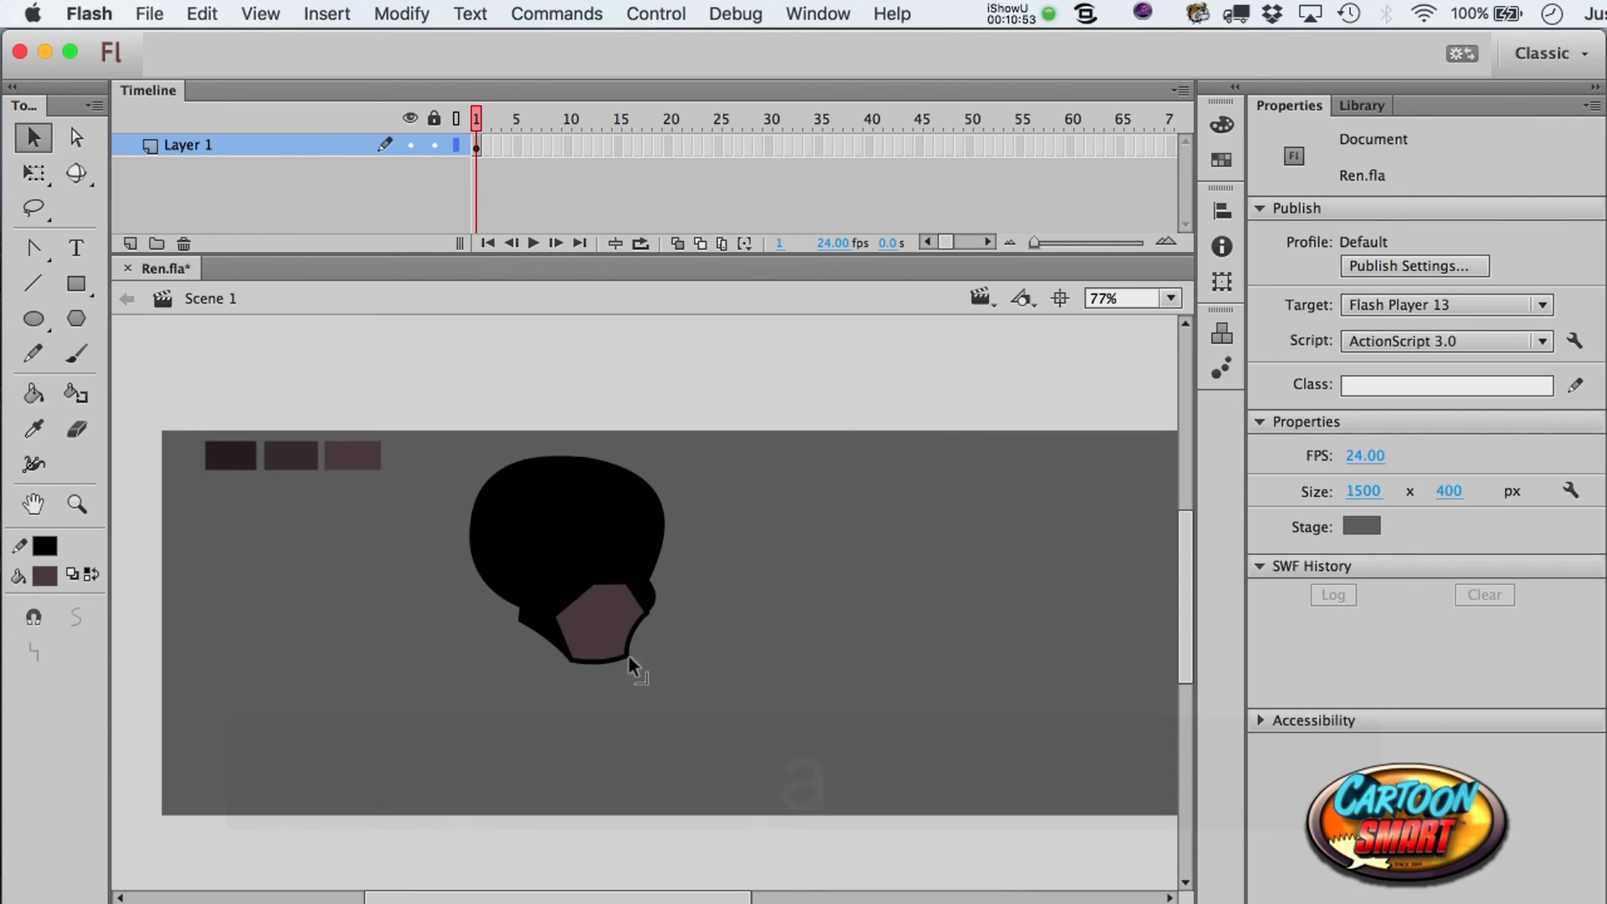
click(77, 503)
drag(441, 441, 732, 703)
key(a)
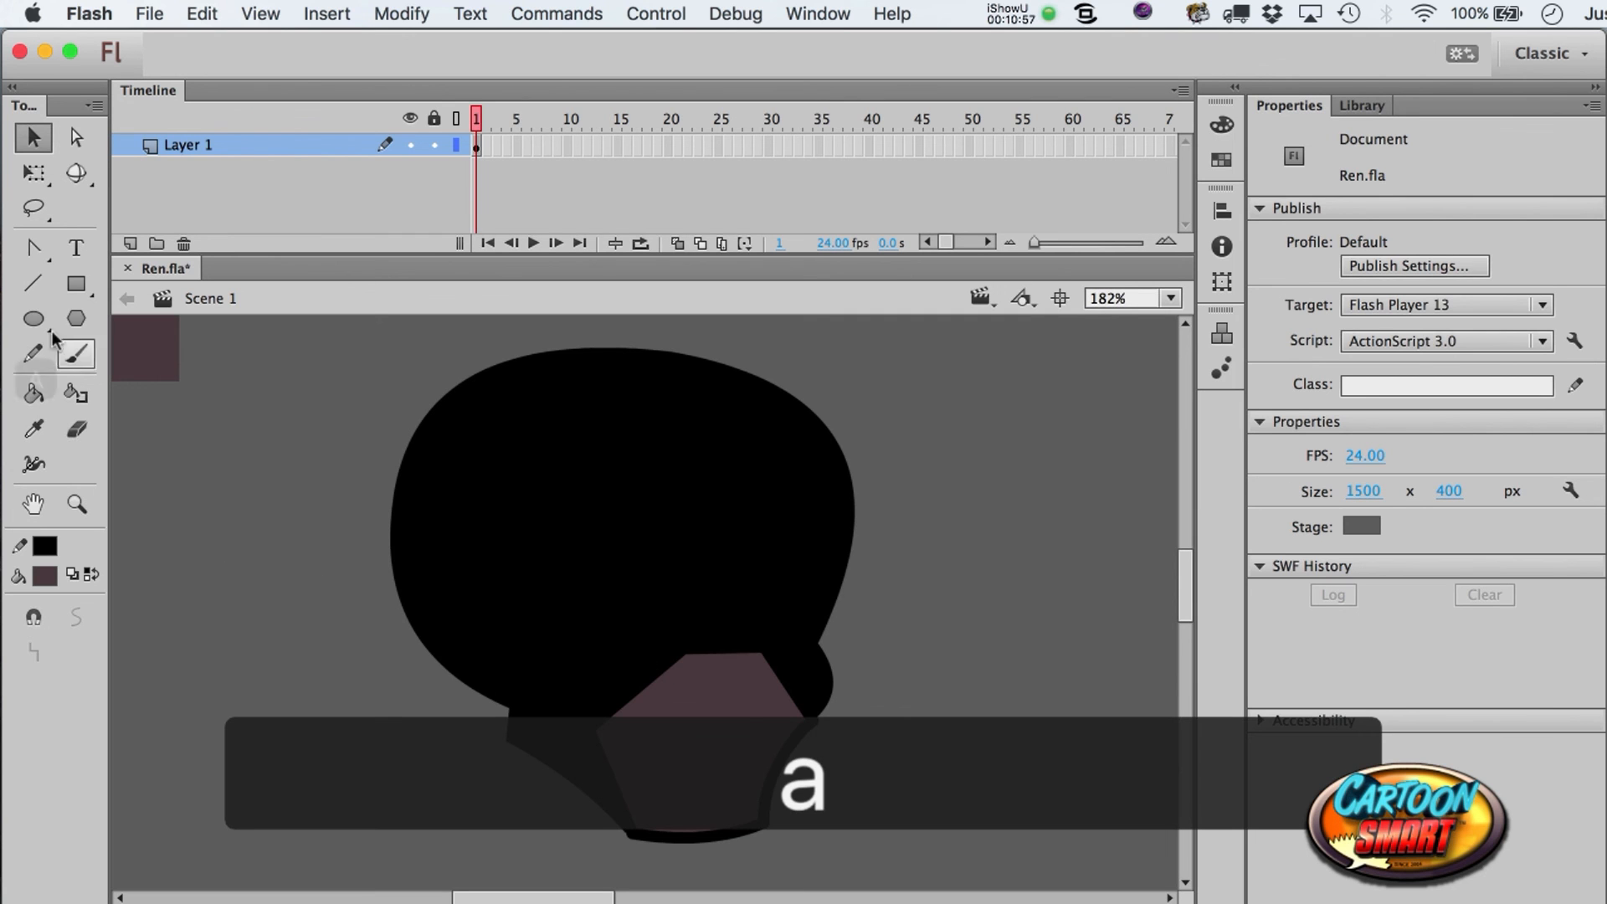
click(32, 284)
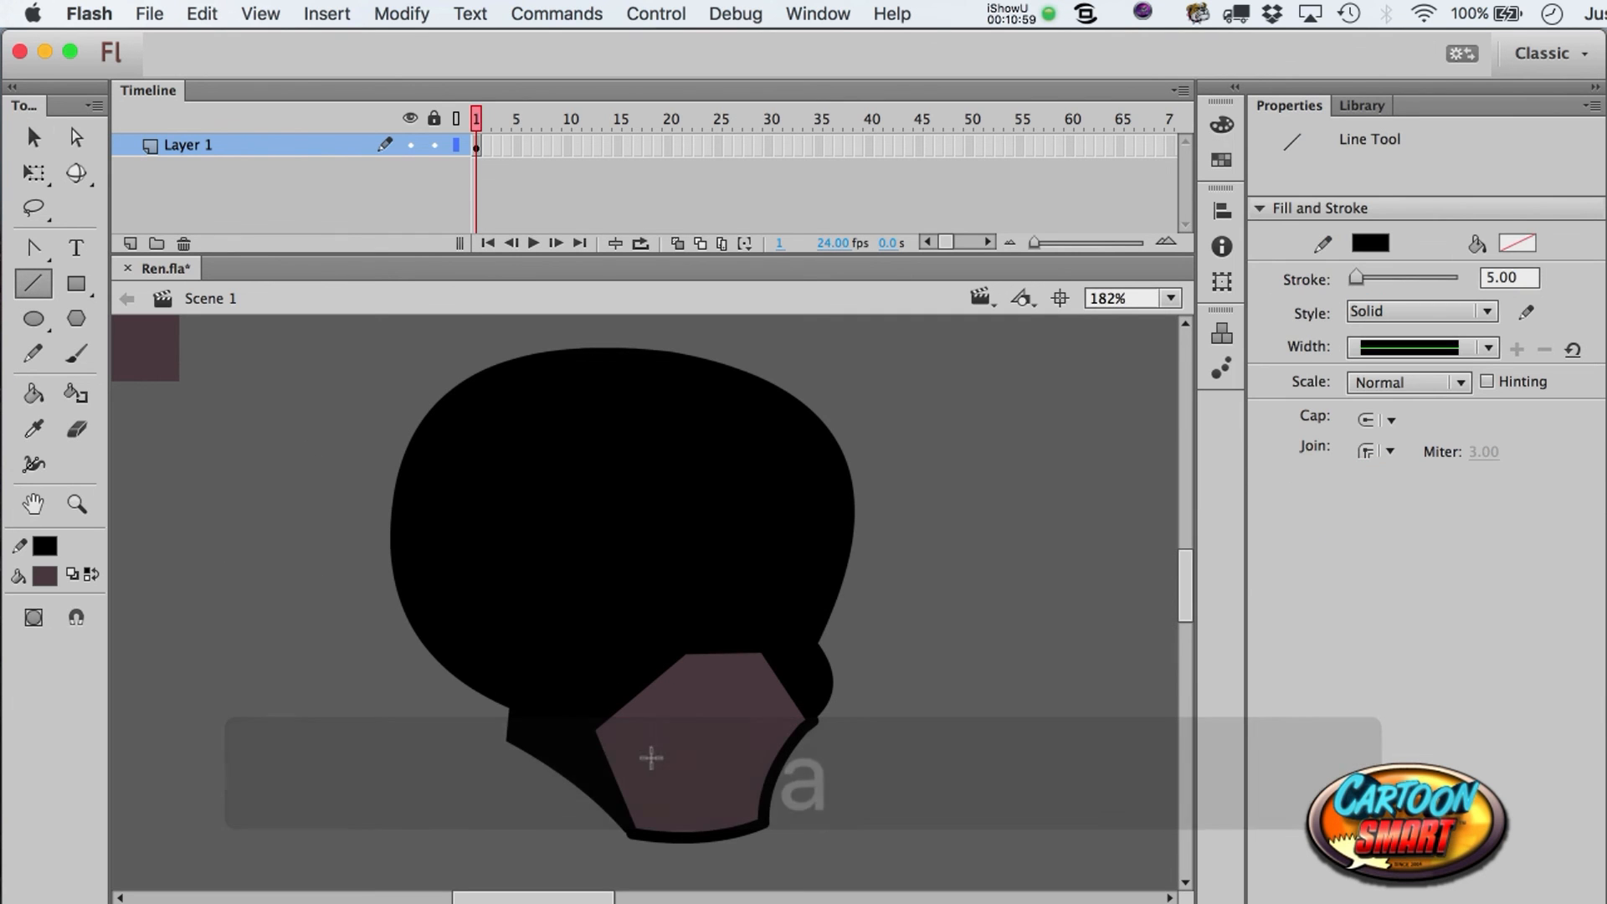
drag(608, 749, 699, 670)
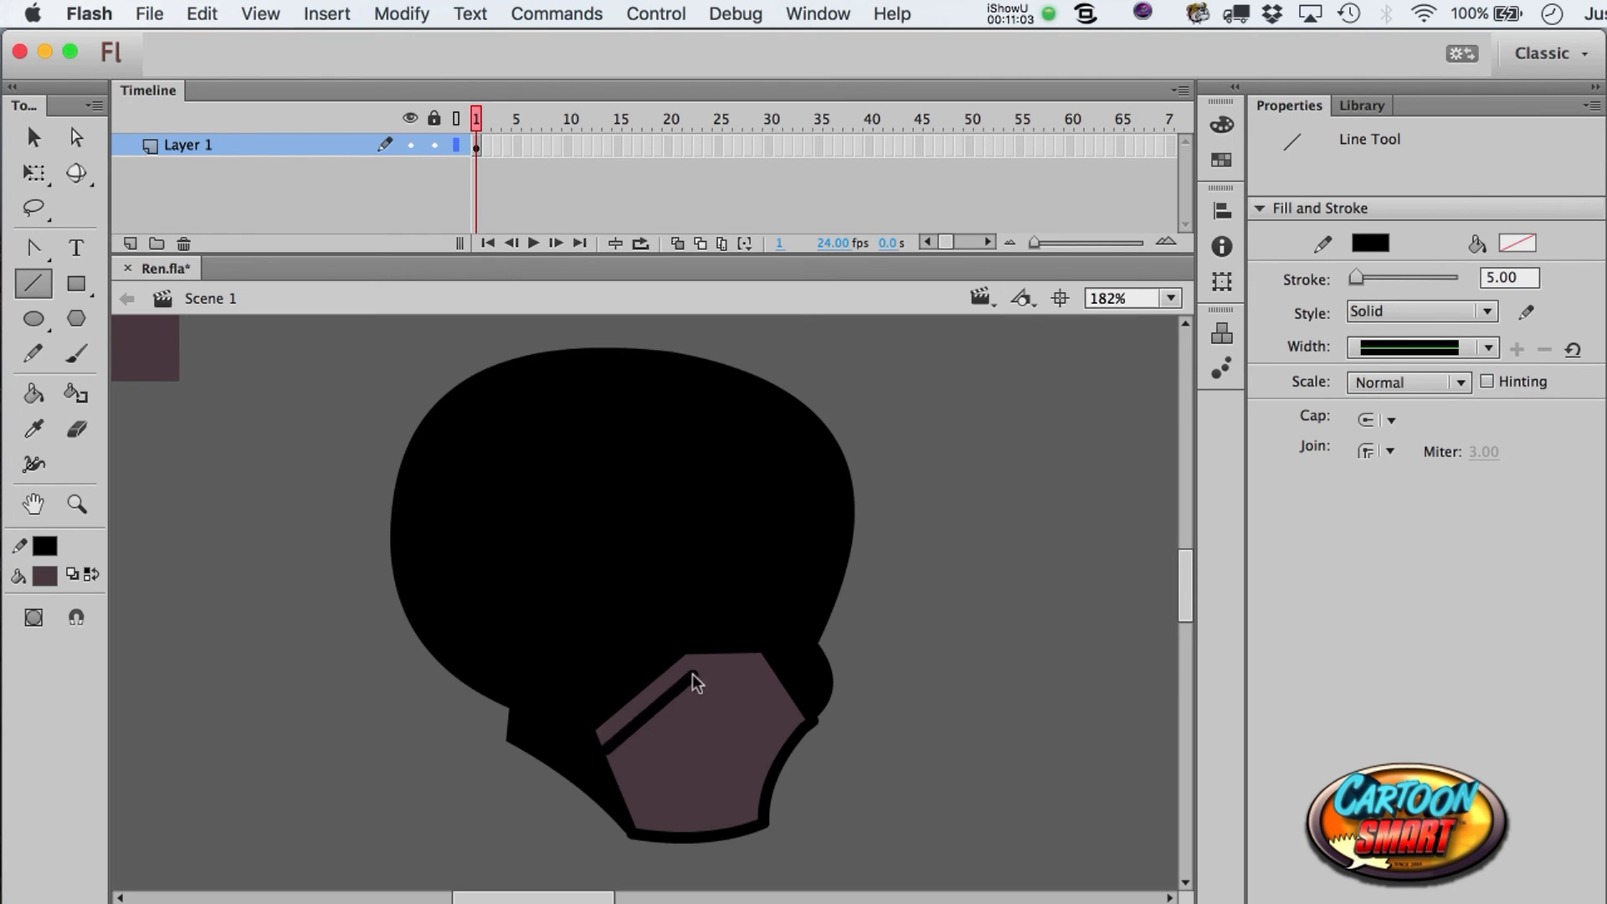
mouse_move(692, 675)
mouse_down()
mouse_move(755, 672)
mouse_move(786, 728)
mouse_move(802, 725)
mouse_up()
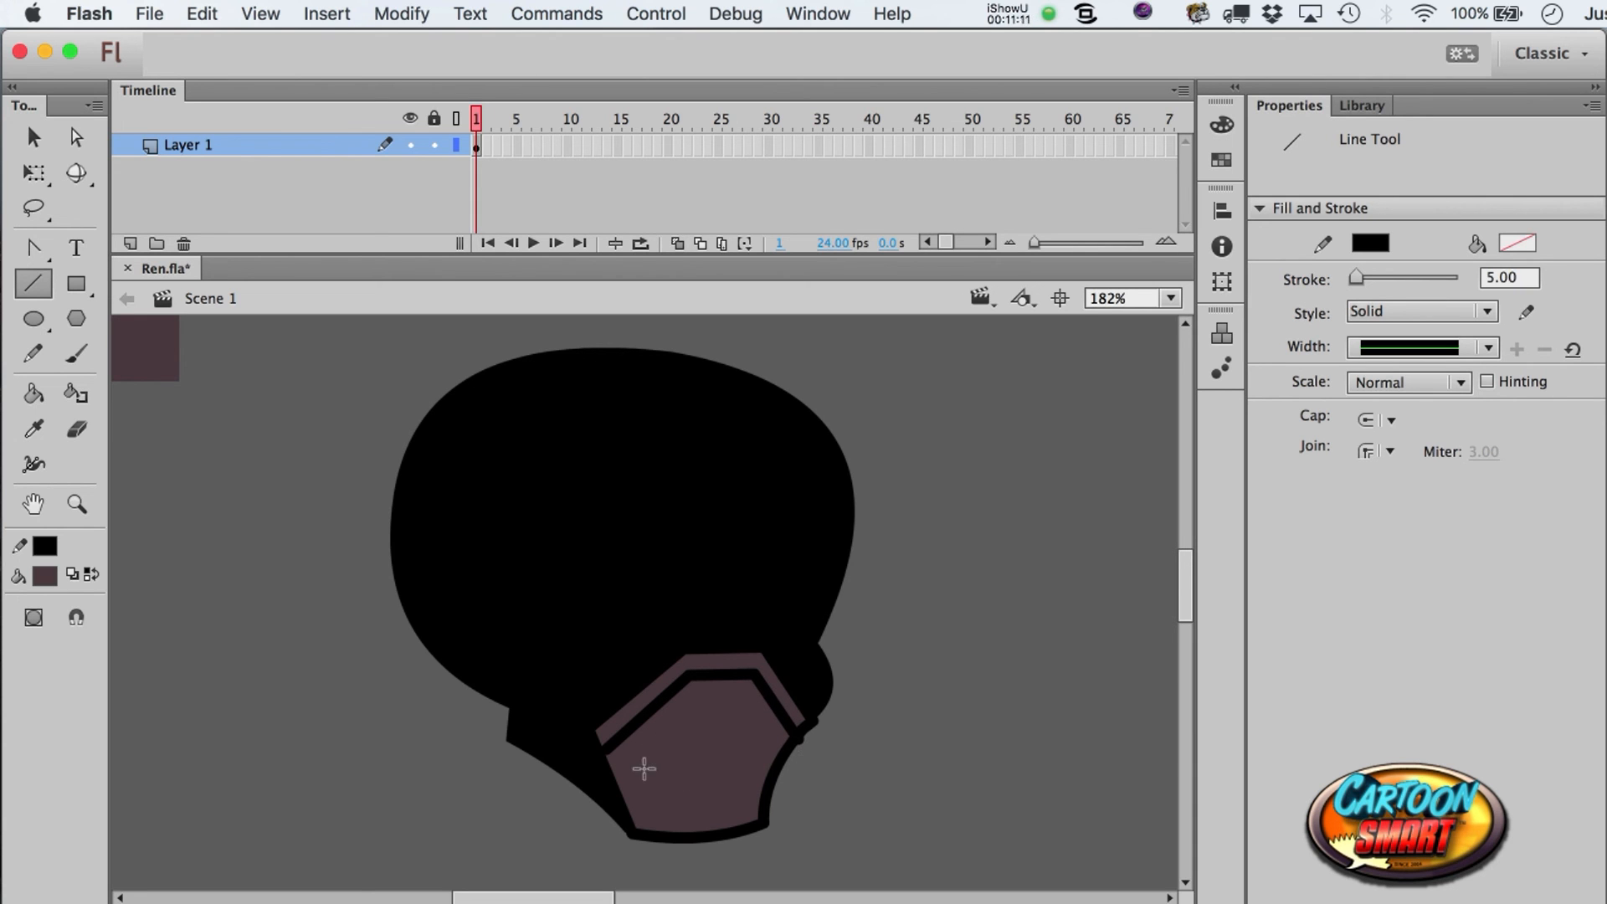
- Draw short black dashes along both sides of the mask and nudge the small lower right dash into place
drag(626, 761, 642, 803)
drag(746, 701, 759, 718)
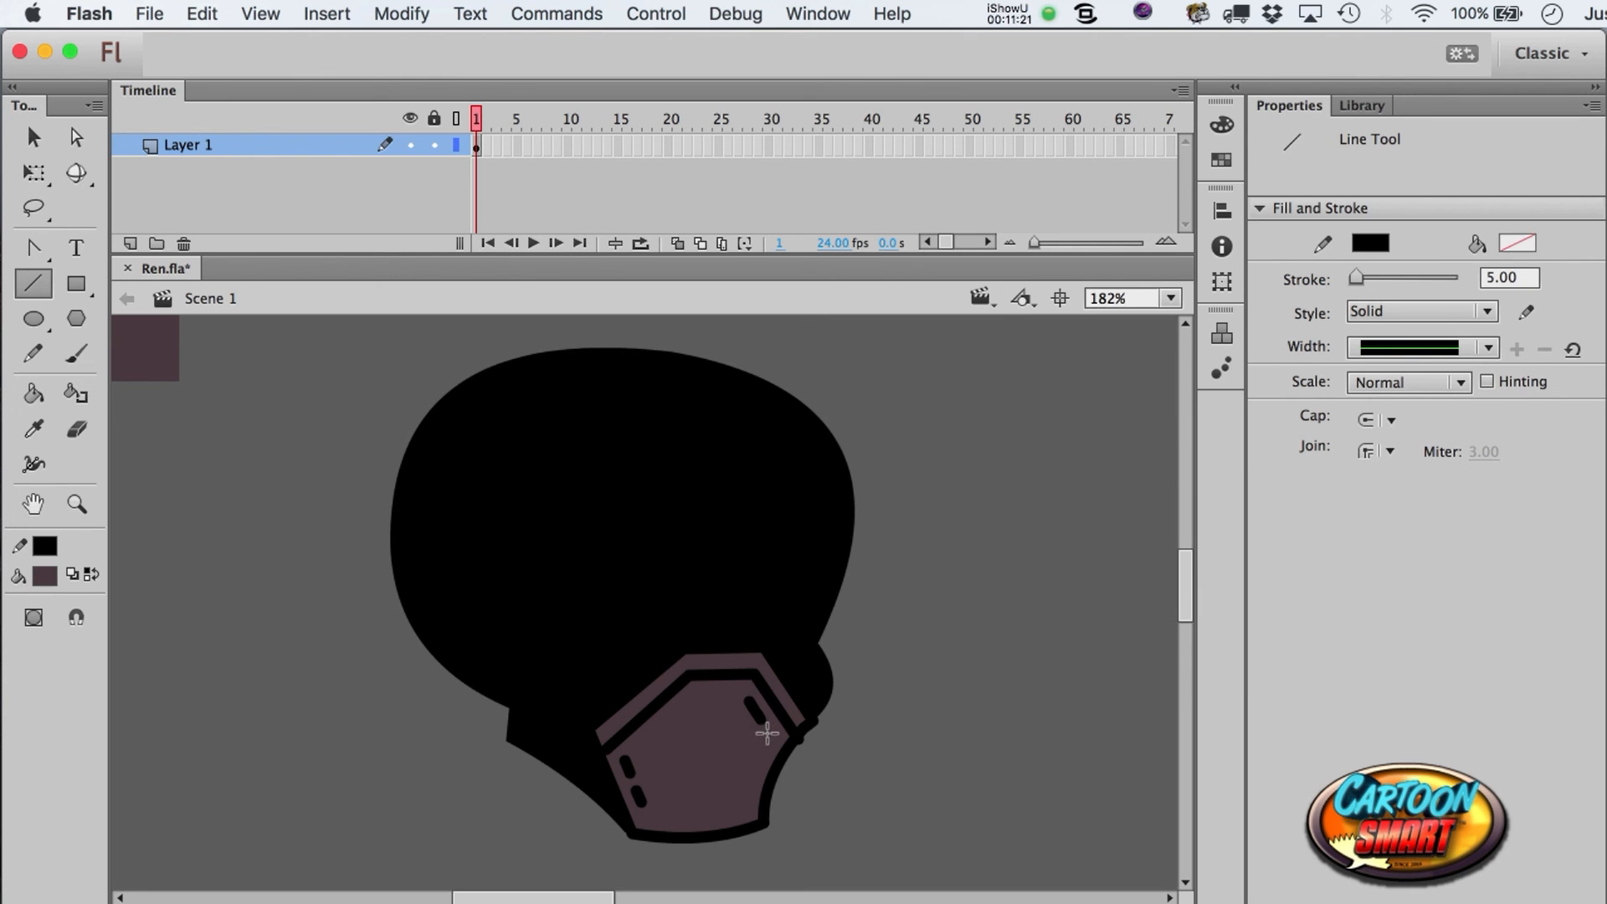
key(a)
click(772, 740)
key(Right)
key(Down)
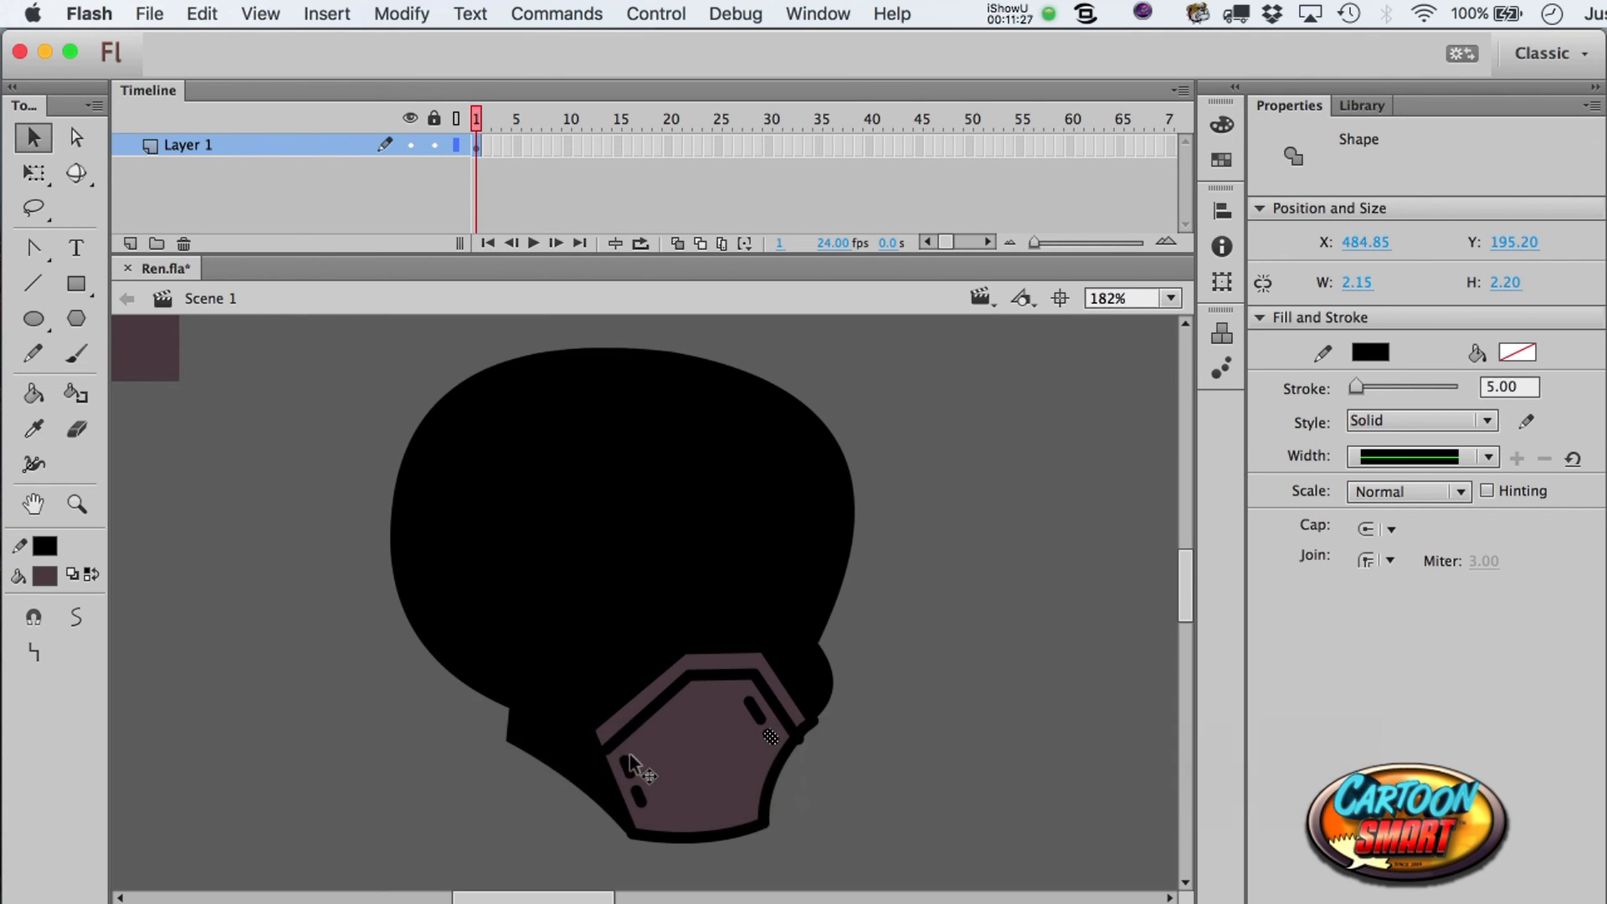
click(806, 744)
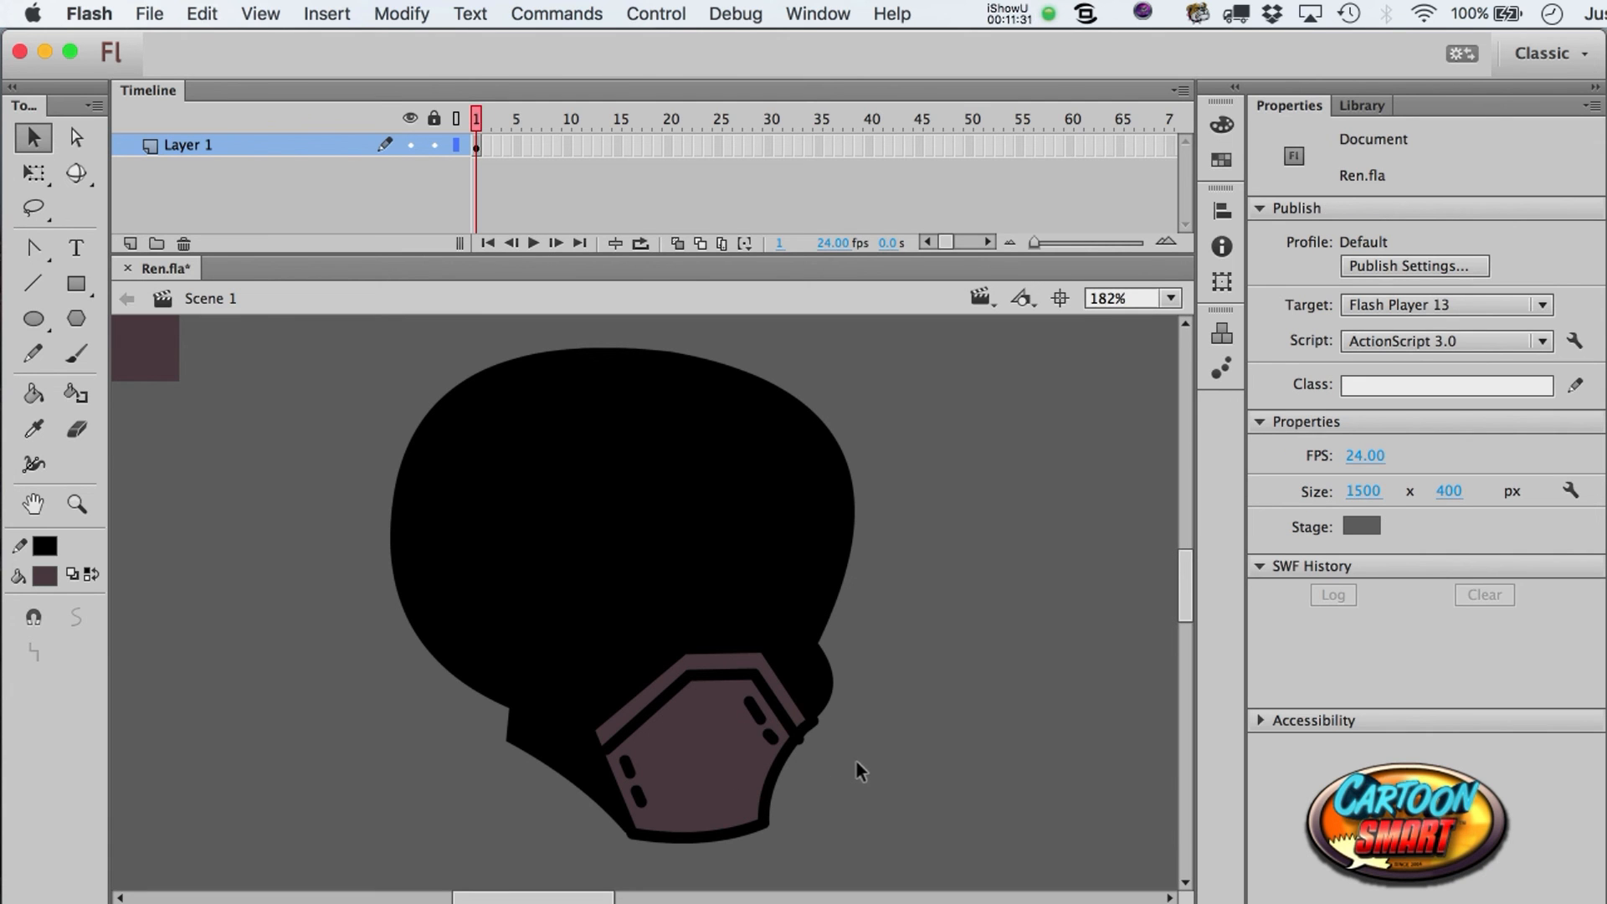
- Try cutting the whole mask with its outlines off the head, and undo the cut
key(a)
click(534, 604)
mouse_move(910, 869)
mouse_down()
mouse_move(349, 316)
mouse_move(351, 294)
mouse_up()
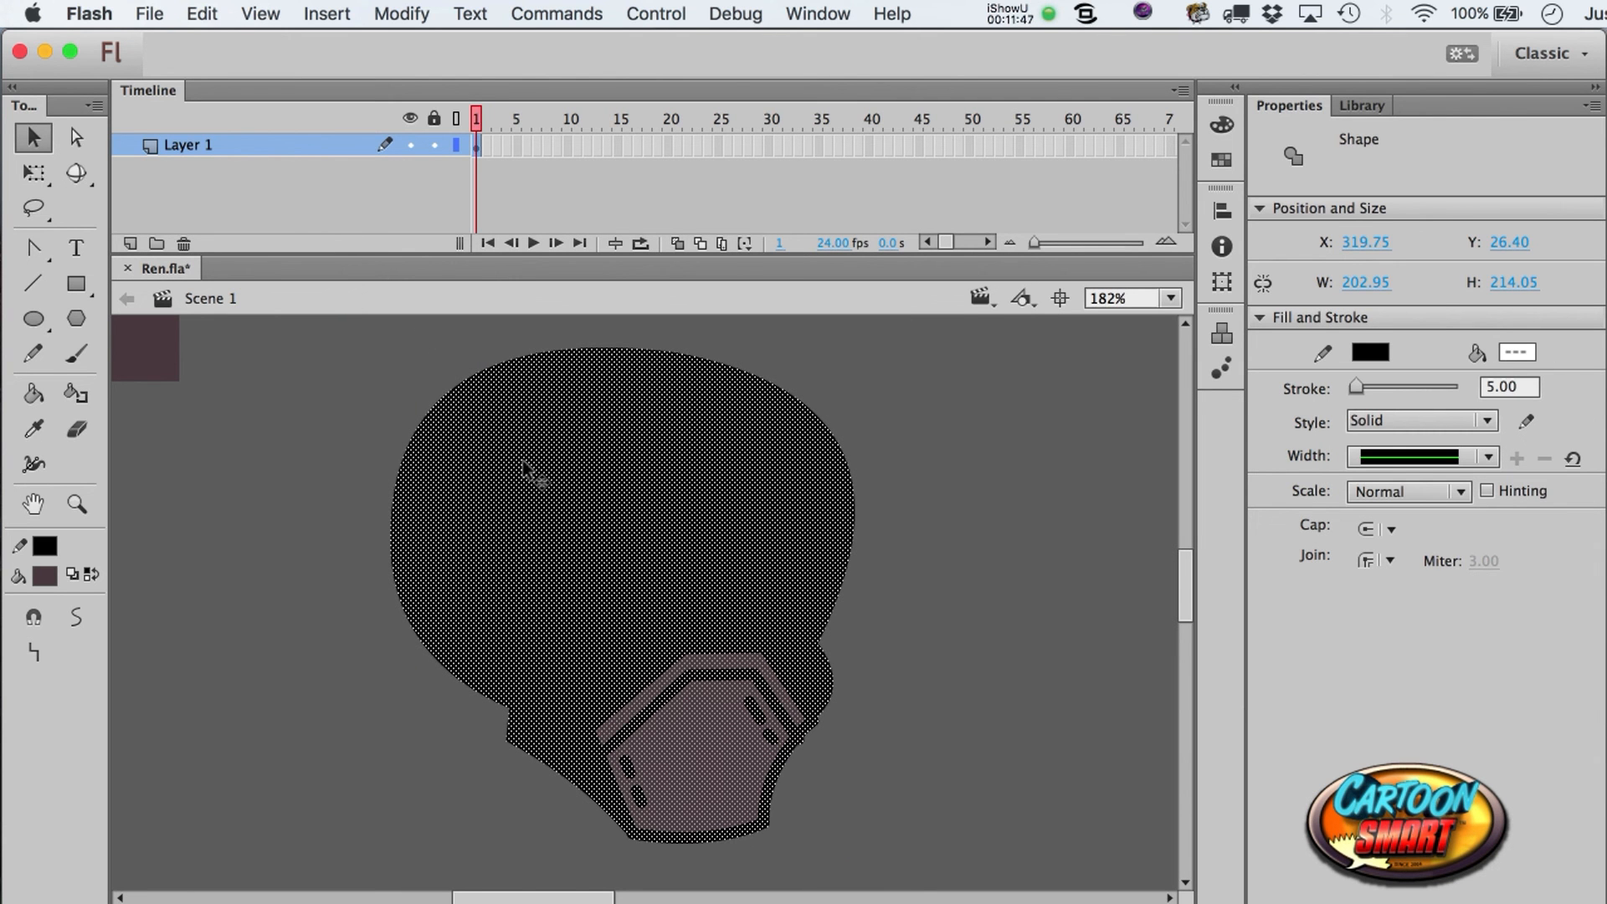
click(385, 606)
double_click(707, 667)
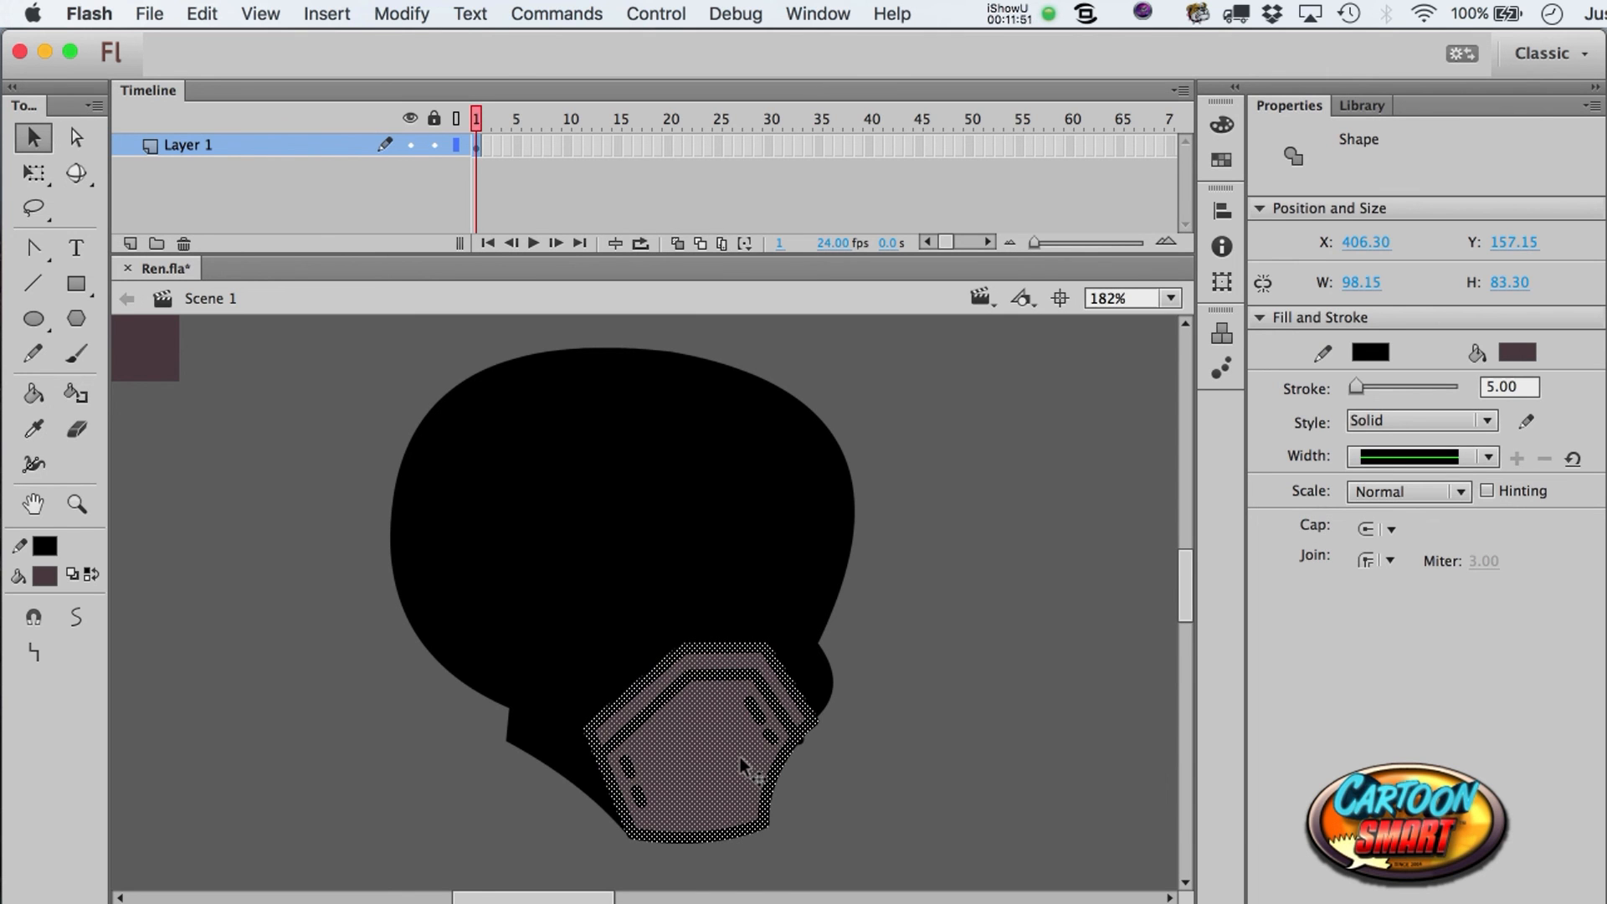
key(super+x)
key(super+z)
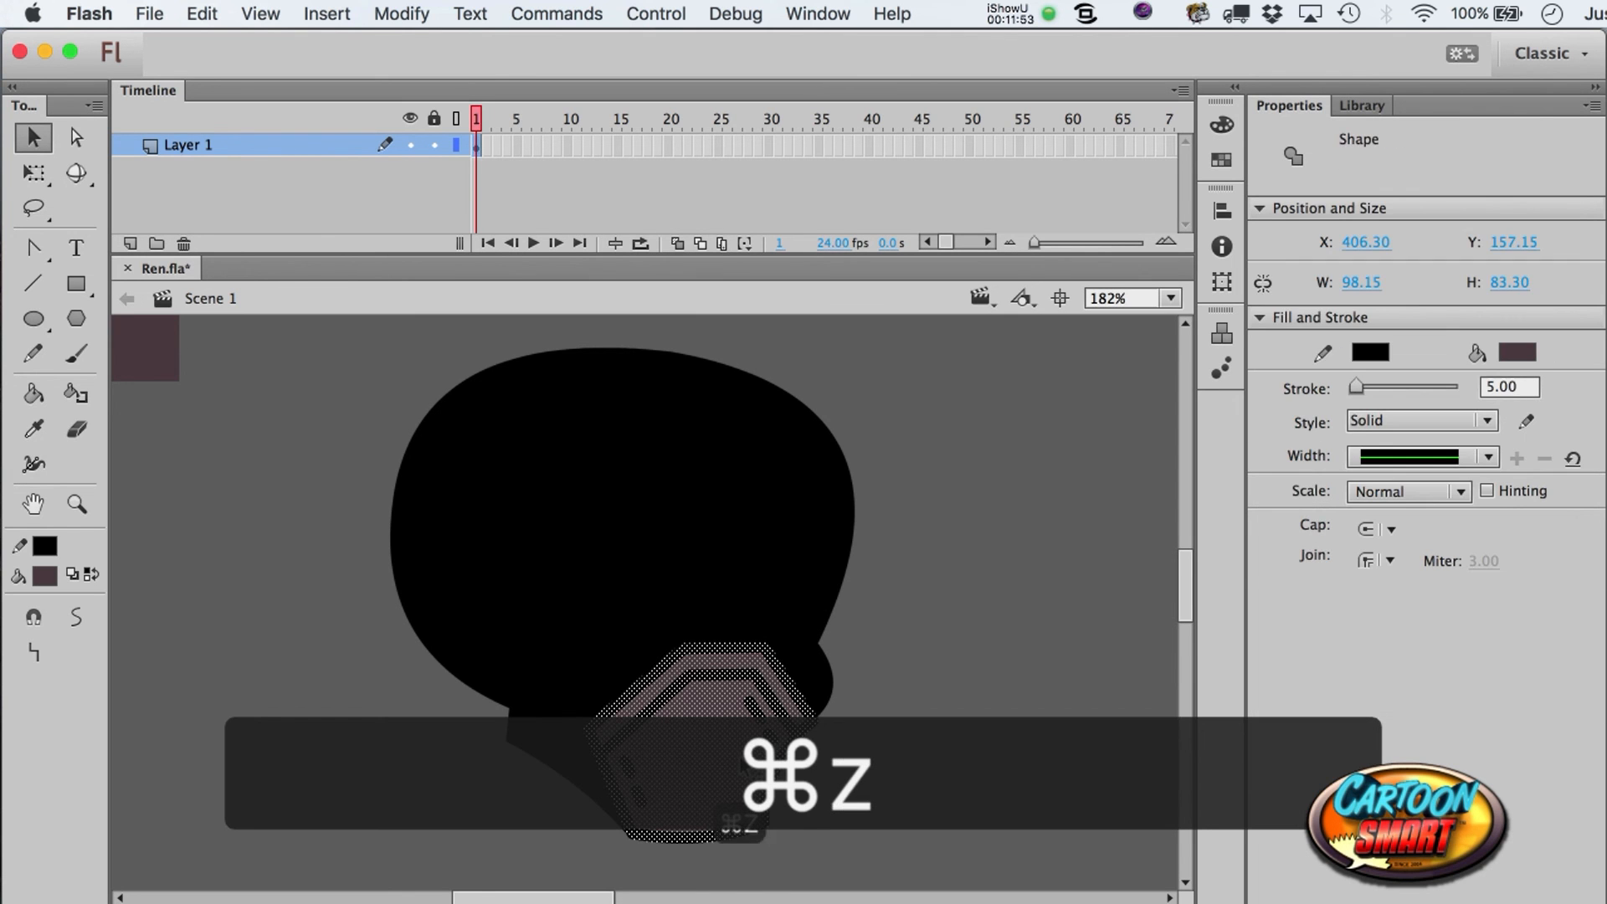
click(834, 775)
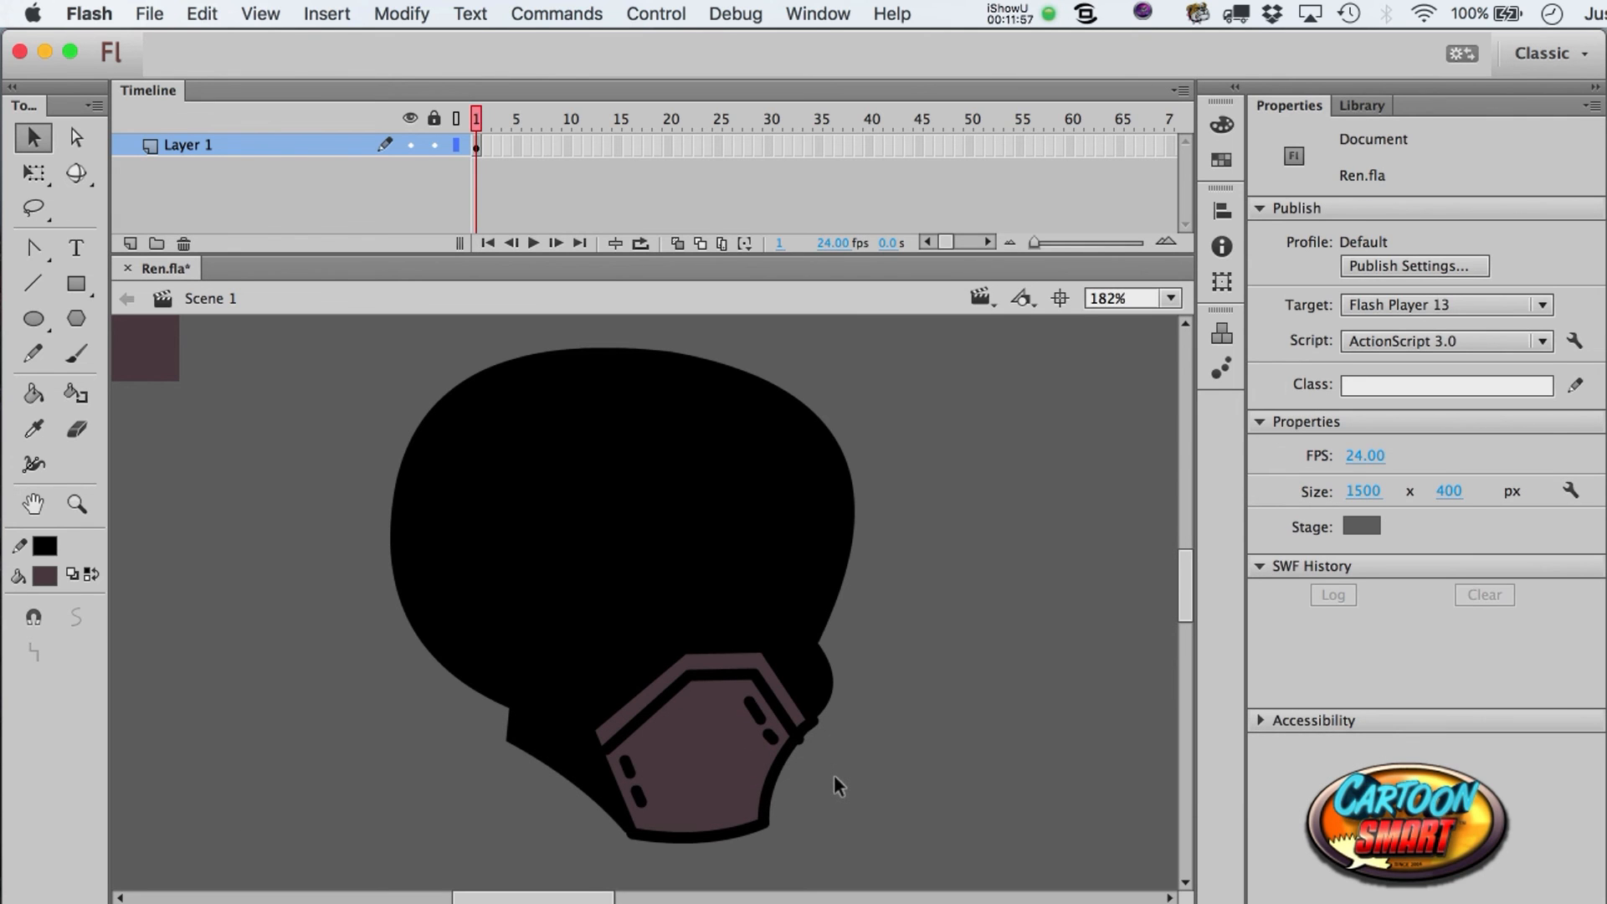
- Draw a wide red rectangle without a stroke across the face just above the mask
click(76, 283)
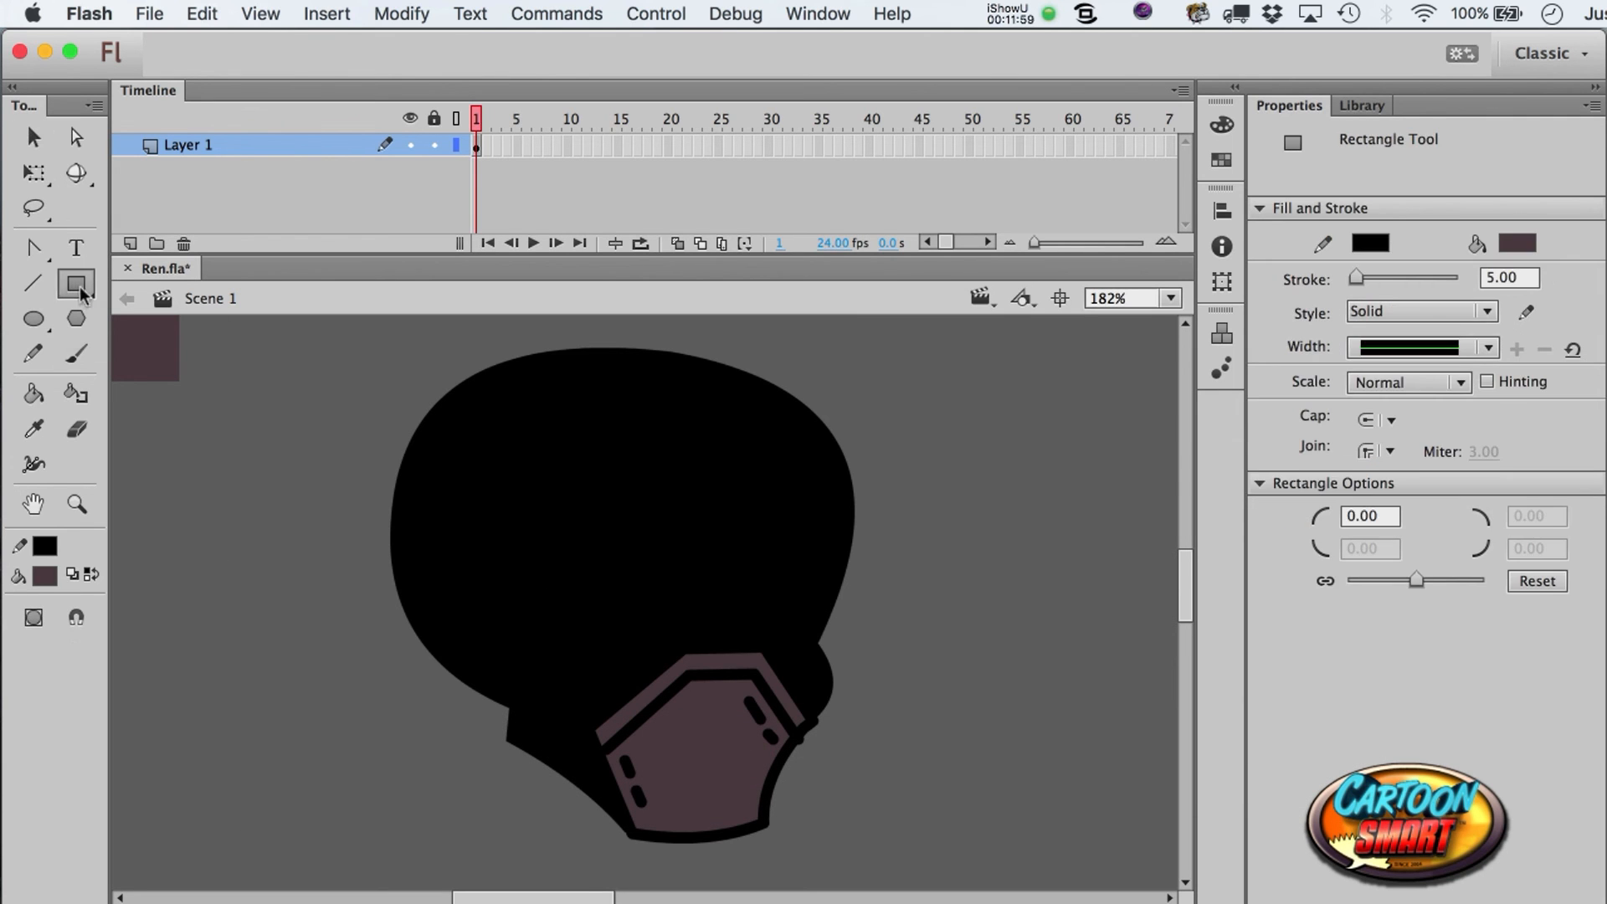
click(44, 577)
click(360, 198)
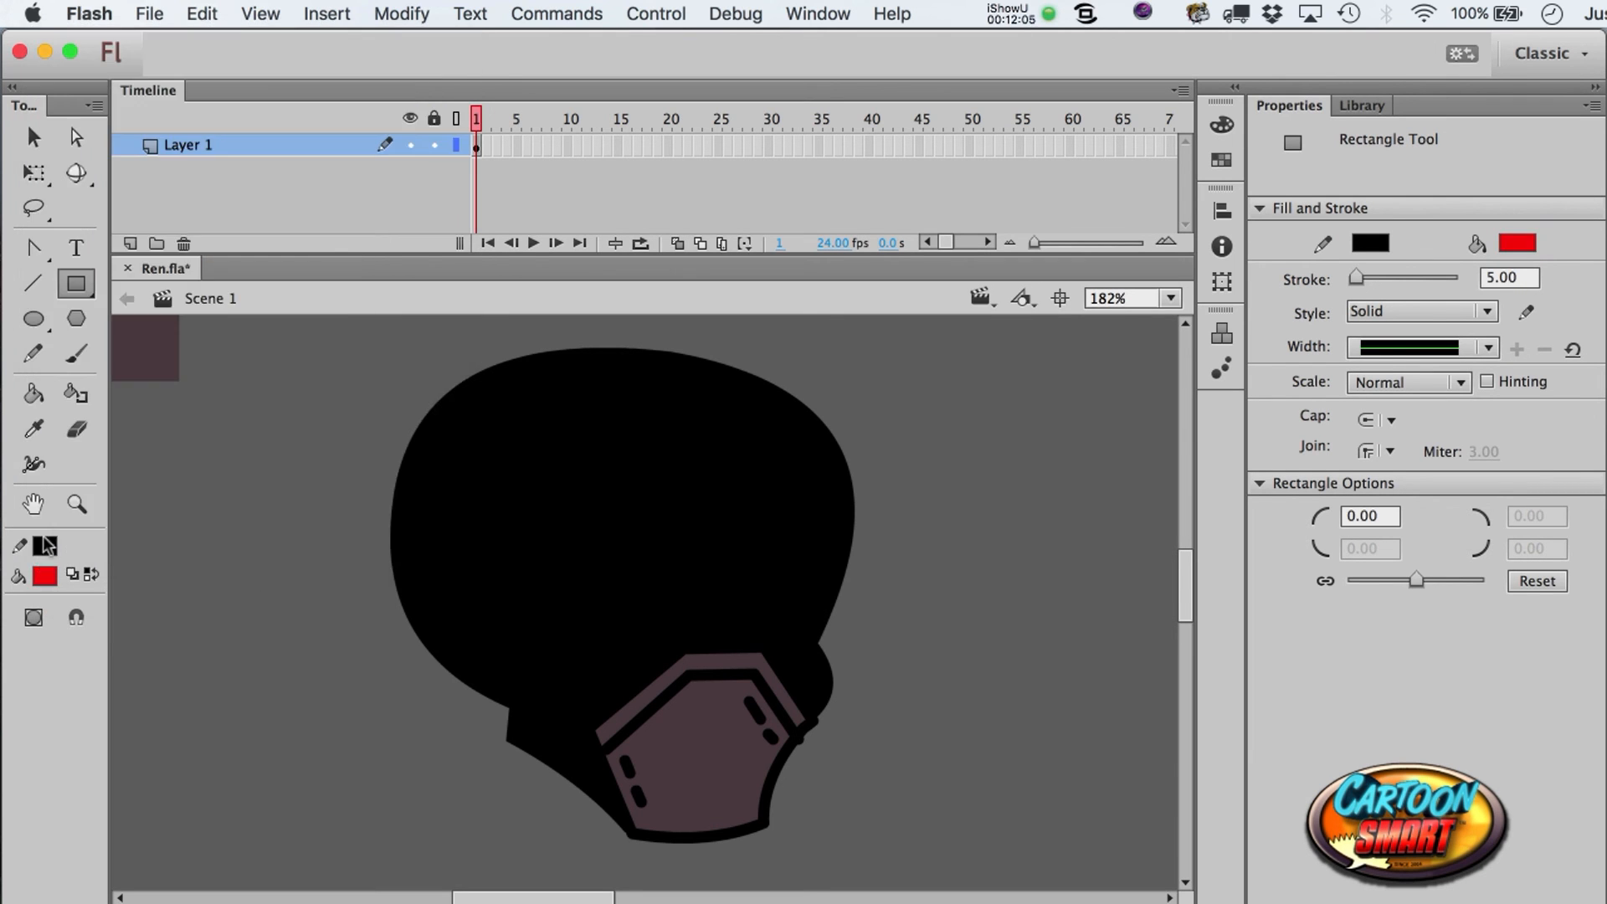
click(44, 546)
click(419, 17)
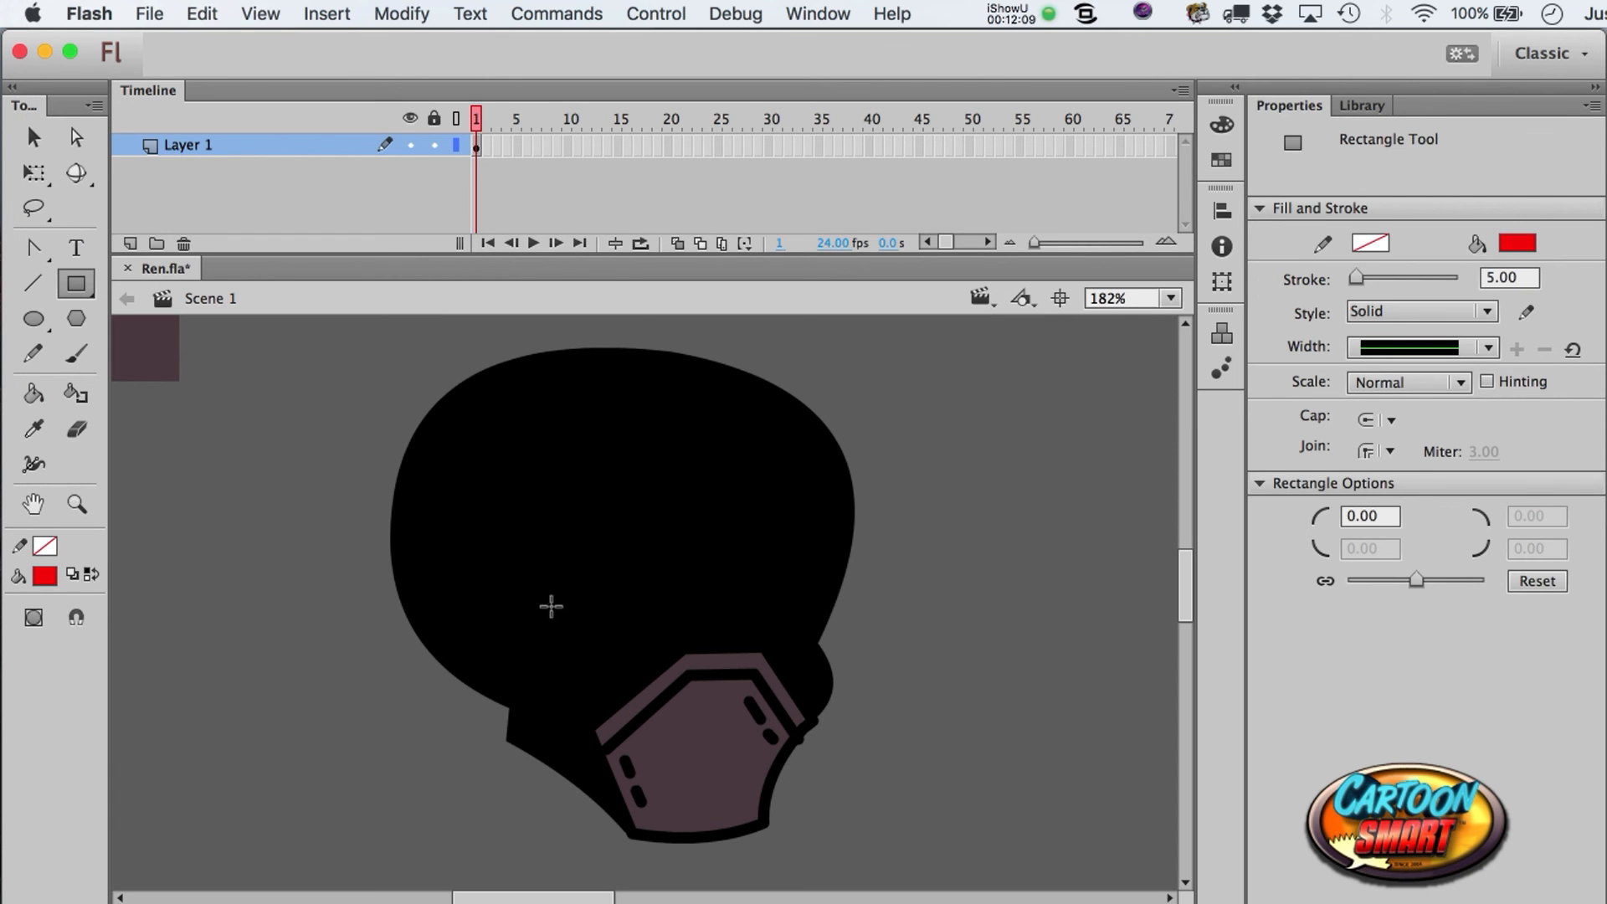
mouse_move(543, 595)
mouse_down()
mouse_move(792, 631)
mouse_move(804, 653)
mouse_move(807, 638)
mouse_up()
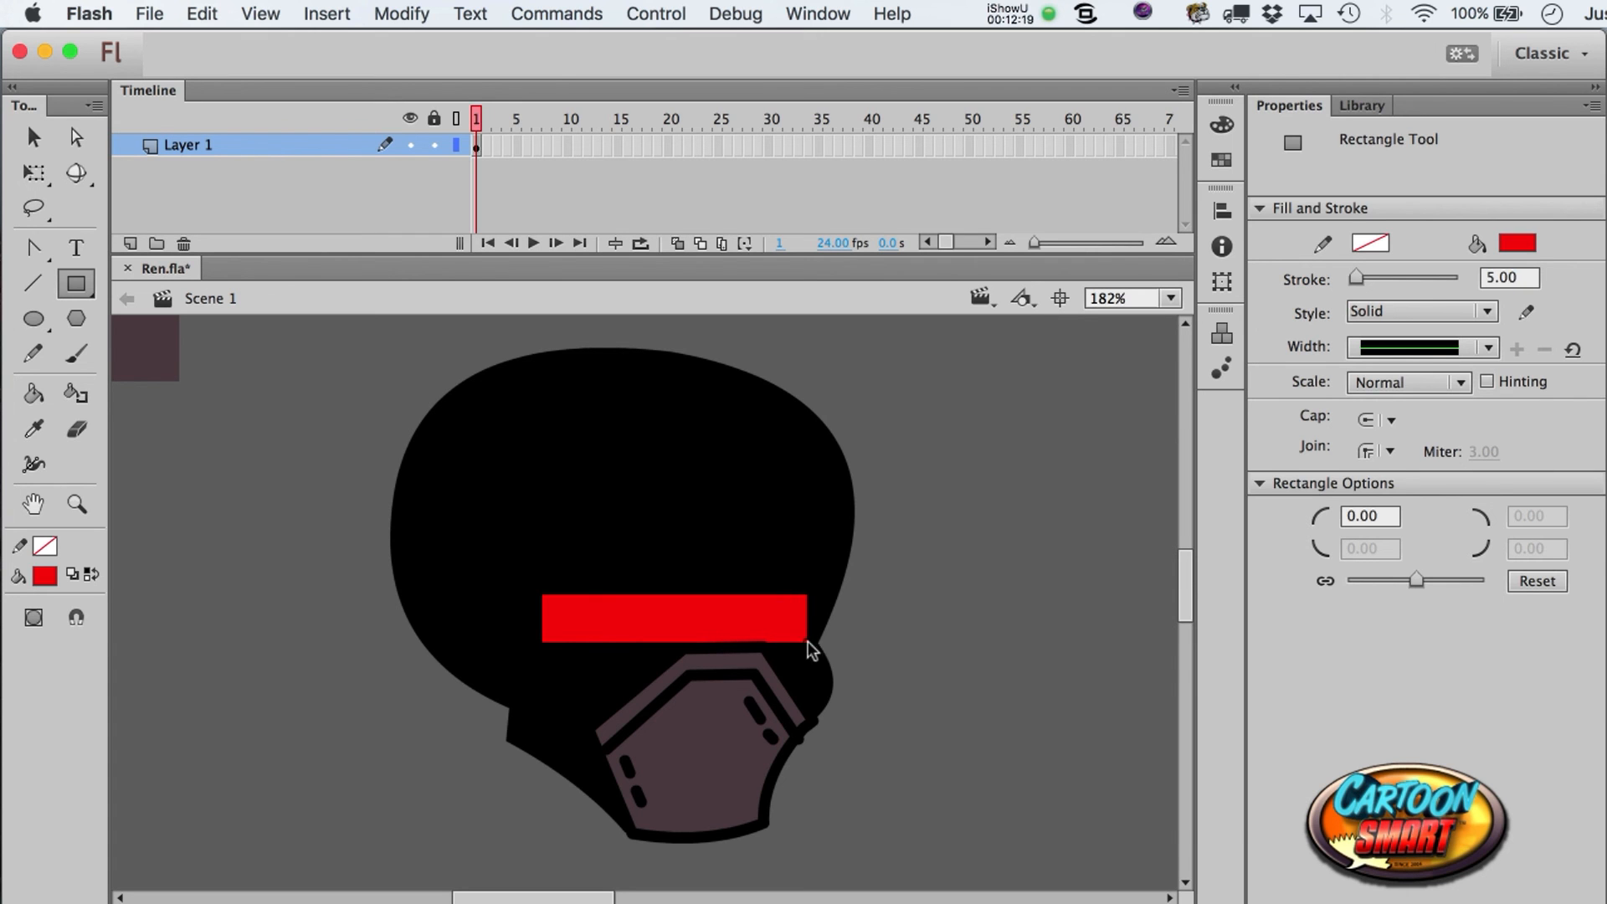
- Reshape the red rectangle into angry eyes with a central upper notch, raised outer corners and bulging lower edges
key(a)
mouse_move(807, 601)
mouse_down()
mouse_move(846, 597)
mouse_move(826, 599)
mouse_up()
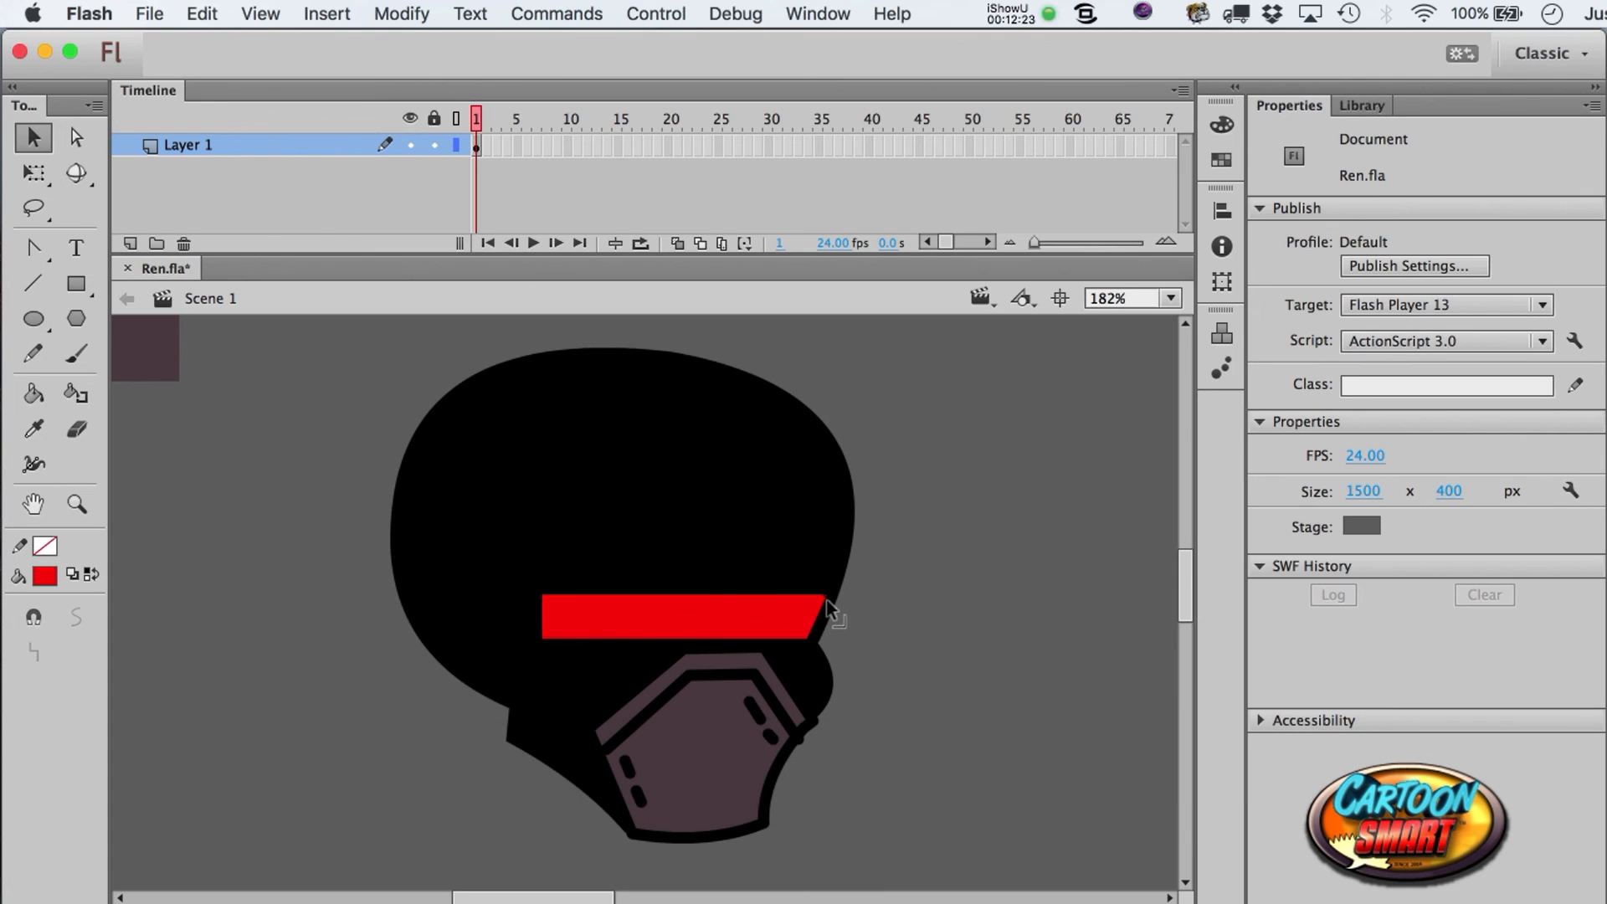
drag(719, 596, 726, 619)
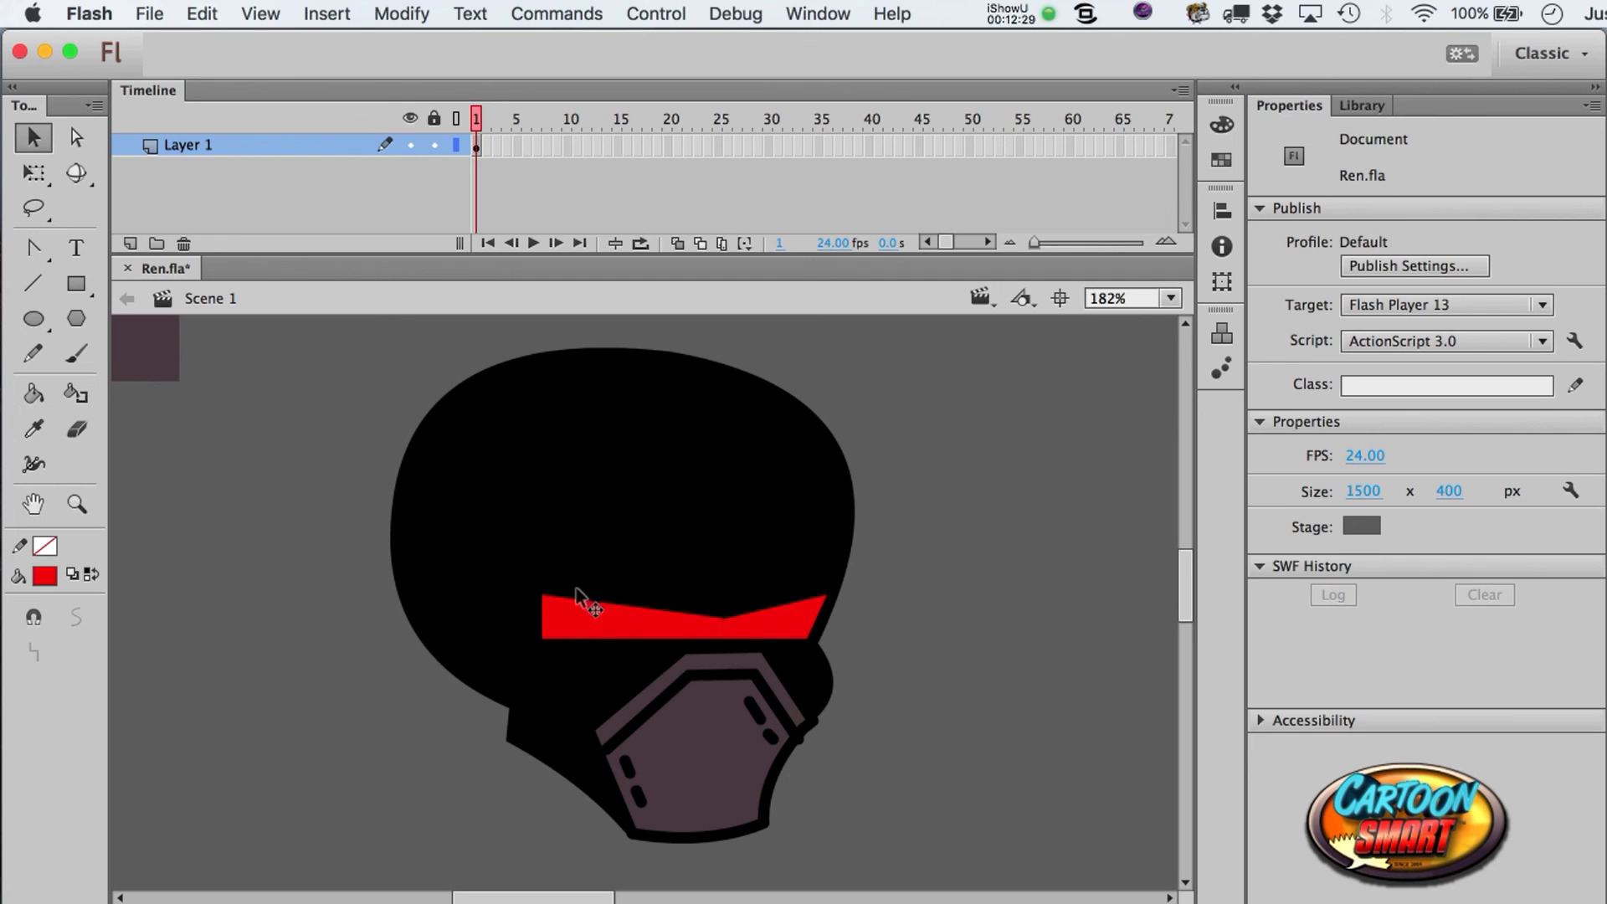
drag(547, 595, 526, 569)
drag(828, 599, 836, 586)
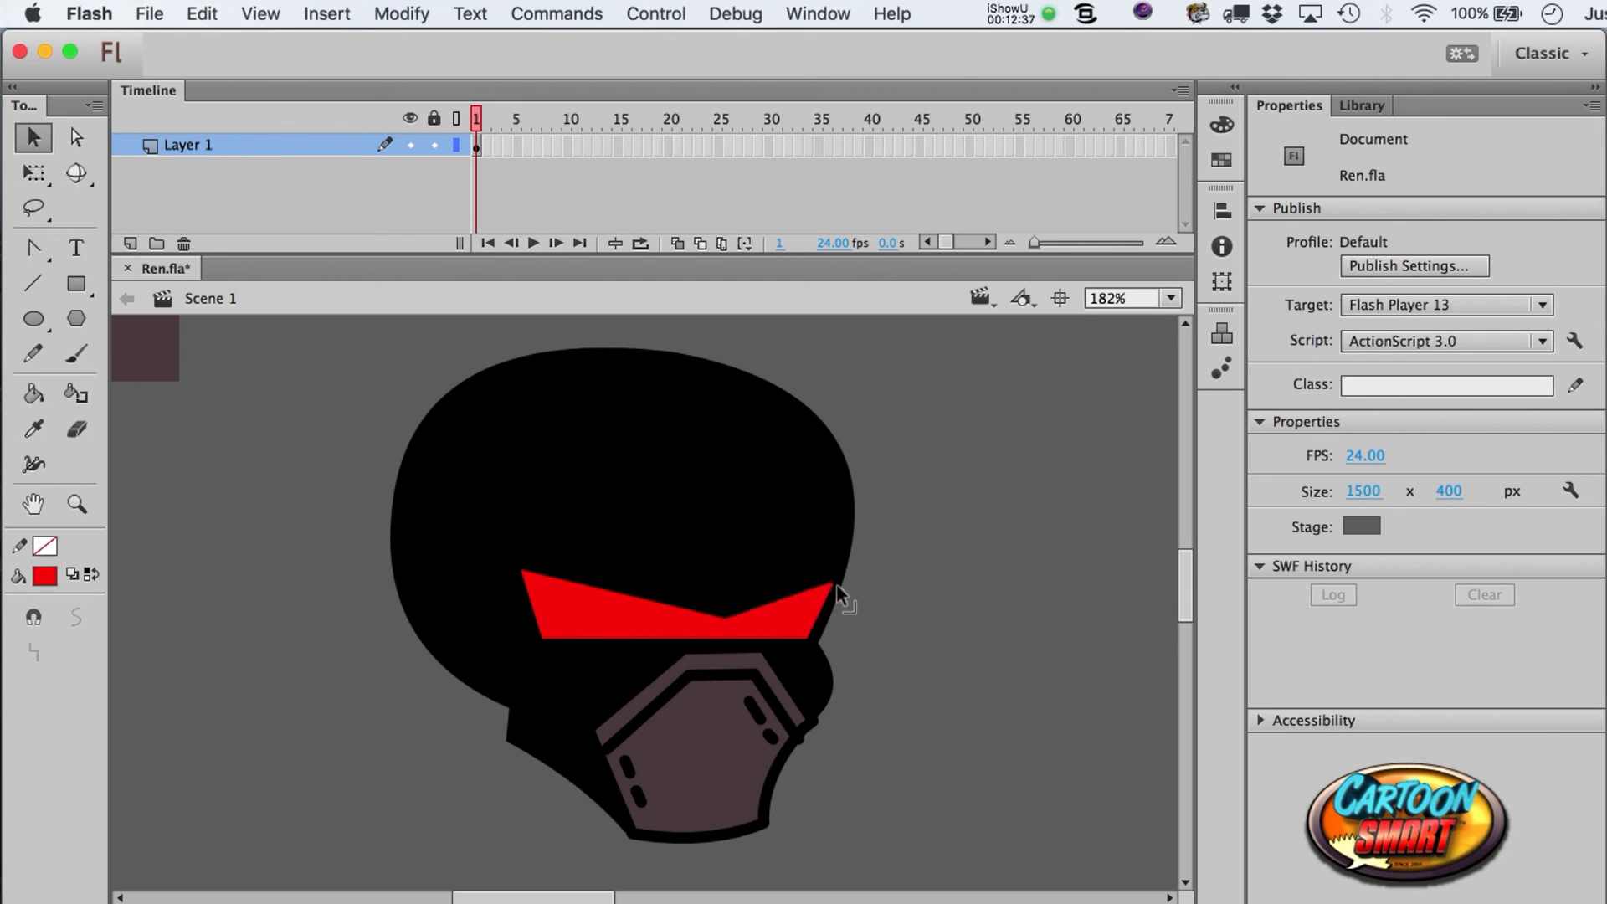
drag(716, 637, 618, 650)
drag(780, 639, 793, 649)
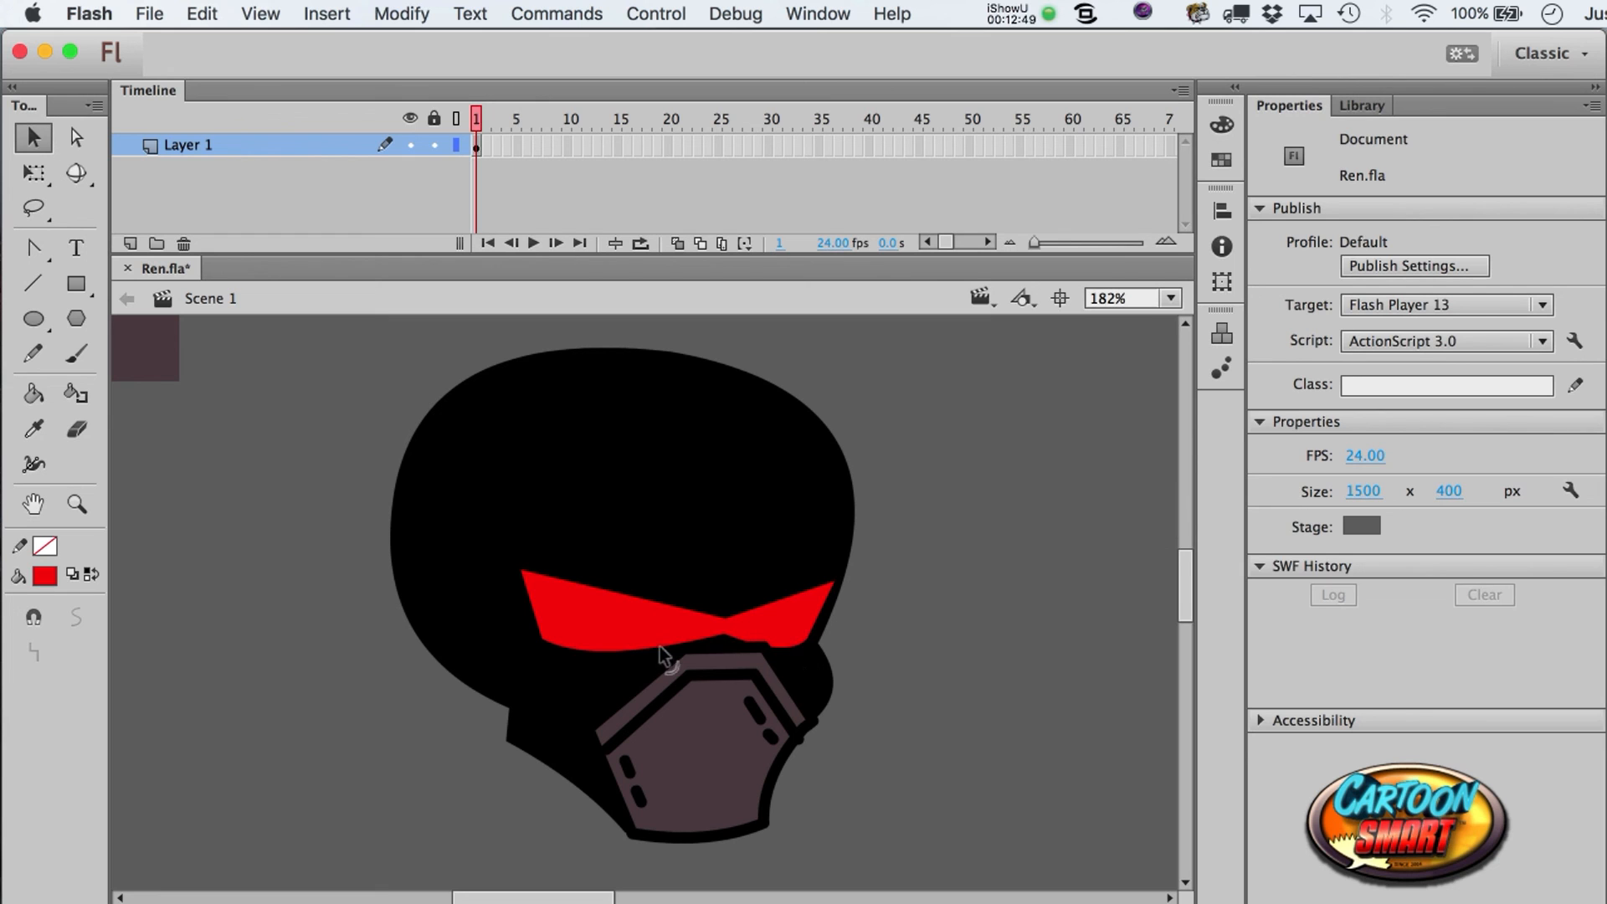
- Try deepening and flattening the left eye's lower curve, and undo the edits
drag(651, 651, 665, 660)
click(715, 626)
click(1011, 649)
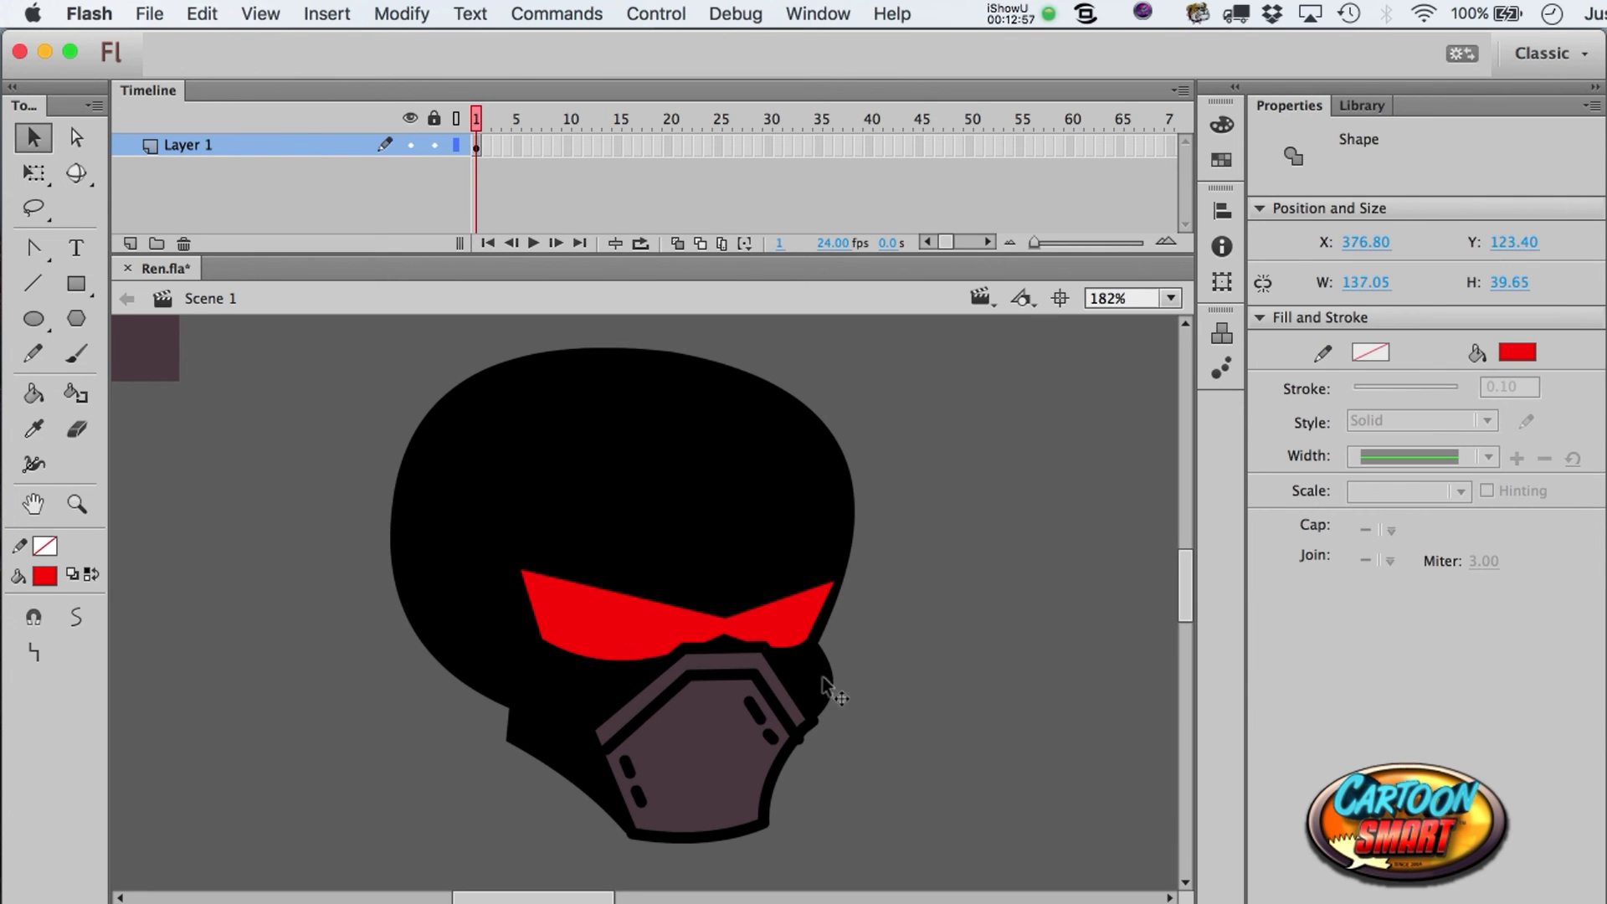
drag(633, 658, 631, 651)
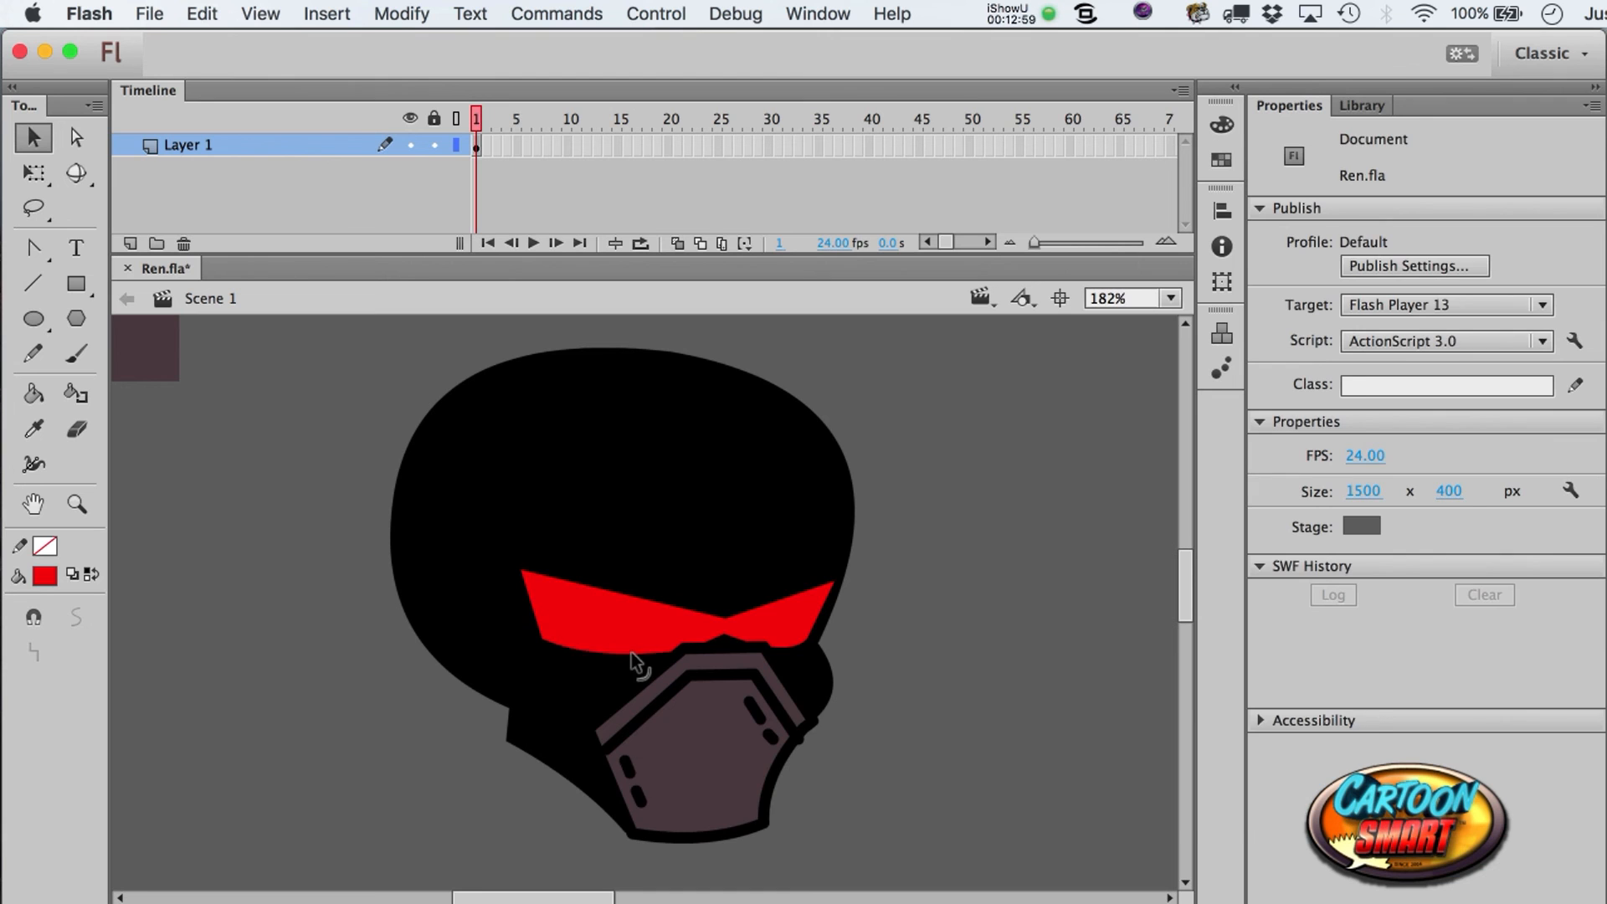
key(super+z)
key(super+z)
- Bow the left part of the eye shape's upper edge downward and adjust its lower left curve
click(1071, 686)
drag(630, 596, 630, 605)
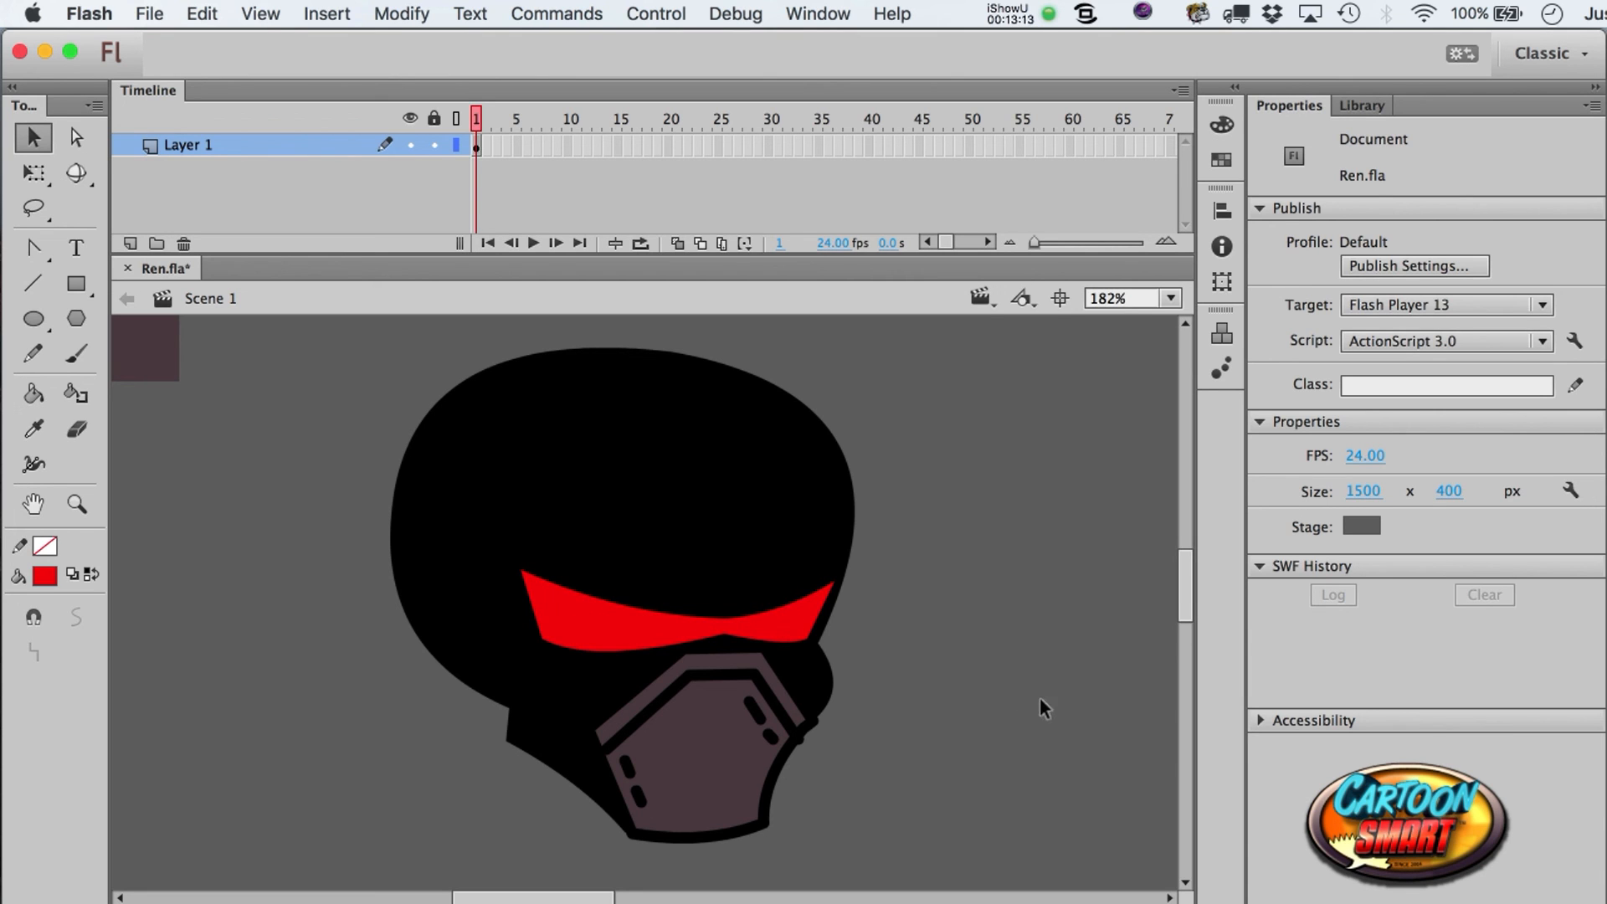
drag(586, 664, 584, 652)
- Recolor the red eye shape with the darkest of the three saved maroon swatches
click(571, 608)
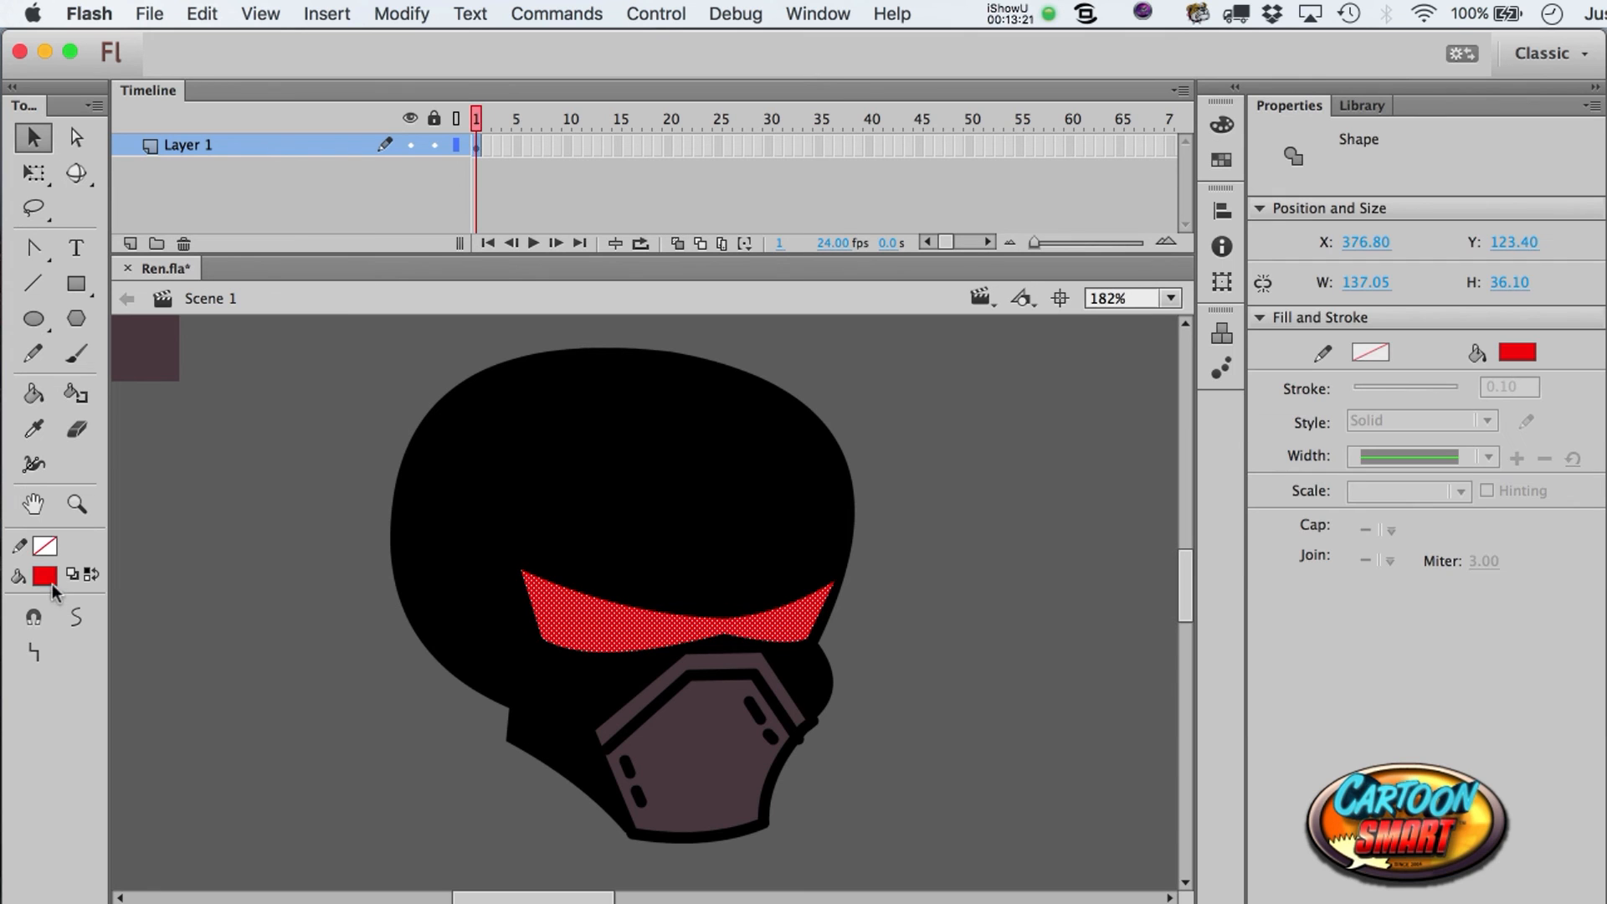
scroll(289, 585, left, 5)
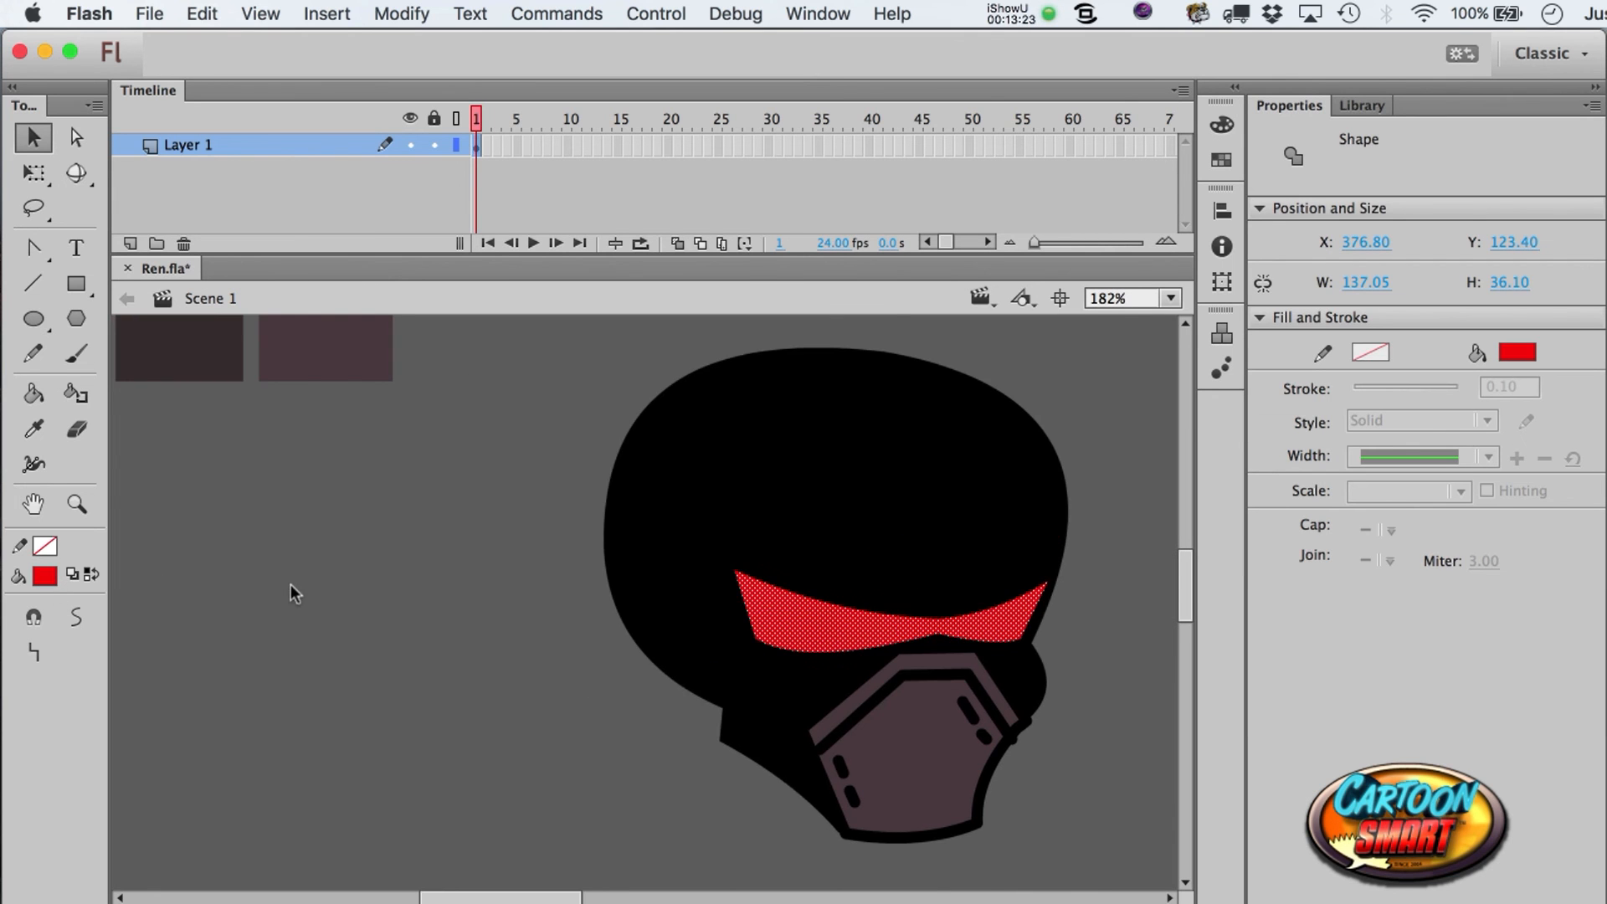
scroll(289, 584, up, 2)
click(44, 575)
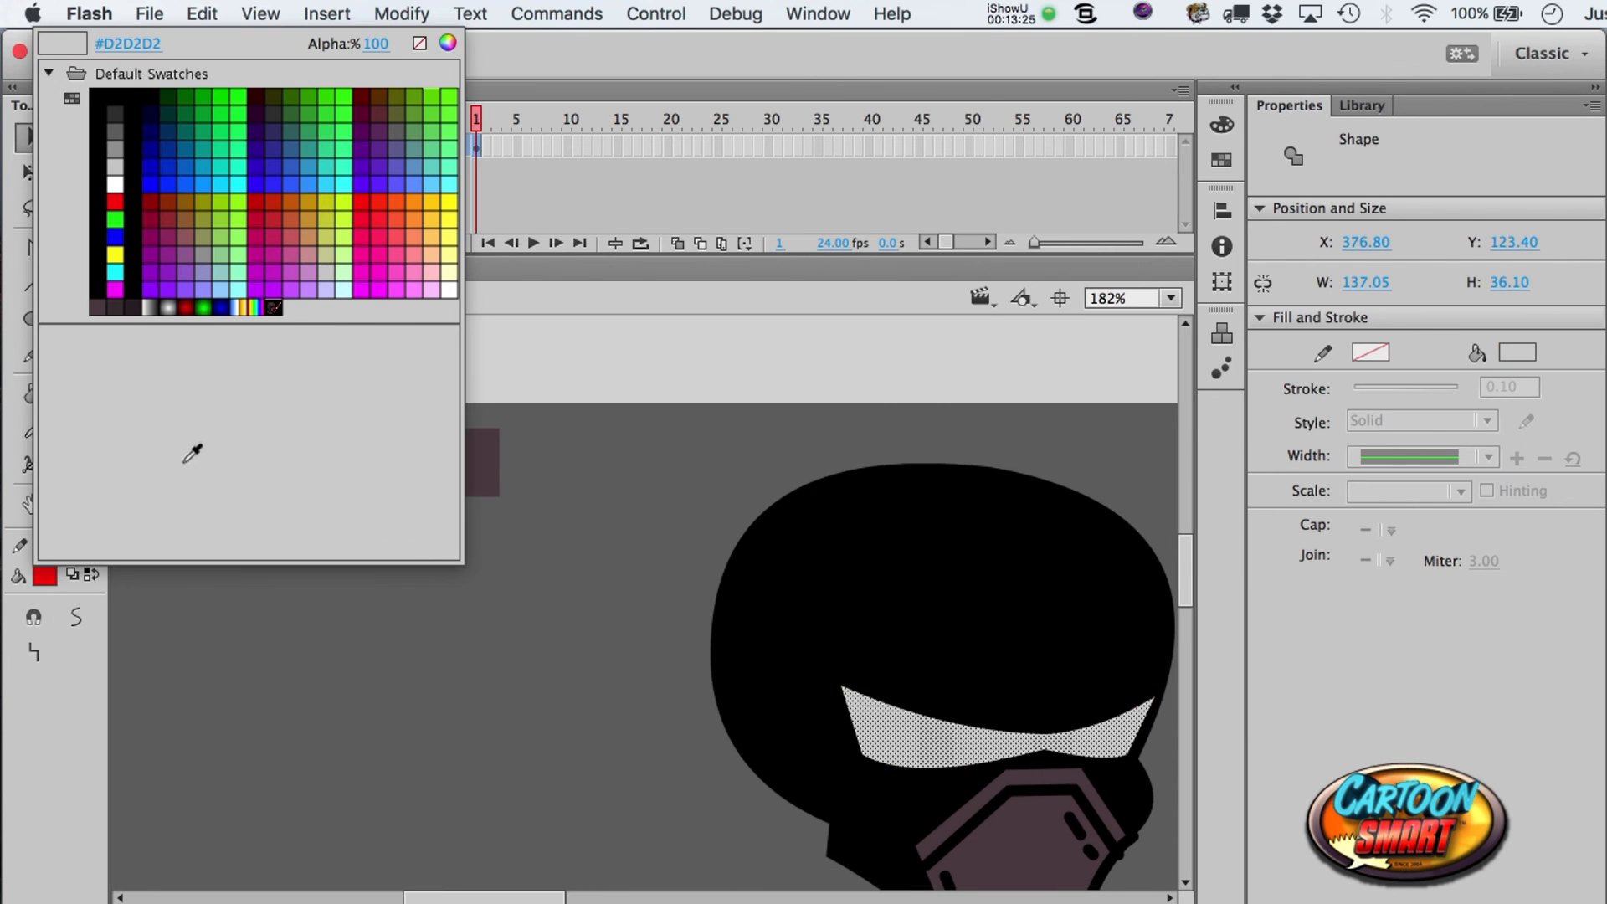
click(137, 306)
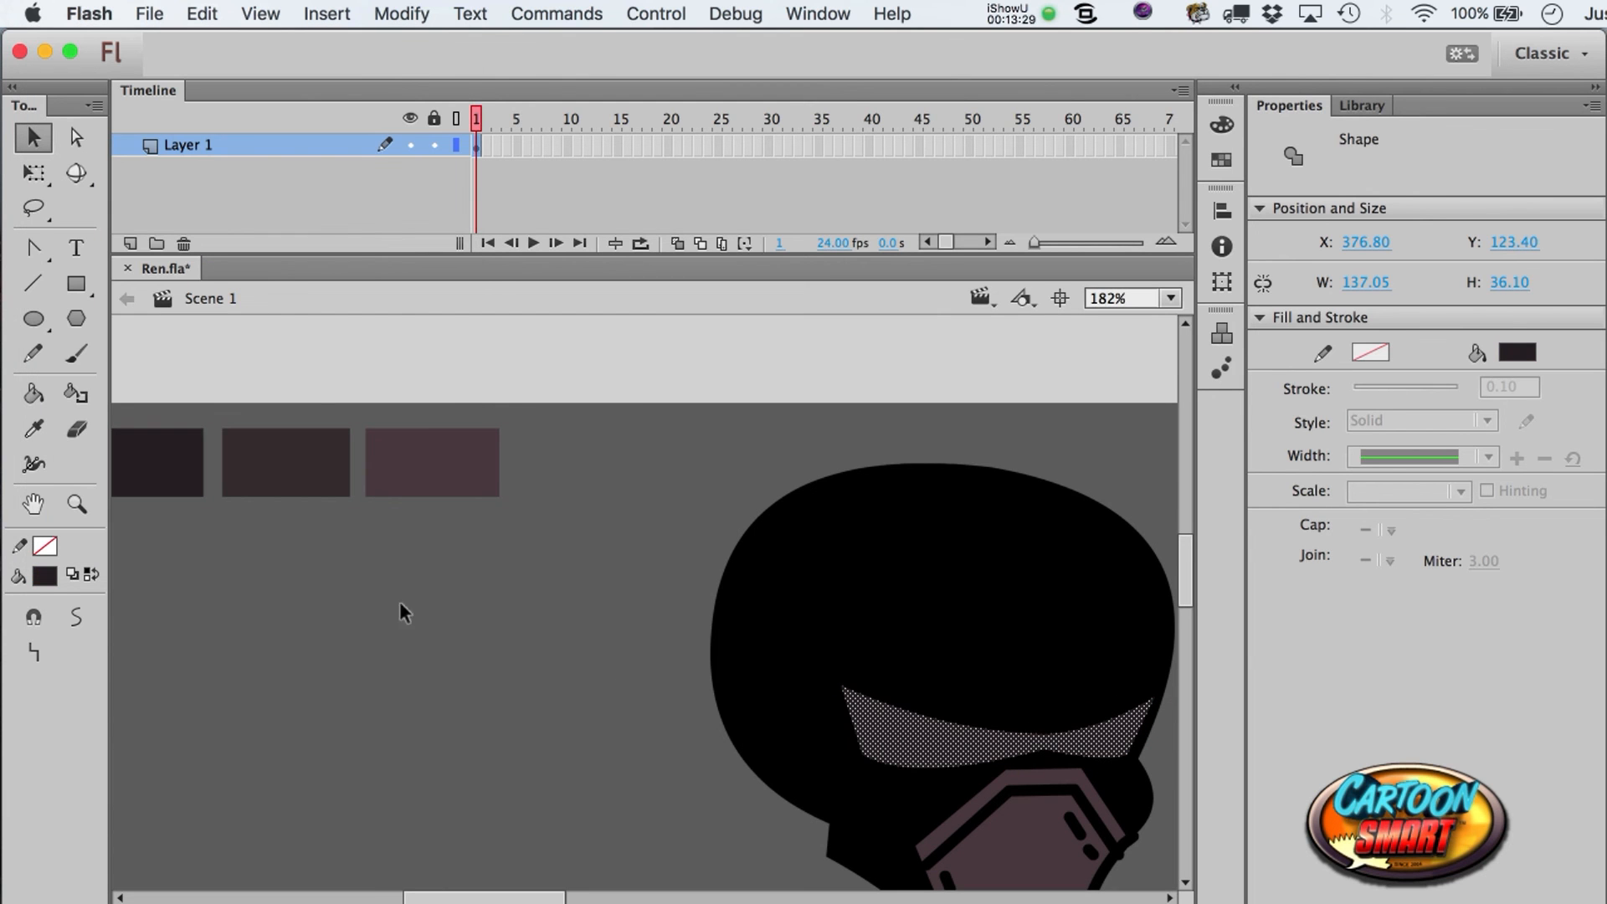
- Add the eye shape's dark fill colour #2A2223 to the saved colour swatches
scroll(583, 672, right, 5)
click(985, 690)
click(670, 750)
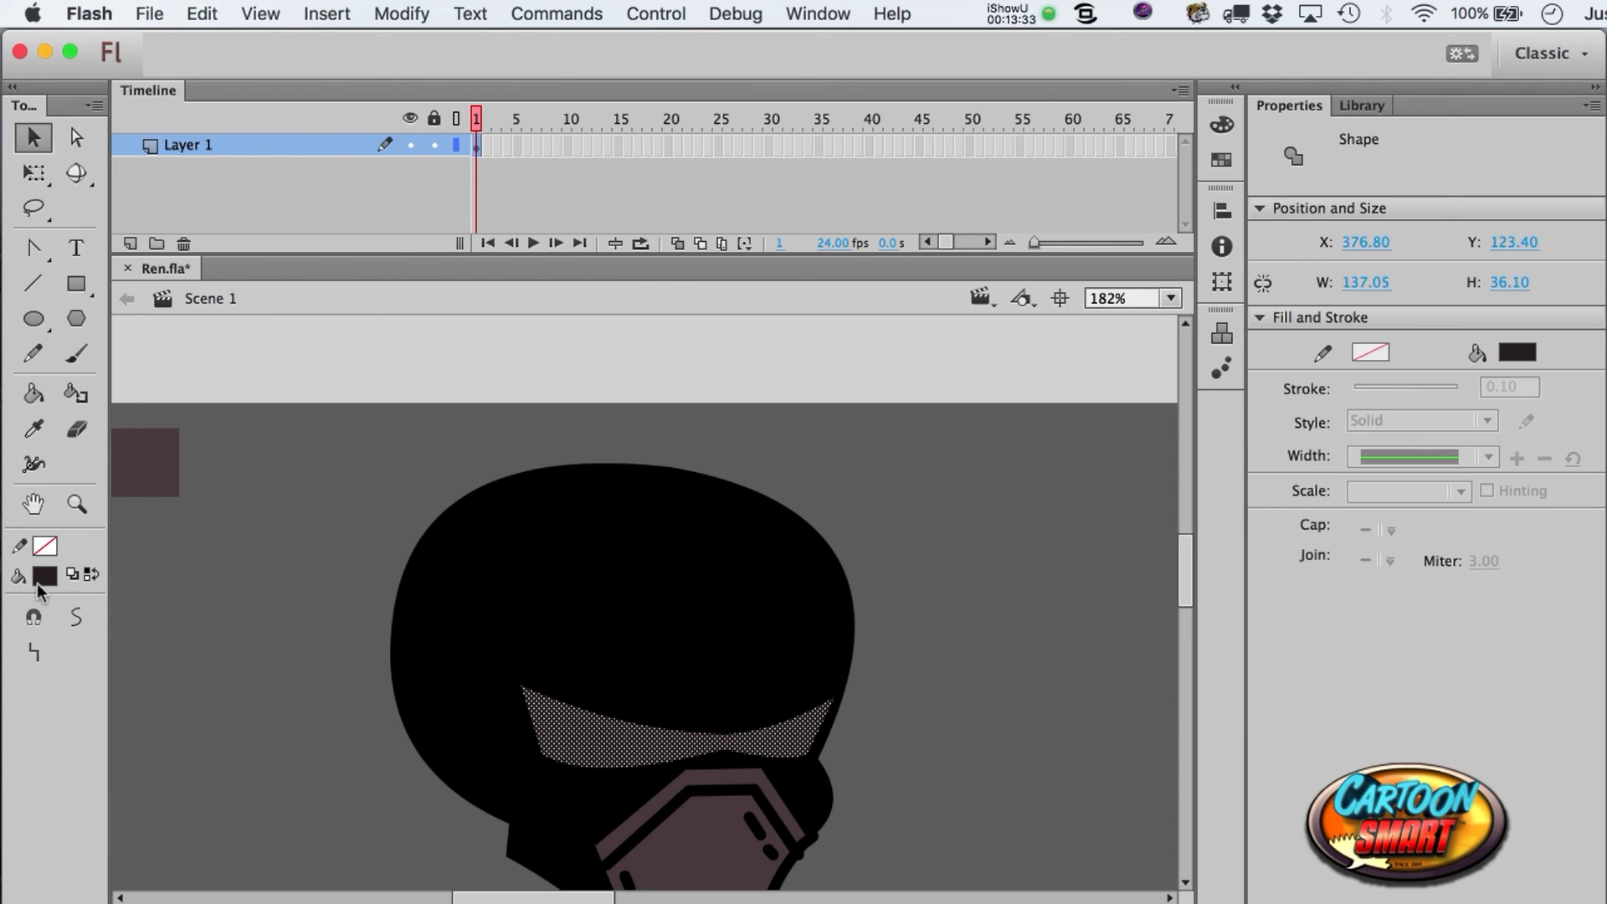
click(1221, 126)
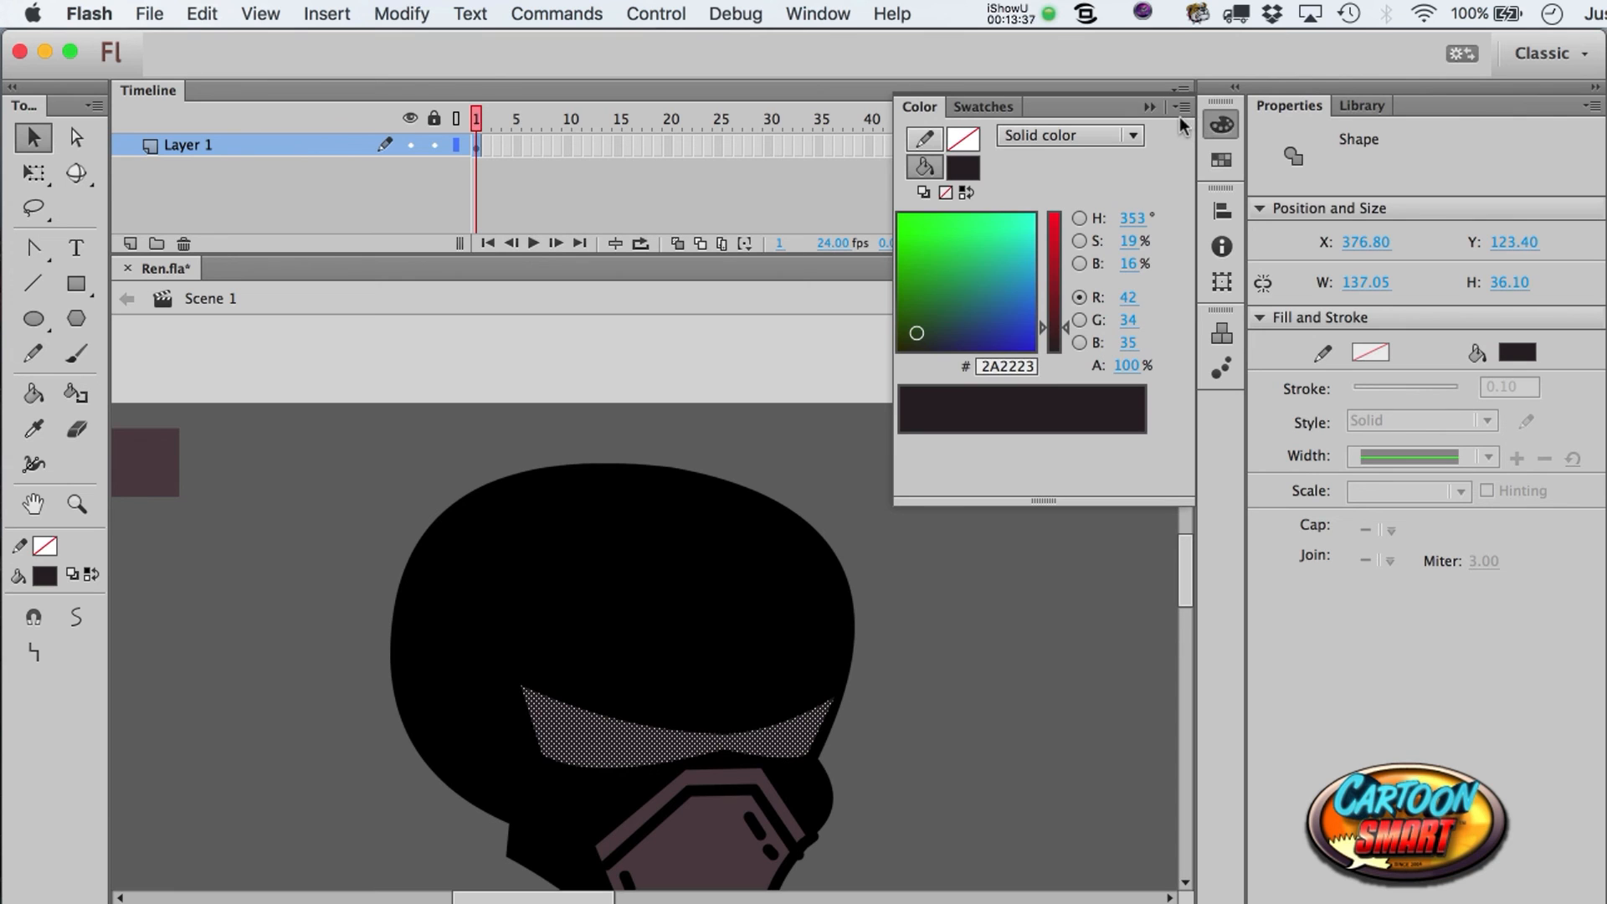
click(1180, 111)
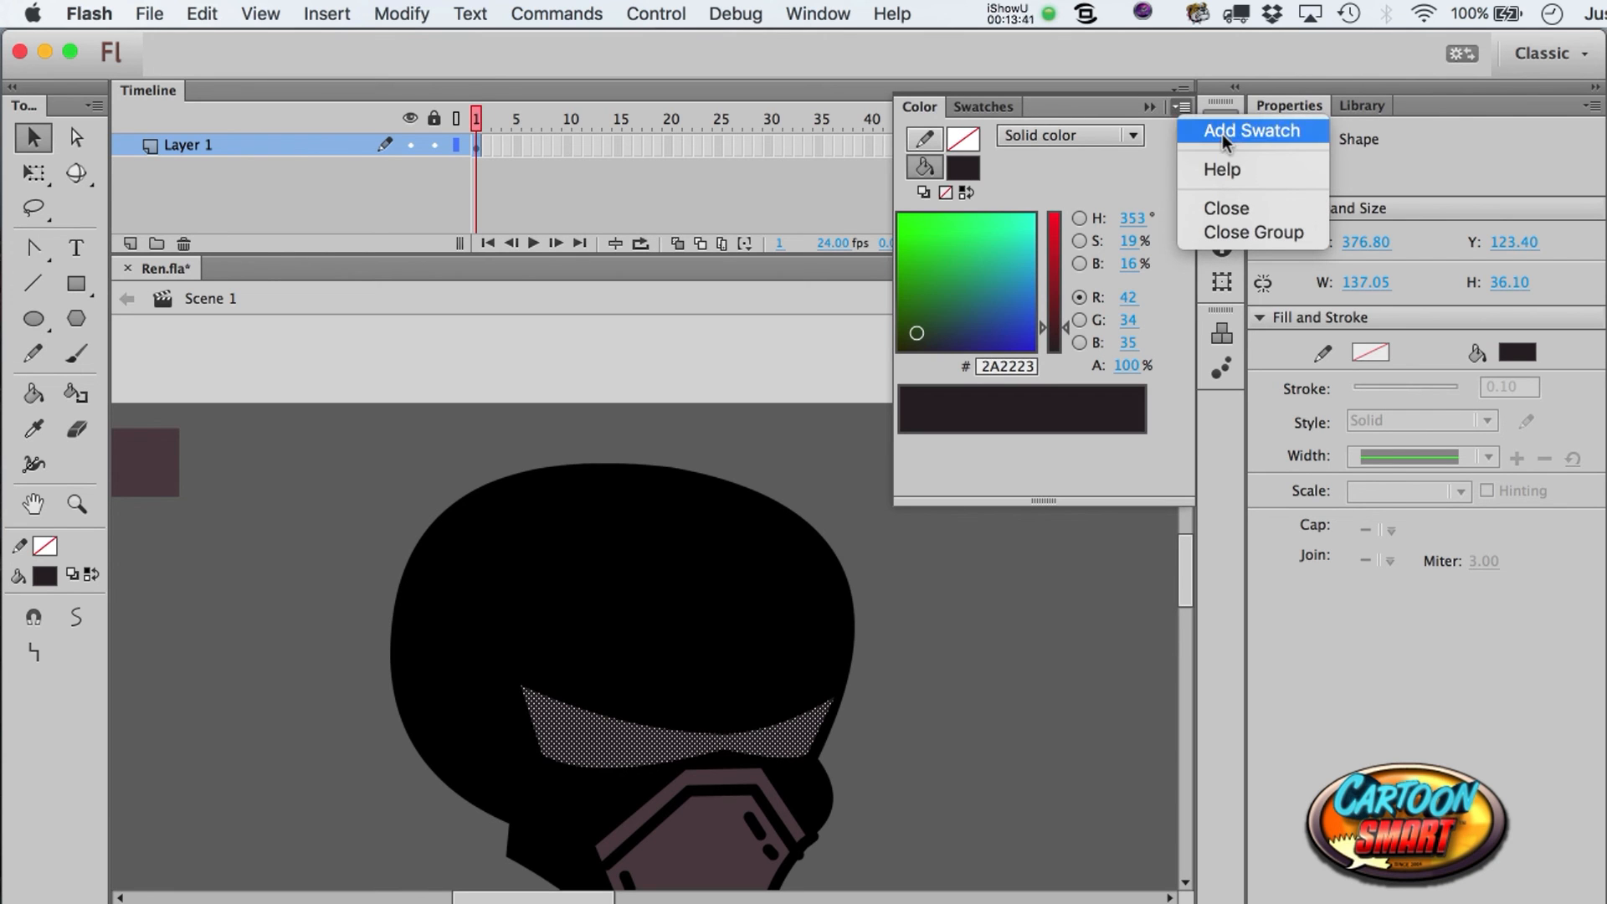
click(824, 595)
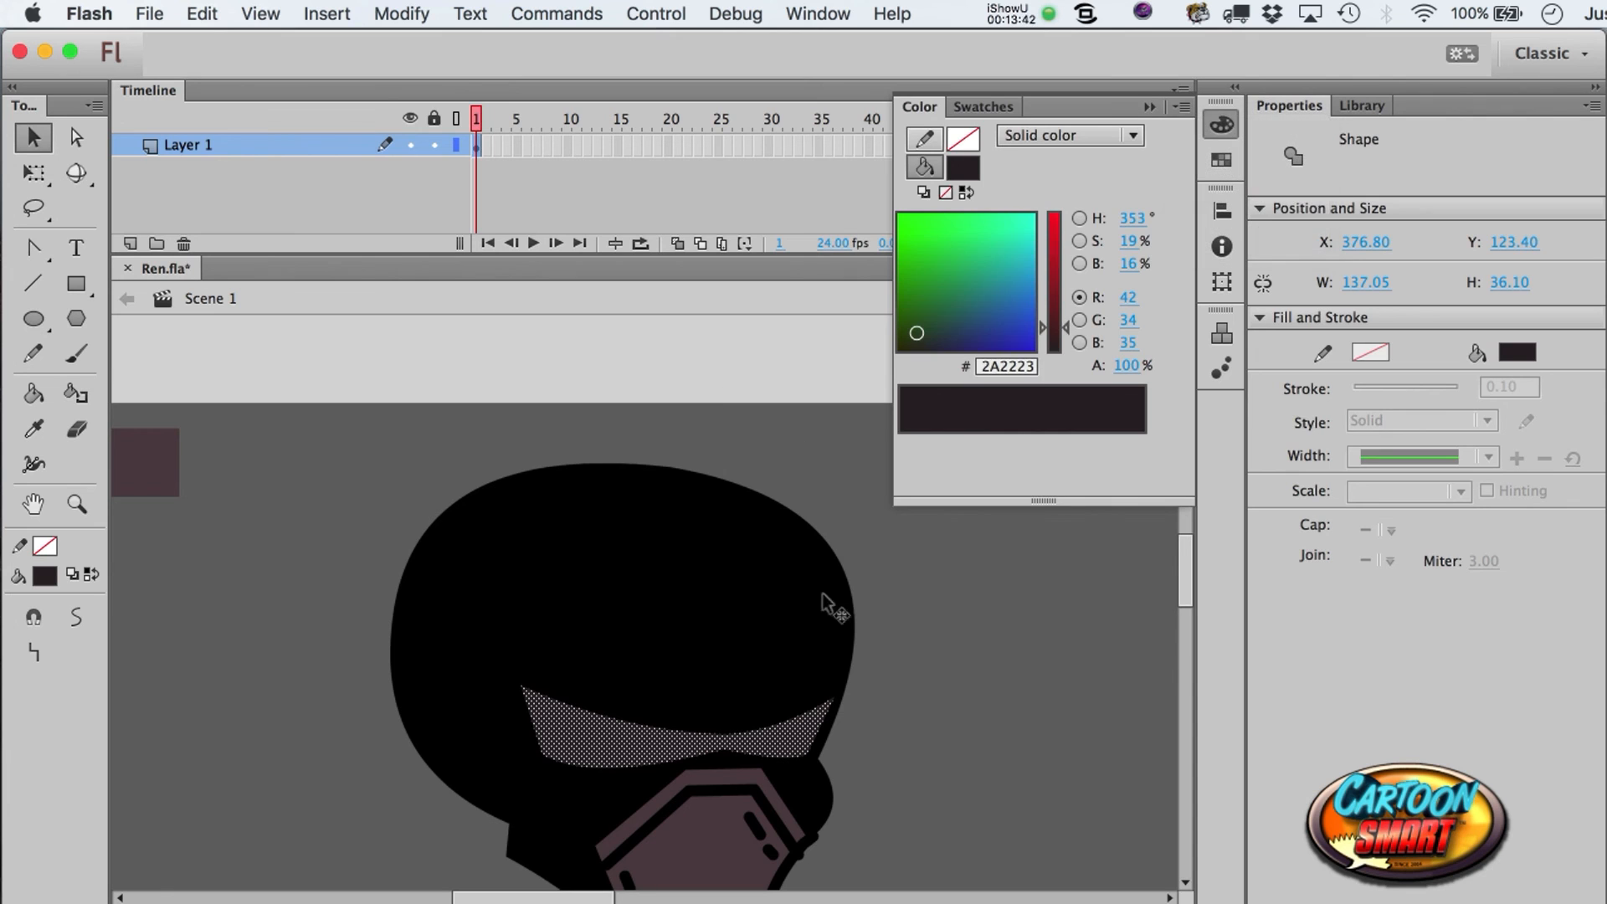
click(952, 629)
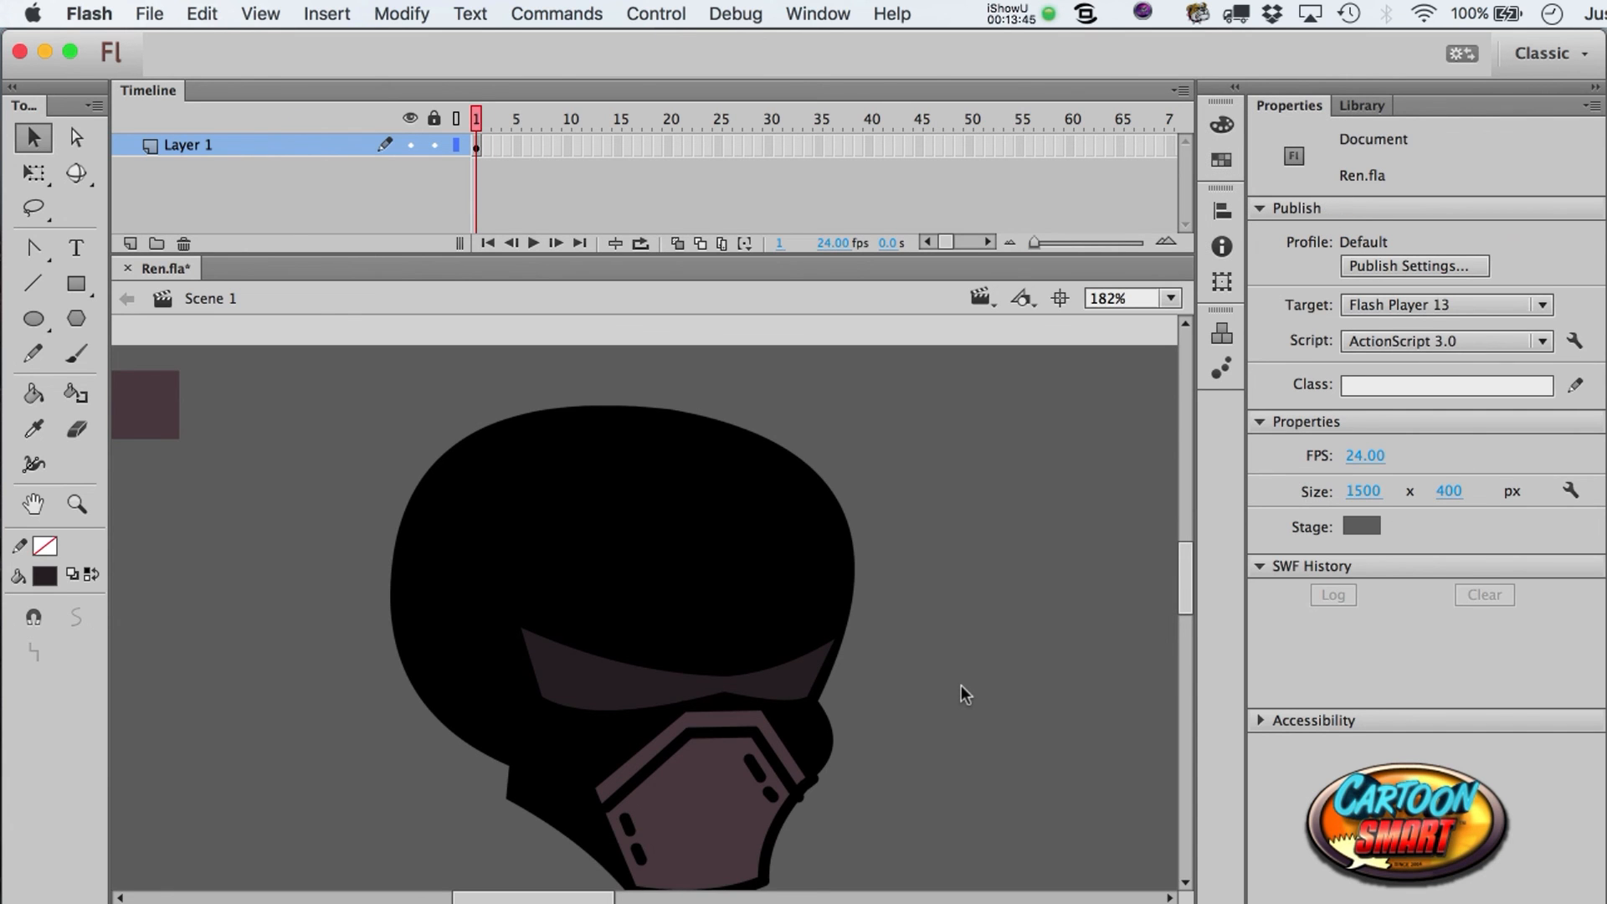
- Set the Oval tool's fill to a lighter version of the eye colour with 51% brightness (#82696C)
scroll(960, 685, down, 2)
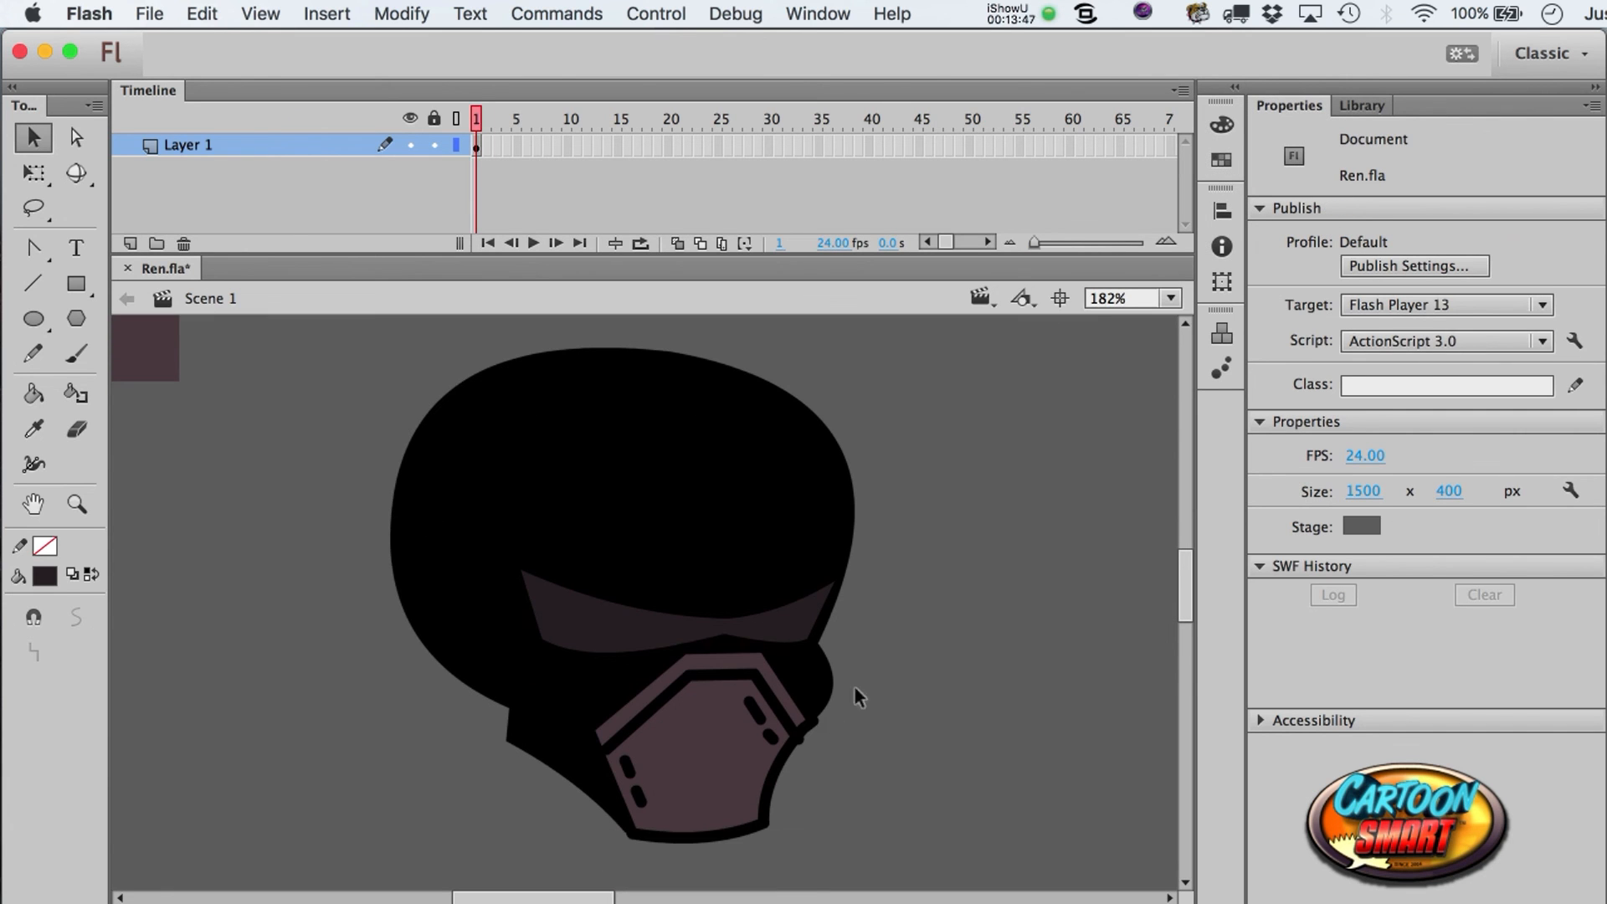
click(34, 319)
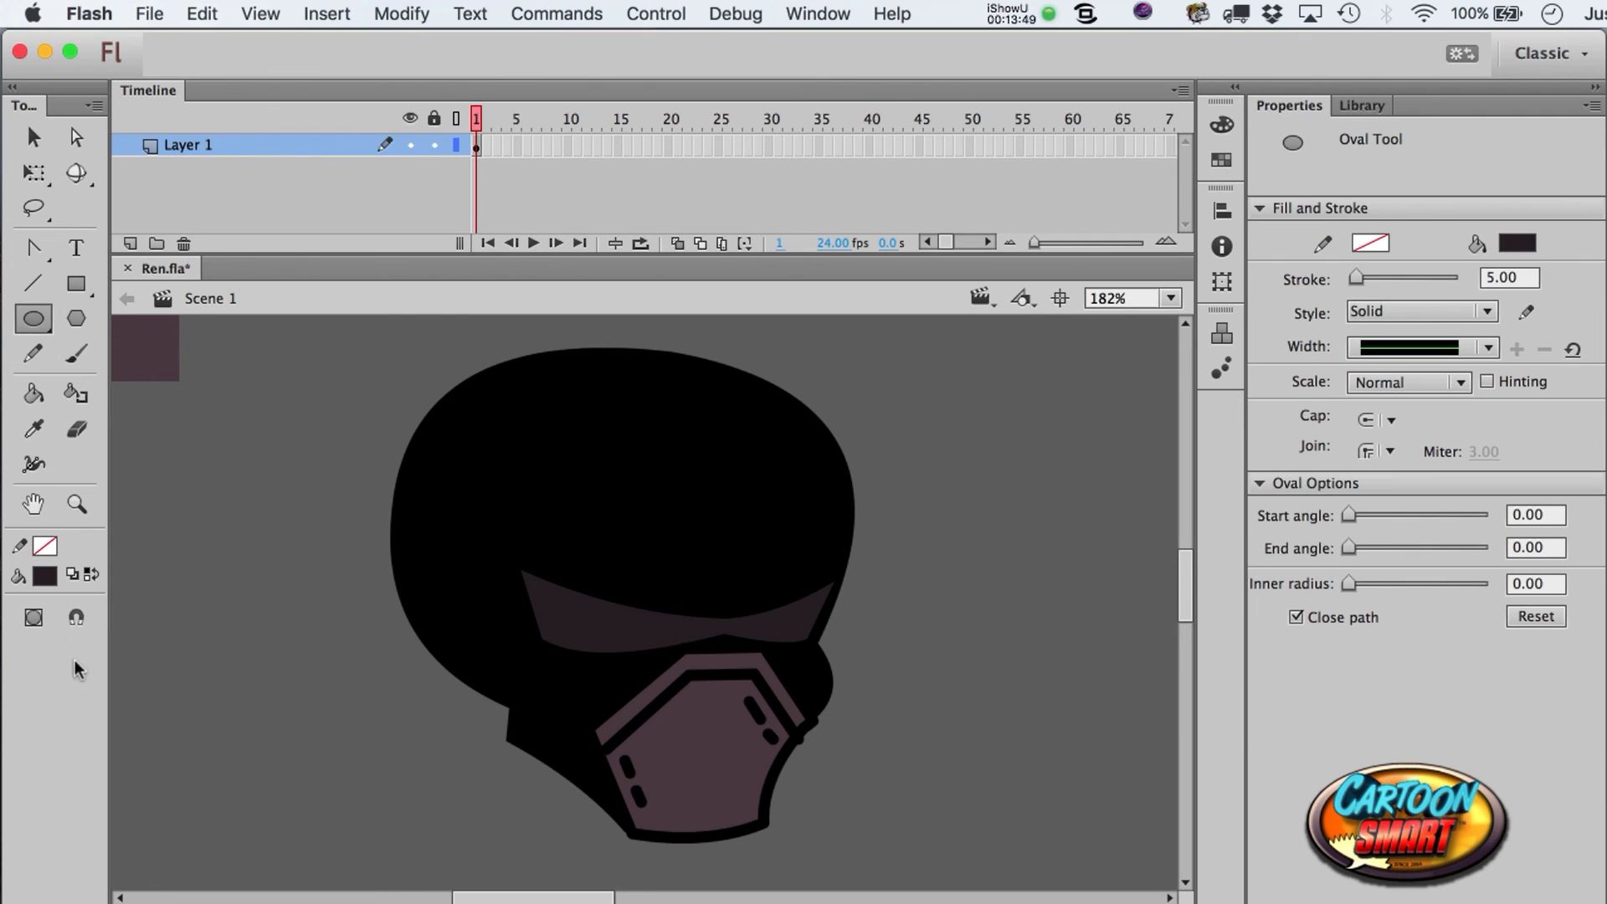
click(46, 576)
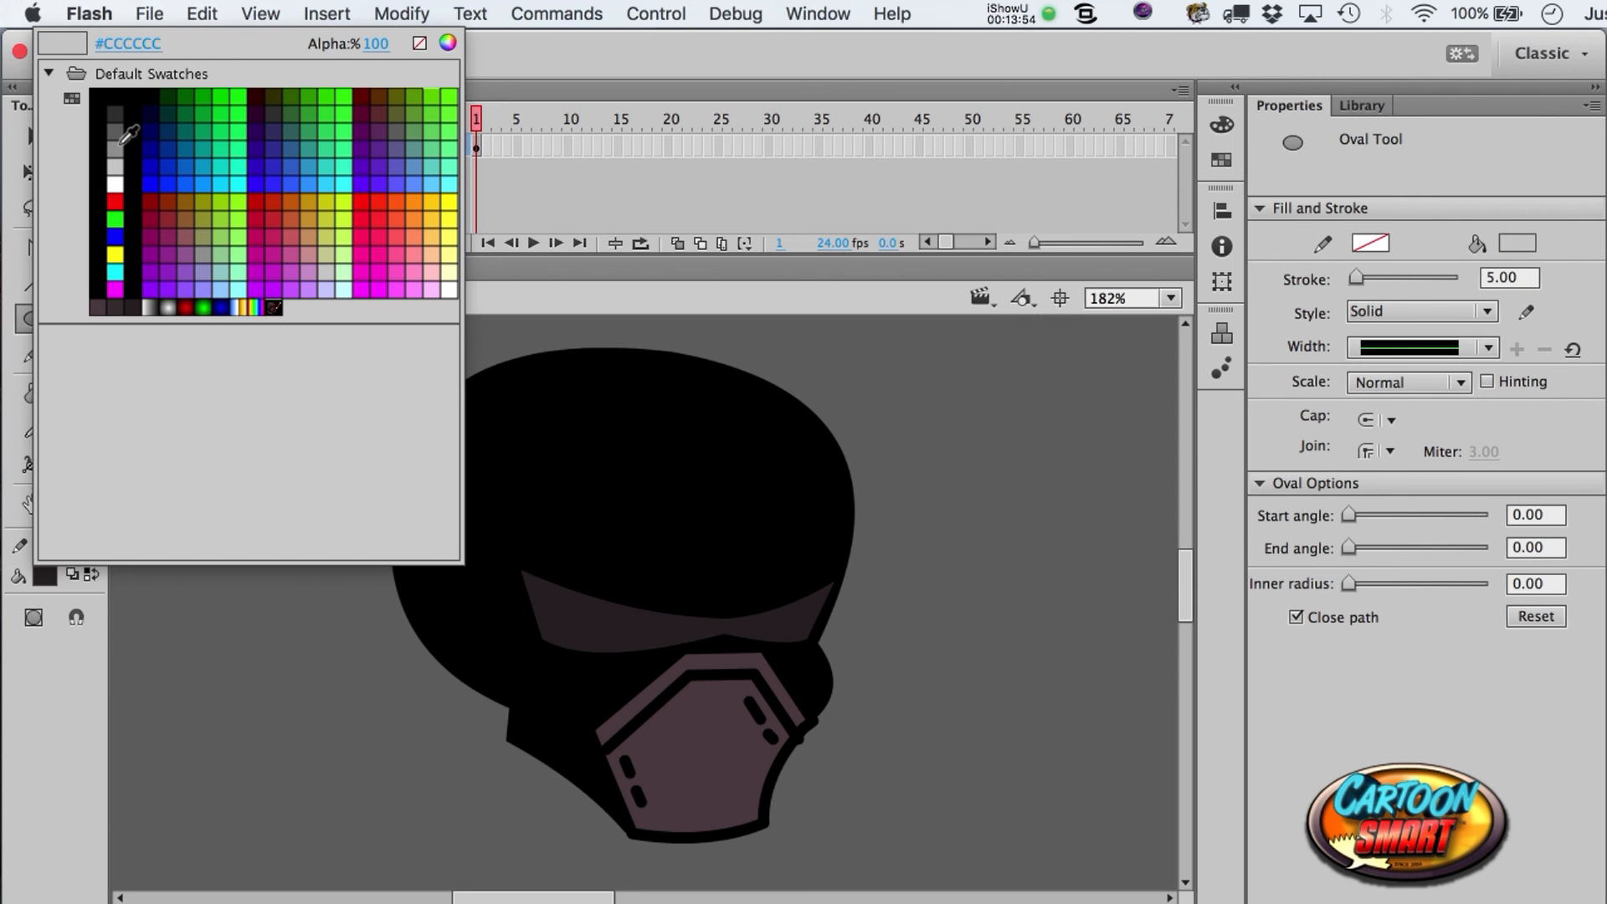
click(604, 576)
click(45, 578)
click(645, 628)
click(46, 579)
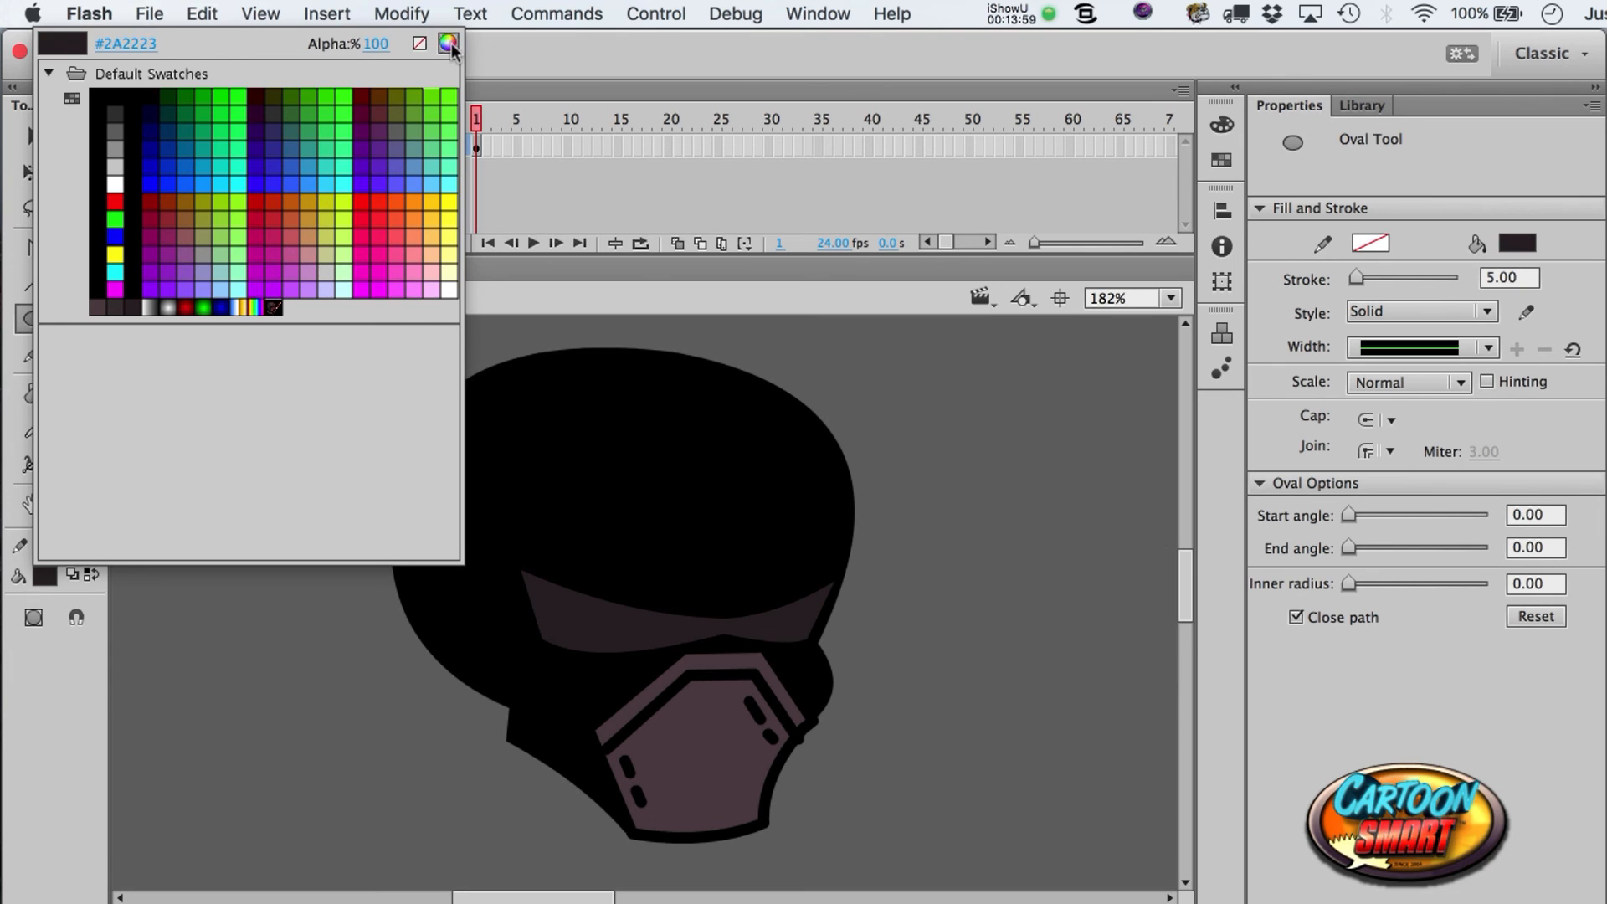
click(448, 43)
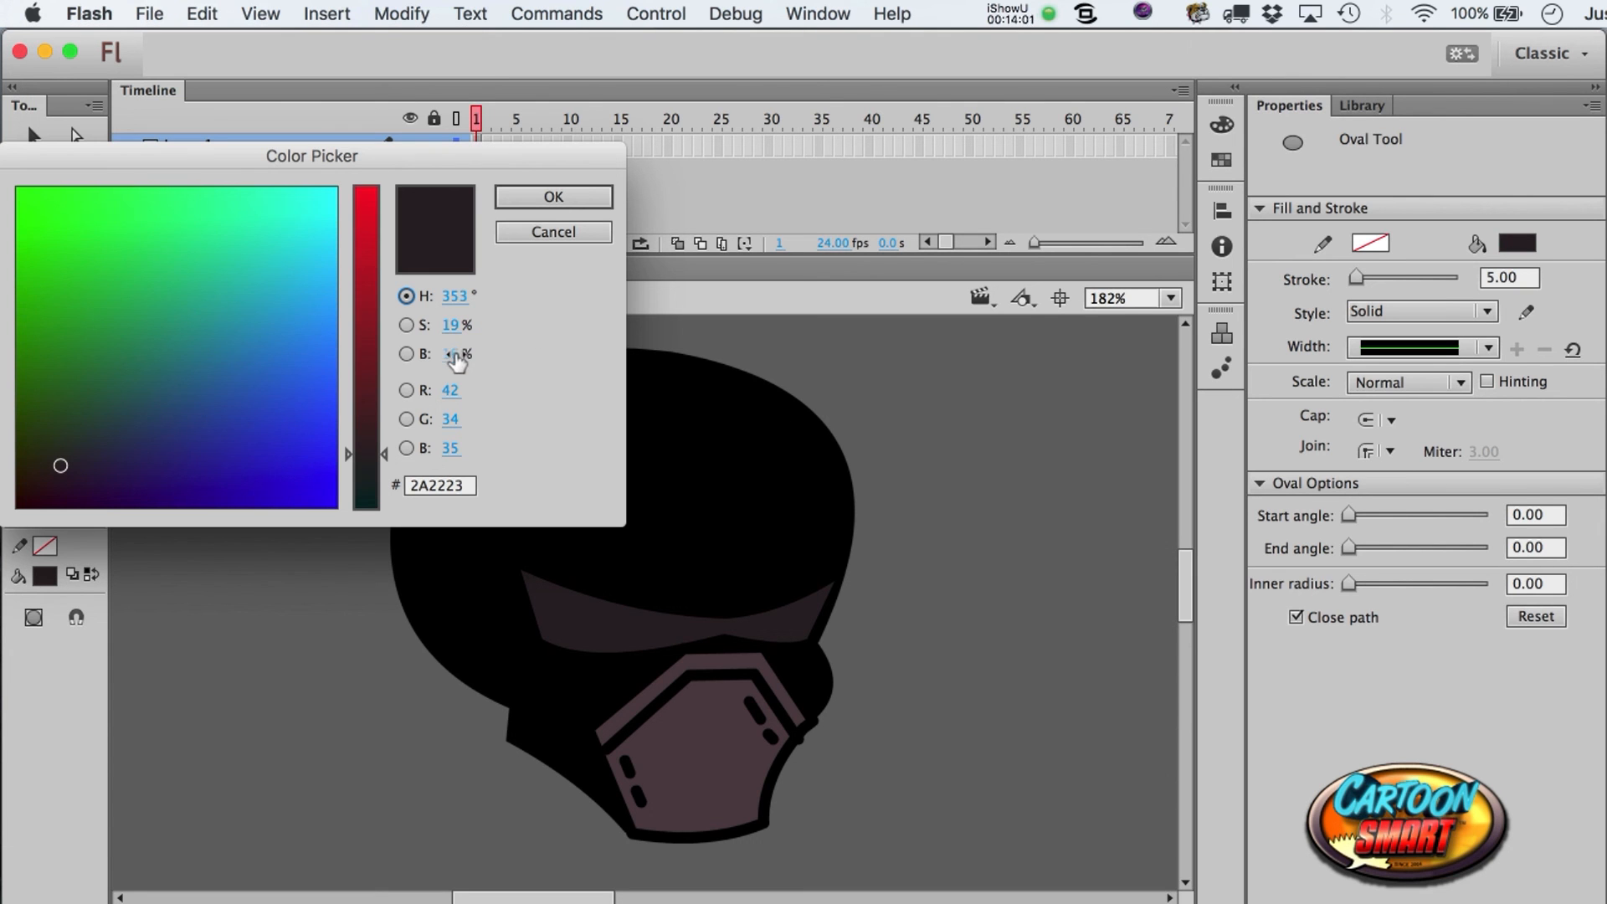
click(469, 355)
drag(469, 355, 499, 356)
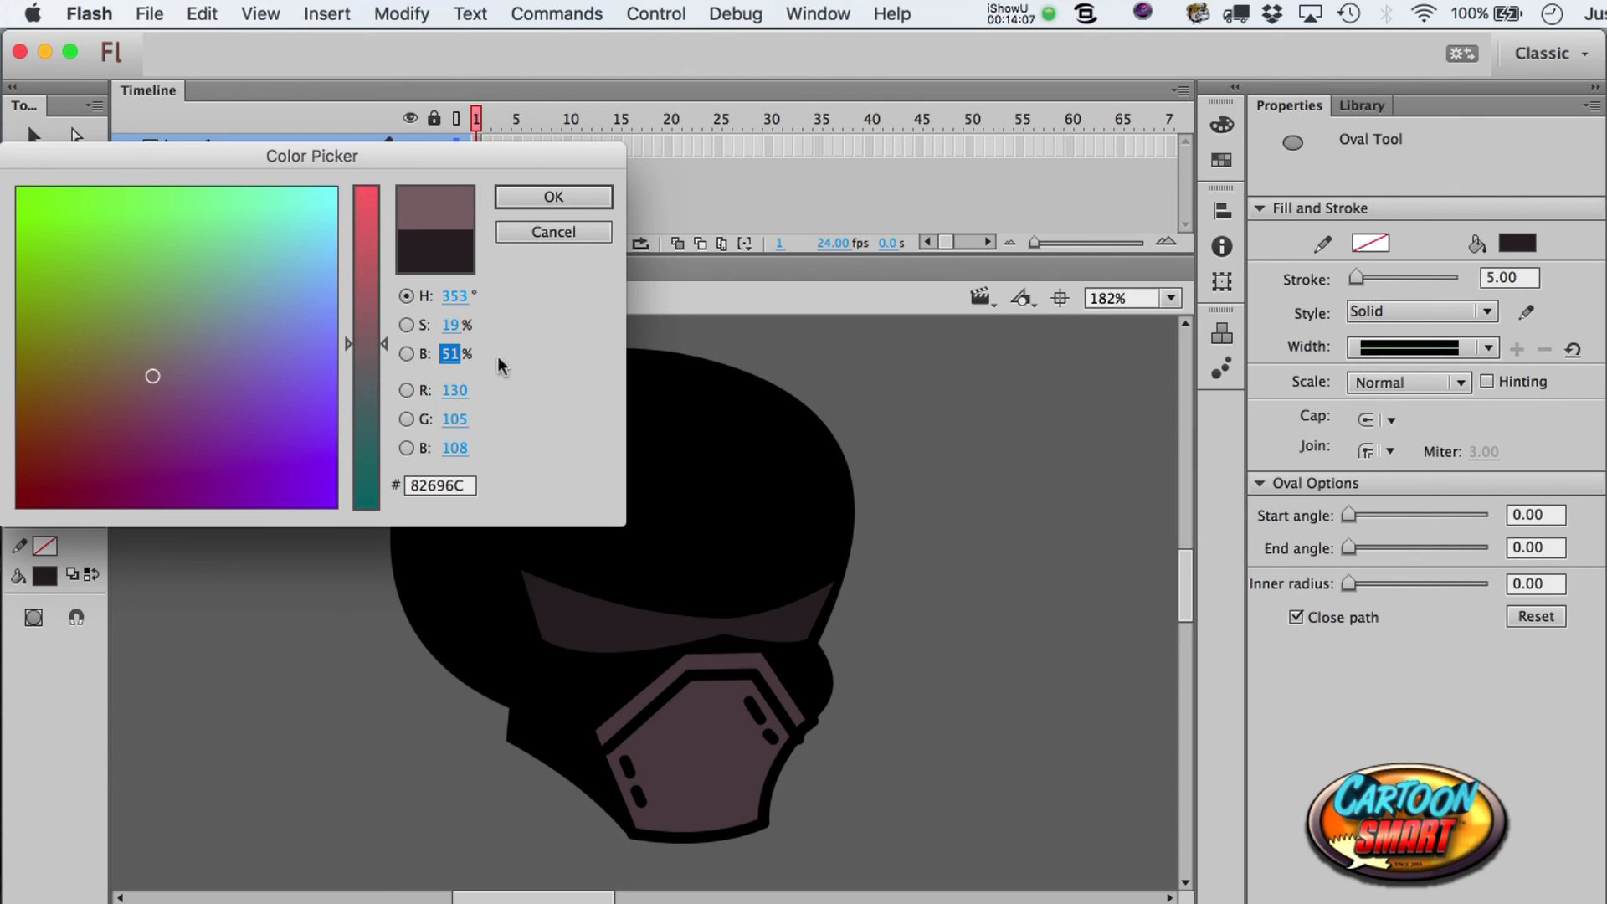
click(529, 201)
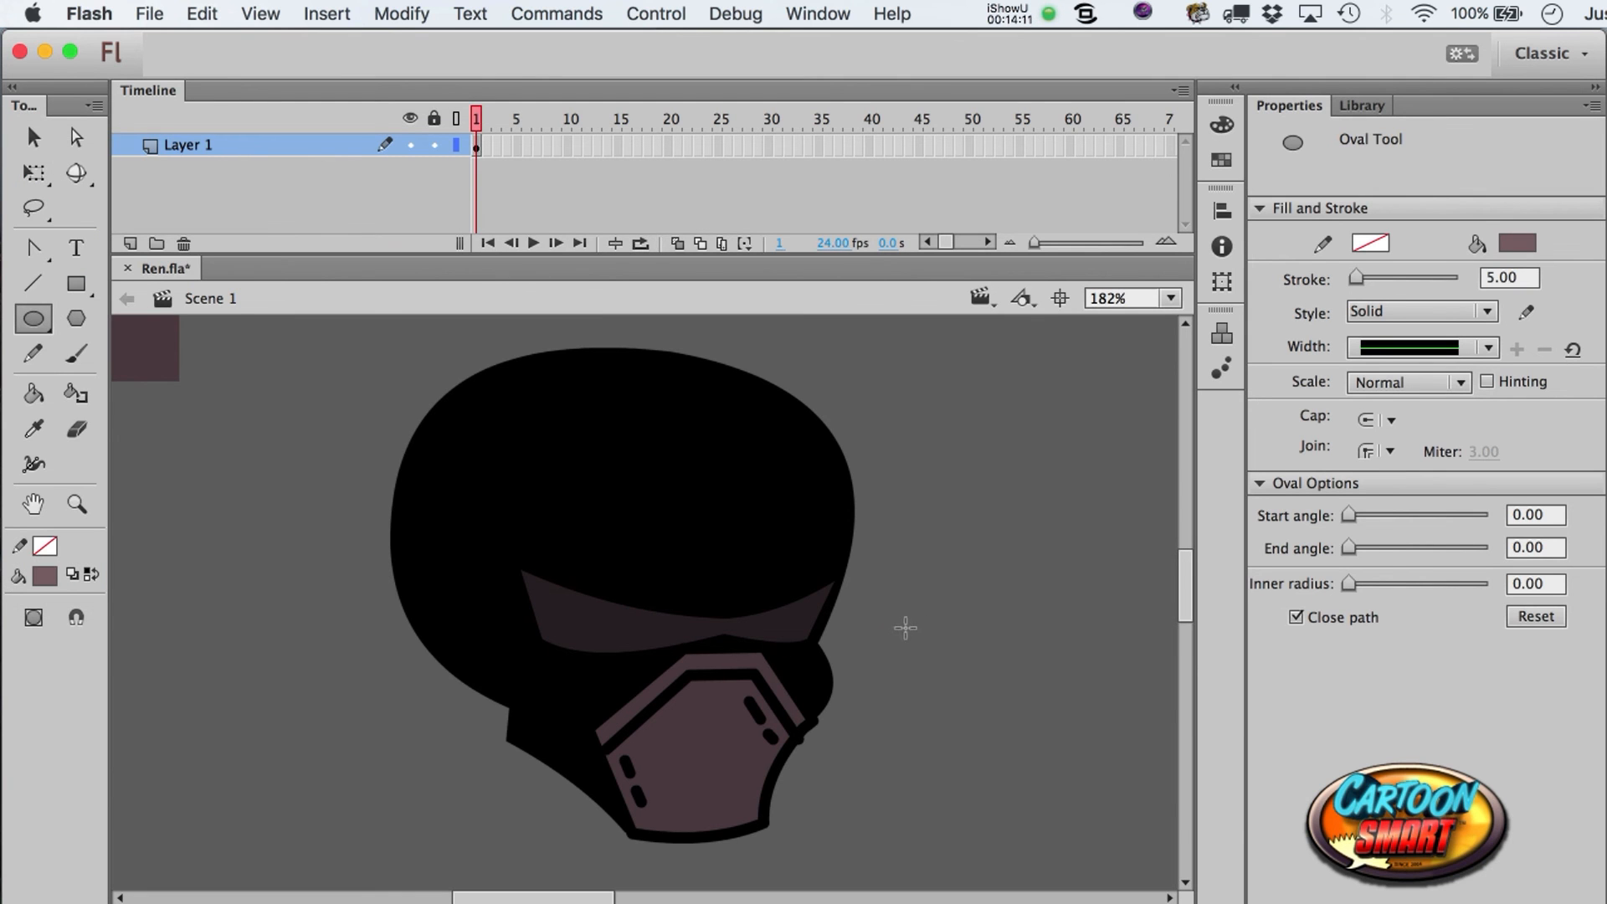
- Draw a thin oval about 33 px wide and 4 px high, tilt it slightly and place it in the left eye
key(a)
click(936, 633)
key(q)
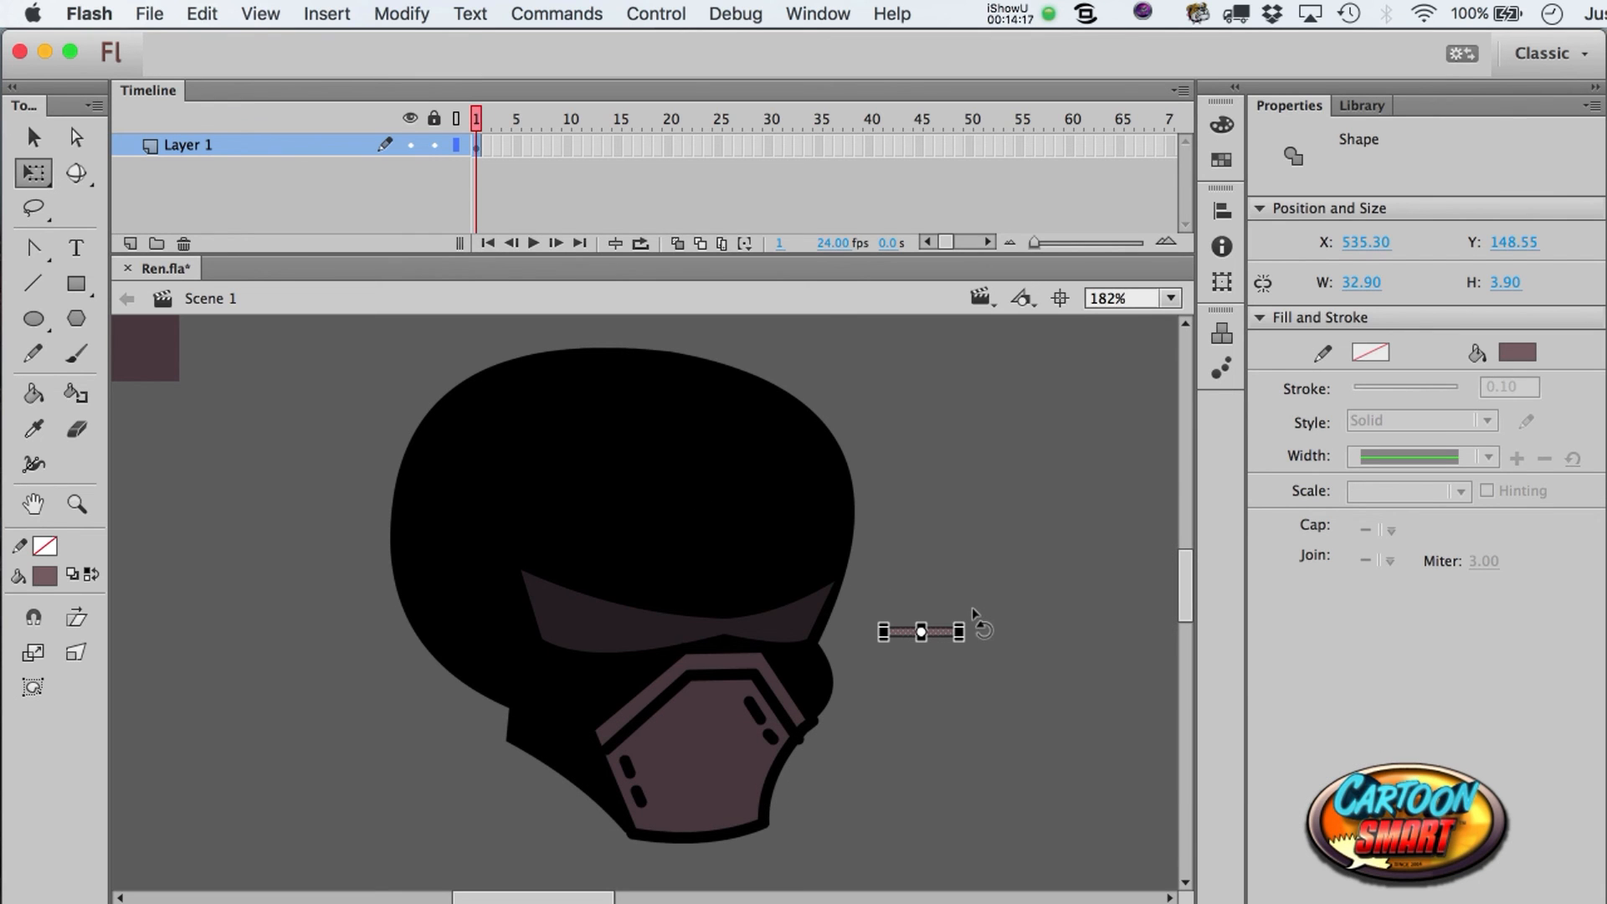
mouse_move(975, 615)
mouse_down()
mouse_move(978, 636)
mouse_move(925, 570)
mouse_move(923, 617)
mouse_move(981, 640)
mouse_move(970, 626)
mouse_move(978, 639)
mouse_move(646, 638)
mouse_move(595, 618)
mouse_up()
key(a)
- Tilt the left eye's highlight further along the upper eye edge and nudge it up and to the left
key(q)
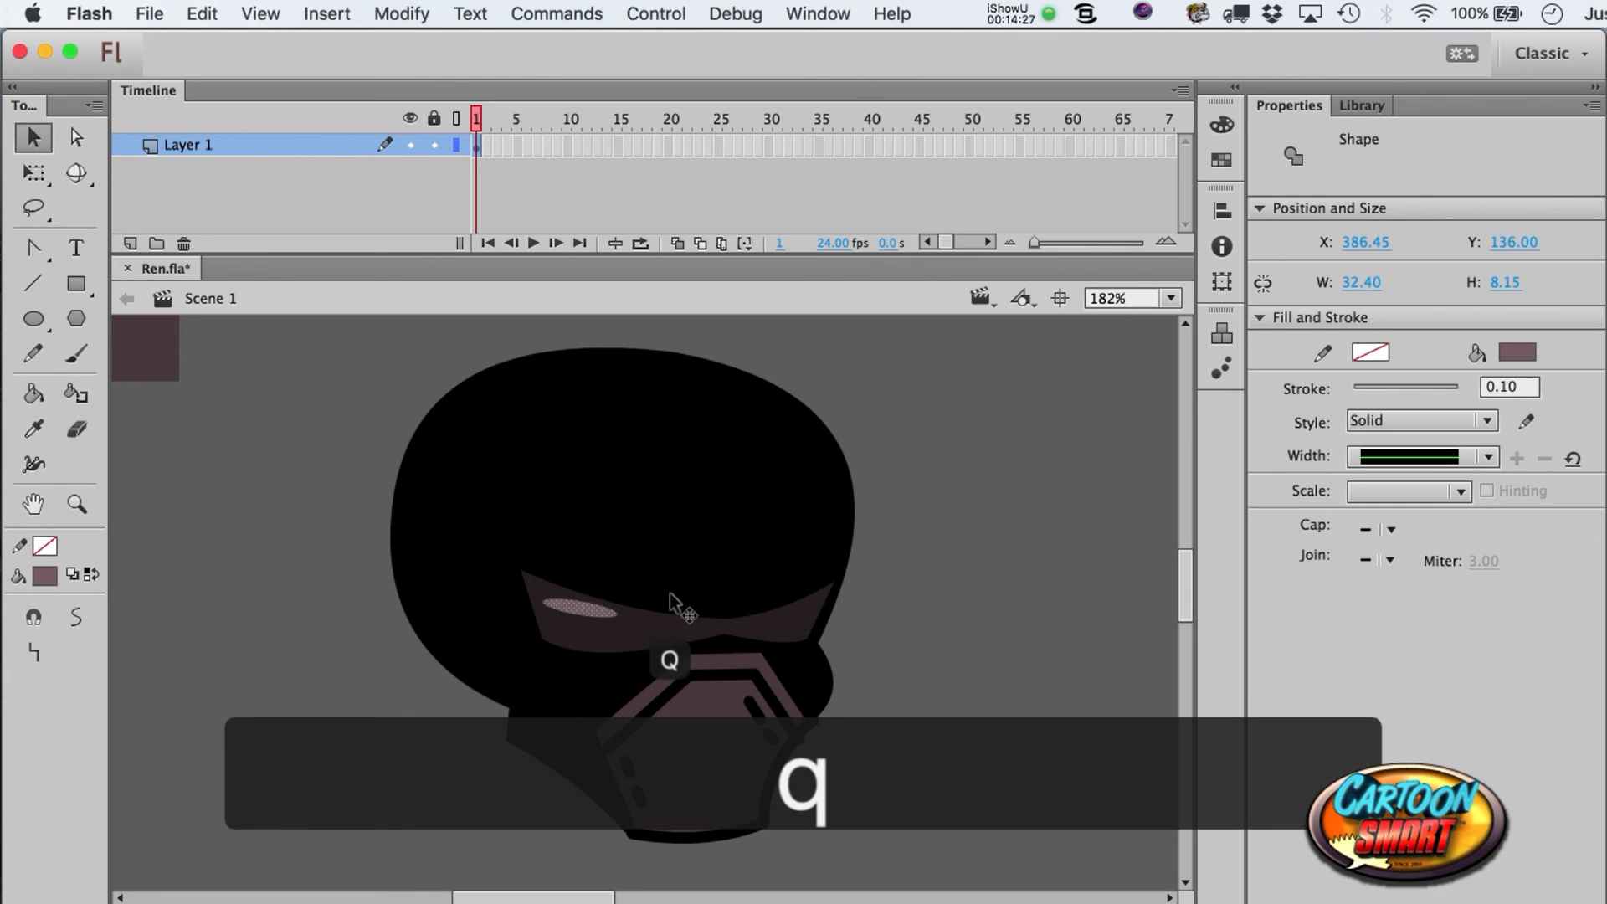
drag(645, 619, 646, 624)
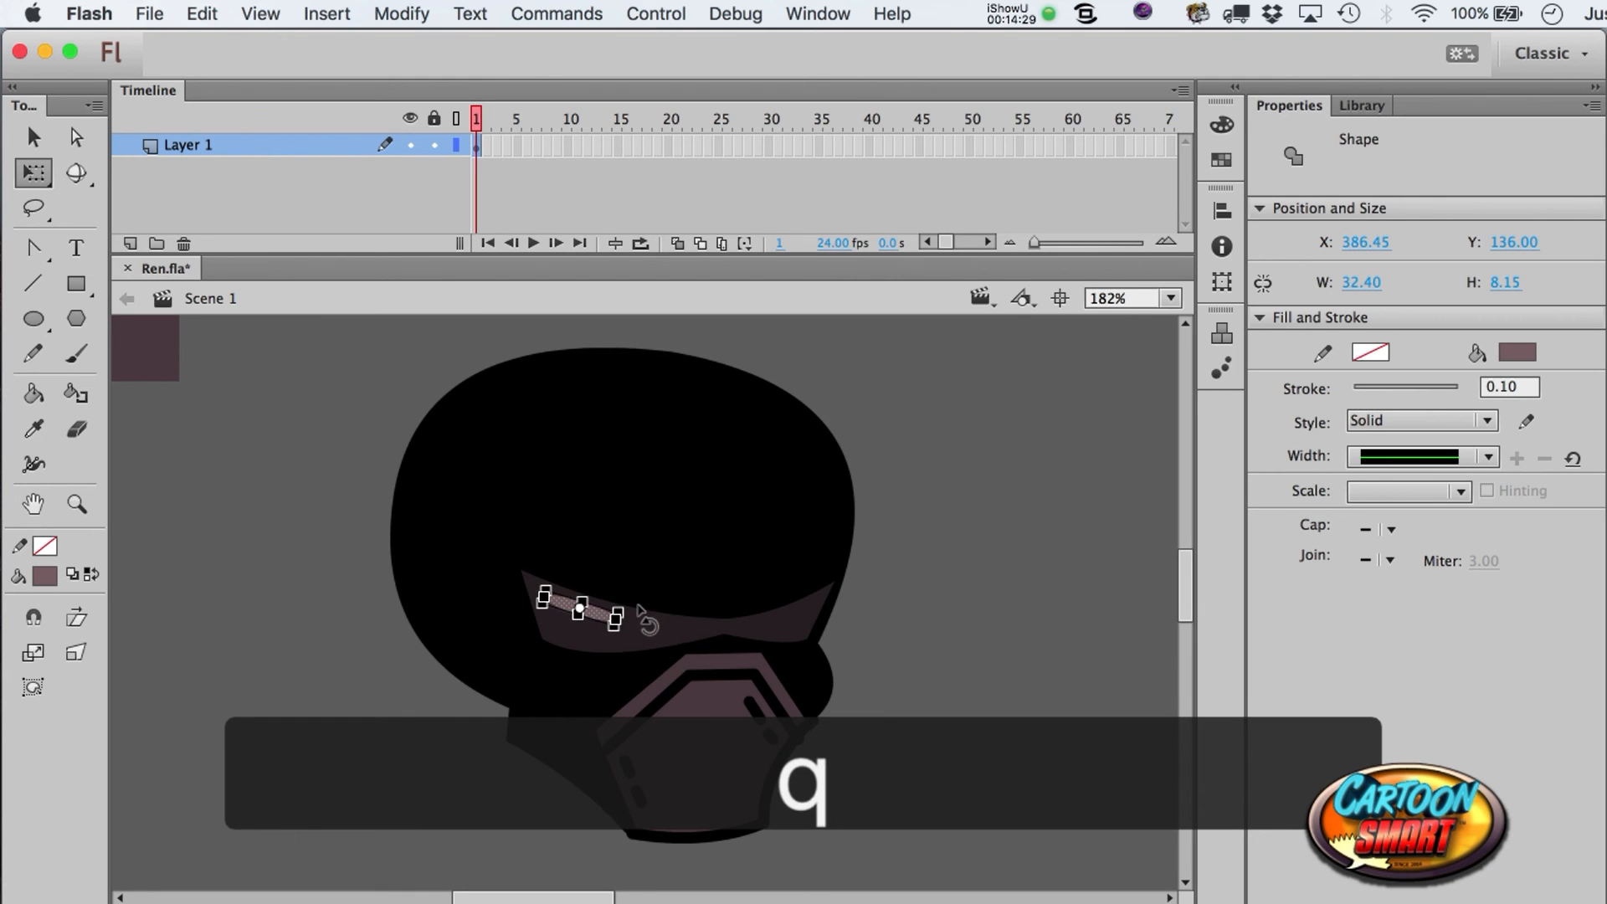
key(Up)
key(Left)
click(959, 688)
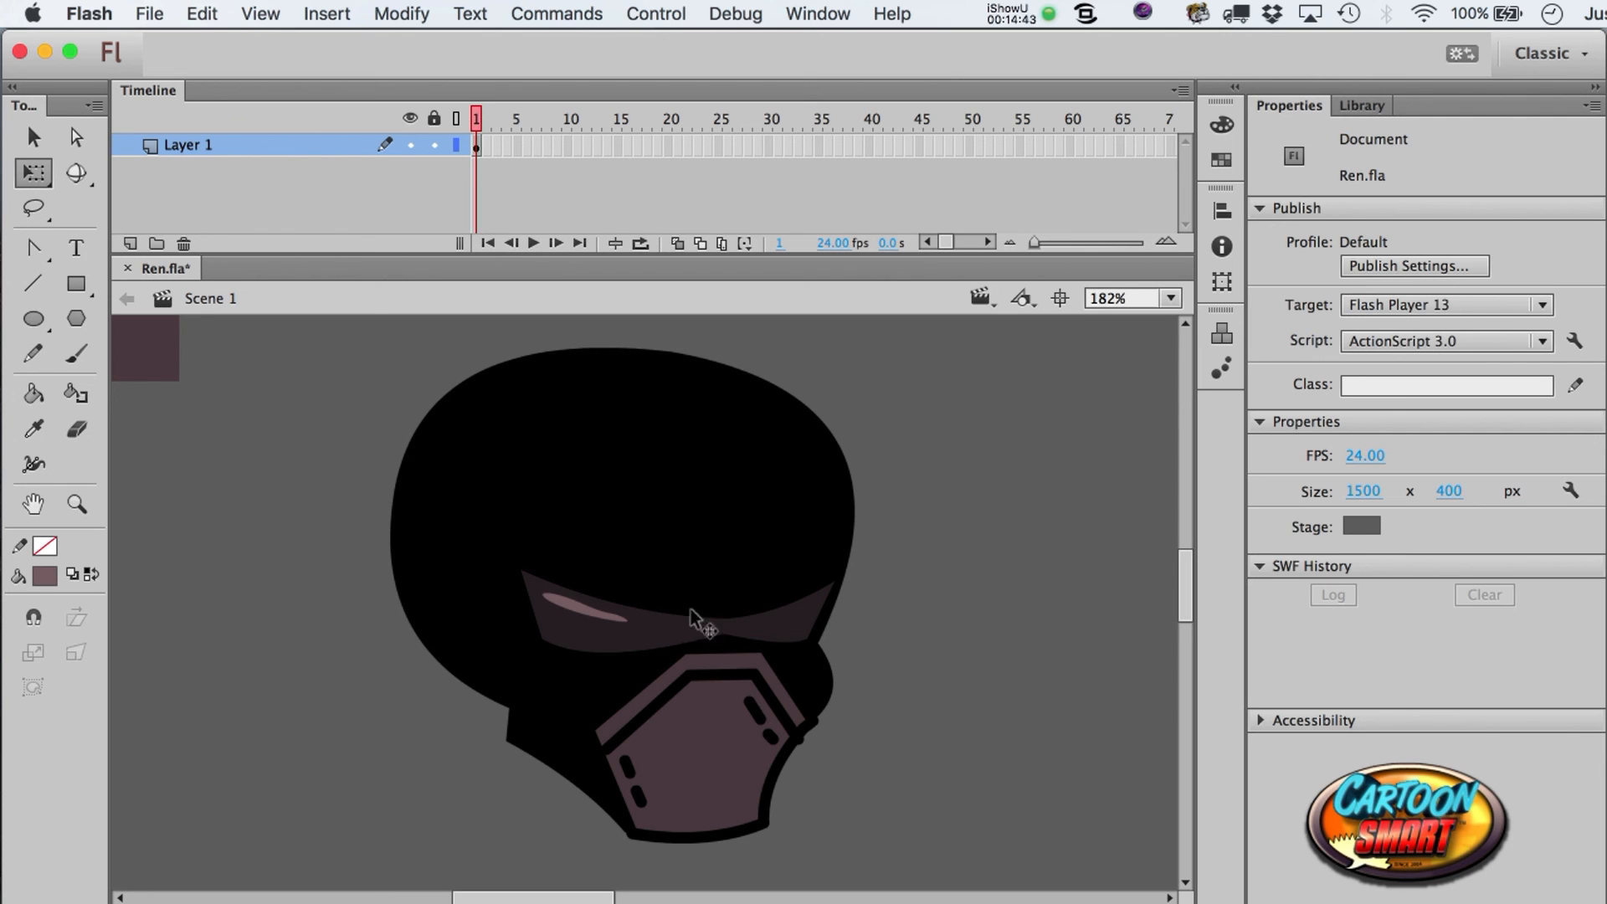
- Darken the left eye highlight's fill to a subtle maroon by lowering its brightness
click(590, 610)
click(44, 576)
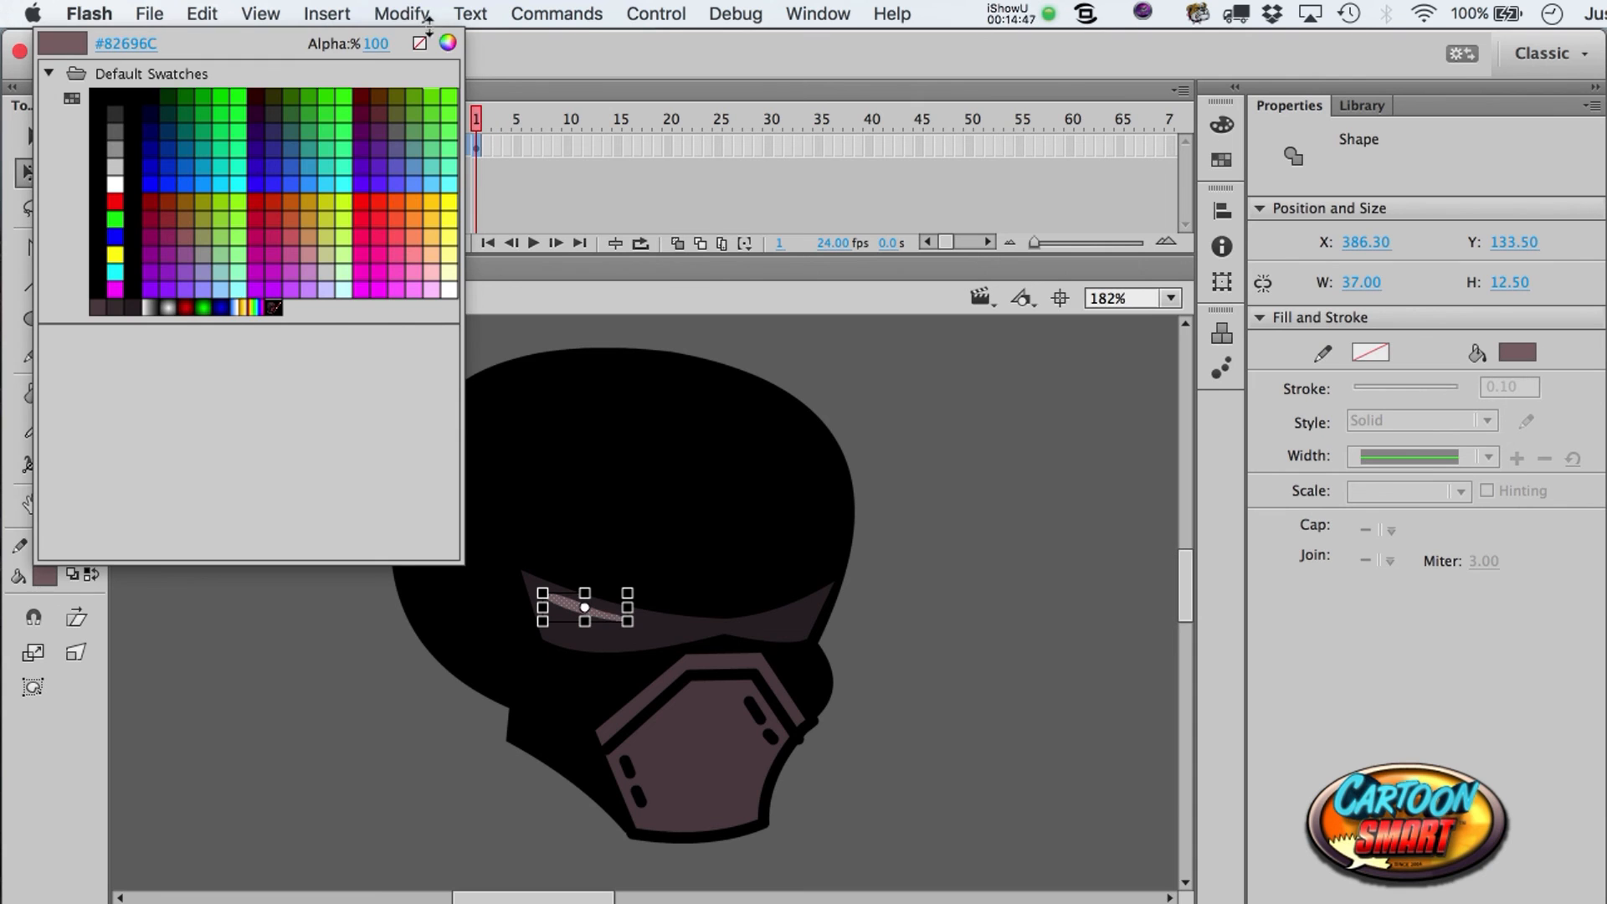
click(446, 44)
drag(452, 354, 425, 355)
click(553, 197)
click(1038, 597)
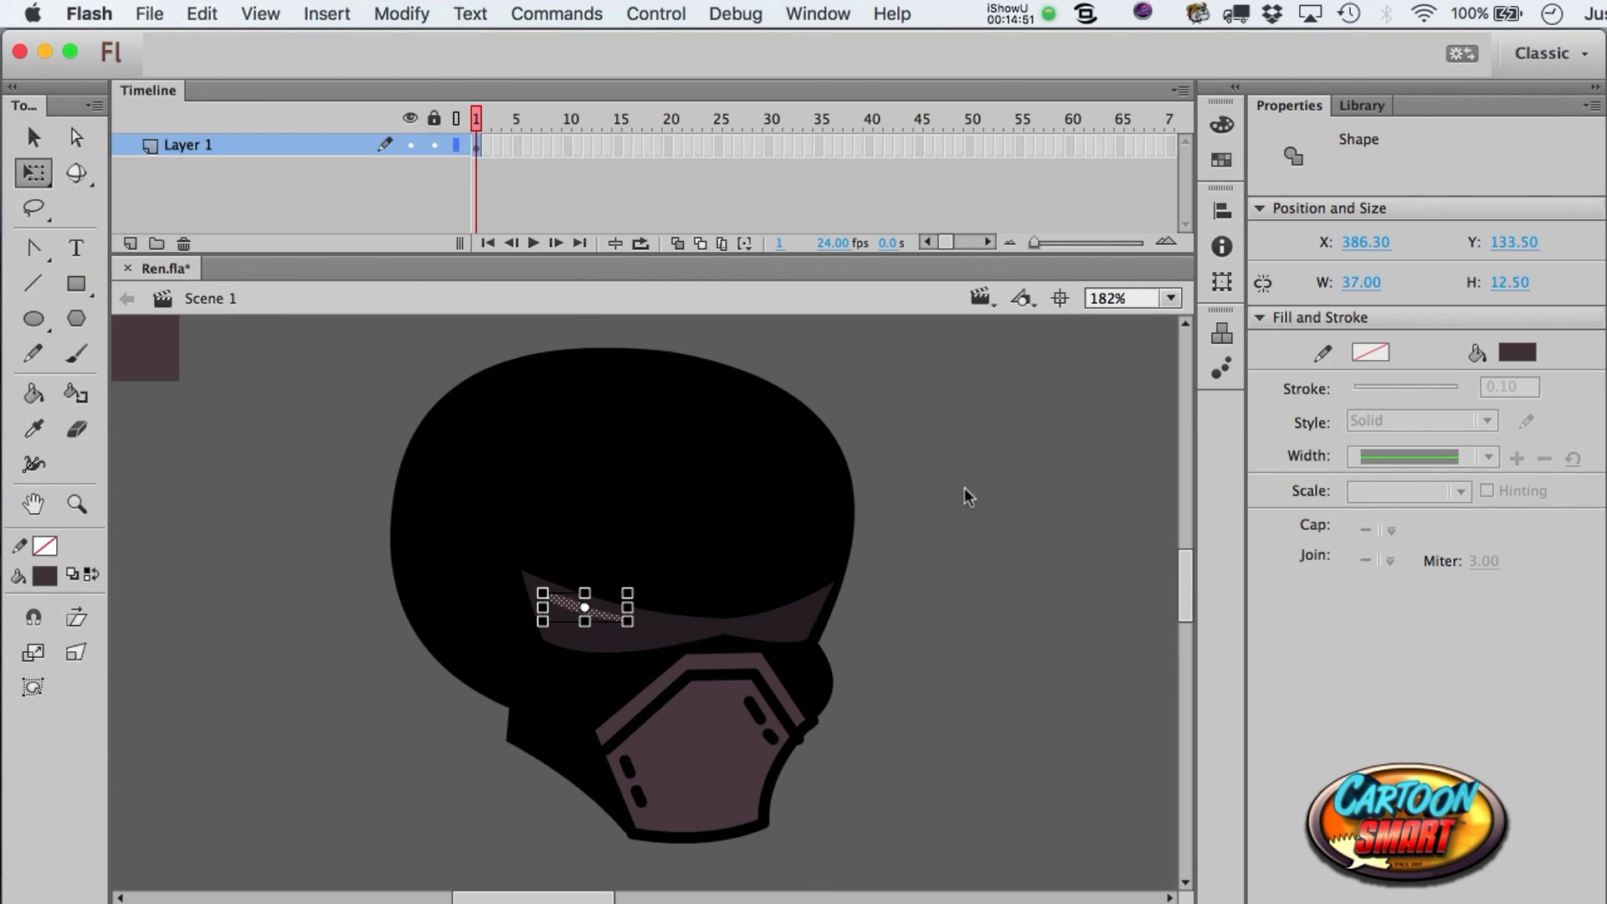
key(a)
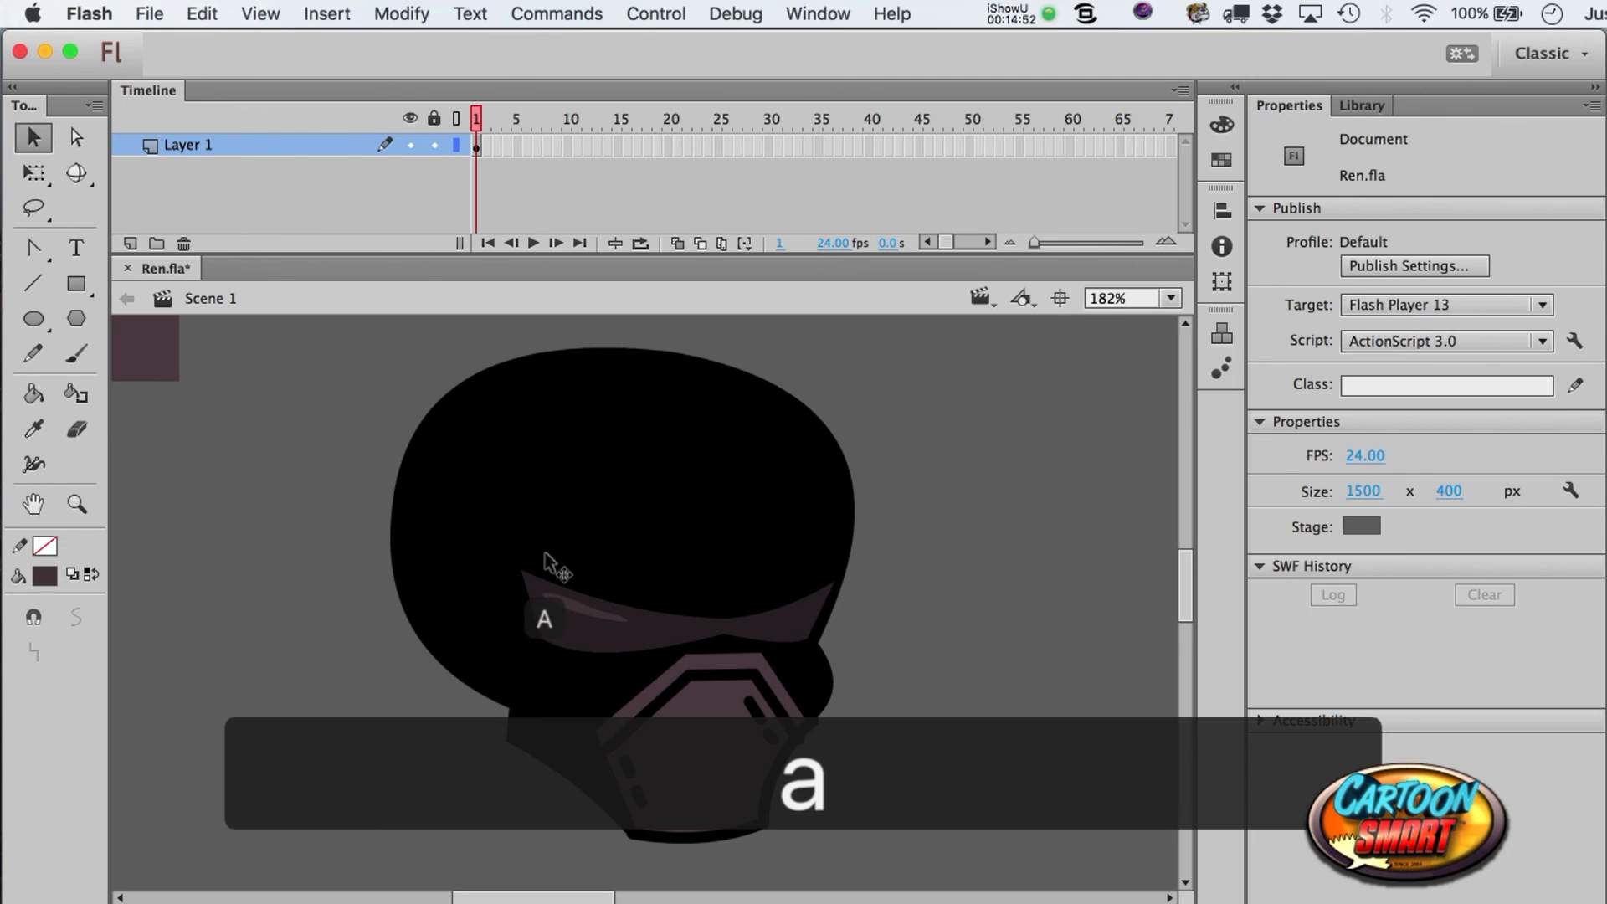
click(77, 283)
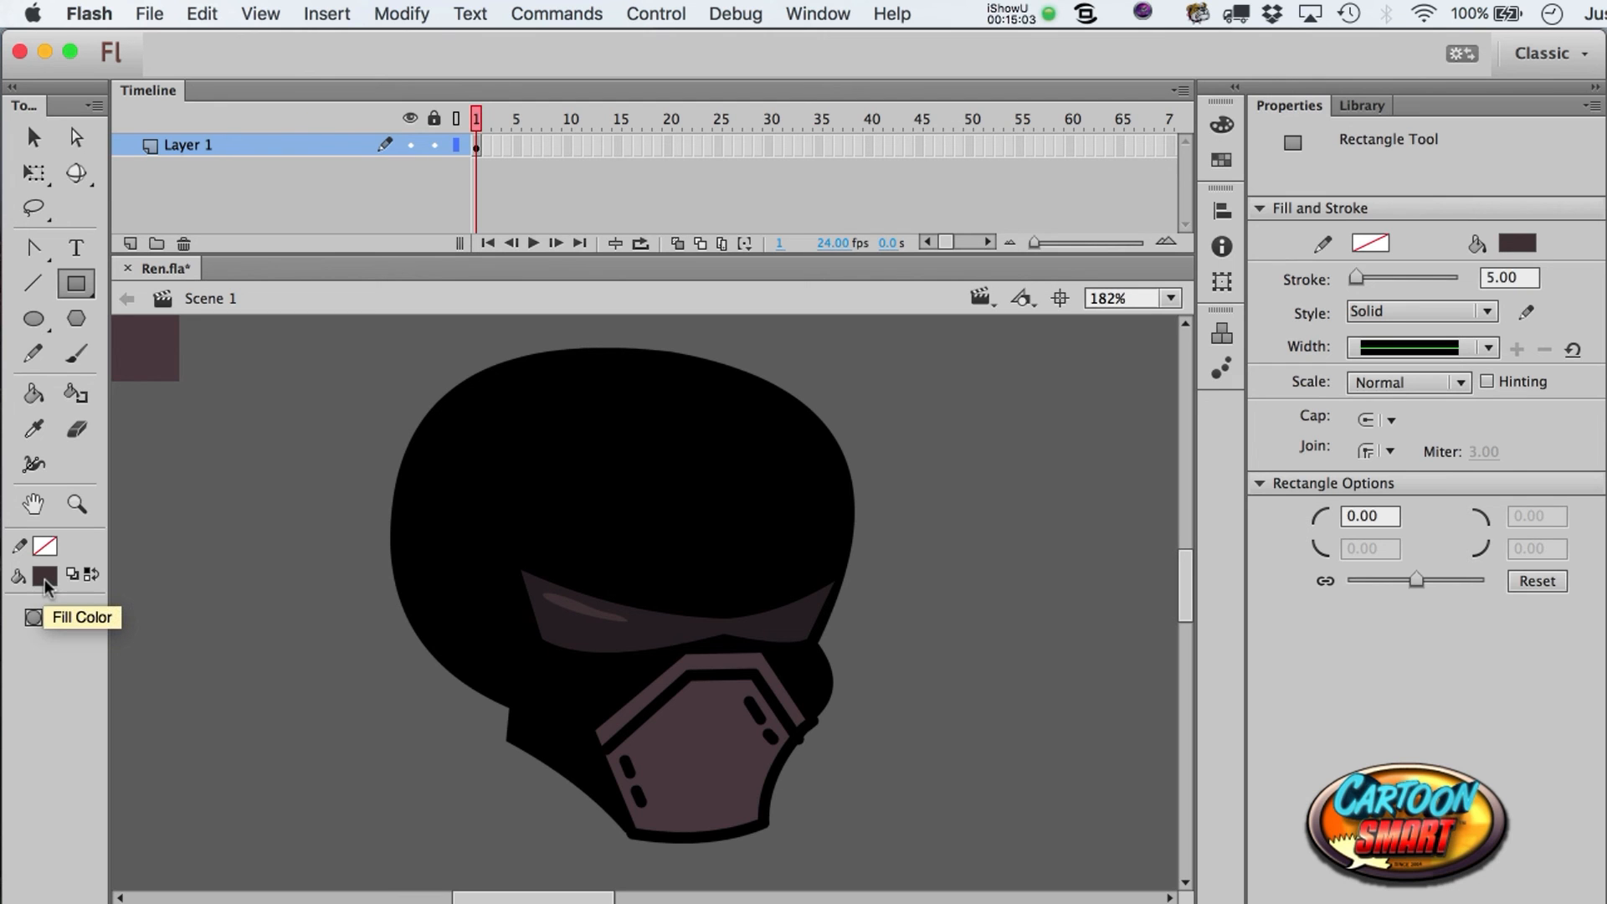
key(a)
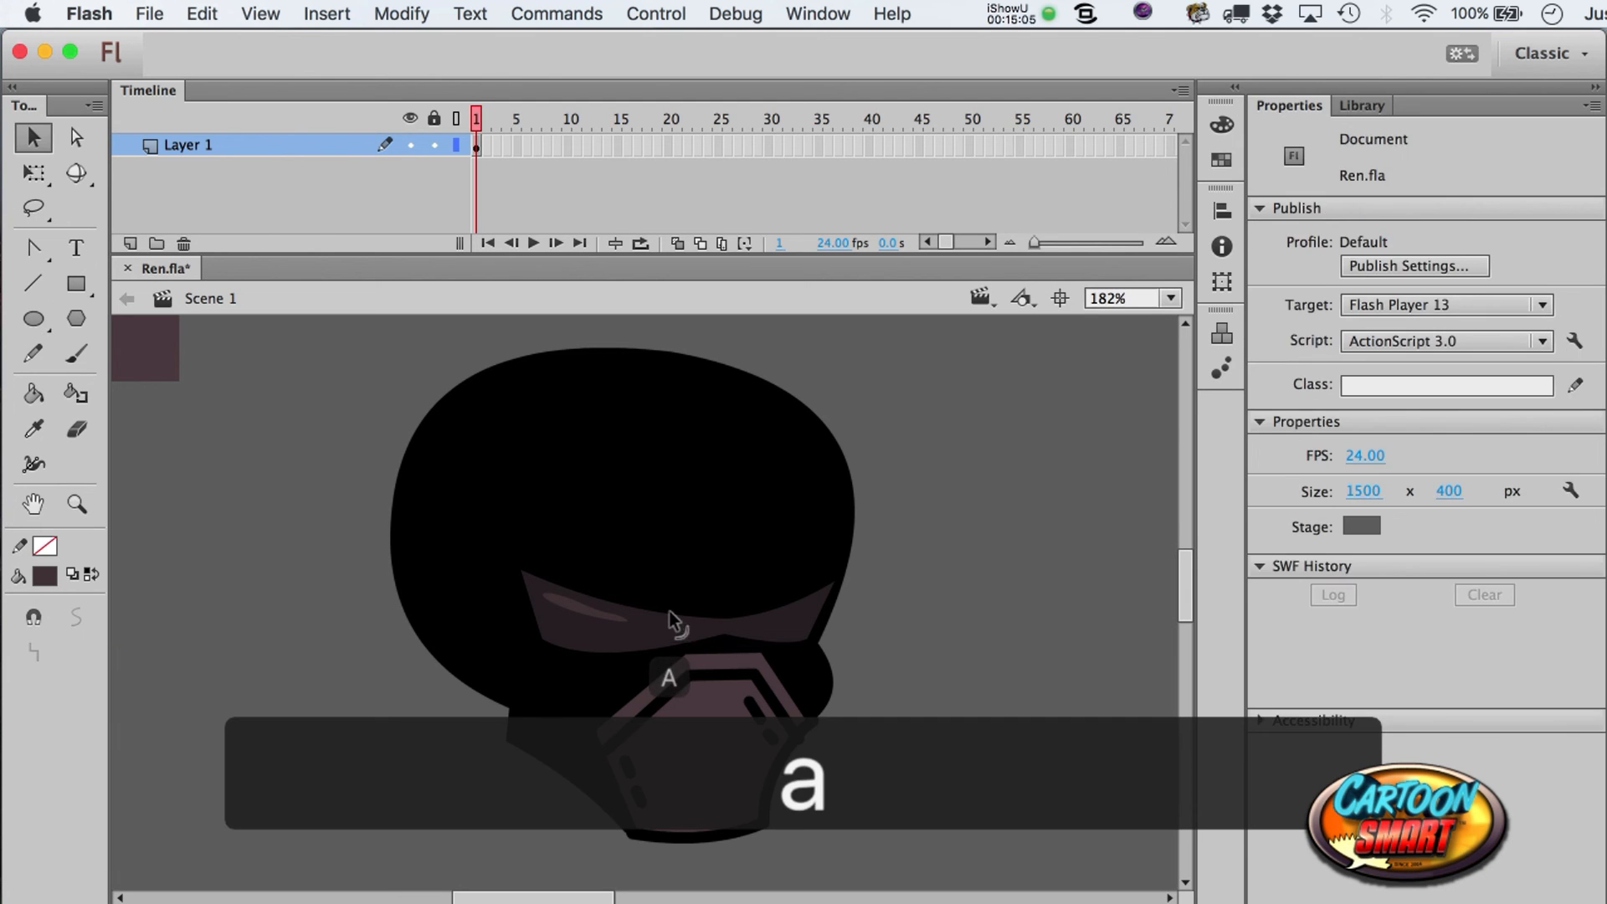
click(669, 611)
click(891, 625)
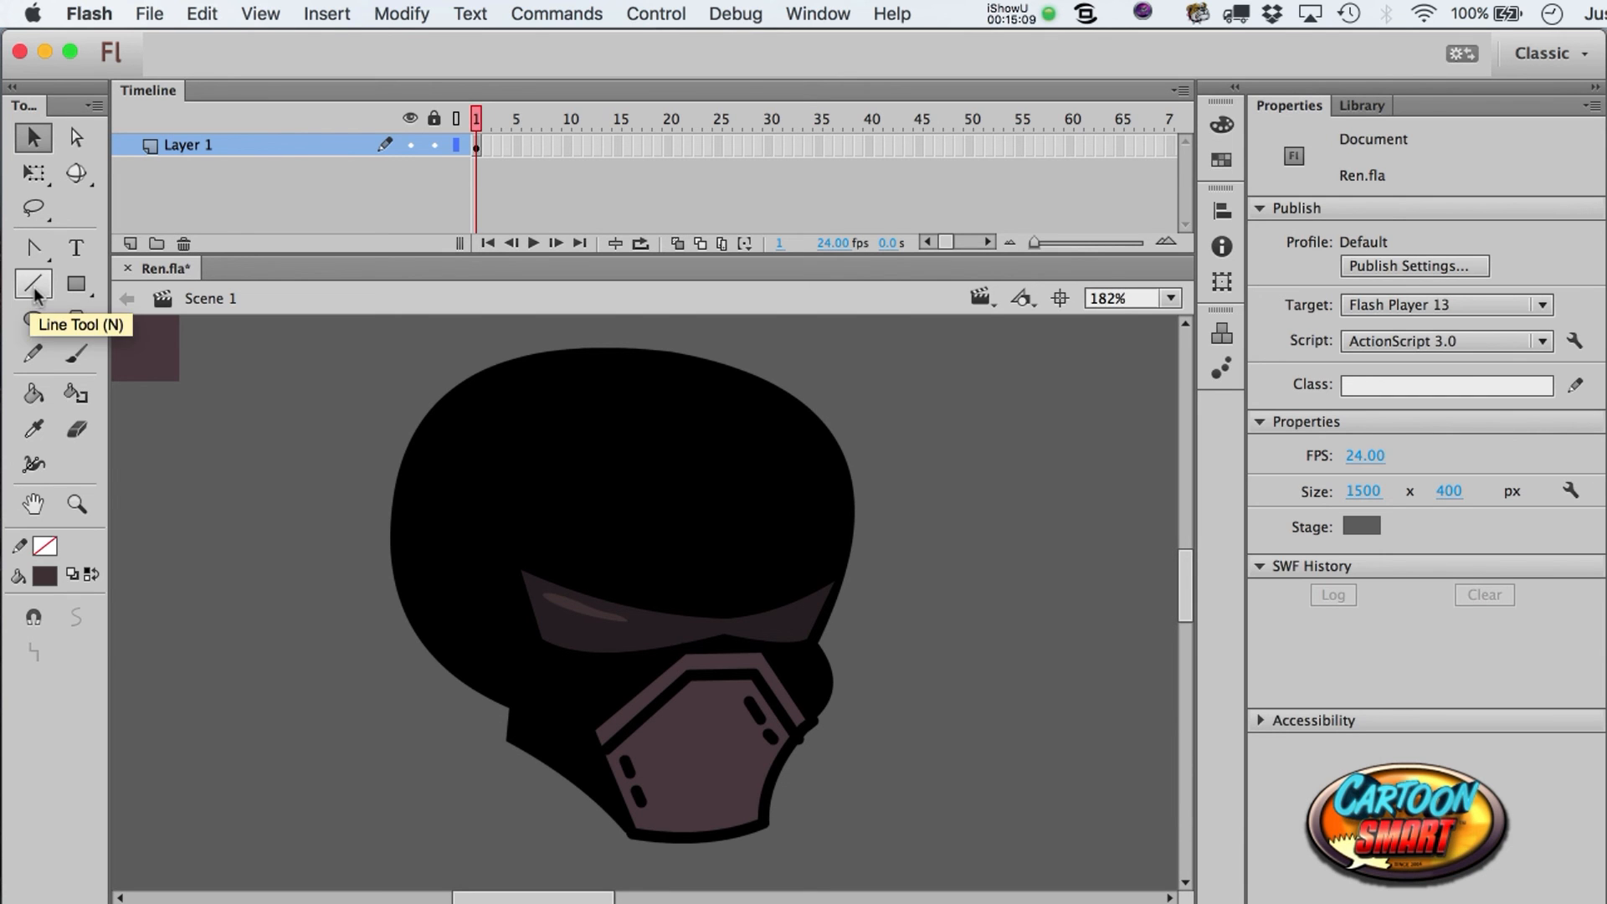
- Outline the eye shape with a solid orange stroke of width 5 using the Ink Bottle tool
click(73, 401)
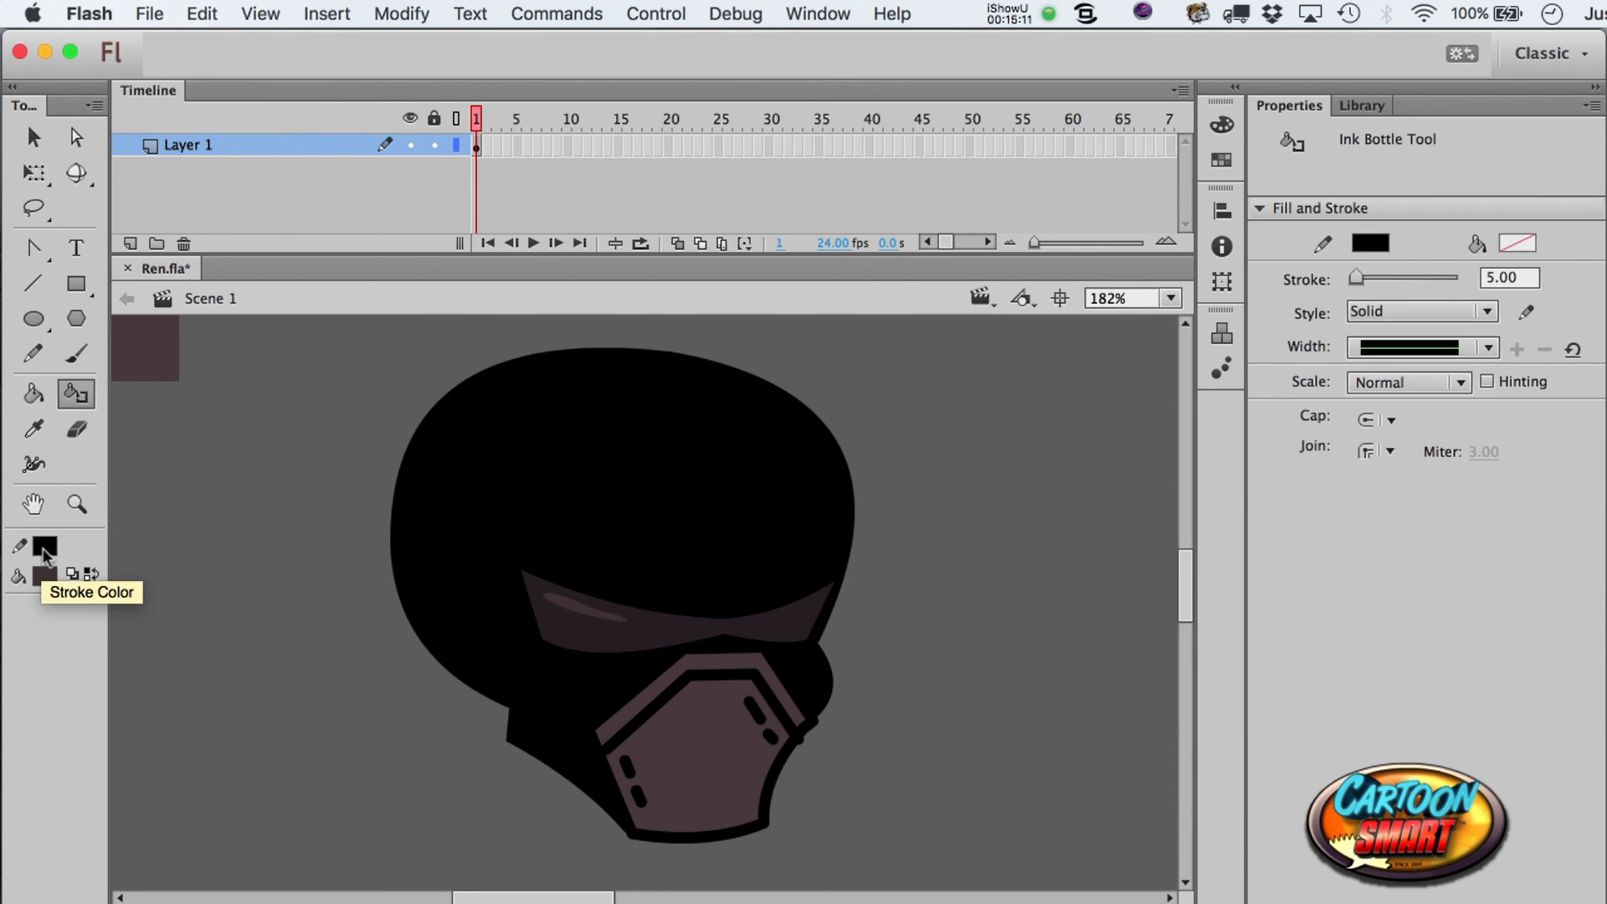
click(45, 546)
click(409, 152)
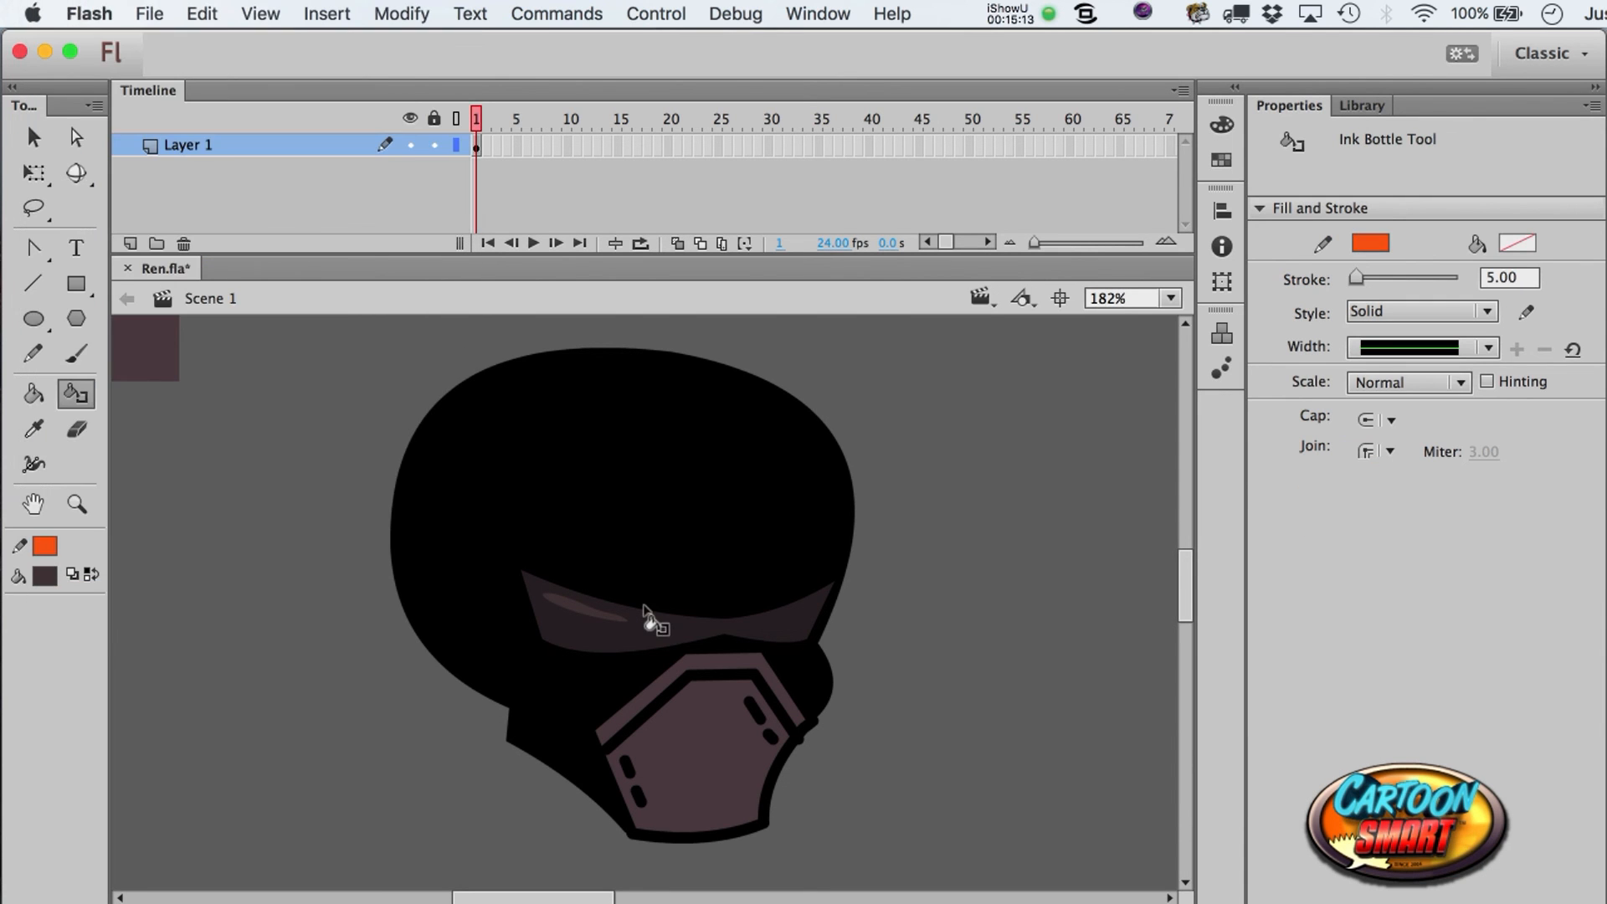
click(644, 609)
- Enlarge the orange eye outline about its centre to about 179 px wide and 79 px high
key(a)
double_click(658, 611)
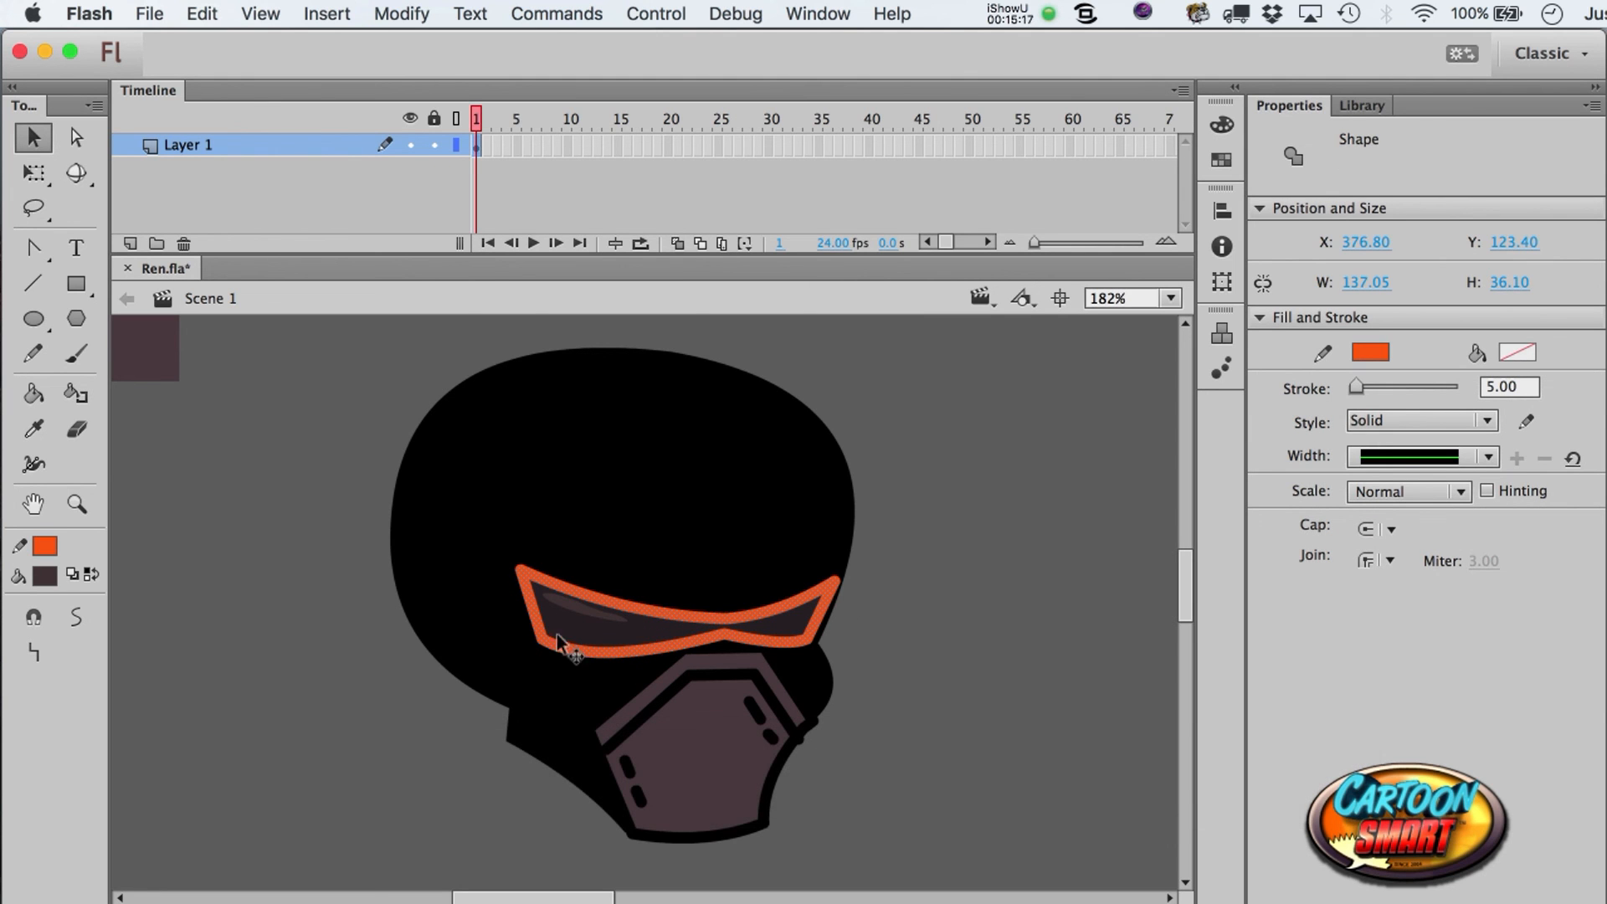
key(q)
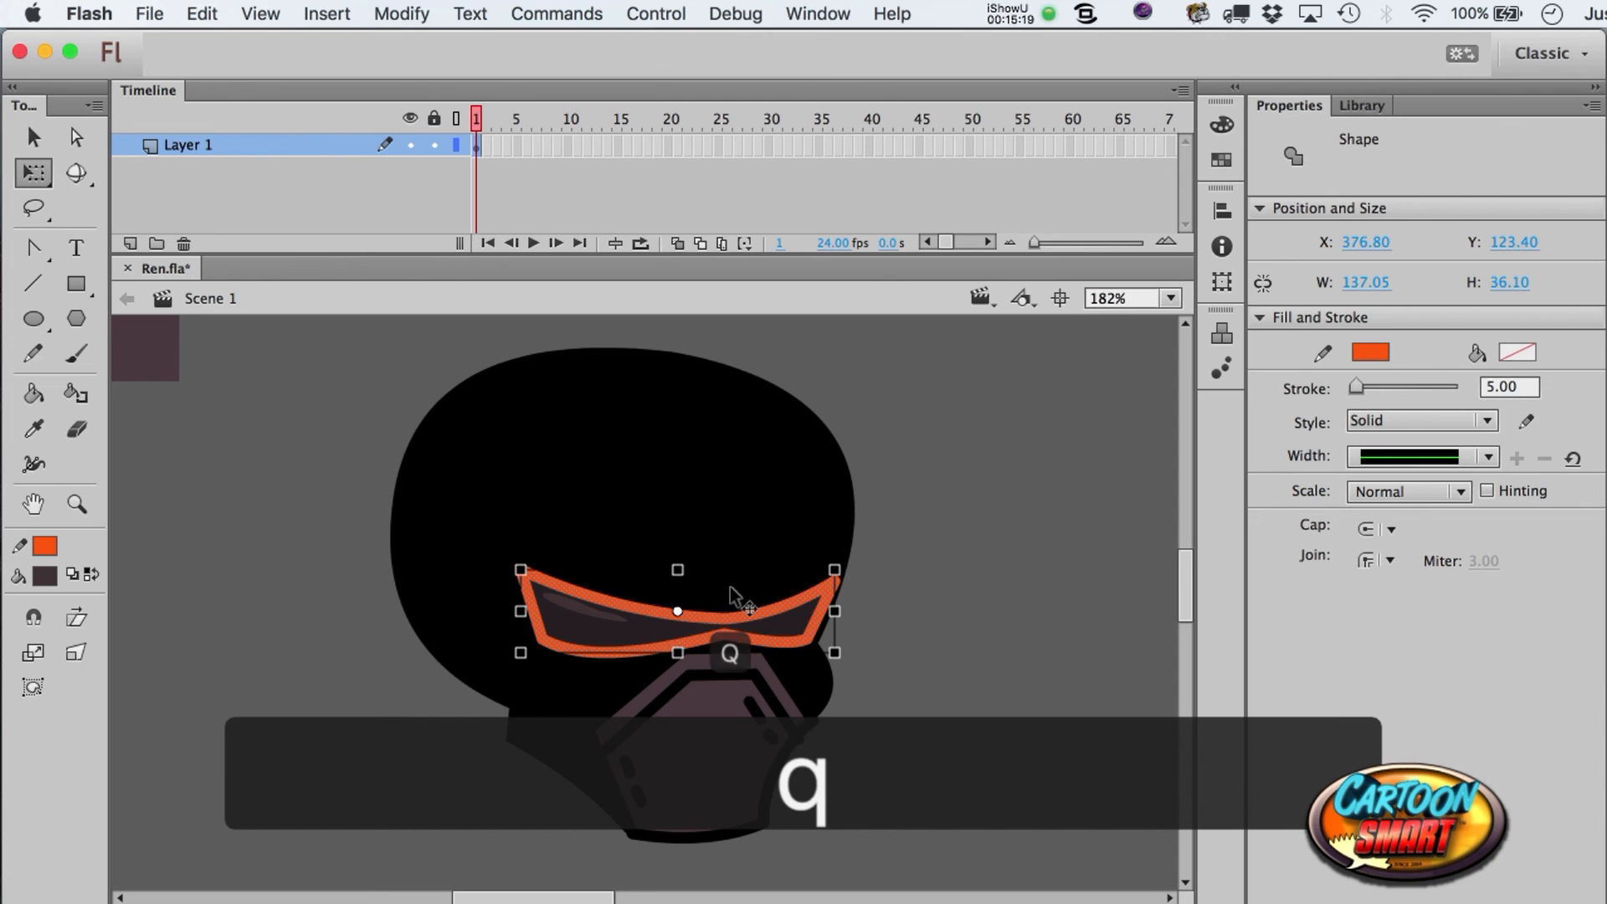
drag(672, 557, 671, 497)
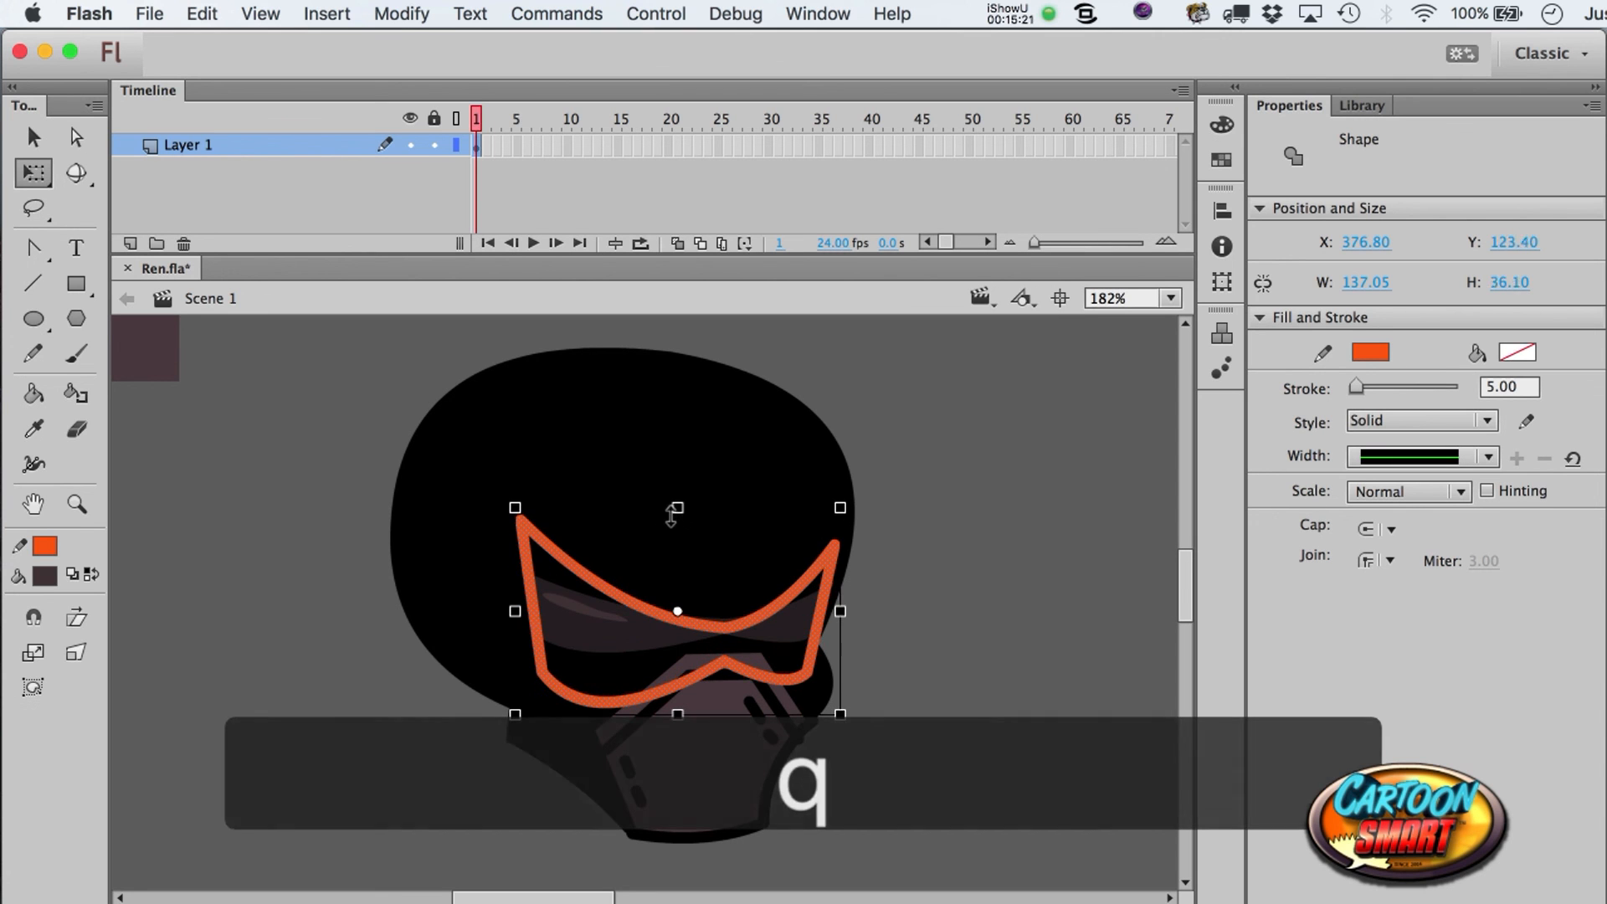
drag(500, 615, 466, 615)
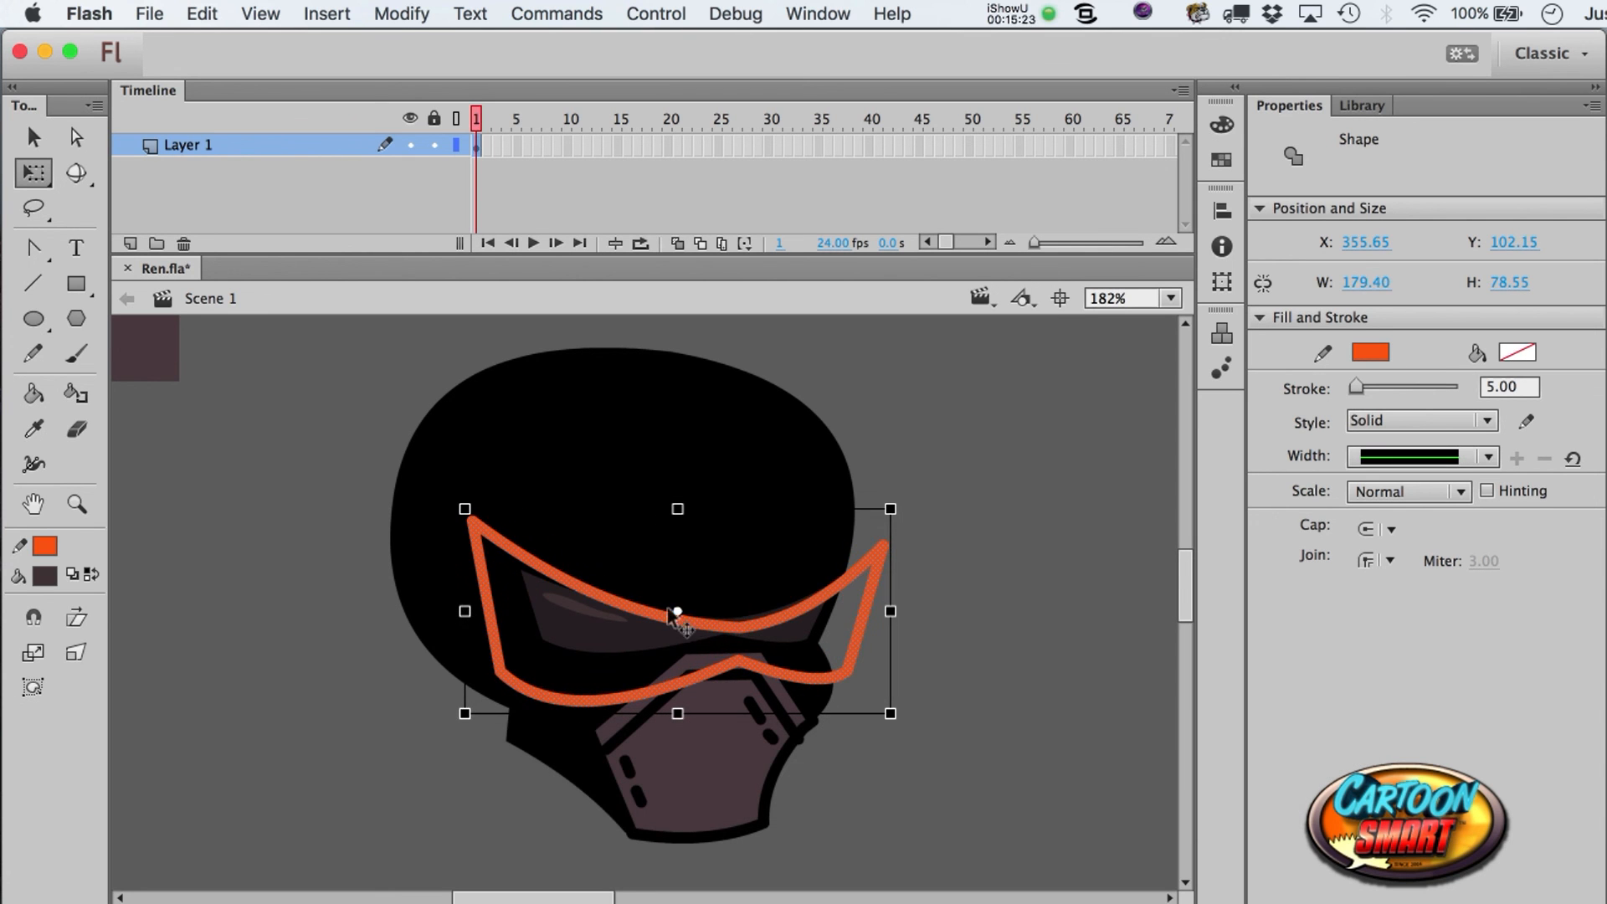
- Move the orange outline up and stretch its height to about 89 px around the eyes
key(shift+Up)
mouse_move(677, 483)
mouse_down()
mouse_move(676, 454)
mouse_move(673, 470)
mouse_up()
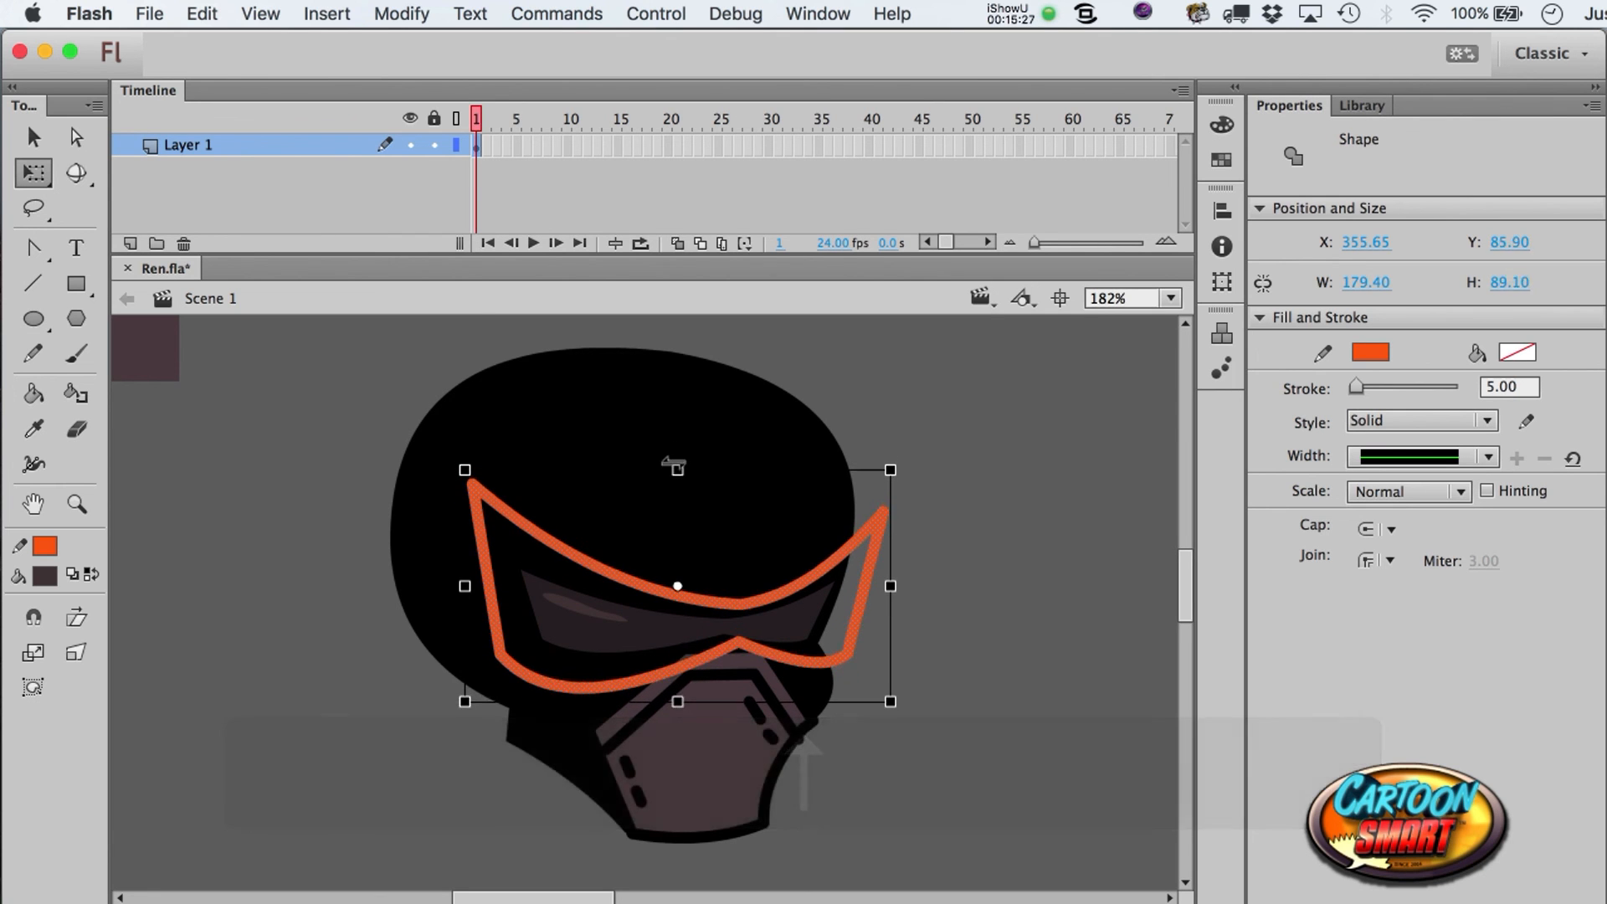
key(shift+Up)
key(shift+Down)
key(Down)
key(Down)
key(Down)
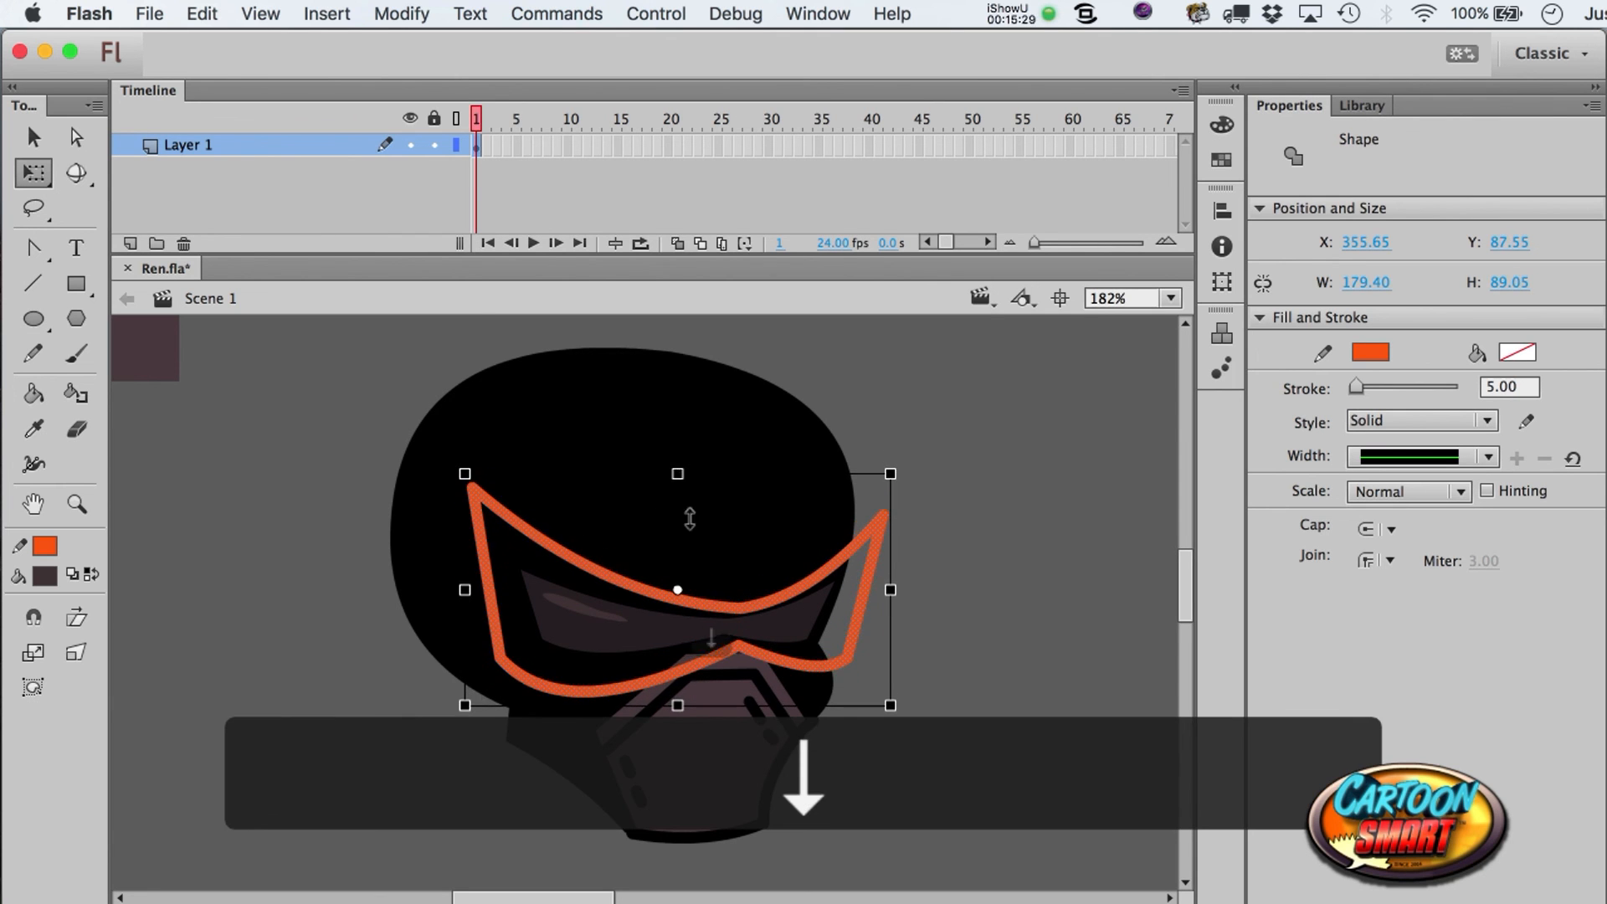
- Stretch the orange outline's height to about 99 px and shift it left to X 350.15
key(q)
drag(678, 705, 680, 720)
key(a)
key(Left)
key(Left)
key(Left)
key(Left)
key(Left)
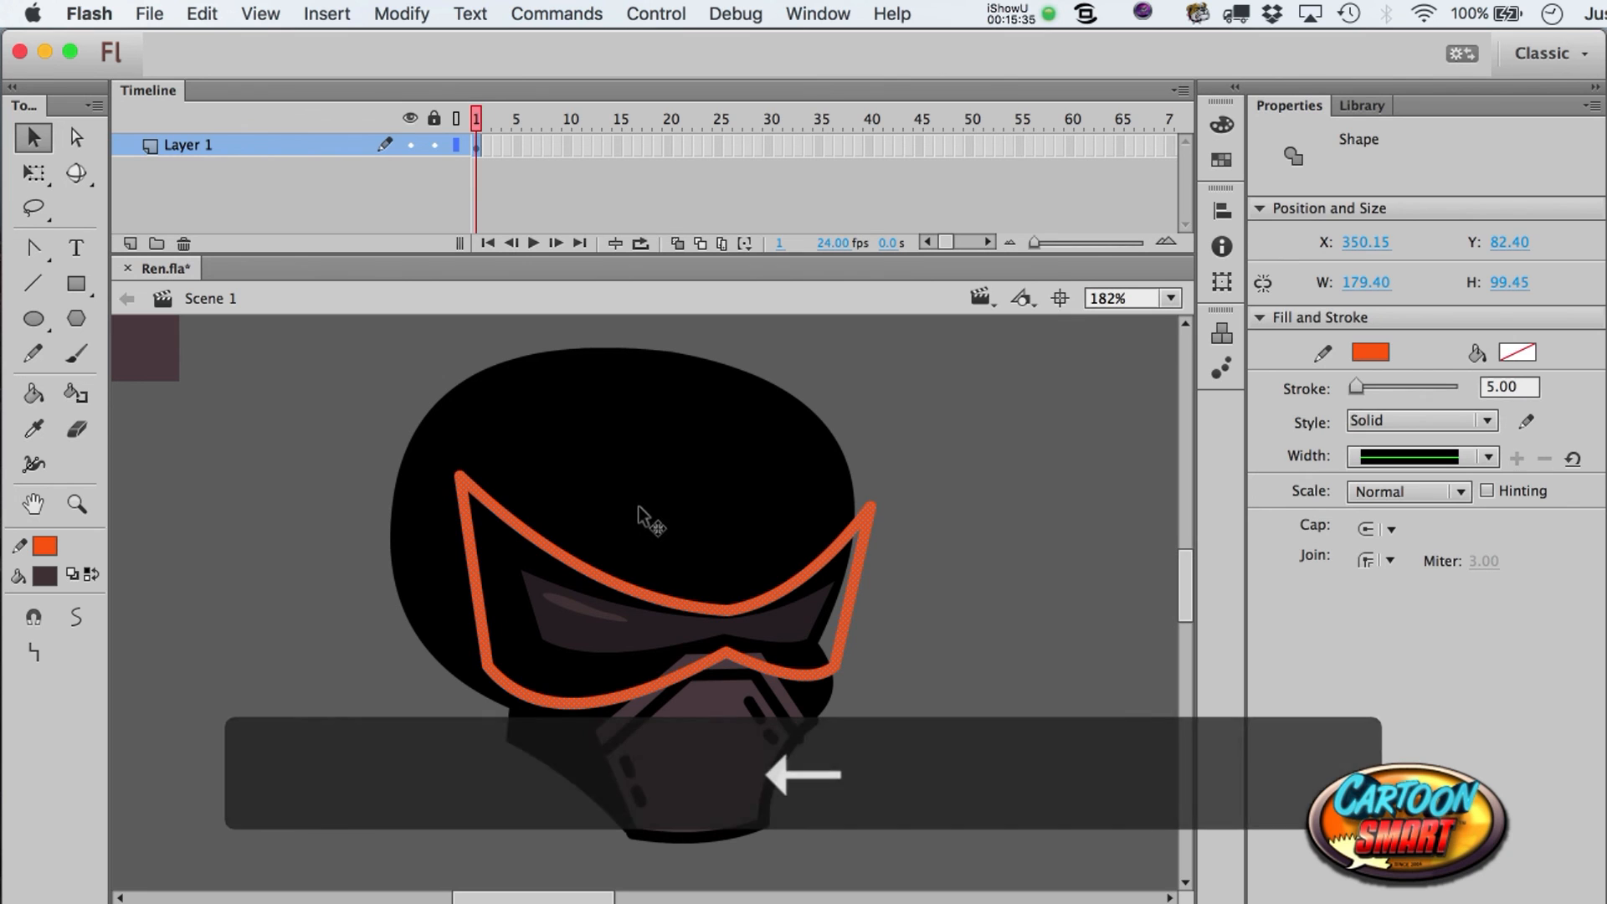
- Move the orange outline to a new layer above the head, keeping its exact position
key(super+x)
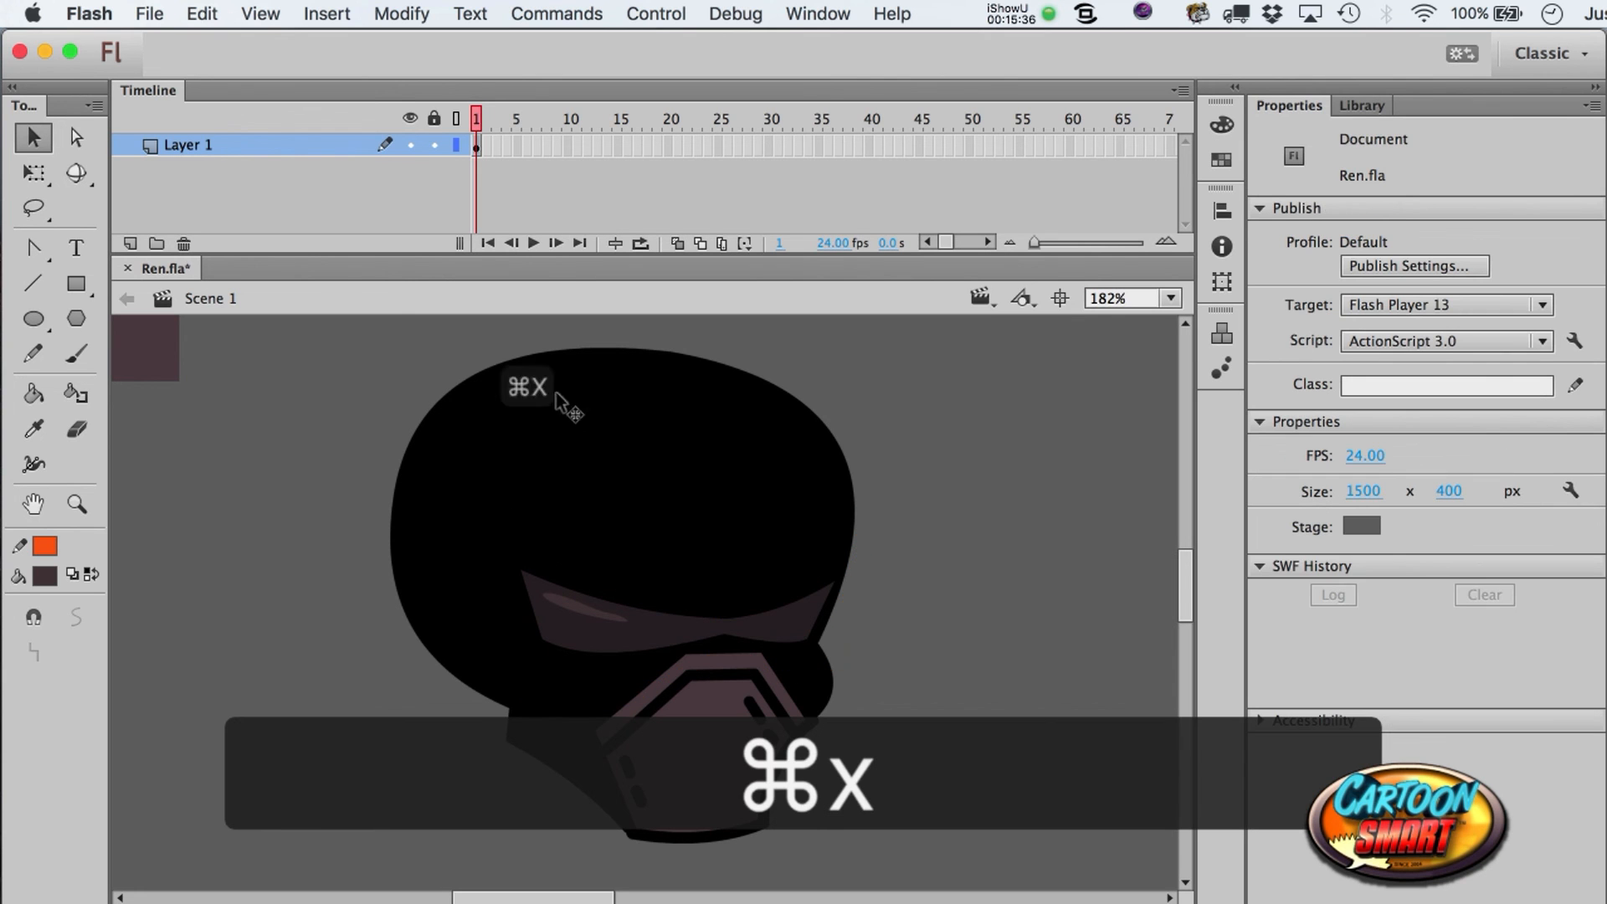
click(129, 243)
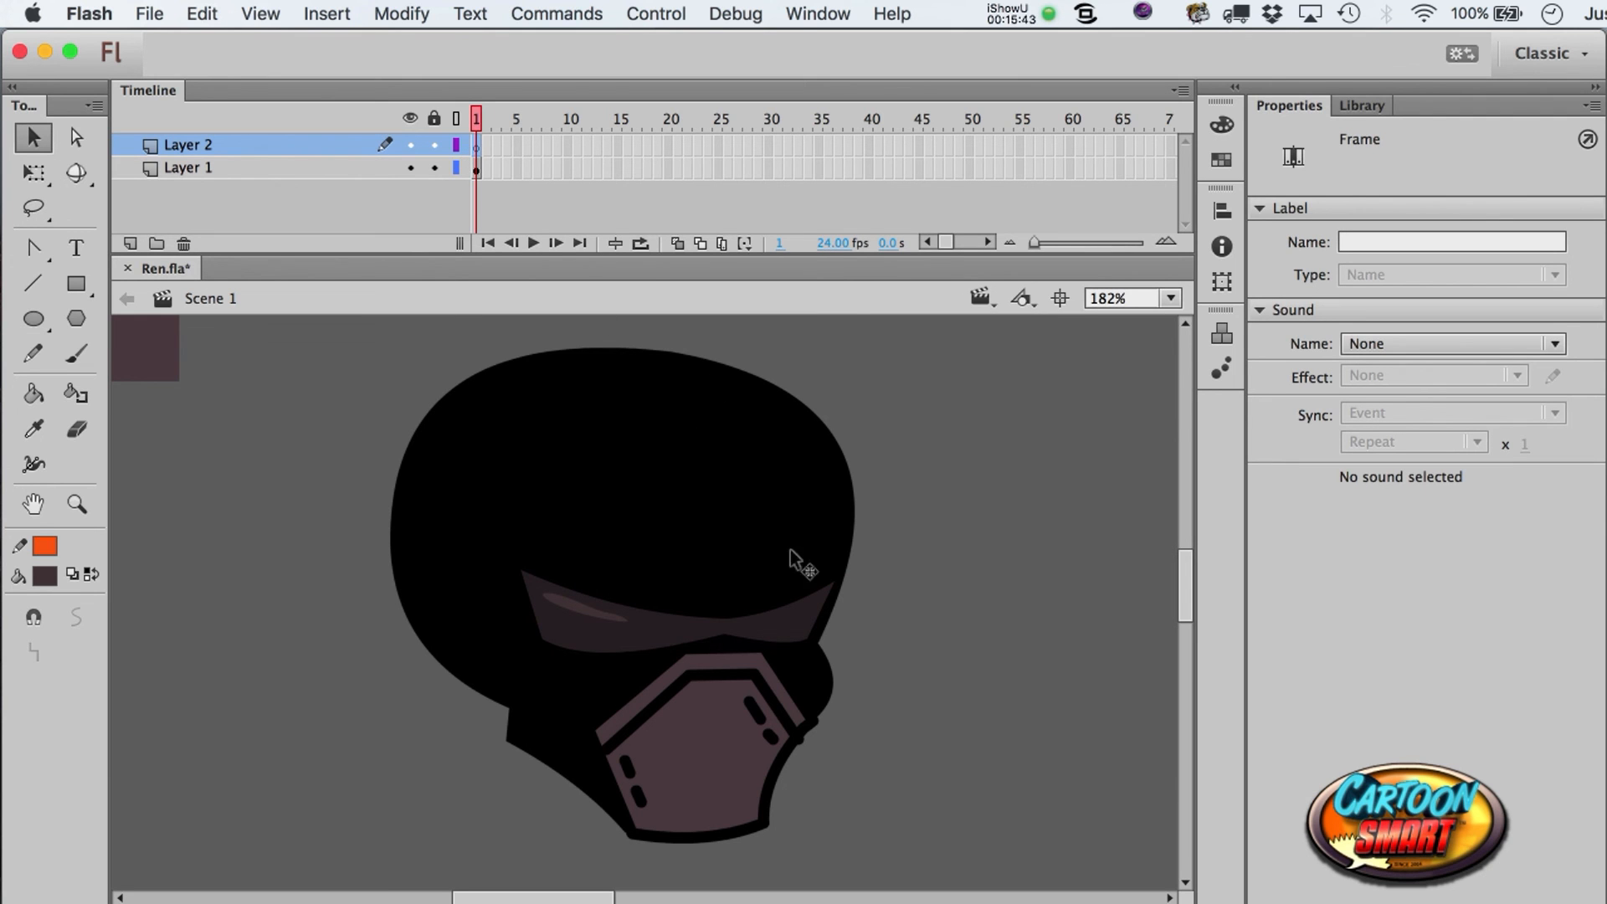
click(327, 13)
mouse_move(200, 10)
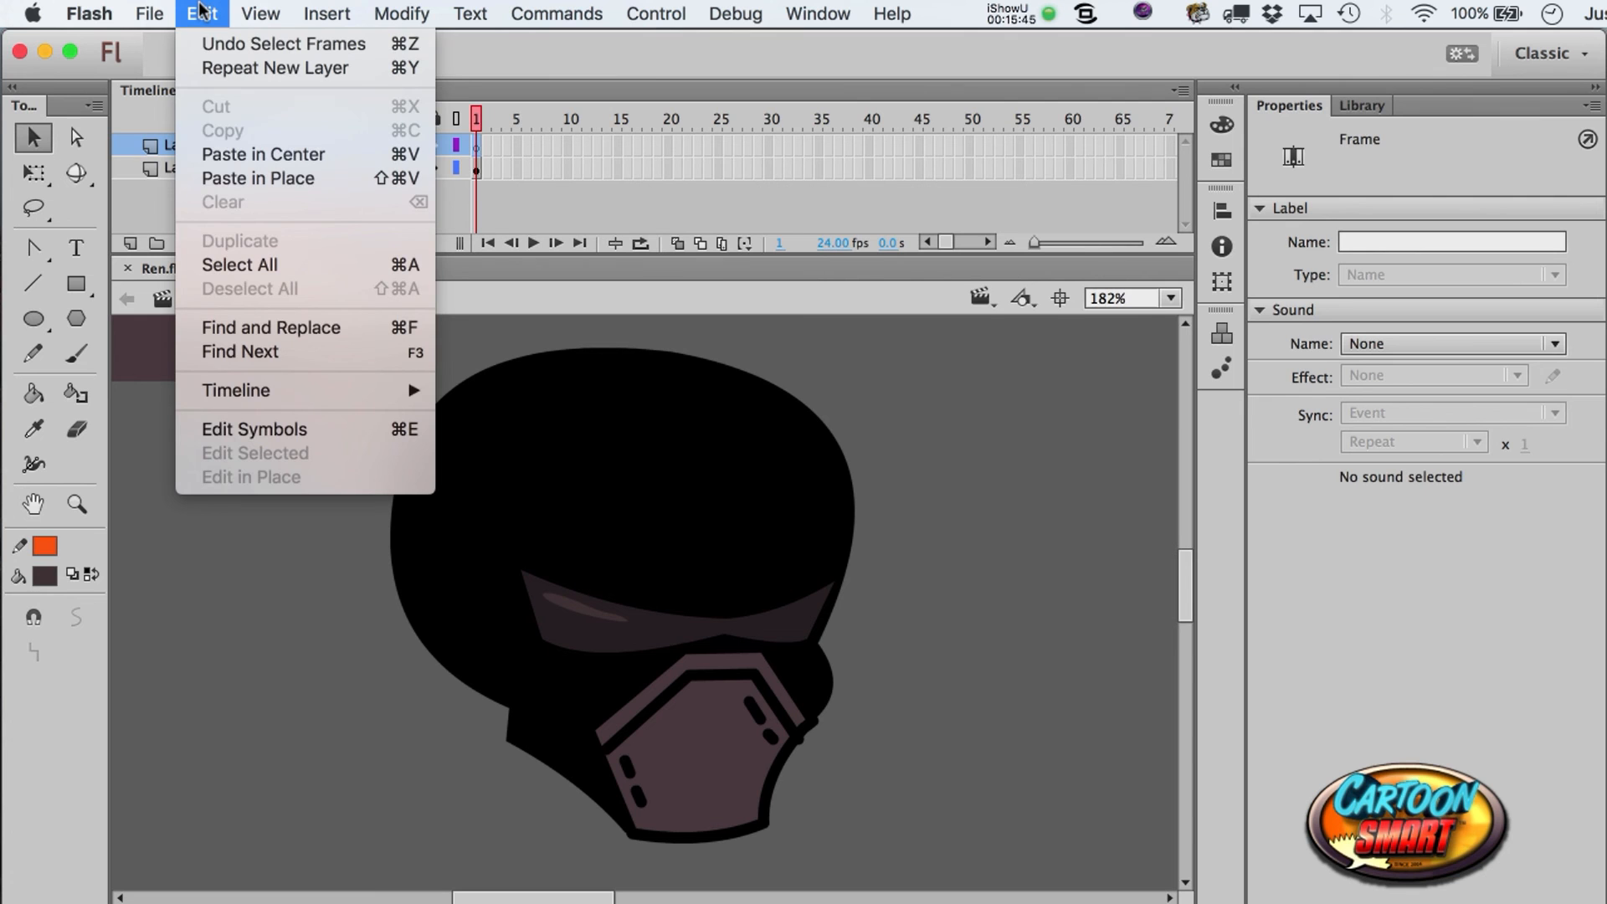
click(247, 175)
click(996, 578)
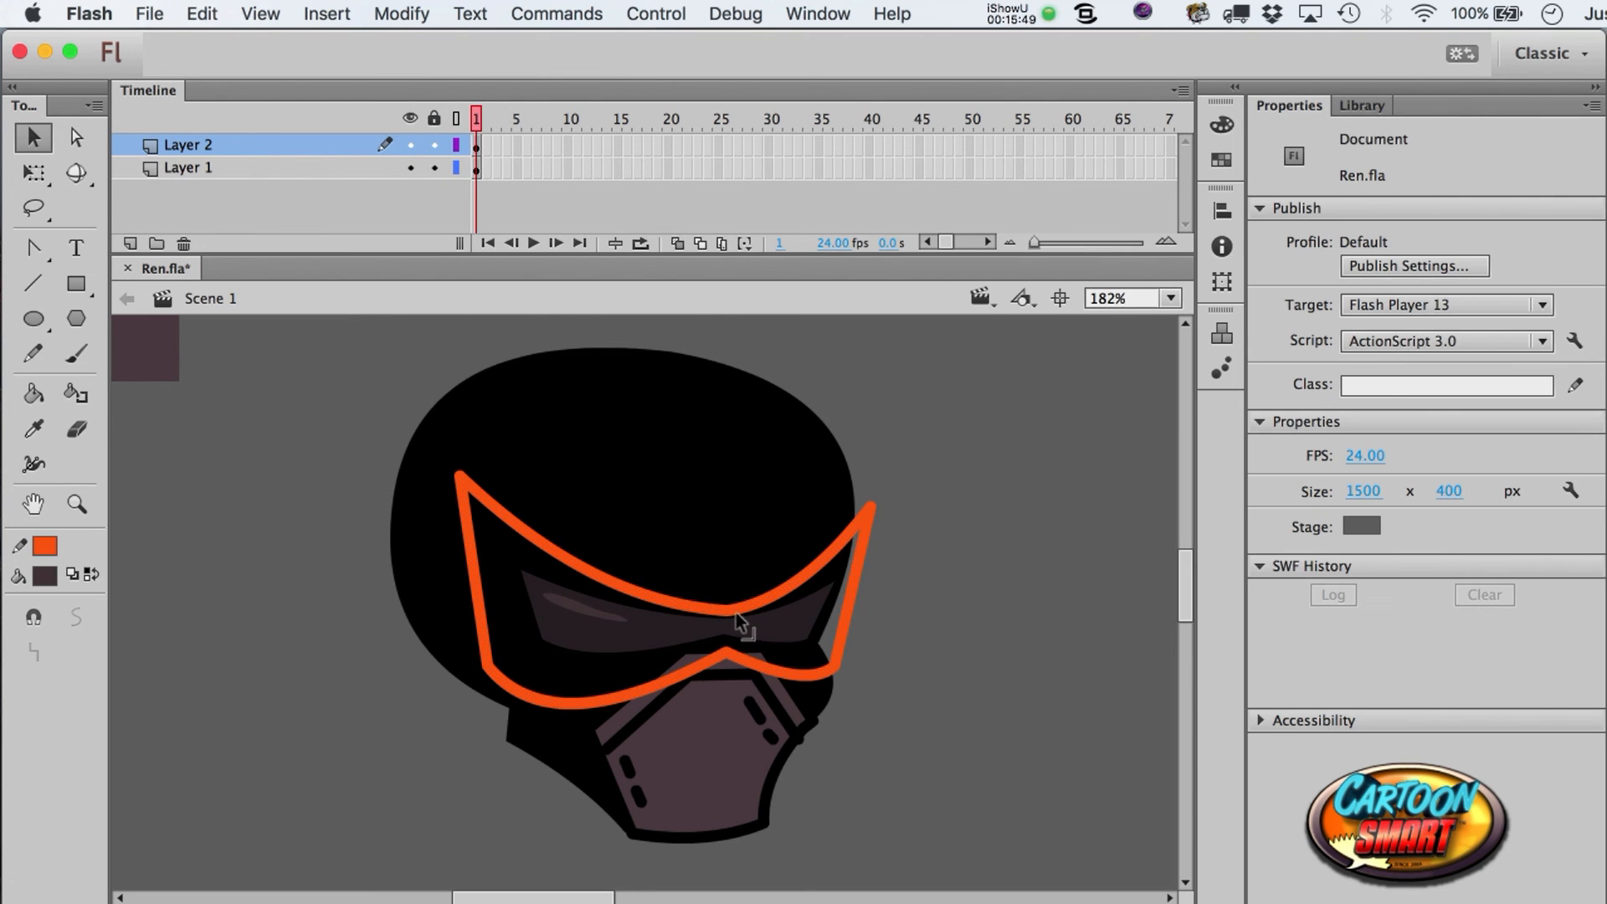
- Reshape the orange outline's upper edge, raising its central dip above the eyes
drag(723, 608, 639, 554)
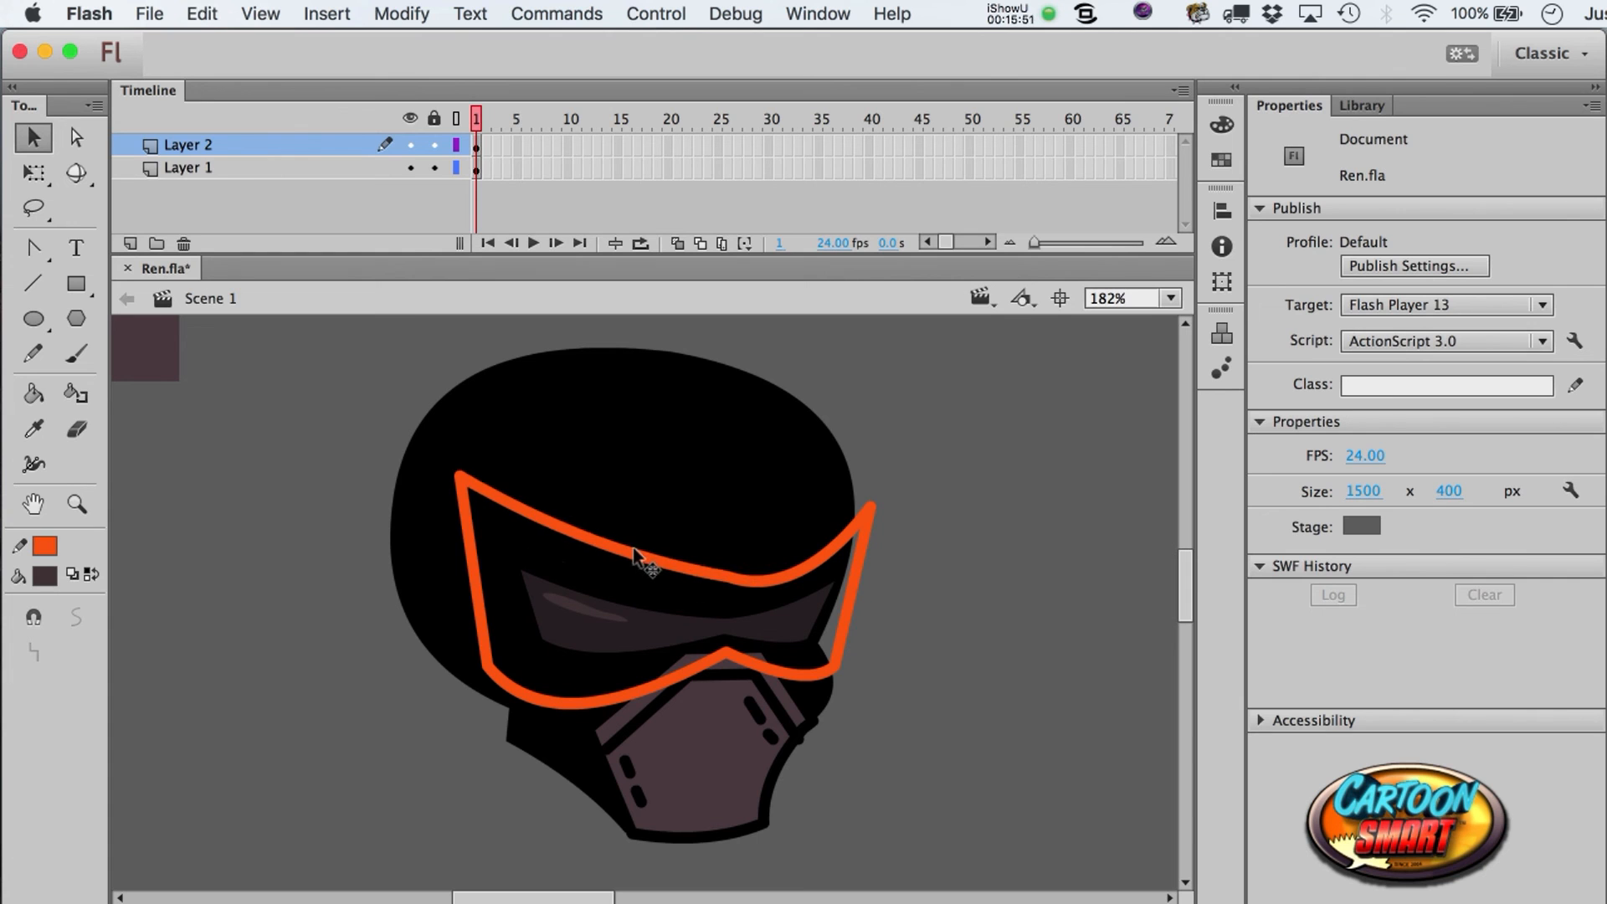
click(202, 13)
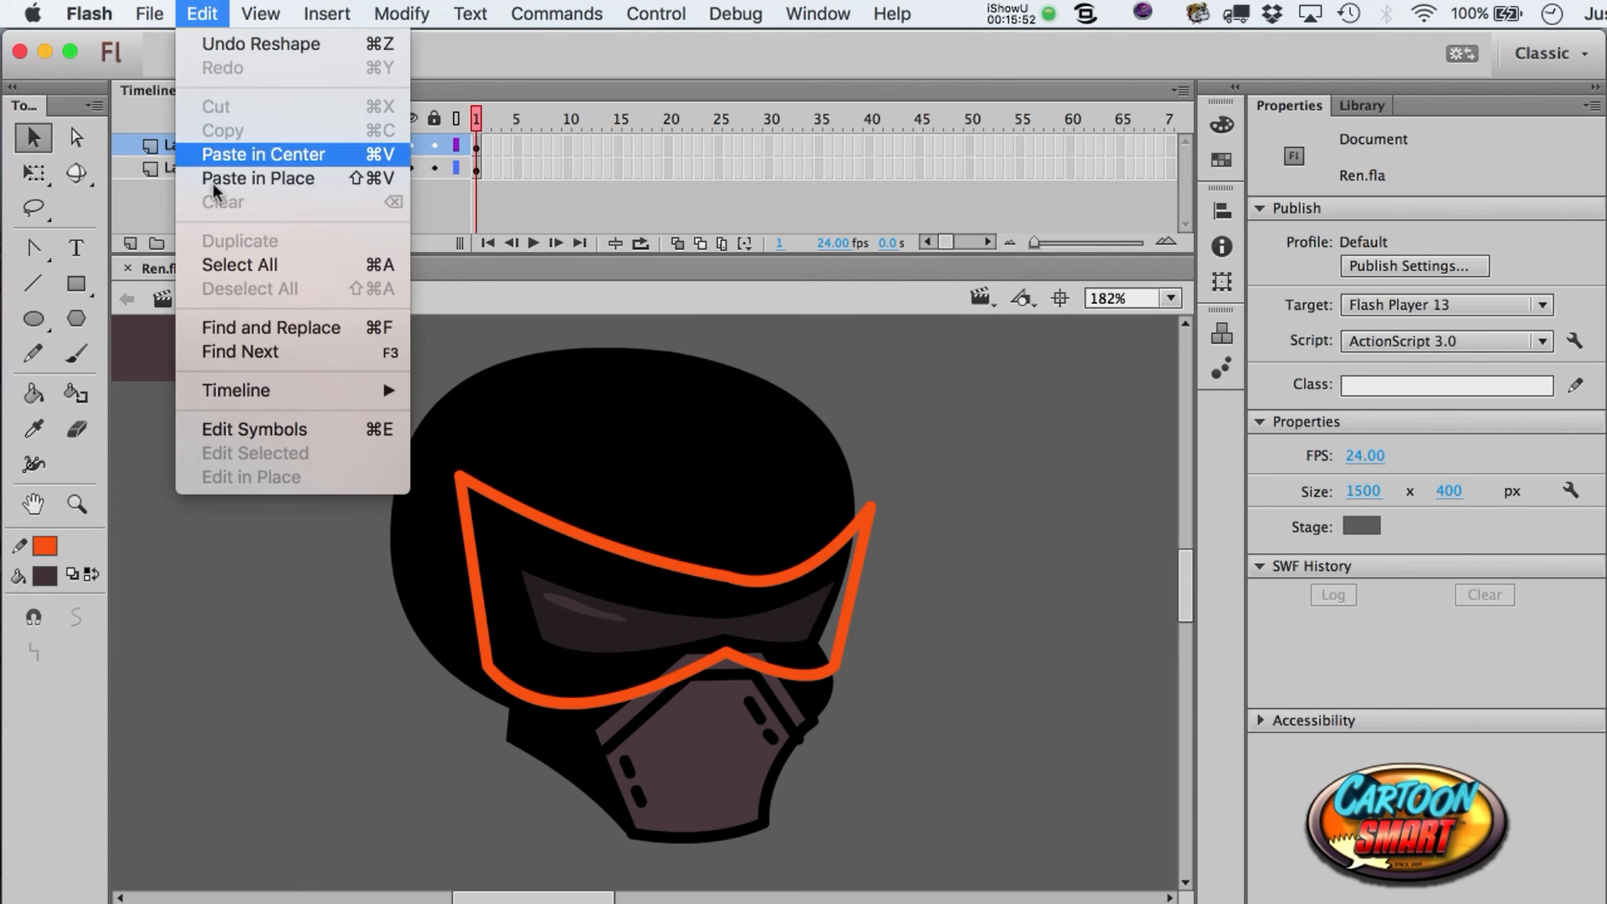
click(1008, 511)
drag(780, 579, 724, 569)
key(super+z)
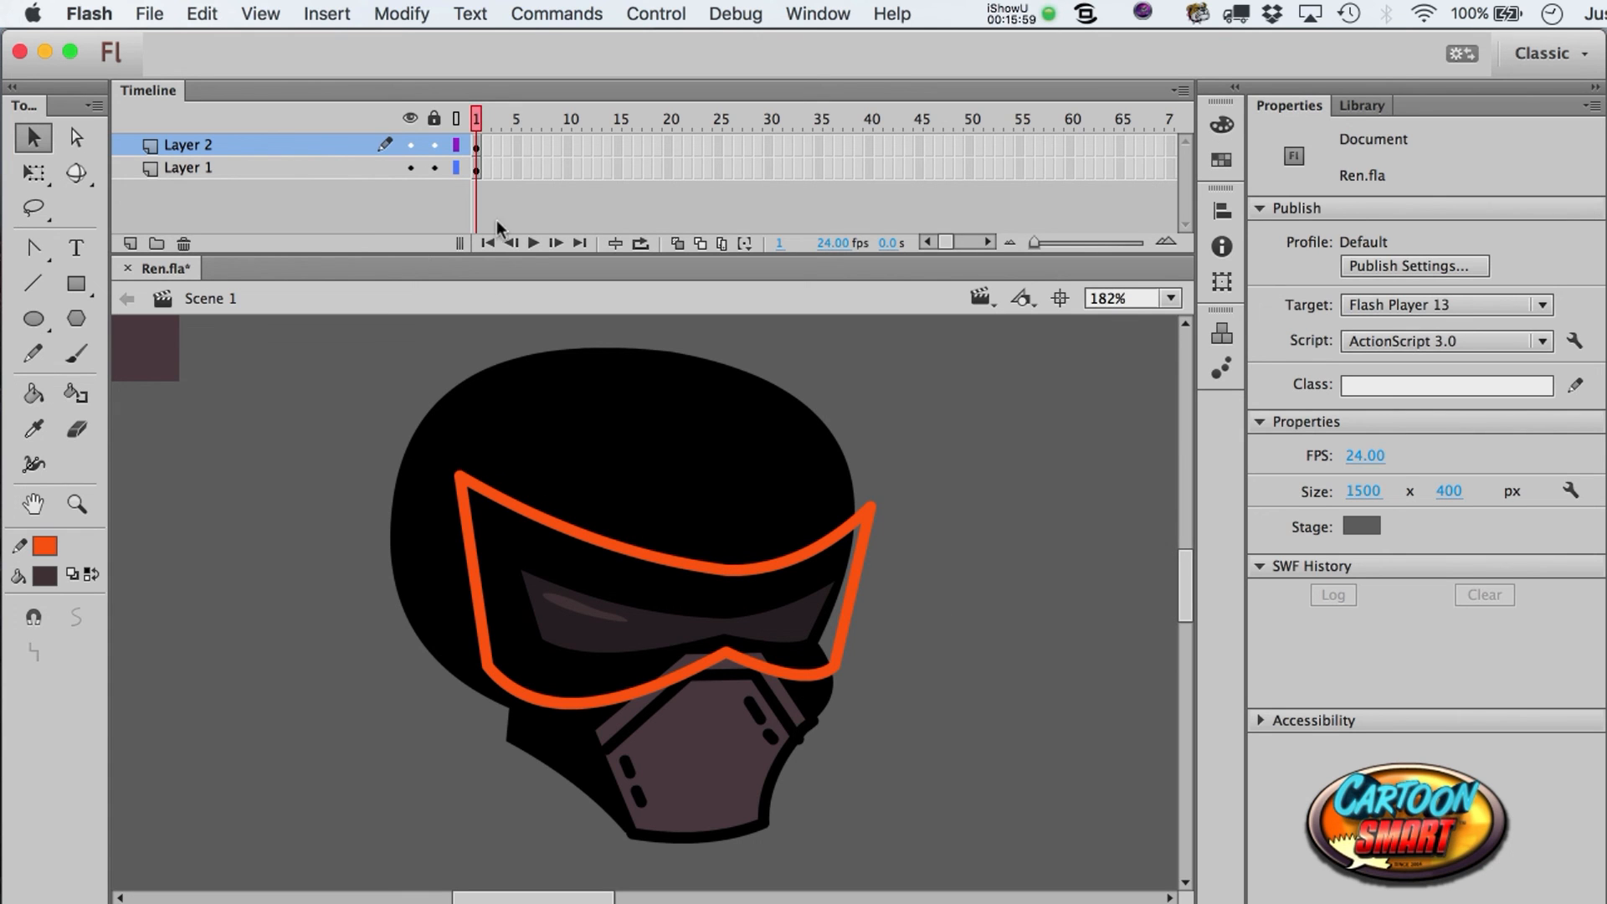
click(473, 150)
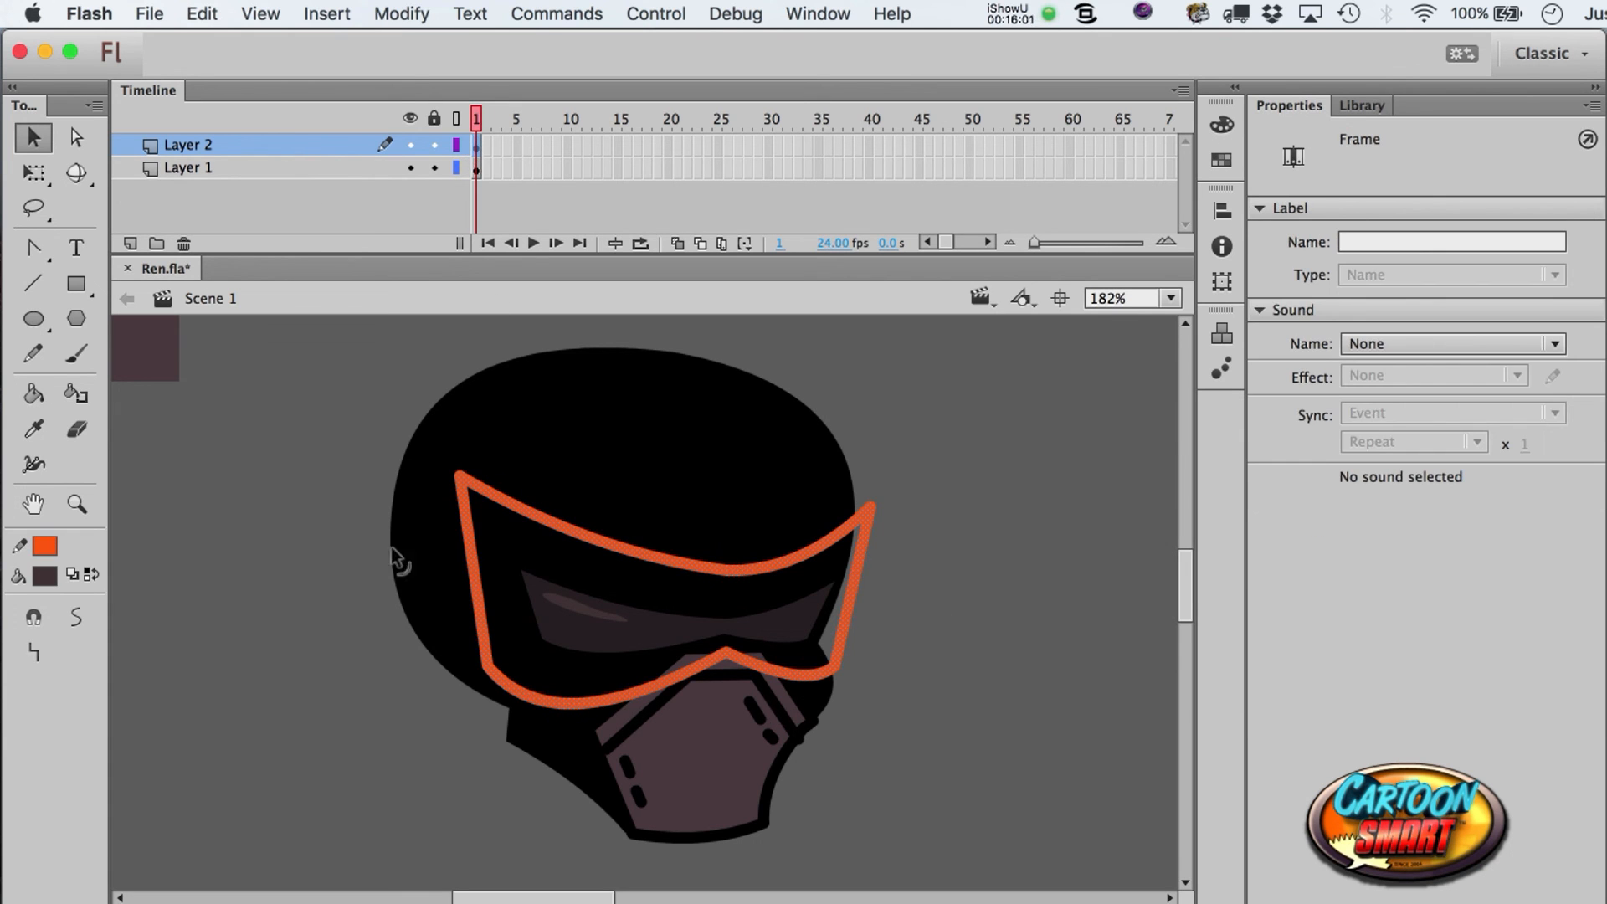
click(477, 173)
key(Escape)
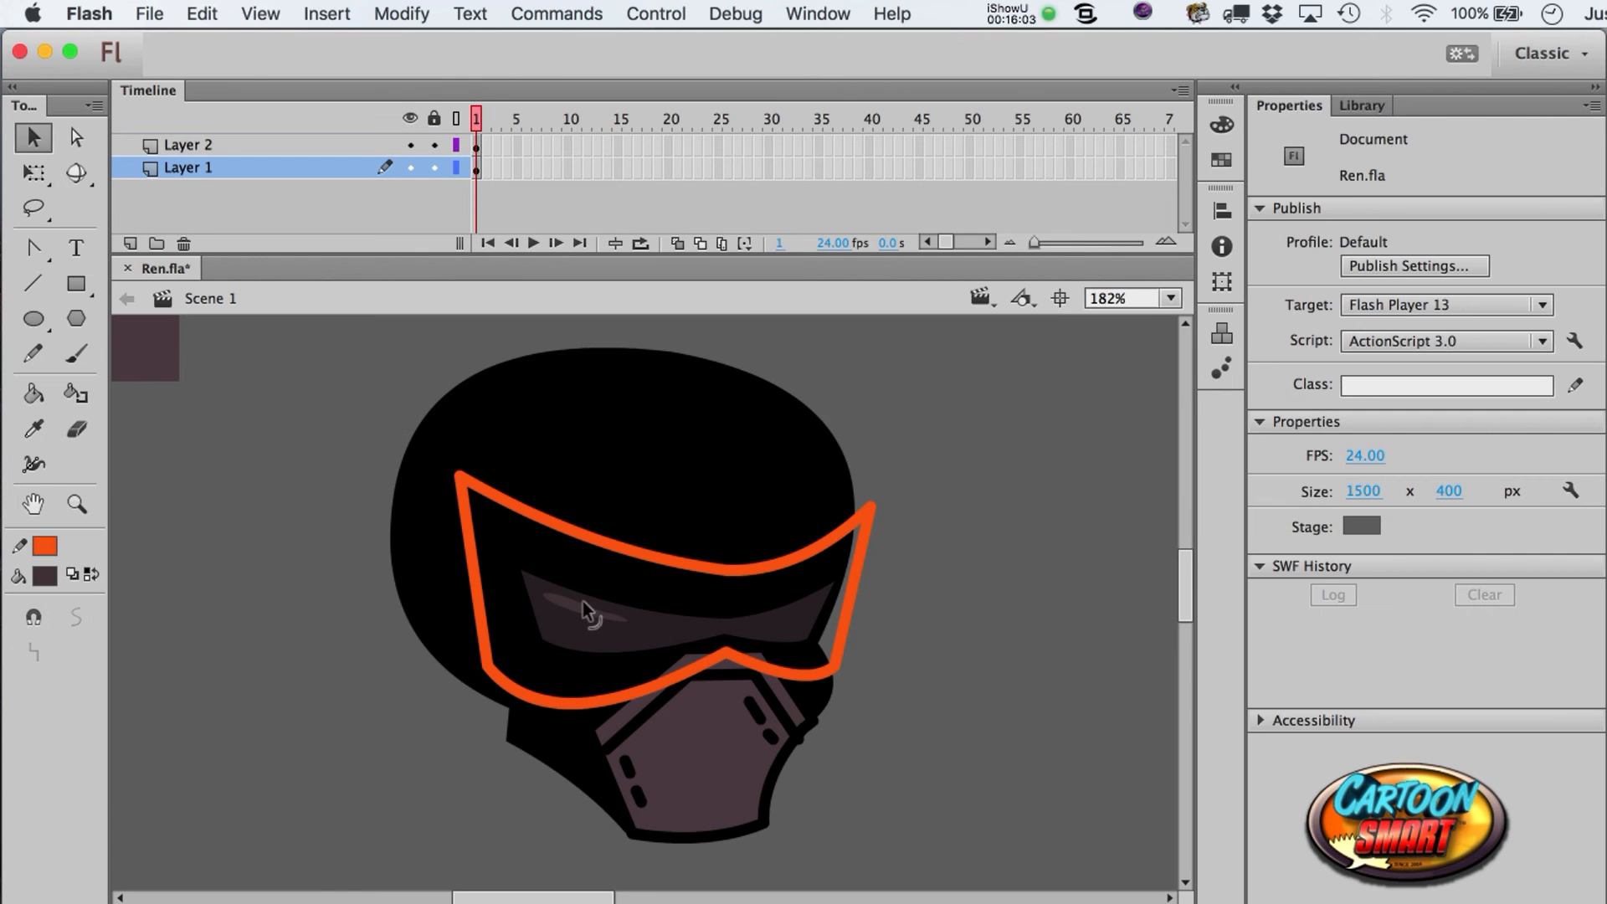
click(841, 492)
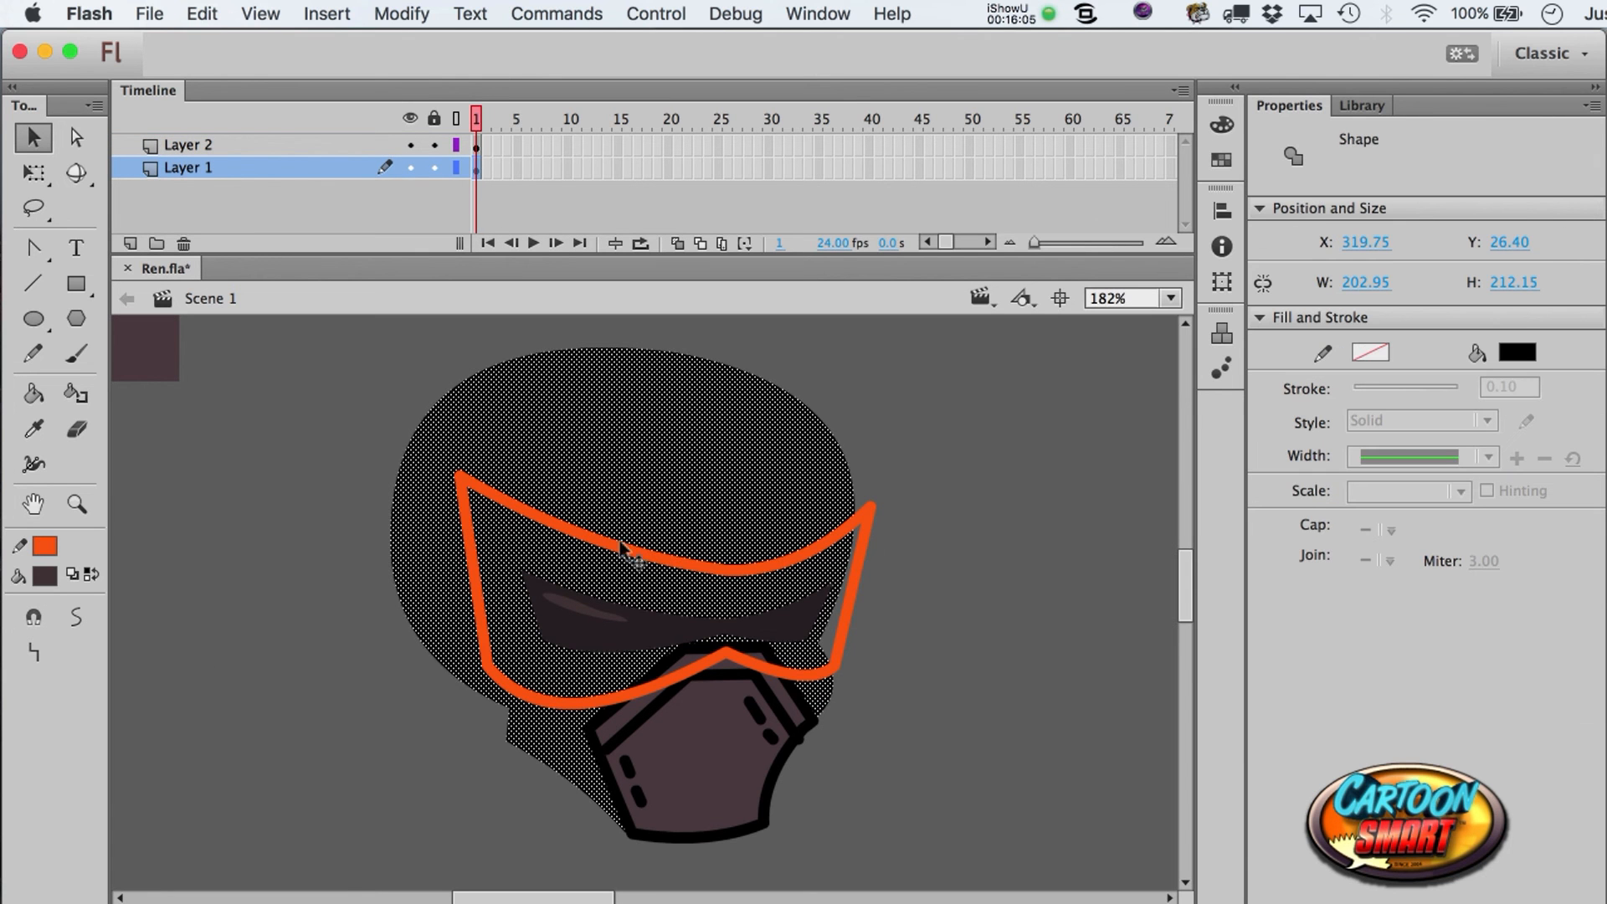
click(911, 461)
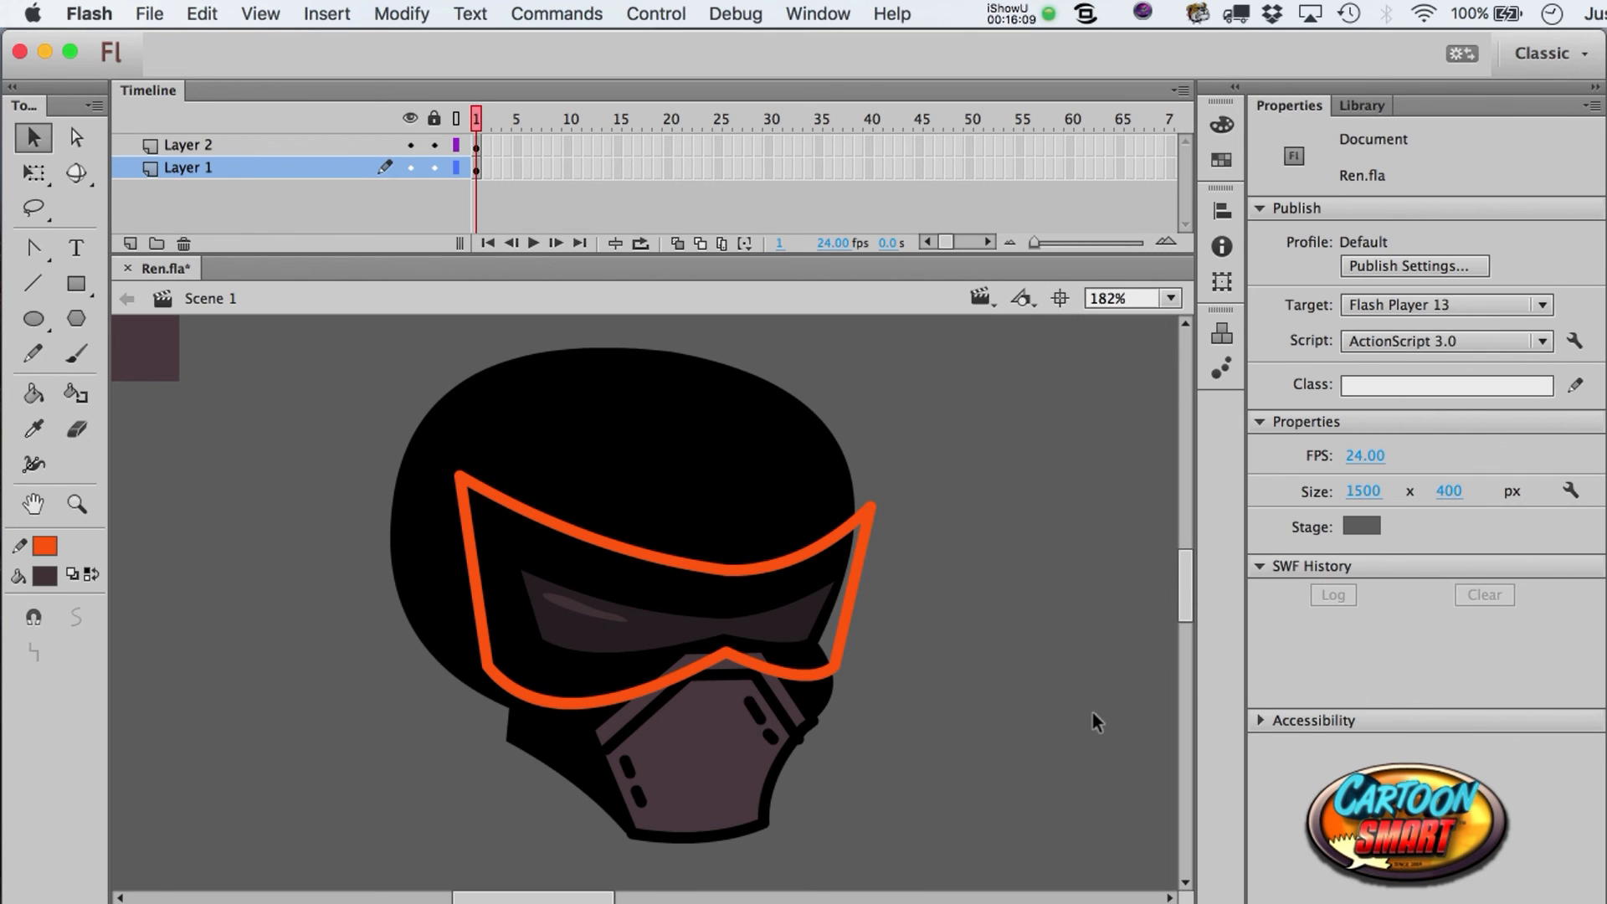
- Round the orange outline's left side and upper edge, raise its upper right tip, and lower its nose point
drag(479, 628, 466, 617)
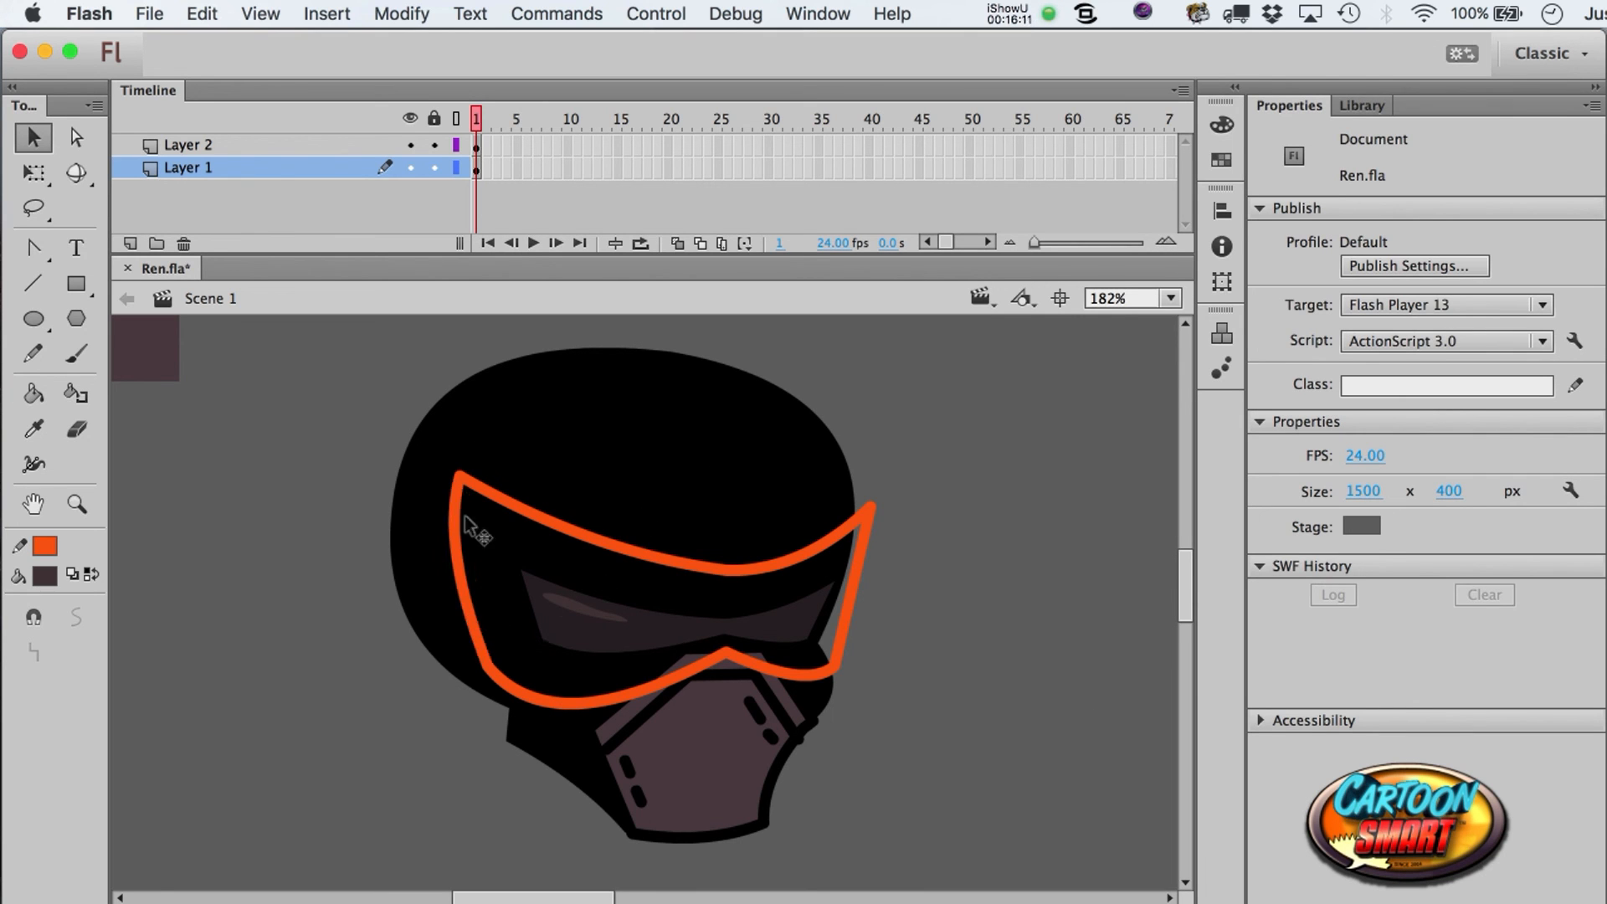
drag(460, 475, 491, 496)
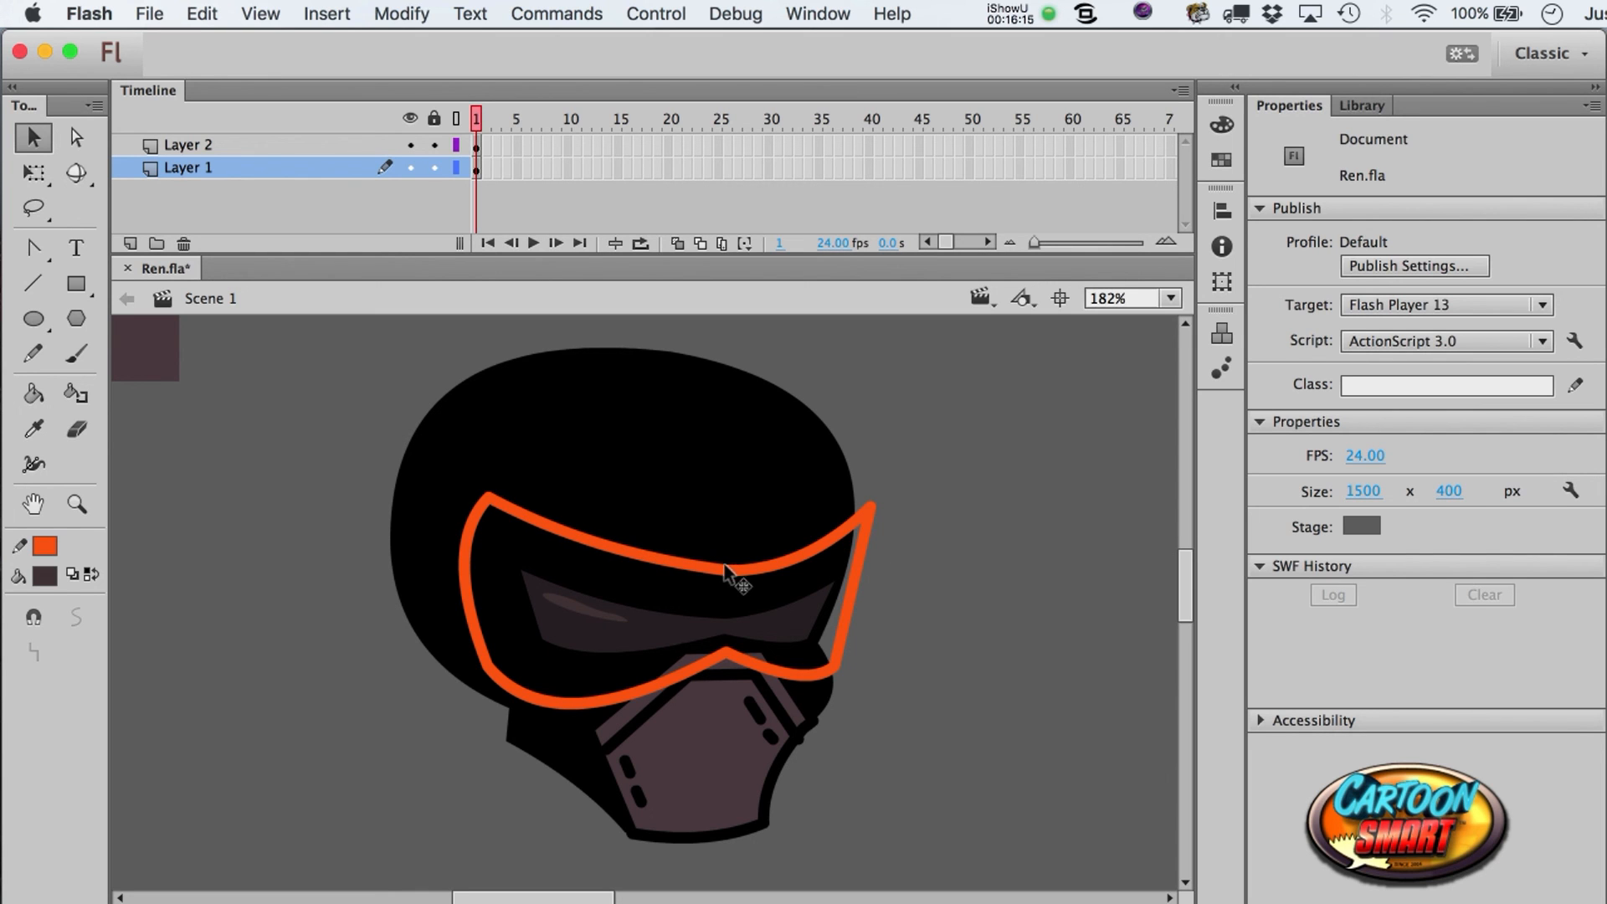
alt+drag(584, 538, 556, 513)
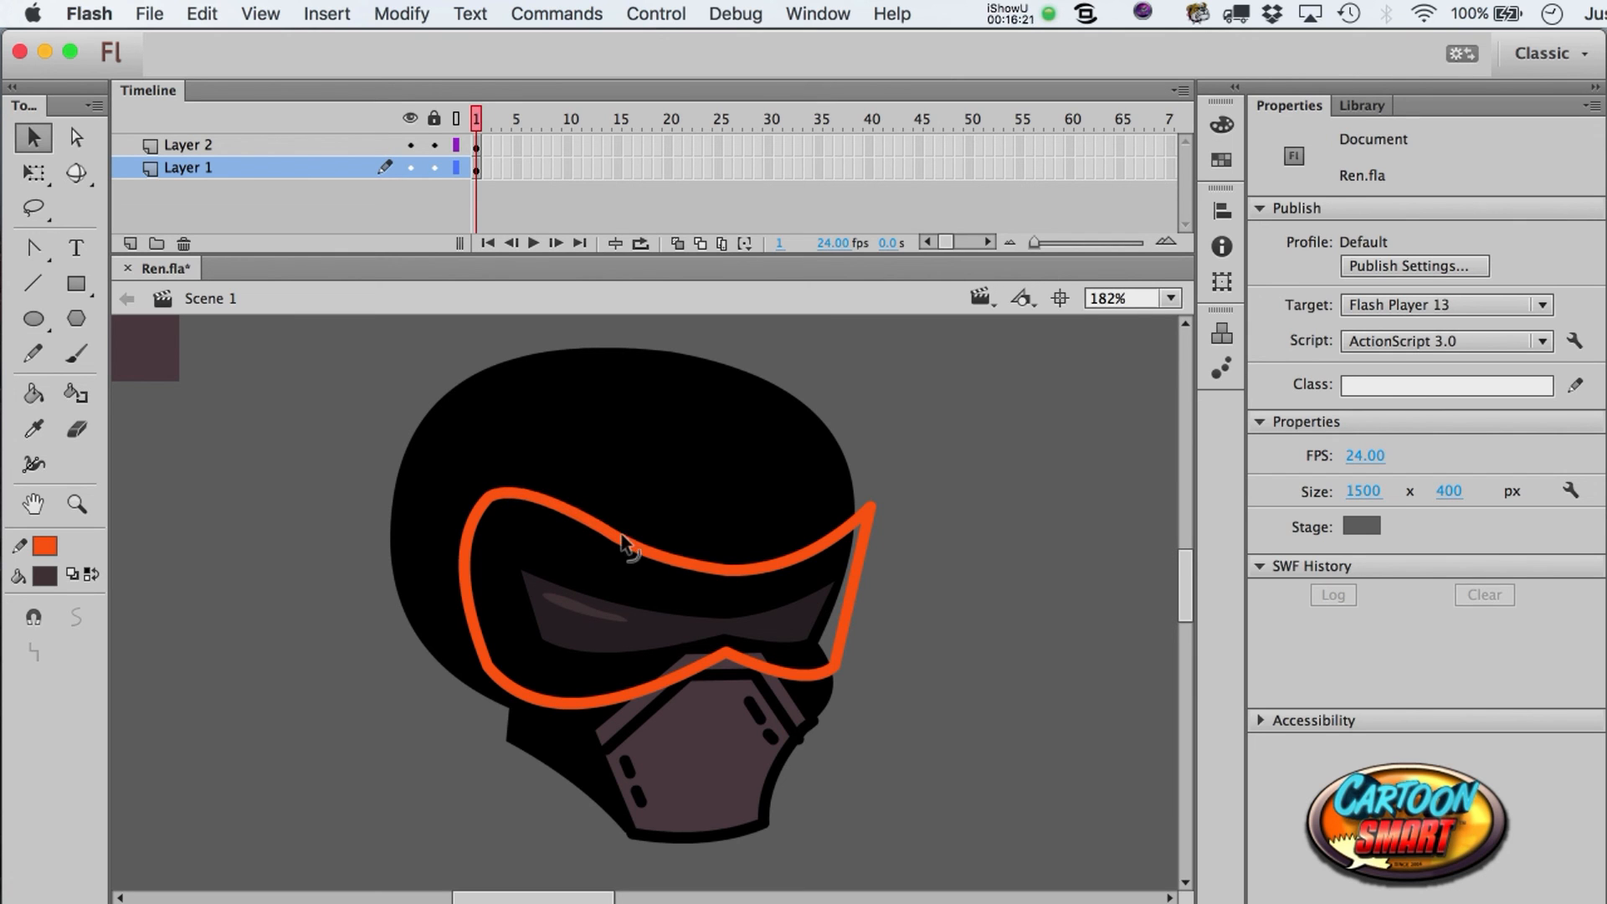
drag(858, 521, 870, 492)
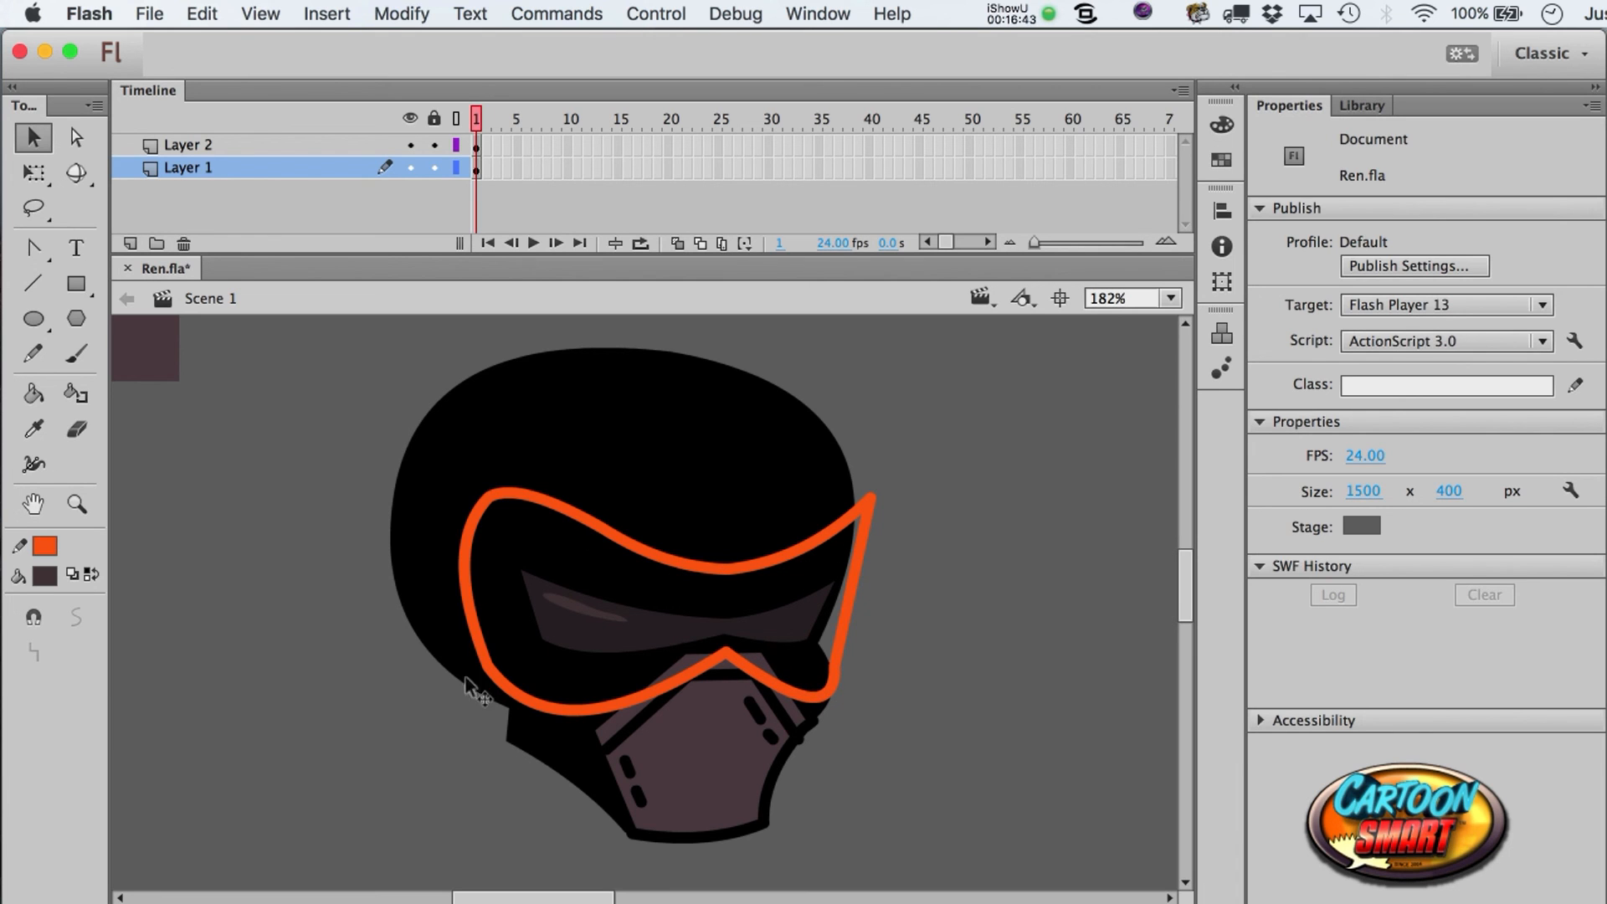
drag(726, 650, 722, 659)
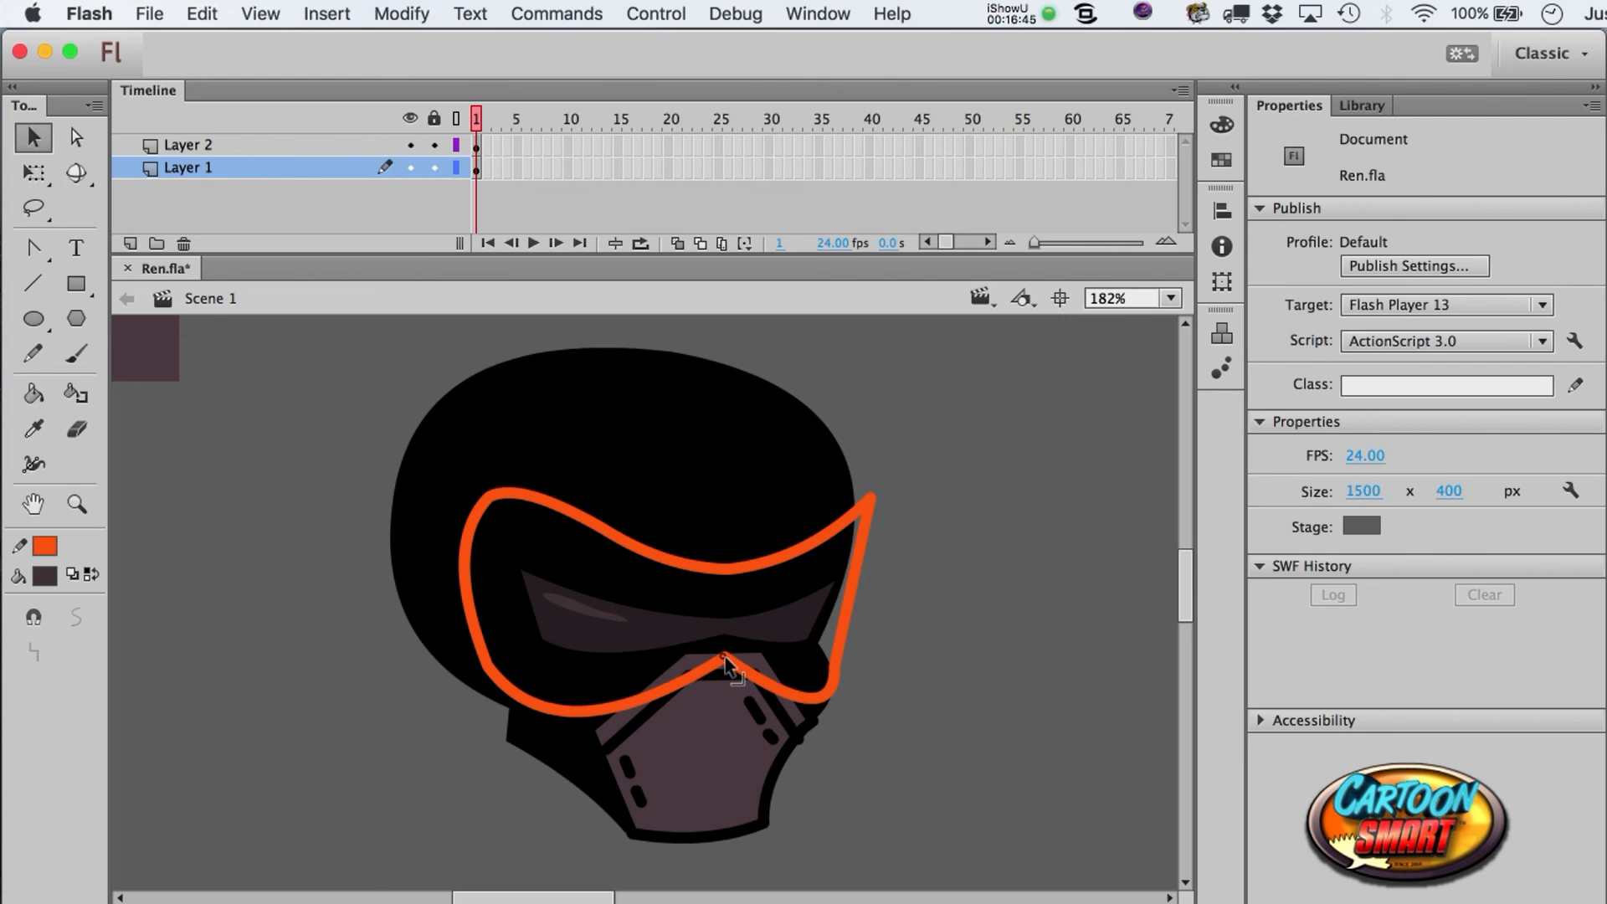
- Move the finished orange outline from Layer 2 into the head's Layer 1, keeping its exact position
click(575, 513)
click(964, 570)
click(562, 514)
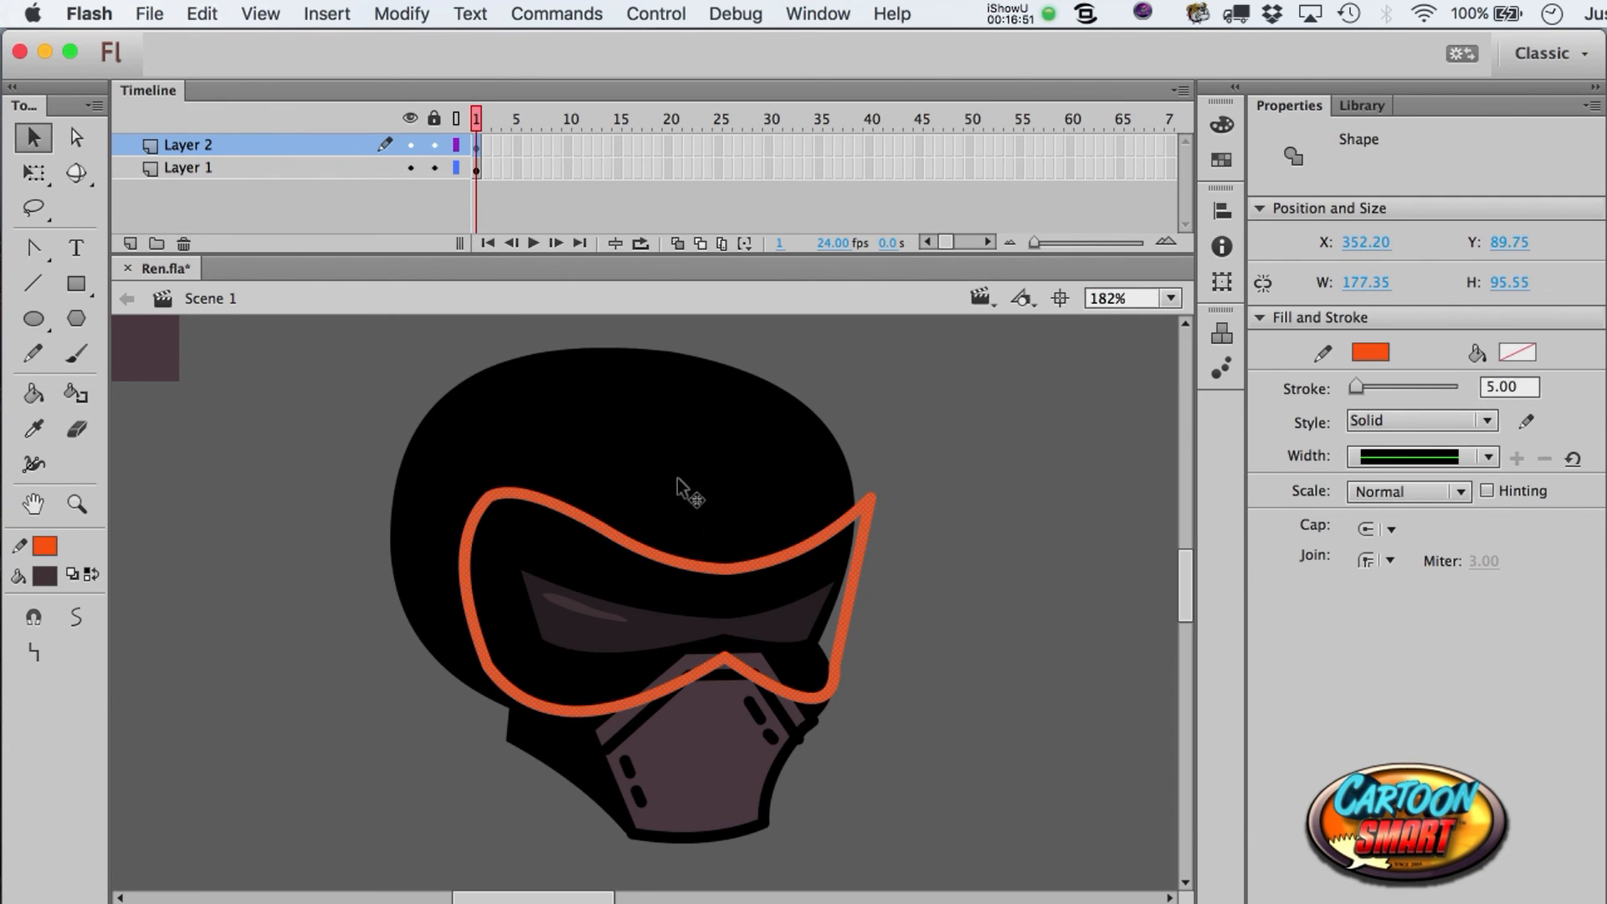
key(super+x)
click(478, 165)
key(super+shift+v)
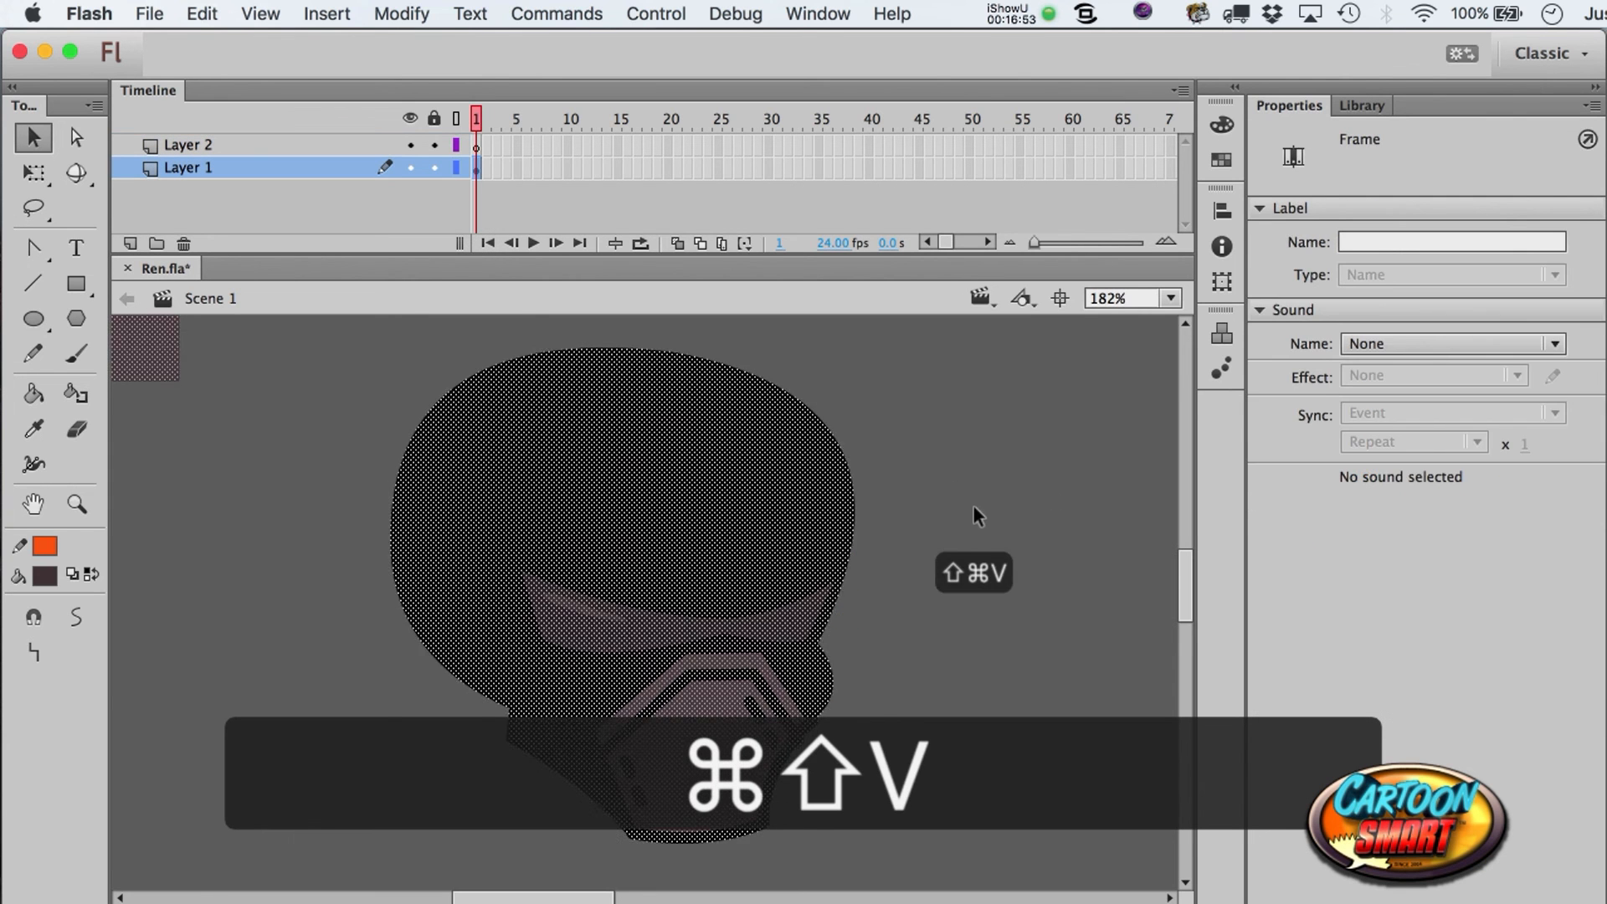
click(973, 504)
- Recolour the black head area inside the orange outline grey (#999999), and remove the orange outline
click(630, 566)
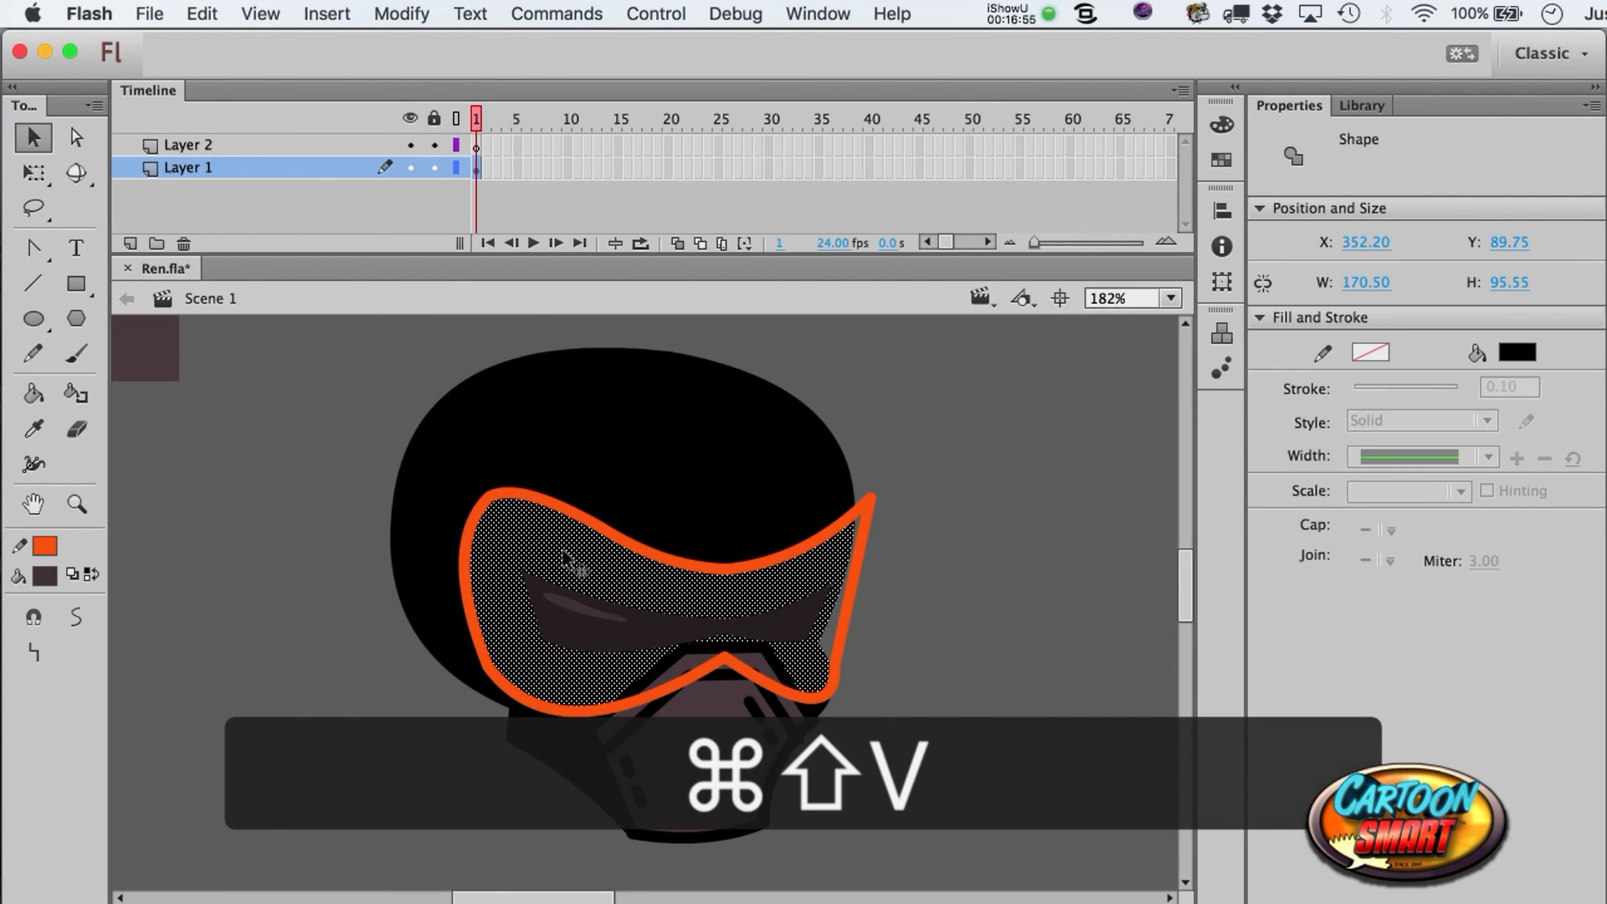
click(41, 579)
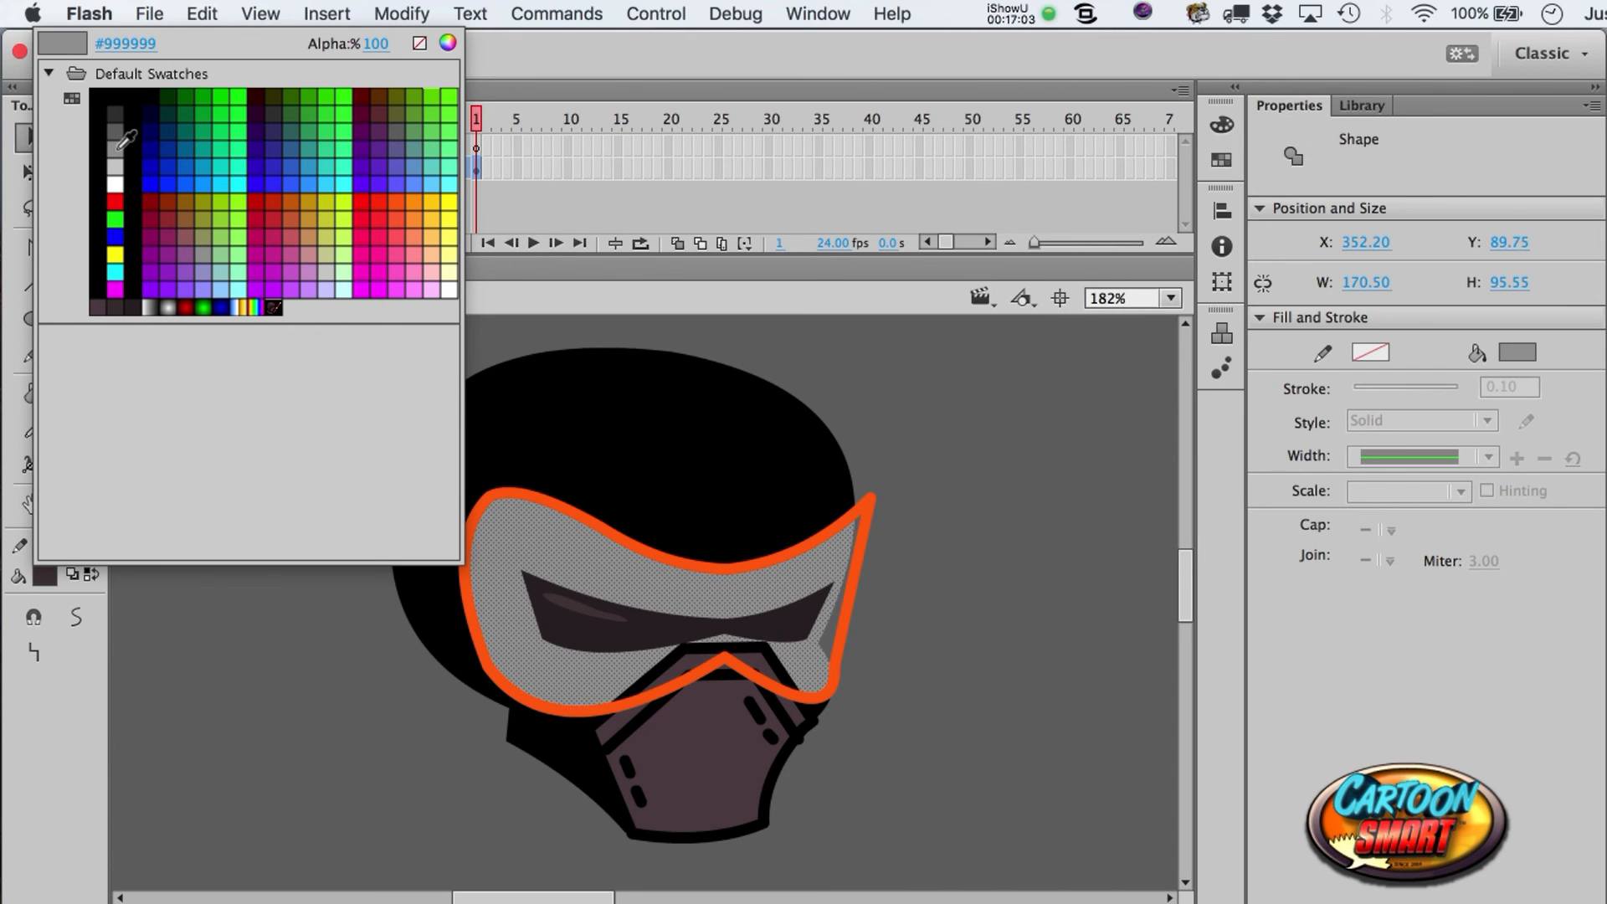
click(126, 139)
click(394, 640)
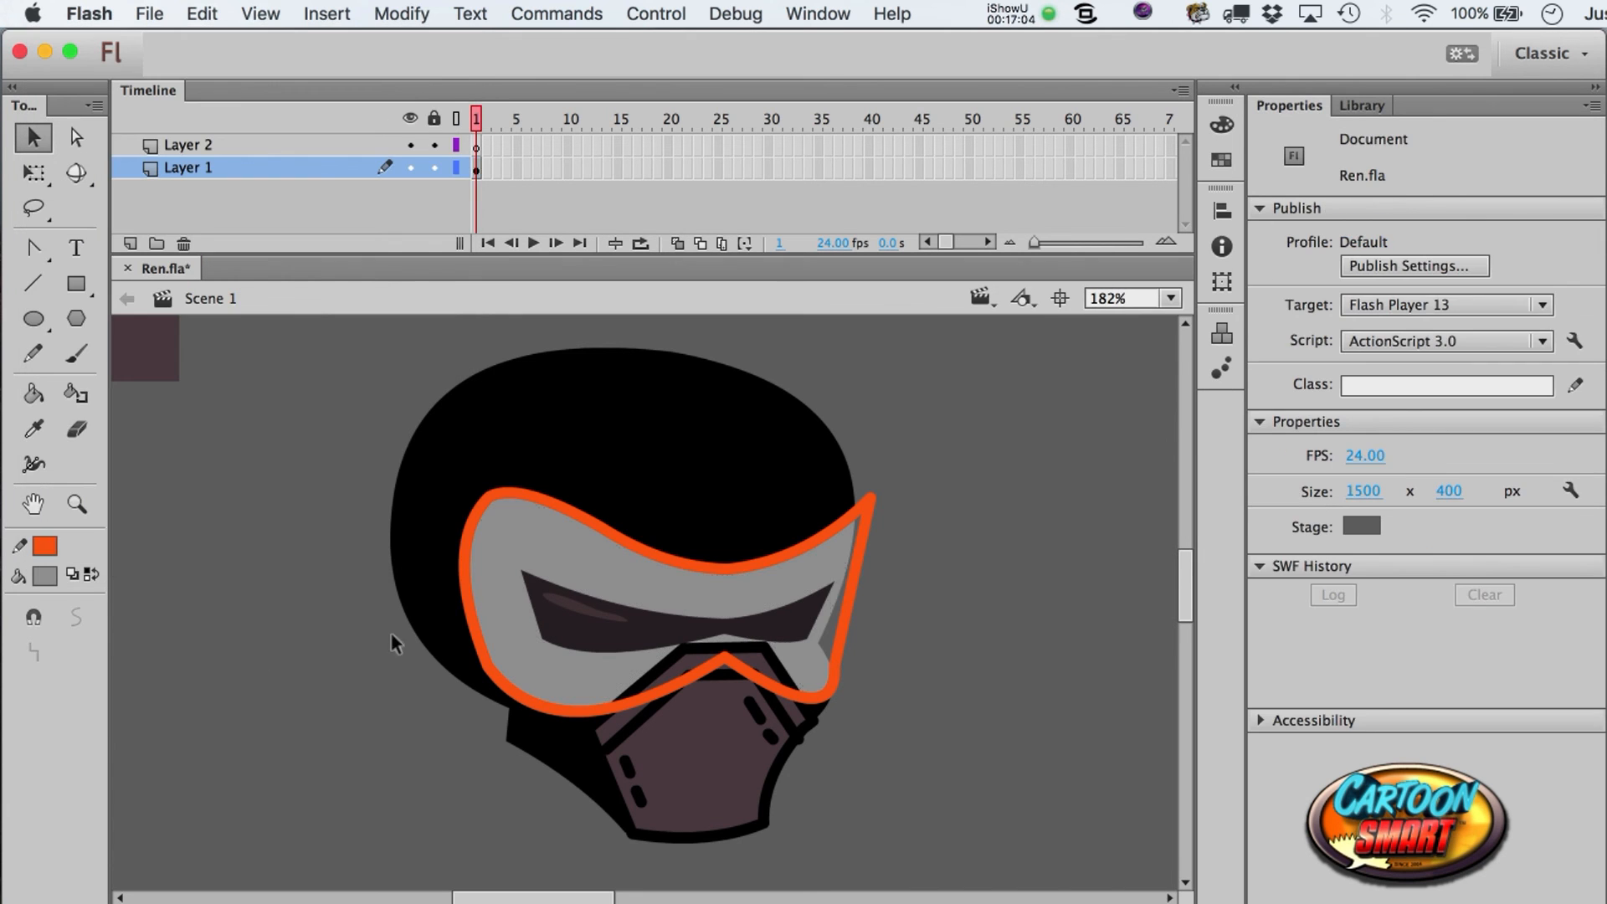
double_click(815, 539)
key(super+x)
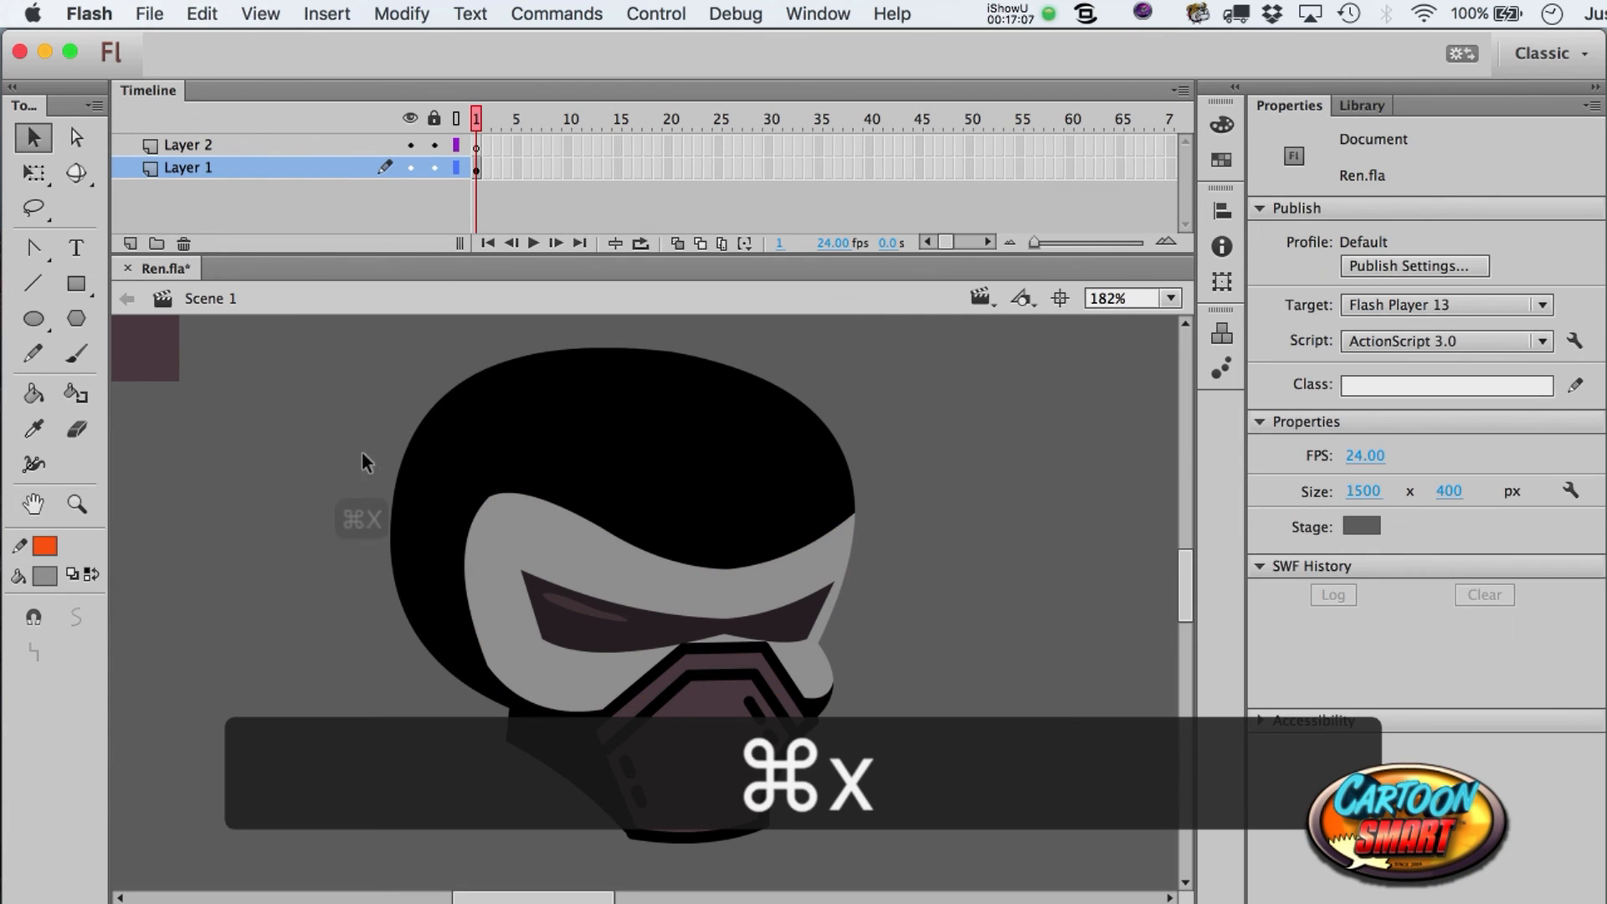
- Add black 5.00 strokes around the dark eyes and the grey face area with the Ink Bottle tool
click(76, 394)
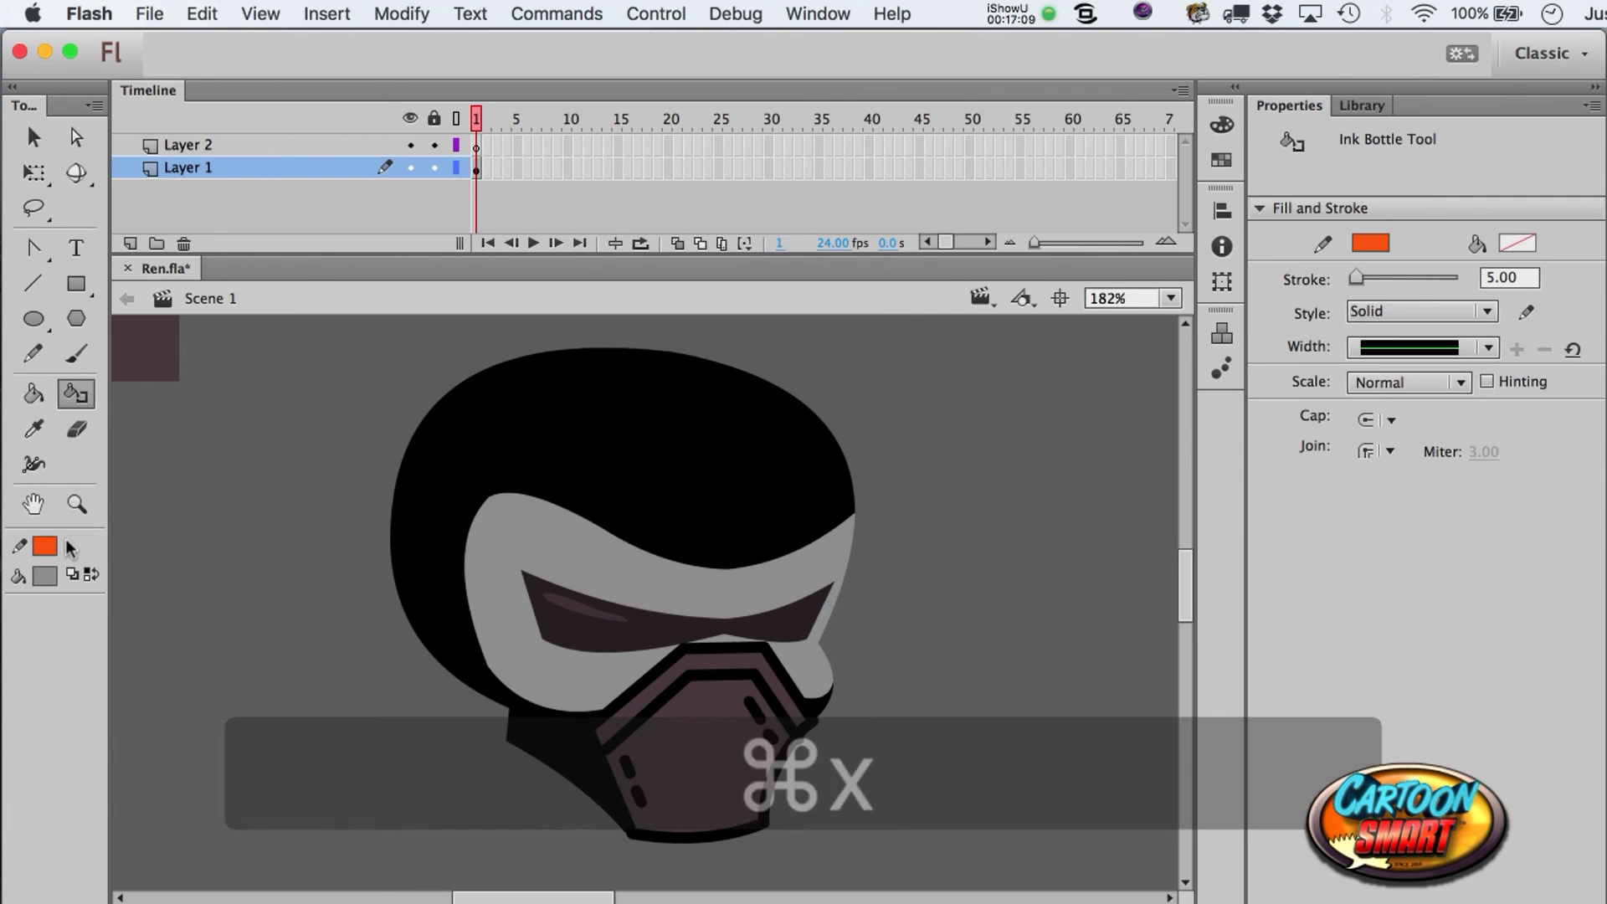
click(46, 548)
click(125, 62)
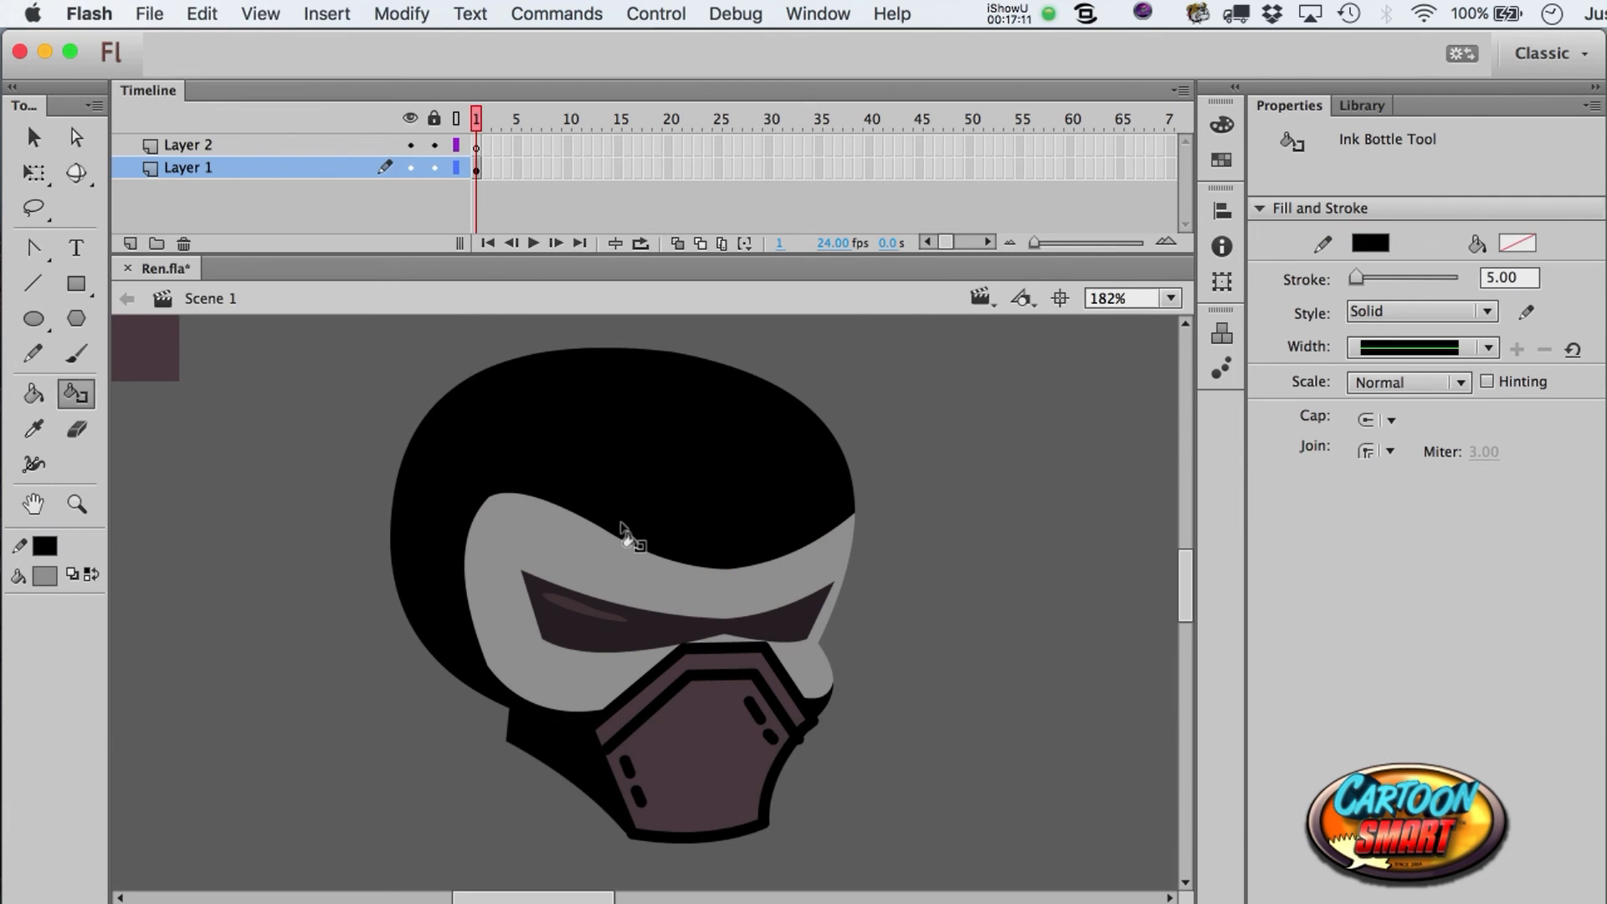
click(566, 584)
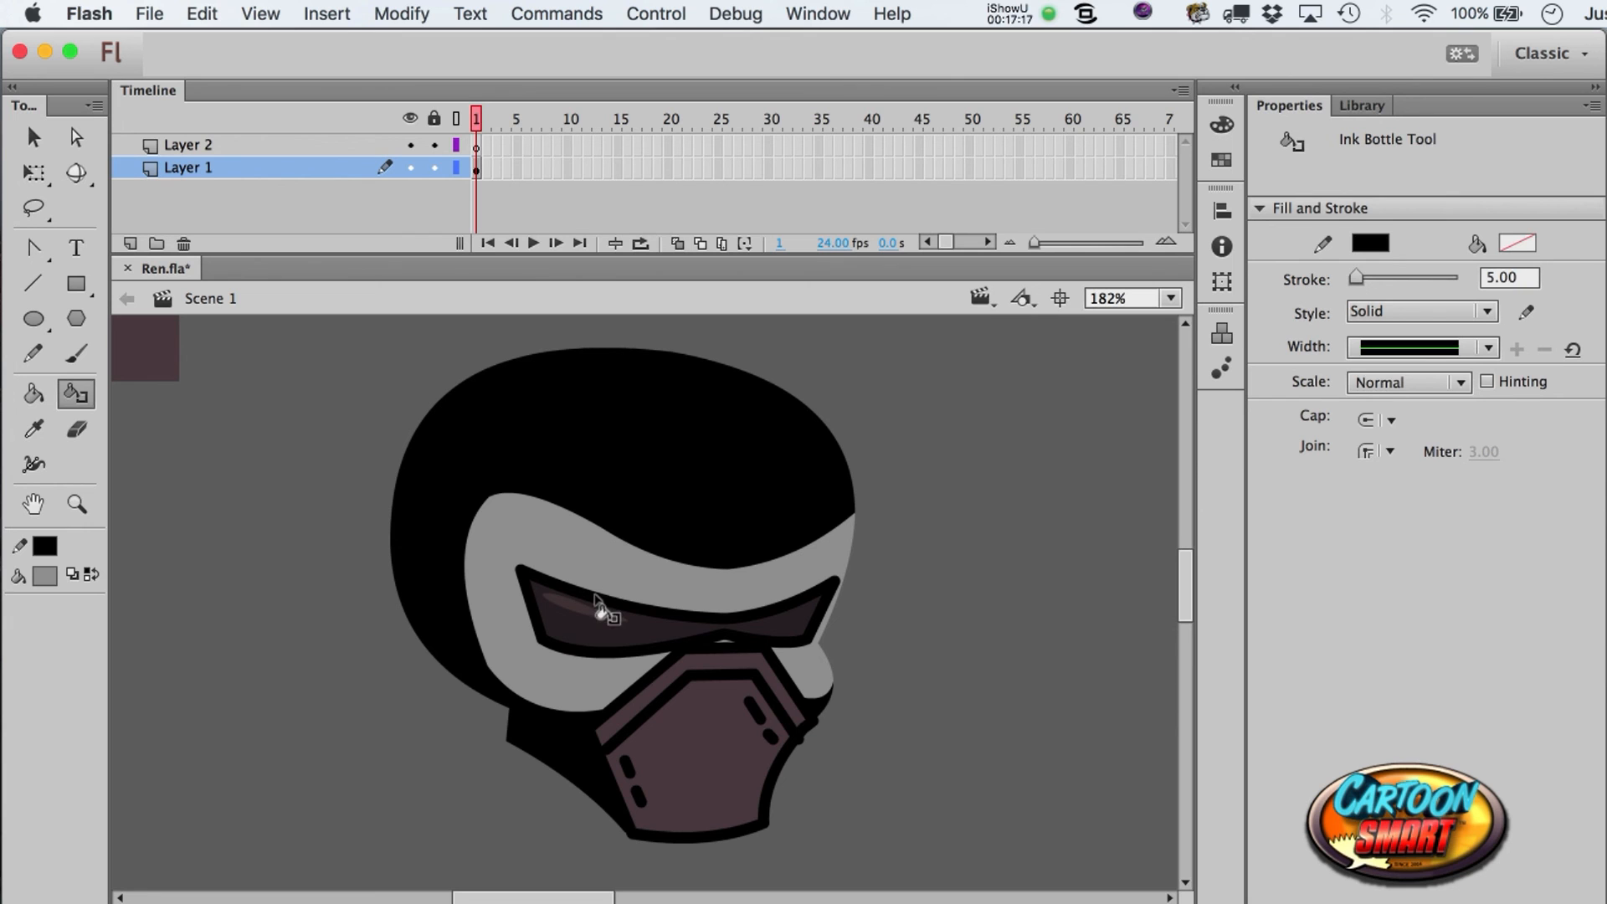
click(654, 557)
click(853, 548)
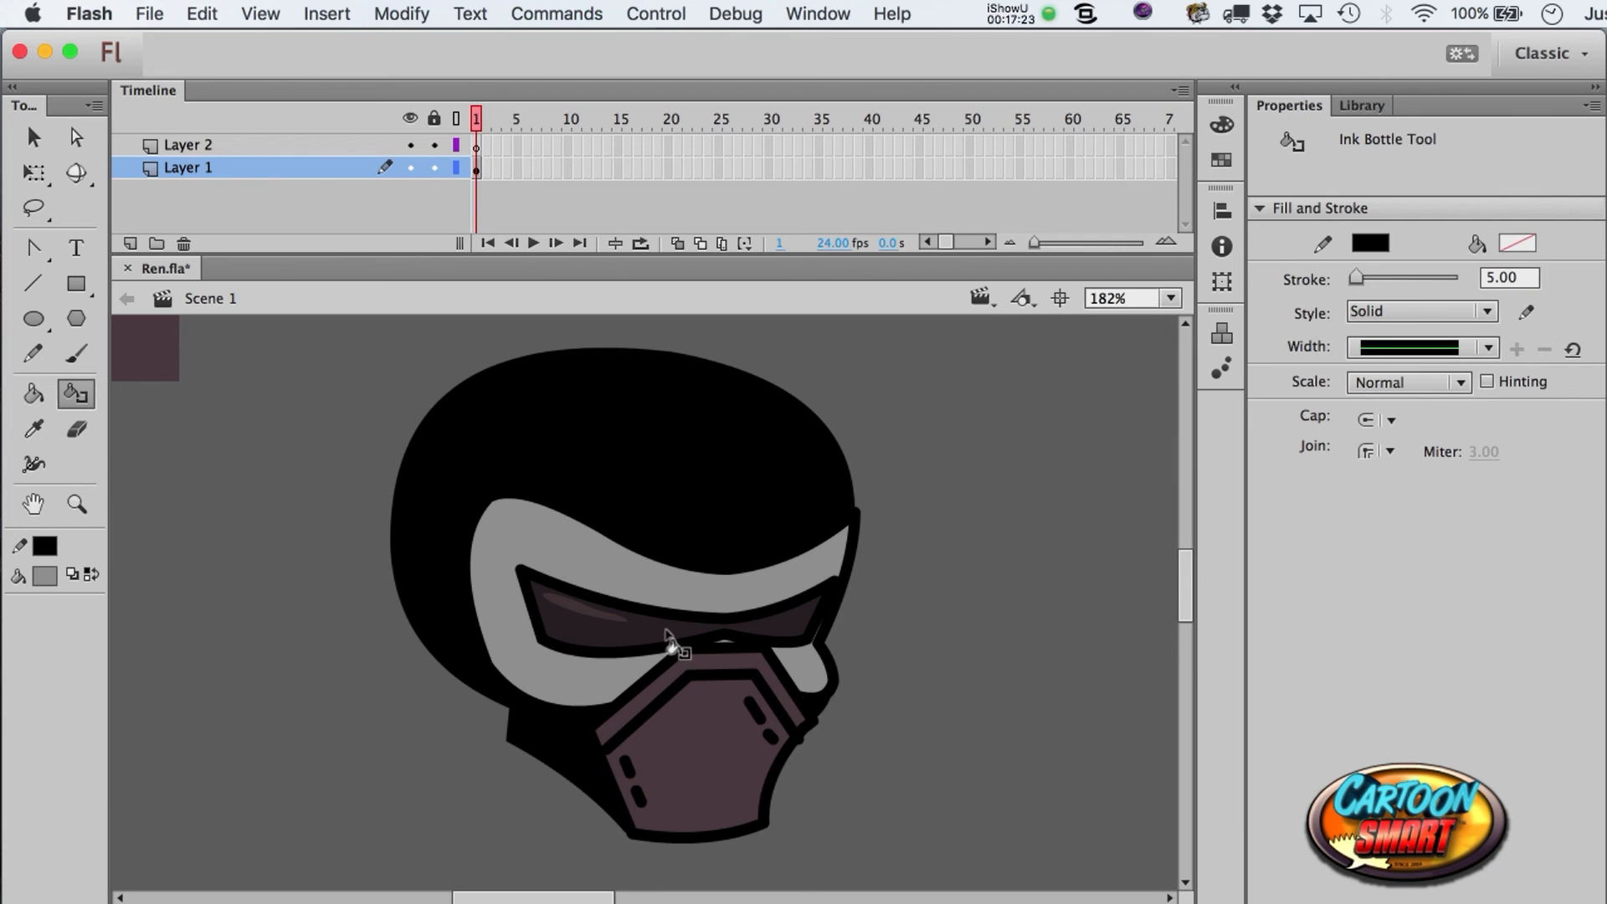
- Copy the grey area's upper and left contour strokes and paste them in place on Layer 2
key(a)
click(591, 533)
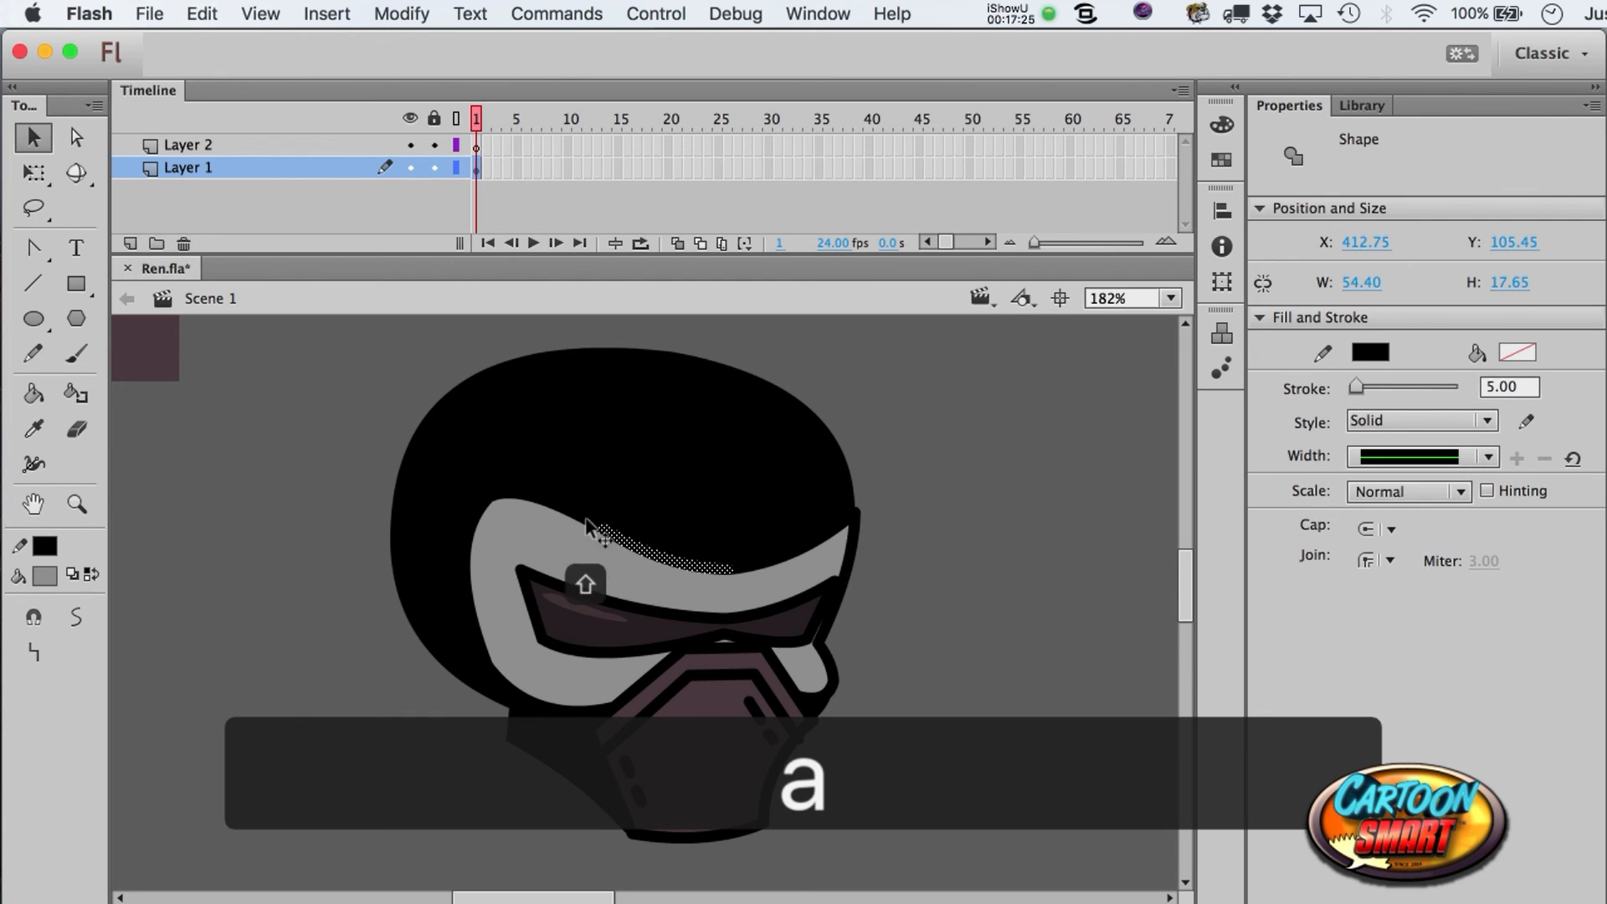
shift+click(586, 526)
shift+click(780, 558)
shift+click(837, 512)
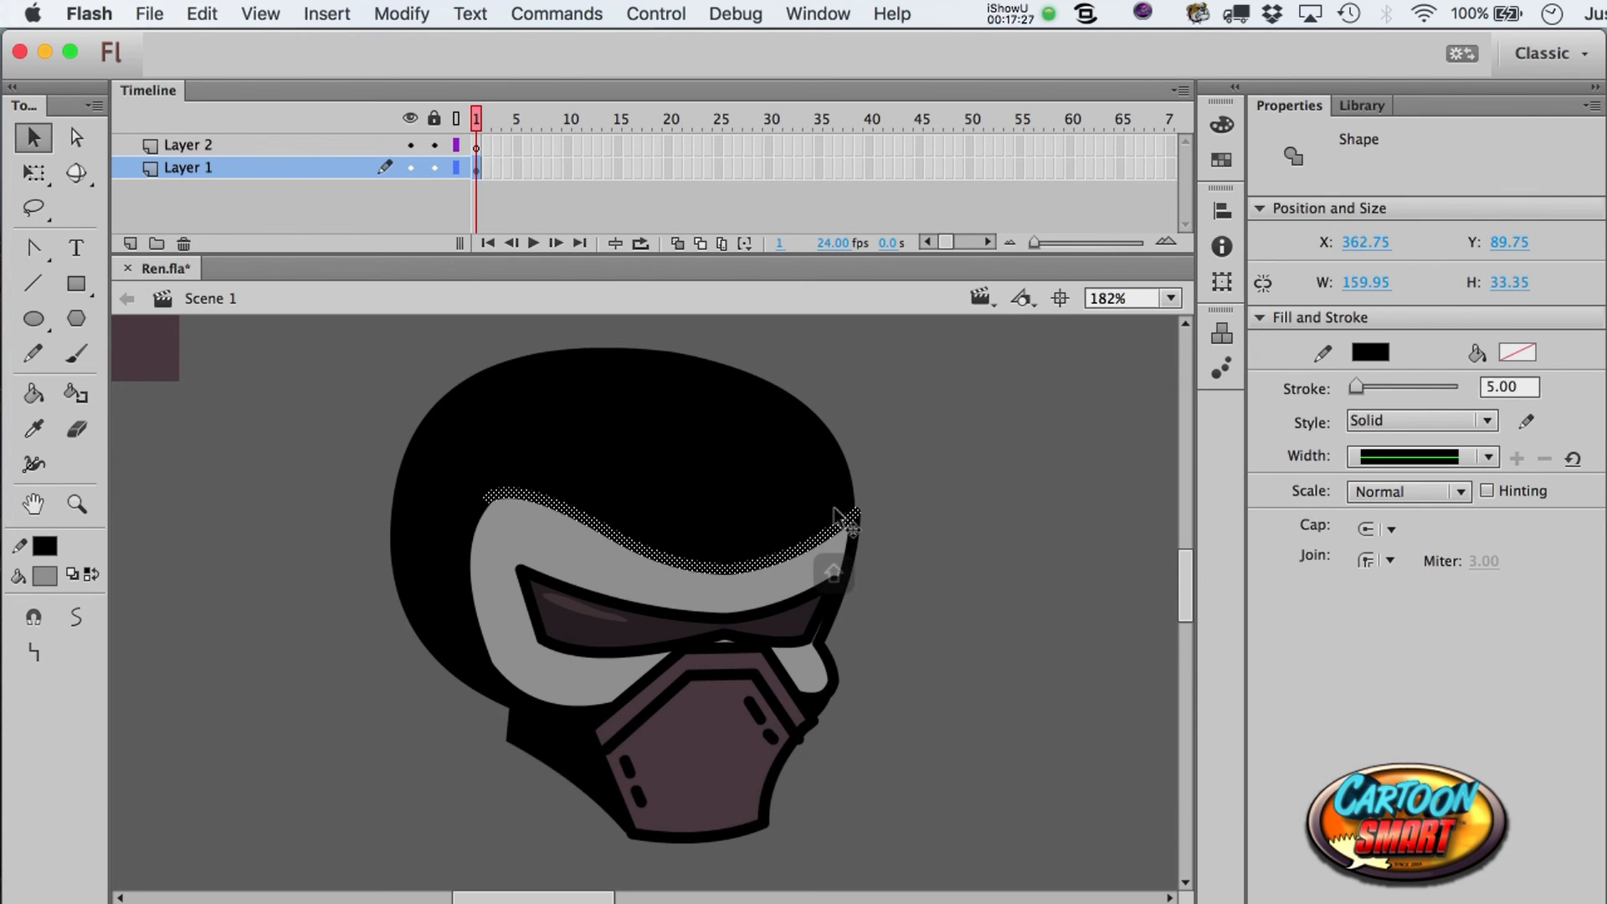
shift+click(467, 552)
shift+click(525, 697)
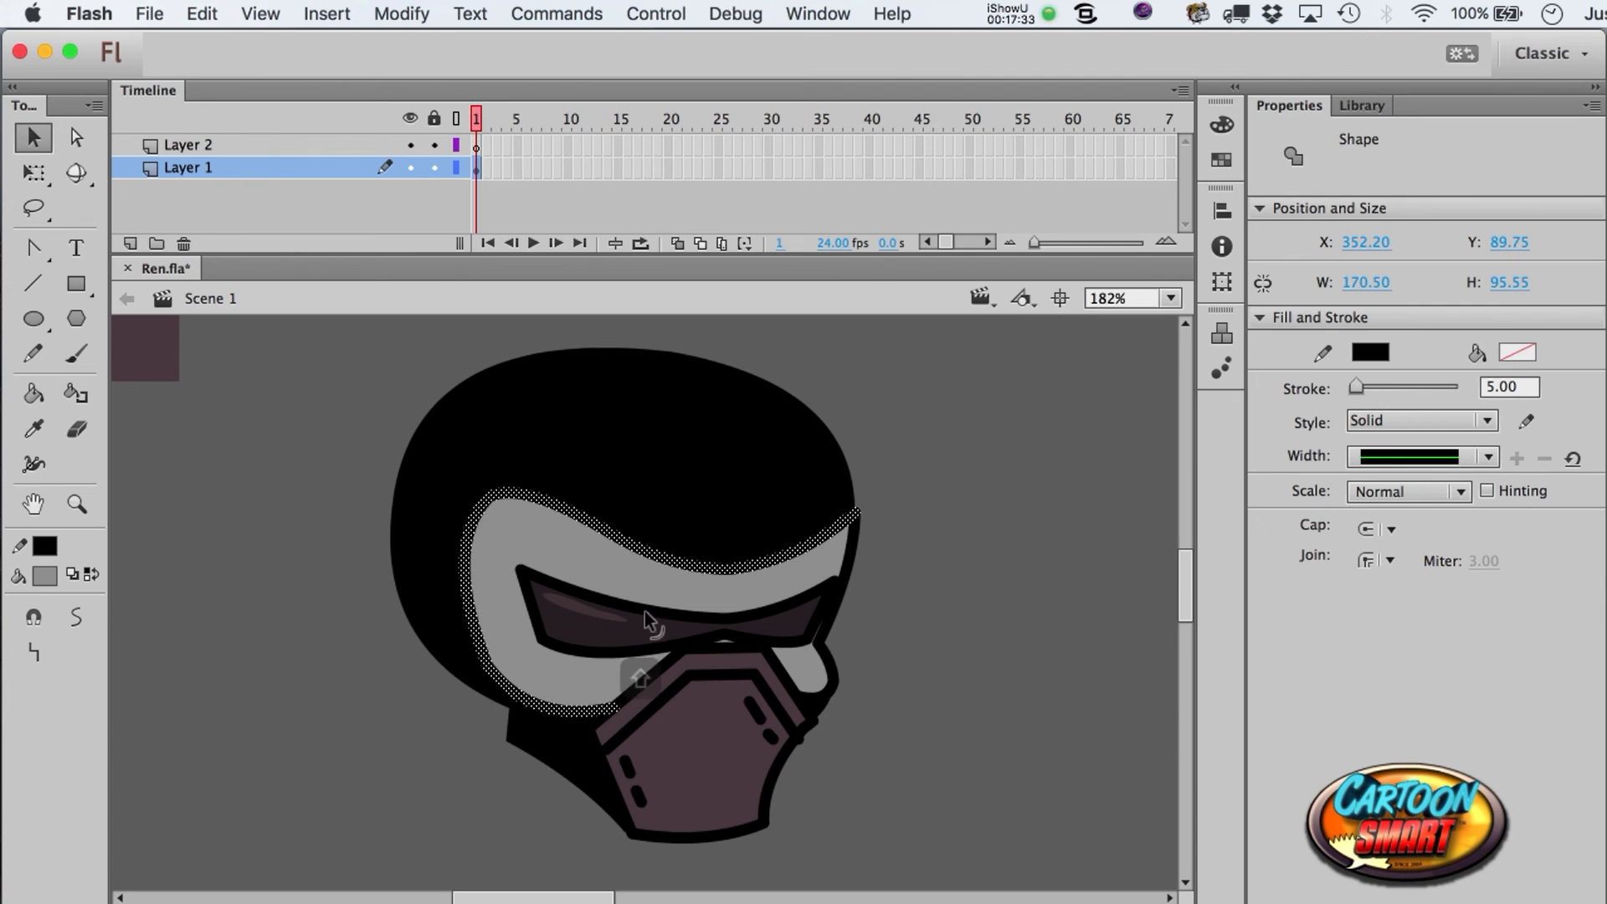
key(super+c)
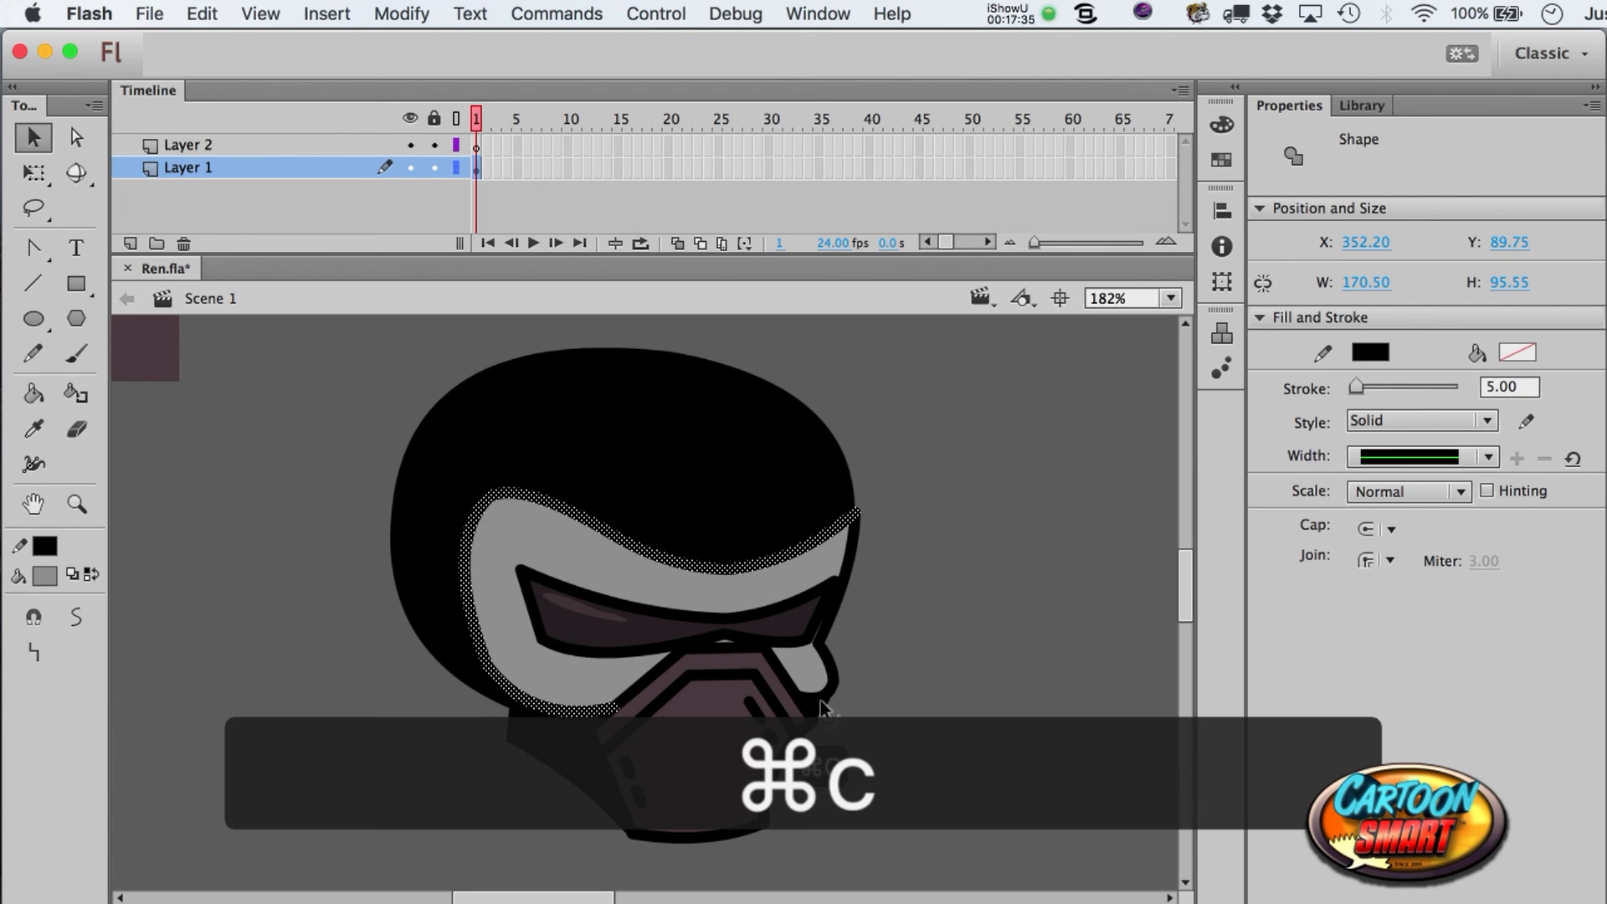
click(477, 147)
key(super+shift+v)
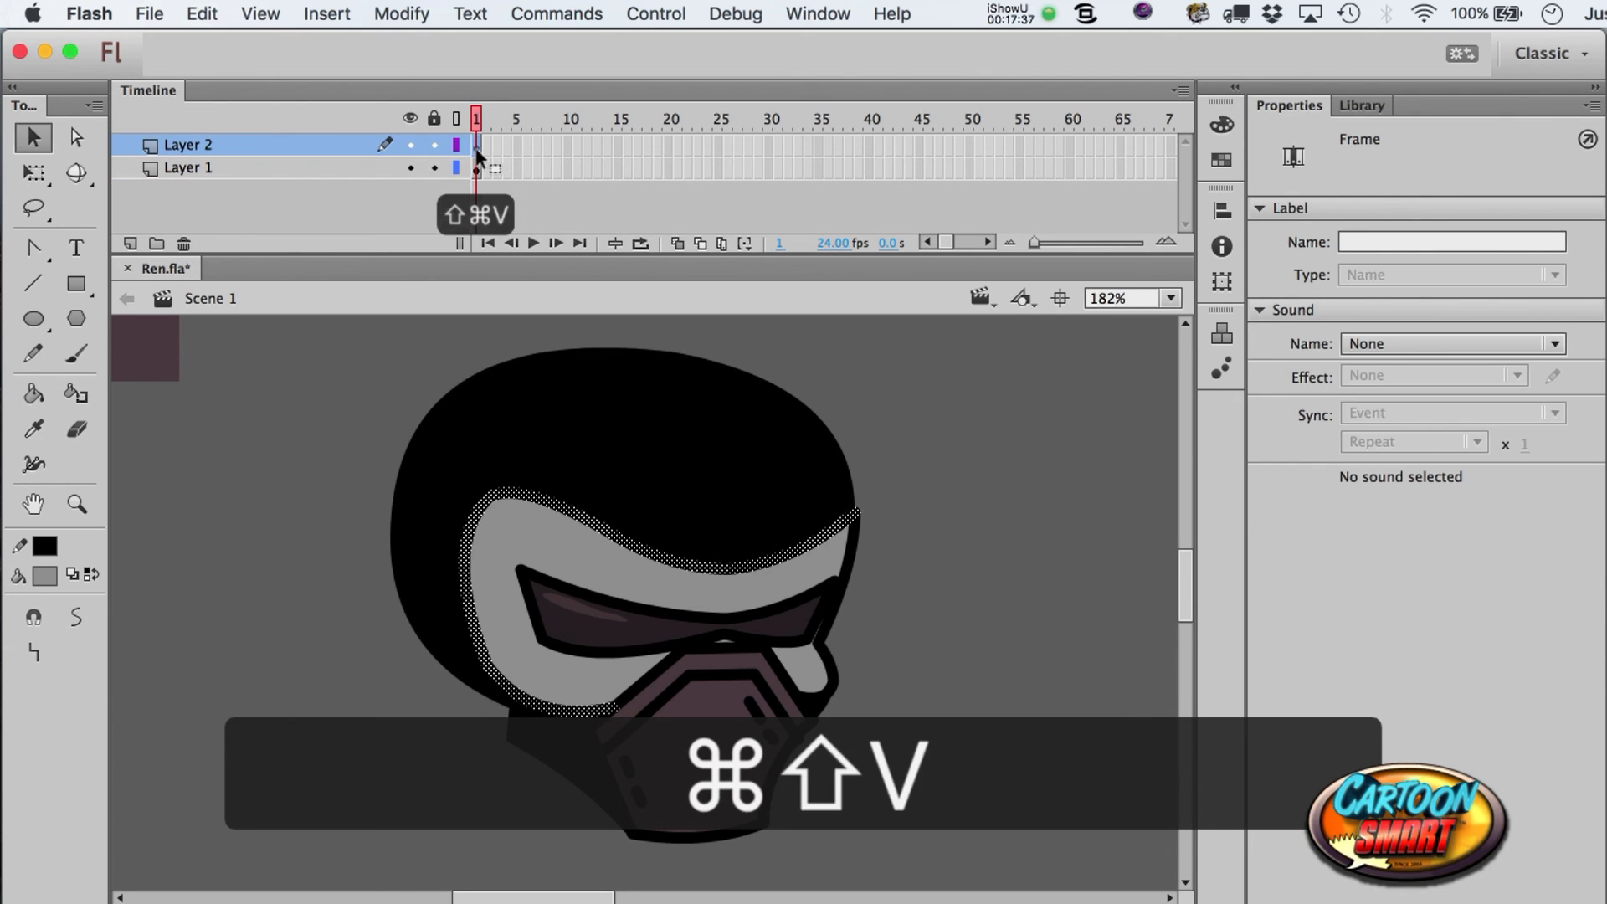
- Shrink the pasted contour about its centre to about 146 px wide and 82 px high, and shift it slightly down
key(q)
drag(860, 486, 832, 504)
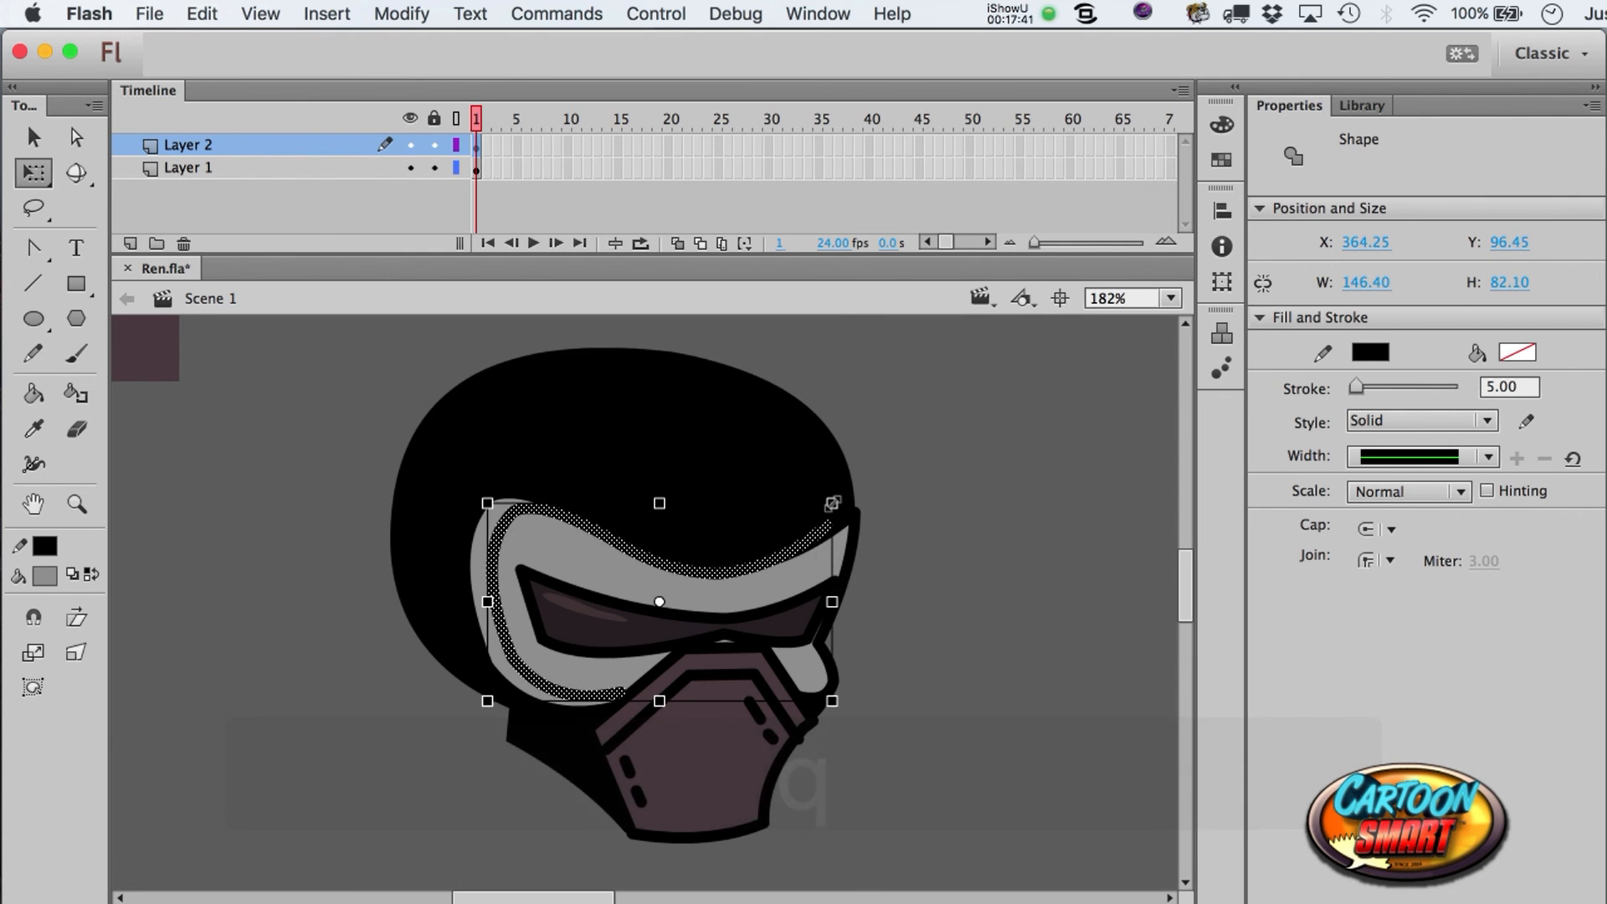
key(Down)
key(Down)
key(Down)
key(Down)
key(Down)
- Squash the inner contour to about 72 px high and place it at Y 104.95
drag(667, 521, 667, 535)
key(a)
key(Up)
key(Up)
key(Up)
key(Up)
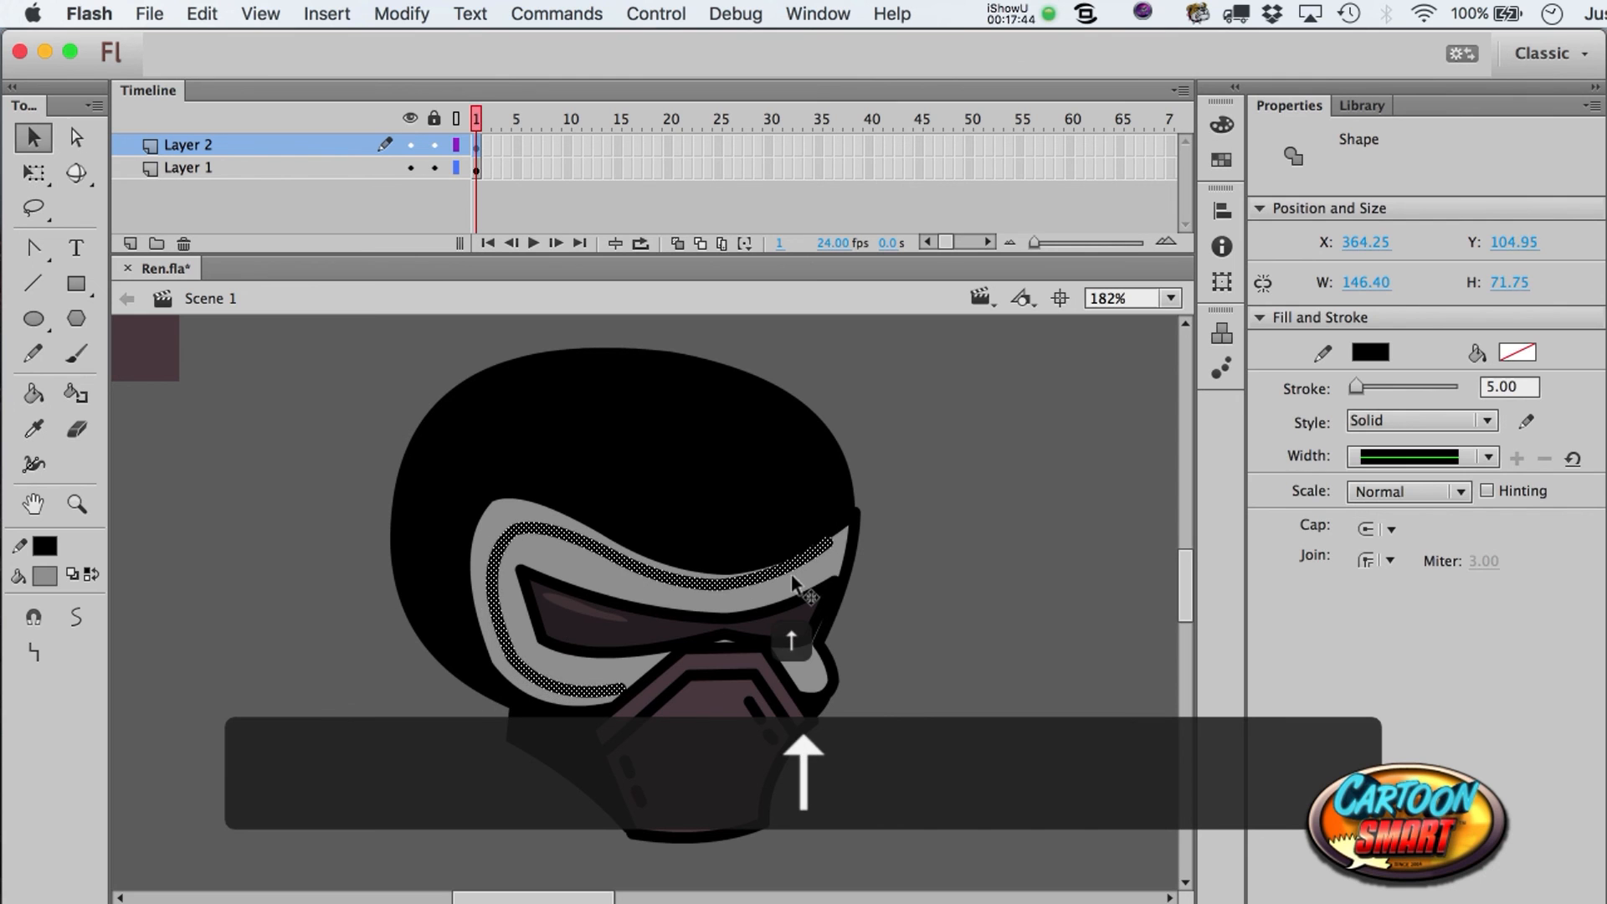
- Reshape the inner contour's curve and extend its ends to meet the right face edge and the mask
click(890, 597)
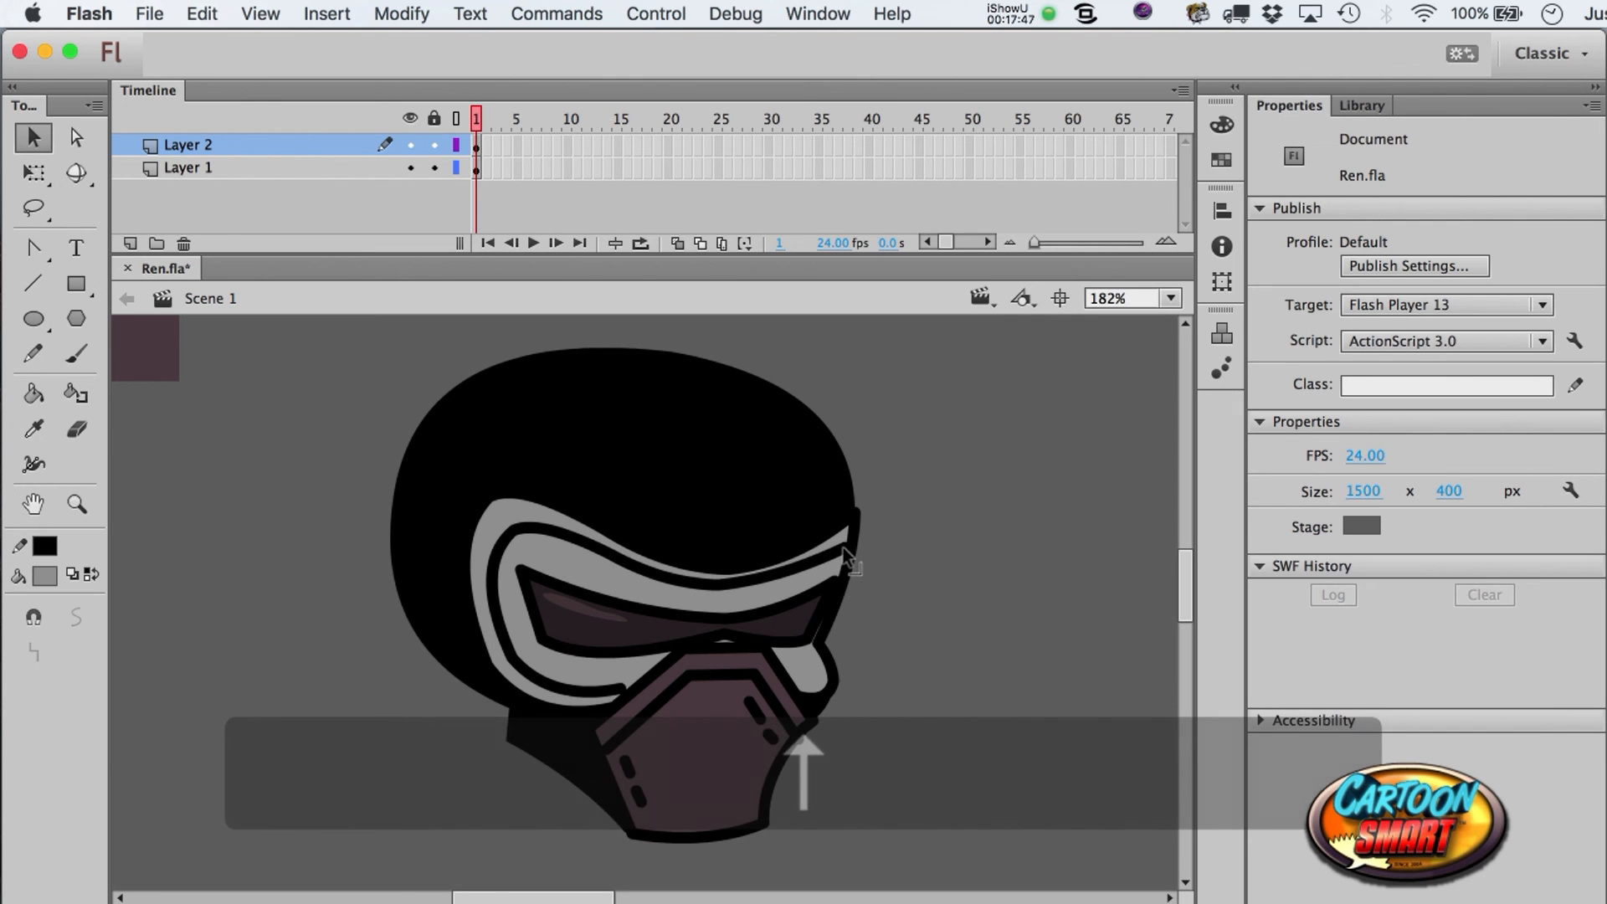
drag(771, 583, 722, 593)
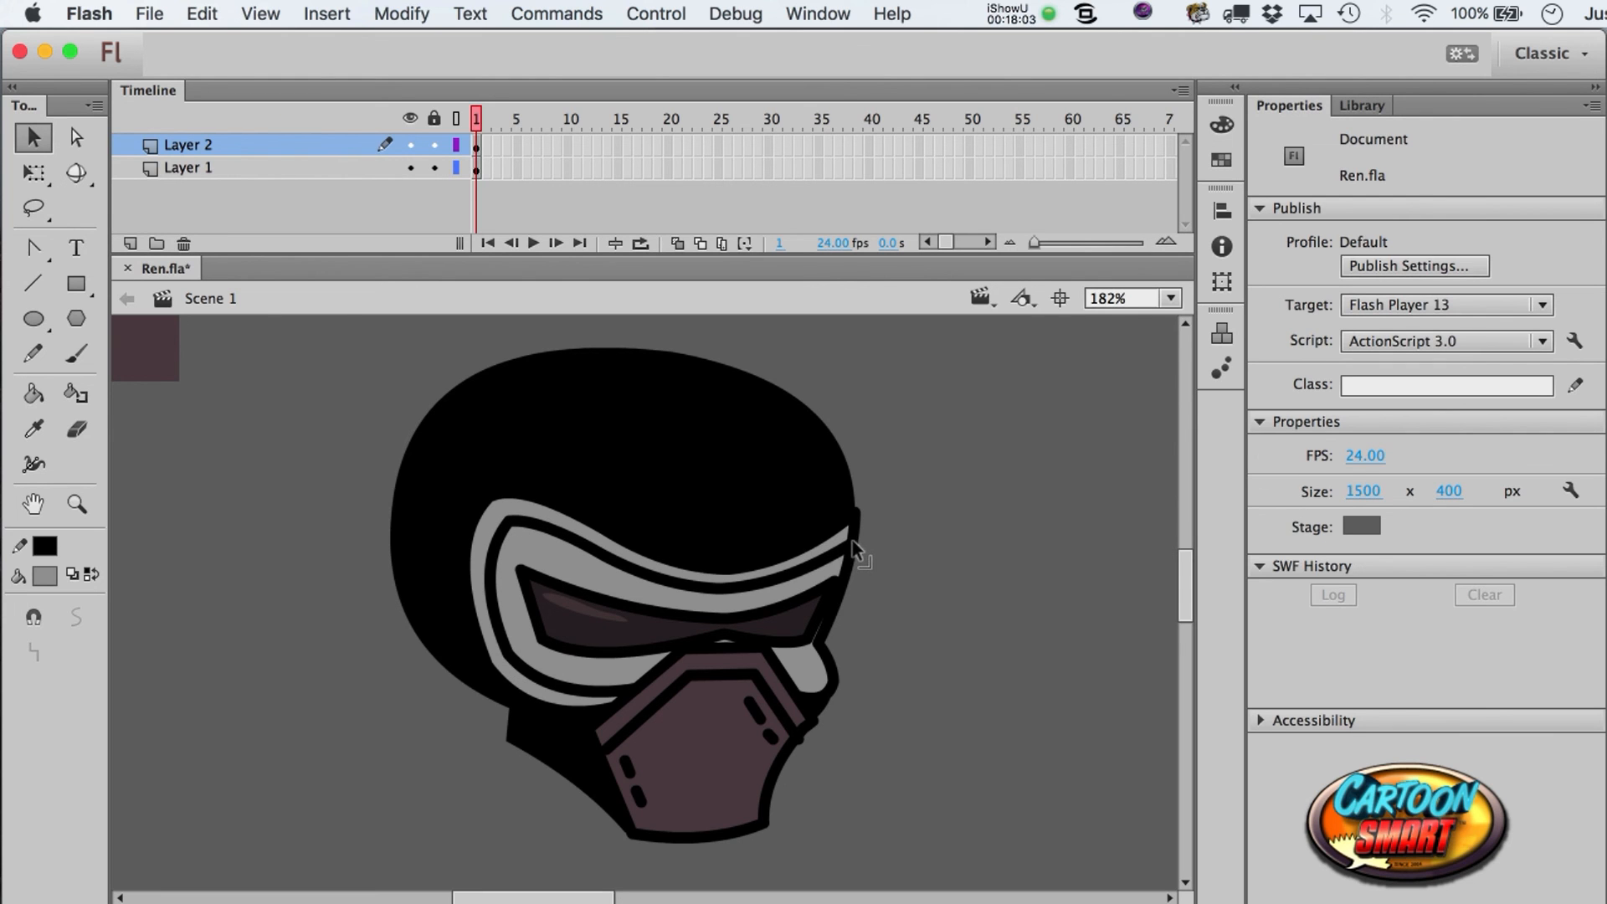
drag(854, 539, 854, 536)
- Duplicate the inner contour in place and shrink the copy to about 143 px wide and 54 px high
click(565, 687)
key(super+c)
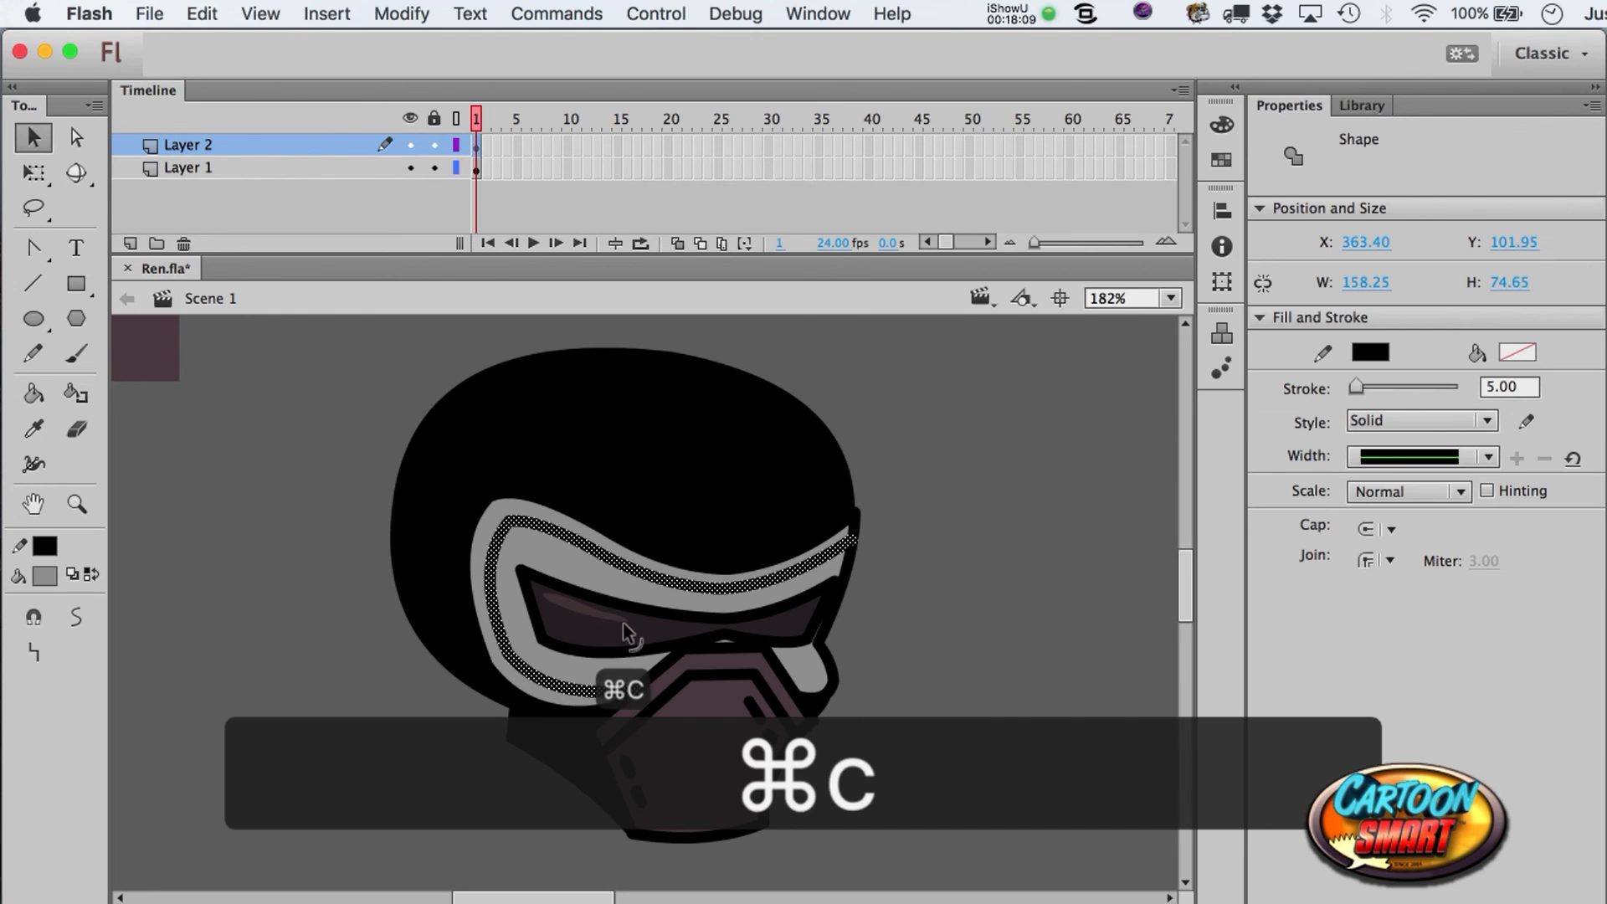
key(shift+Right)
key(shift+Left)
key(q)
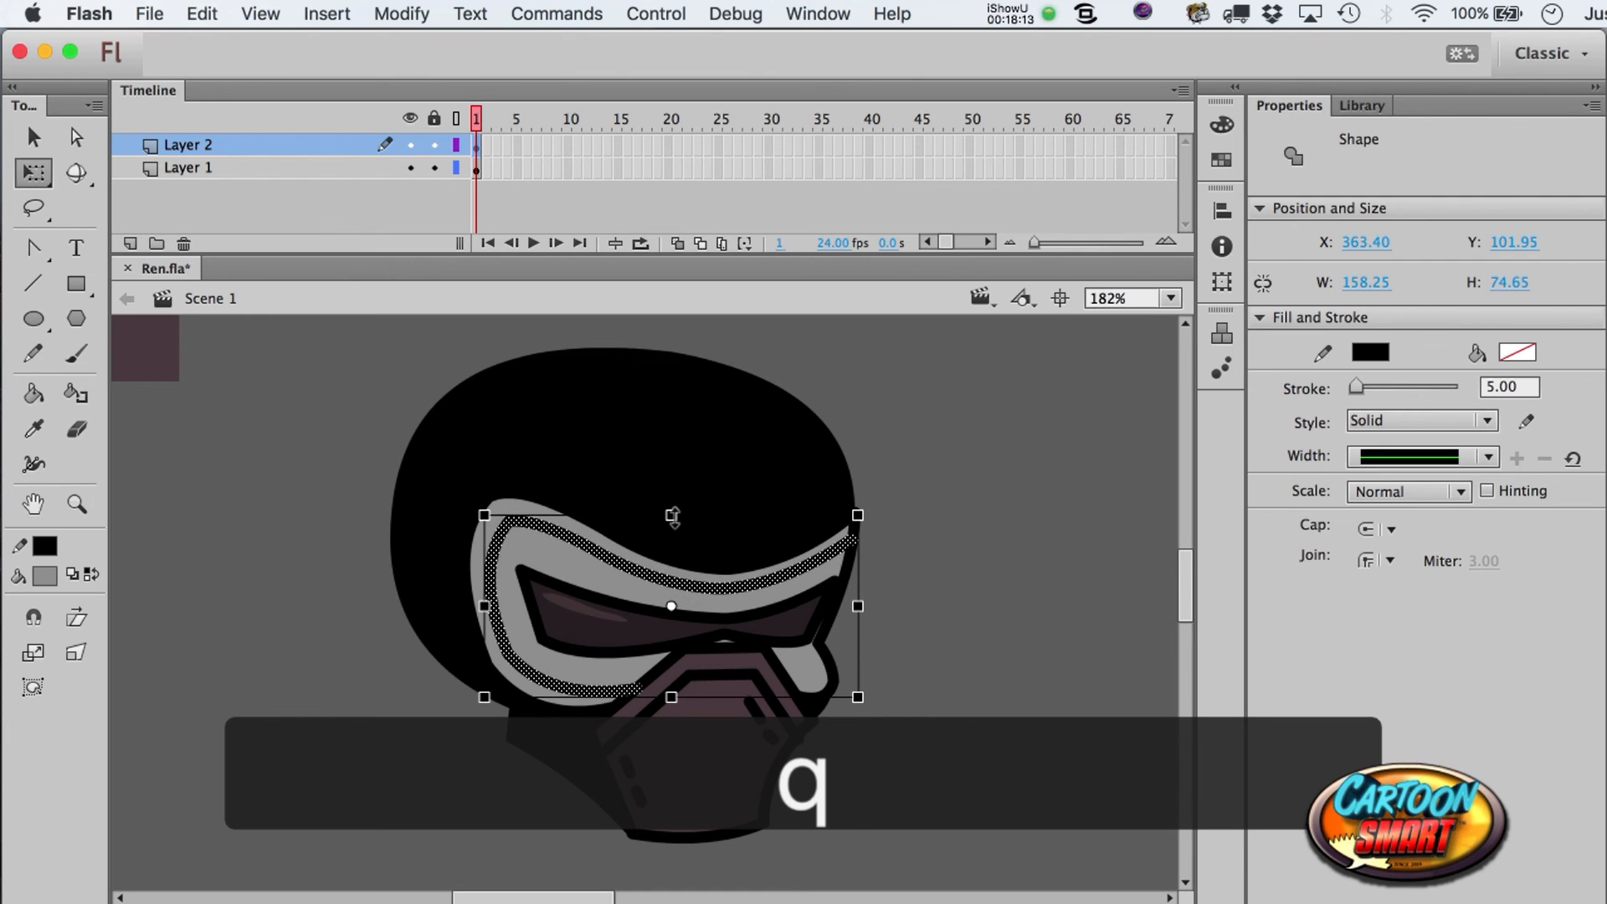
drag(484, 606, 501, 606)
drag(670, 525, 670, 536)
- Lower the smaller contour around the eyes to Y 116.65, keeping X at 370.85
key(Down)
key(Down)
key(Down)
key(Down)
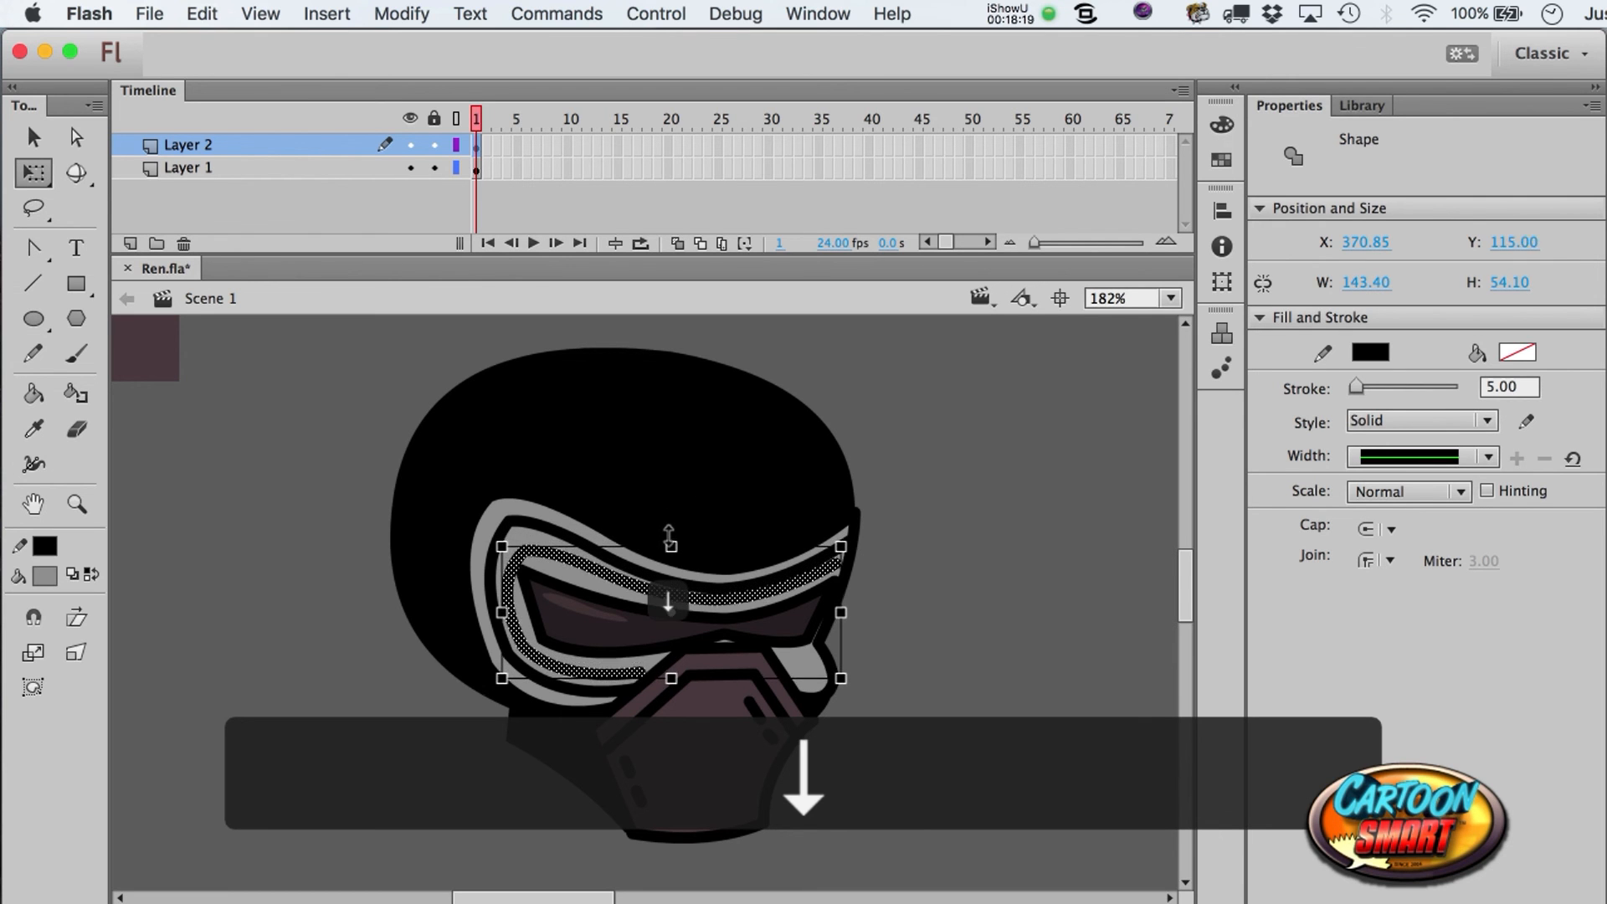
key(Right)
key(Left)
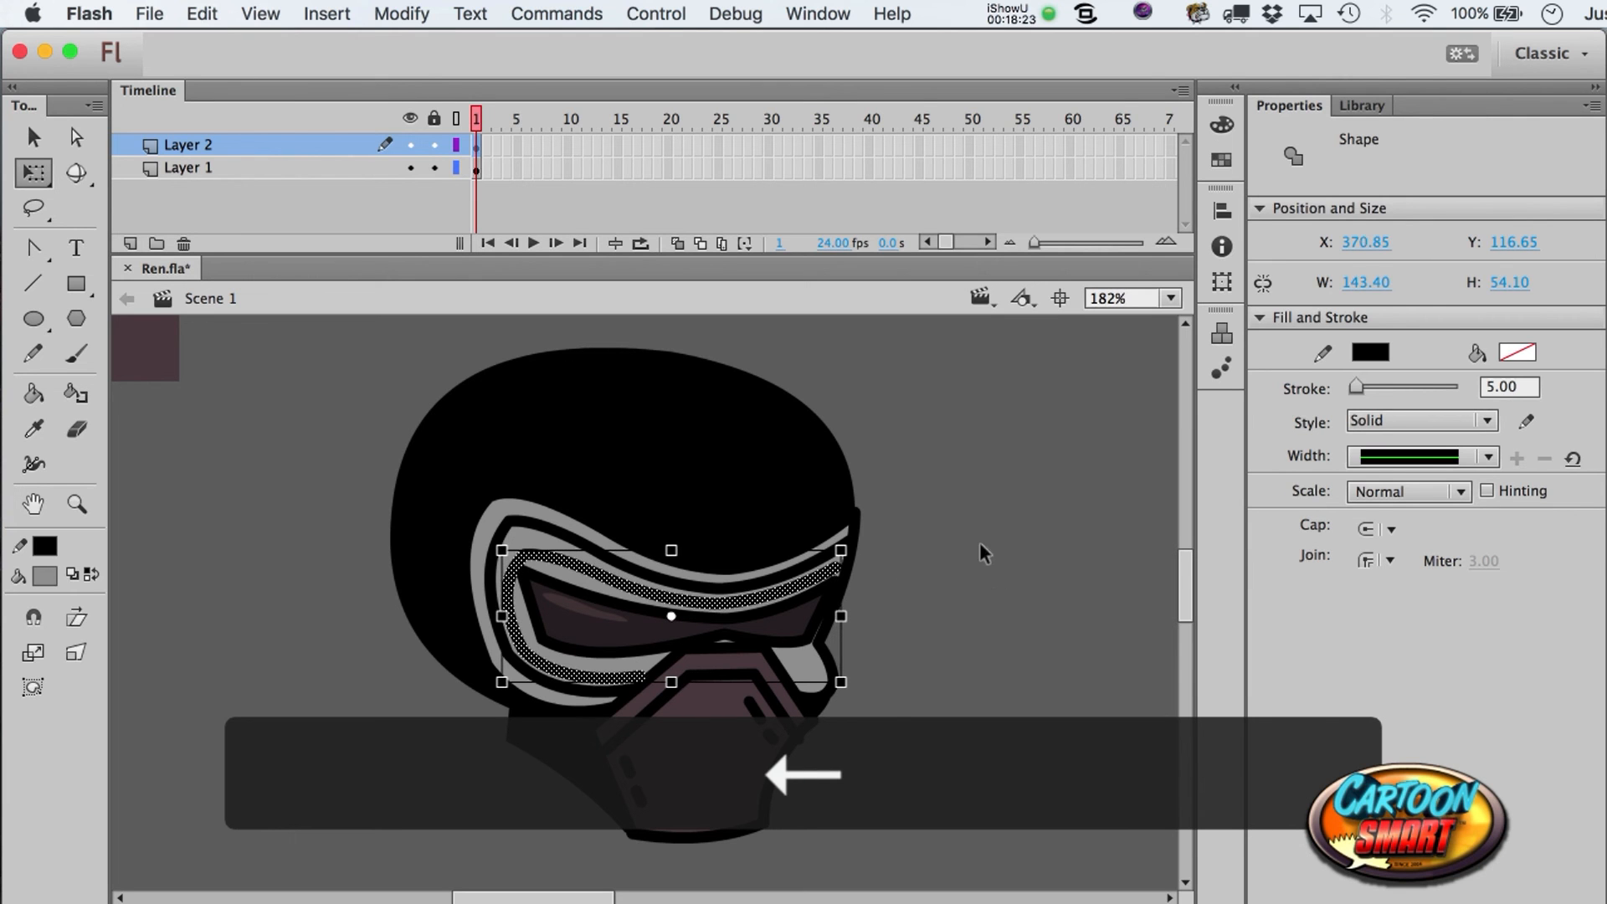
- Extend the innermost contour's ends to the right face edge and the mask, and thin its stroke to 4
click(979, 544)
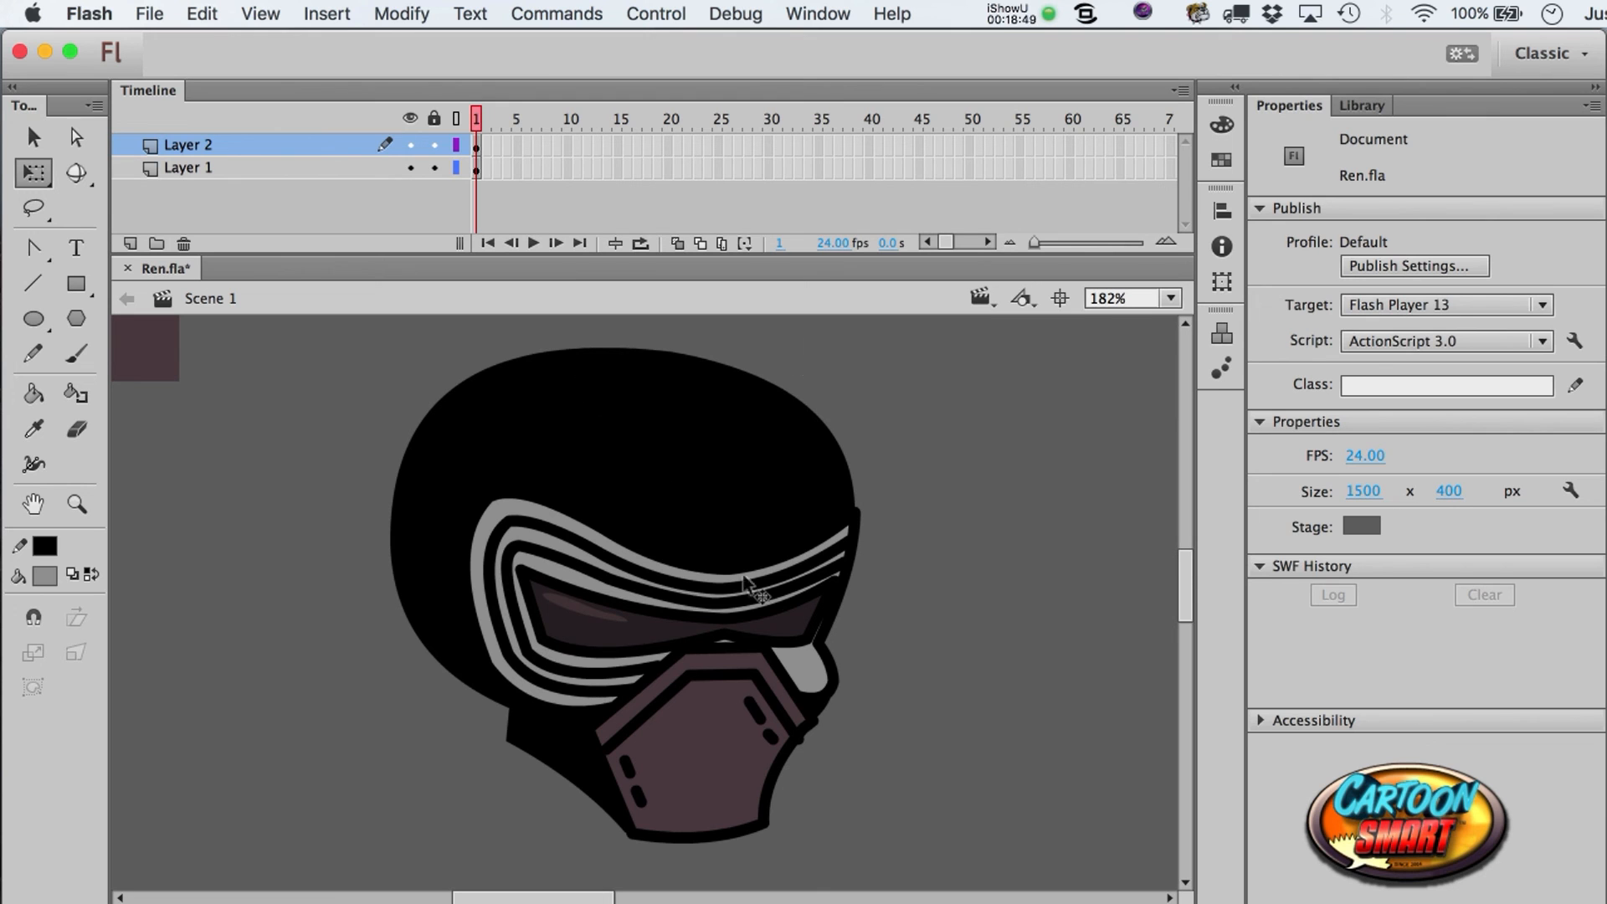
click(837, 566)
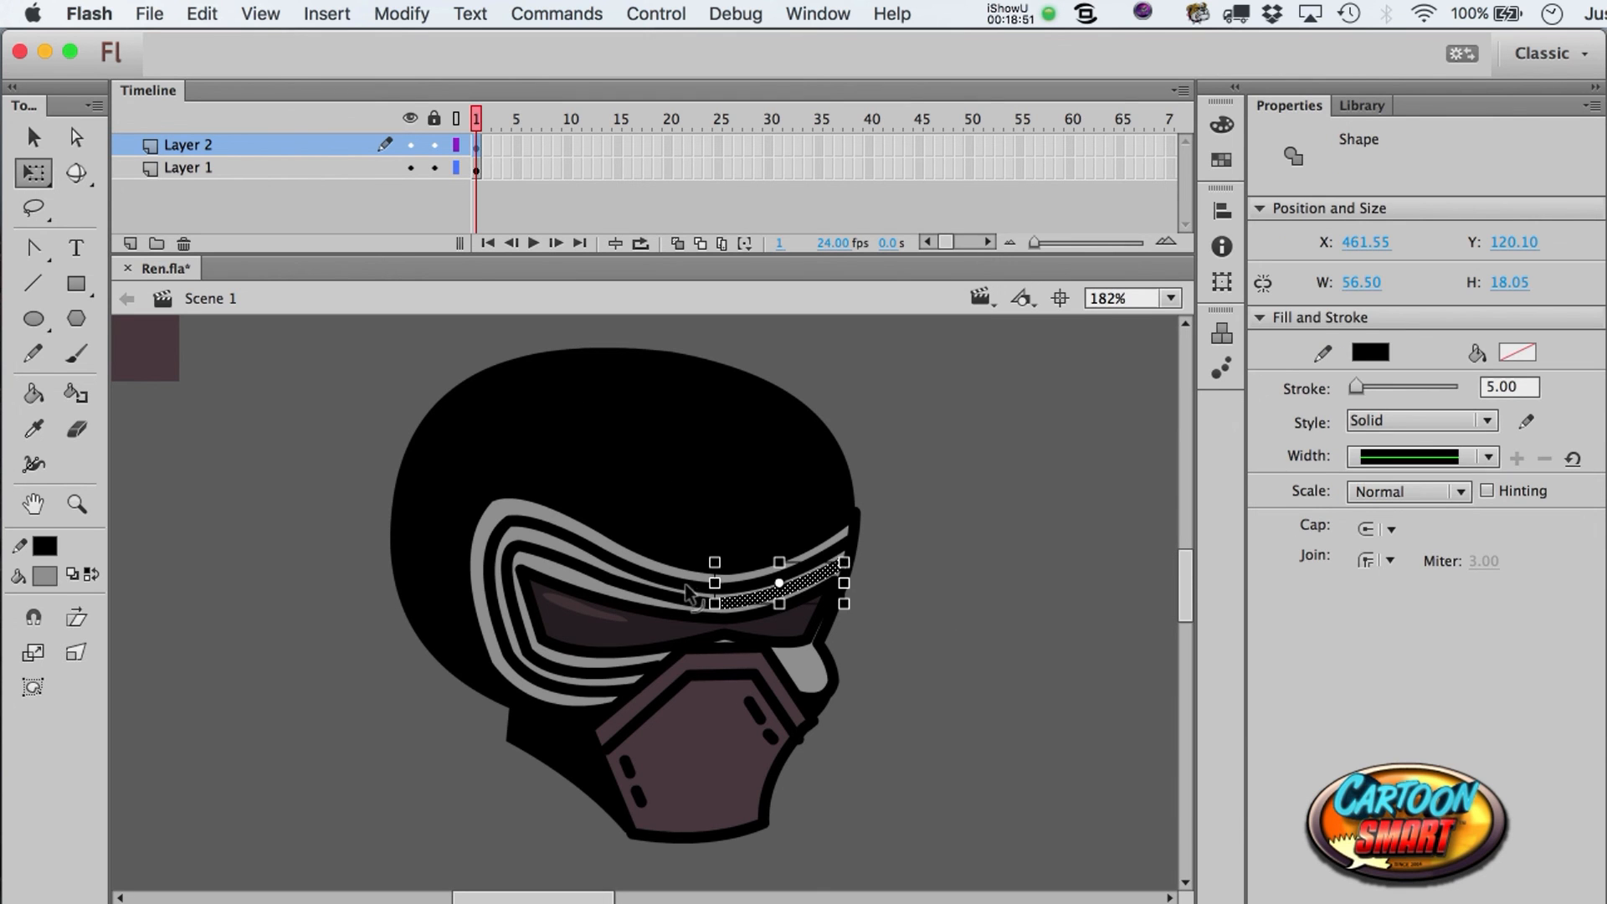
key(a)
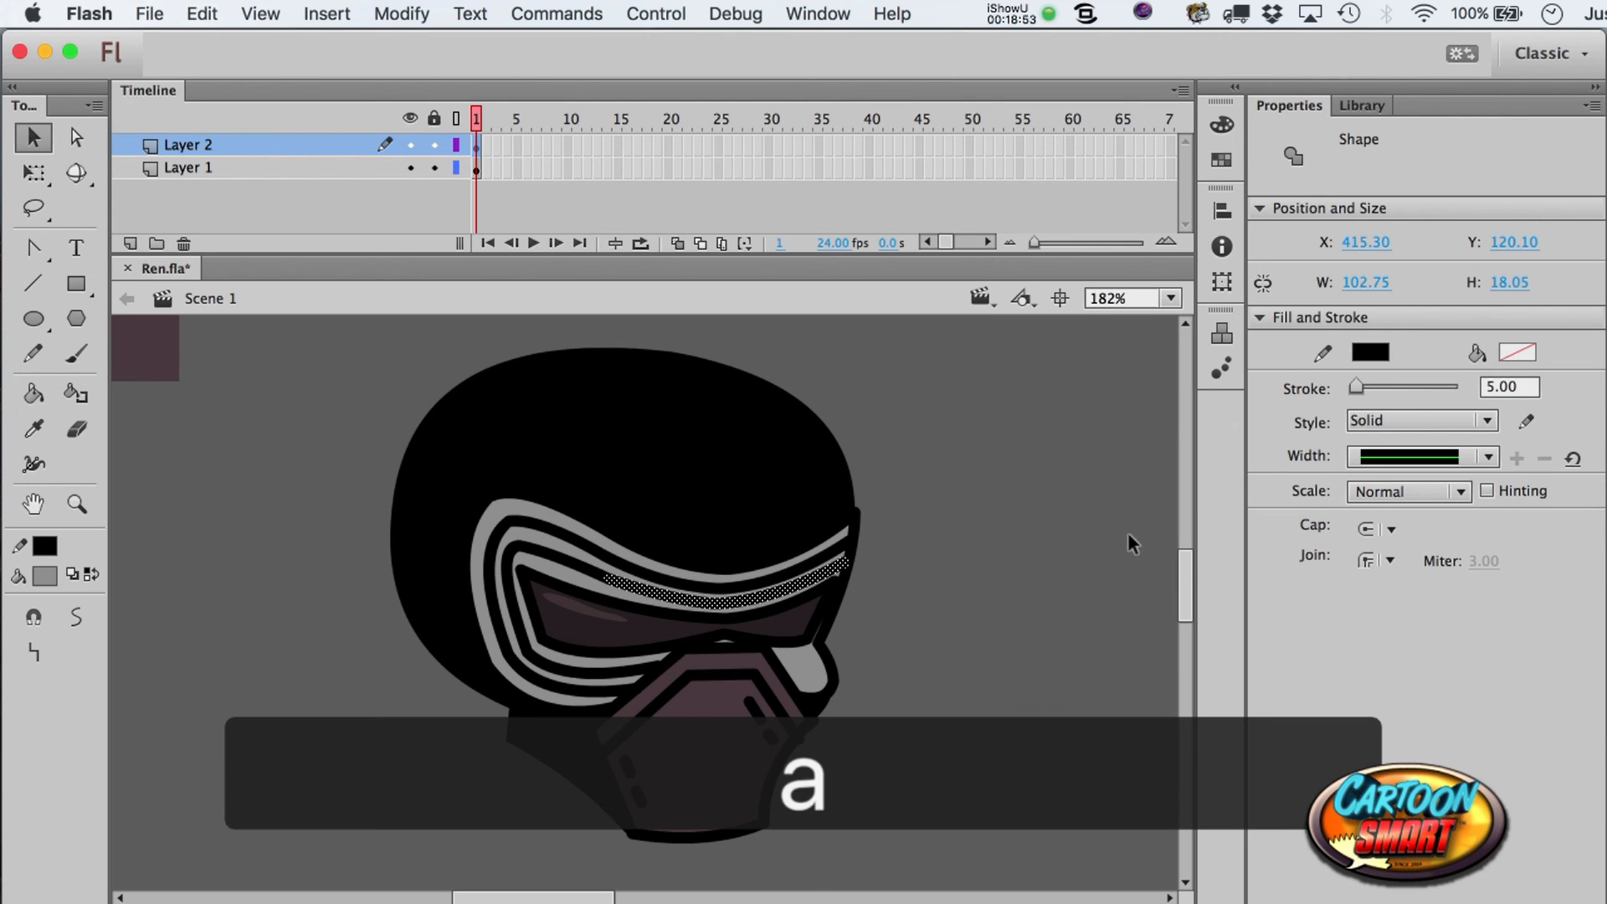
double_click(565, 573)
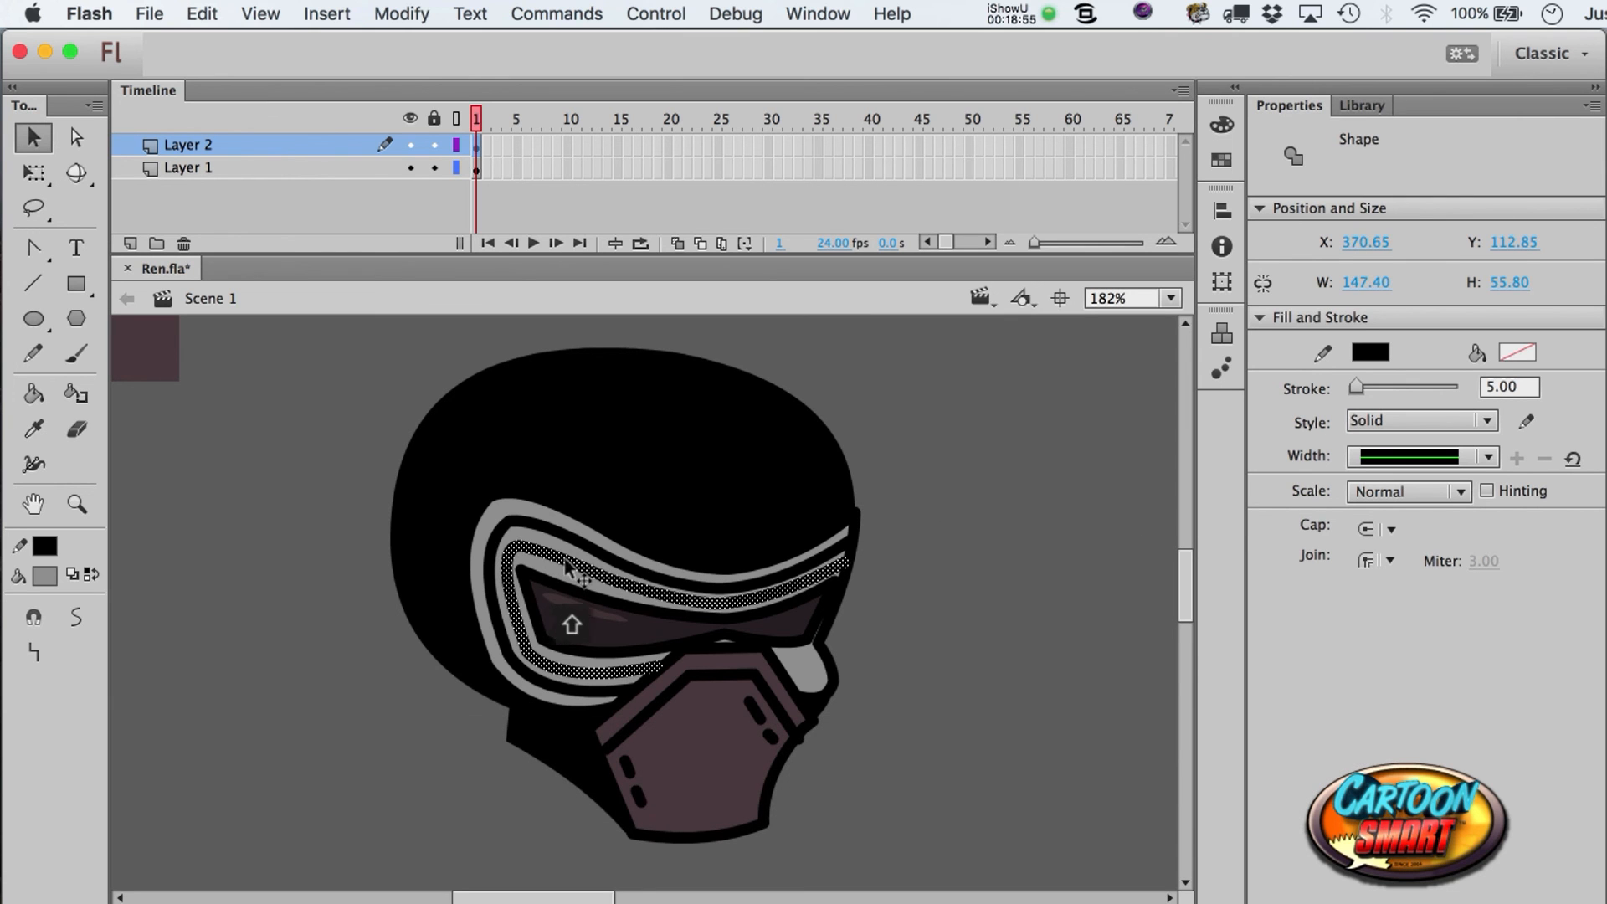
click(1510, 386)
key(Return)
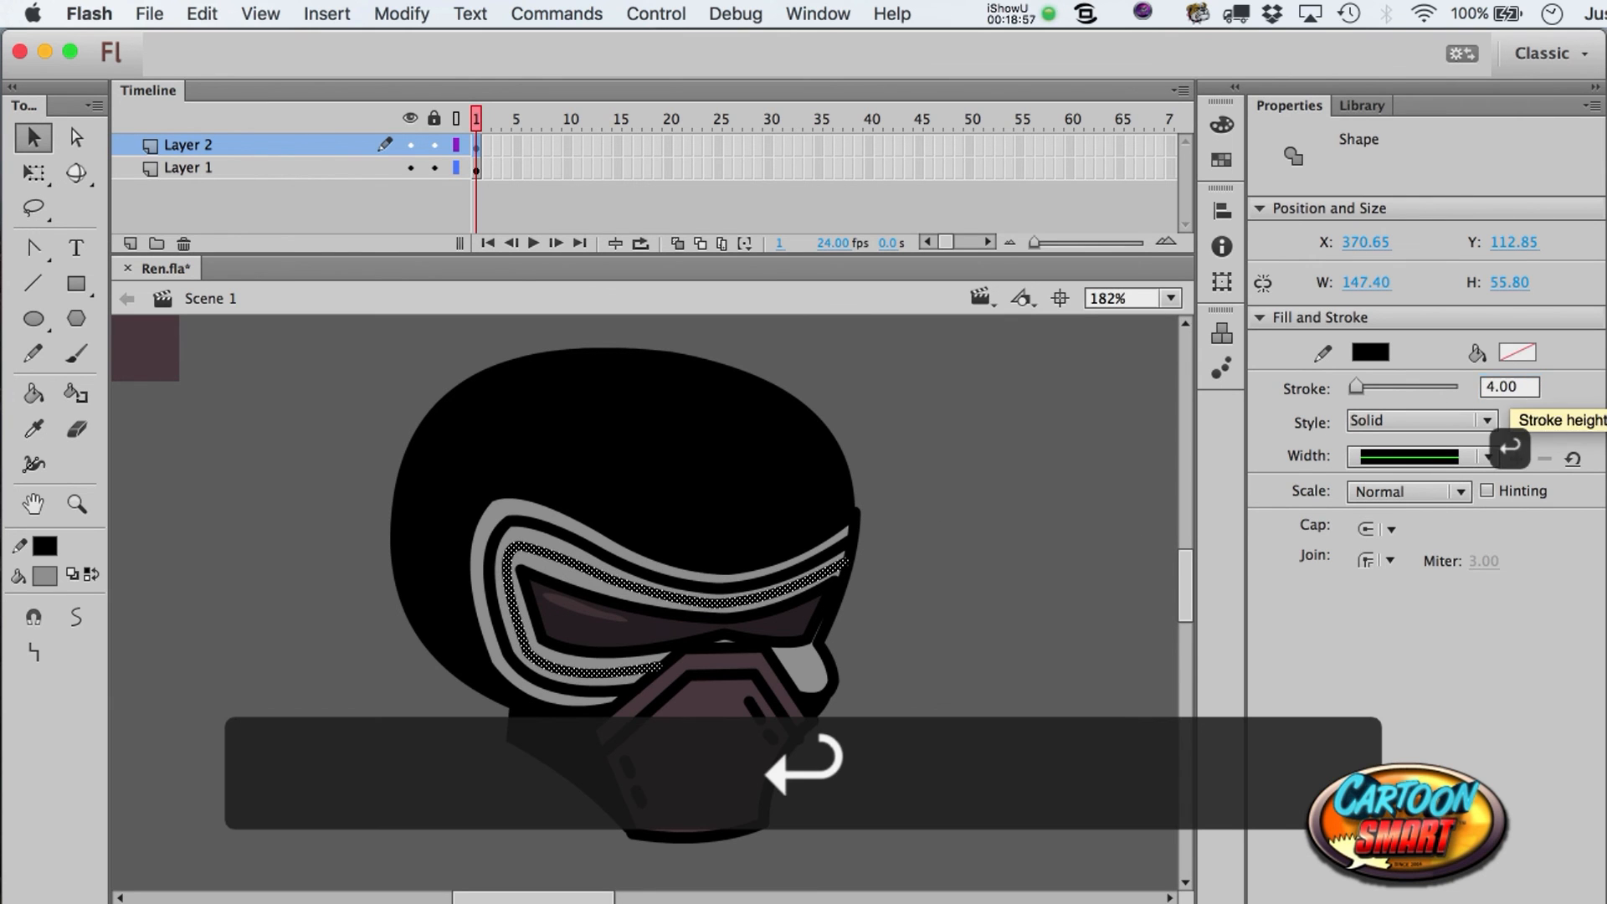
click(1088, 514)
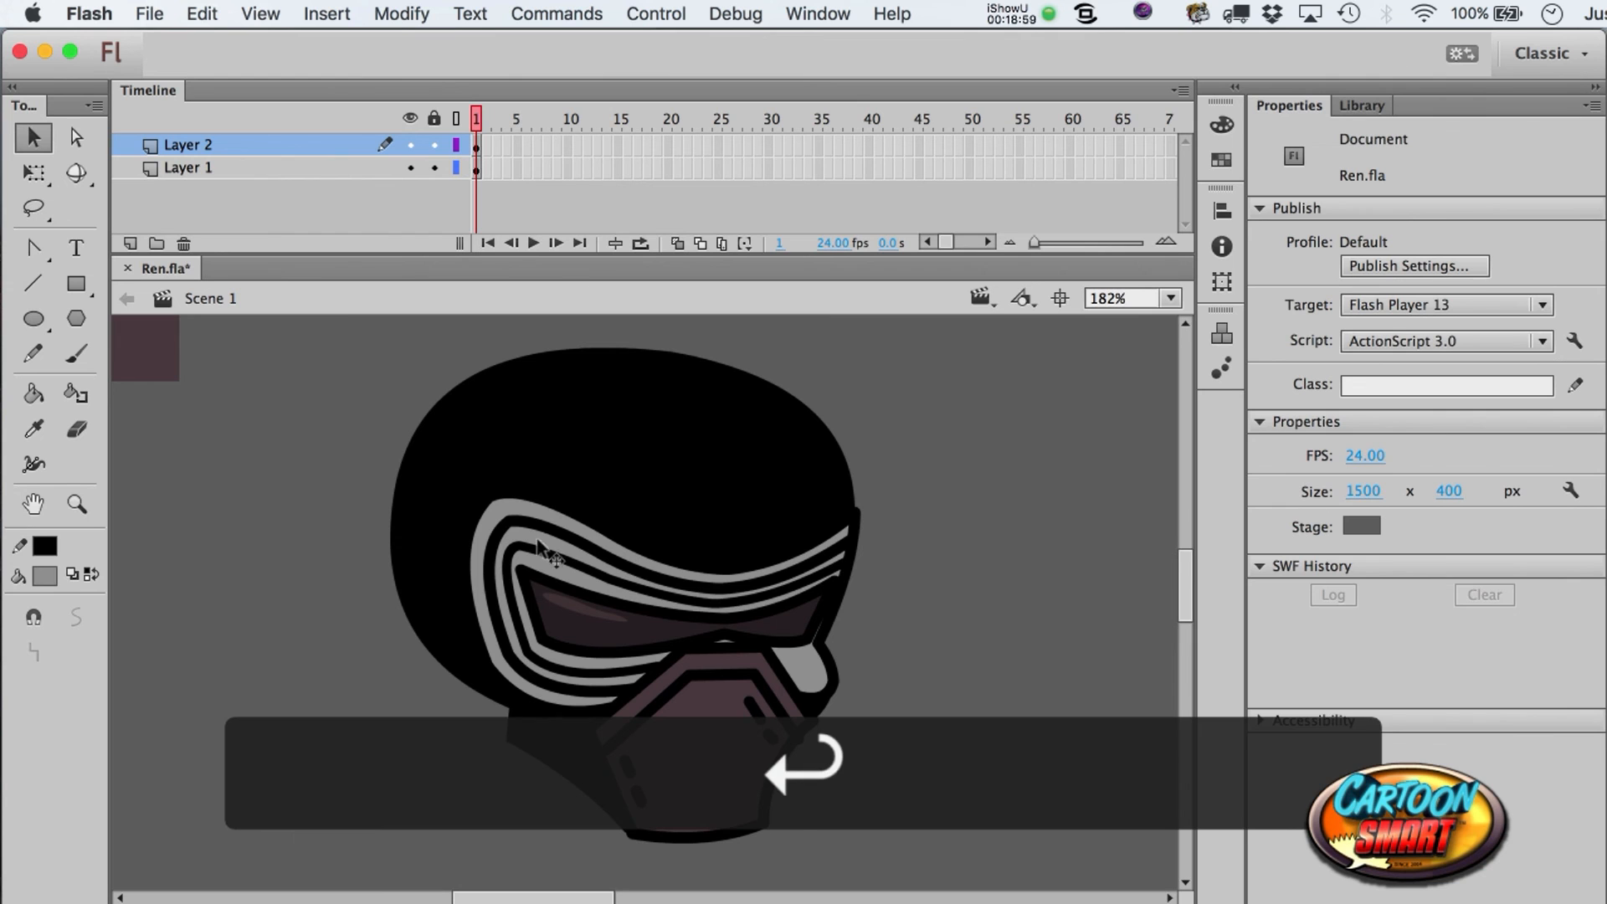
- Draw two short black lines across the grey cheek patch beside the mask, giving the second a stroke of 5
click(38, 290)
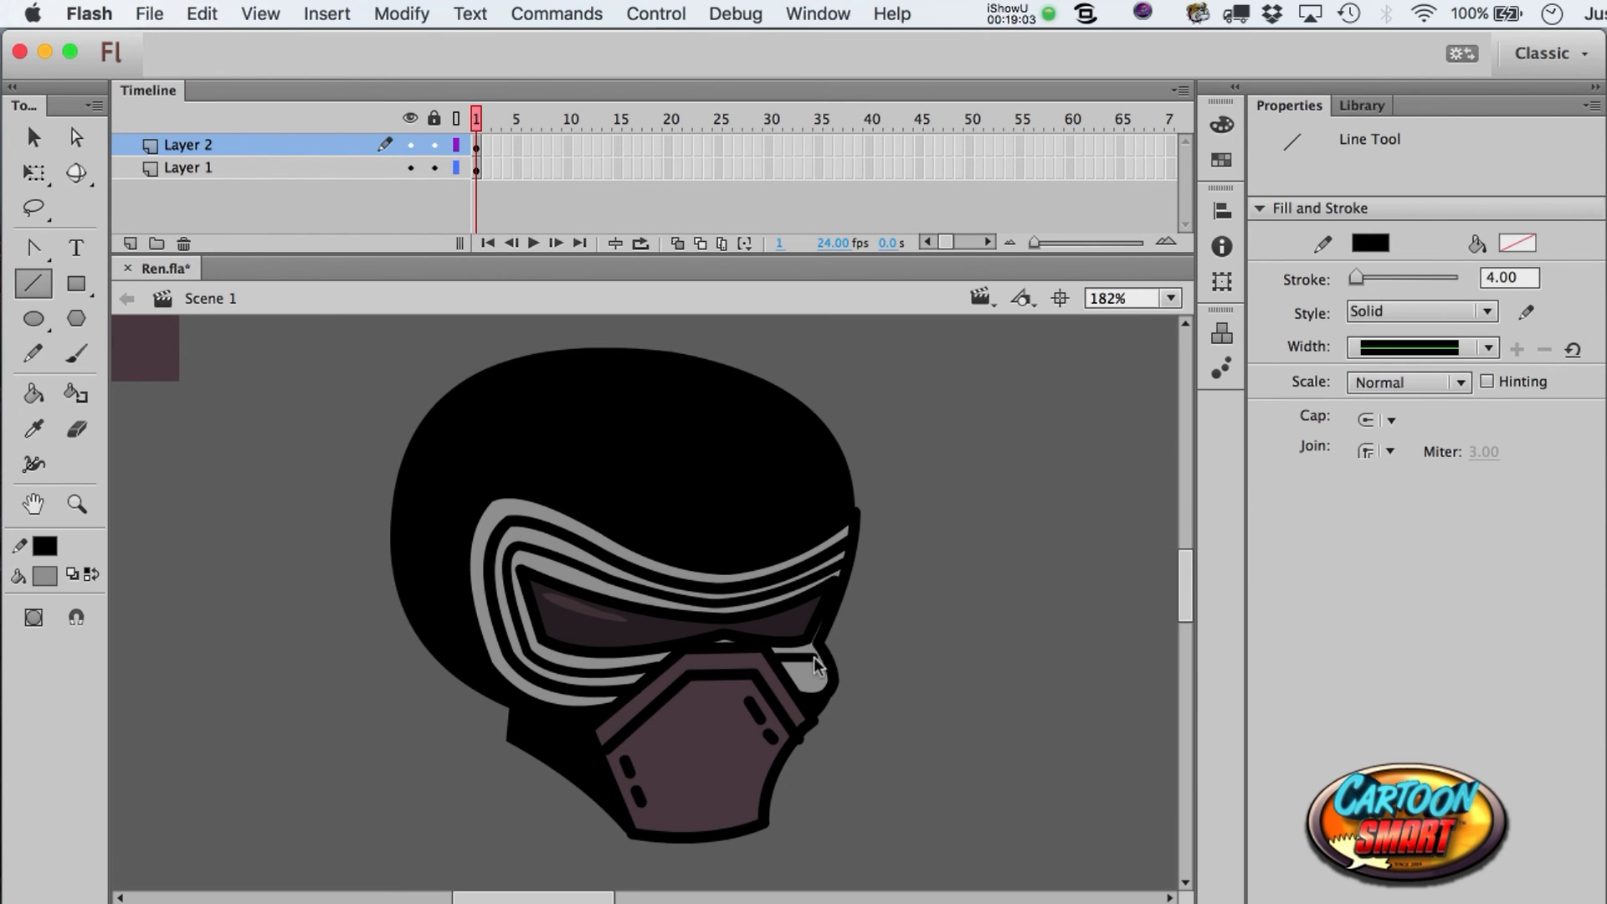
key(a)
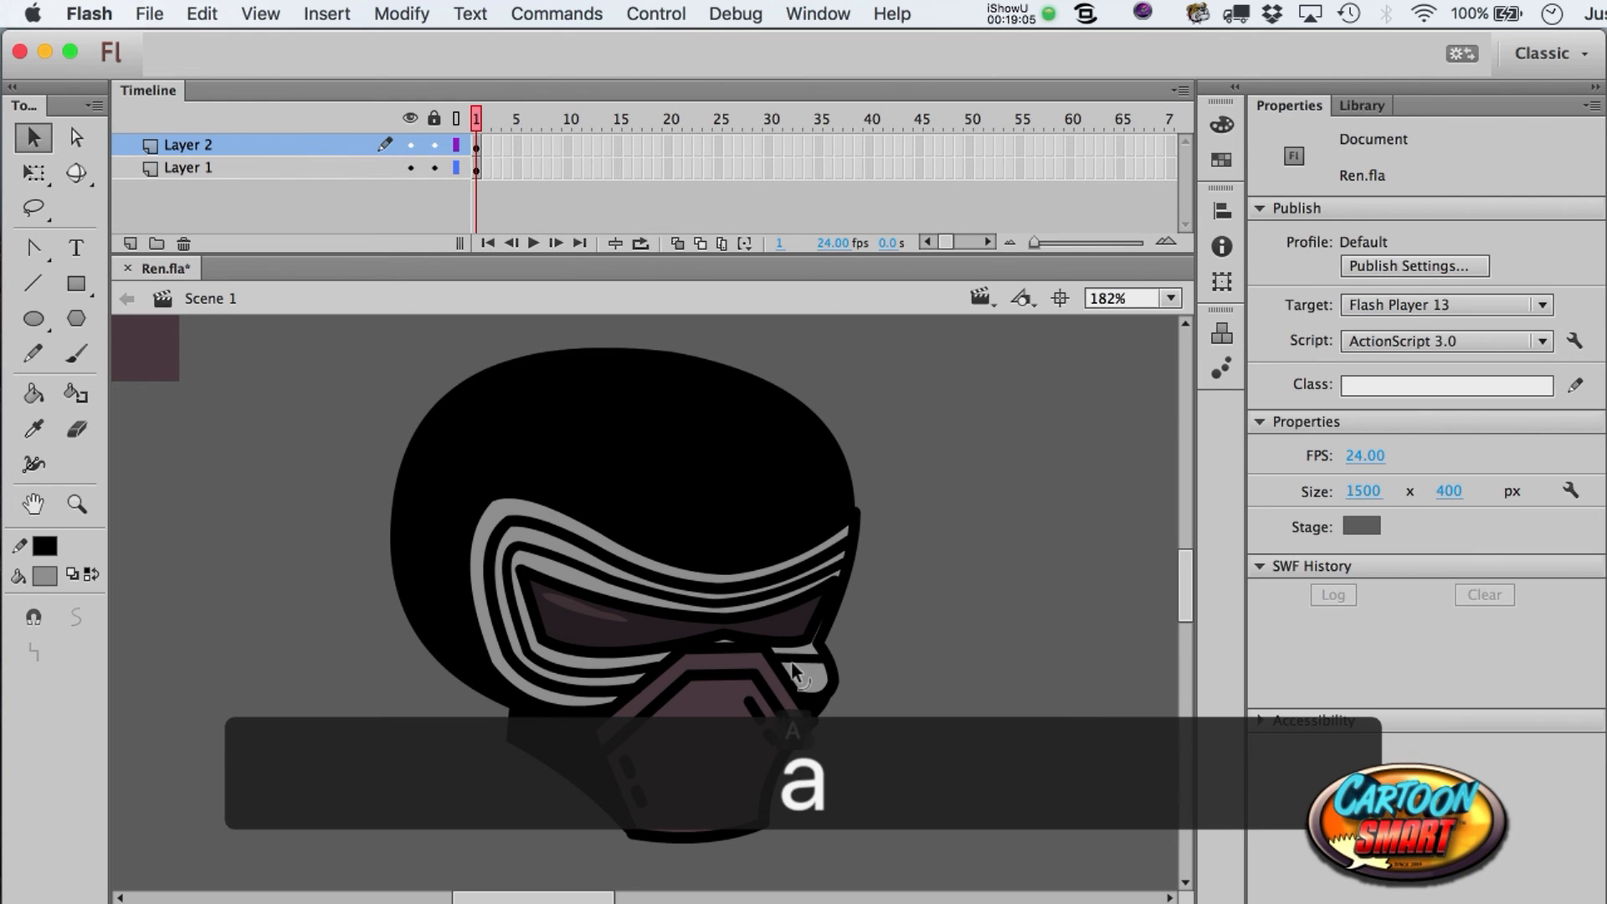
click(33, 283)
click(1503, 278)
text(5)
key(Return)
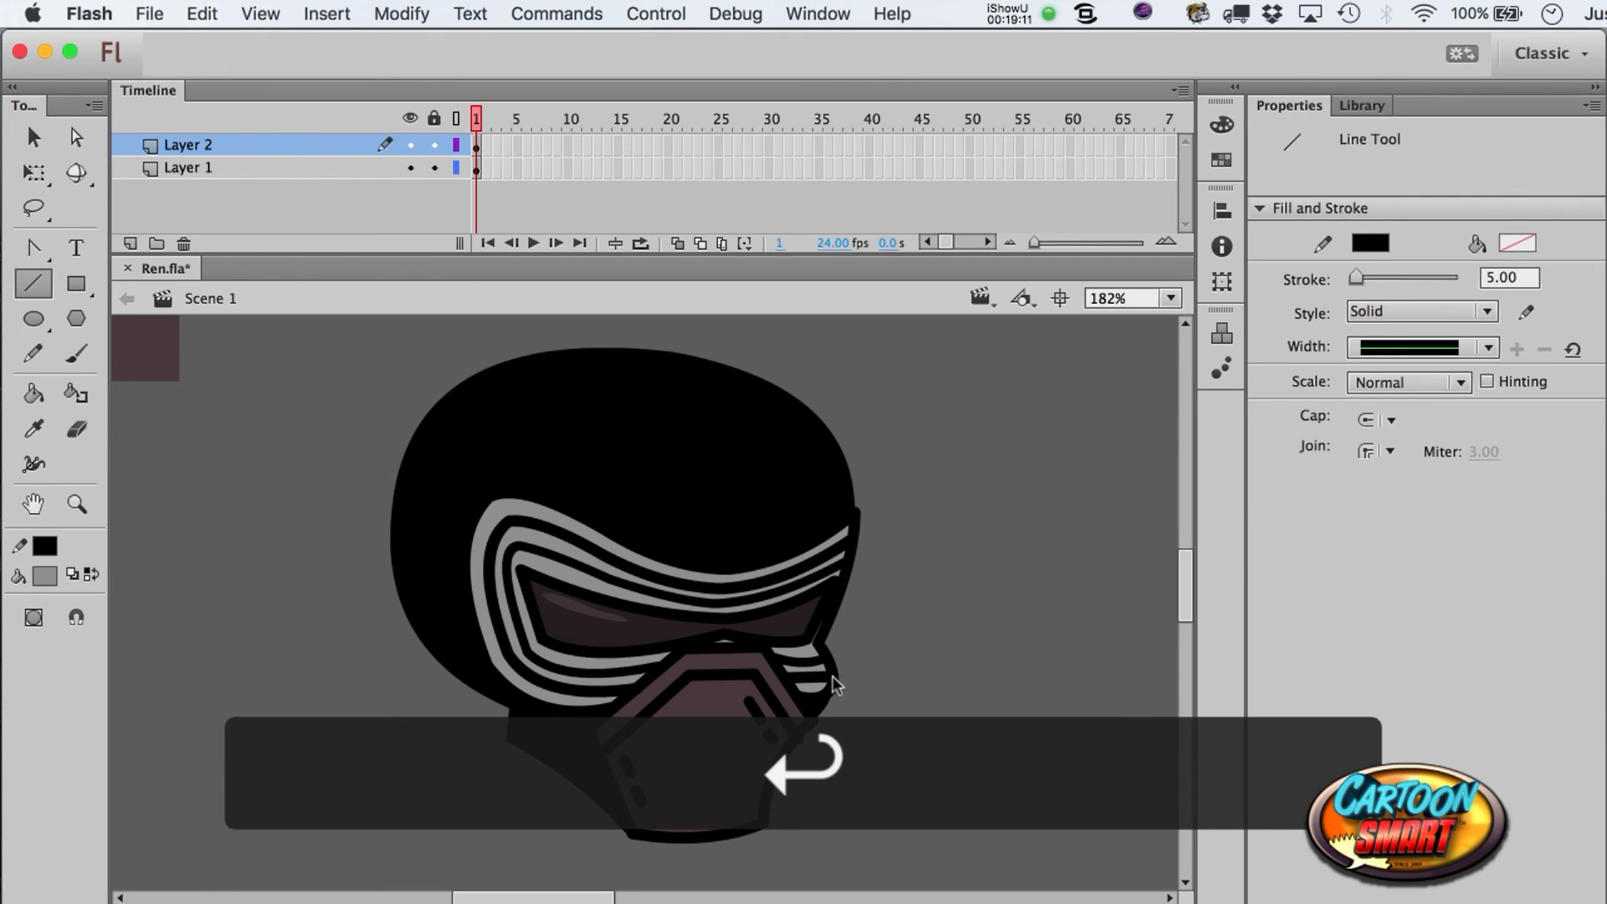
key(a)
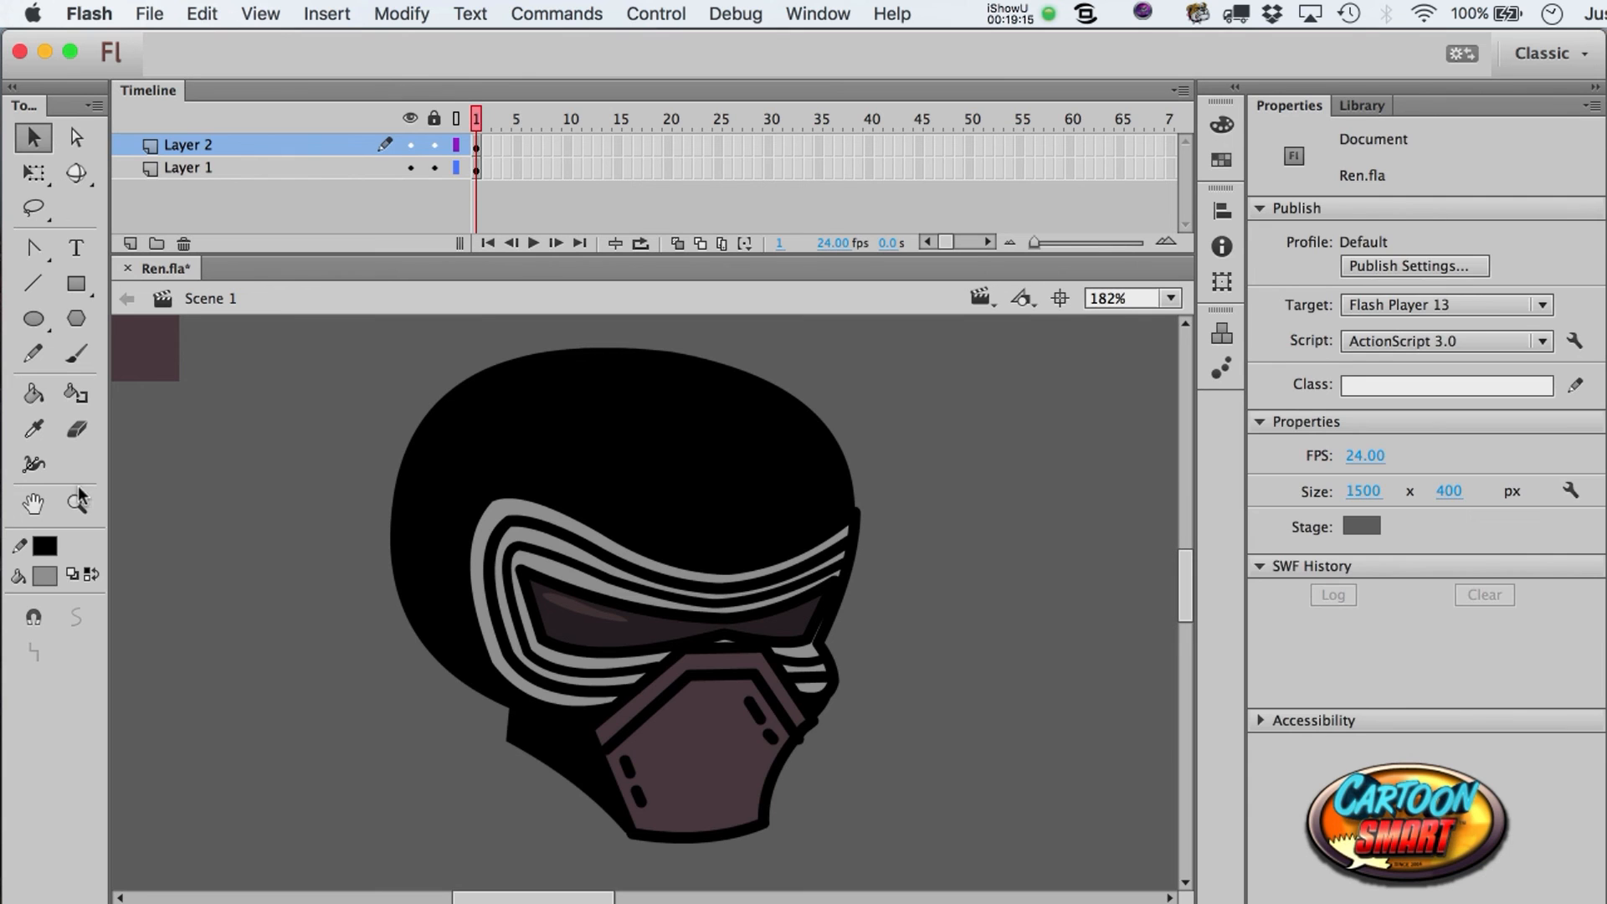
- Examine the whole masked head at a smaller view scale
alt+click(702, 703)
key(a)
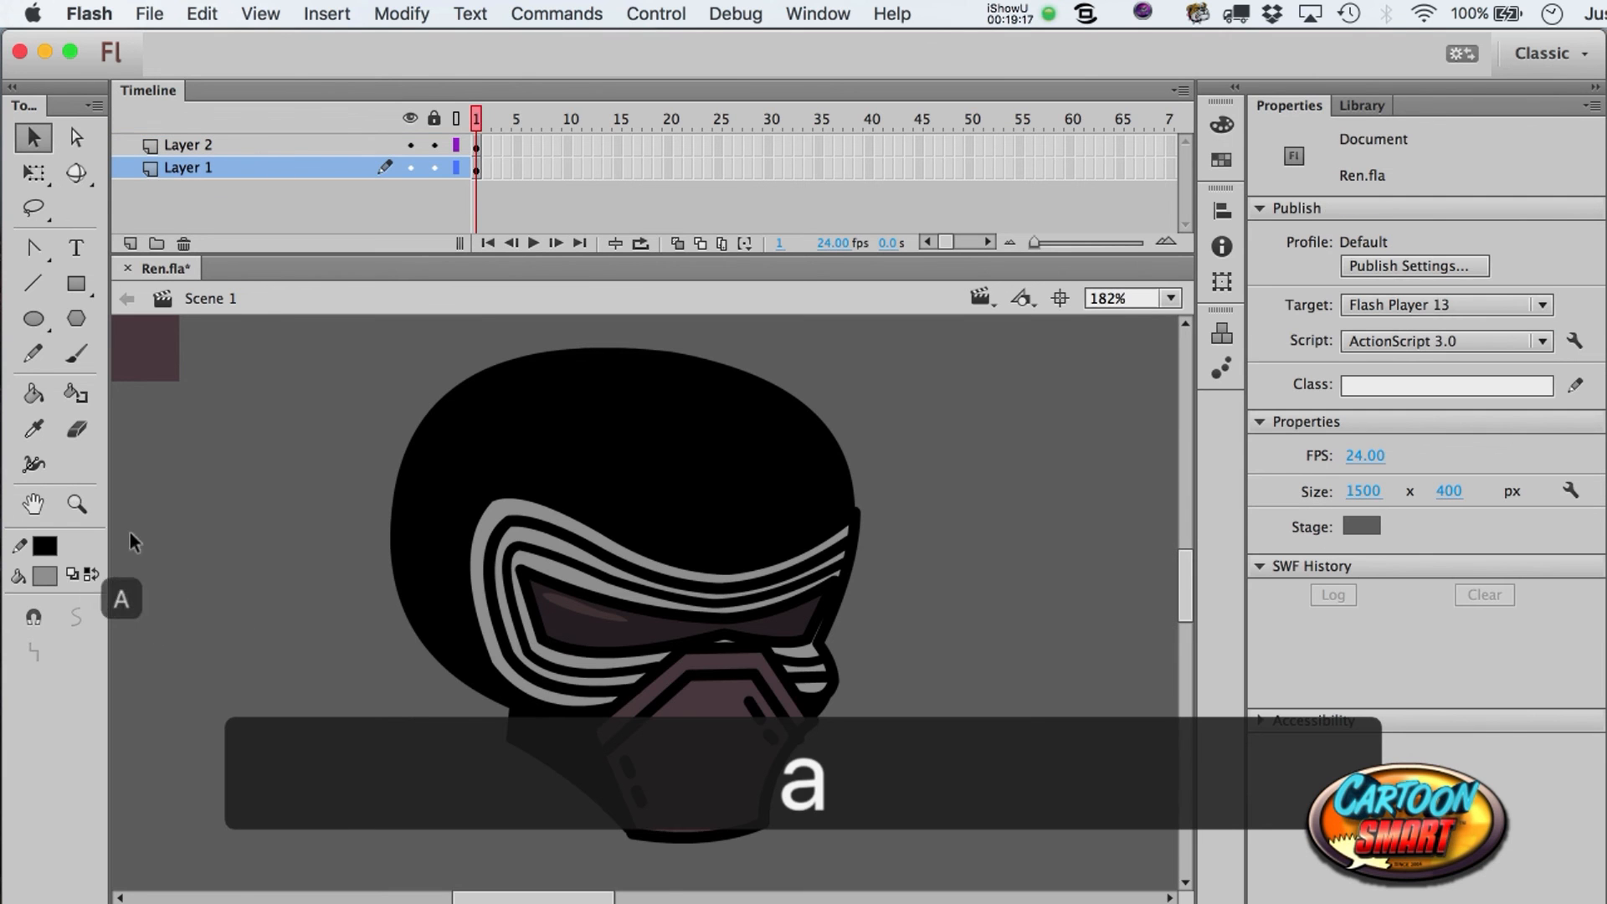
click(78, 505)
alt+click(492, 543)
scroll(908, 707, right, 5)
scroll(908, 707, down, 2)
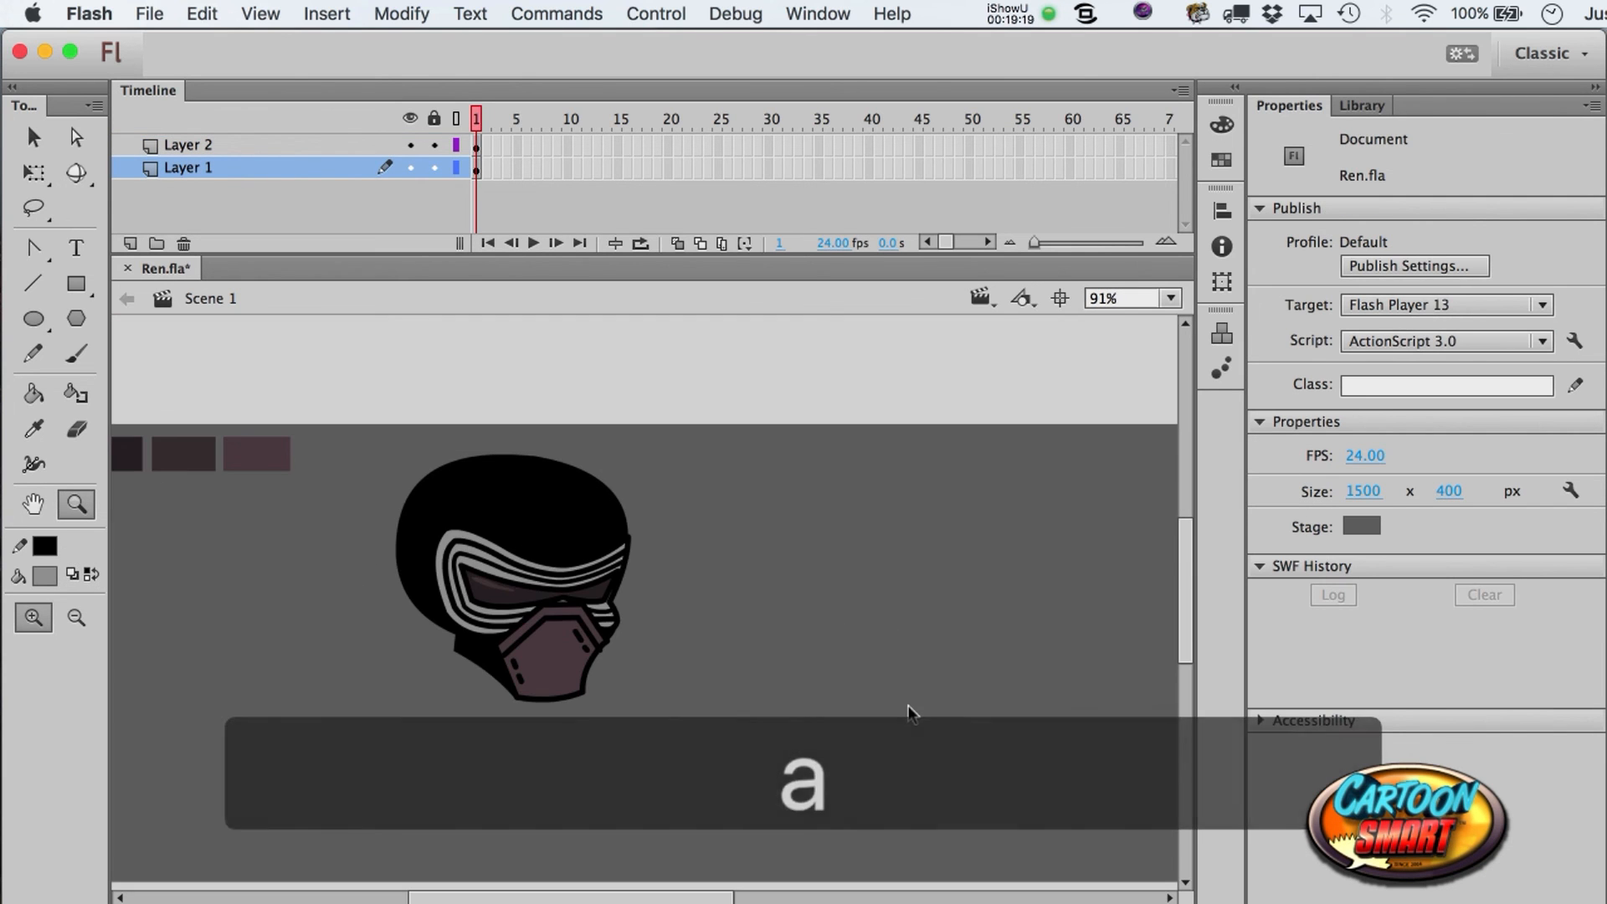
drag(306, 387, 741, 757)
key(a)
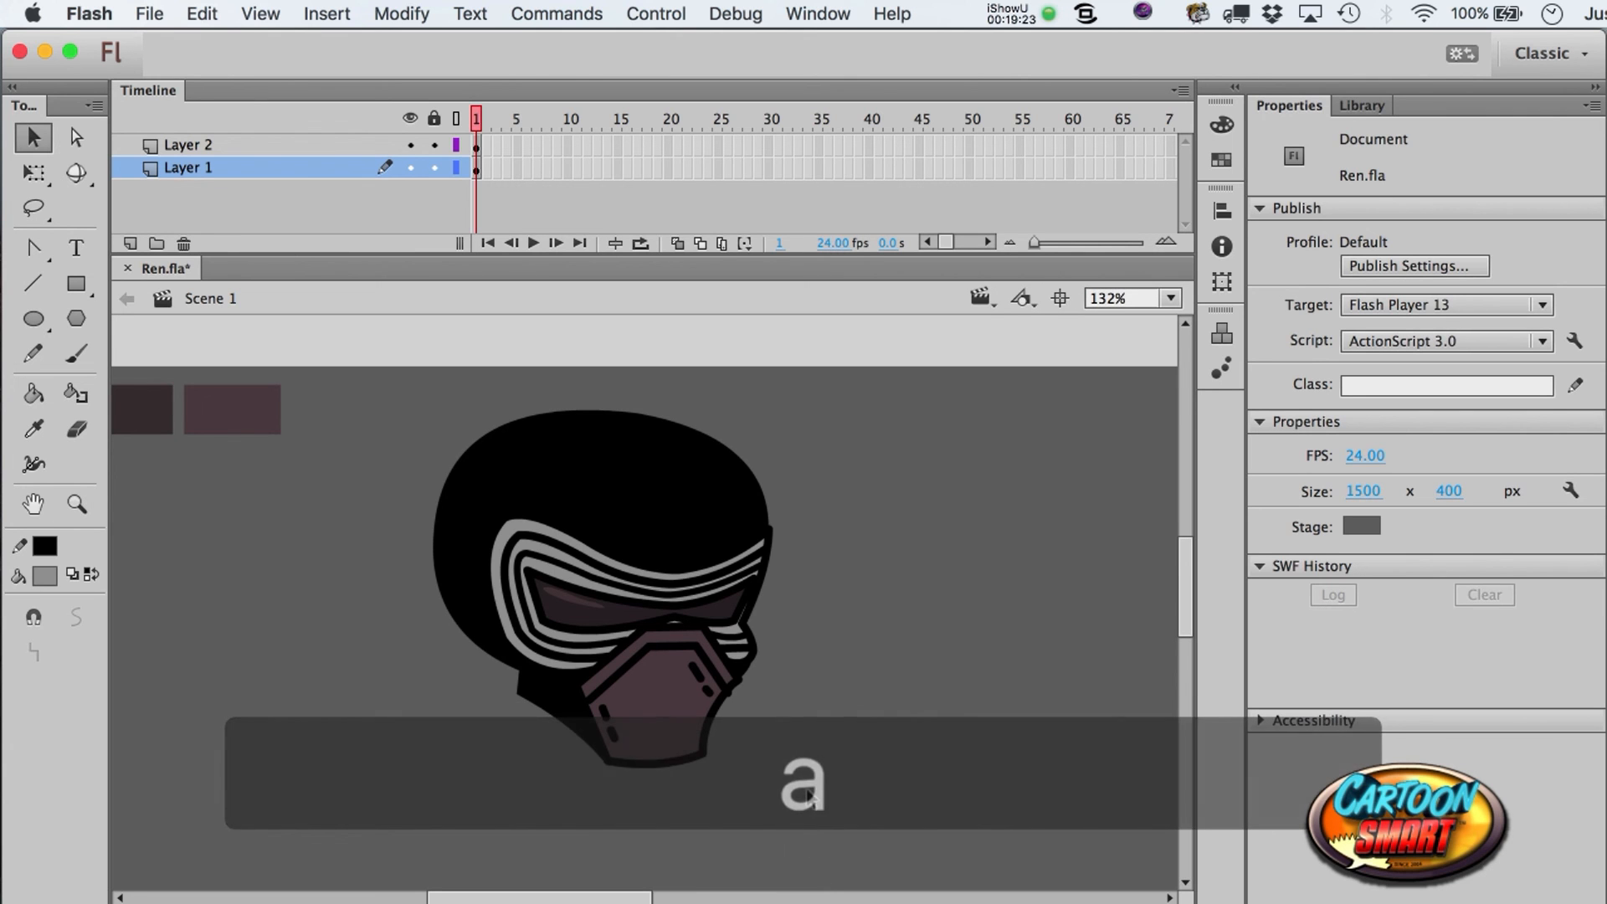
click(188, 144)
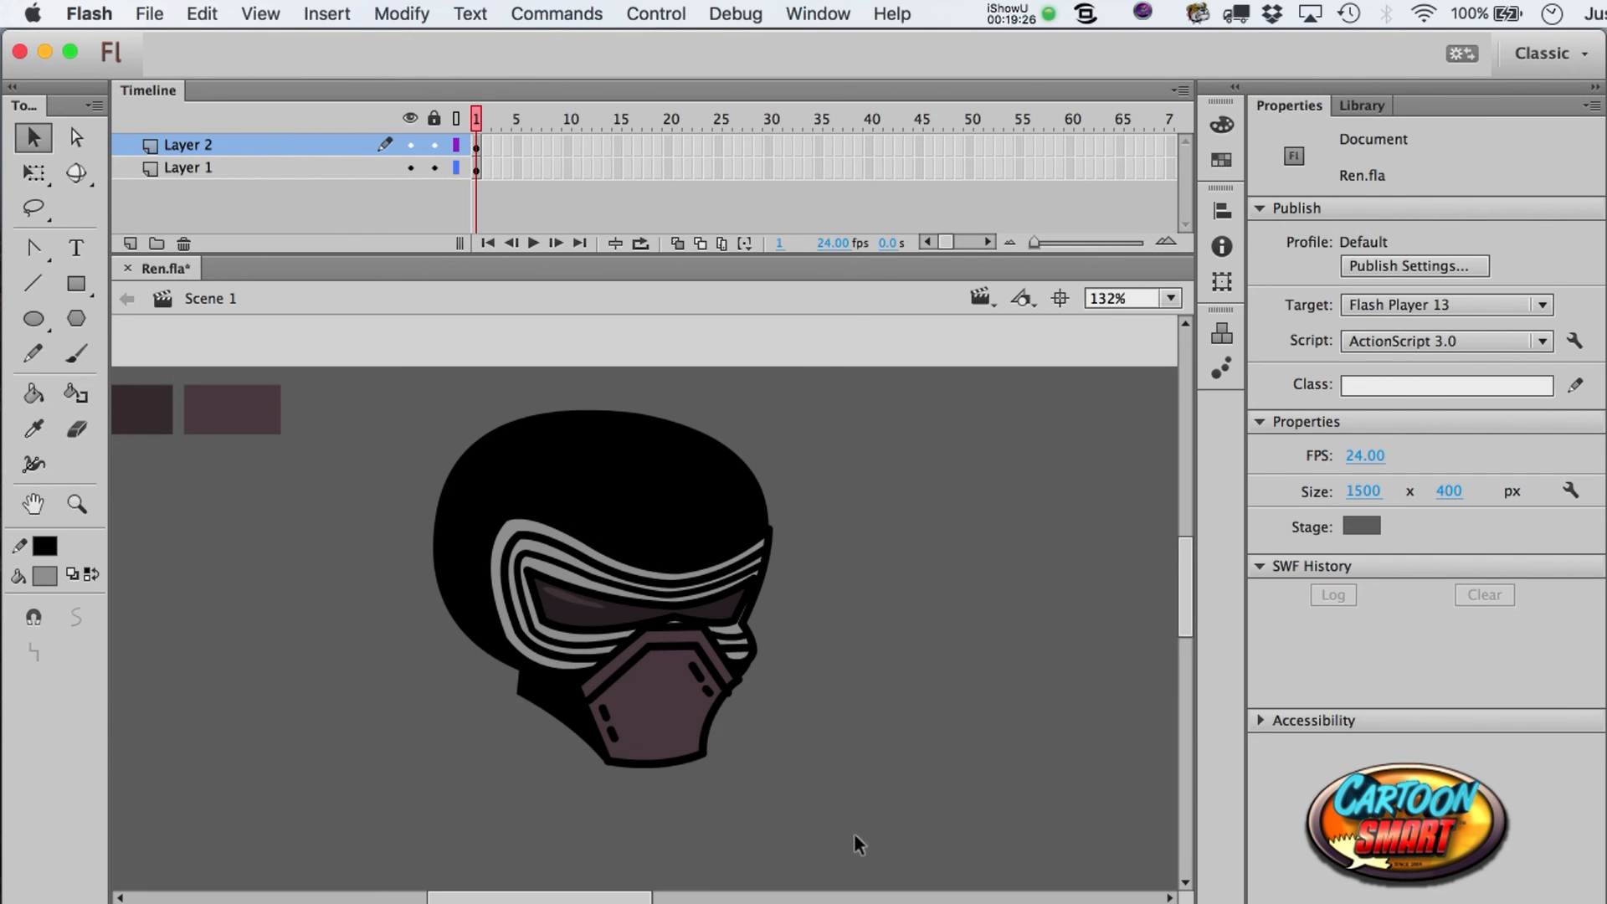
- Duplicate the highlight of the wider eye area and shift the copy horizontally clear of the head to X 549.95
click(76, 504)
drag(422, 434, 880, 845)
key(a)
click(556, 561)
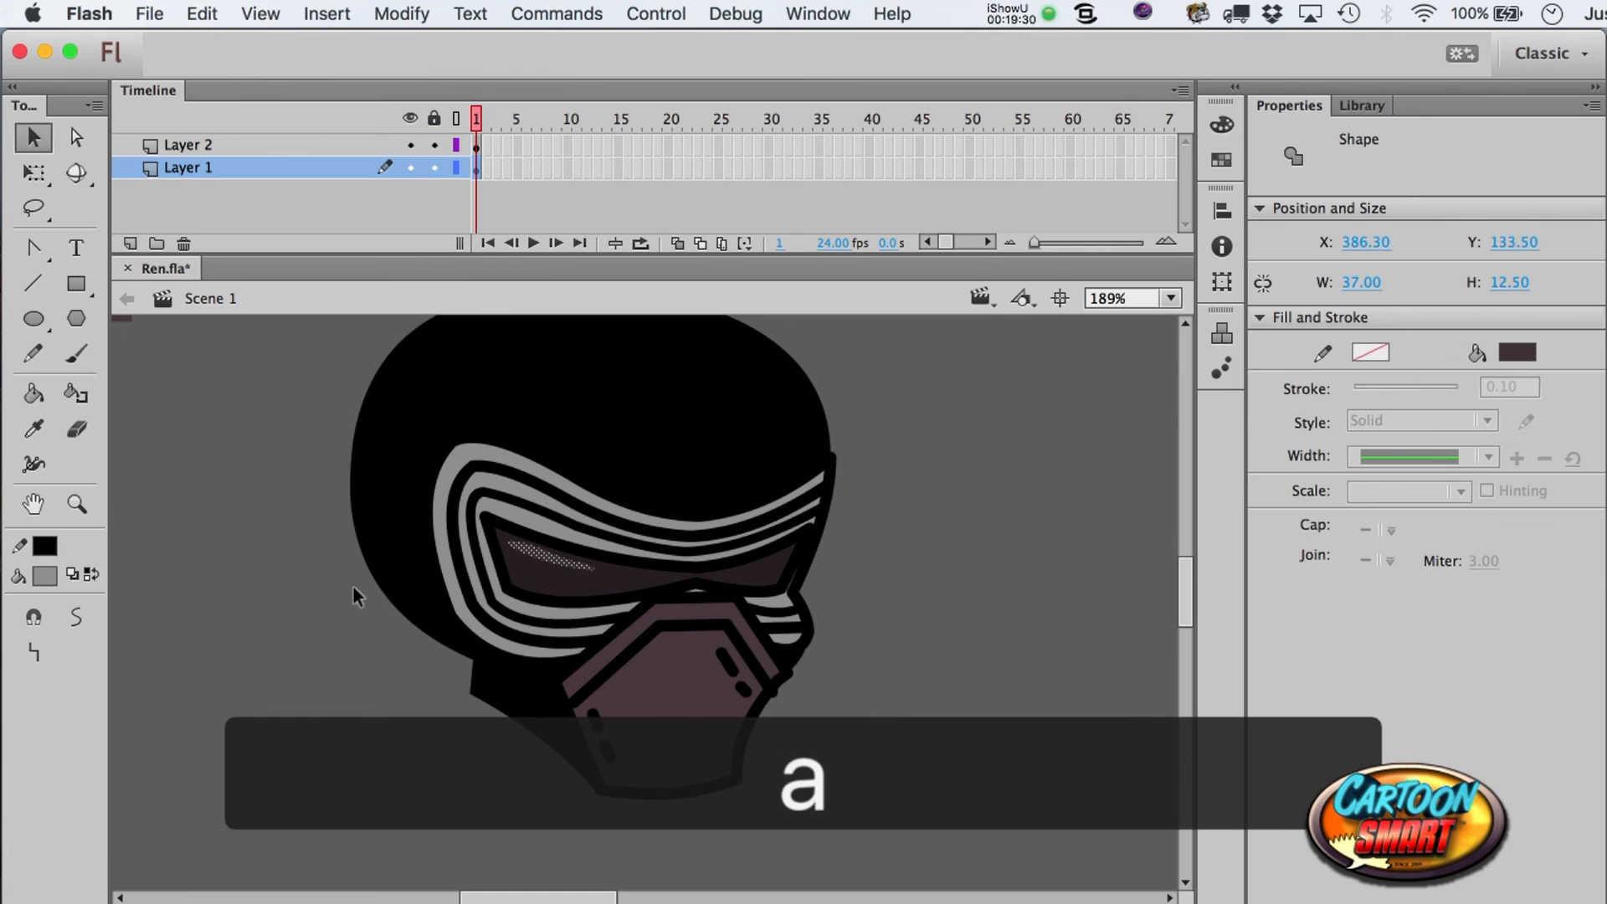
key(super+v)
key(shift+Right)
key(shift+Right)
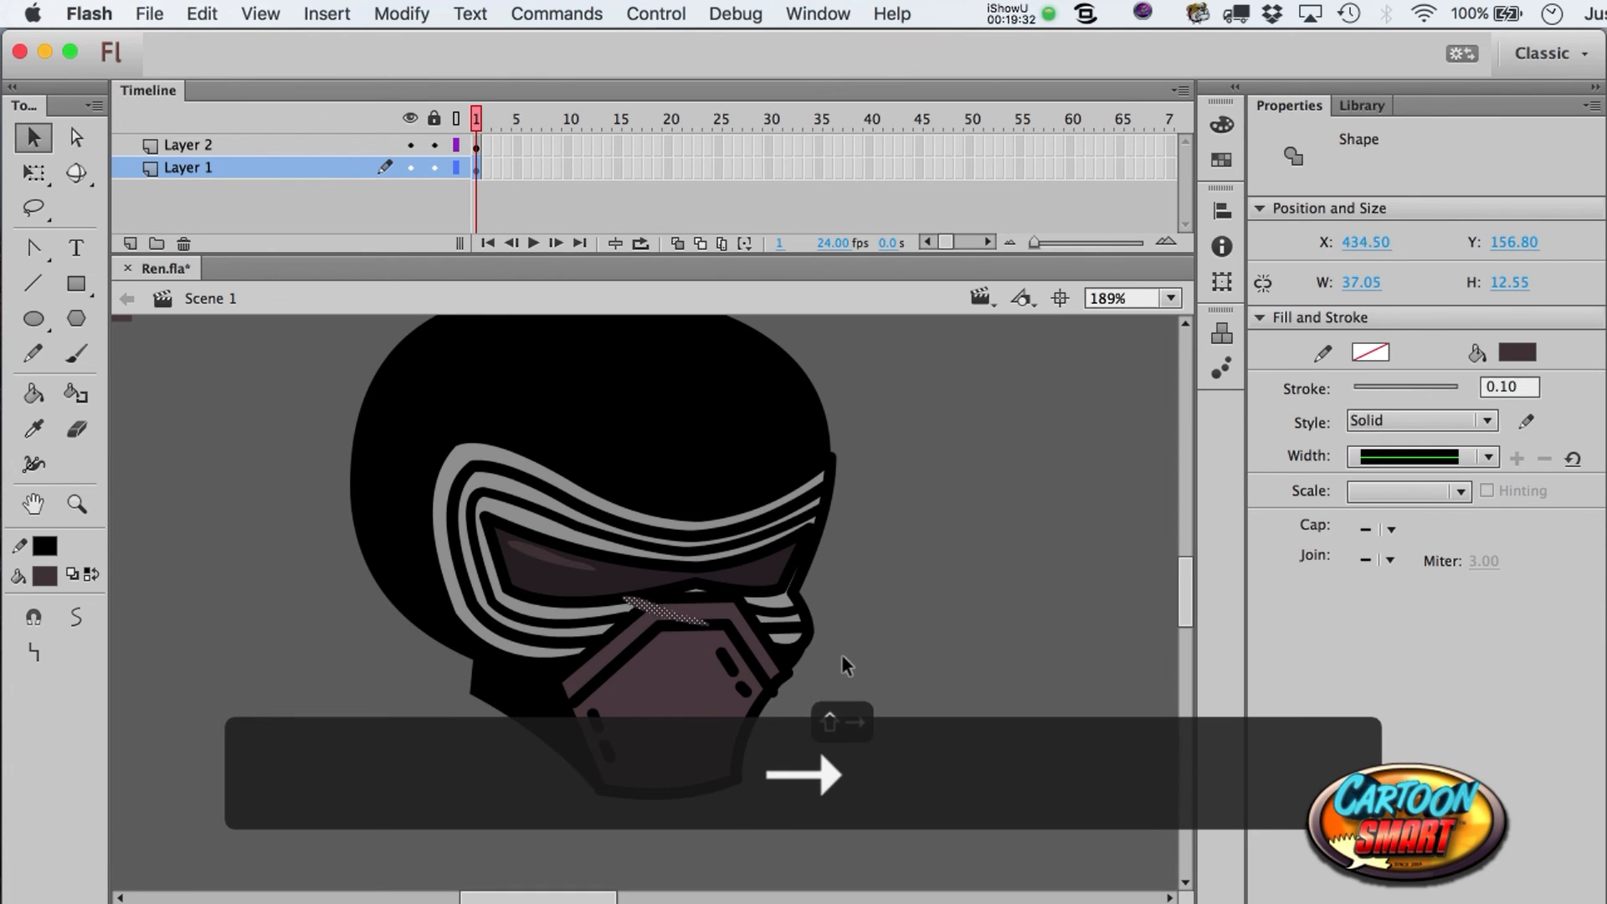
key(shift+Right)
key(shift+Right)
key(shift+Right)
key(shift+Right)
key(shift+Right)
key(shift+Right)
key(shift+Right)
key(shift+Right)
key(shift+Right)
key(shift+Right)
key(shift+Right)
- Mirror the highlight copy and fit it into the narrower, far eye area near the face edge
key(q)
key(alt+Right)
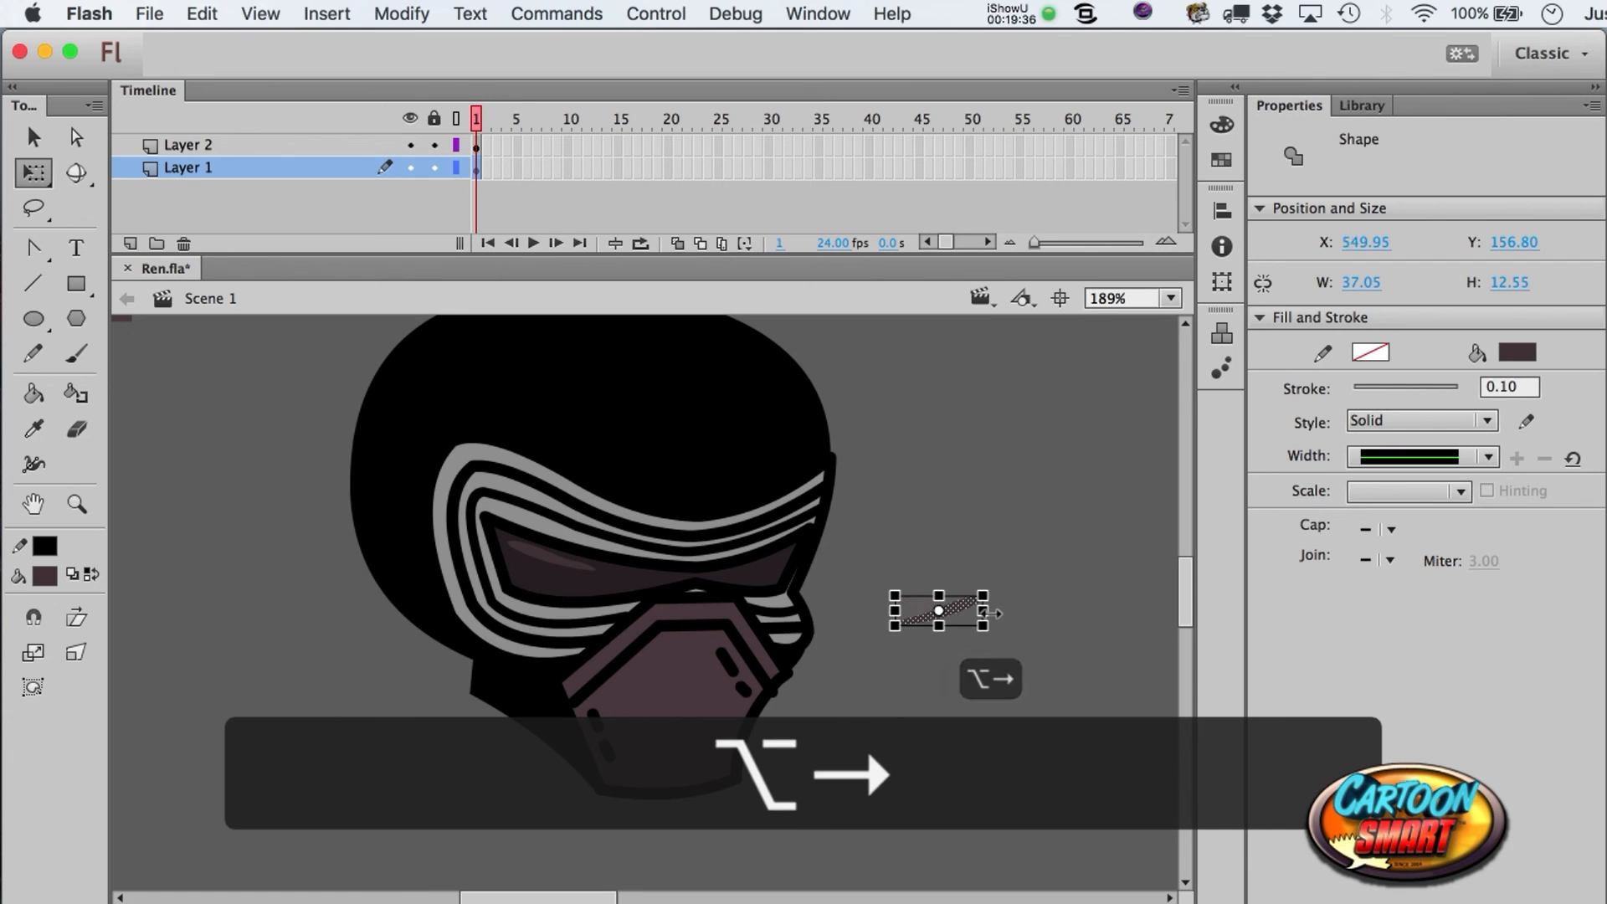
drag(983, 613, 763, 578)
key(a)
click(982, 591)
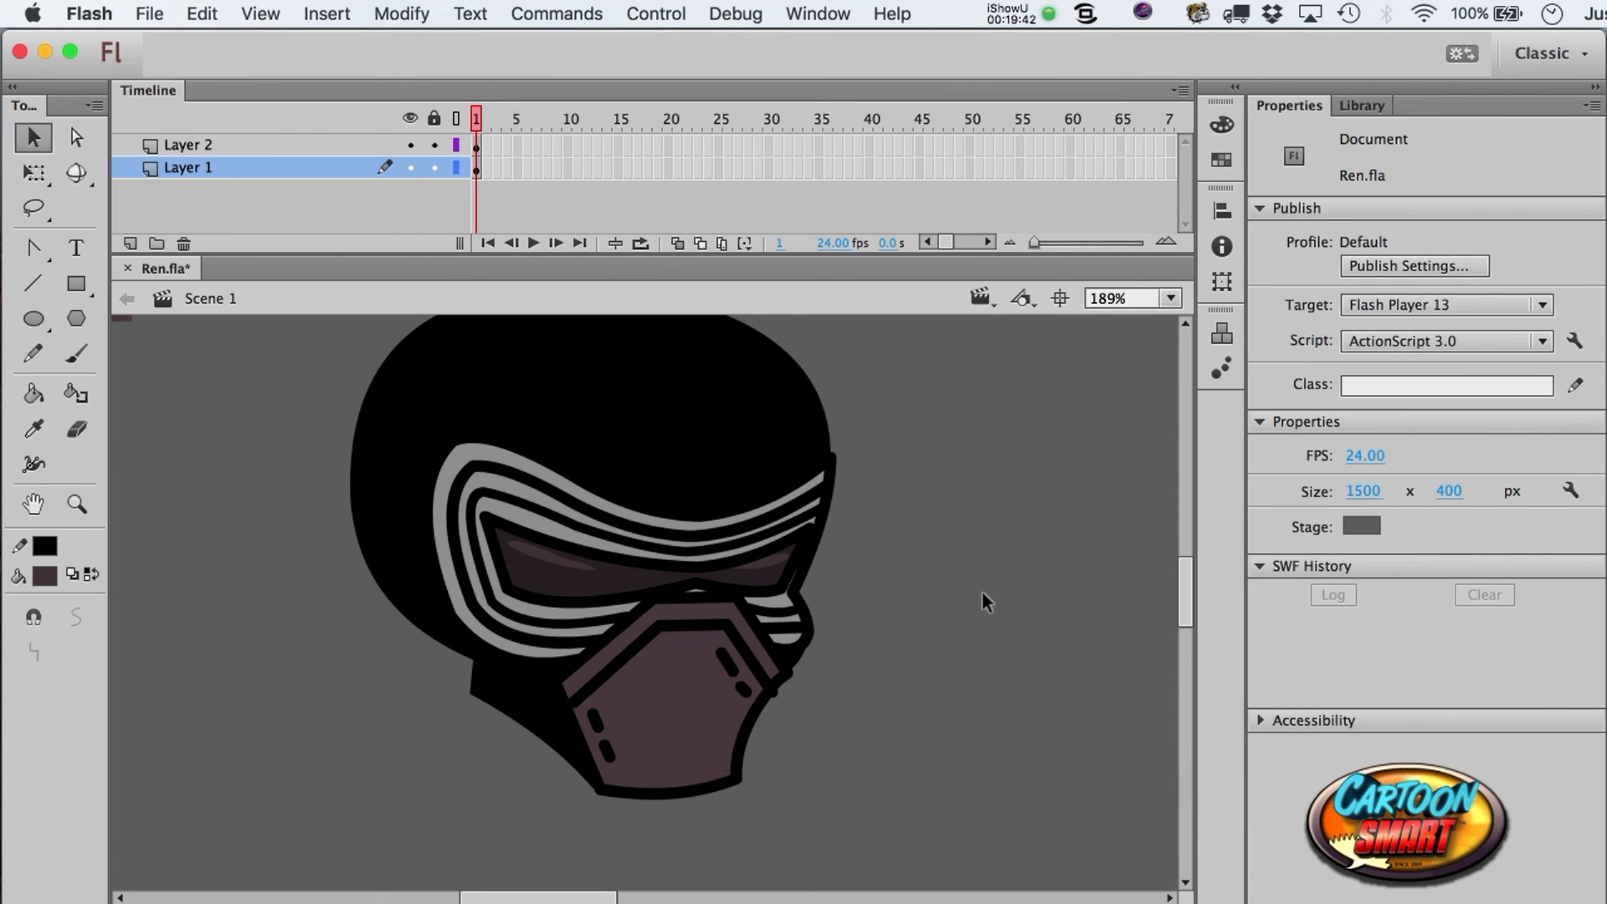
- Select the whole head across both layers and convert it to a movie clip symbol named Ren_Head_Whol
click(77, 504)
alt+click(512, 563)
drag(506, 415, 890, 842)
key(a)
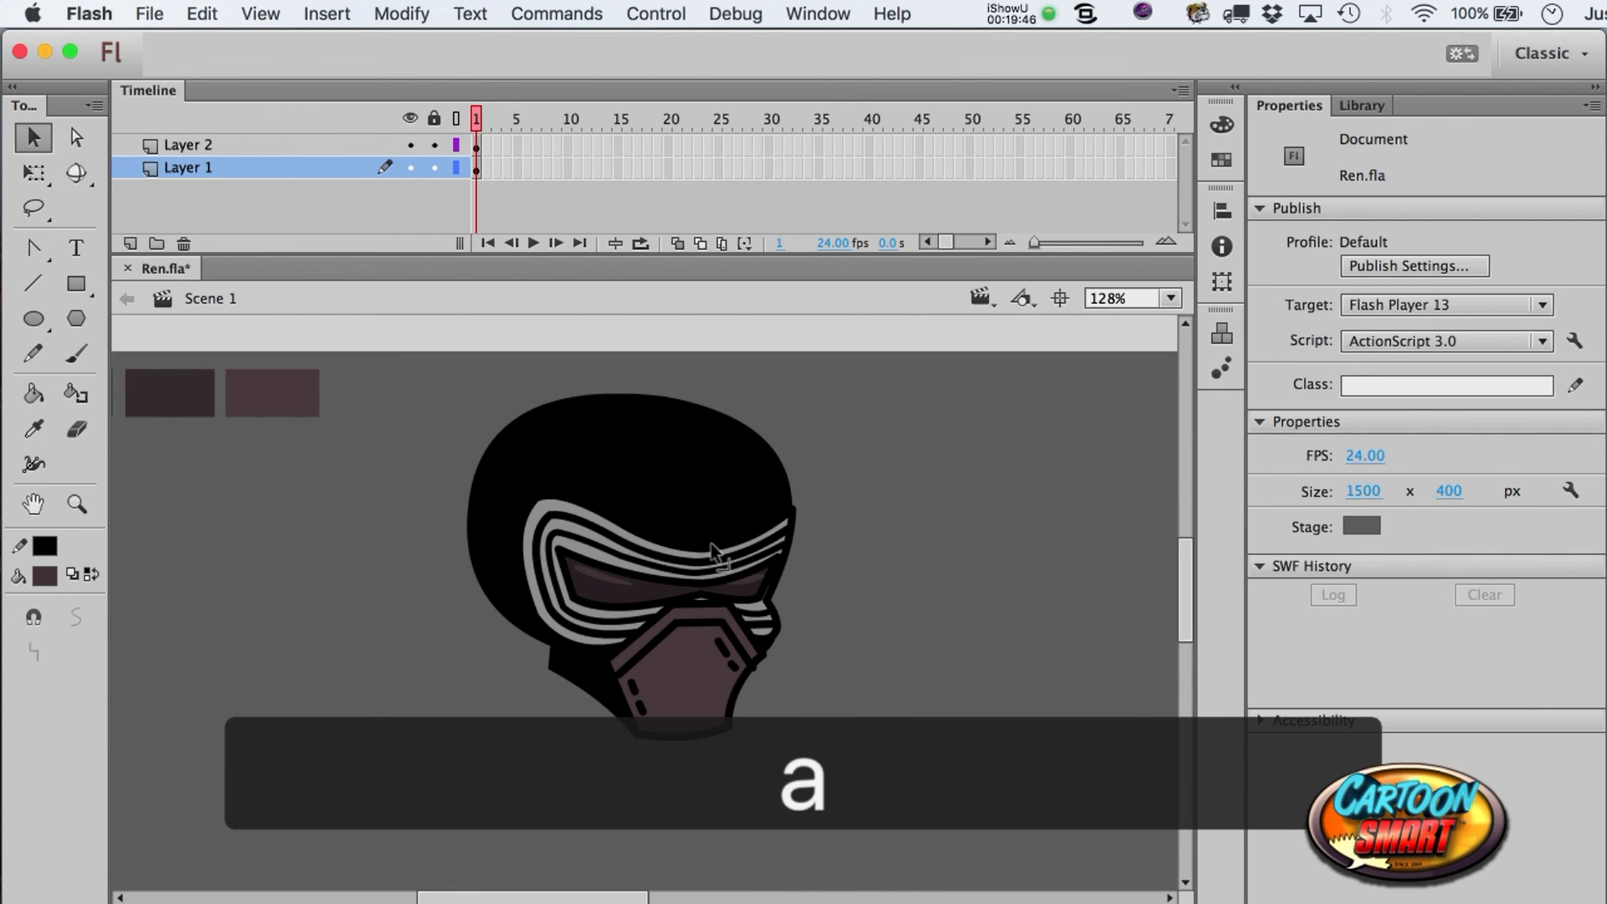
drag(874, 720, 394, 348)
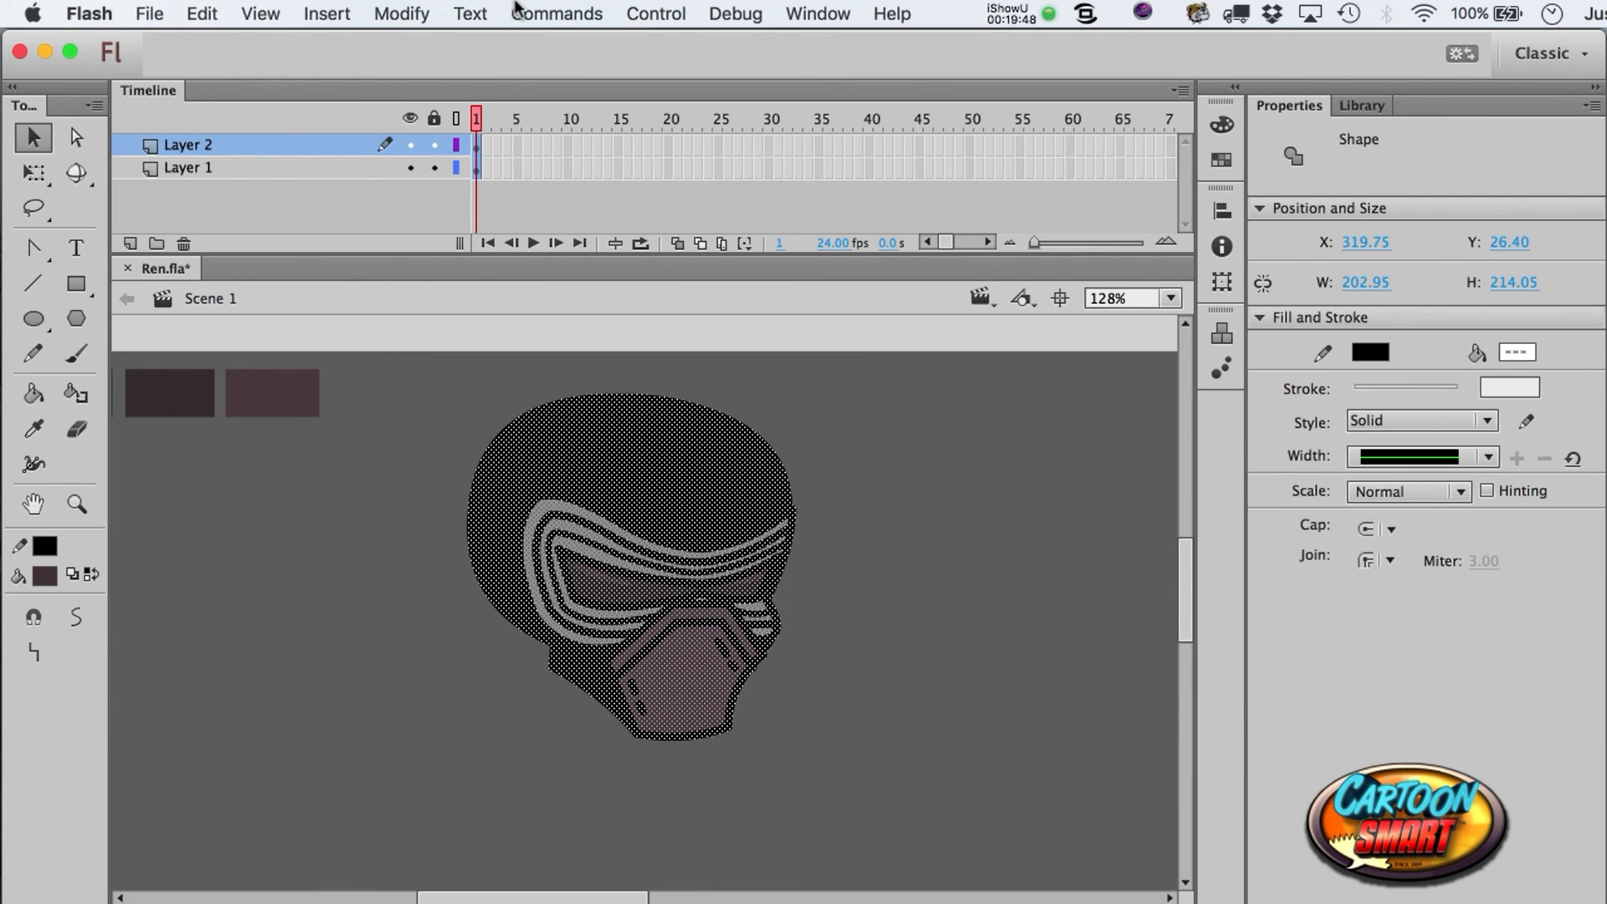
key(F8)
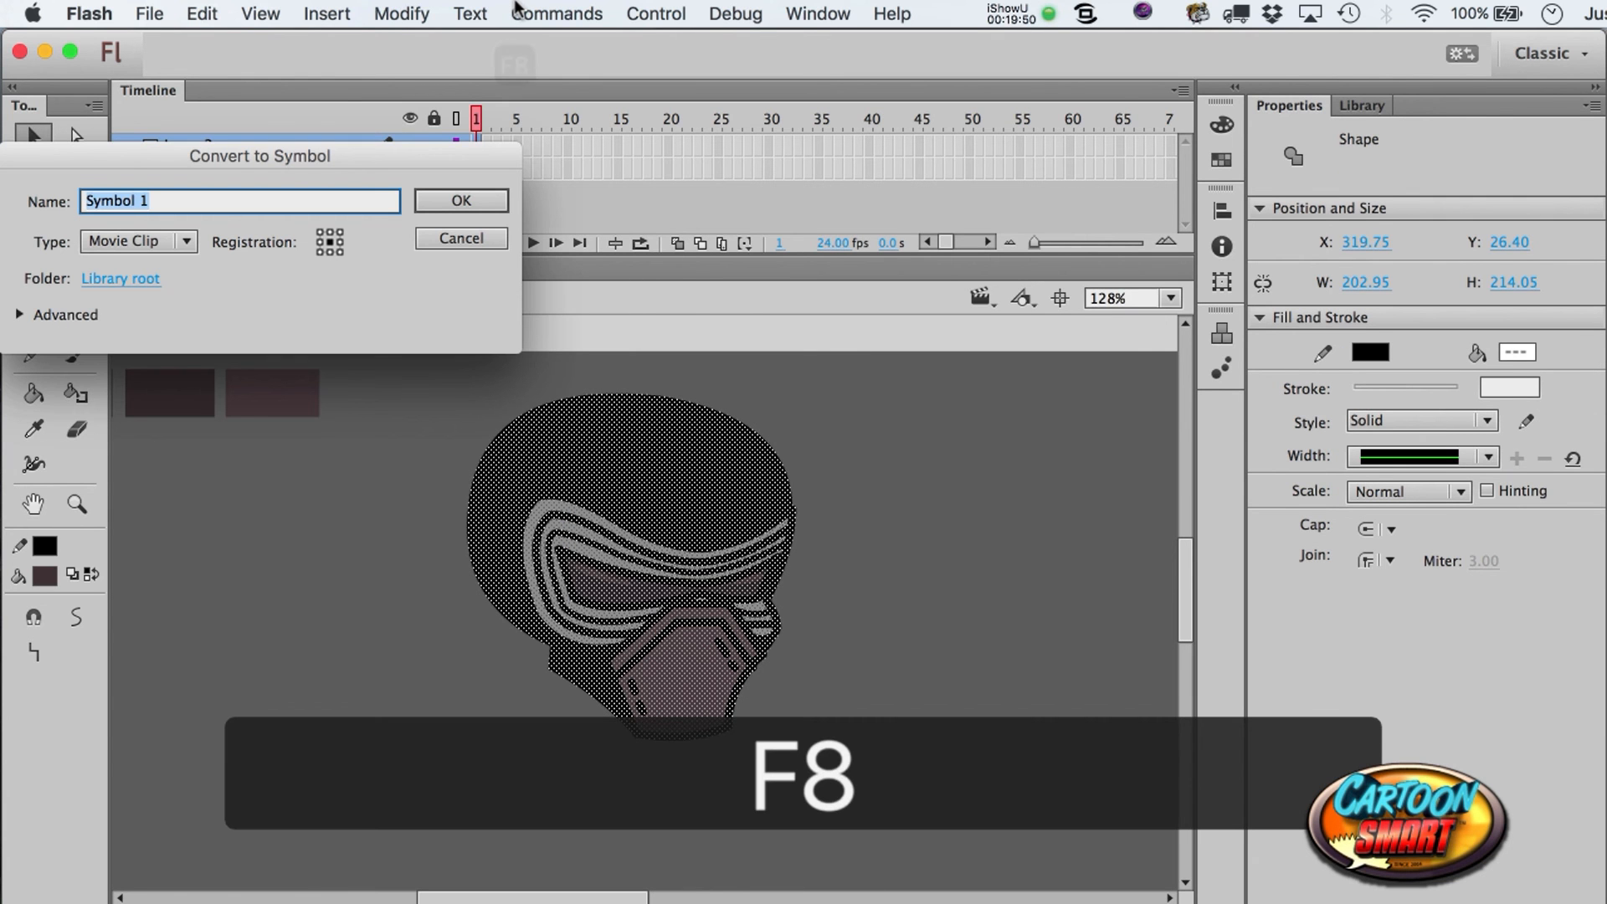
text(Re)
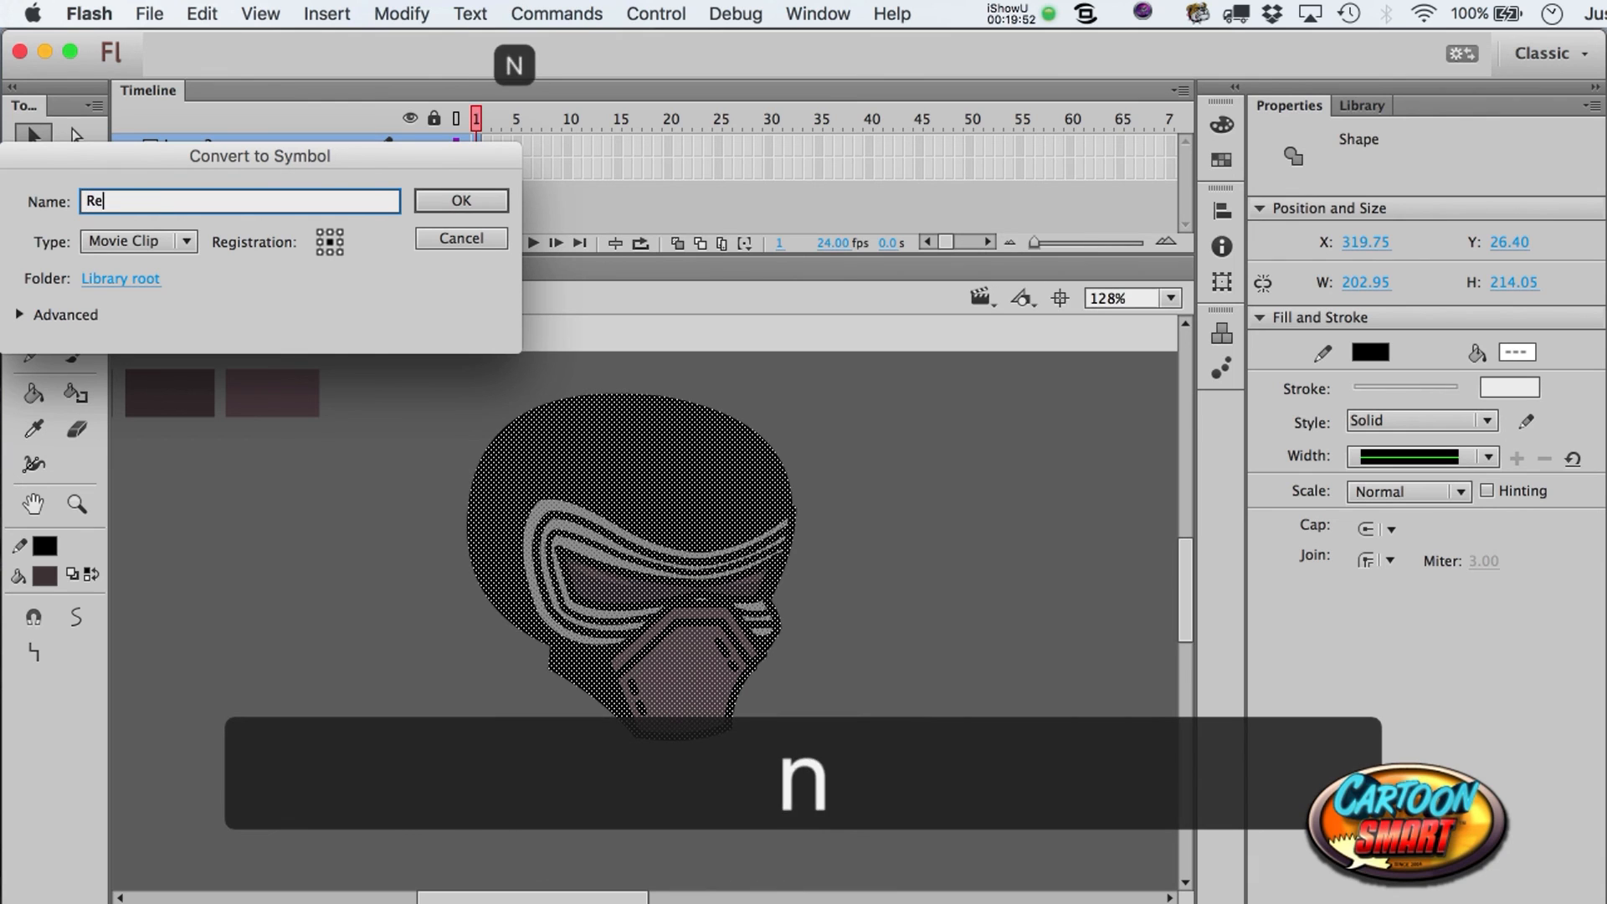
text(n_Head_)
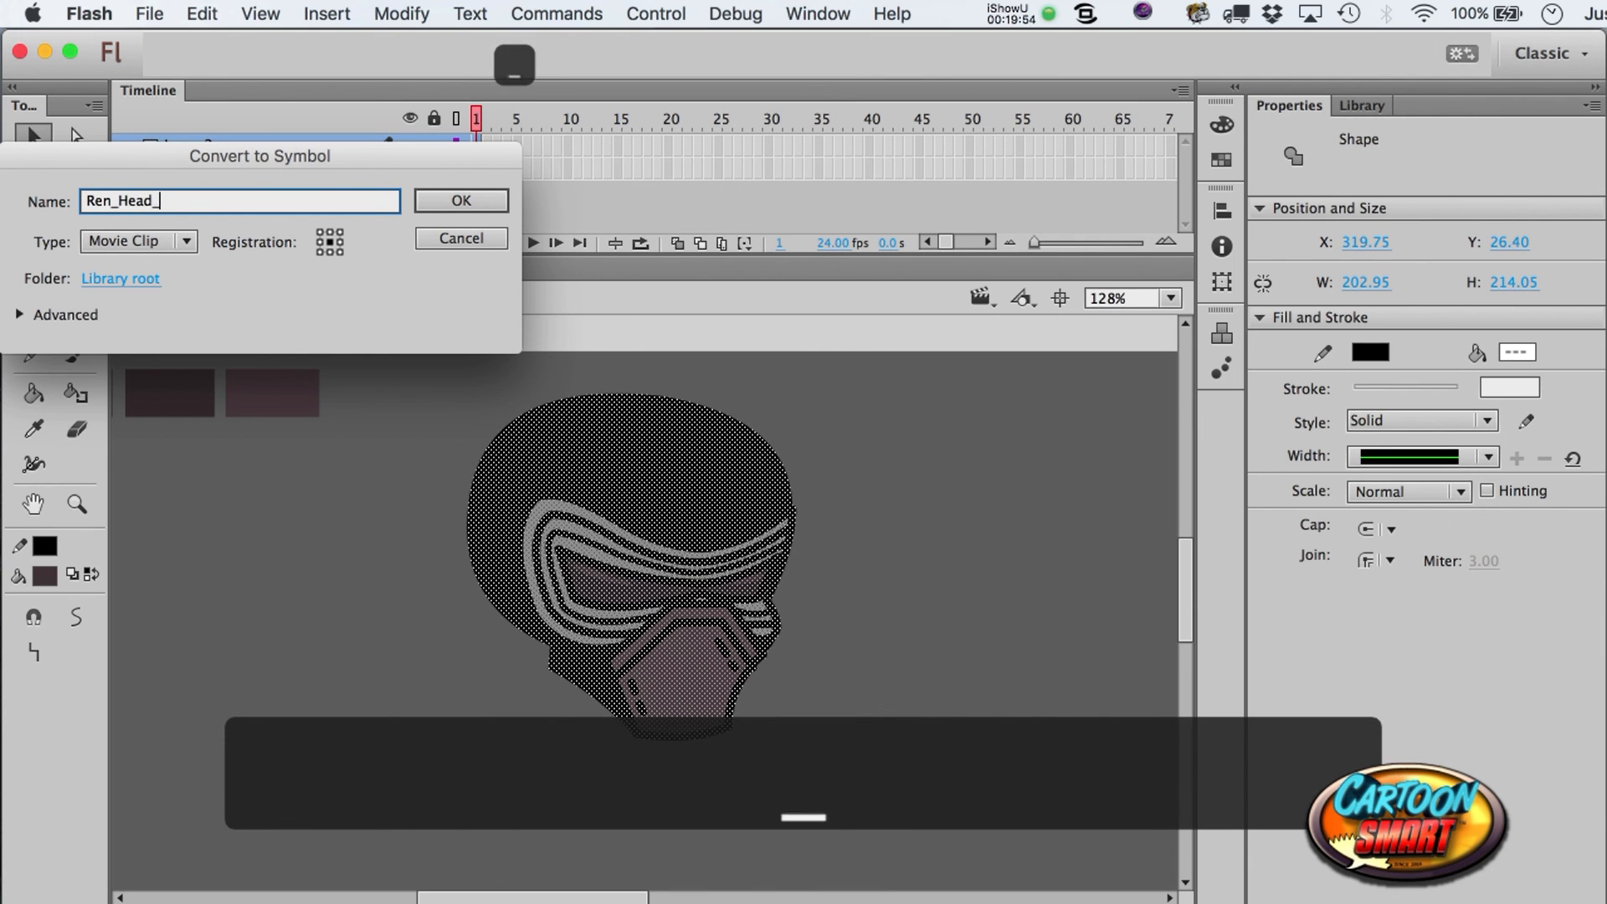
text(Whol)
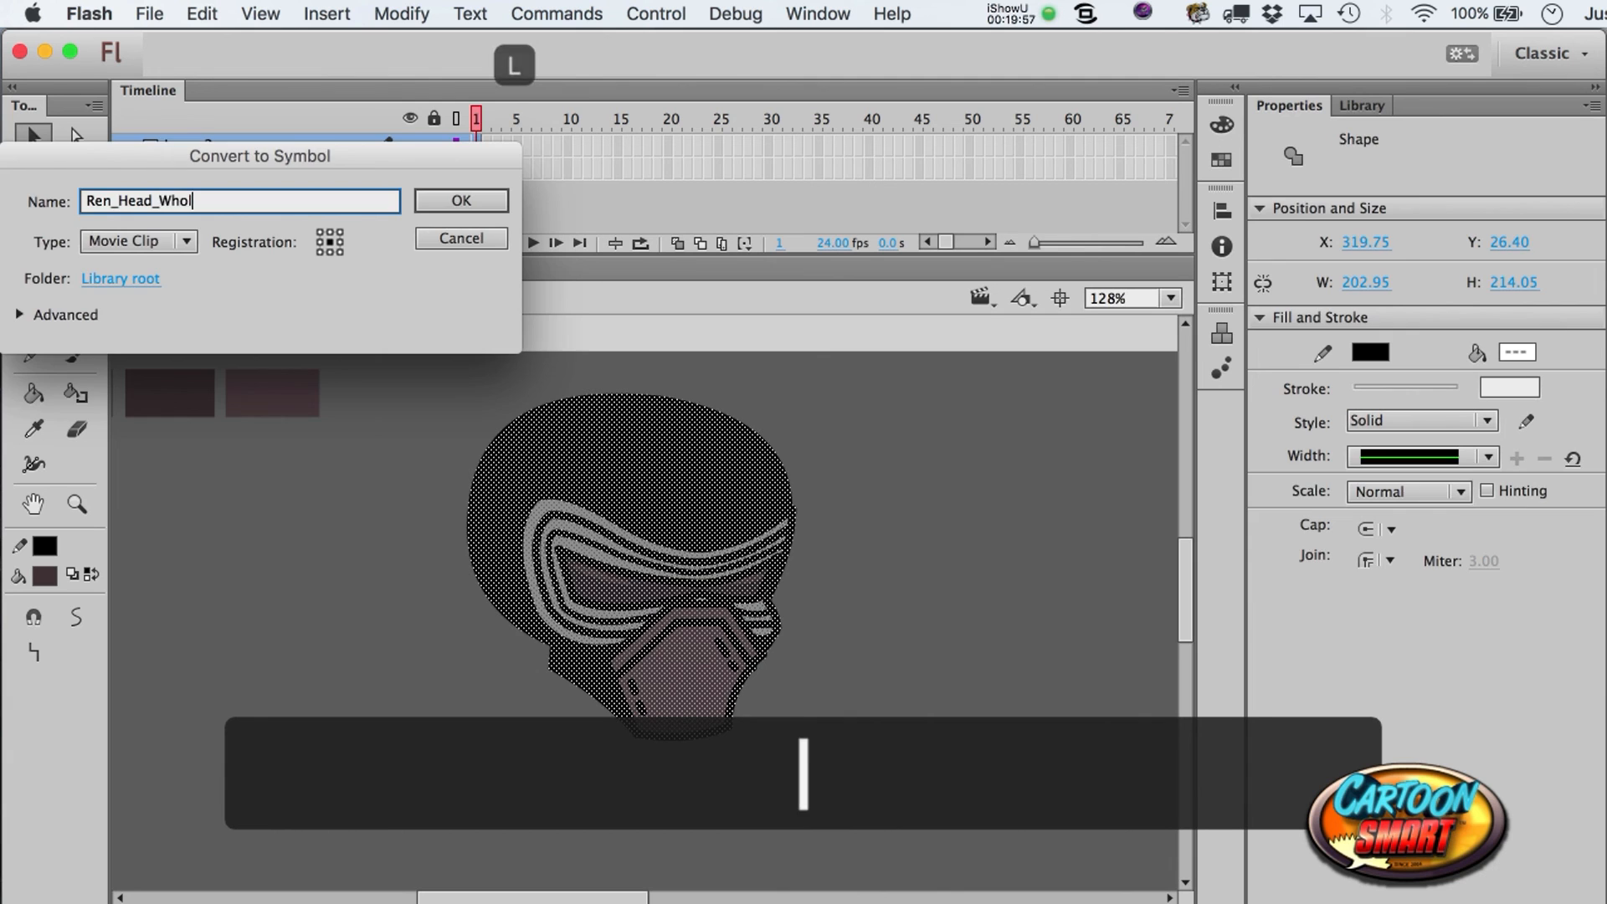
key(Return)
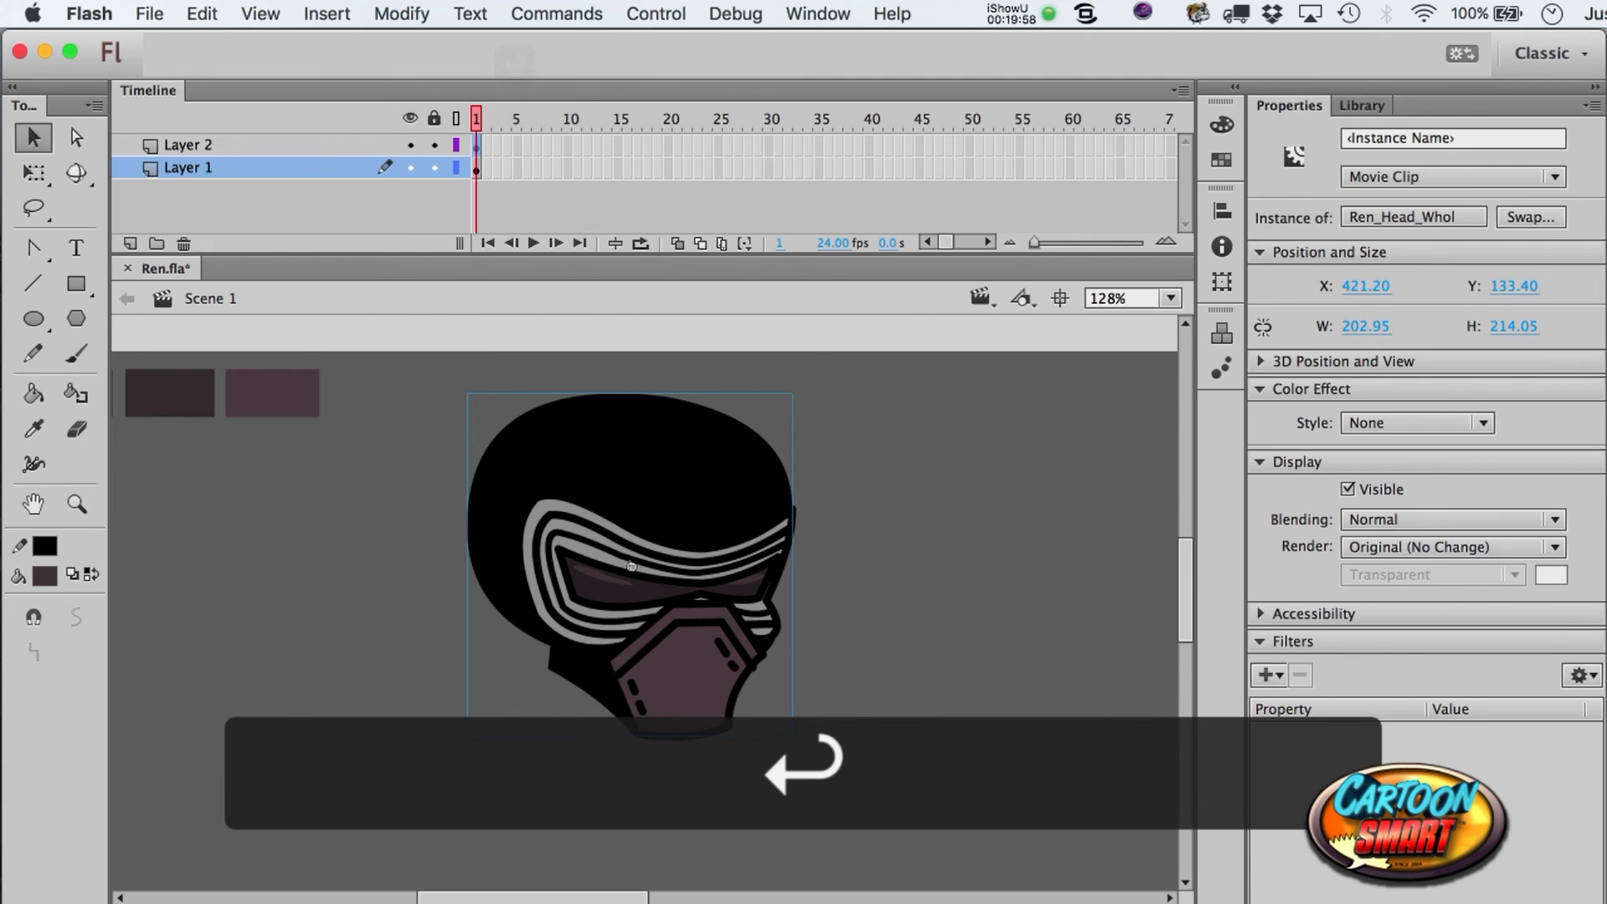
key(a)
click(849, 427)
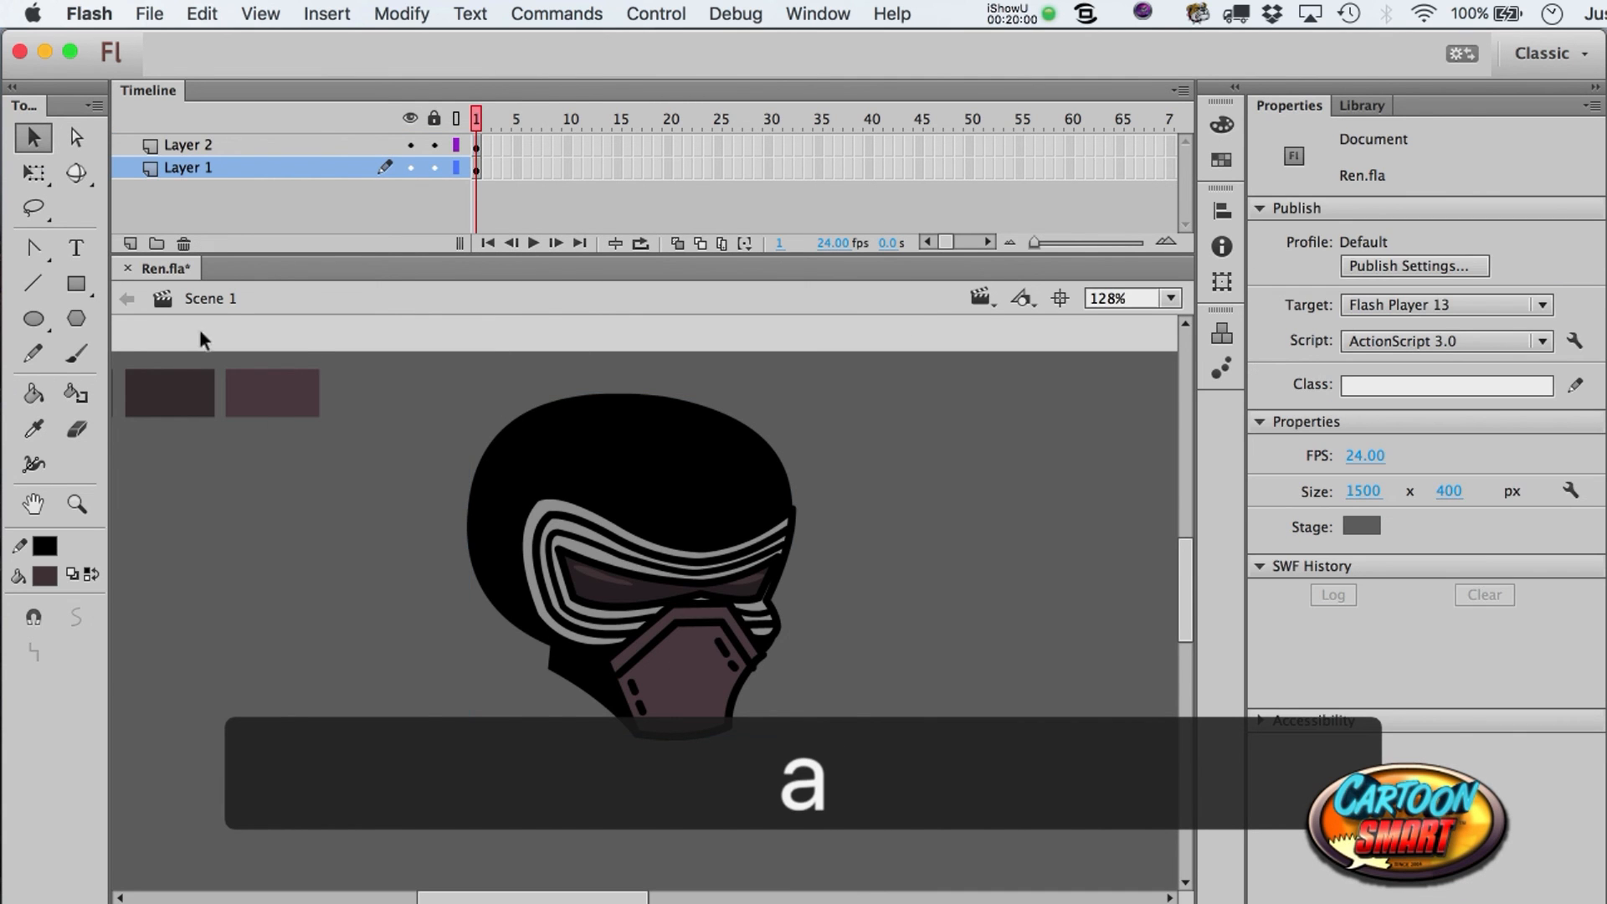
- Set up the Rectangle tool with the custom mauve swatch as its fill
click(80, 289)
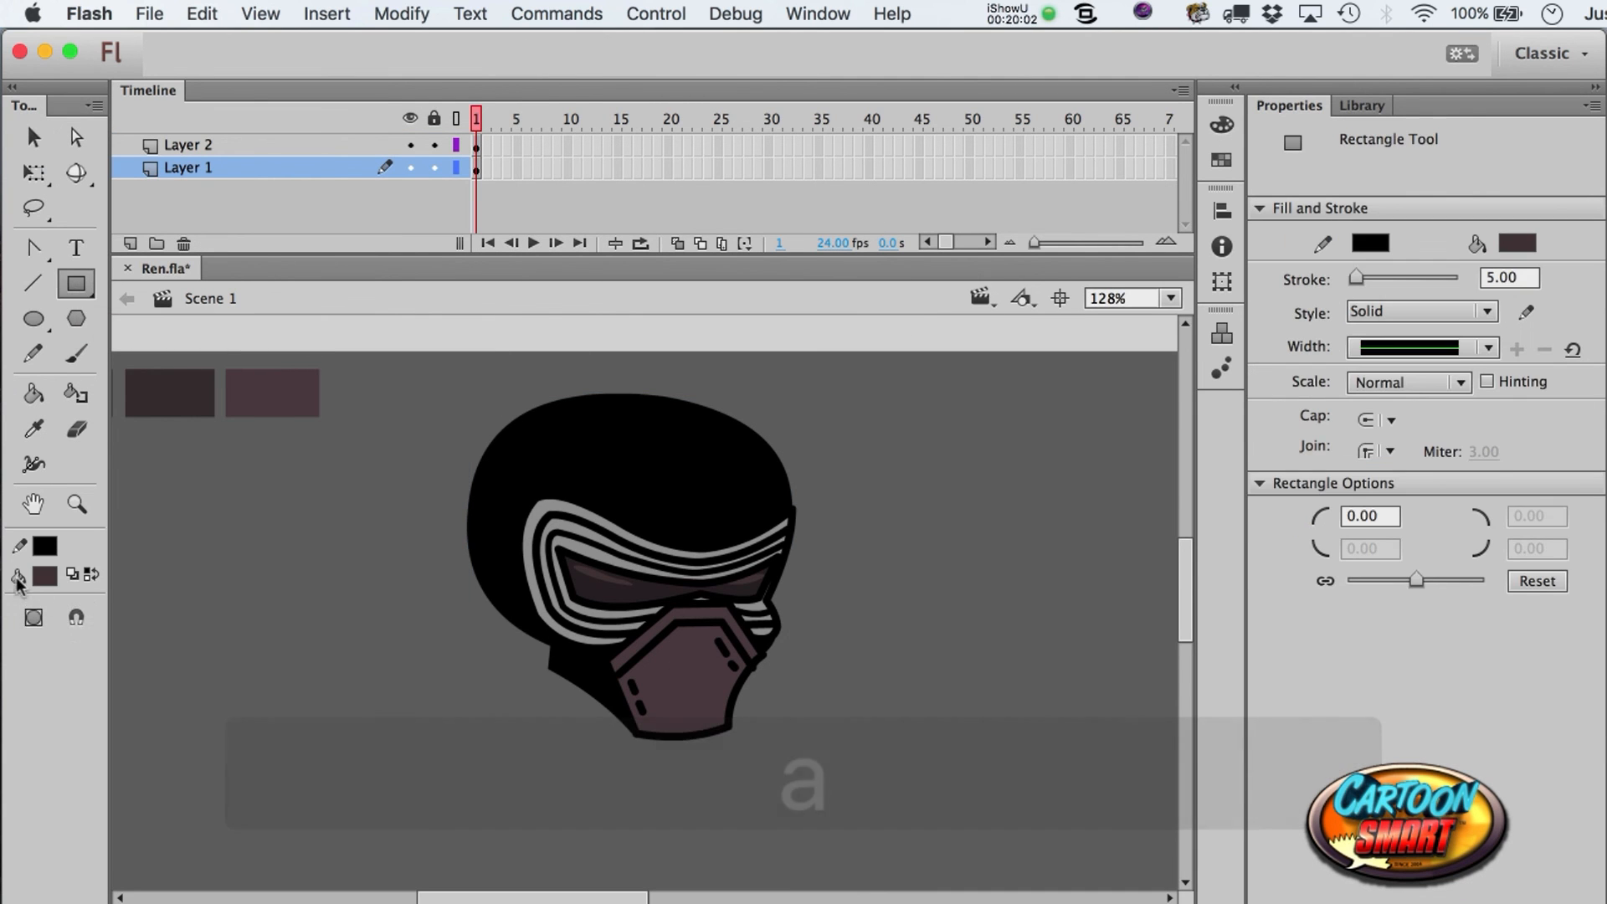
click(46, 577)
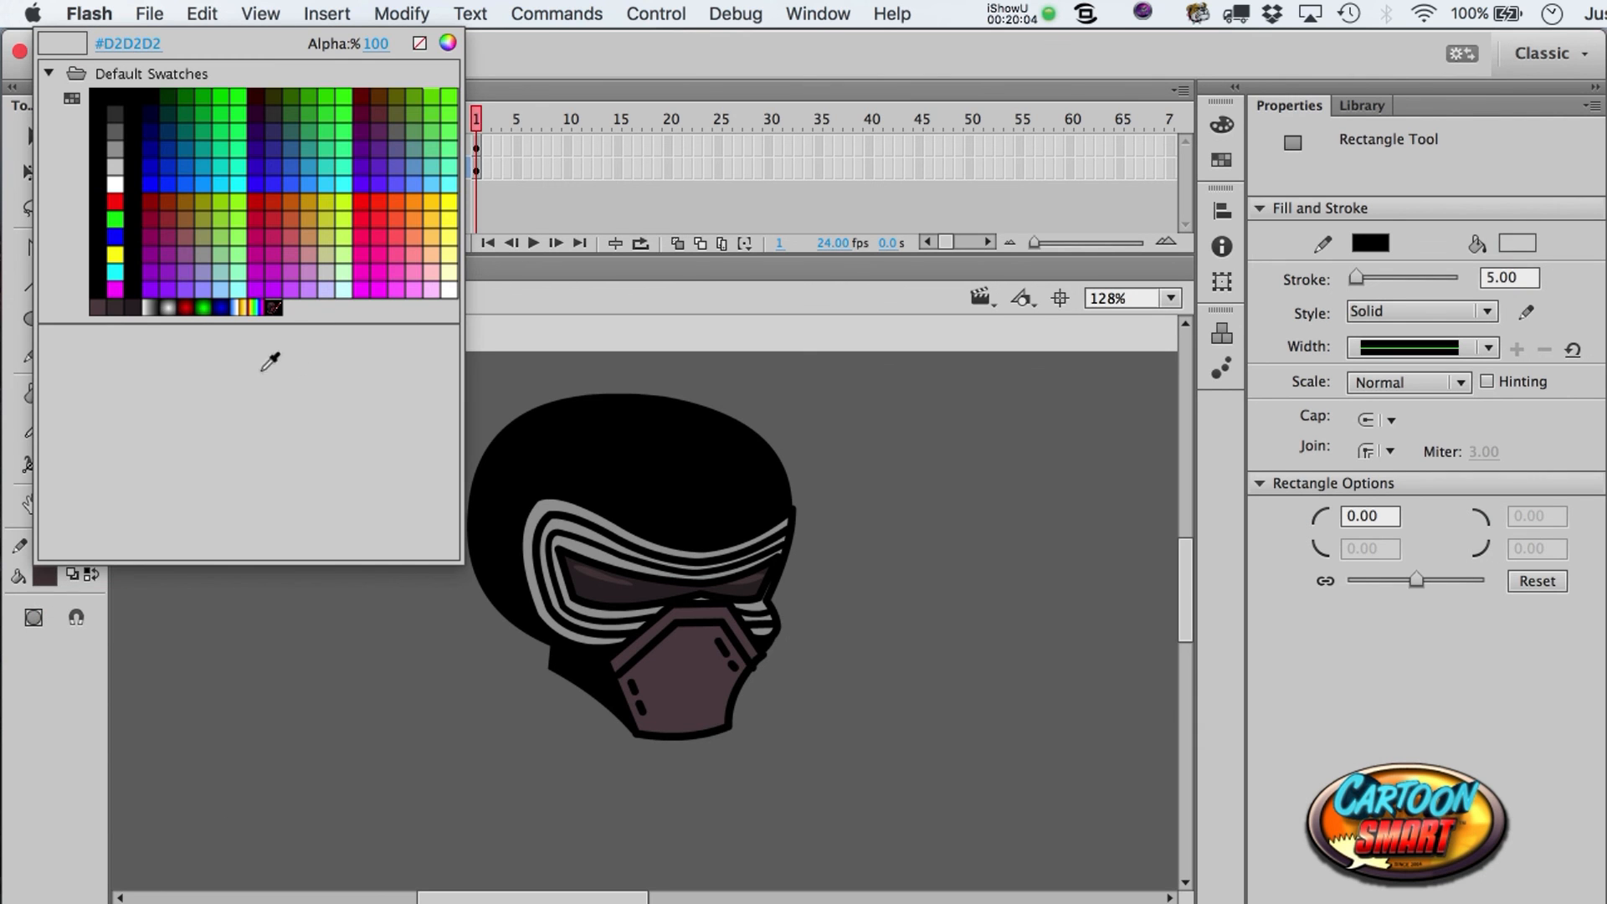
click(98, 308)
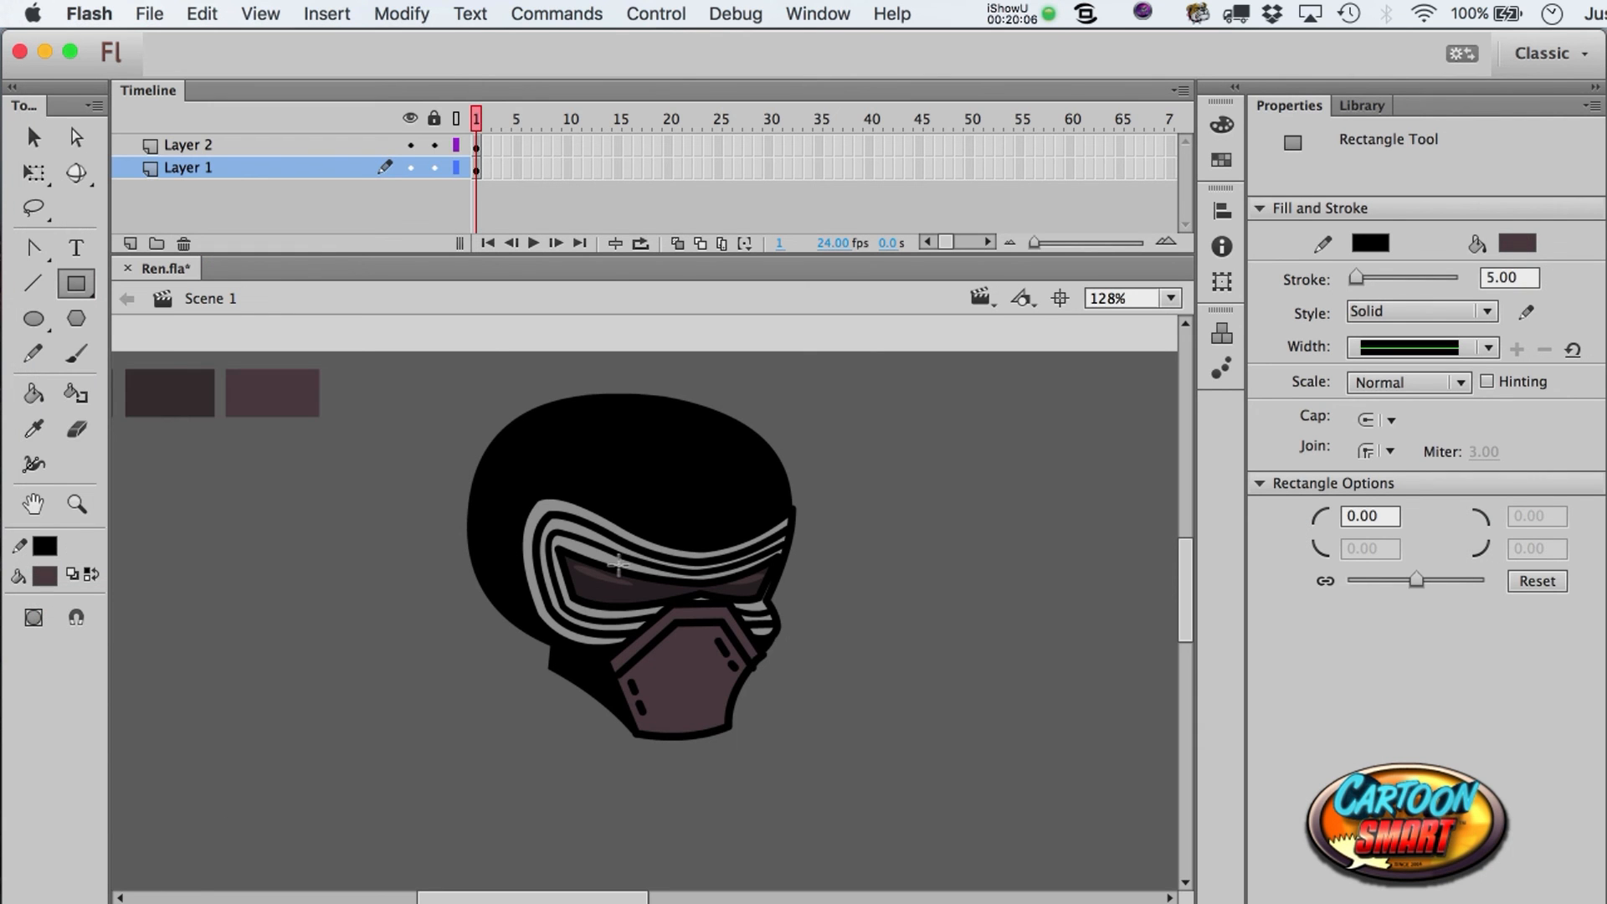
- Move the head symbol from Layer 2 to the same position on Layer 1
click(477, 147)
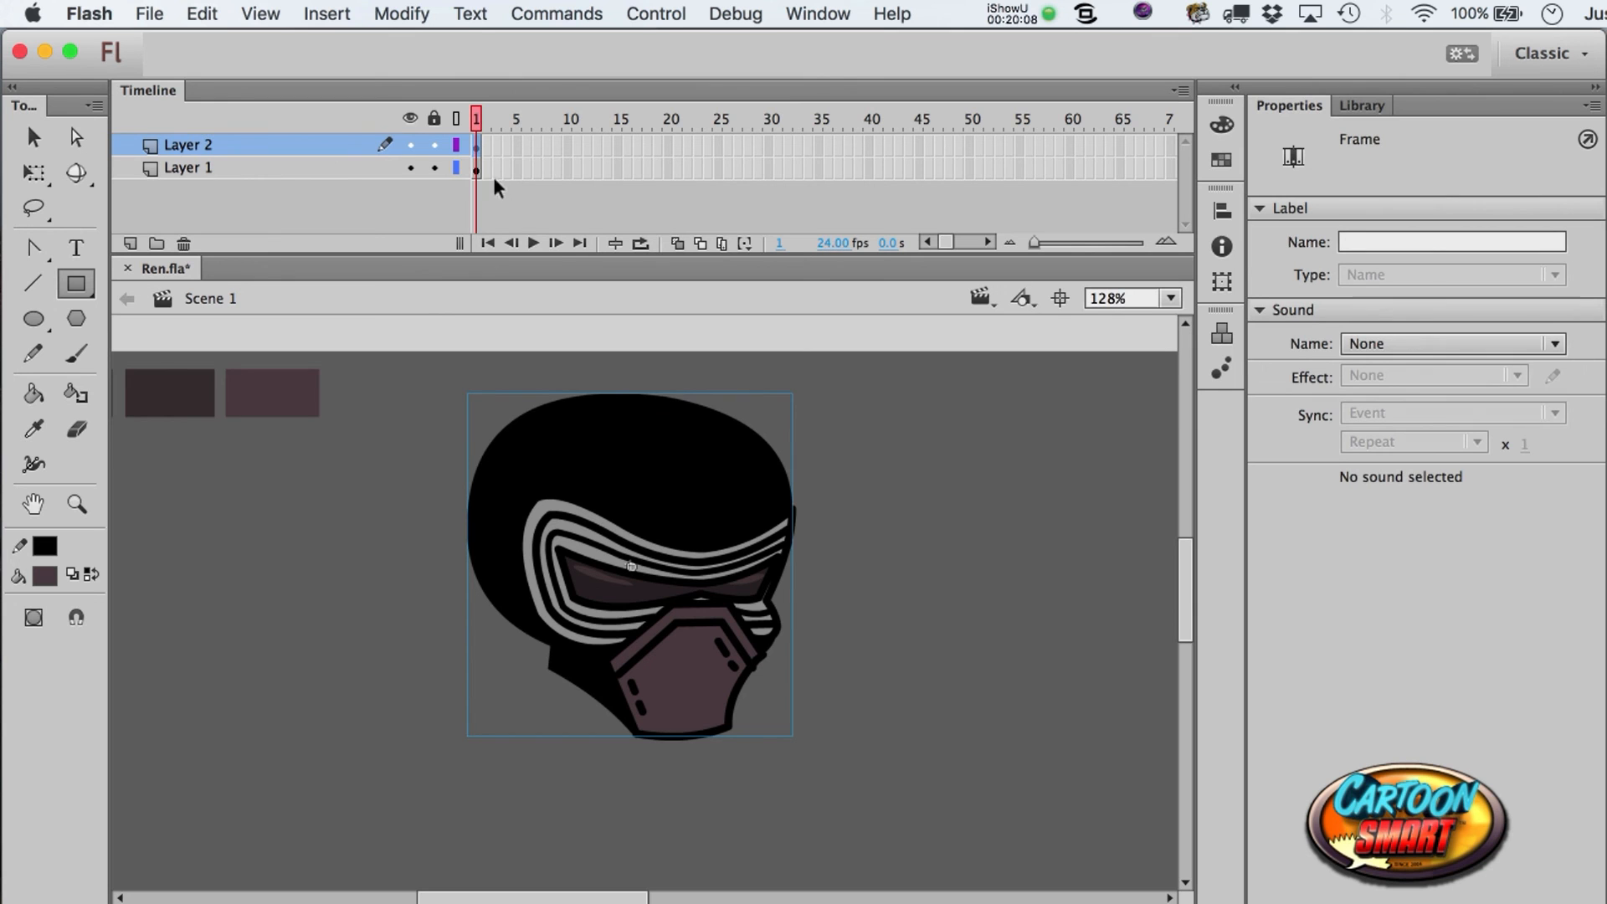
click(480, 170)
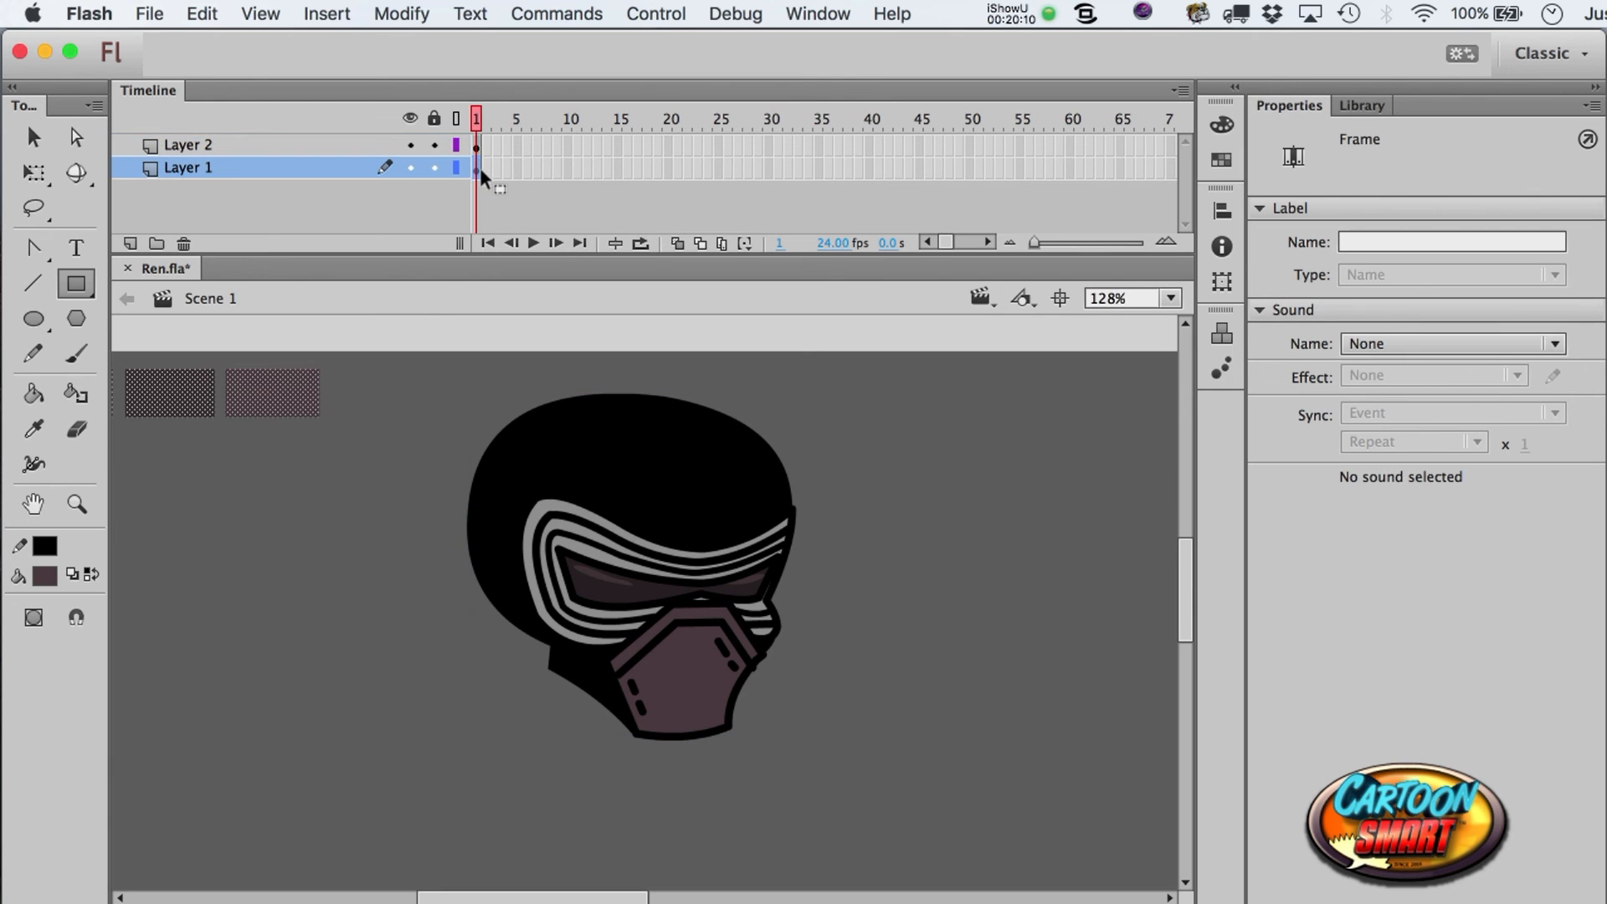
click(484, 151)
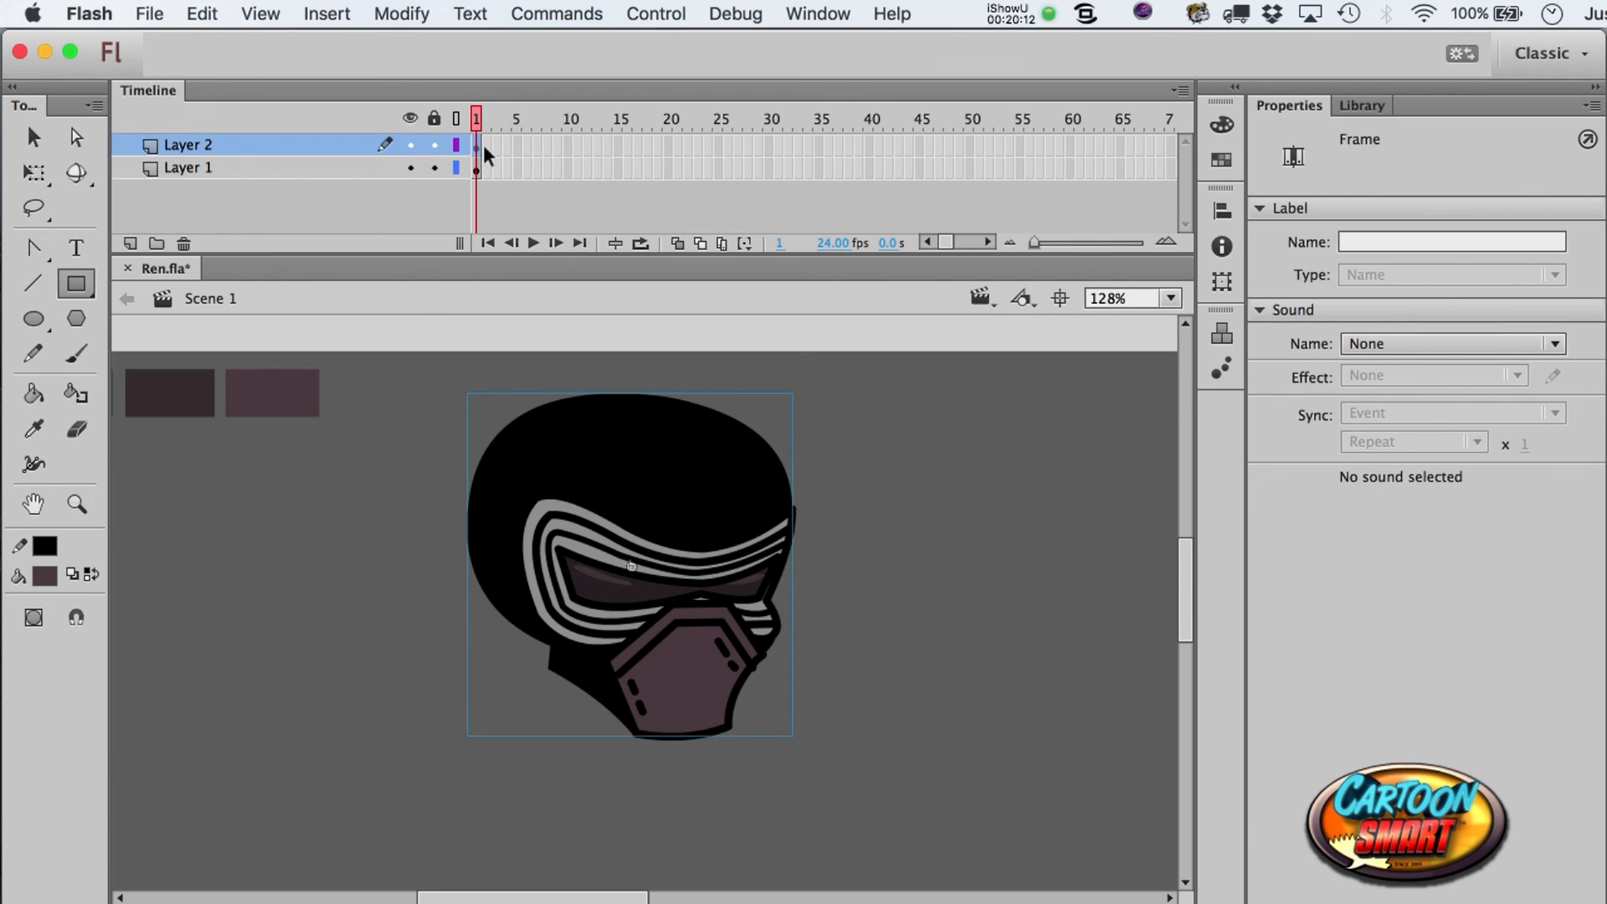
key(super+x)
click(478, 167)
key(super+shift+v)
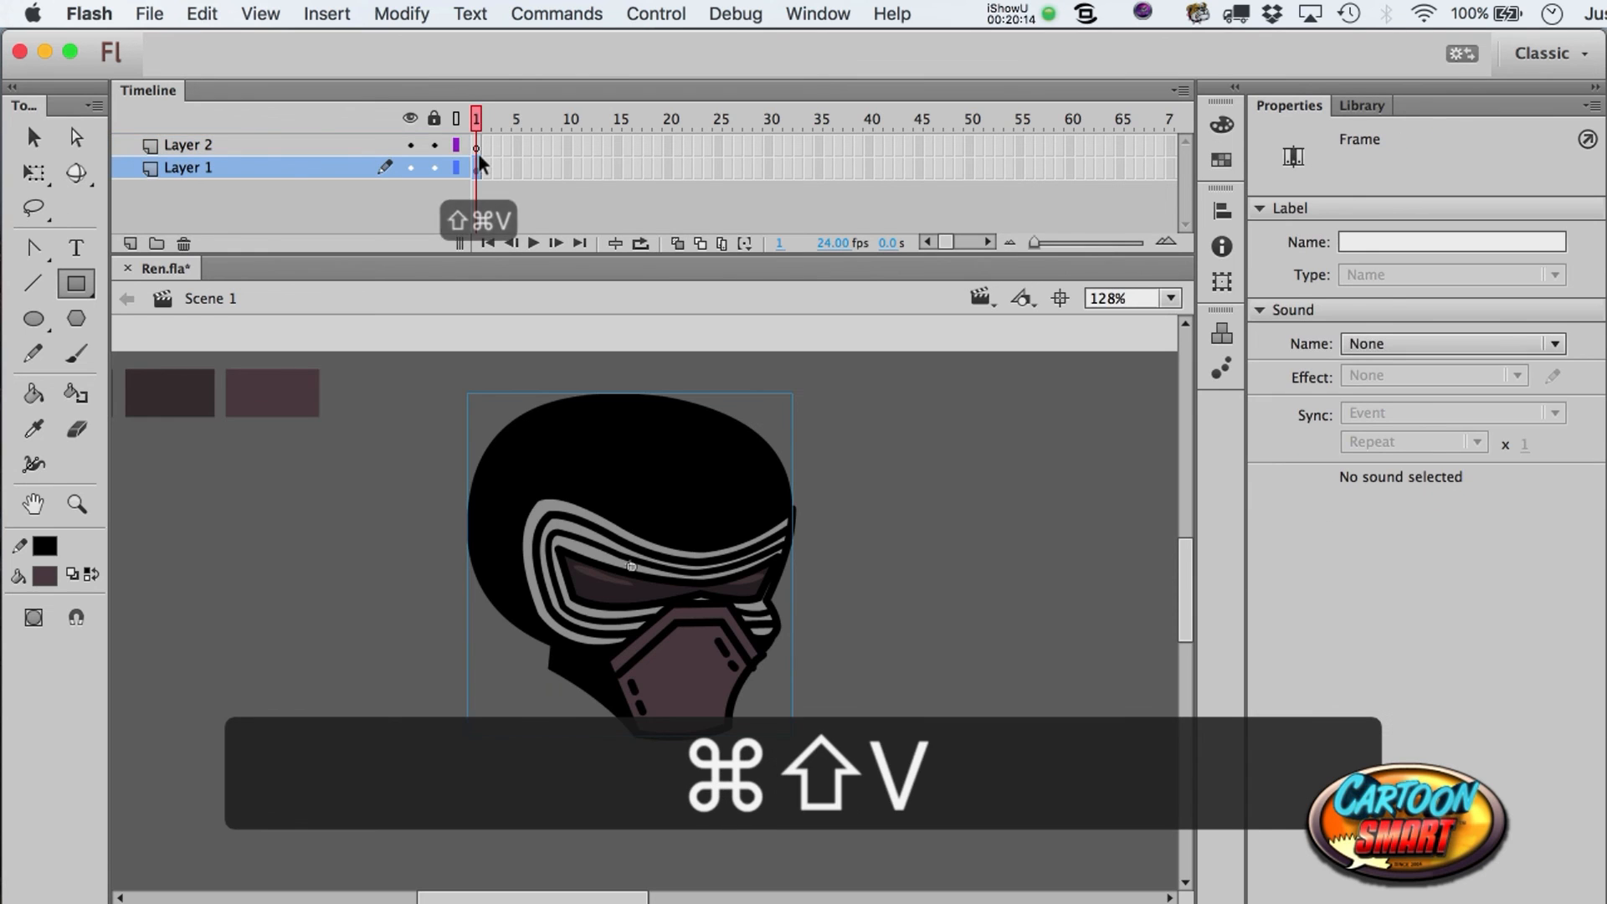
- Draw a mauve, black-outlined rectangle over the head on Layer 2
click(479, 148)
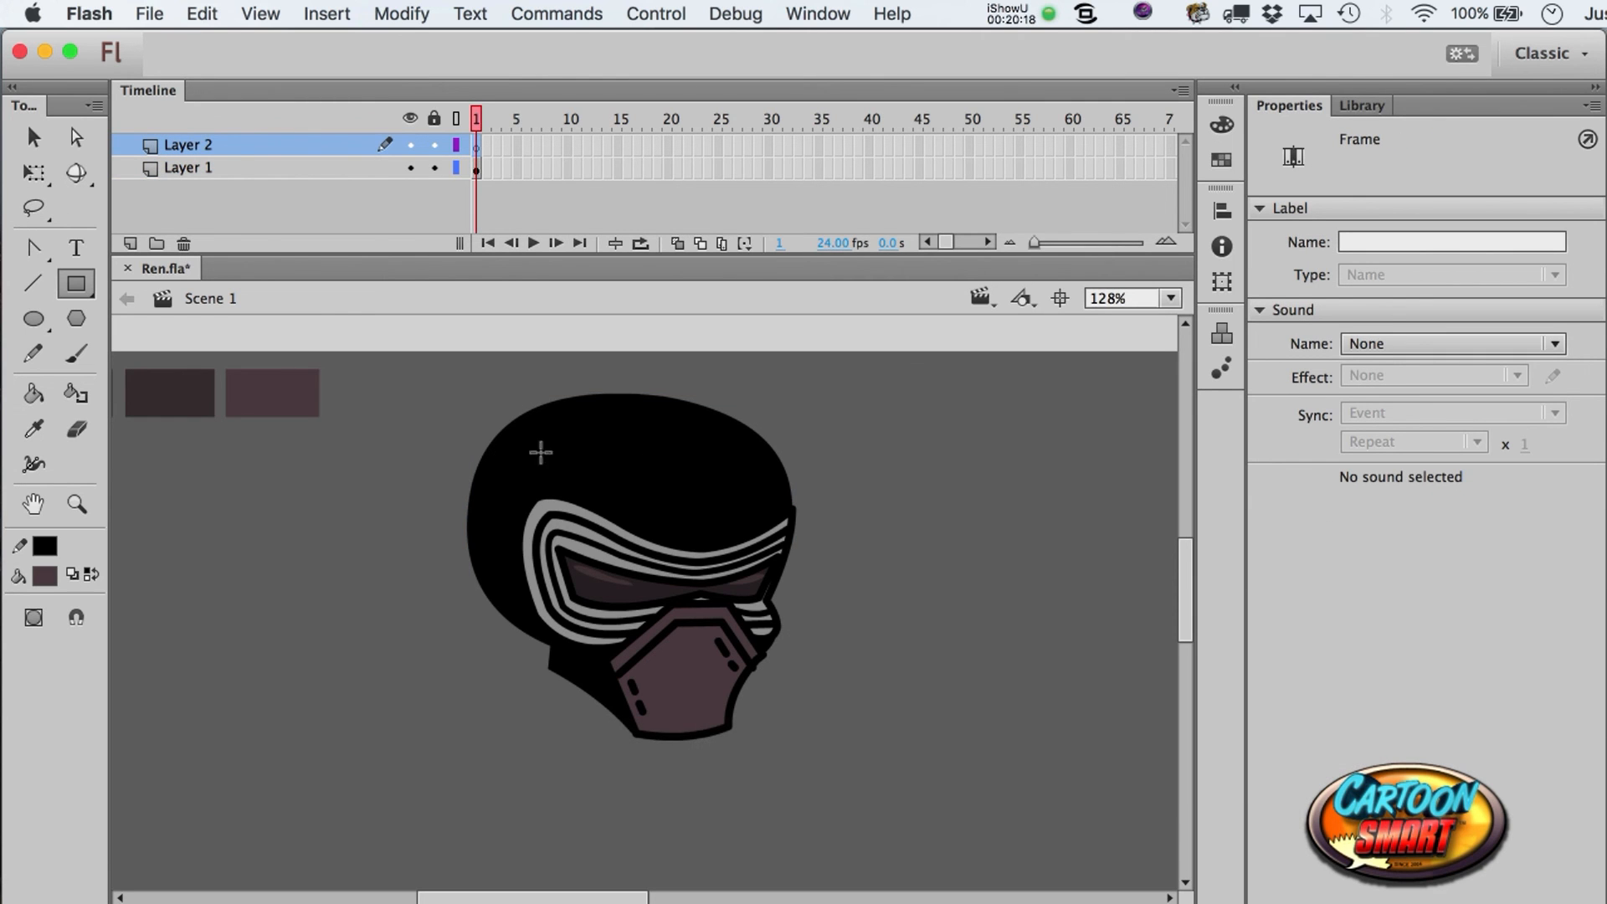
mouse_move(490, 399)
mouse_down()
mouse_move(821, 722)
mouse_move(754, 662)
mouse_move(781, 696)
mouse_move(758, 721)
mouse_move(820, 725)
mouse_up()
key(a)
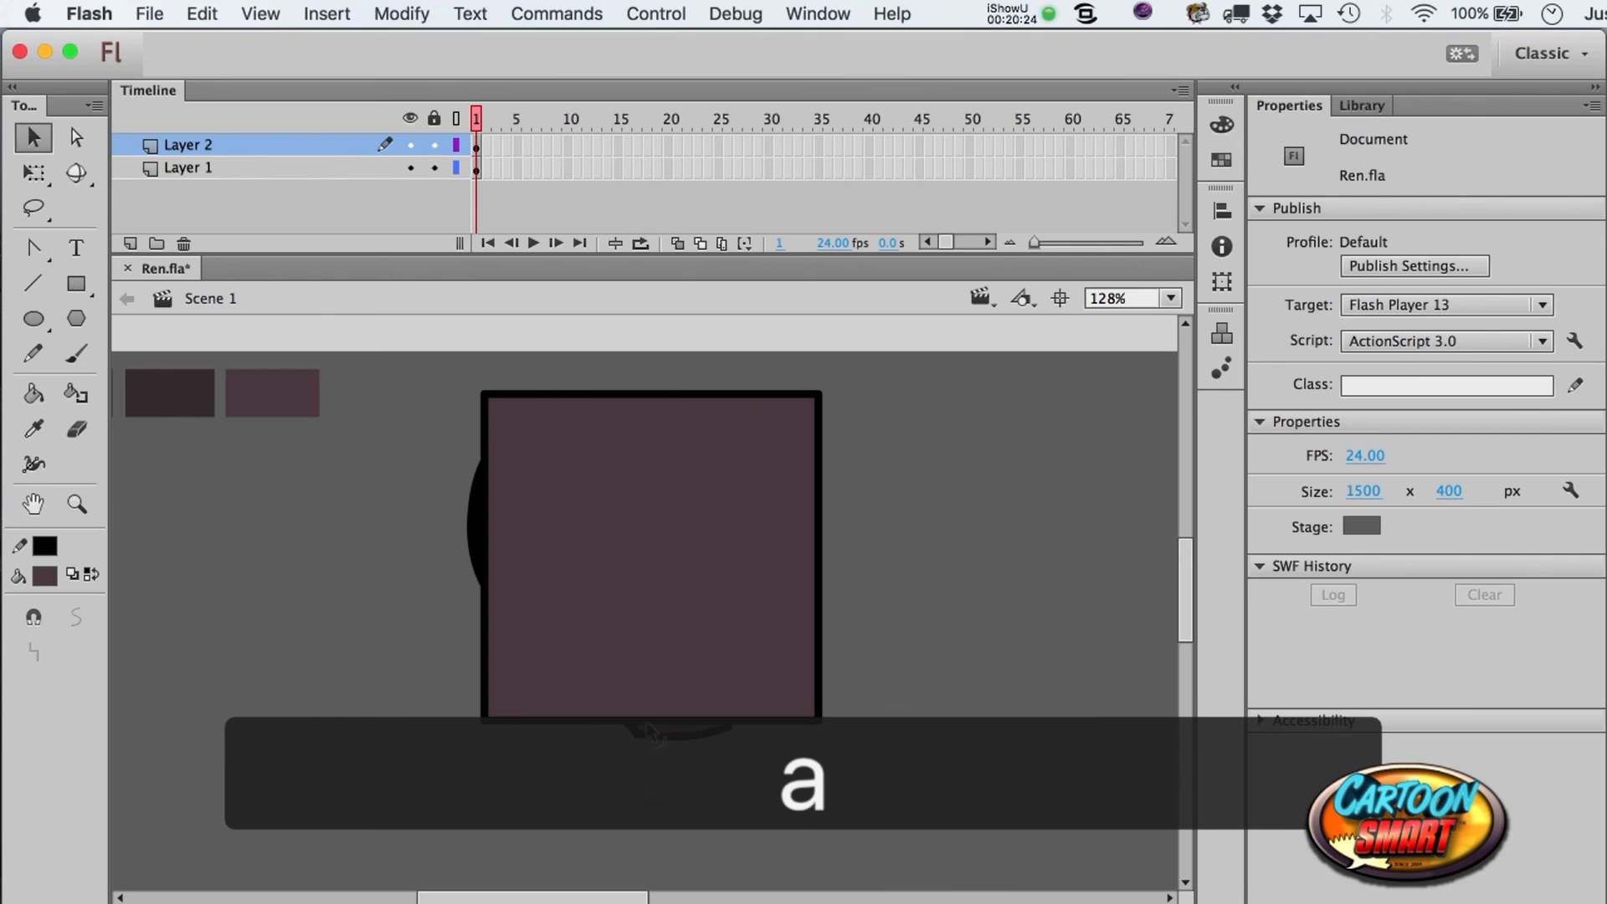
- Pull the mauve rectangle's bottom edge up into an arched opening around the mask, curving its sides and the hood's front edge
alt+drag(586, 721, 688, 460)
mouse_move(592, 585)
mouse_down()
mouse_move(558, 565)
mouse_move(580, 568)
mouse_up()
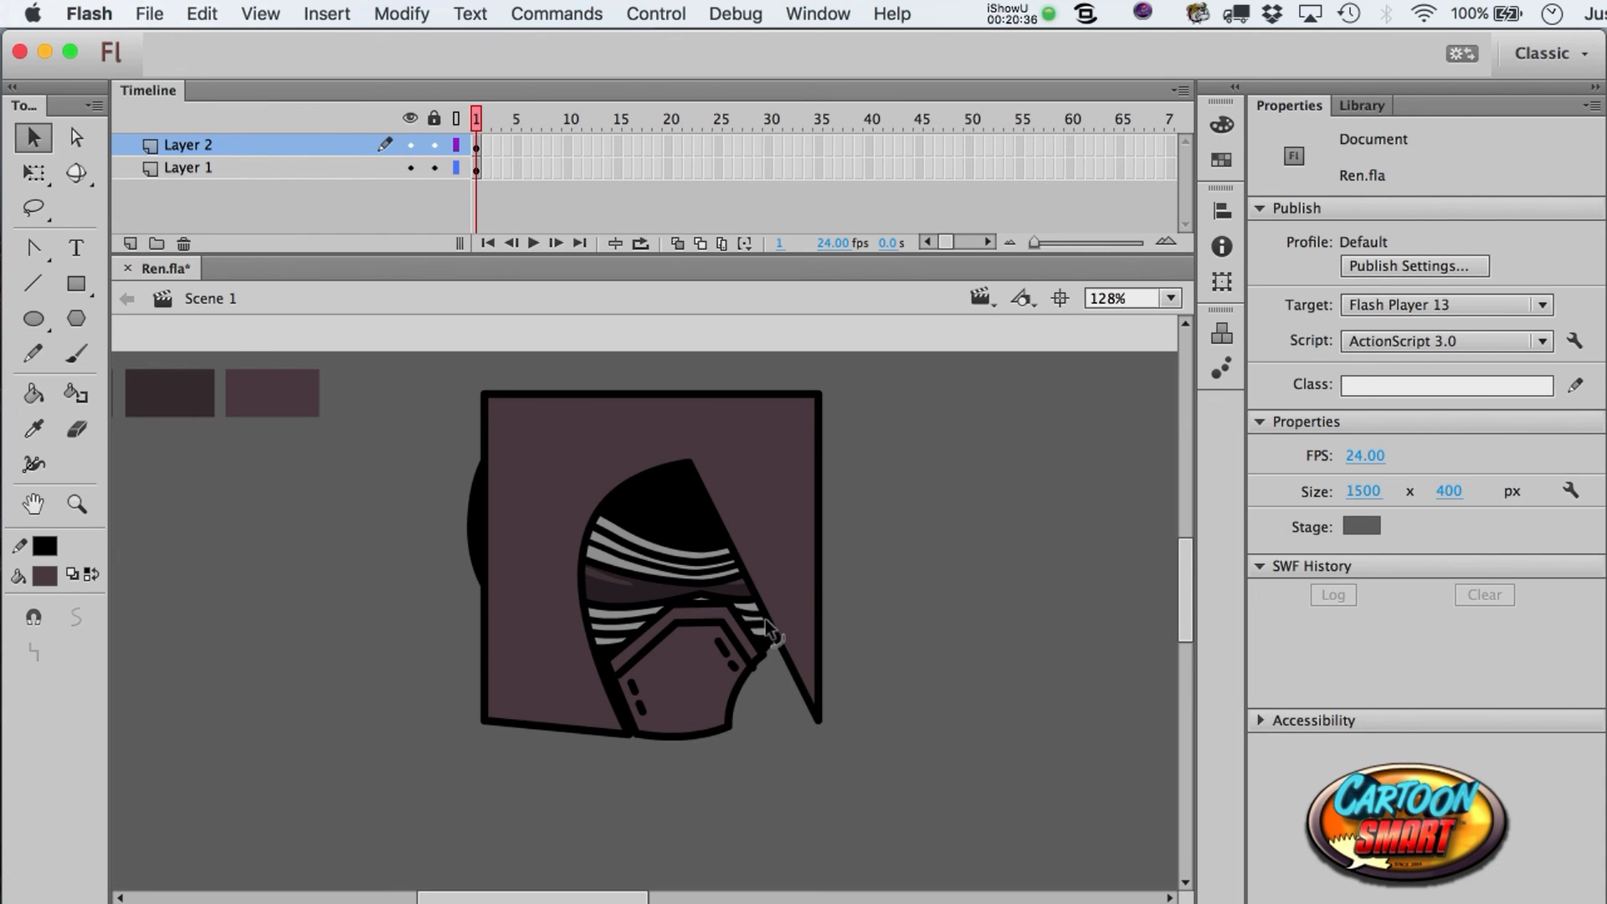
drag(768, 627, 797, 719)
drag(808, 609, 842, 617)
drag(799, 718, 751, 719)
- Round the top of the mauve shape into a dome and pull its back edge out into a pointed flap with a notch beneath
drag(821, 393, 747, 343)
drag(487, 472, 410, 486)
drag(444, 559, 462, 482)
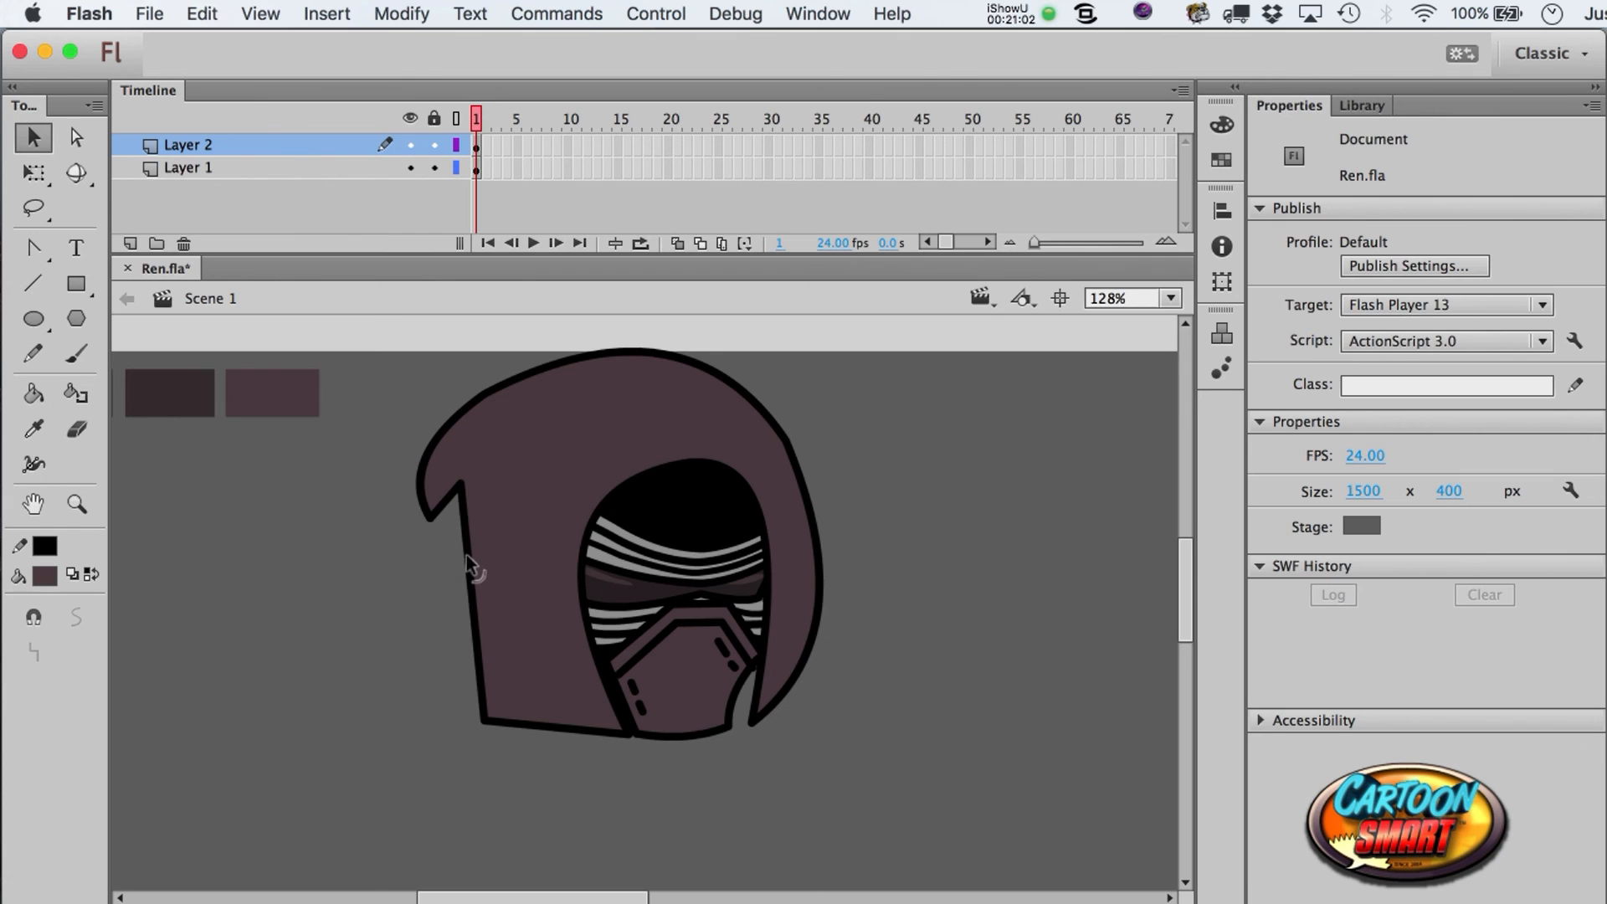
- Shape the hood's back edge below the notch into two bulging folds and round its lower back corner
mouse_move(448, 556)
mouse_down()
mouse_move(434, 542)
mouse_move(457, 609)
mouse_move(451, 579)
mouse_up()
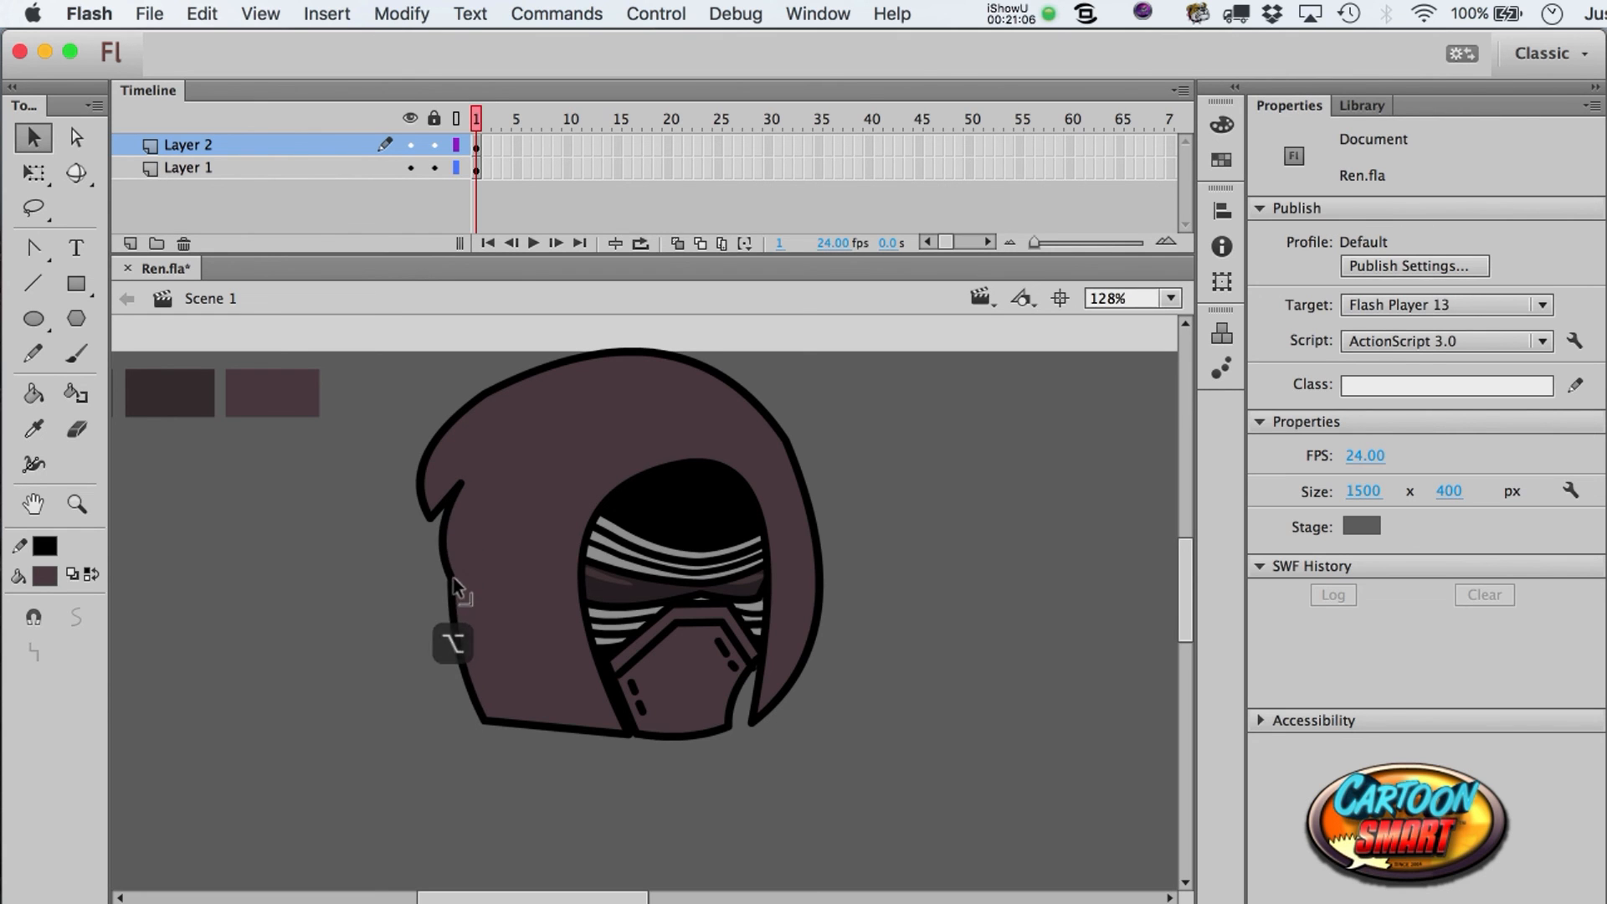
mouse_move(487, 717)
mouse_down()
mouse_move(452, 681)
mouse_move(478, 714)
mouse_up()
mouse_move(462, 656)
mouse_down()
mouse_move(424, 667)
mouse_move(443, 669)
mouse_up()
drag(506, 715, 495, 698)
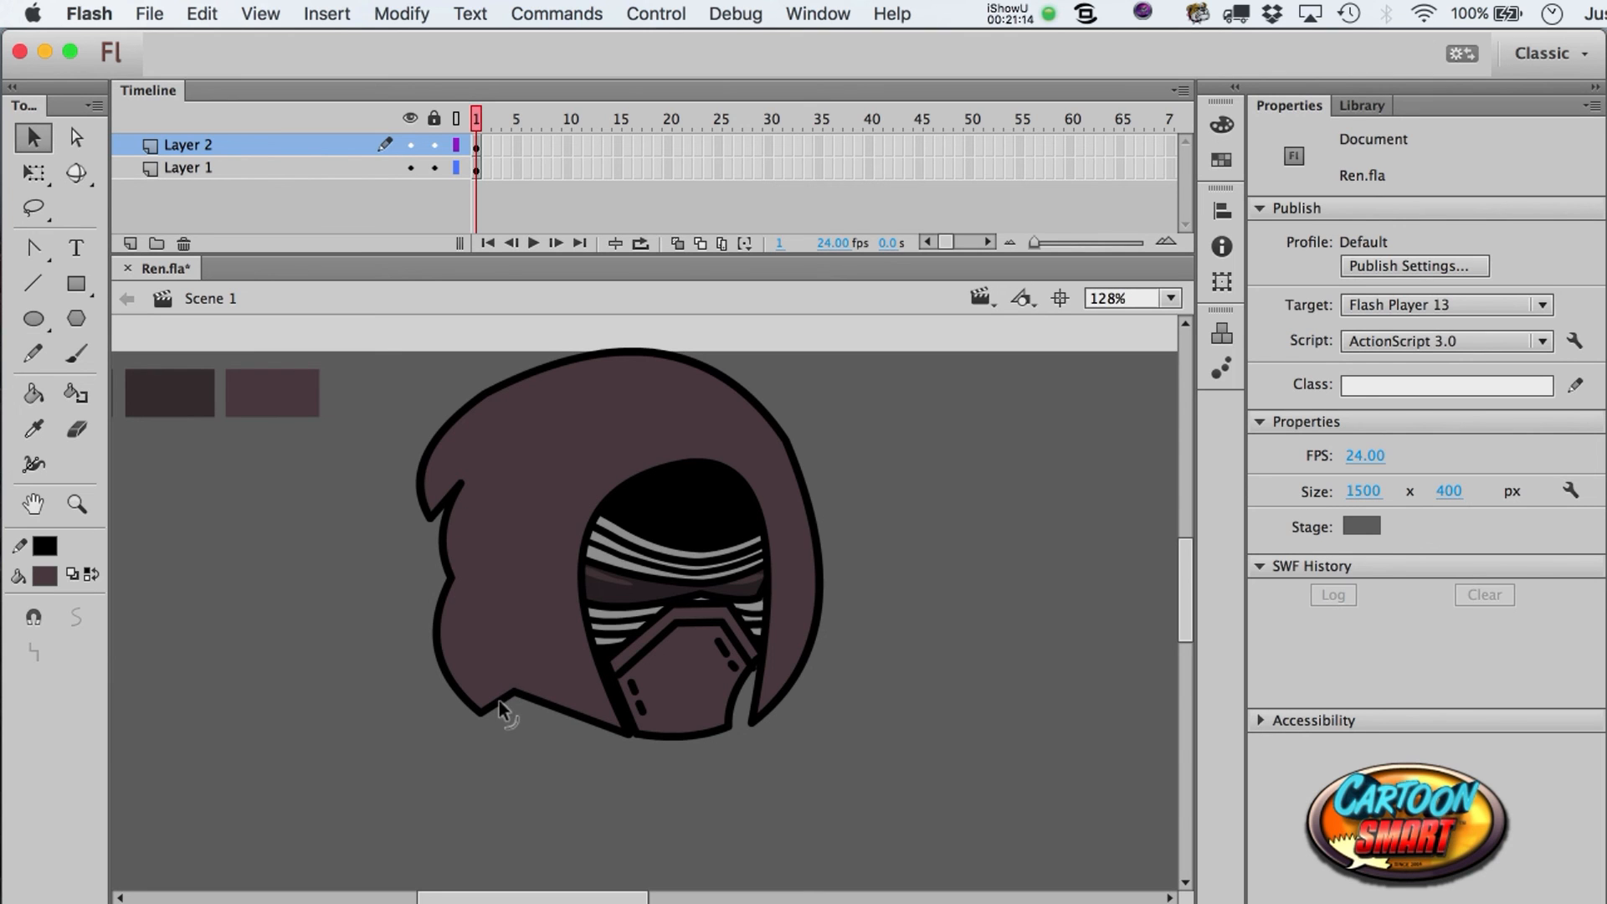
drag(516, 688, 476, 696)
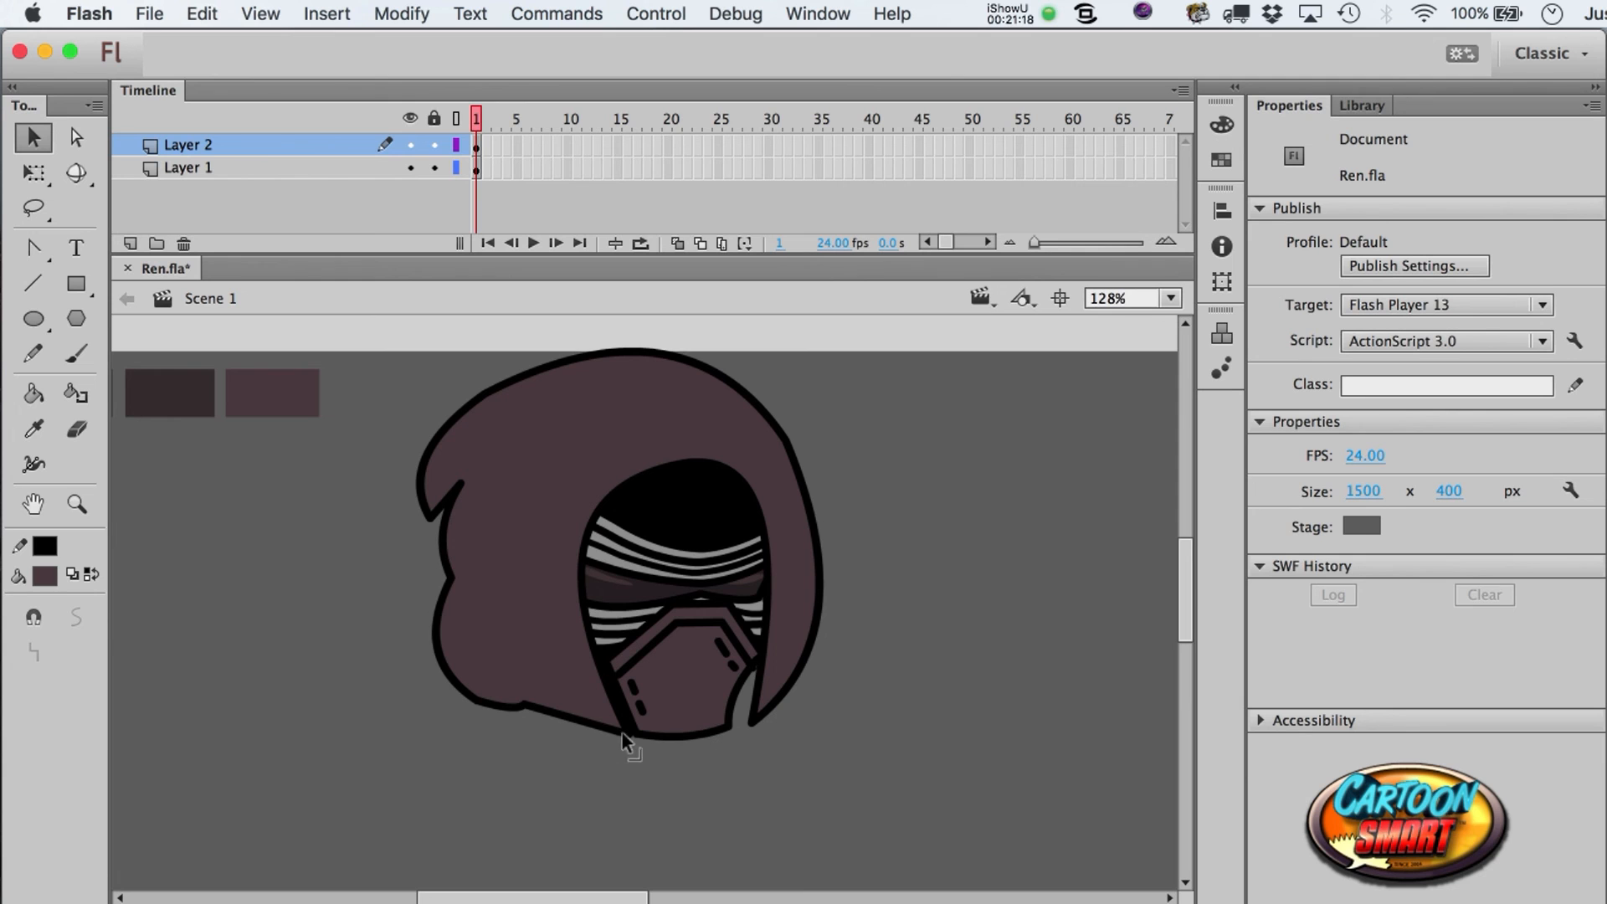
- Widen the hood's face opening toward the back and raise its top edge, undoing the accidental shift of the hood's fill
drag(644, 736, 606, 736)
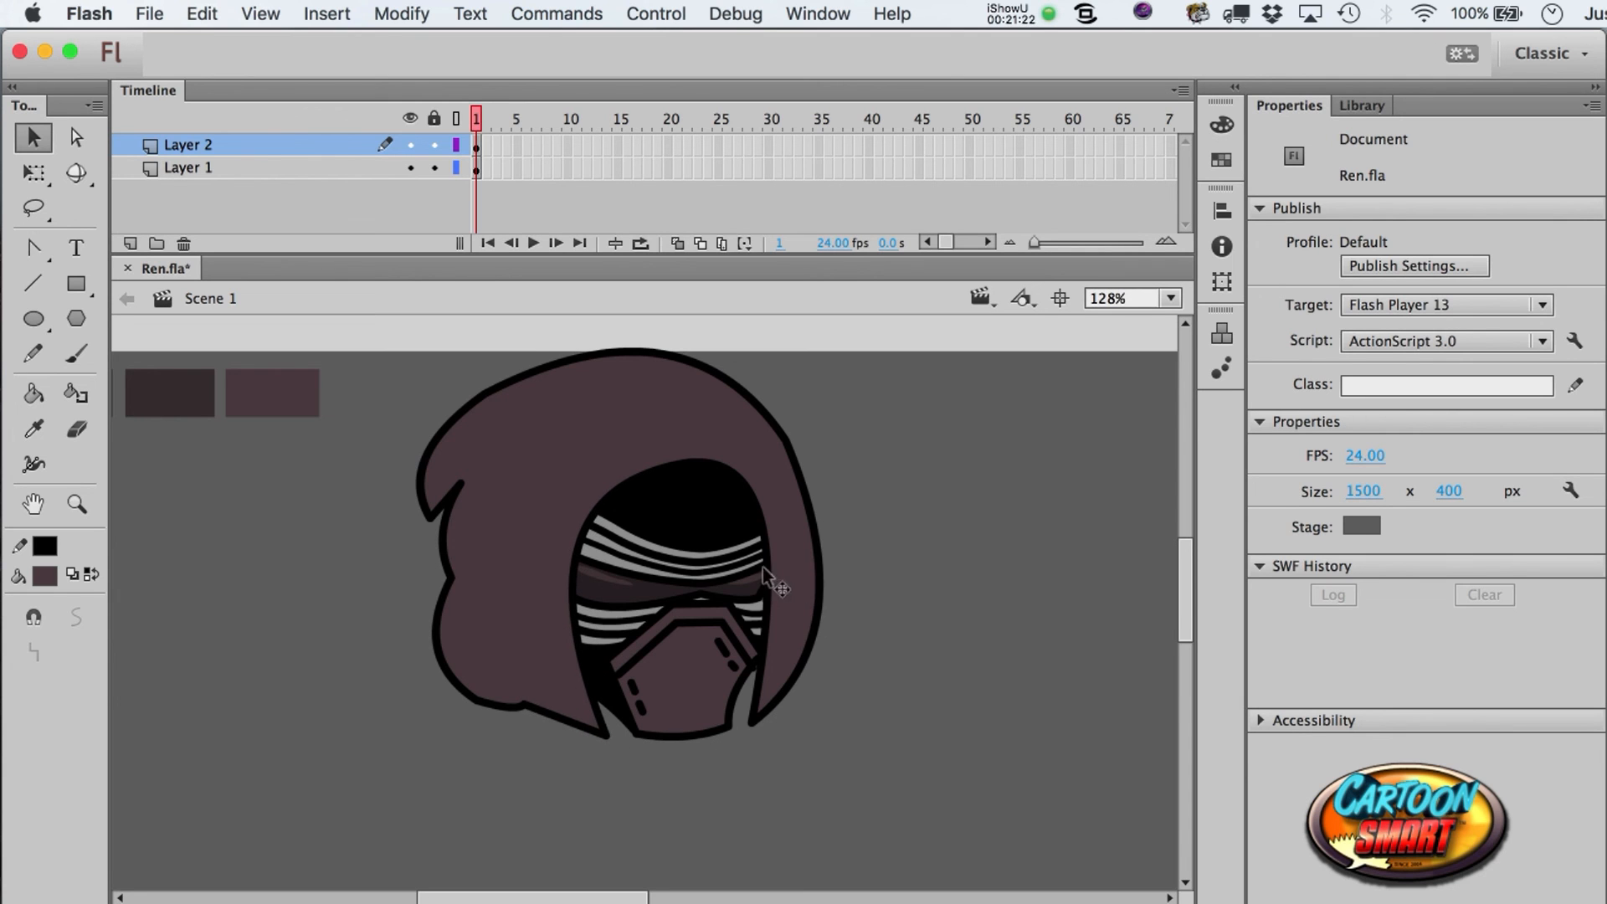
drag(569, 621, 558, 590)
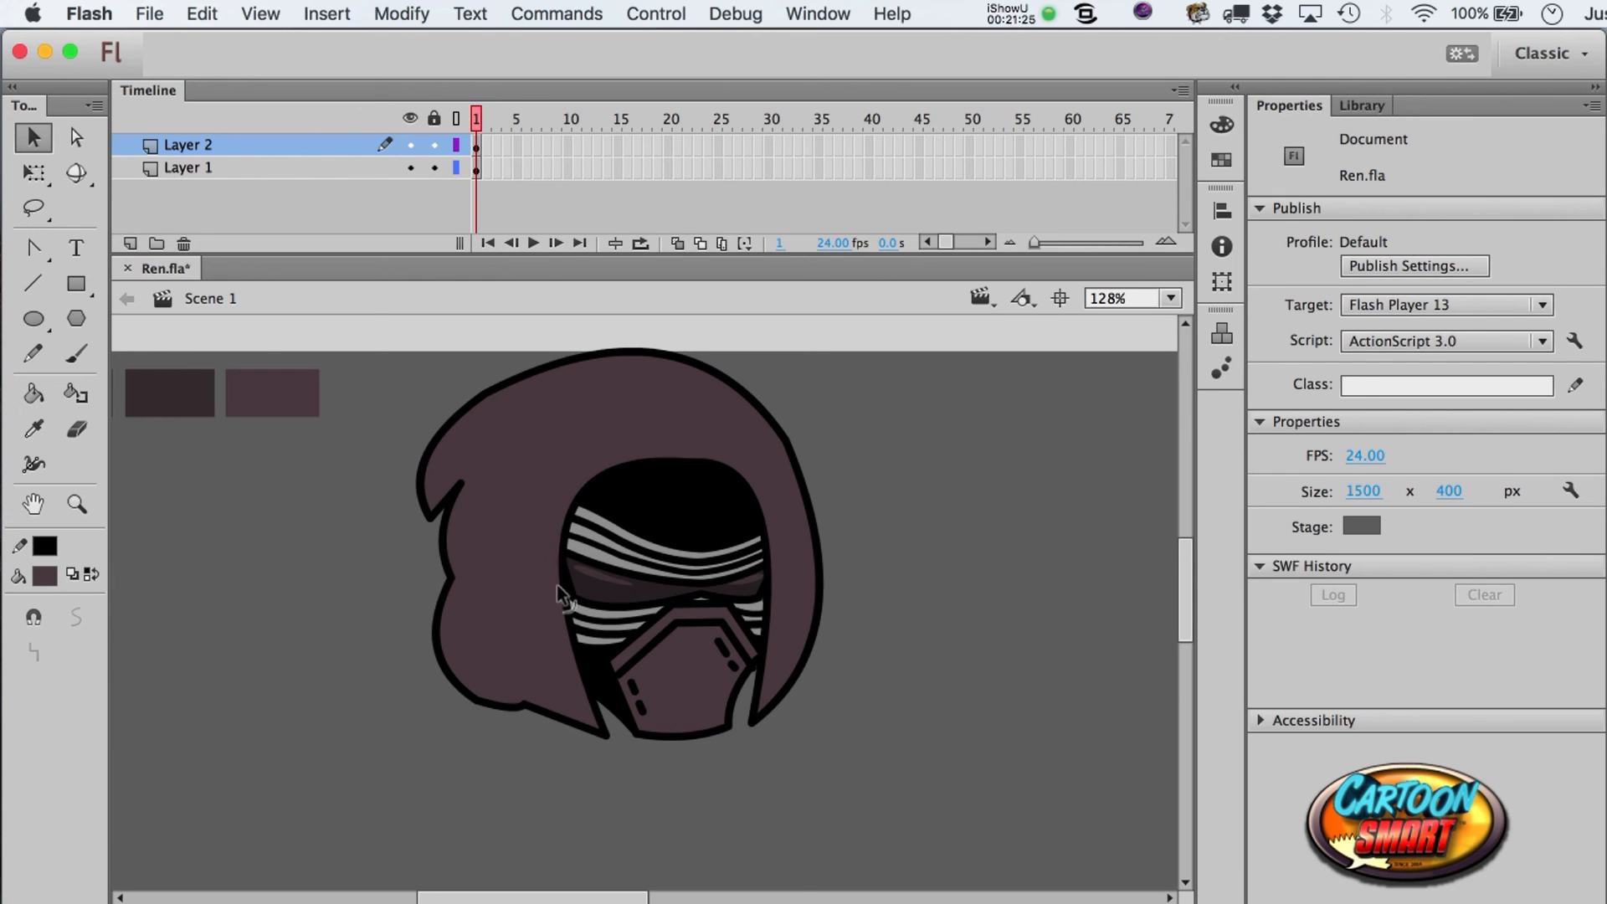
click(694, 455)
key(super+z)
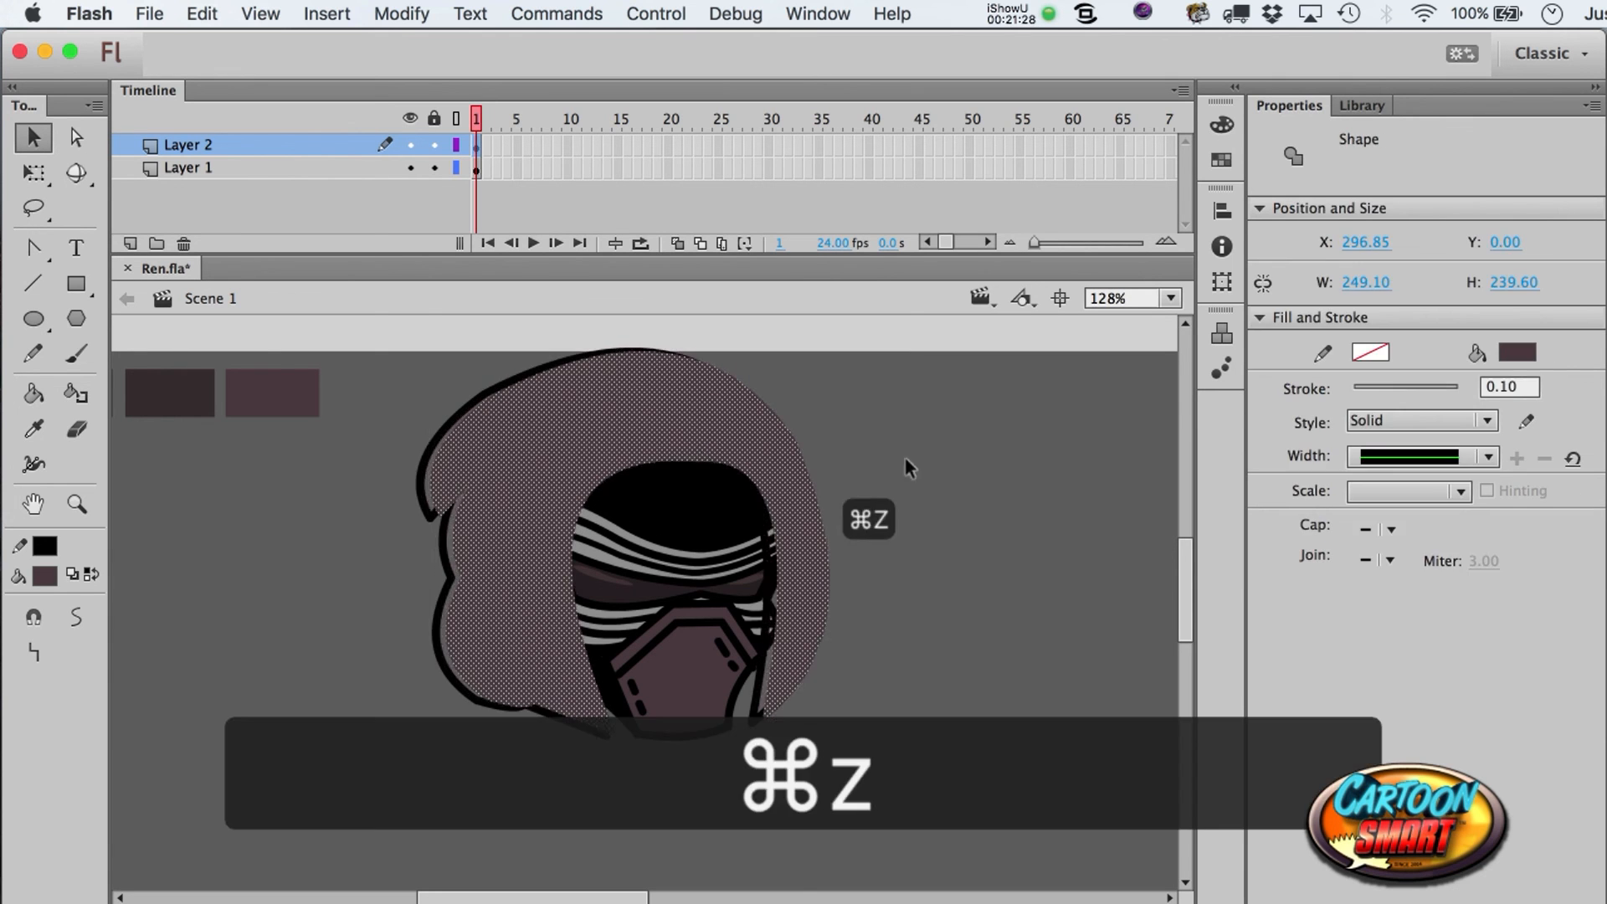
key(super+z)
key(super+z)
key(super+z)
key(super+z)
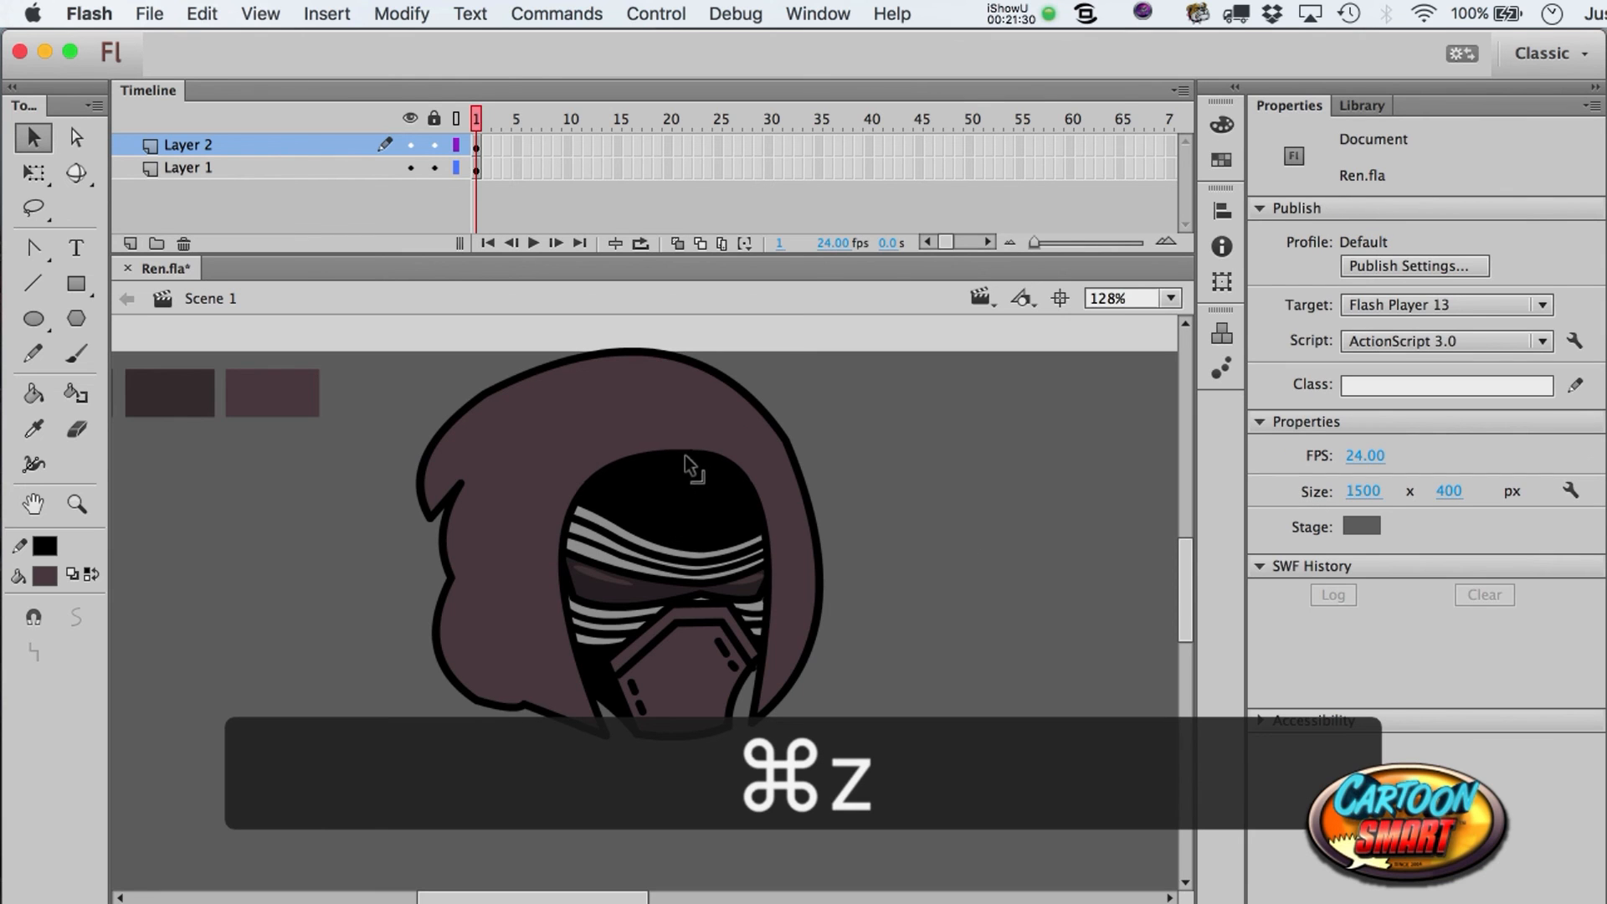
- Refine the hood's front side with a bump at brow height, a shifted lower tip, and a wider, higher face opening
drag(820, 576, 821, 589)
drag(787, 439, 801, 449)
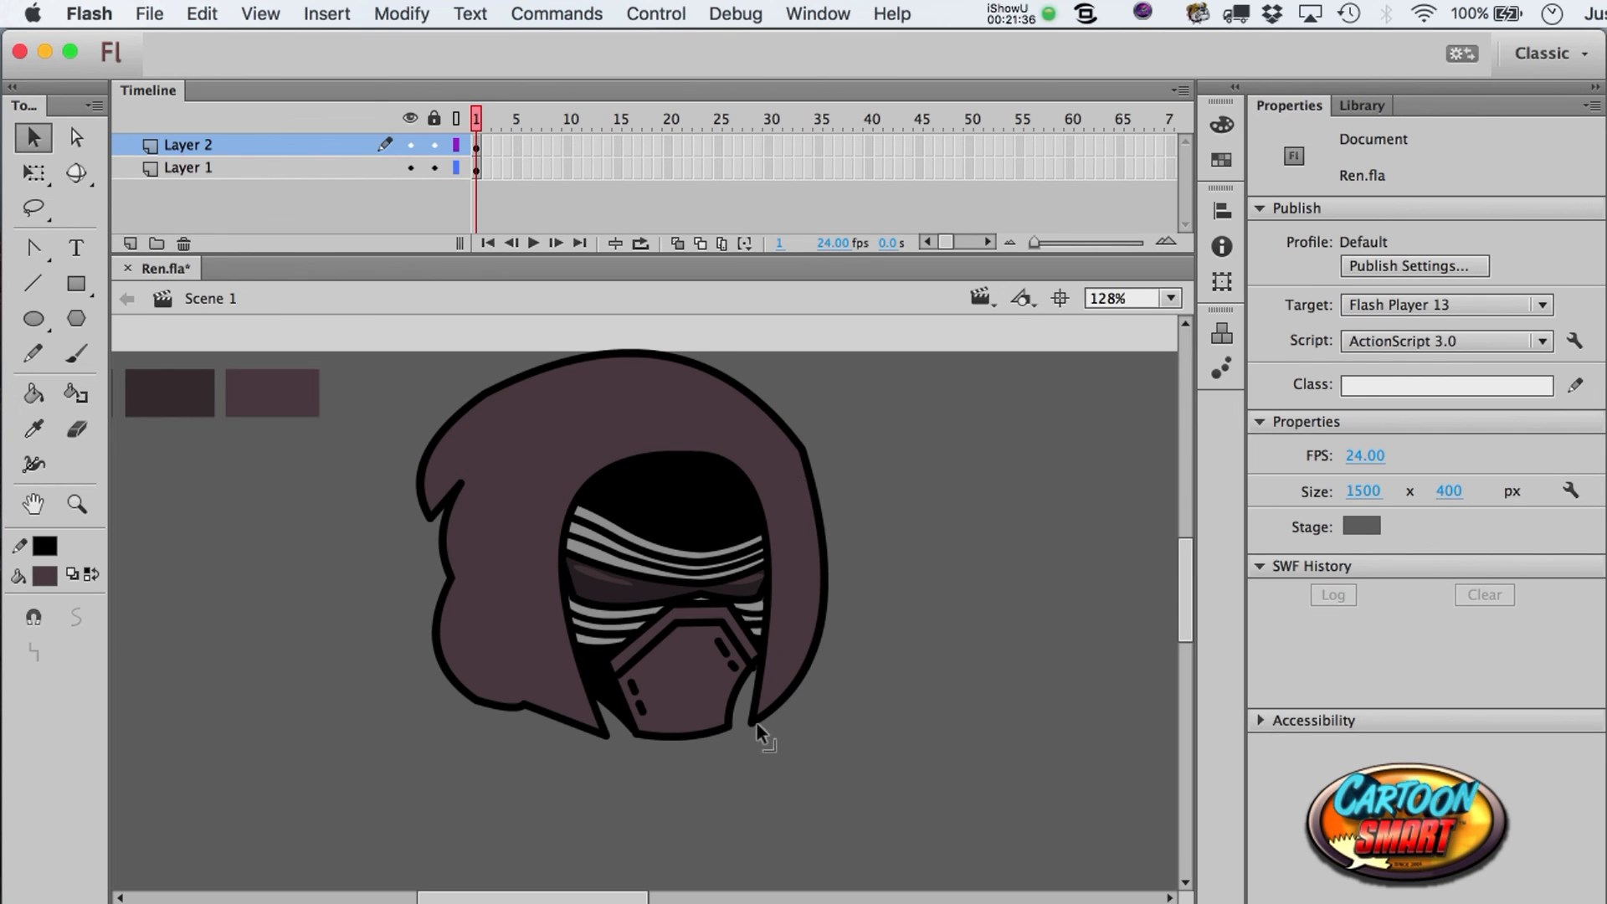
drag(754, 724, 744, 725)
drag(764, 590, 810, 613)
drag(806, 445, 810, 501)
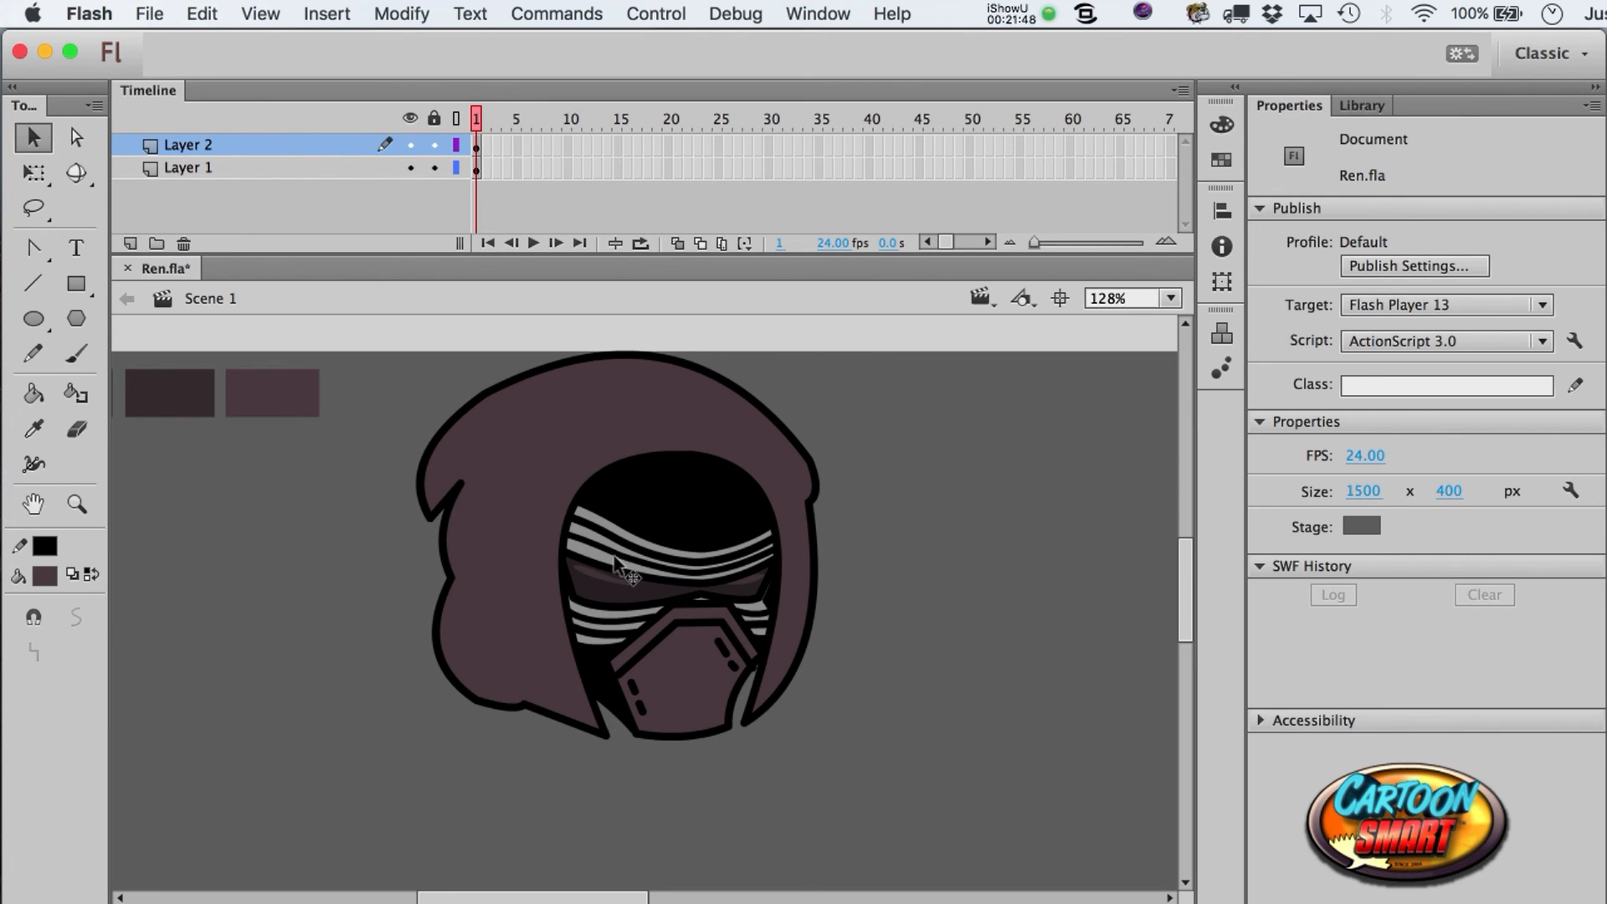
drag(687, 450, 697, 442)
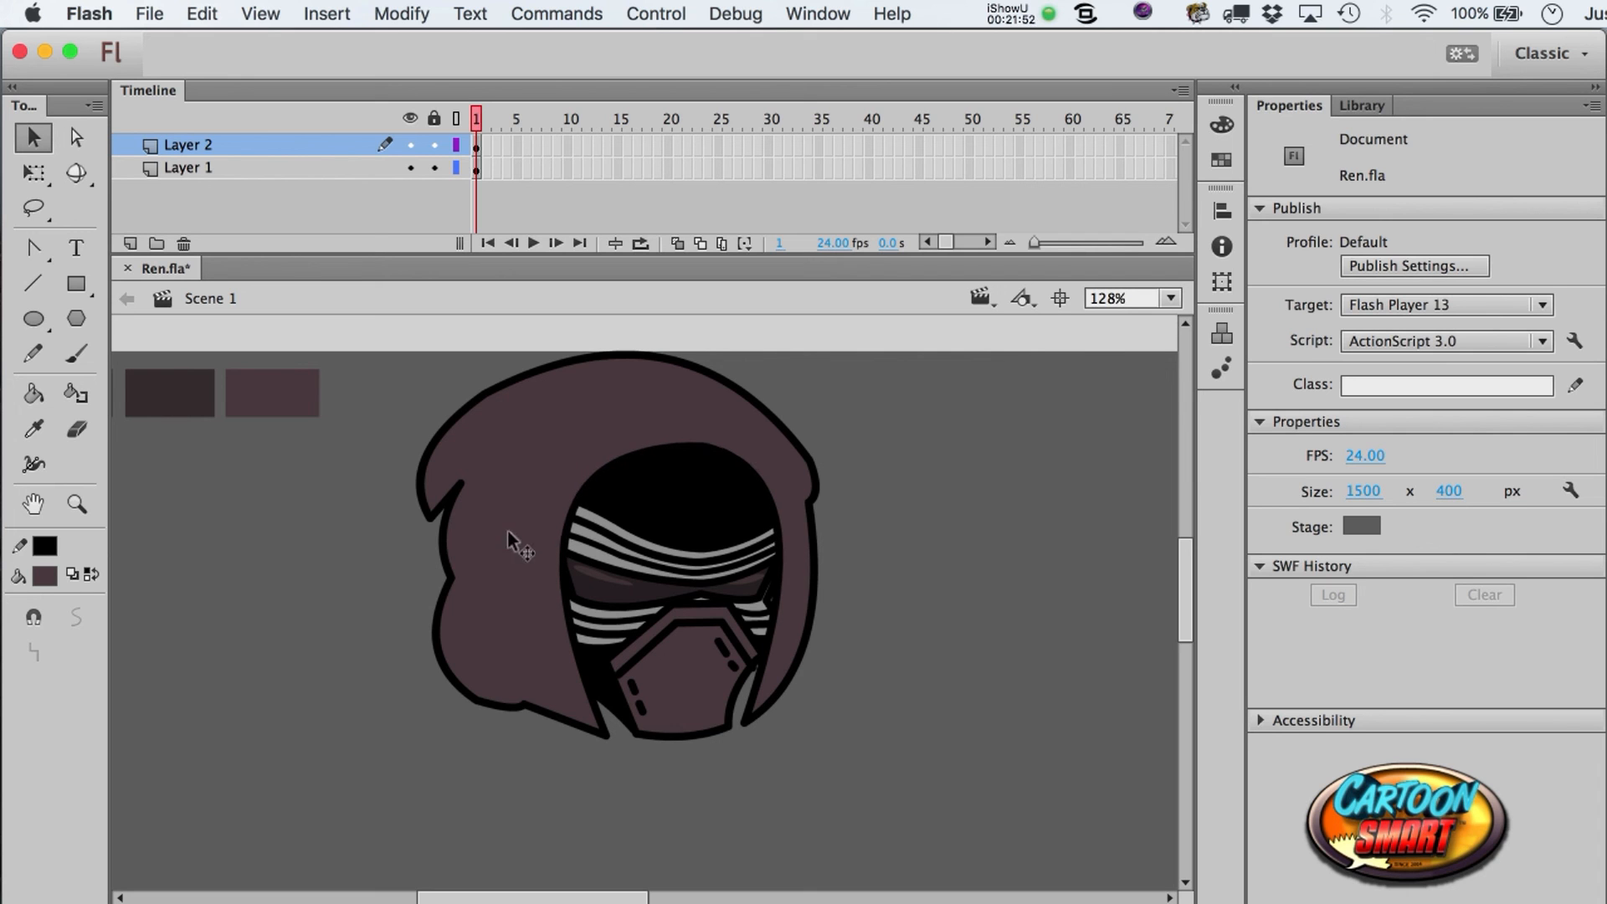
- Draw black 5-point crease lines extending the two back notches and a curved fold line above the face opening
key(n)
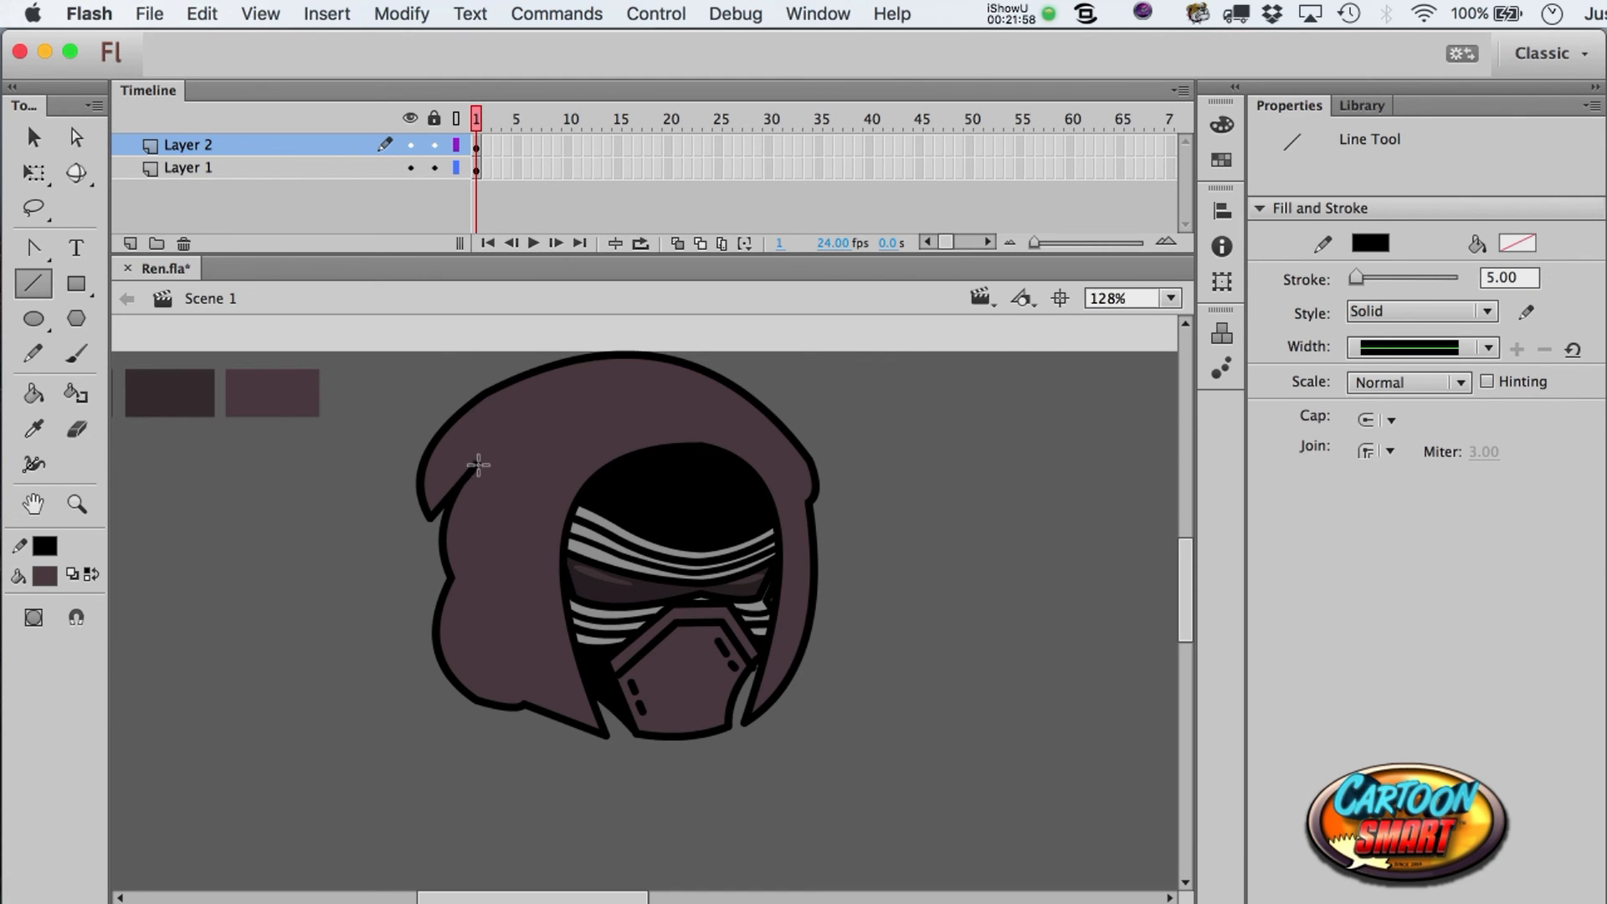
drag(480, 461, 469, 473)
mouse_move(761, 458)
mouse_down()
mouse_move(632, 406)
mouse_move(707, 411)
mouse_move(633, 424)
mouse_move(771, 472)
mouse_up()
key(a)
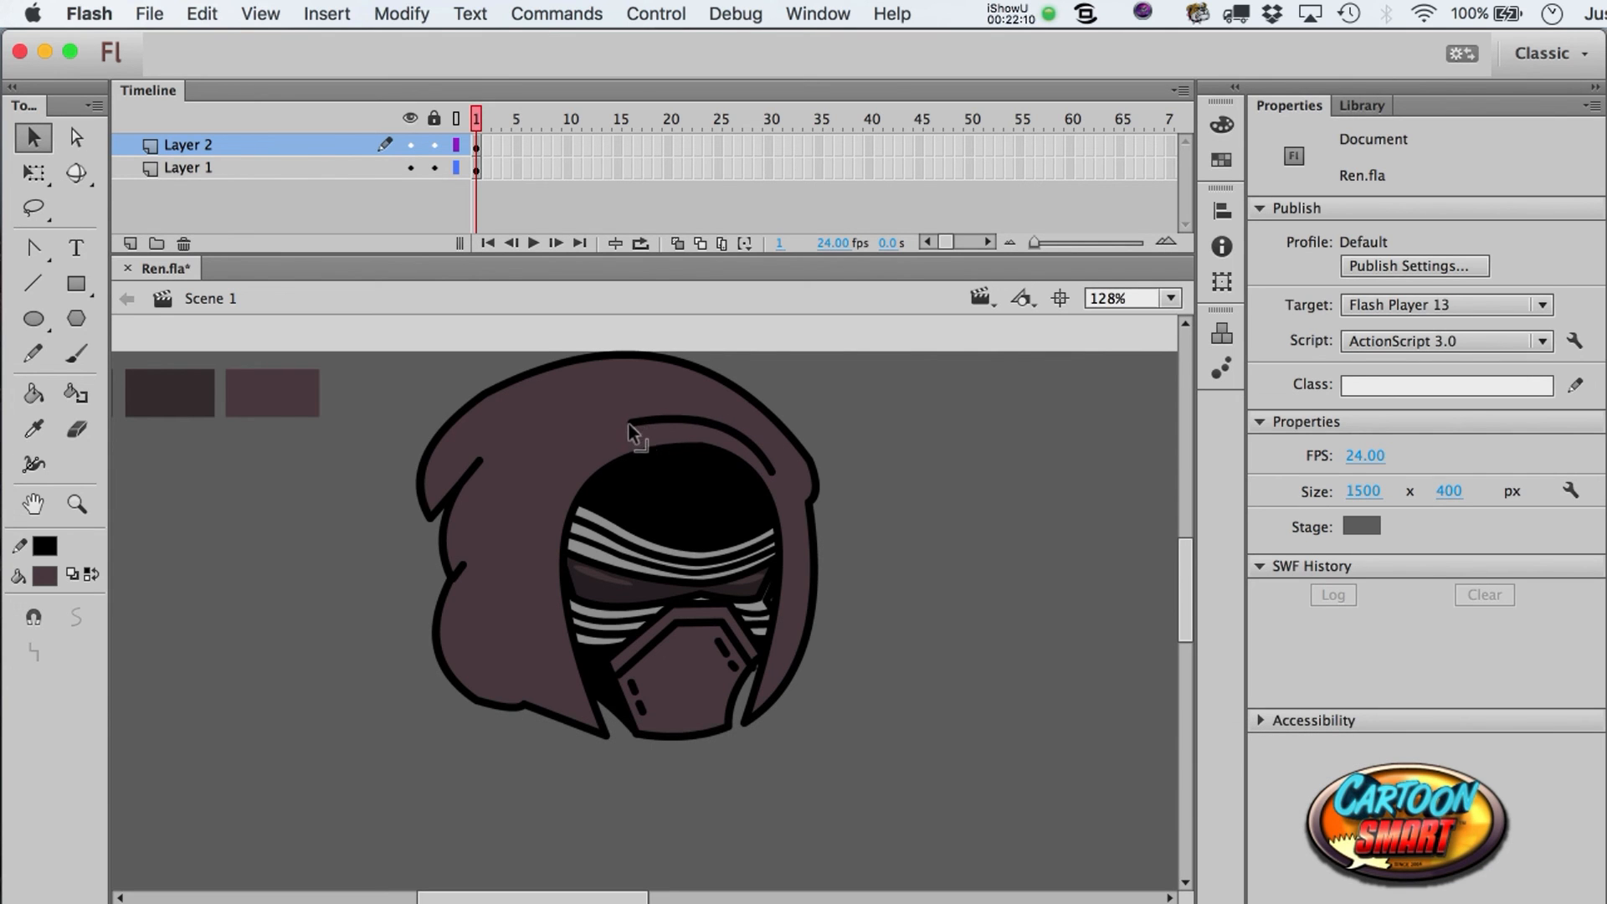
key(a)
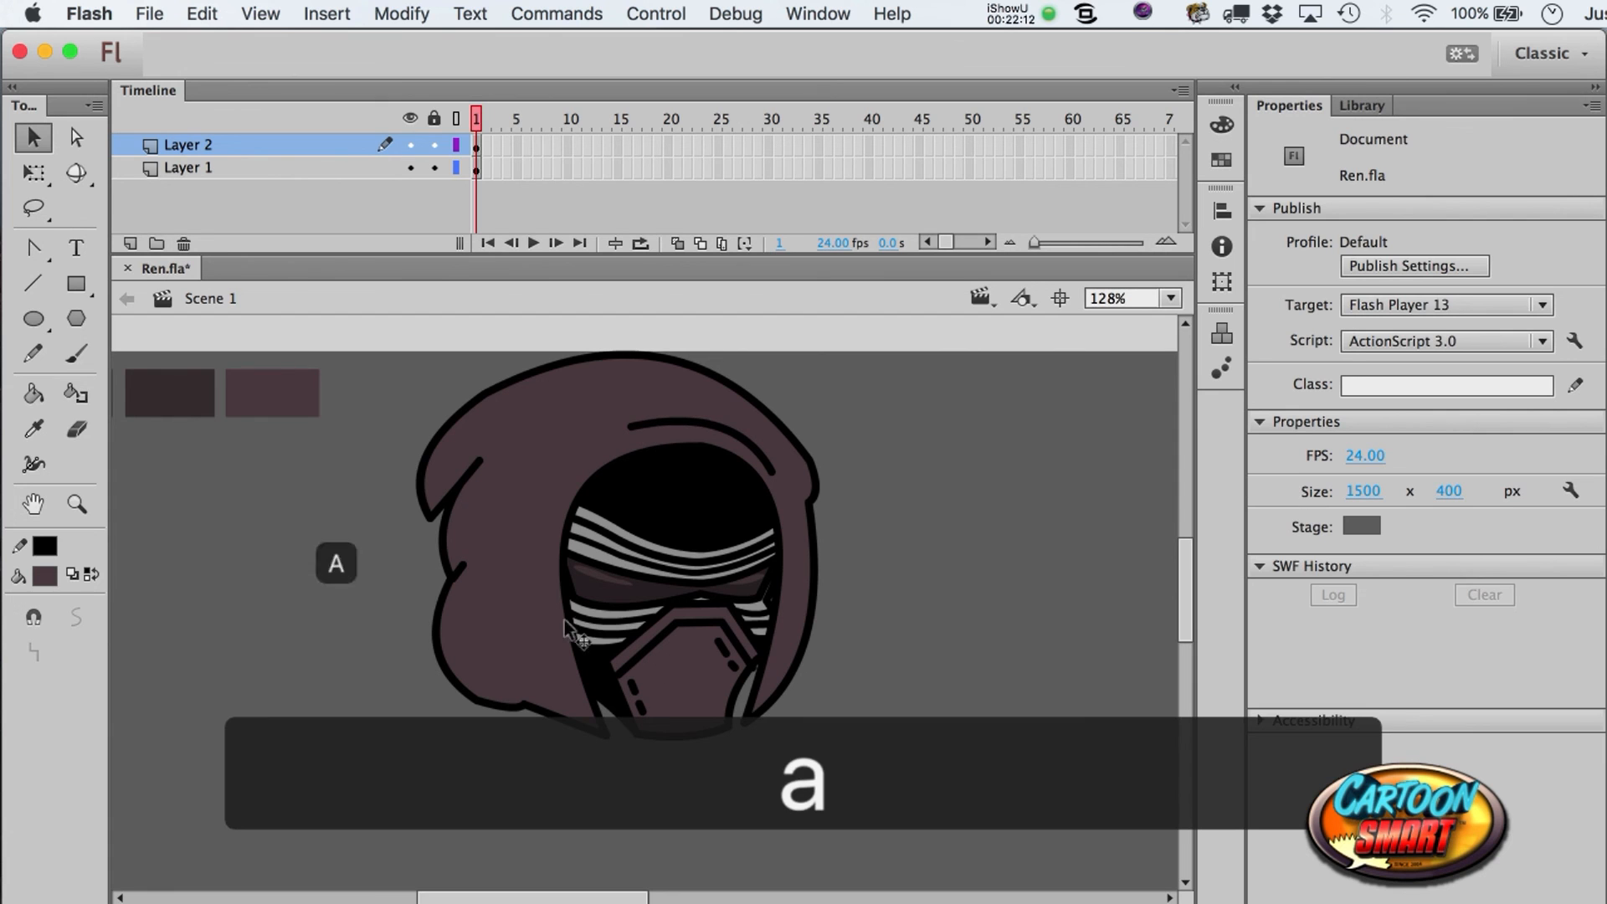
- Draw two red shading guide lines across the hood, one diagonal over the upper back and one horizontal at eye level
click(33, 284)
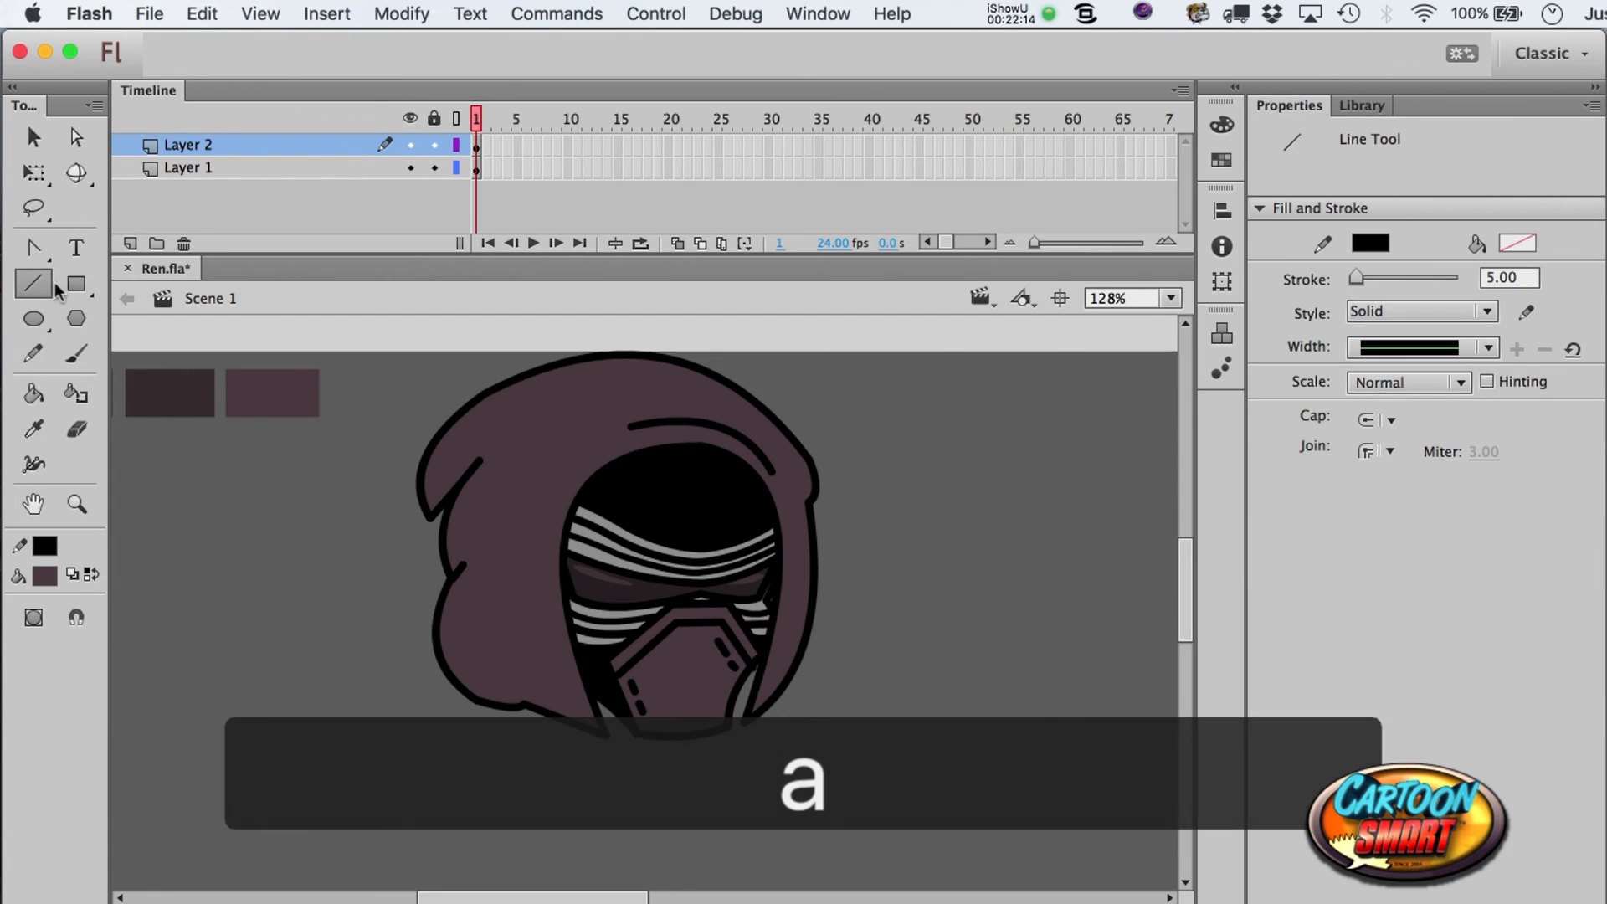
click(44, 546)
click(115, 172)
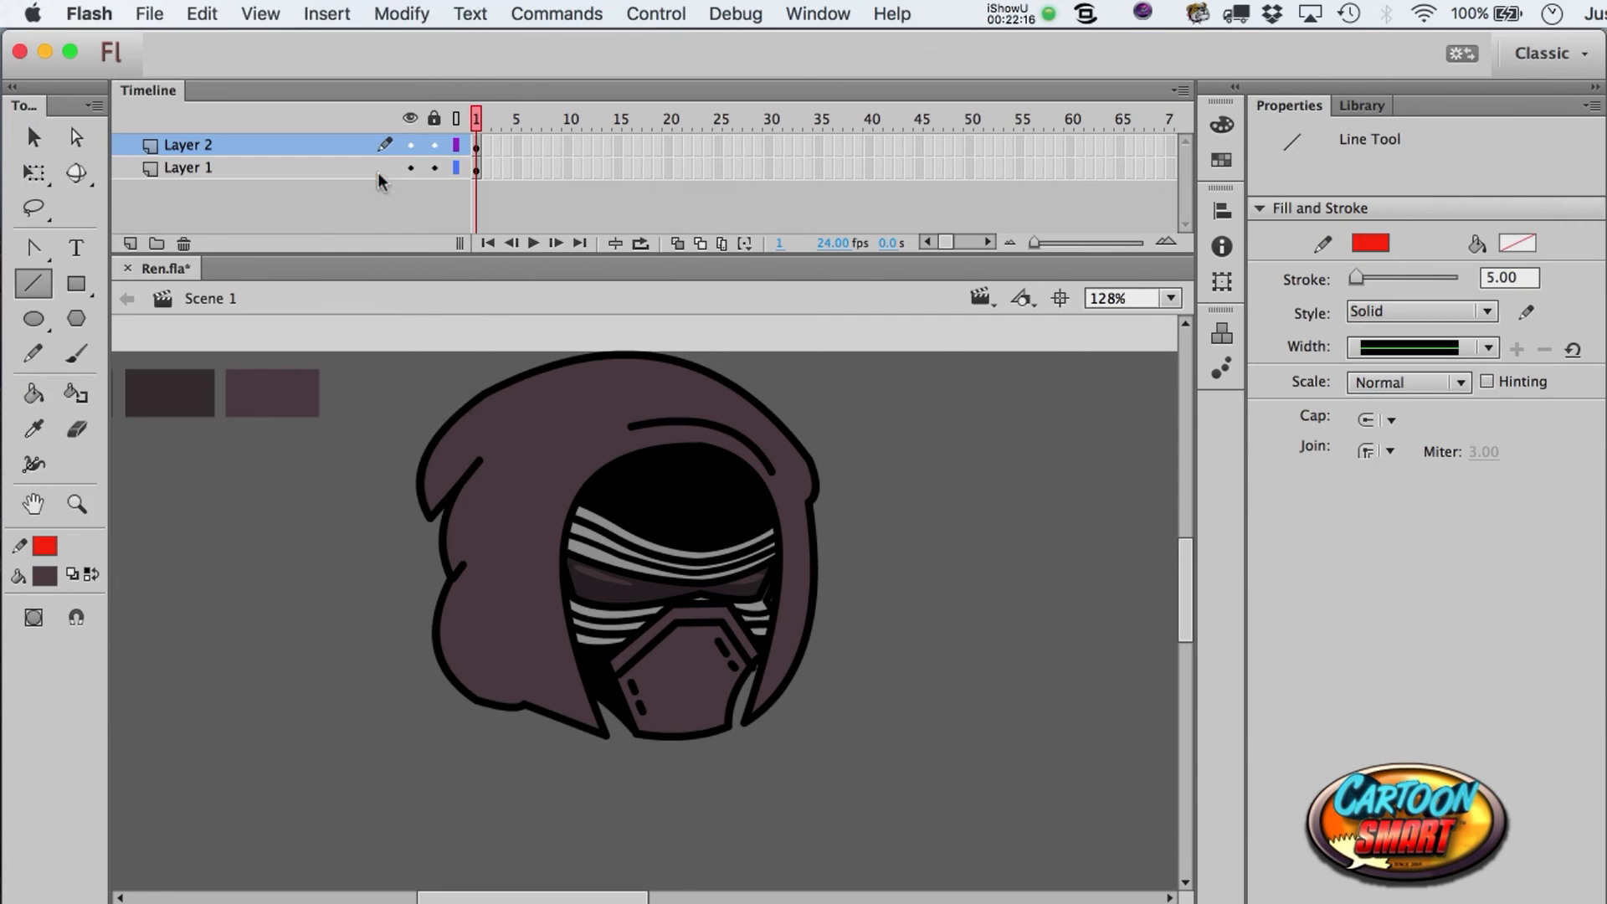
mouse_move(456, 376)
mouse_down()
mouse_move(580, 463)
mouse_move(735, 617)
mouse_move(638, 516)
mouse_move(666, 514)
mouse_up()
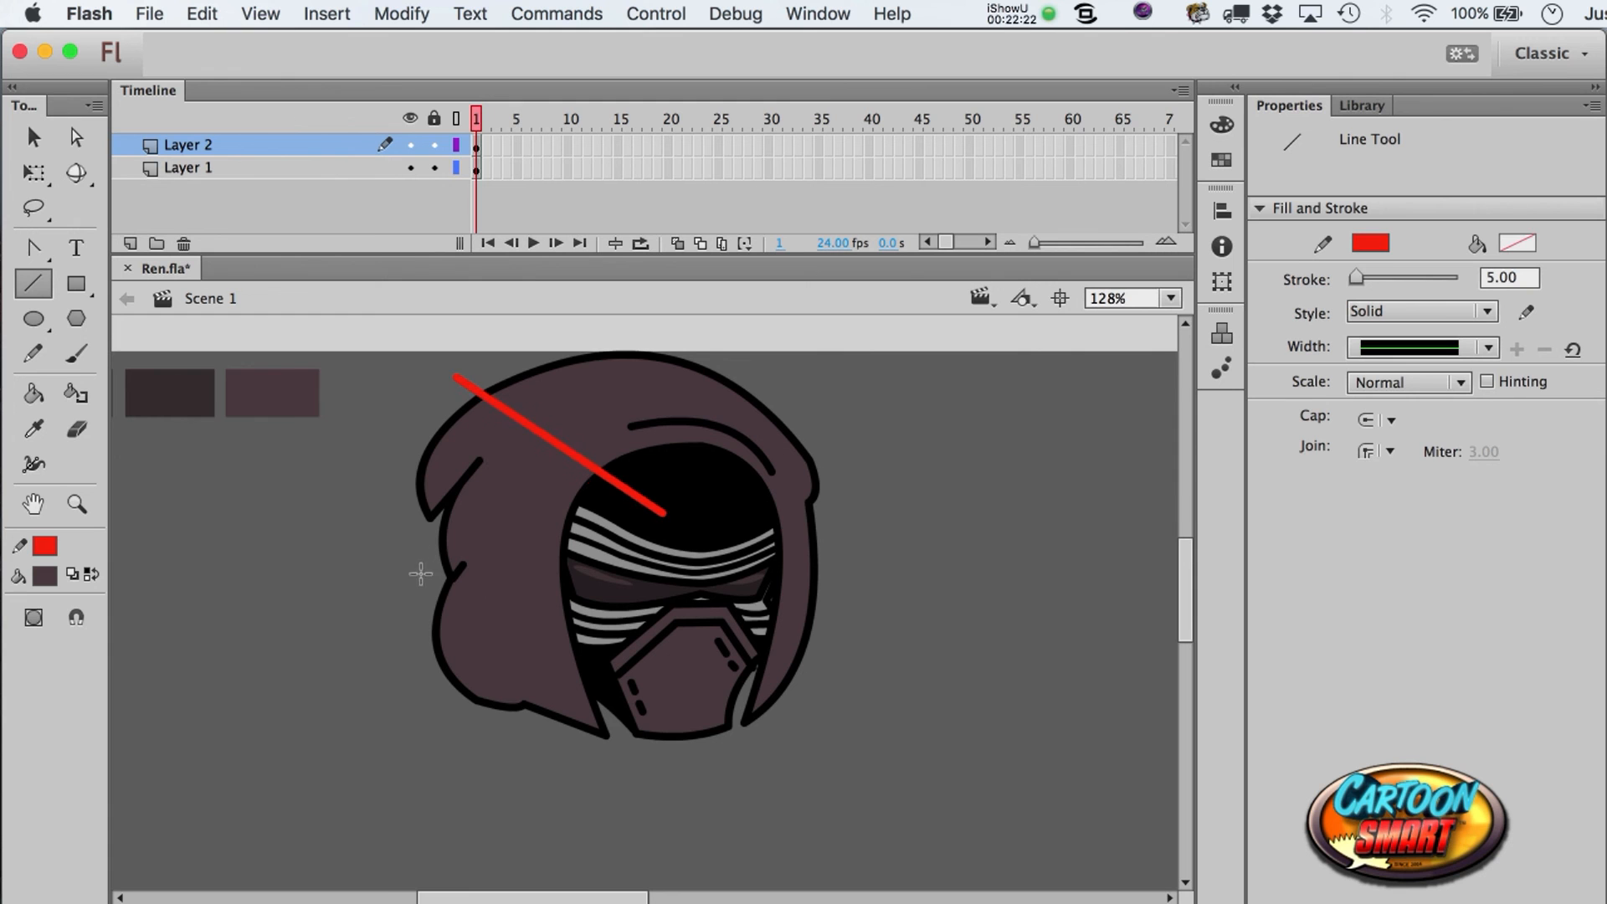
drag(409, 593, 670, 594)
key(a)
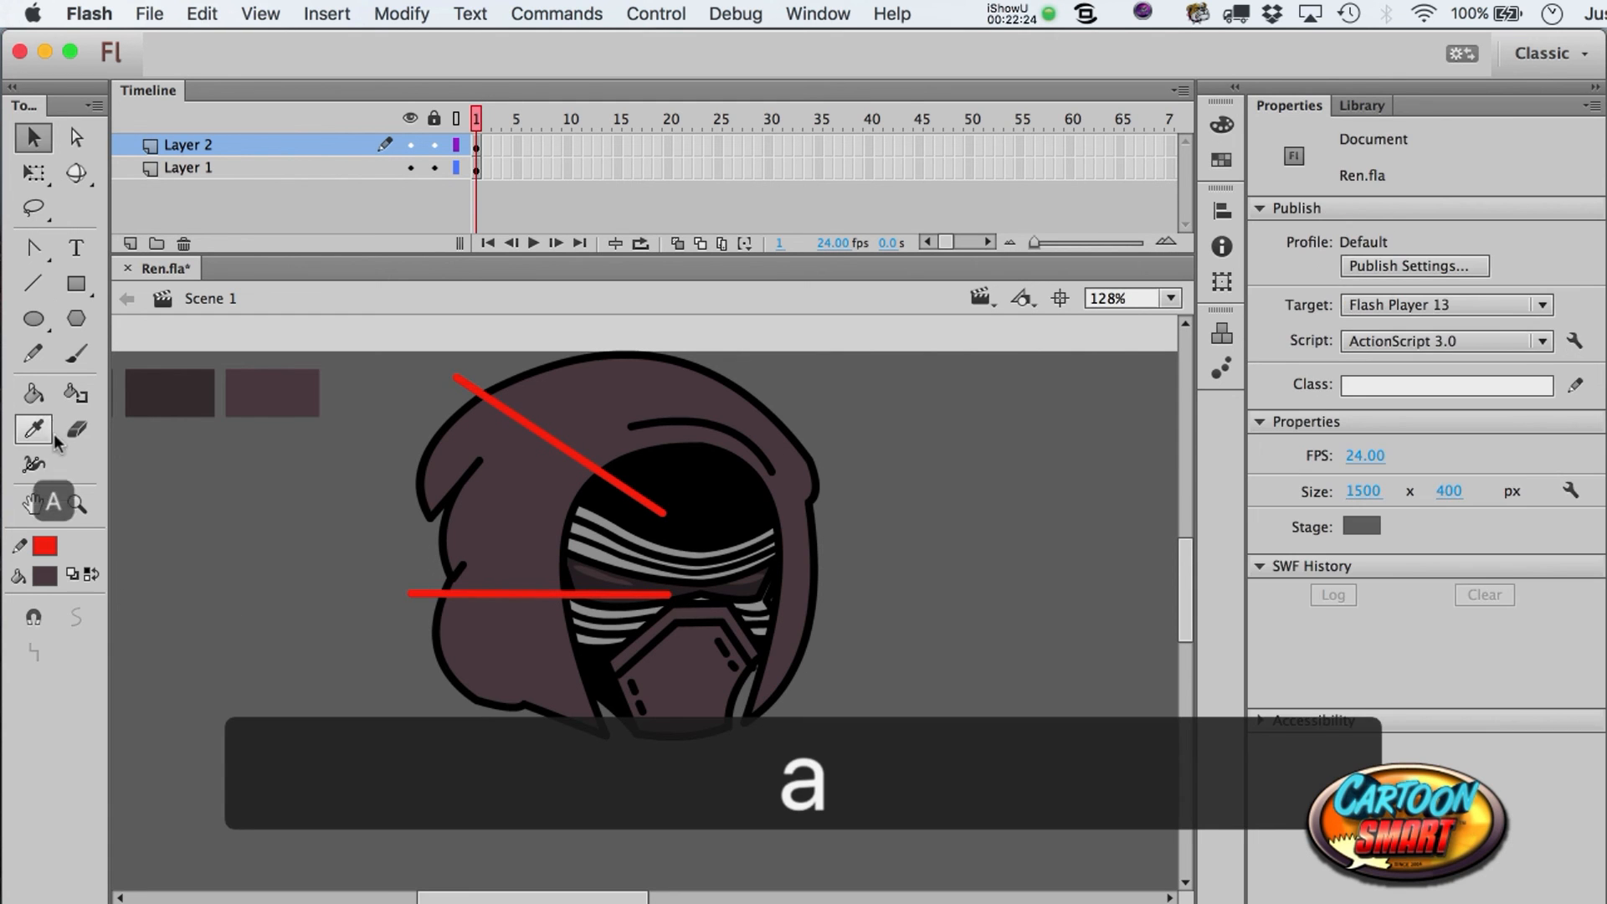
- Fill the hood area between the red guides with the darker mauve swatch and the area below them with the darkest swatch
click(33, 394)
click(44, 576)
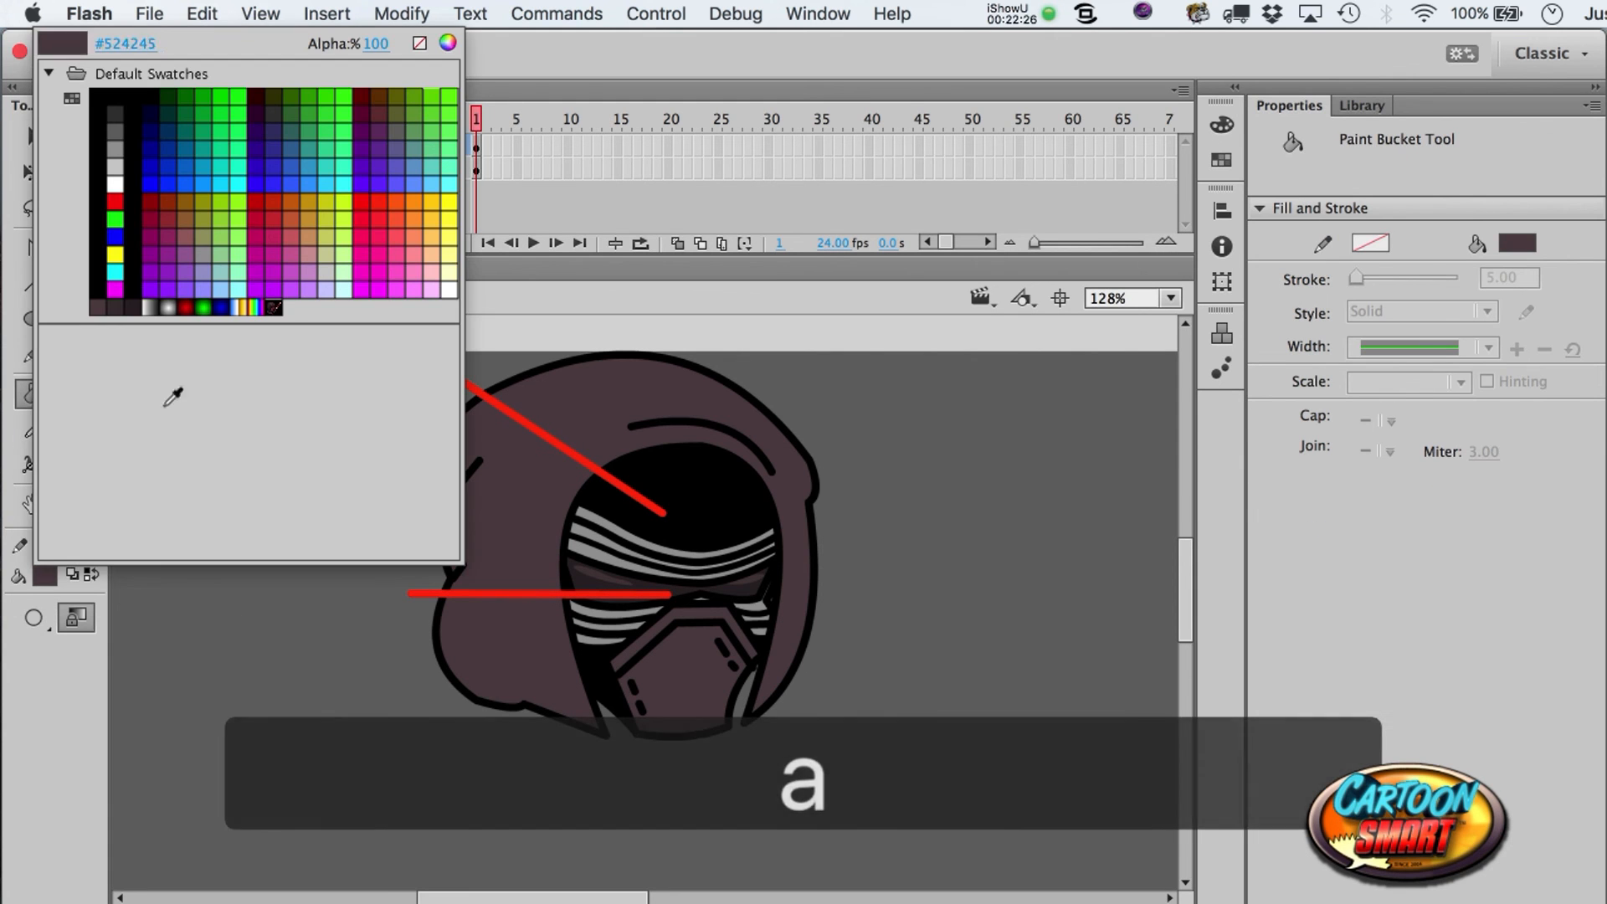
click(117, 306)
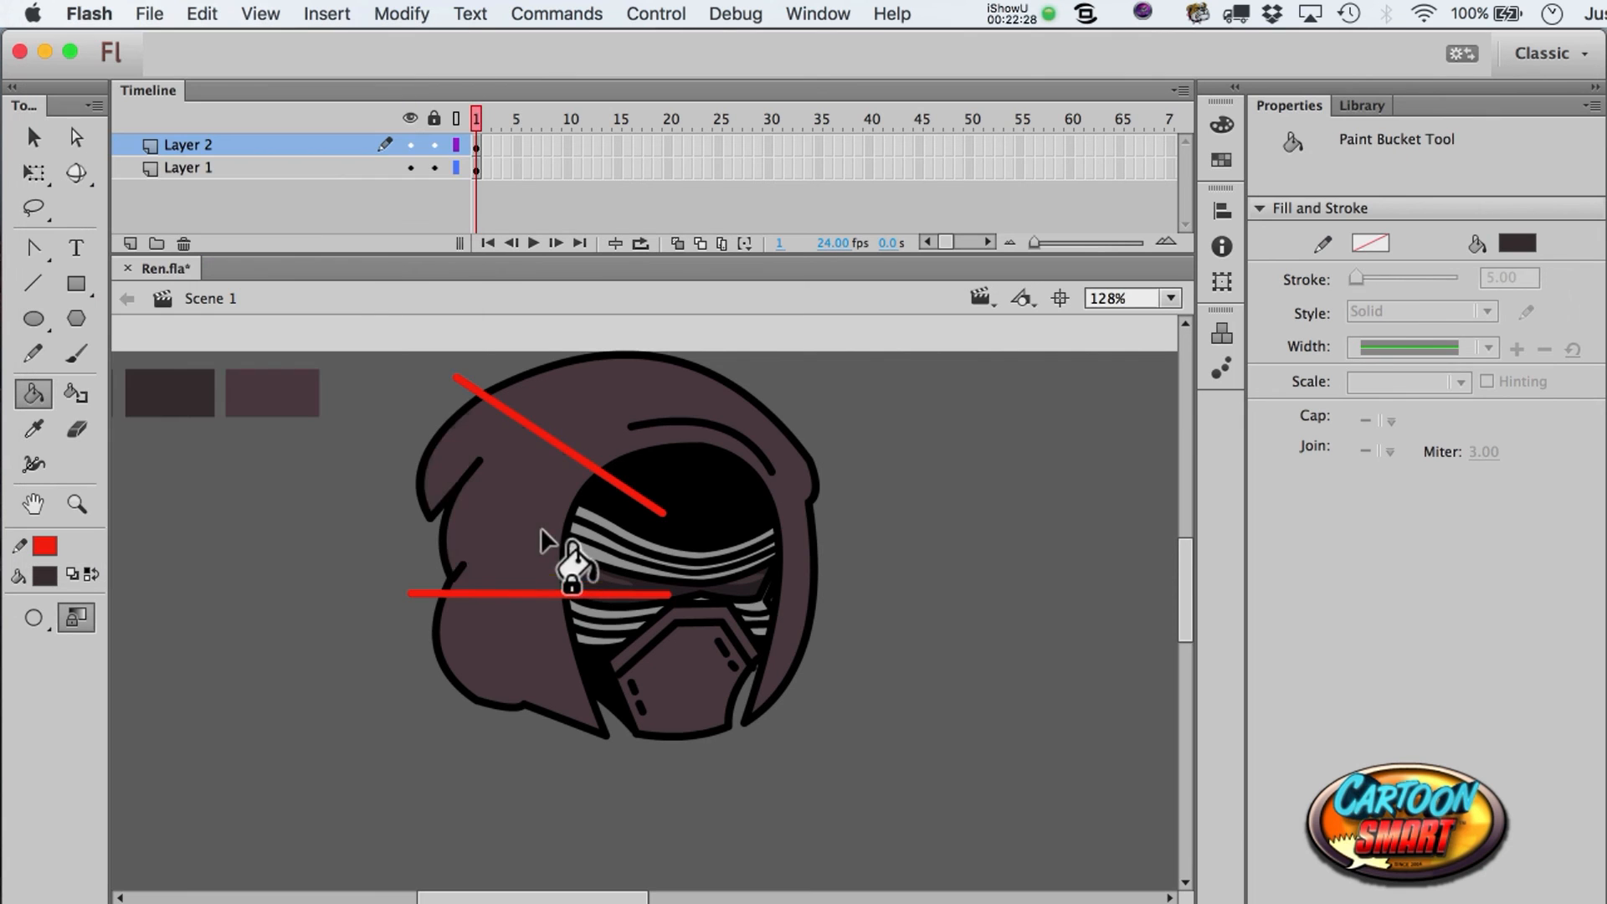
click(44, 576)
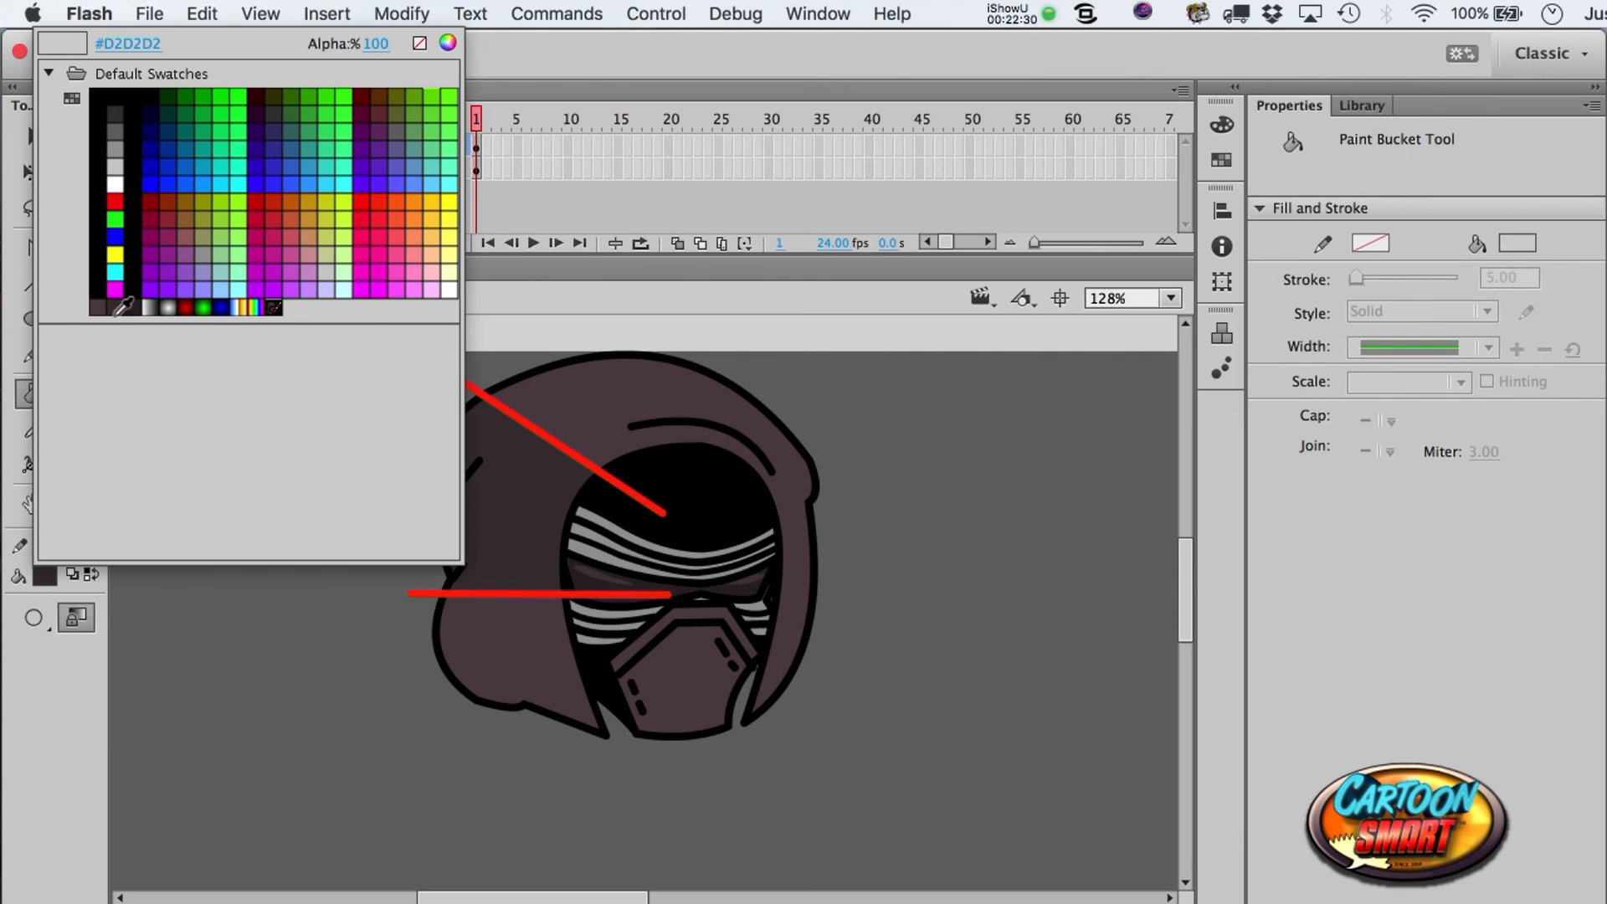
click(134, 308)
click(533, 676)
key(a)
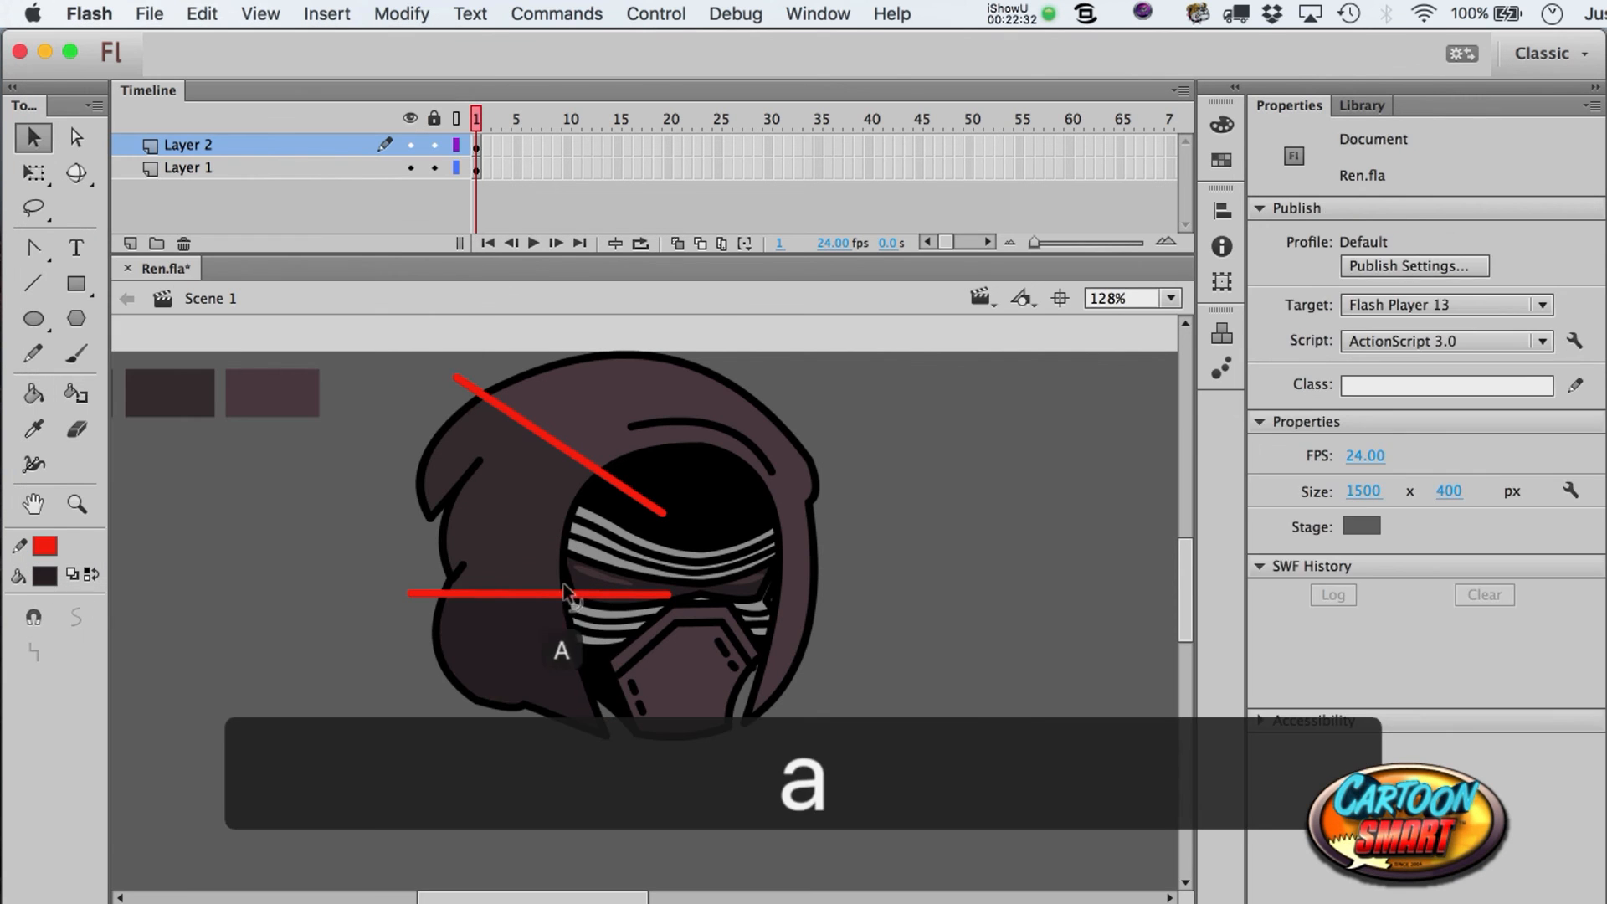
- Draw a red line crossing both shading guides to connect them, and delete all three red lines together
click(561, 595)
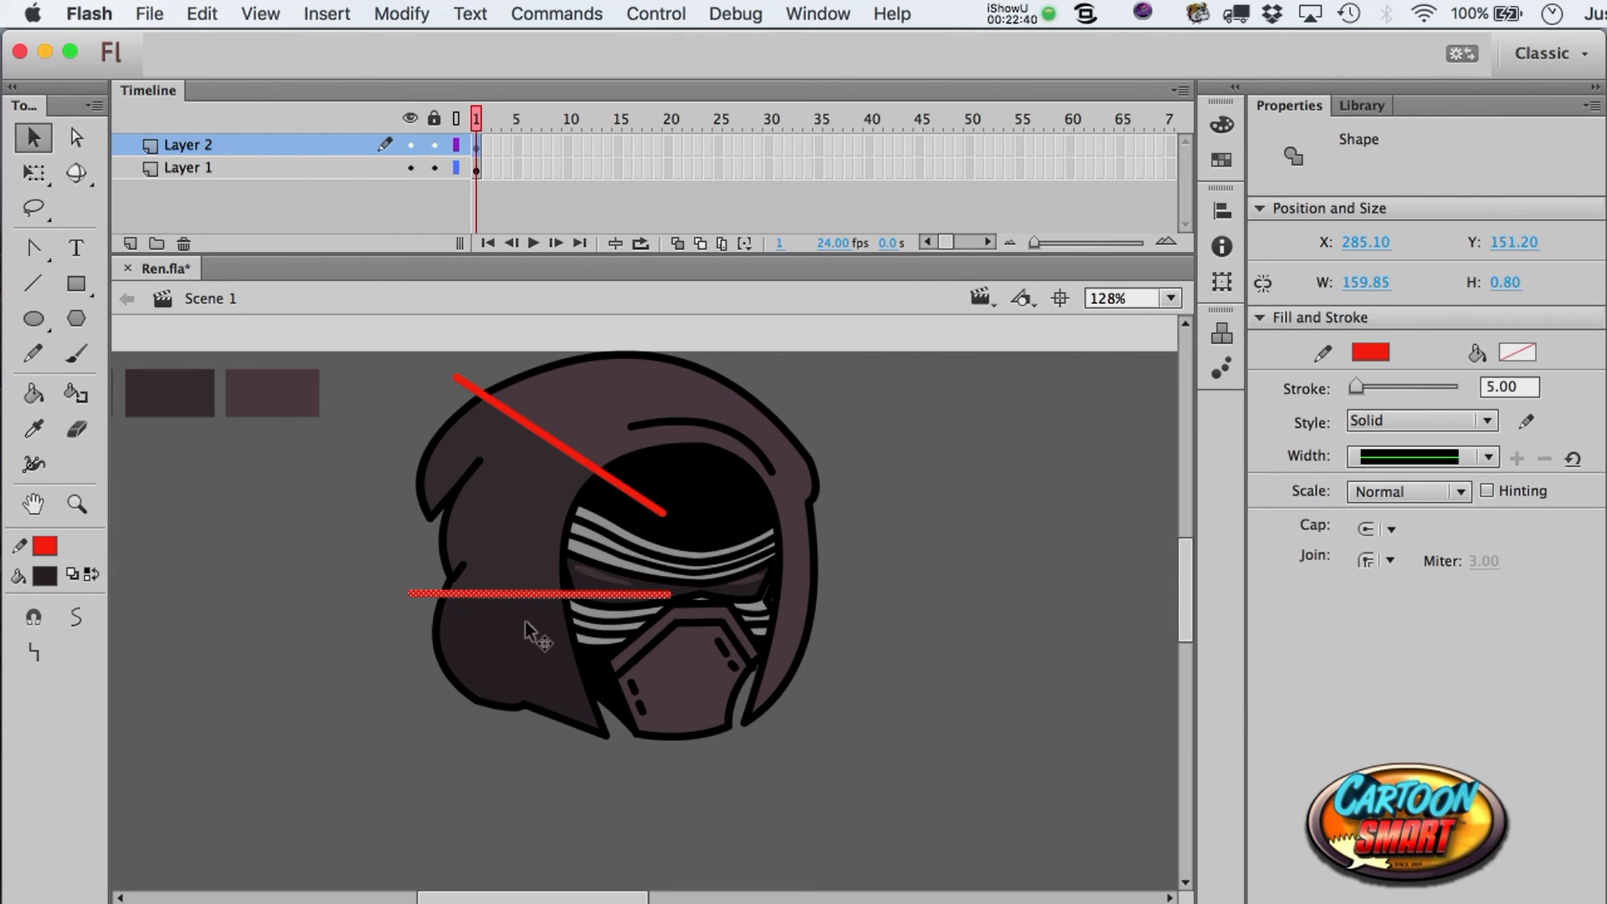
click(381, 601)
click(439, 596)
click(34, 283)
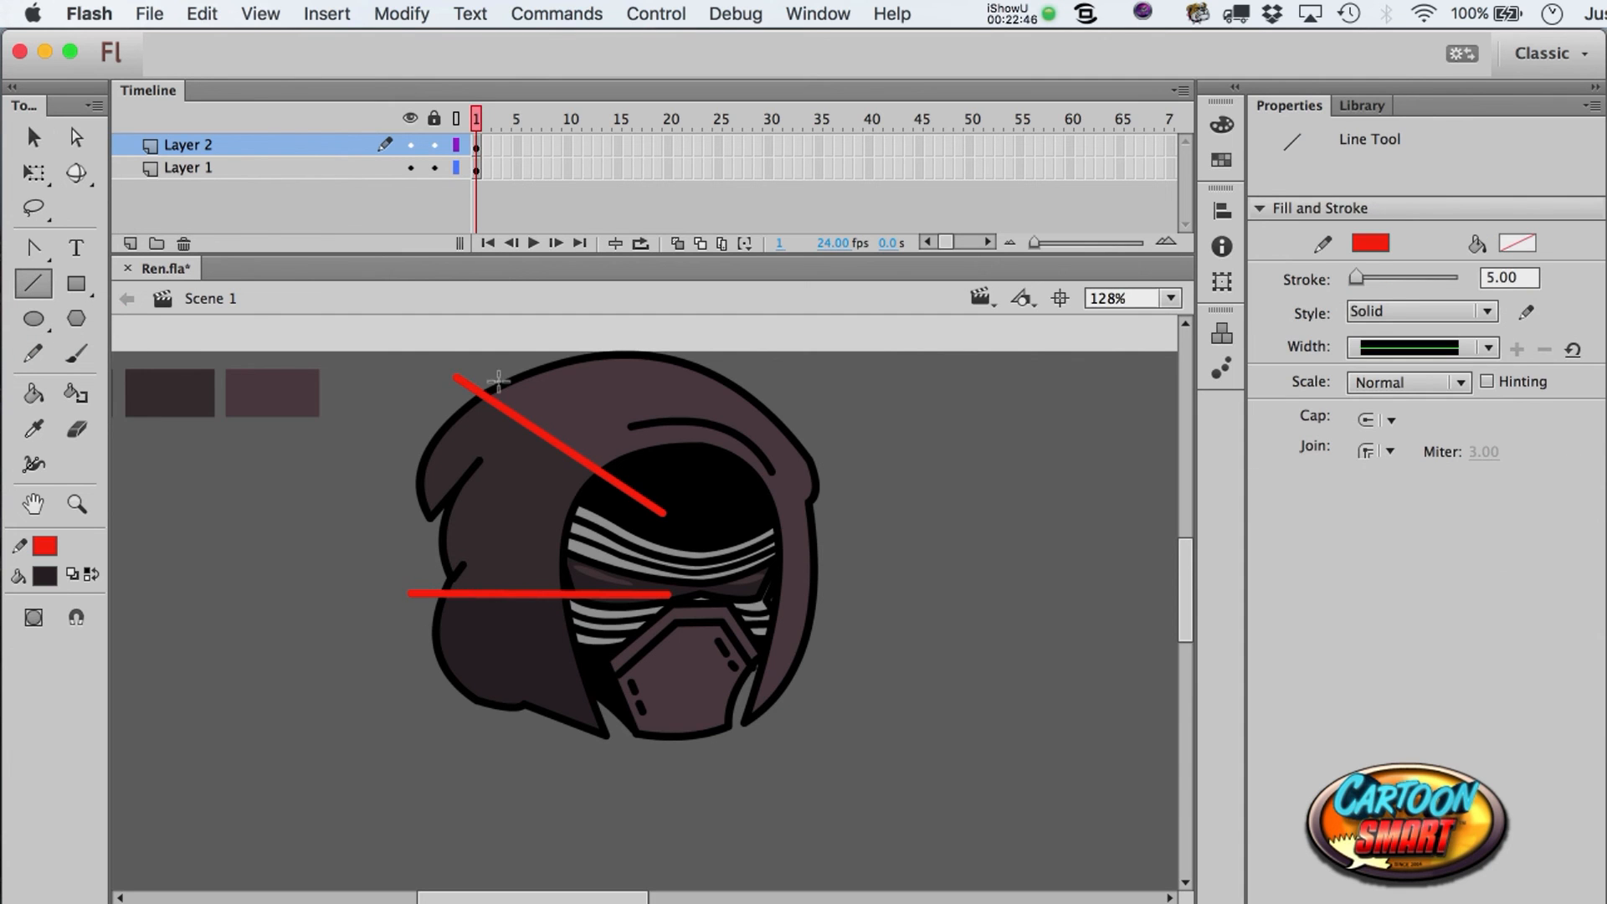
drag(535, 395, 472, 683)
key(a)
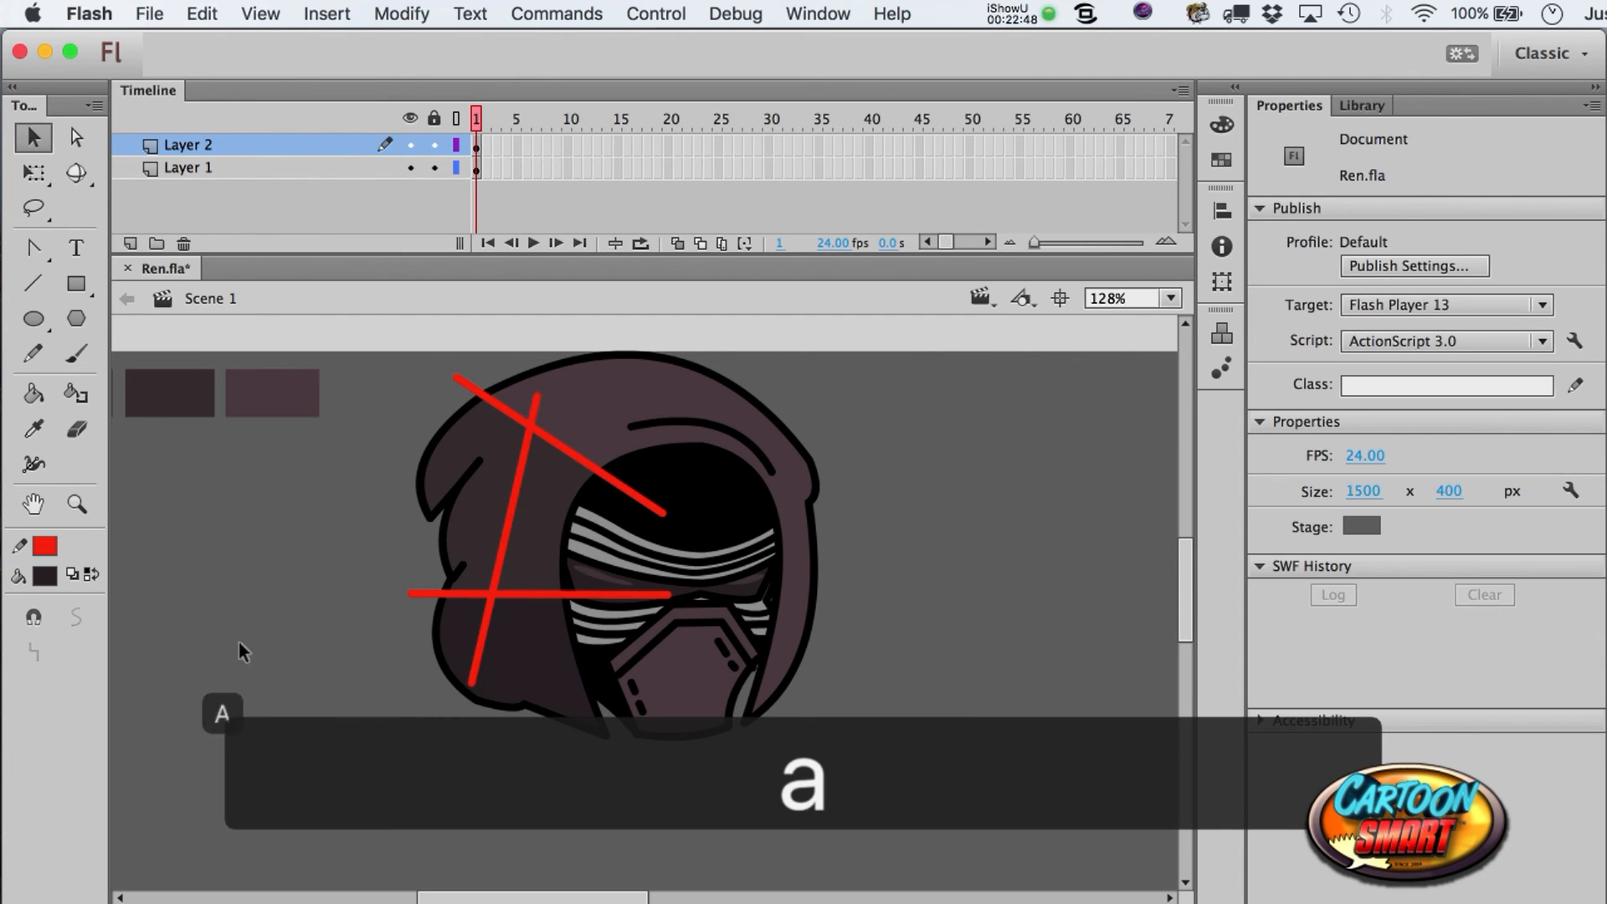
double_click(487, 596)
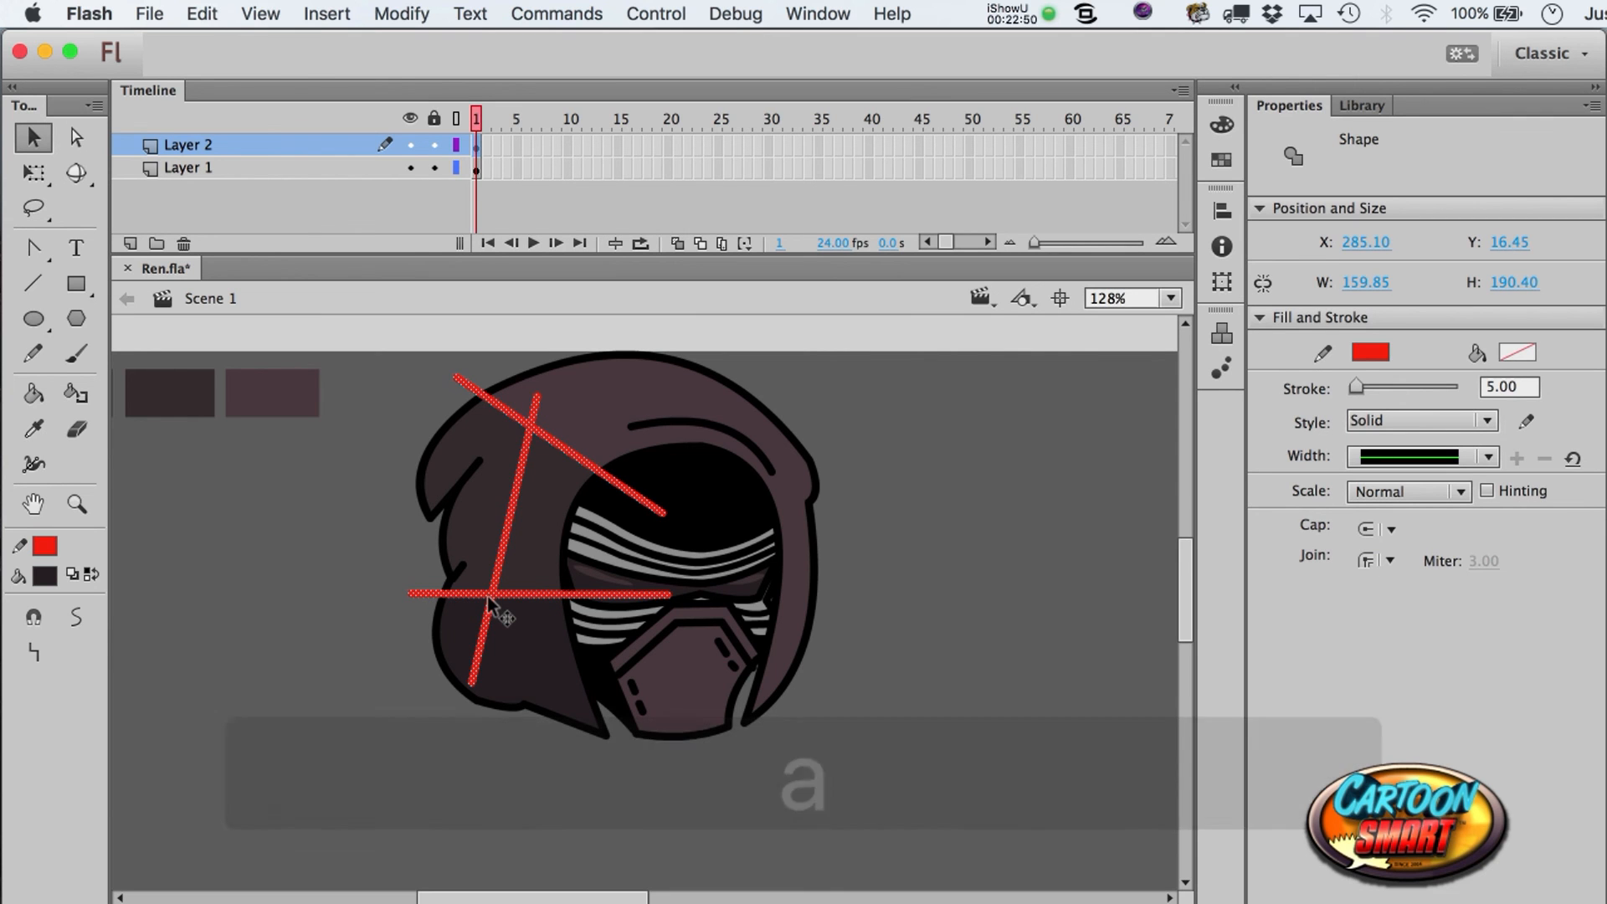
key(BackSpace)
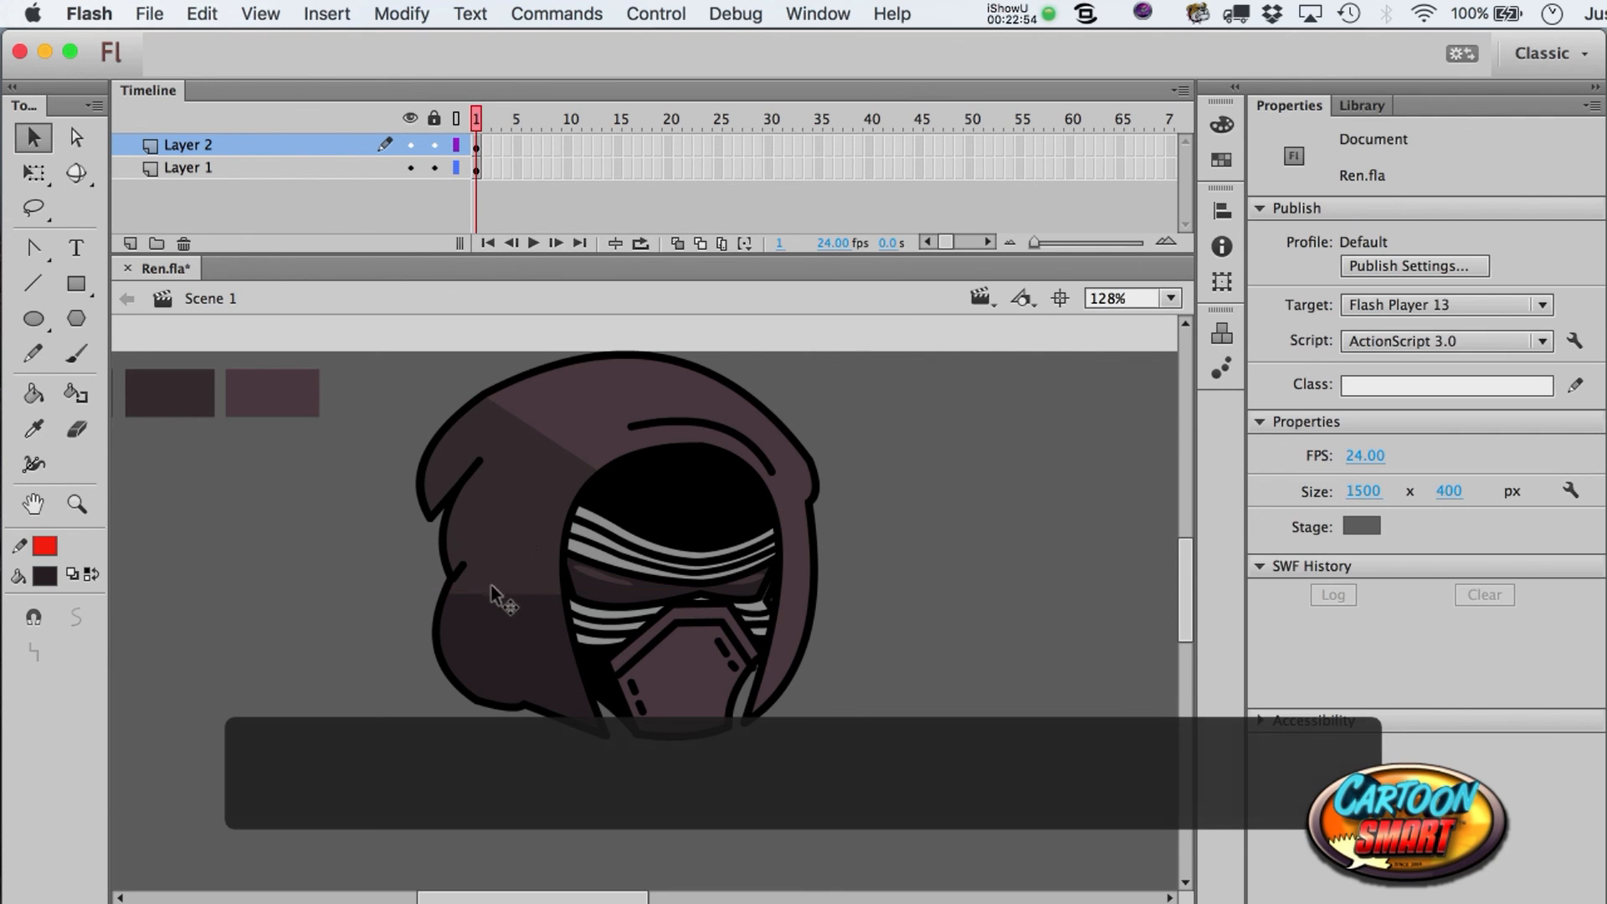
- Bend the straight borders between the hood's shading tones into curved, pointed fold shapes
mouse_move(491, 595)
mouse_down()
mouse_move(490, 660)
mouse_move(500, 605)
mouse_move(544, 630)
mouse_move(539, 644)
mouse_up()
key(alt)
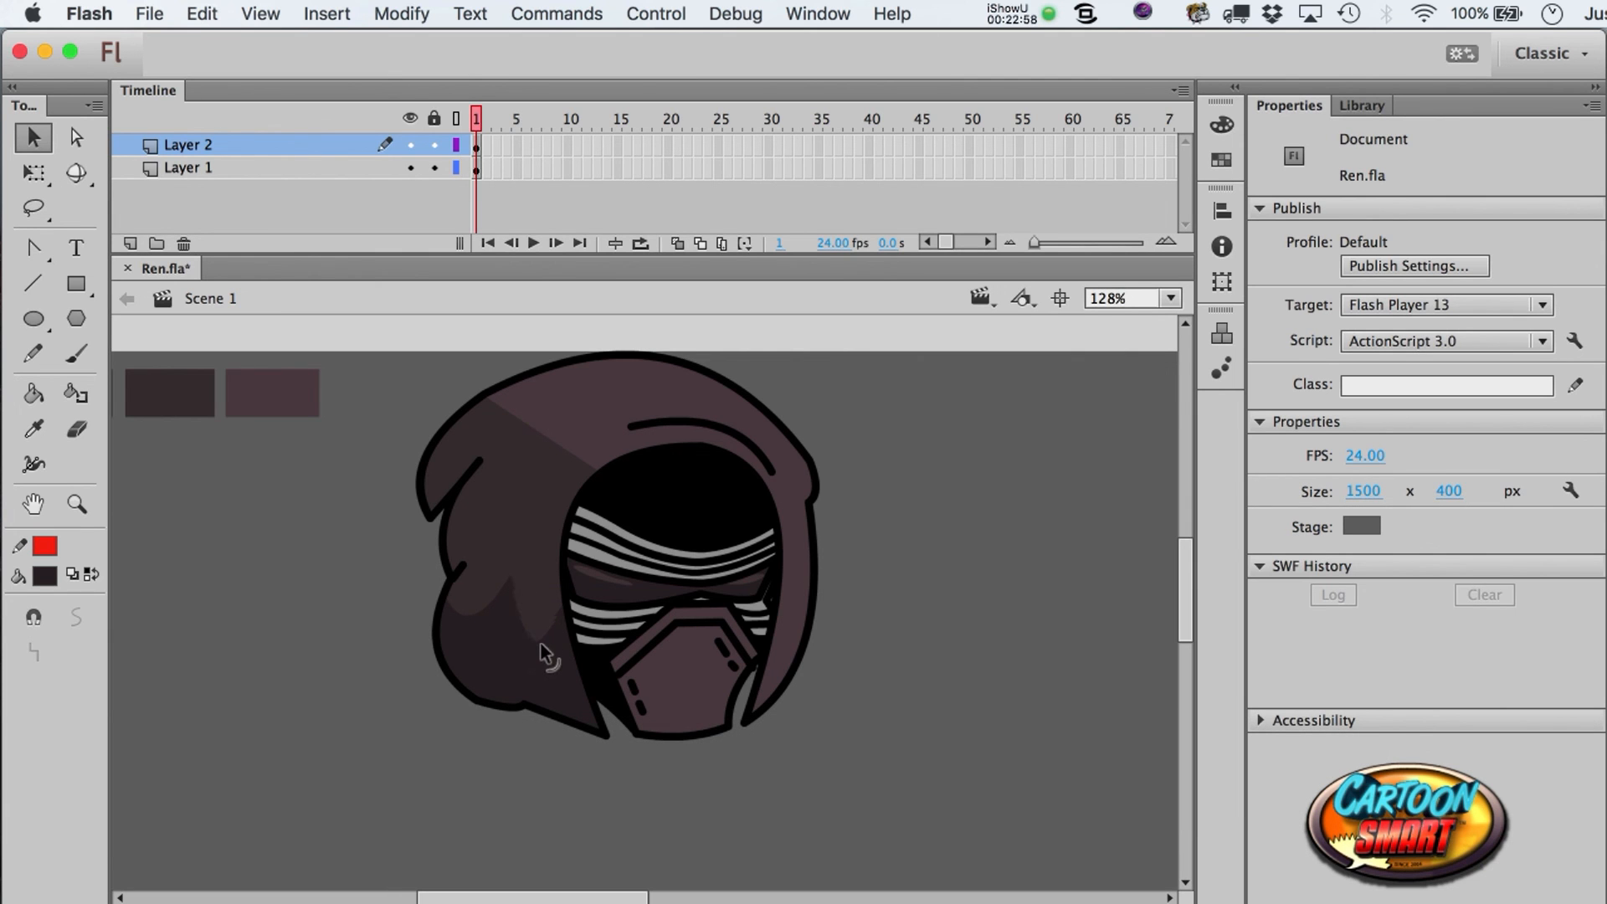
mouse_move(554, 454)
mouse_down()
mouse_move(521, 484)
mouse_move(590, 445)
mouse_up()
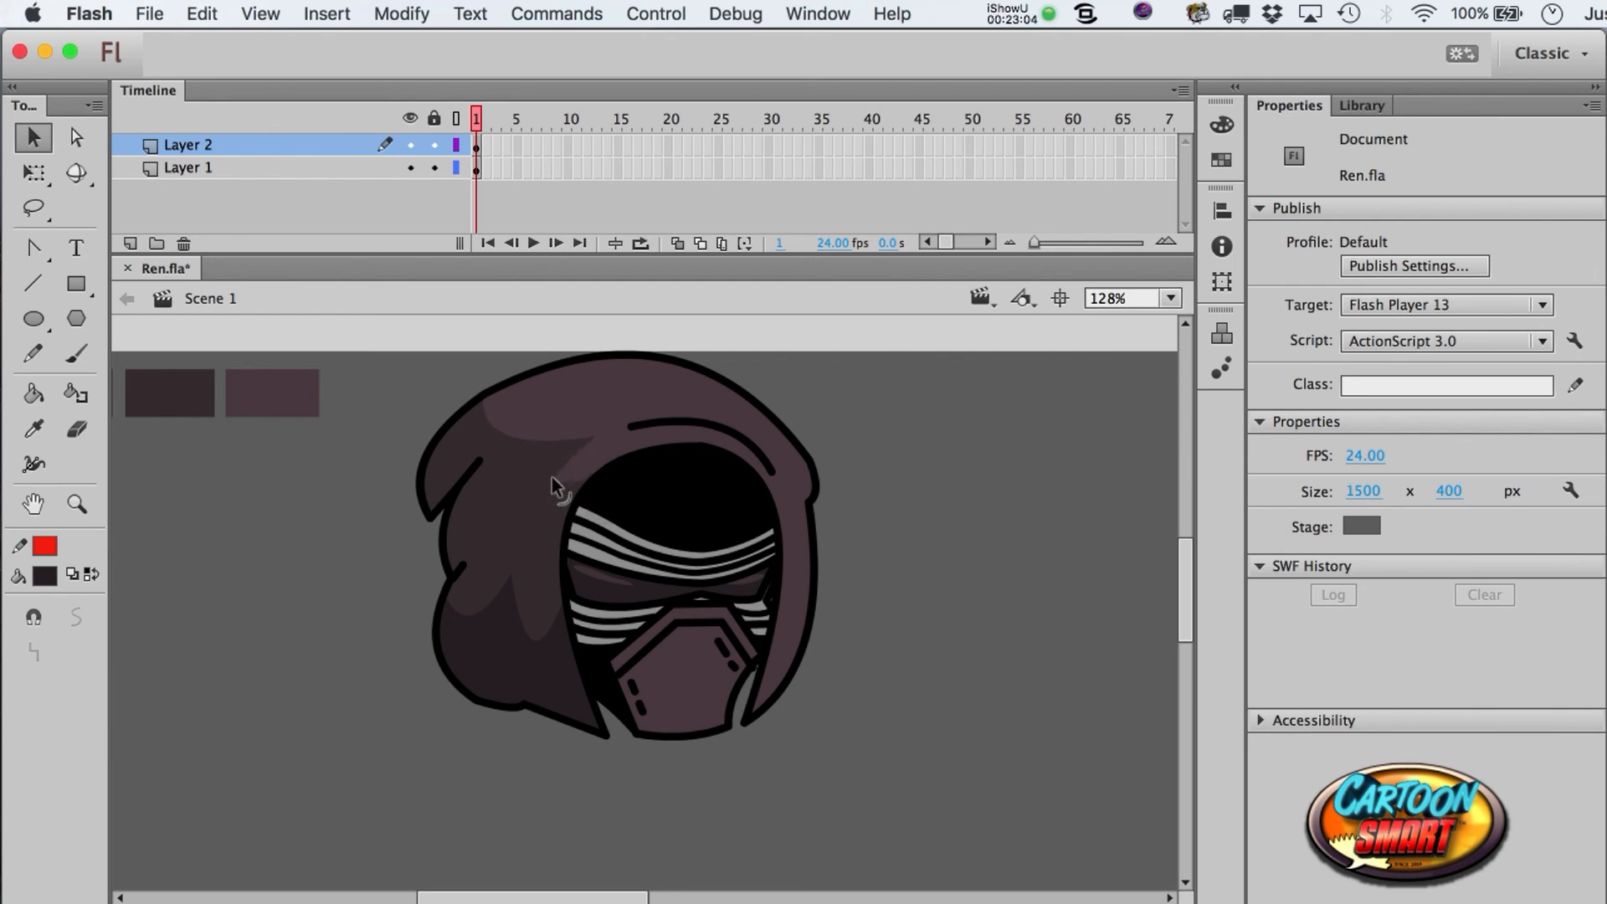
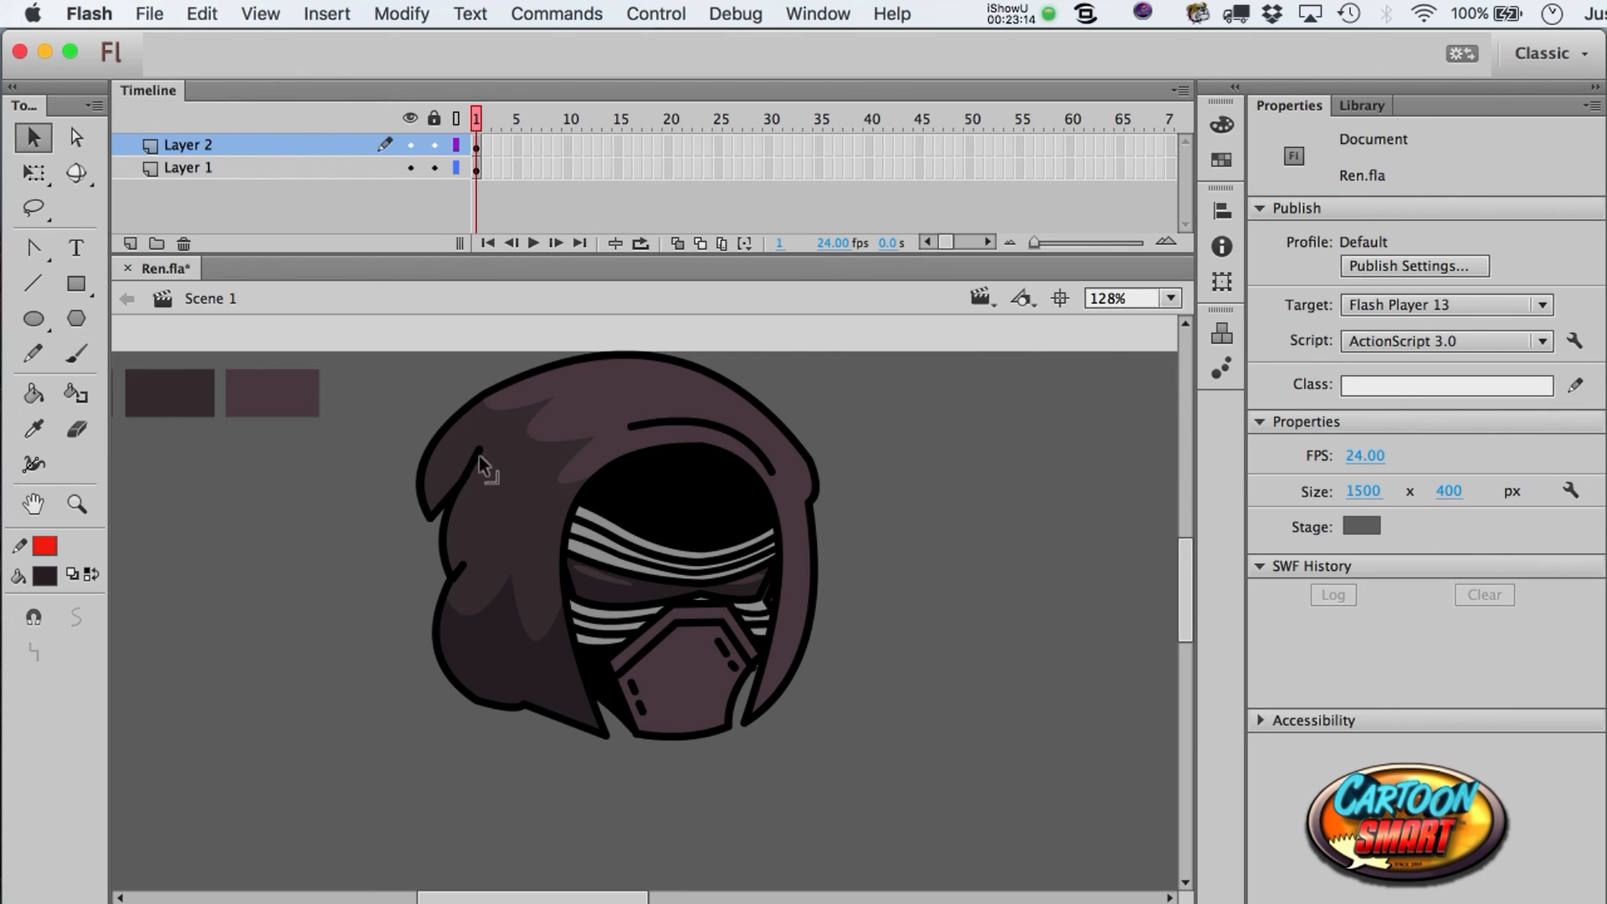
- Select the hood and head together, nudge them slightly down the stage, and deselect them
scroll(862, 659, up, 3)
scroll(862, 659, down, 3)
drag(891, 707, 353, 293)
key(shift+Down)
key(shift+Down)
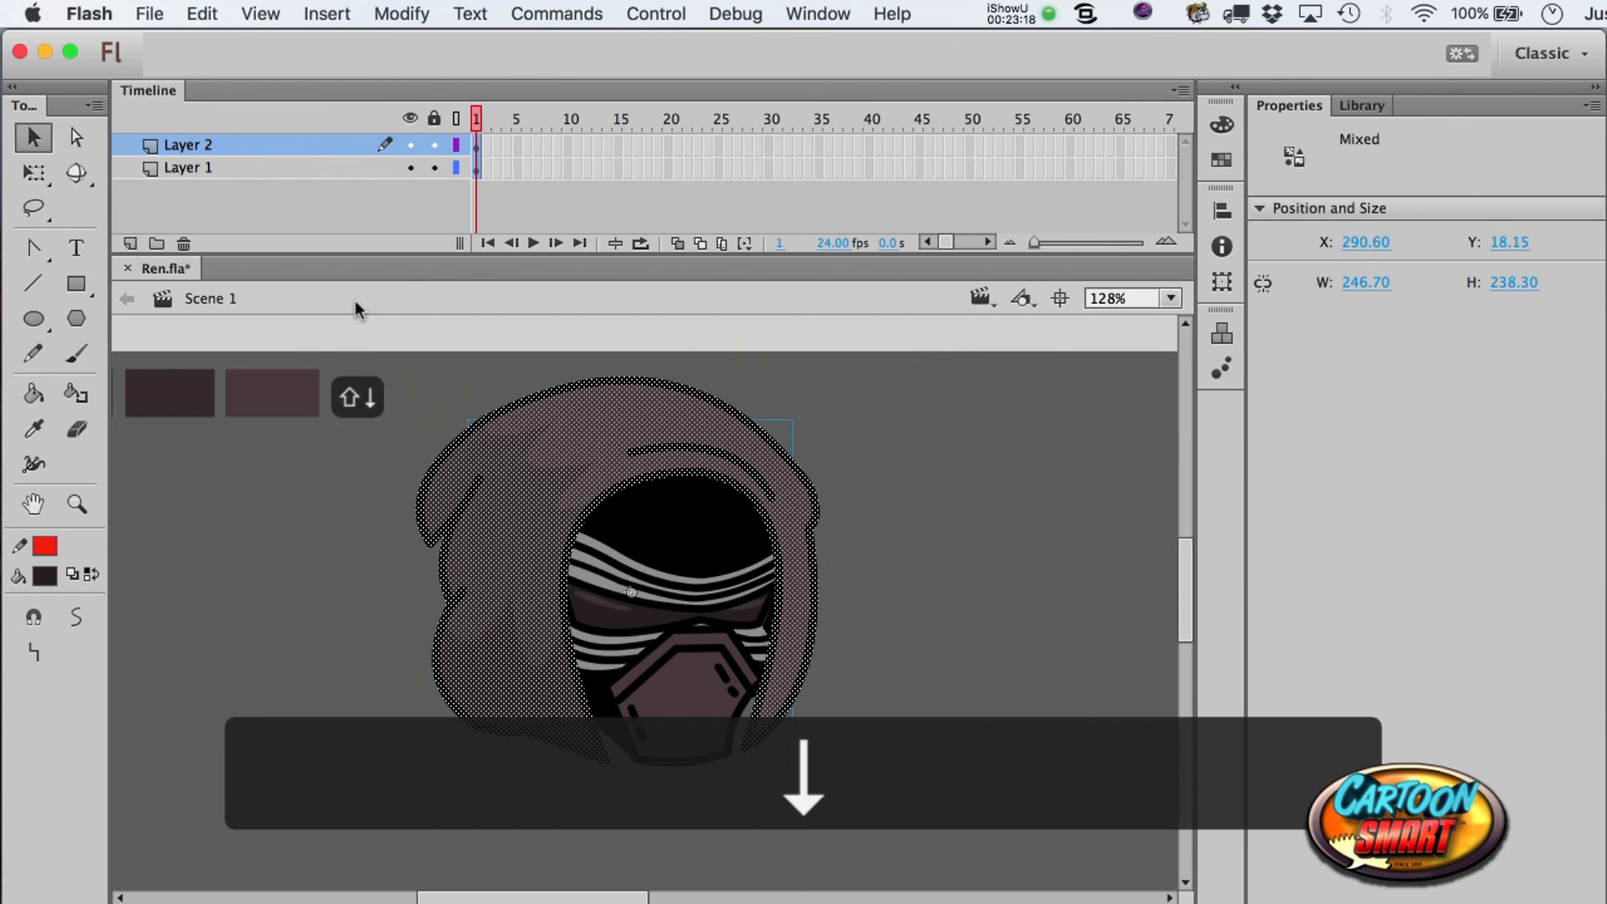
click(1015, 703)
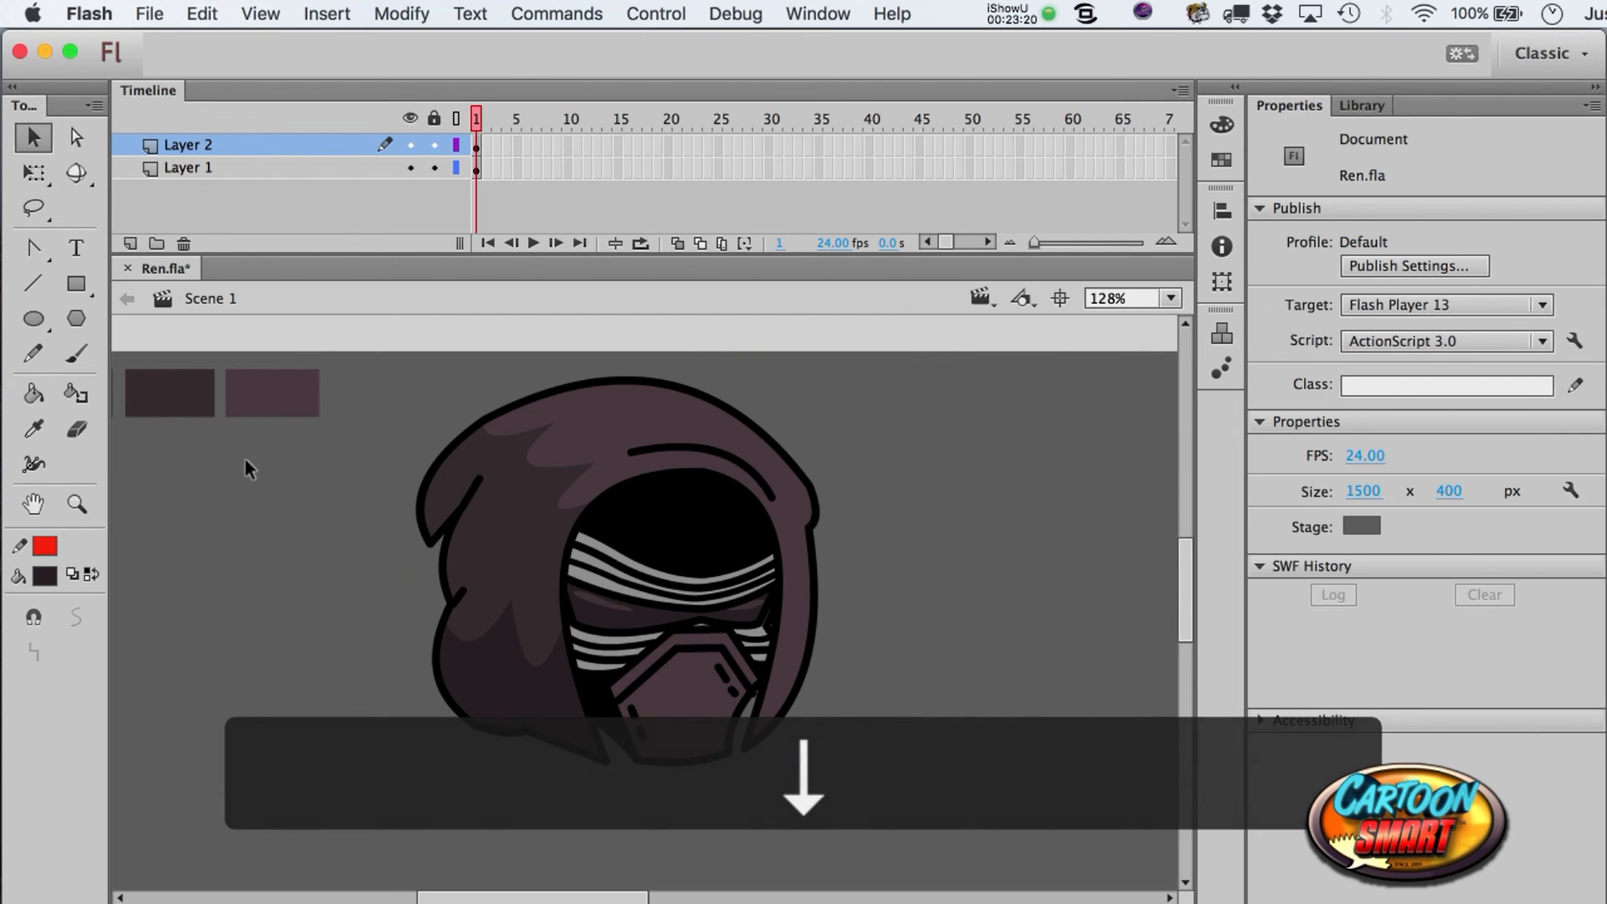
- Draw a short crease line about 27 px high on the hood beside the face opening, make it black and bend it slightly
click(33, 283)
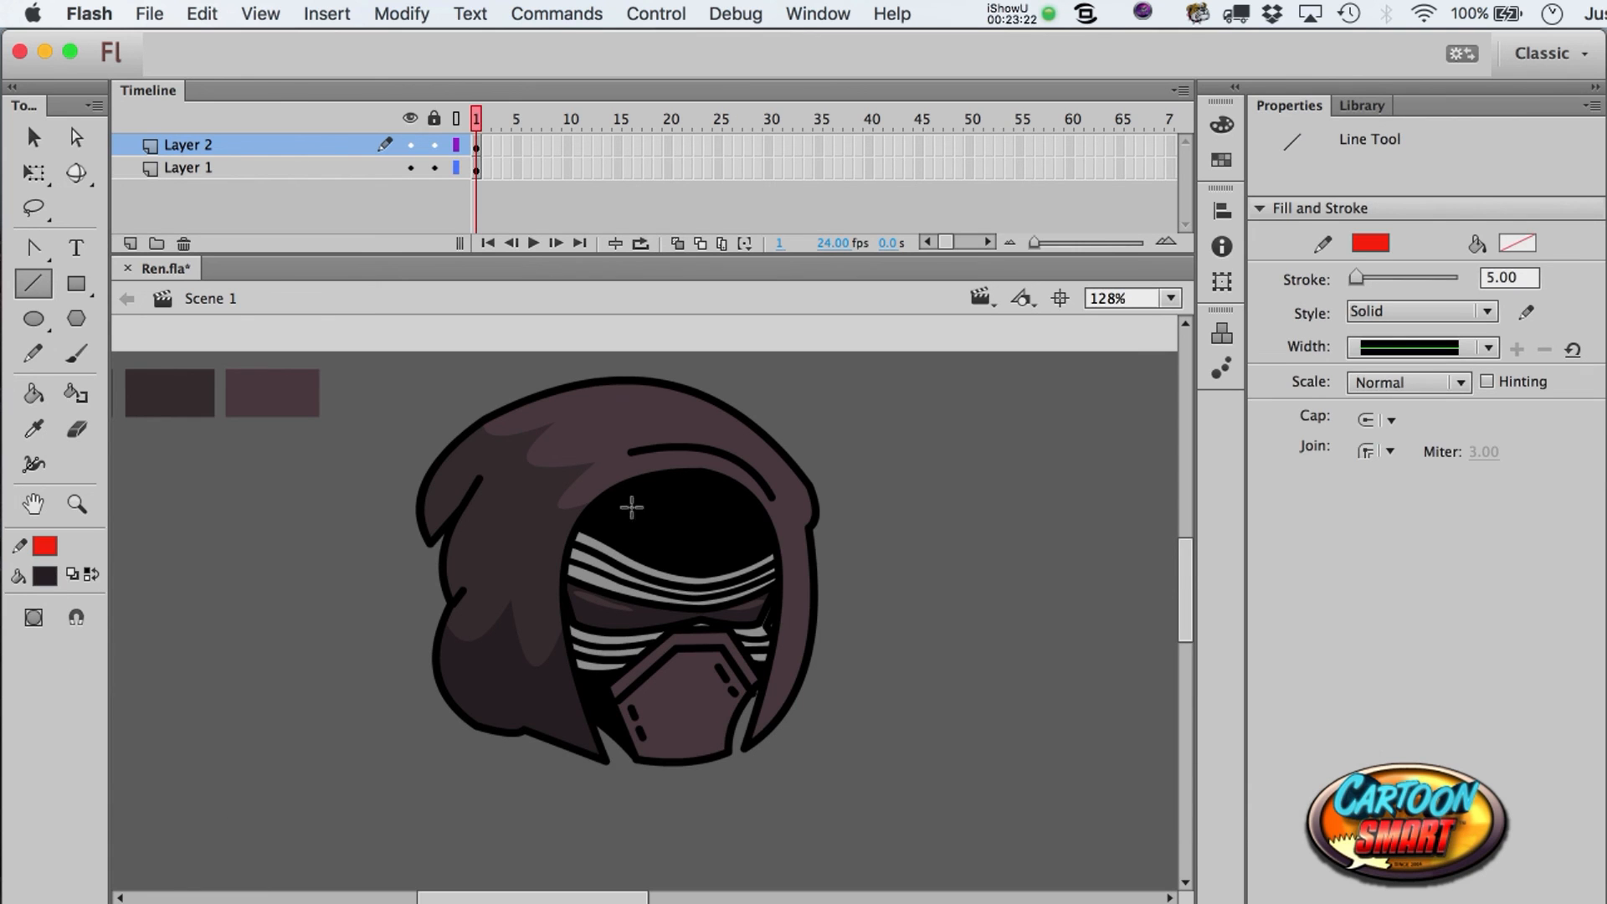
drag(540, 530, 539, 577)
key(a)
click(540, 554)
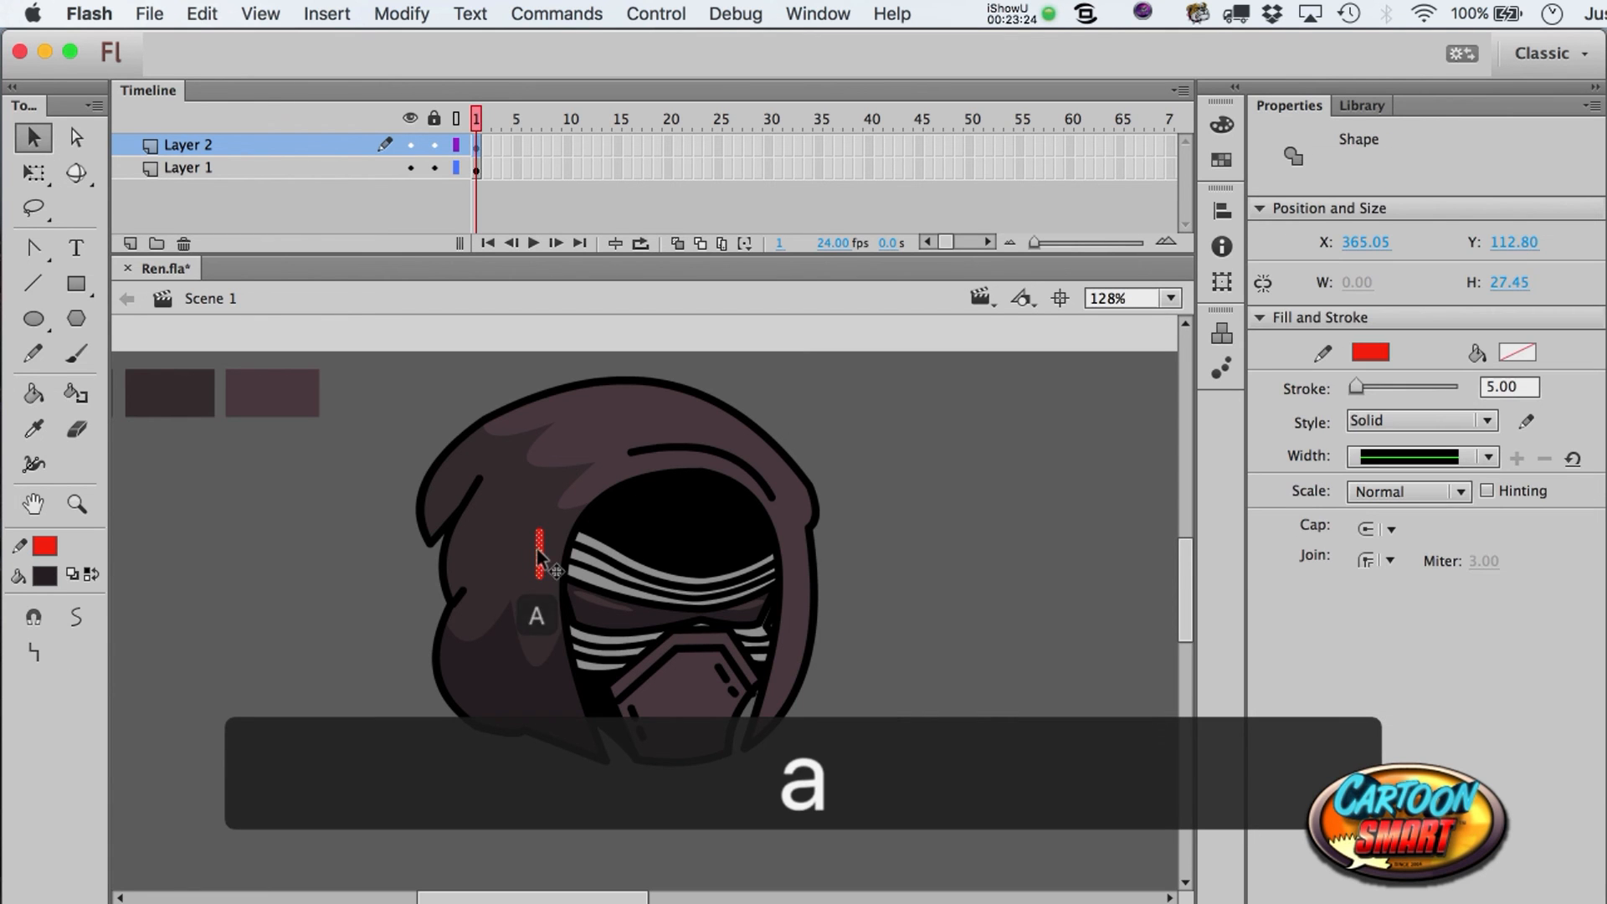
click(44, 545)
click(113, 65)
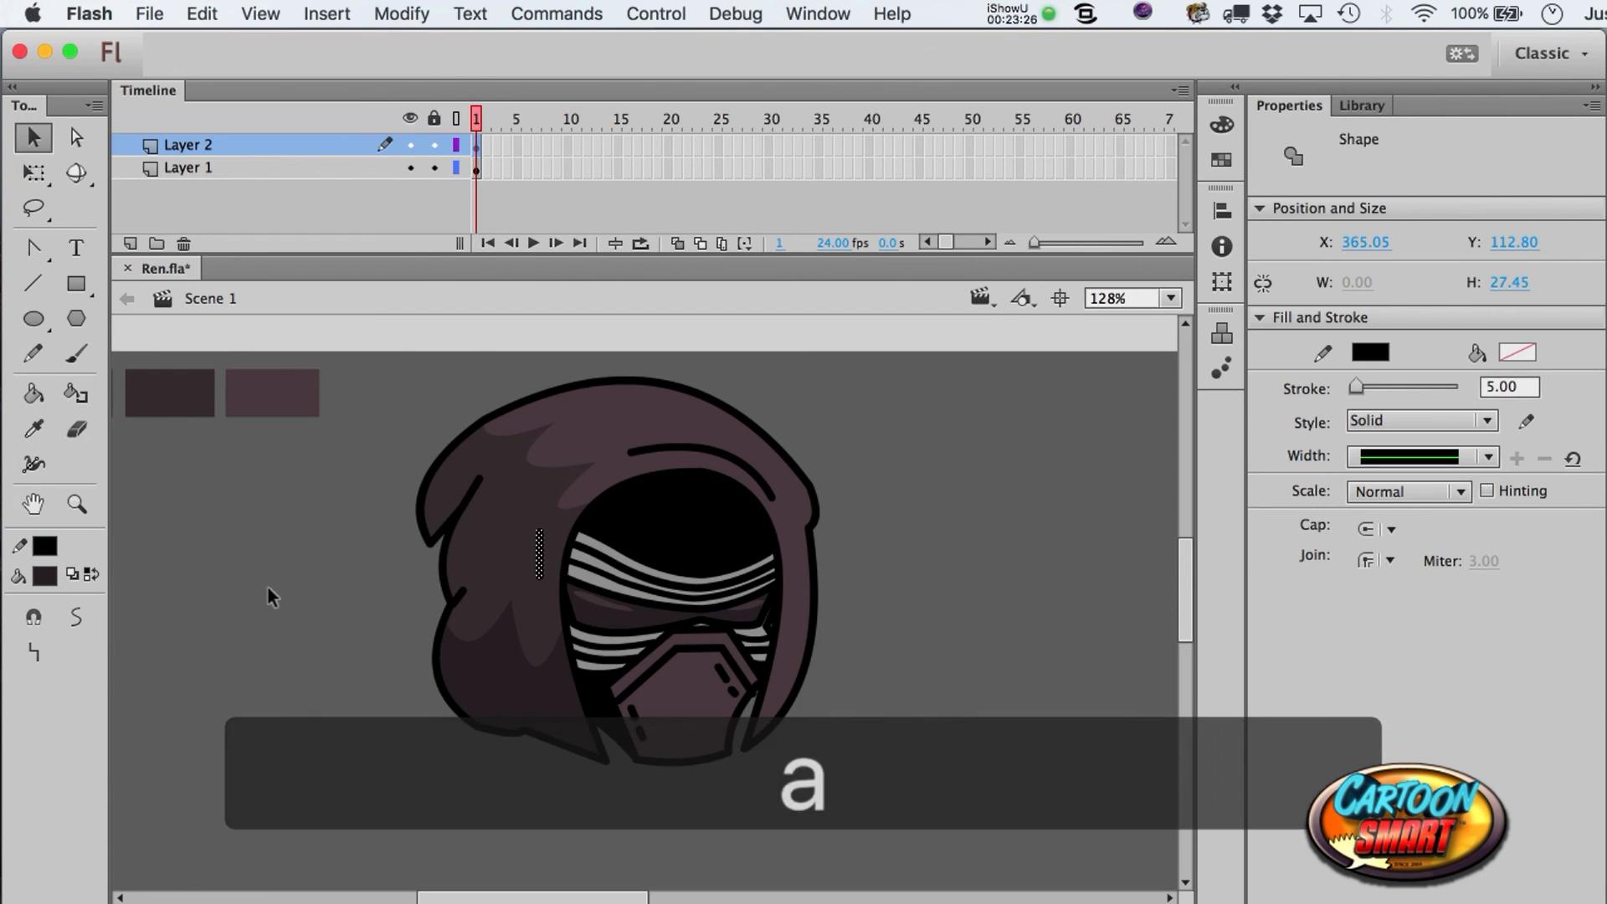
click(249, 596)
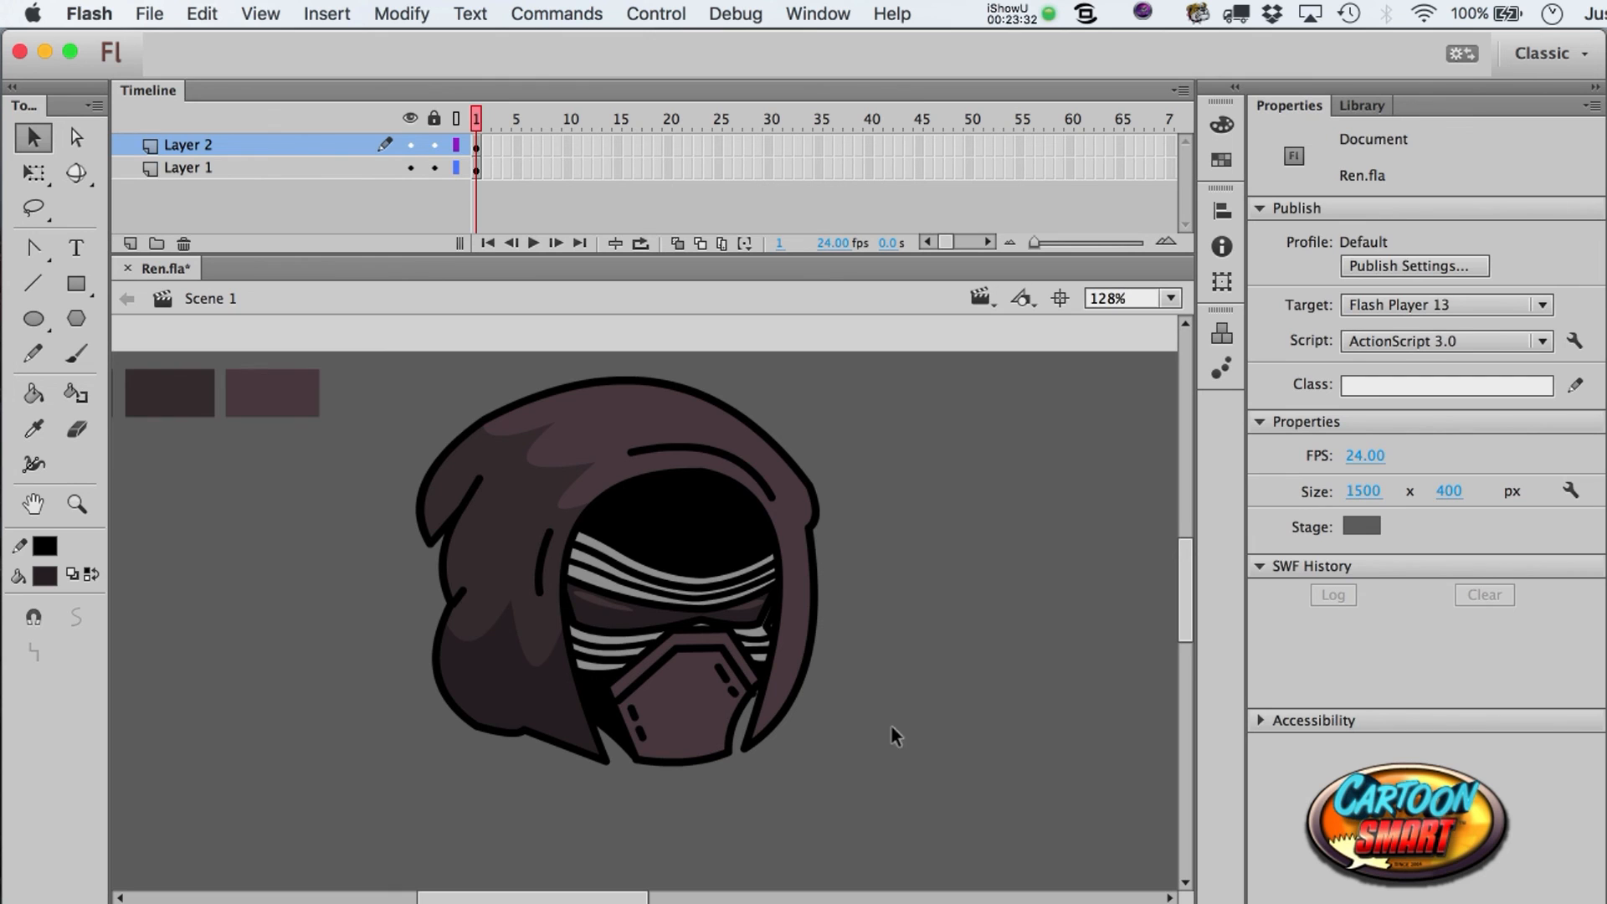
- Add two short black crease dashes along the narrow strip of hood on the right of the face opening
scroll(895, 735, down, 2)
click(34, 283)
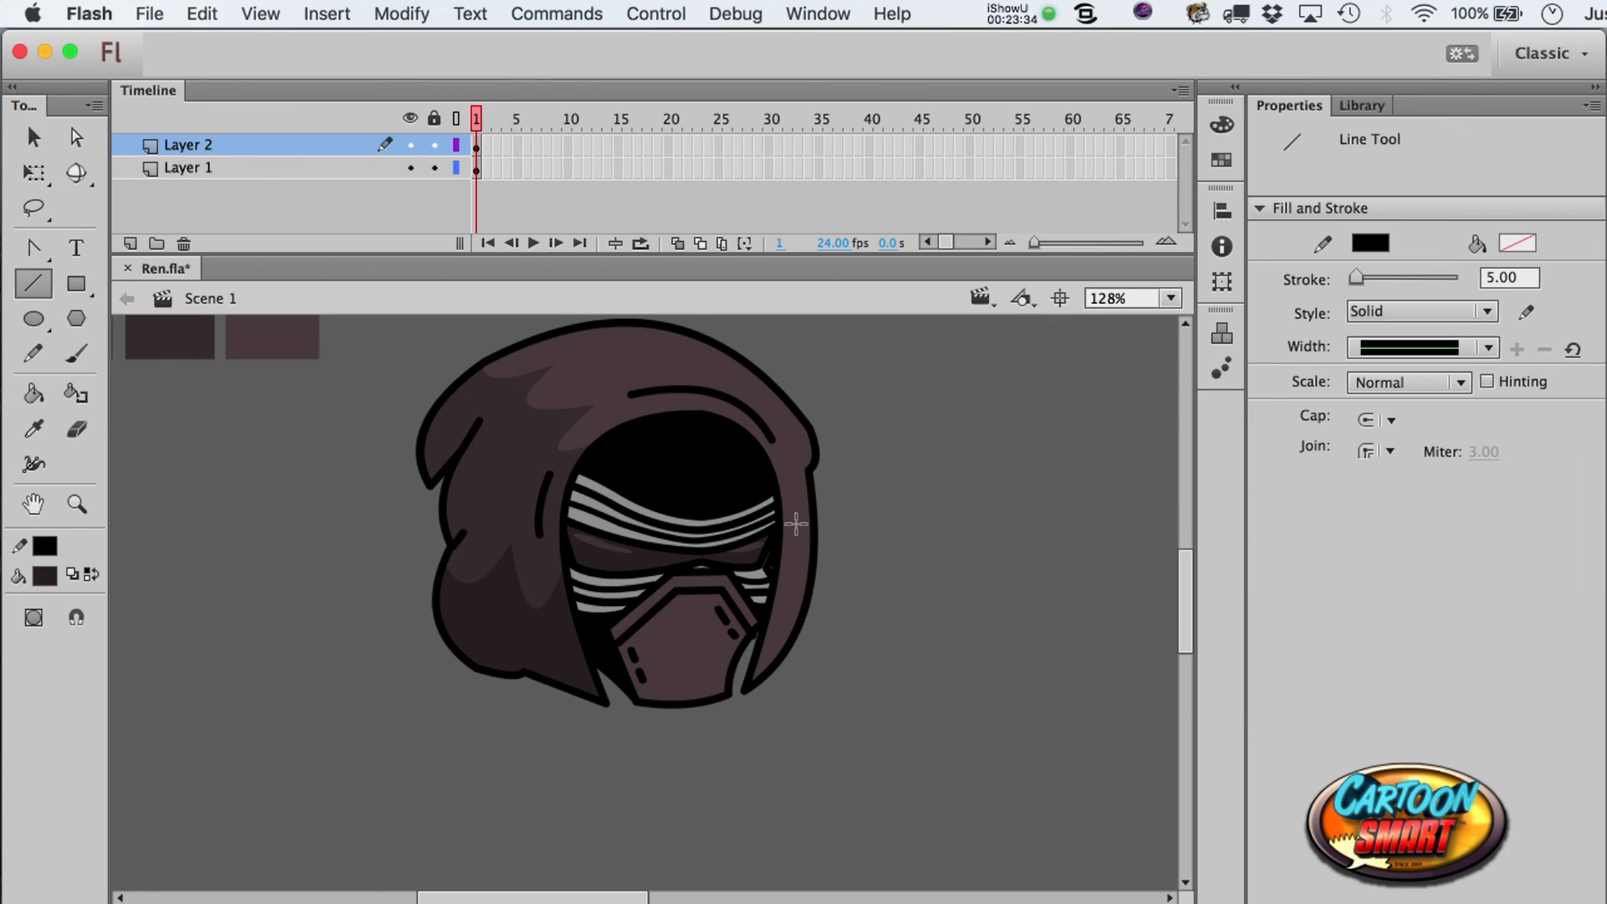
drag(792, 548, 787, 596)
key(a)
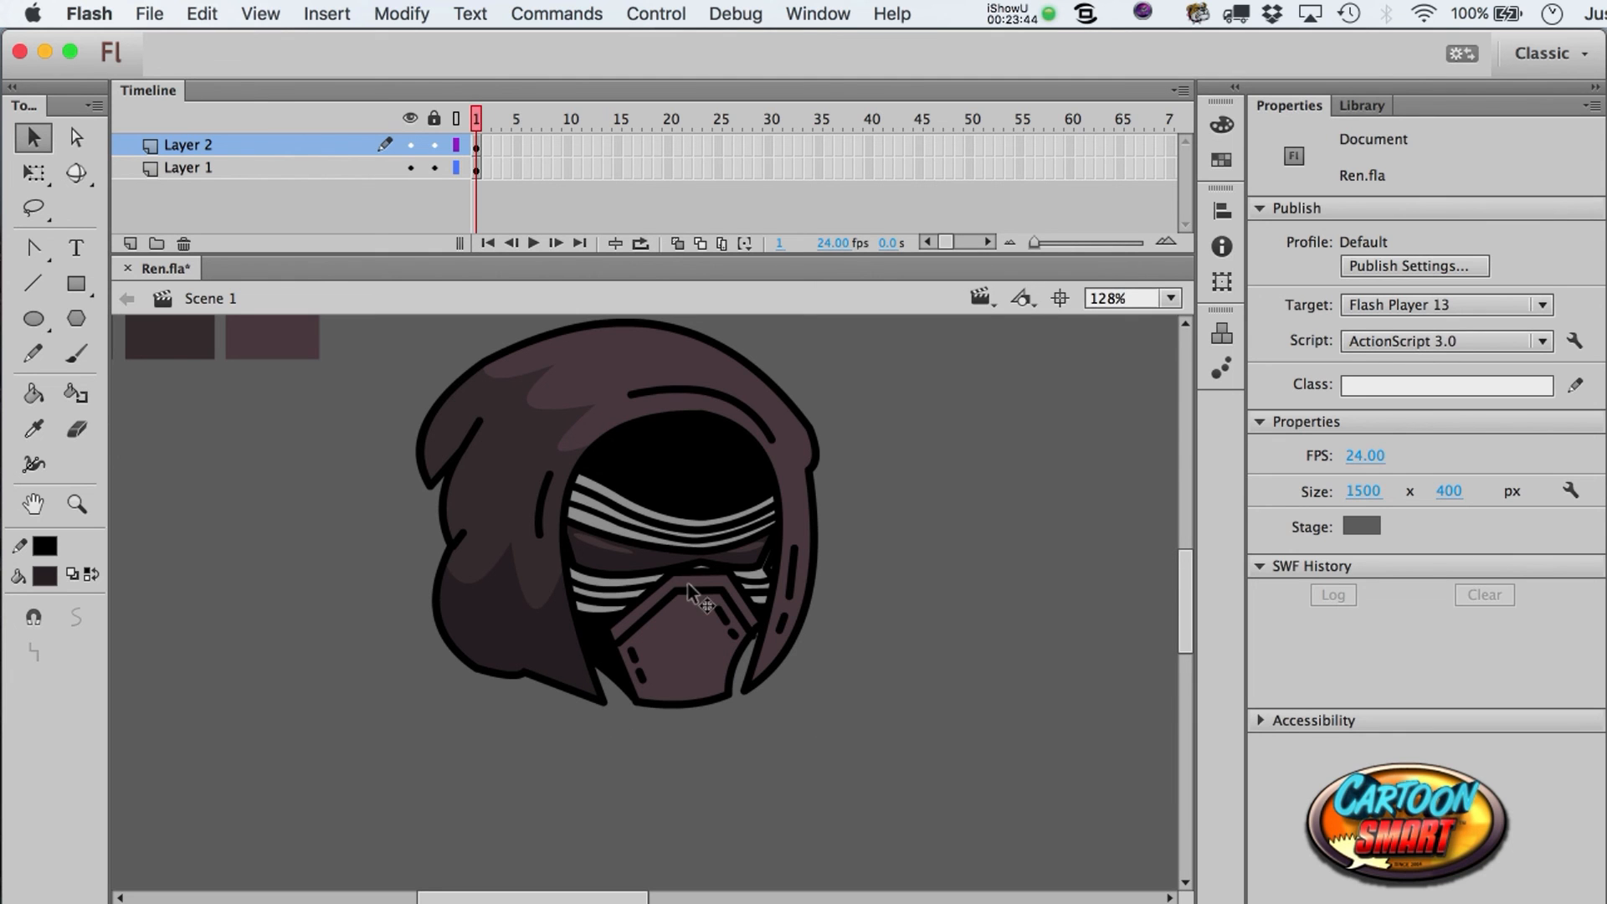
- Convert all the hood artwork on Layer 2 into a movie clip symbol named Hood
click(477, 147)
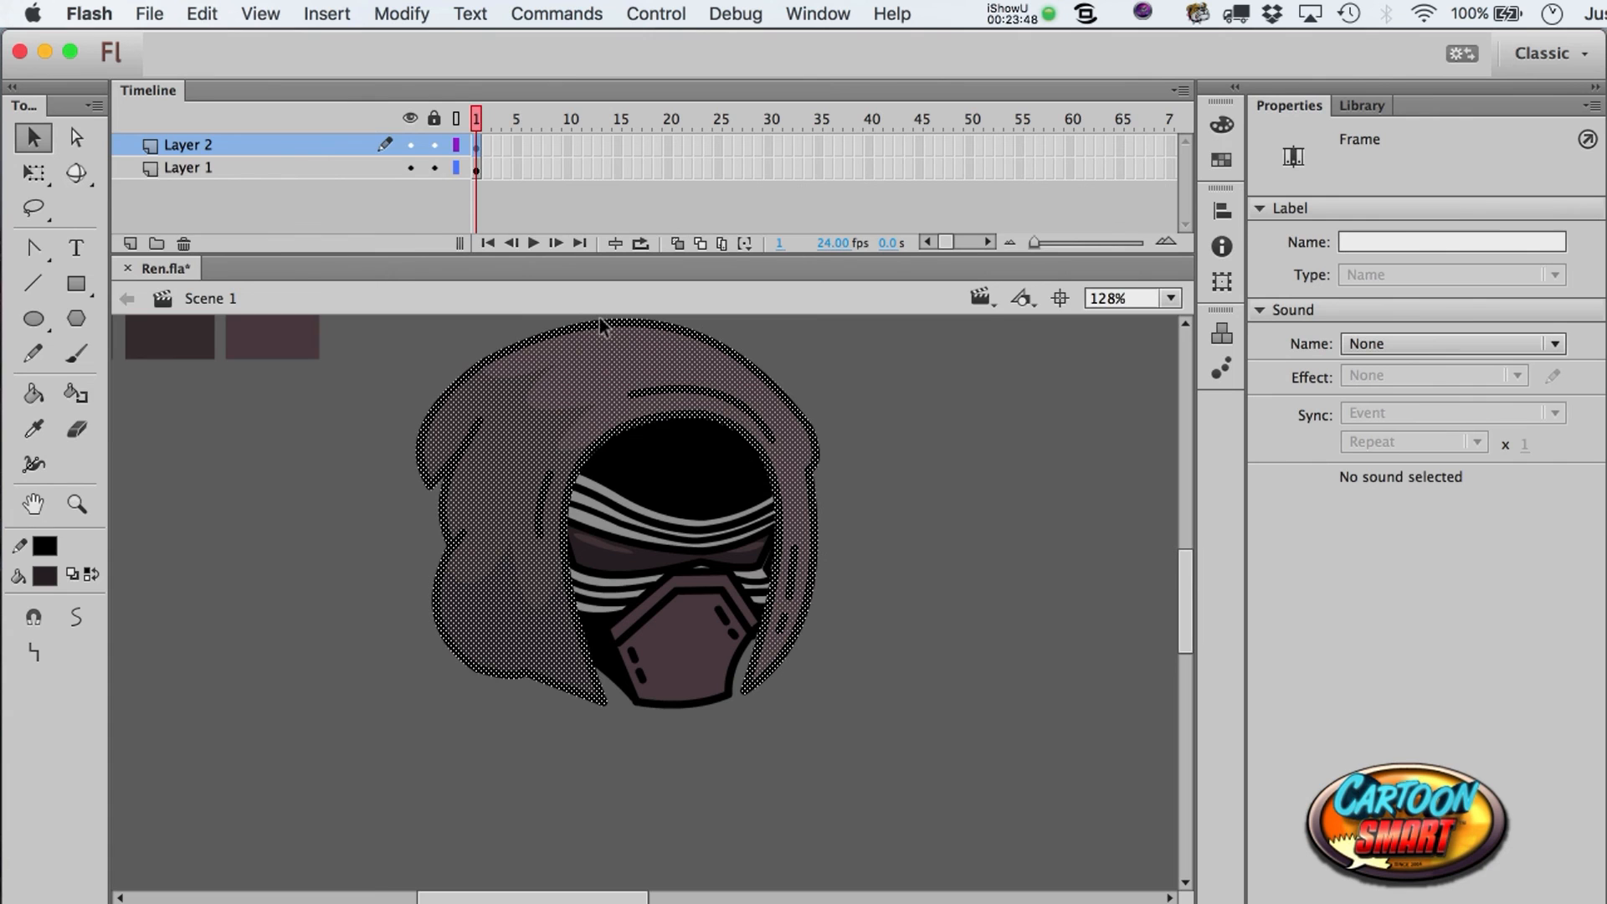
key(F8)
text(Hood)
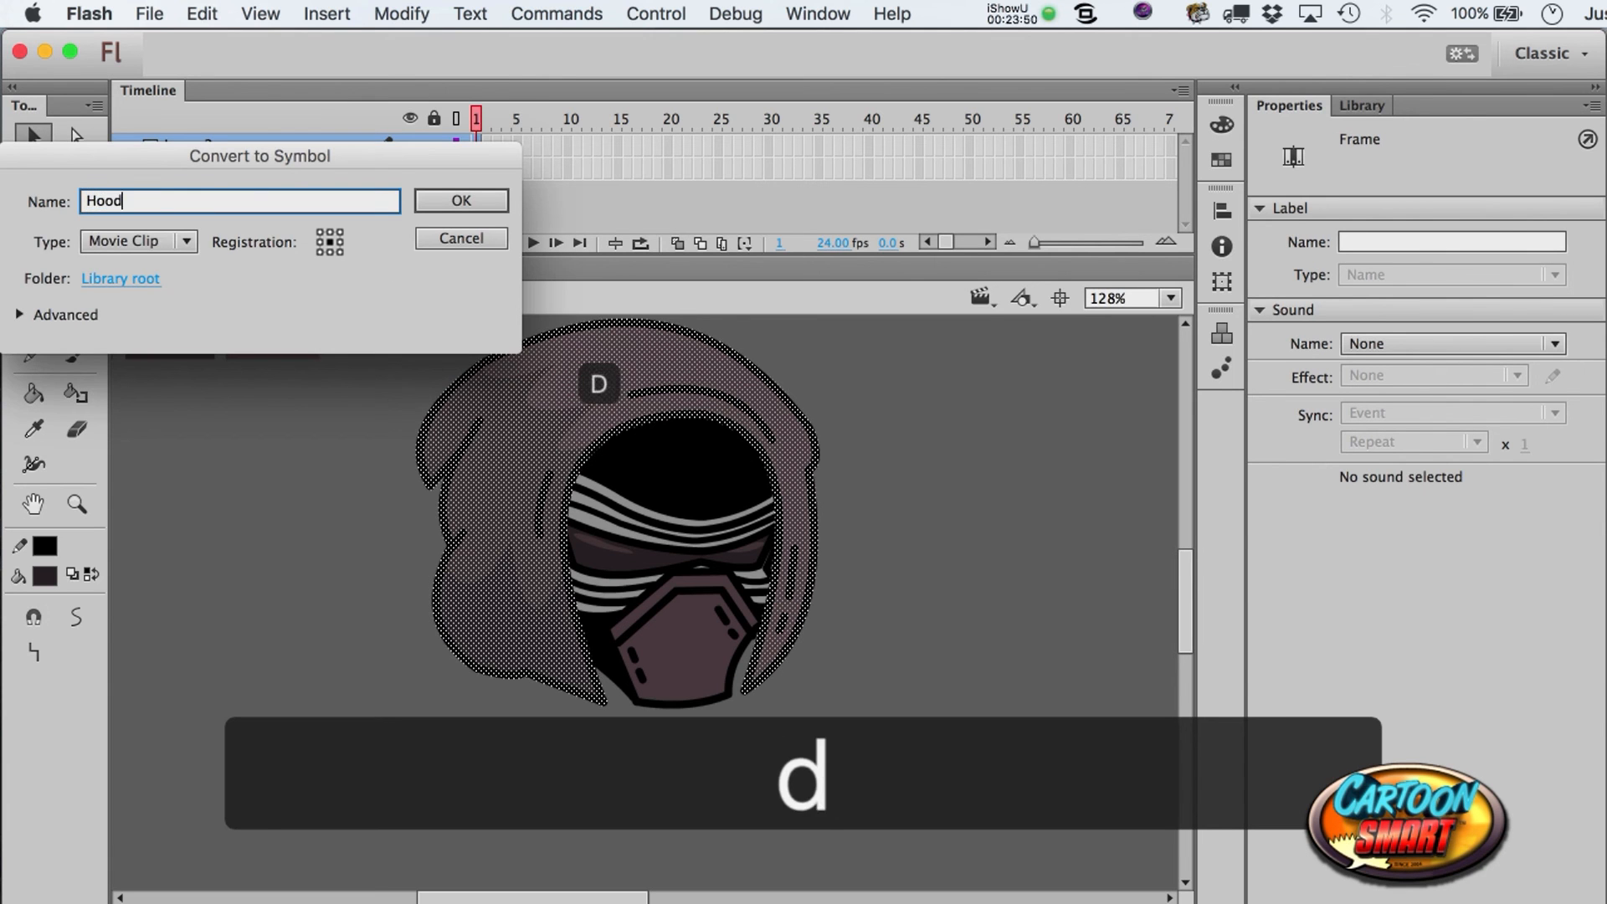
key(Return)
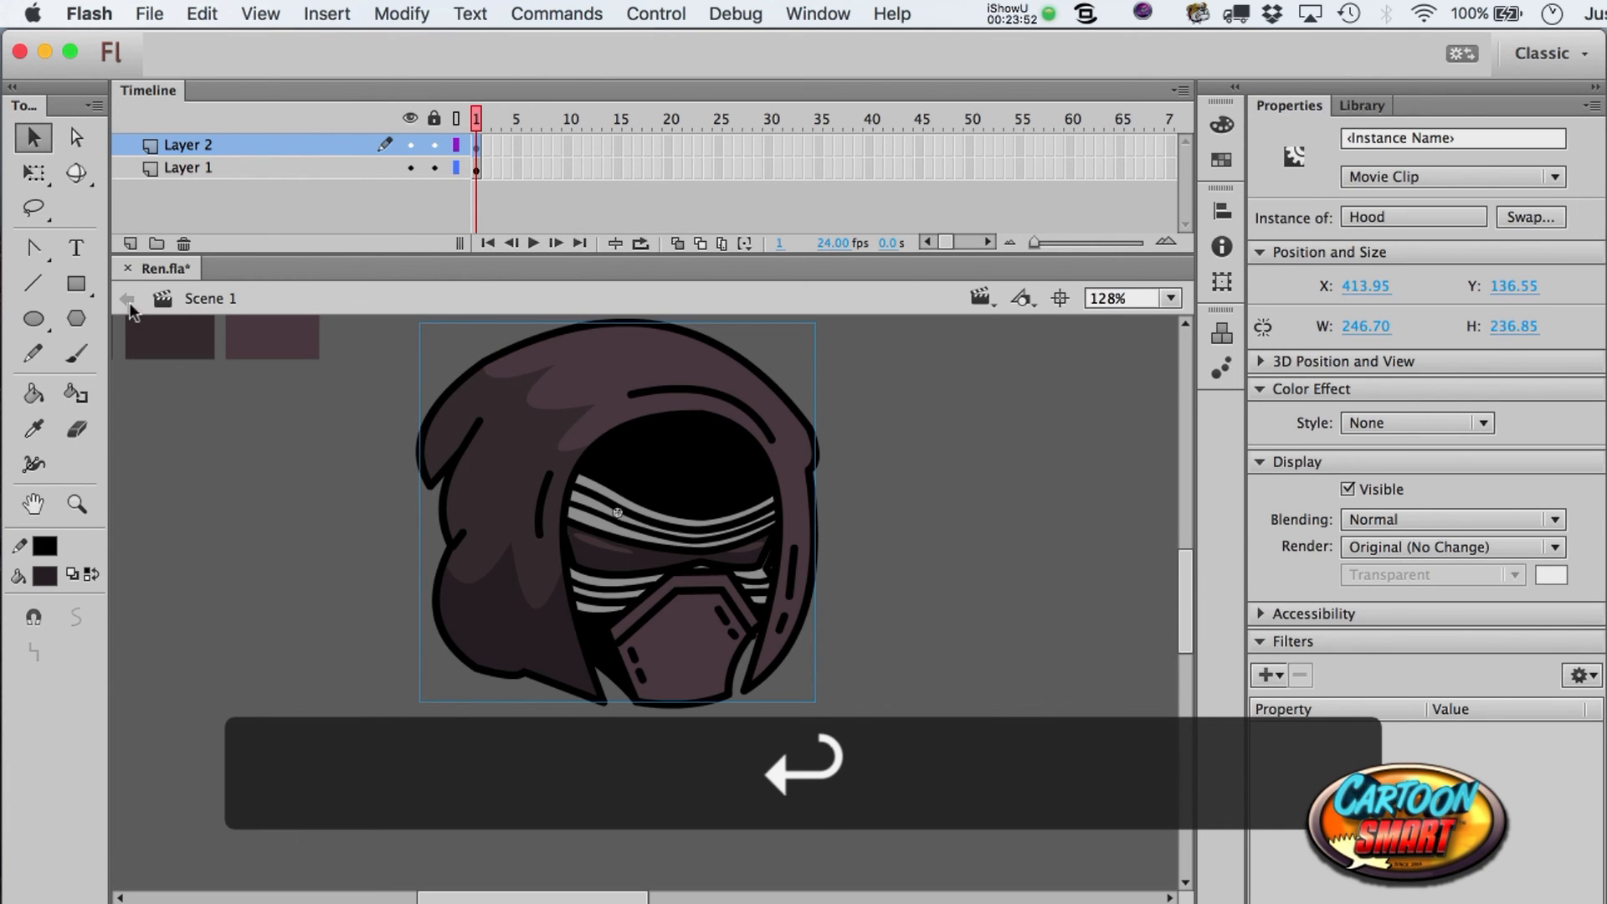
- Insert a new layer between the hood and head layers, check what each layer holds, and make Layer 3 active
click(76, 284)
click(324, 170)
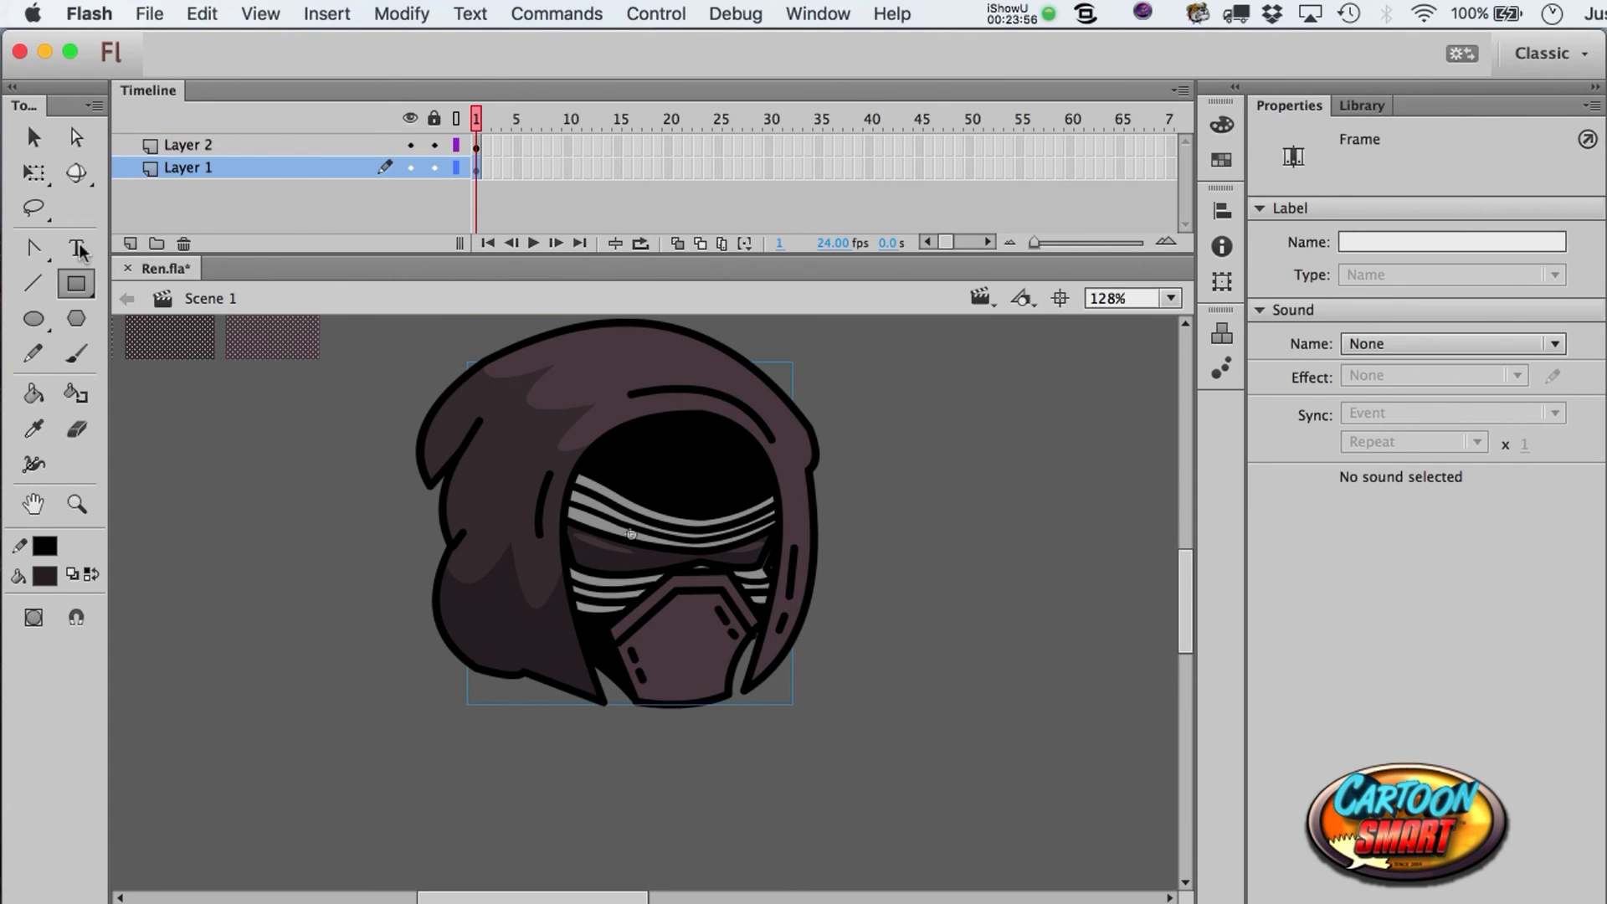
click(129, 243)
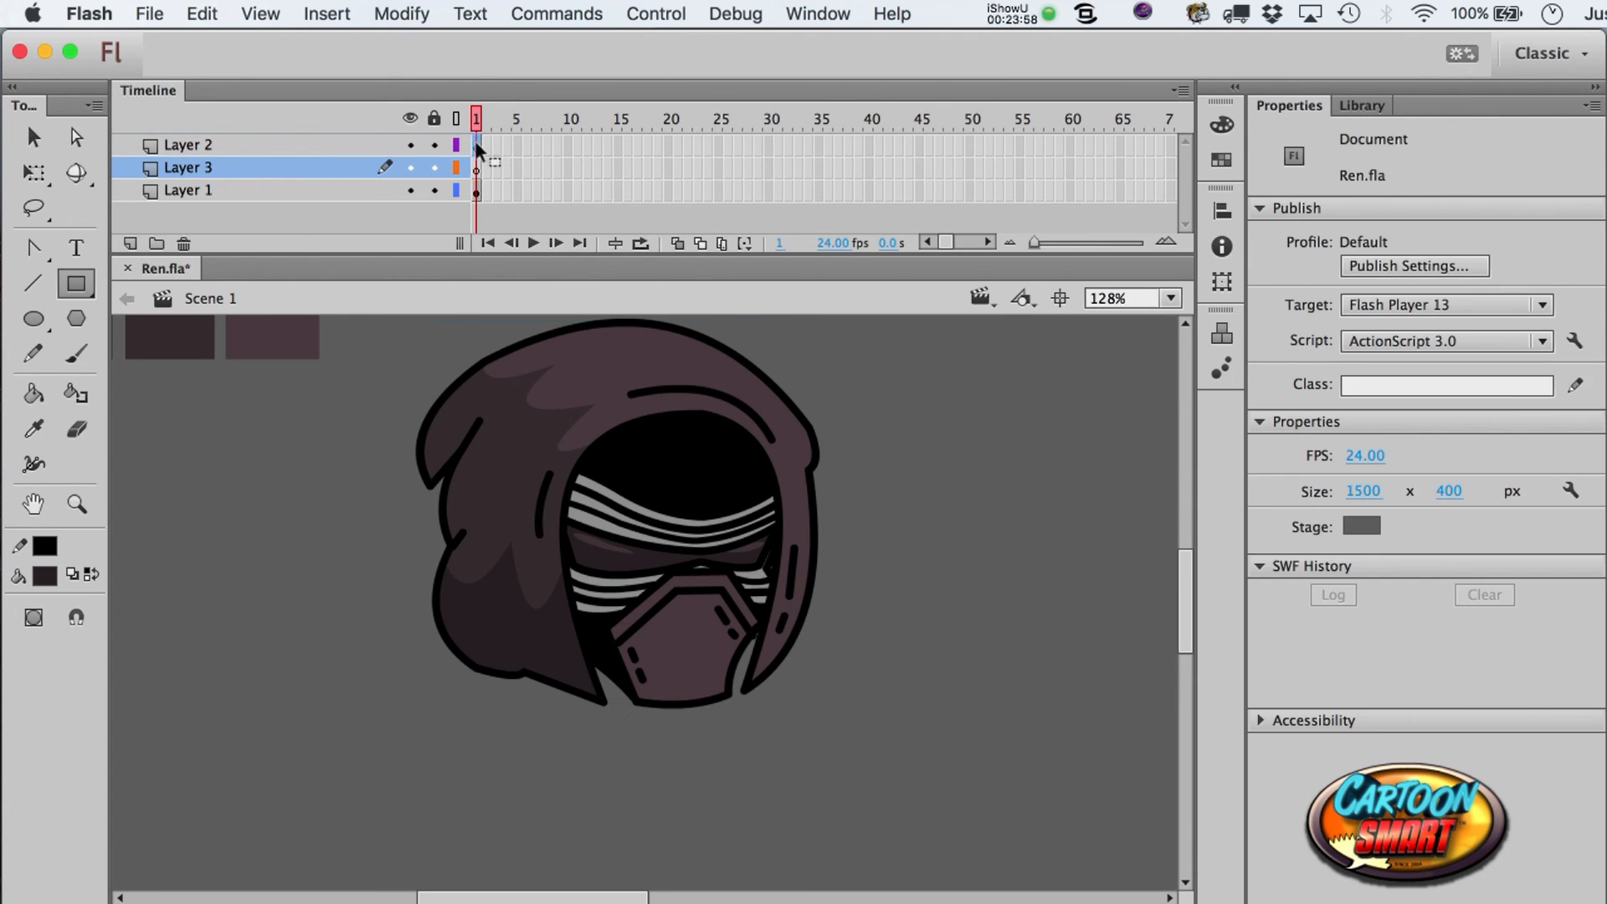
click(477, 144)
click(476, 191)
key(a)
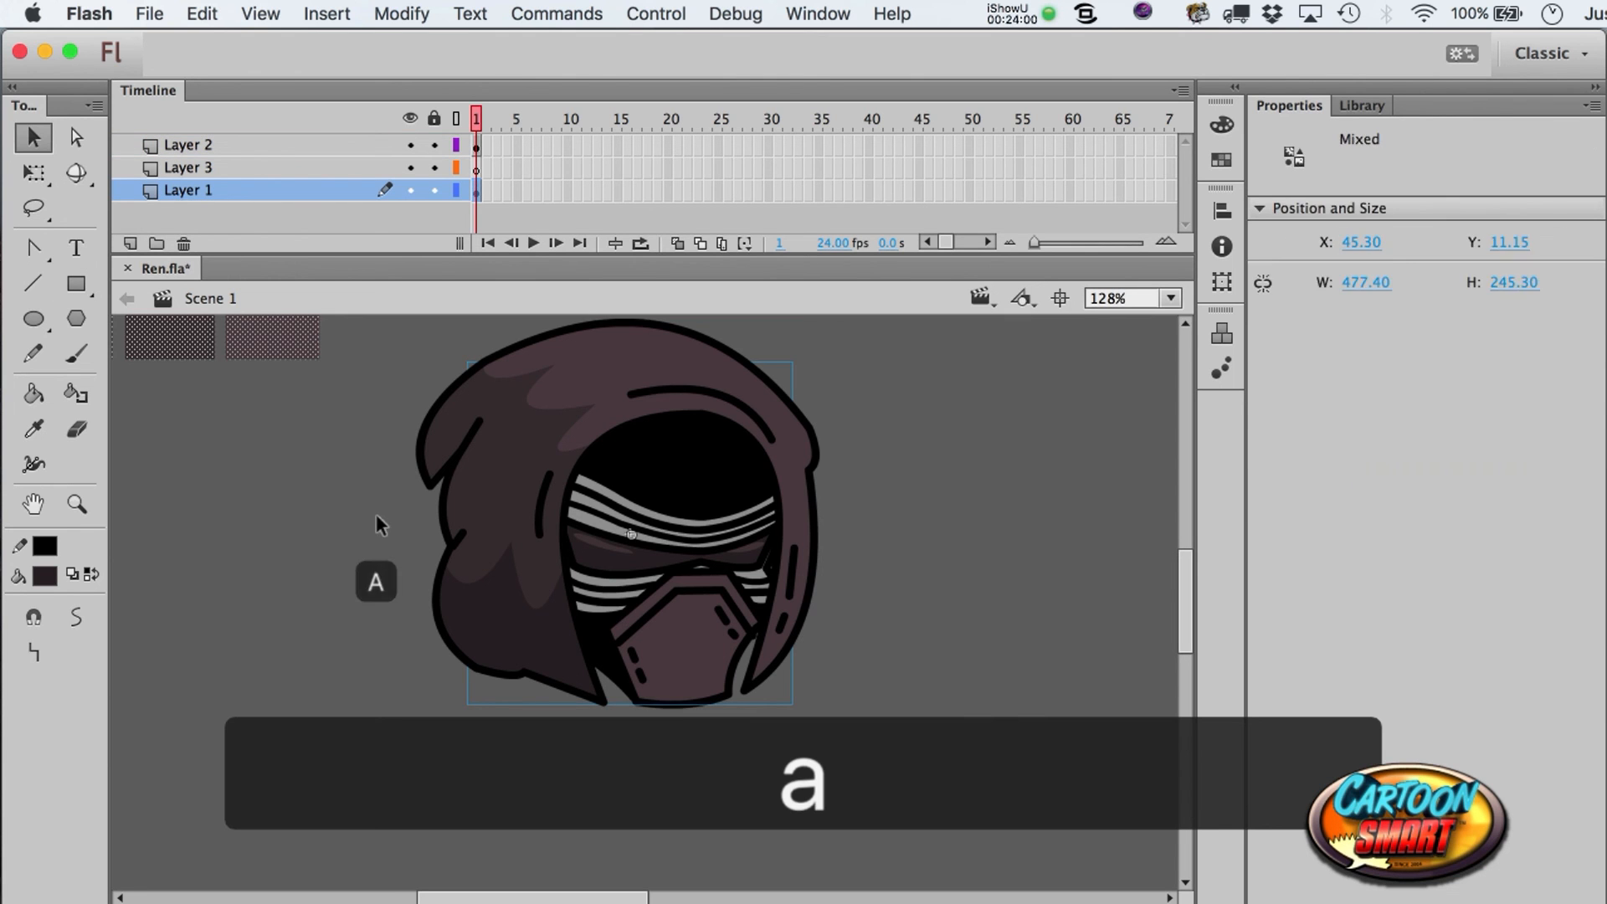
click(375, 514)
click(476, 168)
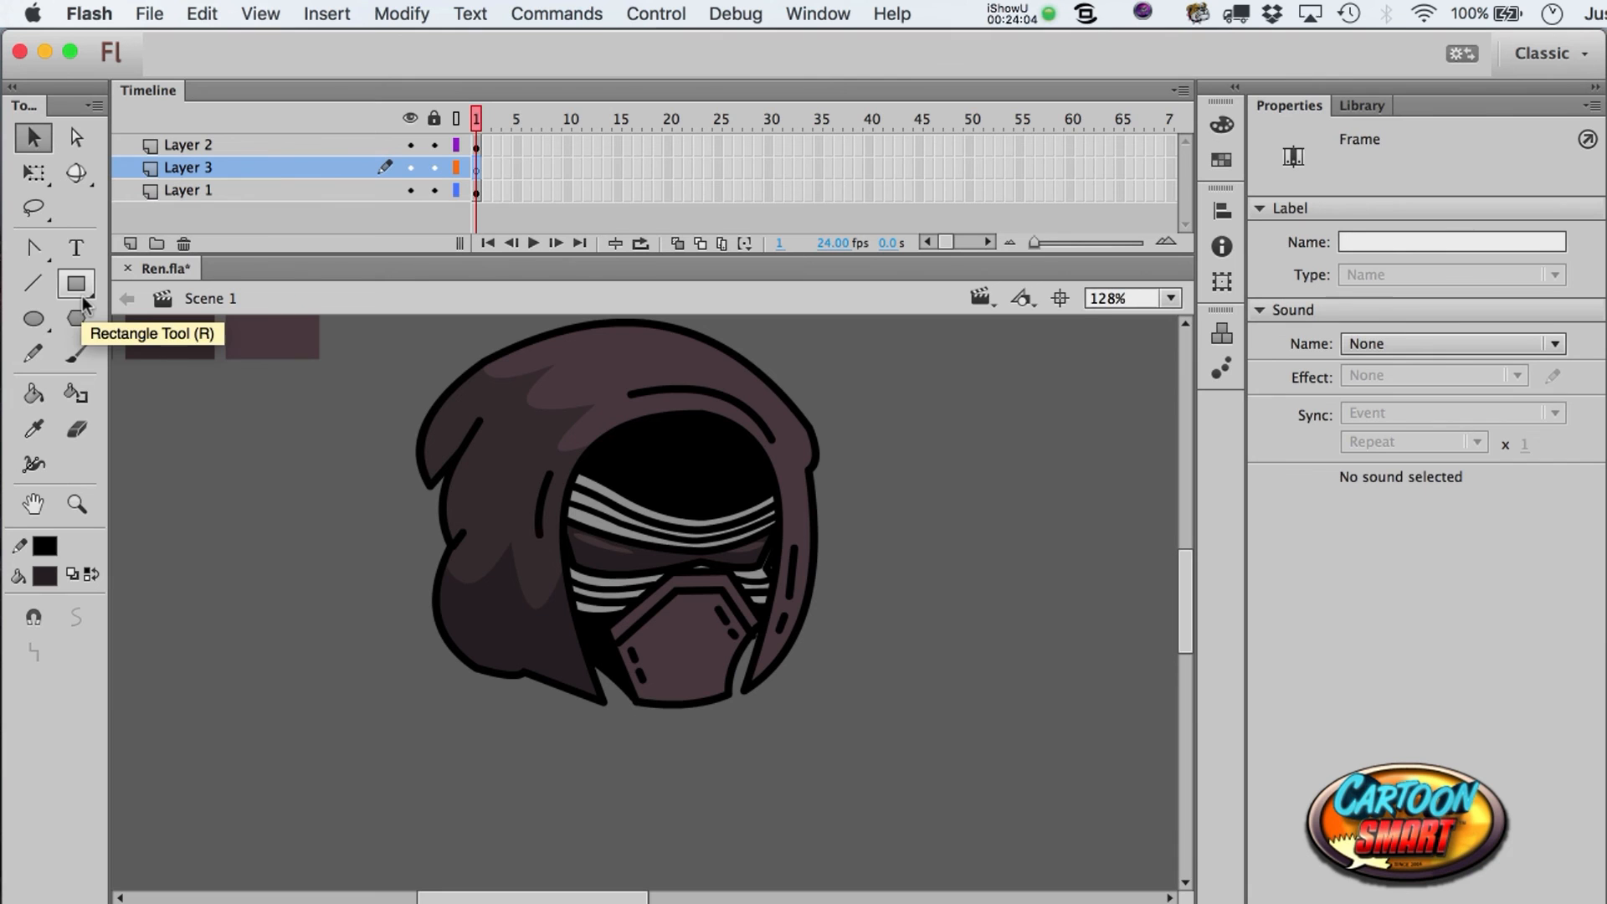
- Draw a large oval with a 40% alpha fill over the face on Layer 3 and cut away its outline
click(34, 325)
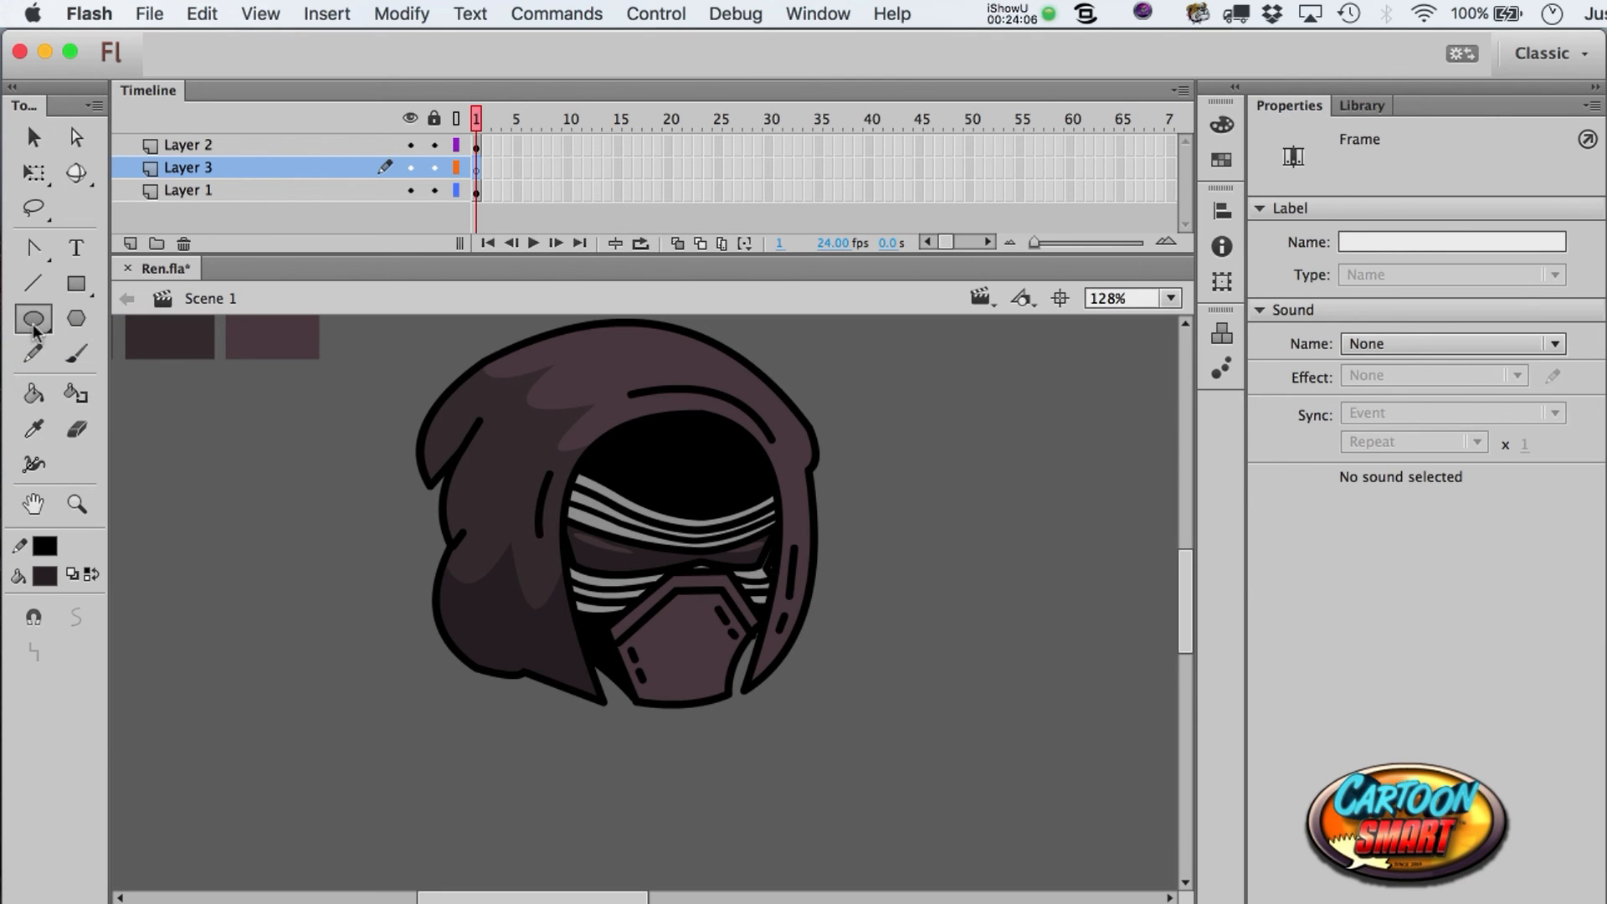
click(44, 575)
click(380, 49)
text(40)
key(Return)
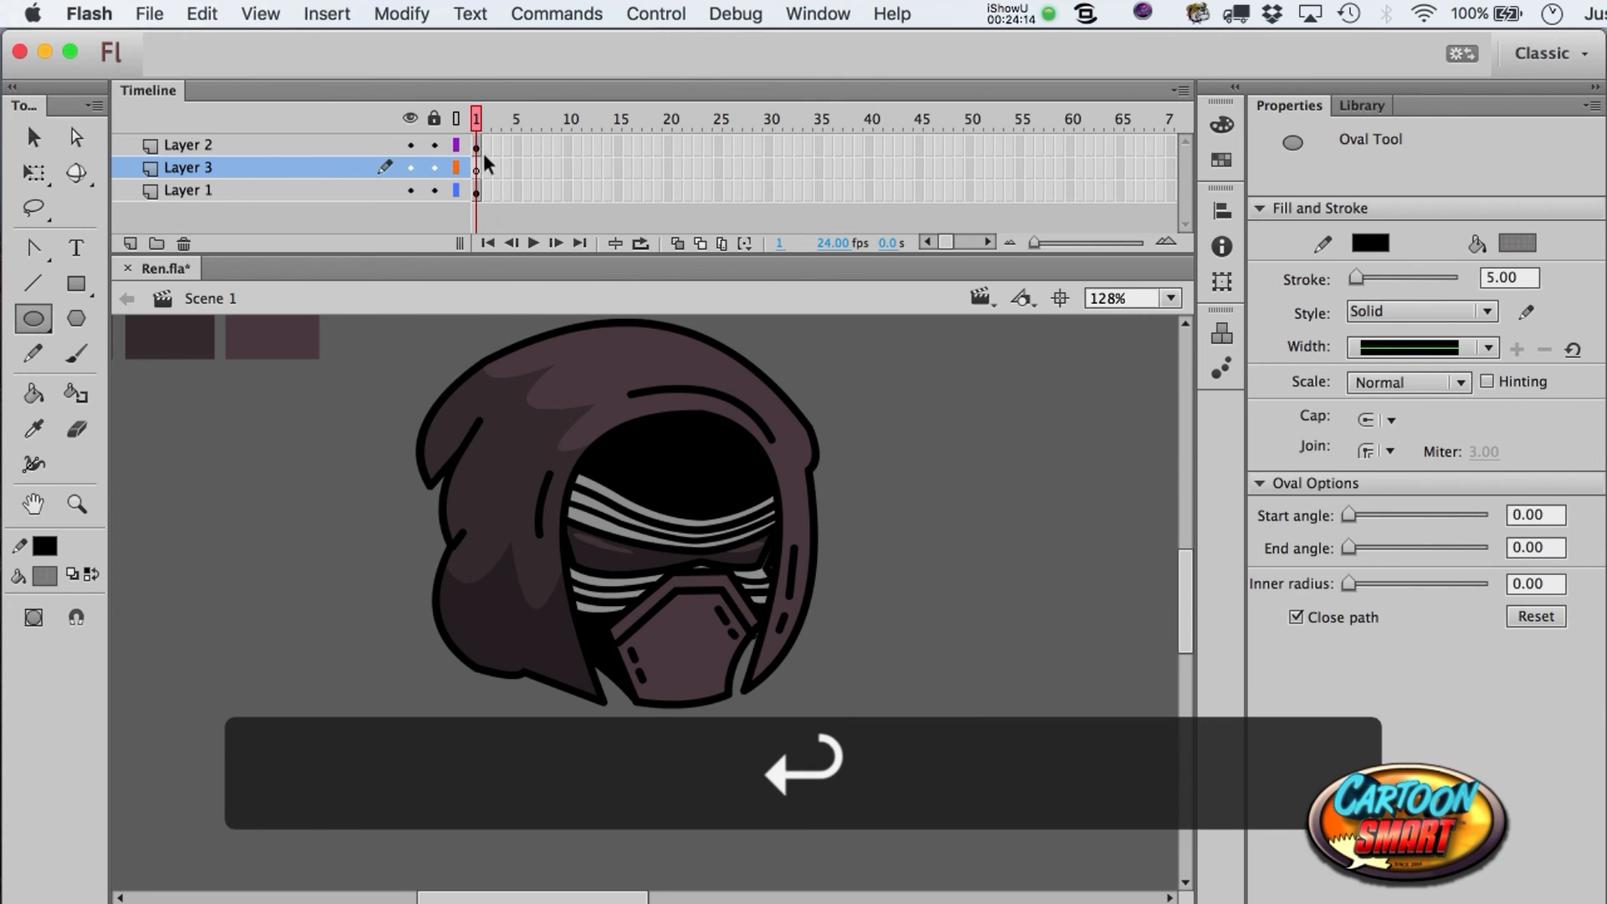
click(480, 170)
mouse_move(496, 392)
mouse_down()
mouse_move(730, 722)
mouse_move(785, 696)
mouse_up()
key(a)
click(725, 669)
key(super+x)
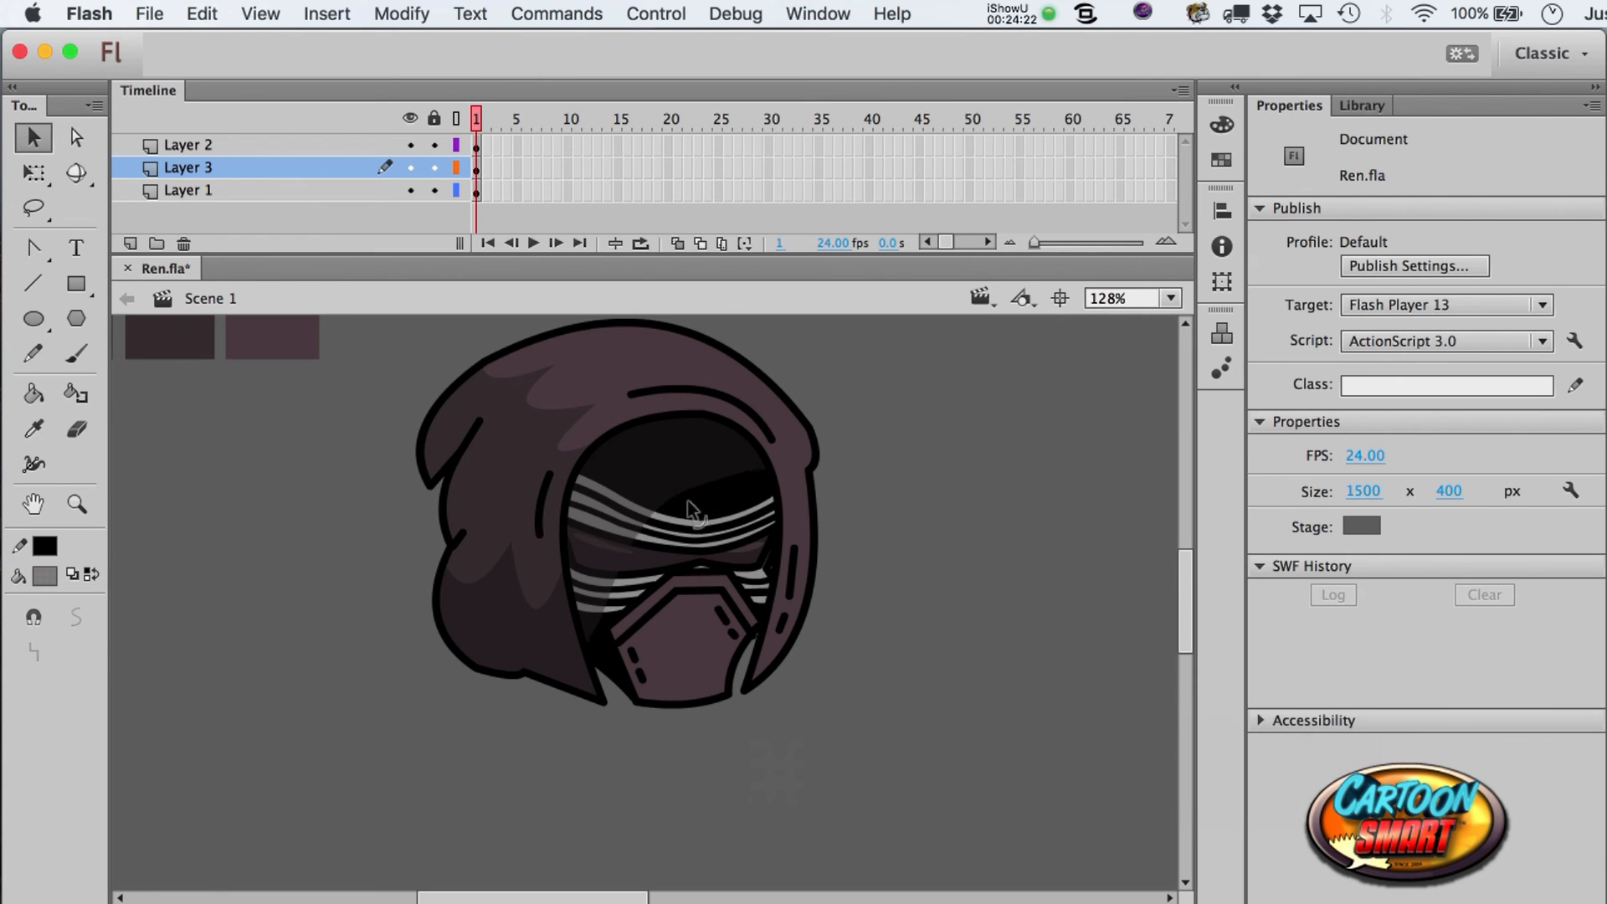
- Reshape the translucent face shadow by bending its inner edge so it covers the forehead and upper visor stripes
click(687, 514)
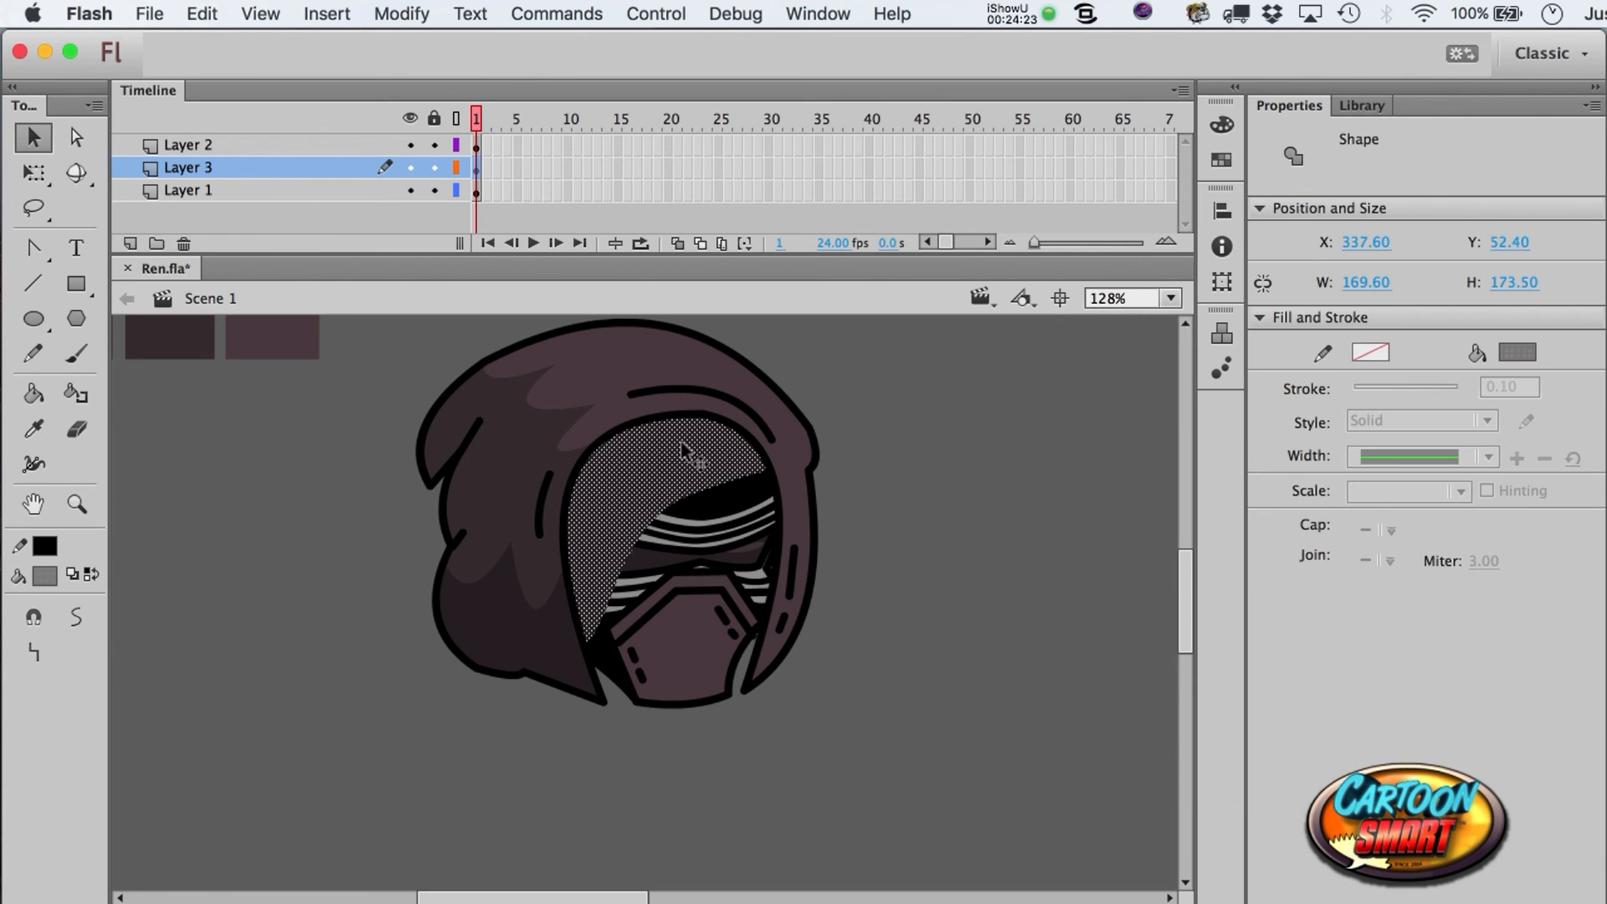
click(1022, 761)
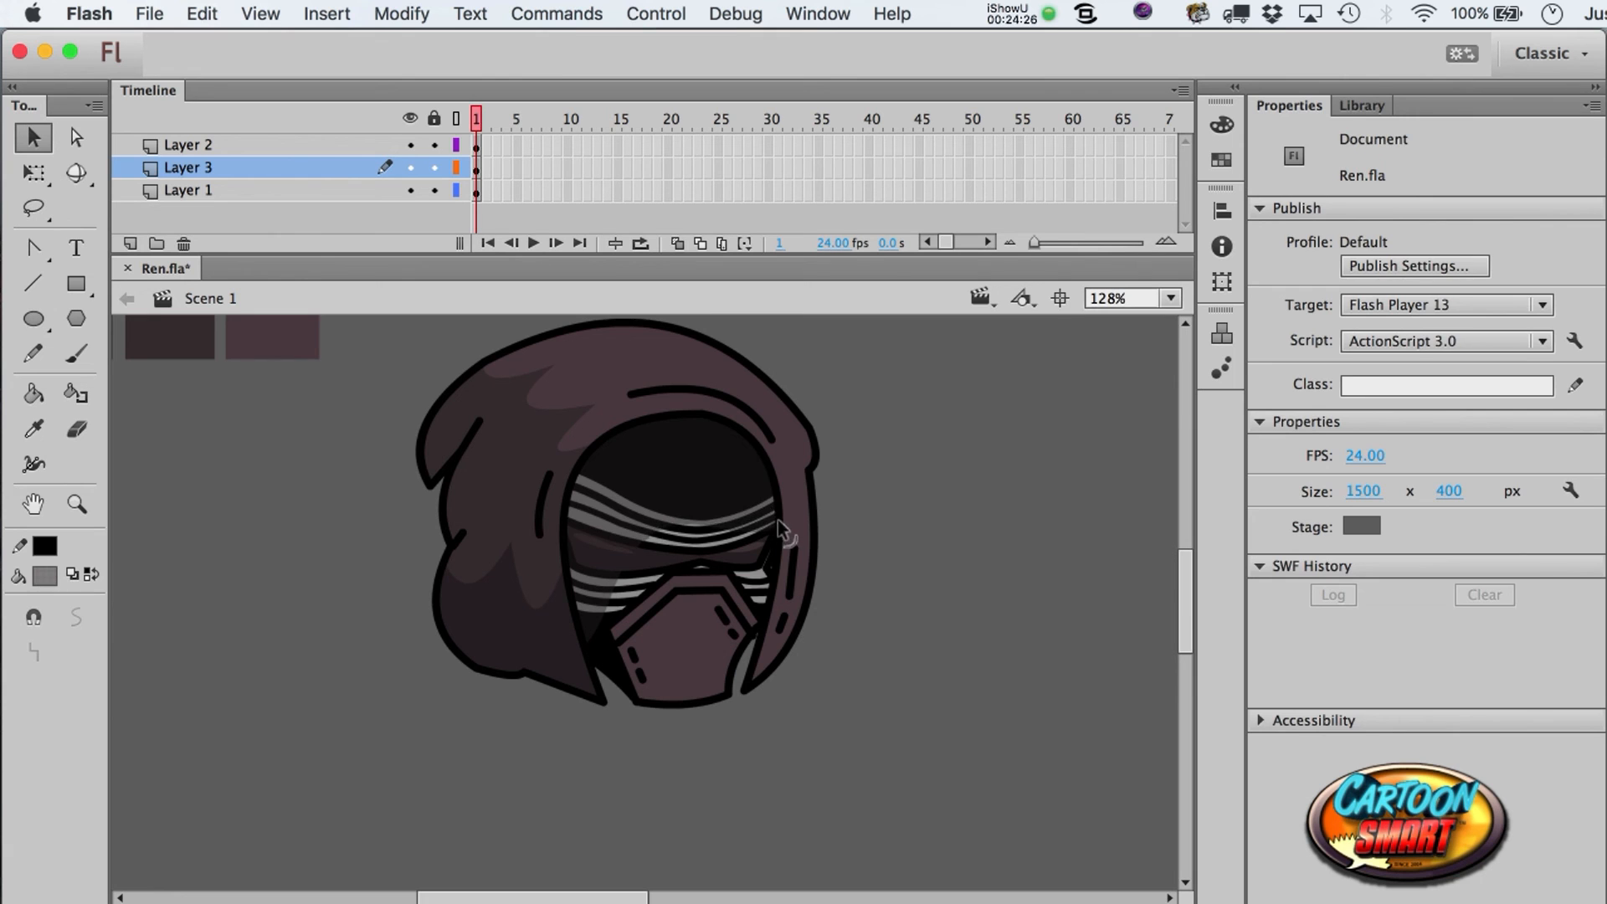
click(641, 500)
click(626, 750)
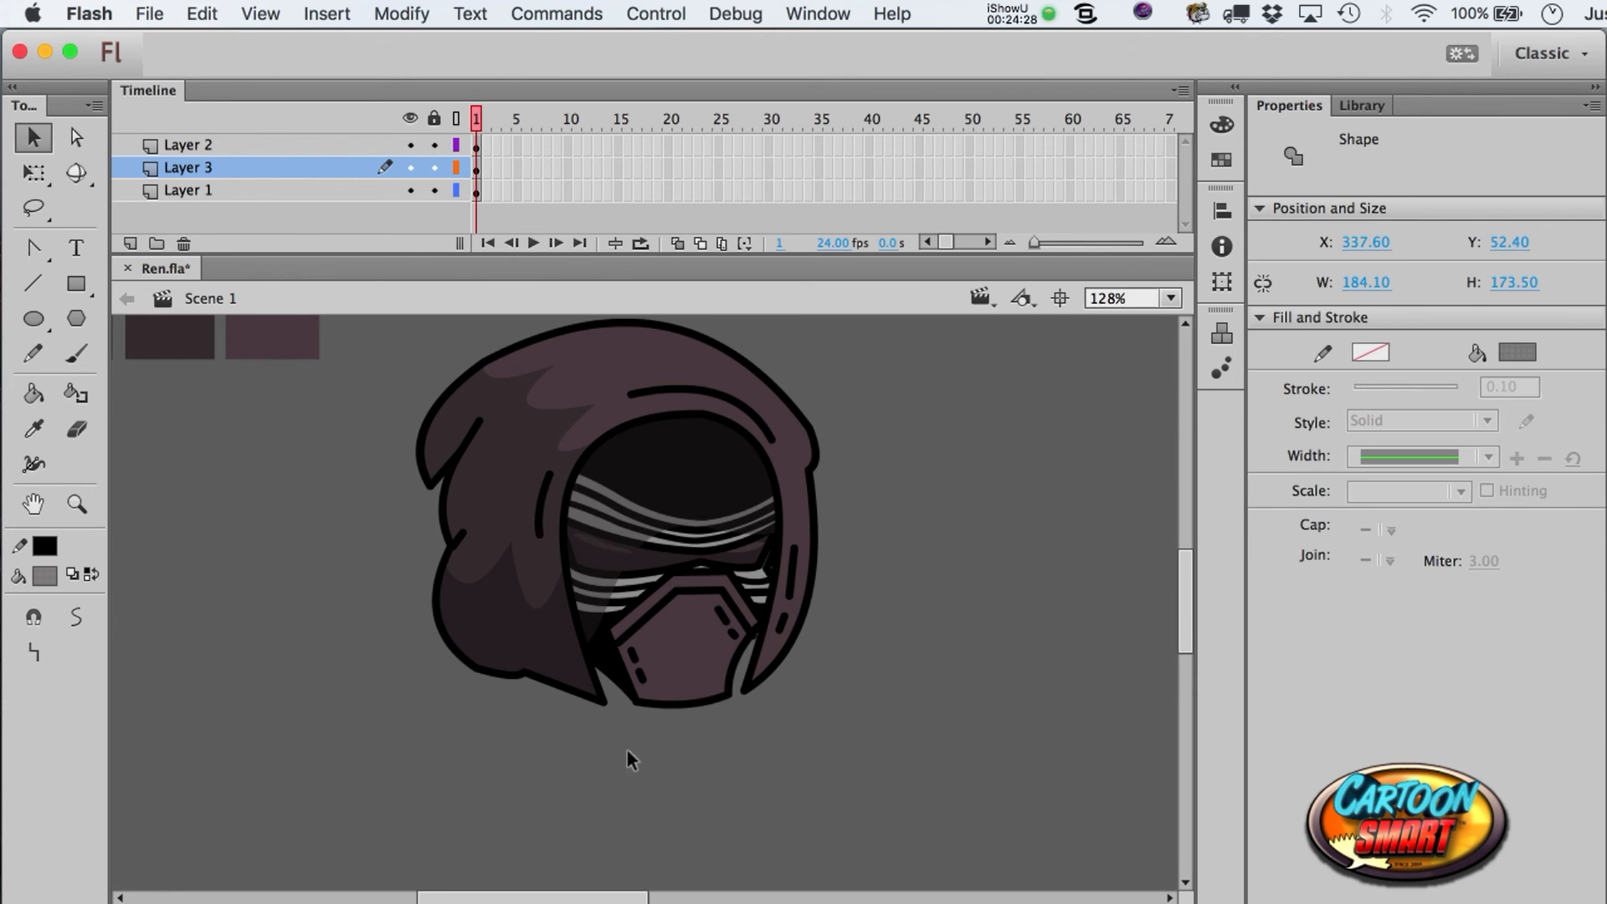
- Raise the alpha of the face shadow's fill to make it darker, and deselect the shape
click(641, 504)
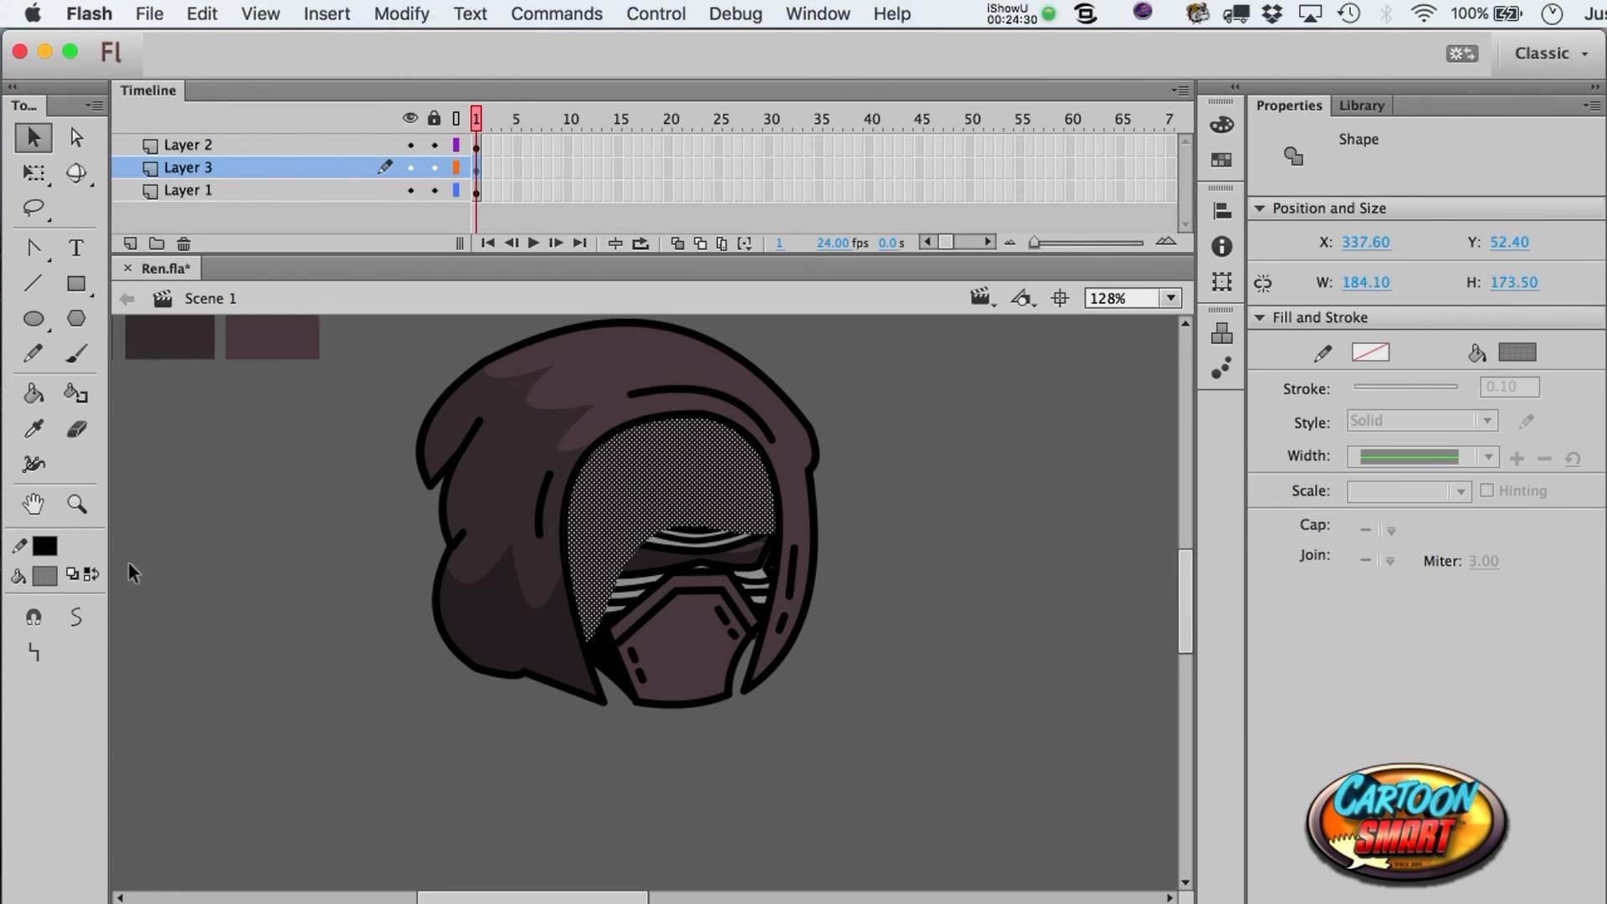
click(45, 577)
drag(375, 43, 402, 43)
click(978, 472)
click(977, 472)
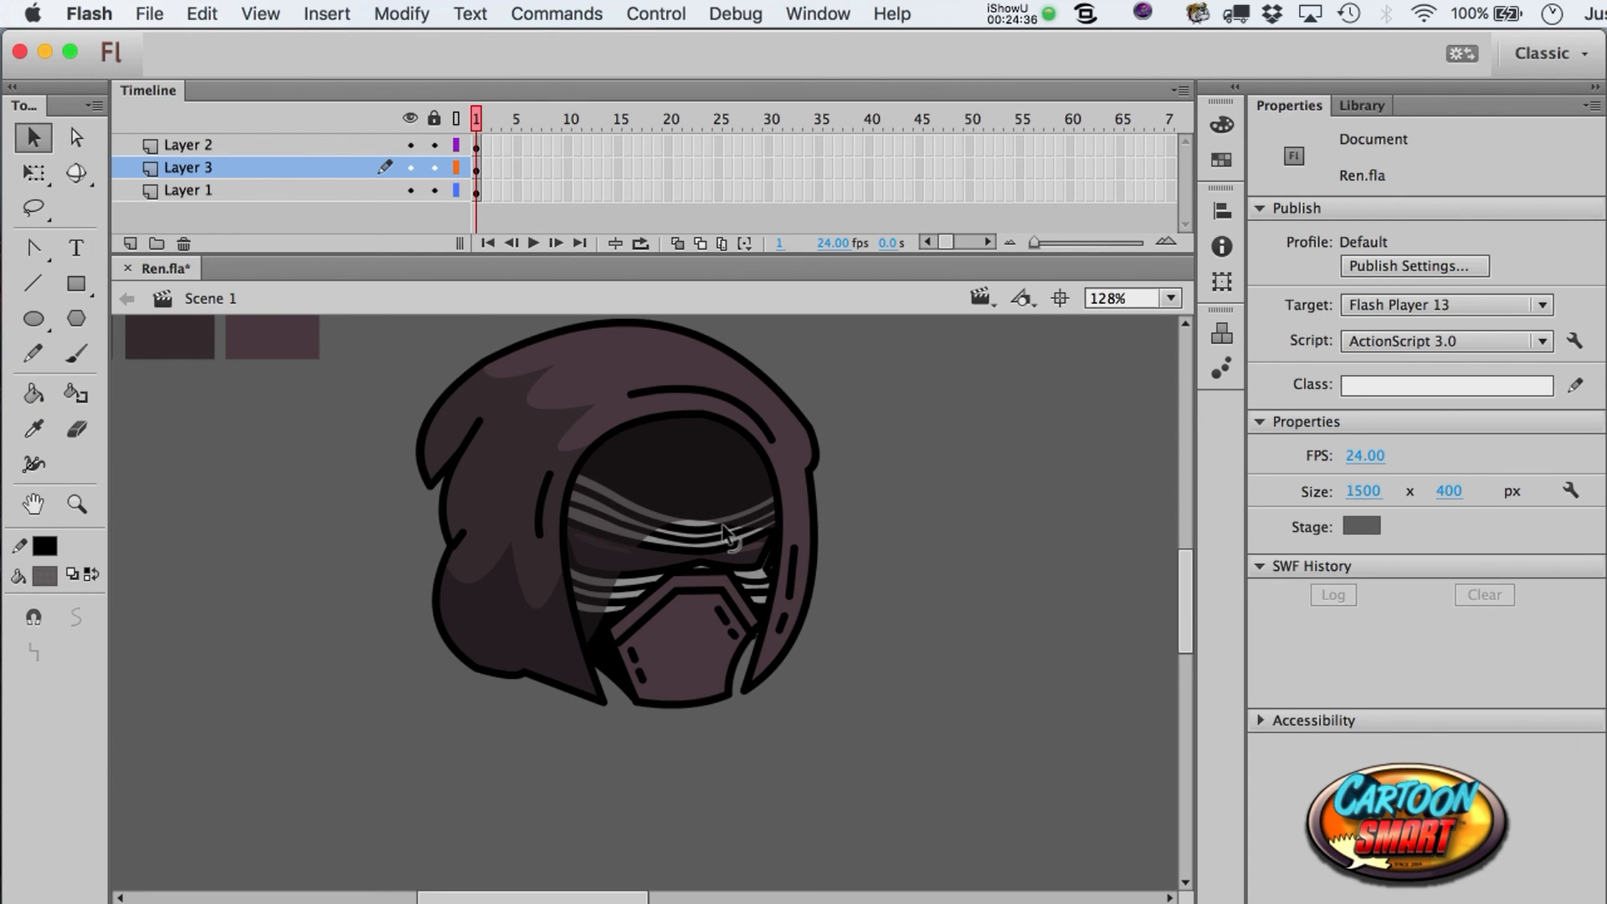
- Extend the face shadow down over the left side of the mask with a curved edge, undoing the stray move
drag(594, 641, 636, 699)
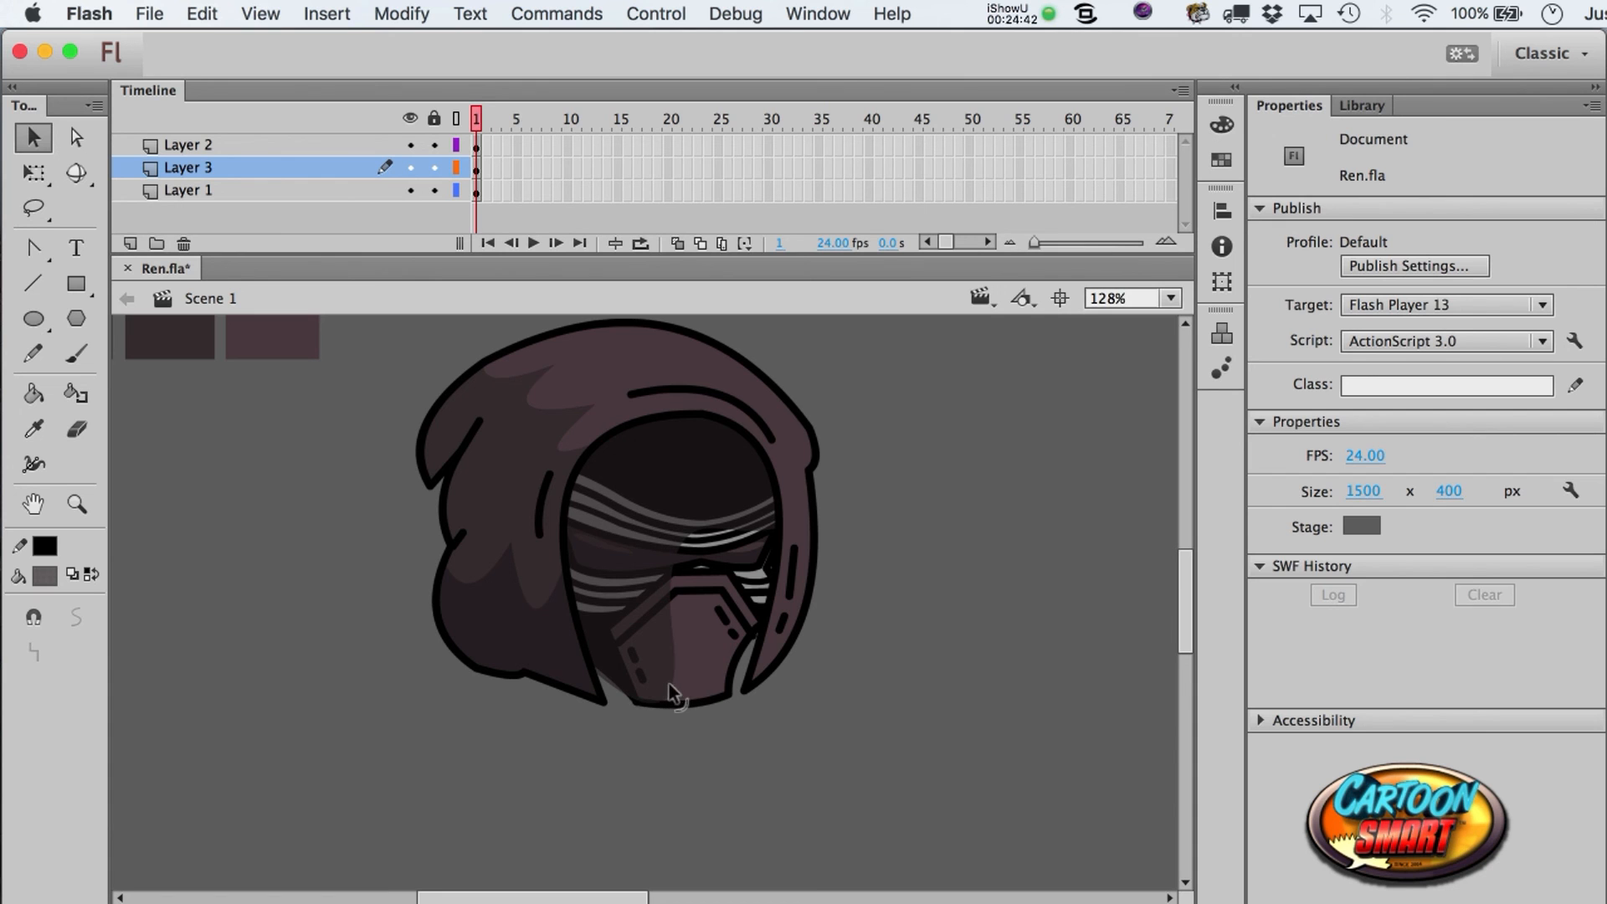
drag(676, 631, 656, 591)
click(725, 540)
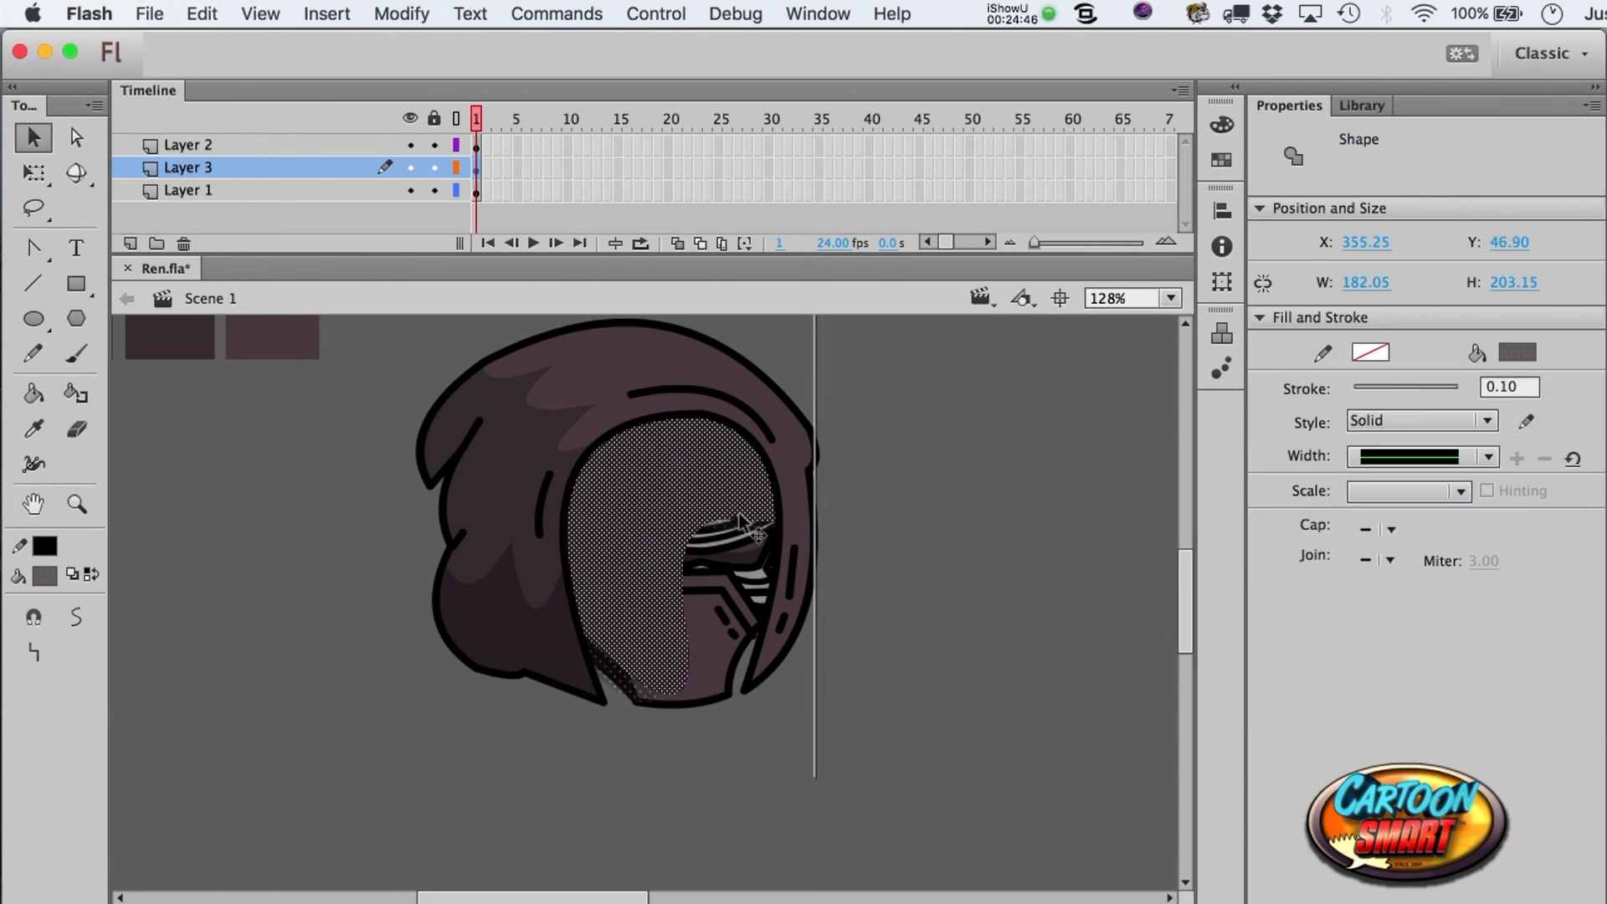
key(super+z)
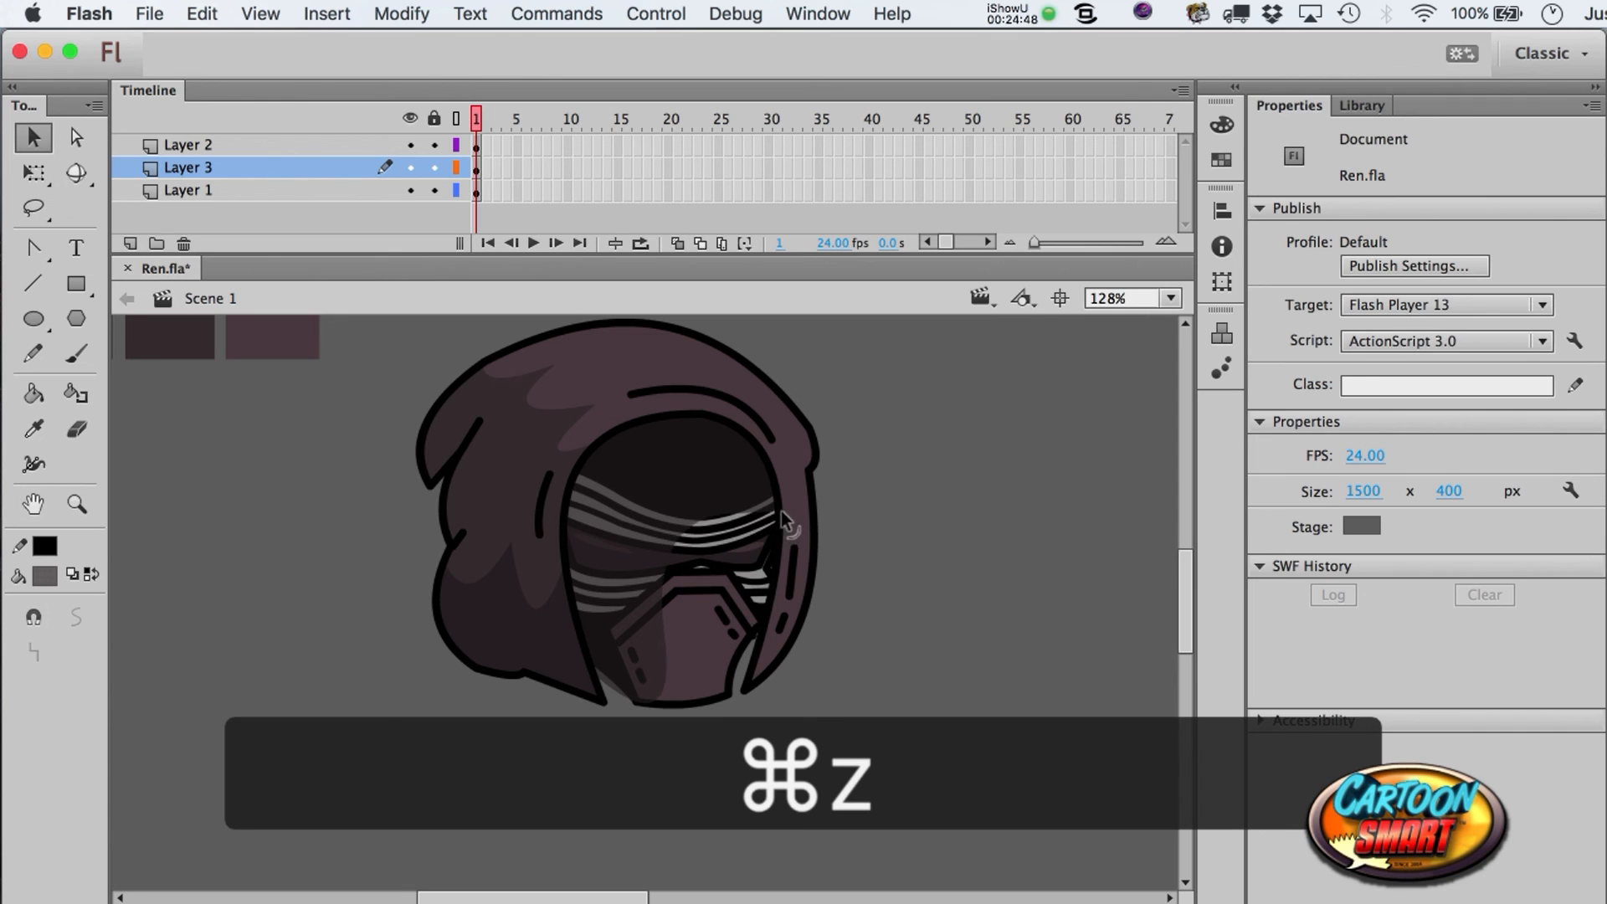
- Convert the face shadow shape into a movie clip symbol named Hood_Shadow
click(657, 457)
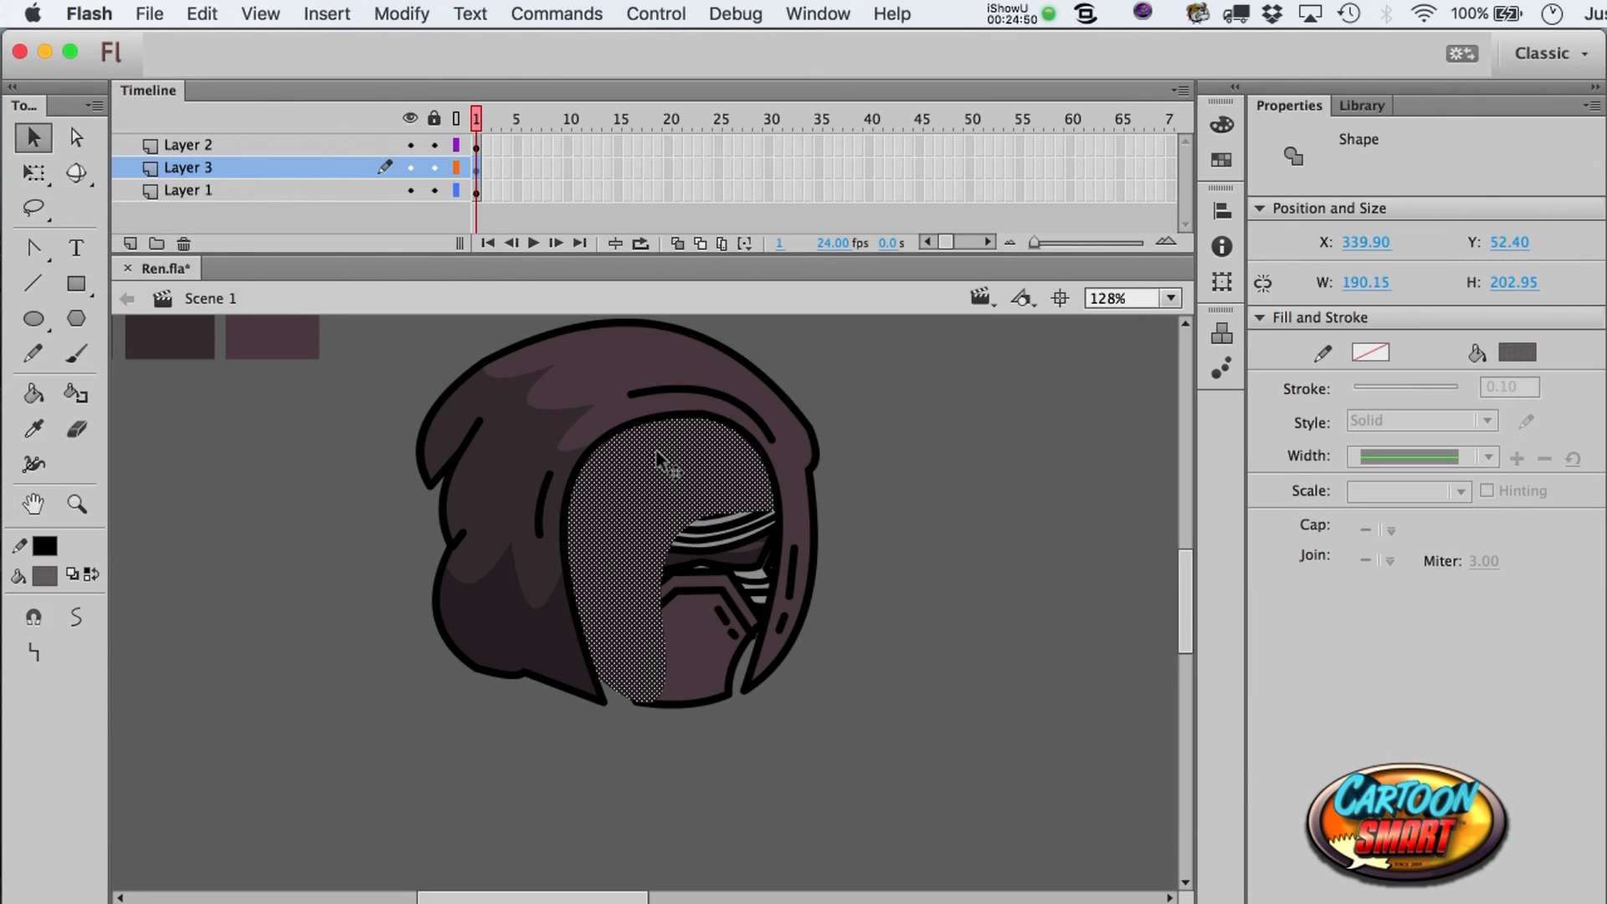
key(F8)
text(H)
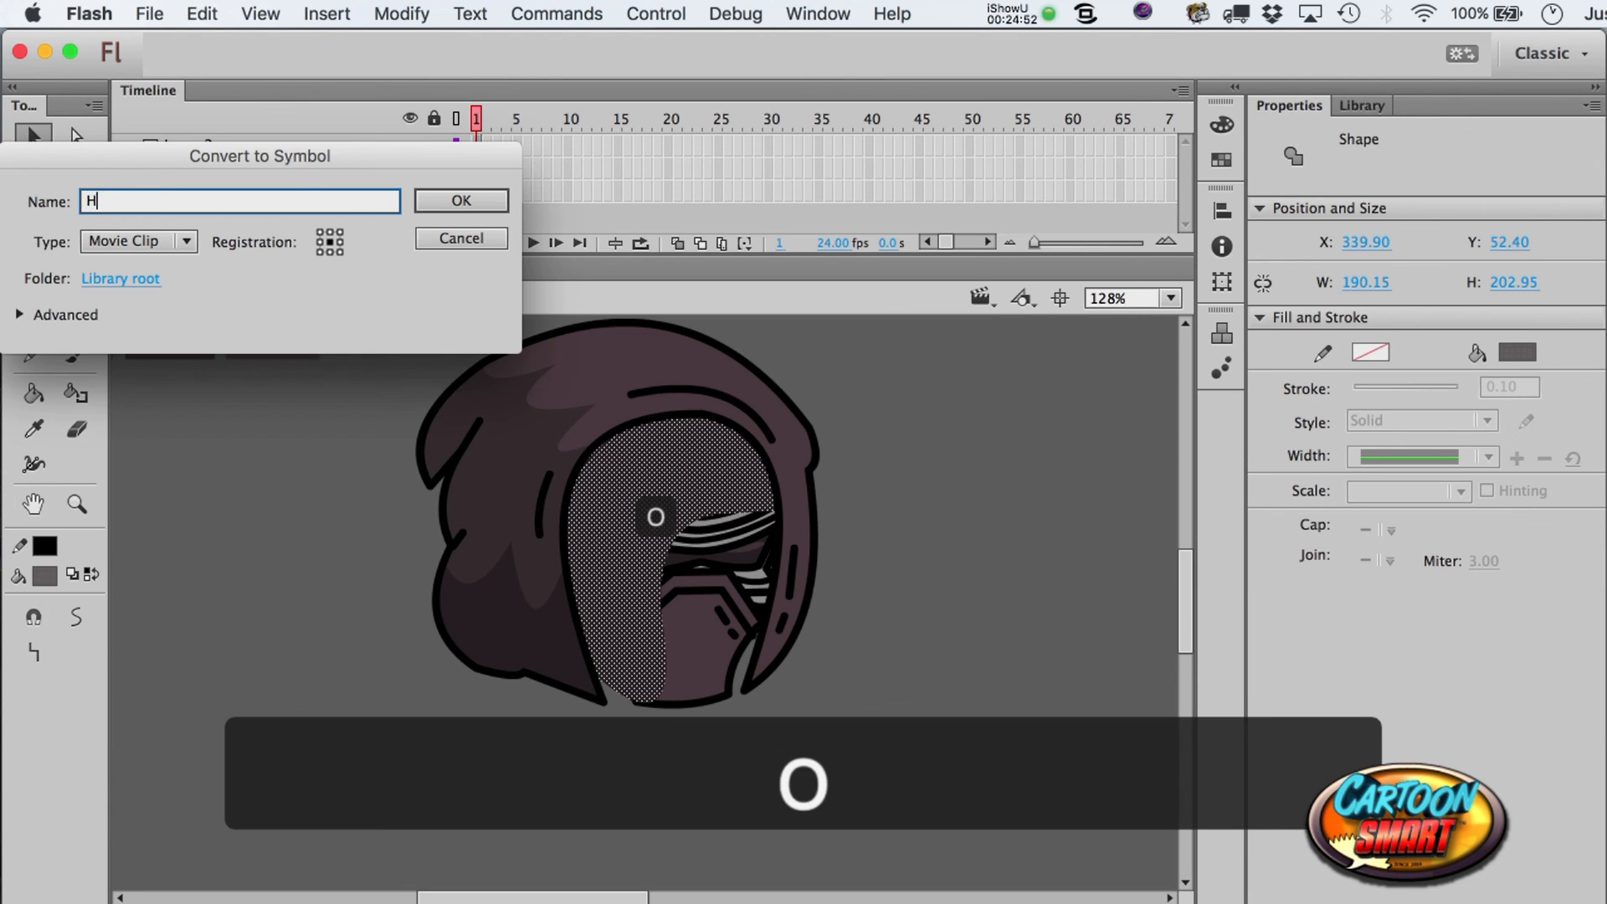
text(ood _Shadow)
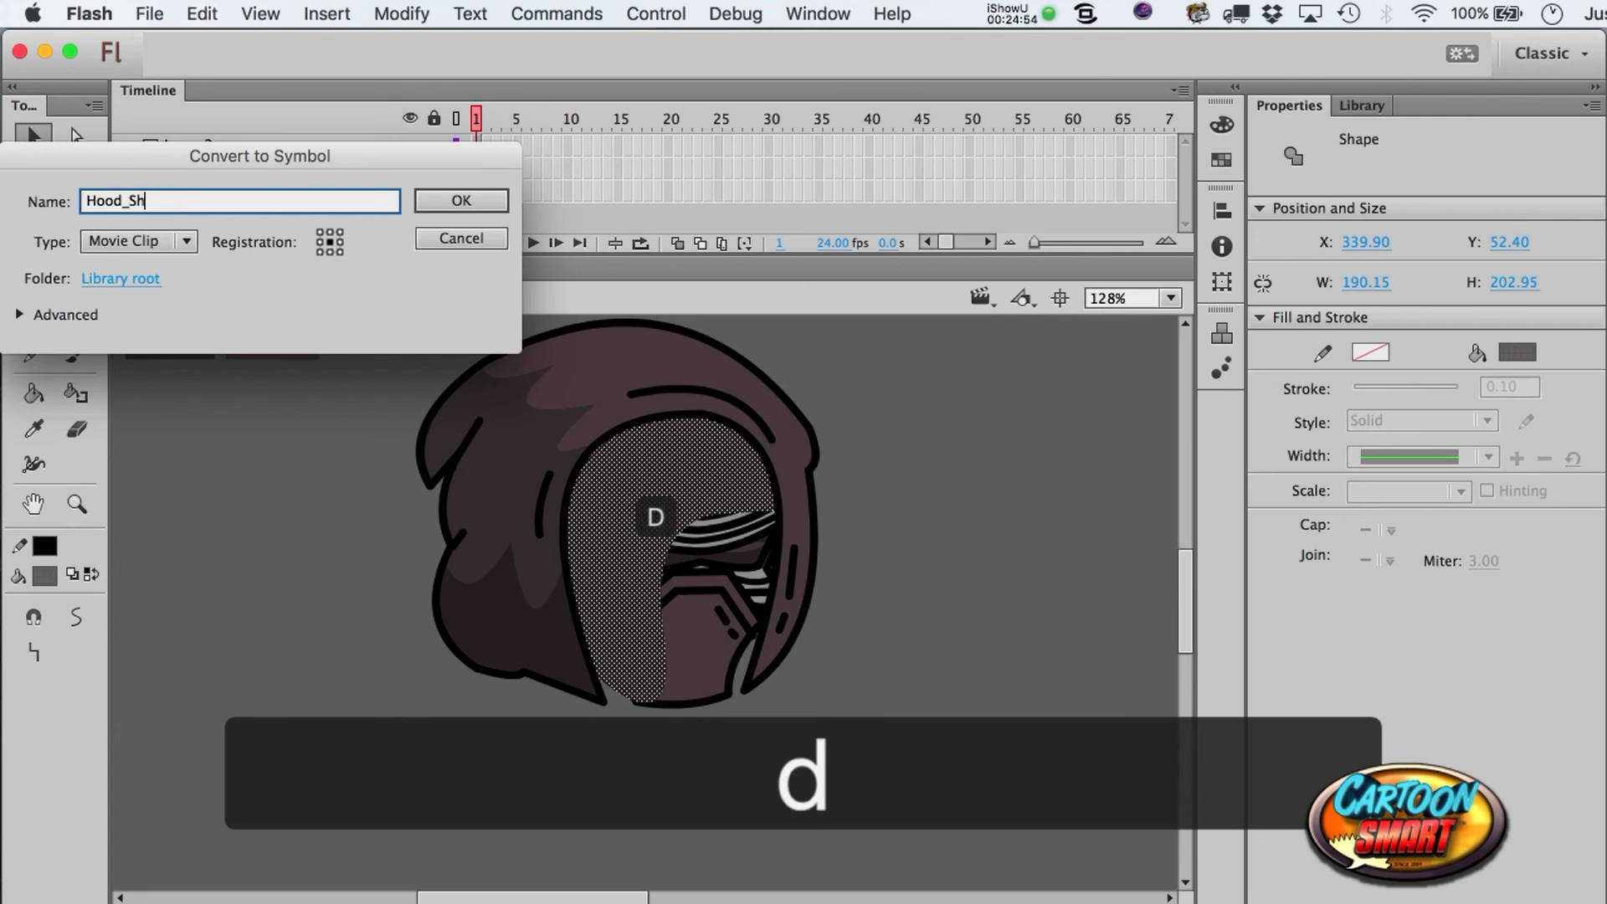
key(Return)
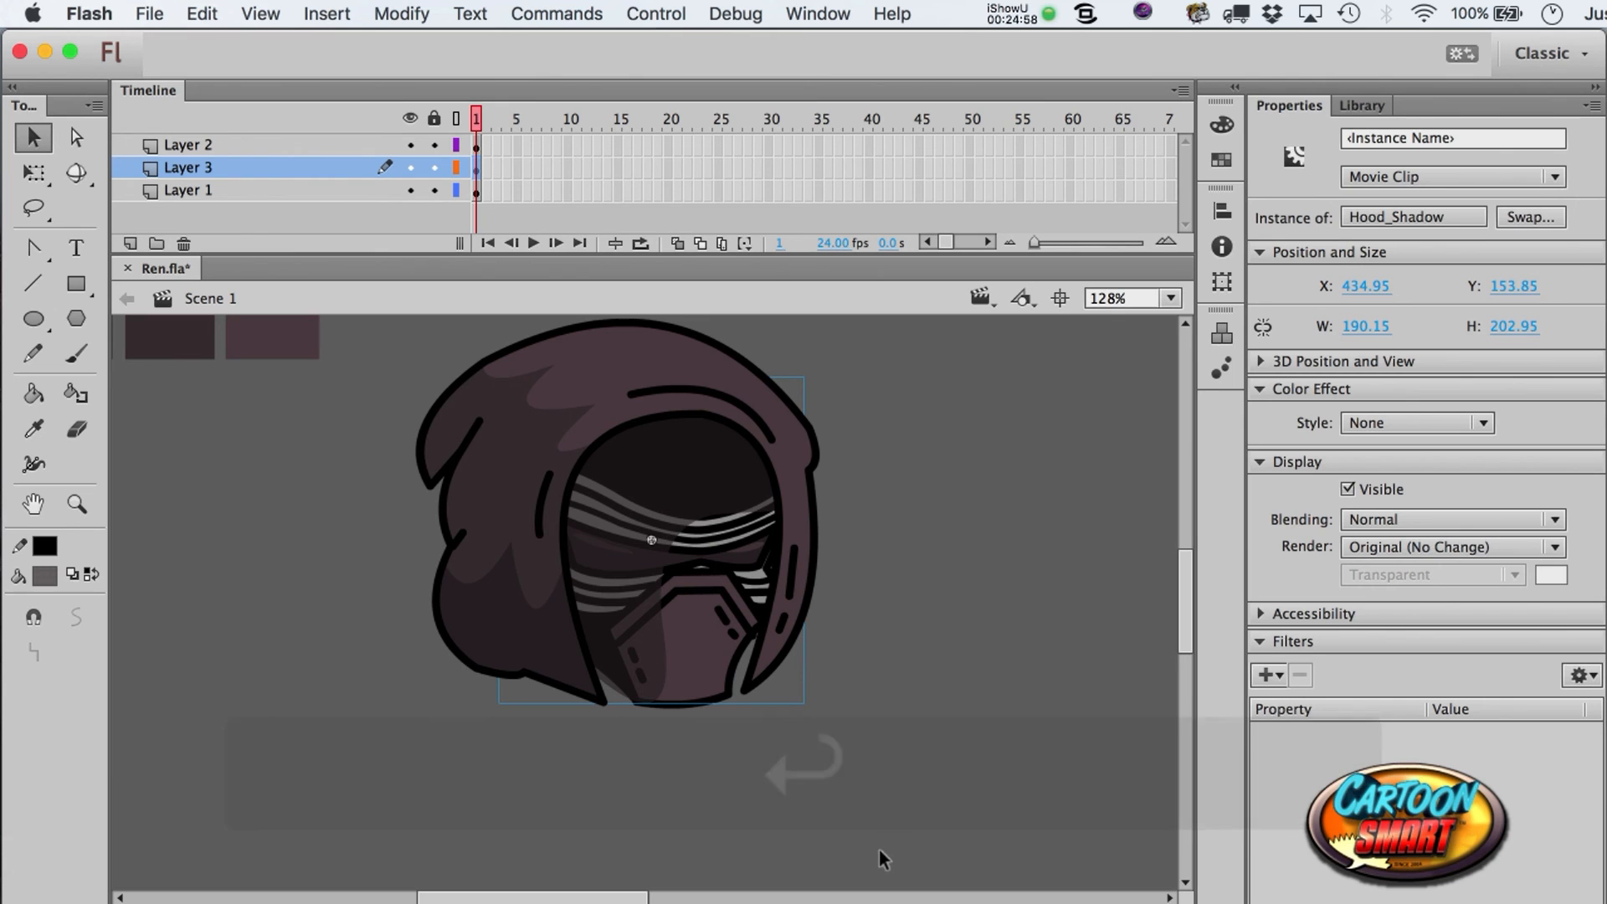
- Examine the document's symbols in the library and check which layers hold the hood and its shadow
click(1362, 106)
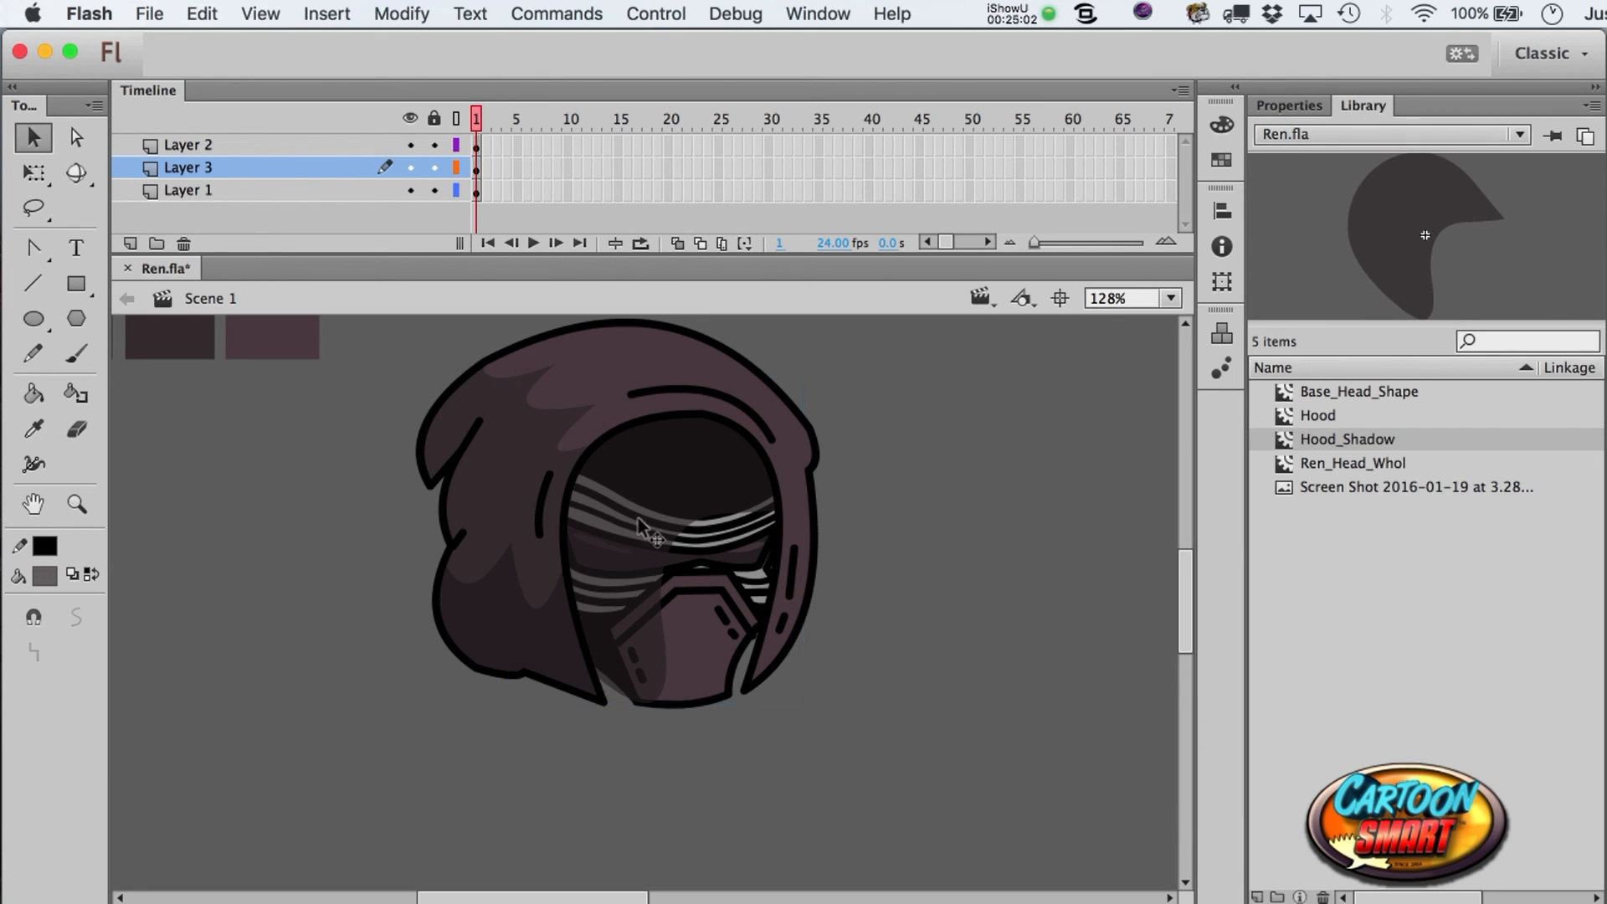
click(641, 571)
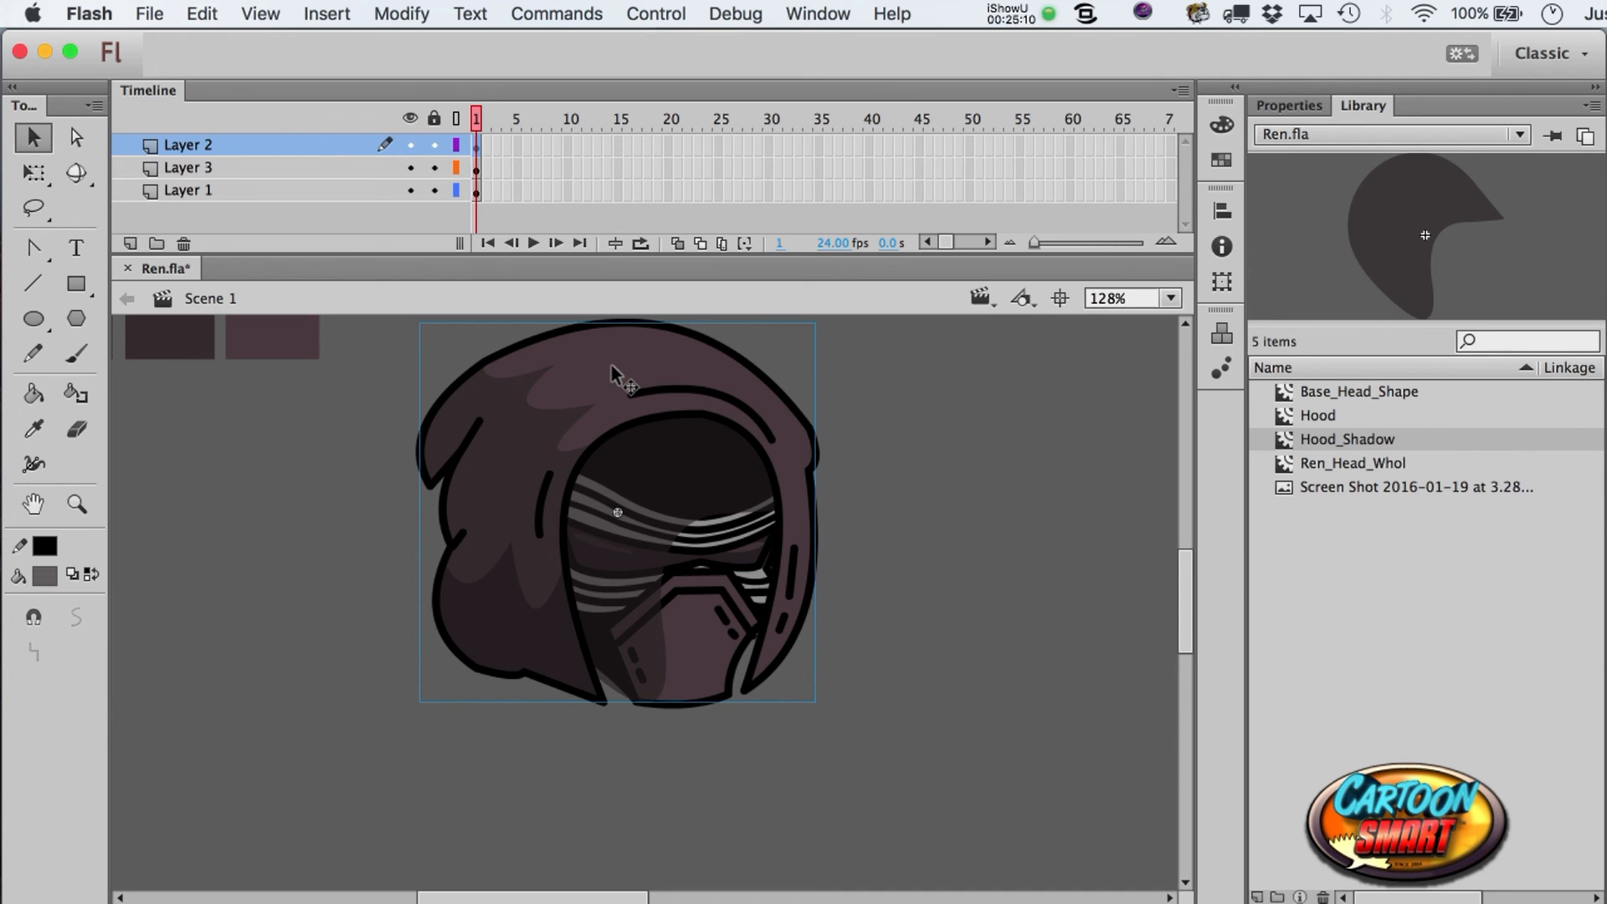
click(303, 167)
click(806, 717)
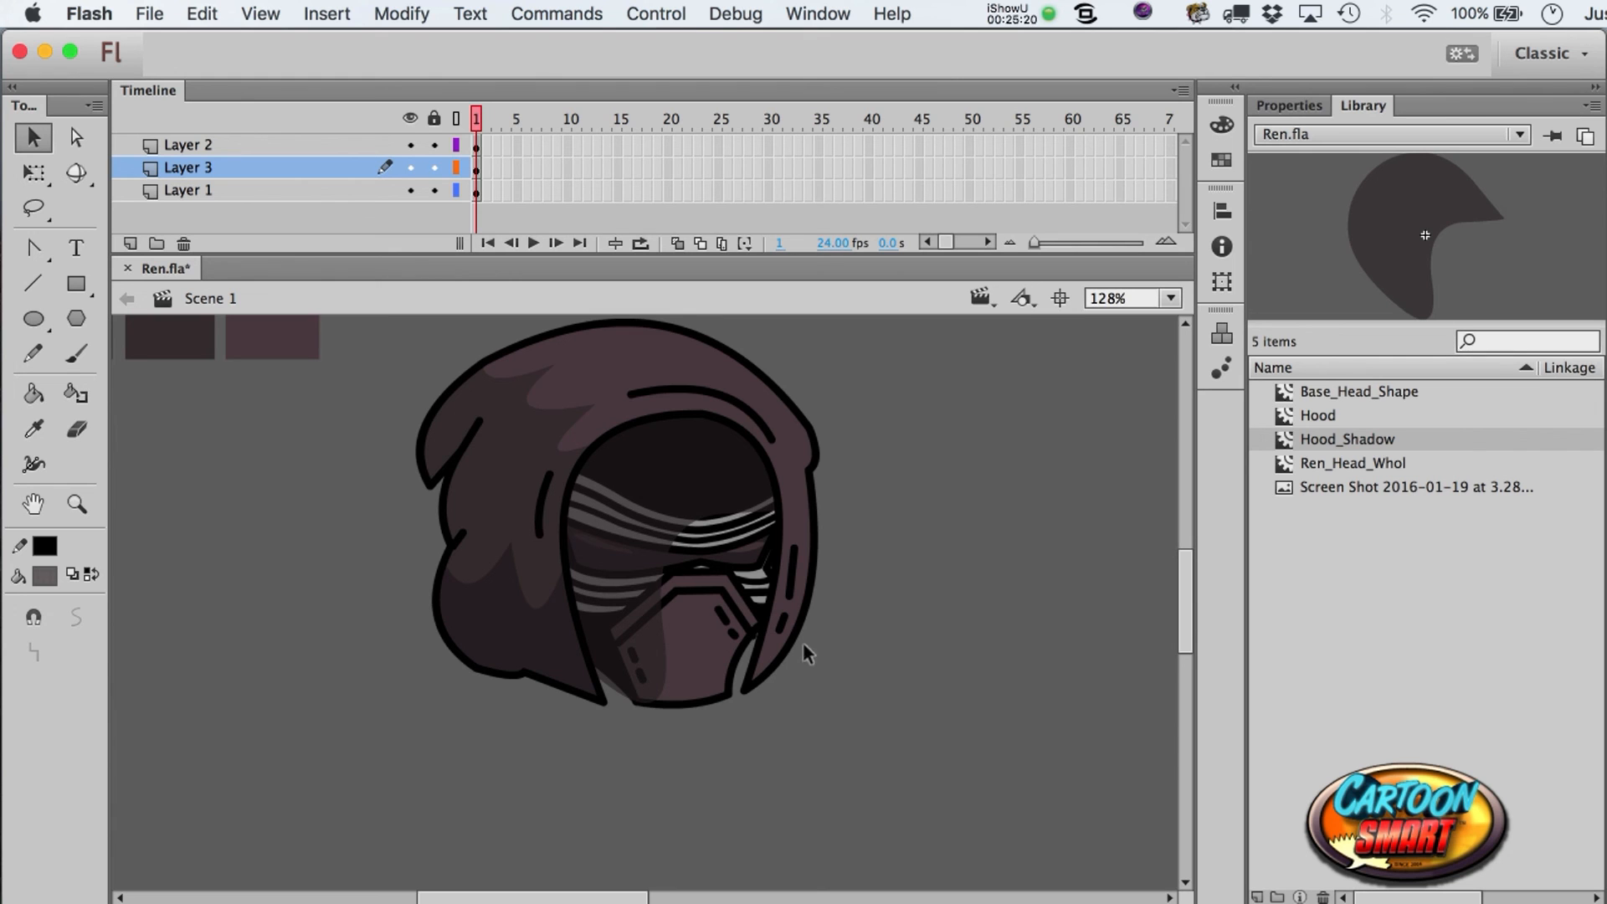
- Review the program's Drawing preferences, including contact-sensitive selection and Lasso tools, and close the dialog without changing anything
click(544, 377)
click(90, 11)
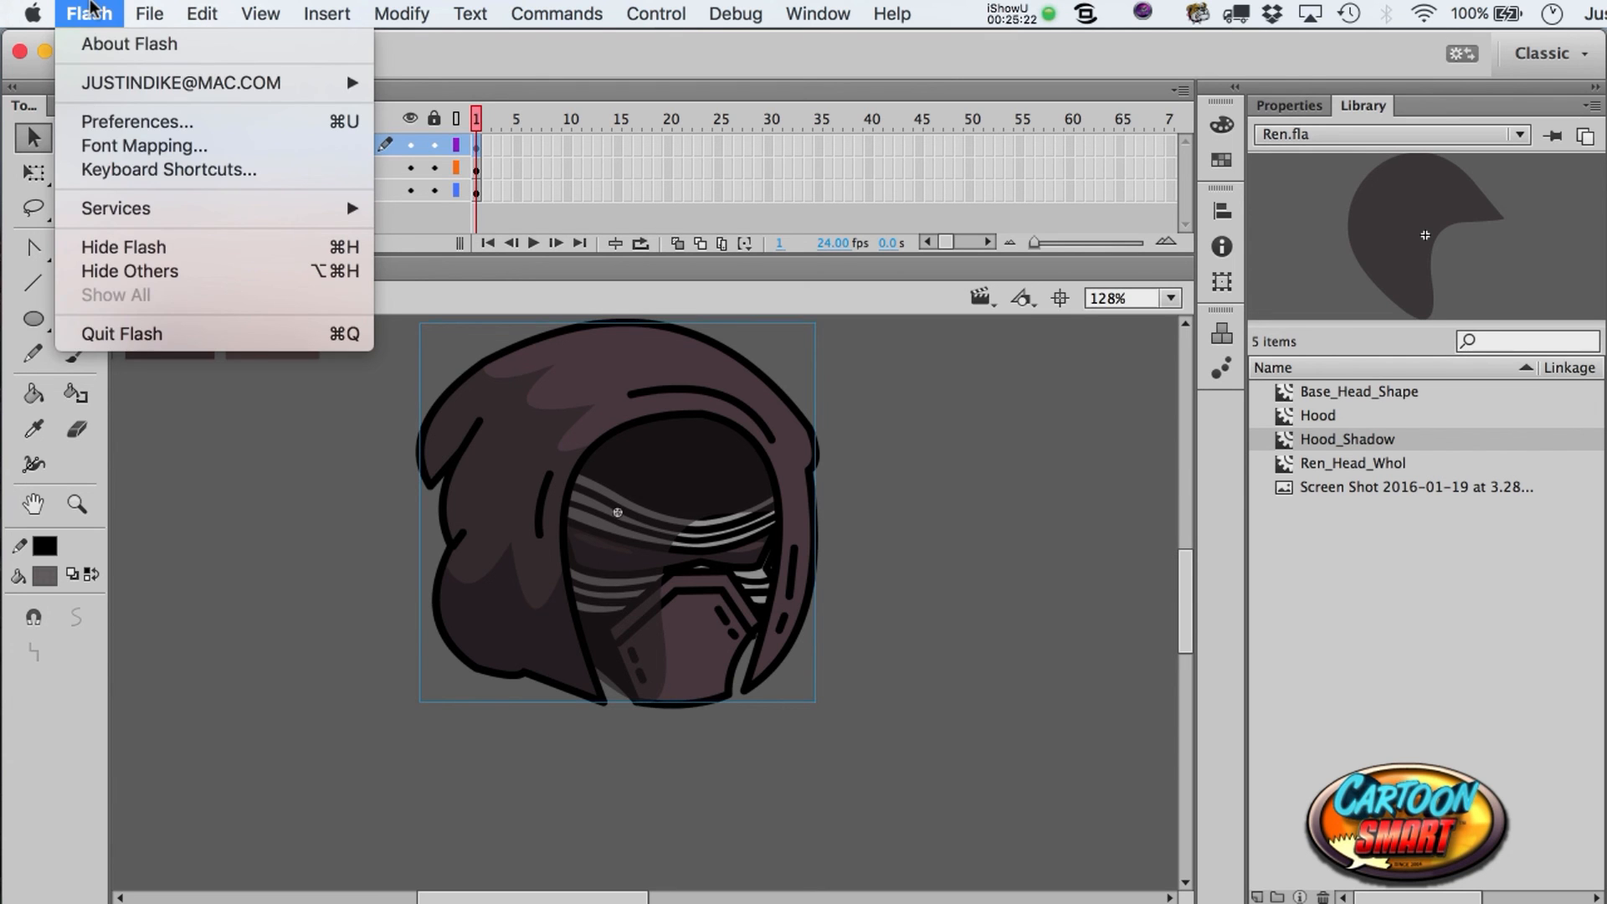
click(90, 10)
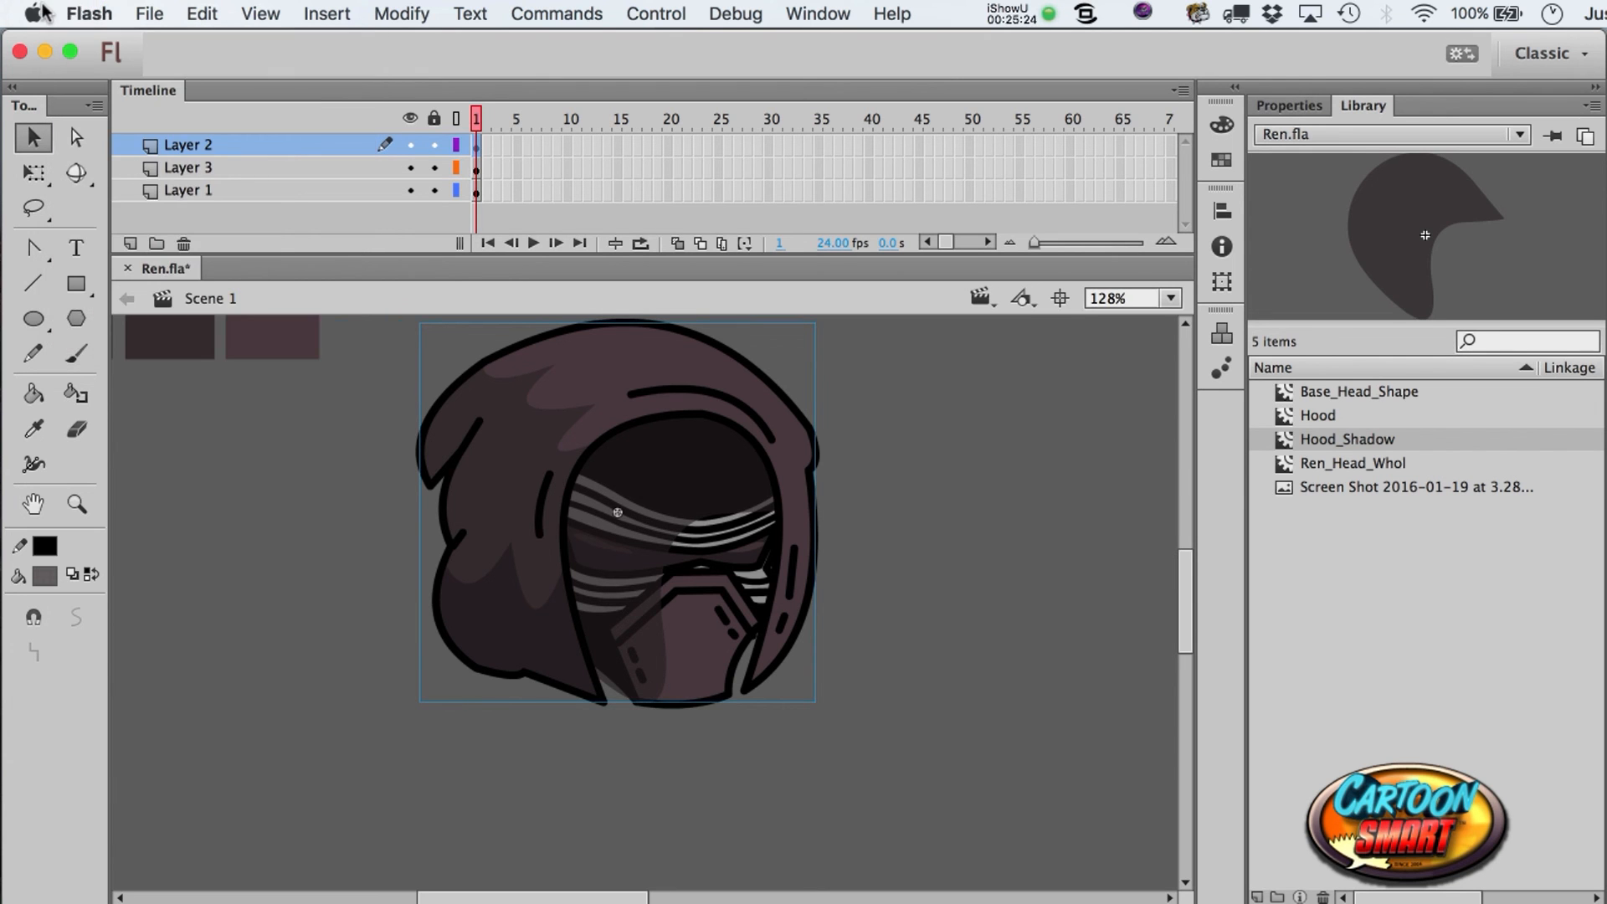
click(65, 12)
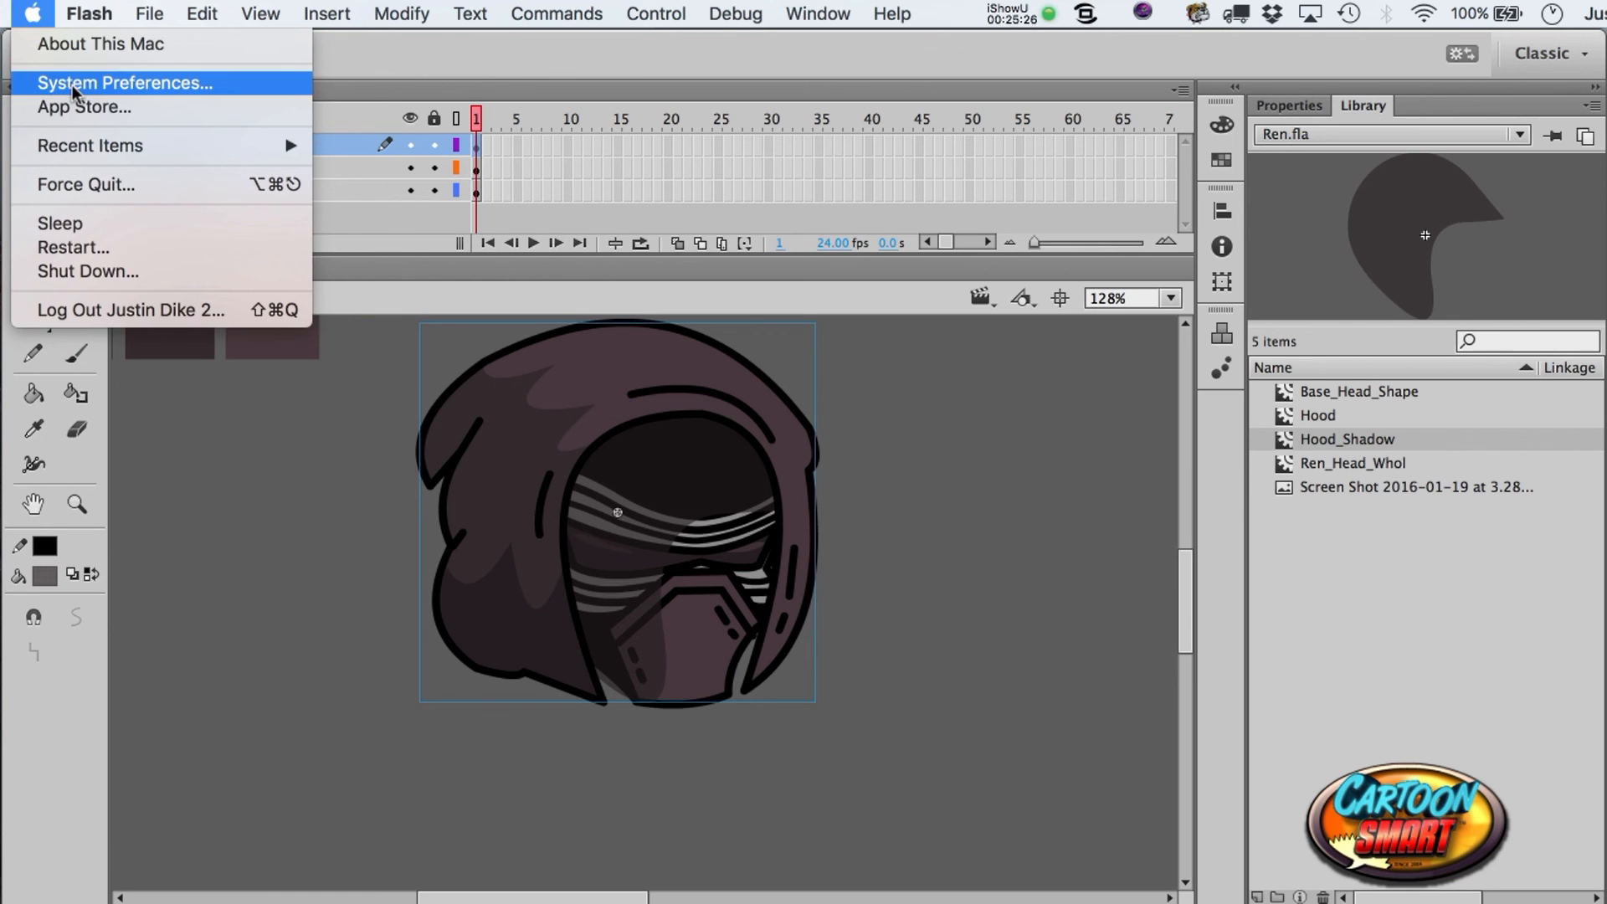
click(109, 121)
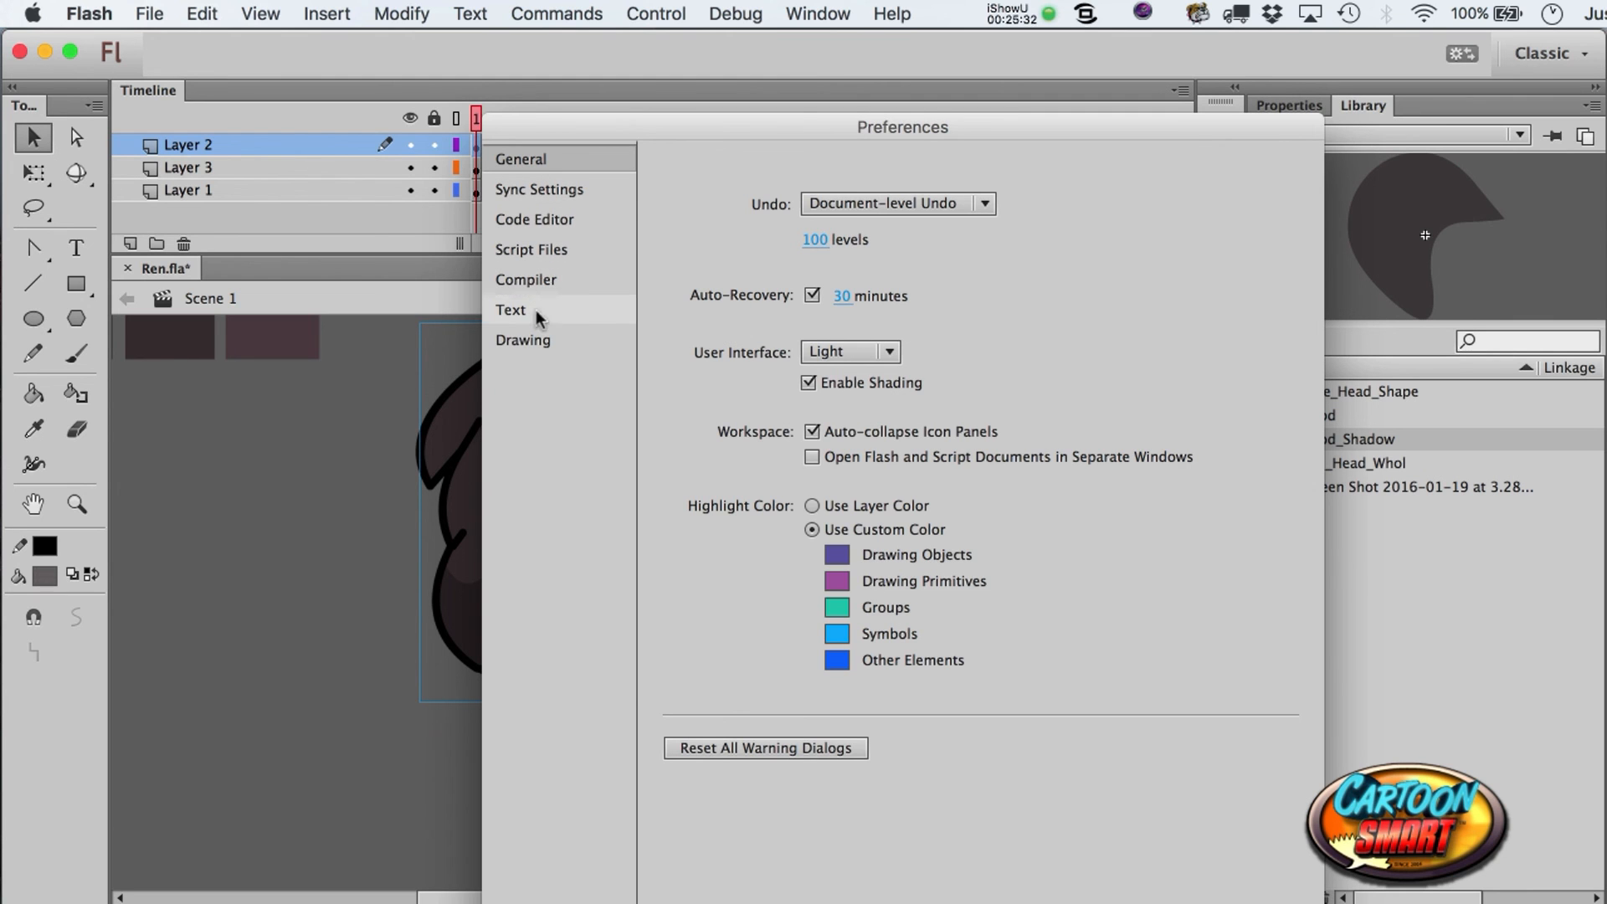
click(536, 338)
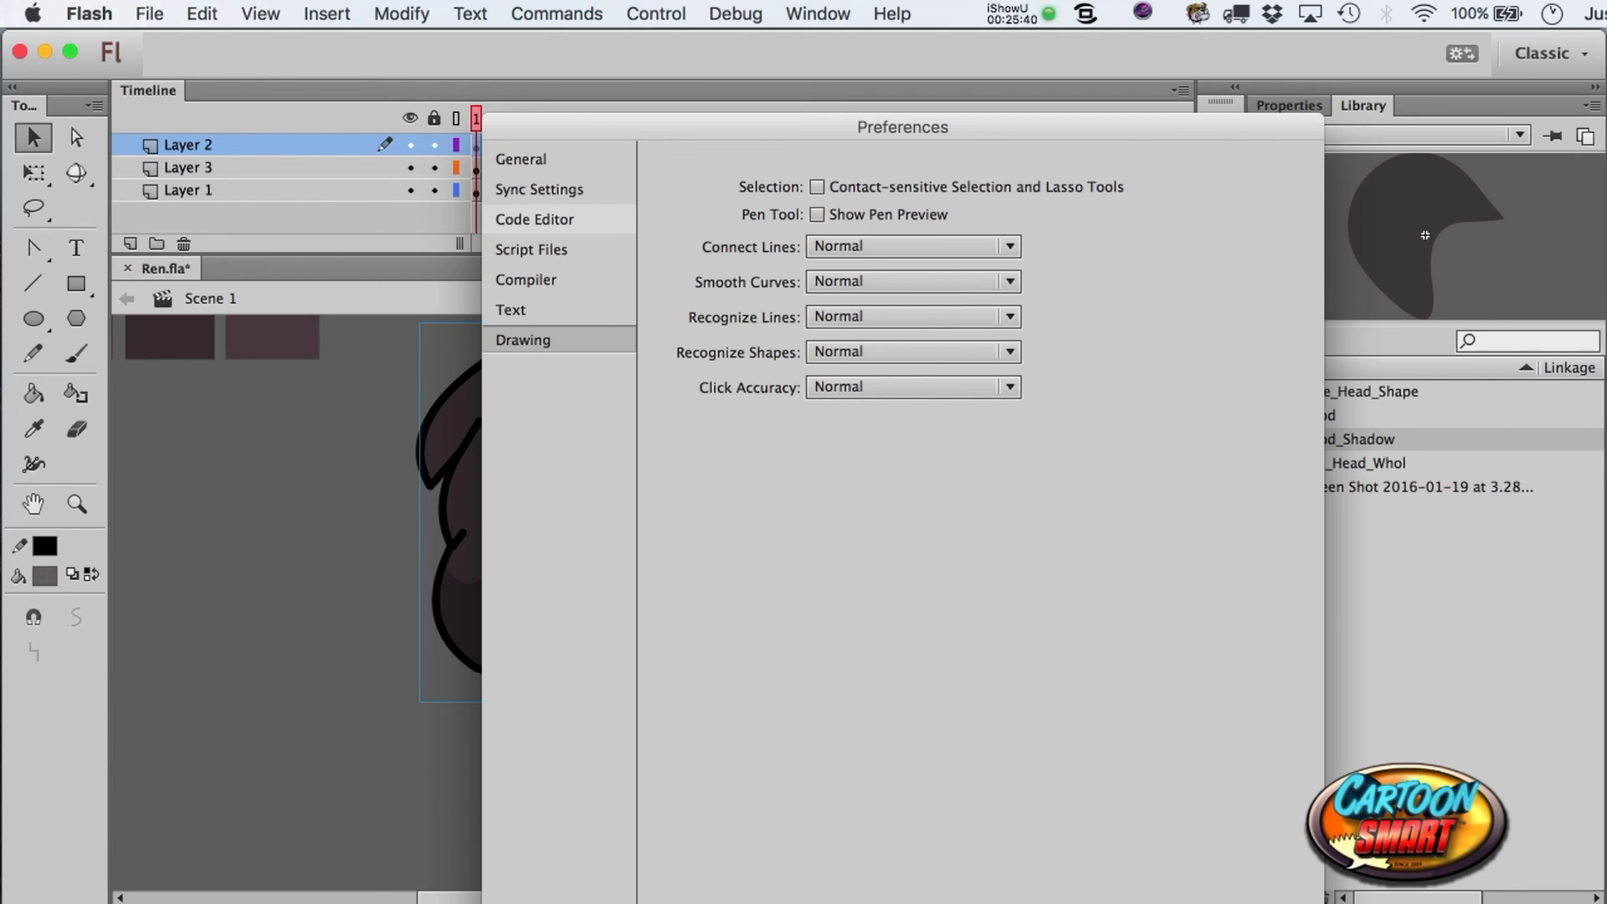
key(Escape)
- Test marquee selection on the hooded head, enclosing it fully and only partially, and deselect everything
click(950, 771)
drag(954, 773, 352, 163)
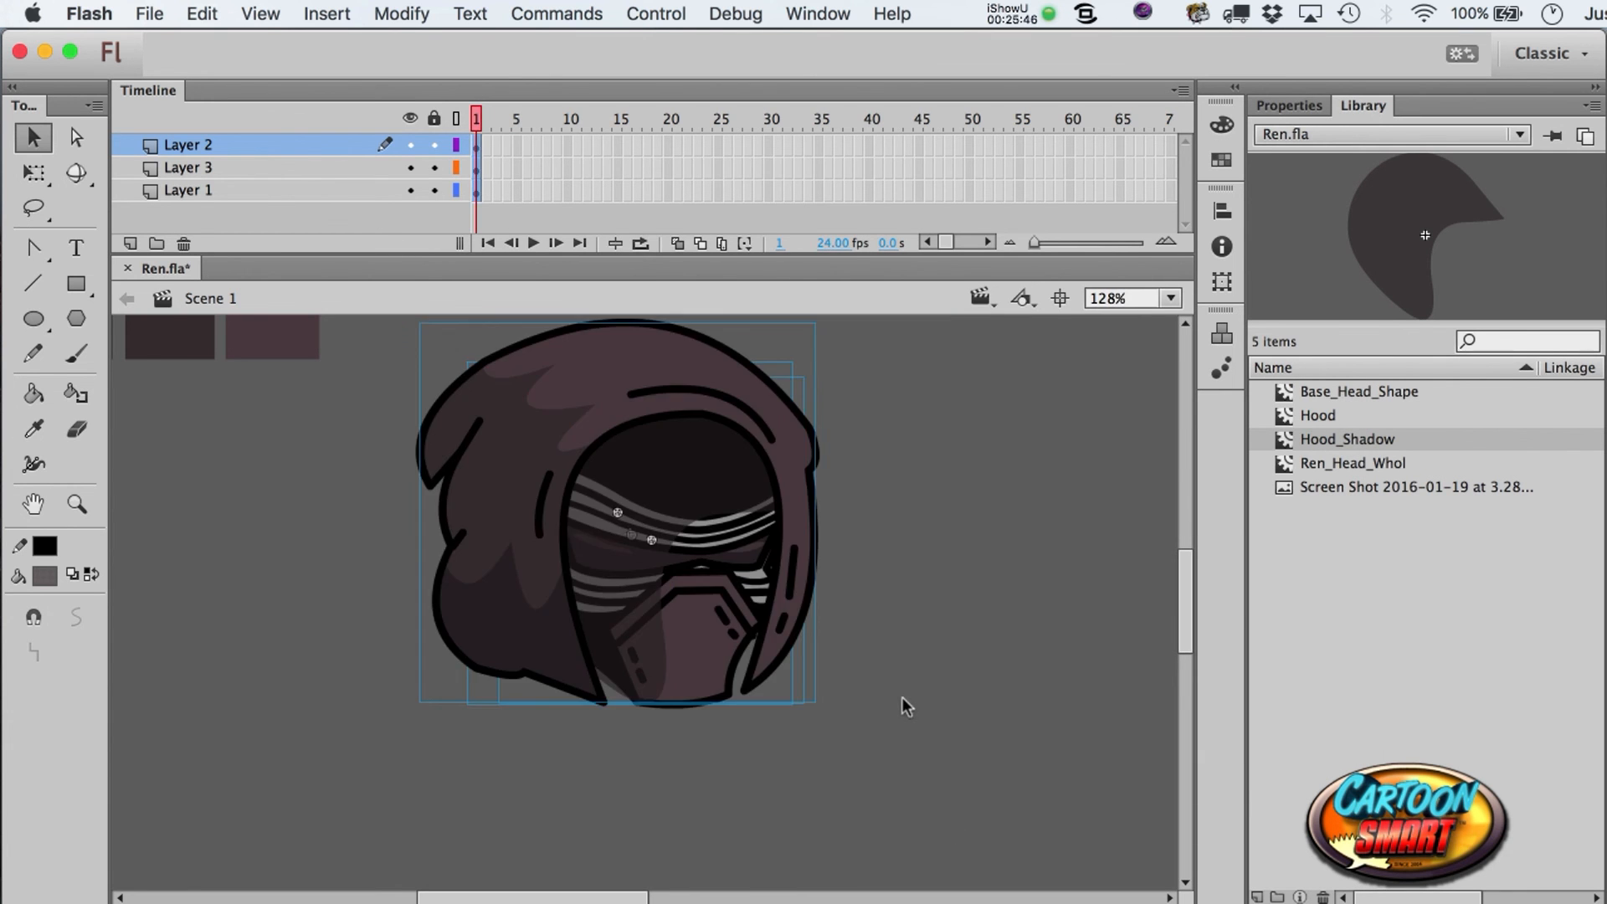
click(911, 773)
drag(998, 824, 359, 183)
drag(911, 806, 459, 309)
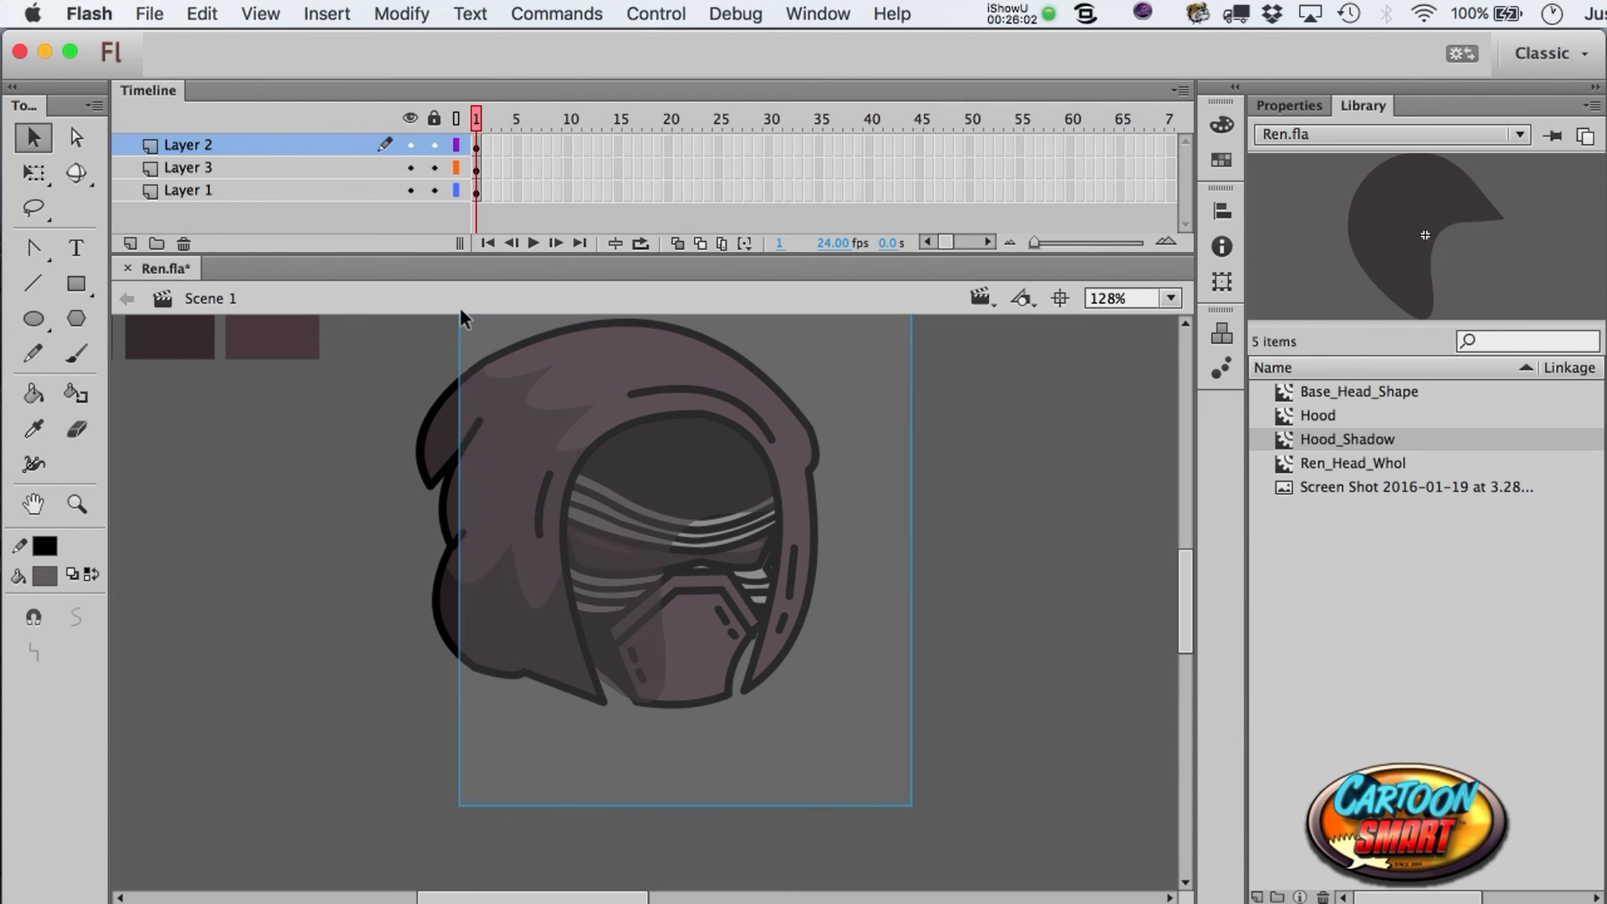
drag(458, 308, 455, 303)
click(873, 696)
- Select all parts of the head, including hood, shadow and mask, and nudge them up together on the stage
click(82, 505)
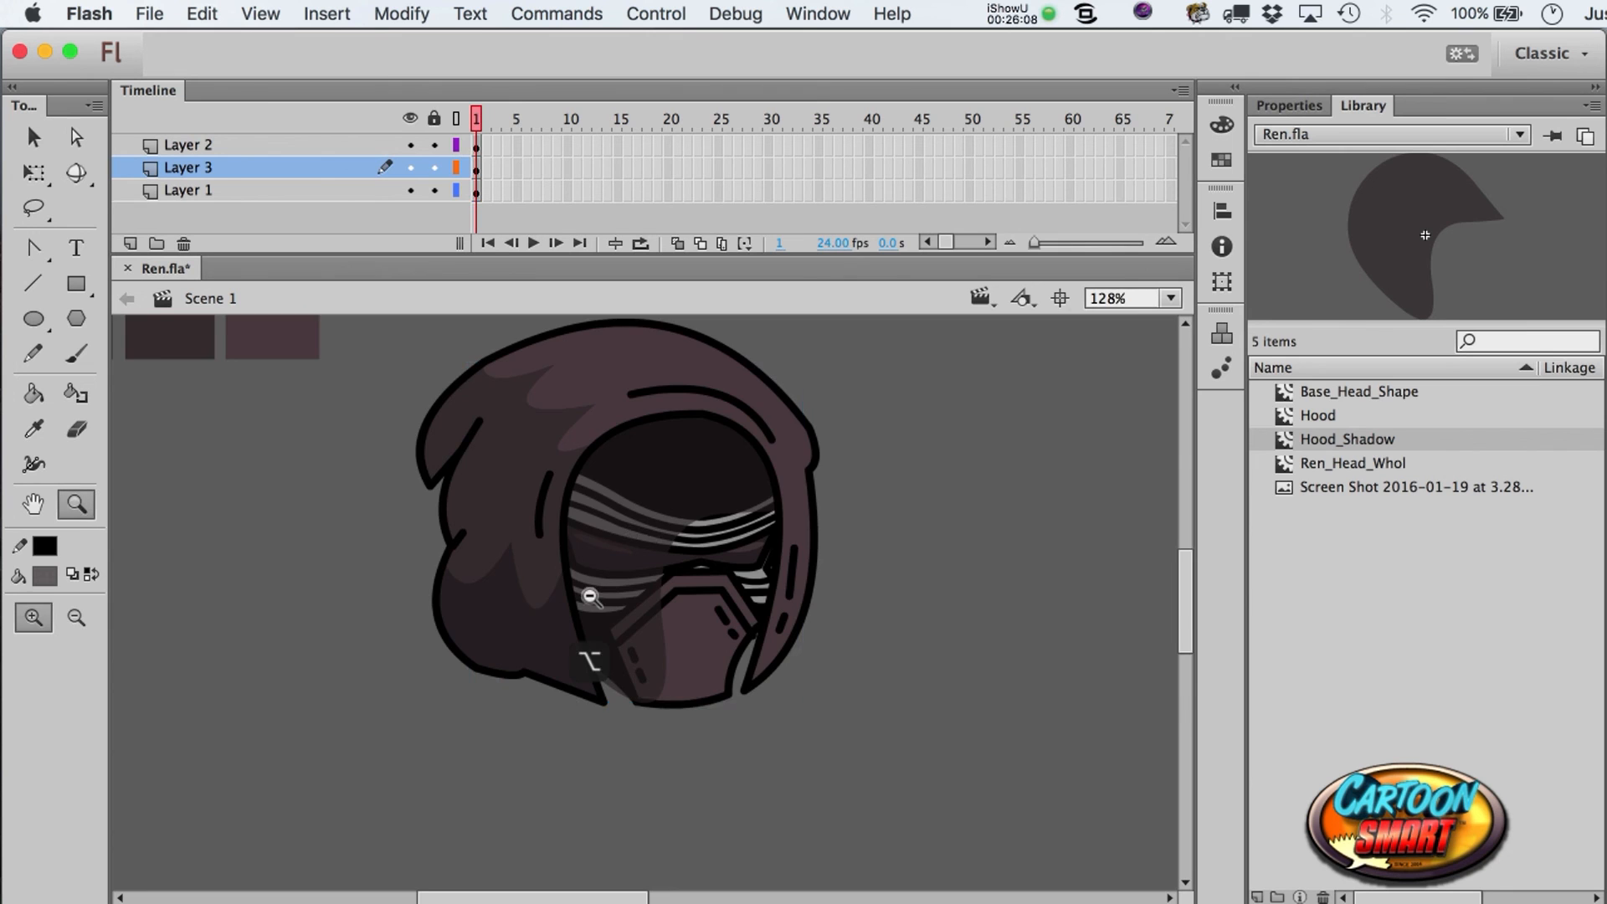
alt+click(589, 595)
drag(515, 460, 924, 858)
key(a)
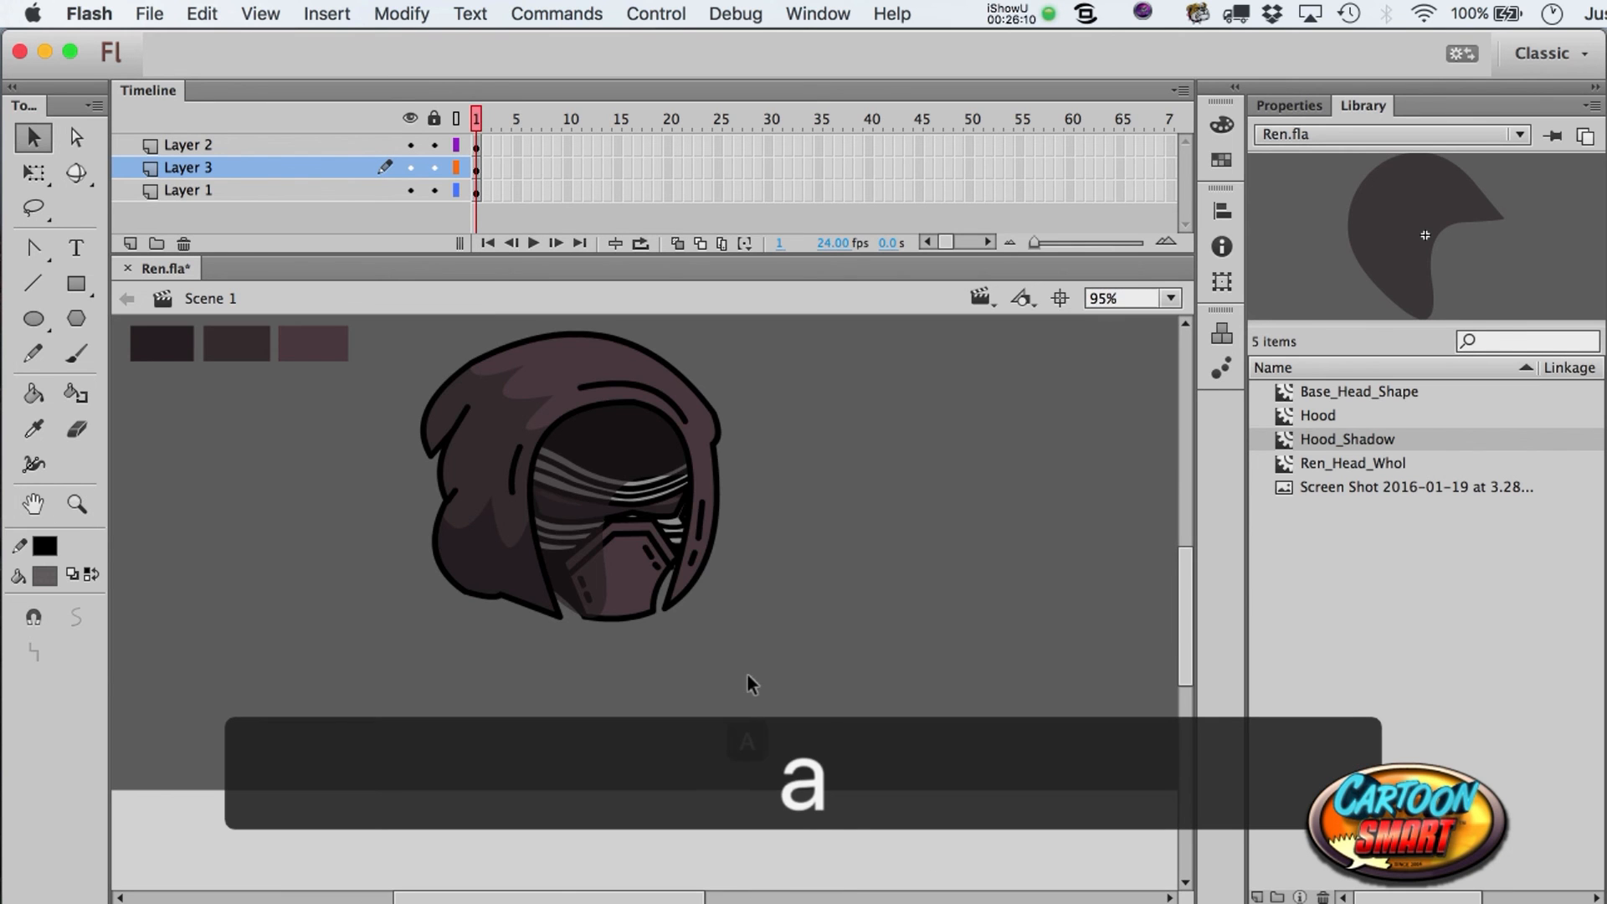
key(q)
drag(783, 674, 385, 270)
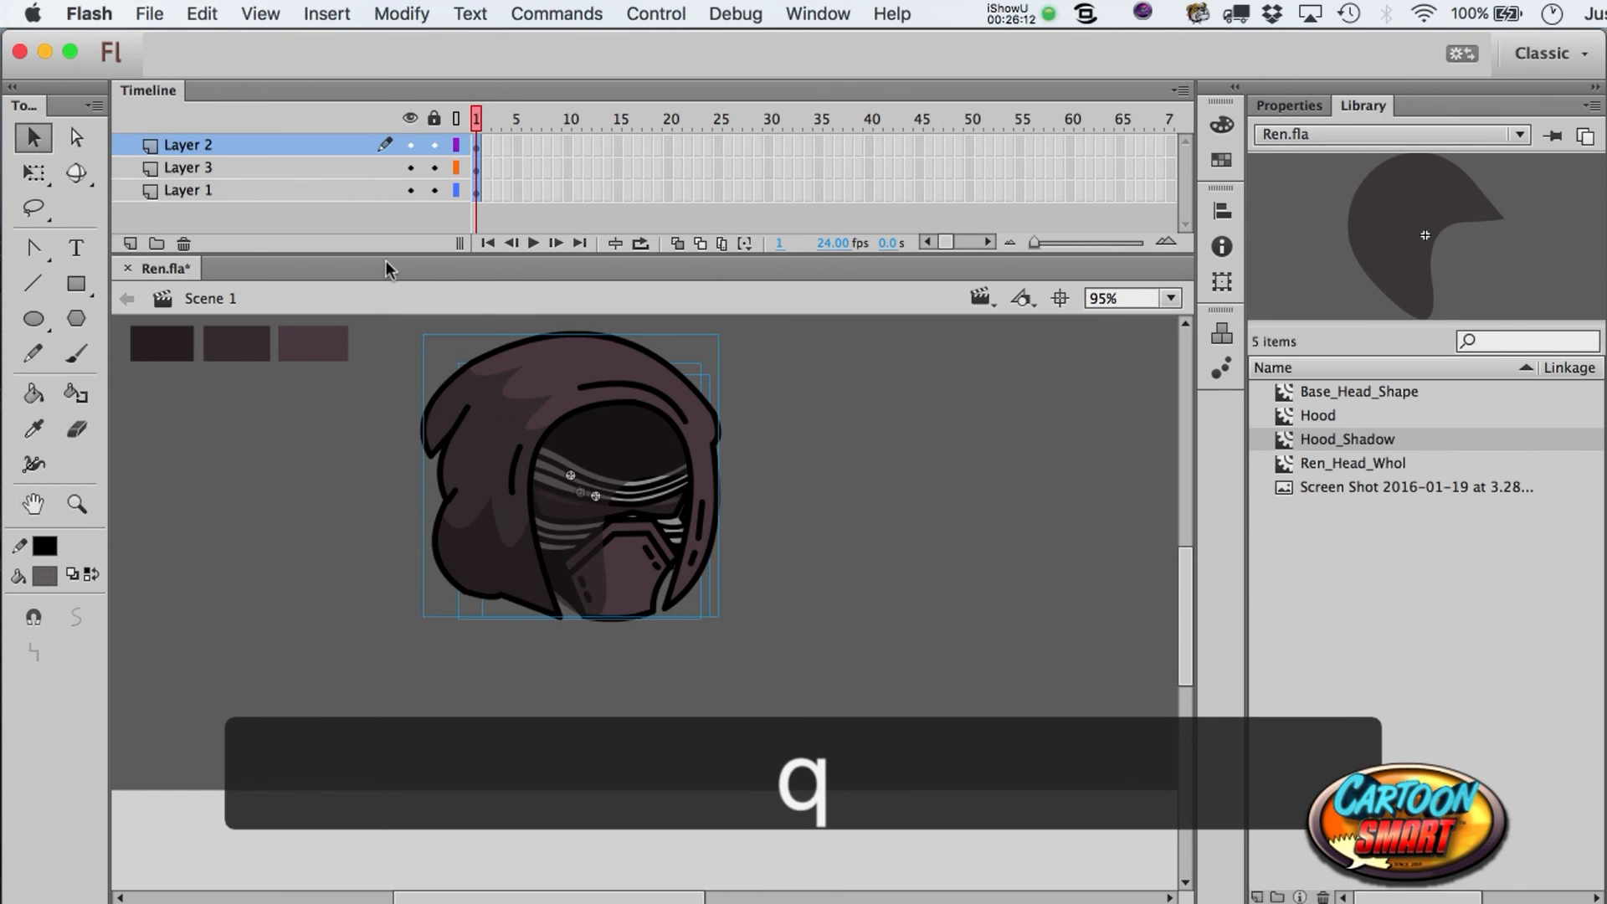
key(shift+Up)
key(Up)
mouse_move(1187, 603)
mouse_down()
mouse_move(1187, 585)
mouse_move(1186, 604)
mouse_up()
- Scale the selected head parts down slightly around their center, nudge them further up, and deselect them
key(q)
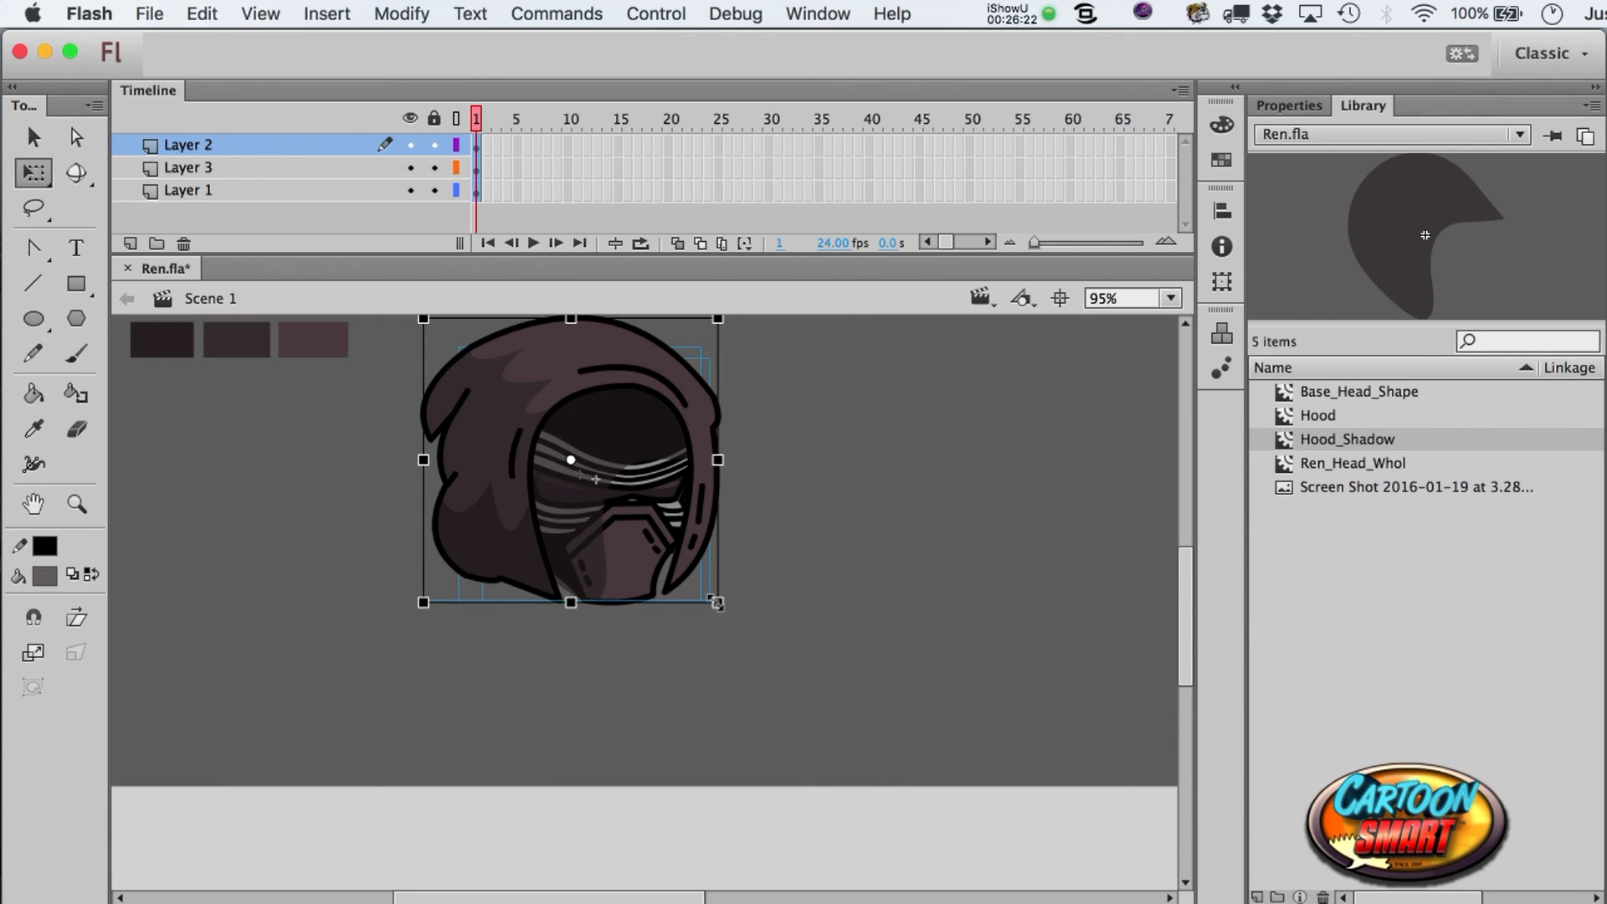
drag(715, 600, 700, 585)
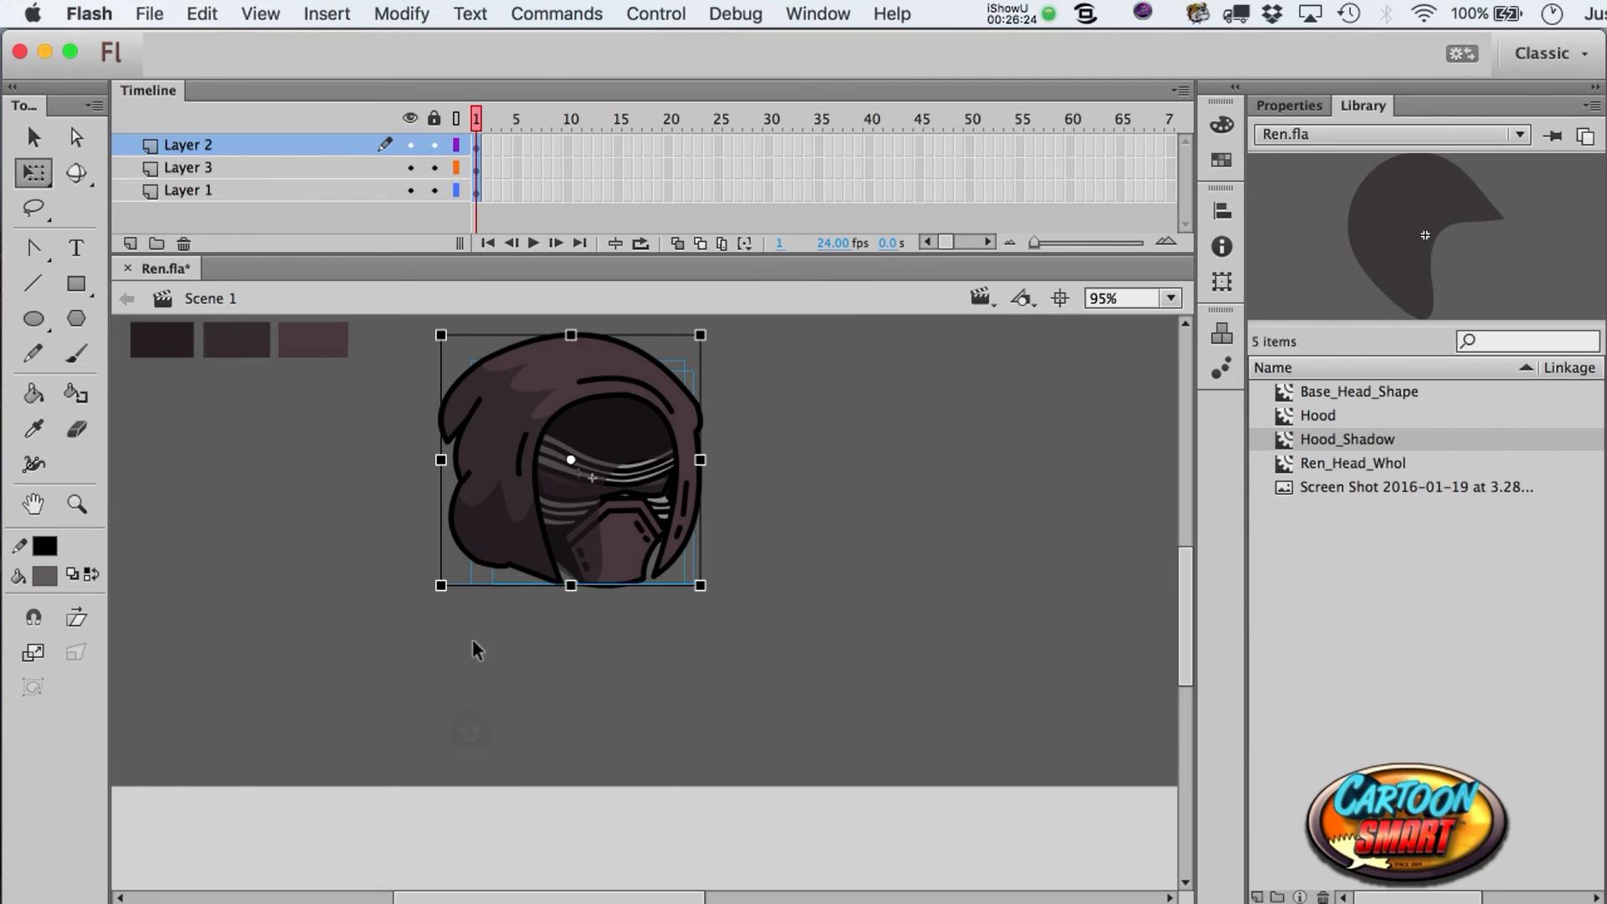
key(shift+Up)
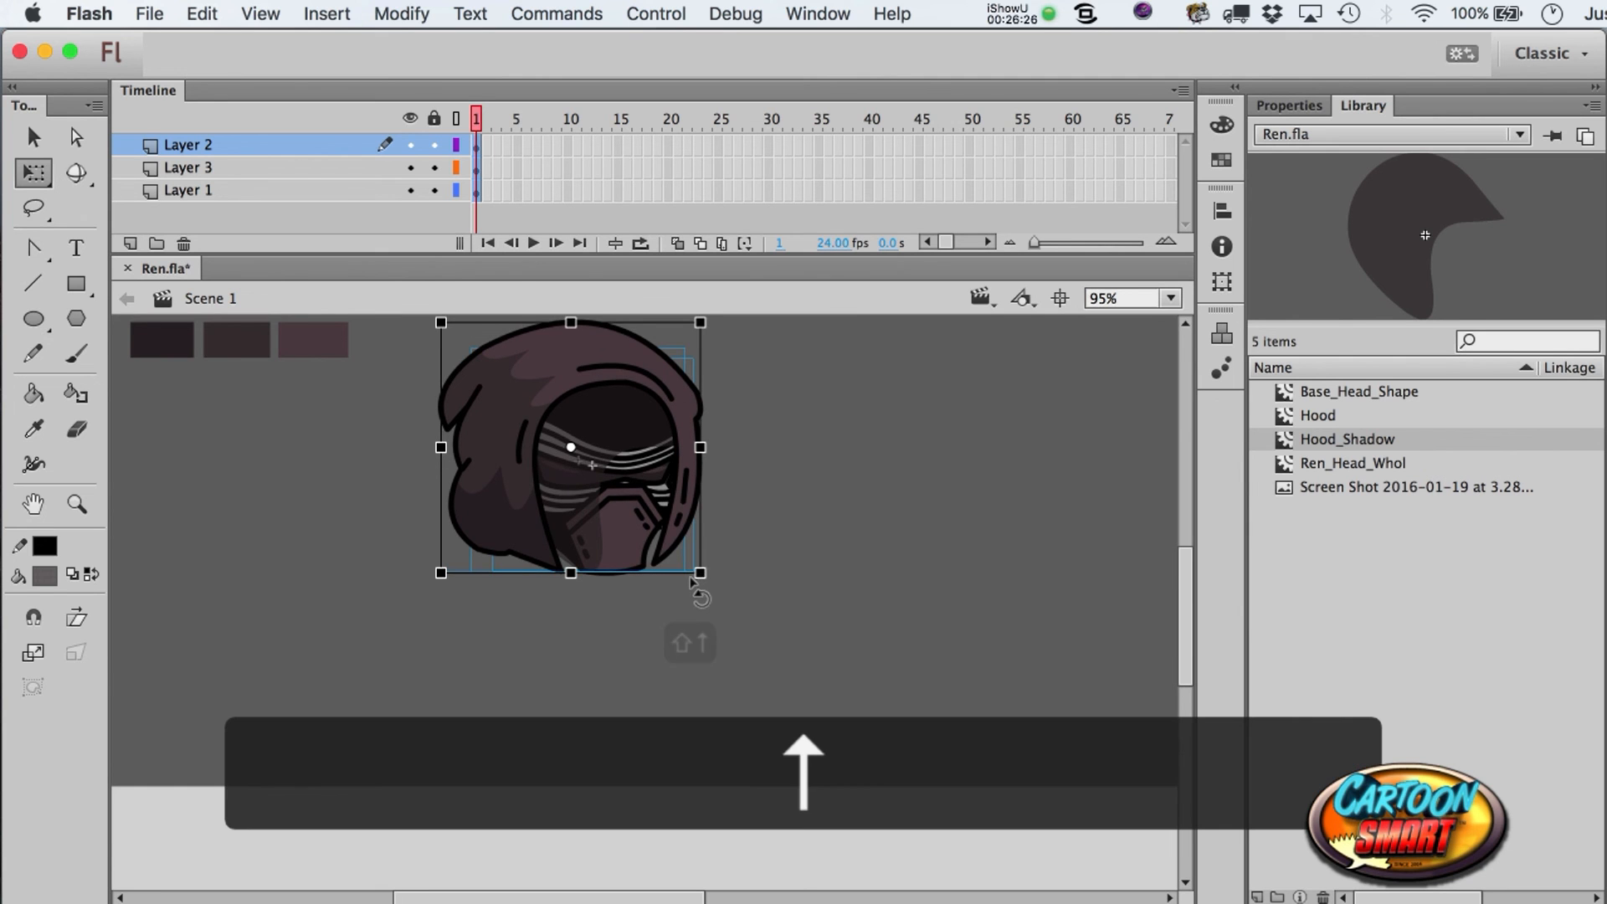
scroll(728, 628, up, 3)
click(996, 371)
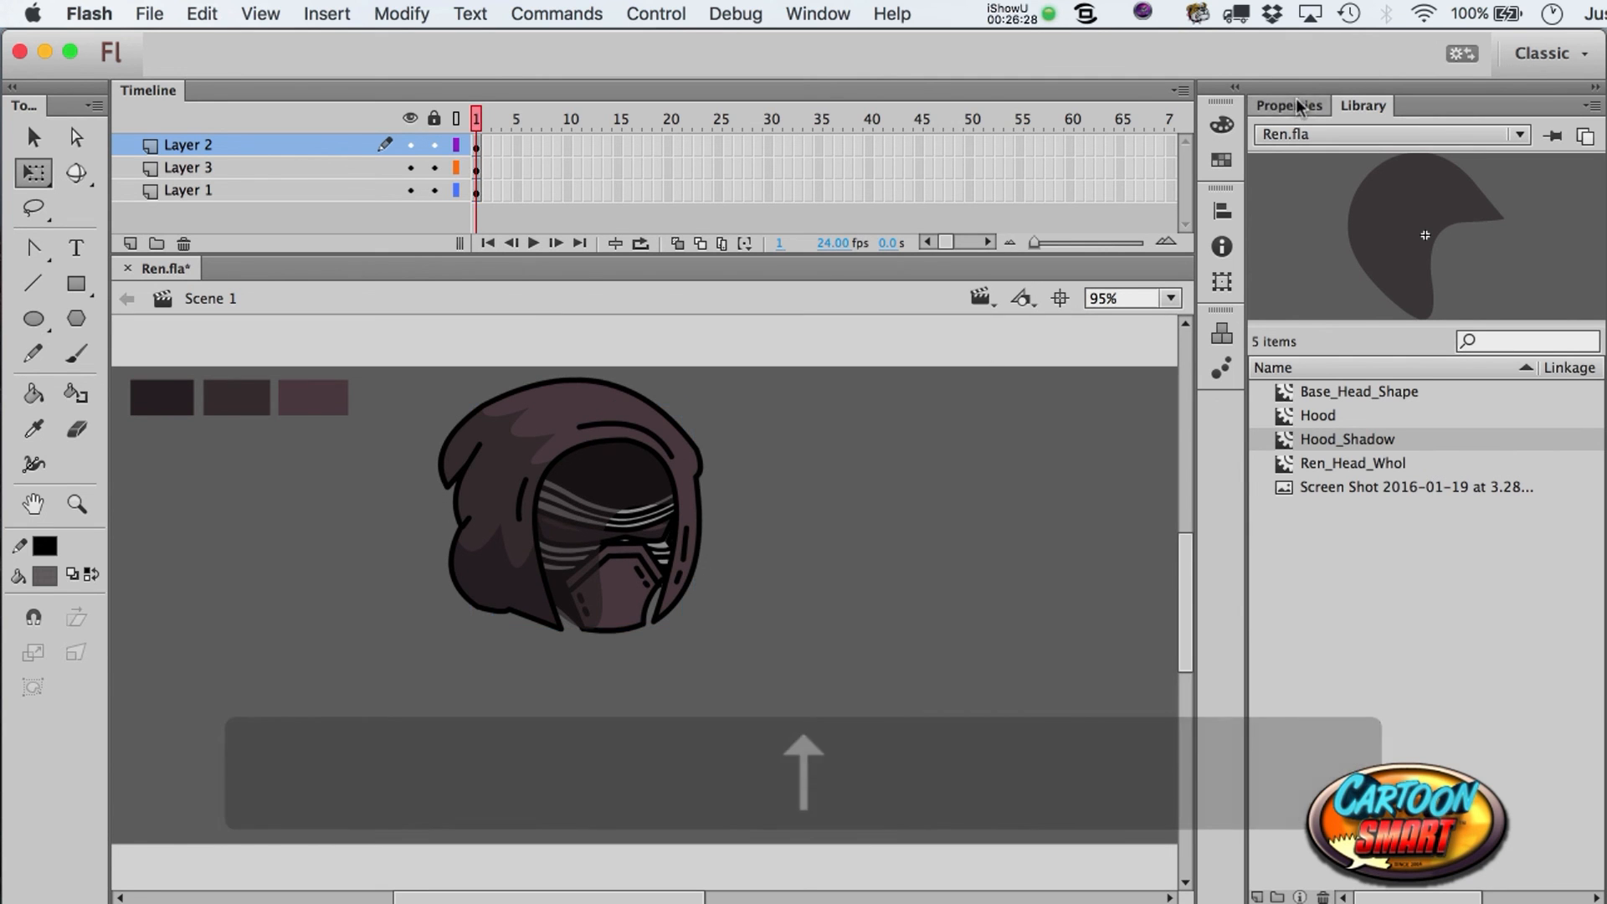
- Set up the Rectangle tool with a solid, opaque fill sampled from the hood's lighter plum color, keeping the black outline
click(1289, 105)
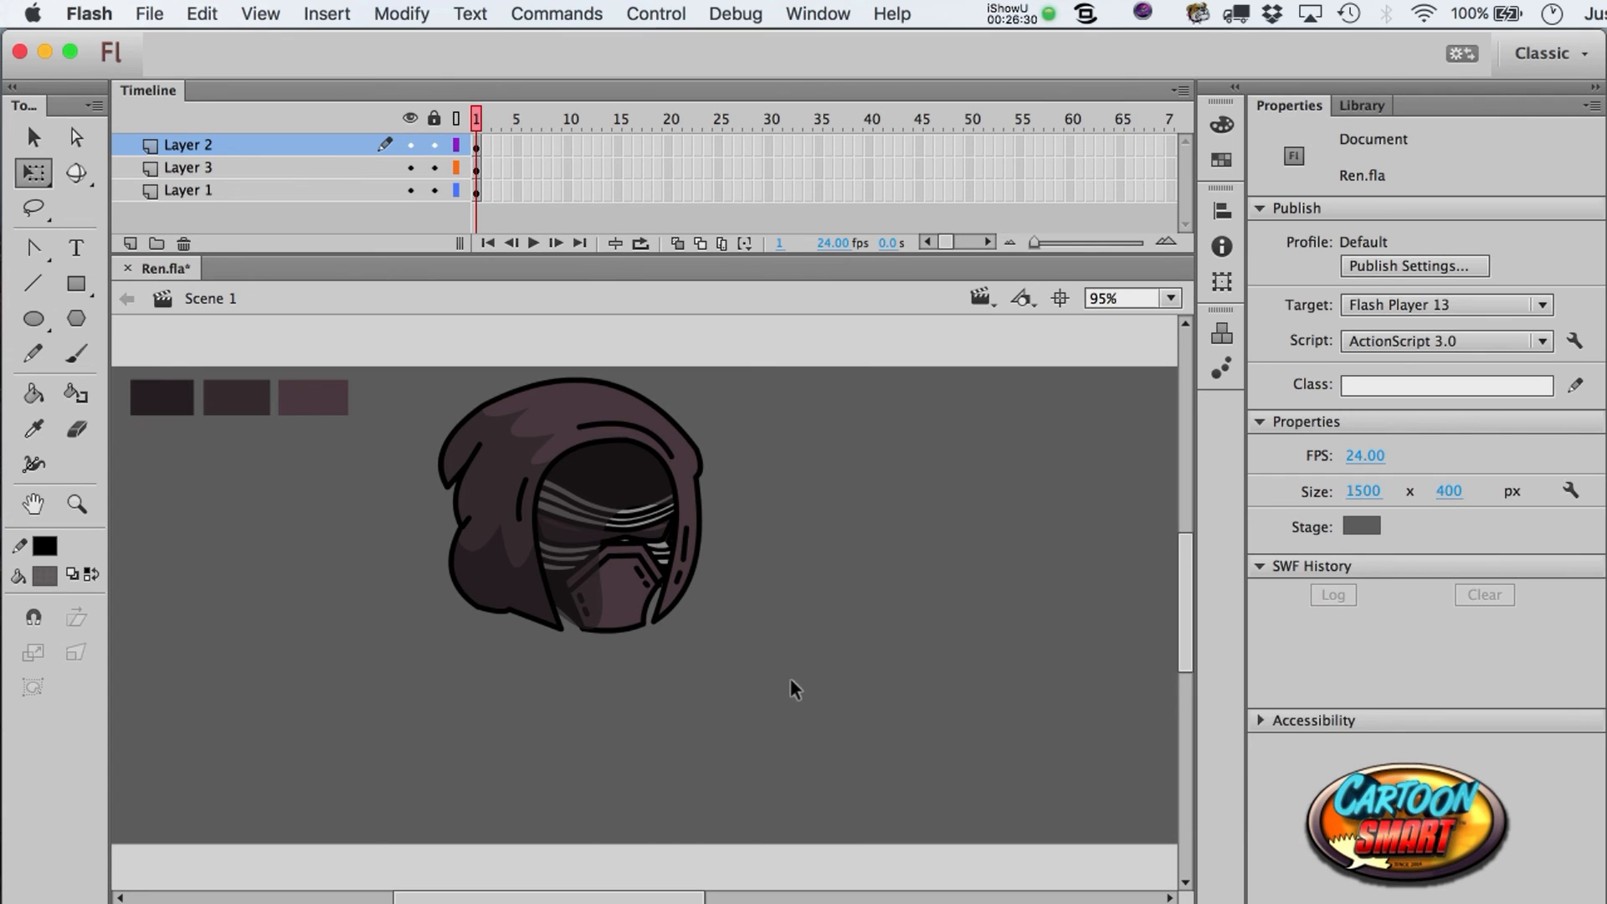
key(a)
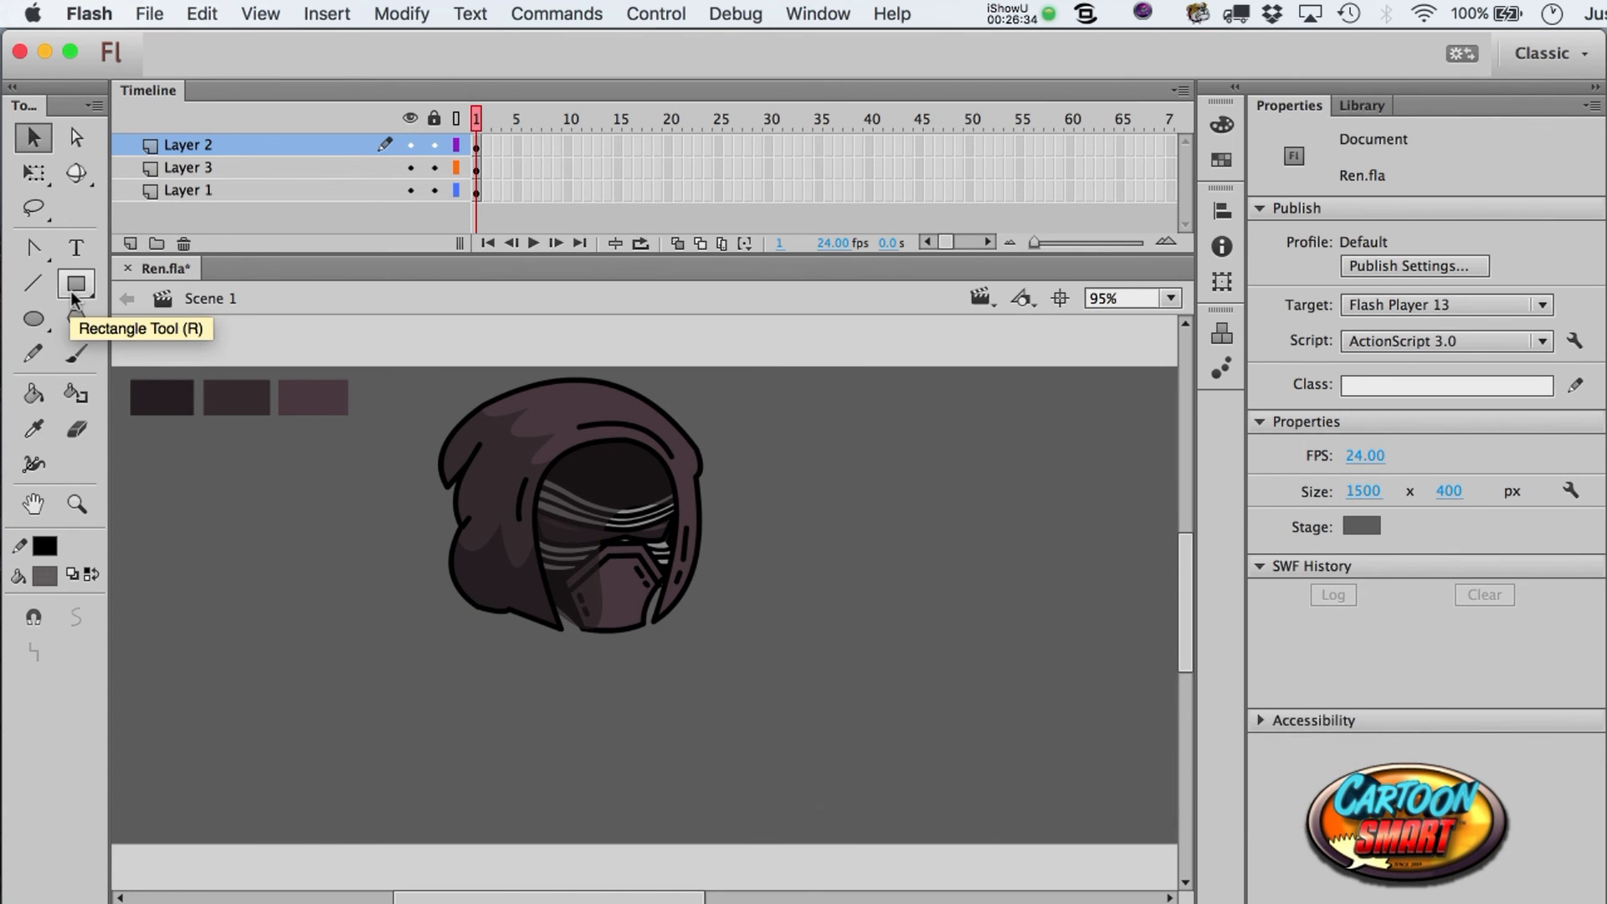
click(73, 284)
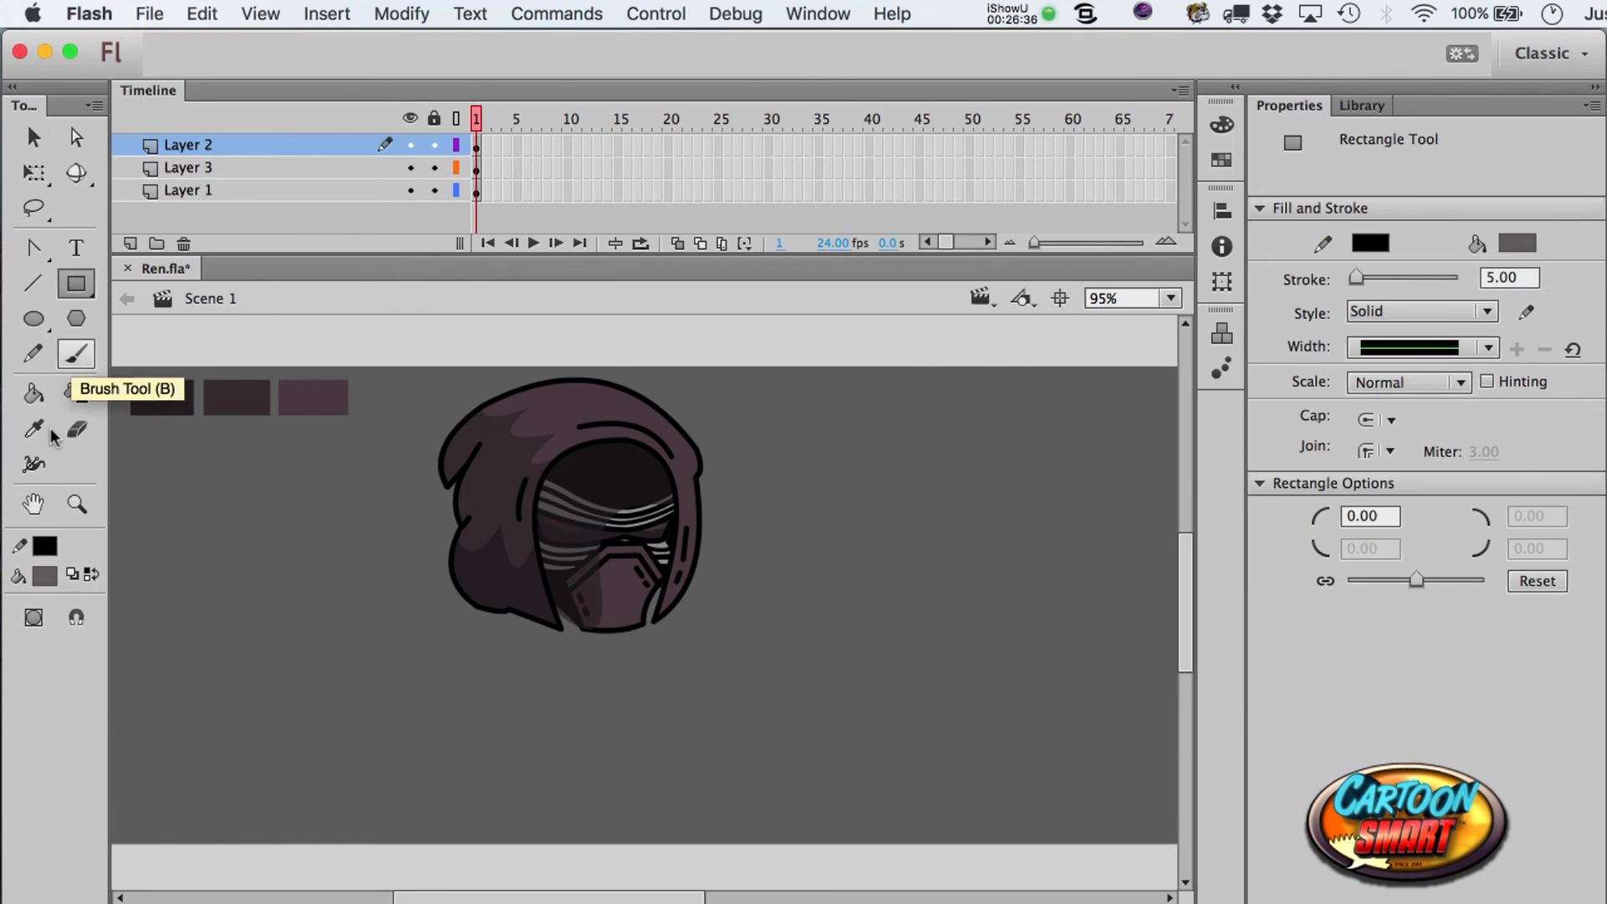
click(44, 576)
click(588, 392)
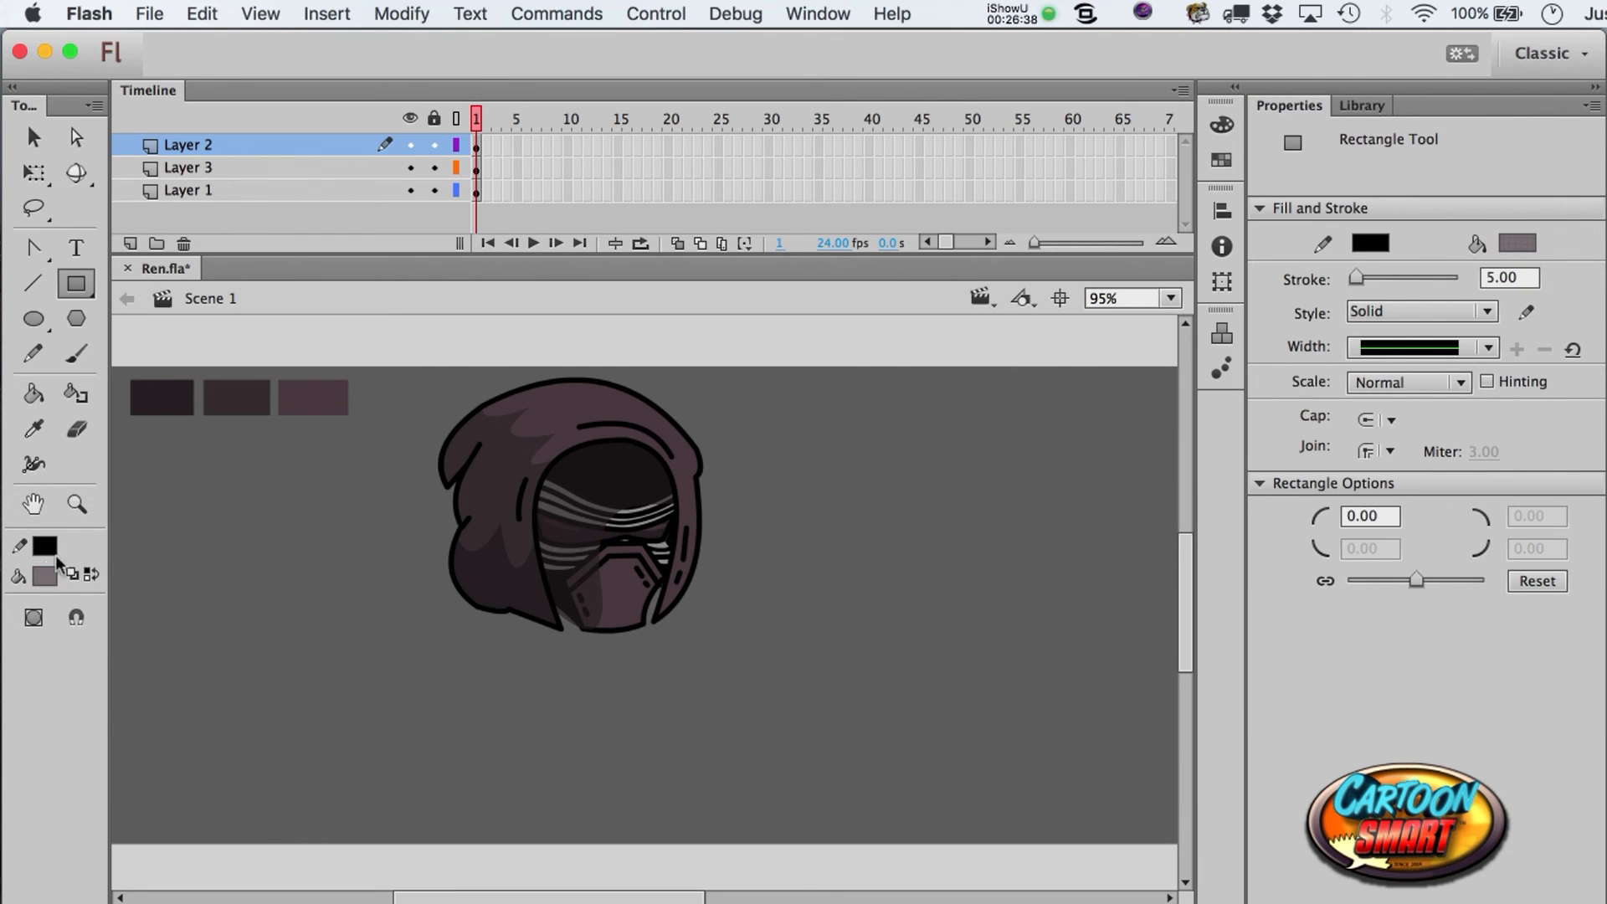
click(41, 581)
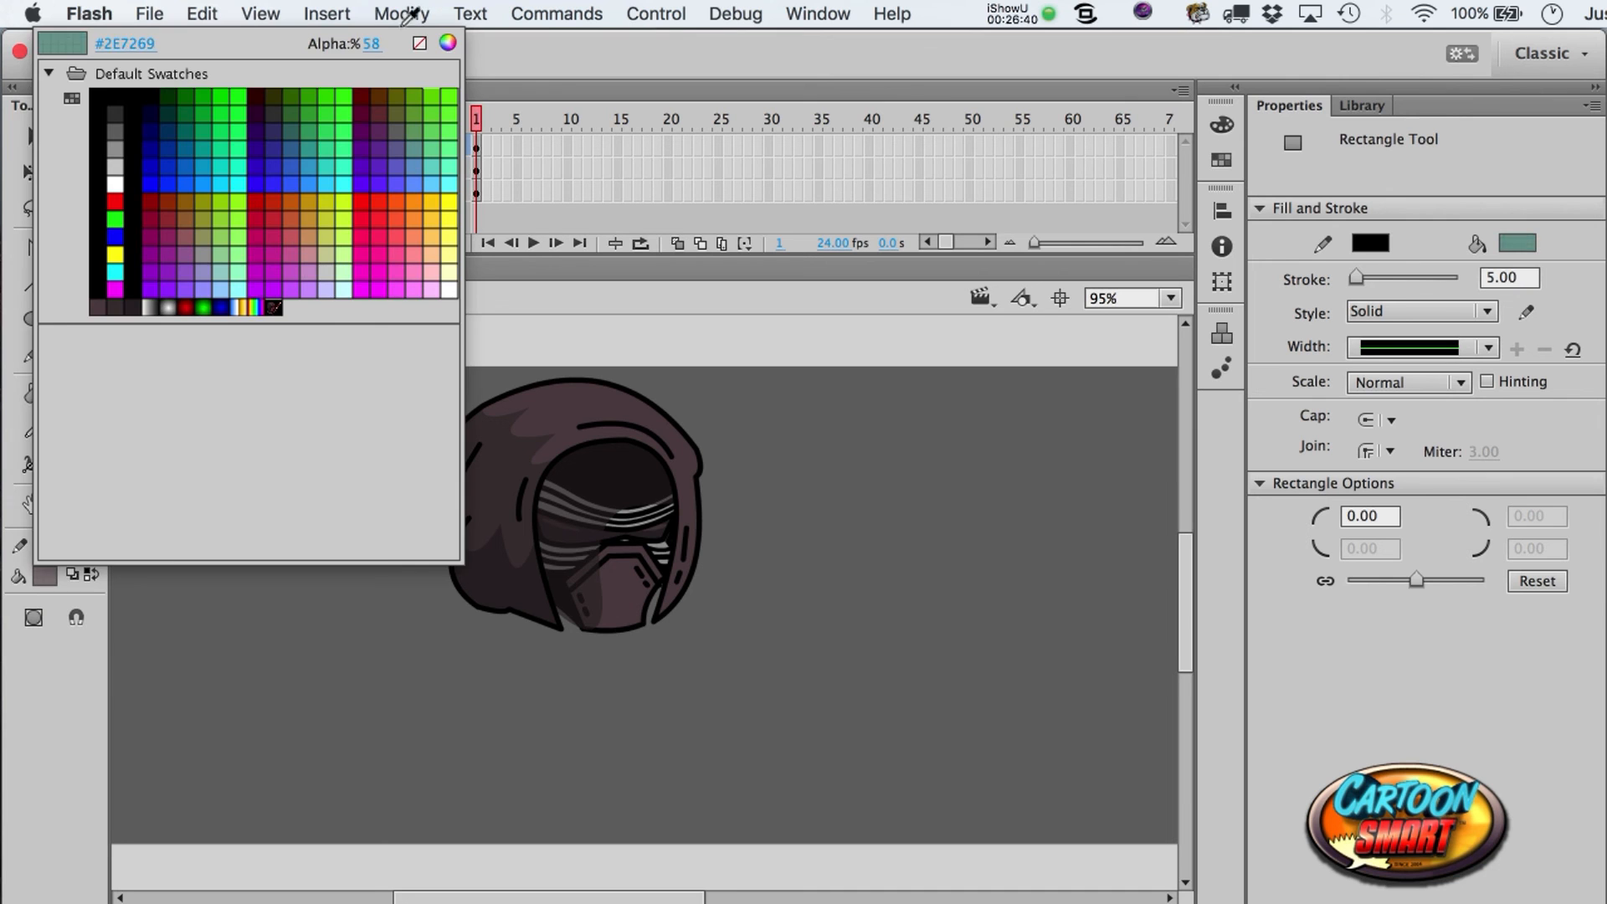
click(444, 47)
click(44, 576)
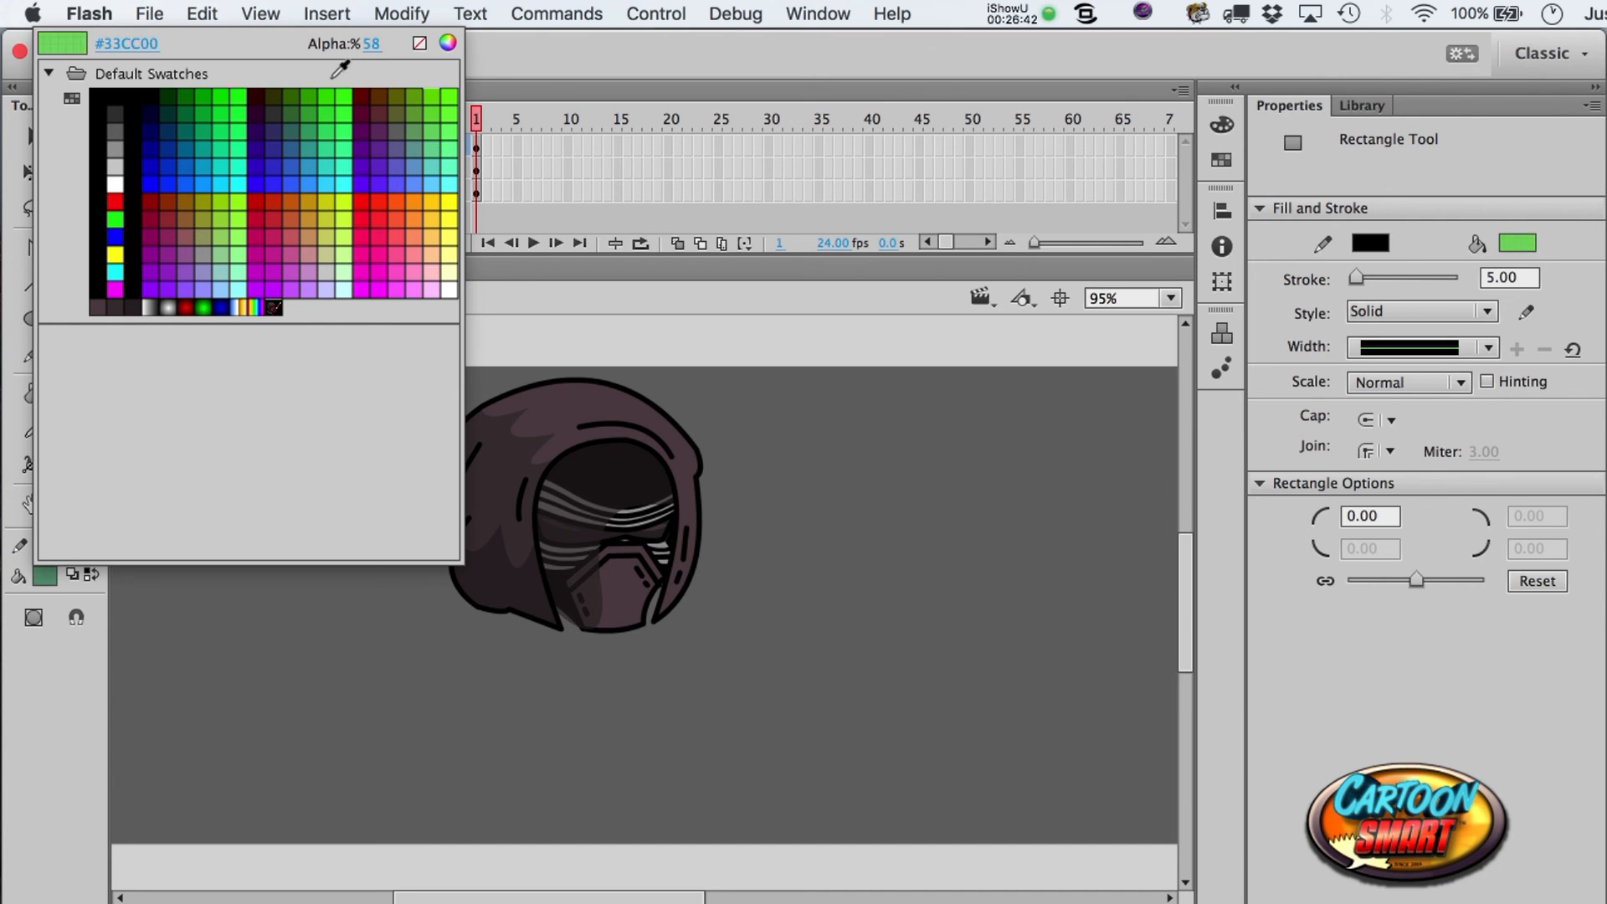
click(500, 49)
click(44, 576)
click(557, 402)
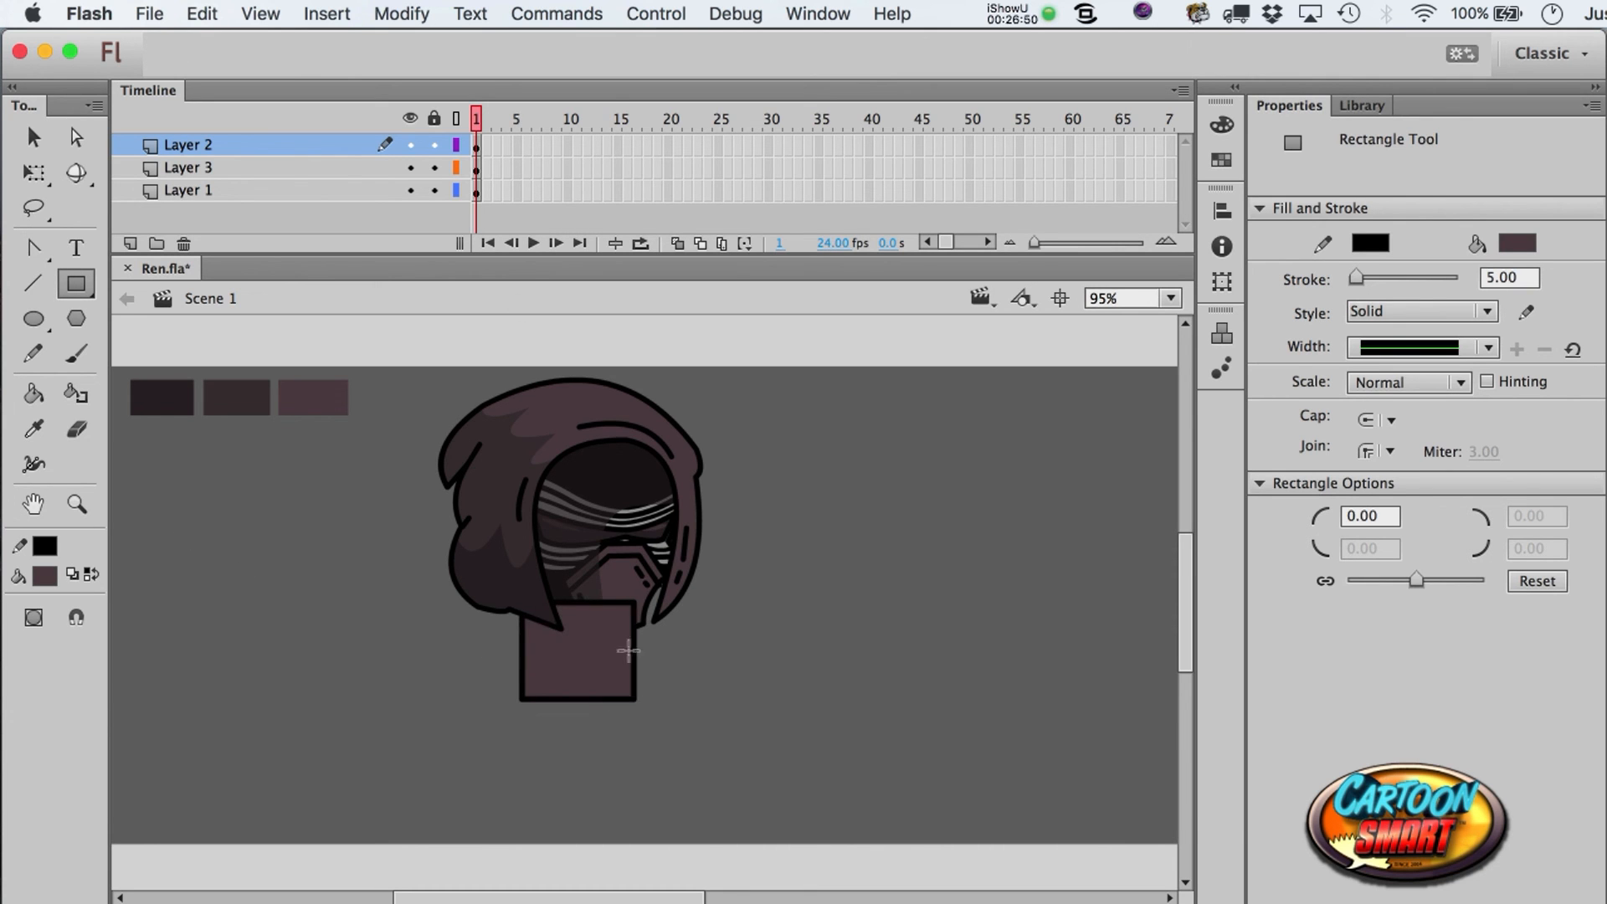
- Undo the trial rectangle and draw one for the torso under the mask, on a new layer placed below all the others
key(super+z)
click(176, 191)
click(131, 242)
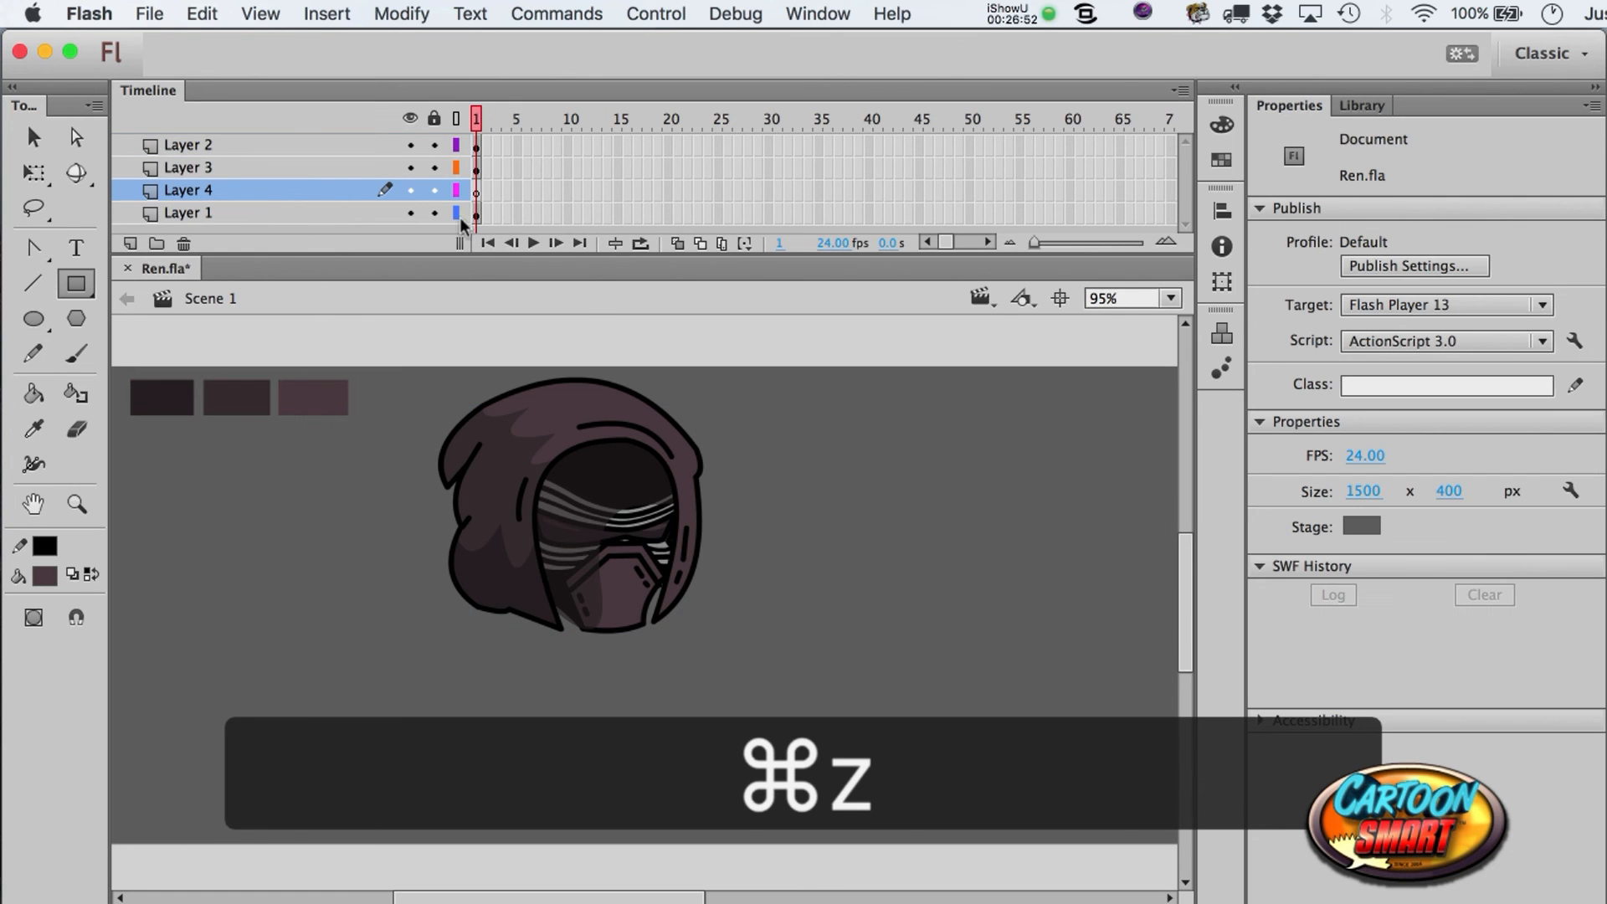
drag(545, 603, 631, 703)
- Reshape the torso rectangle into a tapered form, with wider top corners, a narrower base and a slightly curved bottom edge
key(a)
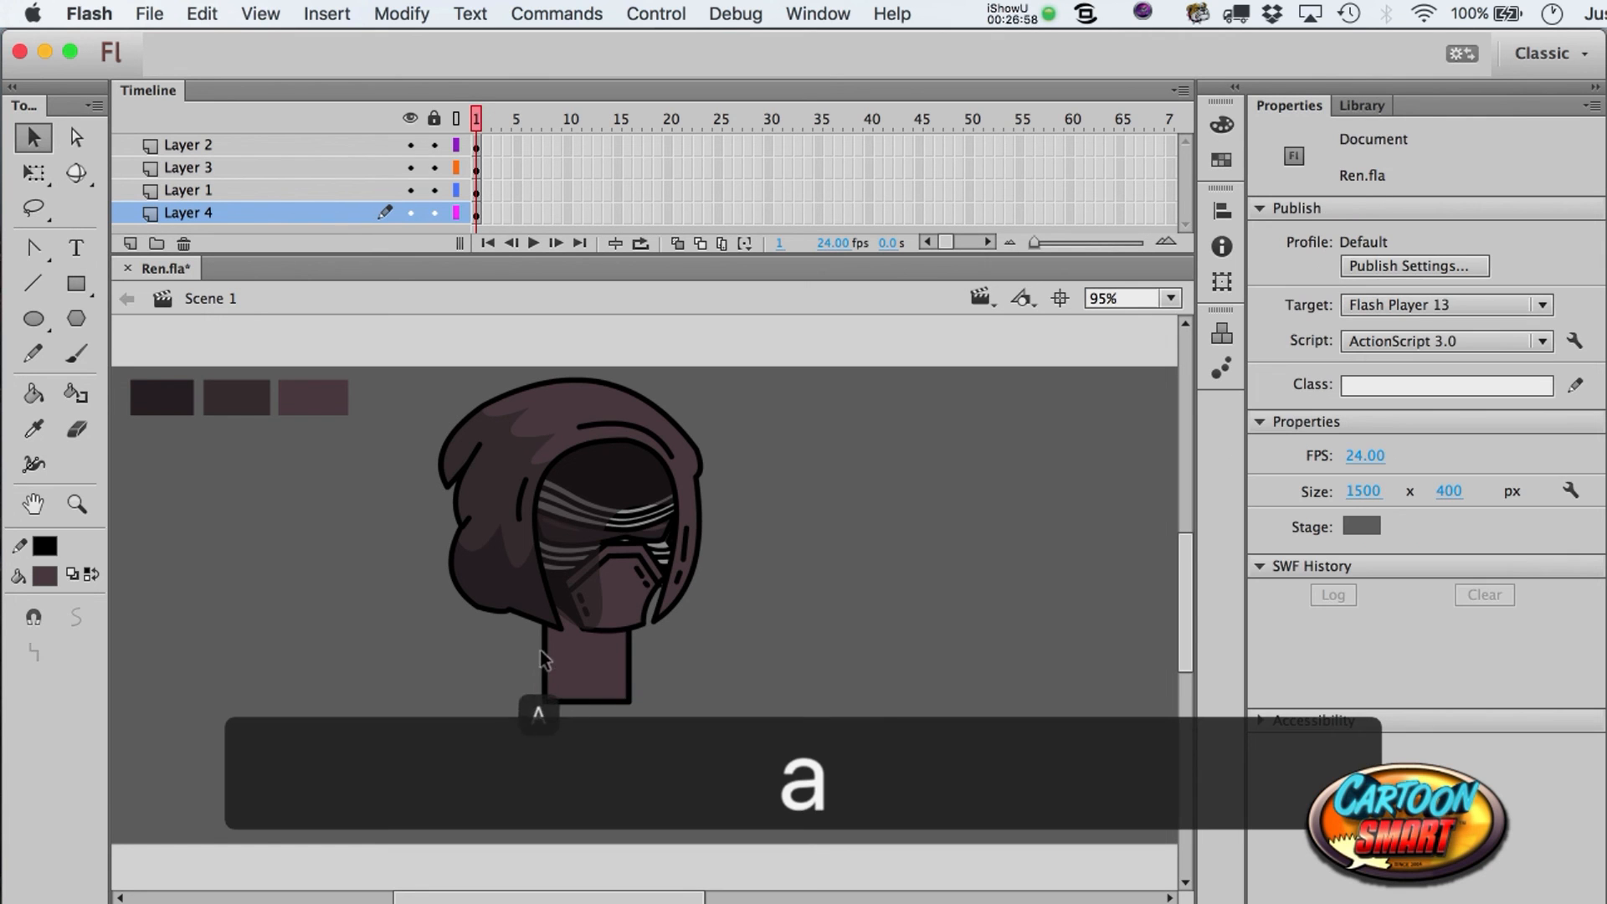
drag(540, 646, 505, 589)
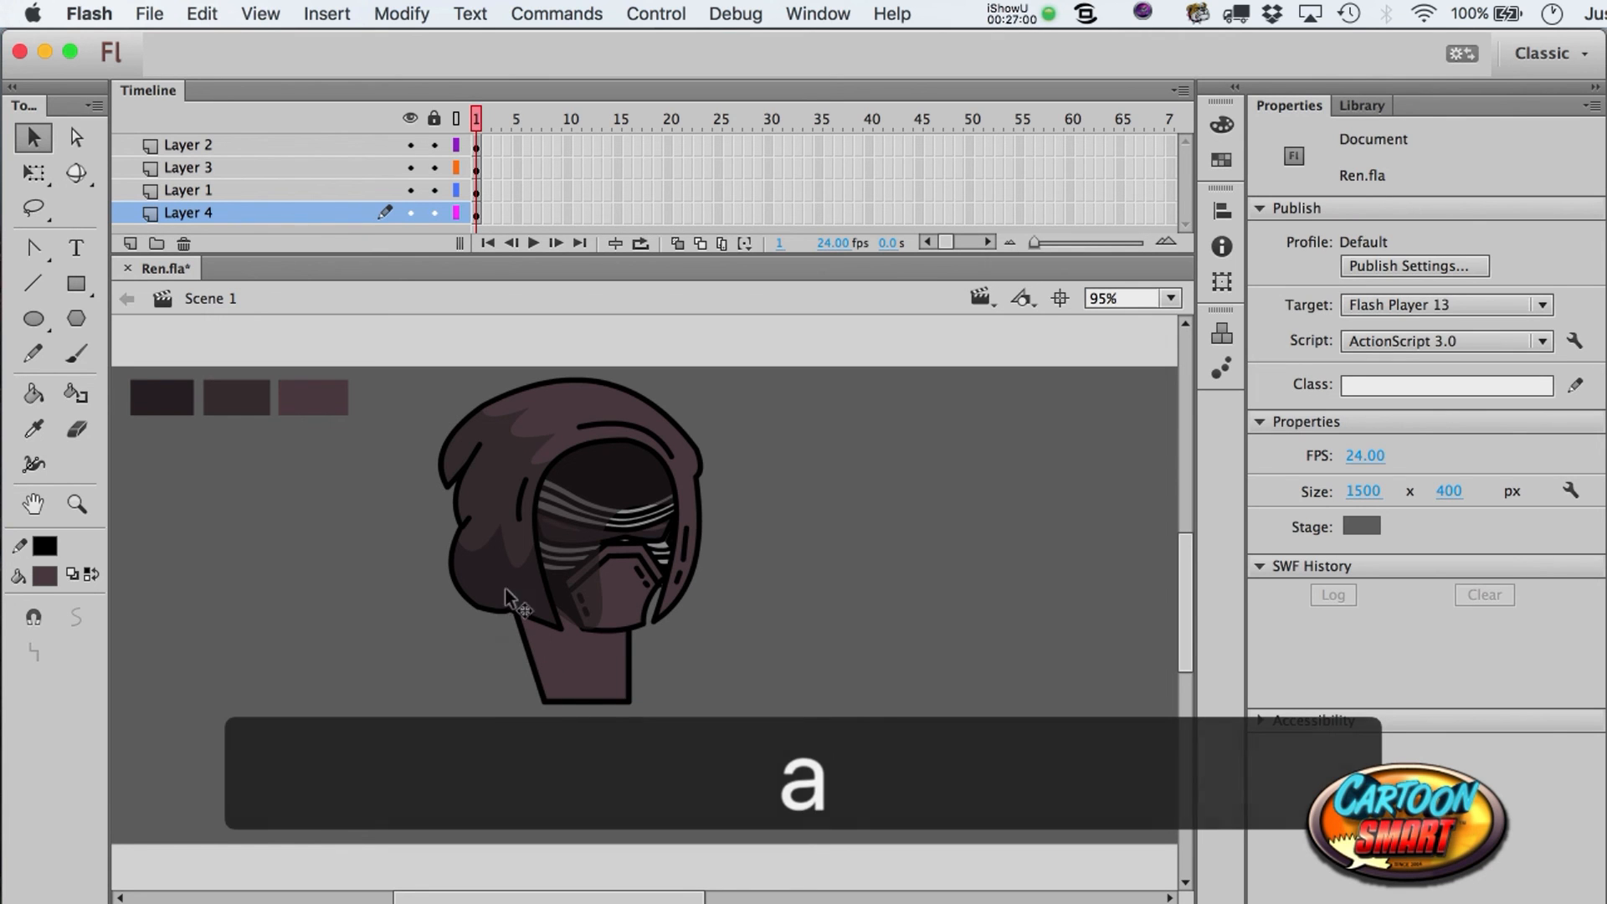
drag(630, 701, 620, 708)
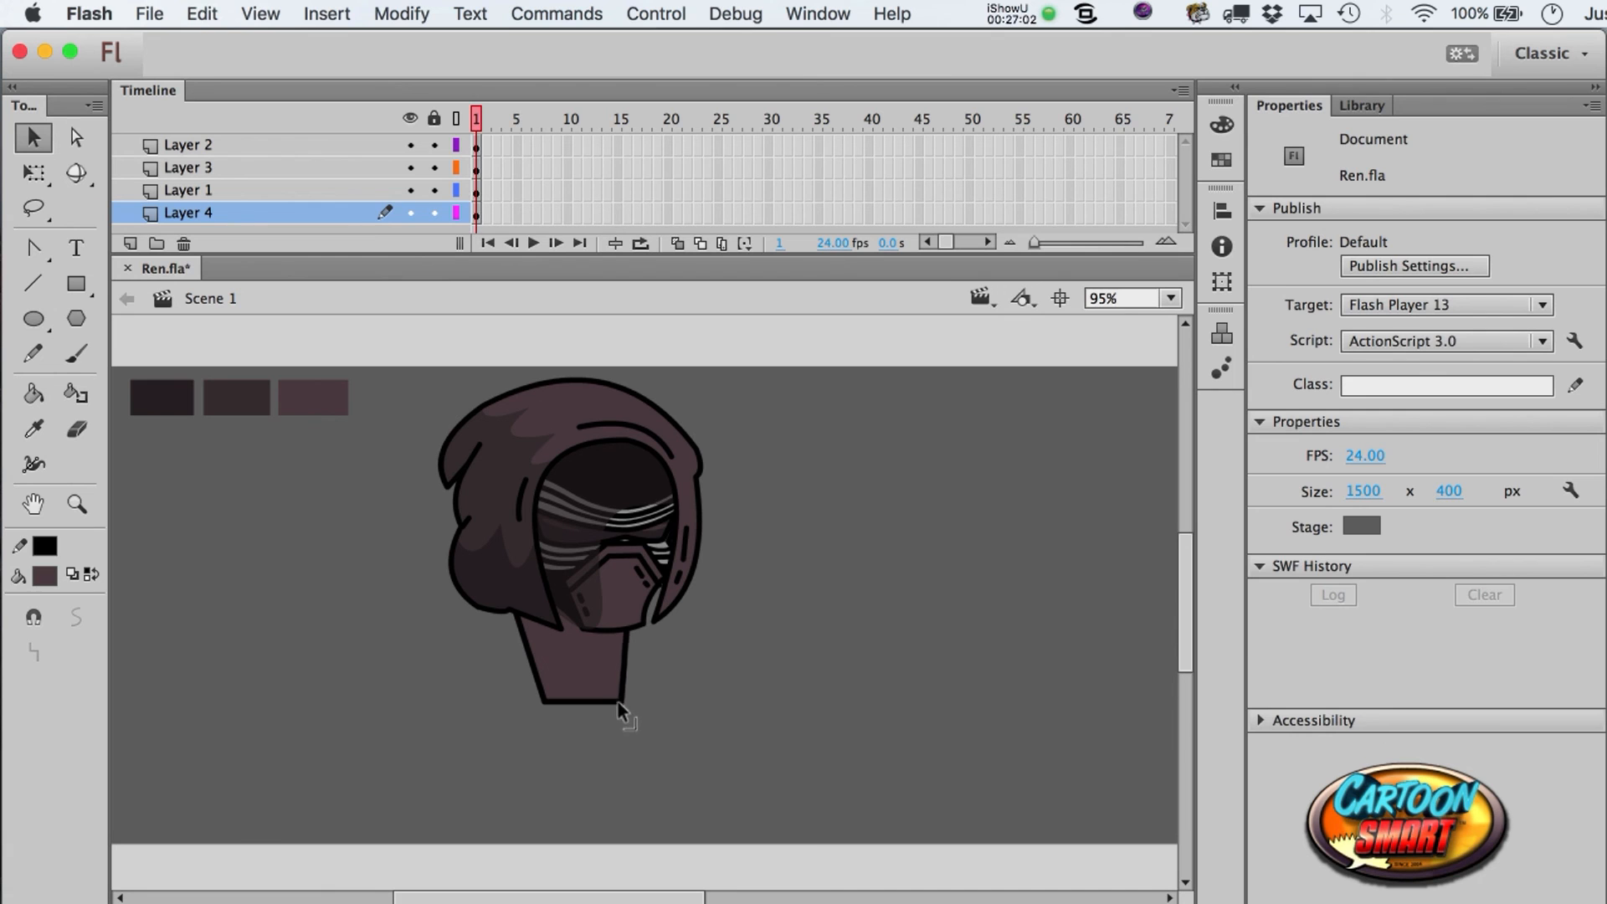
key(alt)
drag(566, 708, 540, 701)
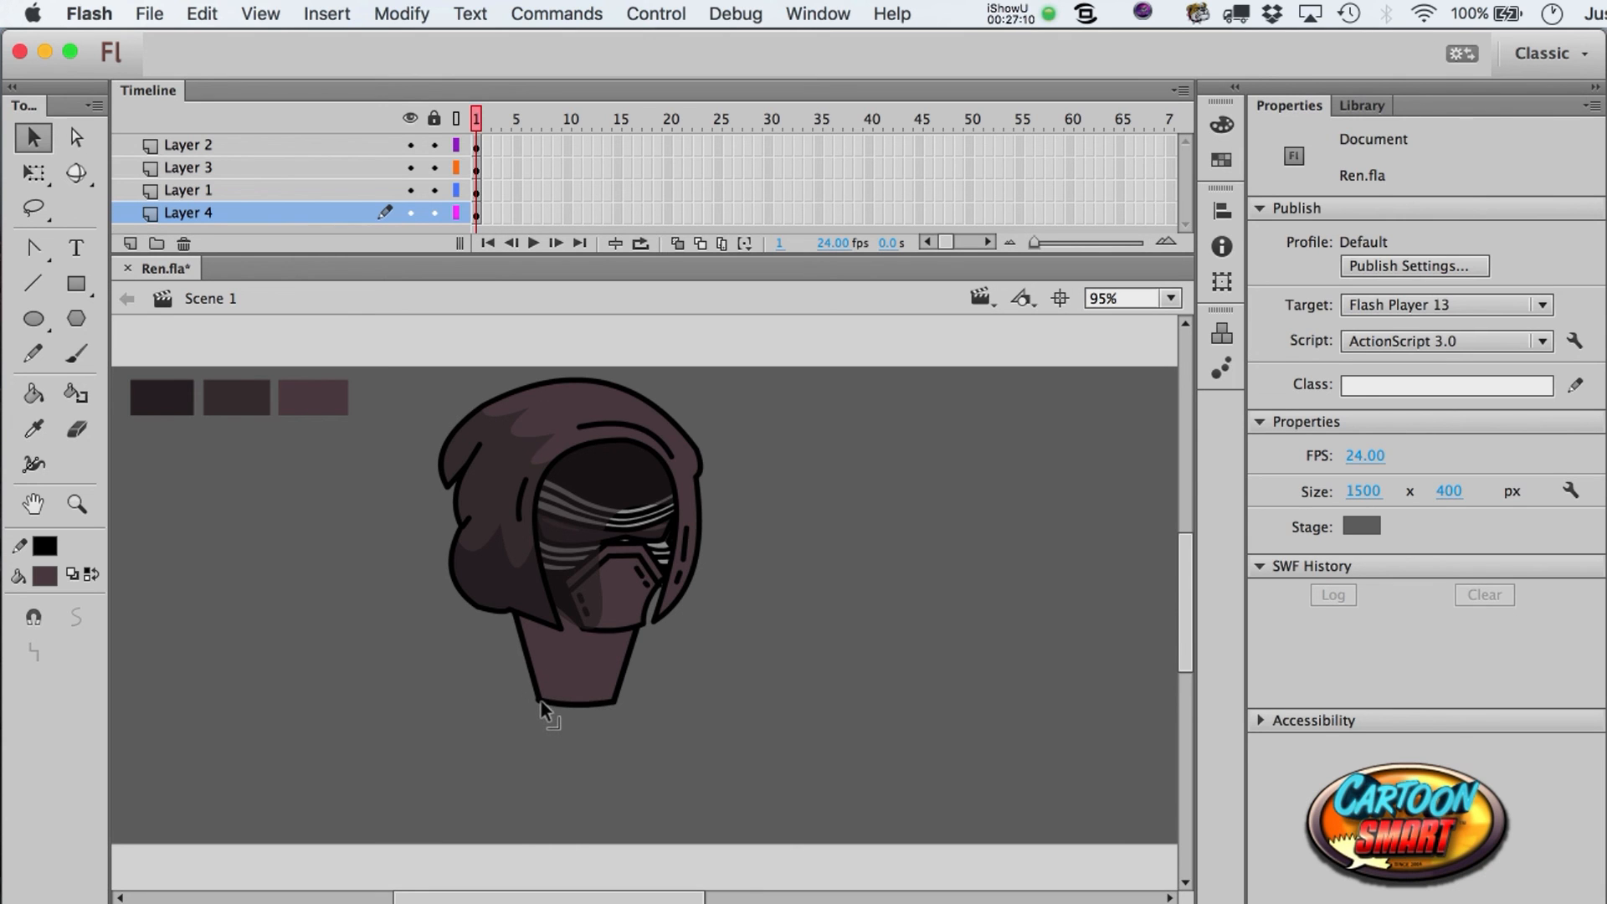
- Nudge the torso shape slightly up toward the head and deselect it
click(598, 693)
key(shift+Up)
key(Down)
key(Down)
key(Down)
click(655, 708)
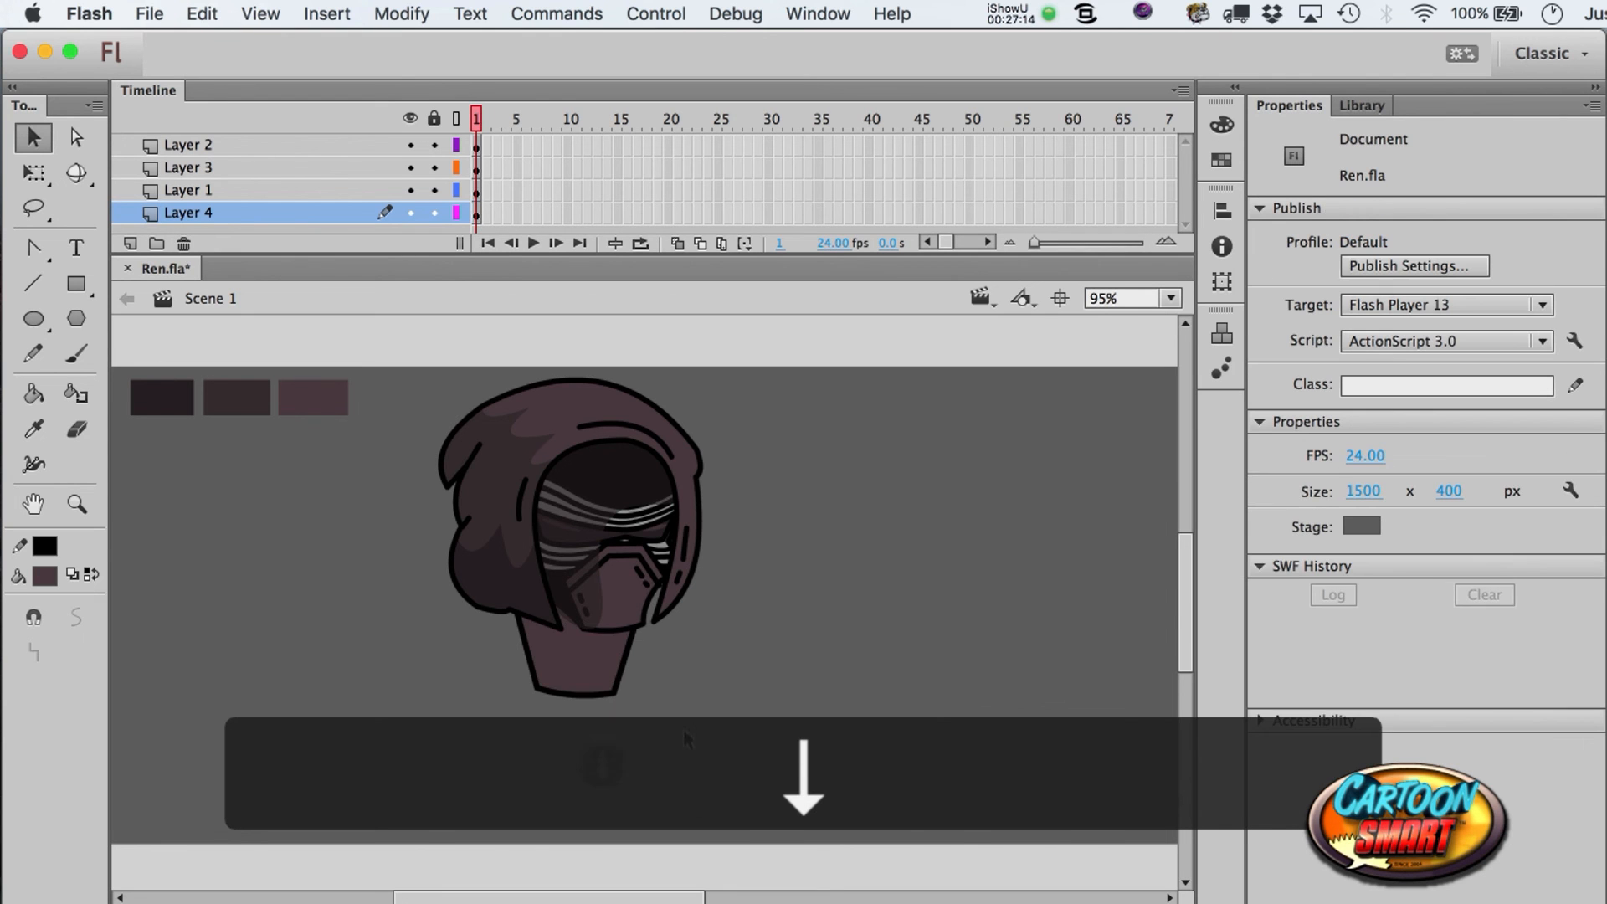
- Draw two short, inward-slanting crease lines rising from the torso's bottom edge, one near each lower corner
click(87, 511)
drag(438, 449, 843, 861)
key(v)
drag(613, 665, 626, 662)
key(n)
mouse_move(525, 636)
mouse_down()
mouse_move(542, 667)
mouse_move(597, 664)
mouse_up()
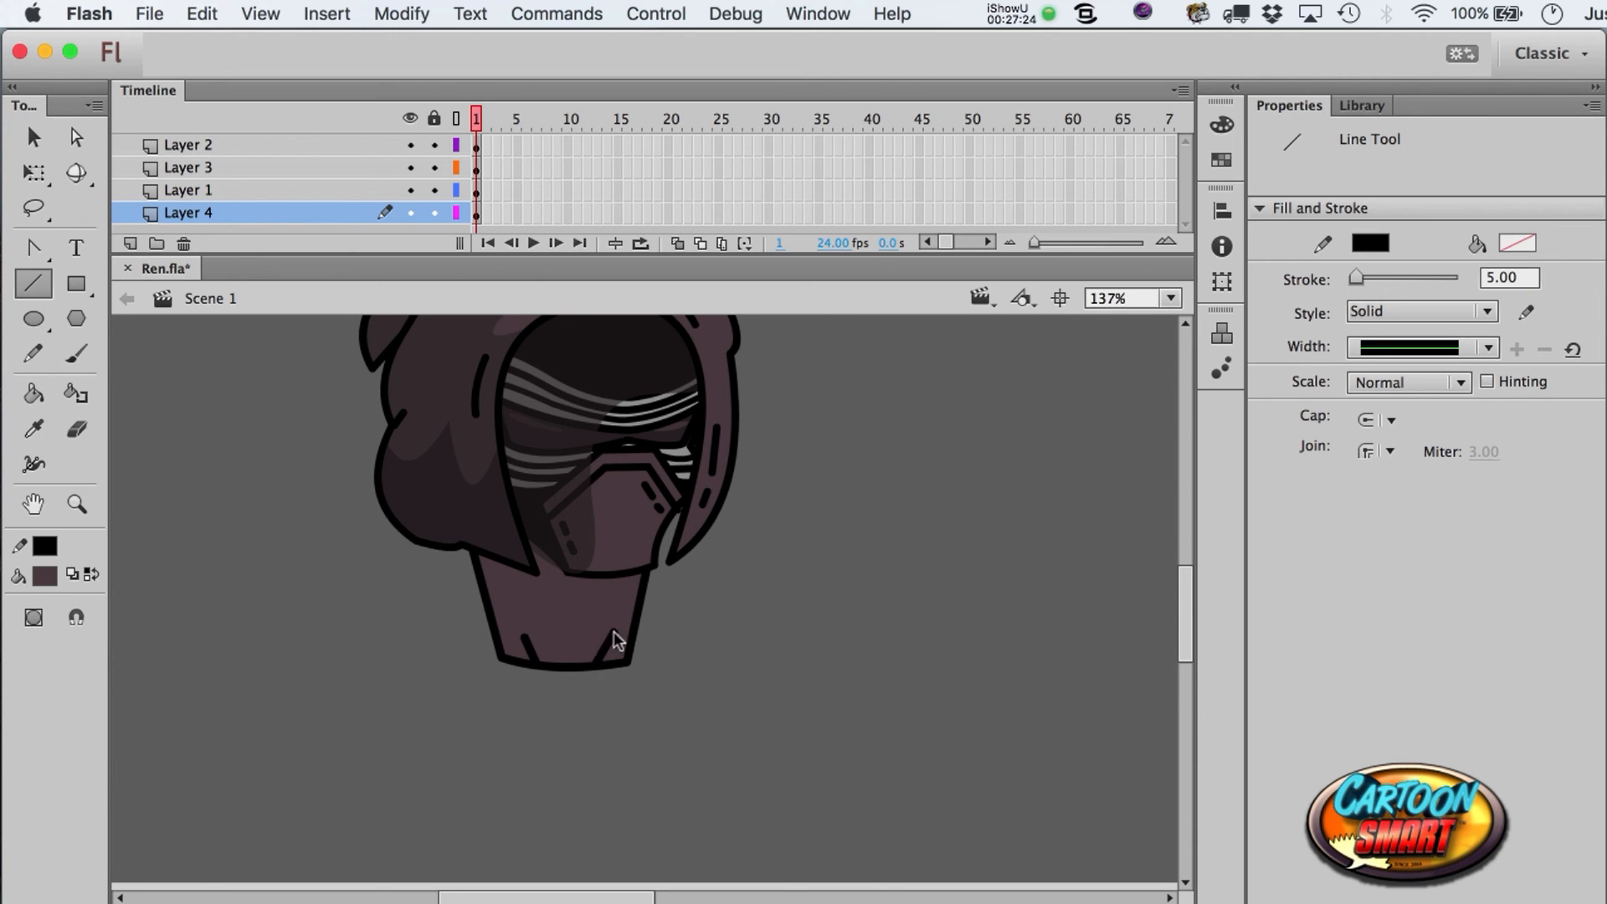
- Convert the whole torso shape with its outline and creases into a movie clip symbol named Torso, and open it for editing
key(v)
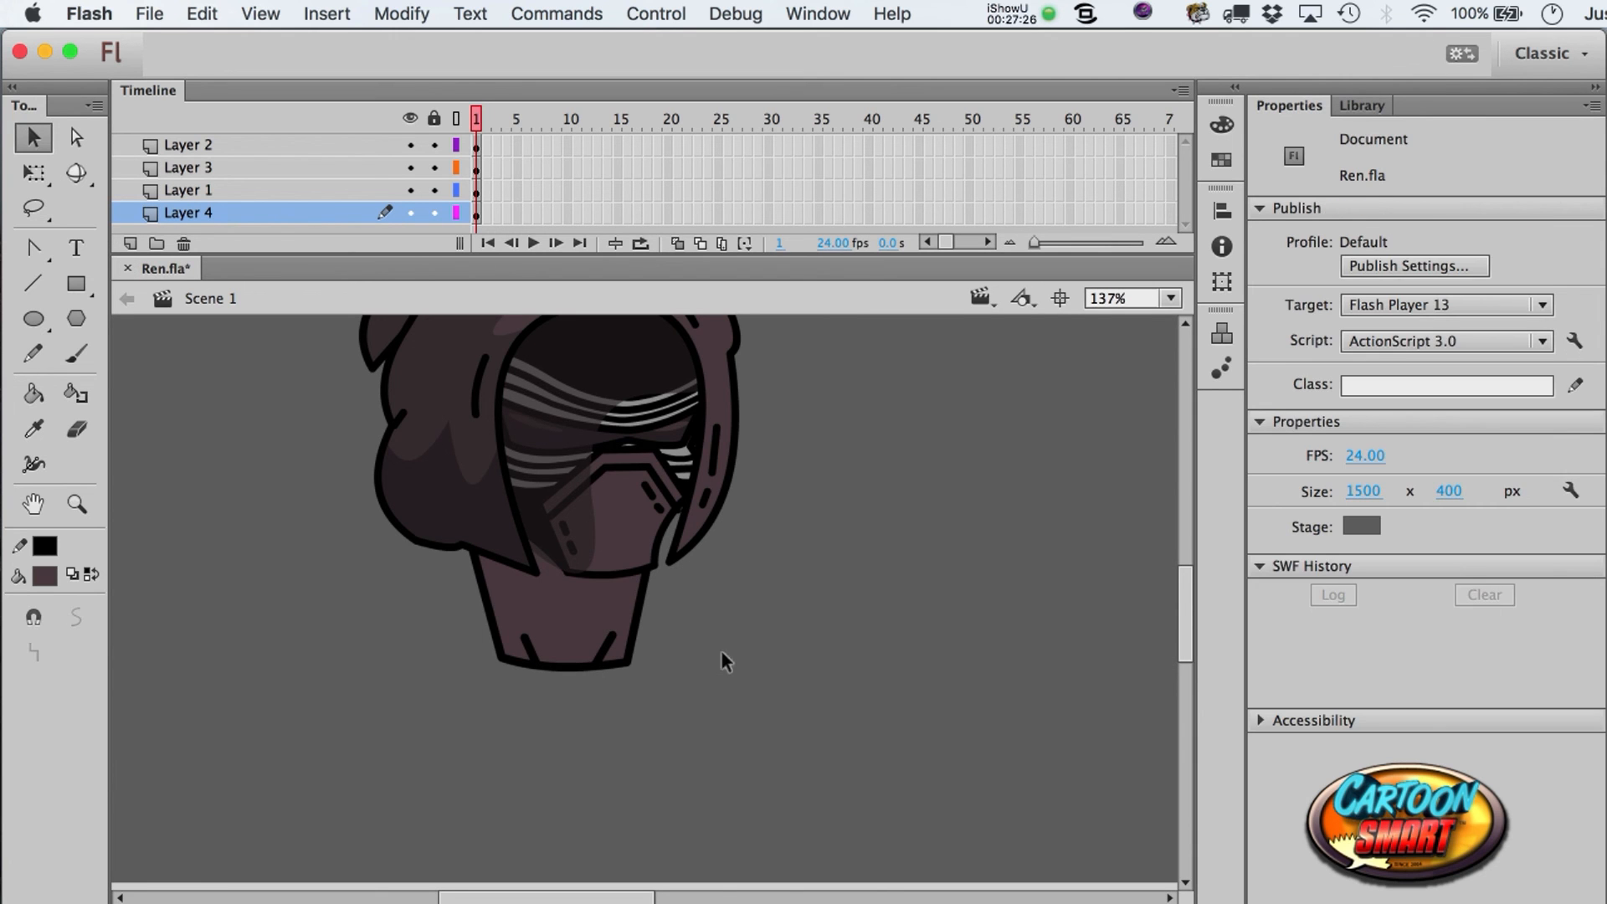
double_click(566, 600)
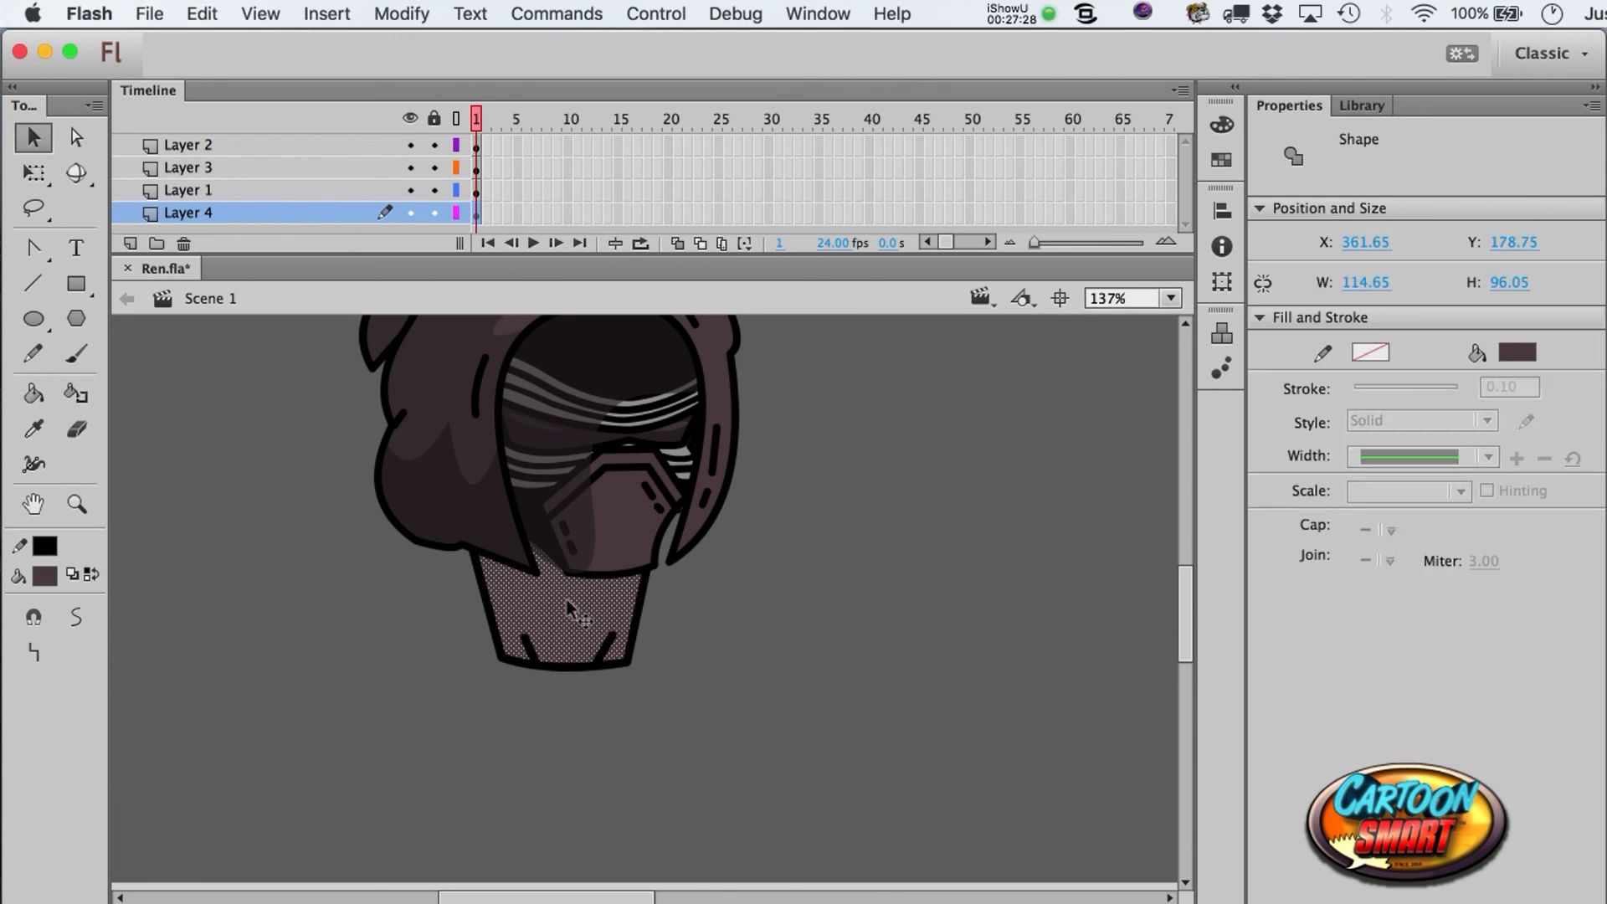
key(F8)
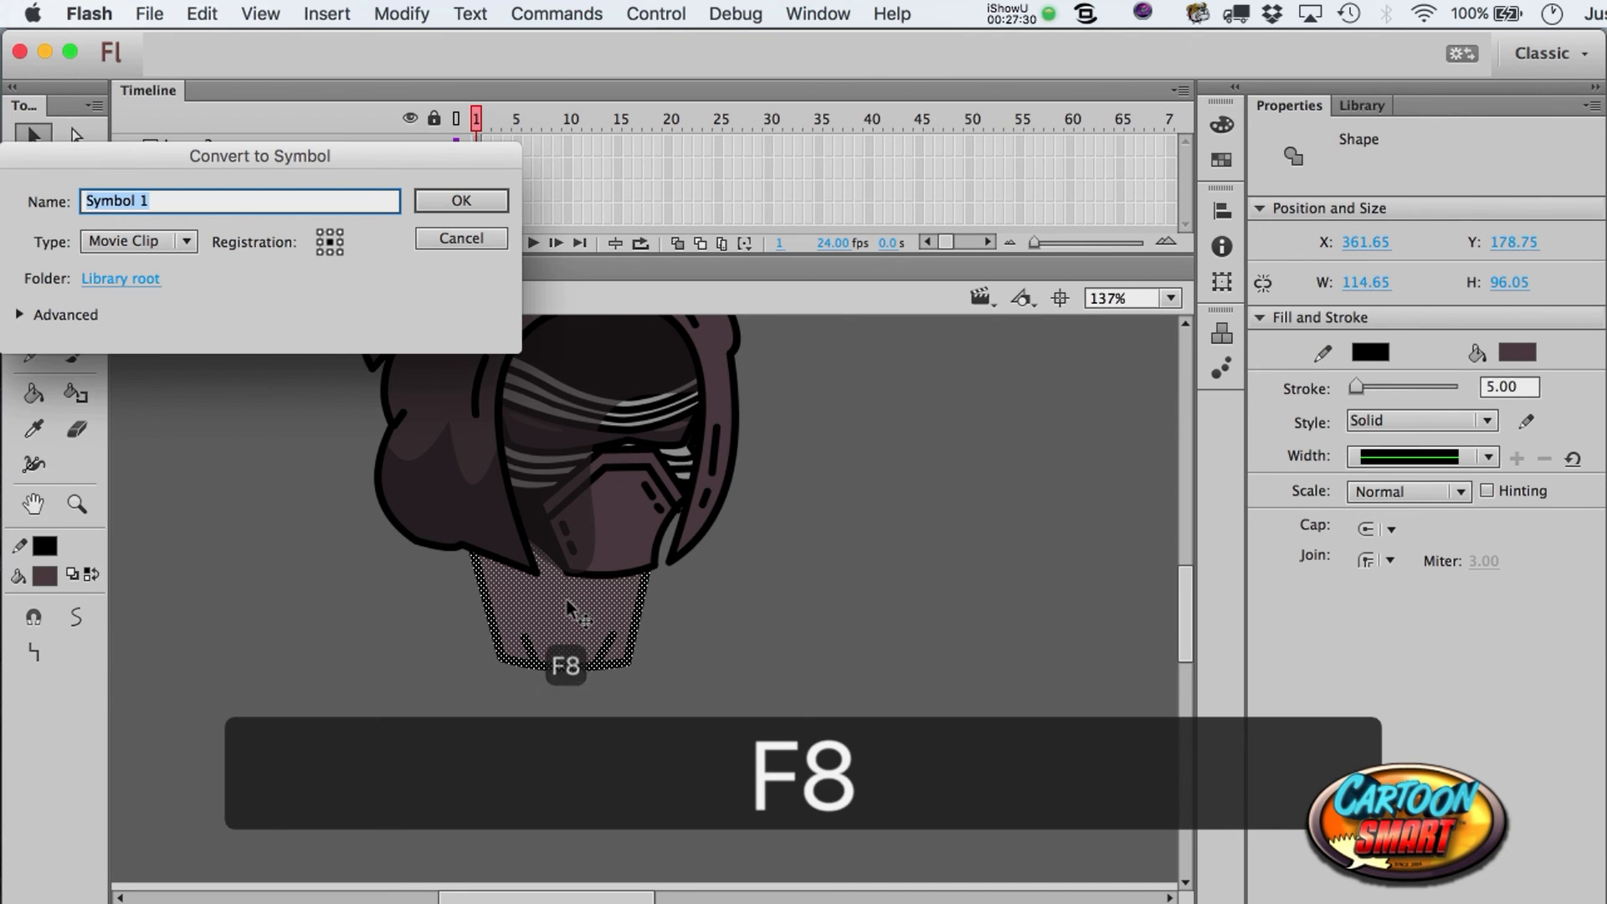
text(Tr)
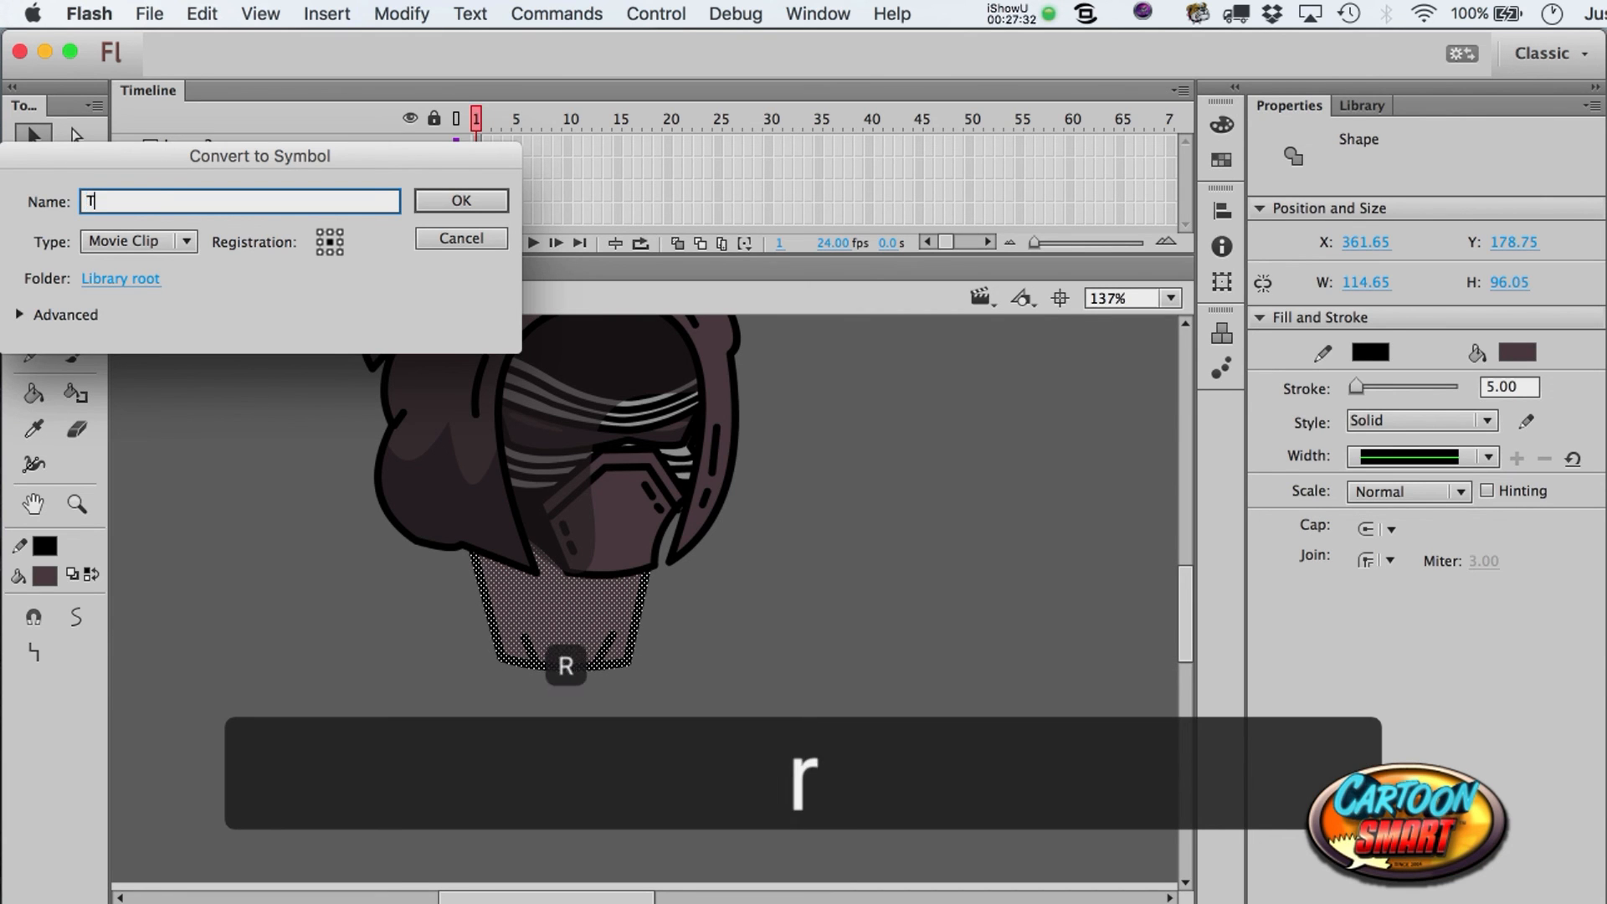
key(BackSpace)
text(orso)
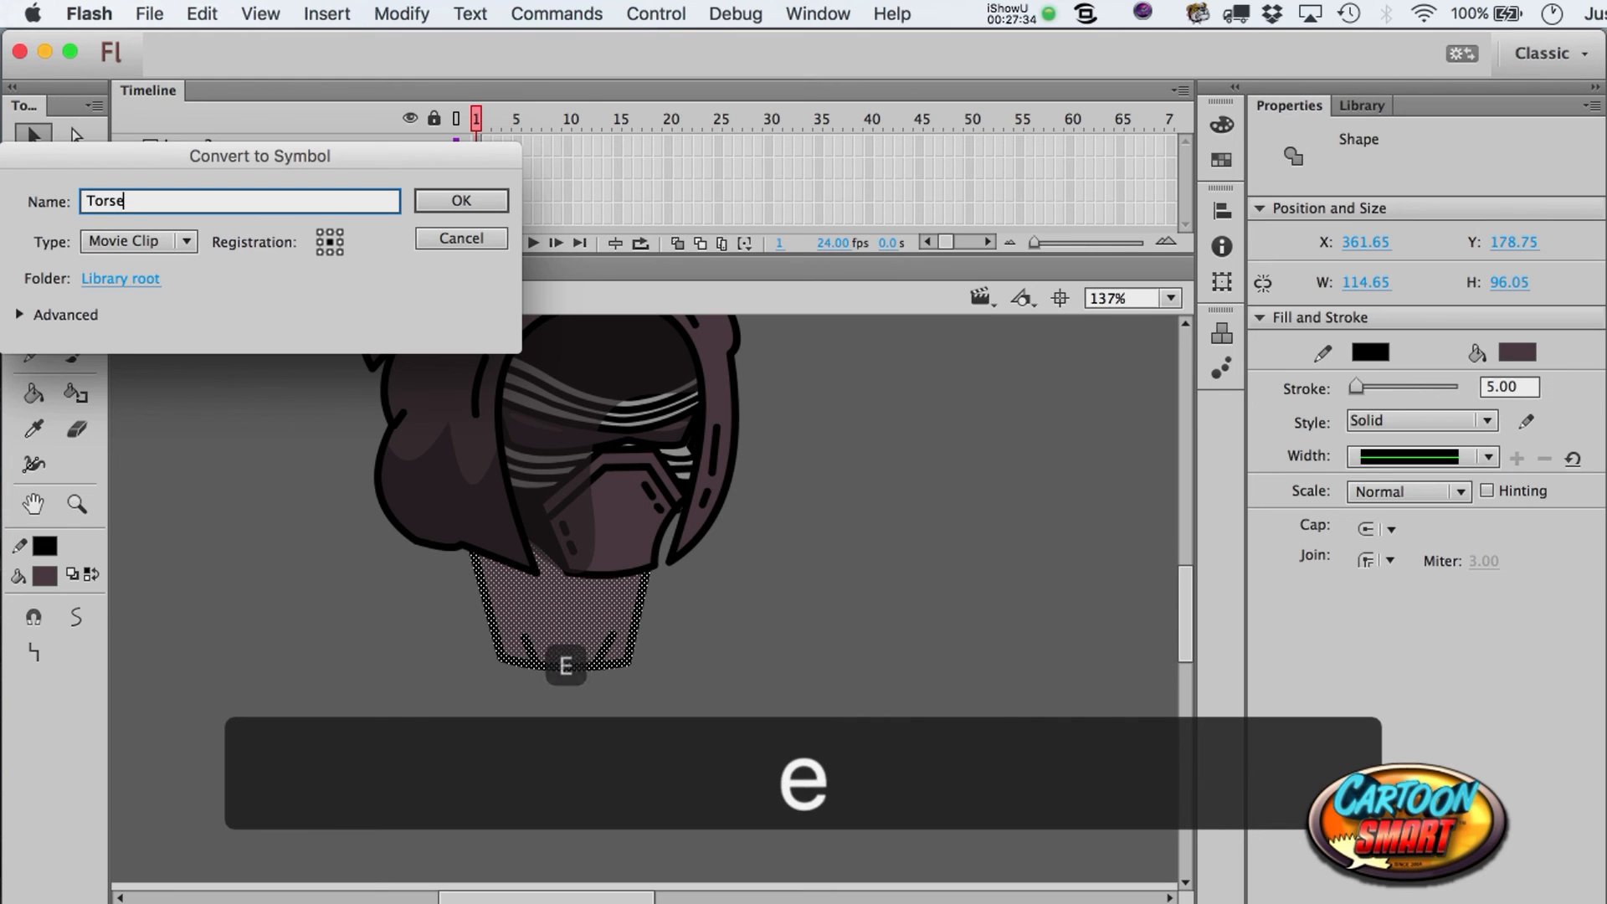
key(Return)
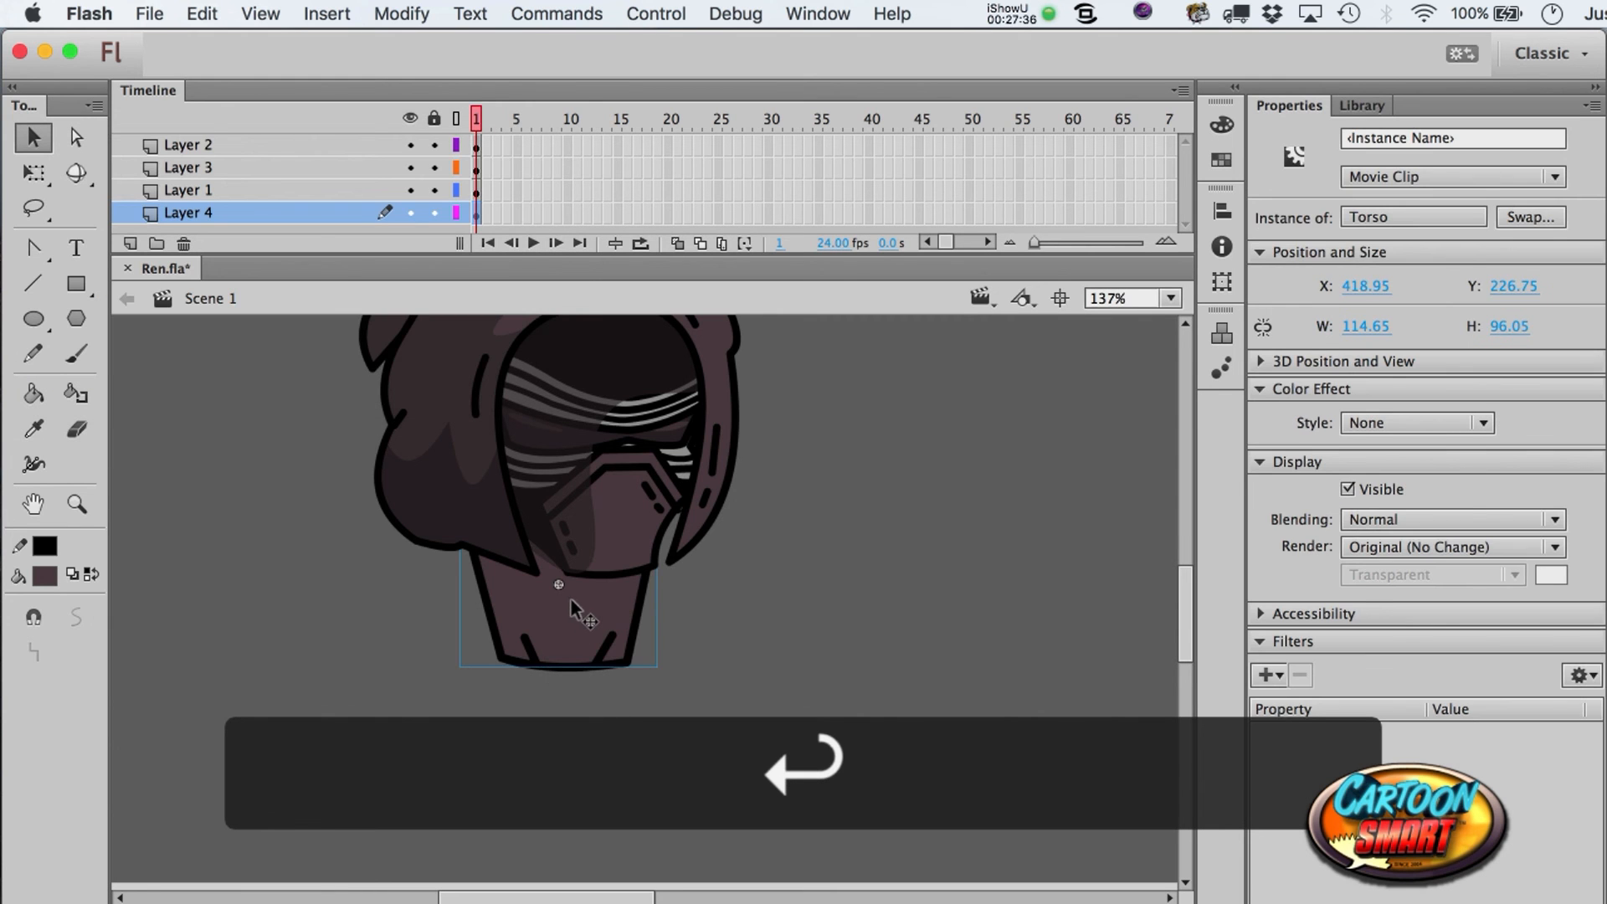
double_click(570, 597)
click(602, 751)
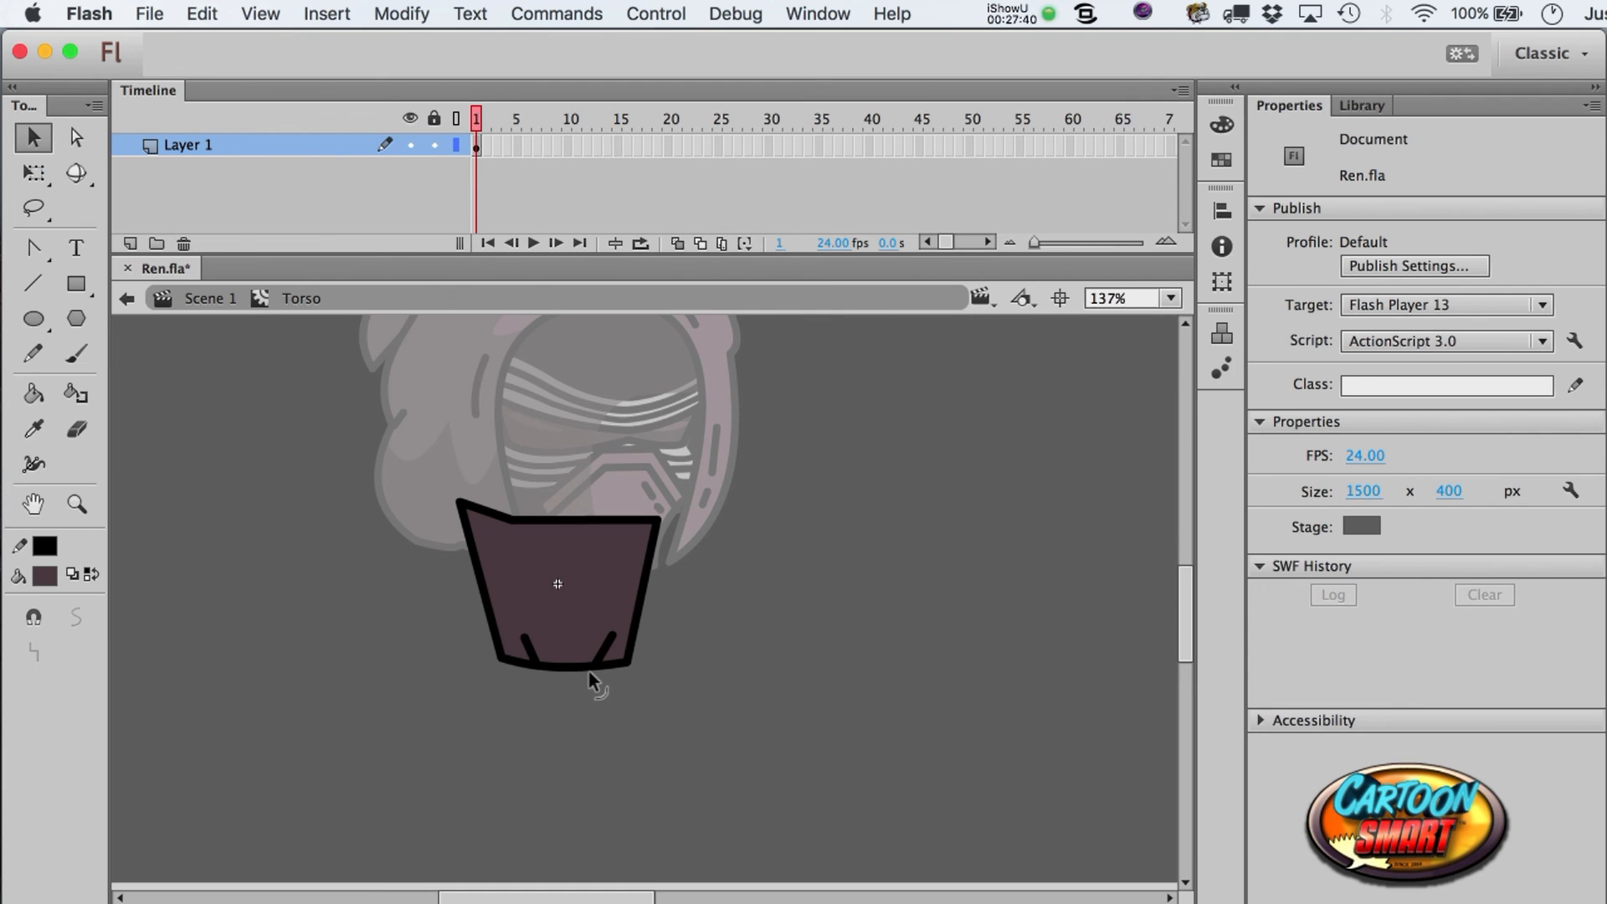
- Convert all of the torso's outline and crease strokes into fills
key(super+a)
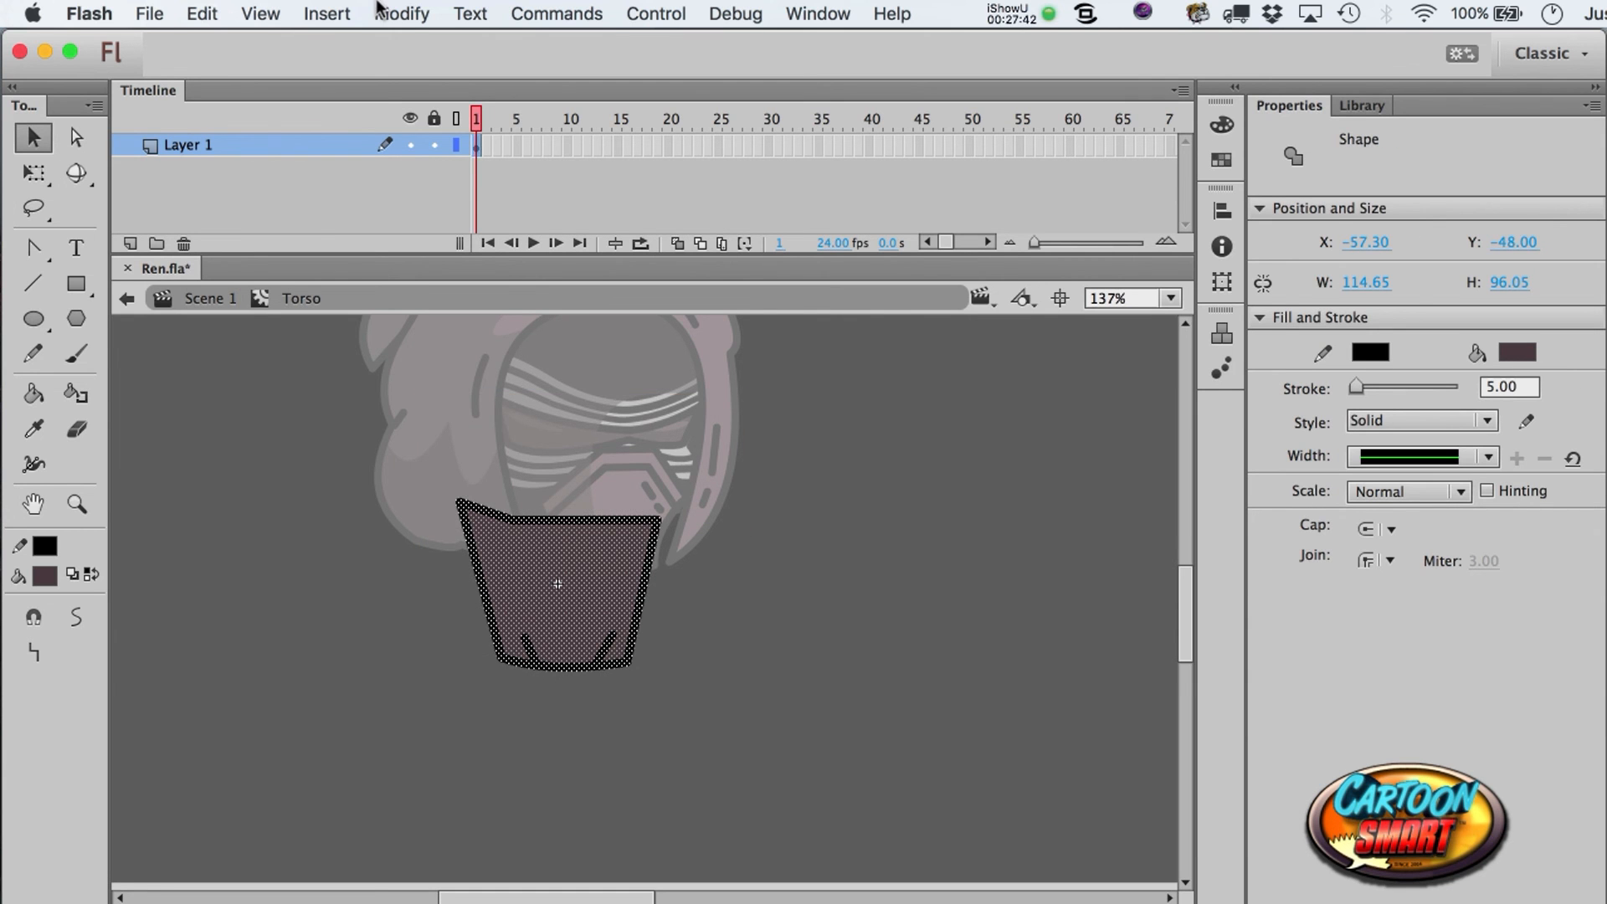
click(401, 13)
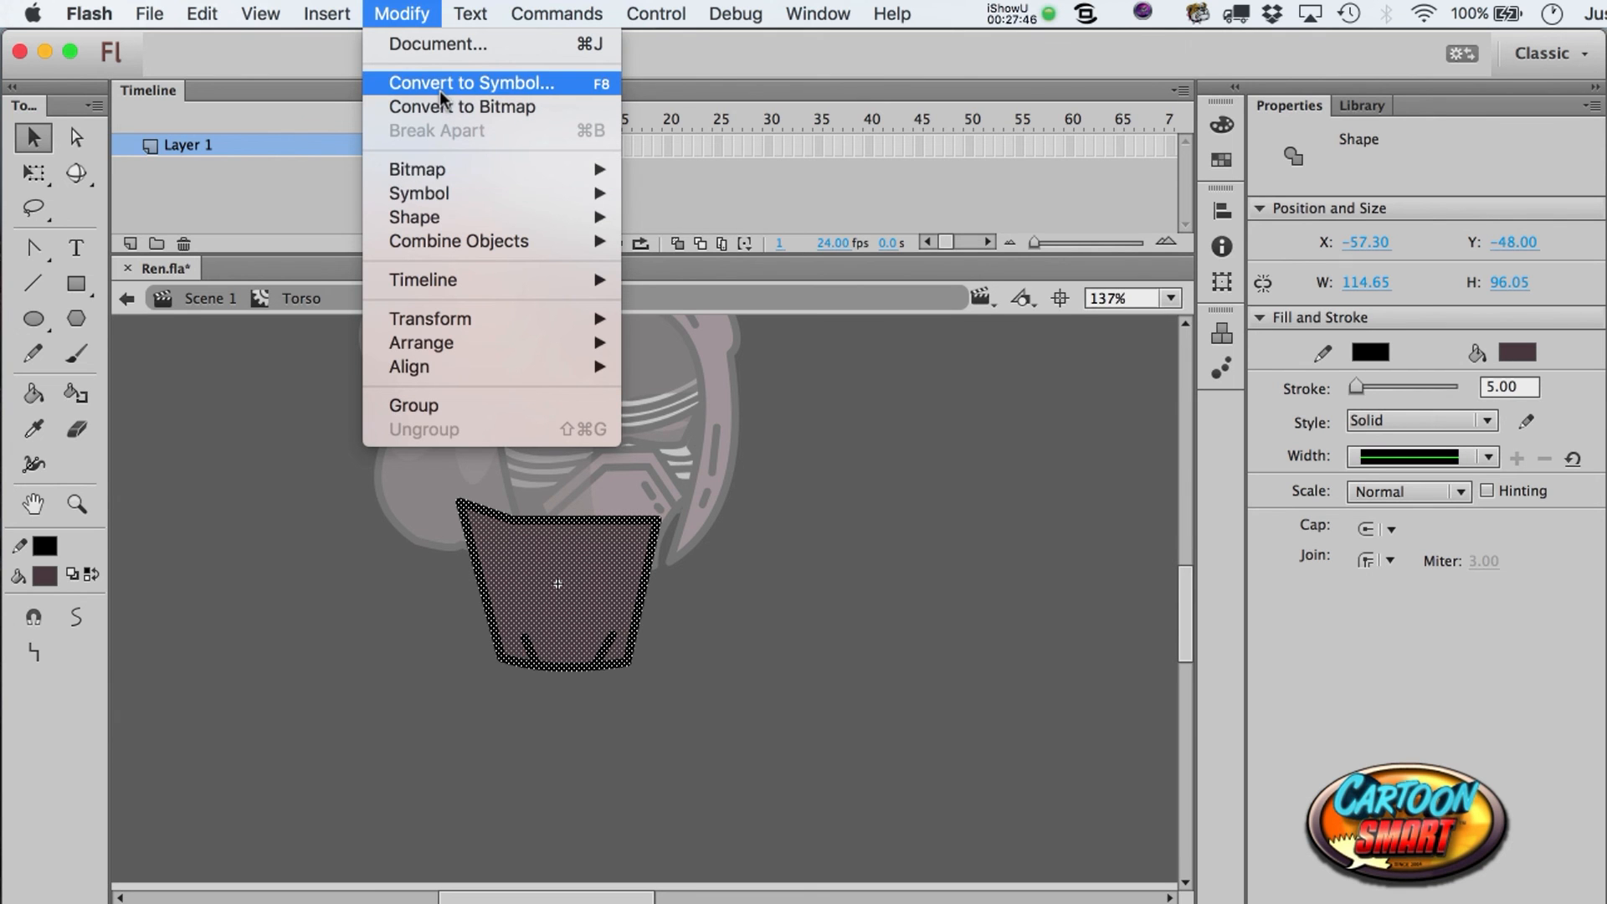
mouse_move(511, 218)
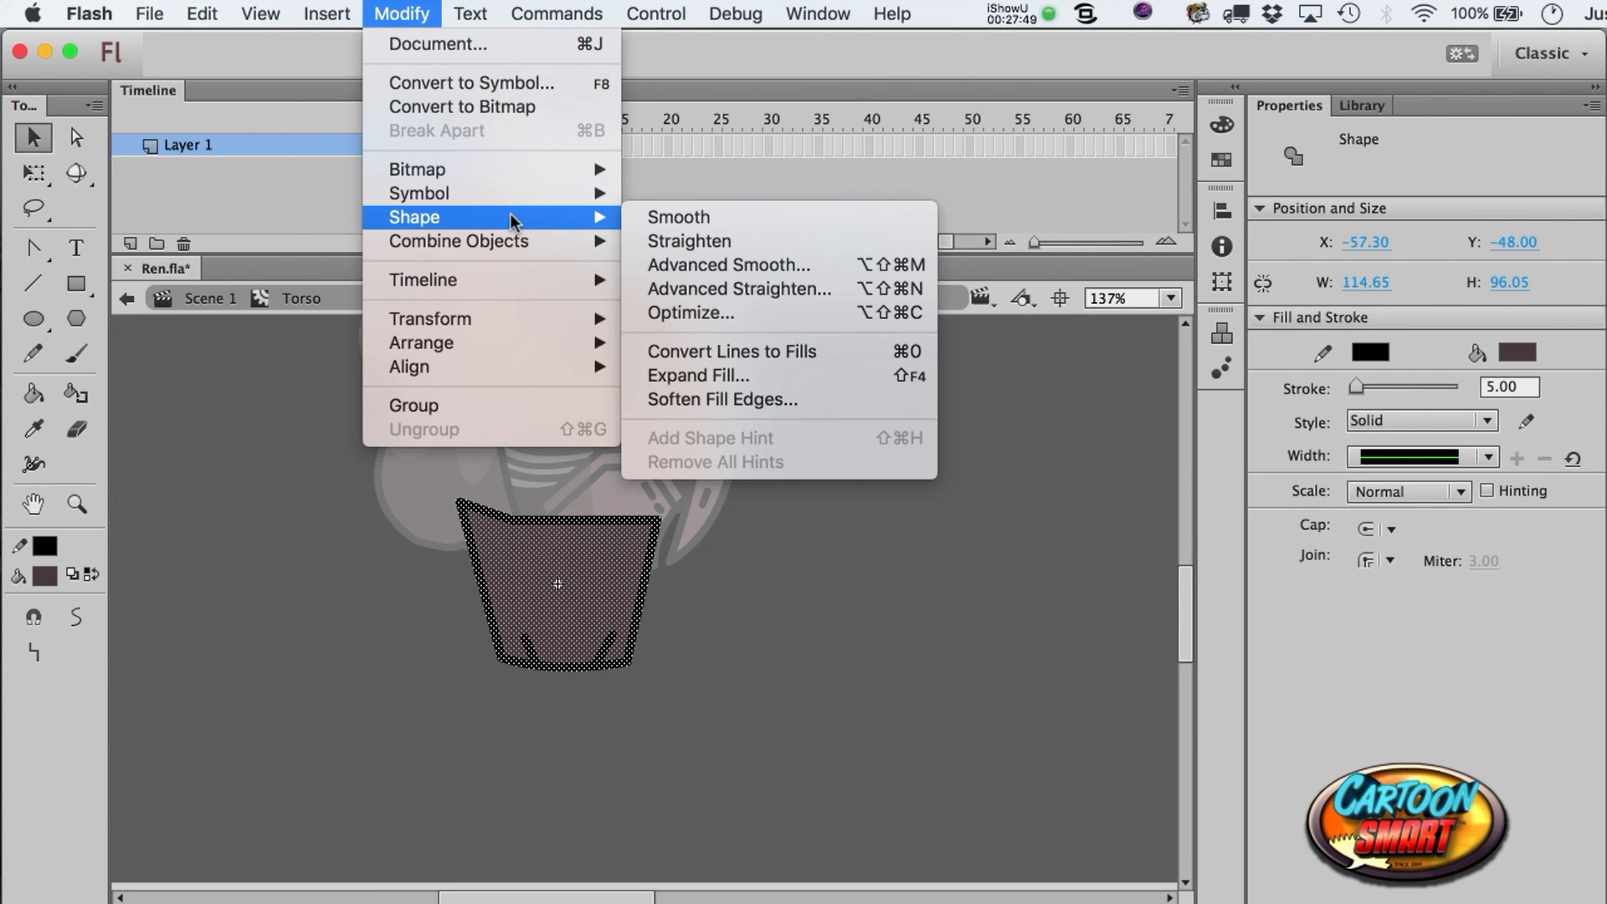
click(770, 350)
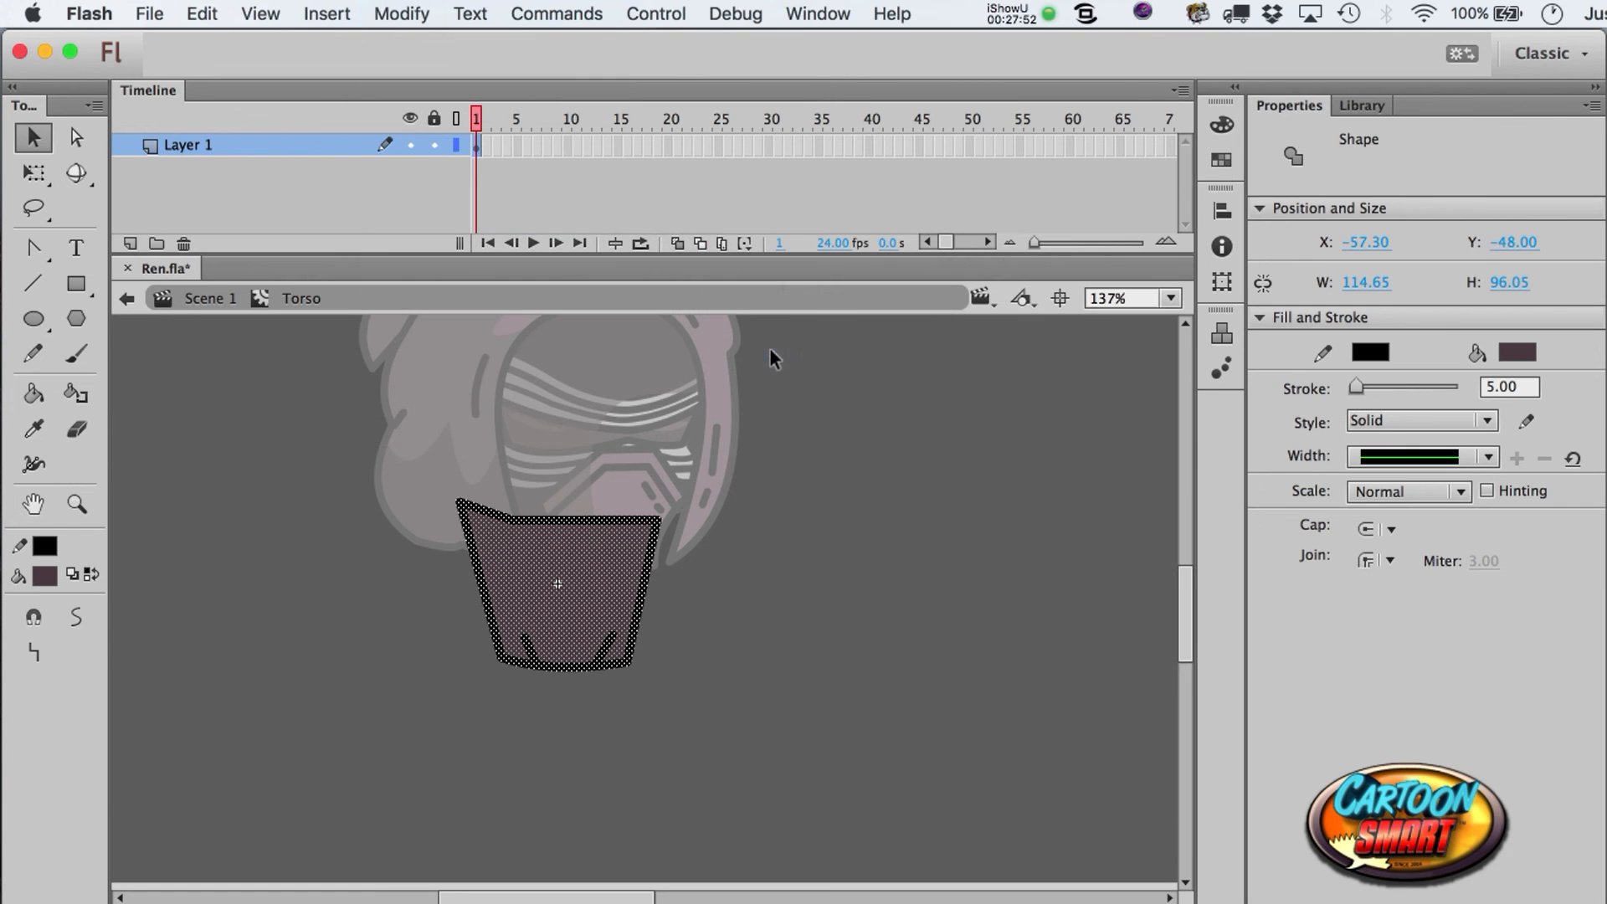
- Taper the upper ends of both torso creases into sharp points, and return to the main scene
click(76, 504)
drag(341, 441, 782, 739)
key(a)
click(956, 791)
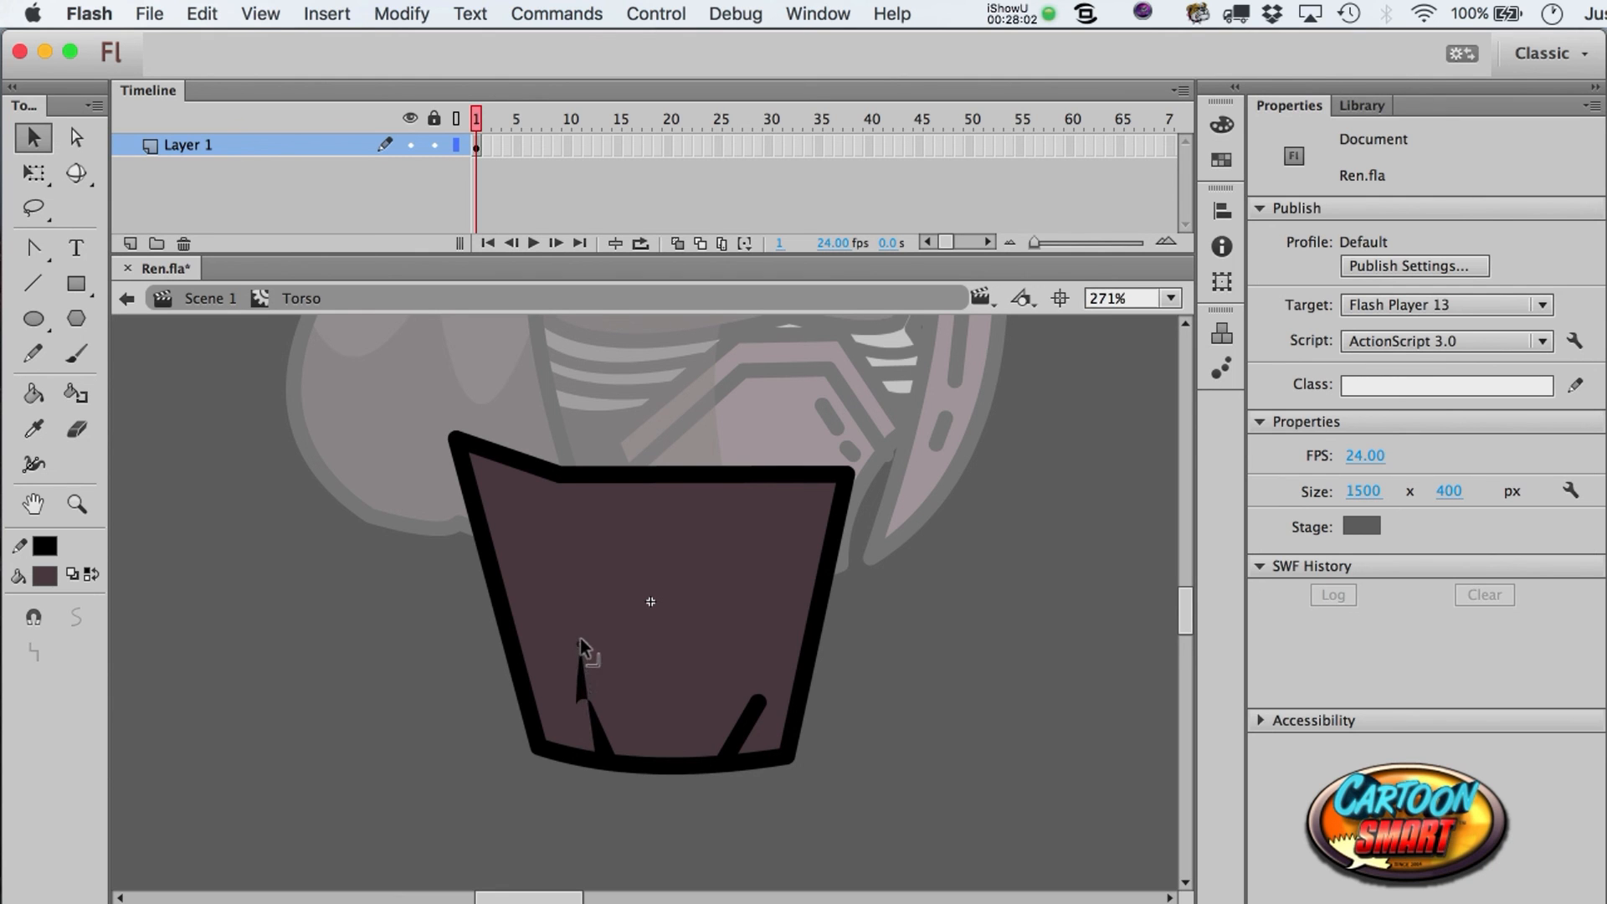
drag(580, 640, 590, 699)
drag(771, 689, 766, 701)
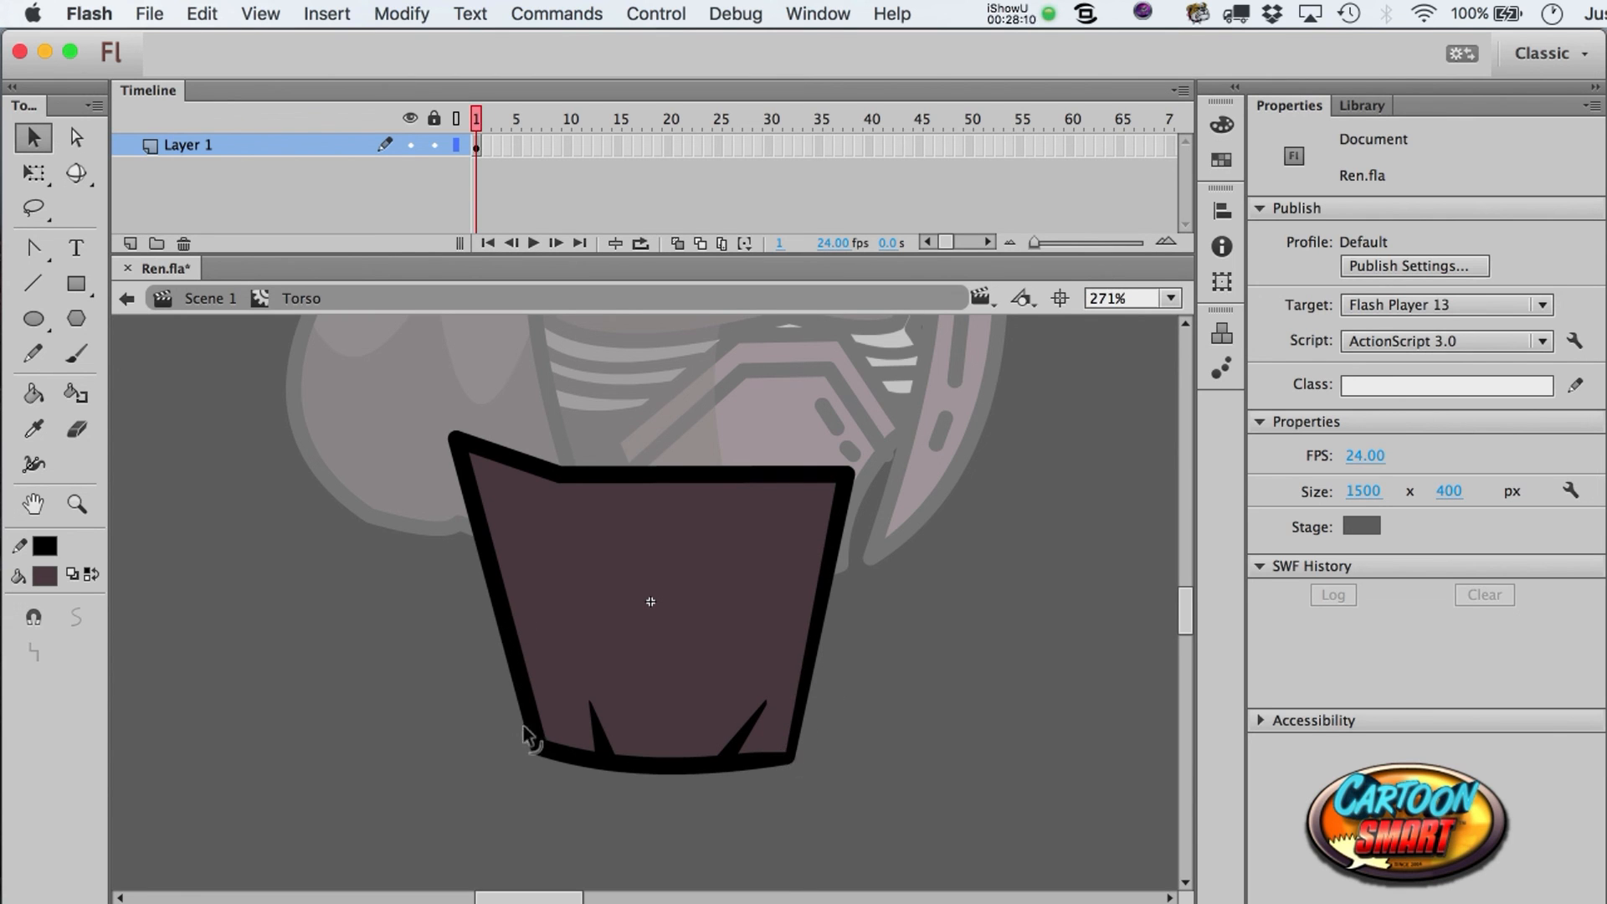
key(ctrl+e)
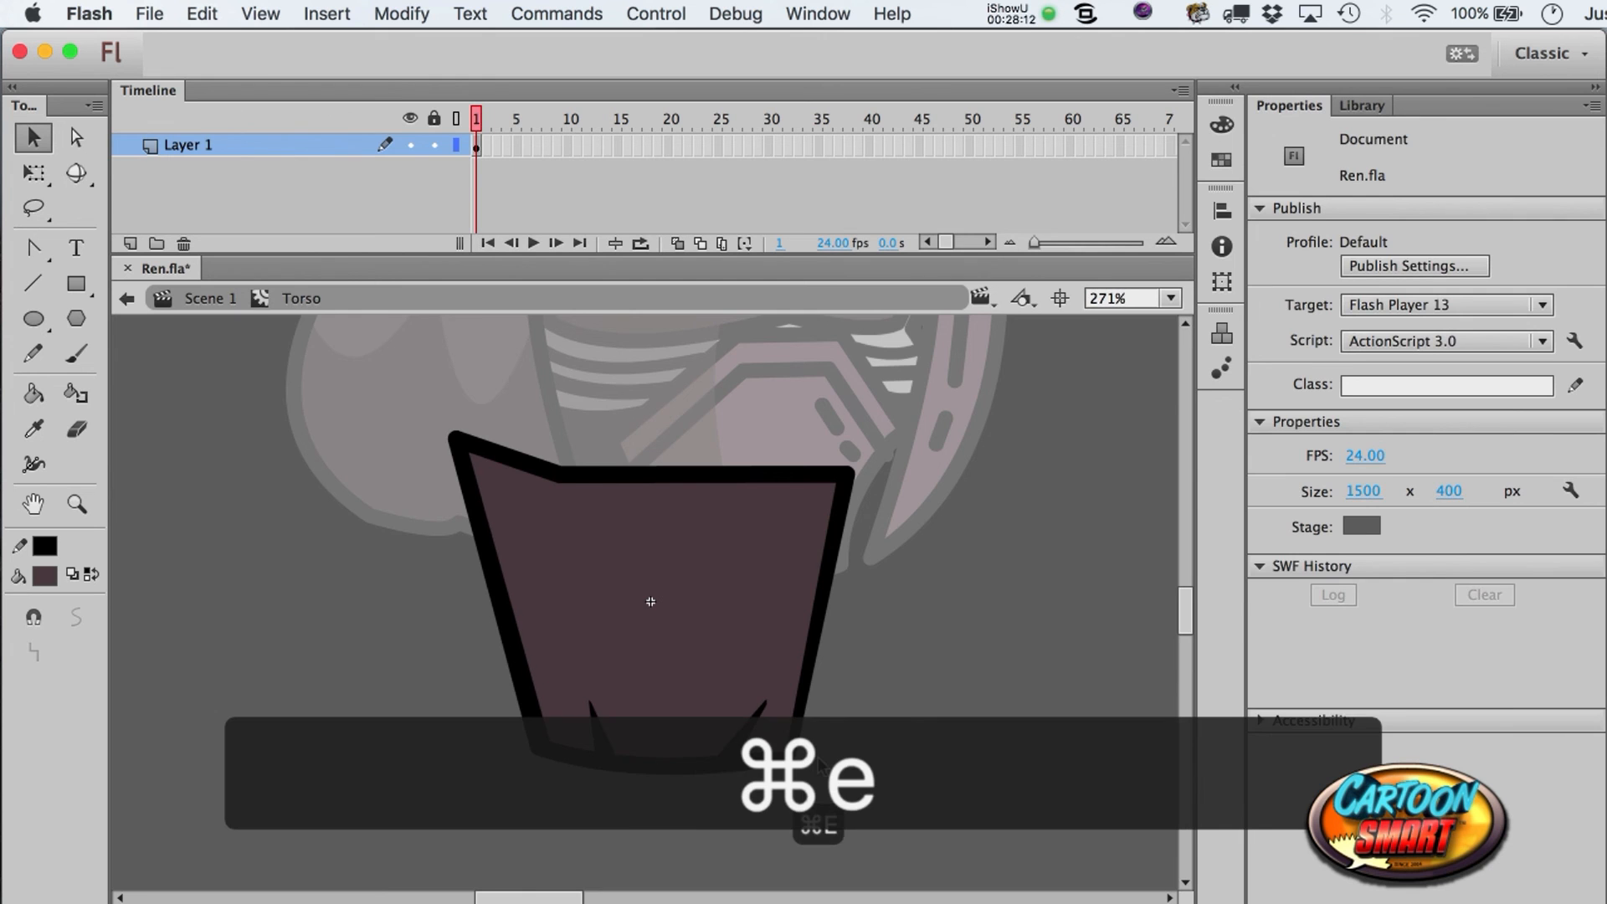
- Open the Hood symbol for editing and convert all its outline and crease strokes into fills
scroll(819, 761, up, 6)
scroll(819, 761, down, 6)
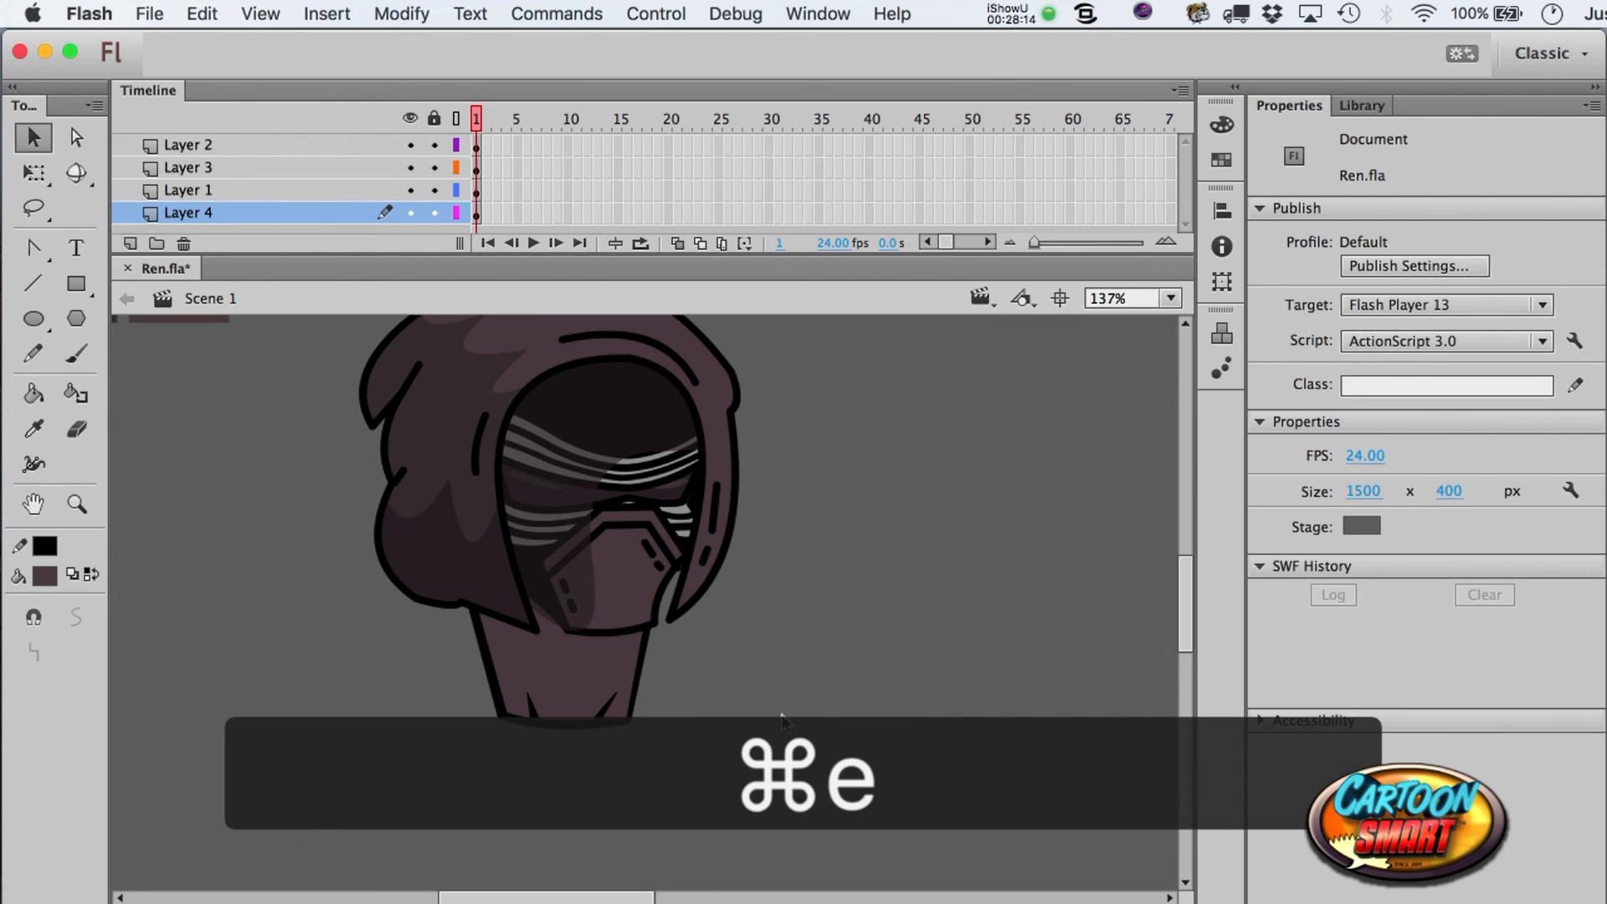
scroll(725, 631, up, 2)
double_click(733, 416)
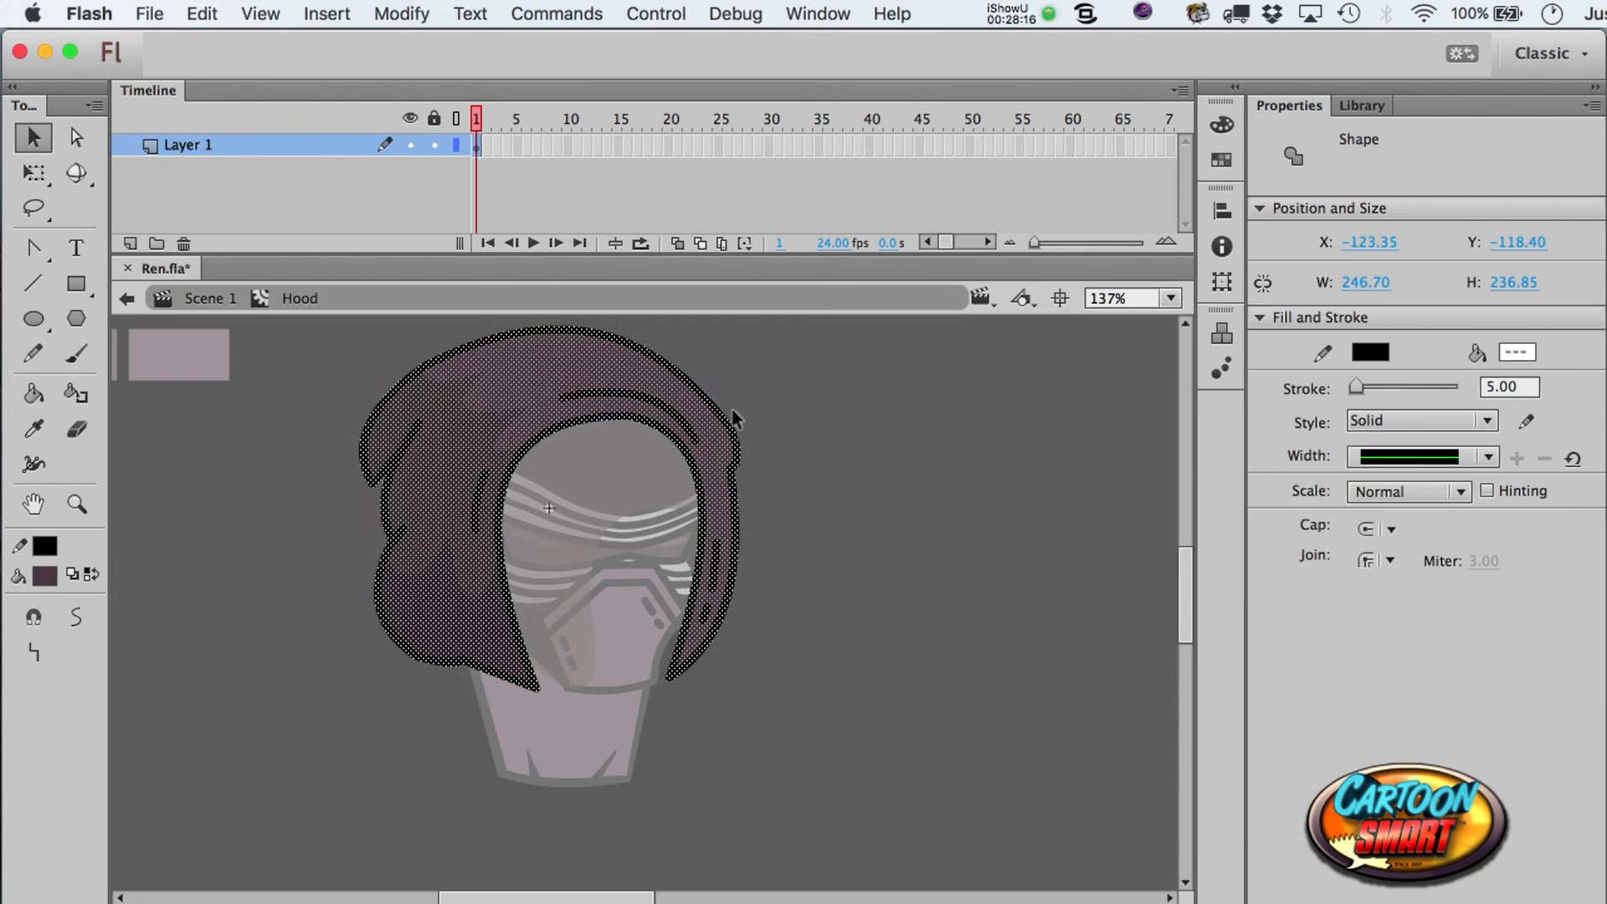
click(810, 435)
drag(779, 707, 319, 268)
click(557, 13)
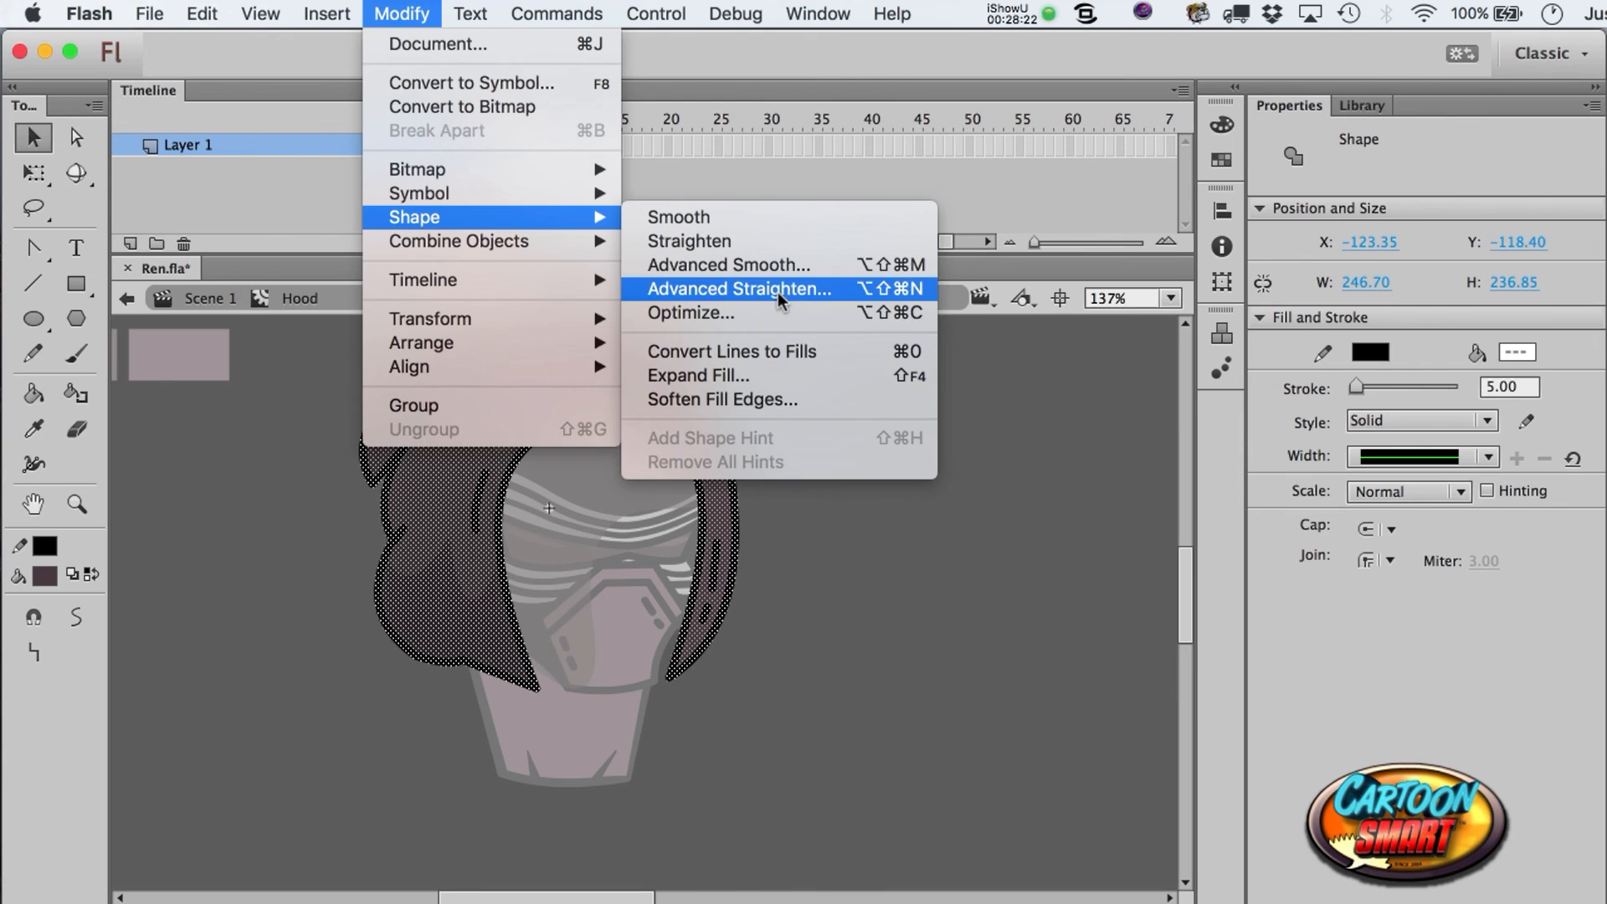
click(755, 349)
click(918, 579)
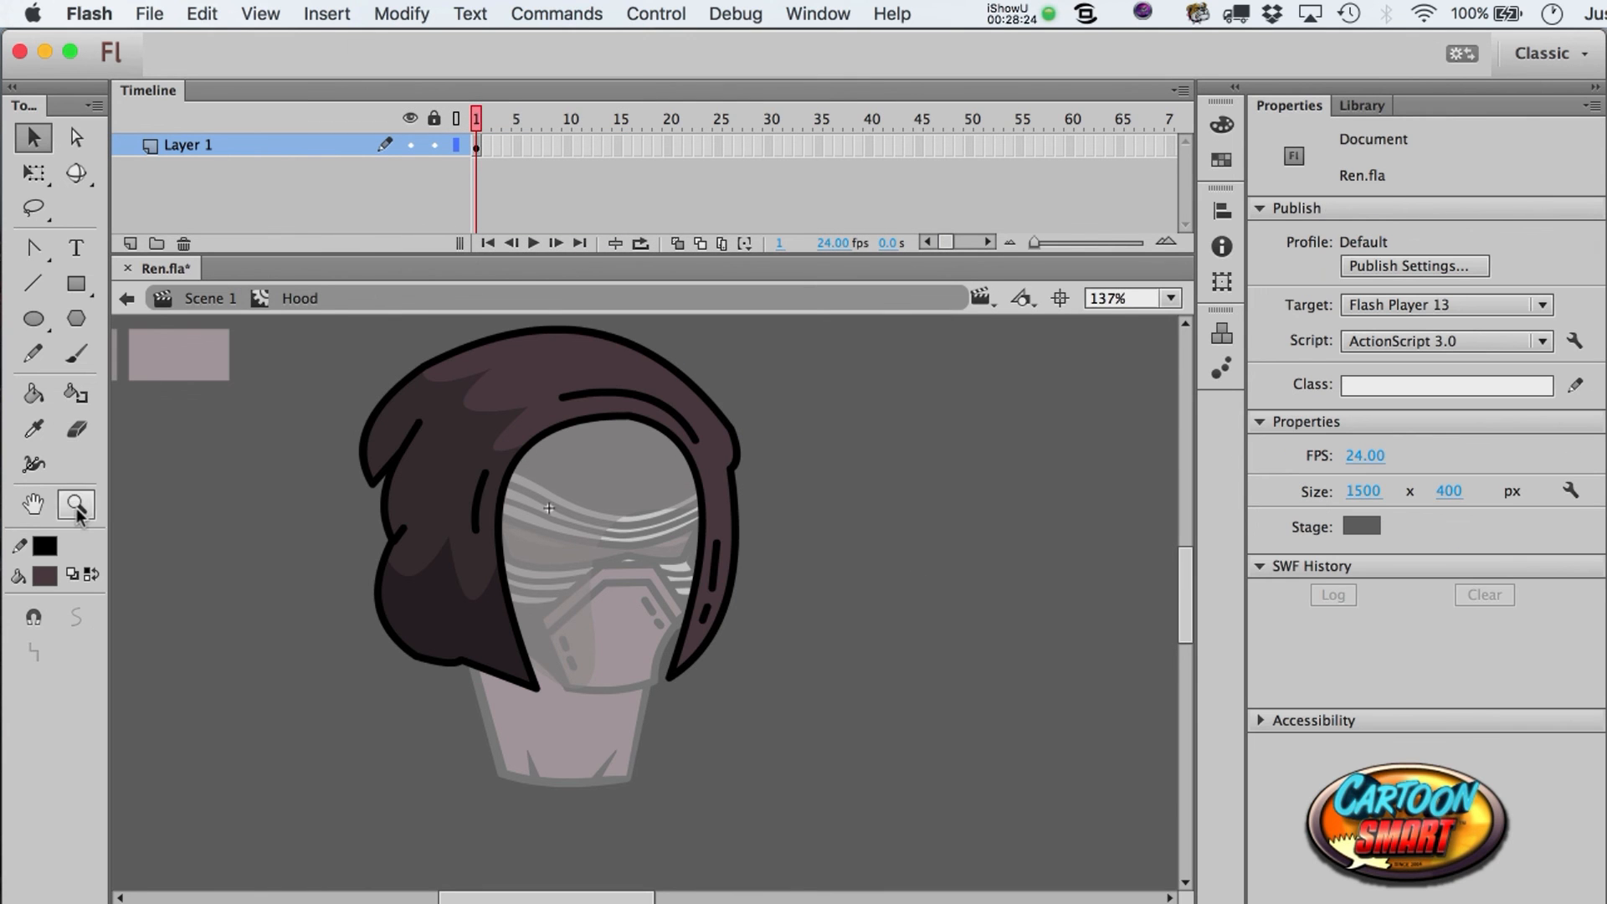
- Taper the rounded ends of the hood's crease lines into sharp points, and return to the main scene
click(76, 504)
drag(341, 329, 871, 624)
key(a)
key(super+z)
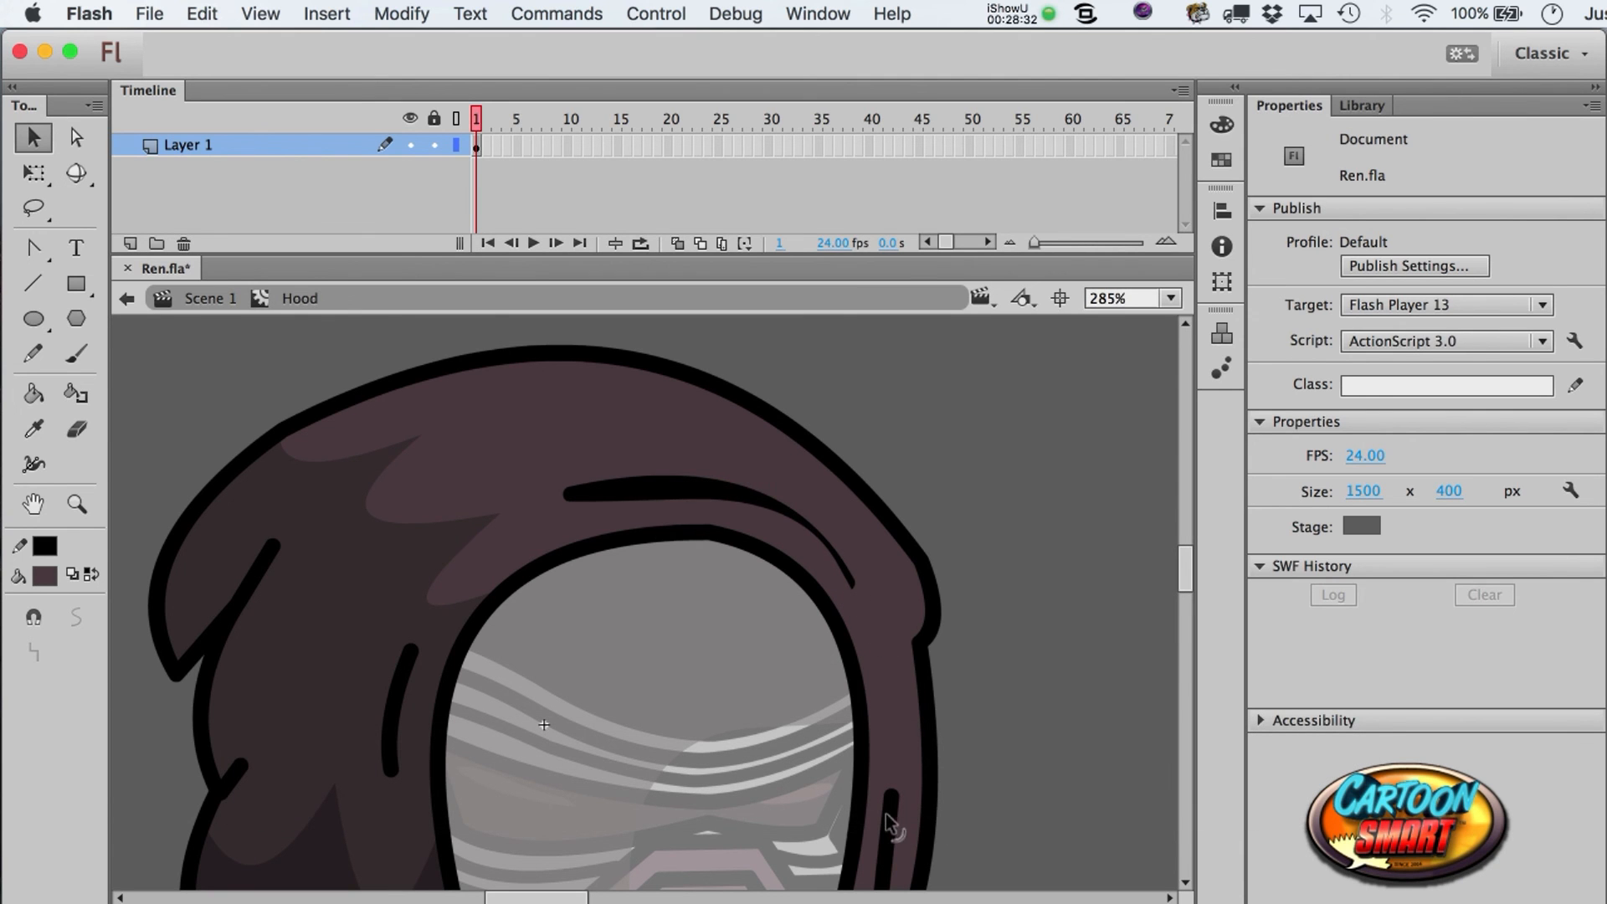
drag(884, 804, 896, 792)
drag(418, 656, 416, 628)
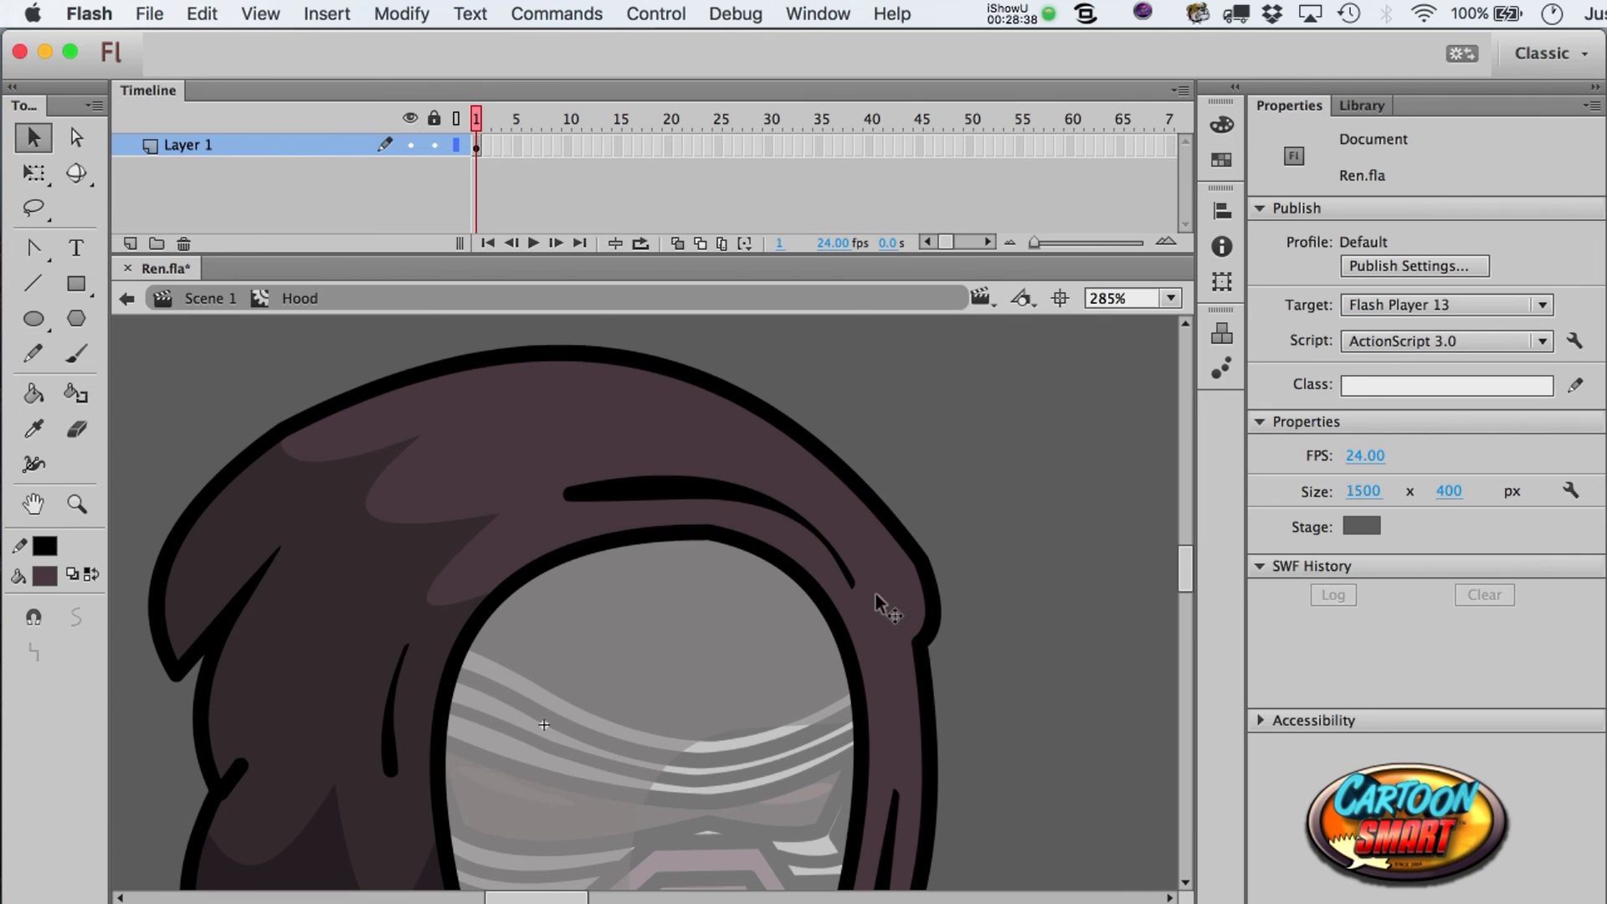
key(super+e)
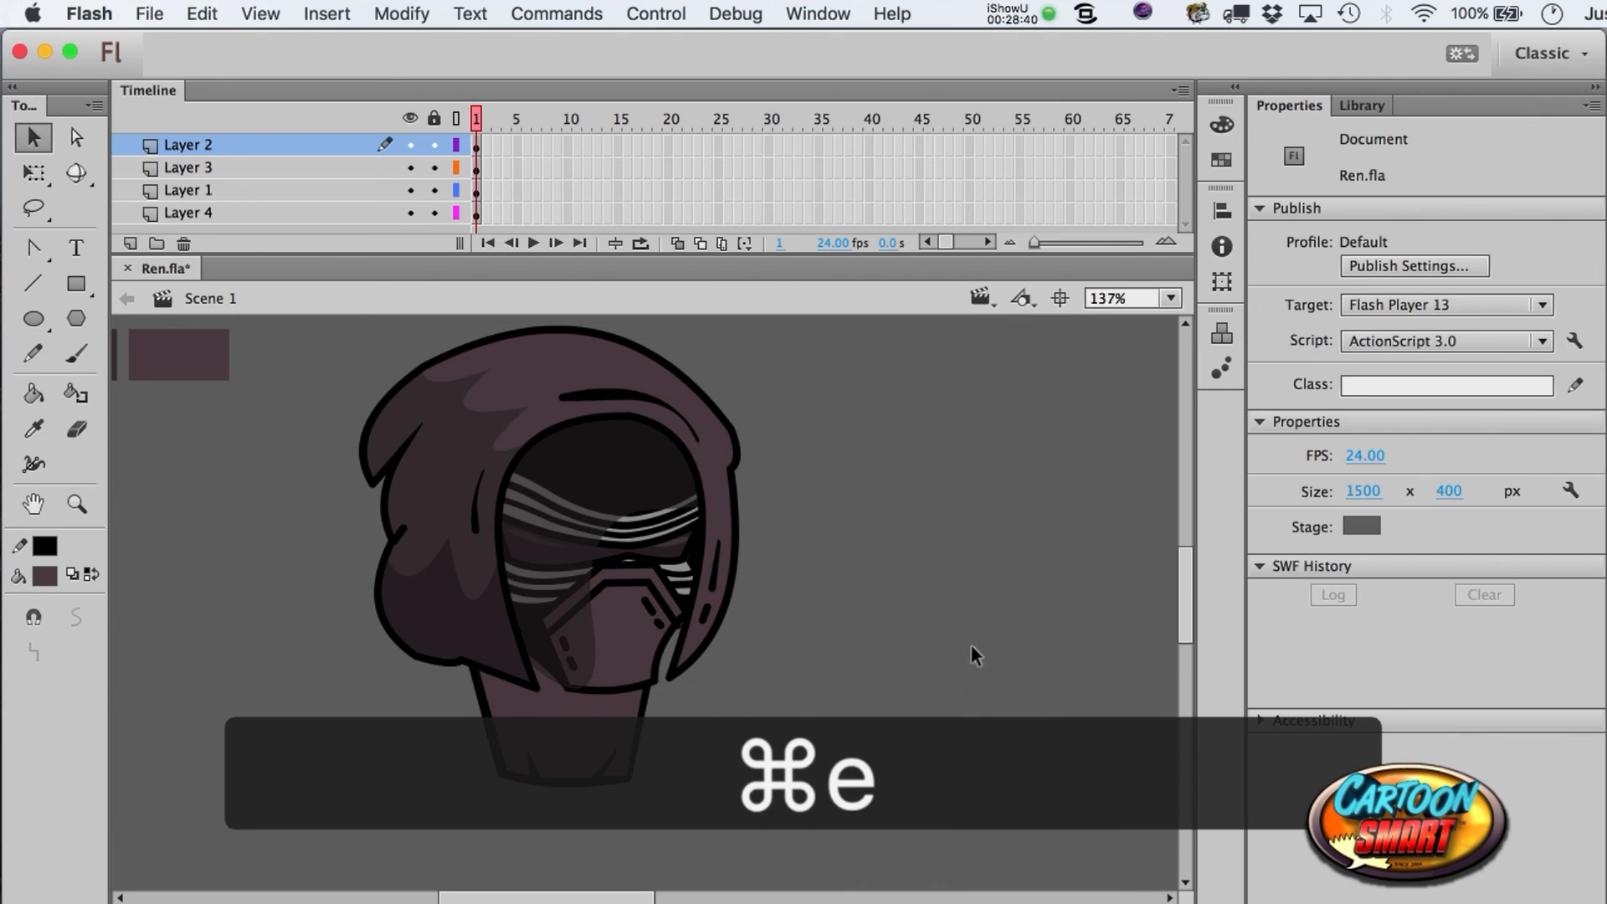
- Reopen the Hood symbol, slim the crease above the face opening, and return to the main scene
key(a)
double_click(616, 405)
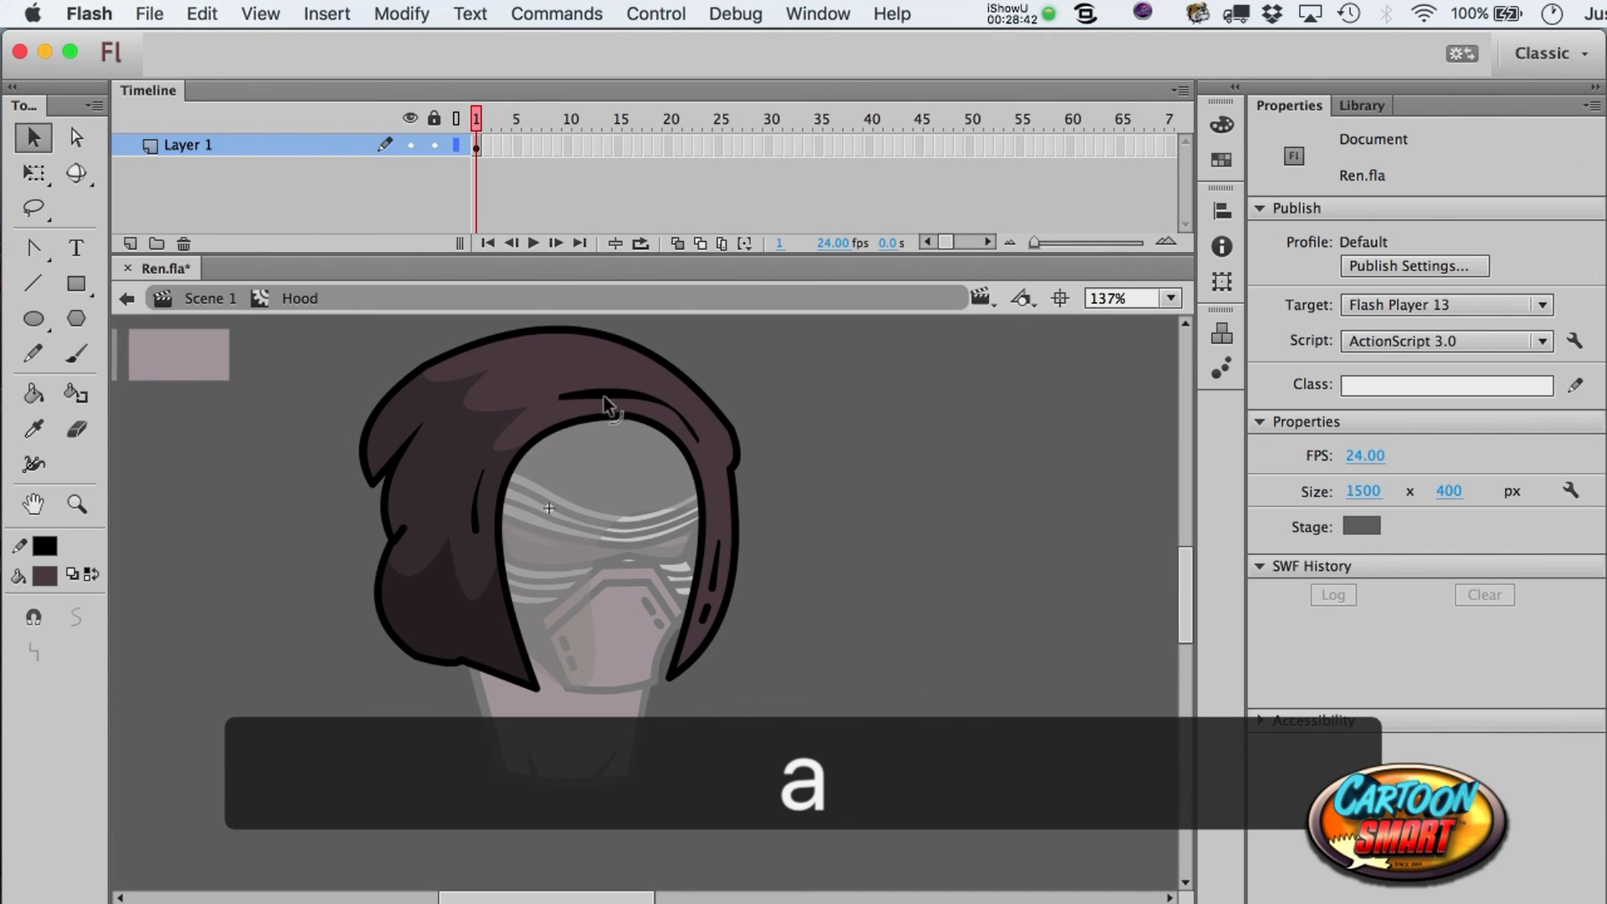
key(super+e)
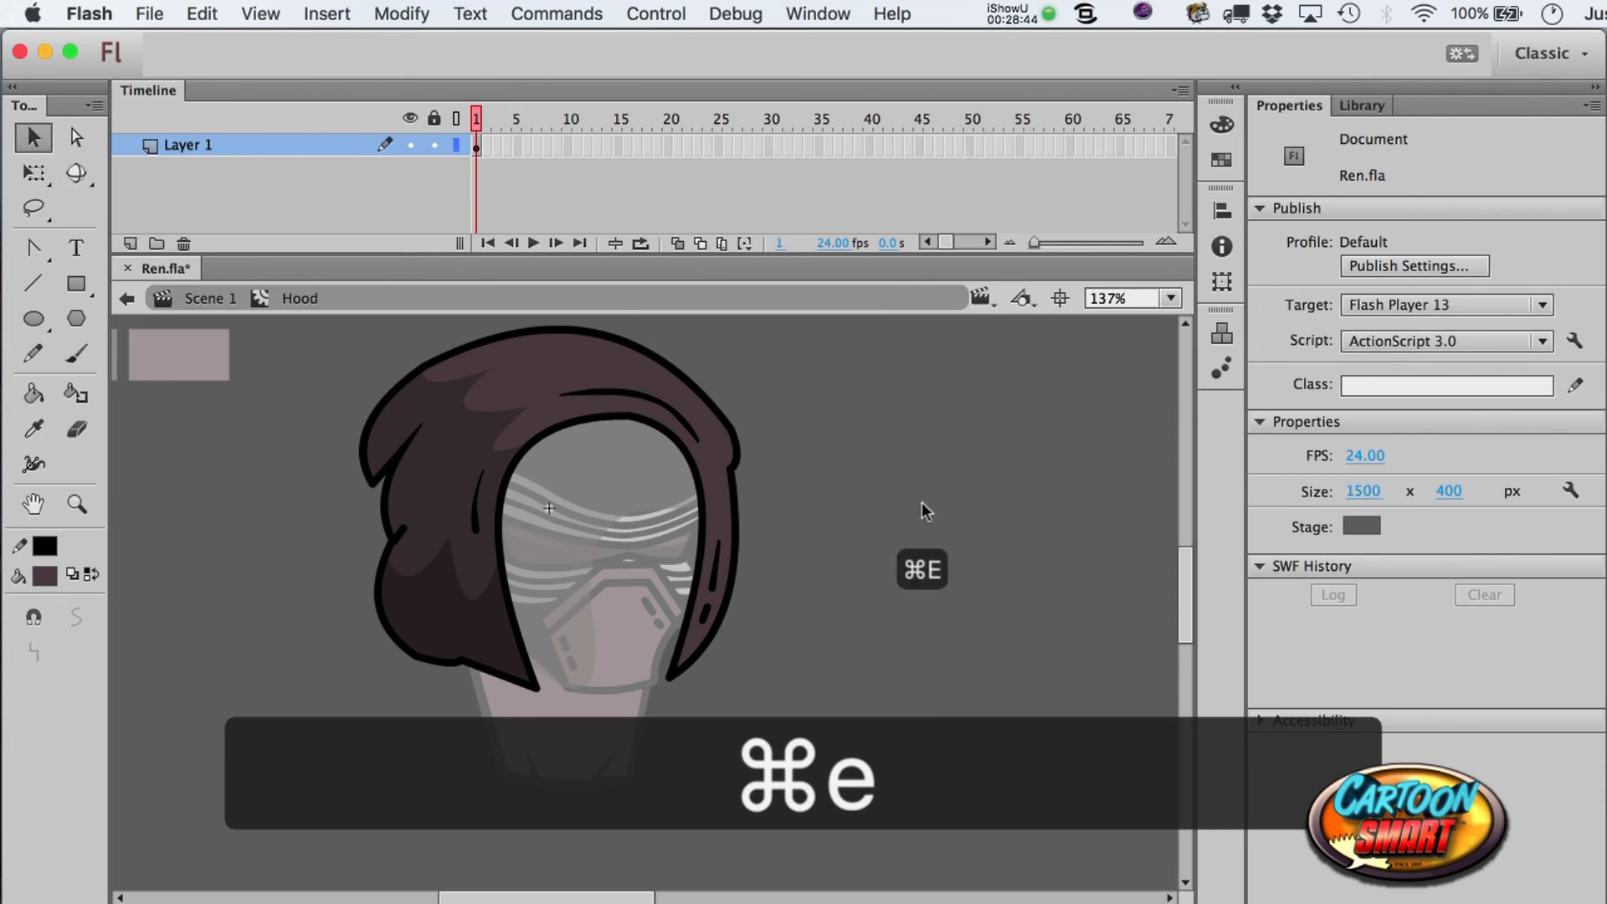
click(961, 661)
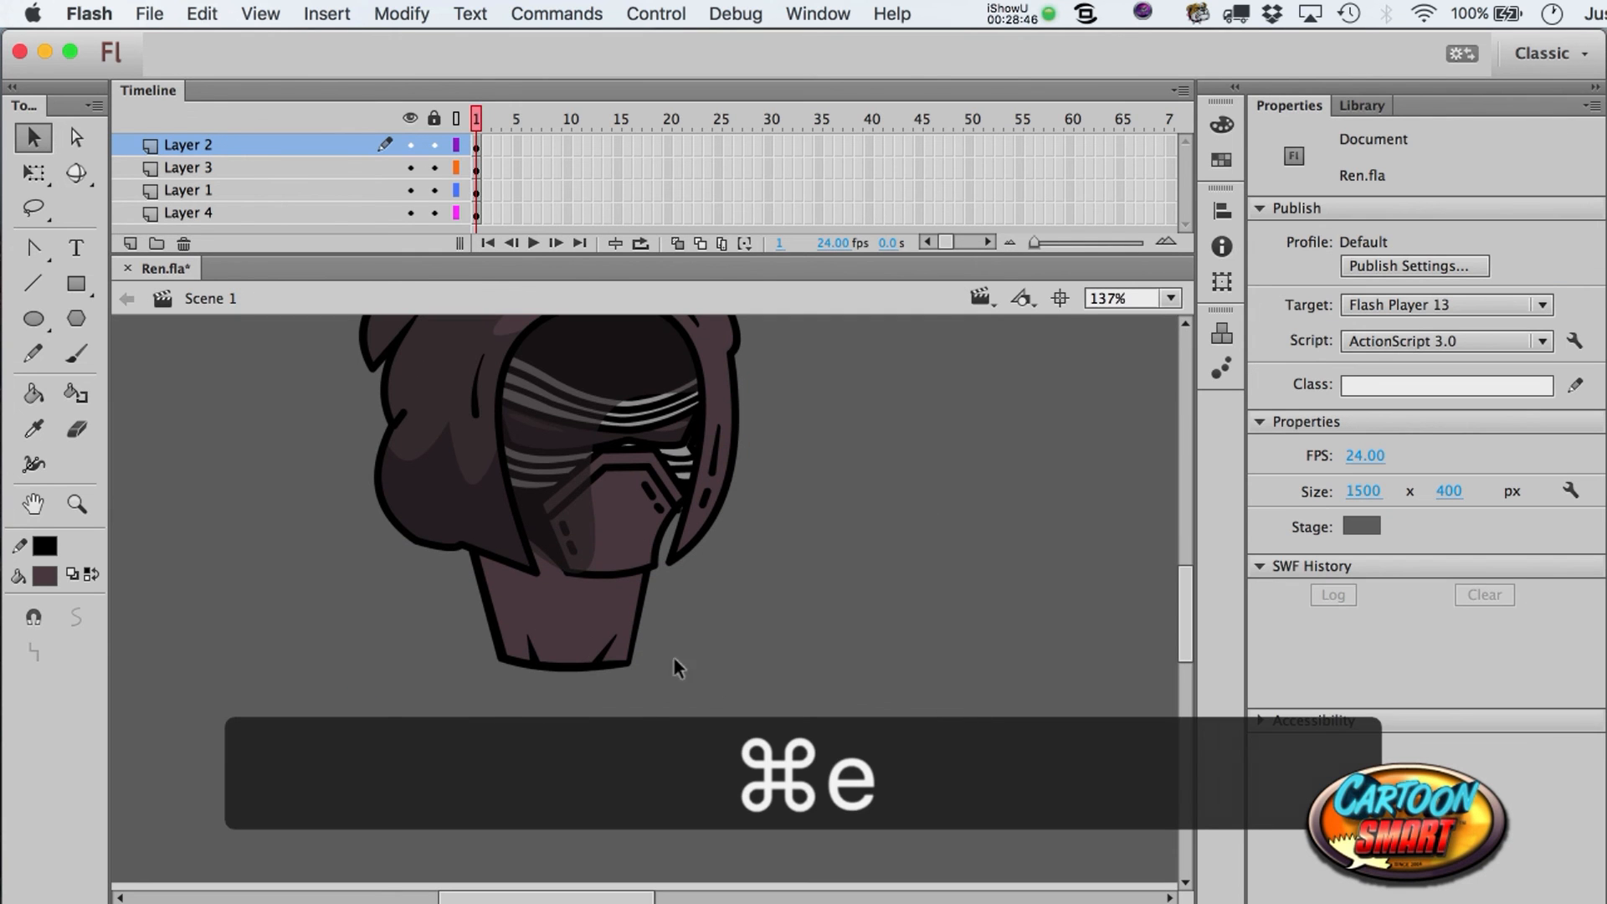
- Set the Rectangle tool's fill color to black
click(557, 634)
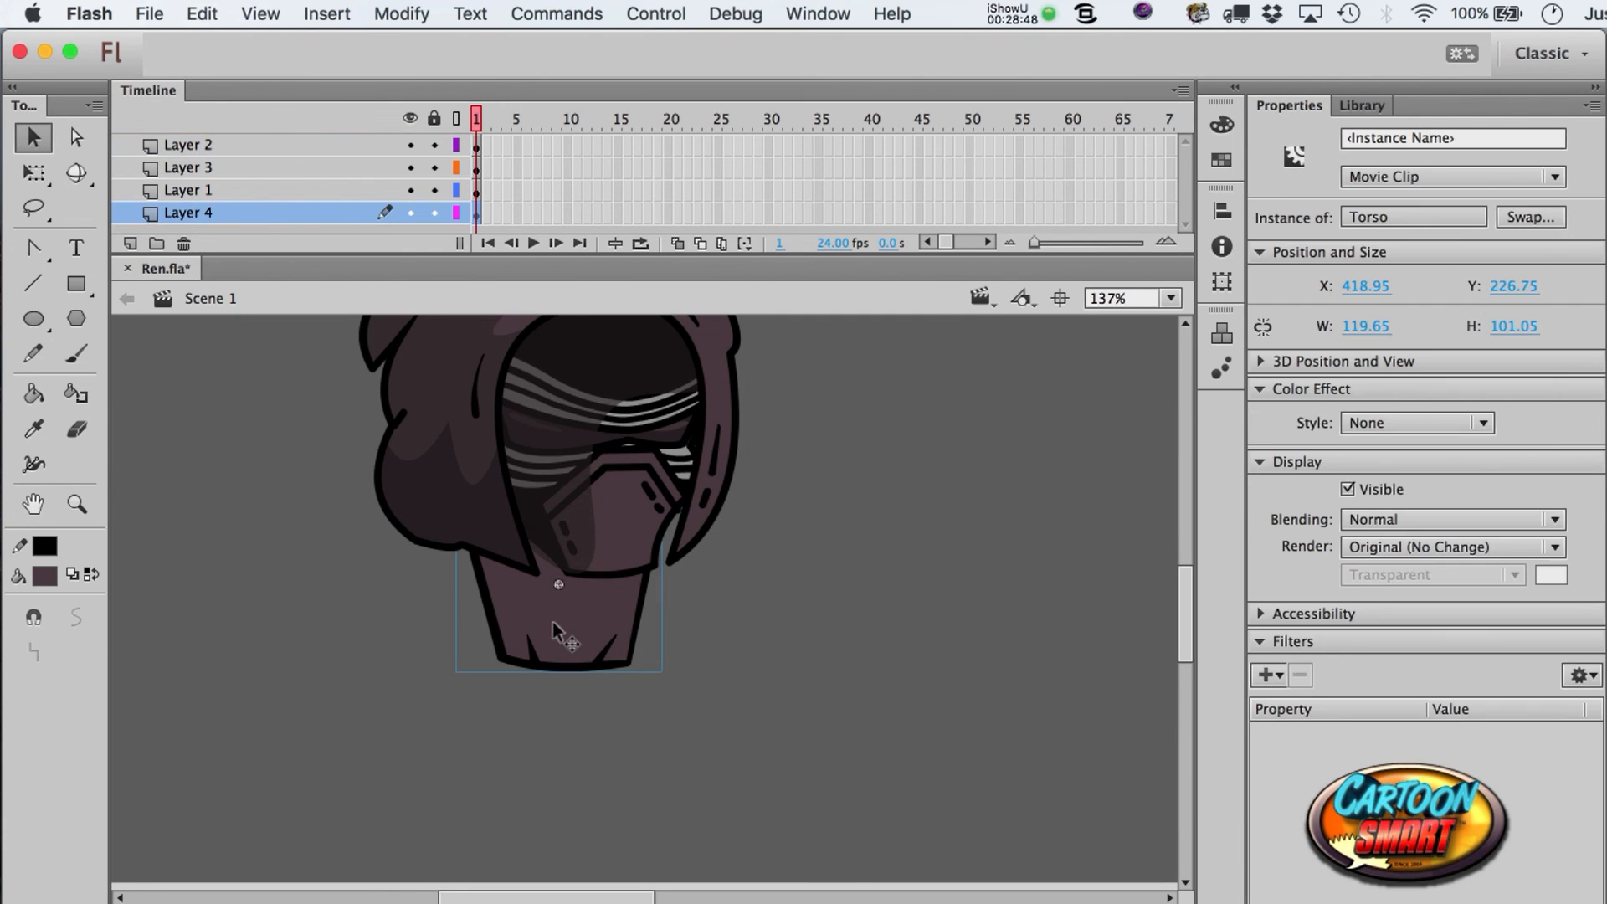
click(76, 284)
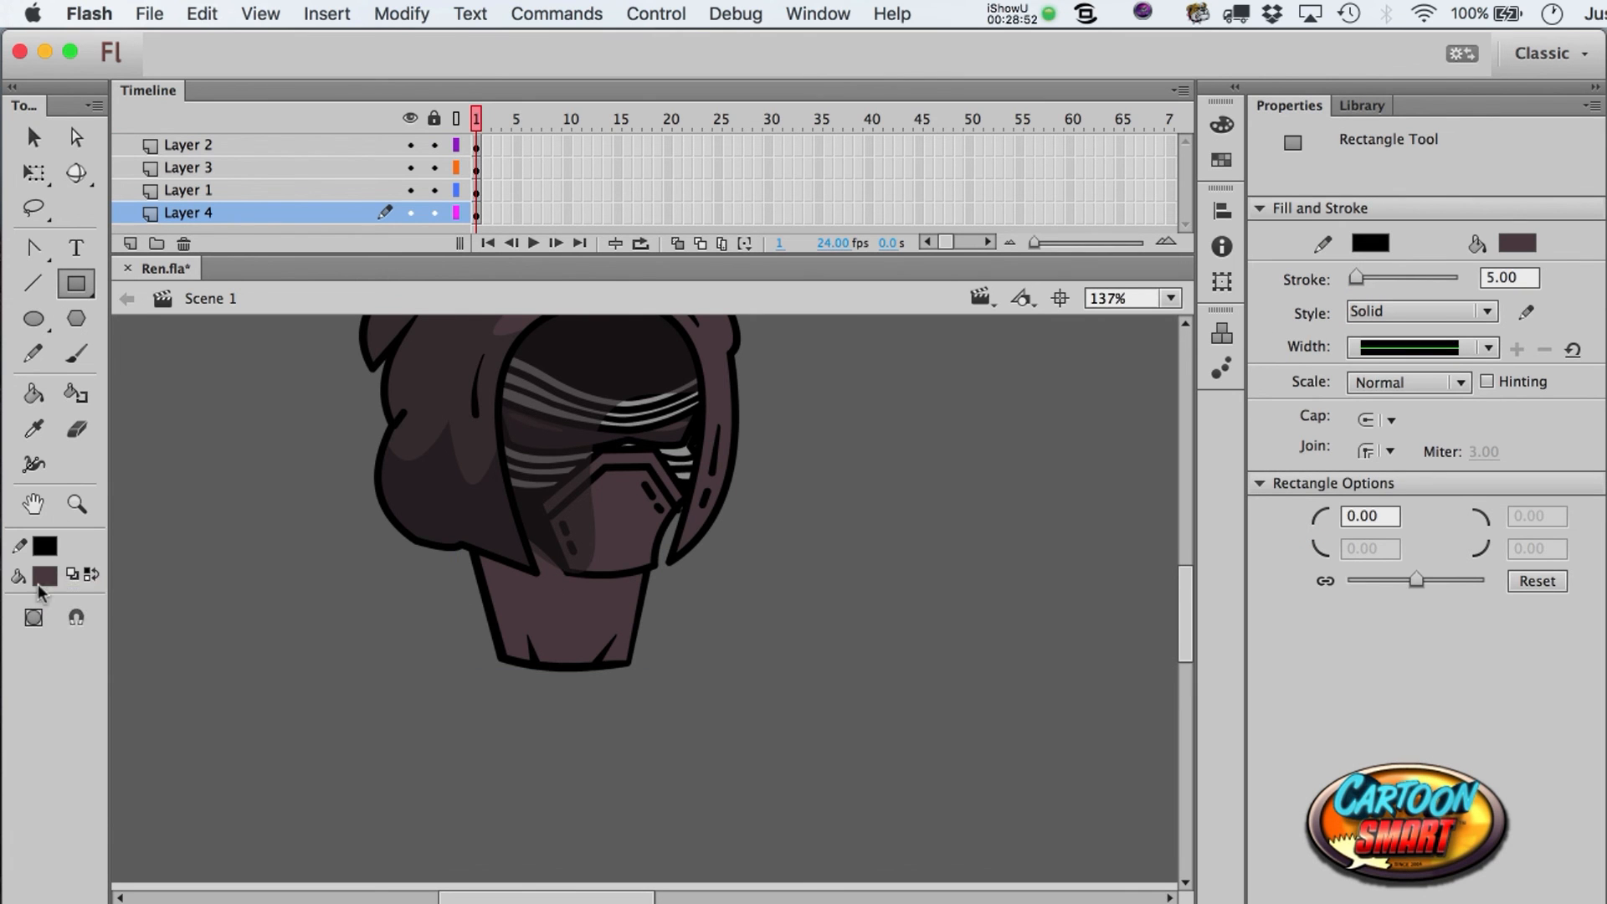
click(38, 586)
click(128, 102)
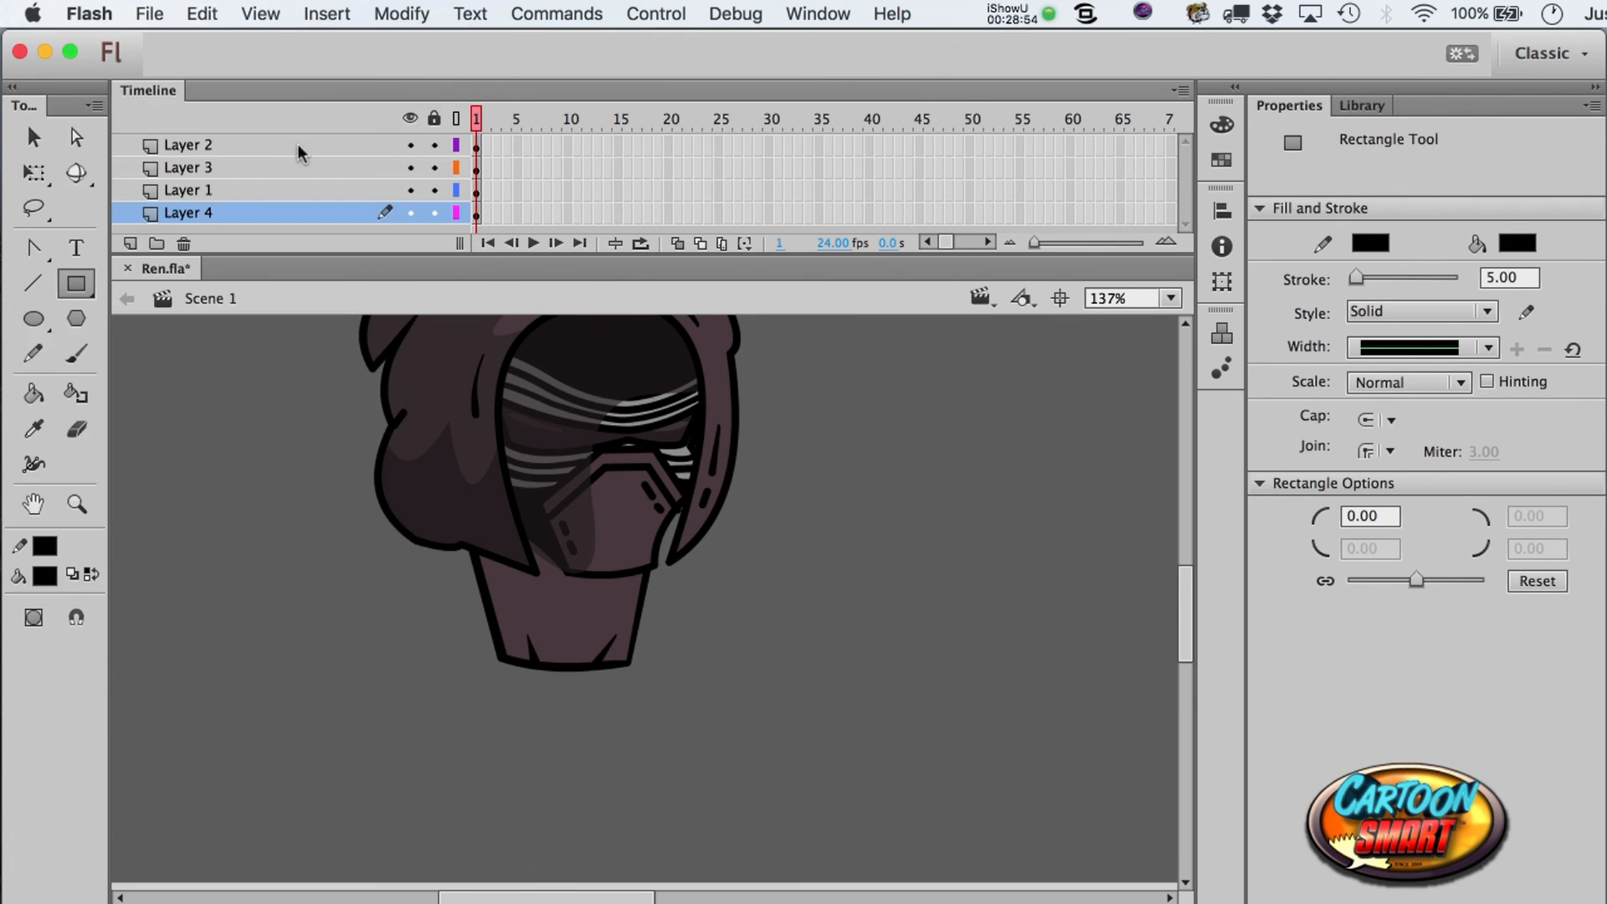
- Move all the character's parts in place onto Layer 1 and delete the emptied Layer 4
click(251, 147)
key(a)
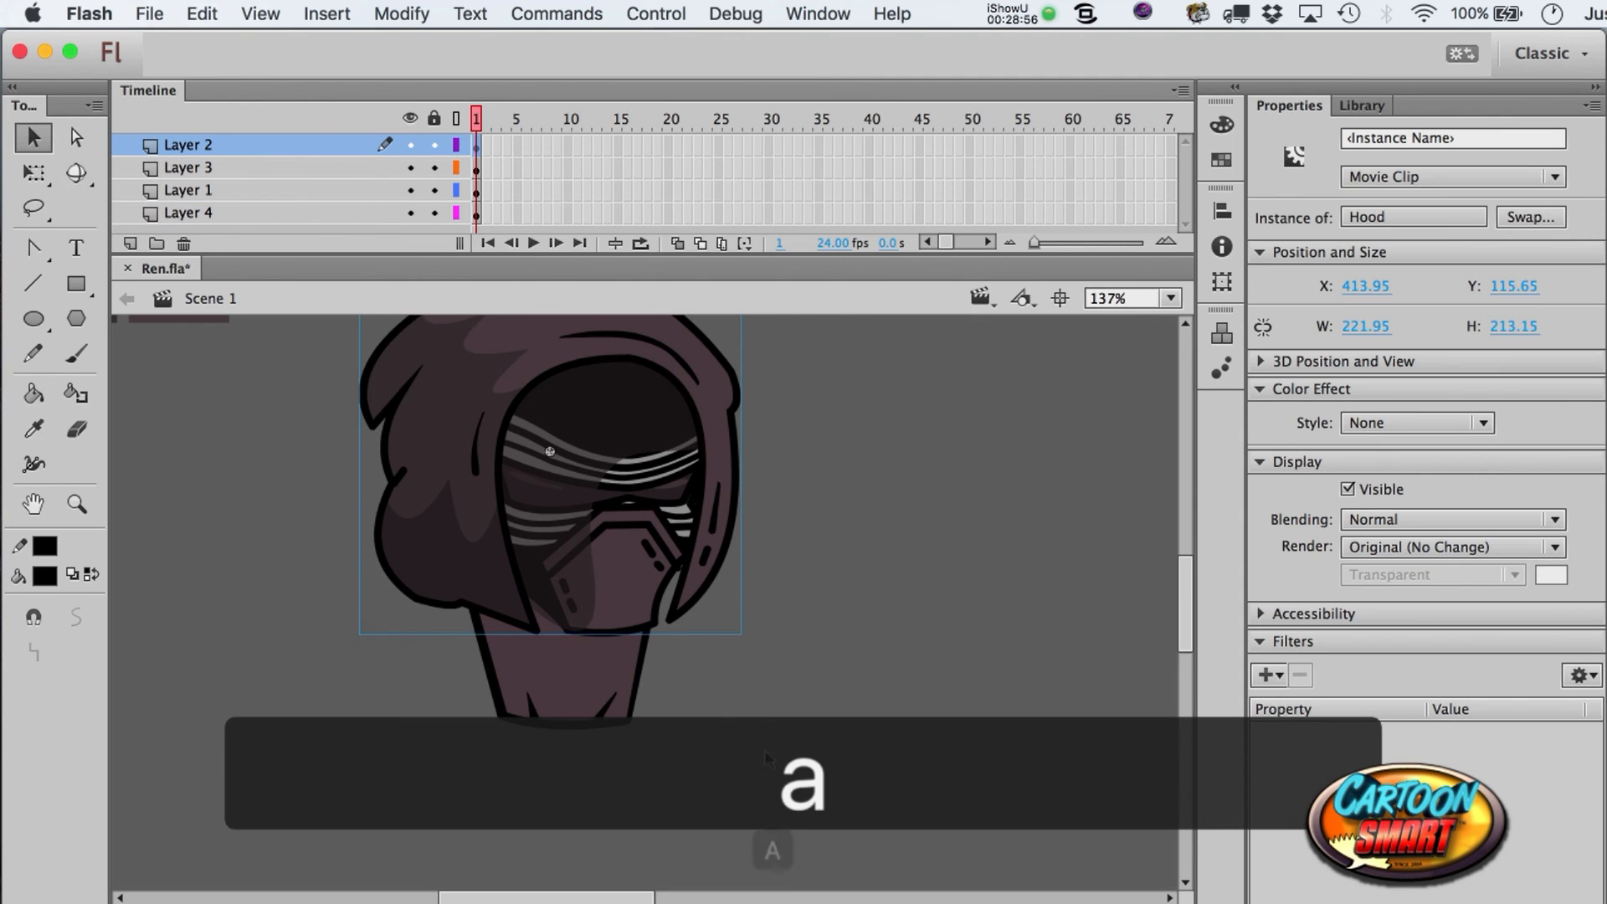
scroll(785, 831, up, 2)
drag(786, 831, 304, 285)
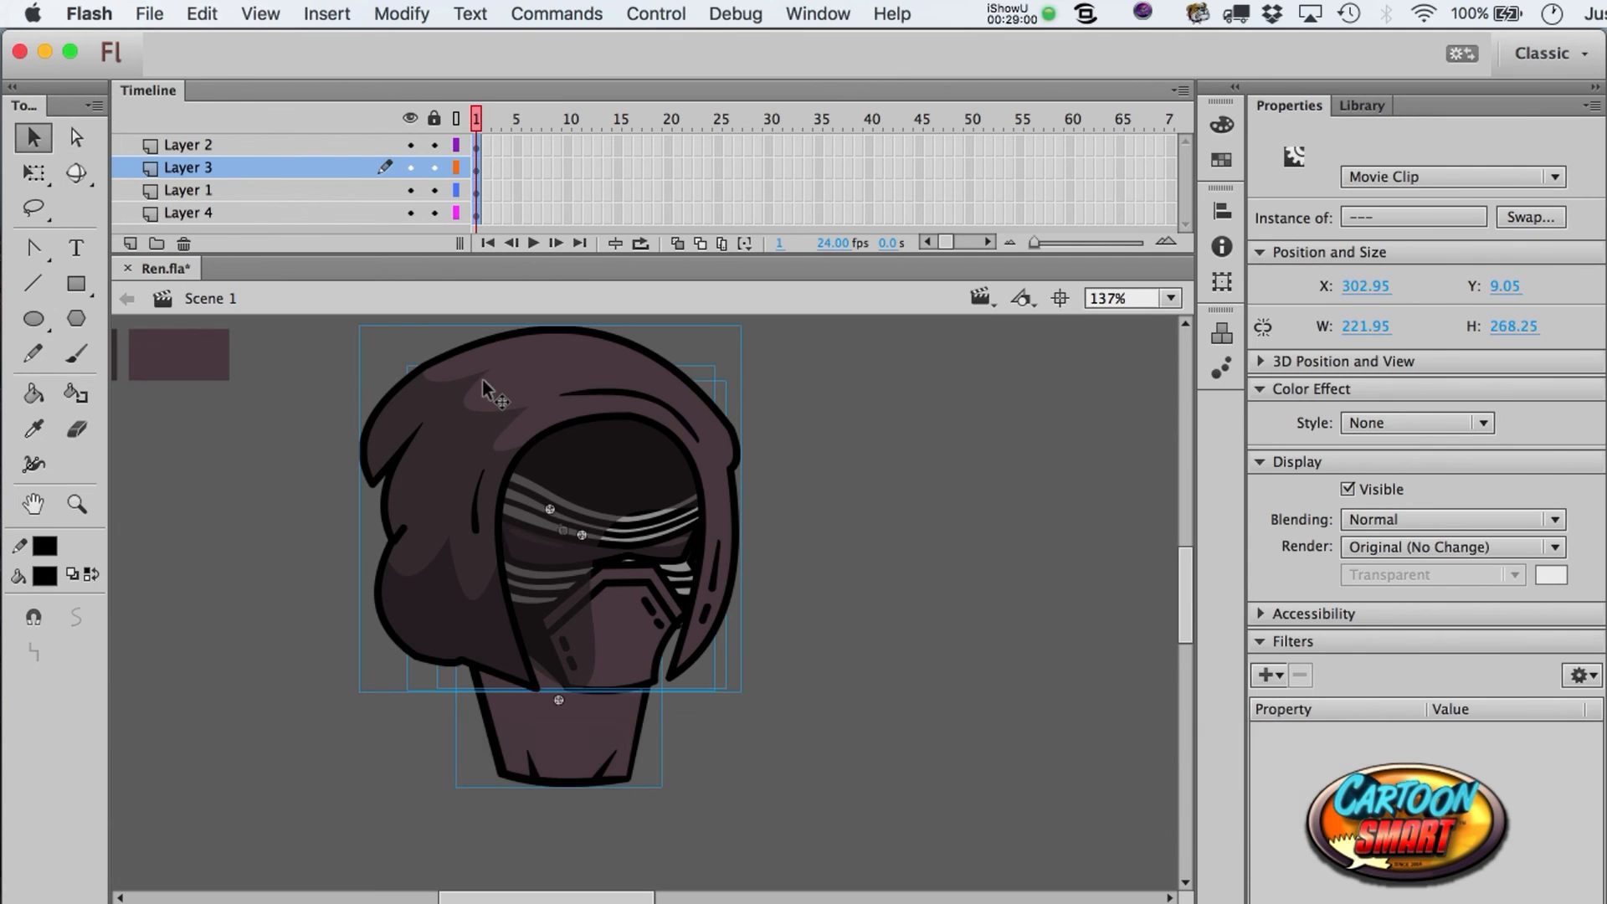
key(super+x)
click(478, 190)
key(super+shift+v)
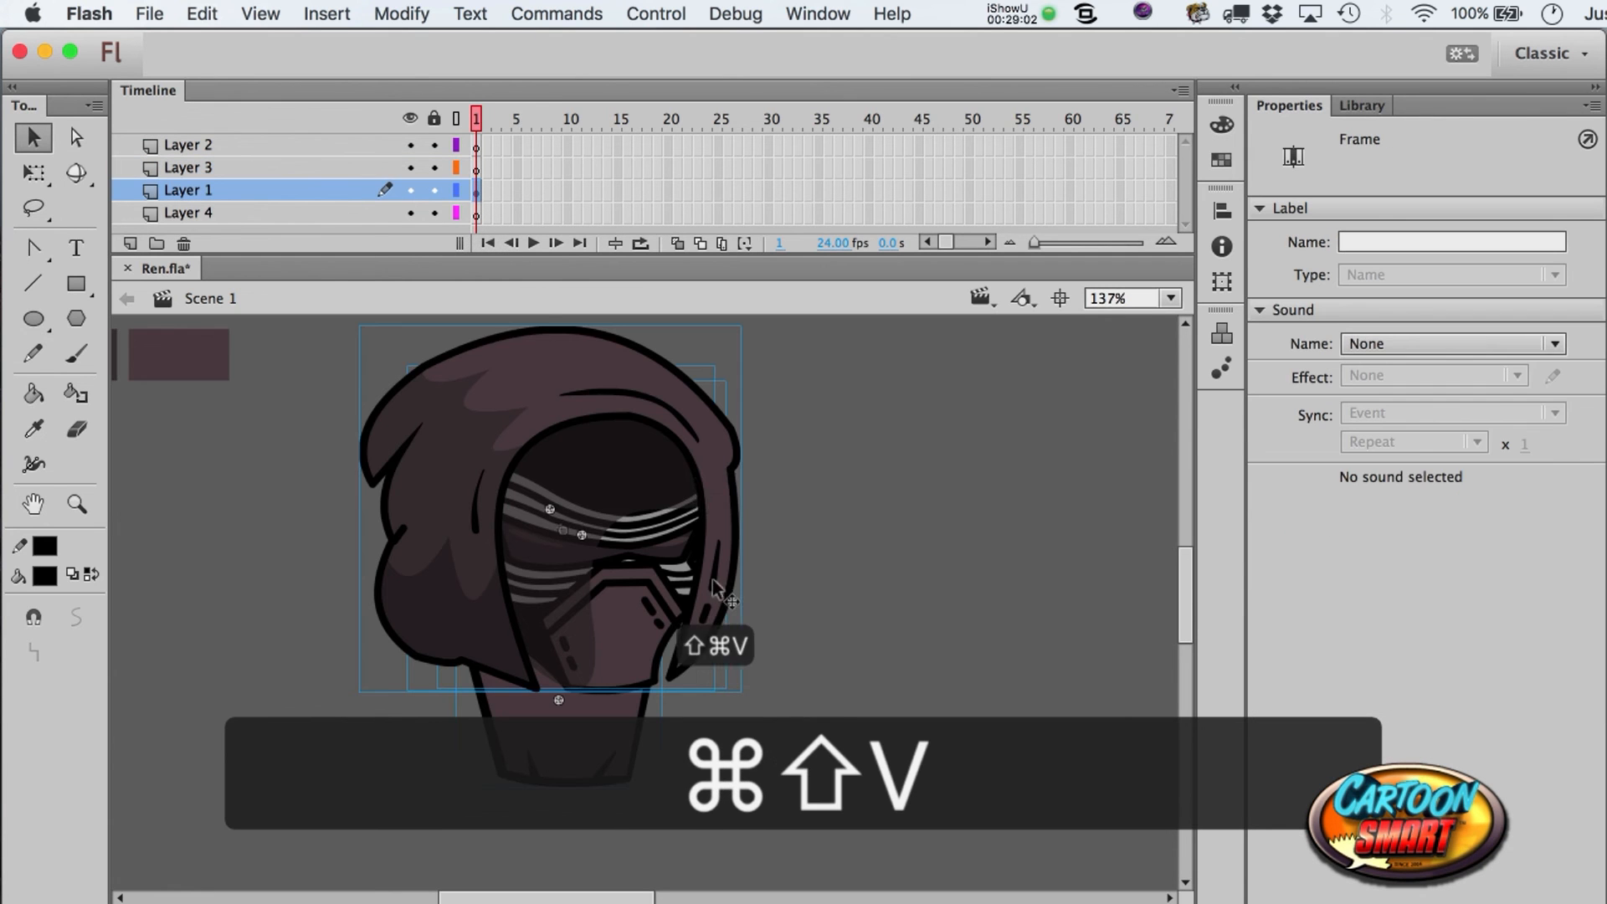
click(335, 214)
click(183, 244)
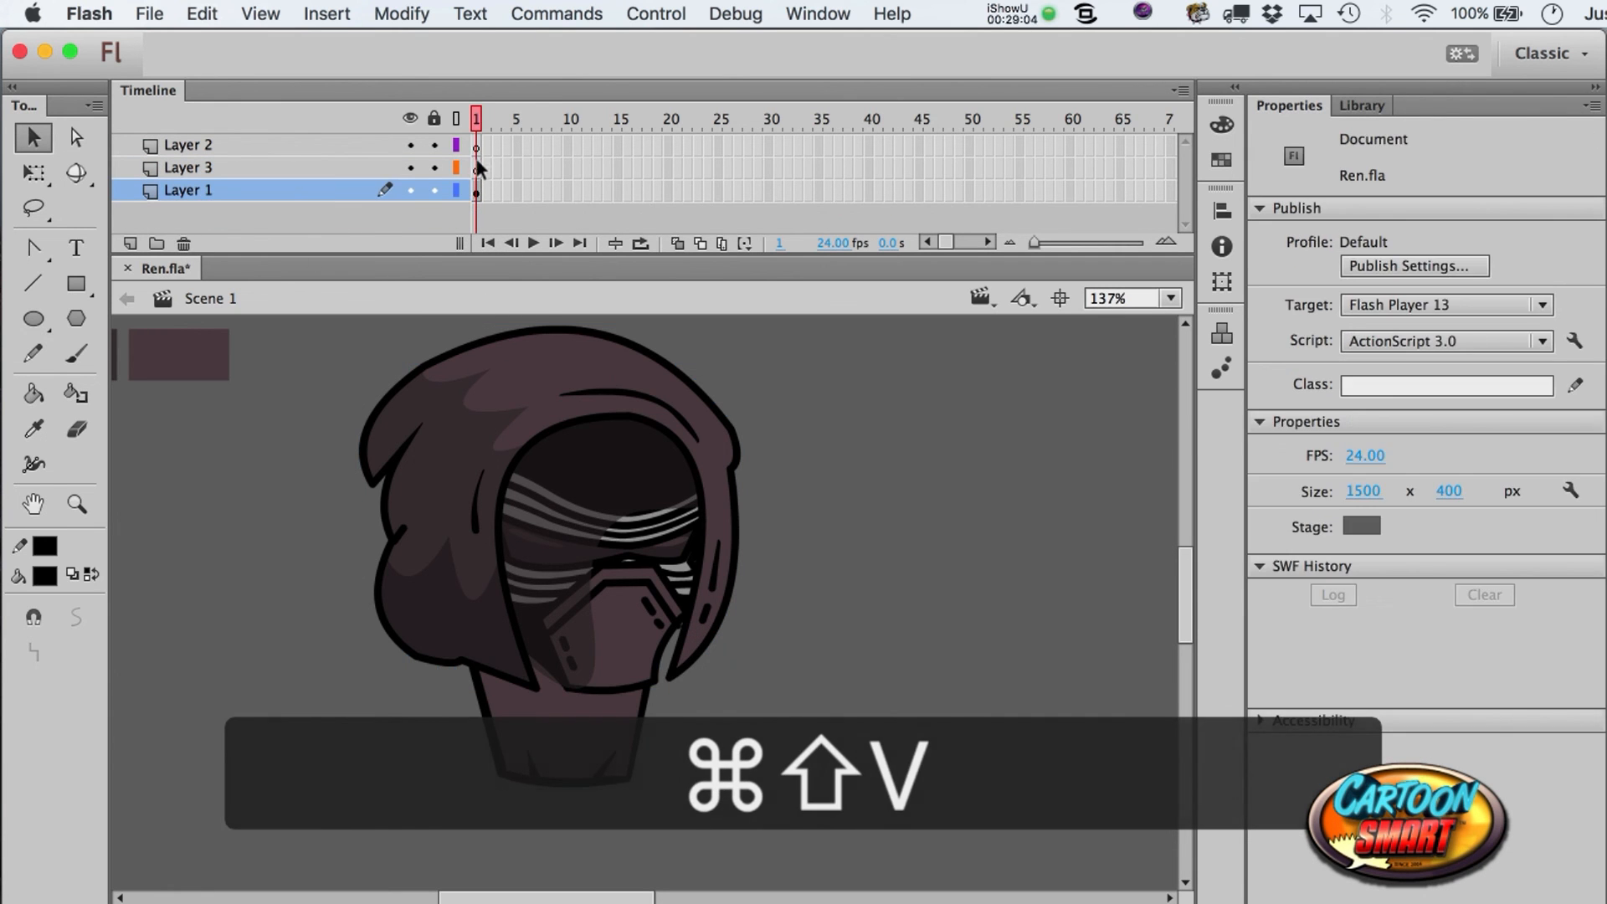
- Draw a black belt rectangle on Layer 3 across the torso's bottom edge, about as wide as the torso's base
click(476, 167)
key(r)
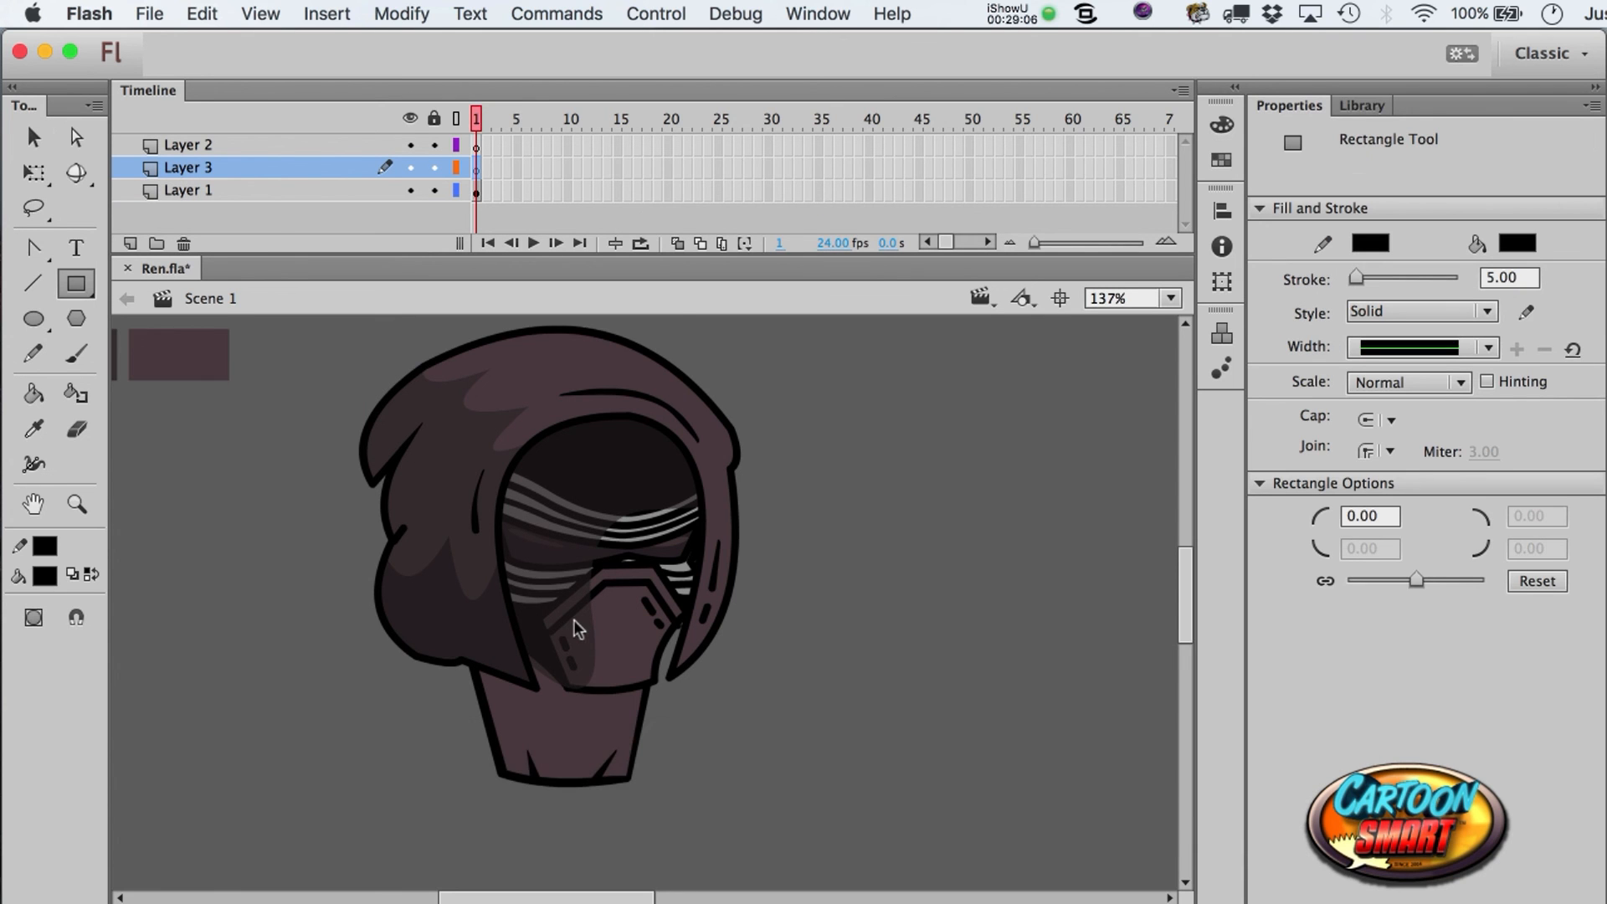
scroll(574, 628, down, 3)
drag(498, 718, 632, 762)
key(a)
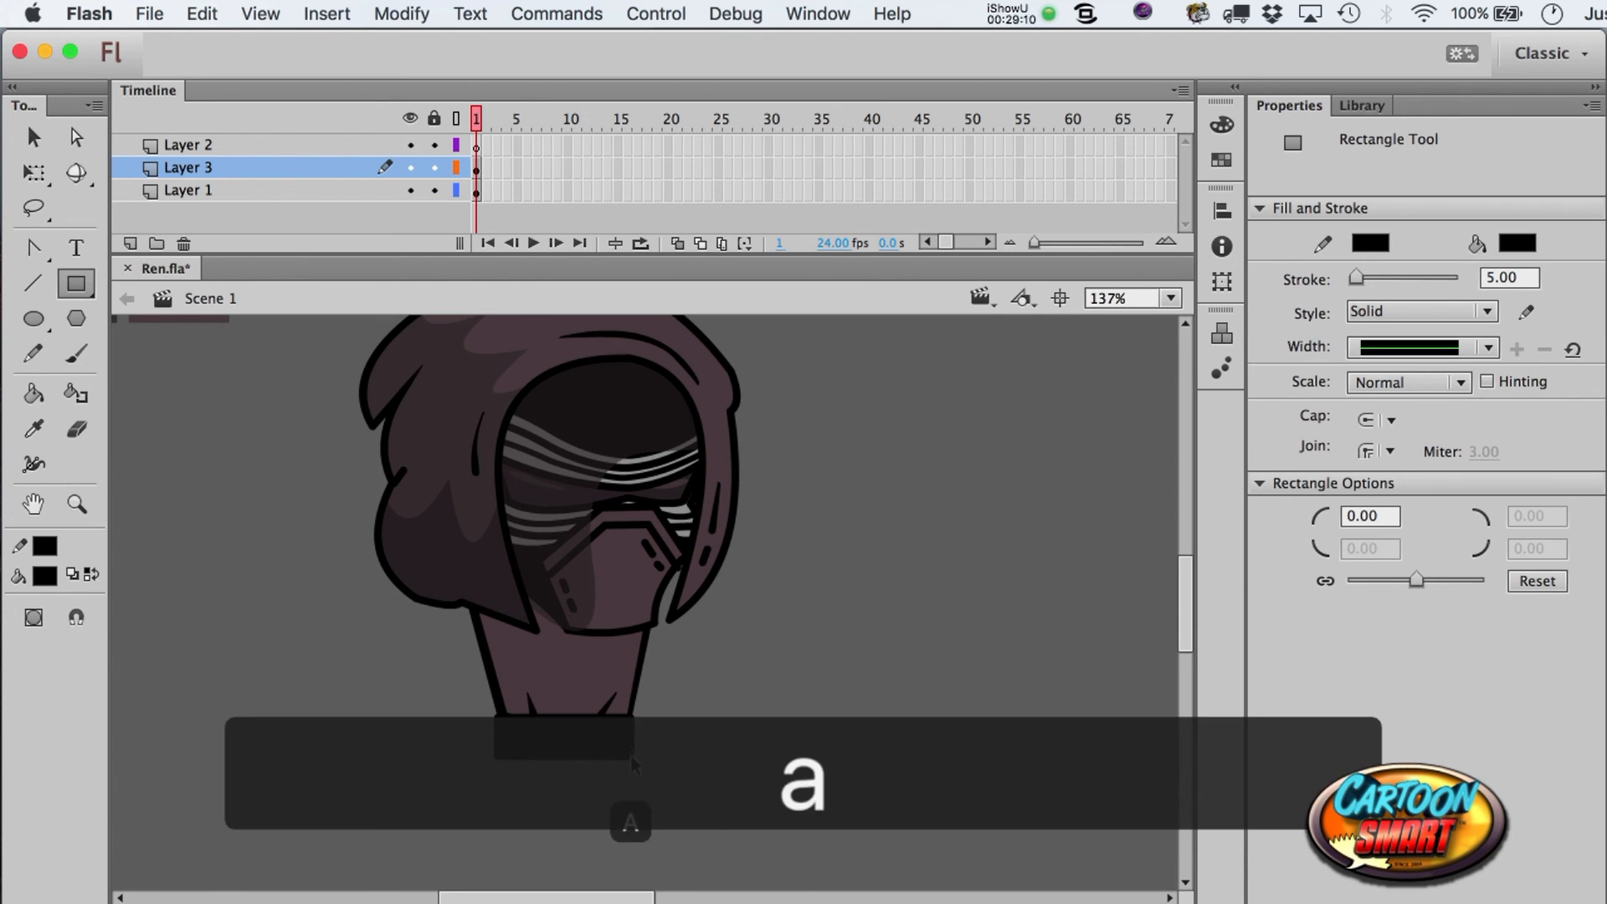
- Remove the belt rectangle's outline and bend its bottom edge into a slight downward curve
click(574, 728)
key(super+x)
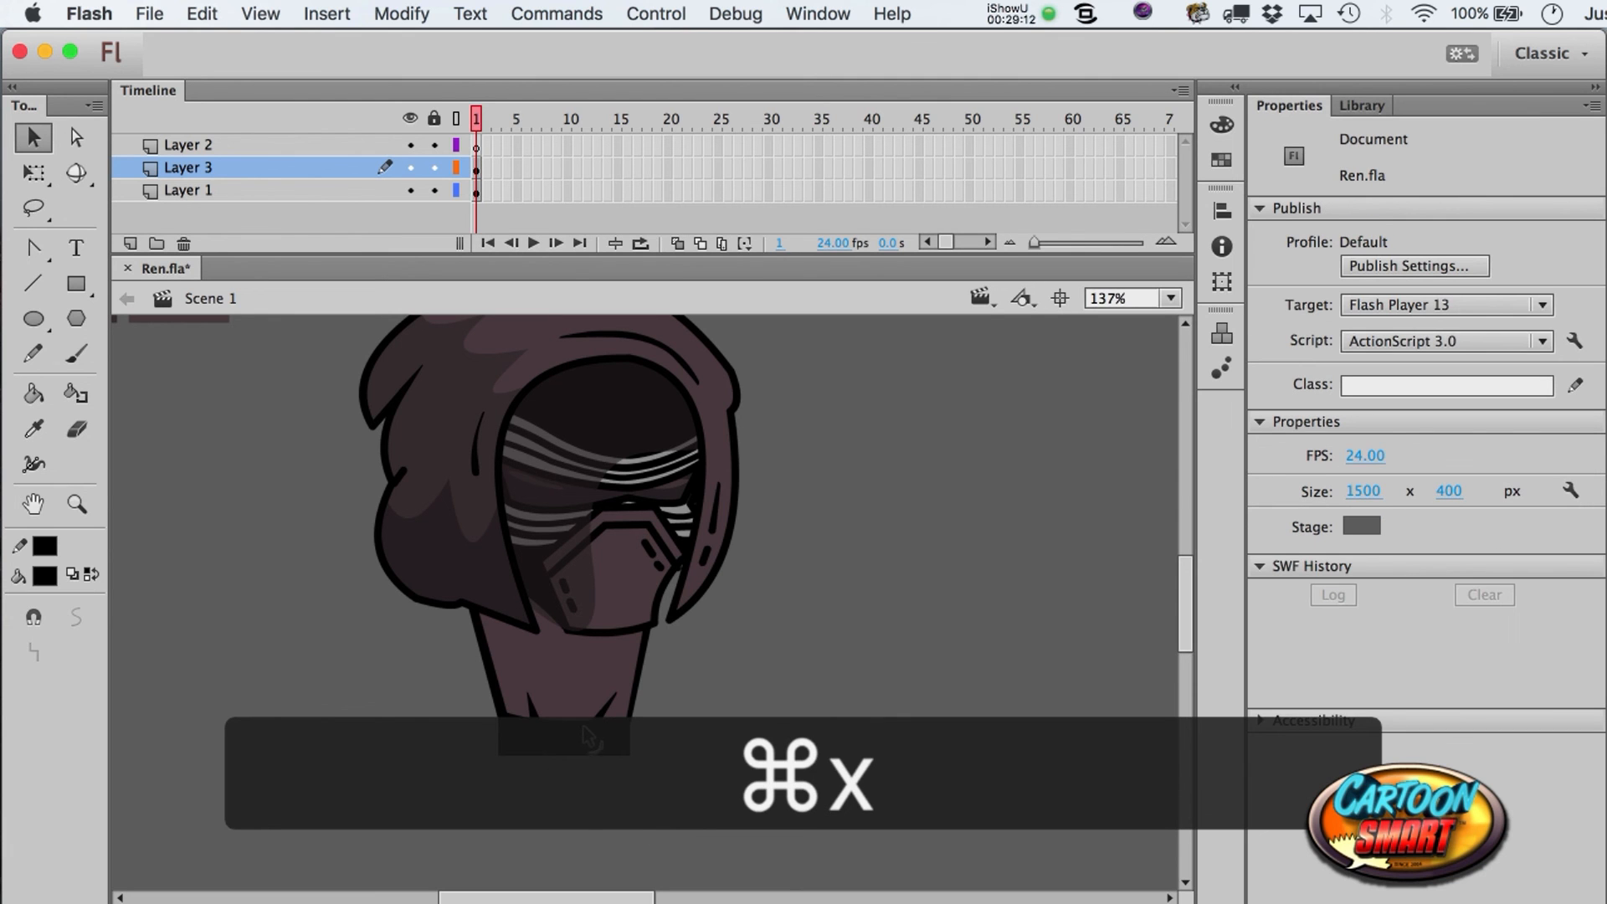
drag(553, 754, 500, 749)
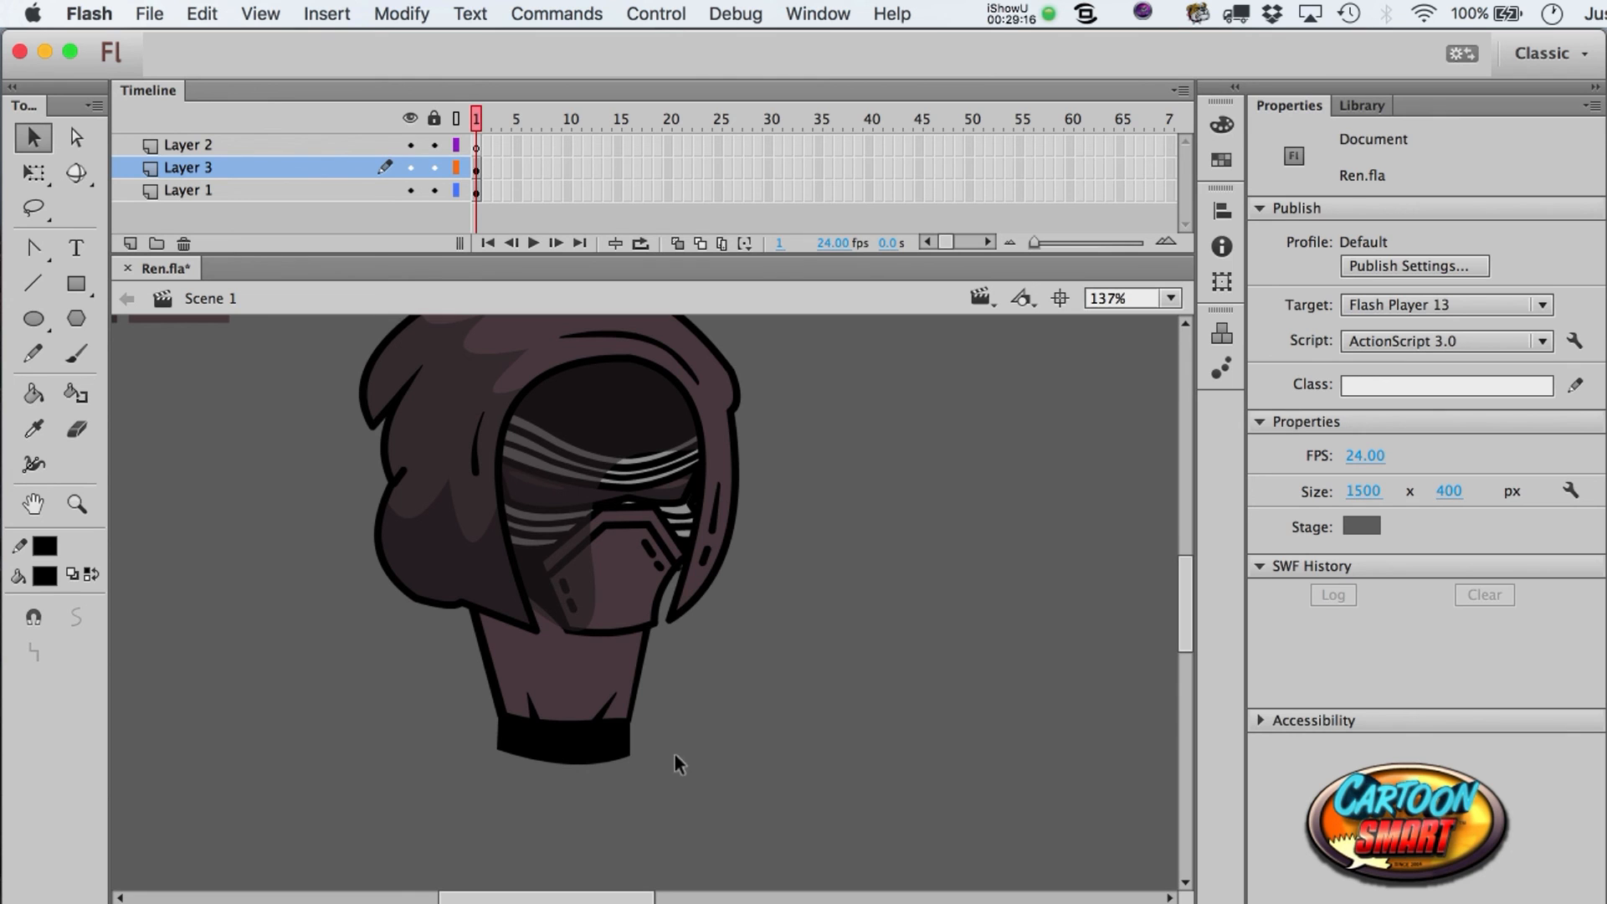
- Draw a rectangular buckle on the belt with a dark maroon stroke and black fill, curving its horizontal edges to match the belt
click(76, 504)
drag(465, 677, 734, 832)
key(a)
click(76, 283)
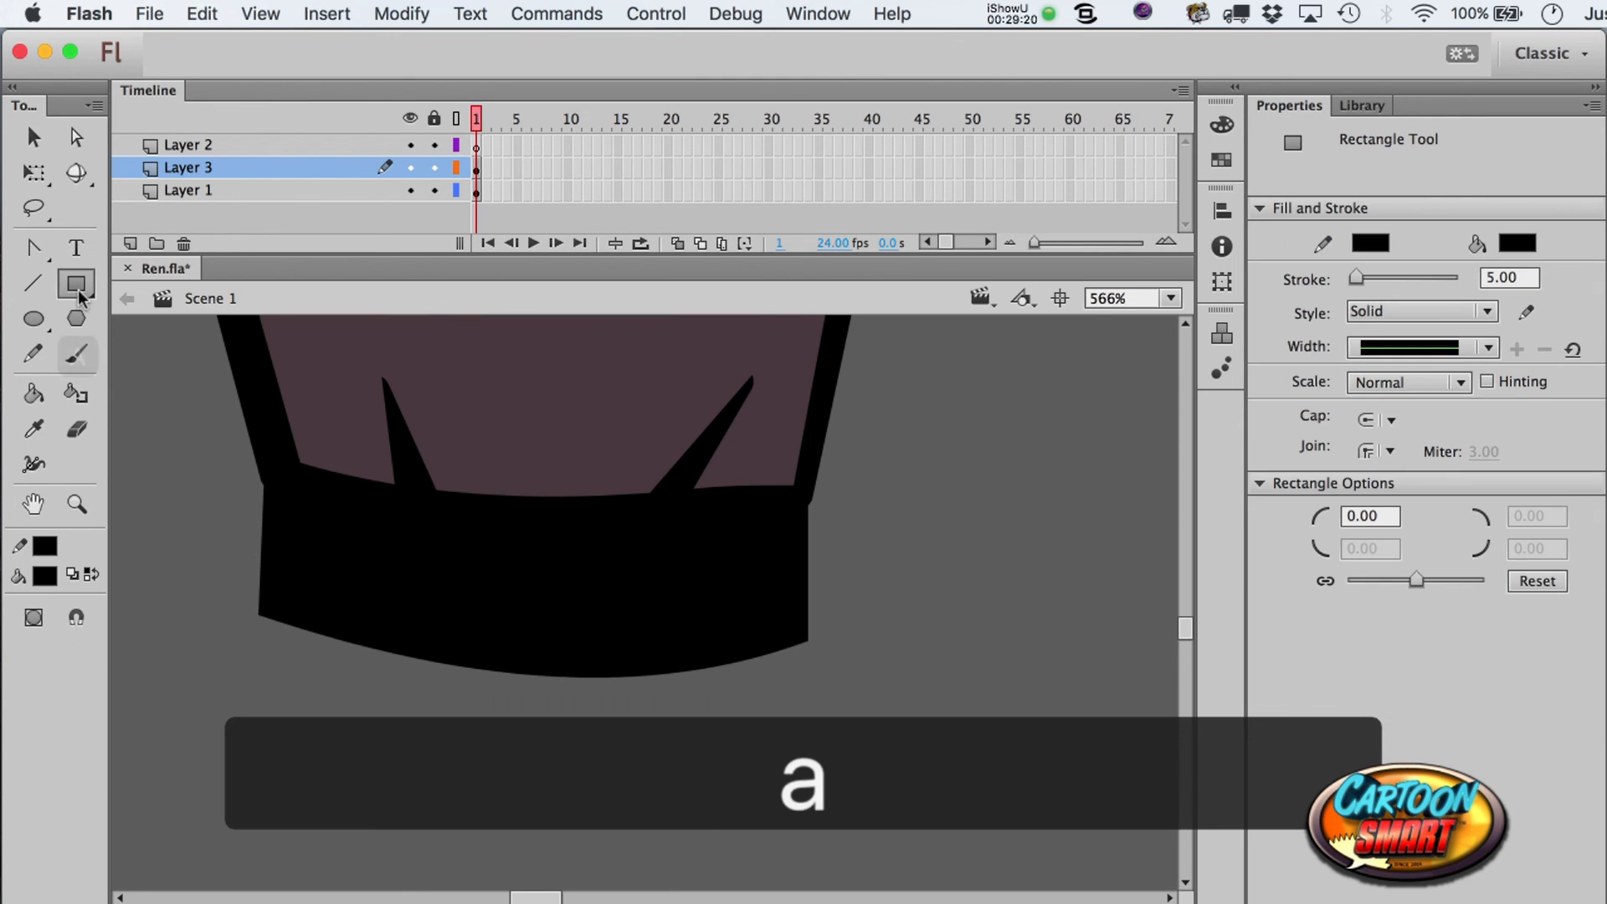
click(44, 553)
click(559, 411)
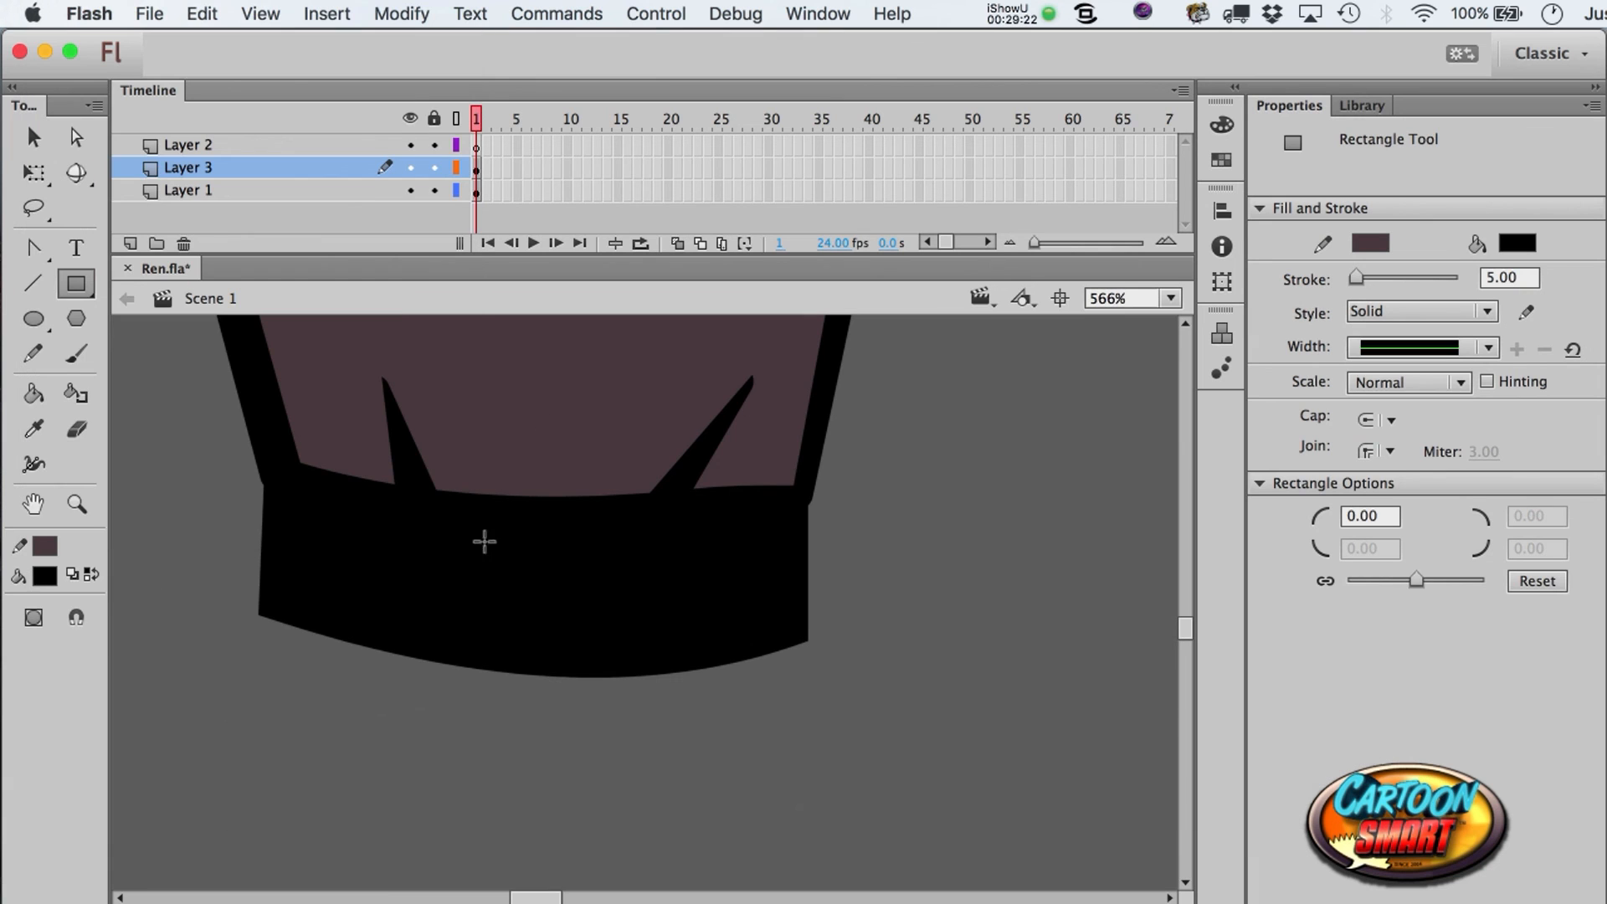
mouse_move(483, 531)
mouse_down()
mouse_move(665, 639)
mouse_move(570, 646)
mouse_up()
key(a)
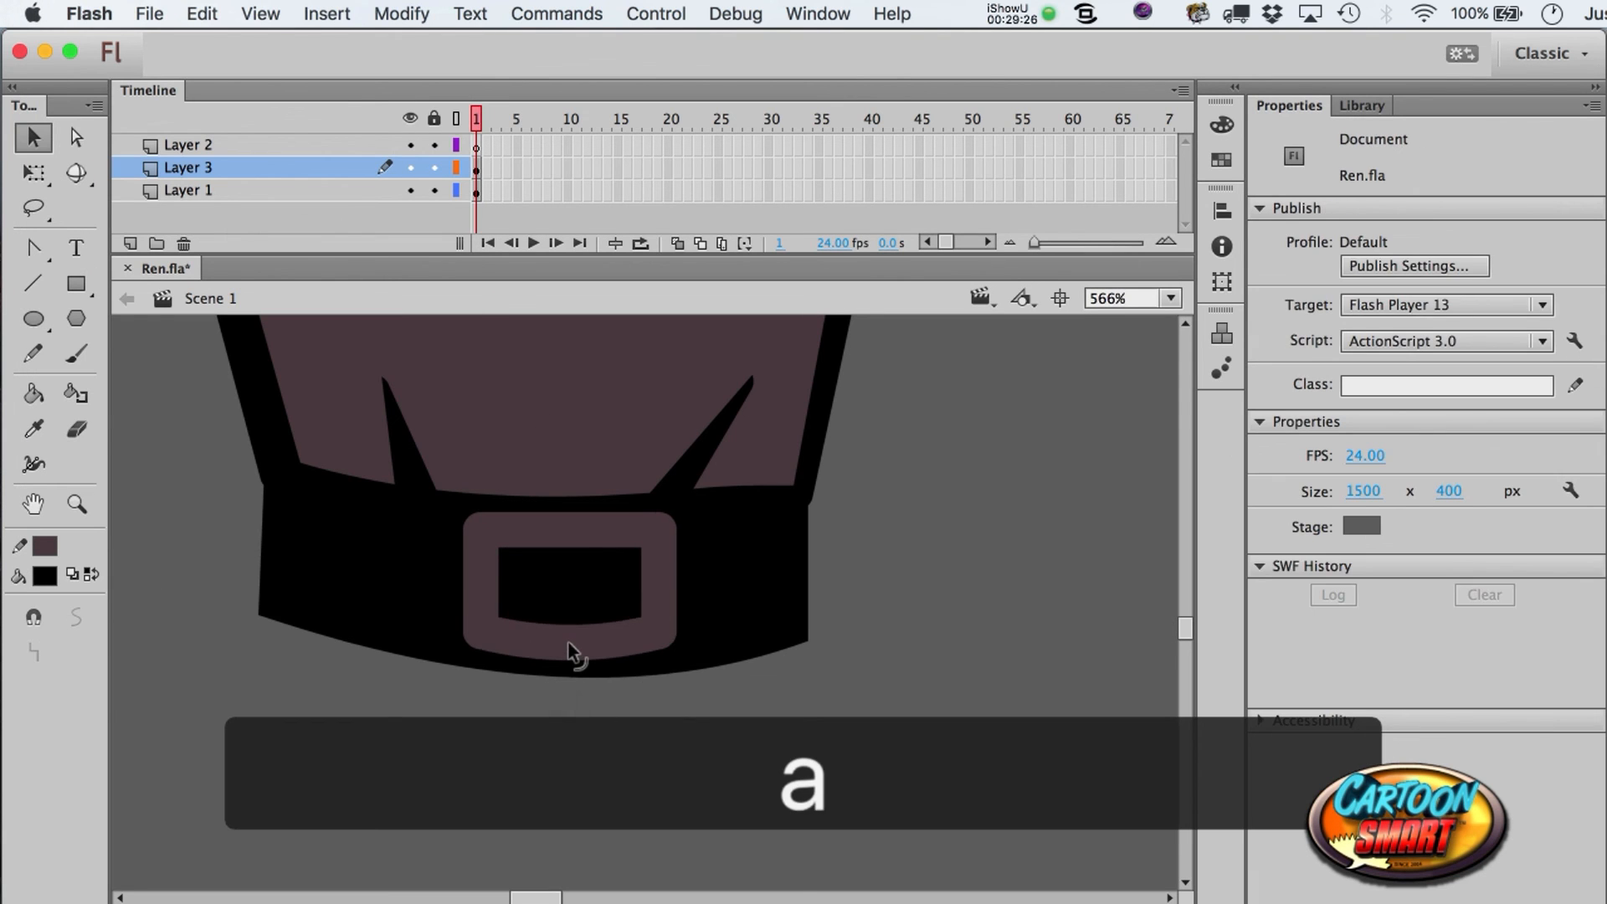
drag(570, 519, 577, 526)
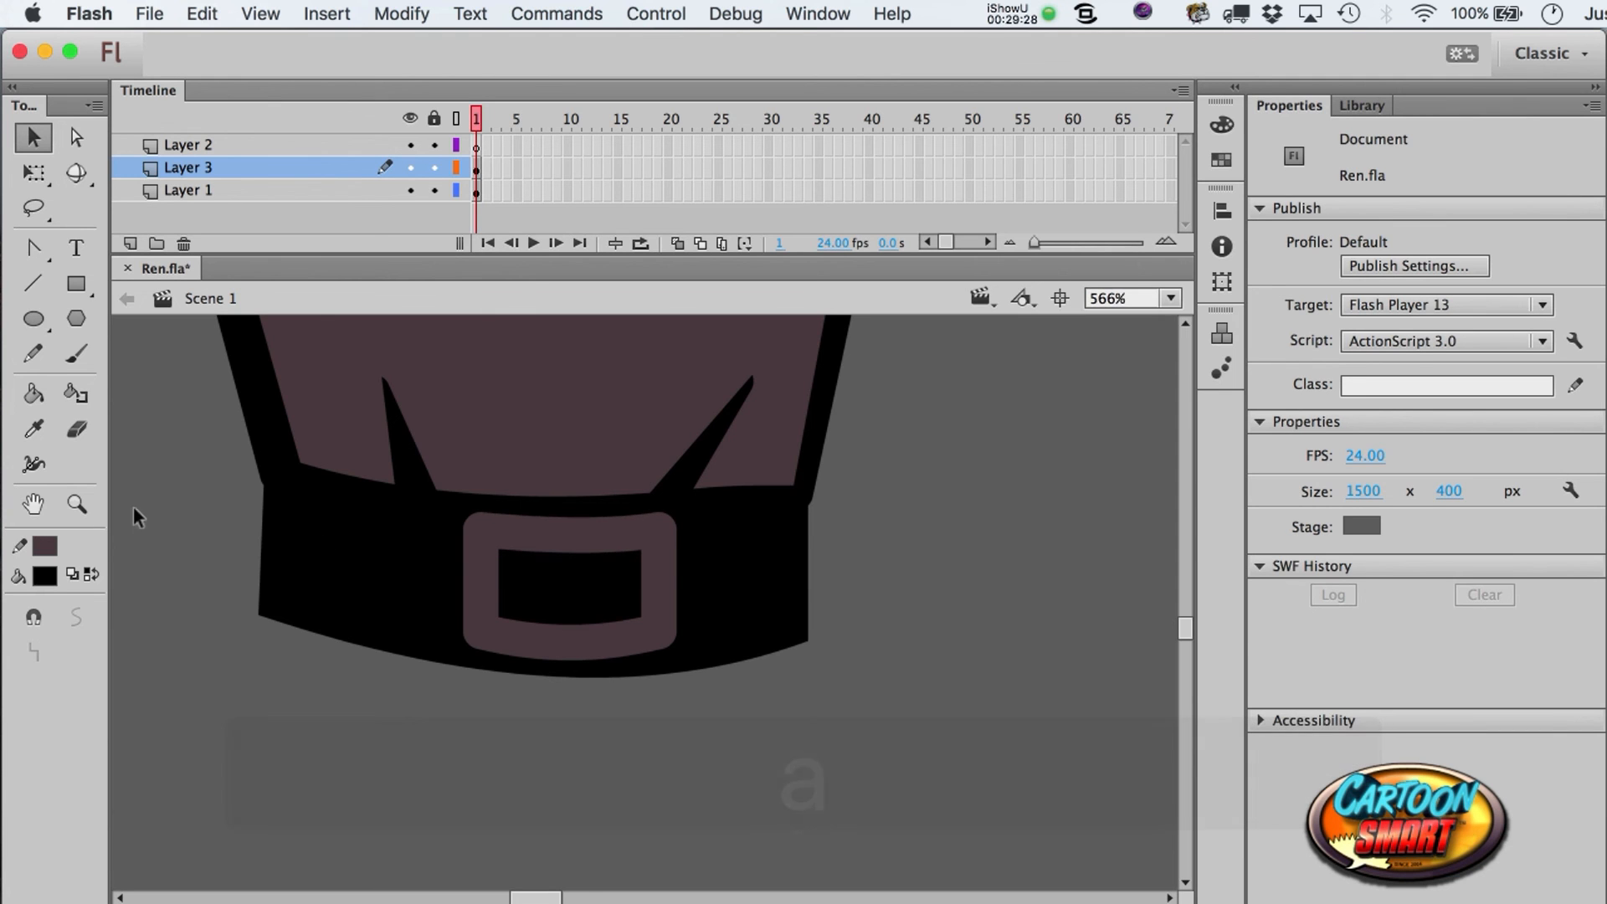
- Convert the whole belt with its buckle into a movie clip symbol named Belt
click(76, 504)
alt+click(667, 617)
alt+click(706, 617)
key(a)
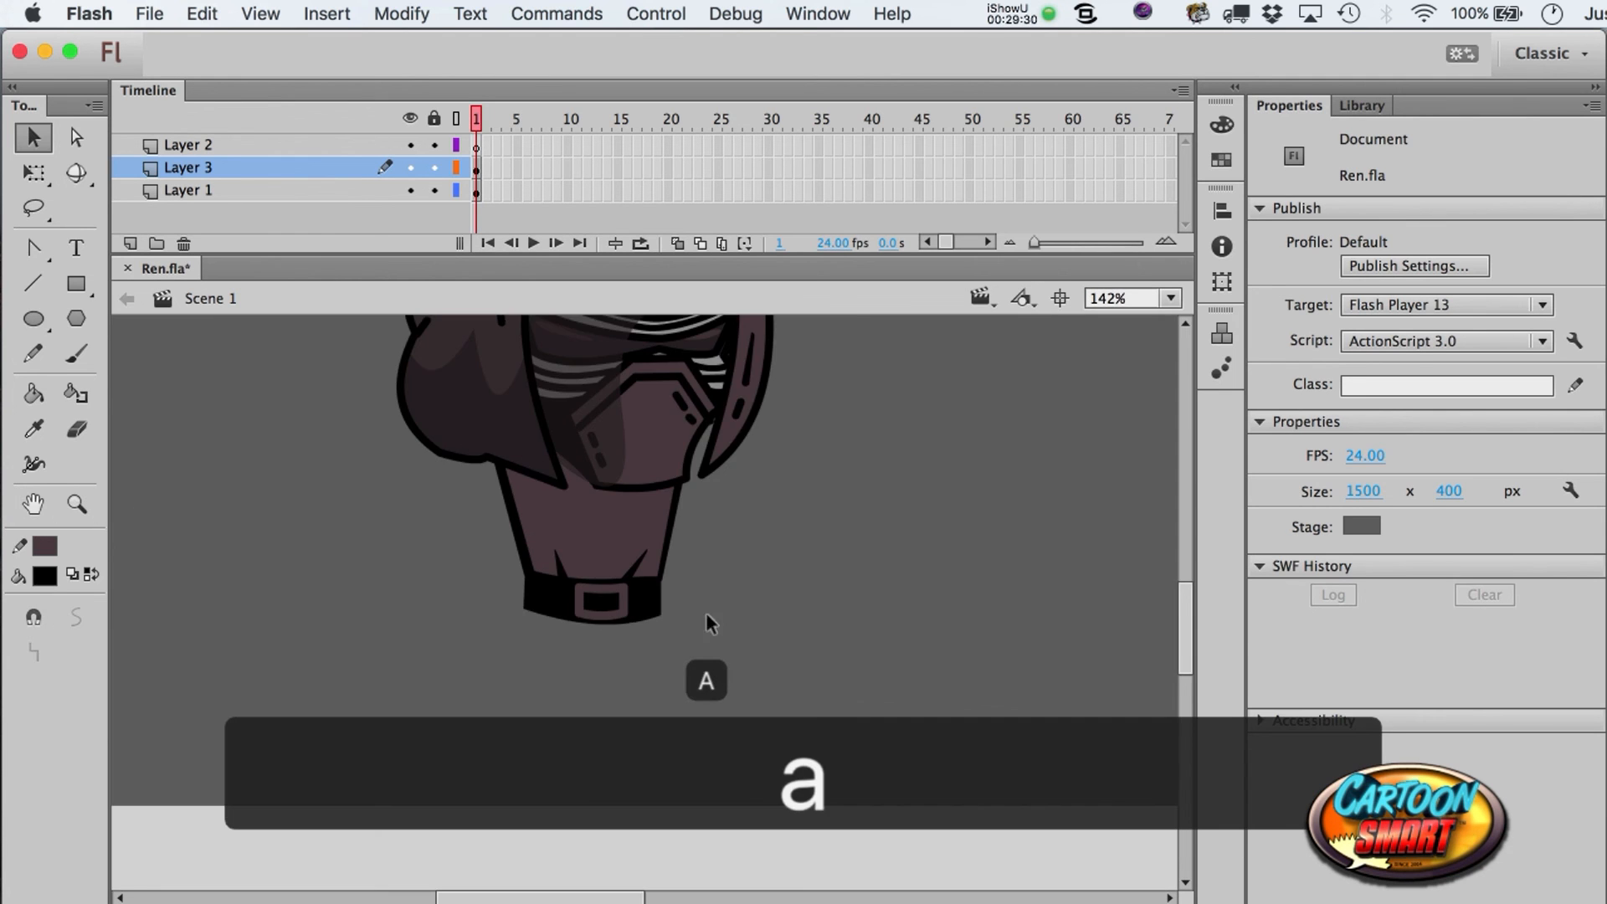
drag(737, 737, 458, 646)
key(F8)
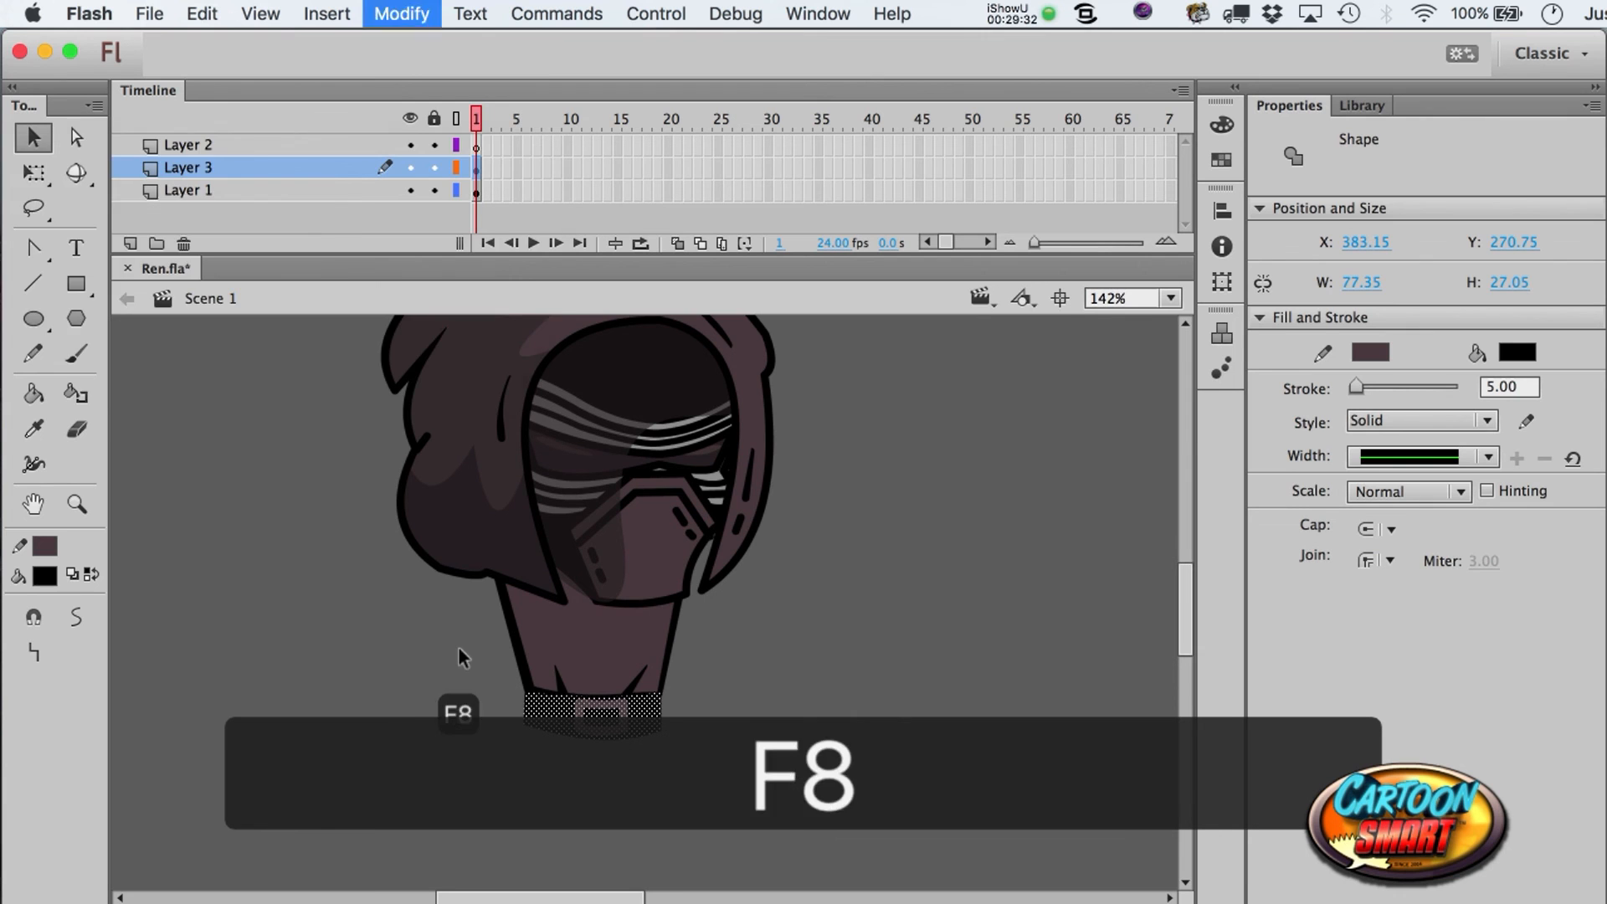
text(Belt)
key(Return)
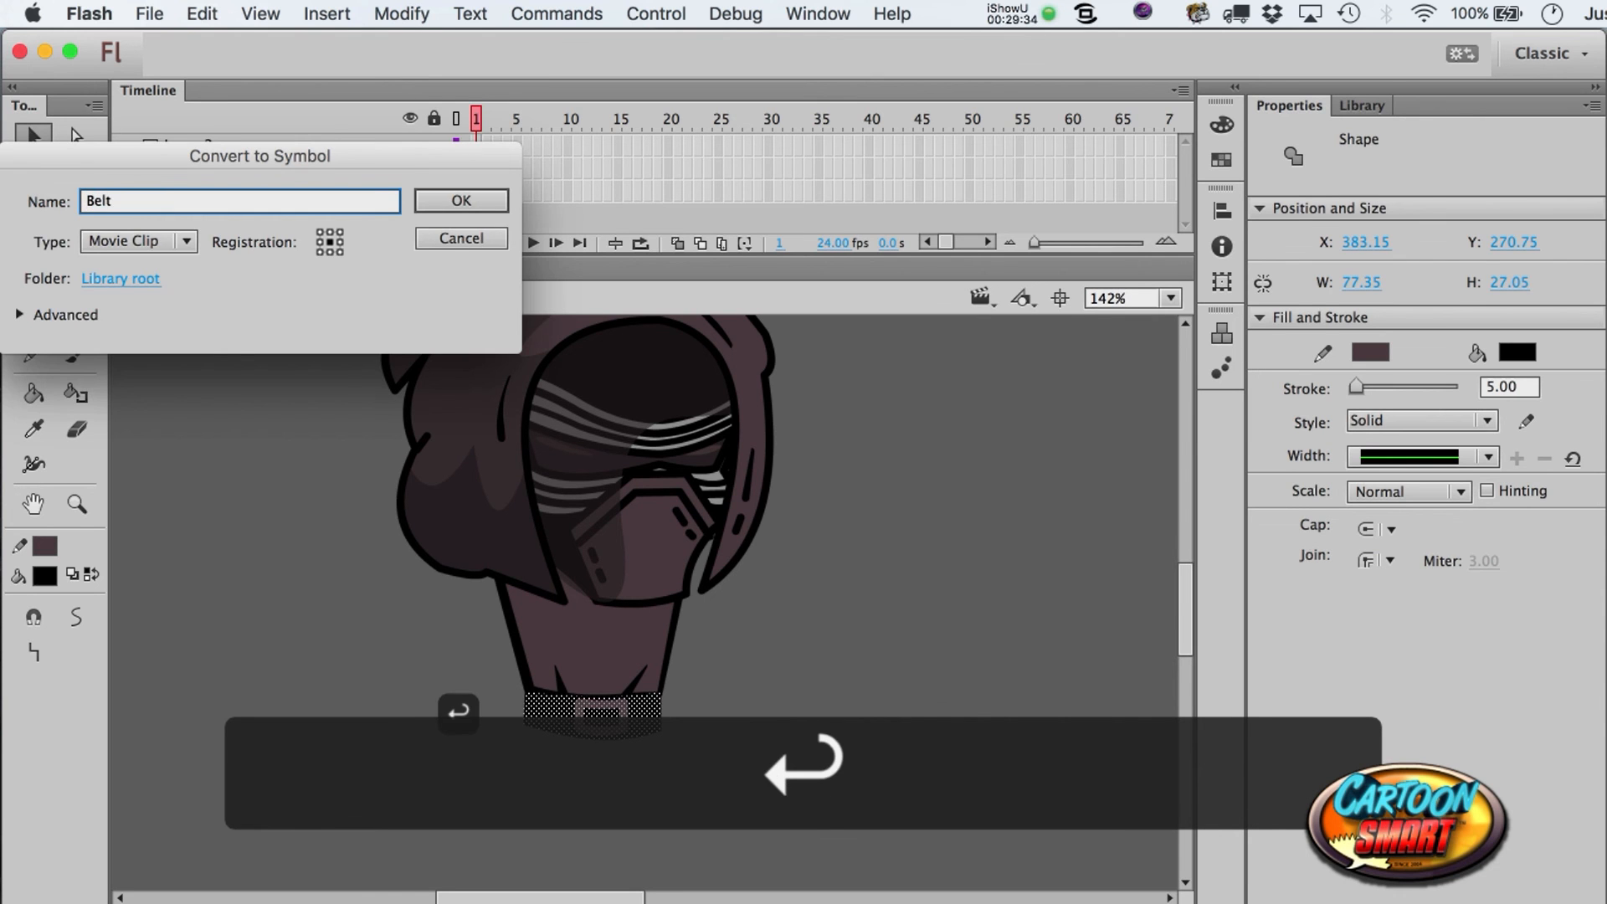
- On Layer 2, draw a black-outlined, maroon-filled robe flap below the belt's left half, about 53 by 66 px, skewing its corners so it slants outward
key(a)
click(481, 141)
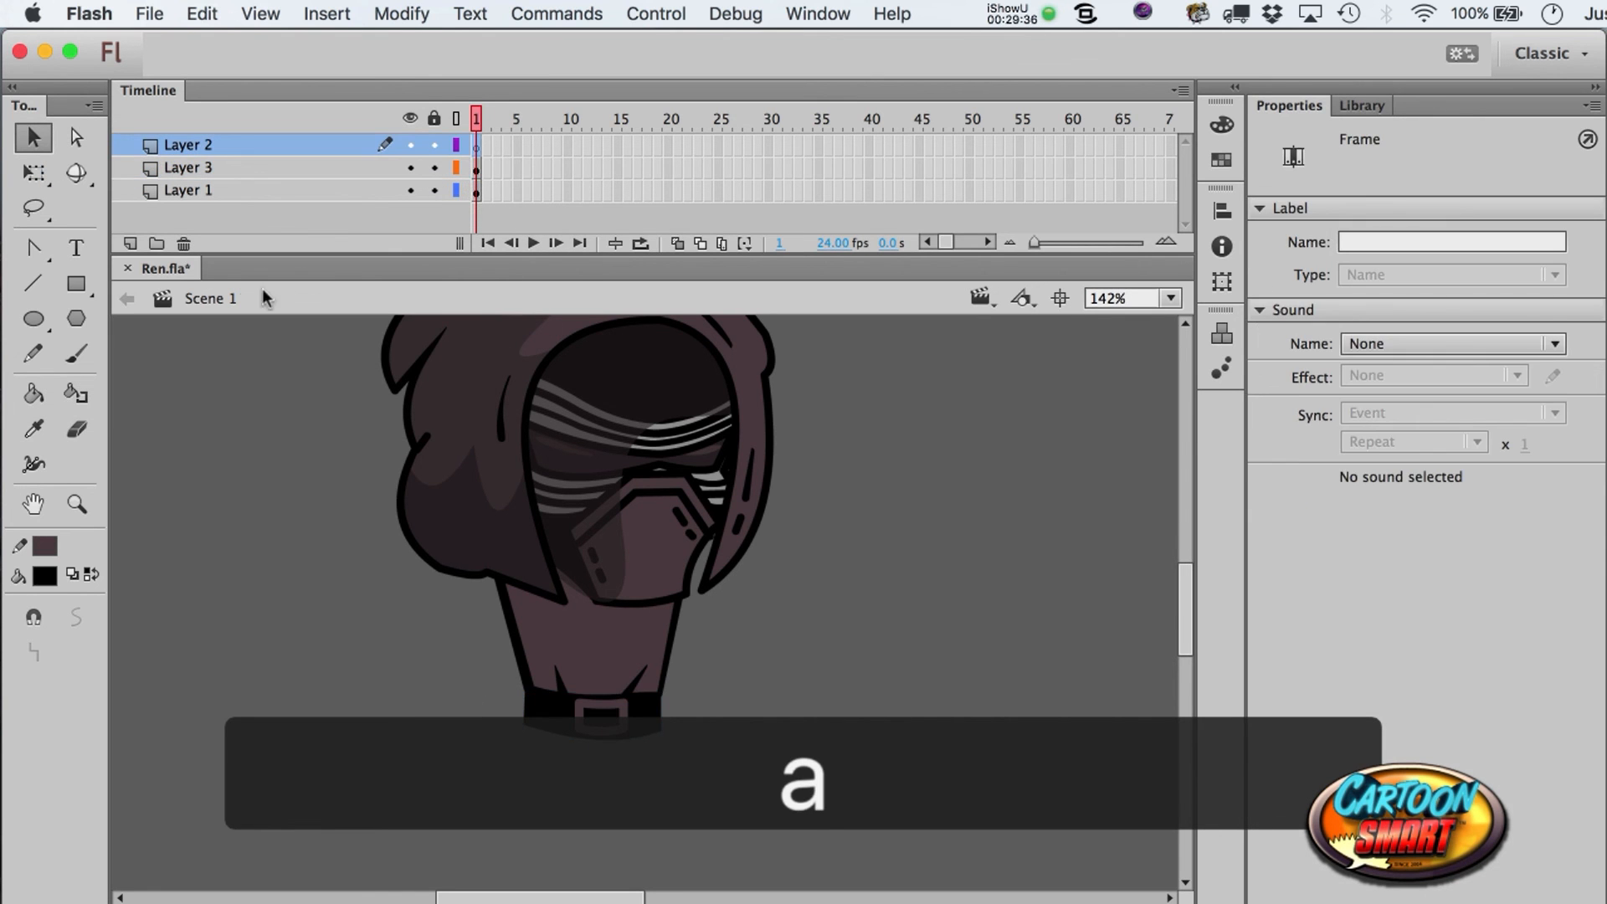
click(75, 279)
click(90, 574)
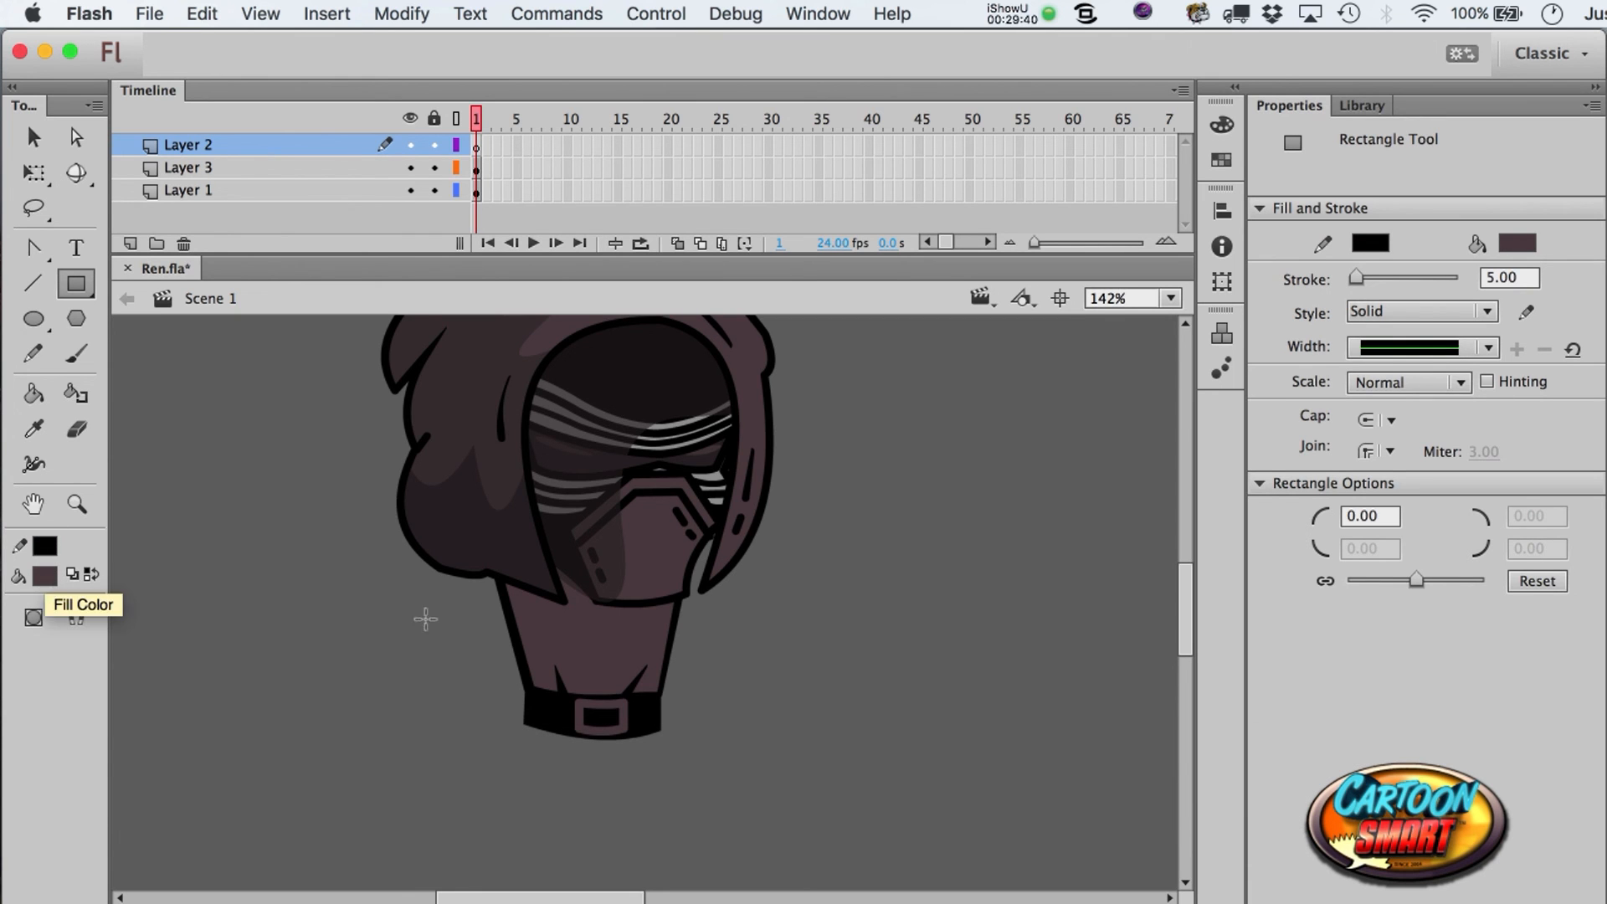
scroll(552, 753, down, 3)
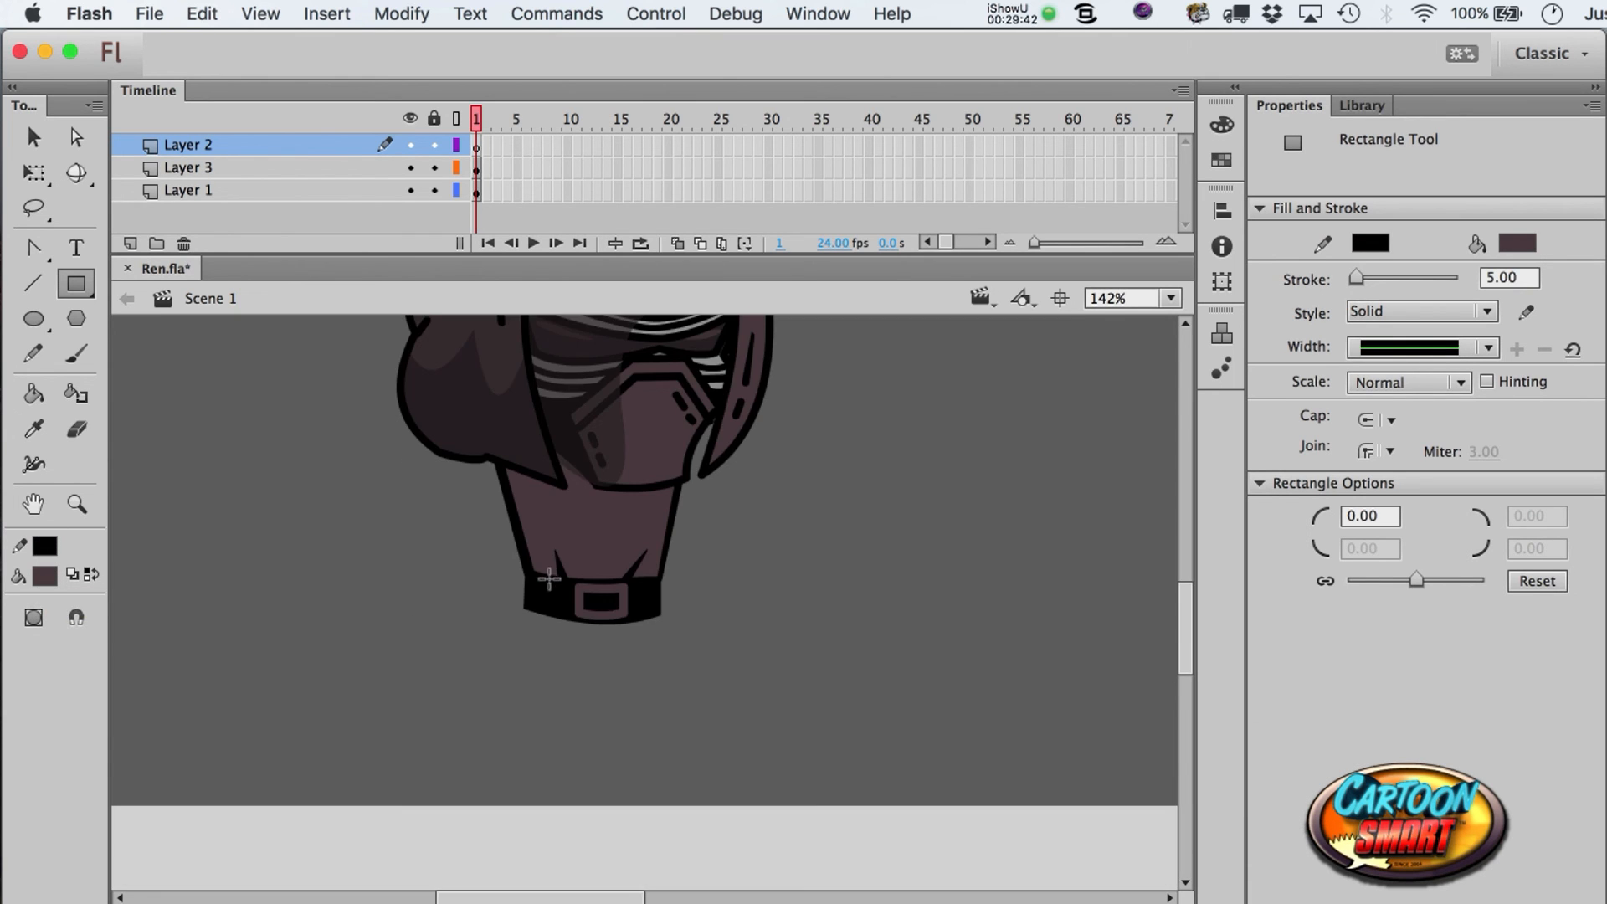
drag(520, 610, 489, 707)
key(a)
drag(524, 607, 583, 630)
drag(581, 703, 559, 726)
- Convert the whole flap shape, outline and fill, into a movie clip symbol named Robe
double_click(549, 649)
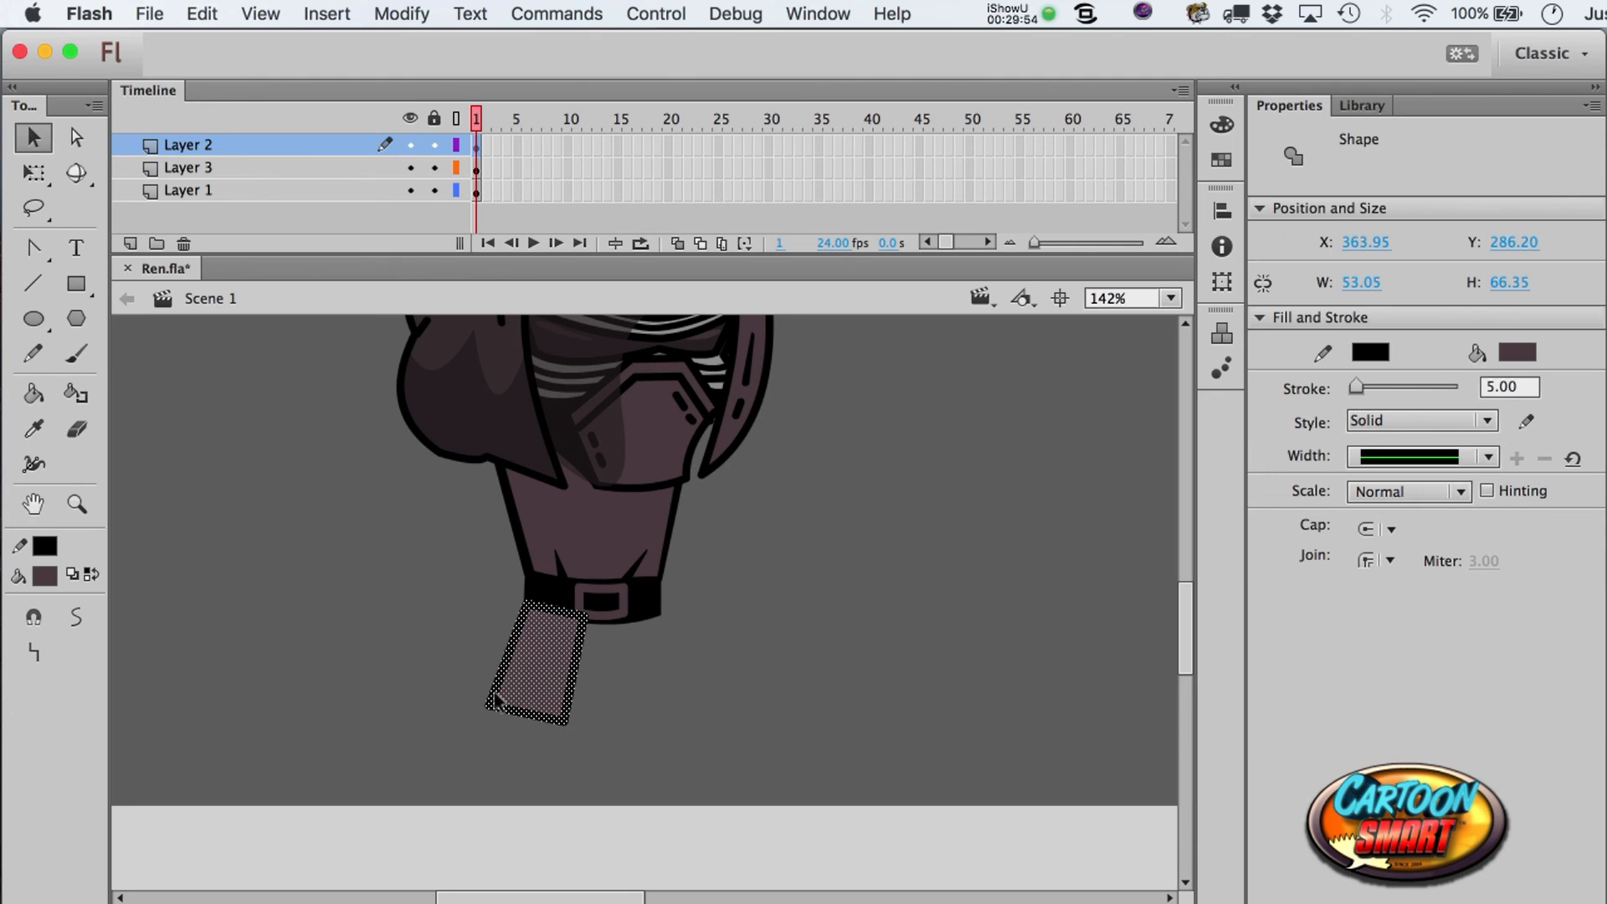
key(F8)
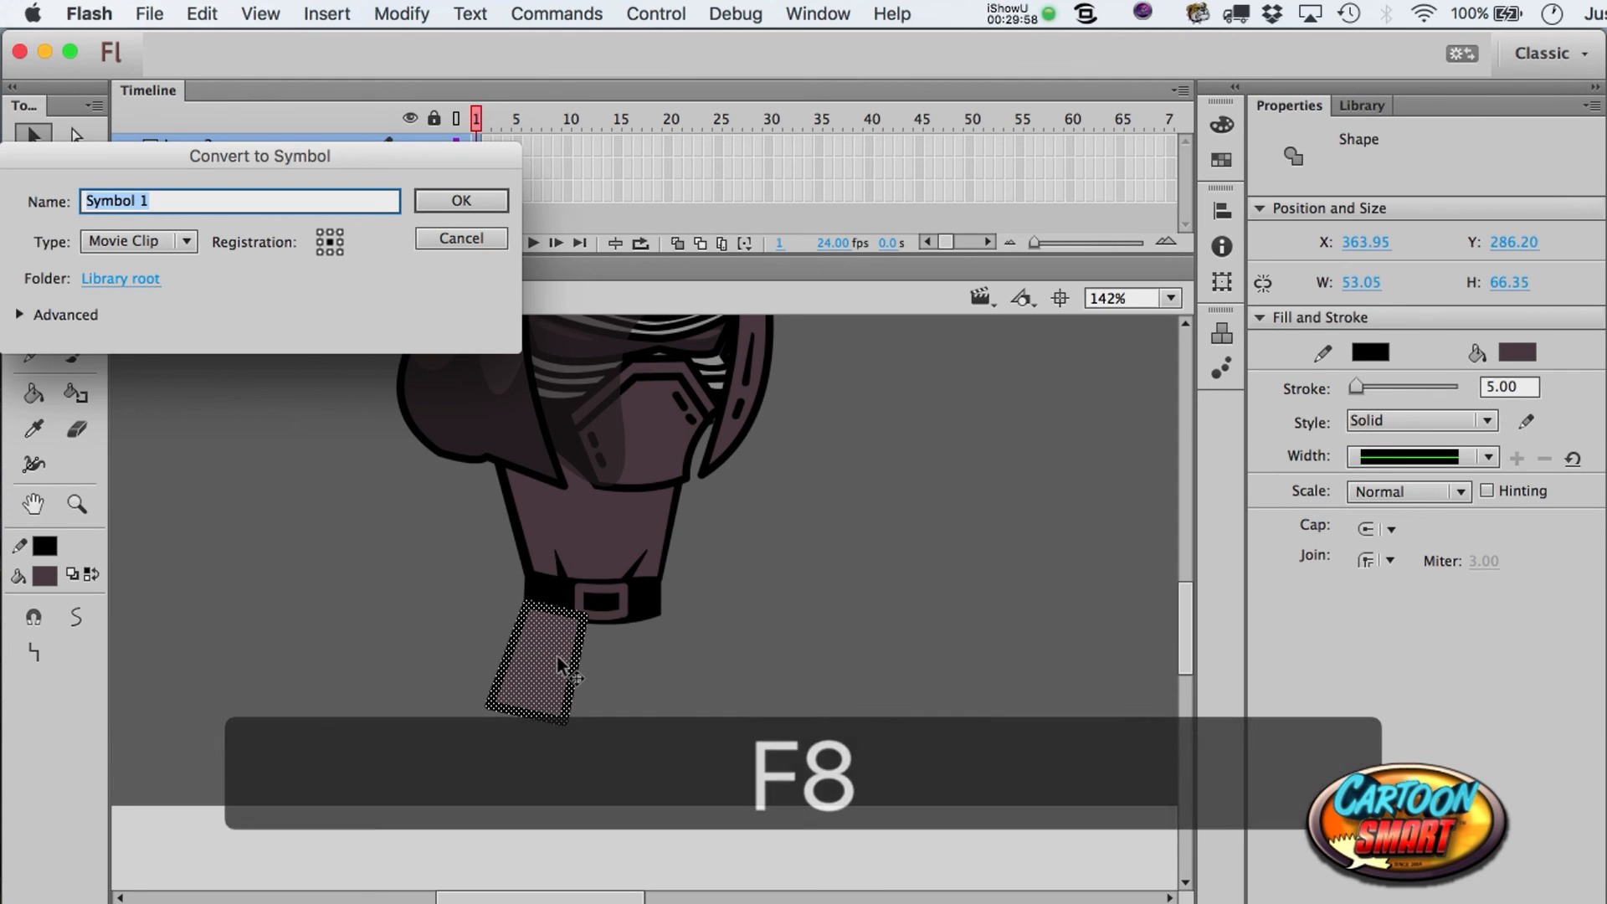
text(Robe)
key(Return)
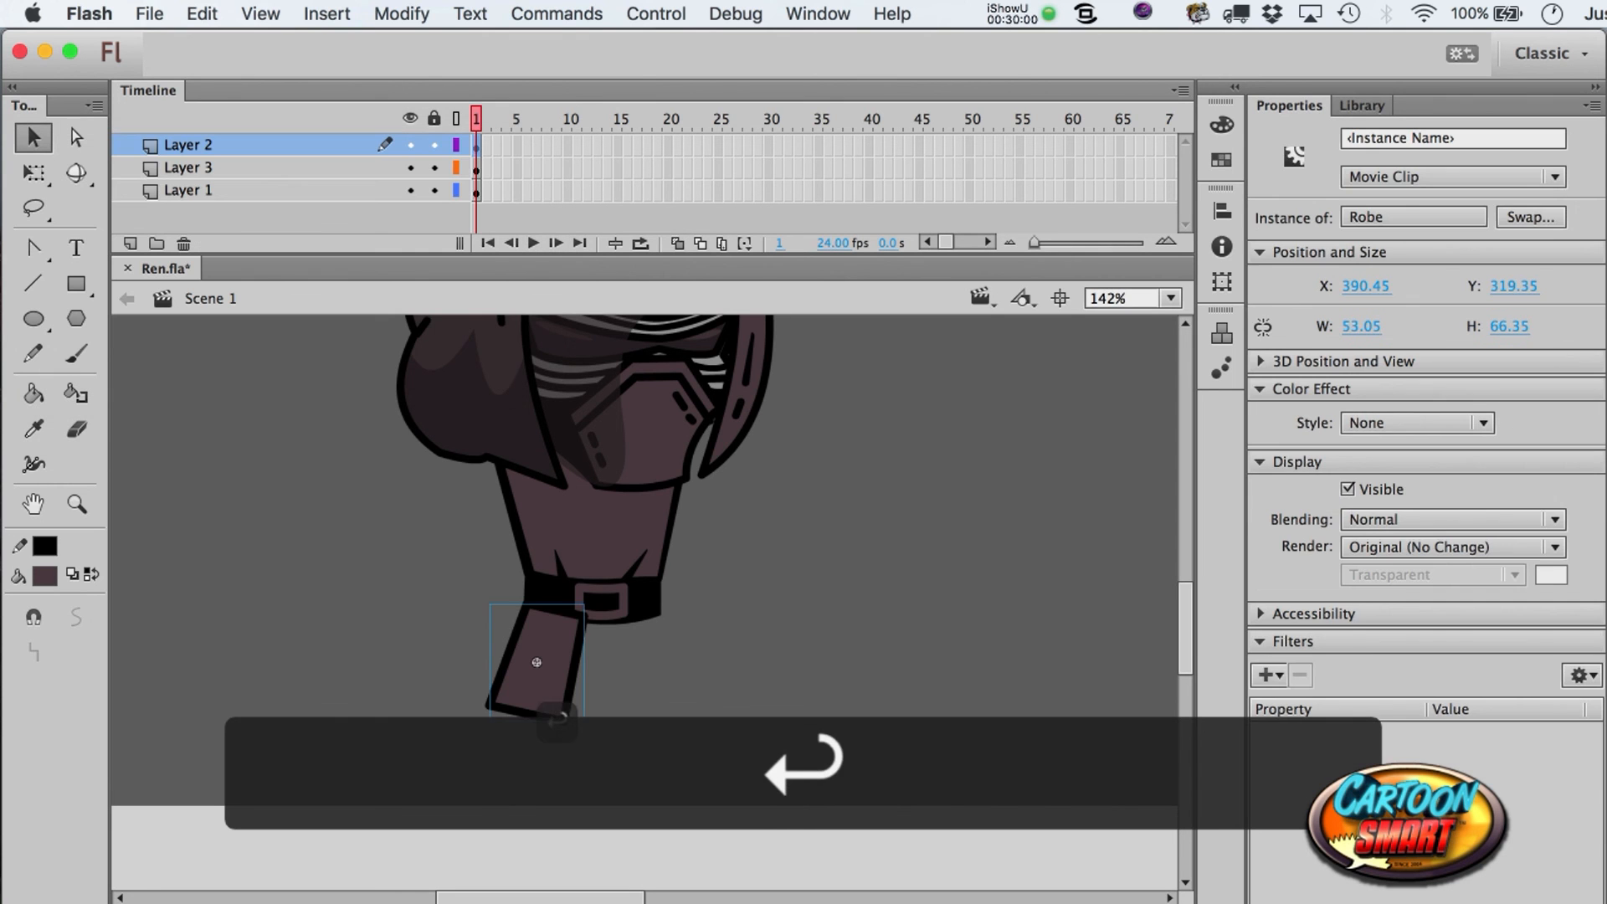
- Move the Robe flap from Layer 2 to the belt's layer, Layer 3, keeping it in the same place
key(super+Down)
key(super+x)
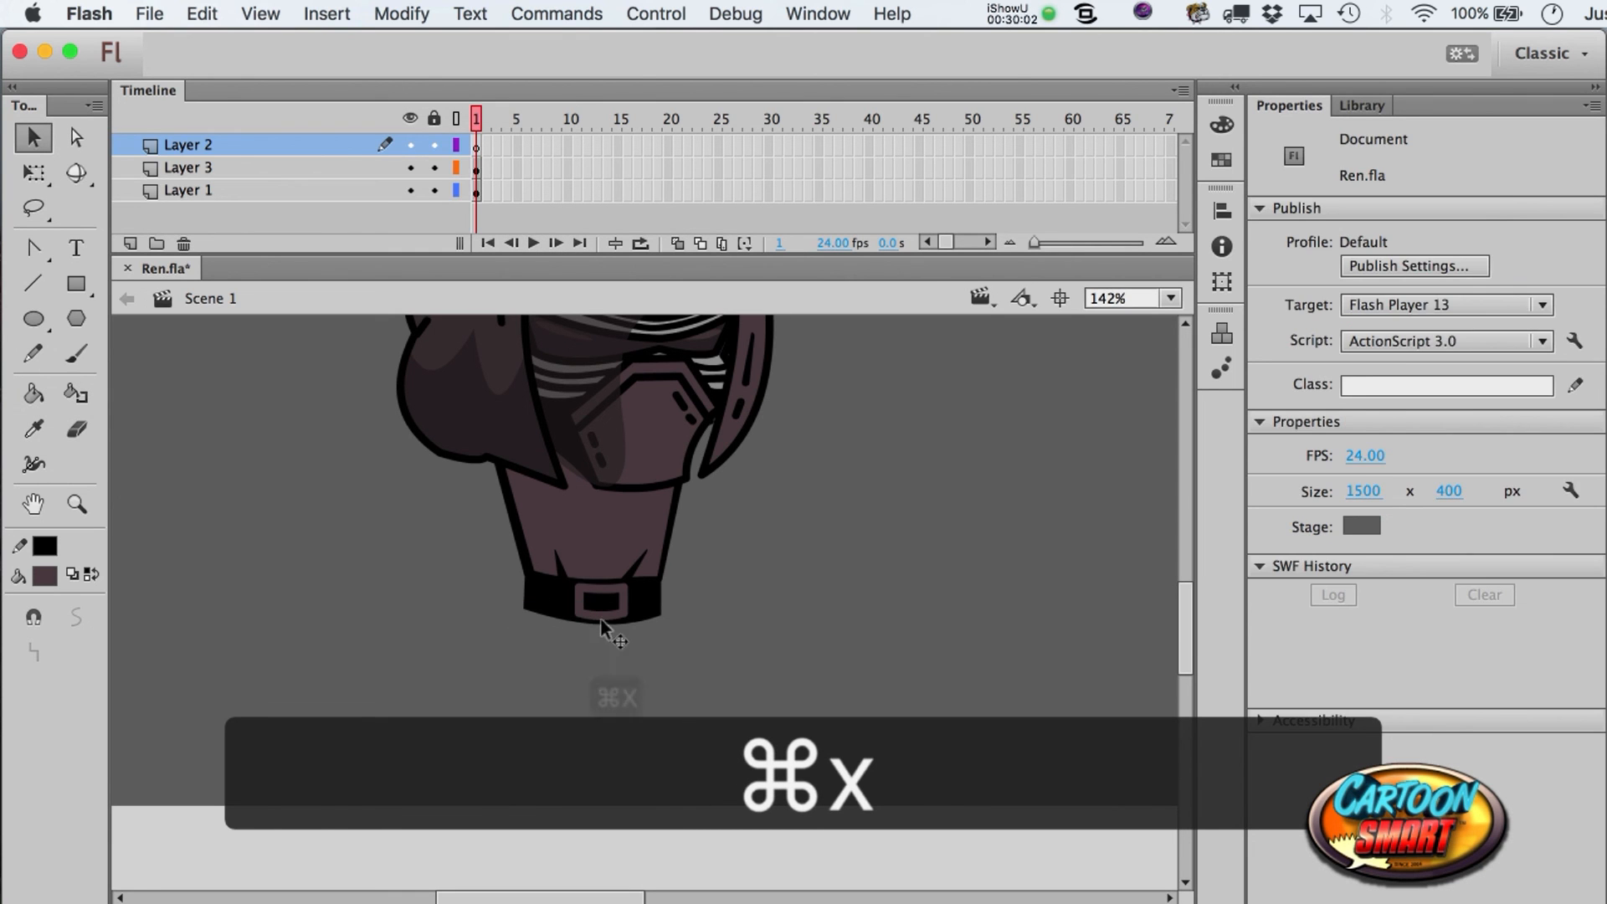
click(600, 618)
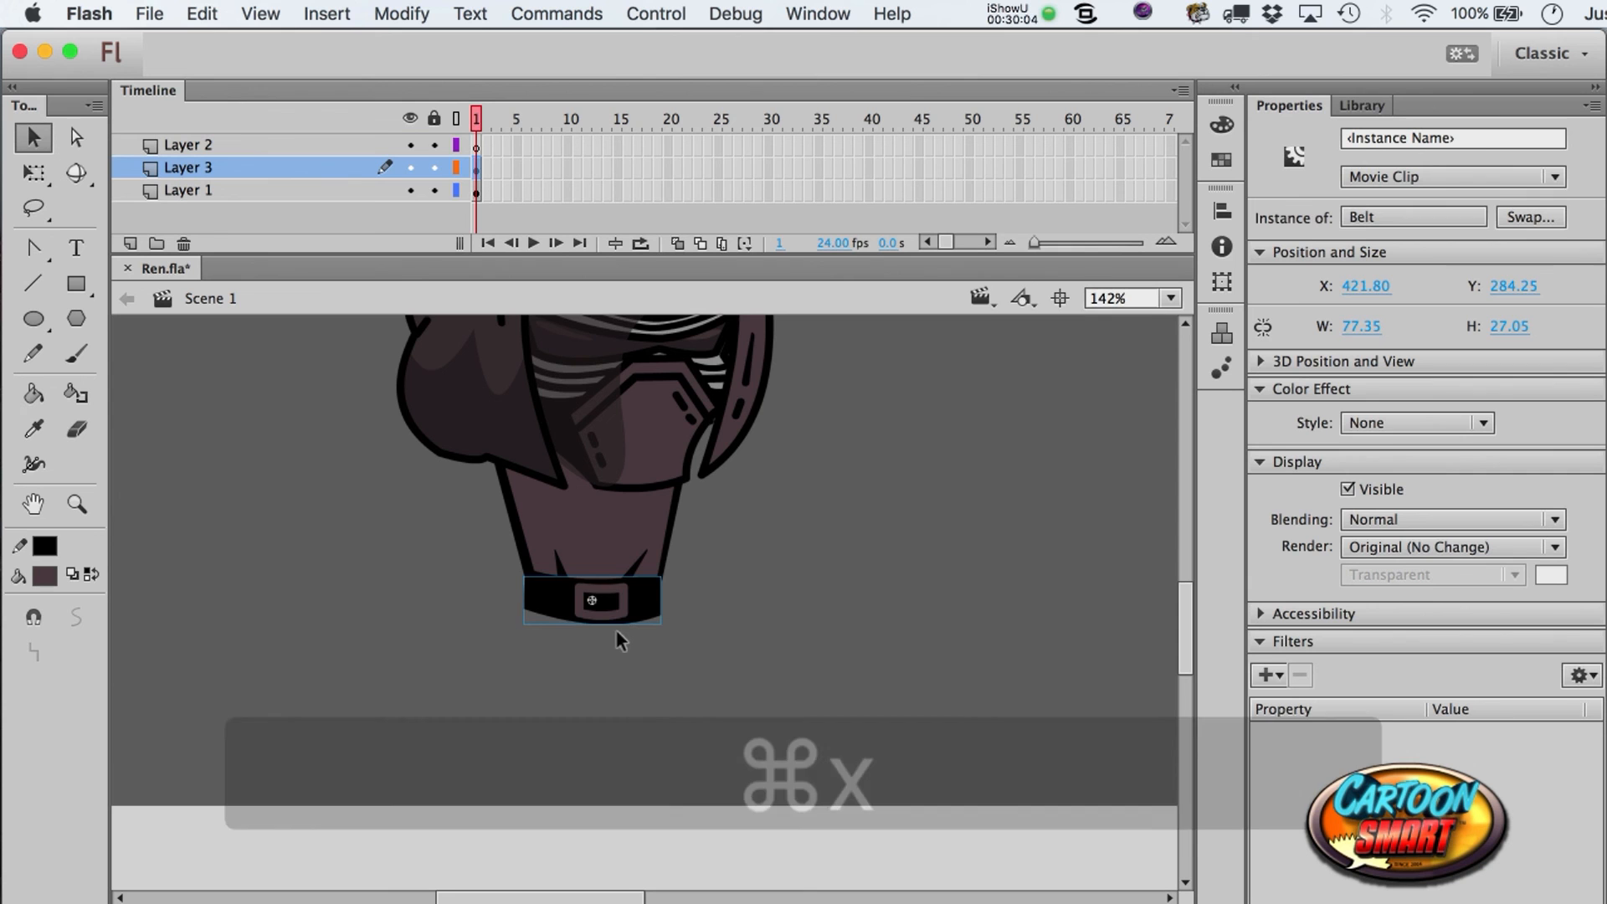
key(super+shift+v)
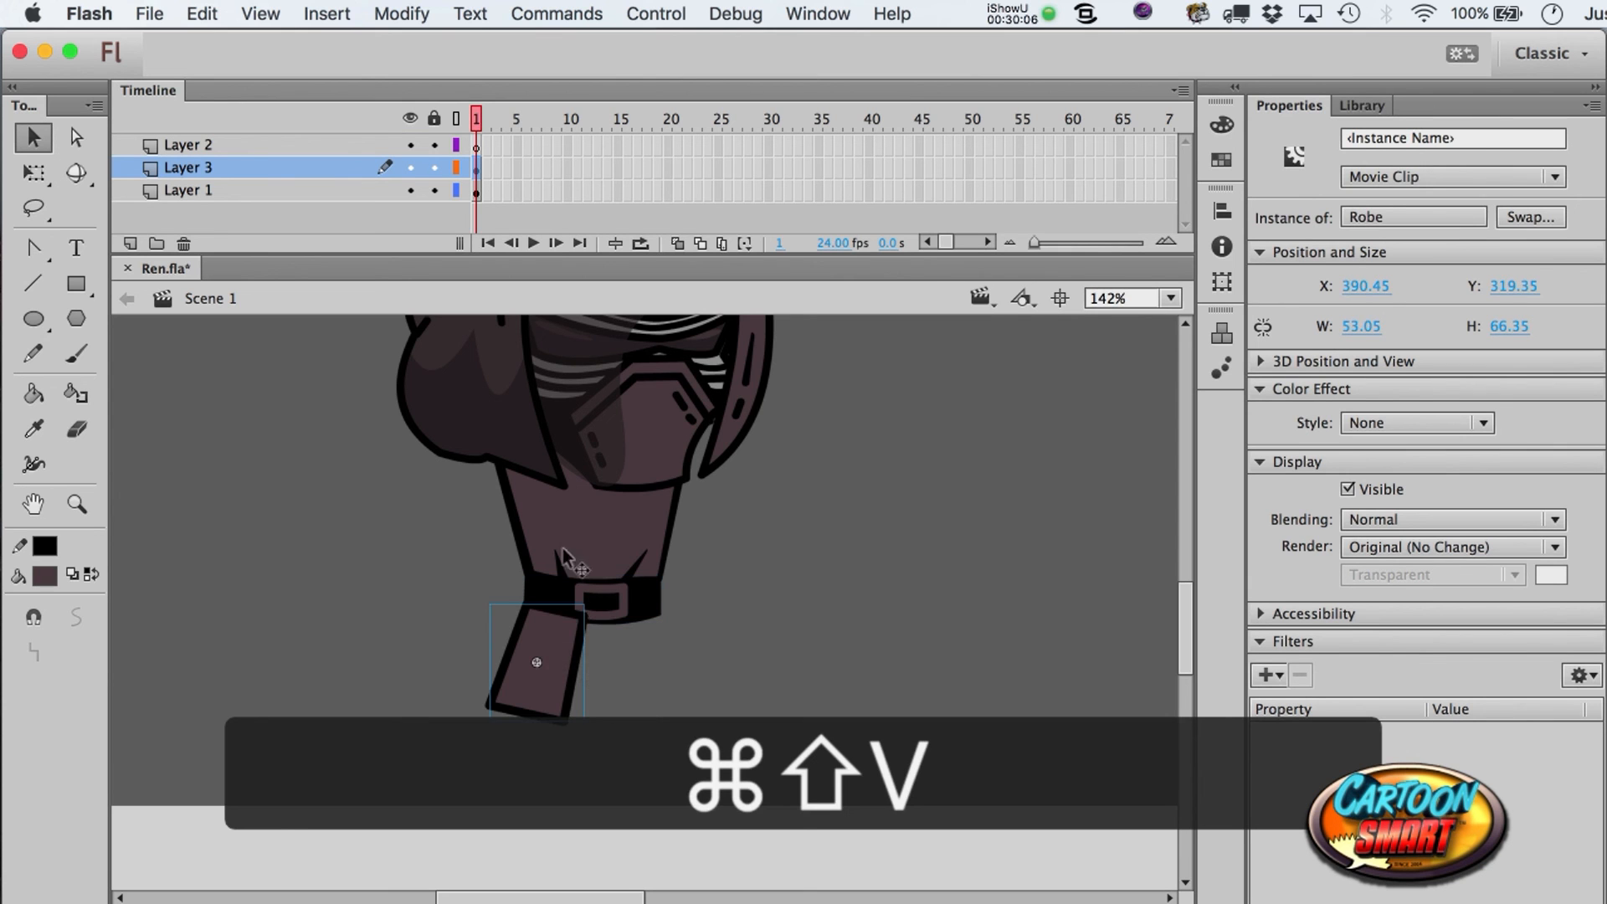
- Send the Robe flap backward in the stacking order so that it sits behind the belt
key(shift+Down)
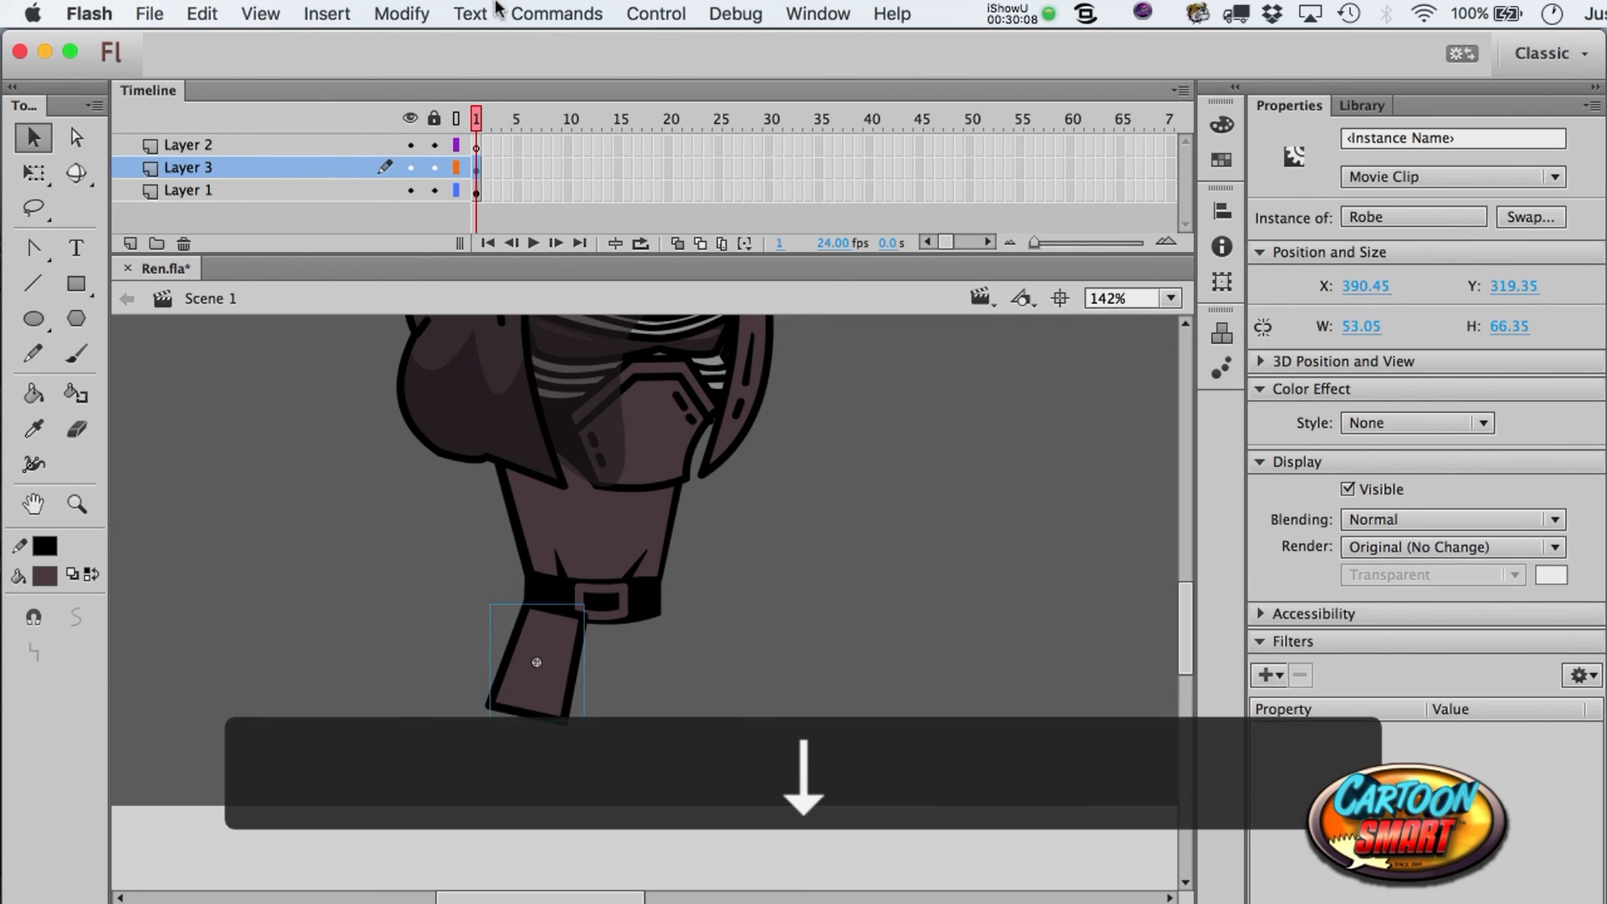
click(470, 14)
mouse_move(413, 7)
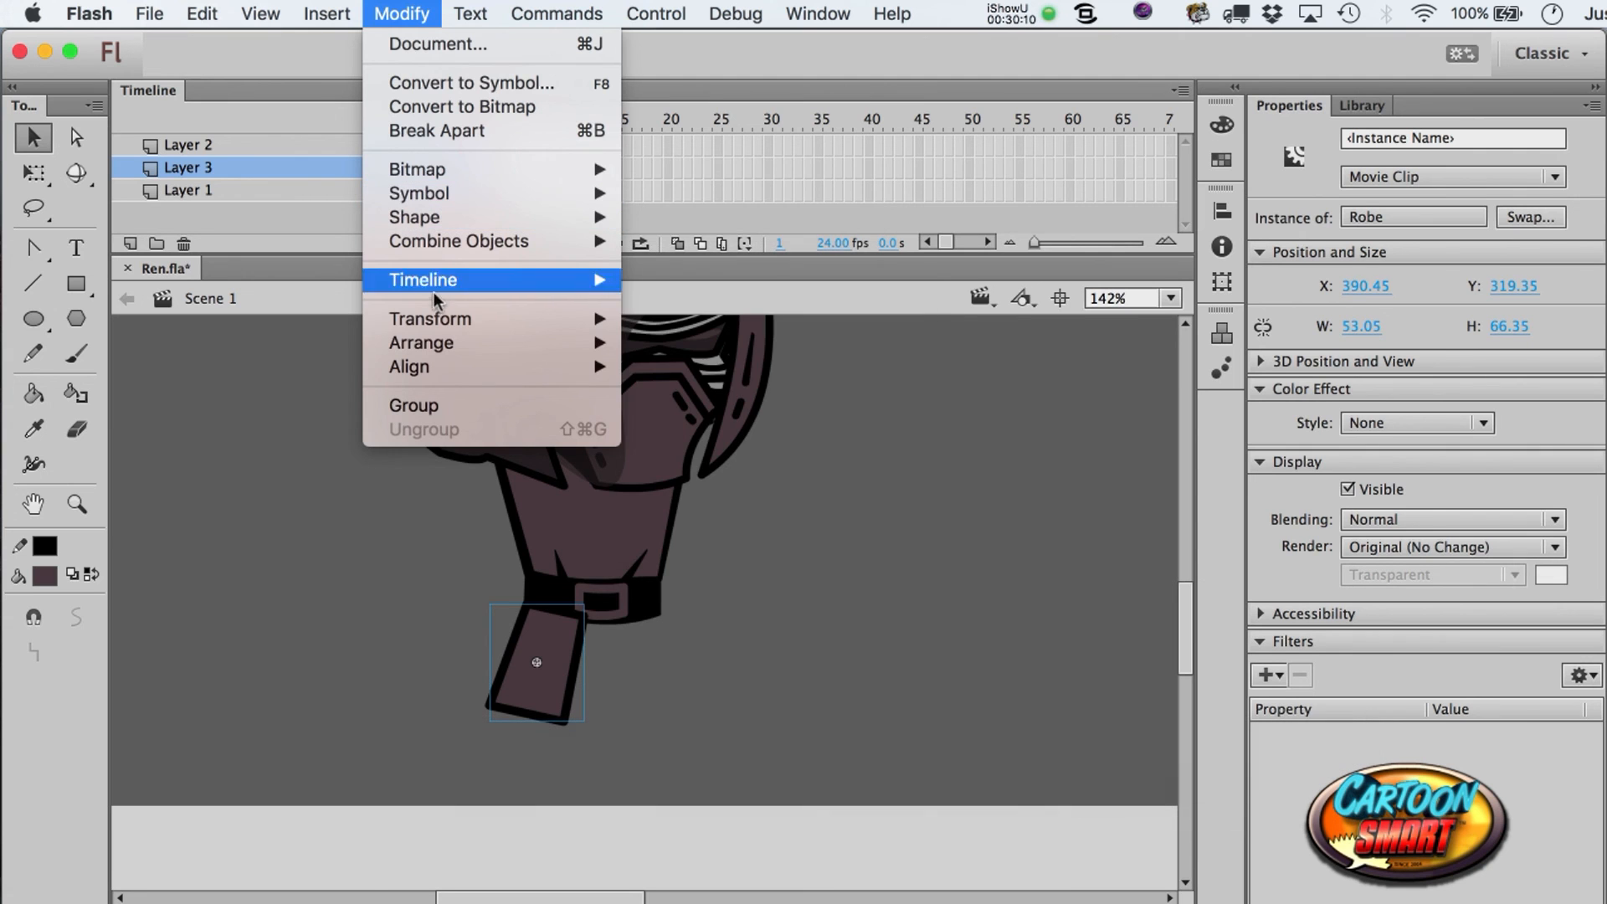
mouse_move(427, 343)
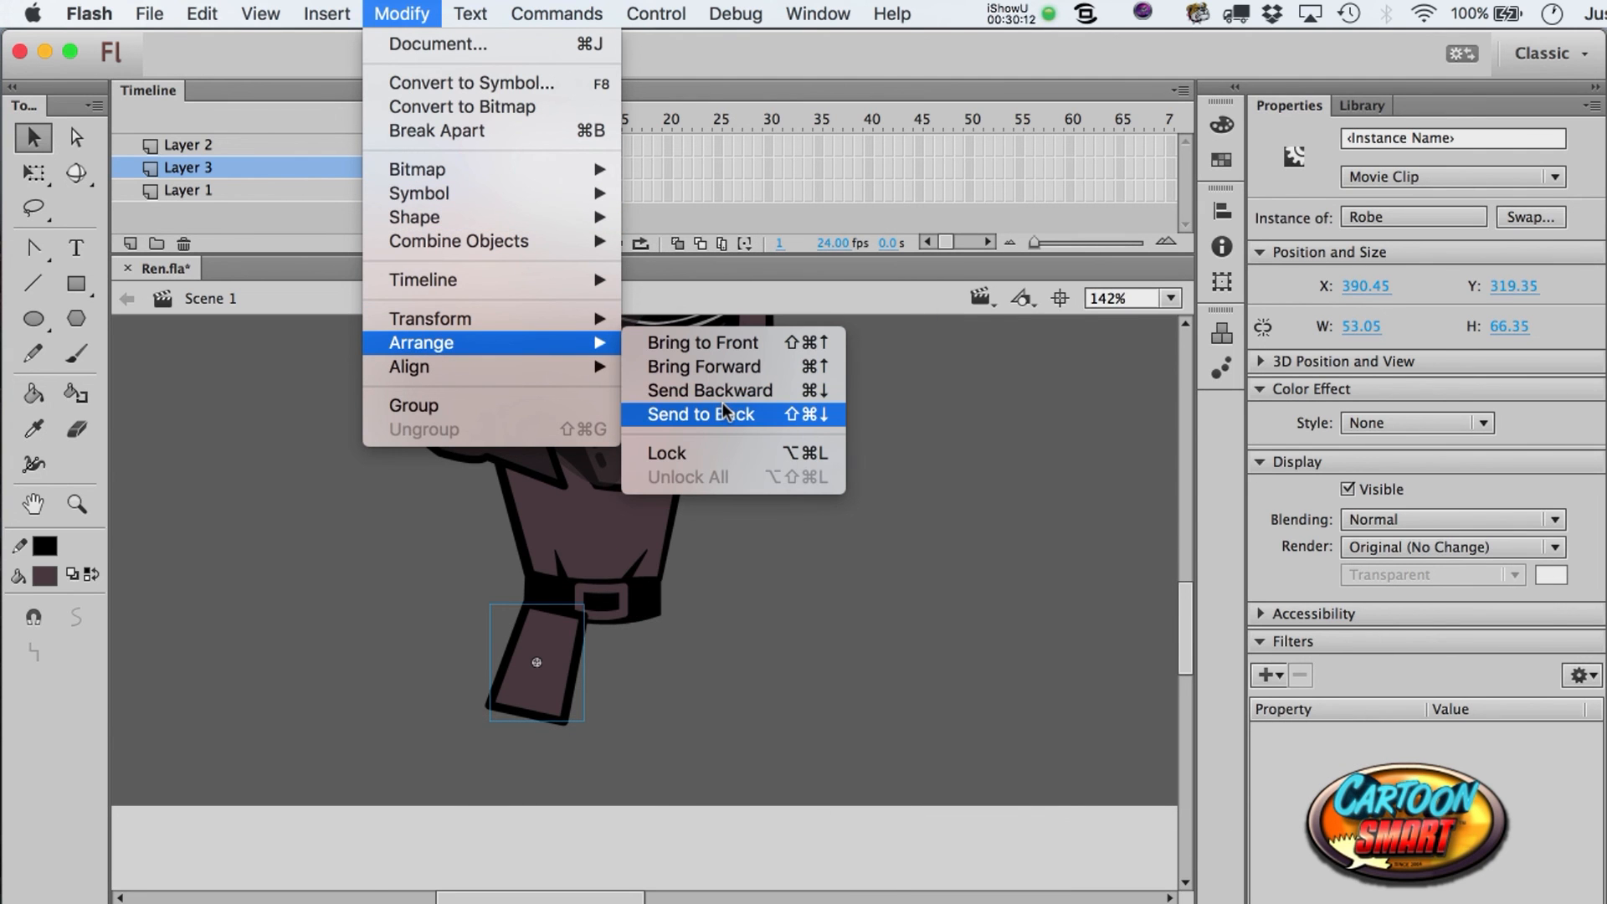
key(super+Up)
key(super+Down)
key(super+Up)
key(super+Down)
- Duplicate the Robe flap, mirror it horizontally, and place the copy behind the belt's right half, level with the original
key(super+c)
key(super+v)
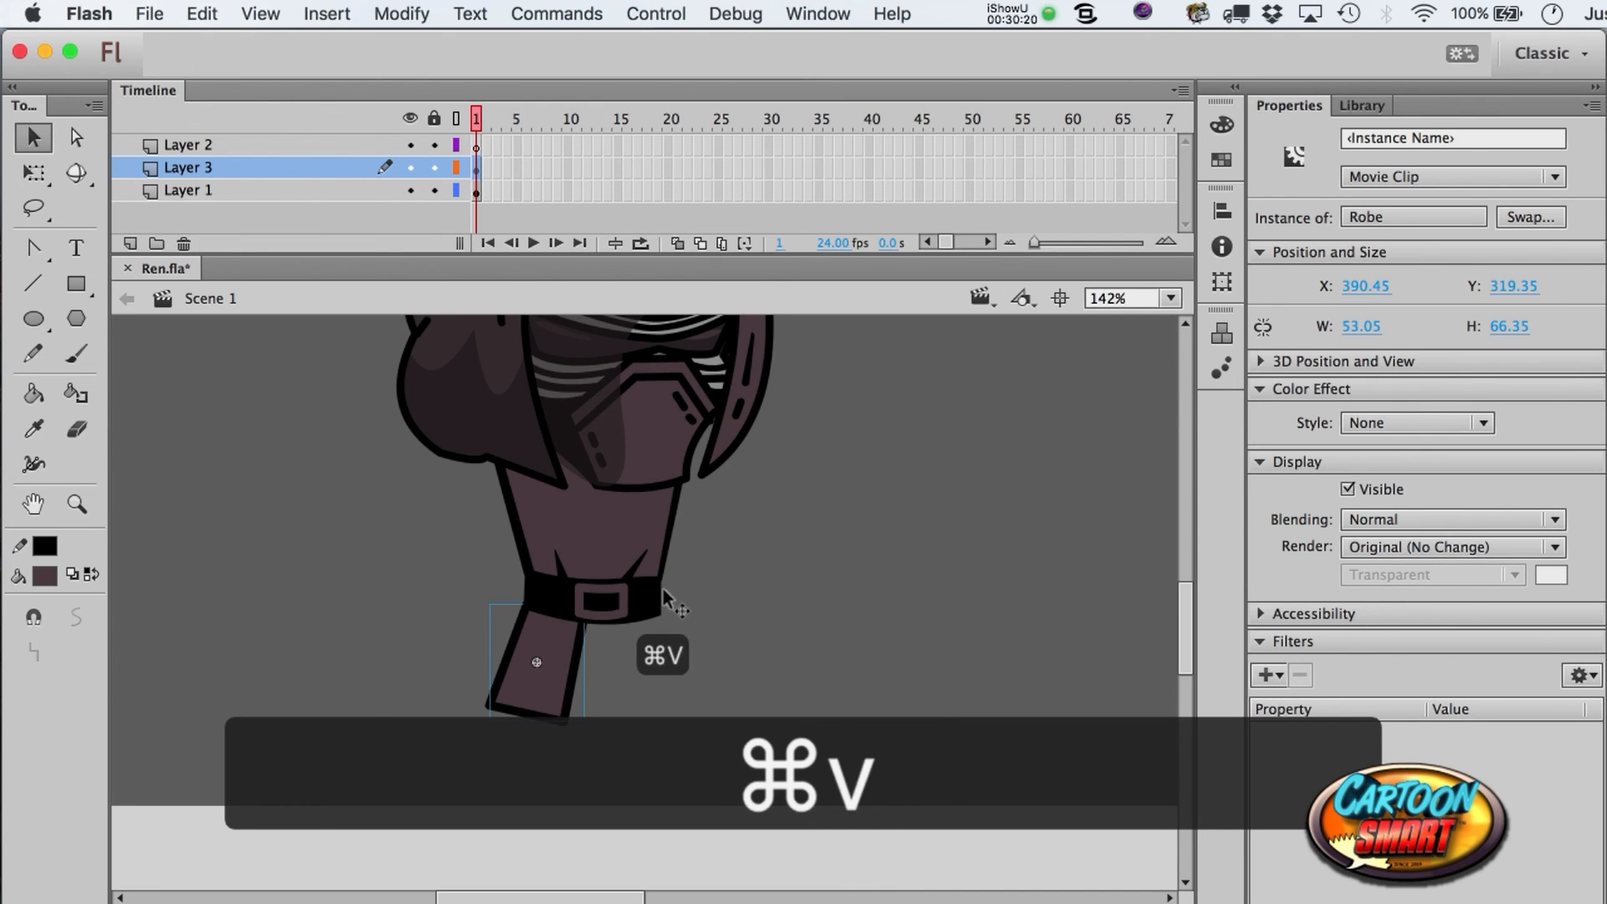
key(alt+Right)
key(shift+Down)
key(shift+Down)
key(super+Down)
key(Down)
key(Left)
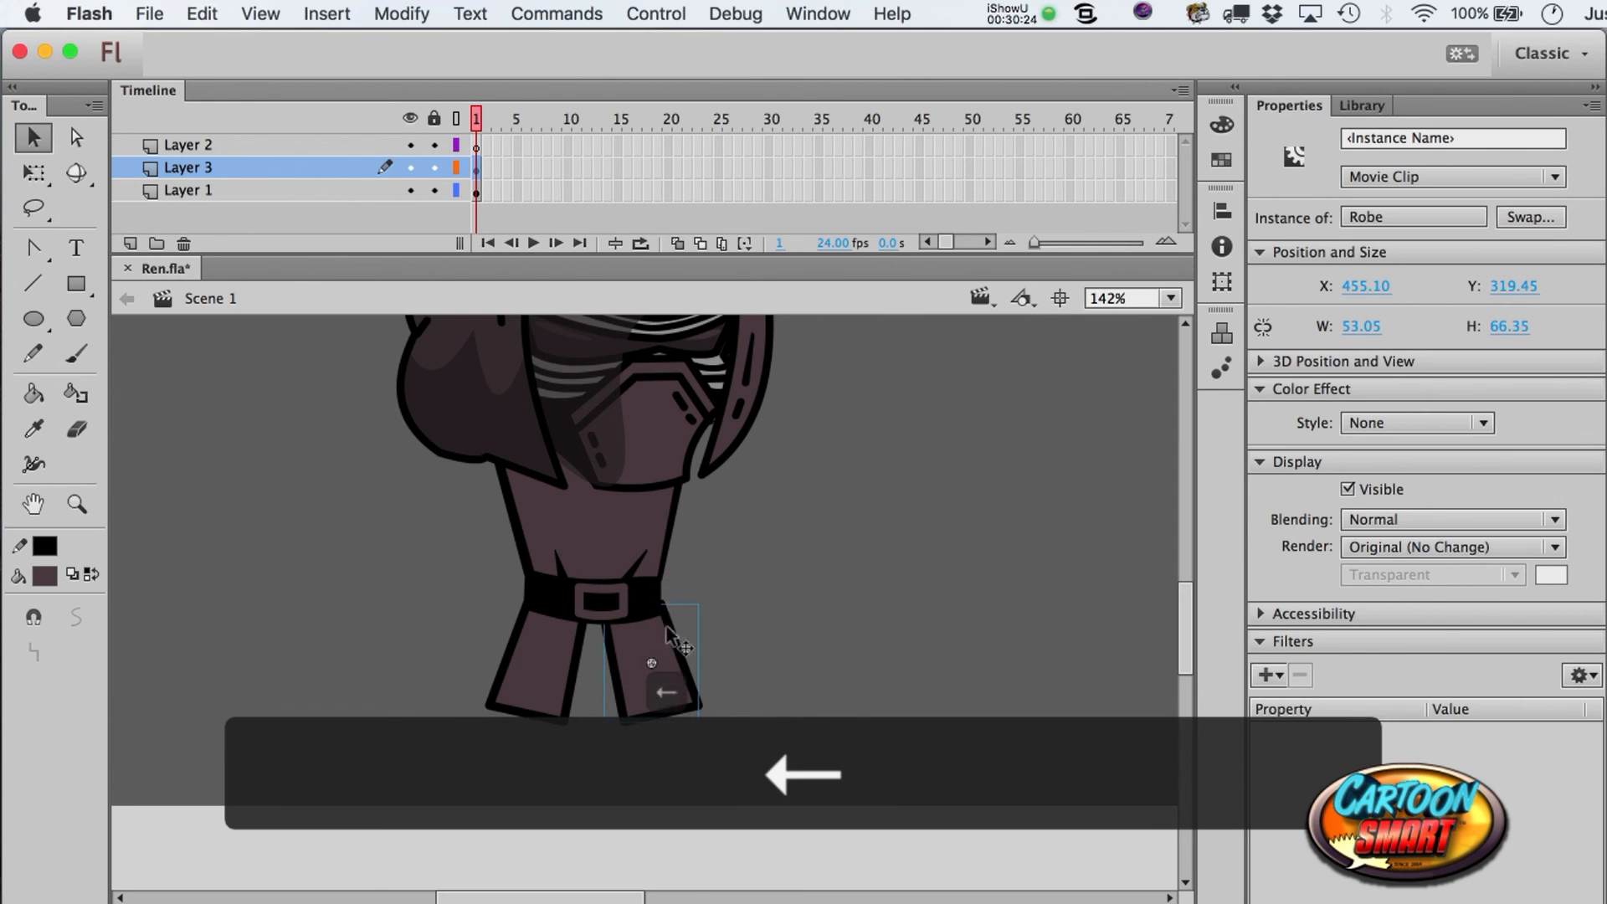
- Narrow the right robe flap to about 42.5 px wide and nudge it slightly up against the belt
key(q)
drag(696, 668, 684, 668)
key(a)
key(Up)
key(q)
key(a)
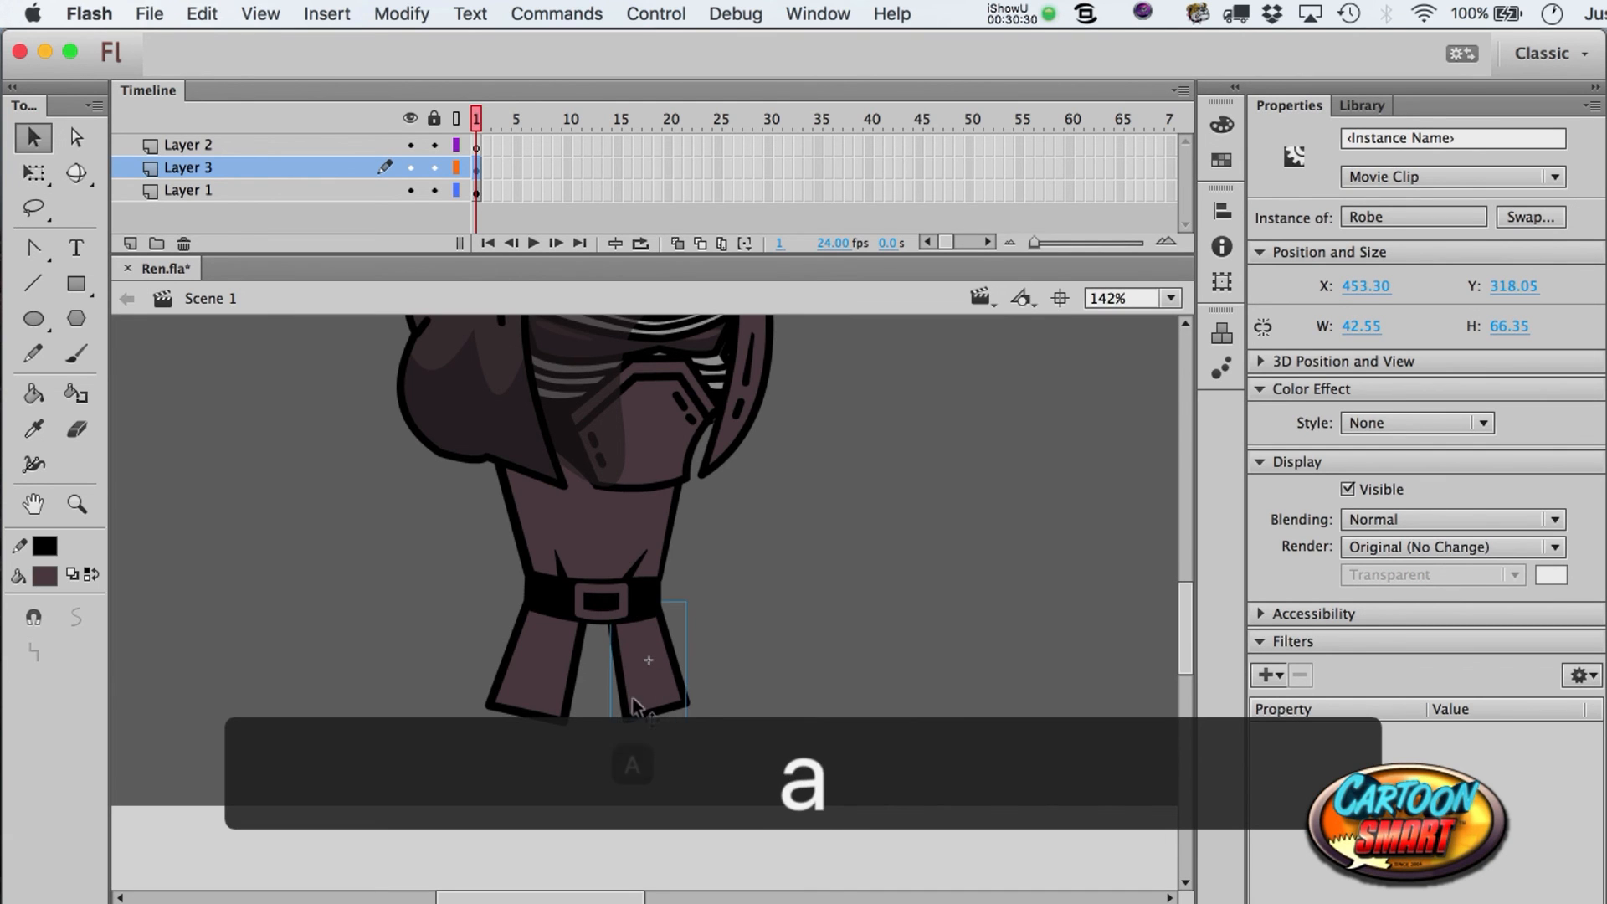
- Paste another copy of the narrowed right robe flap on Layer 3 and ready it for free transforming
key(super+v)
key(q)
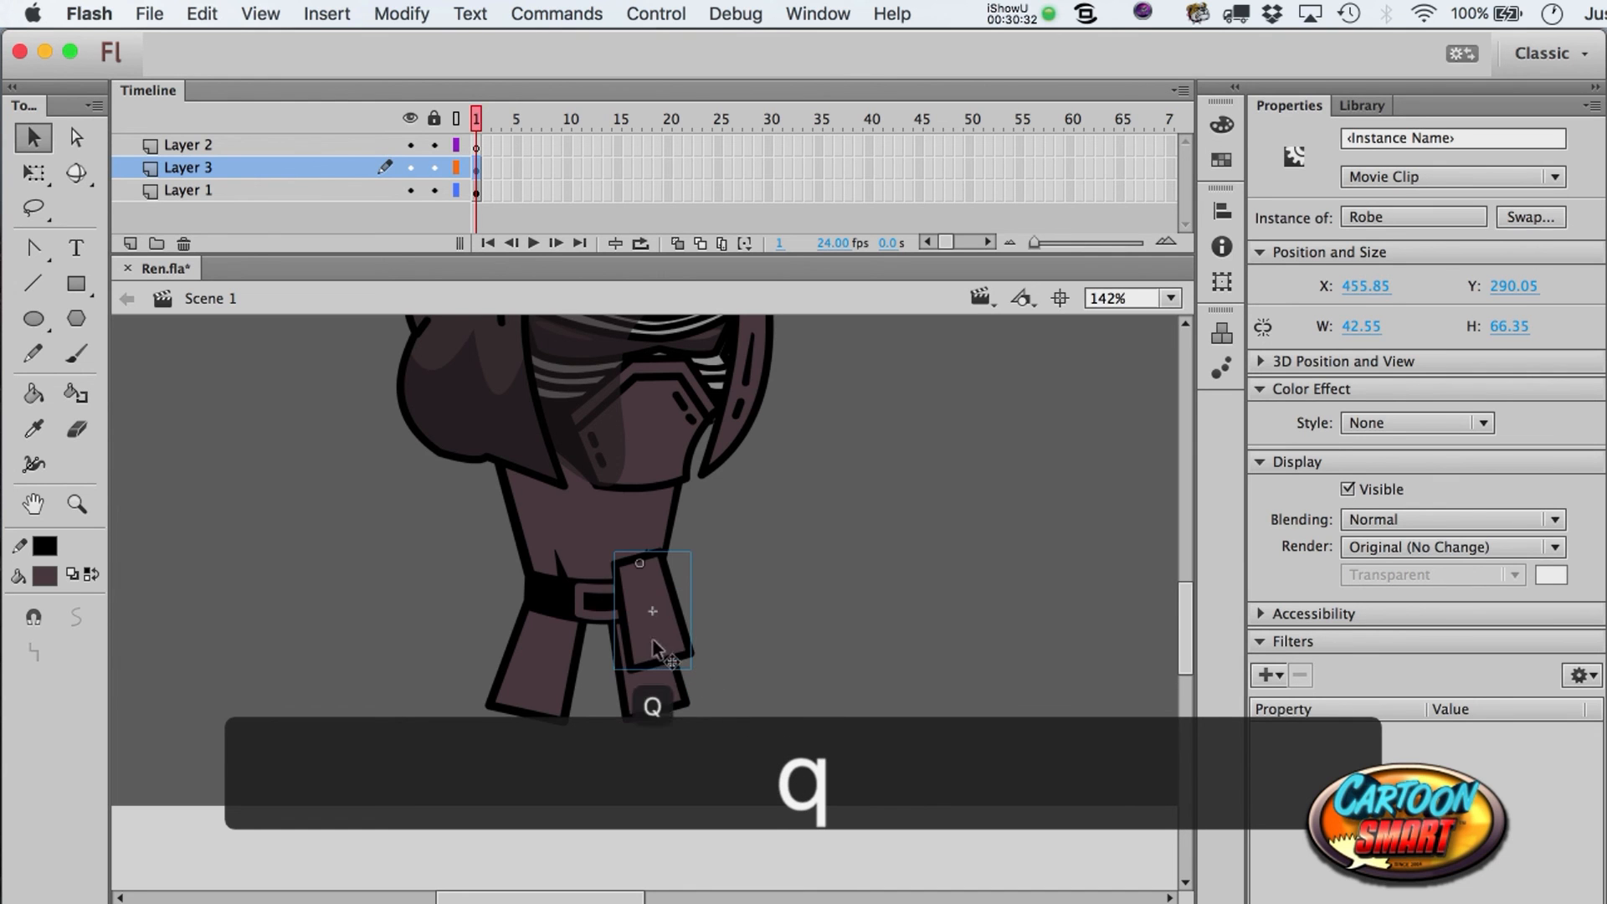
- Move the rotated Robe flap copy to the middle of the skirt below the belt and adjust its stacking order
mouse_move(708, 571)
mouse_down()
mouse_move(713, 596)
mouse_move(712, 582)
mouse_up()
mouse_move(628, 667)
mouse_down()
mouse_move(637, 642)
mouse_move(606, 666)
mouse_up()
key(a)
key(super+Down)
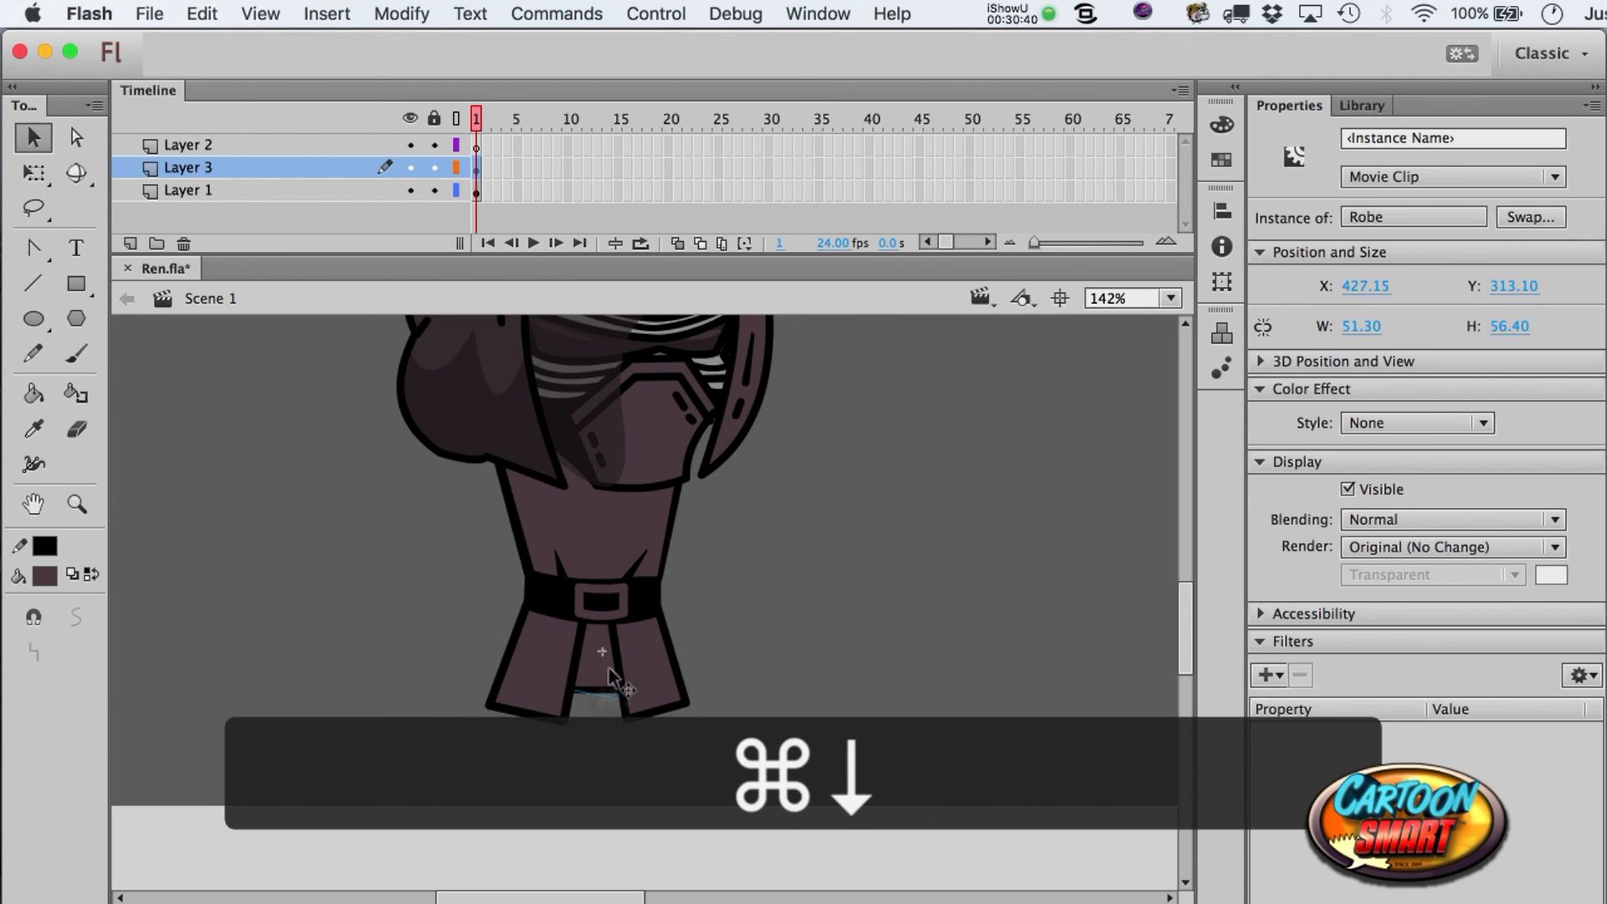
key(super+Up)
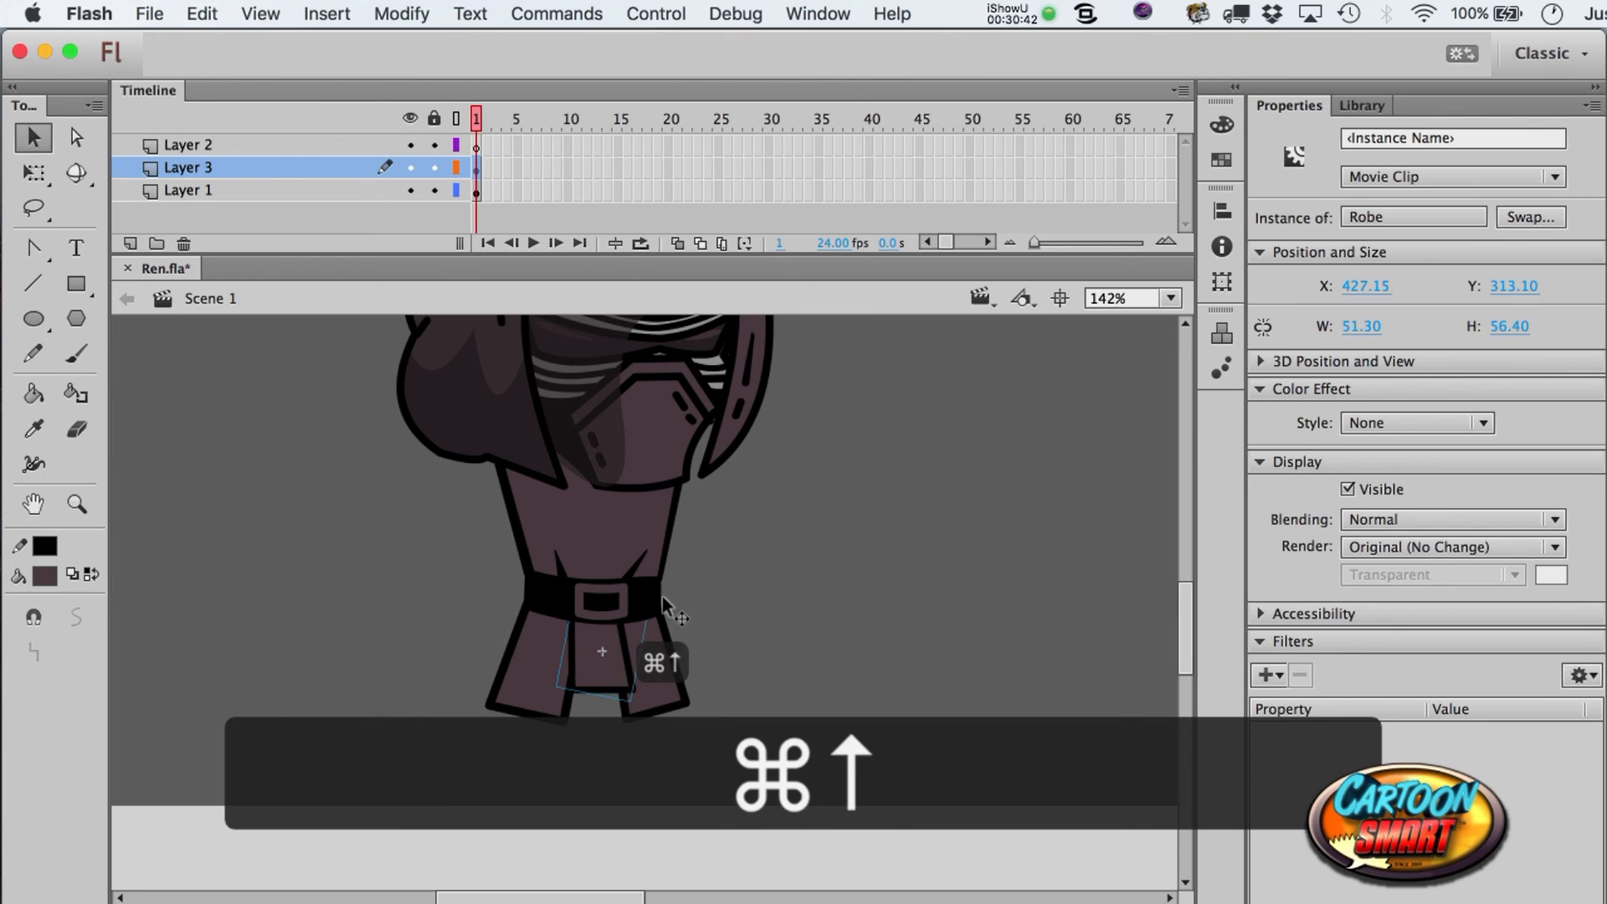
- Rotate the middle robe flap, nudge it up and to the right, and send it behind the two side flaps
key(q)
drag(596, 691, 598, 691)
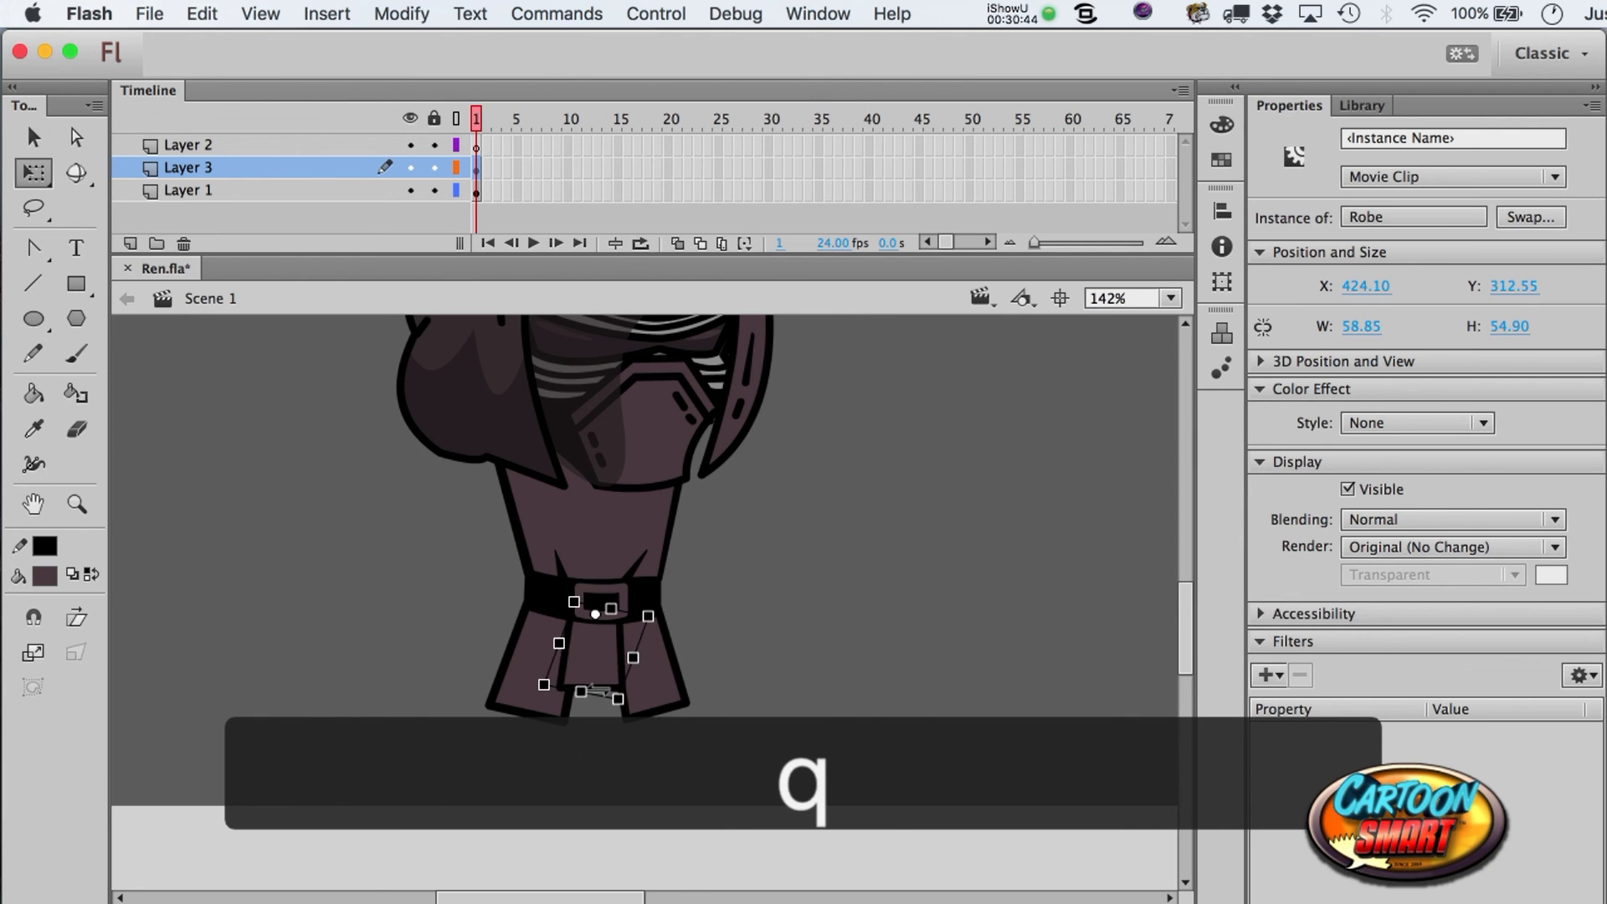
key(a)
key(Up)
key(Right)
key(super+Down)
key(a)
- Set up the Rectangle tool with no stroke and a black fill
scroll(765, 696, up, 3)
scroll(765, 696, down, 3)
scroll(801, 679, up, 2)
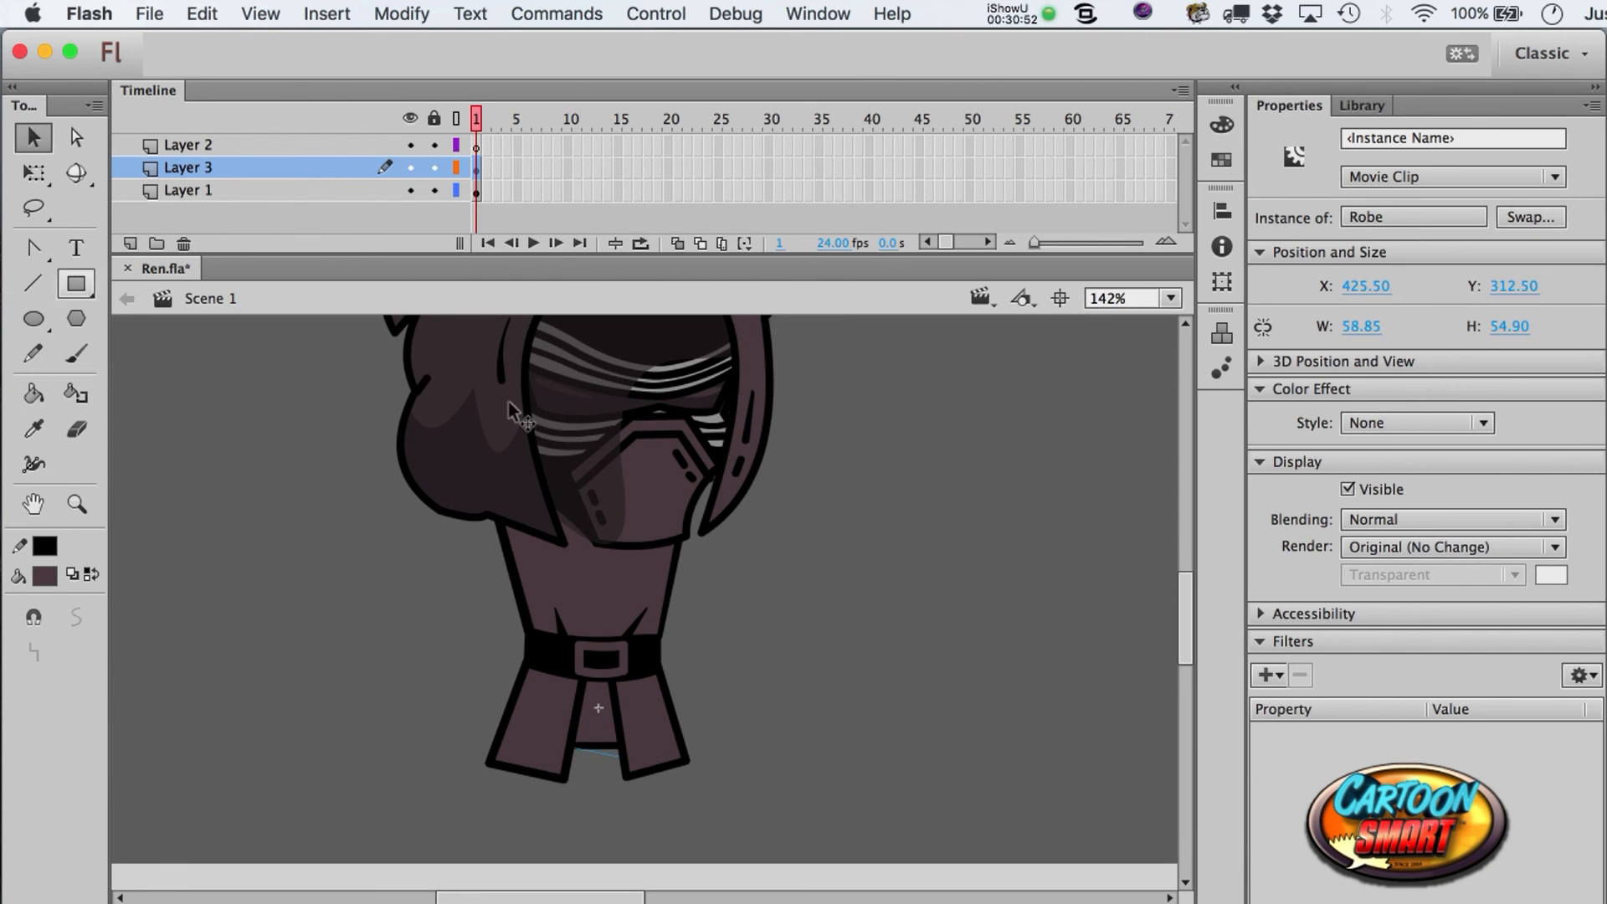
scroll(550, 452, up, 1)
scroll(556, 459, down, 3)
scroll(638, 535, up, 3)
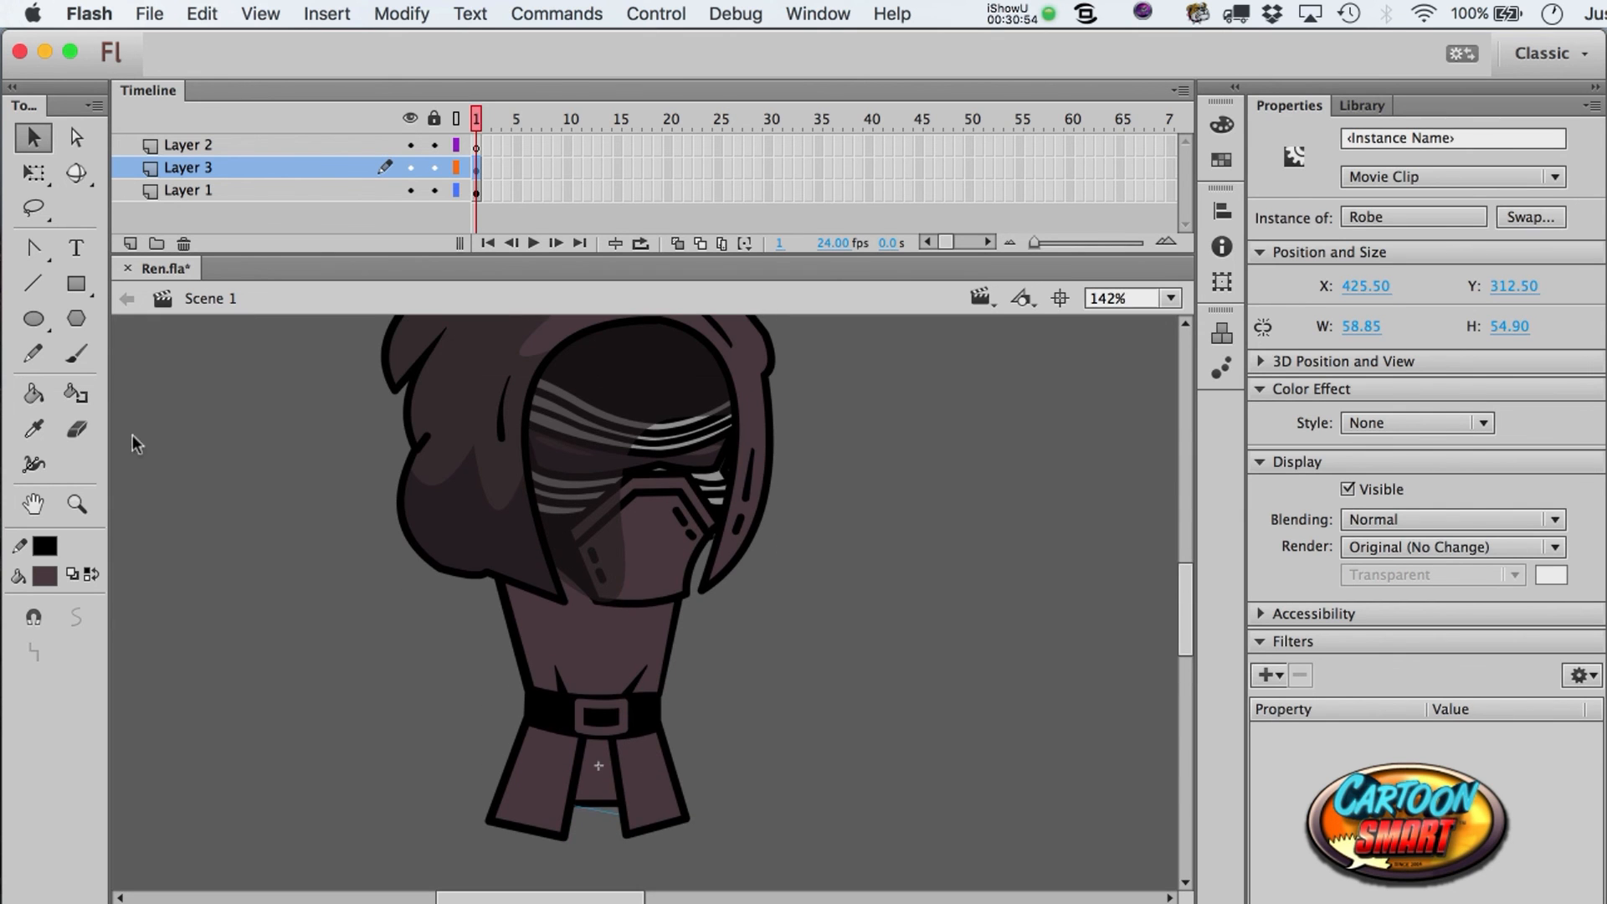
click(80, 283)
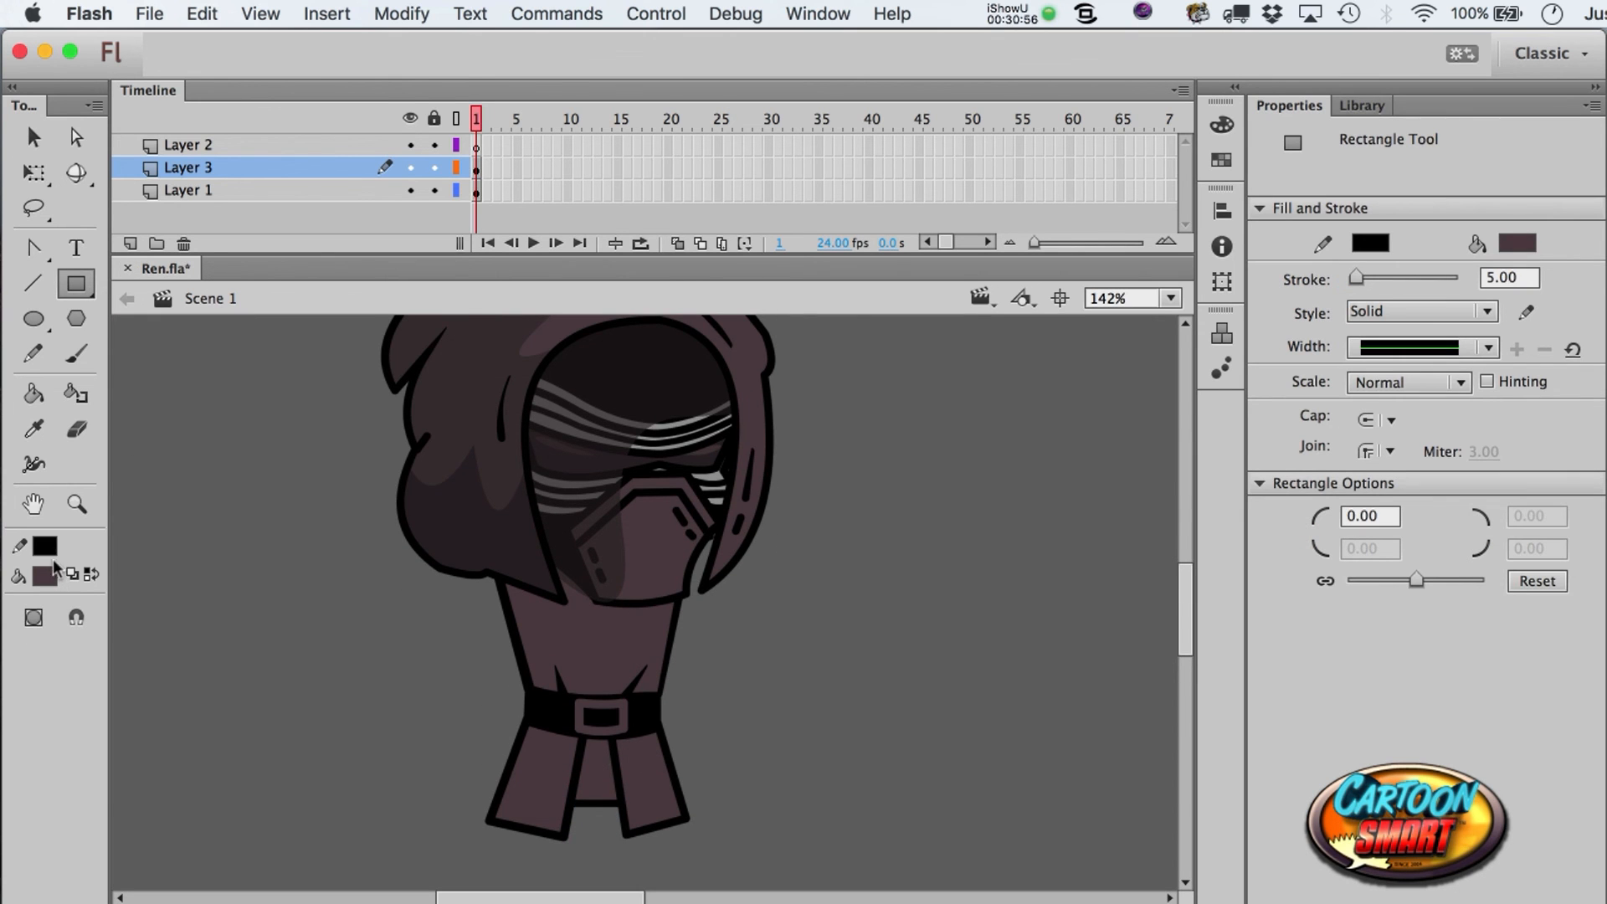
click(54, 571)
click(47, 577)
click(49, 549)
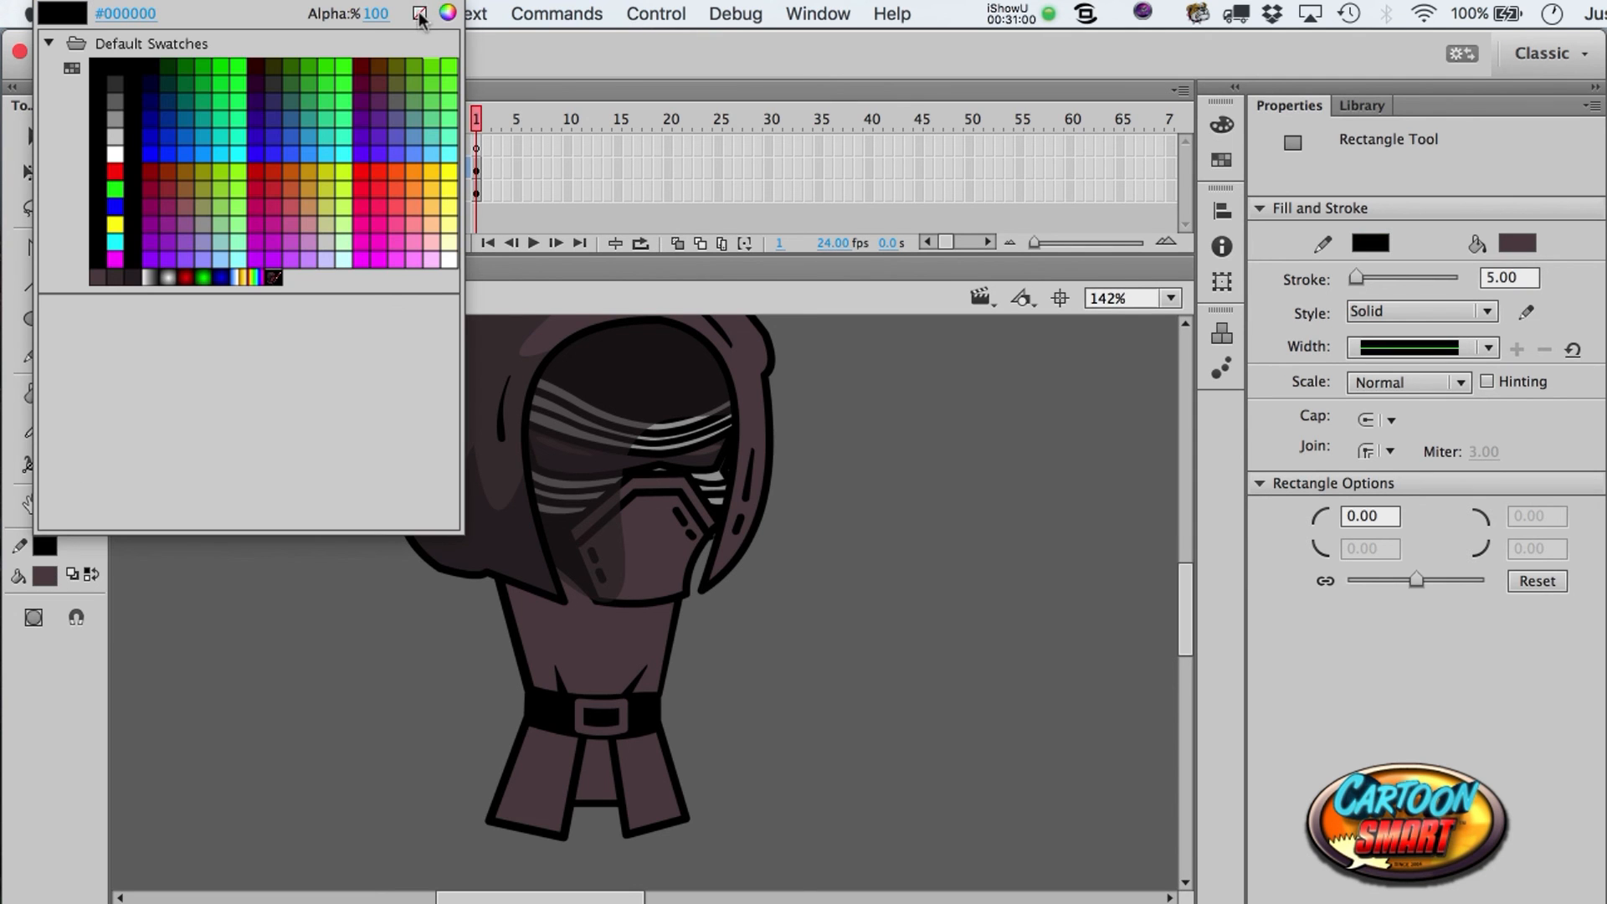
click(419, 14)
click(46, 576)
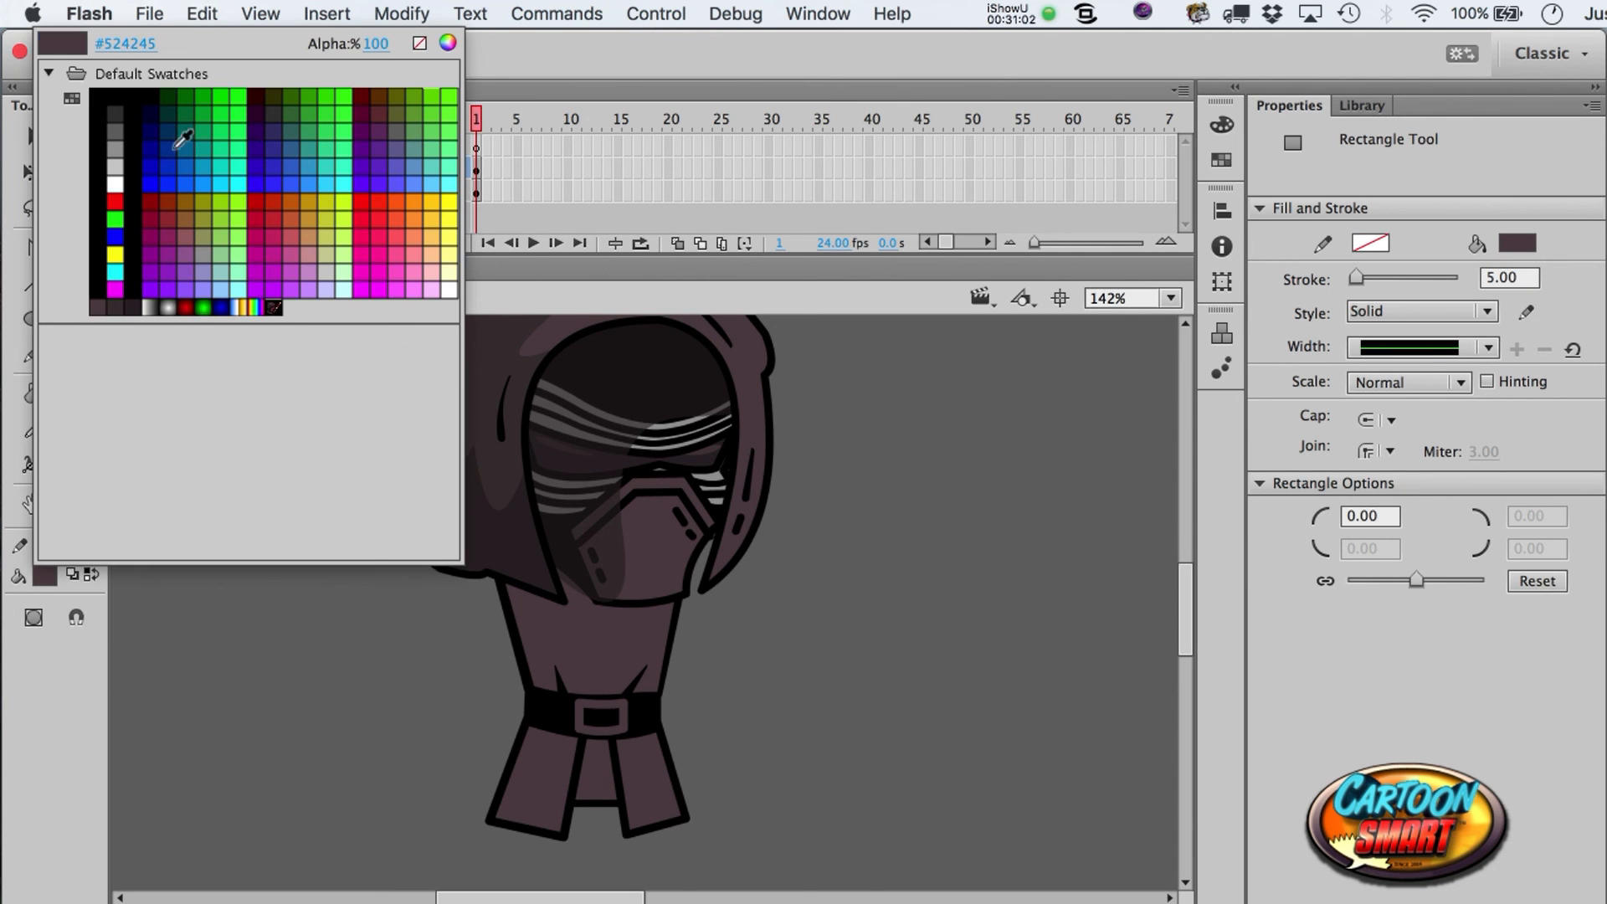
click(175, 98)
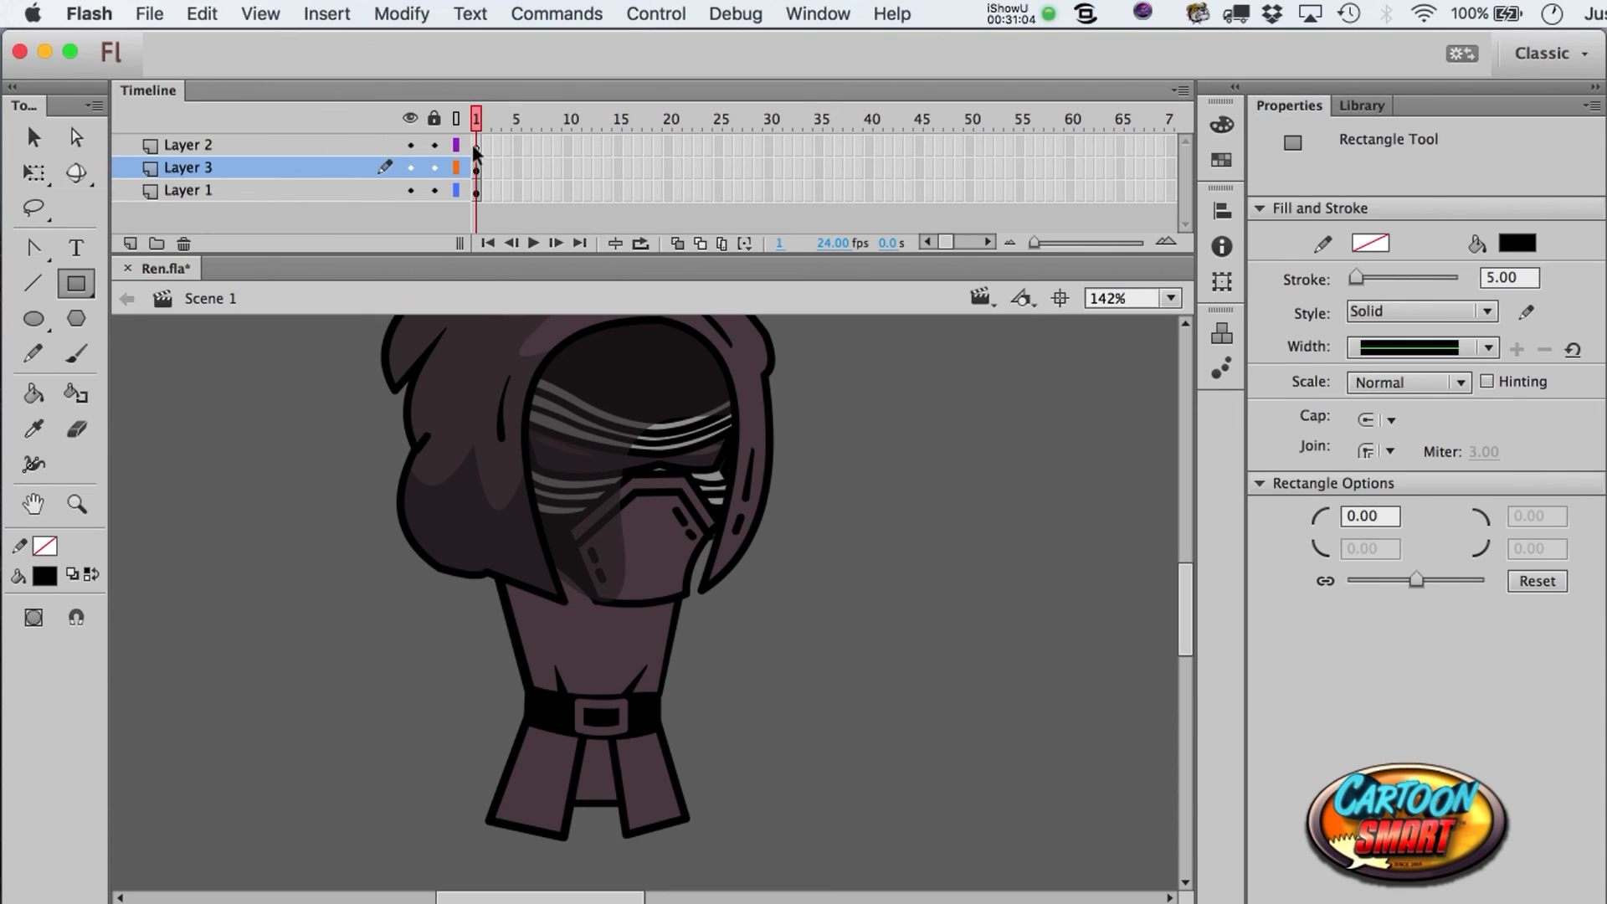
- Draw a black rectangle on Layer 2 across the robe flaps, directly beneath the belt
click(476, 148)
mouse_move(529, 727)
mouse_down()
mouse_move(628, 804)
mouse_move(663, 772)
mouse_up()
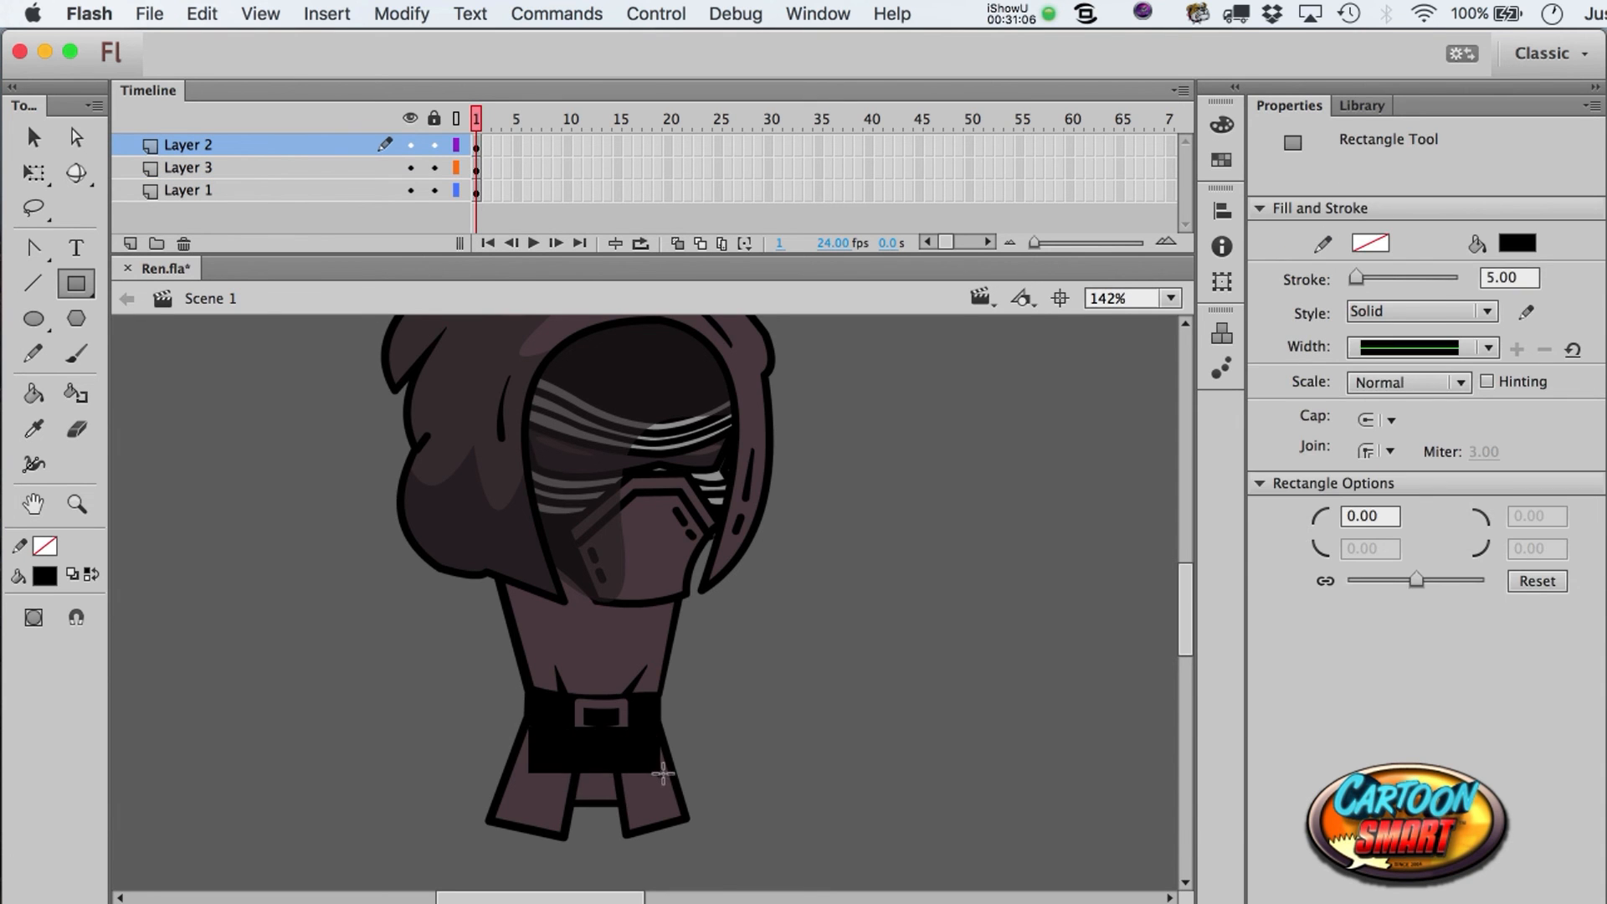
key(a)
click(659, 768)
key(super+shift+a)
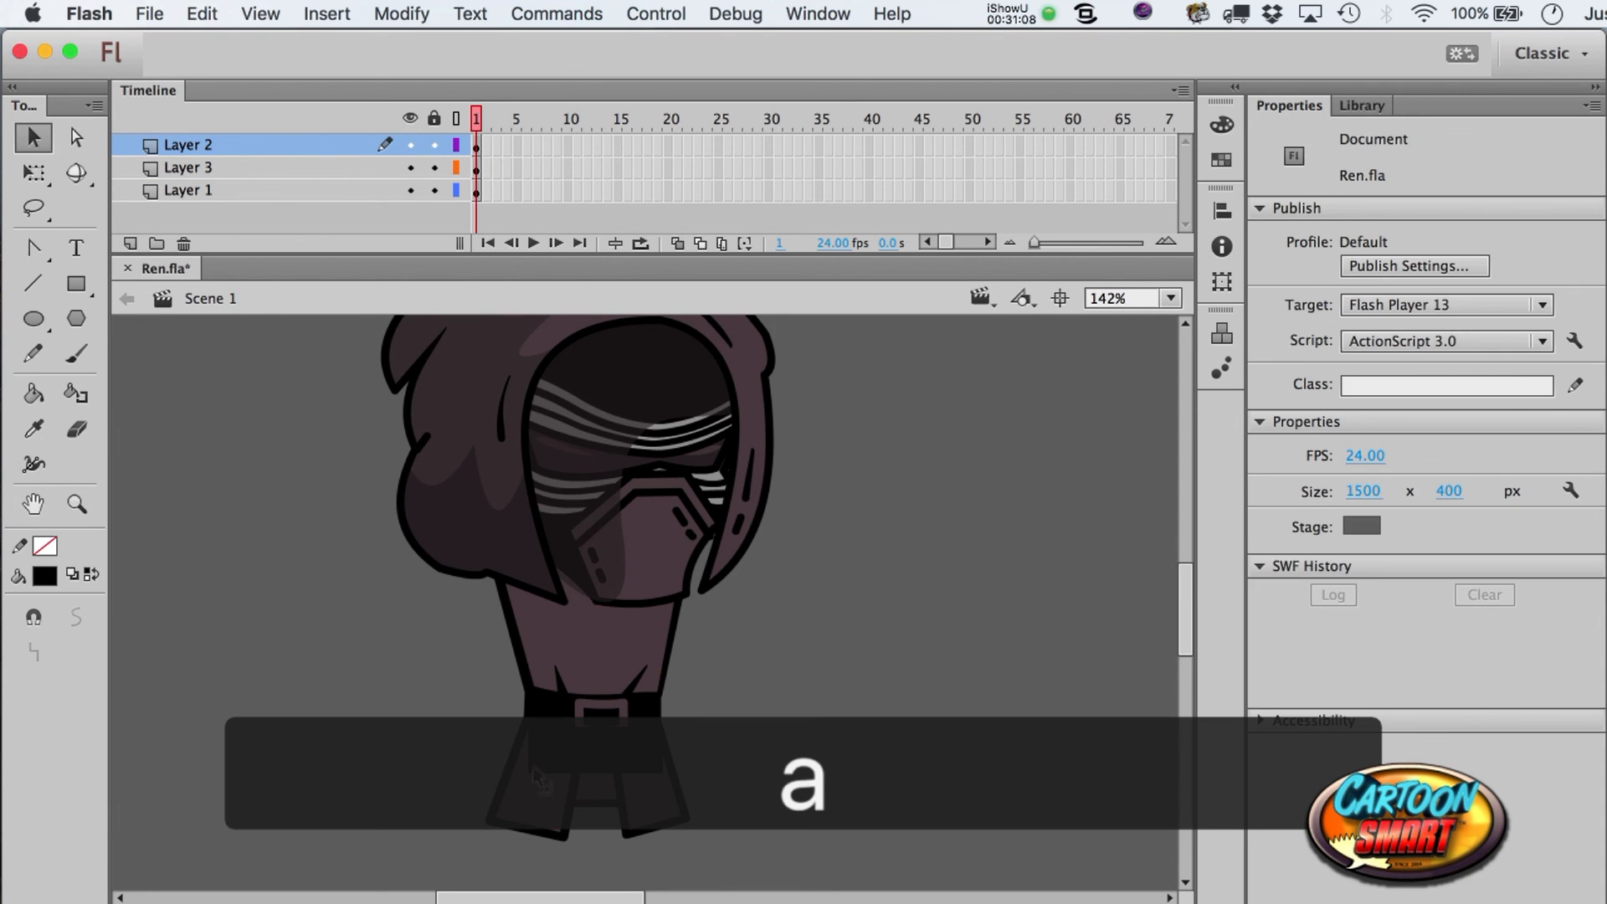
- Reshape the black rectangle to the slanted robe edges and bow its lower edge downward, about 93 by 33 px overall
click(540, 779)
key(super+z)
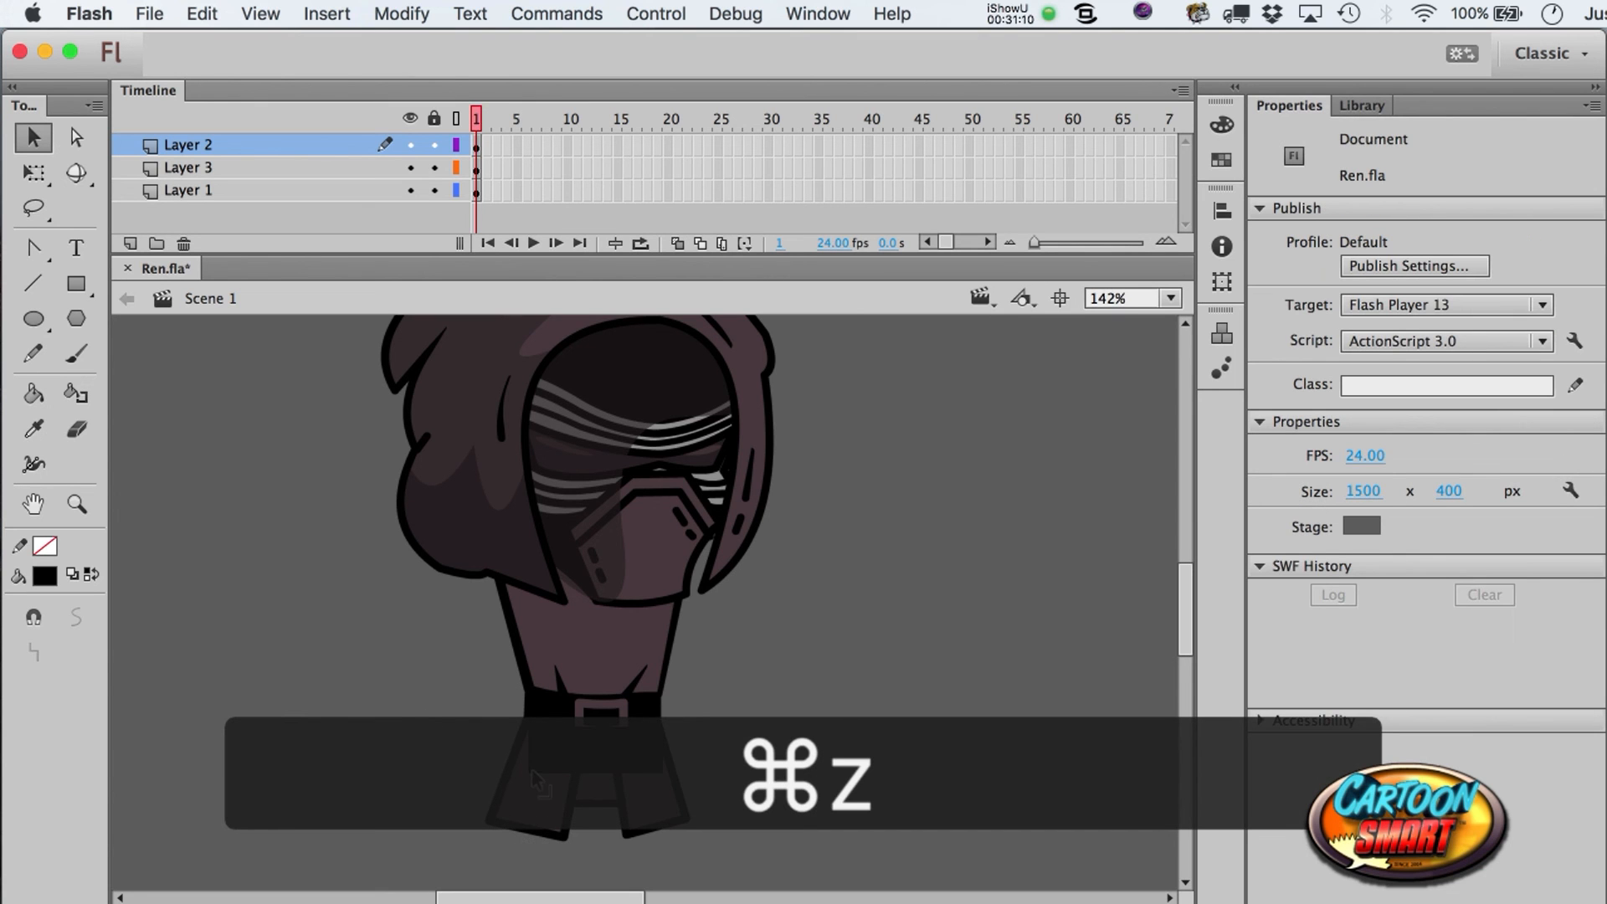
click(651, 774)
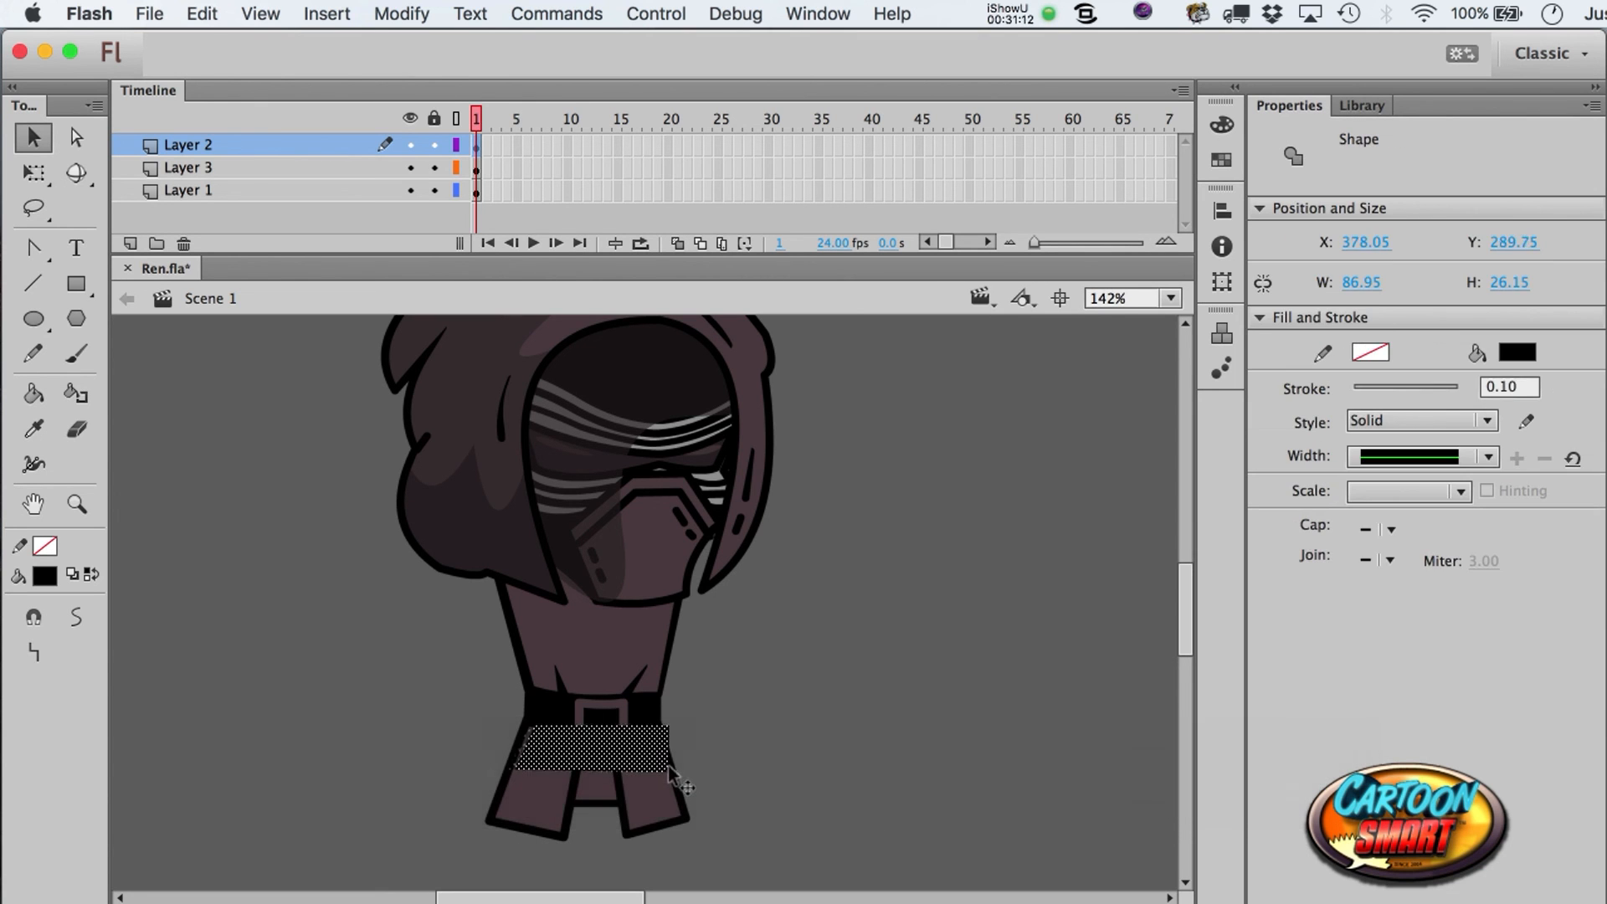
key(super+z)
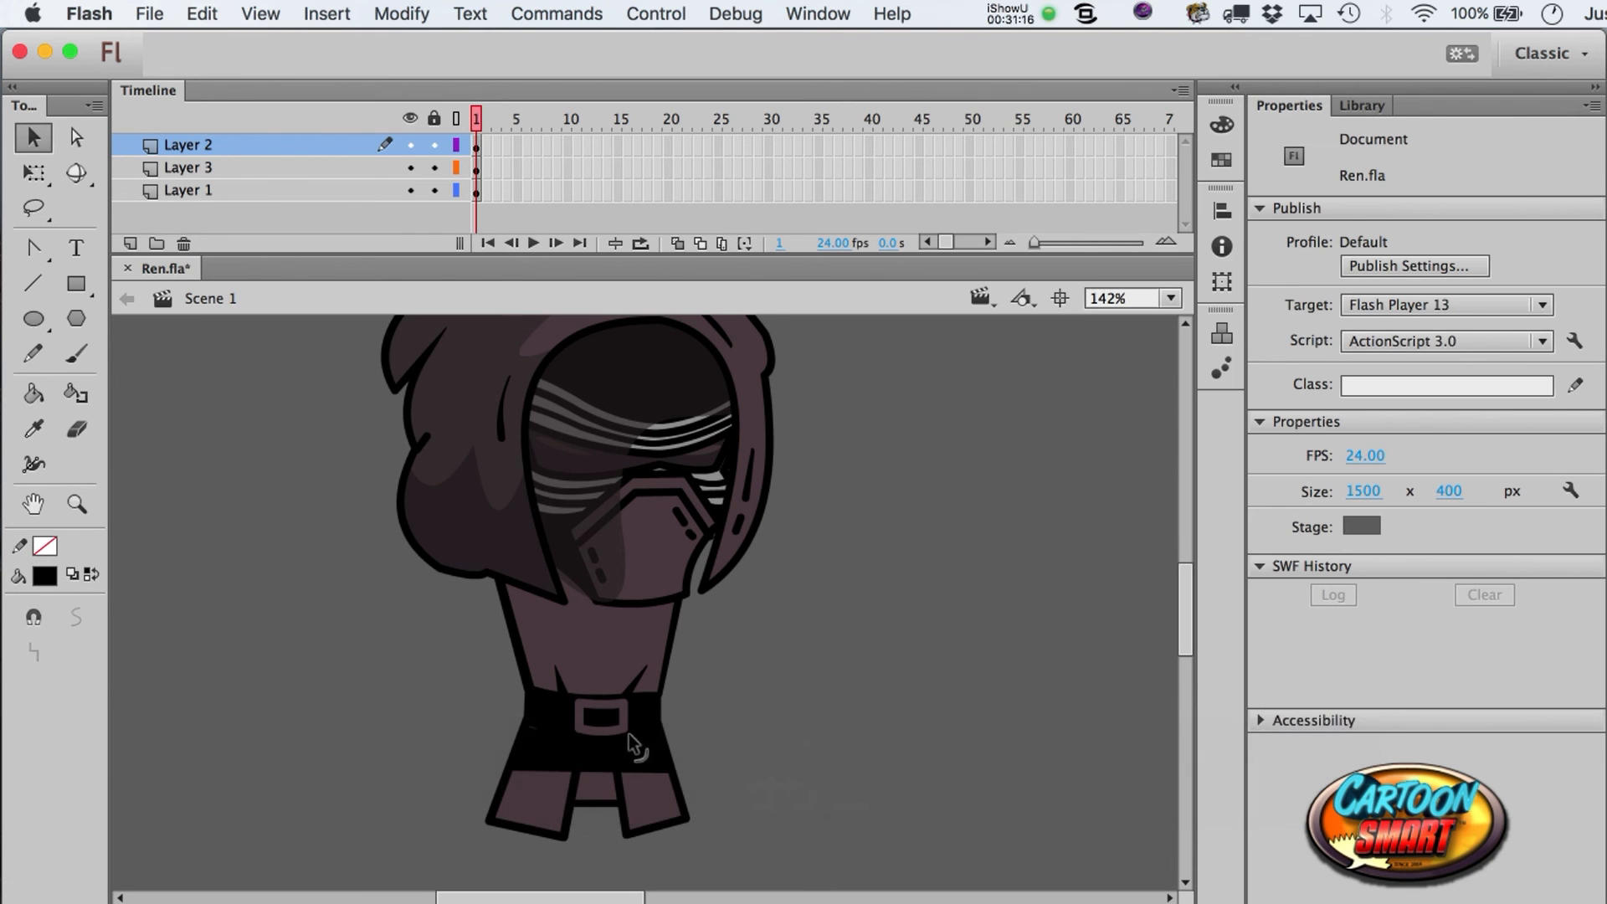
click(610, 750)
click(387, 743)
click(603, 764)
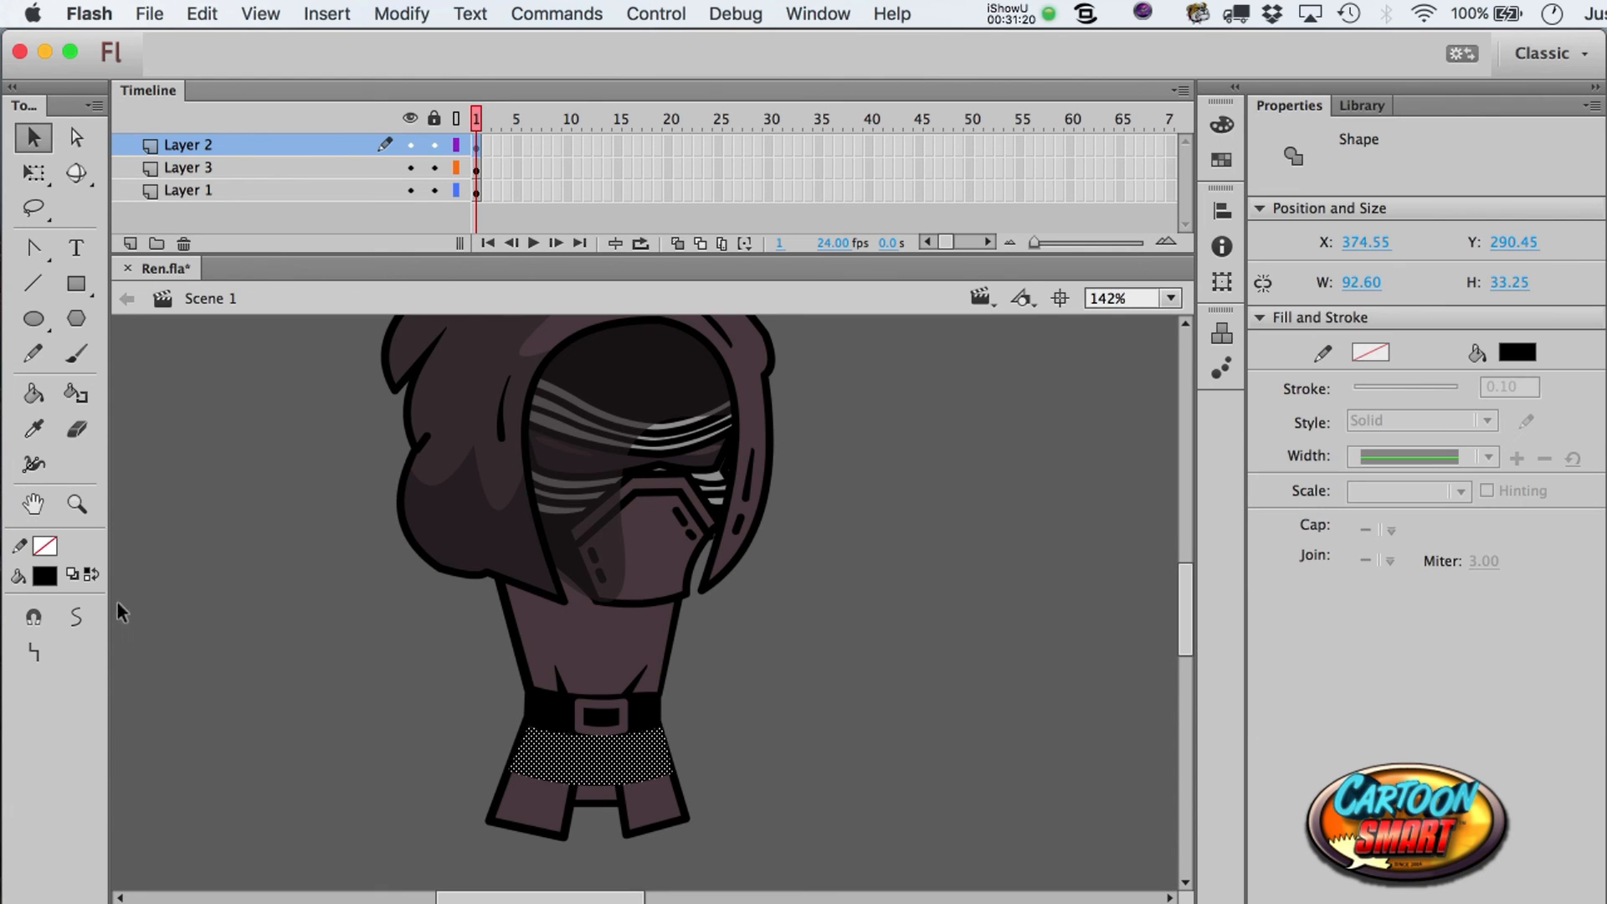
- Set the fill opacity of the black shade shape to 50%
click(45, 576)
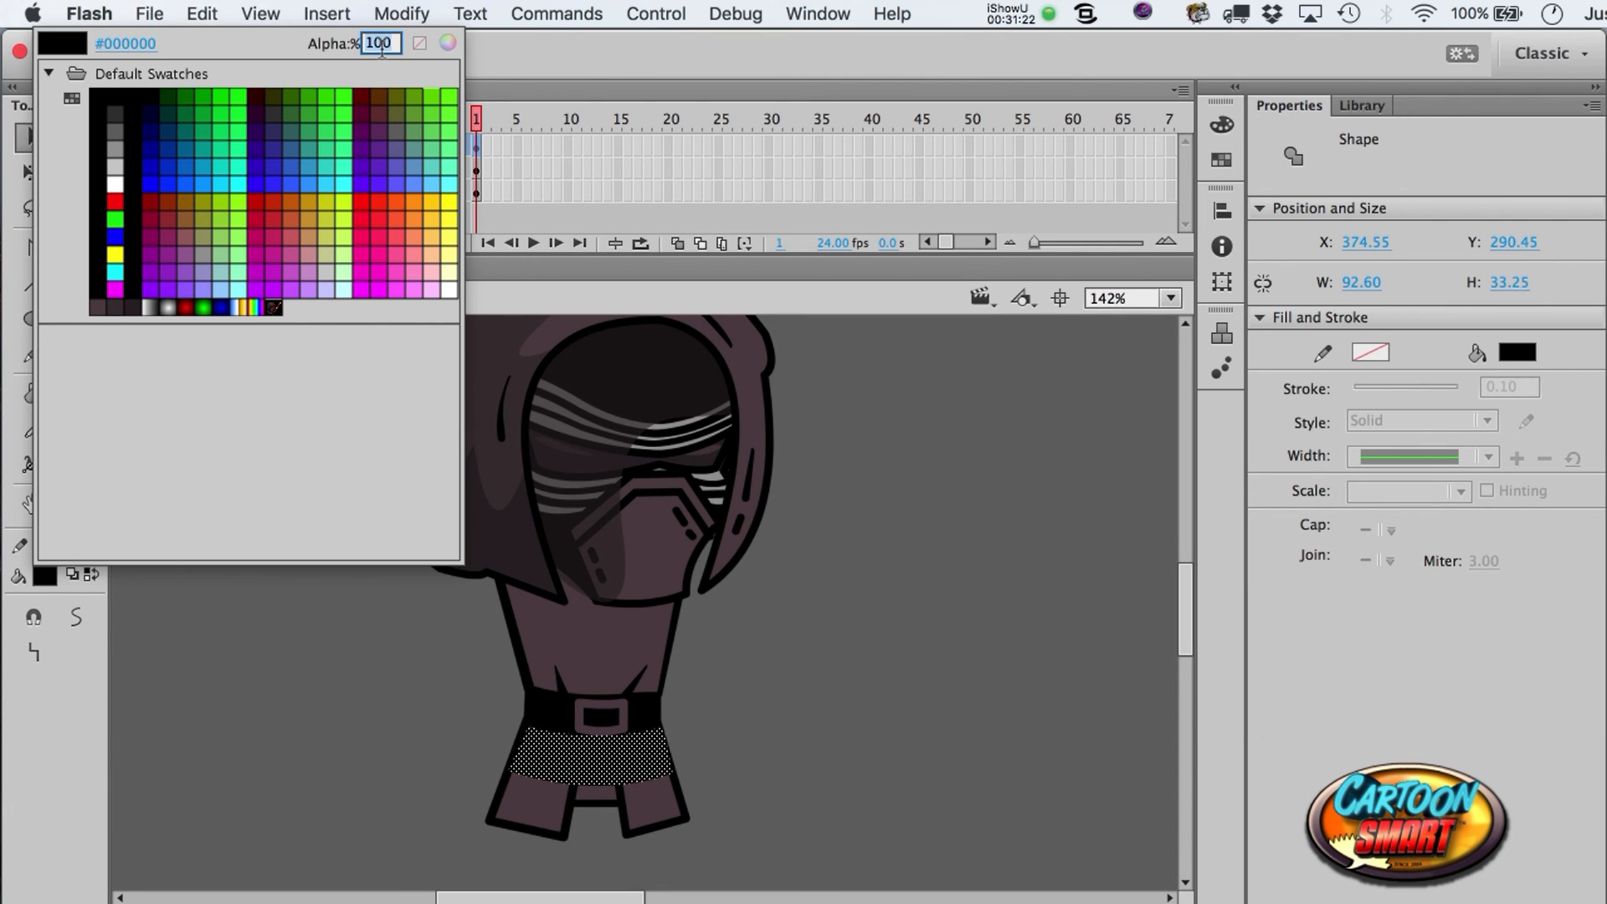
text(5)
key(Return)
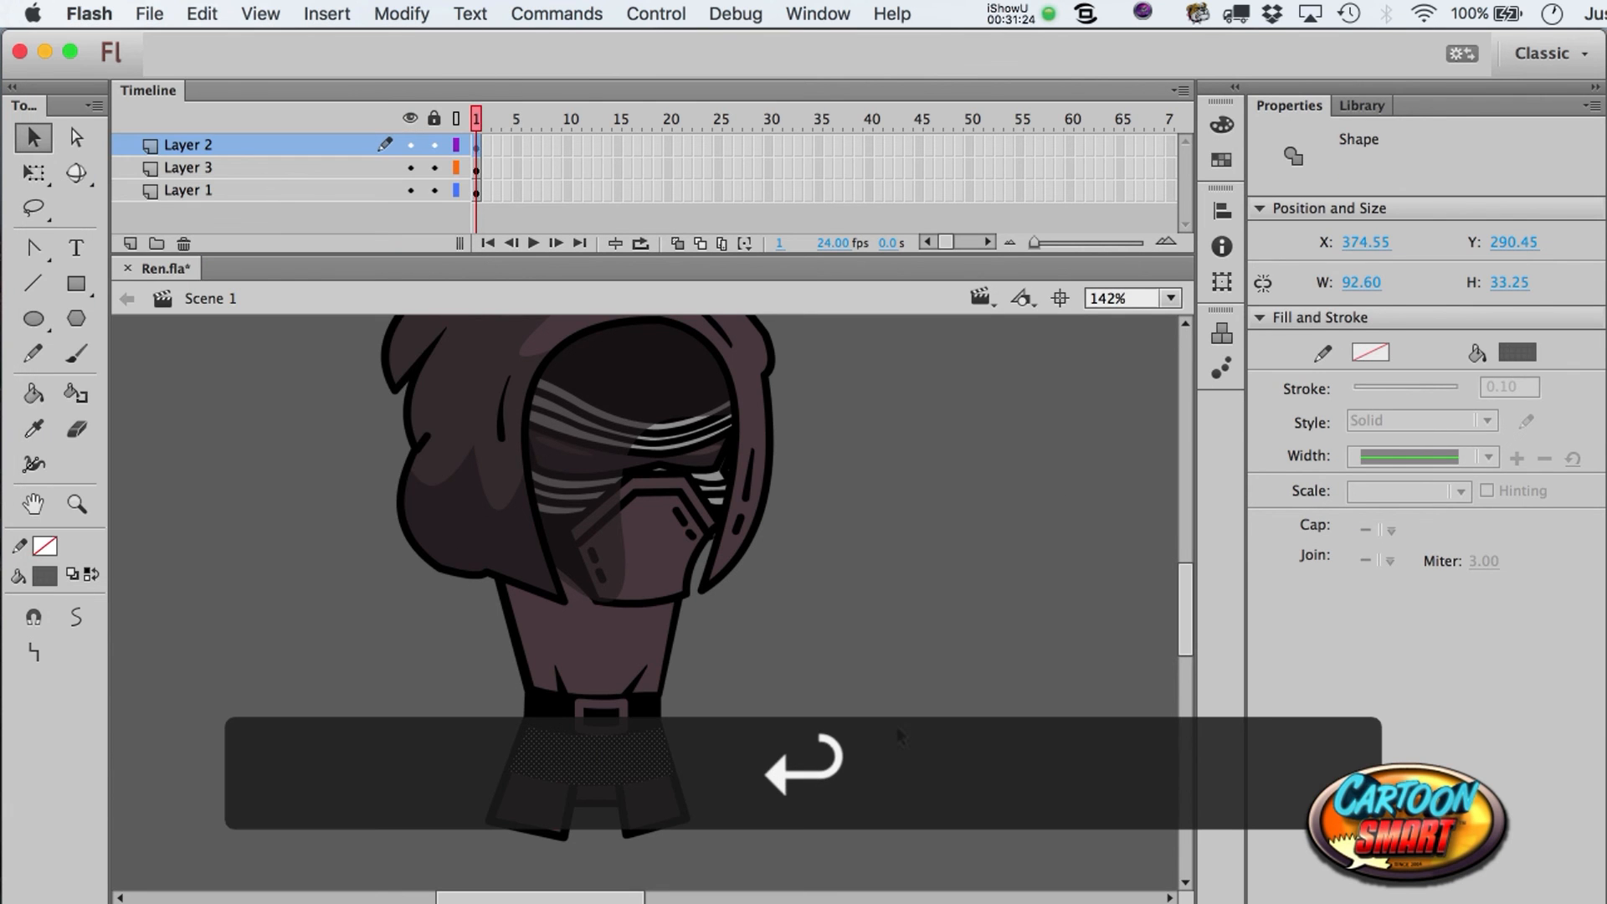
click(898, 735)
key(a)
- Try a different fill opacity on the shade shape and undo the resulting fill change
click(624, 775)
click(52, 583)
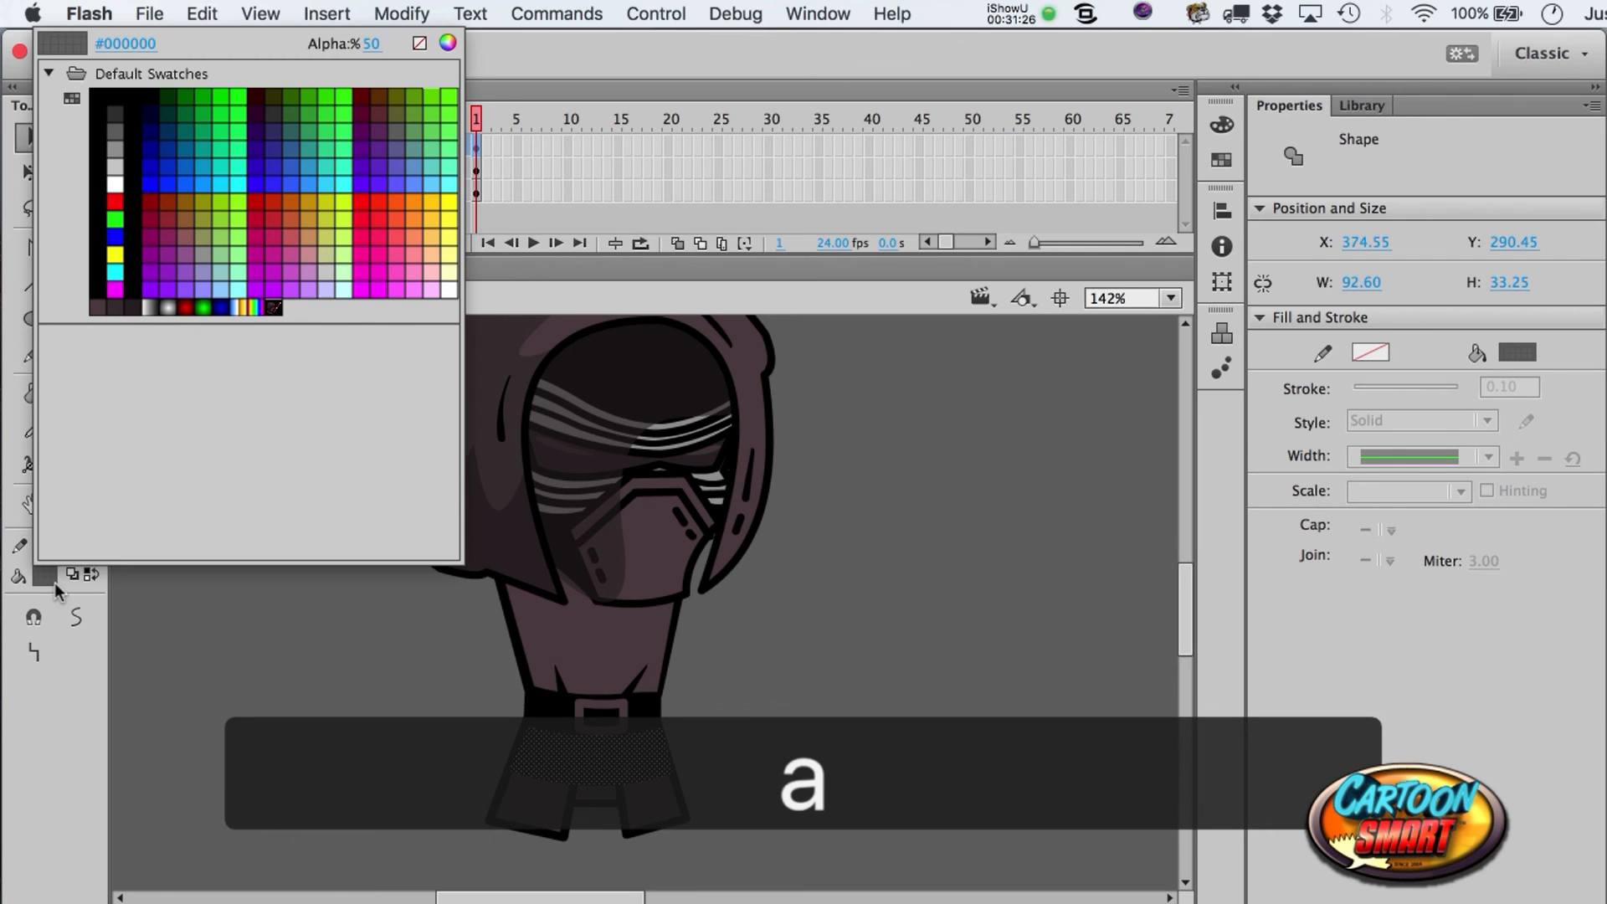
click(370, 43)
text(4)
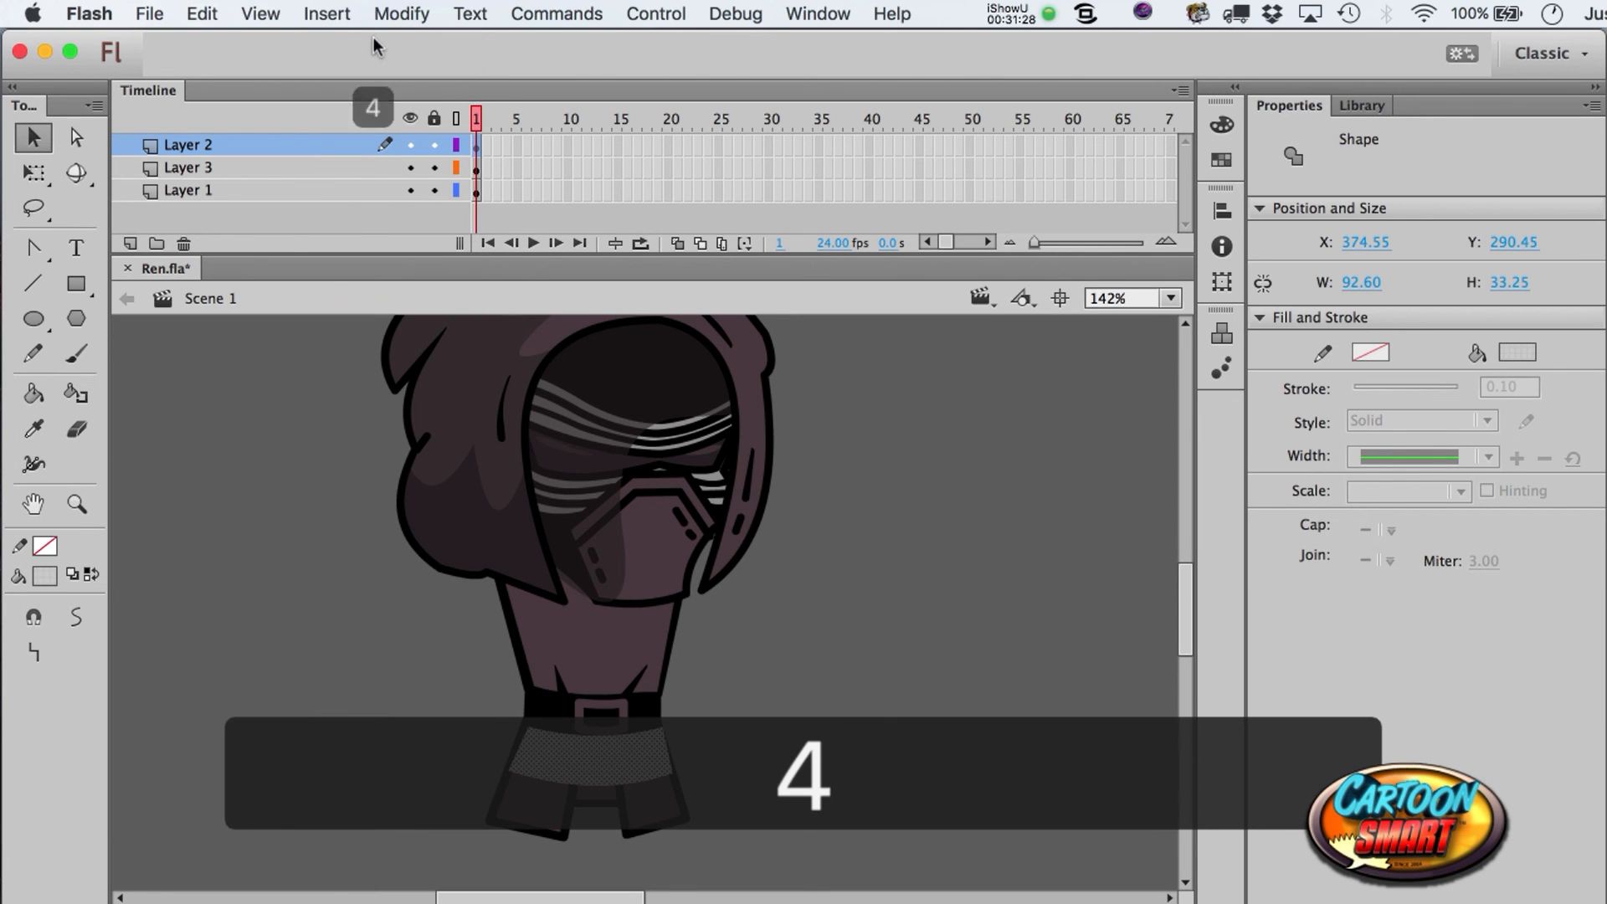
key(super+z)
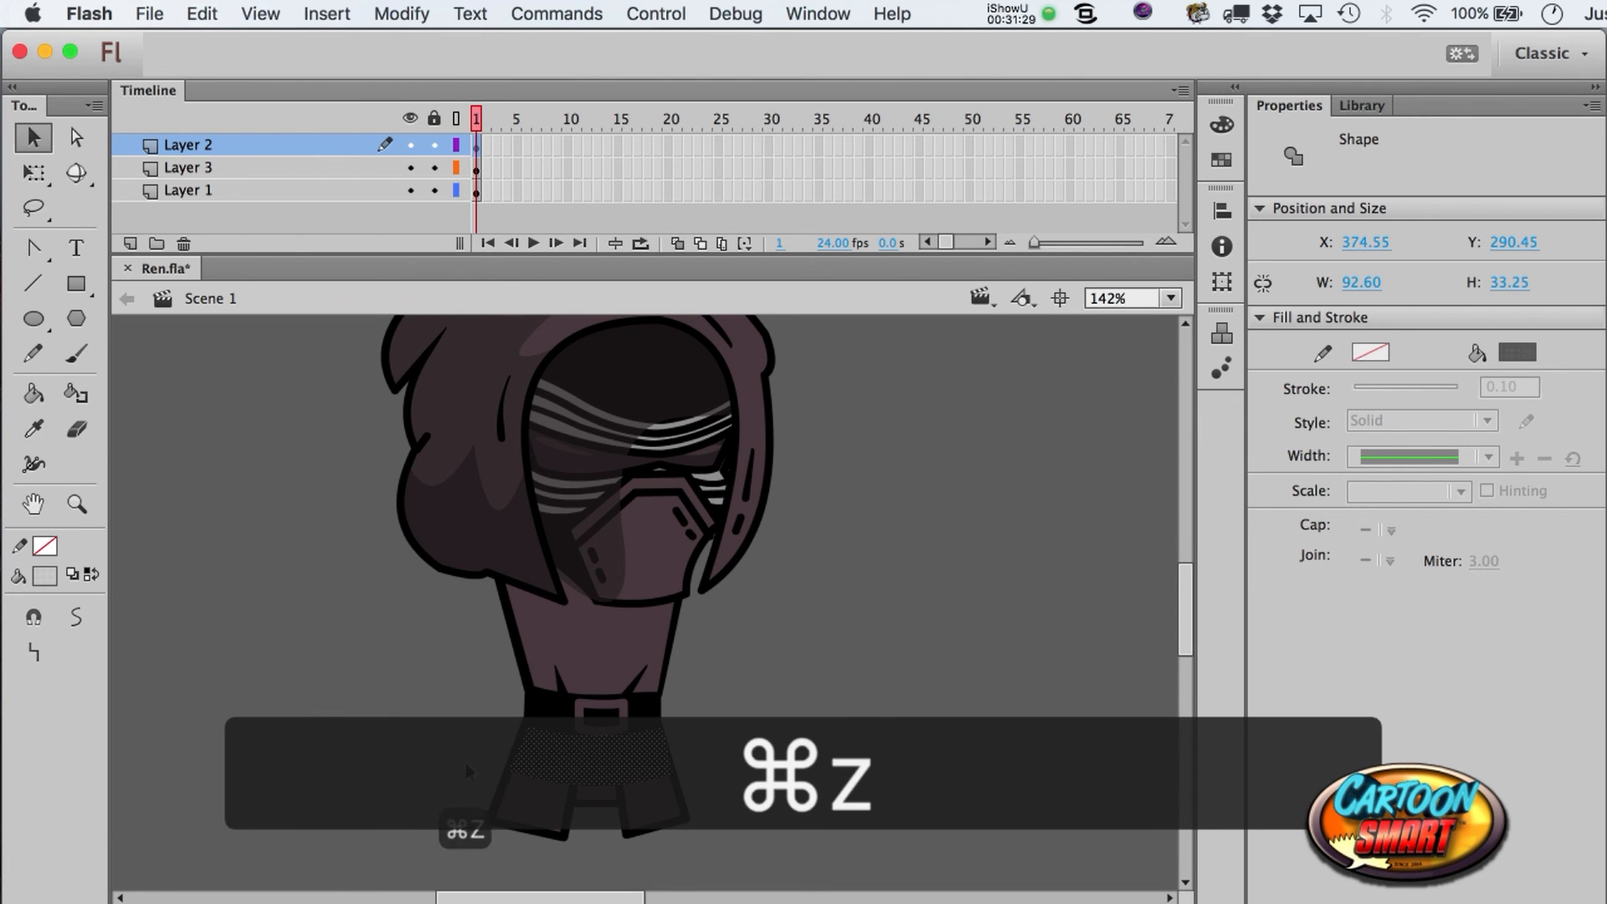
- Set the shade shape's fill to black at 40% opacity and convert it to a movie clip symbol
click(52, 583)
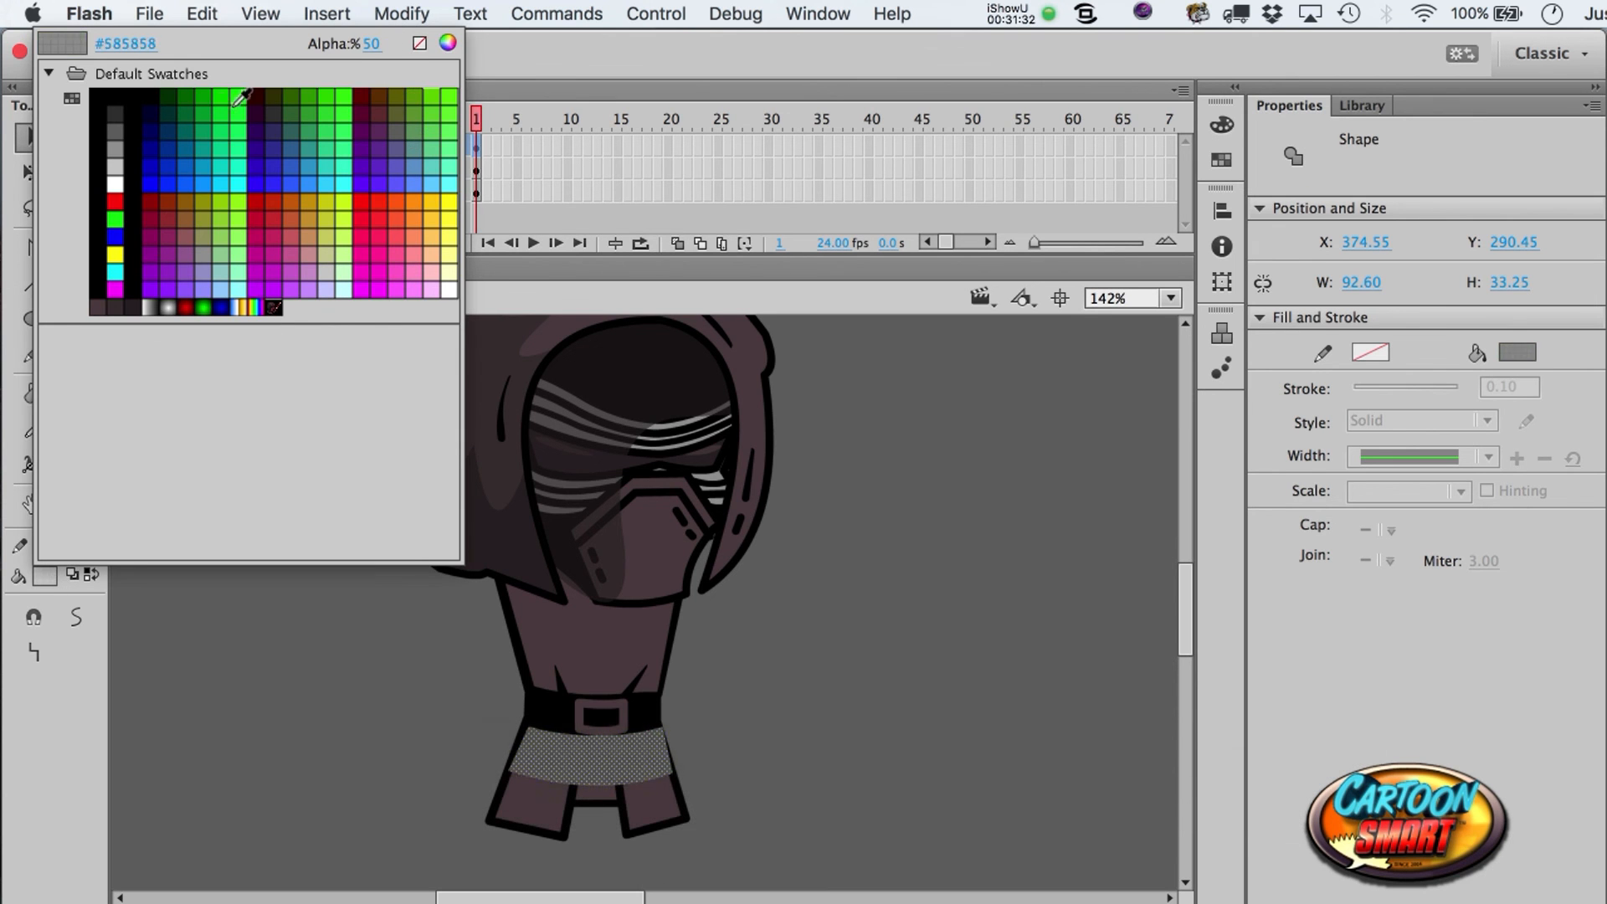
click(126, 99)
click(45, 574)
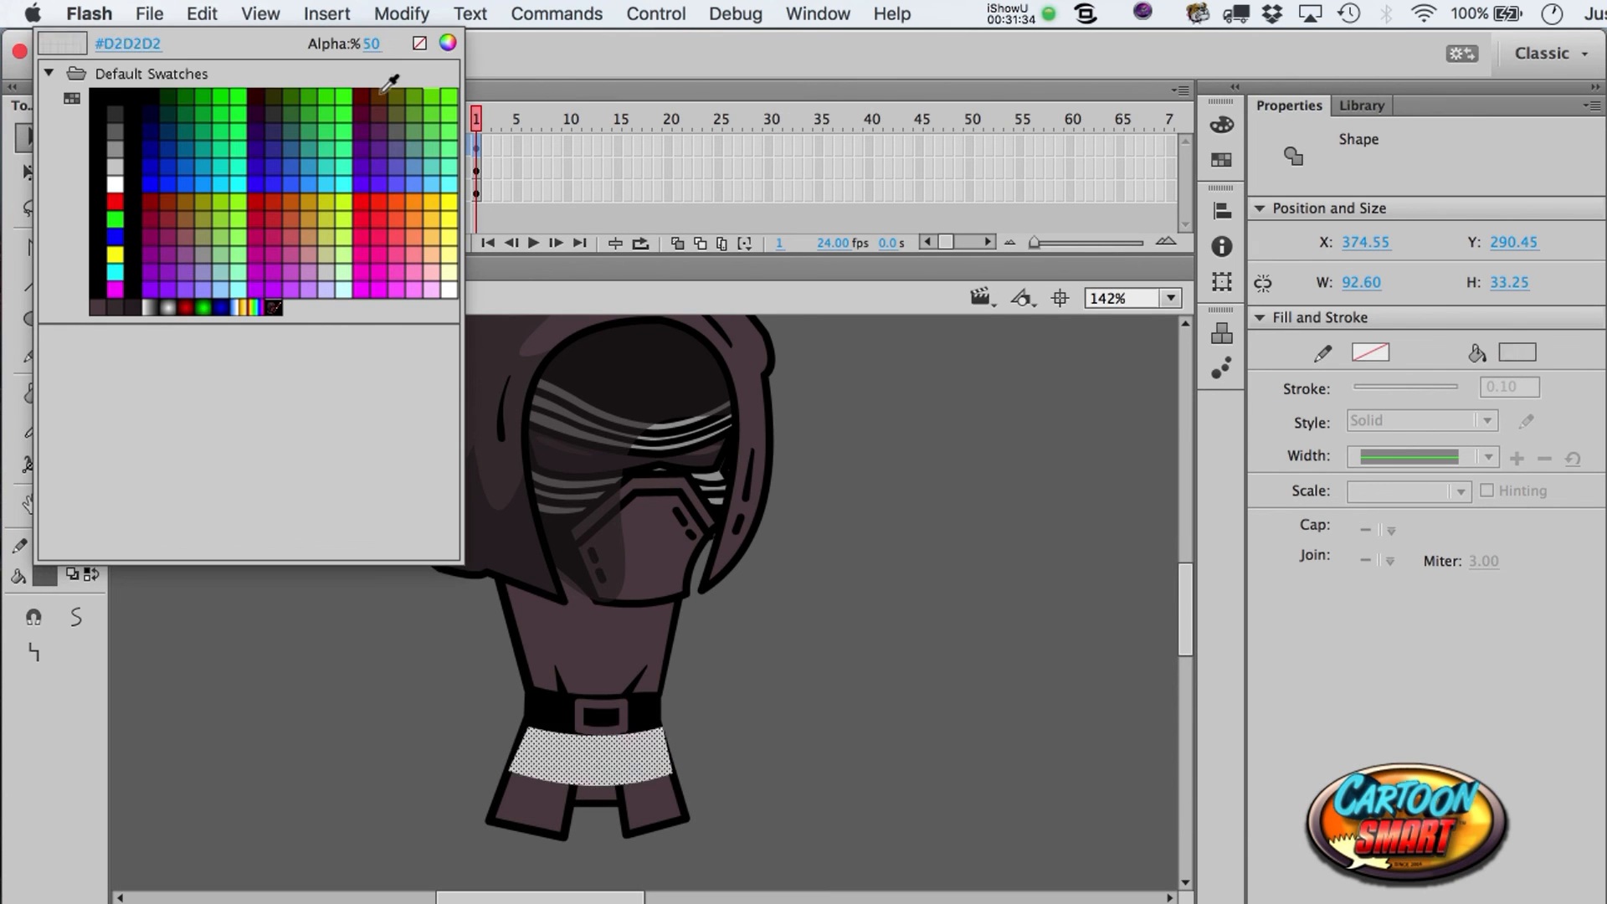
click(376, 43)
text(4)
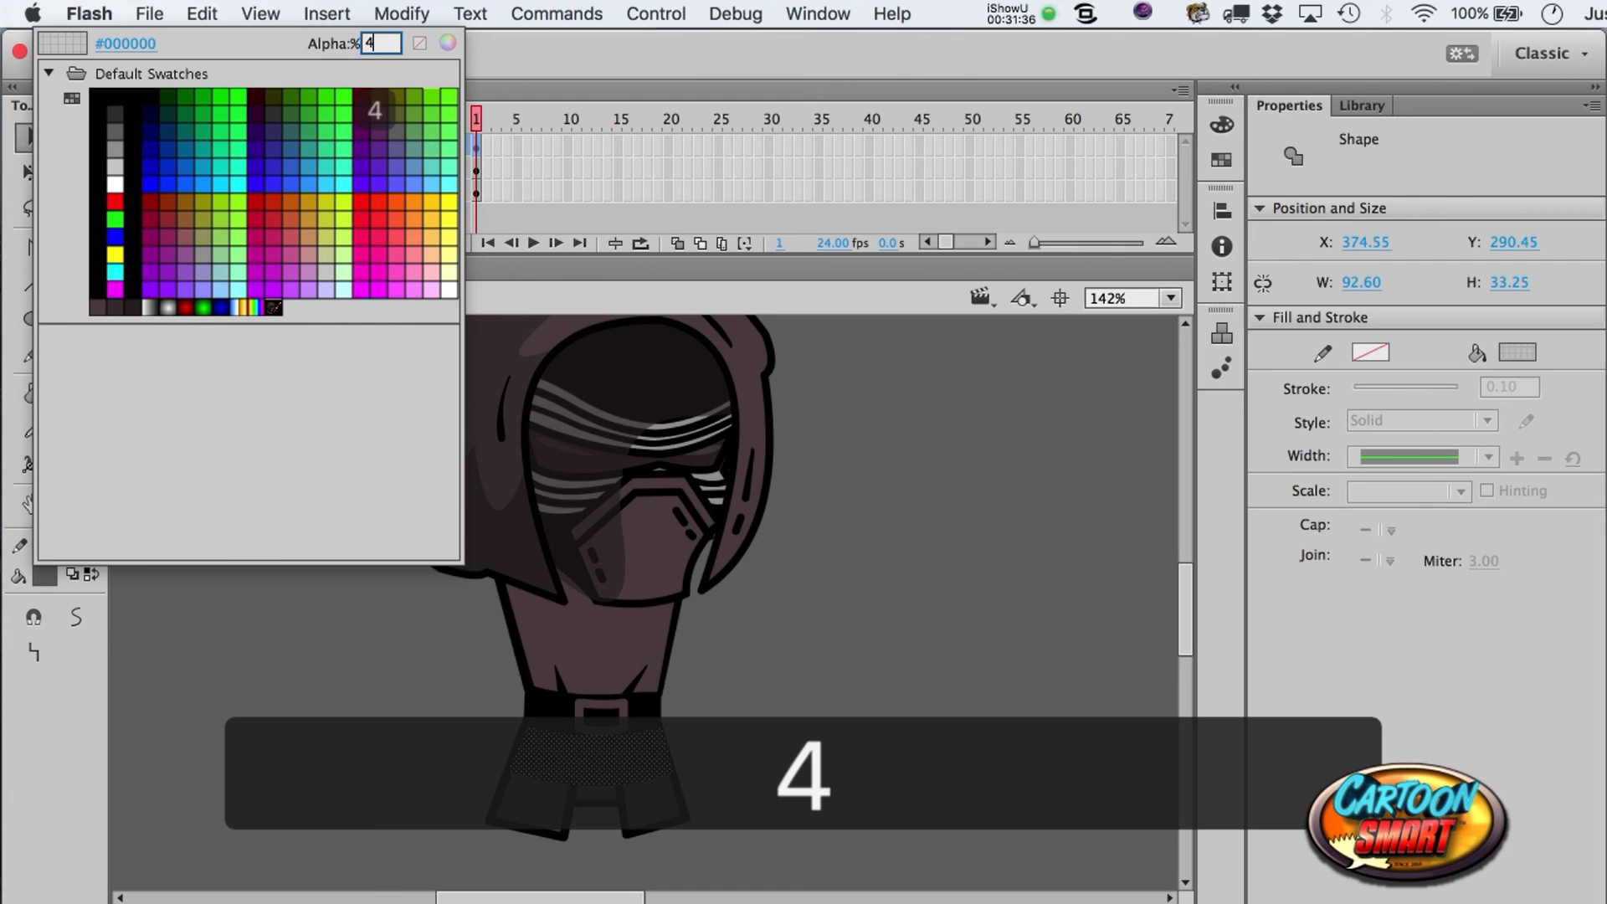
key(Return)
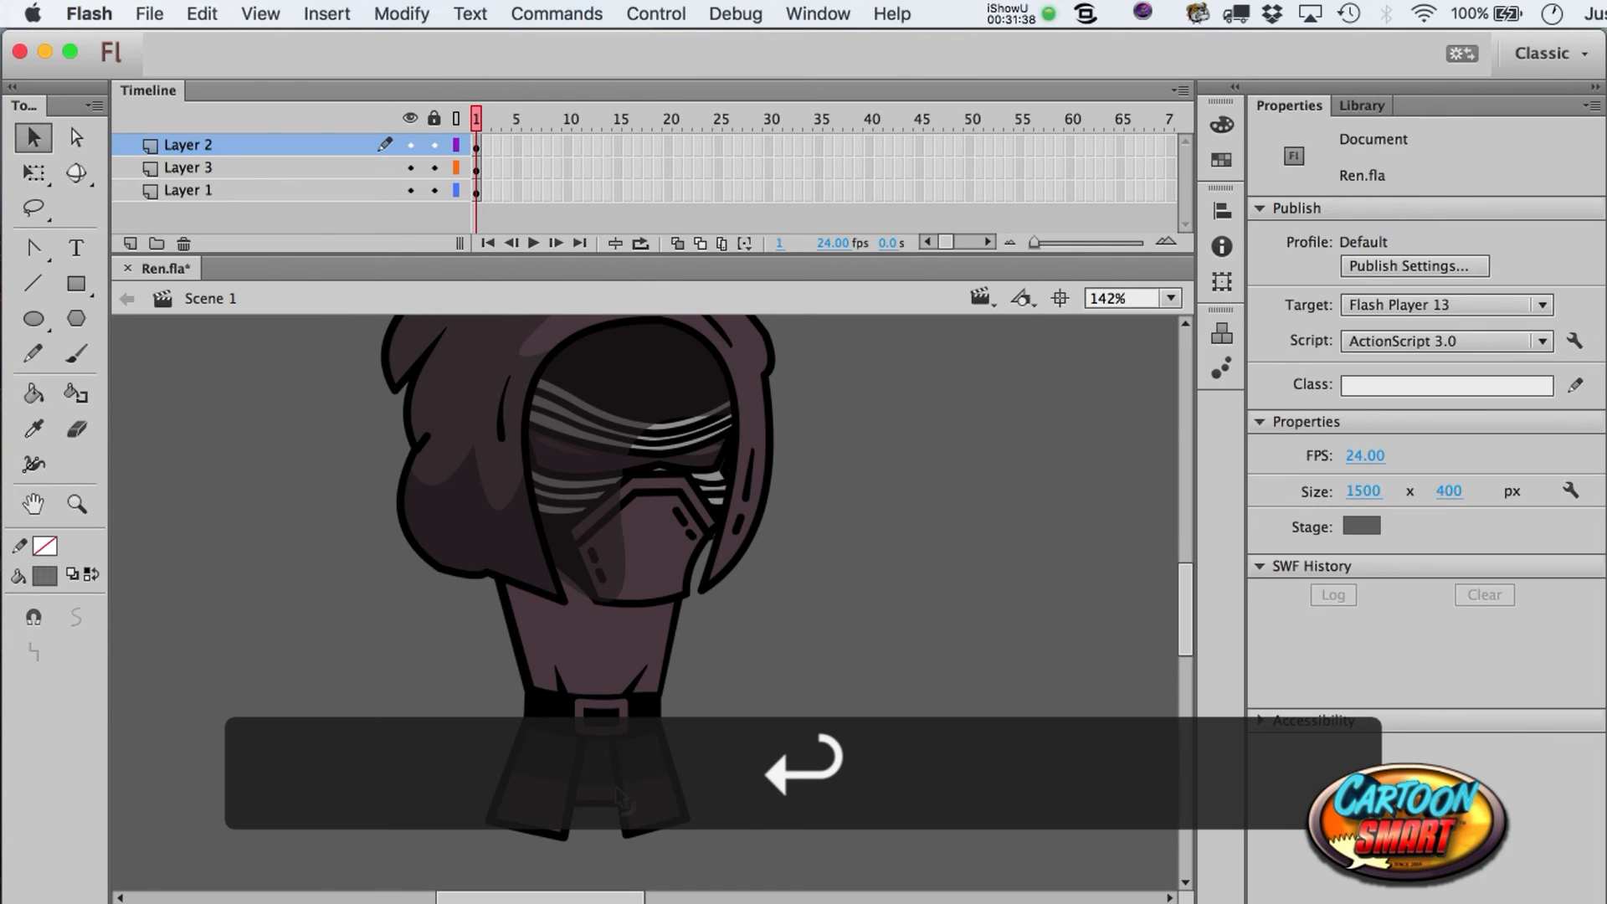
key(F8)
key(Return)
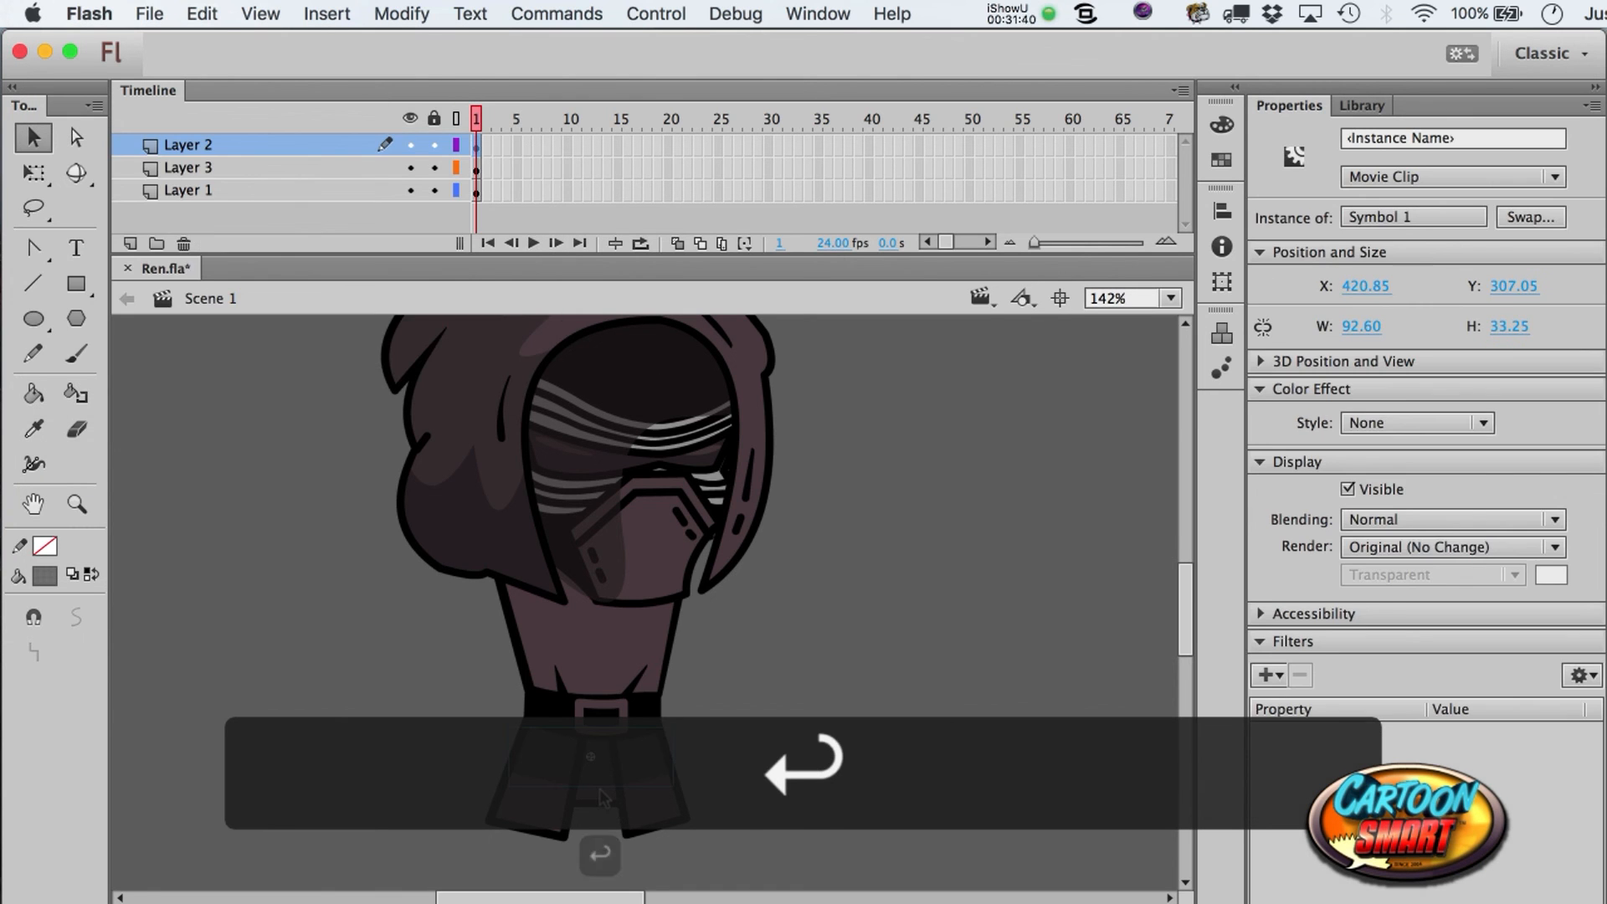
- Place a copy of the shade symbol under the mask at the top of the torso and narrow it to about 79 px
key(super+v)
drag(590, 756, 649, 593)
key(q)
key(super+Down)
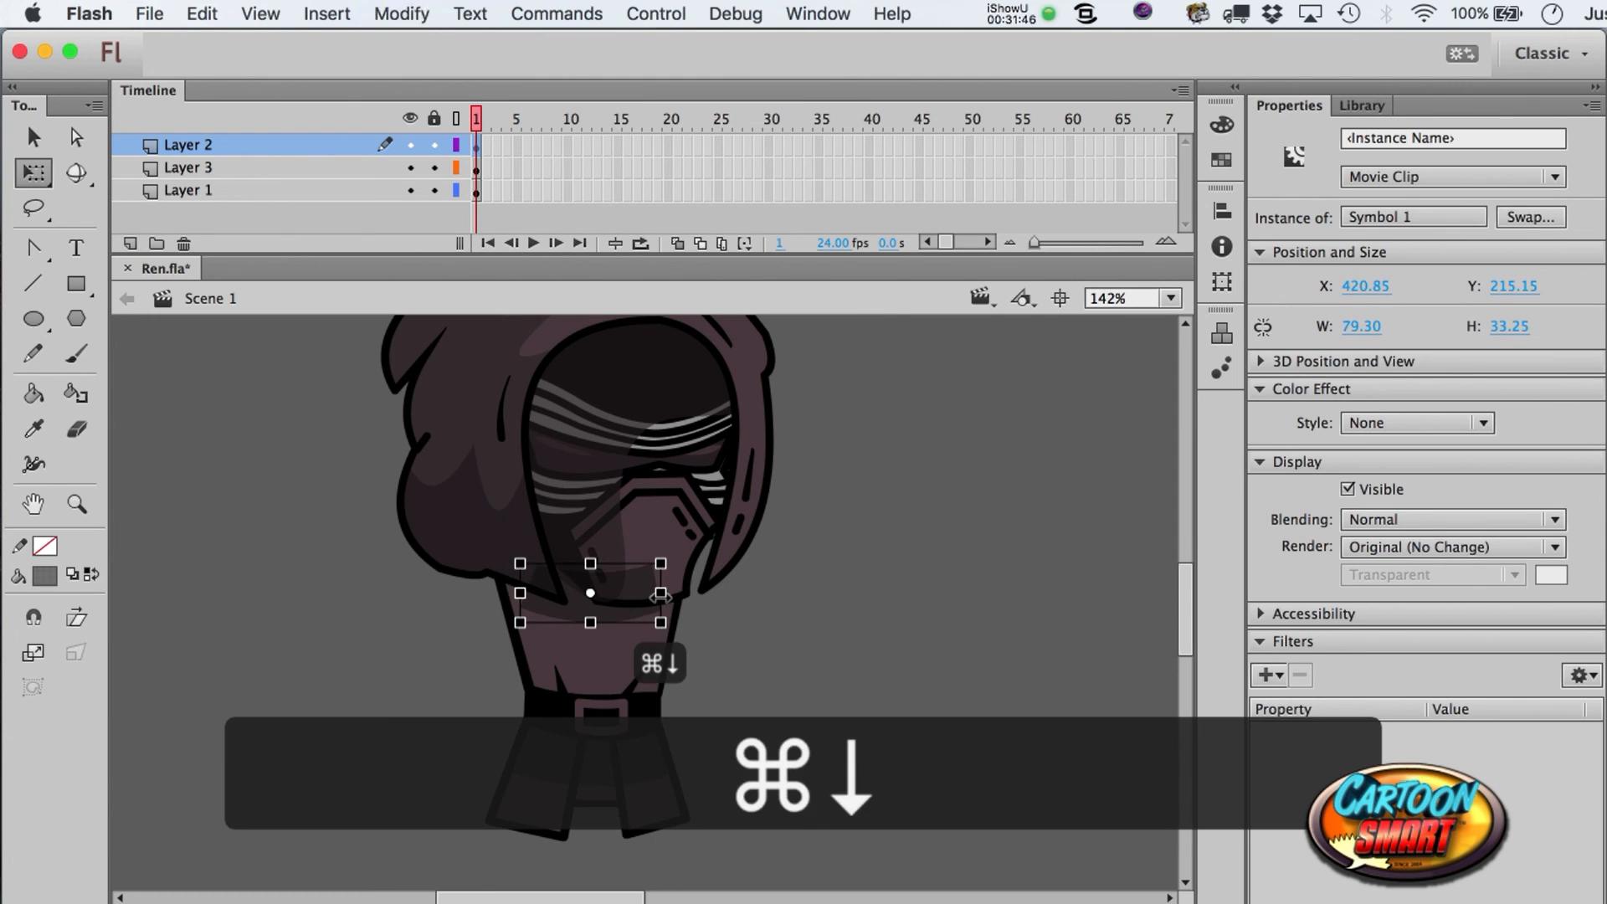
- Transfer the shade copy in place to Layer 1, send it behind the head, and nudge it to the left
key(super+x)
click(661, 589)
key(shift+super+v)
key(super+Down)
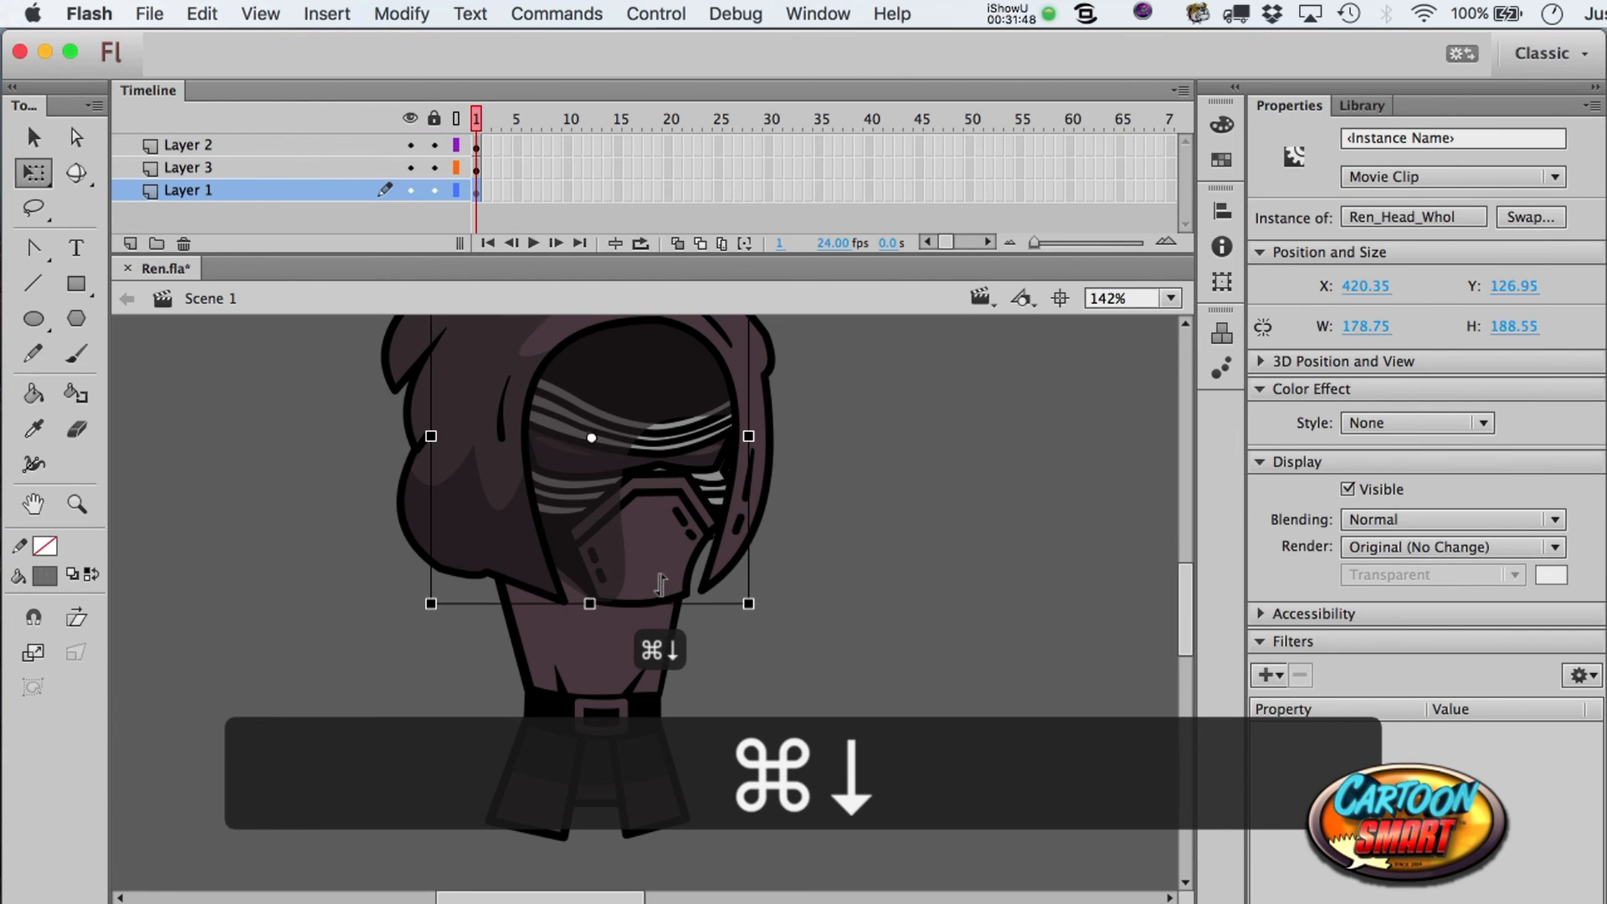
key(Left)
key(a)
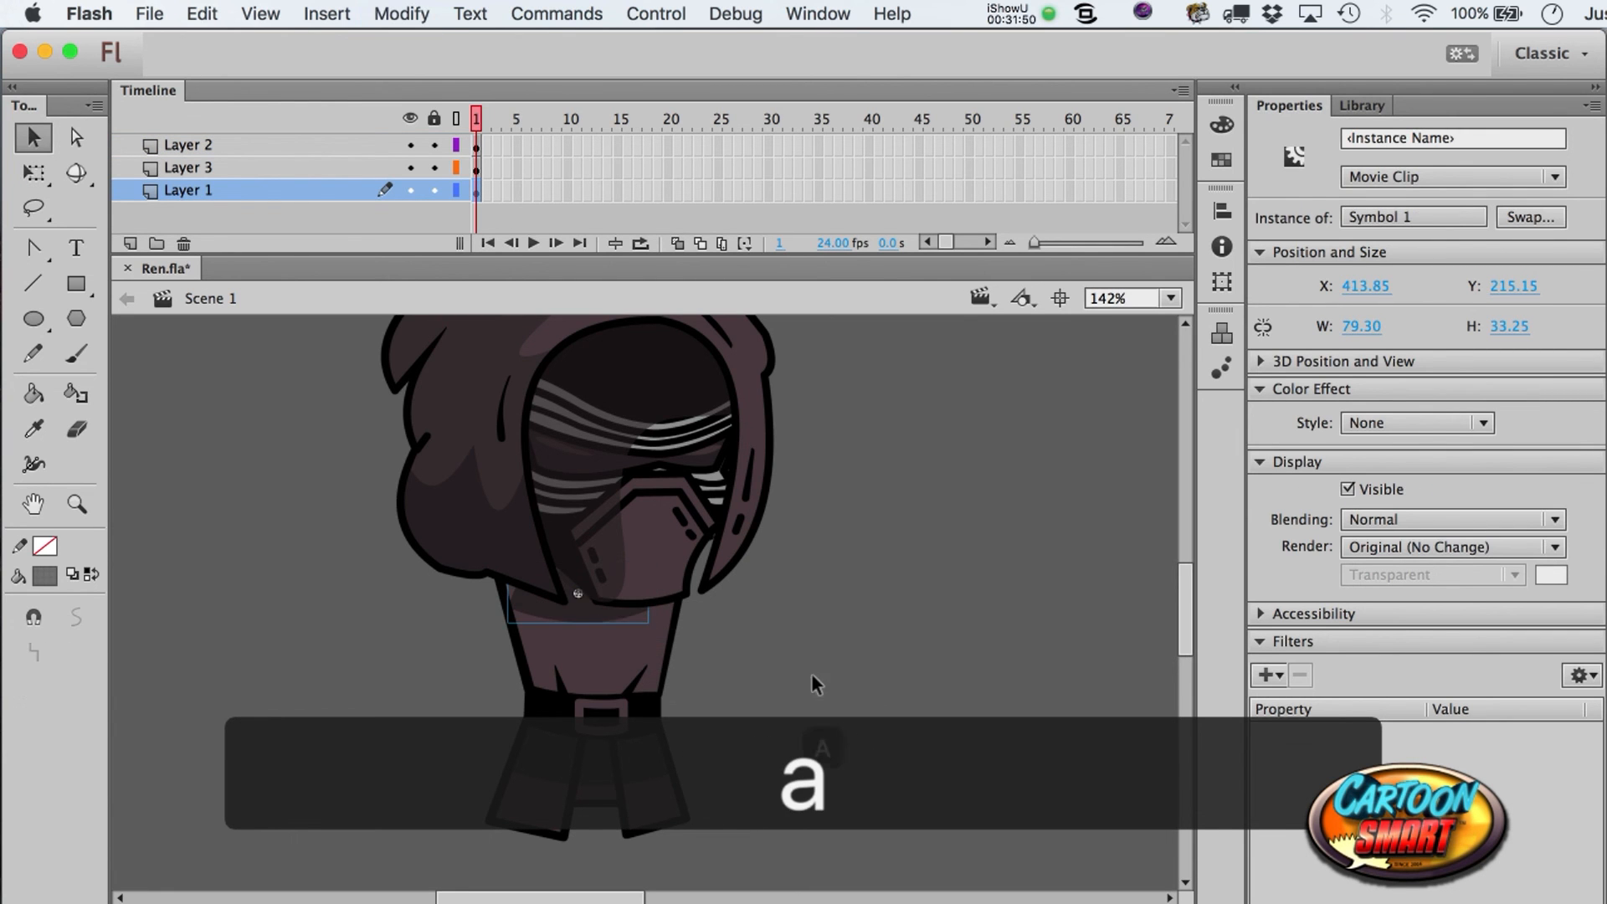
click(811, 672)
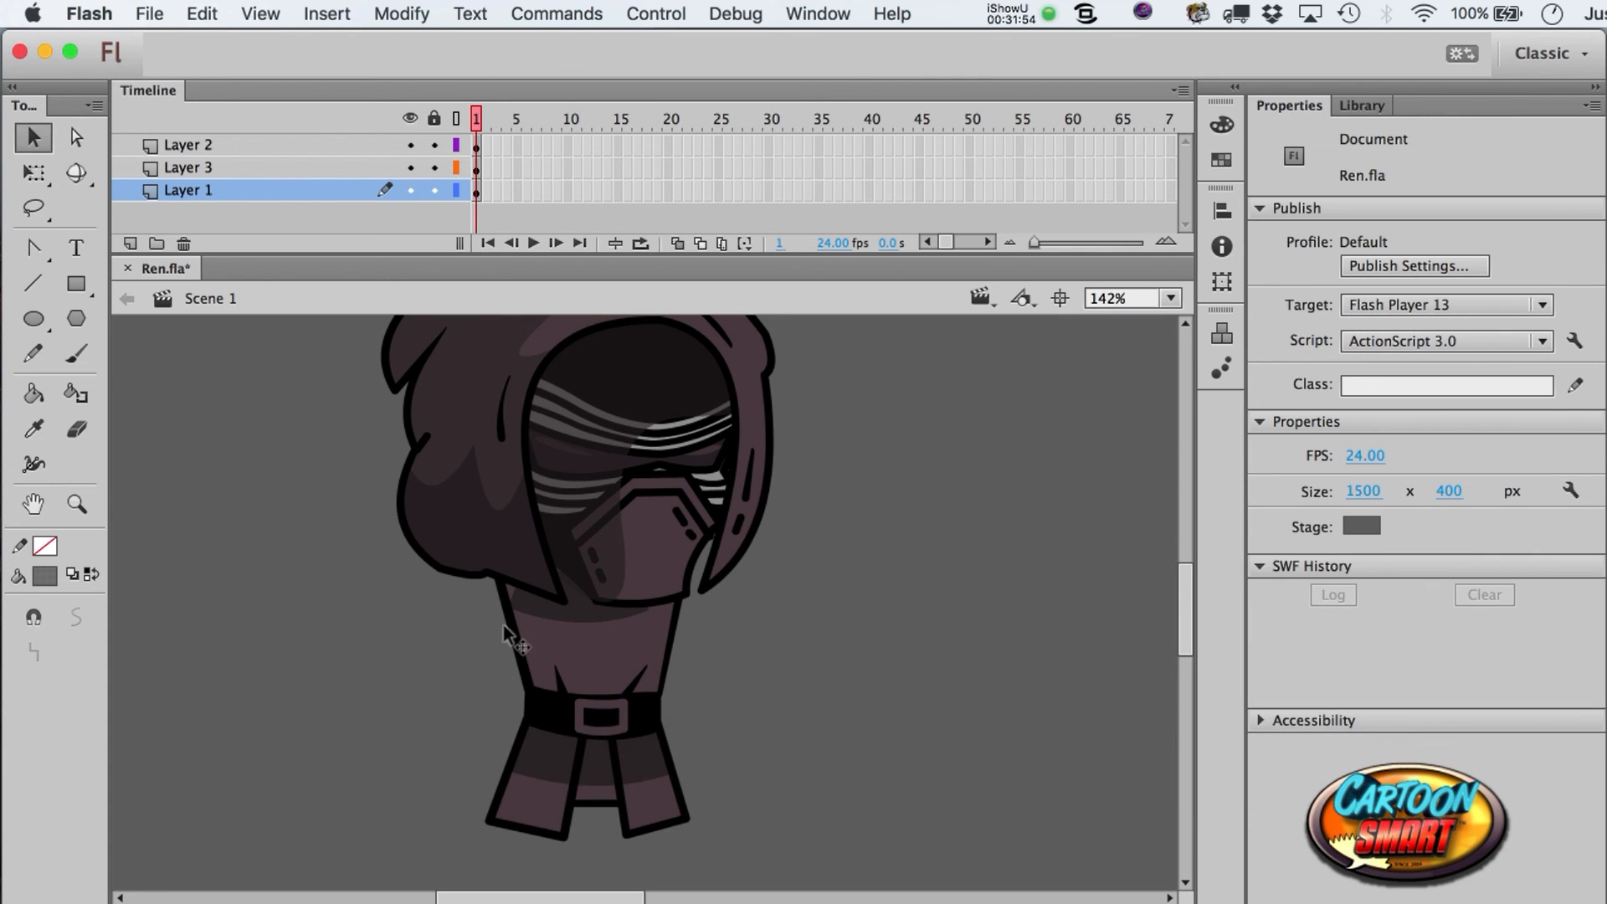
- Delete the shade copy from the upper torso beneath the head
click(570, 617)
key(BackSpace)
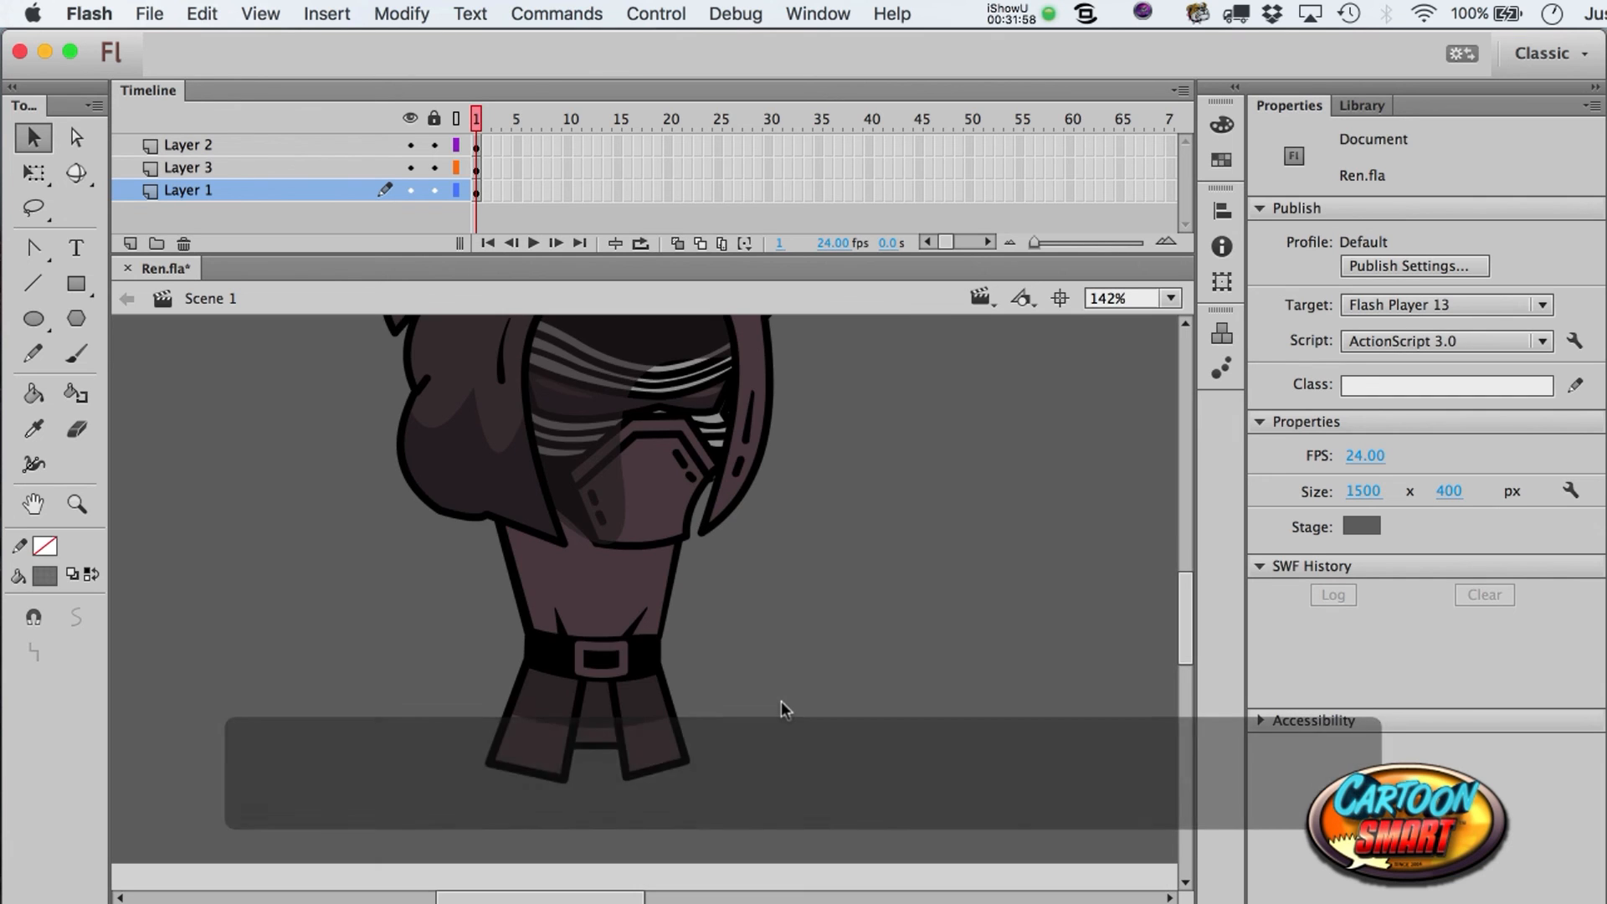
- Draw a flat, solid black oval without a stroke on Layer 1 in the empty area beside the robe
scroll(781, 709, up, 5)
scroll(780, 700, down, 6)
click(33, 318)
click(48, 579)
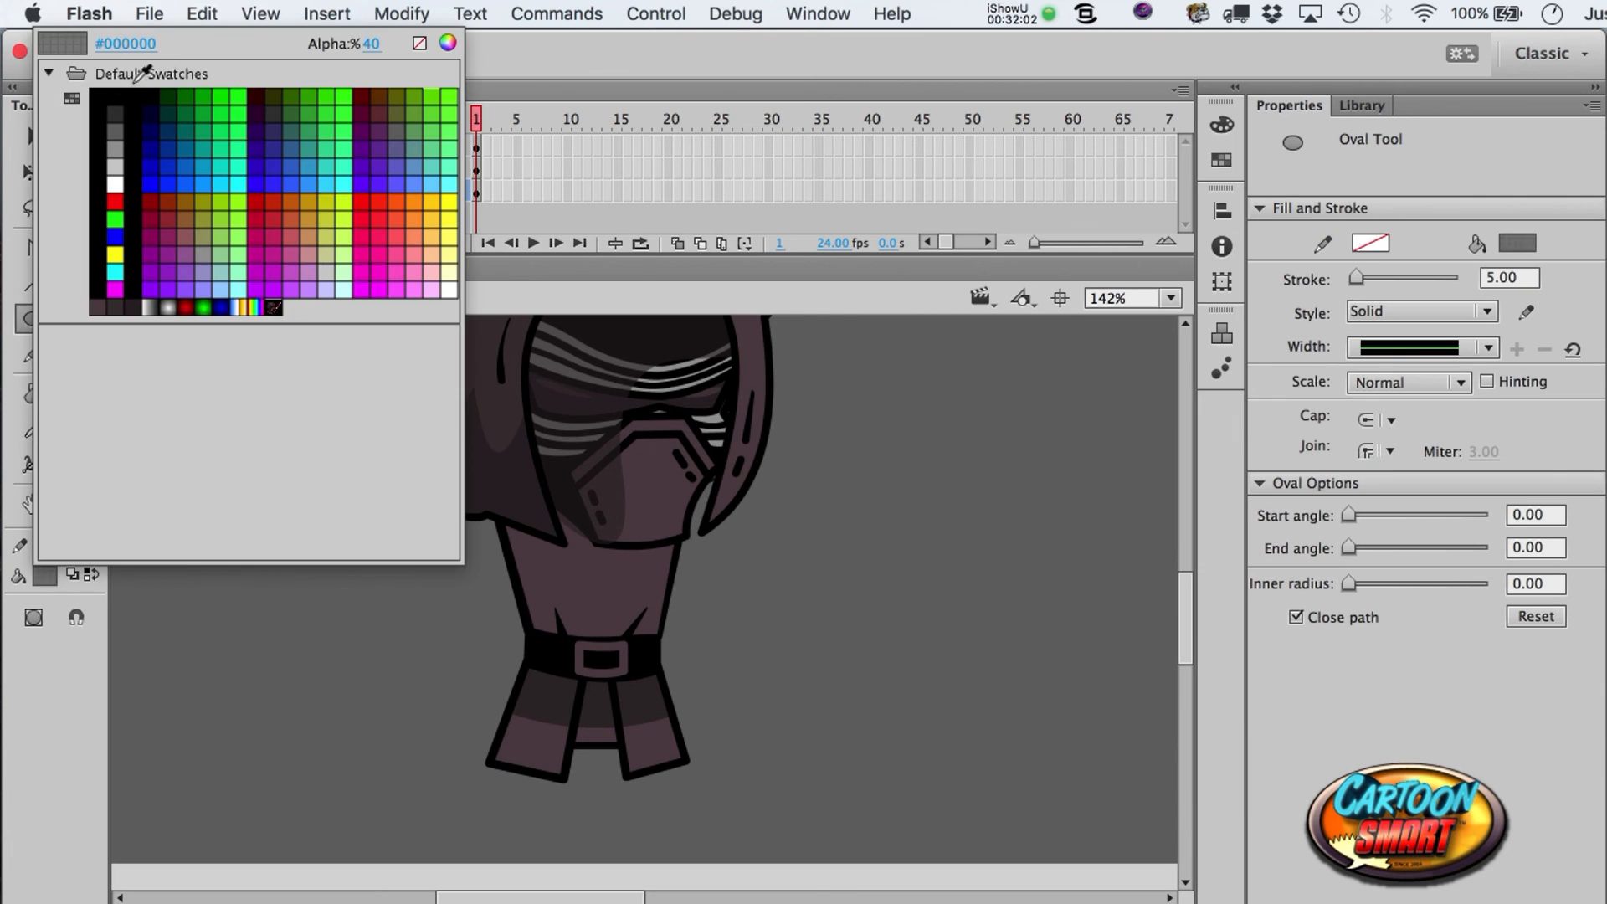
click(109, 105)
click(45, 576)
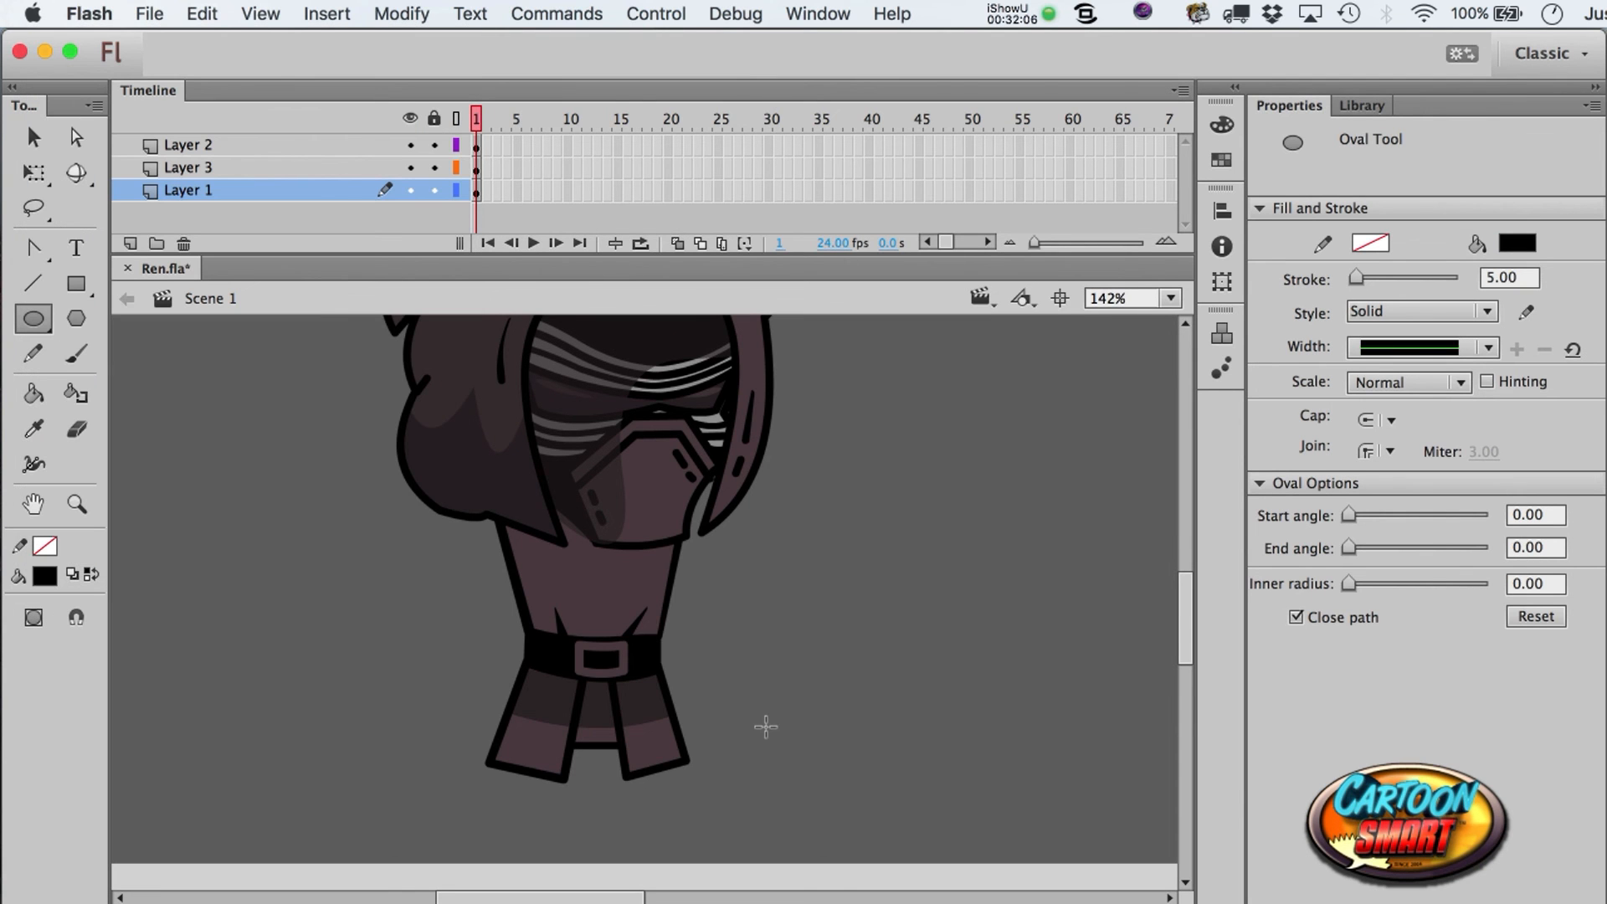
drag(811, 731, 857, 759)
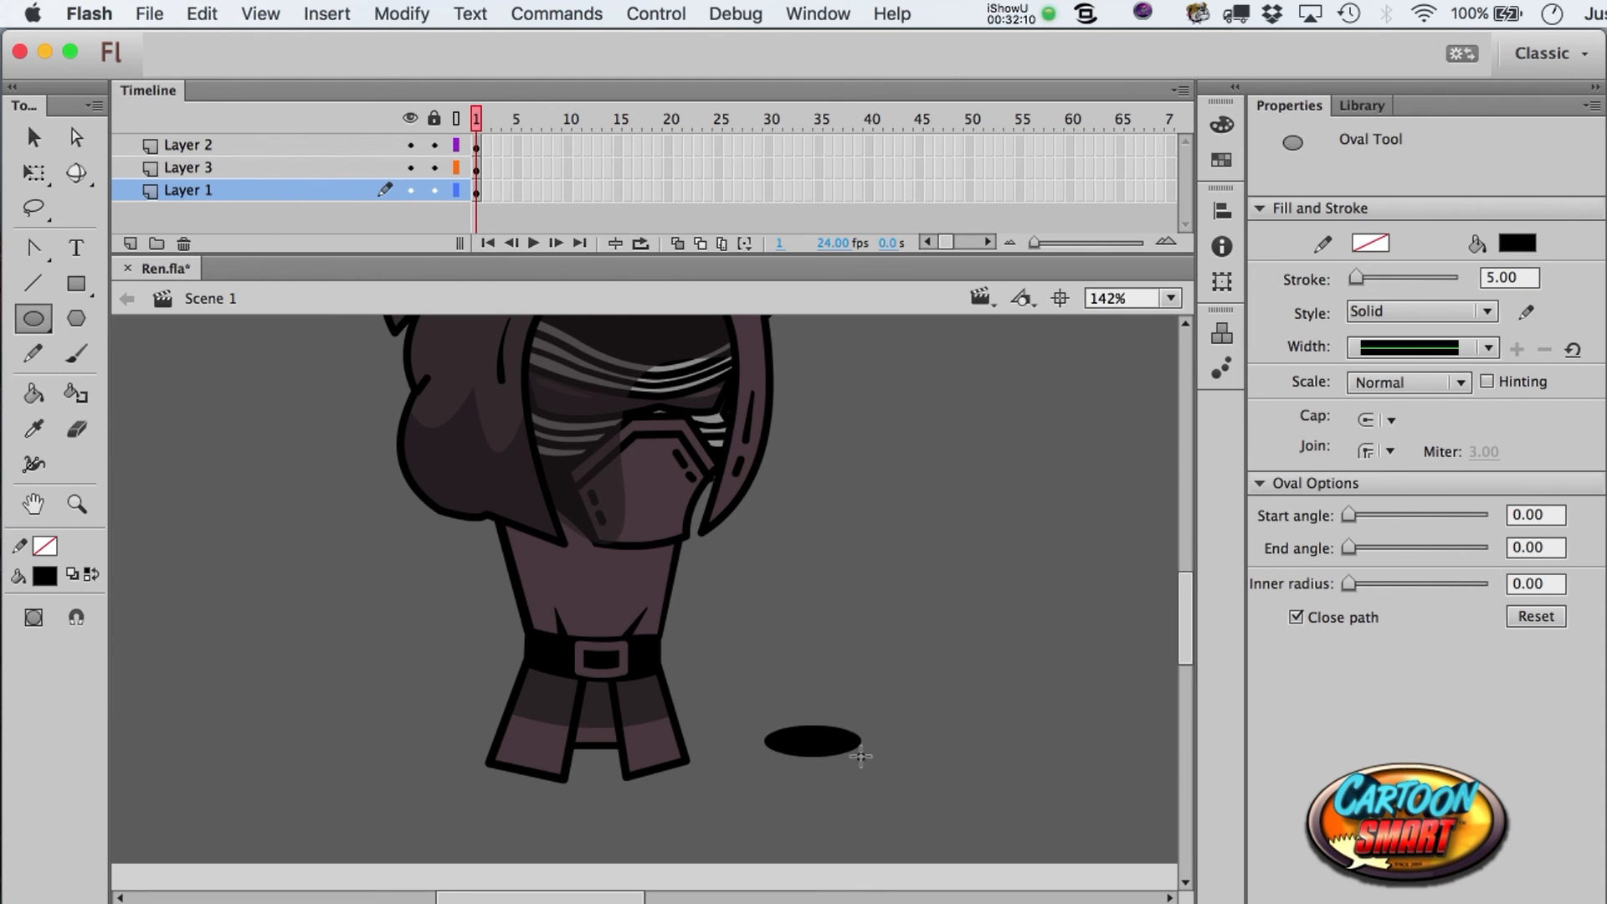
- Draw an upright black rectangle rising from the oval, with its lower end overlapping the oval
click(76, 283)
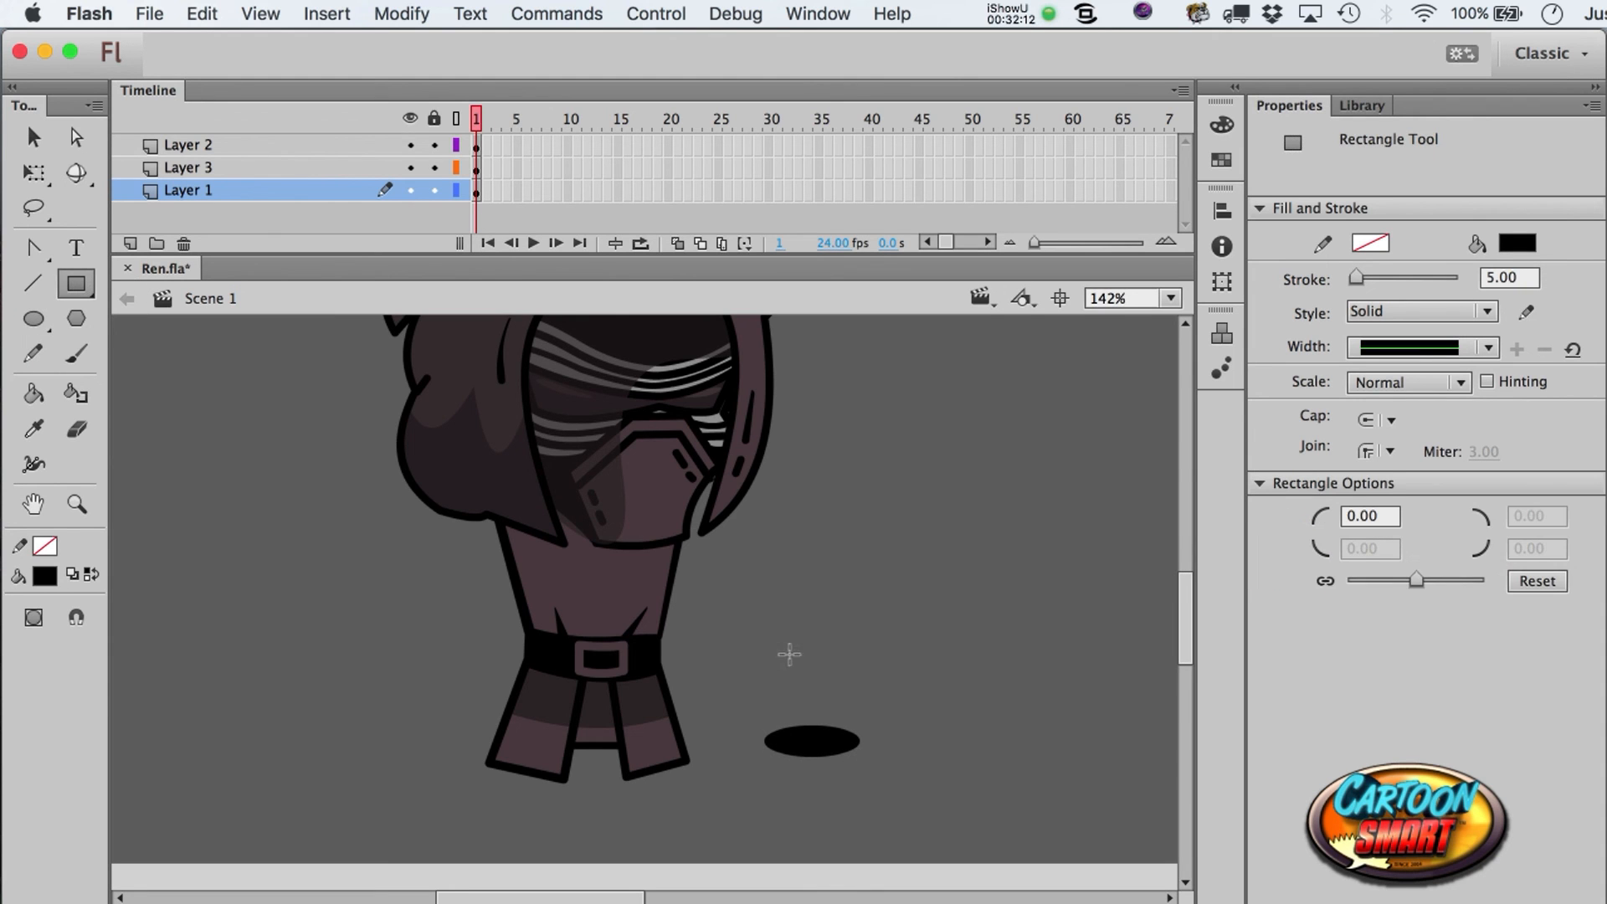
drag(788, 647, 859, 741)
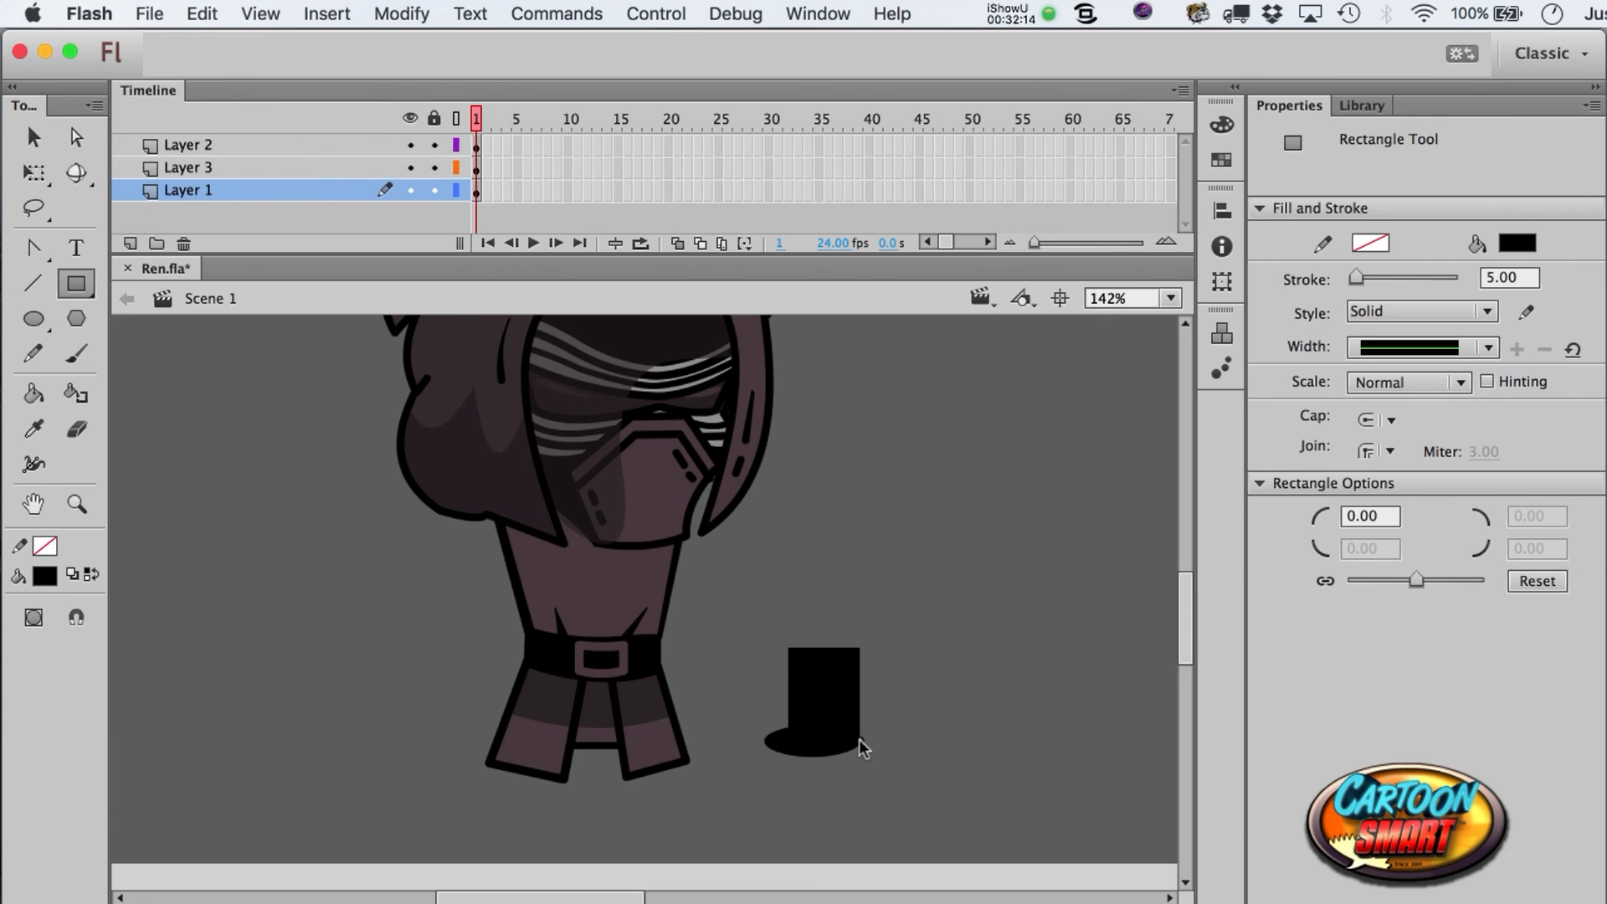
- Shift the black rectangle's two upper corners sideways so the boot shaft slants away from the toe
key(v)
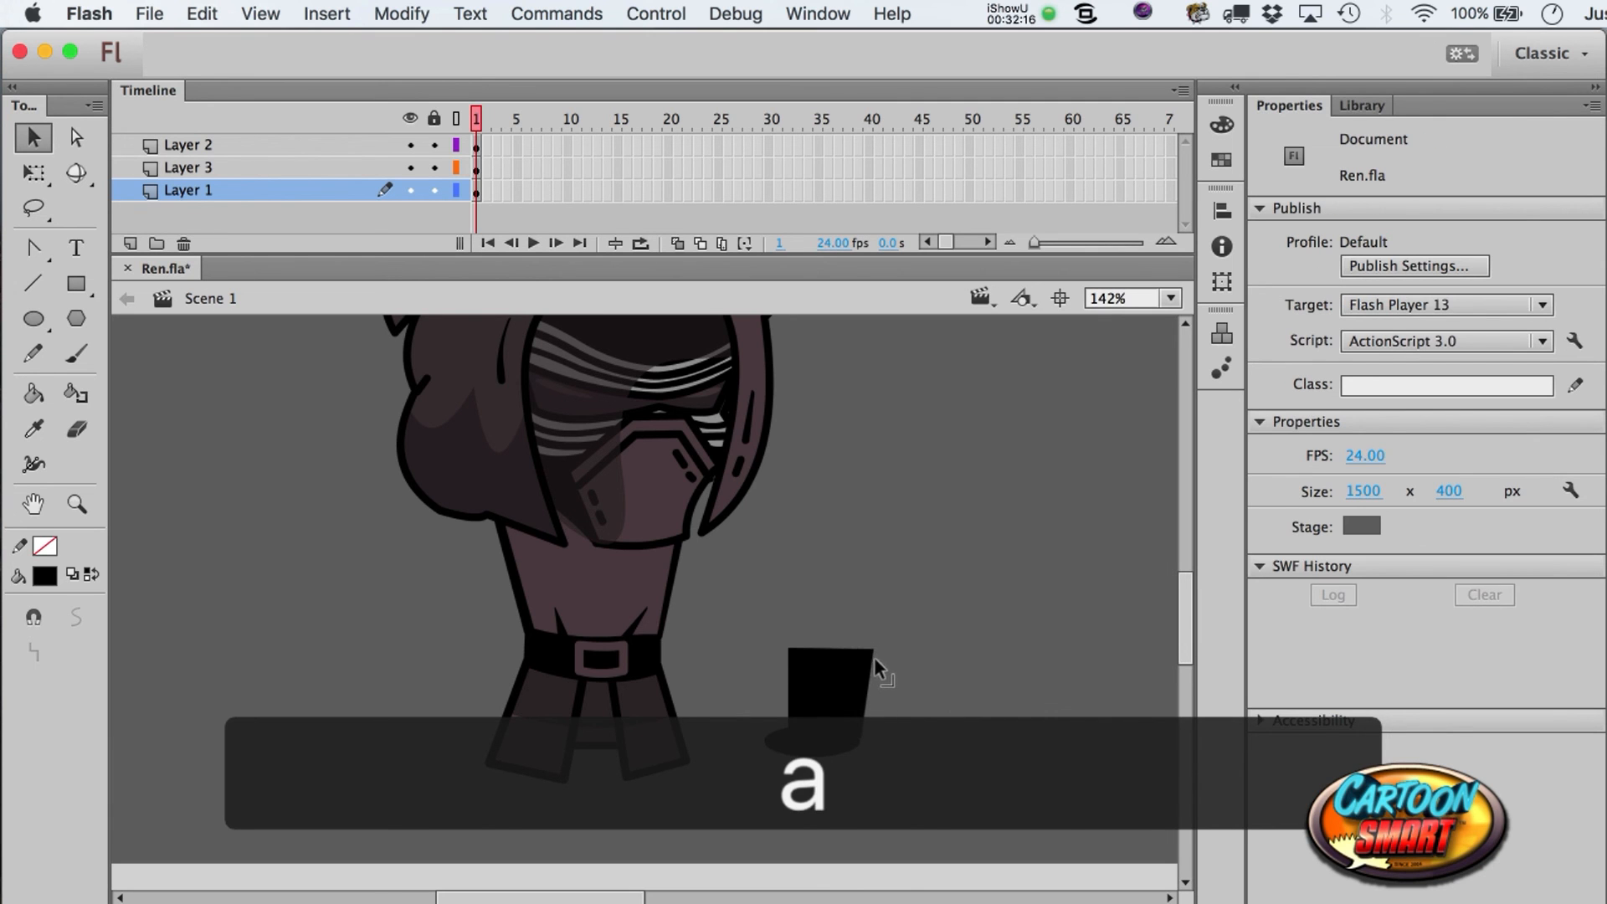
drag(790, 651, 800, 651)
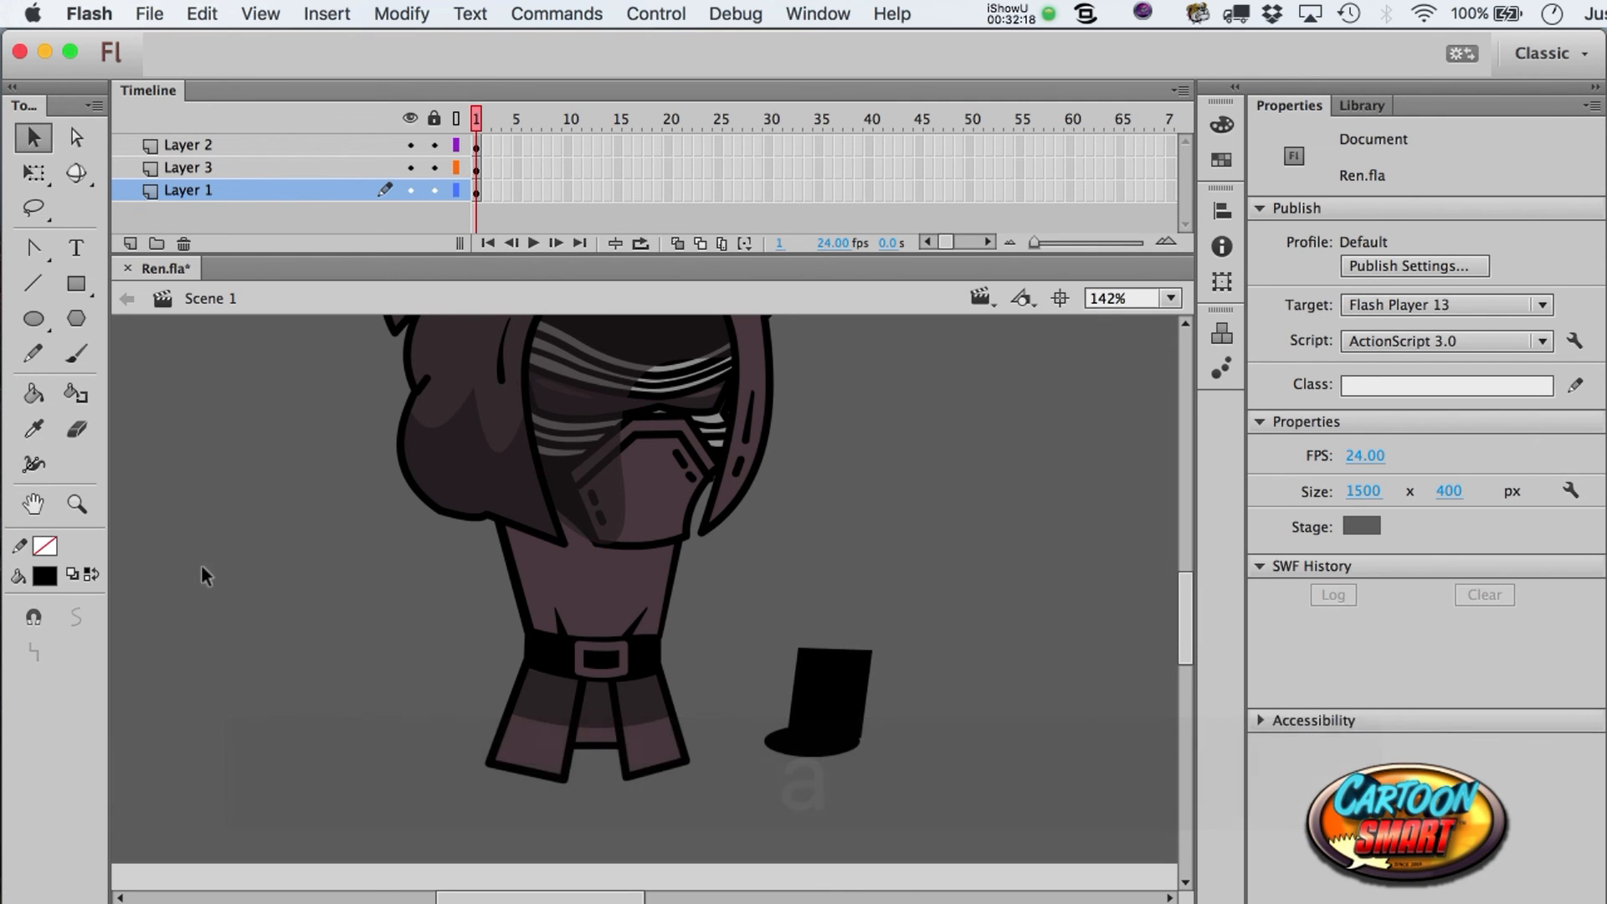
key(z)
drag(473, 513, 1068, 862)
key(a)
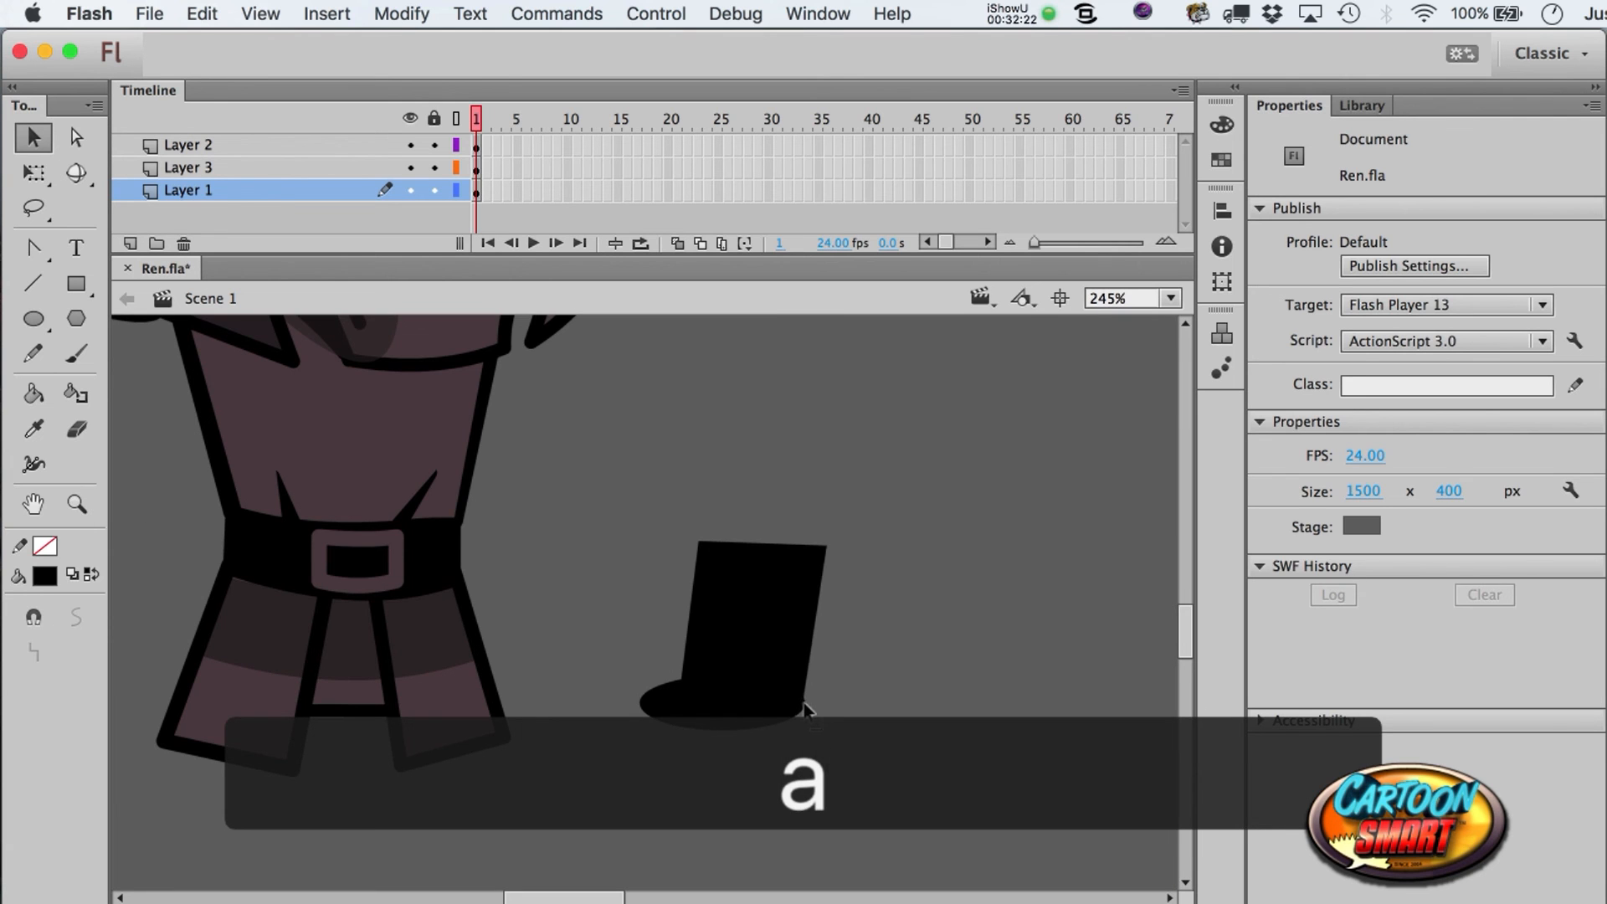
- Add two small strokeless oval highlights in #2A2223, a flat one on the boot's toe and an upright one on its shaft
click(34, 318)
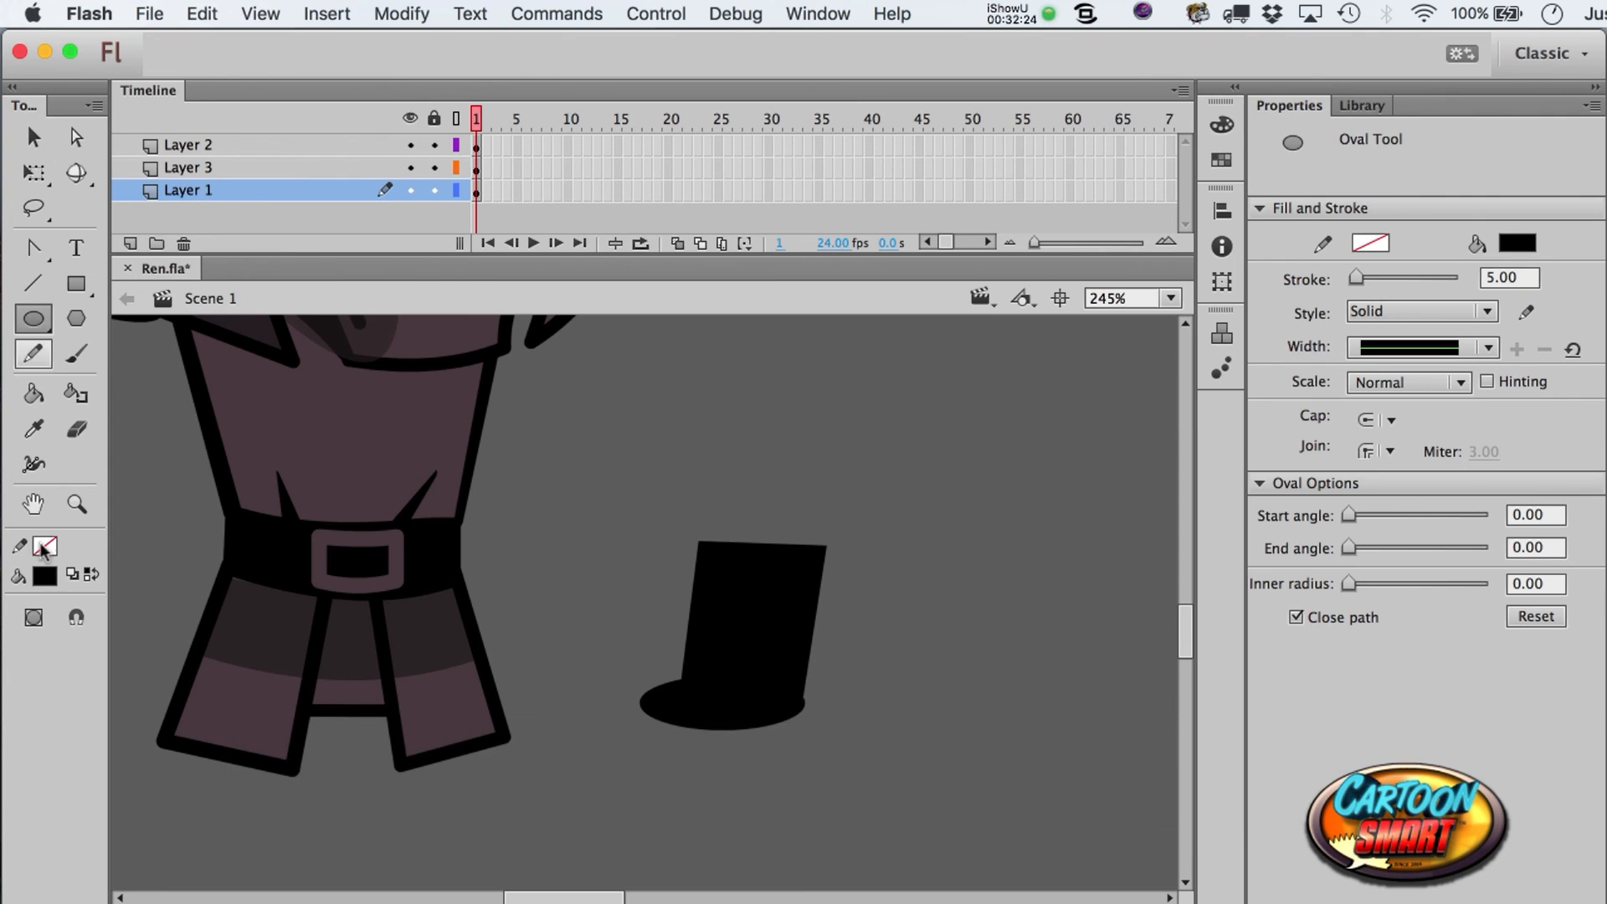
click(47, 576)
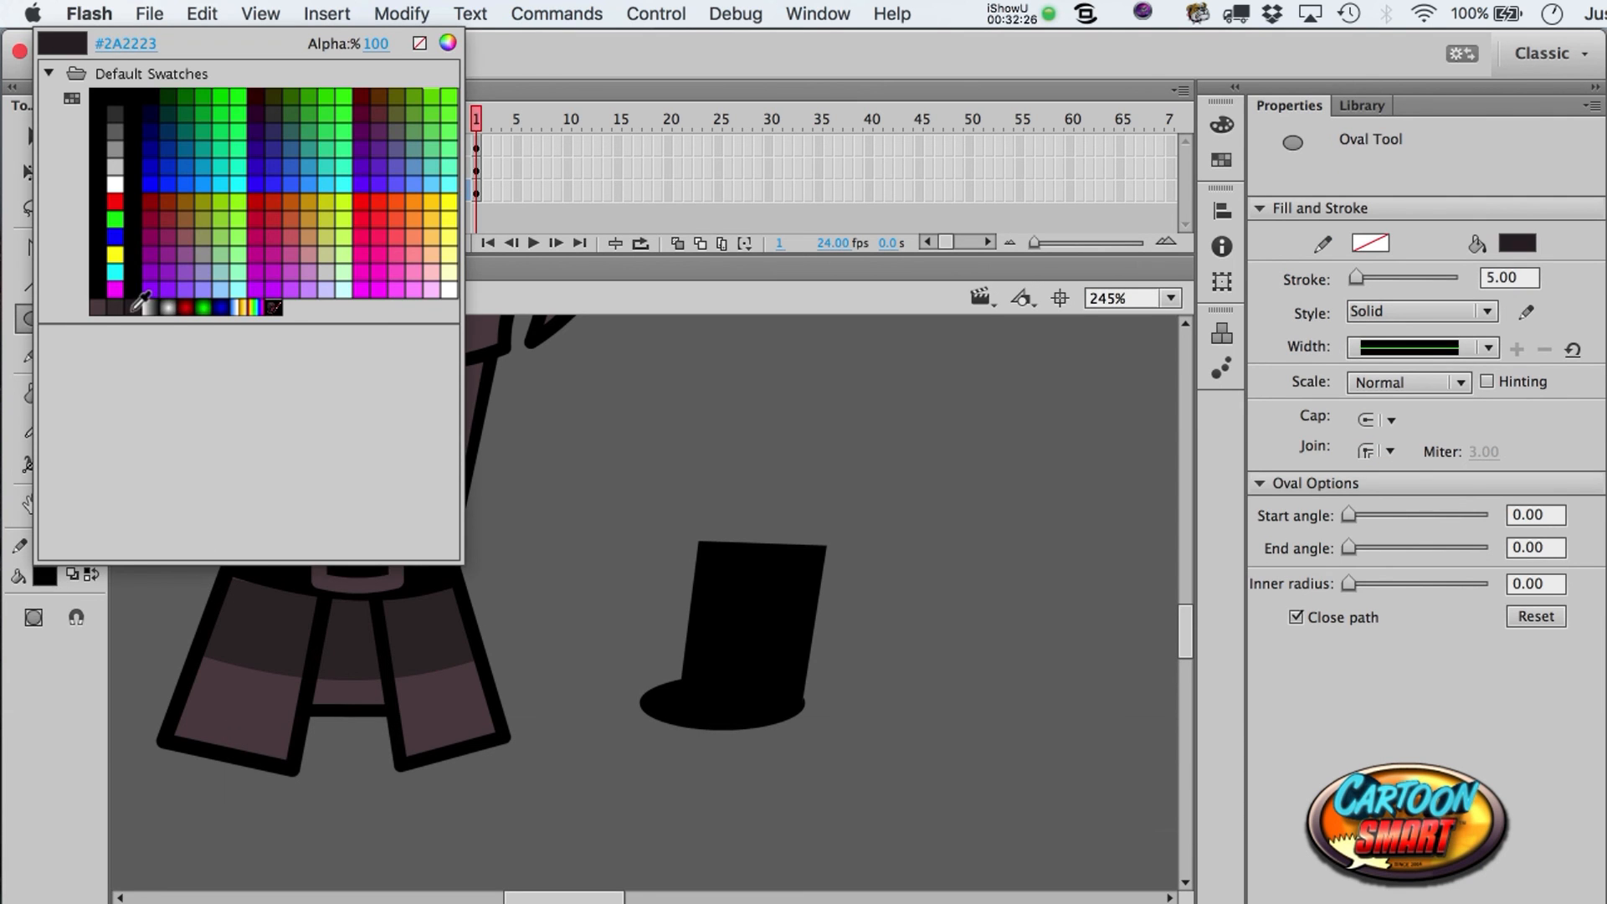
click(139, 316)
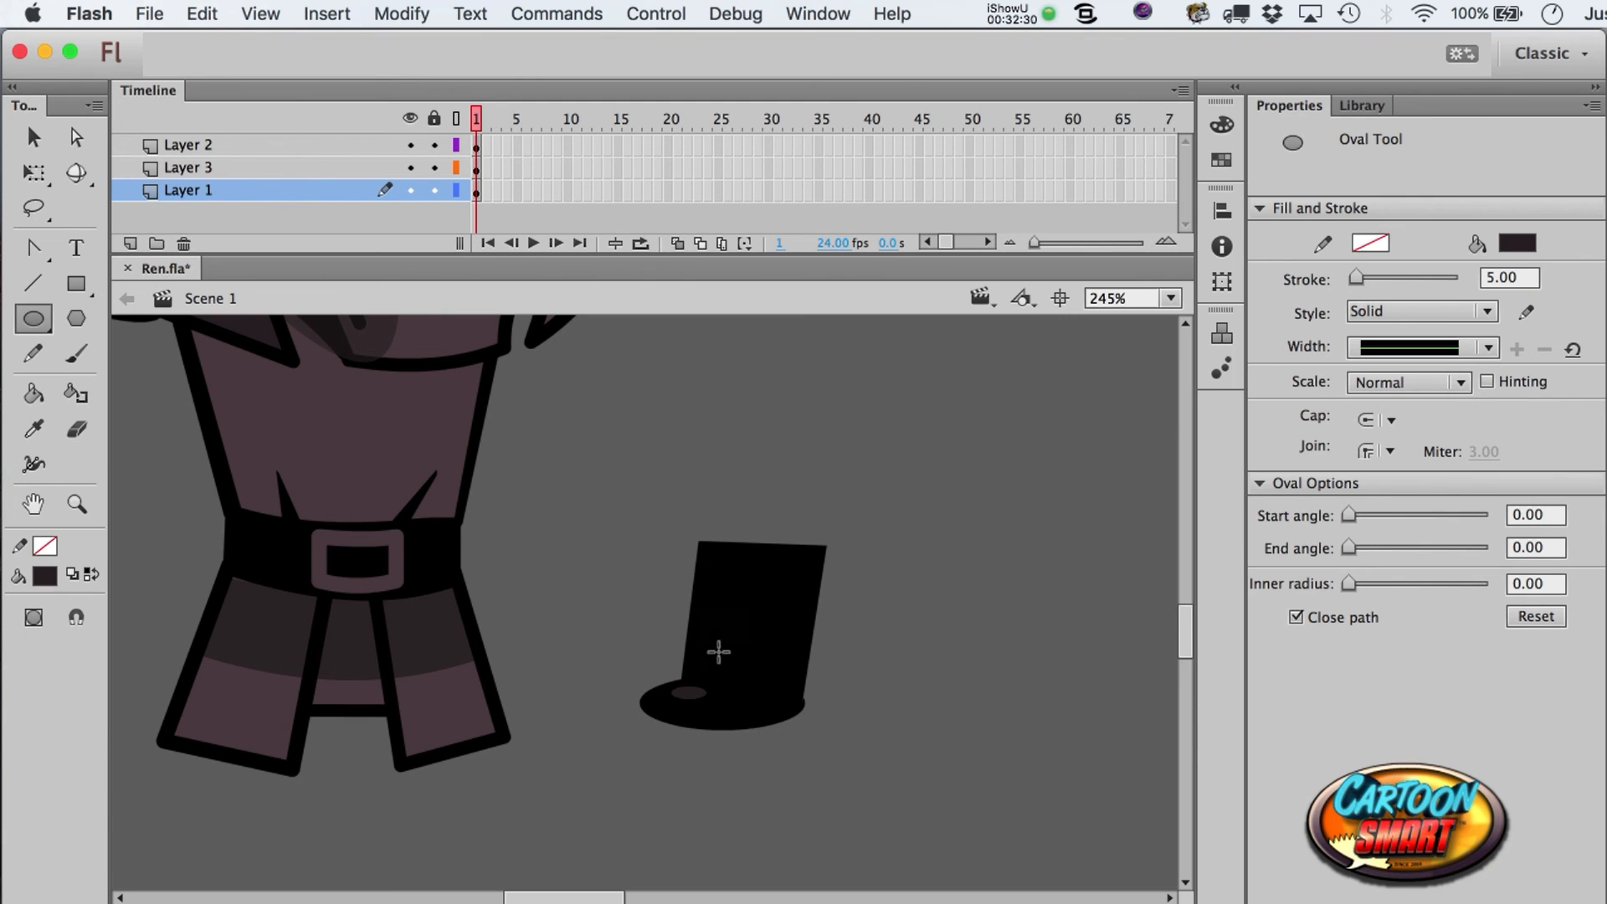
- Convert all the boot shapes into a movie clip symbol named Boot
key(a)
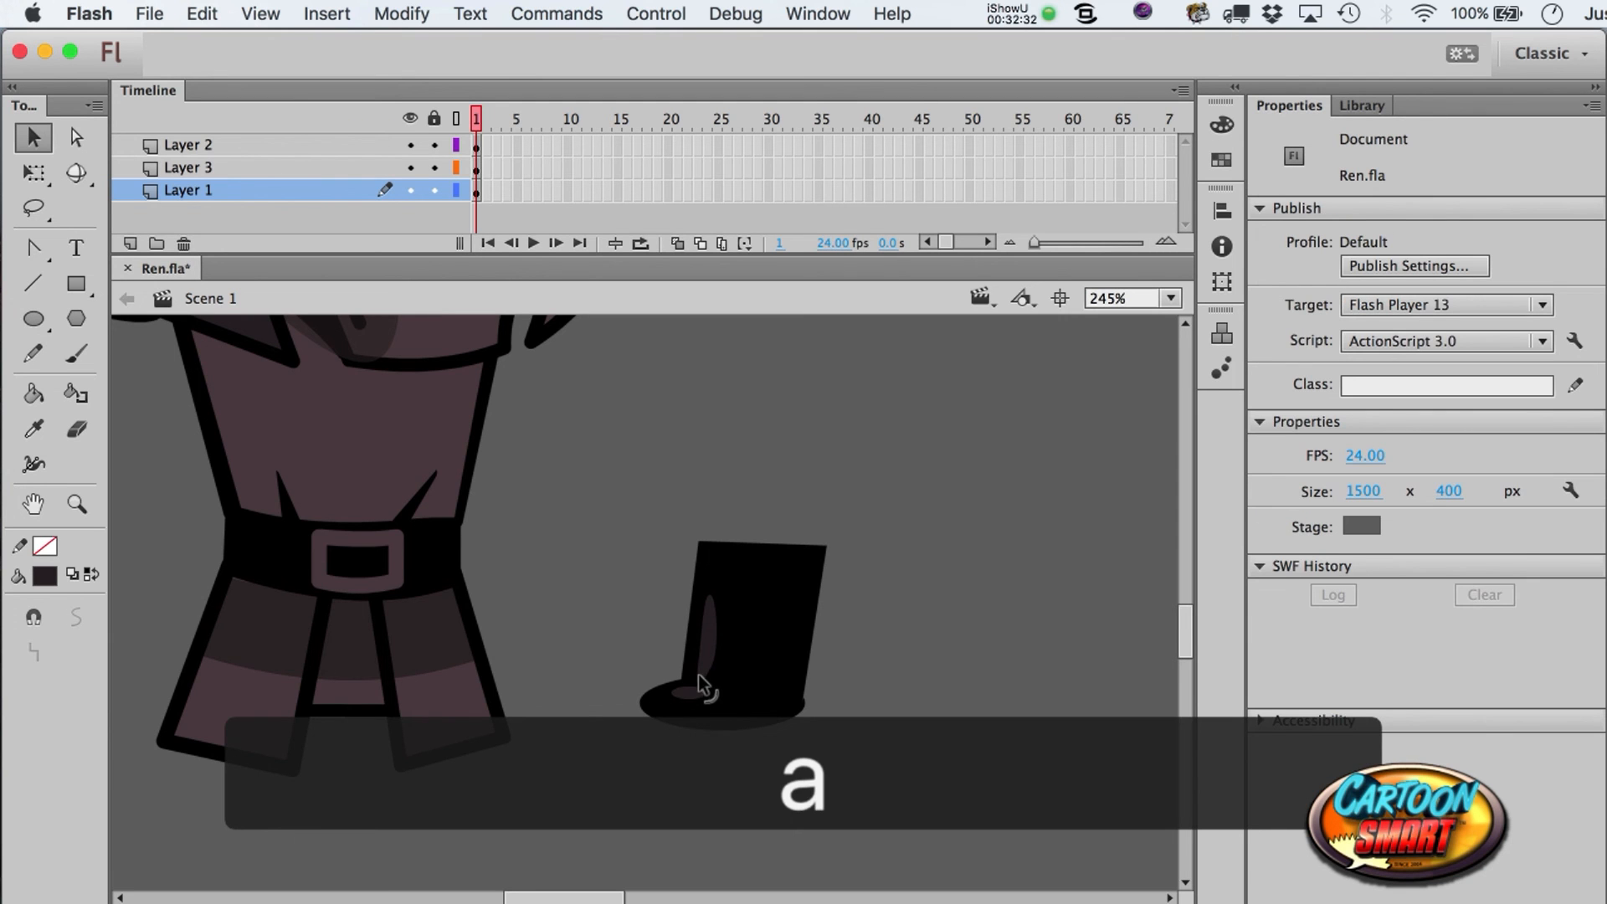
drag(956, 819, 581, 404)
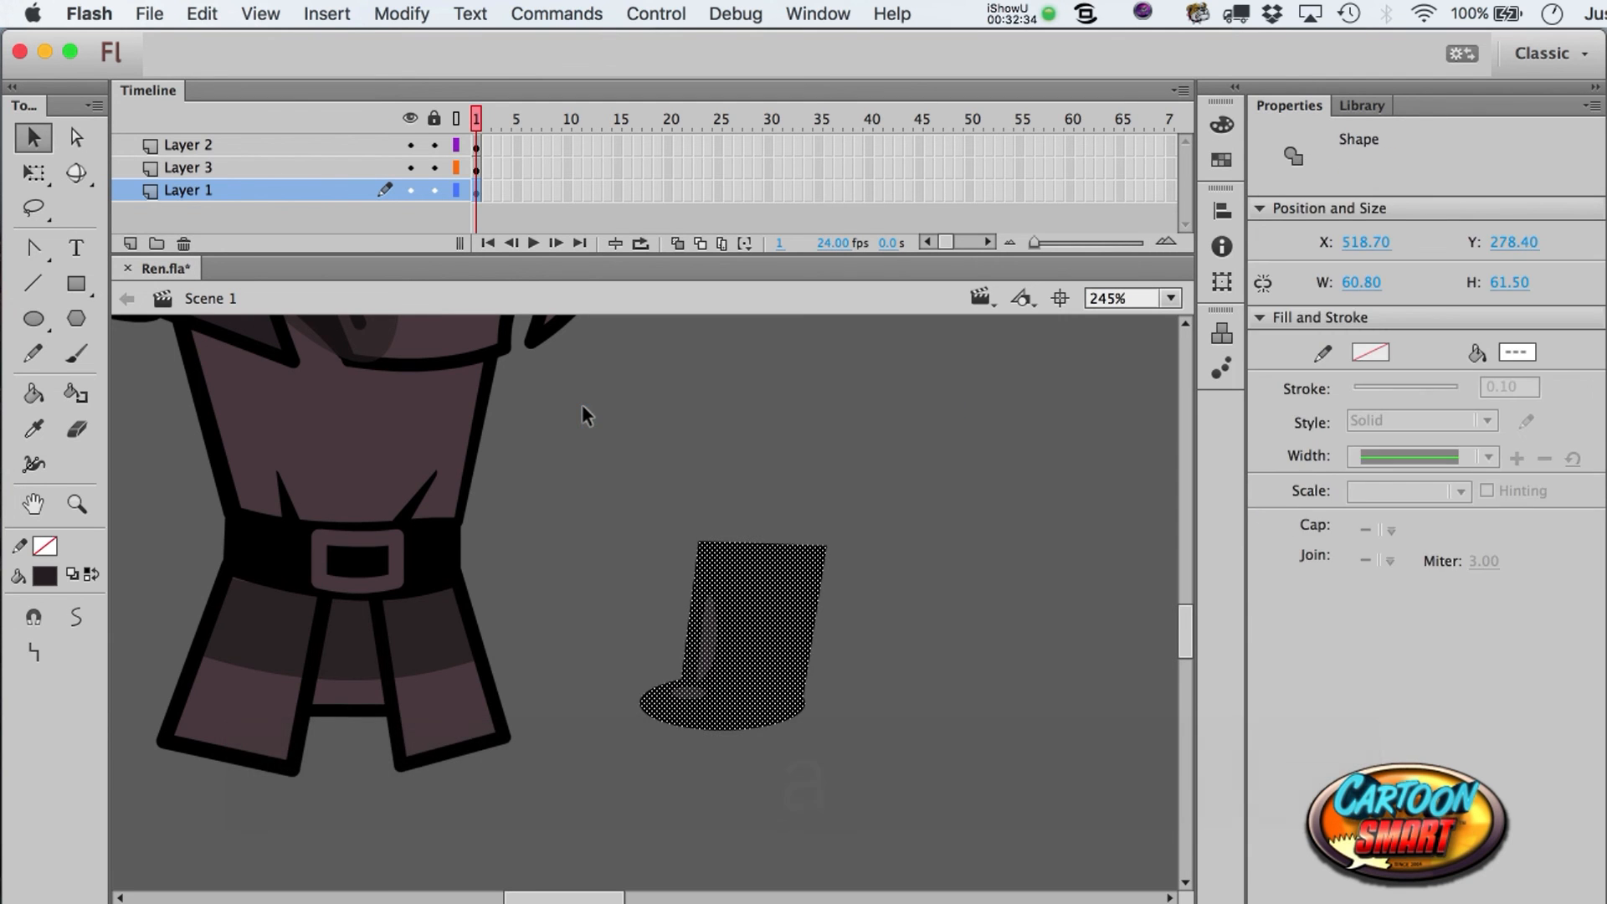
key(F8)
text(Boot)
key(Return)
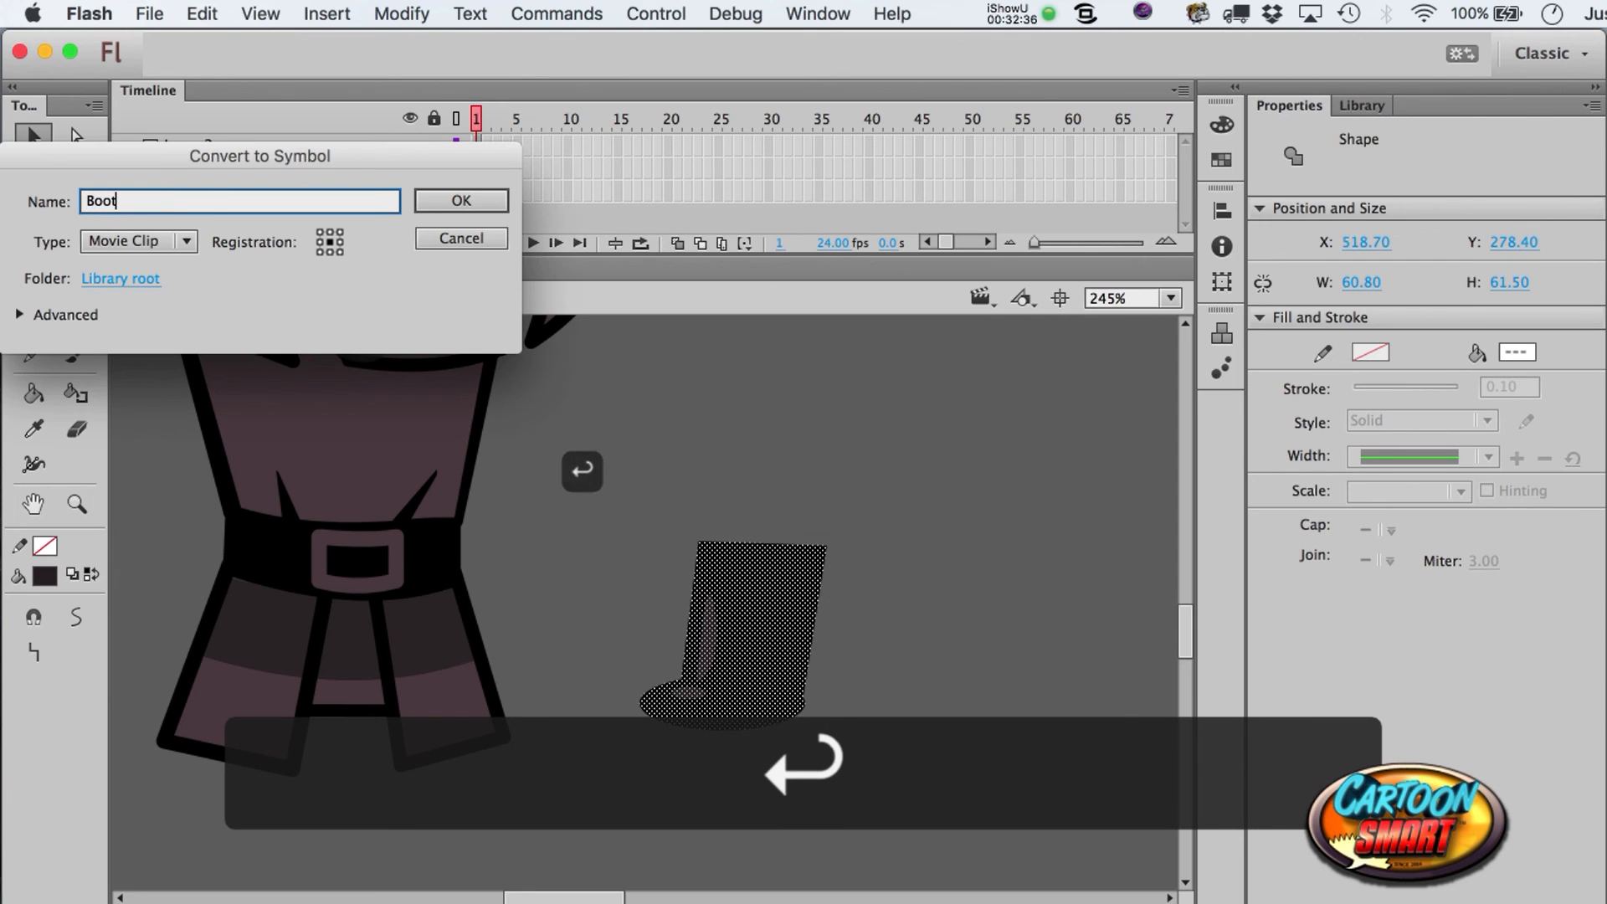
- Place the boot beneath the robe's left flap and a pasted copy beneath the right flap
drag(794, 655, 298, 736)
key(super+c)
key(super+v)
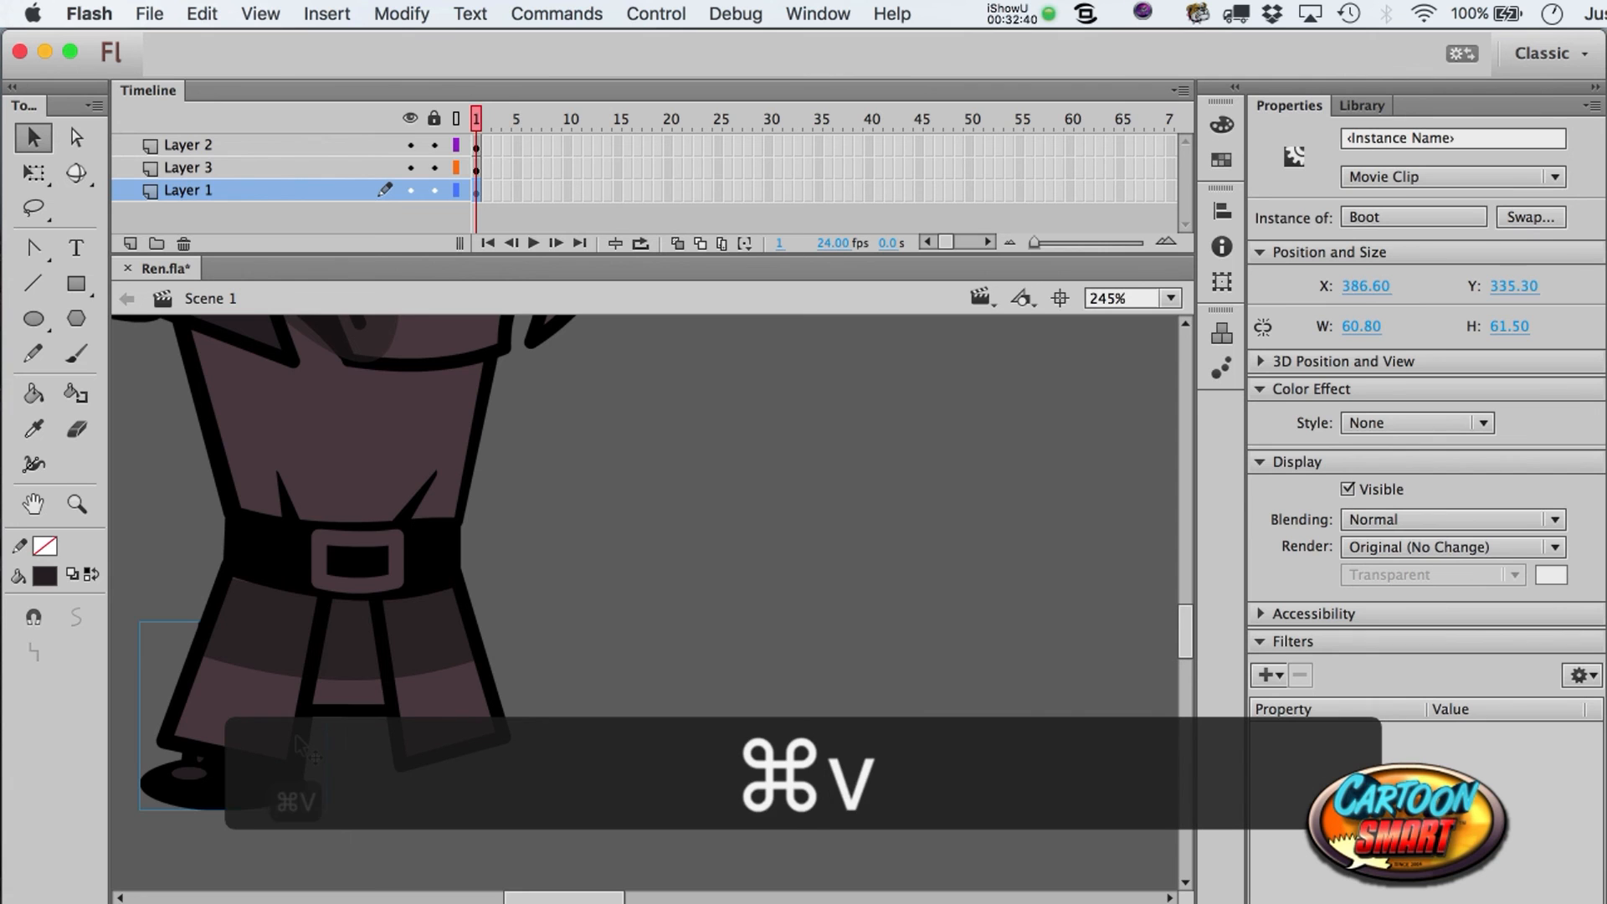
key(alt+Right)
drag(630, 693, 415, 784)
- Rotate the second boot slightly and nudge it into position beneath the right robe flap
key(q)
drag(538, 850, 542, 842)
key(shift+Up)
key(shift+Right)
key(shift+Down)
key(shift+Up)
key(Right)
key(super+1)
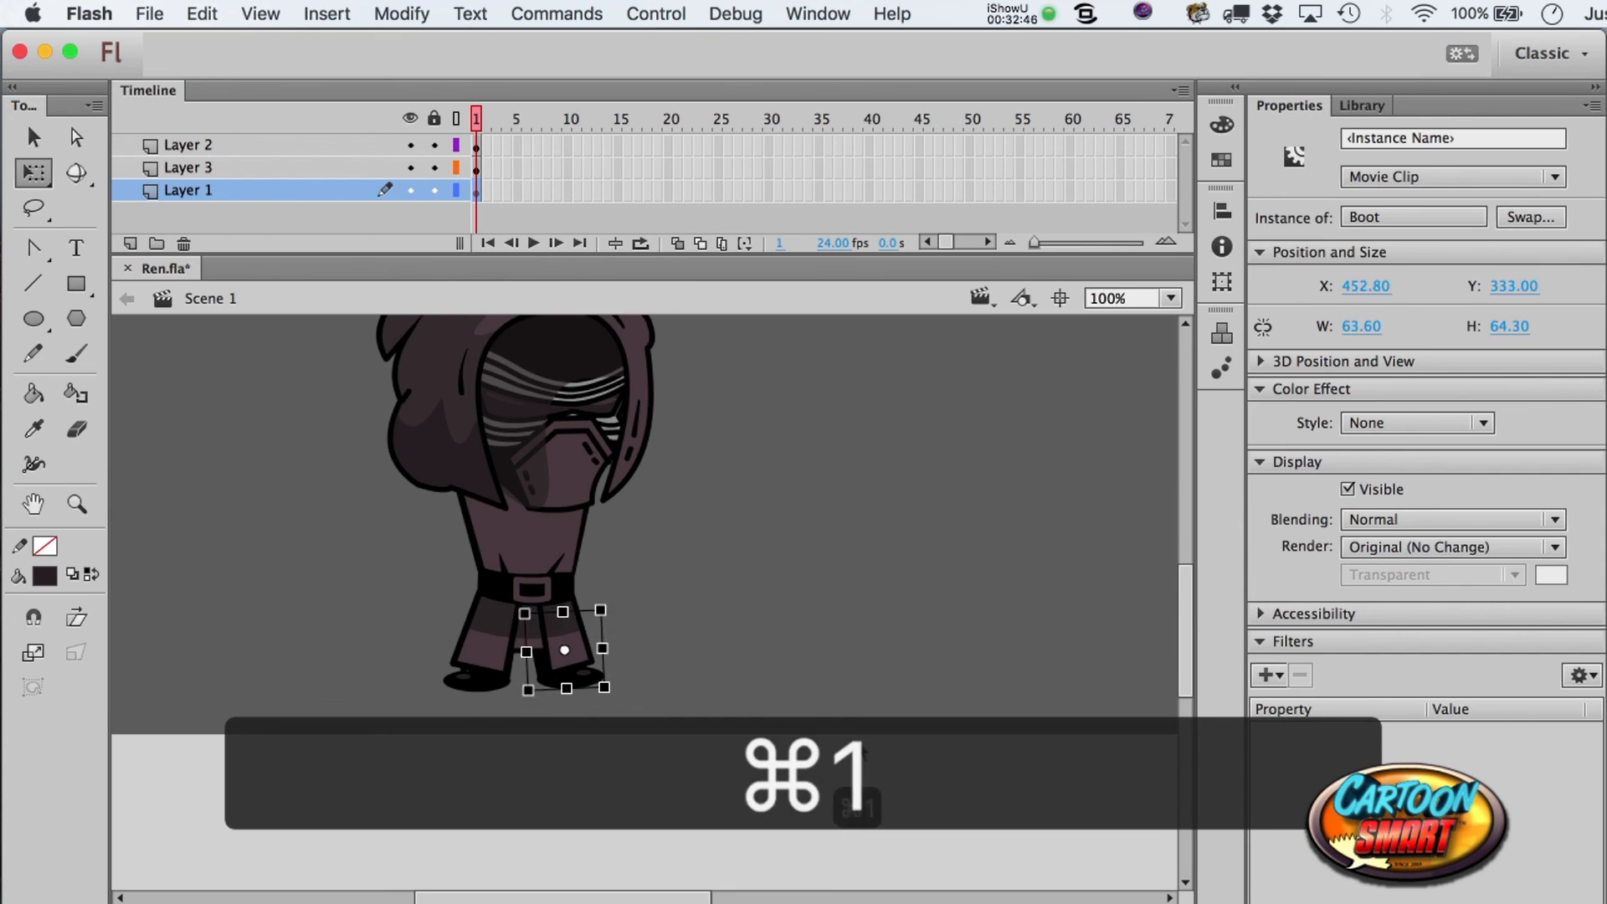
- Deselect the boot, review the whole character at 100% and save the file
click(805, 642)
key(a)
scroll(805, 641, up, 3)
scroll(806, 641, left, 6)
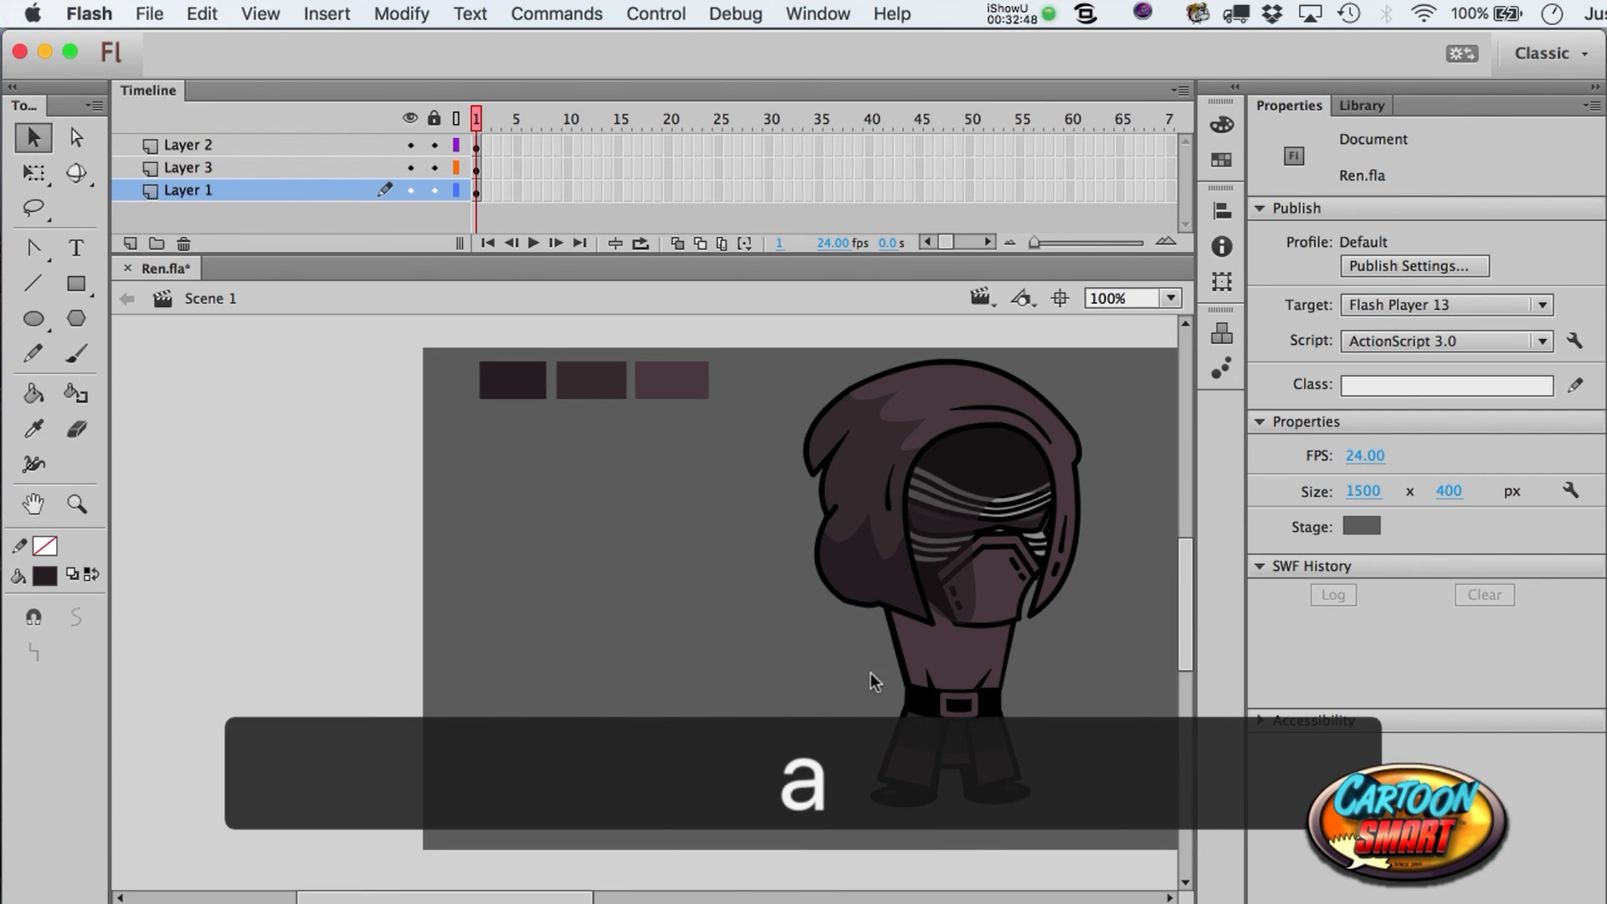
scroll(870, 674, right, 6)
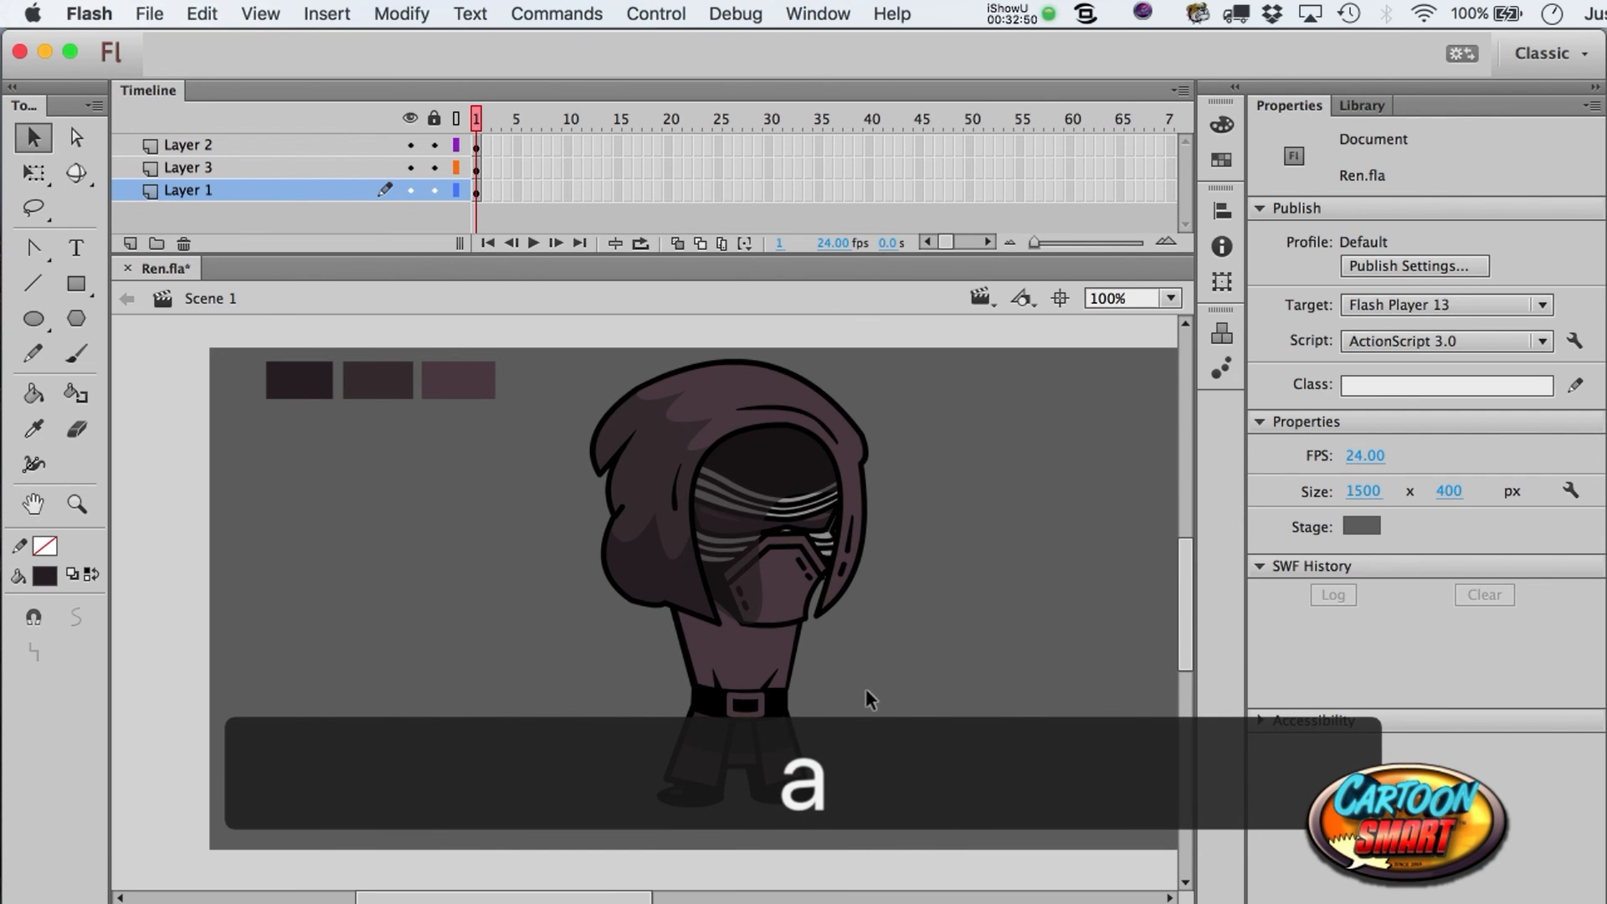
key(super+s)
- Nudge the left boot up slightly to line it up with the other boot
click(74, 507)
drag(563, 392, 940, 843)
key(a)
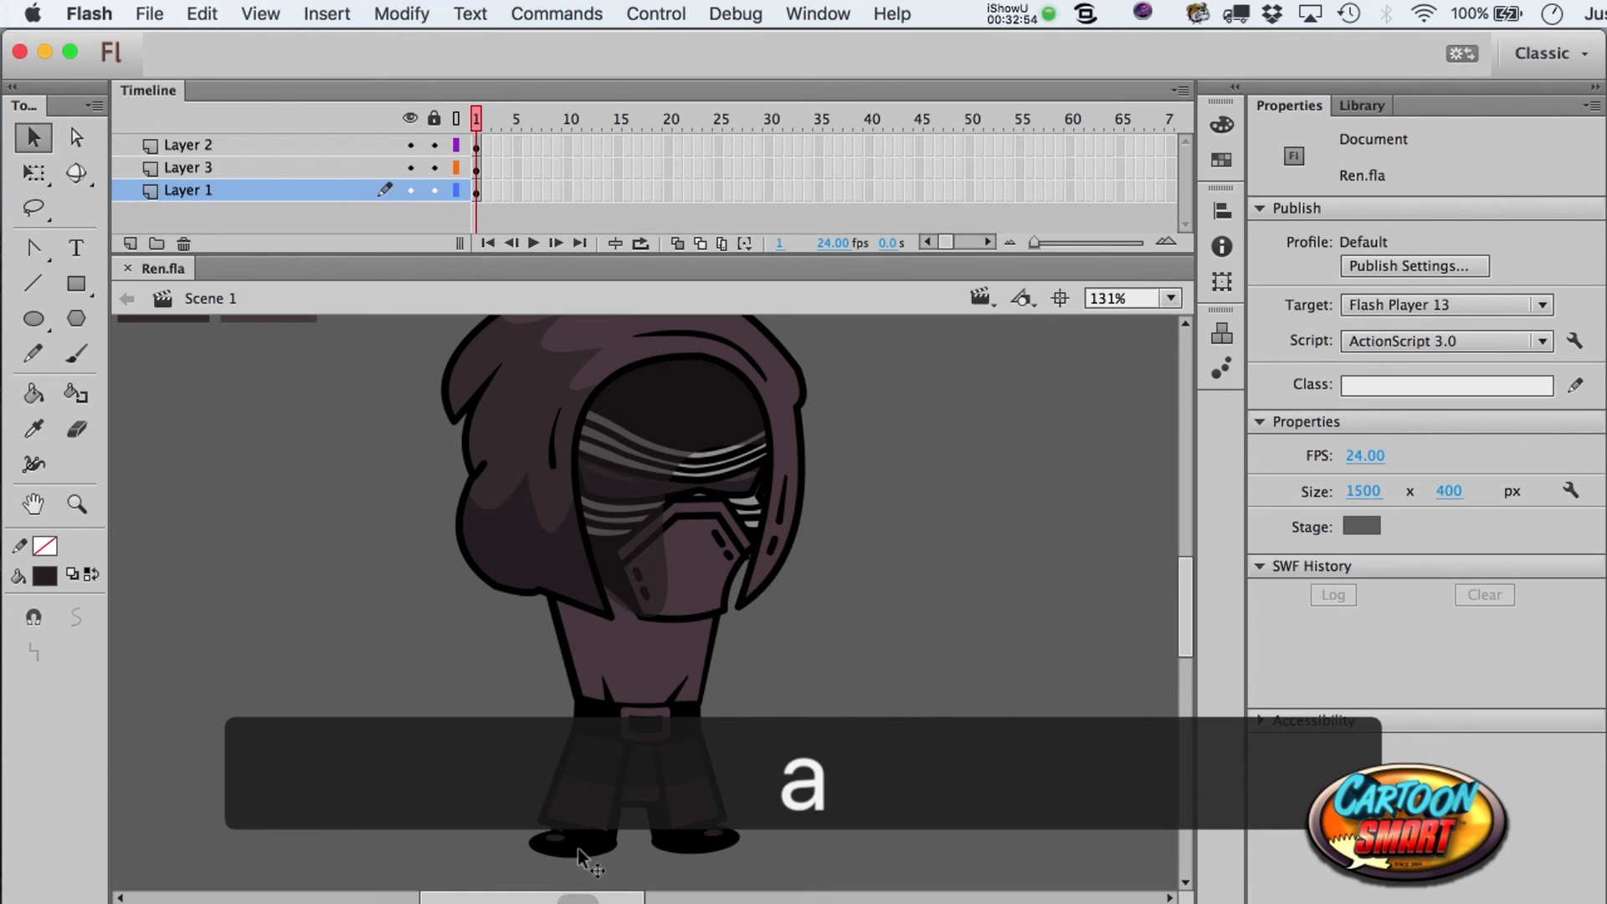
click(601, 844)
key(Up)
key(Up)
key(Up)
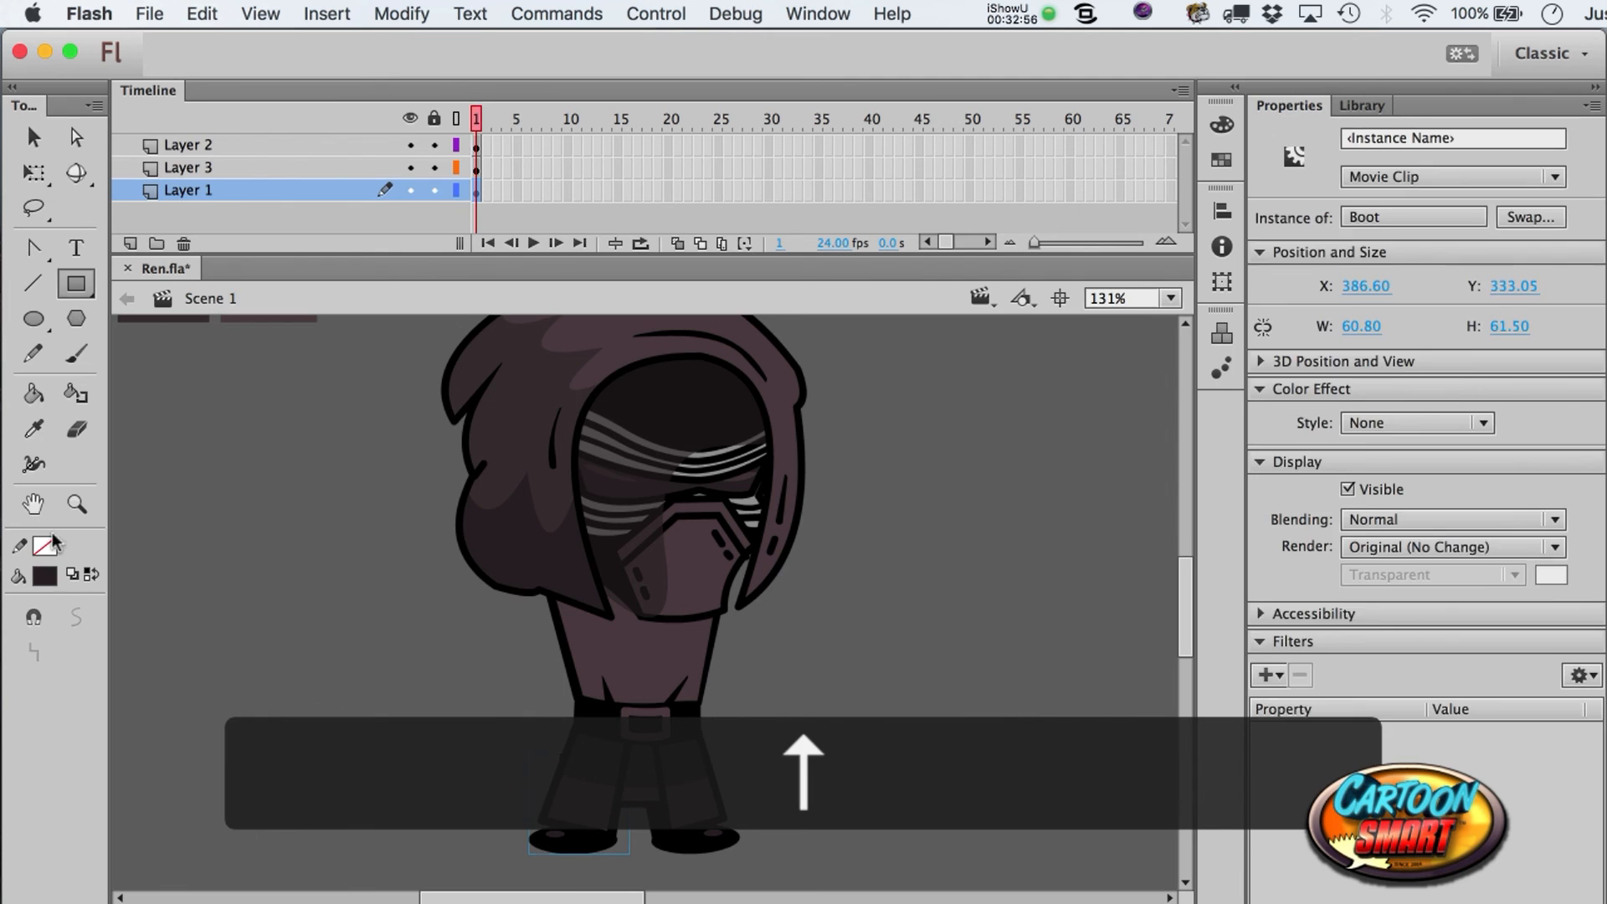
- Set the Rectangle tool's fill to the dark shade sampled from the hood
click(76, 285)
click(44, 575)
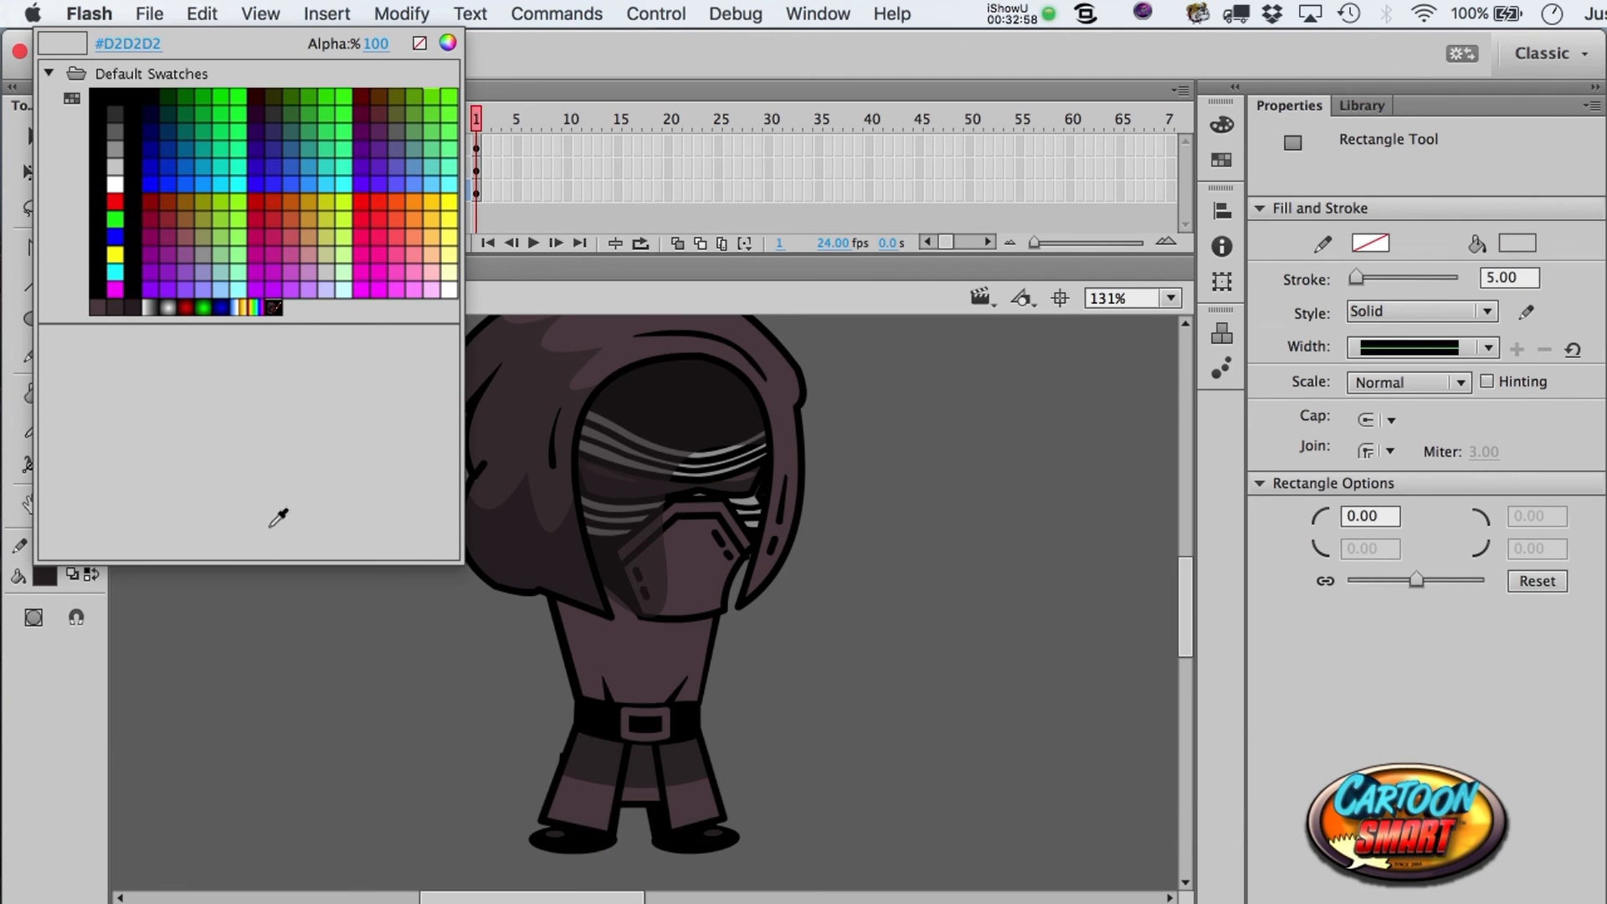
click(541, 409)
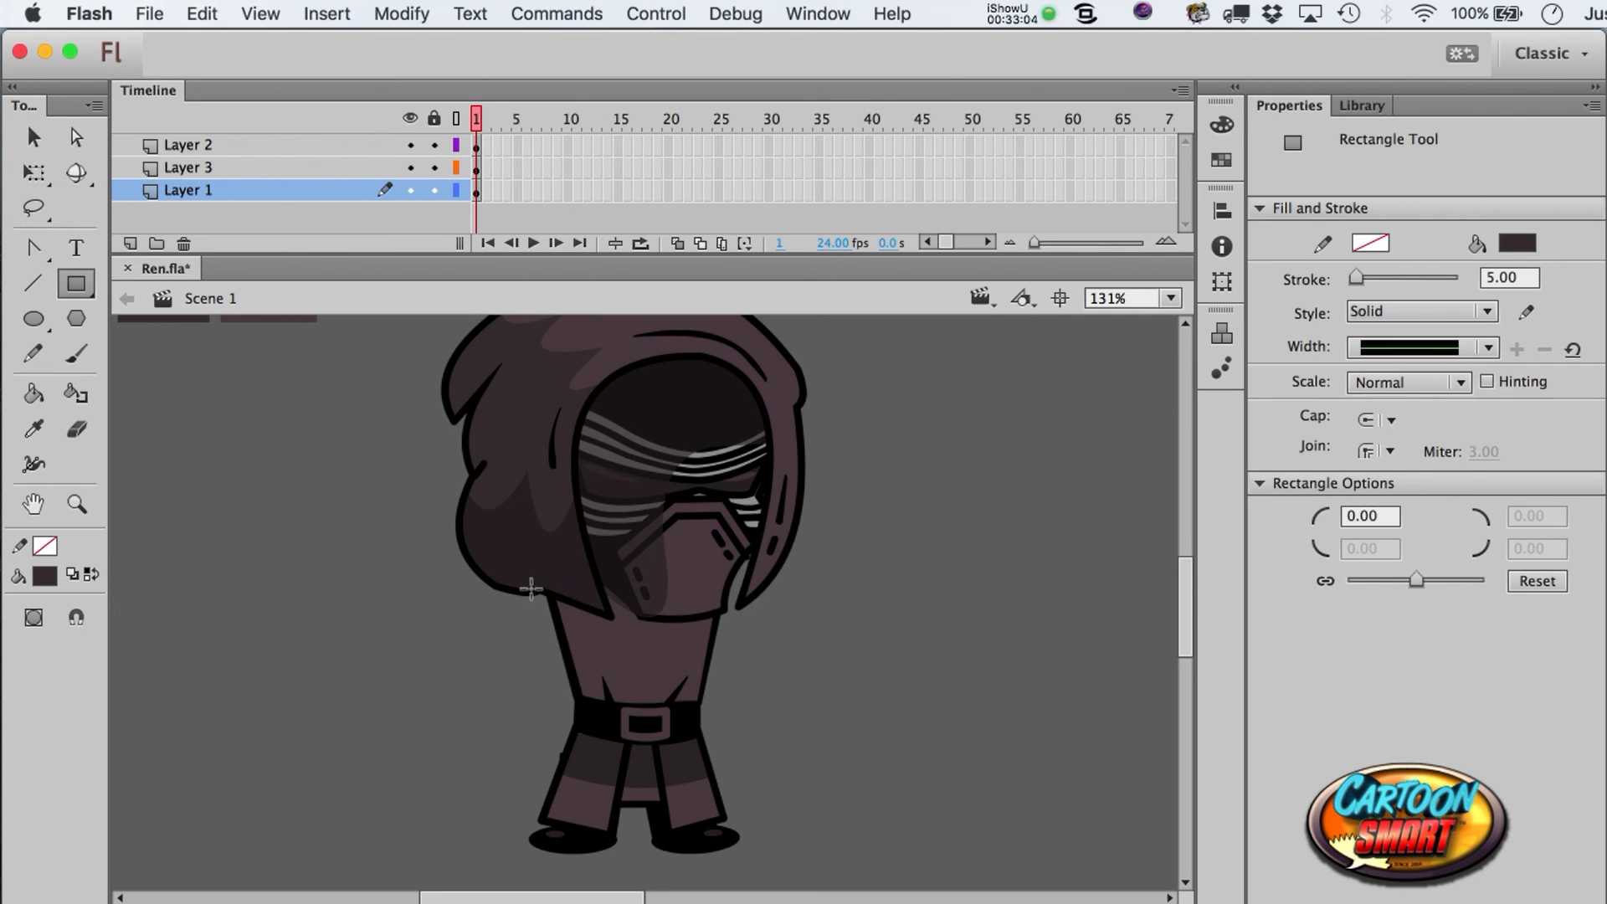
key(super+z)
- Move the torso, robe and boots in place to Layer 3 and order the layers 1, 2, 3 from front to back
key(a)
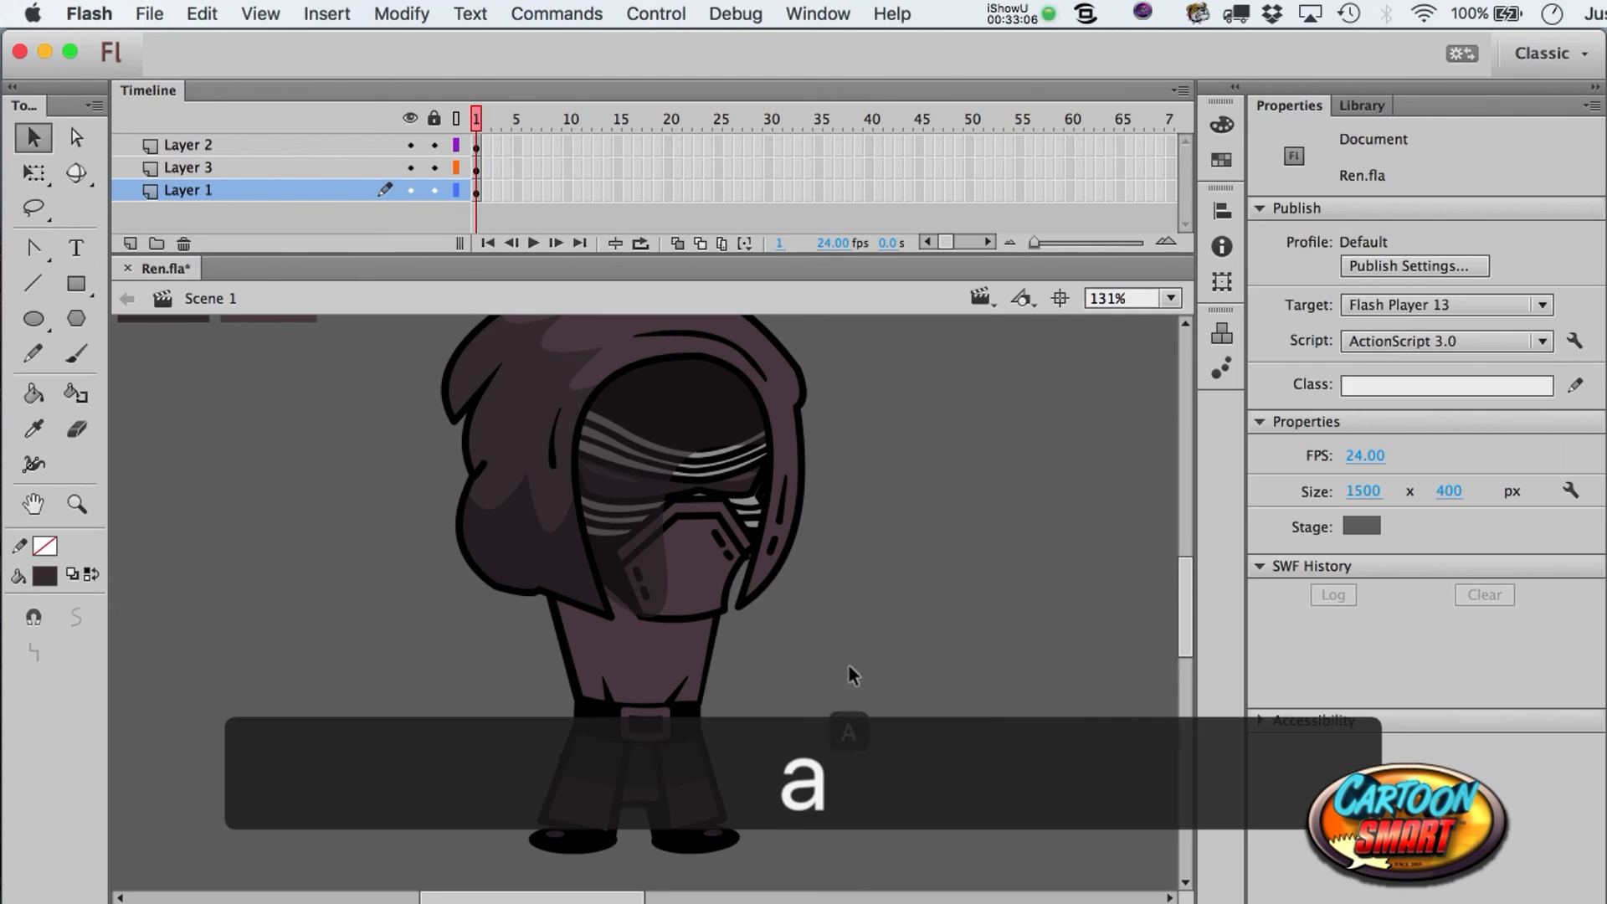
drag(790, 879, 377, 452)
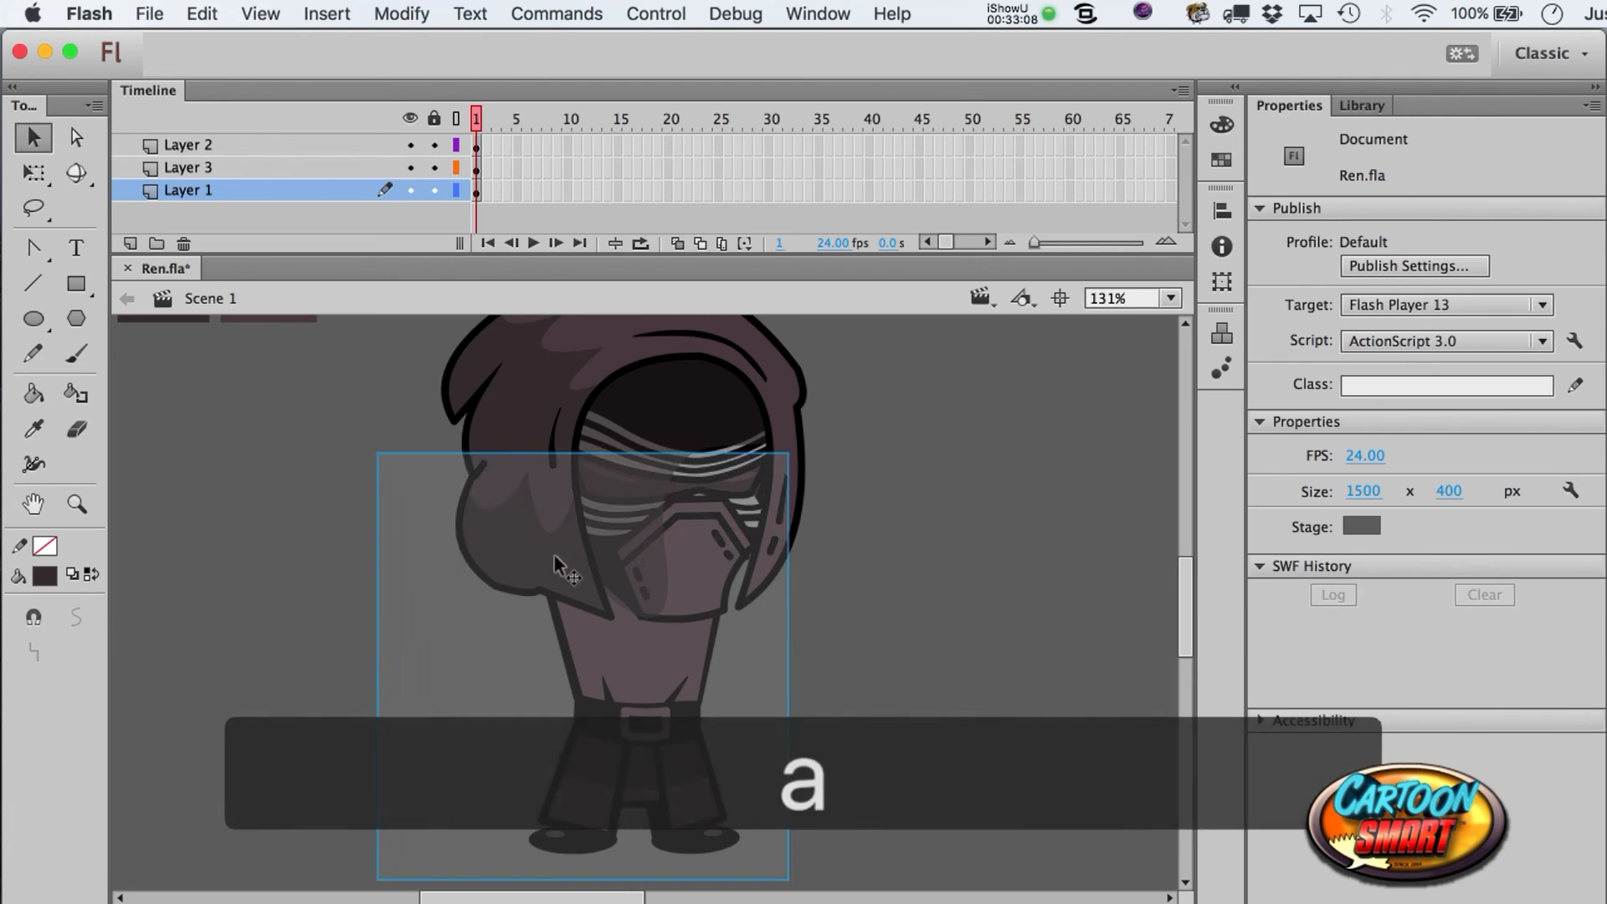
key(super+x)
click(223, 173)
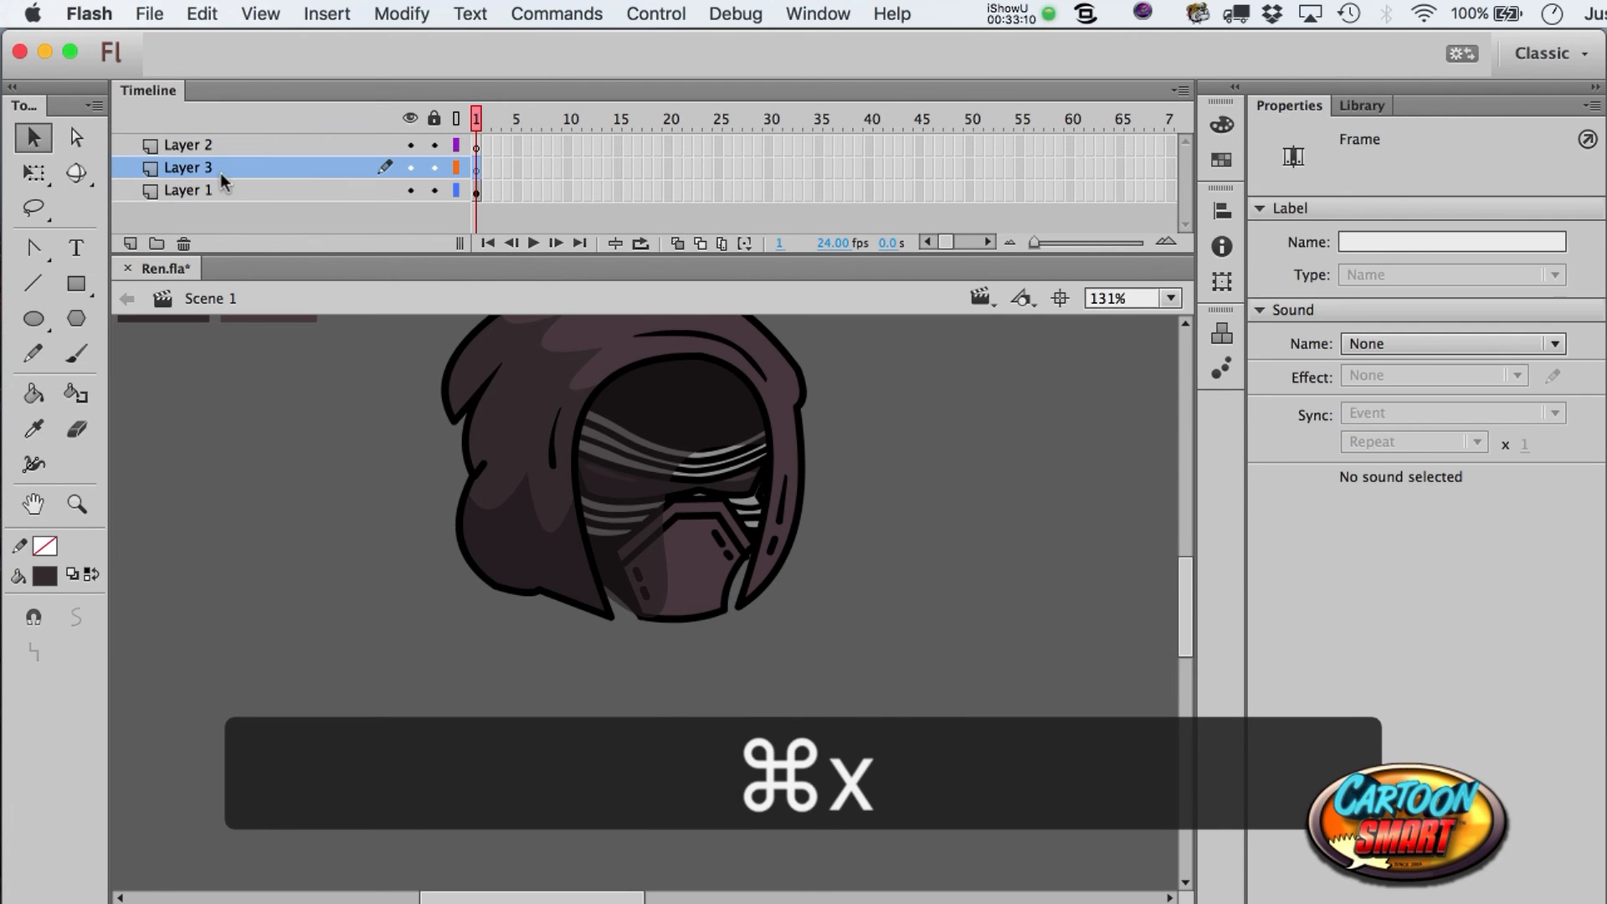
drag(223, 173, 235, 200)
key(super+shift+v)
drag(281, 144, 230, 178)
click(480, 159)
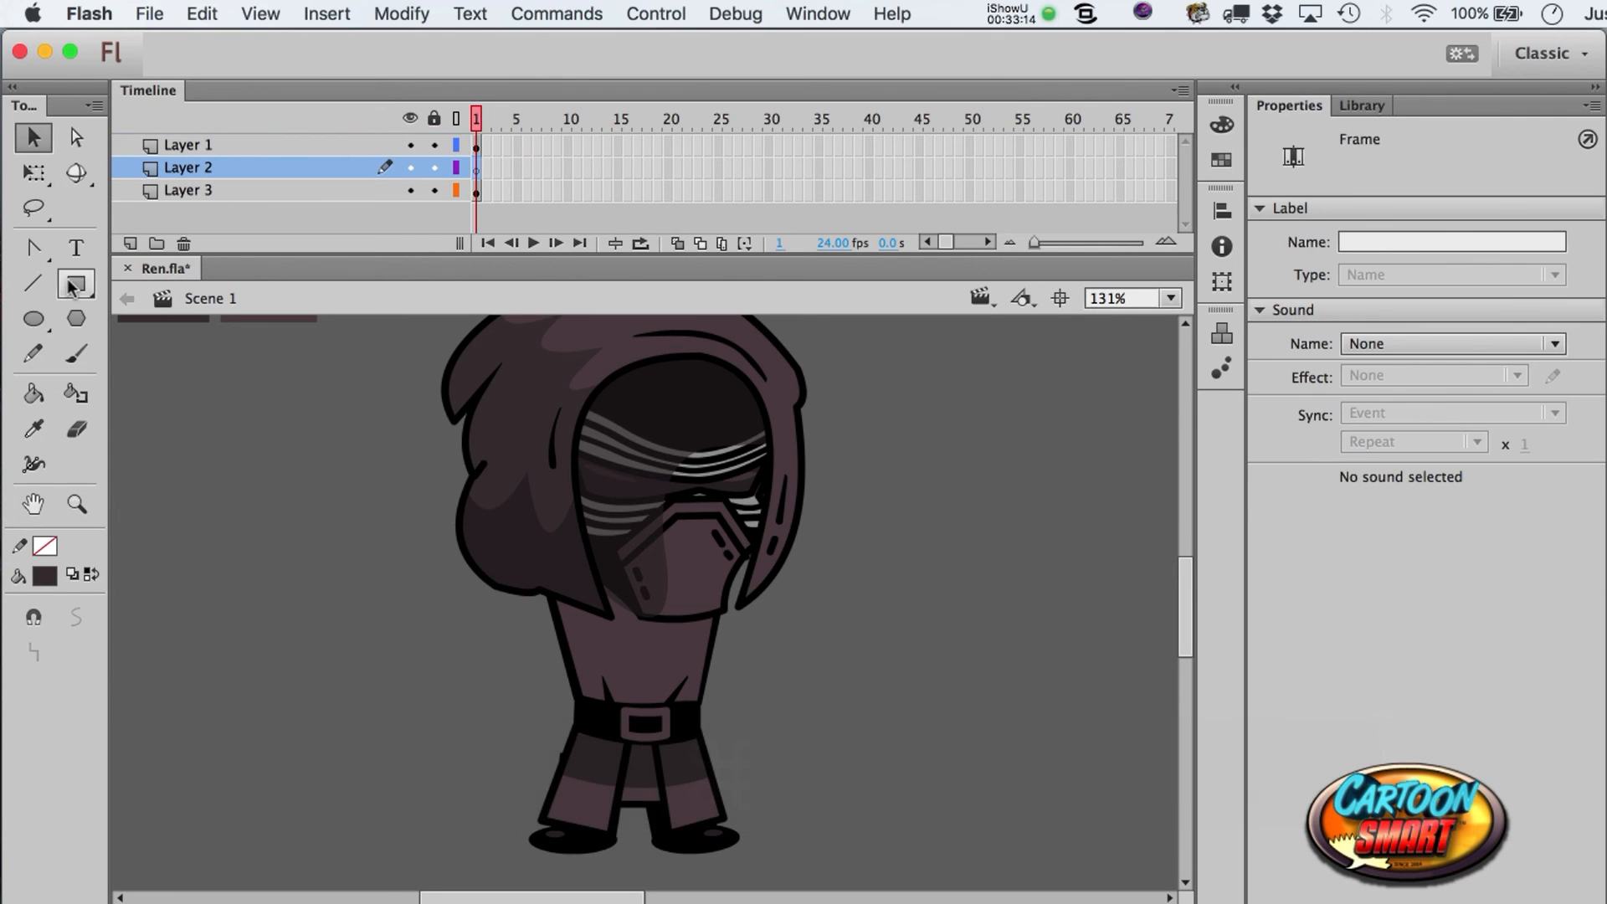
- Draw a wide rectangle with a black 5.00 stroke and dark fill on Layer 2, across the upper torso beneath the head
key(r)
click(46, 547)
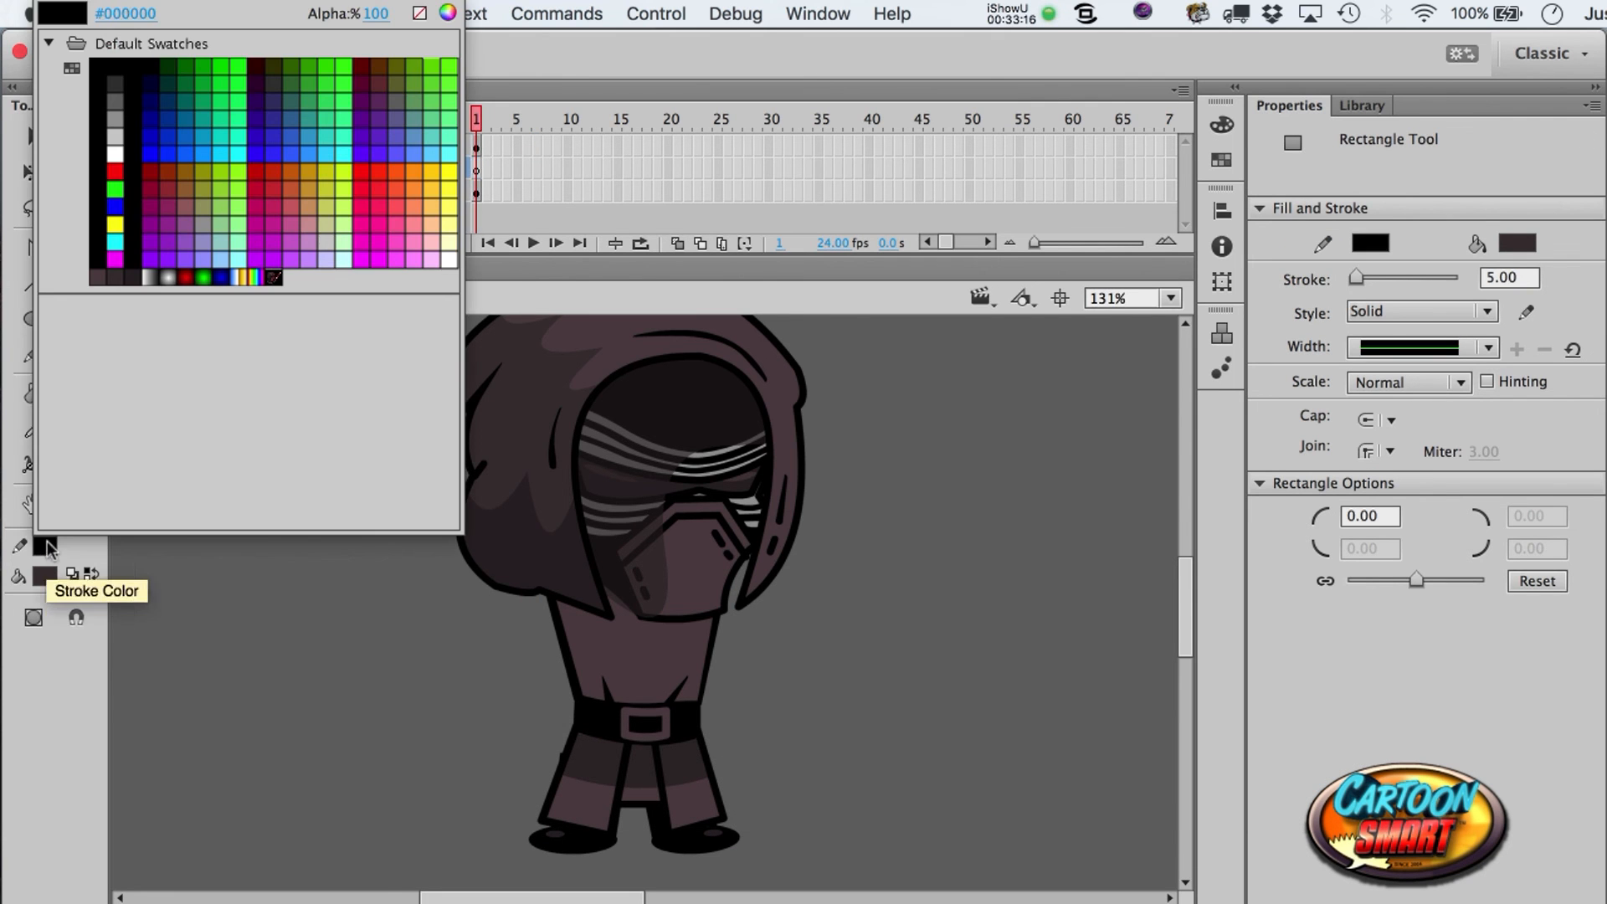
click(108, 69)
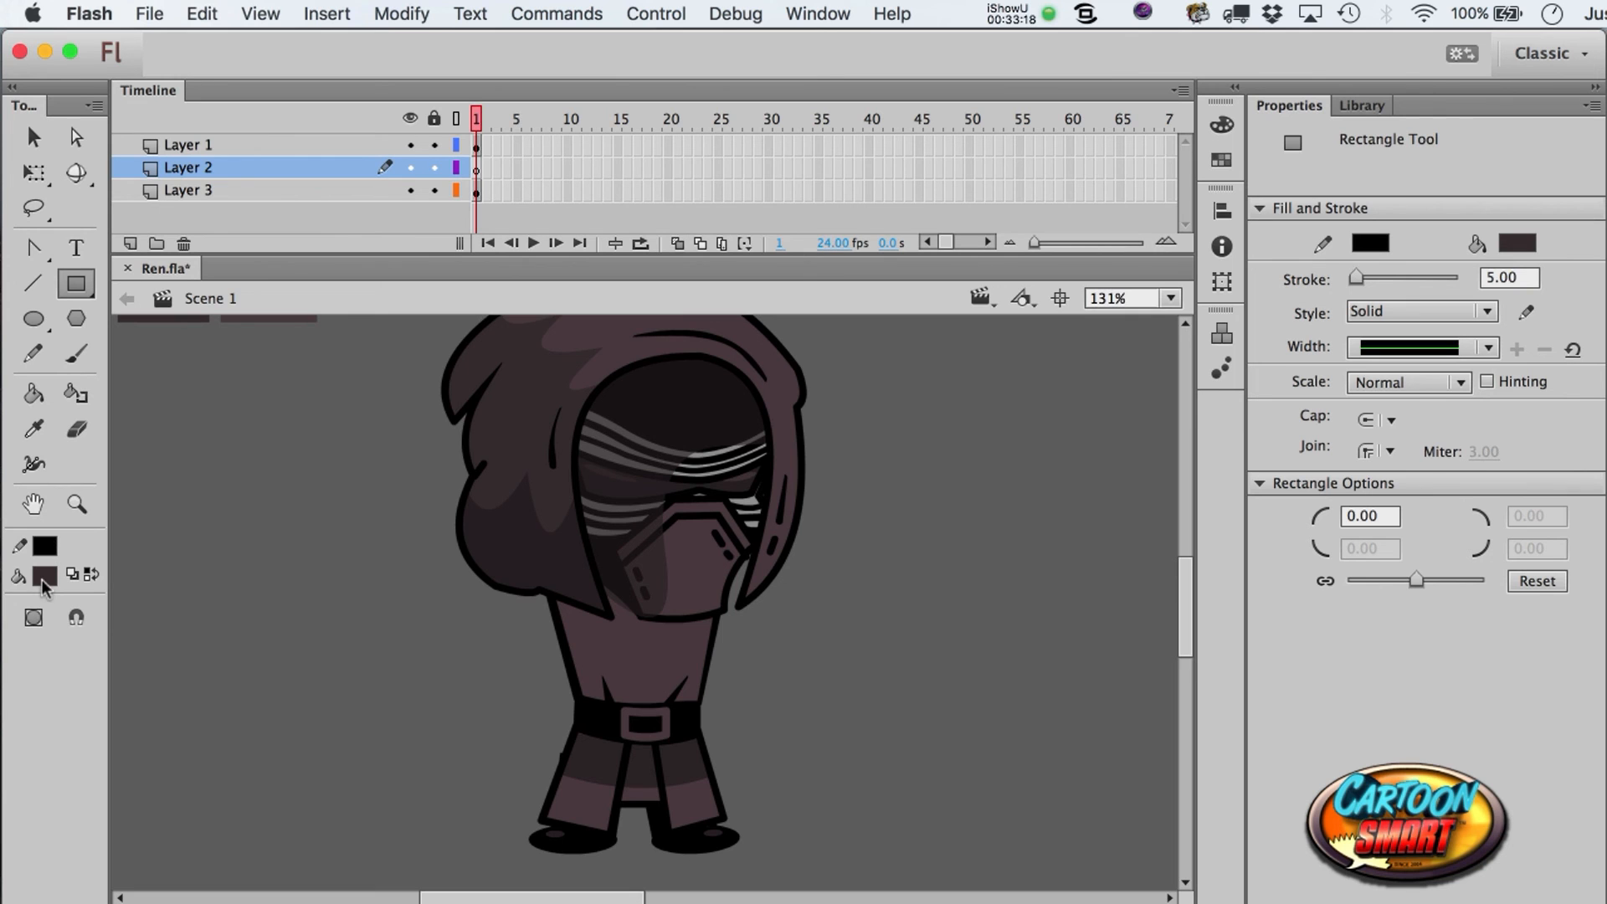
drag(489, 586, 735, 645)
key(a)
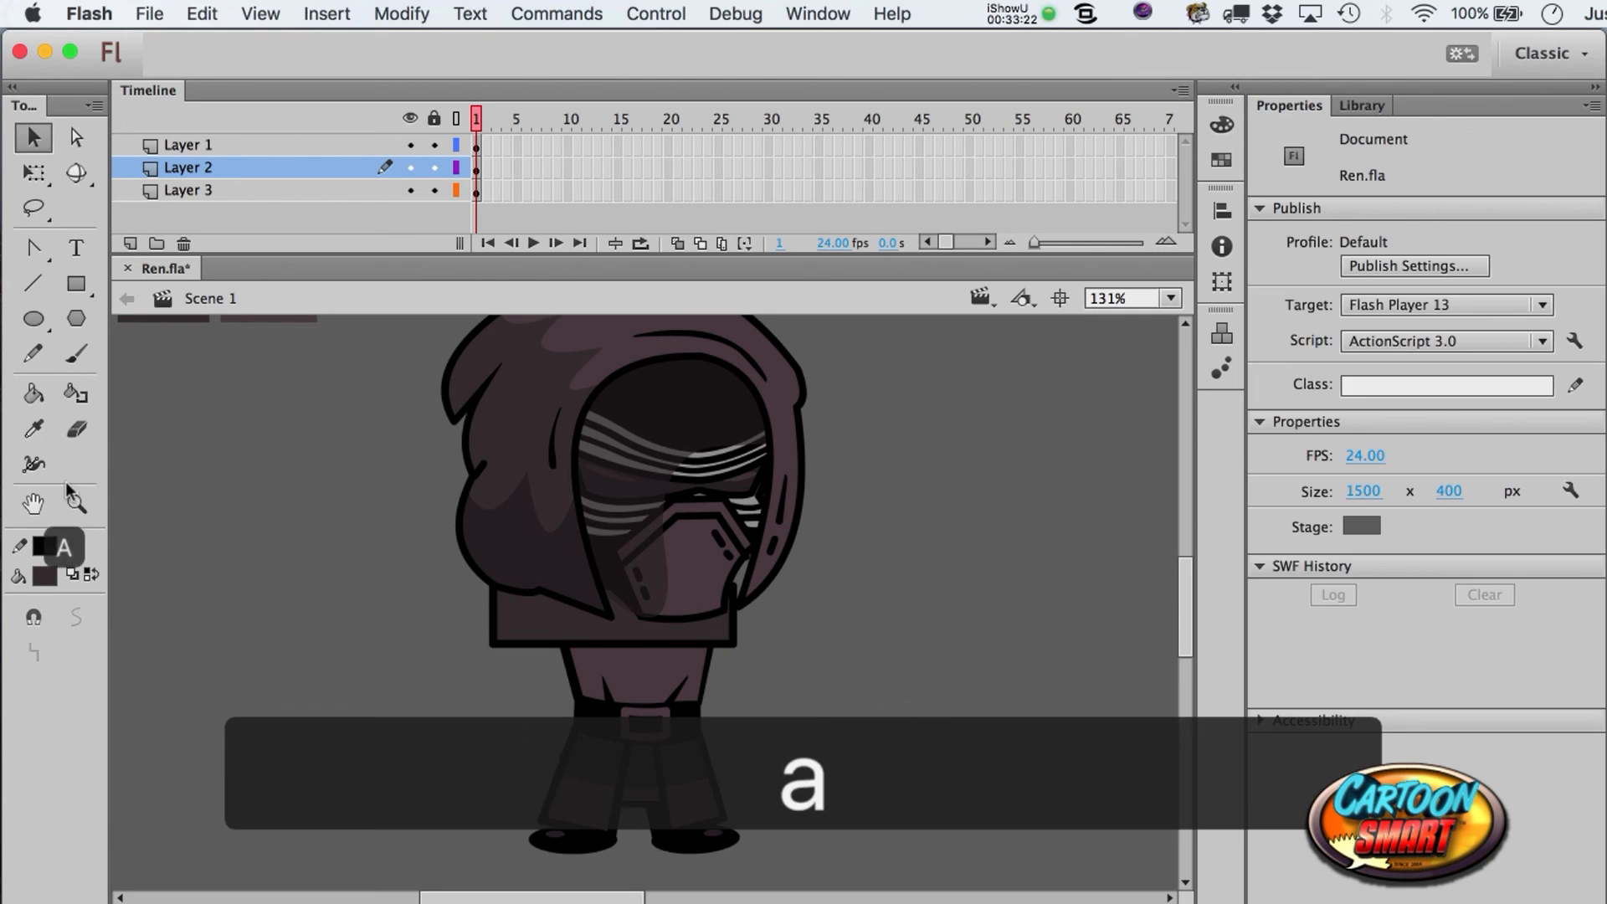
- Lock Layer 1 and pull the collar rectangle's right corners inward to follow the torso's side
click(77, 504)
drag(340, 450, 927, 829)
key(v)
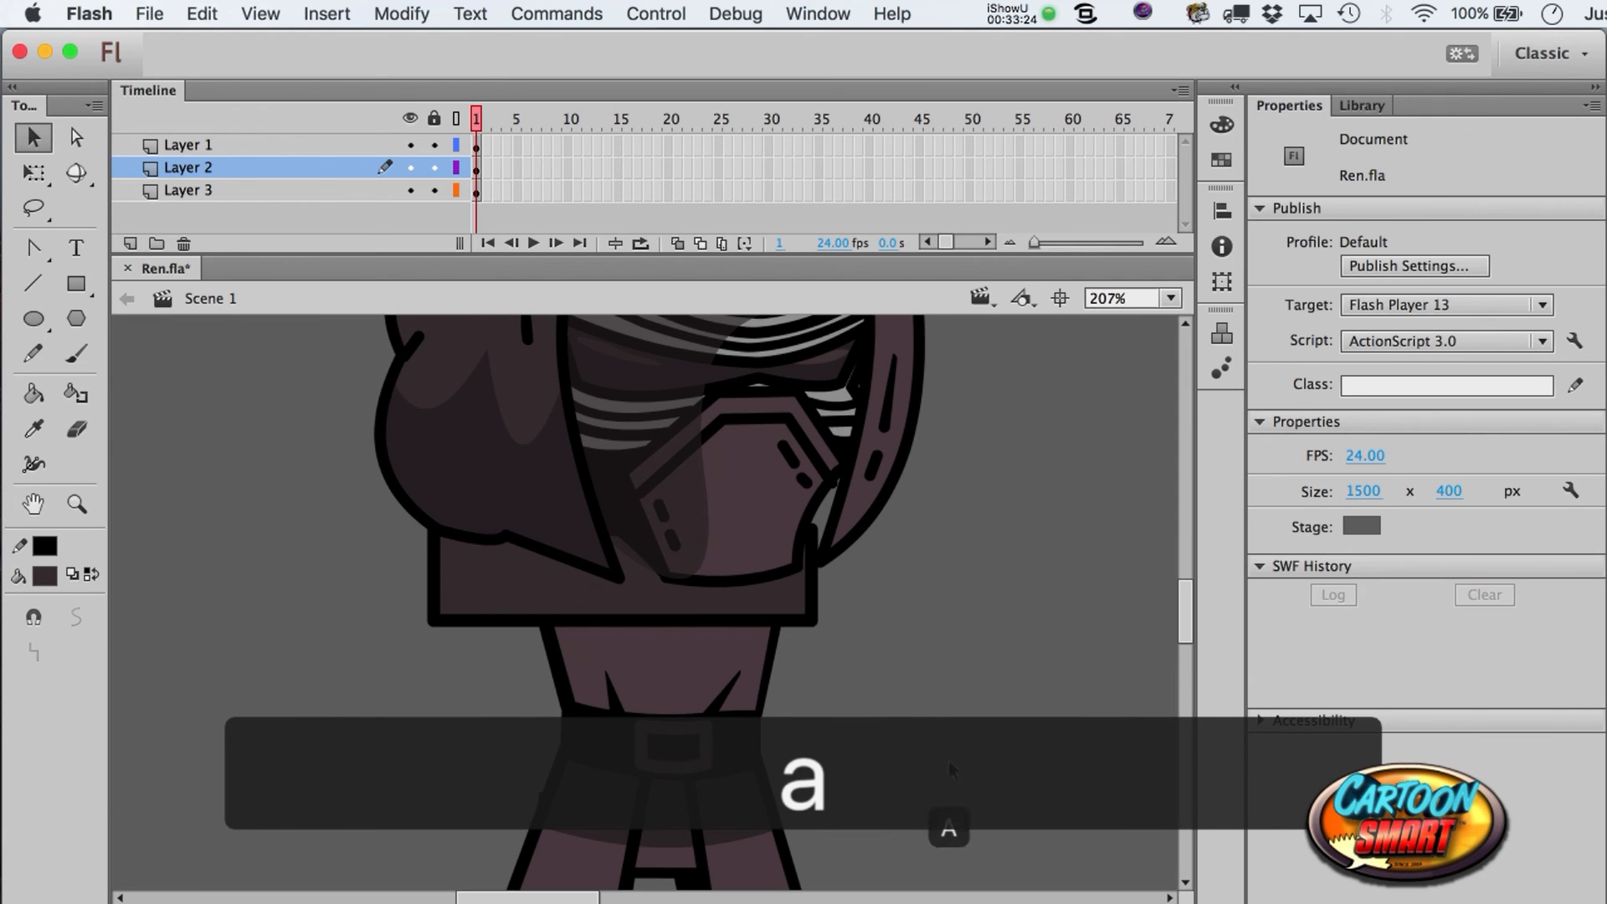
click(435, 146)
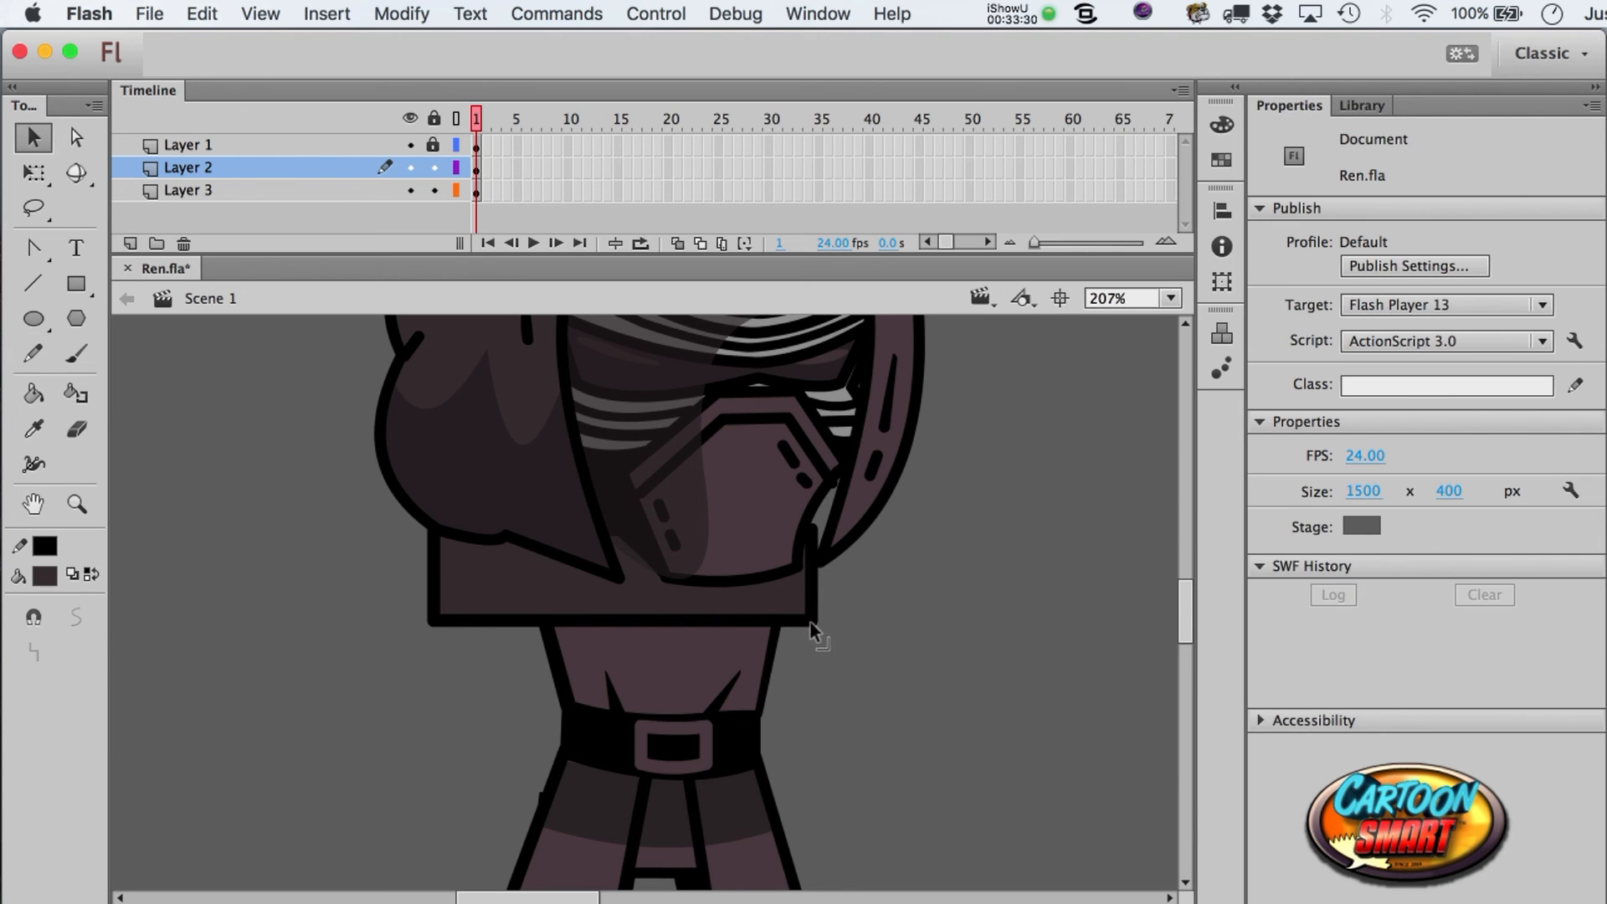
drag(810, 621, 785, 604)
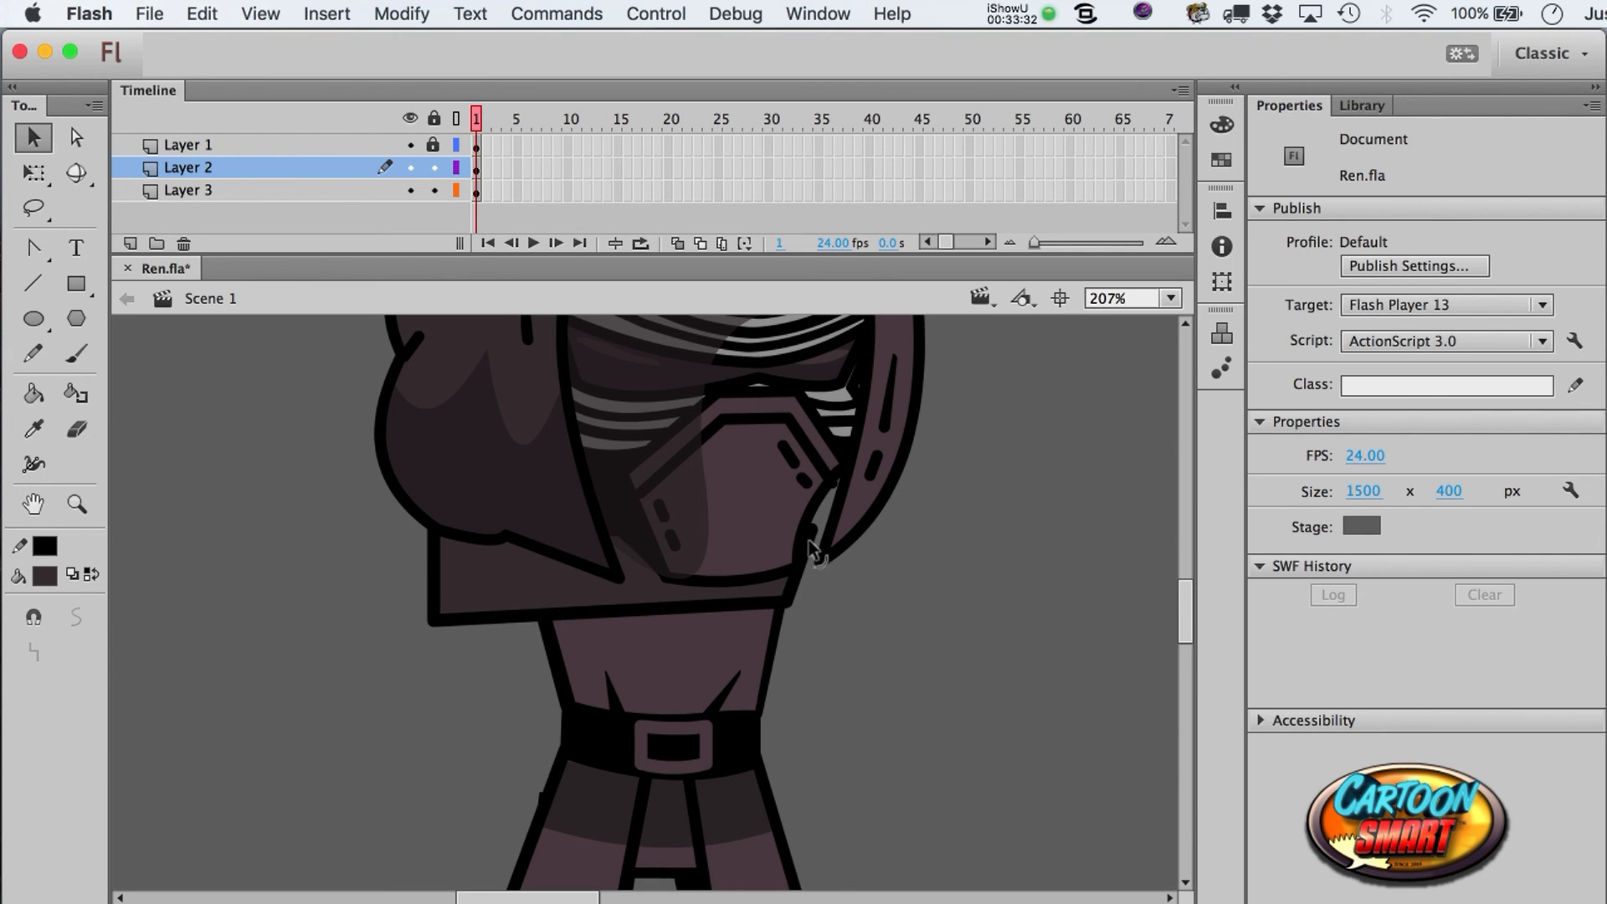
drag(813, 531, 806, 527)
- Raise the collar's lower left corner and bend its lower edge into a smooth downward curve across the chest
drag(615, 606, 556, 698)
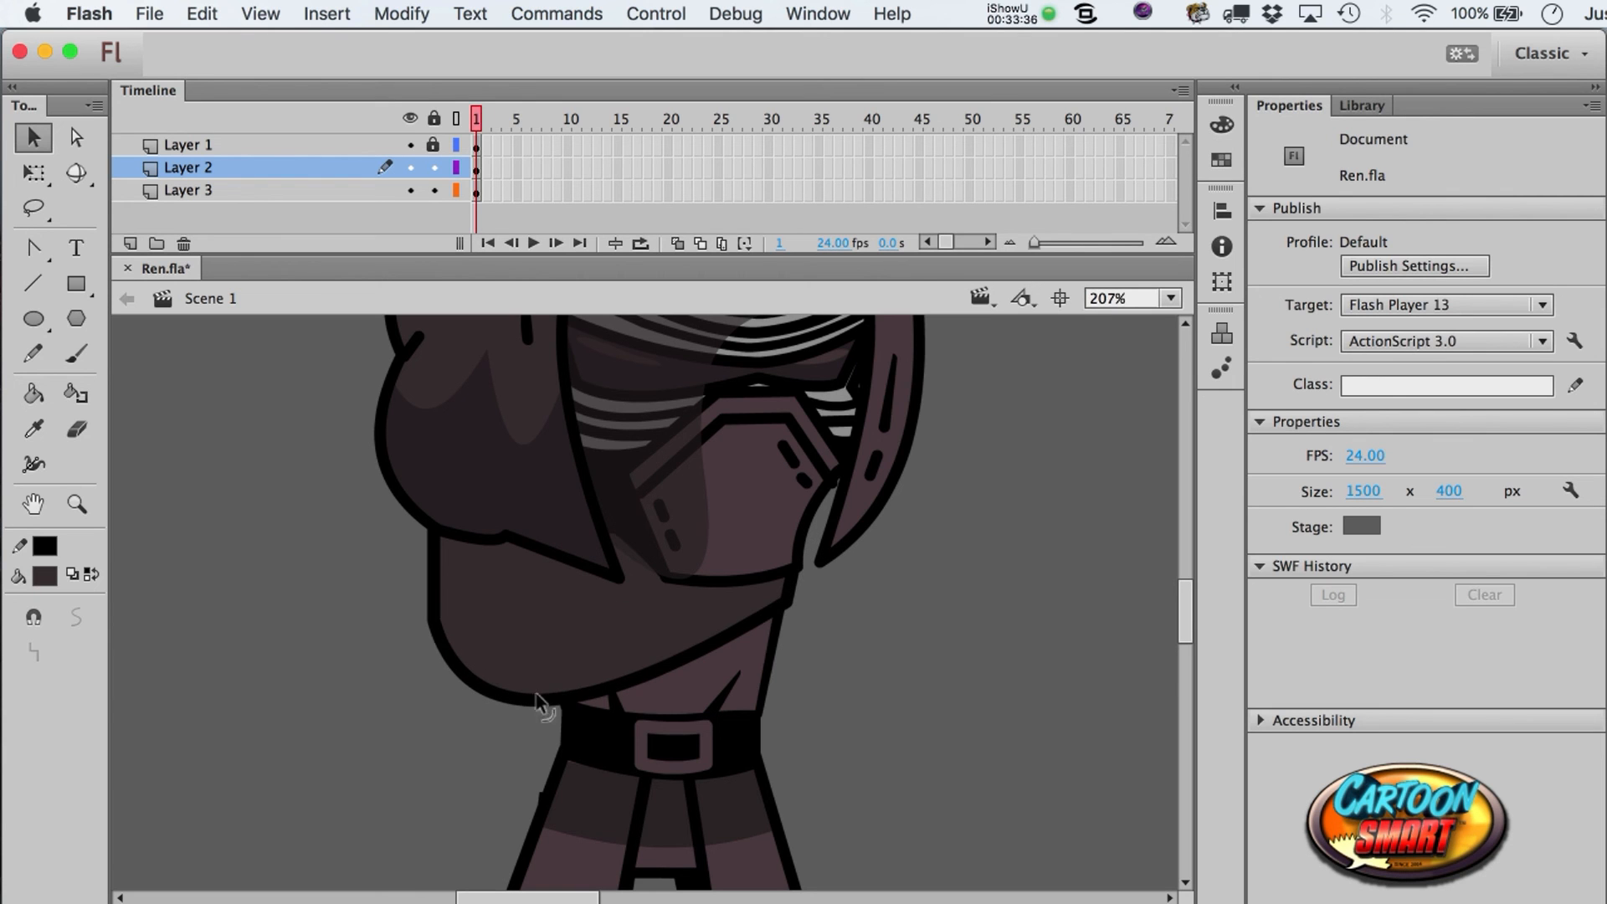
drag(434, 625, 437, 563)
drag(521, 685, 589, 651)
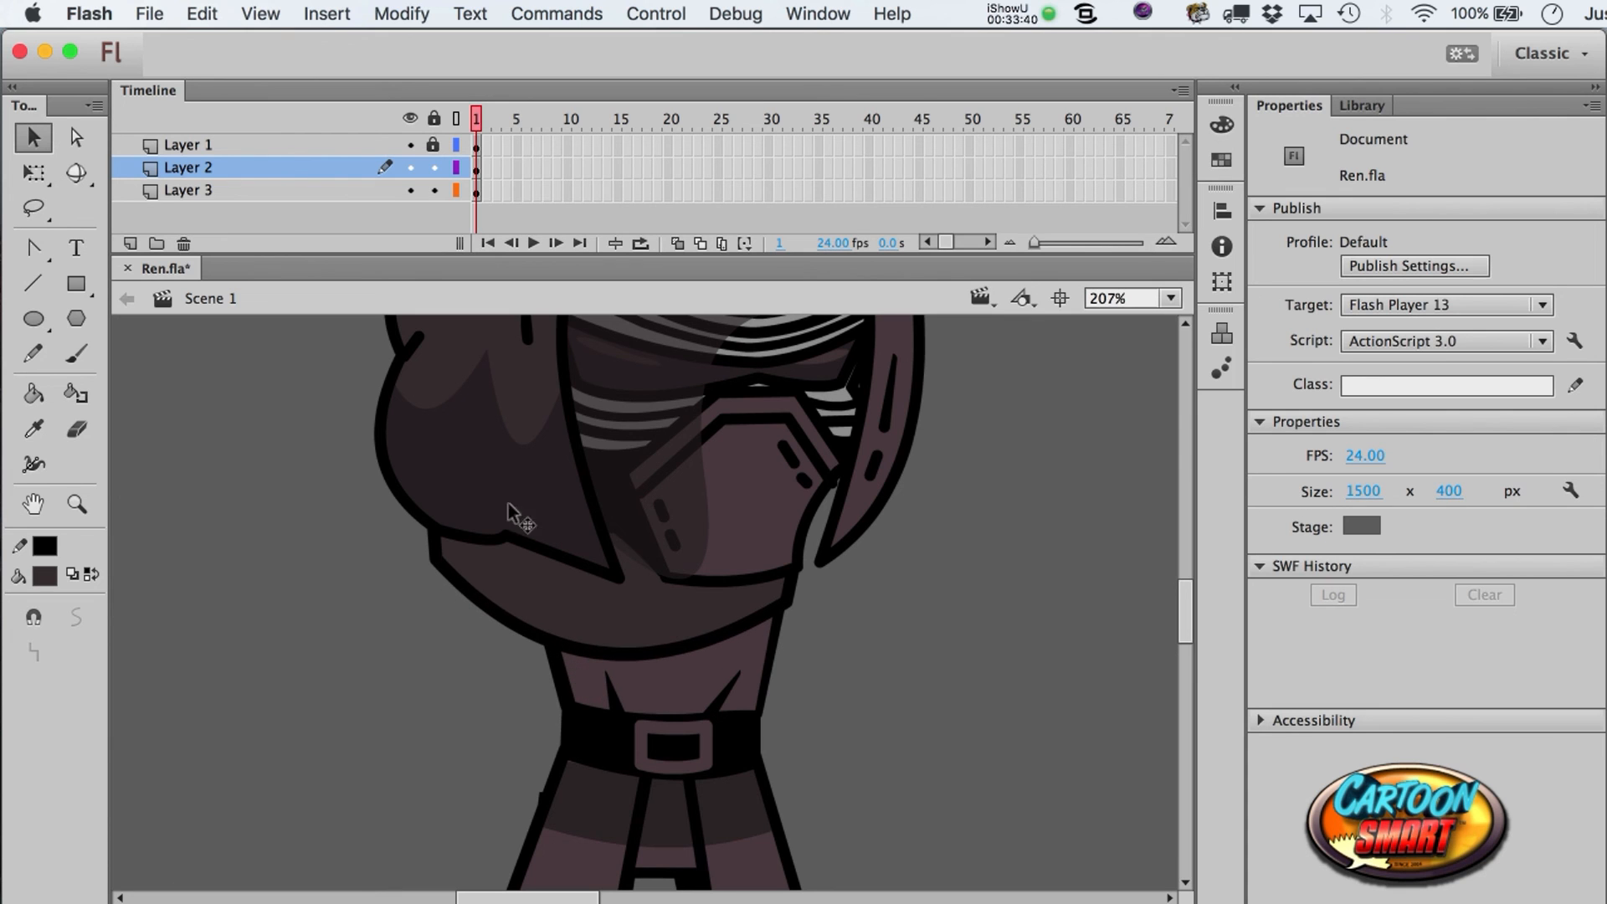
- Hide Layer 1 and move the collar's upper left corner inward and up onto the torso's shoulder
click(410, 145)
drag(433, 529, 501, 501)
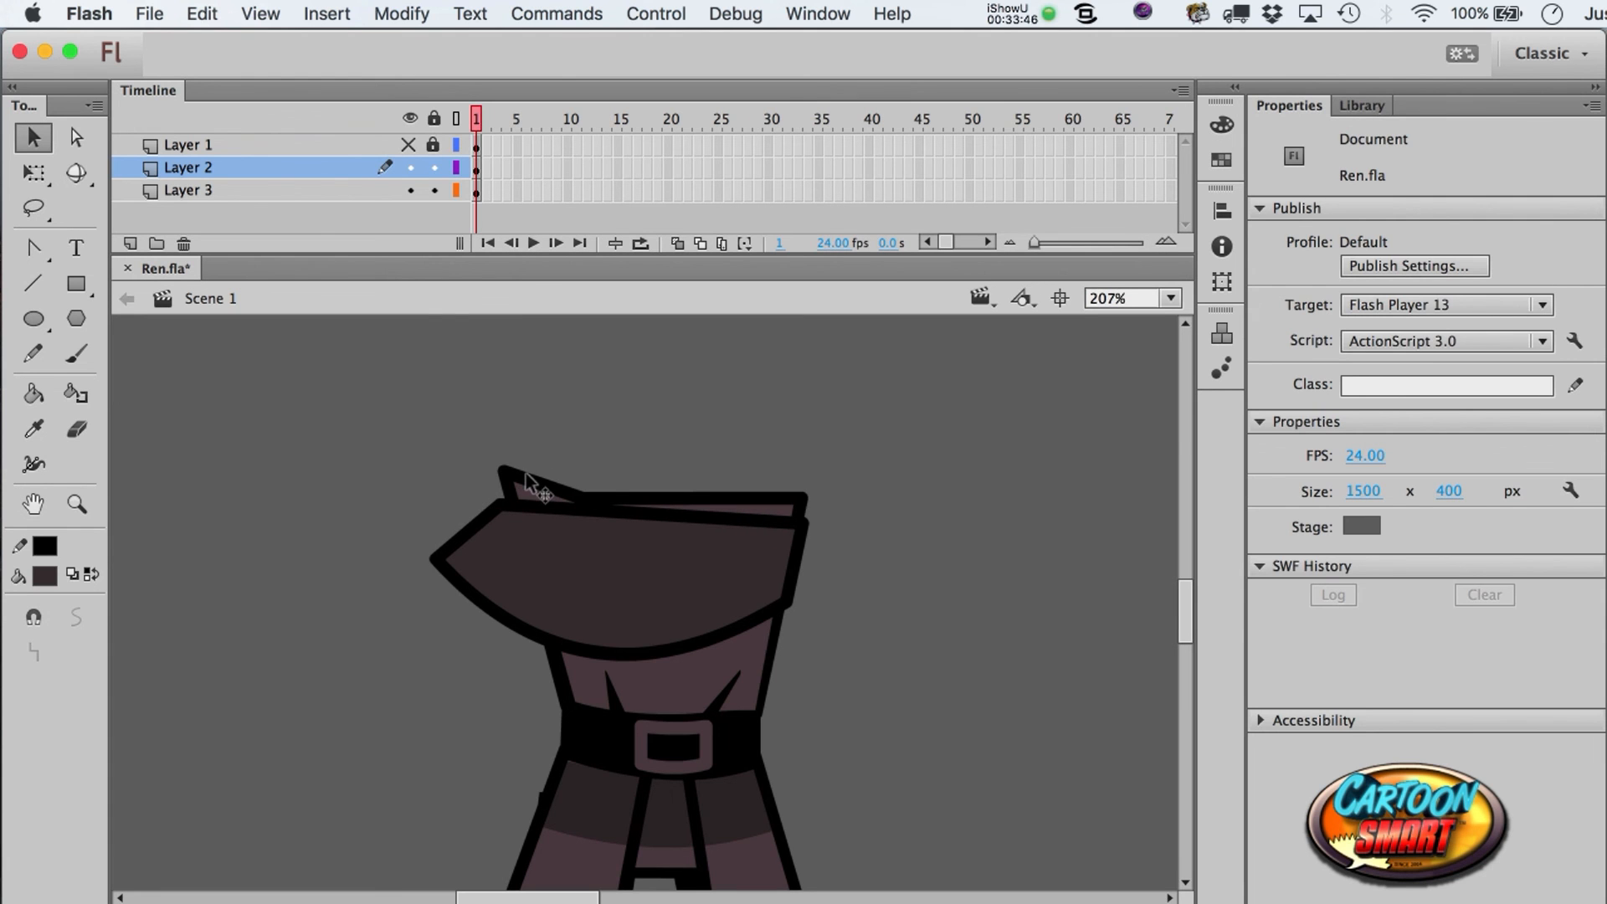
- Open the Torso symbol for editing in place
click(526, 474)
double_click(526, 474)
drag(630, 499, 691, 465)
key(super+z)
key(super+z)
click(705, 437)
drag(584, 503, 667, 461)
key(super+z)
- Cut away the torso's upper strip that sticks out above the collar and return to Scene 1
drag(424, 443, 873, 503)
key(super+x)
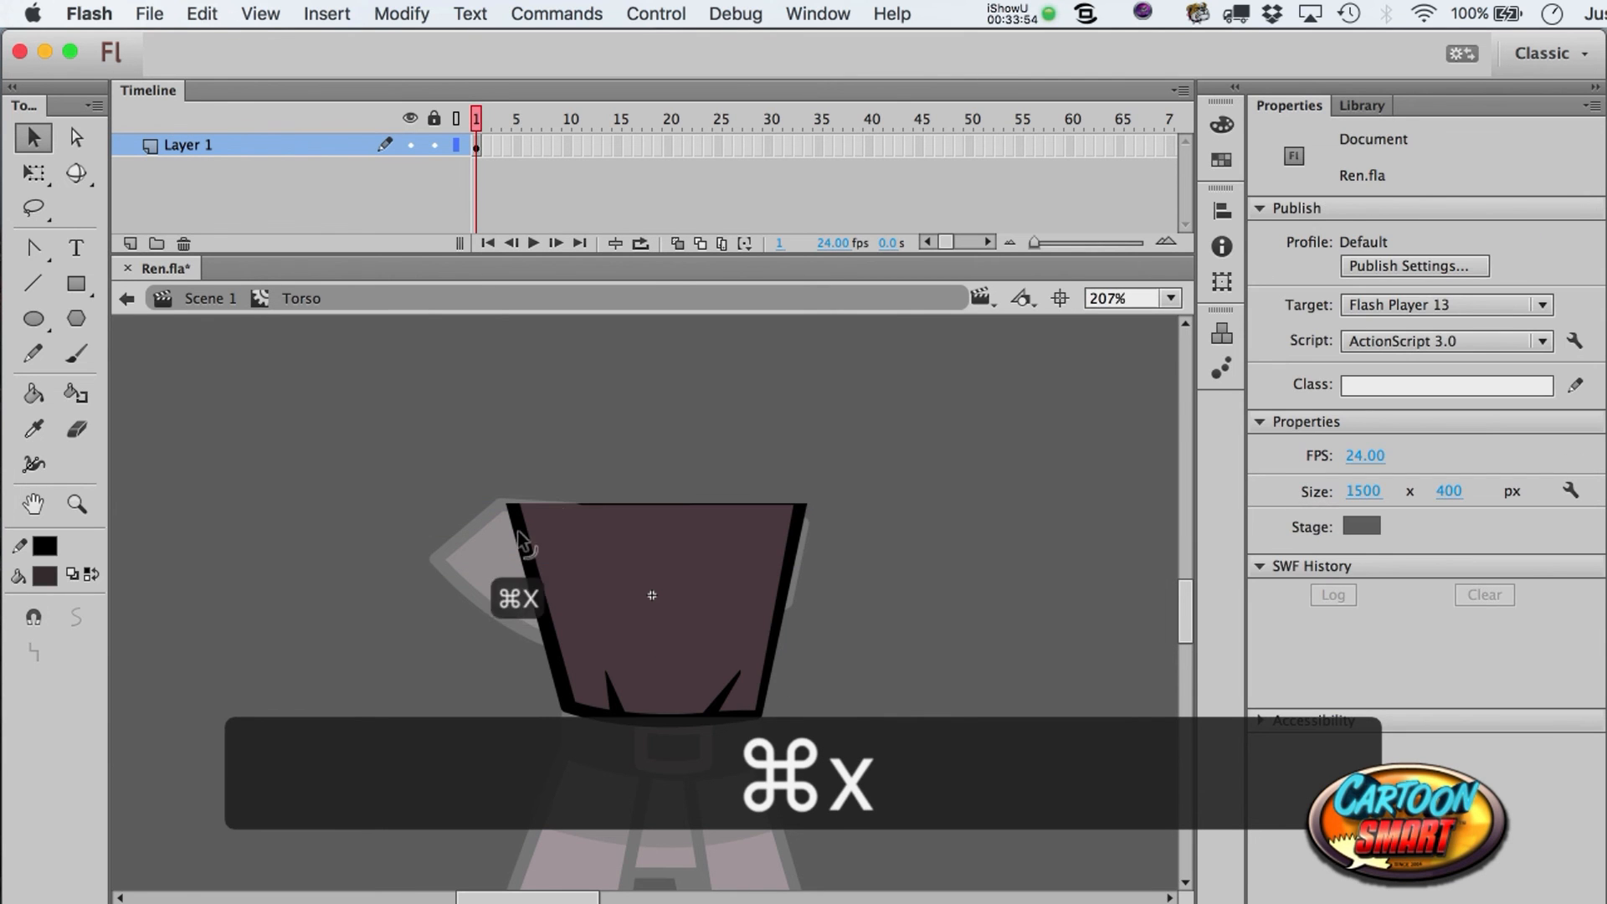
click(238, 308)
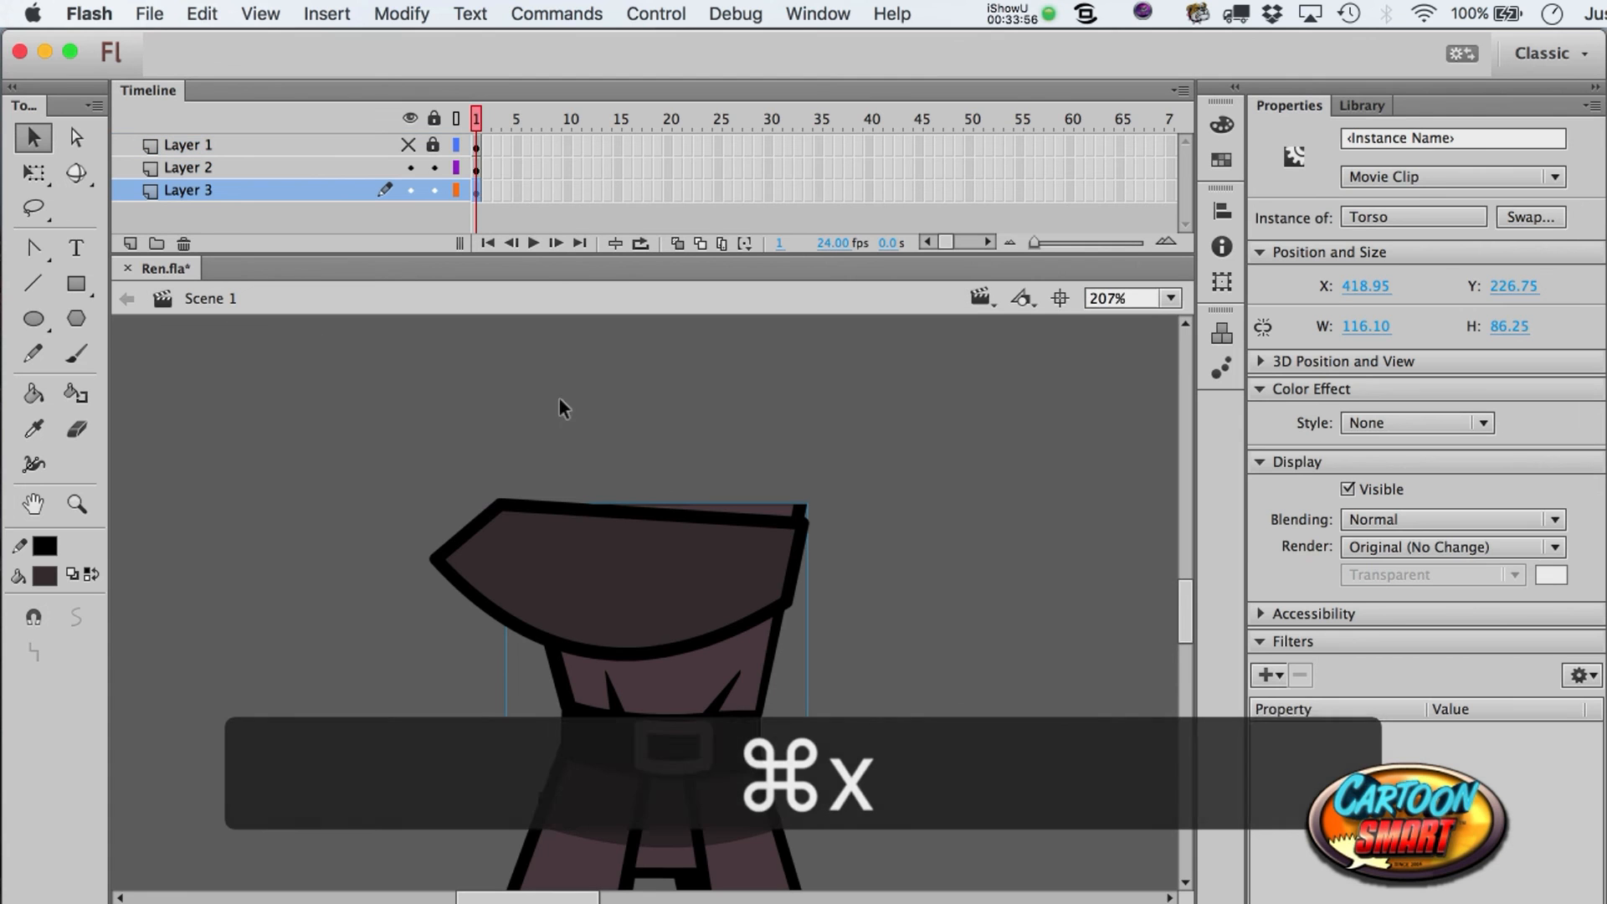
- Raise the collar's upper right corner to the torso's shoulder and pull its right side outward into a point
click(831, 525)
drag(802, 527, 806, 506)
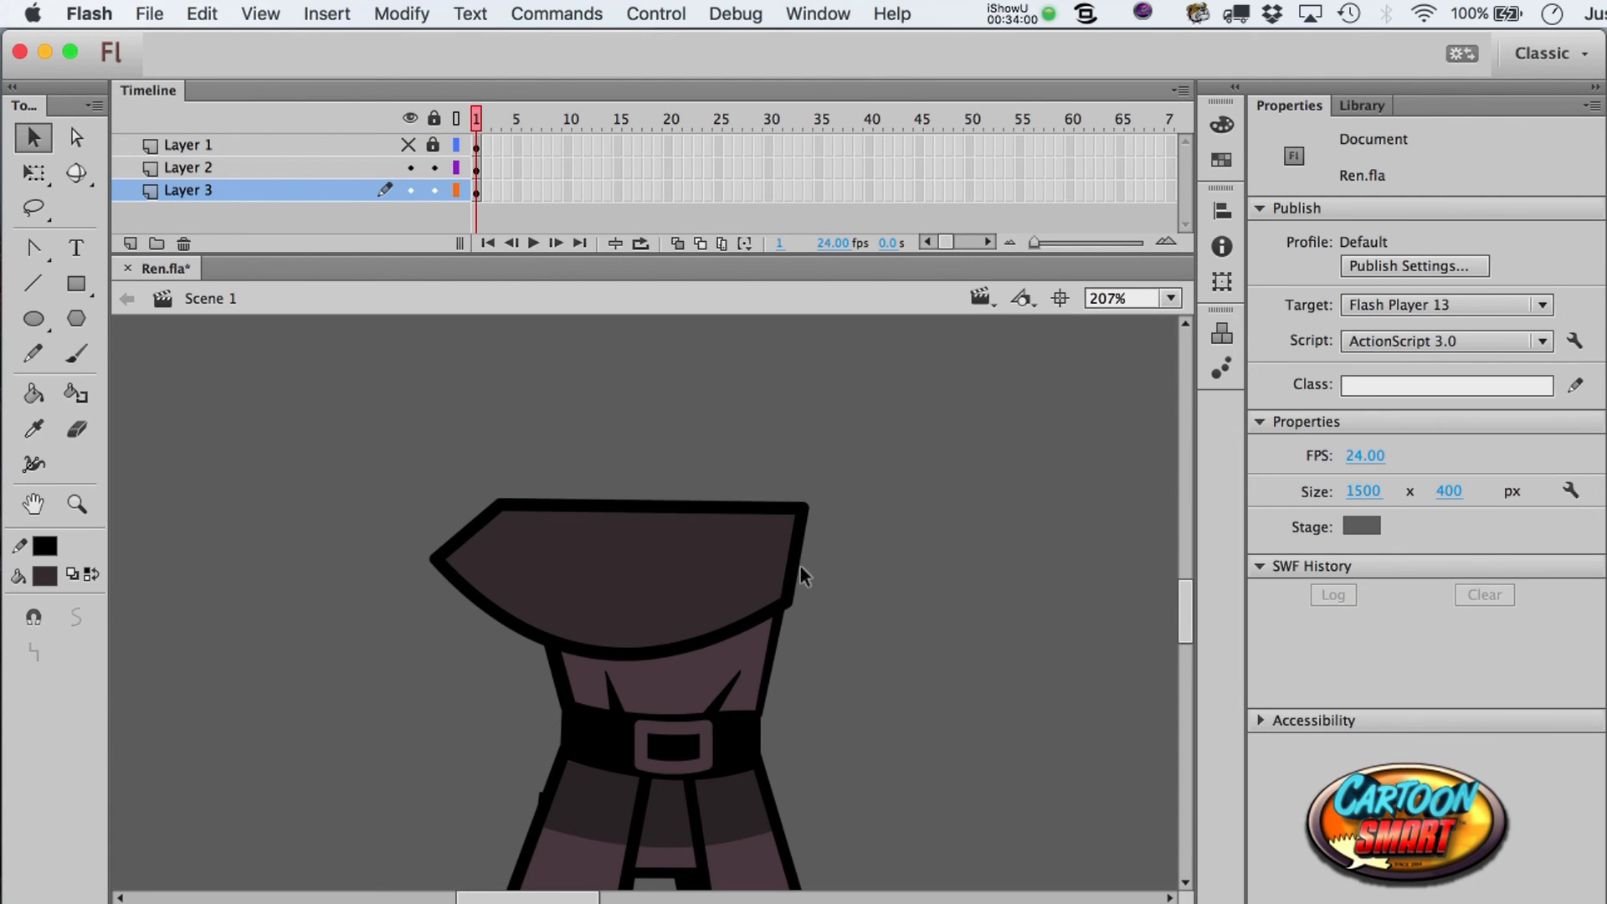
mouse_move(806, 510)
mouse_down()
mouse_move(825, 544)
mouse_move(806, 504)
mouse_up()
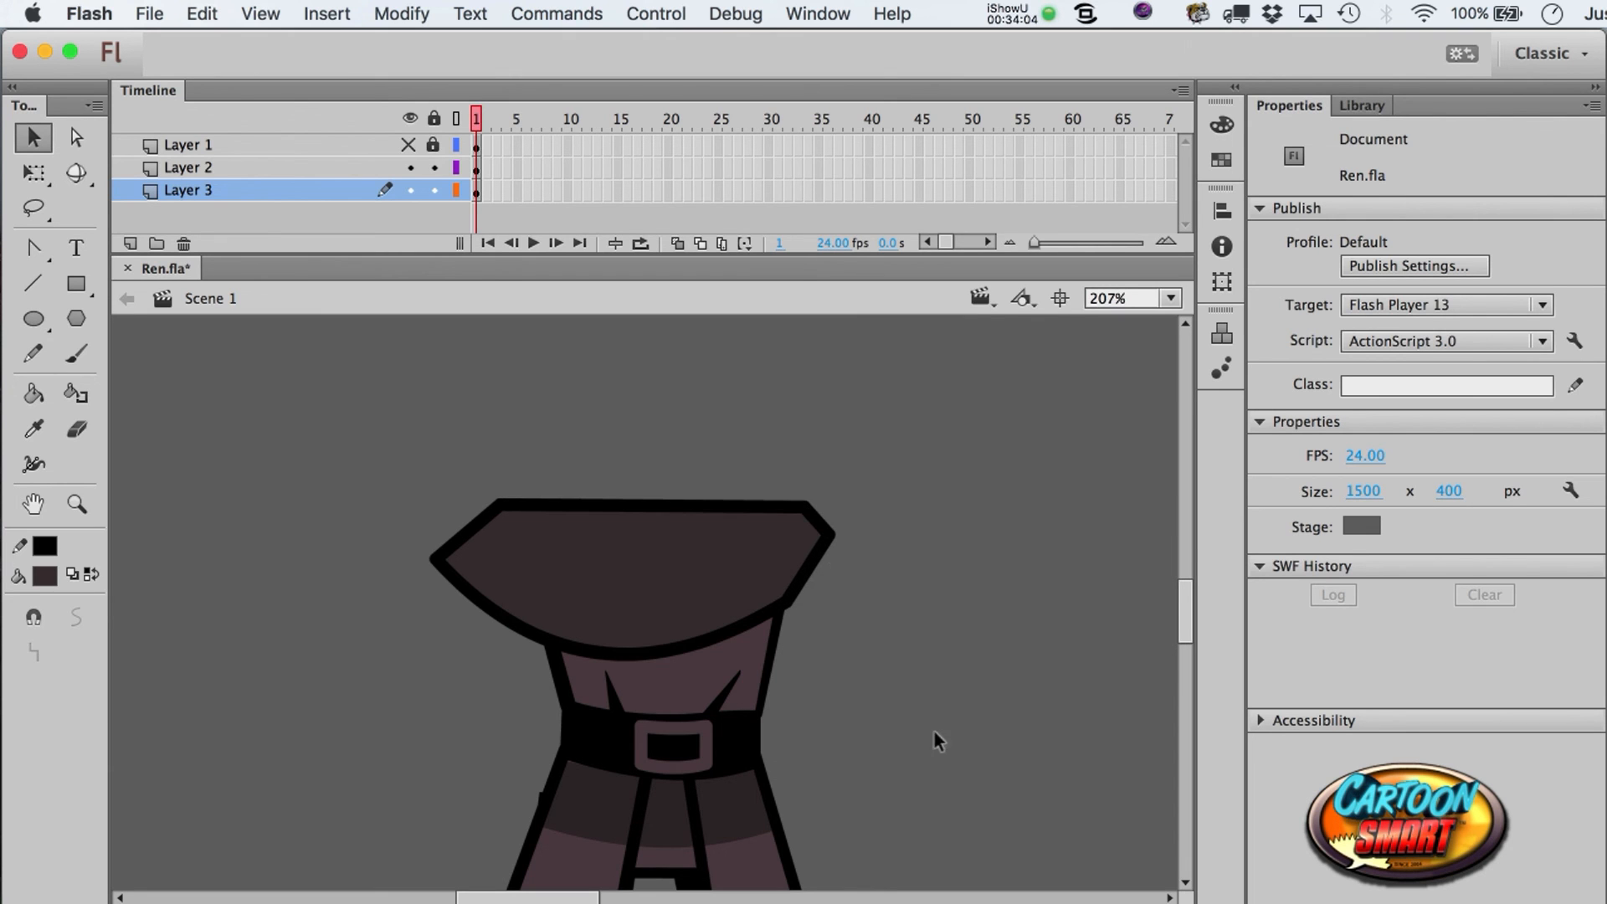
click(34, 283)
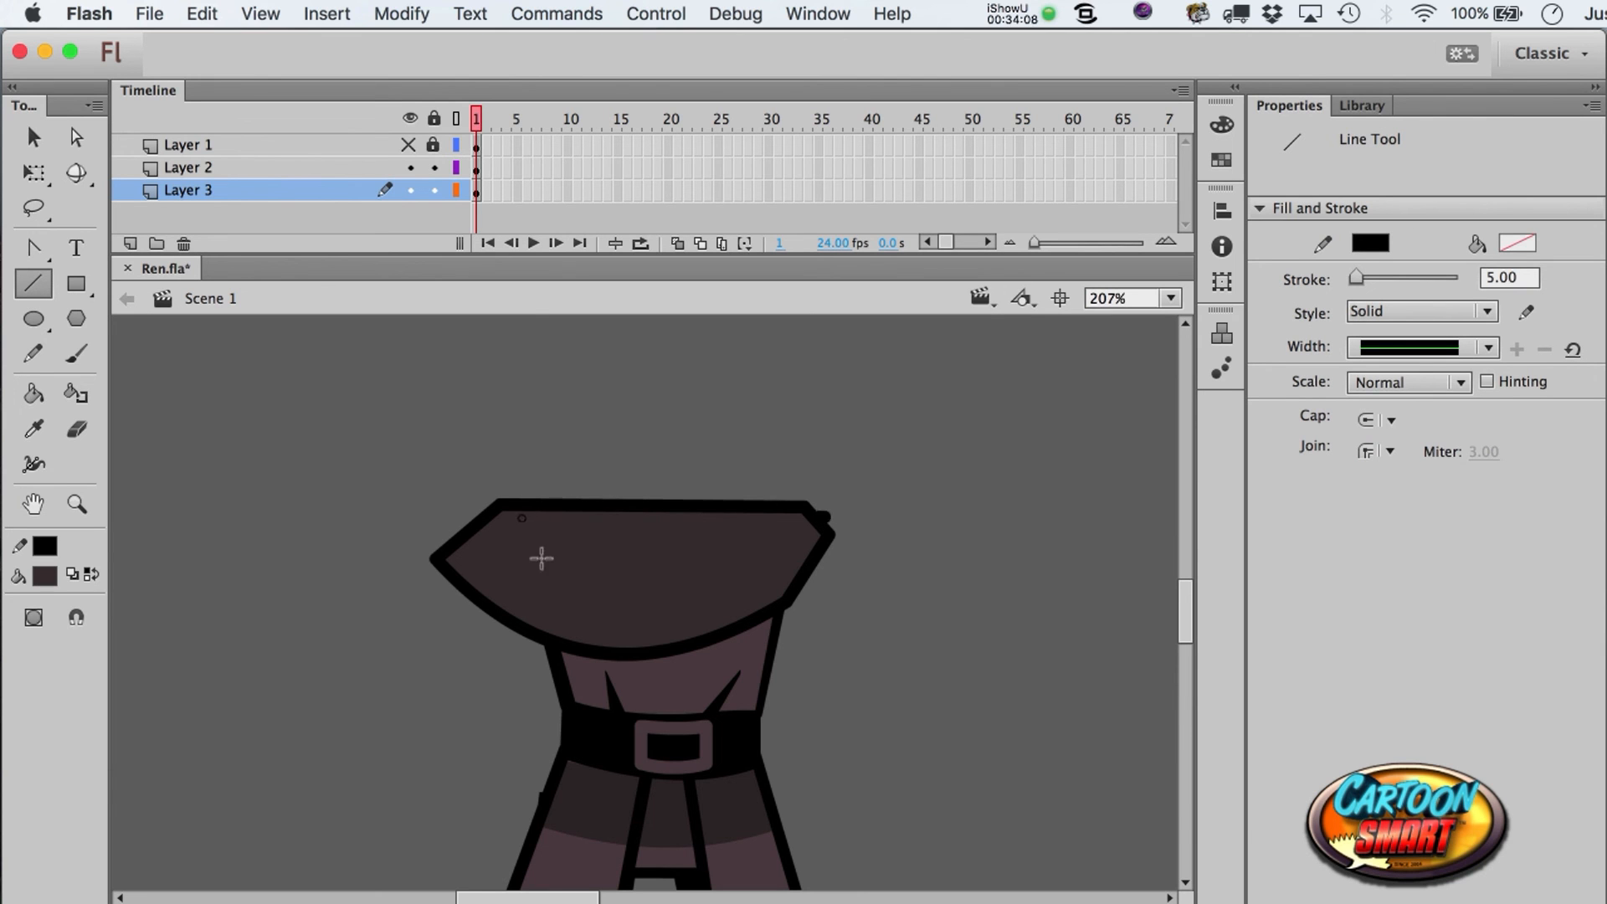
key(super+z)
key(a)
- Draw a straight black line across the collar on Layer 2 and bend it downward into a curved fold
click(532, 578)
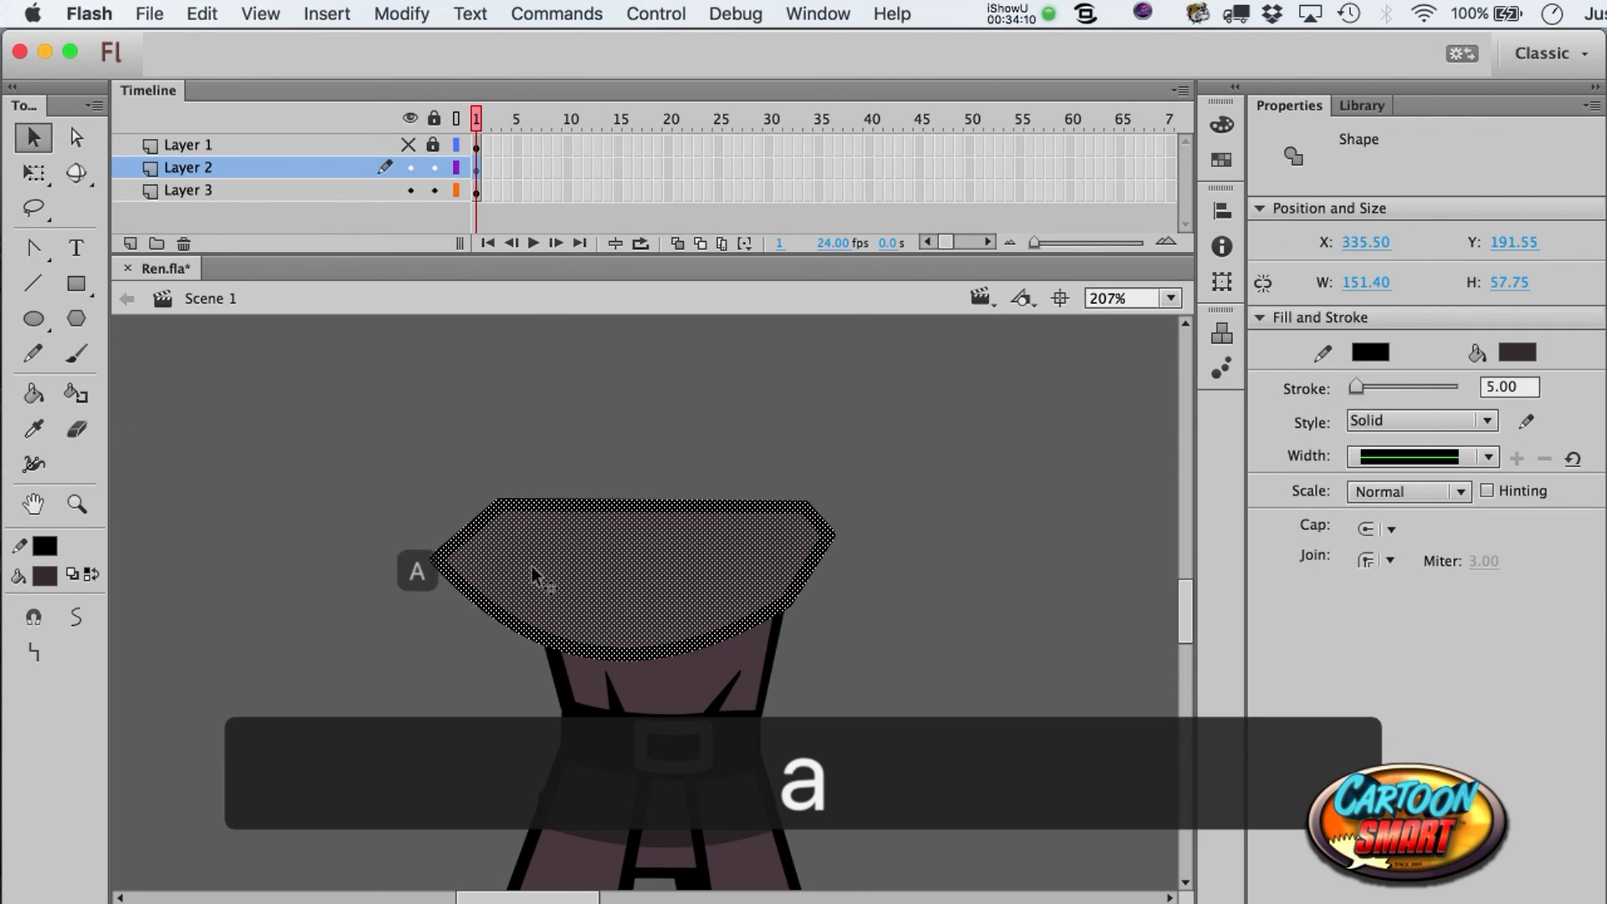
click(34, 284)
drag(431, 530, 837, 527)
key(a)
drag(717, 529, 753, 628)
- Add a second, shorter fold line near the collar's upper edge and curve it downward above the first fold
key(n)
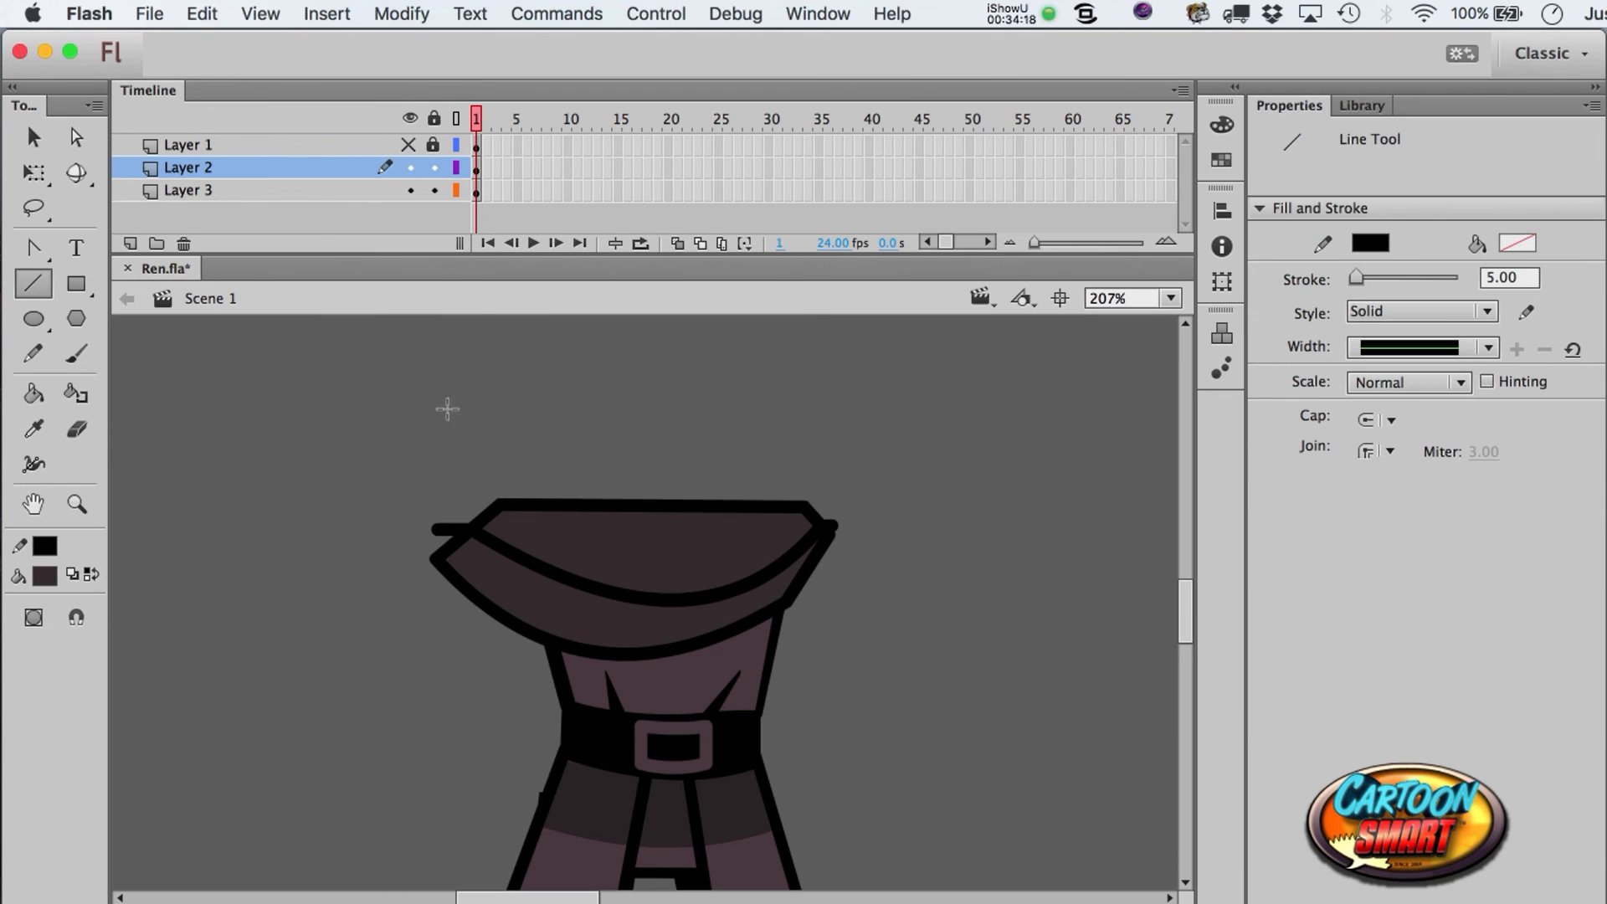
mouse_move(523, 496)
mouse_down()
mouse_move(723, 544)
mouse_move(654, 558)
mouse_move(813, 511)
mouse_up()
key(a)
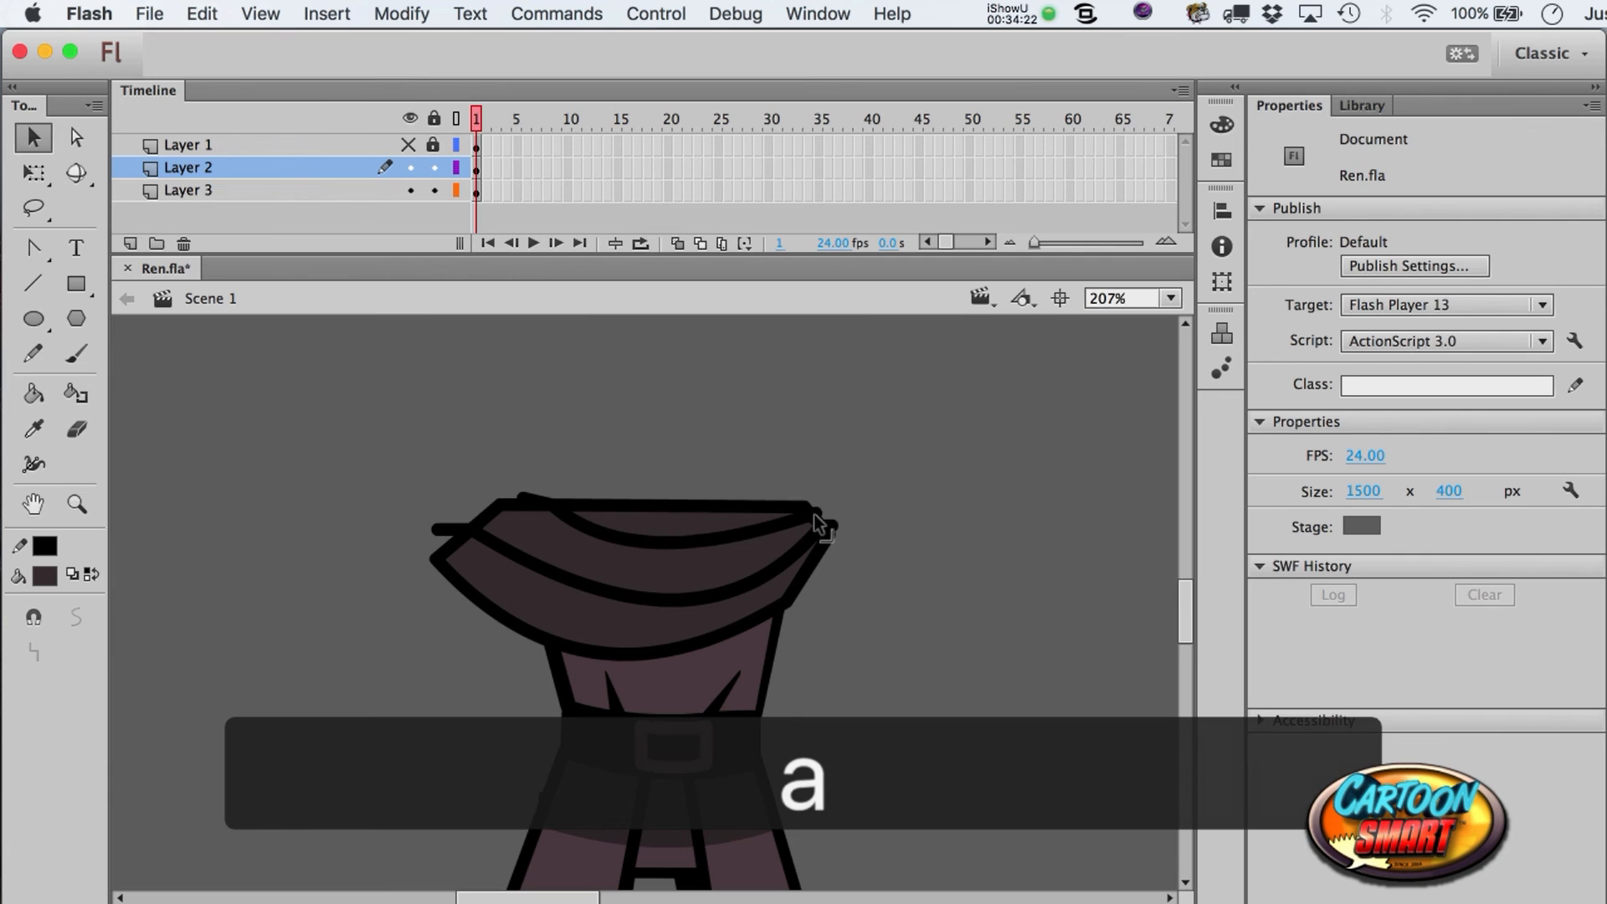
- Cut off the overhanging left ends of both fold lines and show Layer 1 again
click(529, 501)
key(super+x)
click(449, 527)
key(super+x)
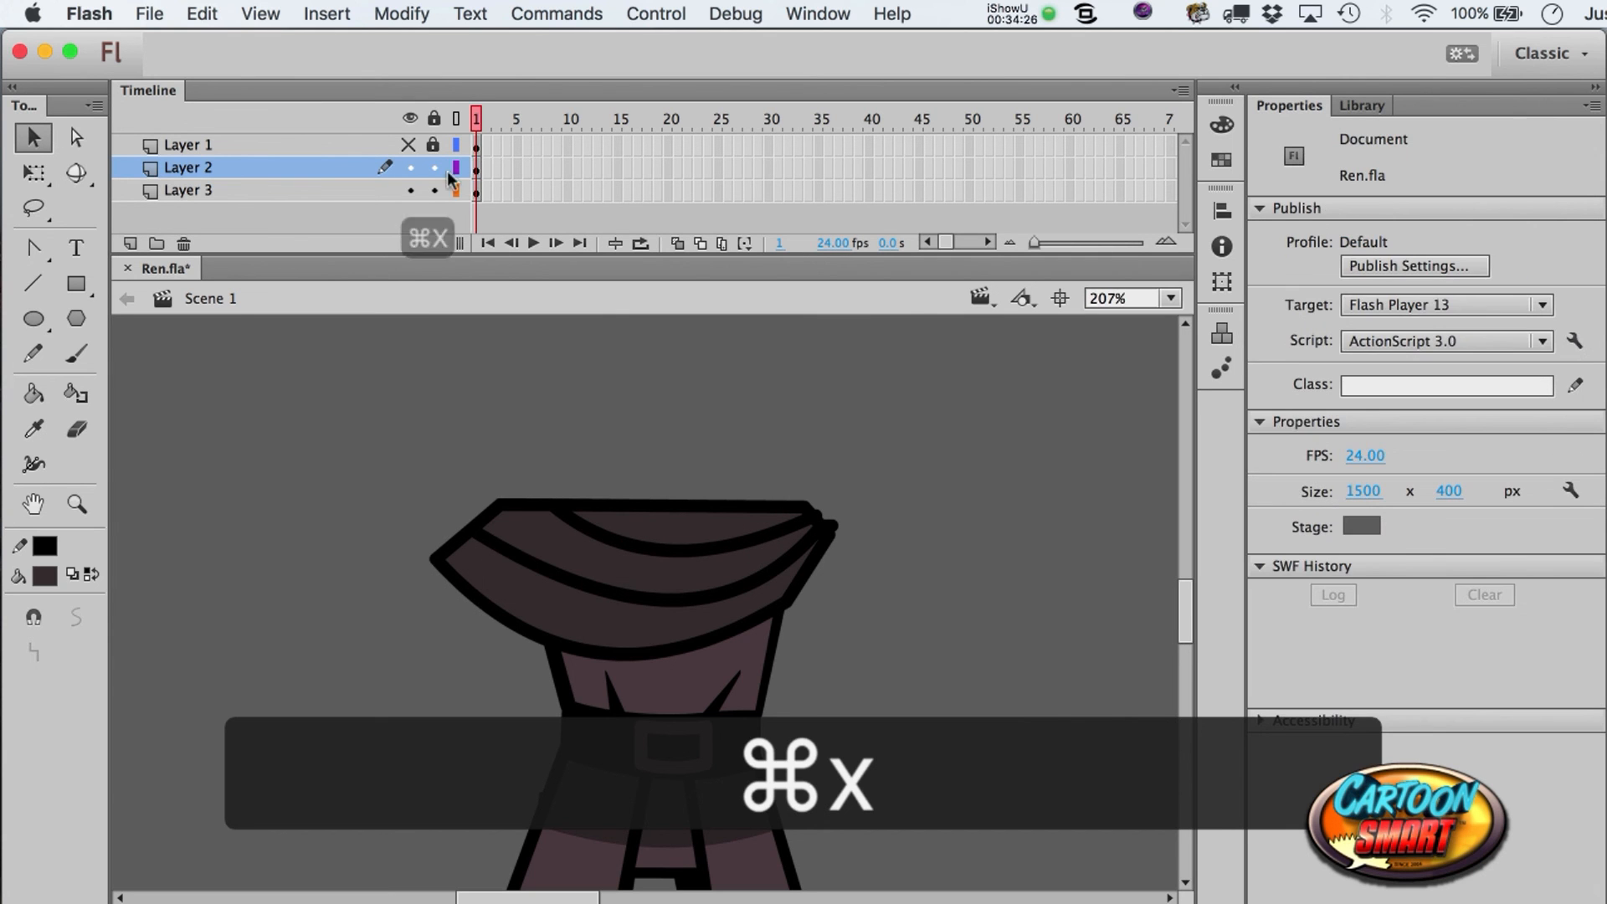
click(409, 145)
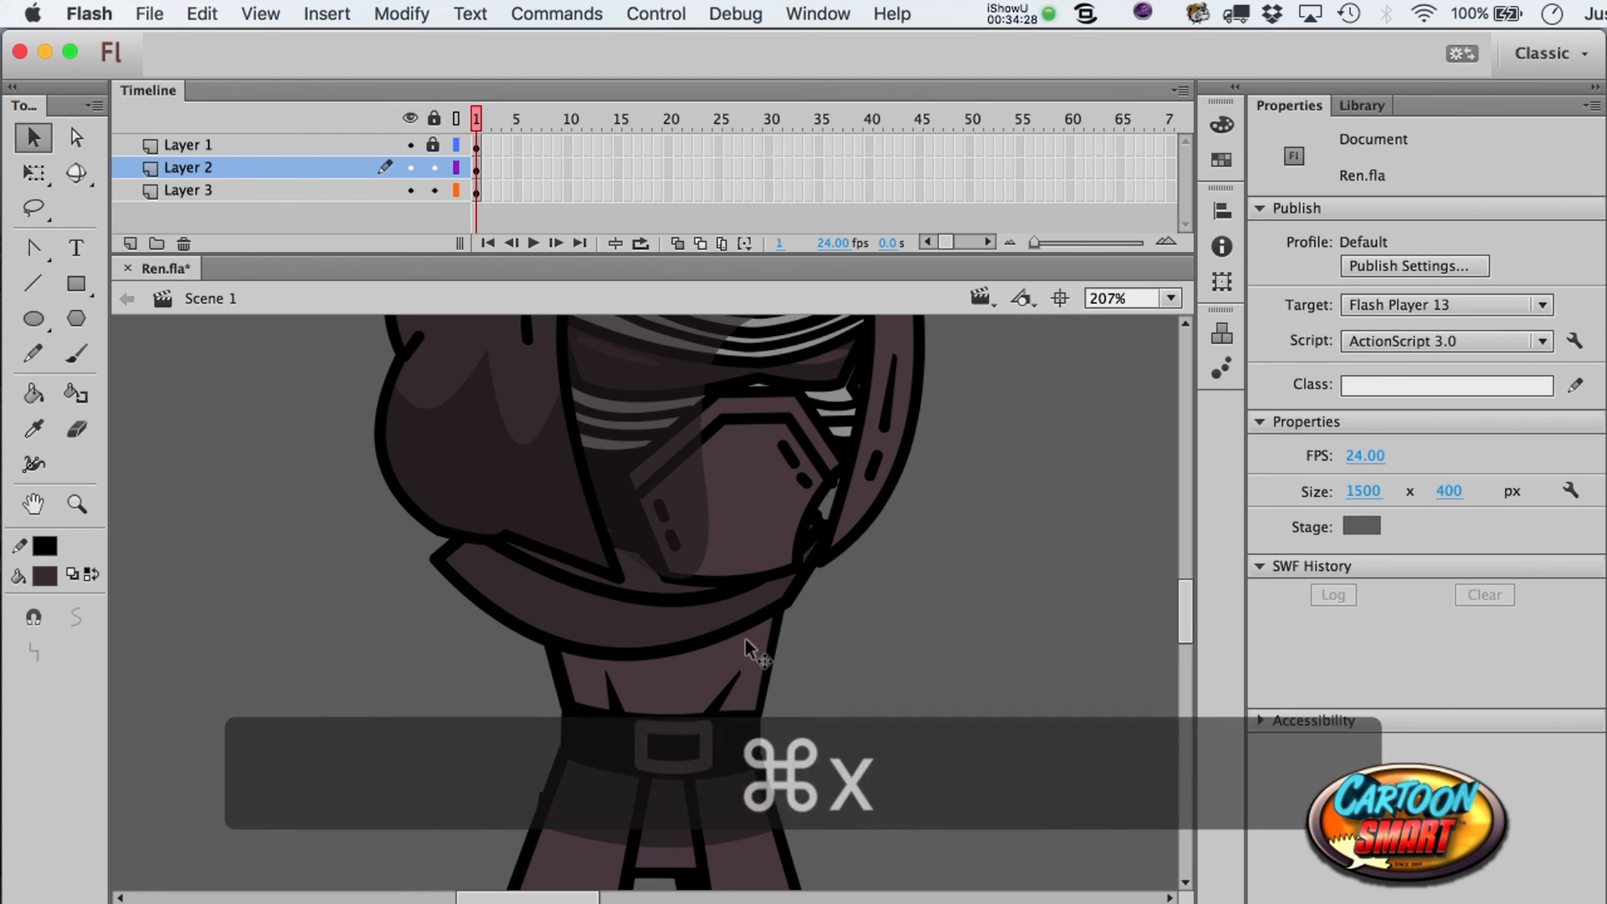
- Convert the collar artwork on Layer 2 into a movie clip symbol named Robe_Tobe
click(478, 169)
key(F8)
text(Robe)
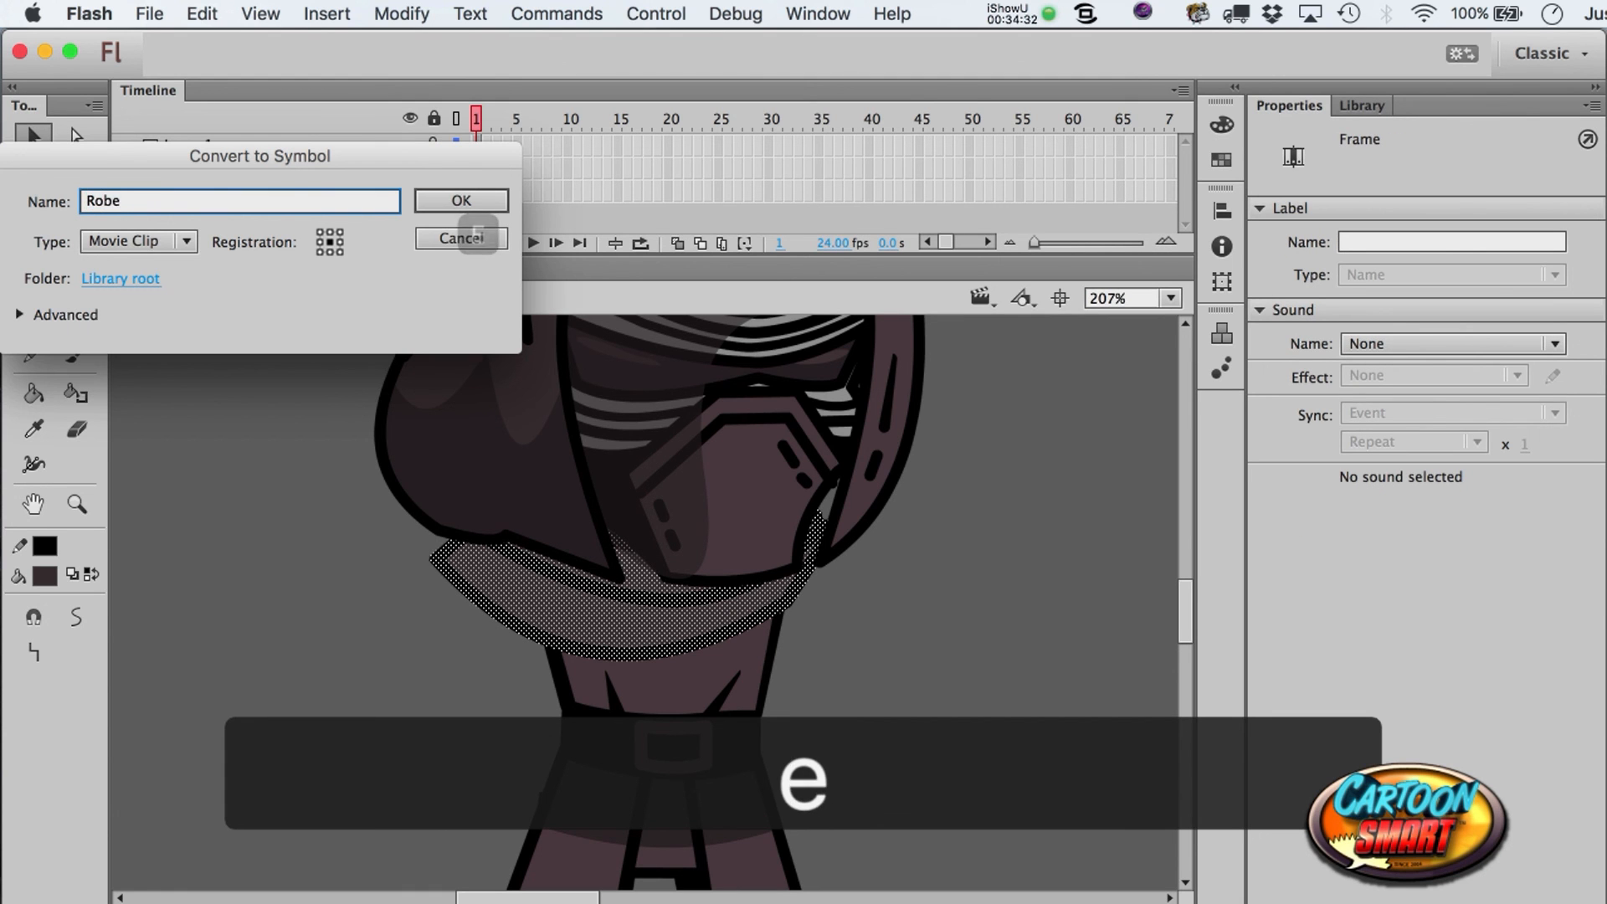
text(_Tobe)
key(Return)
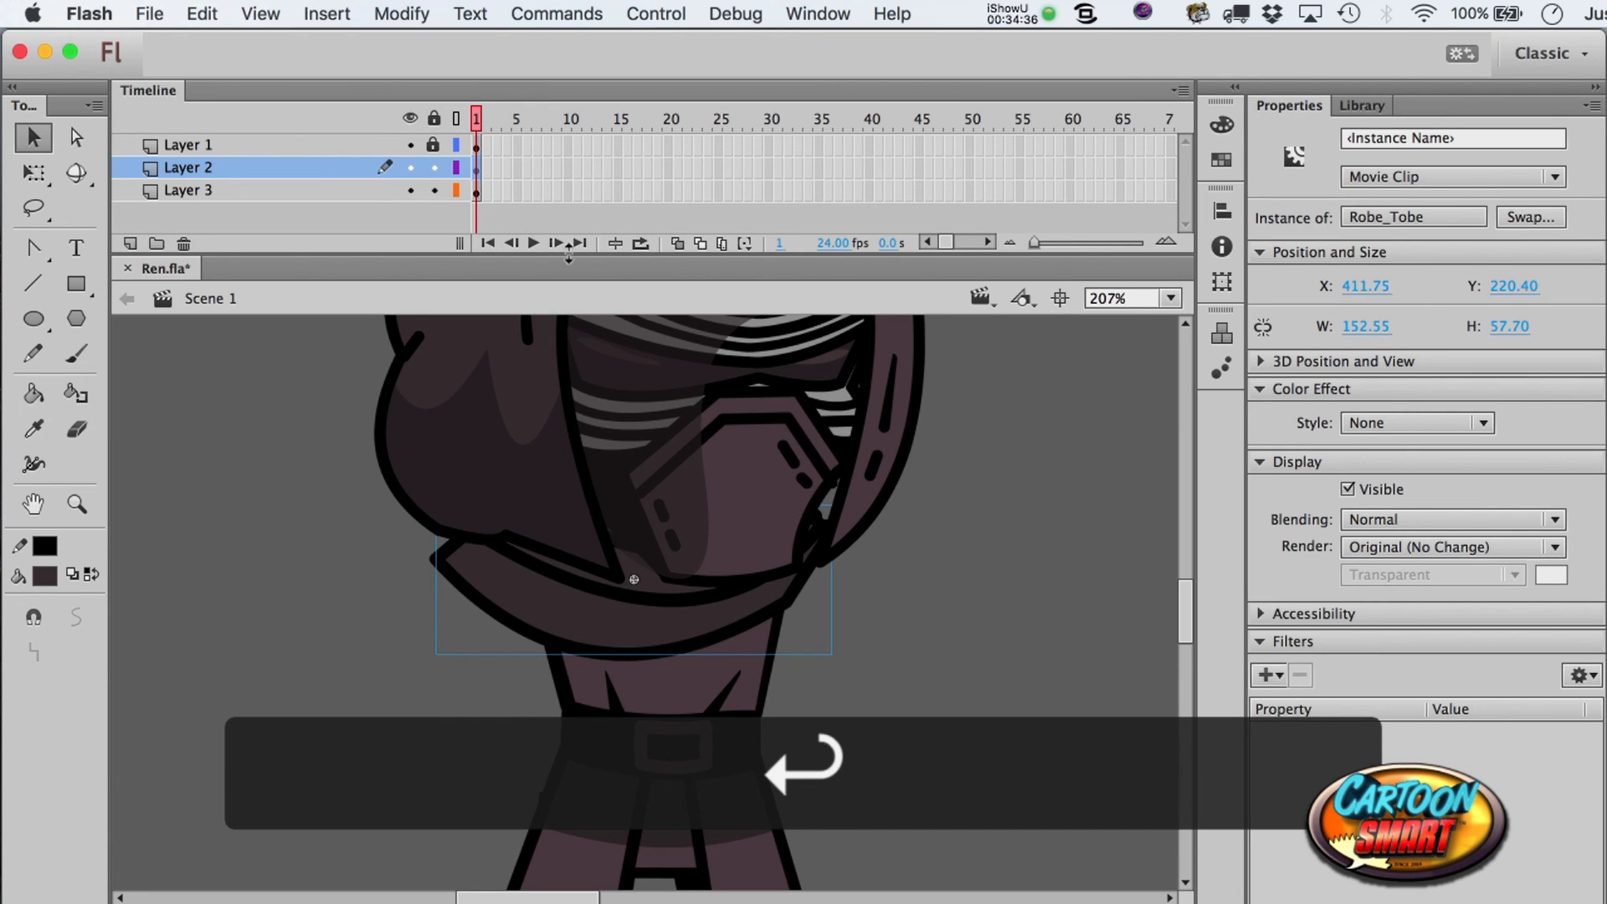
- Move the Robe_Tobe collar 5 pixels down beneath the head and deselect it
key(Down)
key(Down)
key(Down)
key(Down)
key(Down)
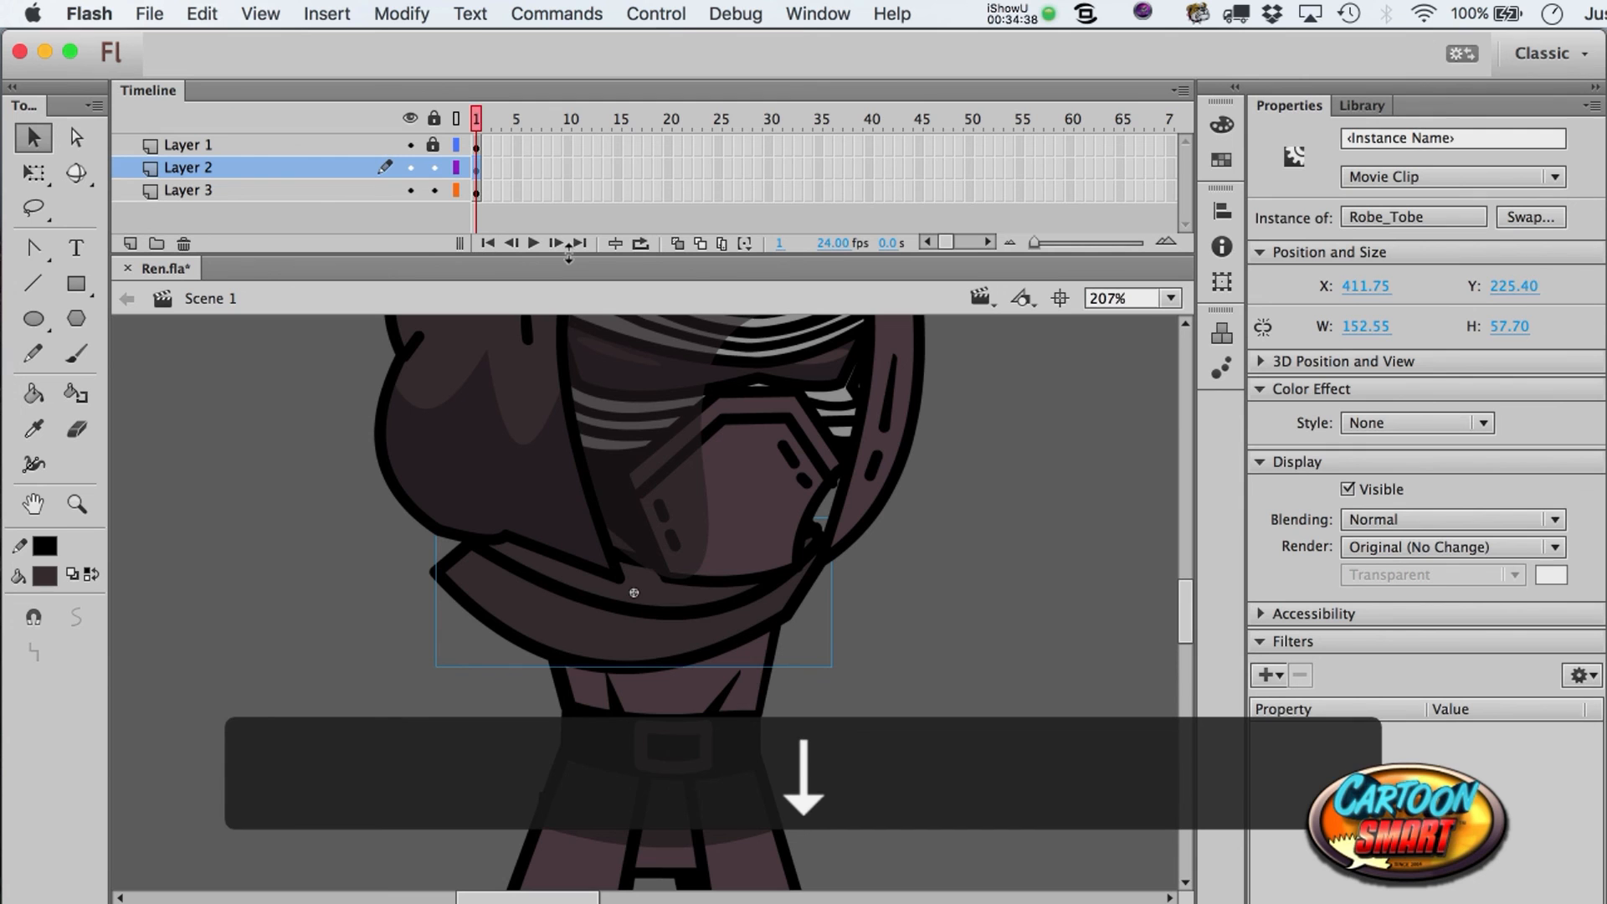
click(77, 504)
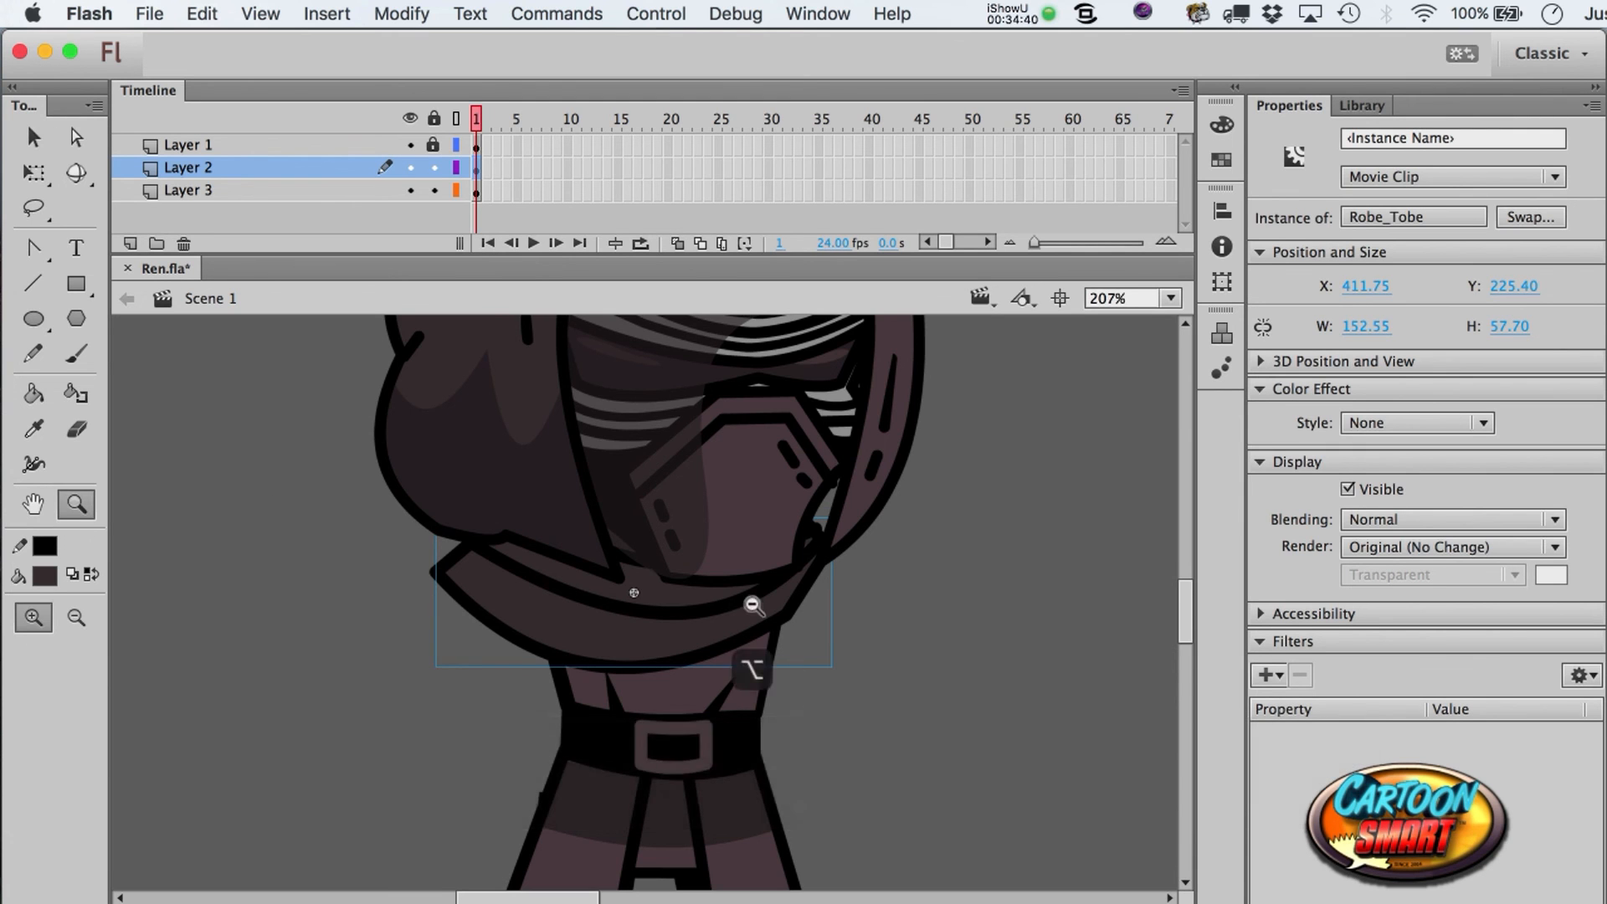
alt+click(750, 601)
key(a)
click(873, 550)
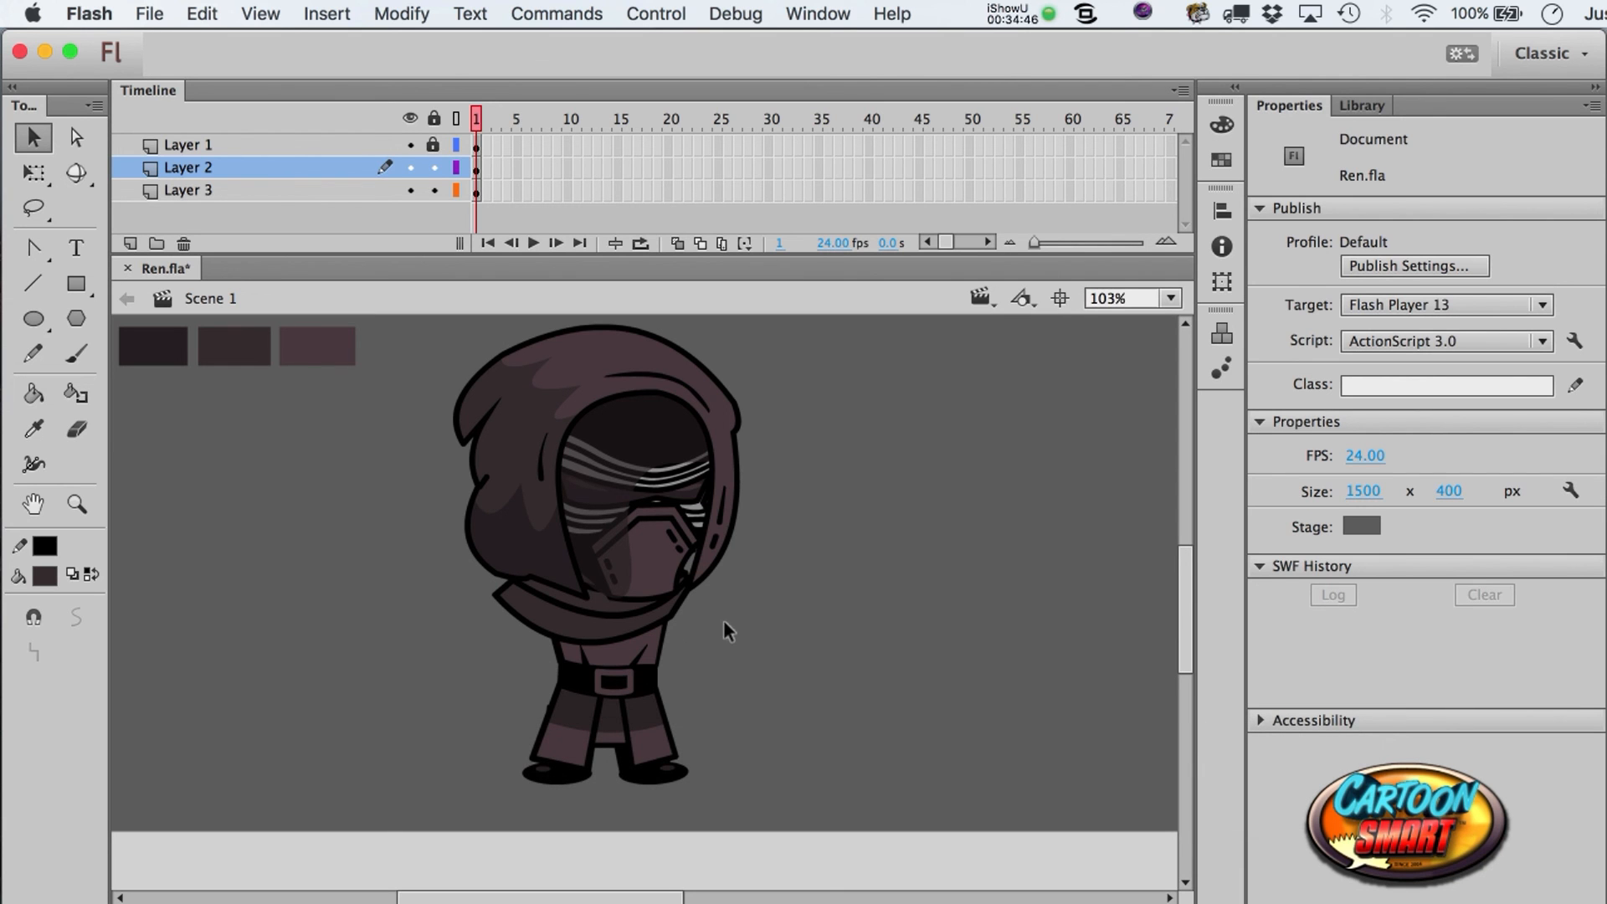
- Open the Robe_Tobe symbol for editing in place and convert its outlines and fold lines to fills
click(82, 512)
drag(436, 484, 778, 804)
key(a)
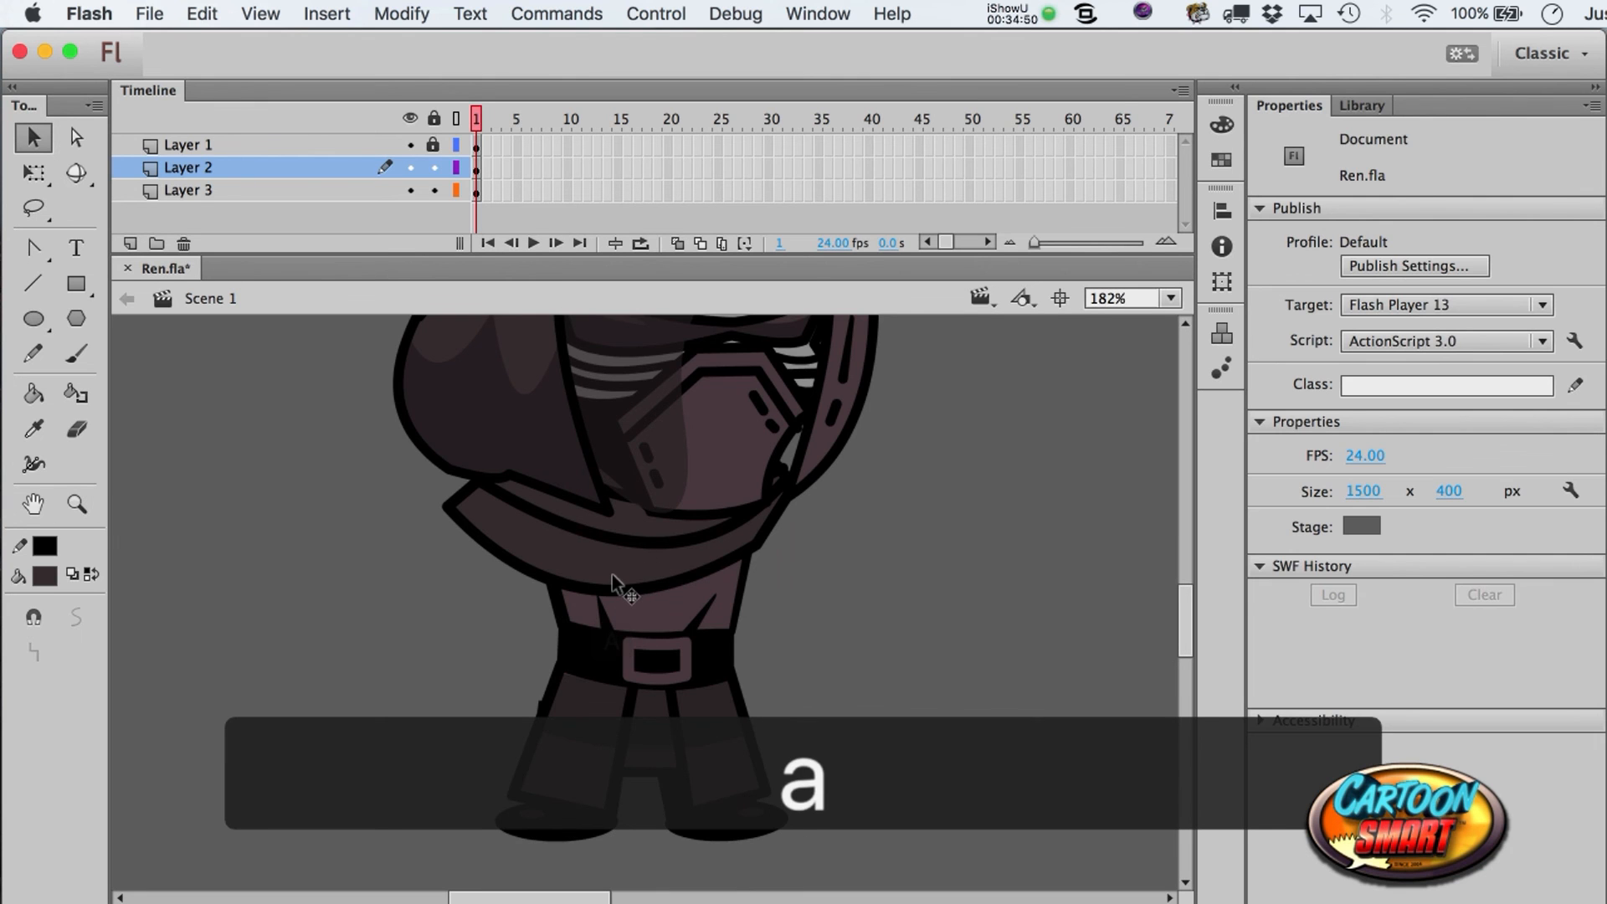
double_click(611, 574)
key(super+o)
click(1162, 678)
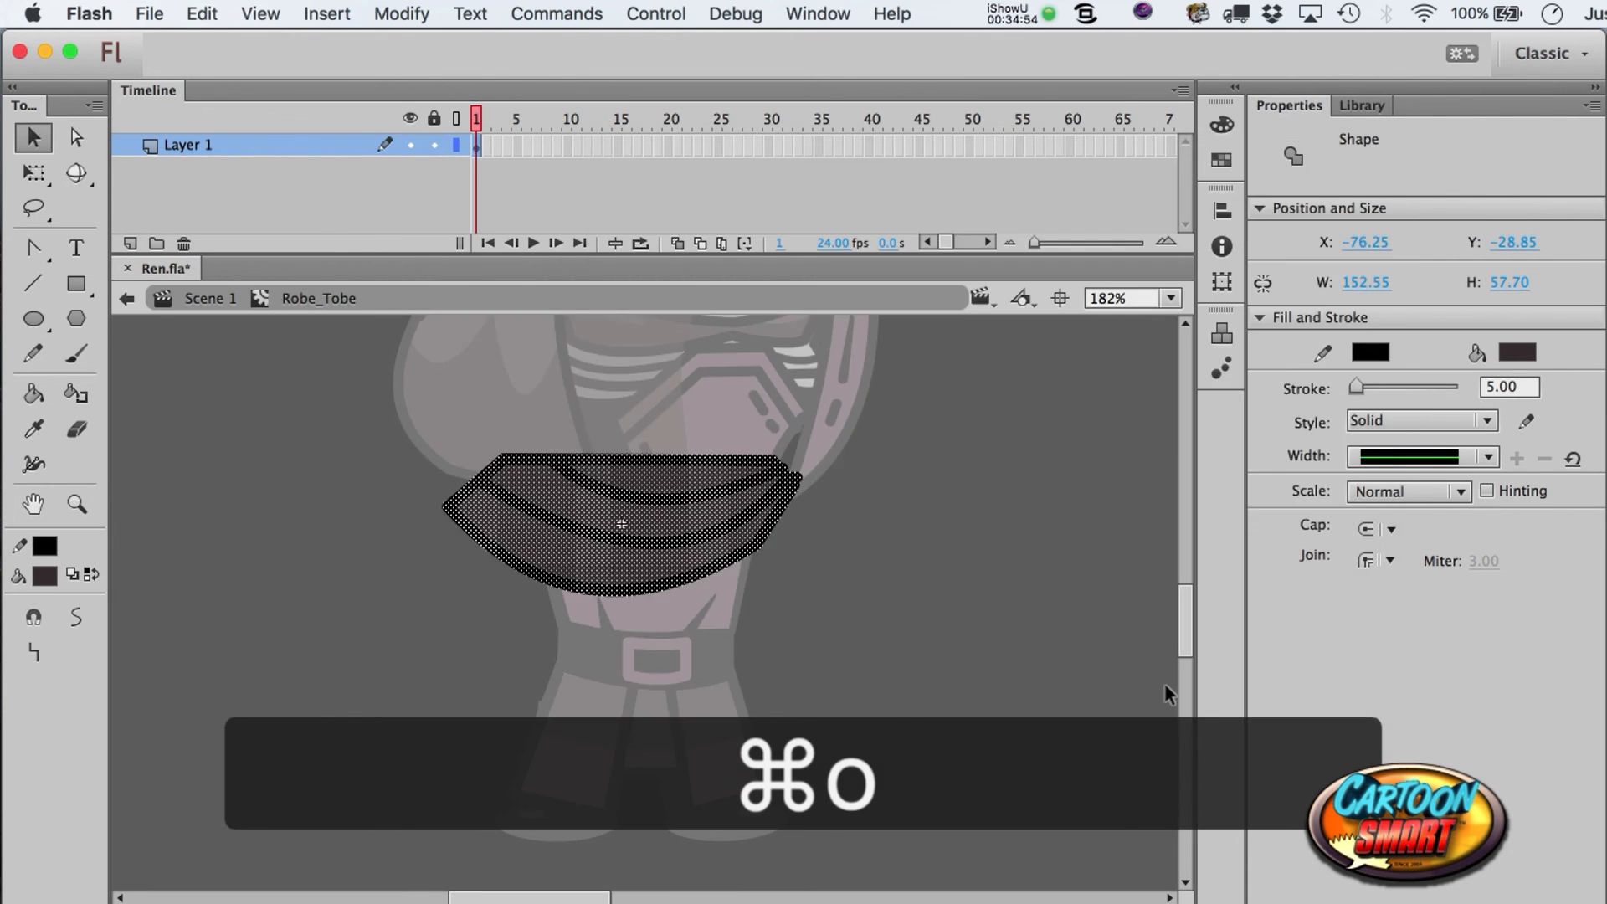
key(a)
click(1035, 658)
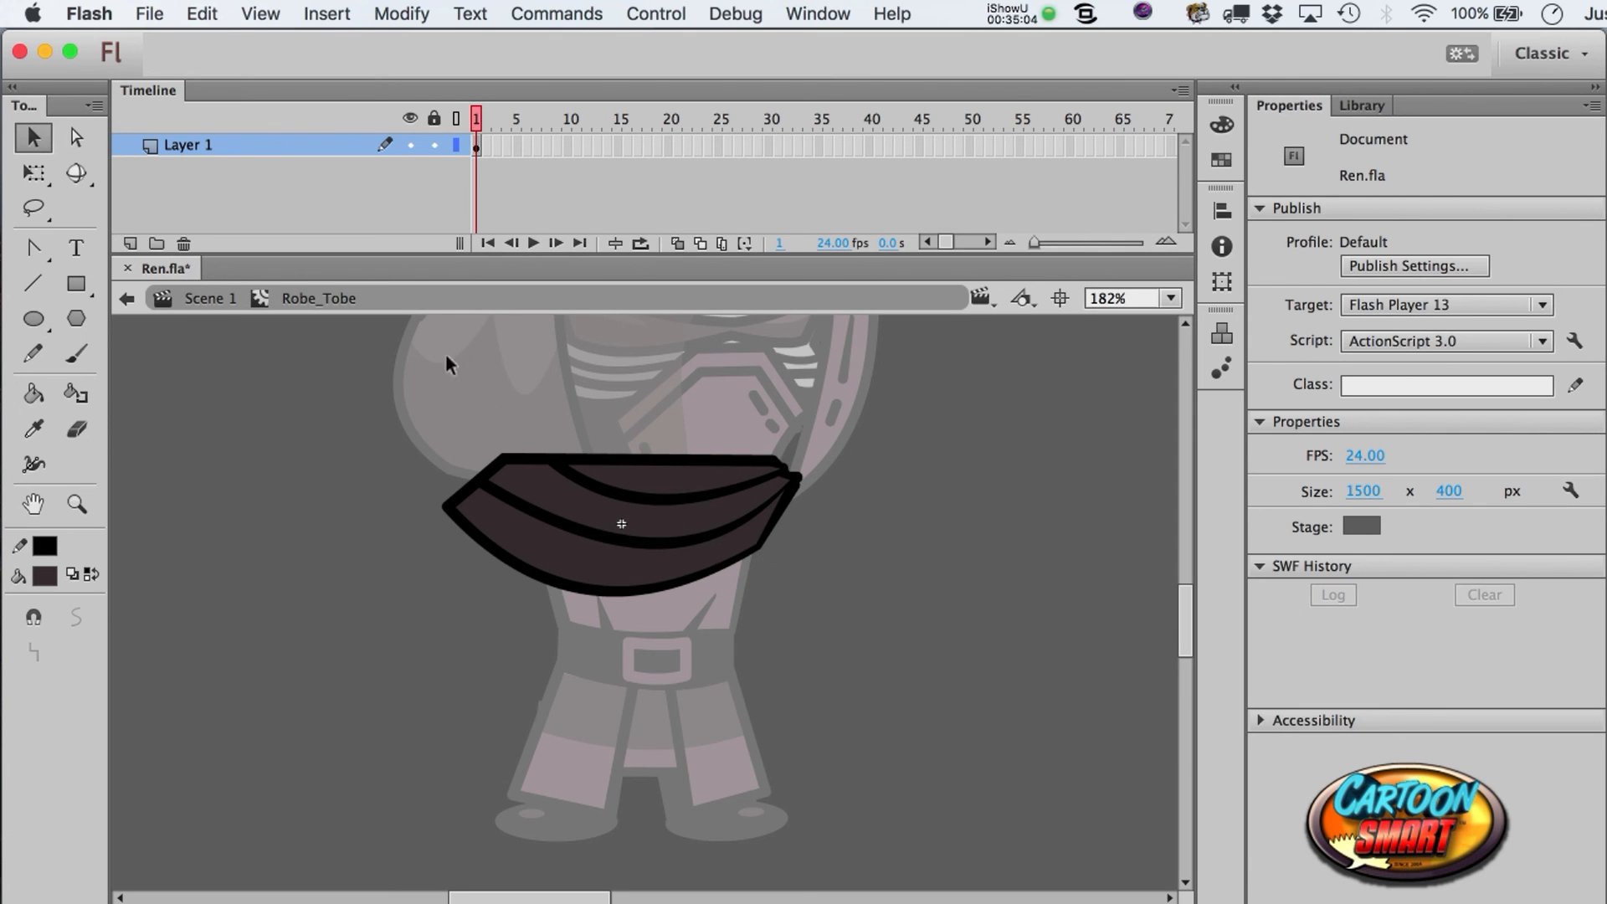
- Copy the left three quarters of the collar and paste it in place on a new Layer 2
drag(402, 429, 707, 628)
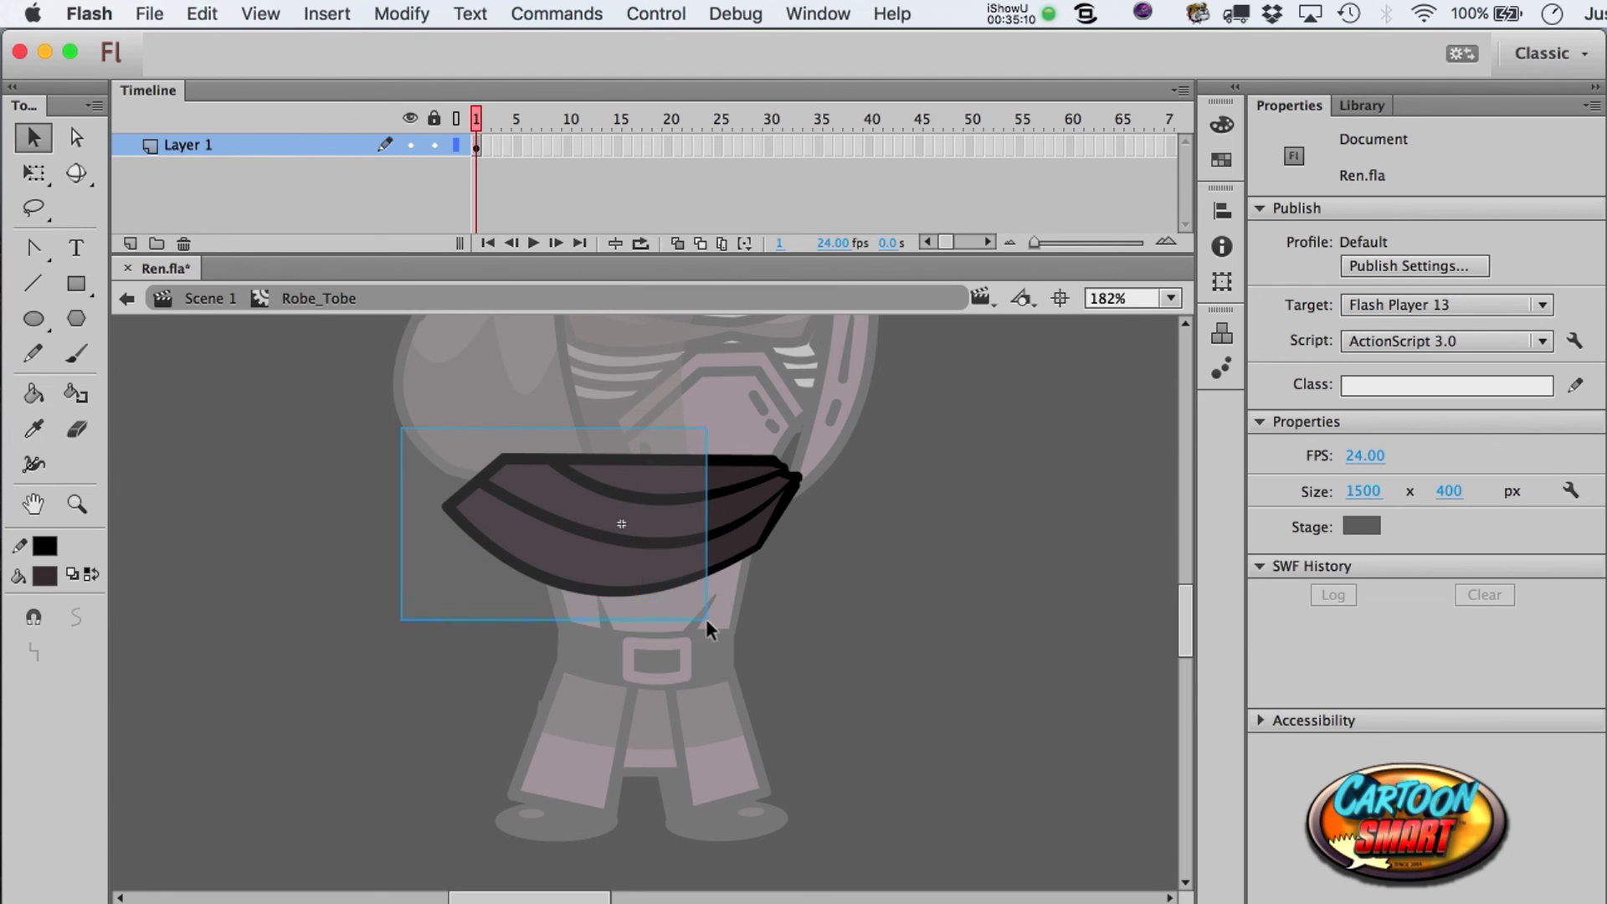
drag(707, 620, 711, 616)
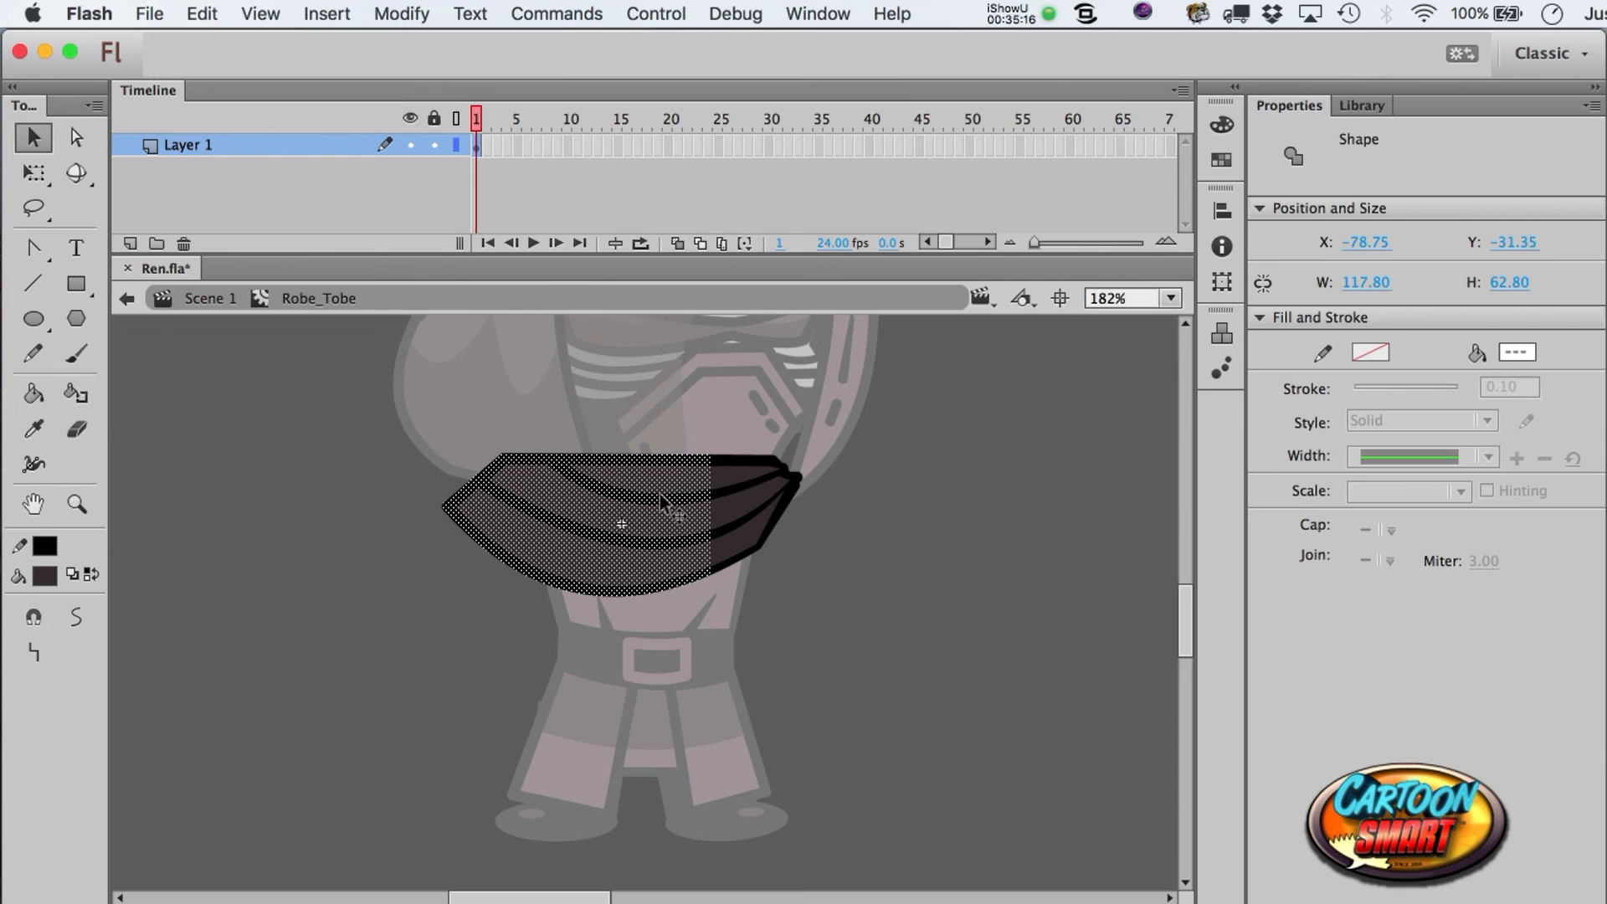
key(super+c)
click(132, 244)
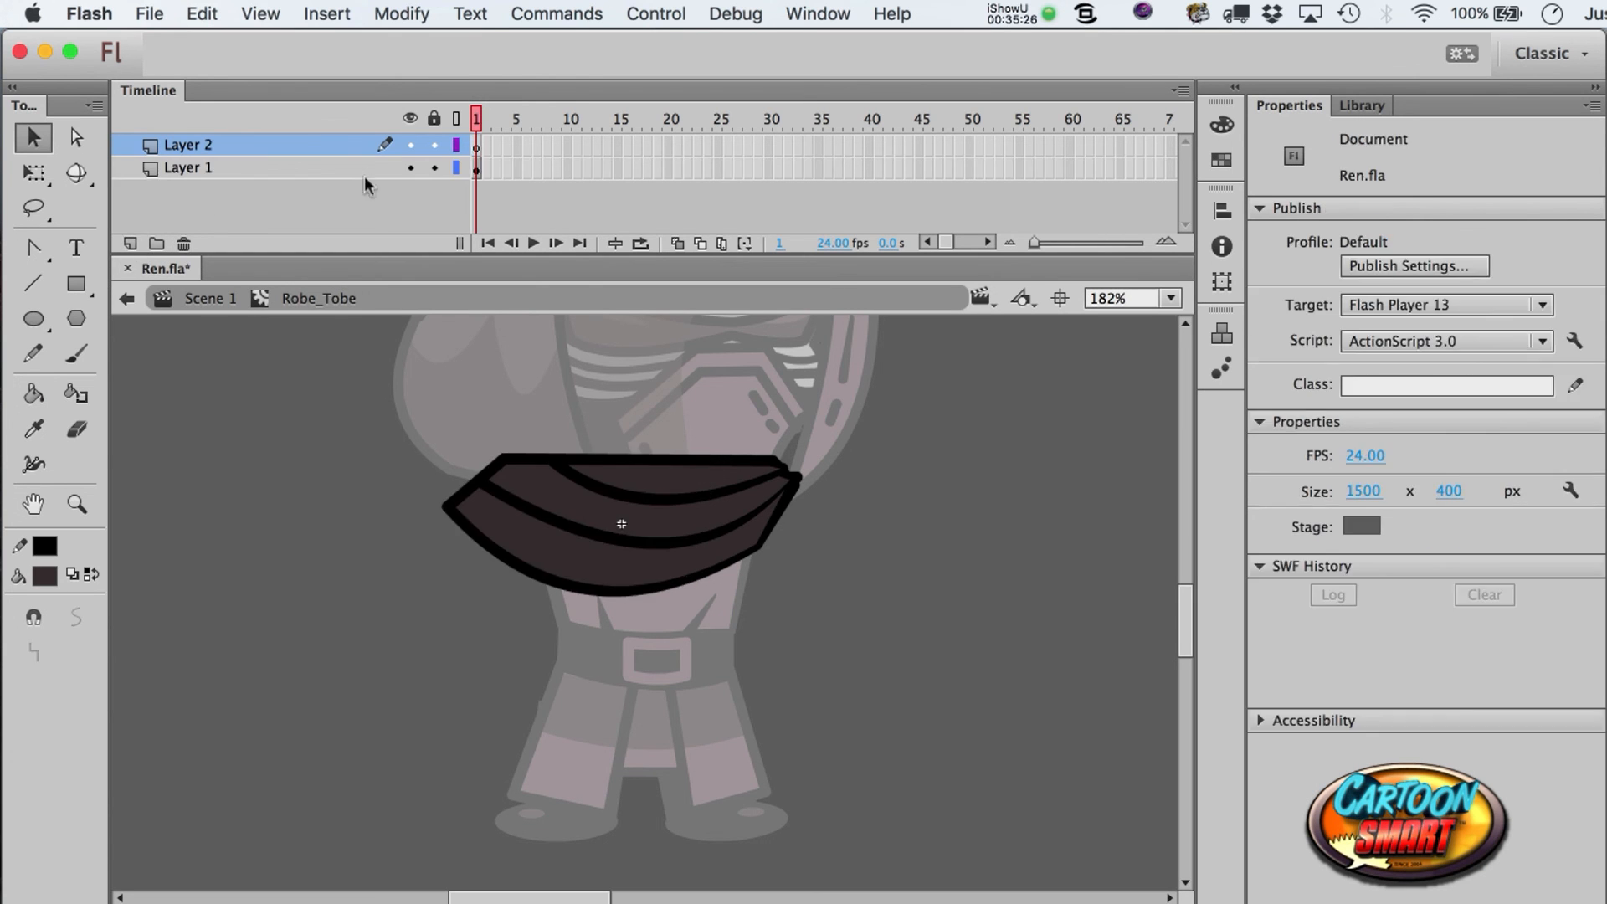
click(479, 143)
key(super+shift+v)
key(Right)
key(Left)
drag(591, 473, 509, 724)
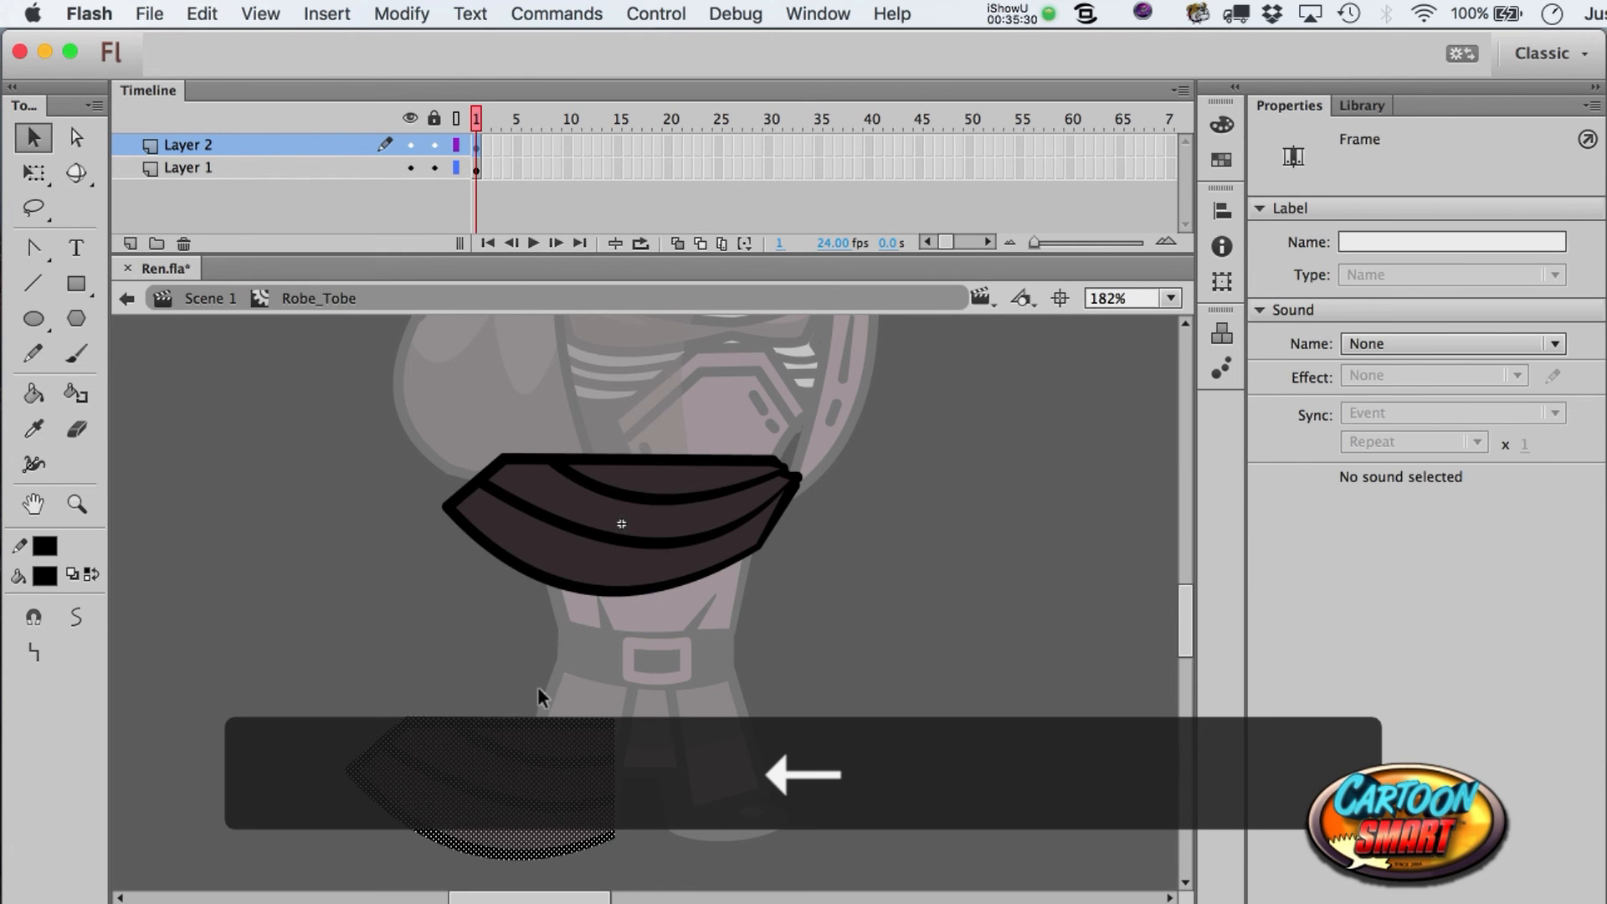
key(super+z)
key(super+z)
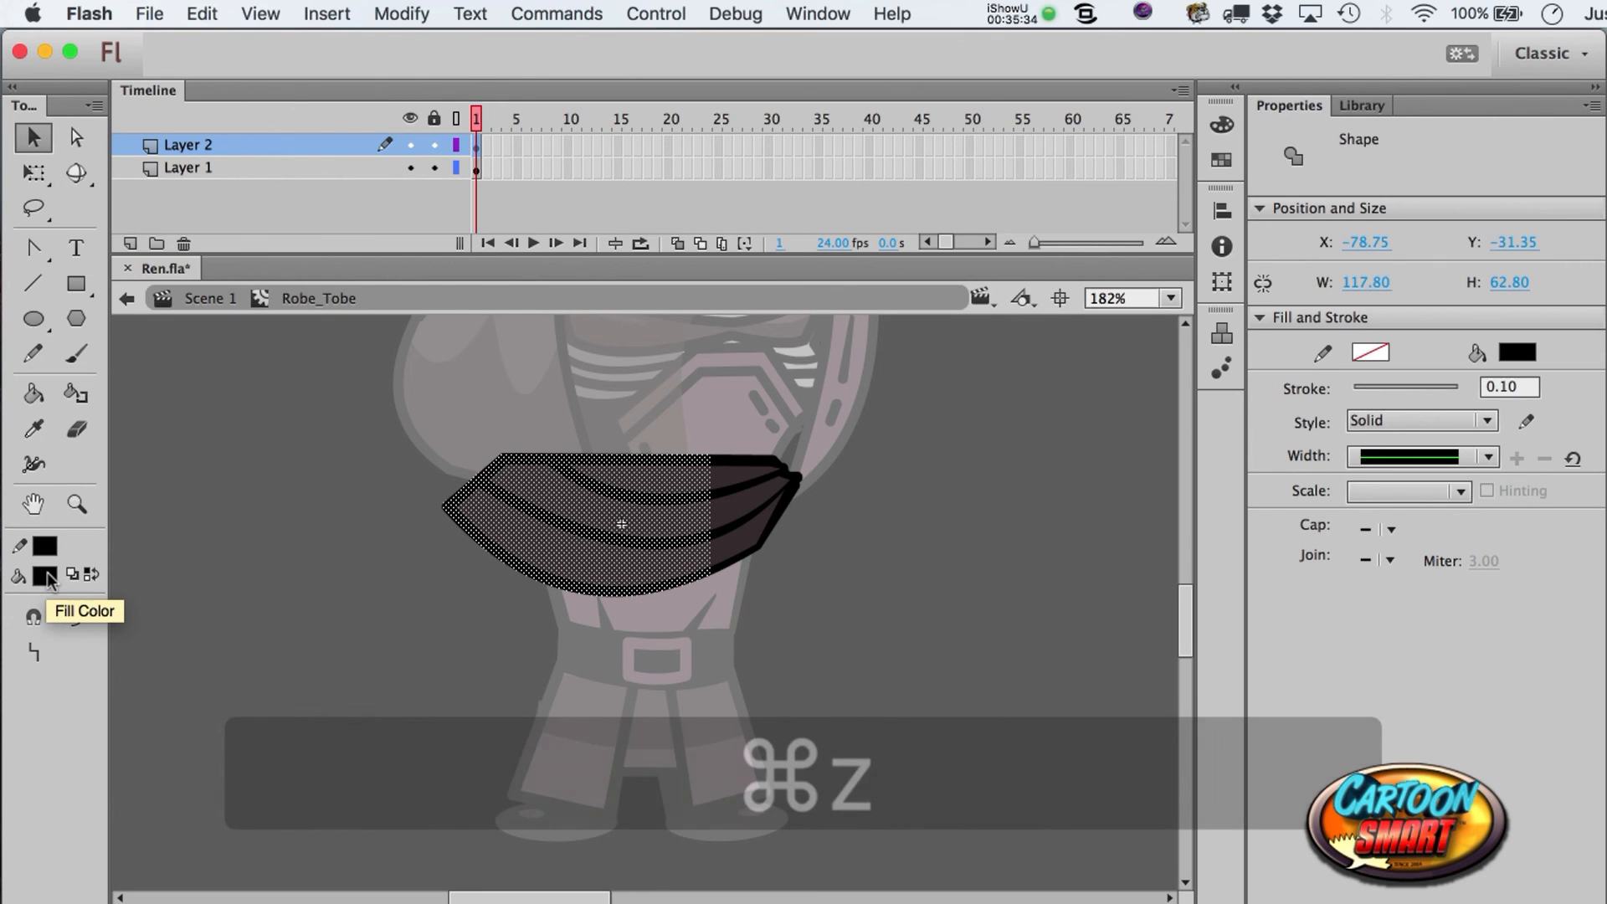
- Fill the pasted collar piece with black at 40% alpha as a shadow
click(46, 576)
click(99, 100)
click(46, 576)
click(375, 44)
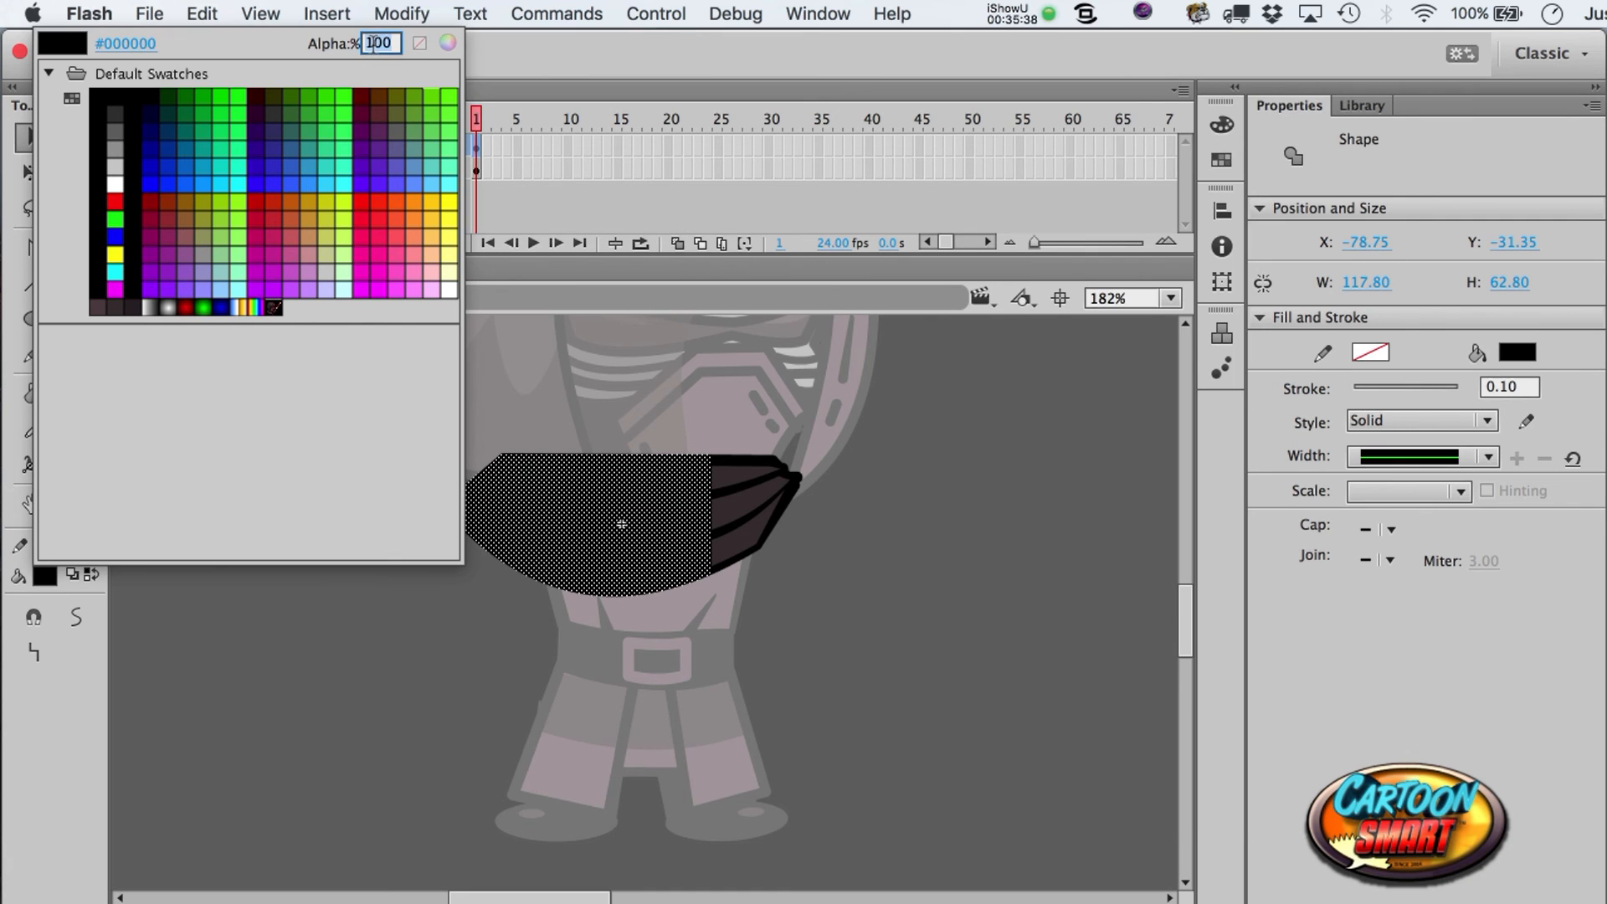
text(0)
key(Return)
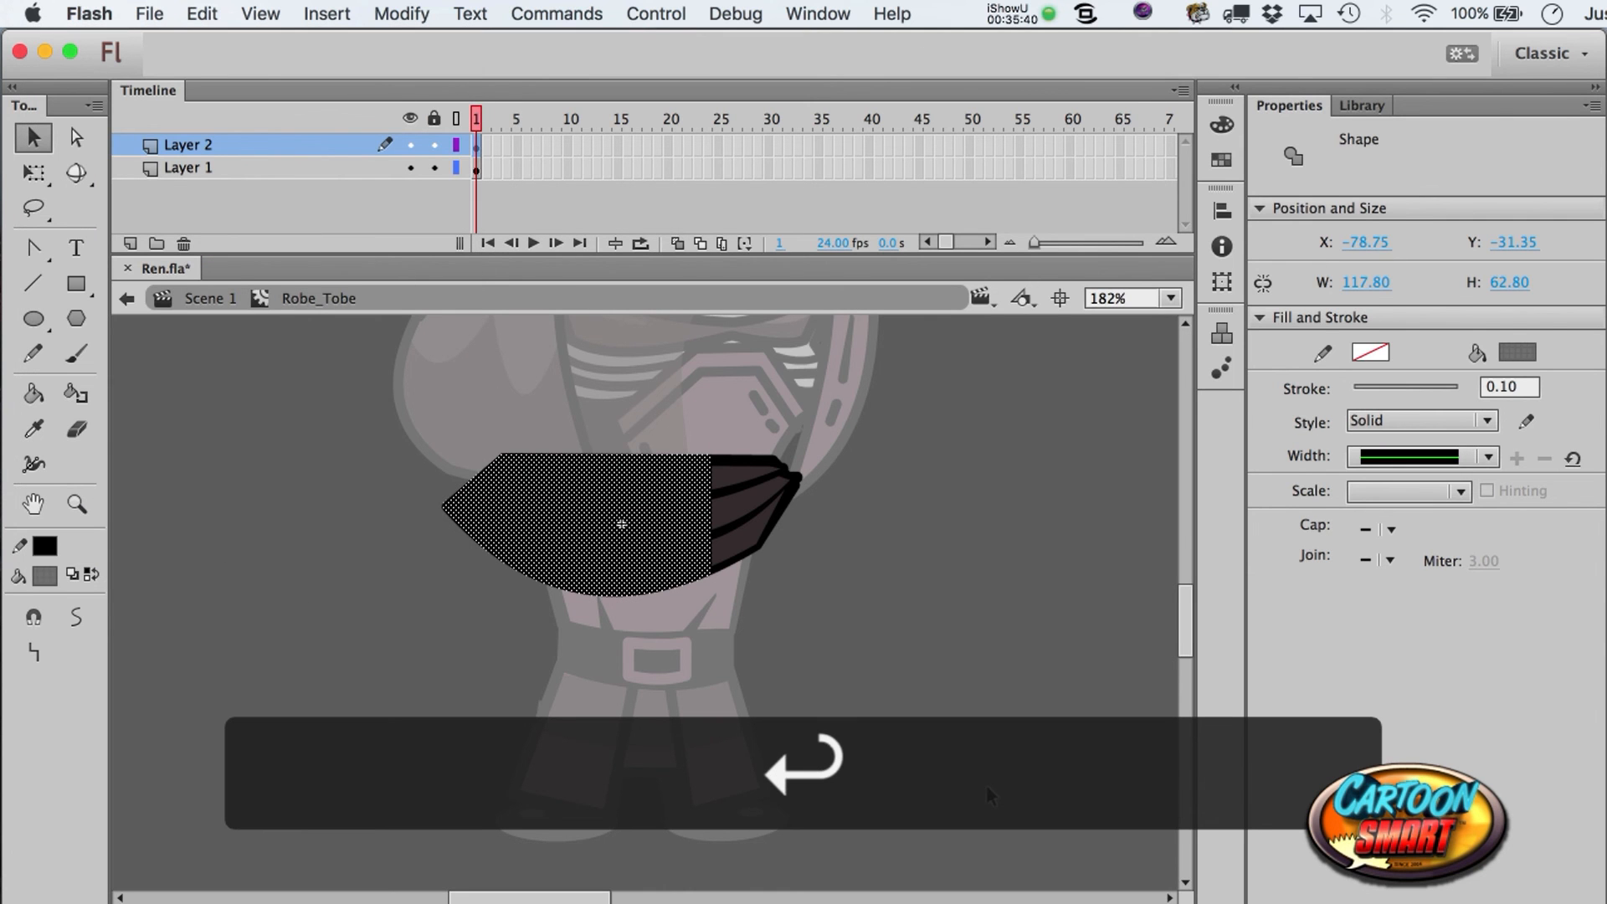
click(986, 785)
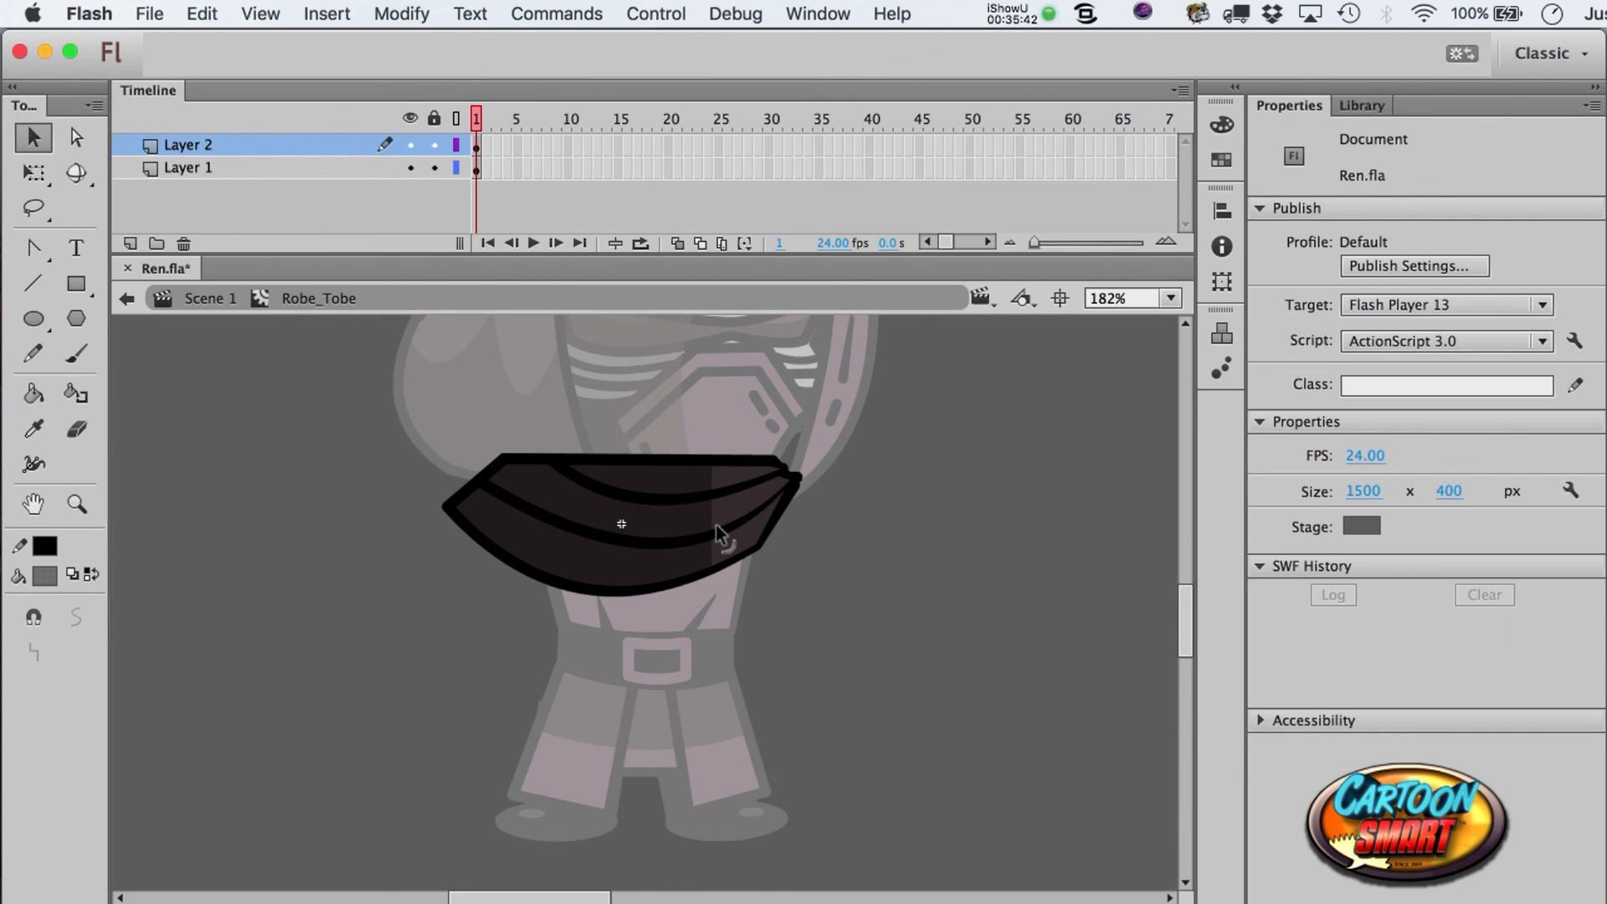
- Curve the shadow's right edge inward separately within the collar's folds and return to Scene 1
drag(710, 509, 581, 520)
drag(696, 505, 579, 520)
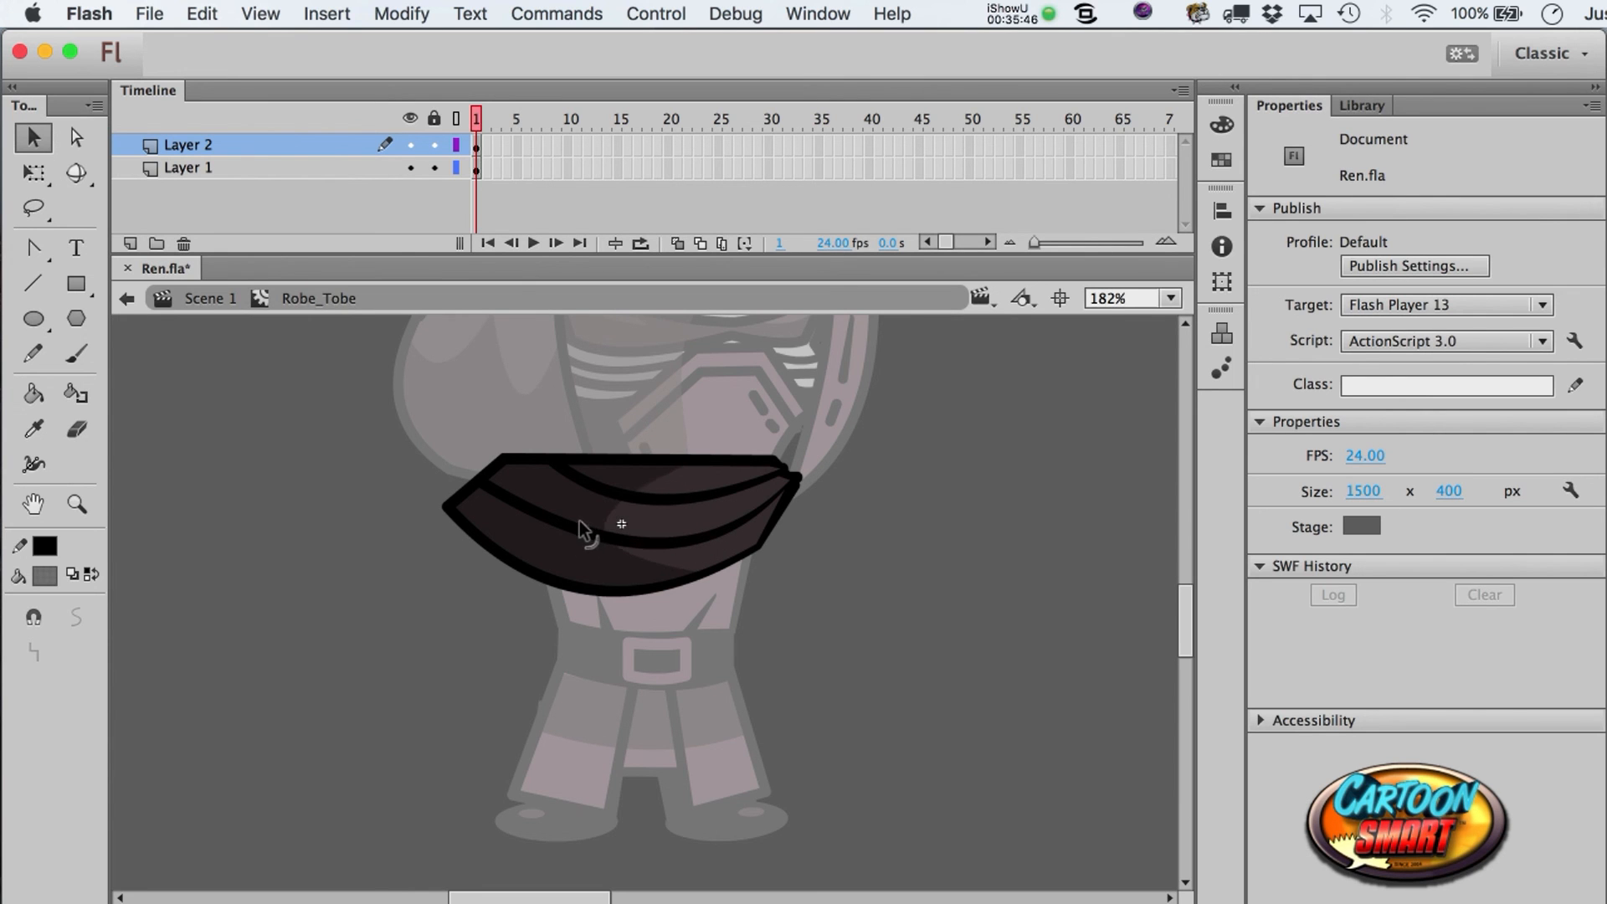
key(super+z)
drag(636, 480, 668, 490)
key(super+e)
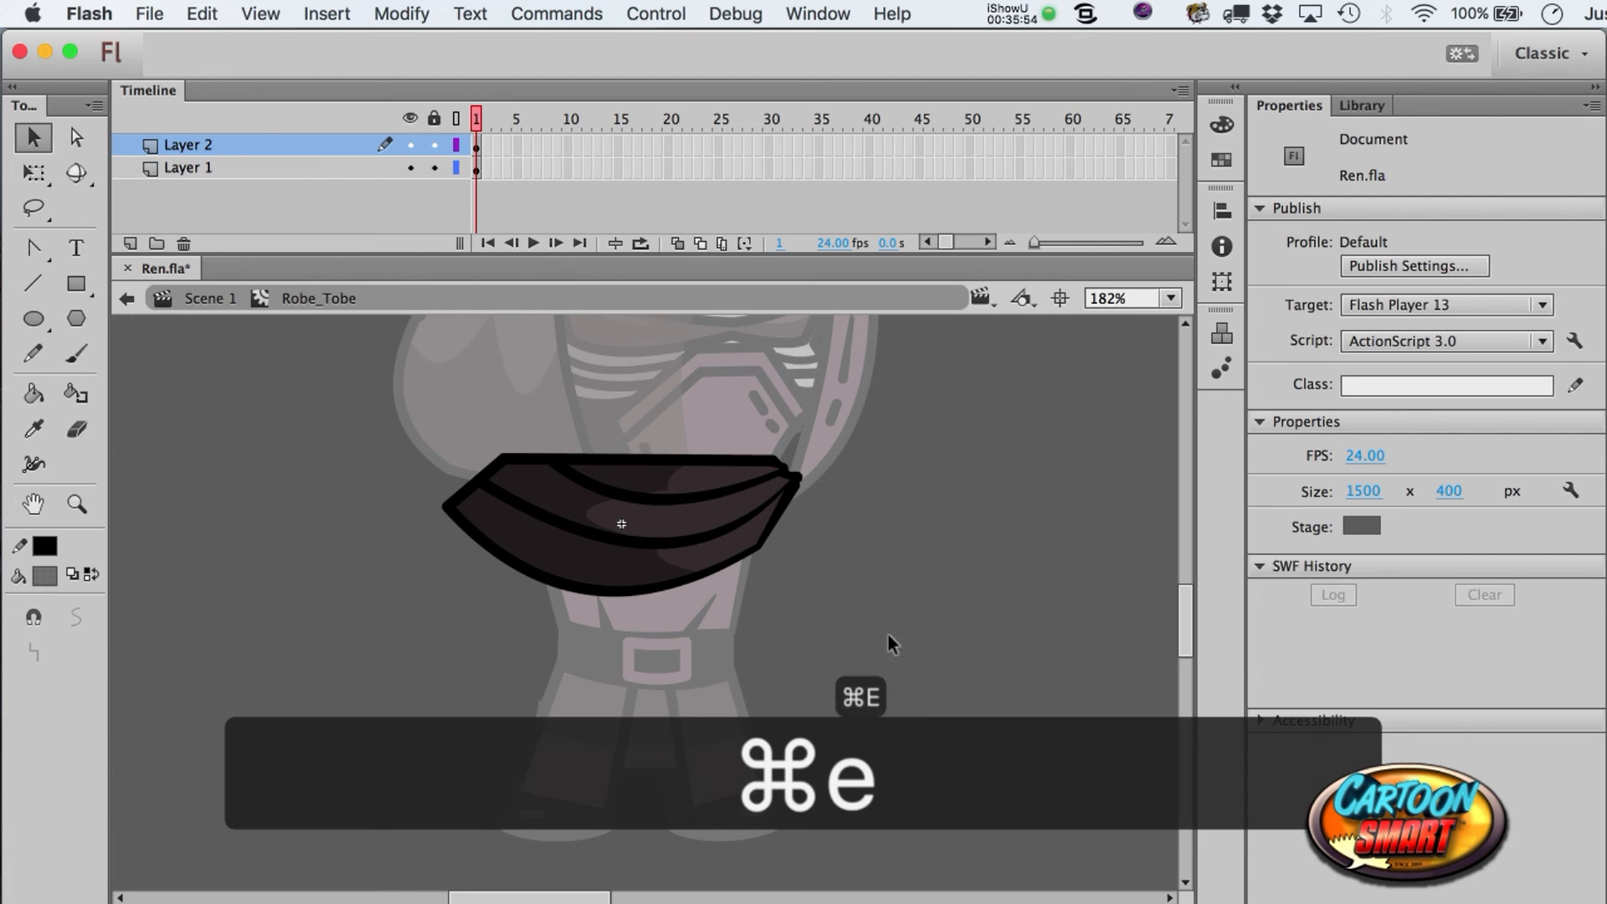
click(376, 590)
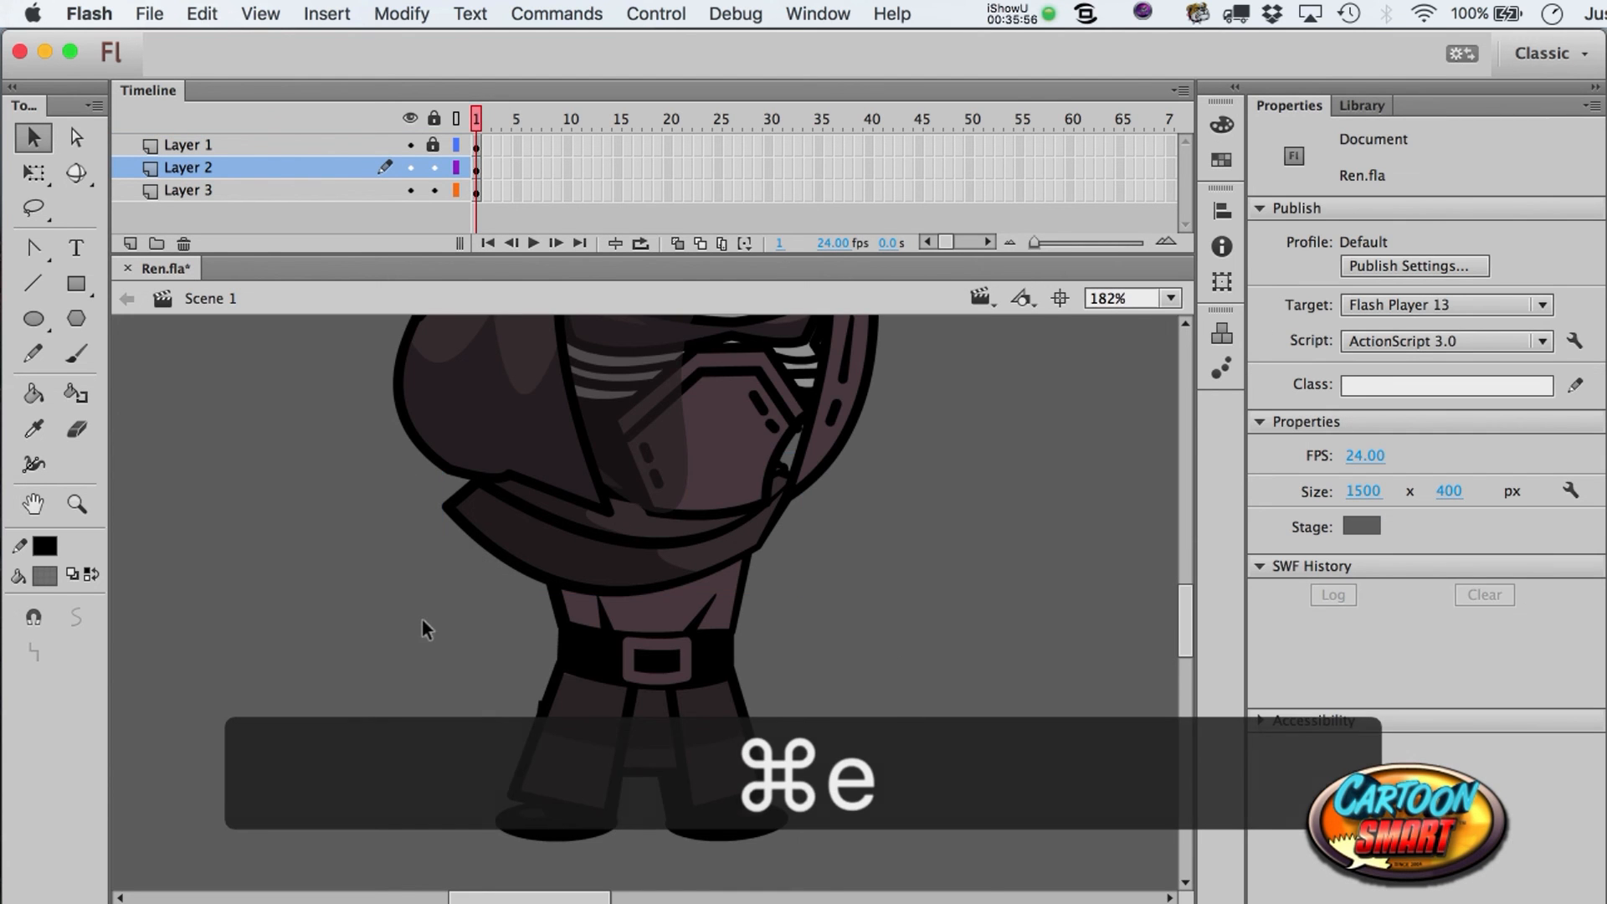
- Set up the Rectangle tool with the torso's lighter brown as a fully opaque fill
scroll(424, 624, left, 3)
scroll(423, 623, right, 3)
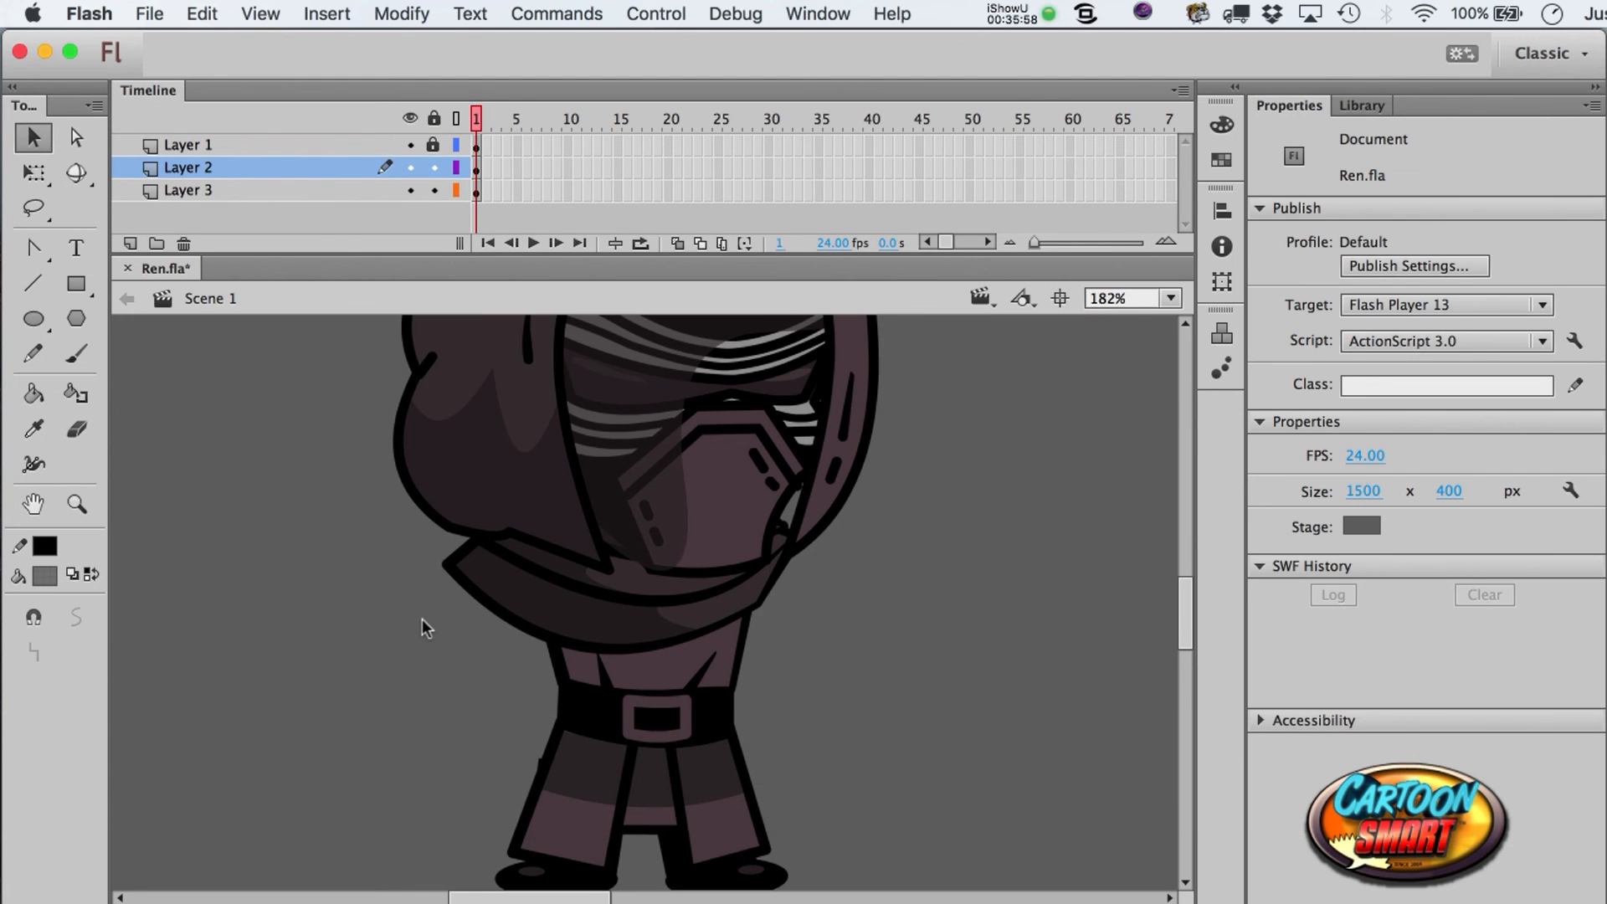
click(81, 288)
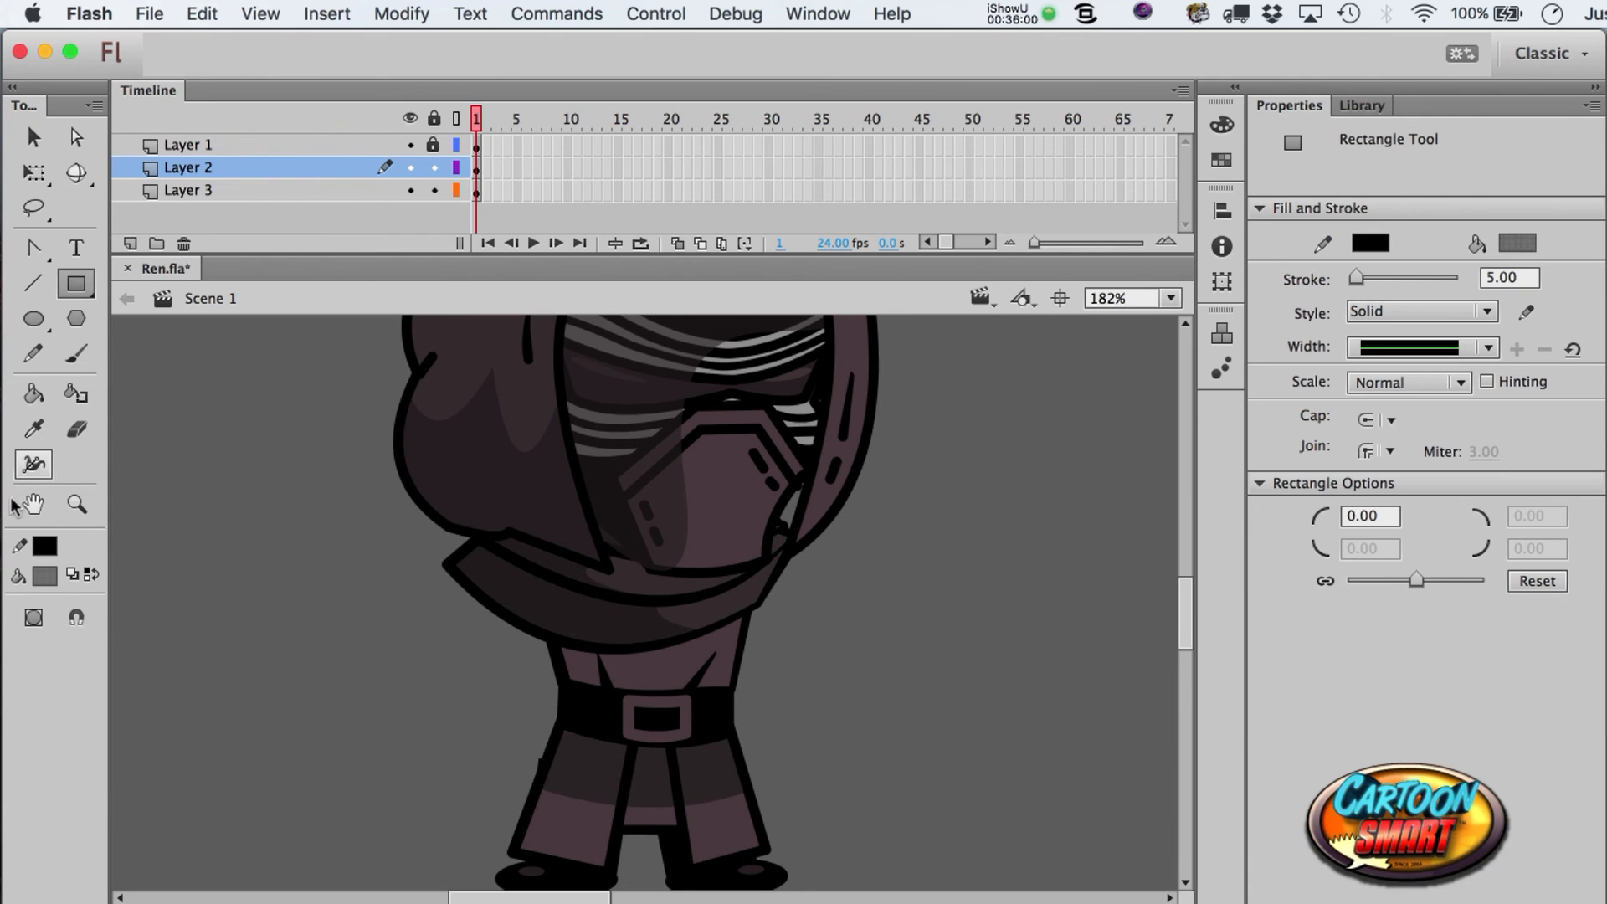
click(46, 577)
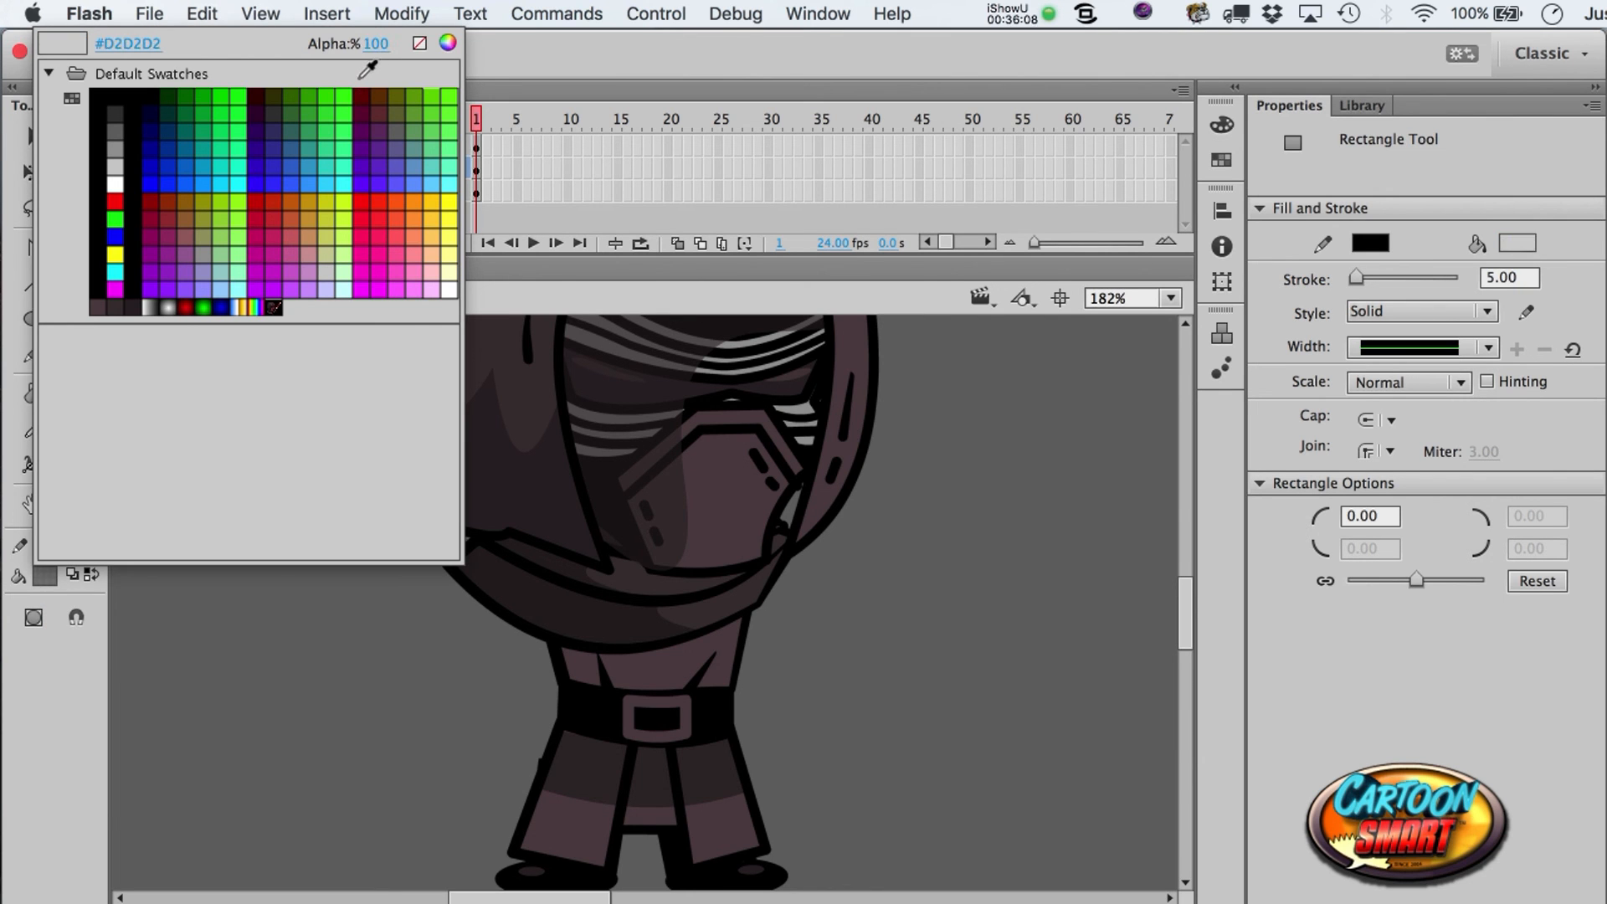
drag(375, 43, 285, 66)
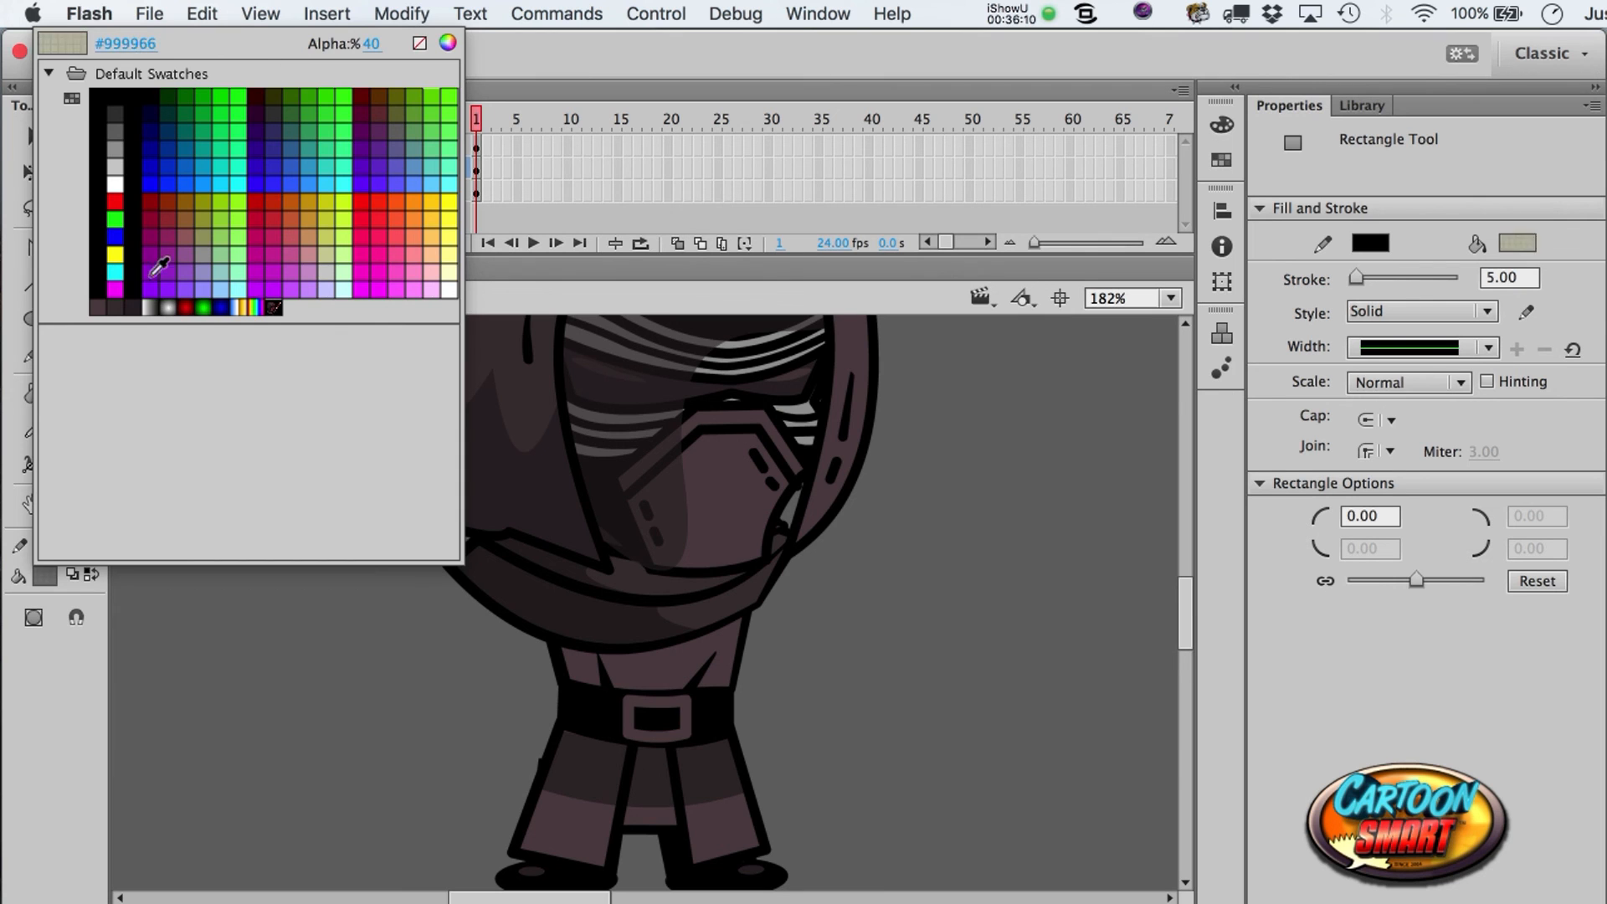
click(101, 307)
click(46, 580)
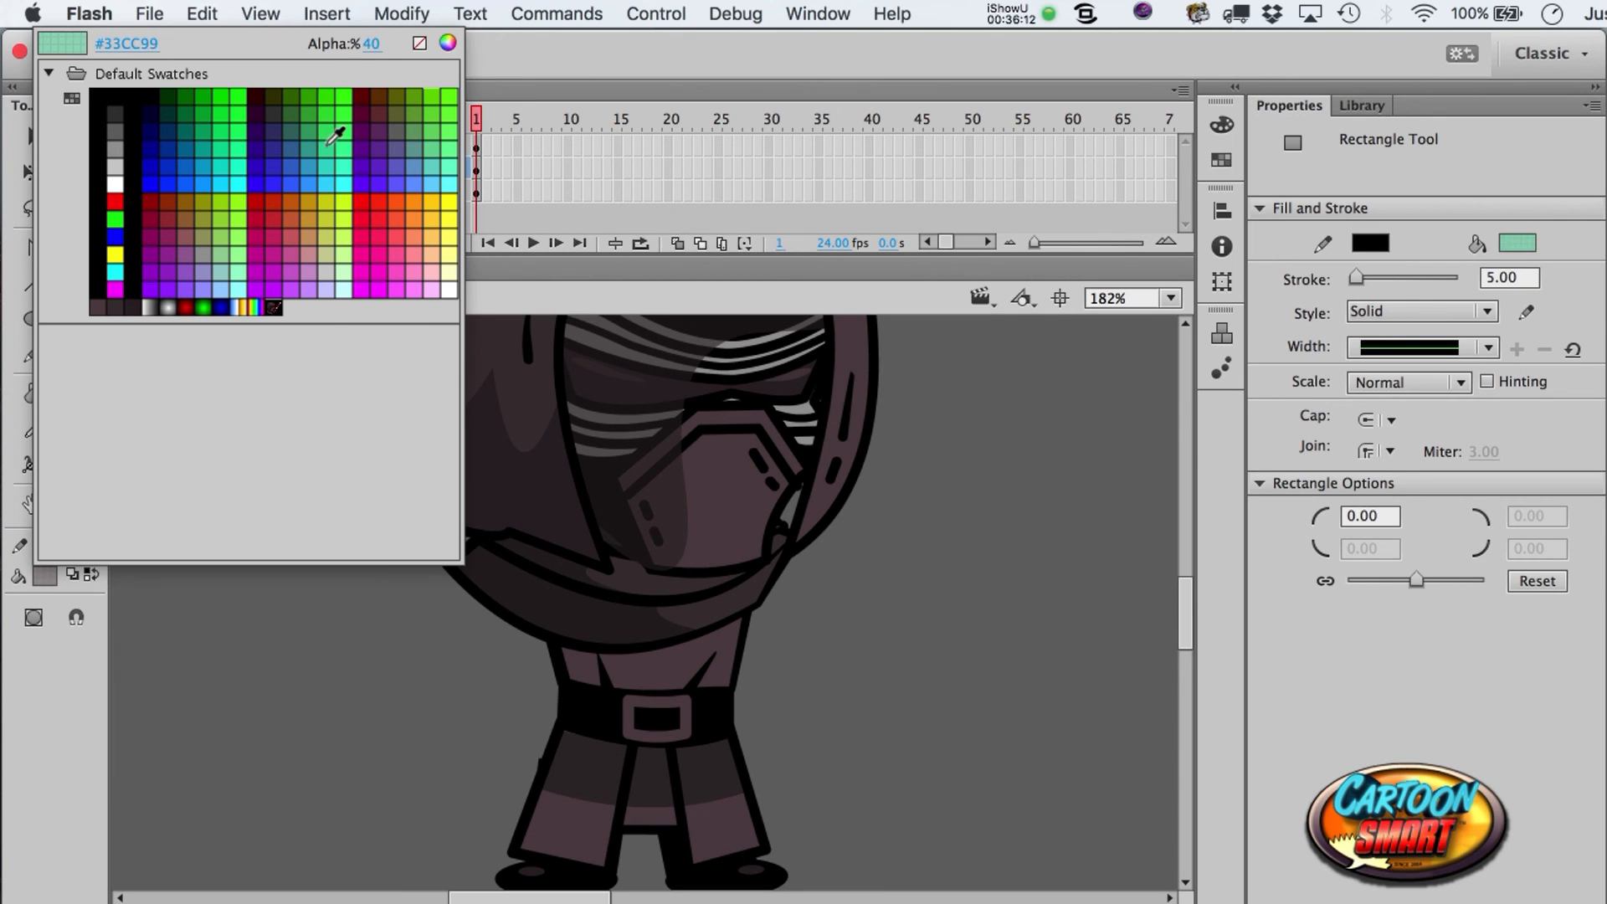
drag(376, 47, 586, 51)
click(543, 260)
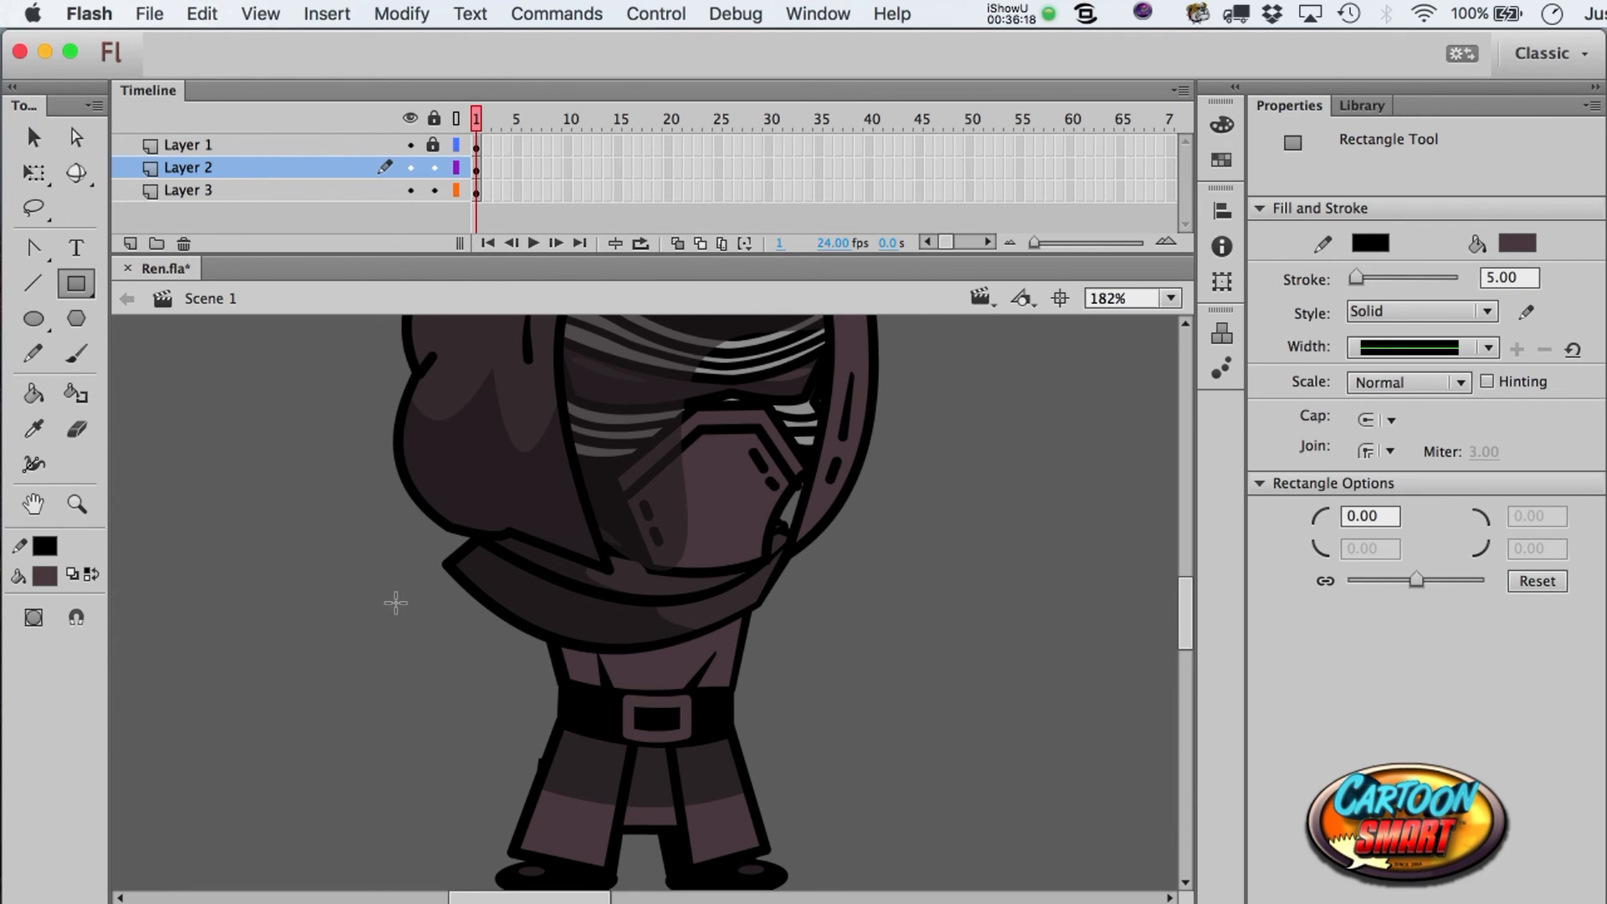
- Draw a narrow upright rectangle left of the torso, pull its upper corners to the collar and bulge its outer side to form an arm
drag(419, 610, 462, 730)
key(a)
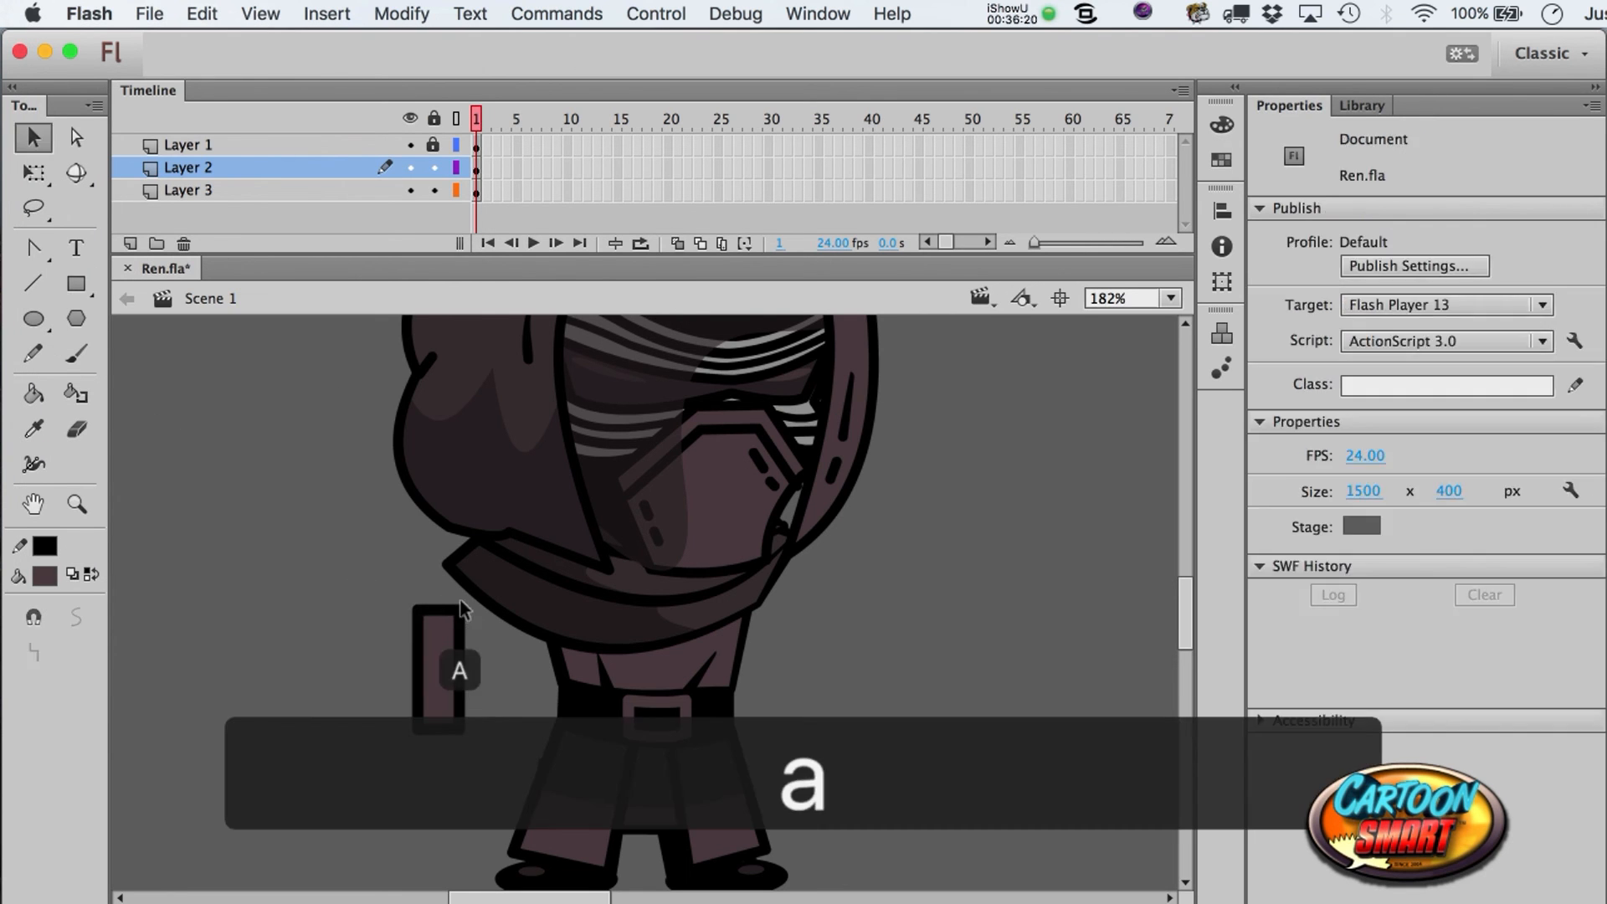
drag(469, 615, 511, 621)
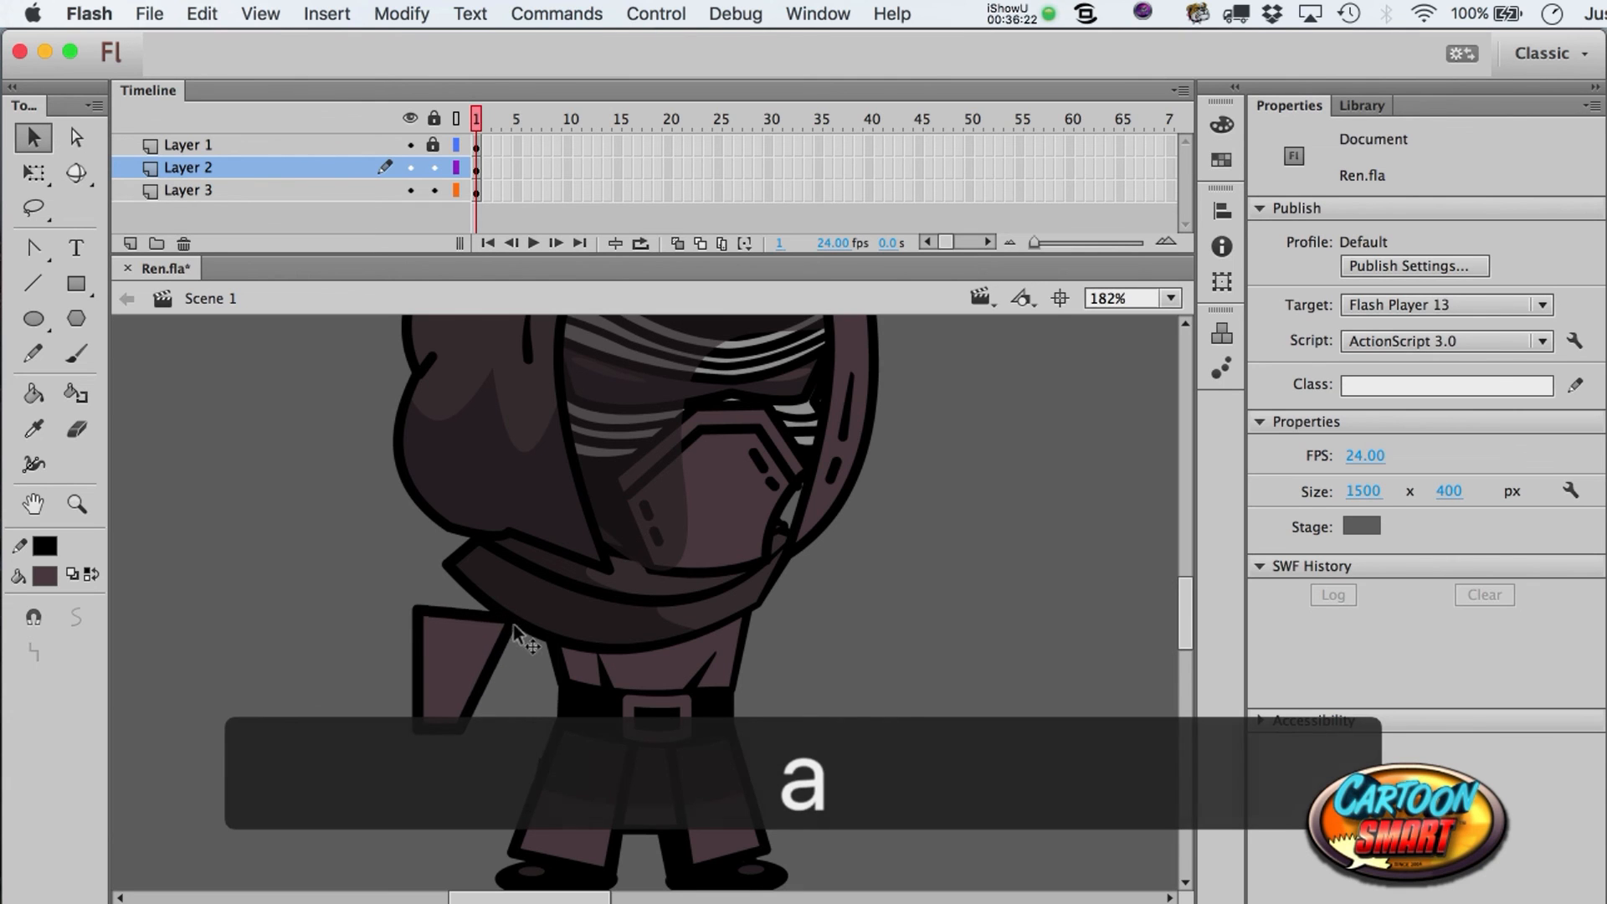
drag(414, 611, 446, 569)
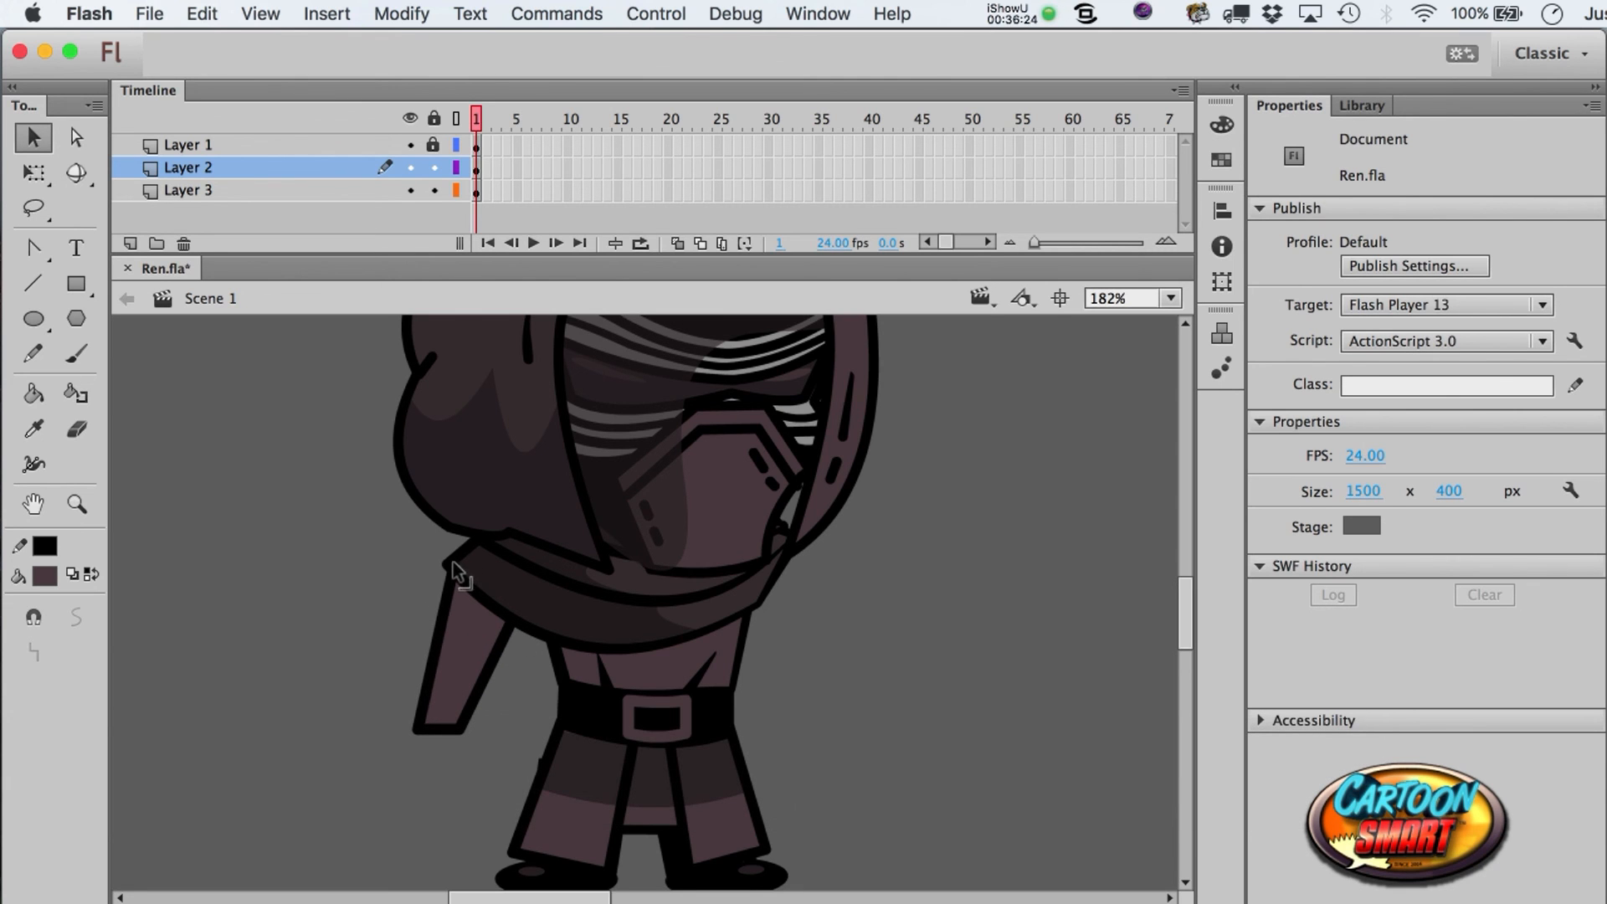
drag(428, 661, 400, 644)
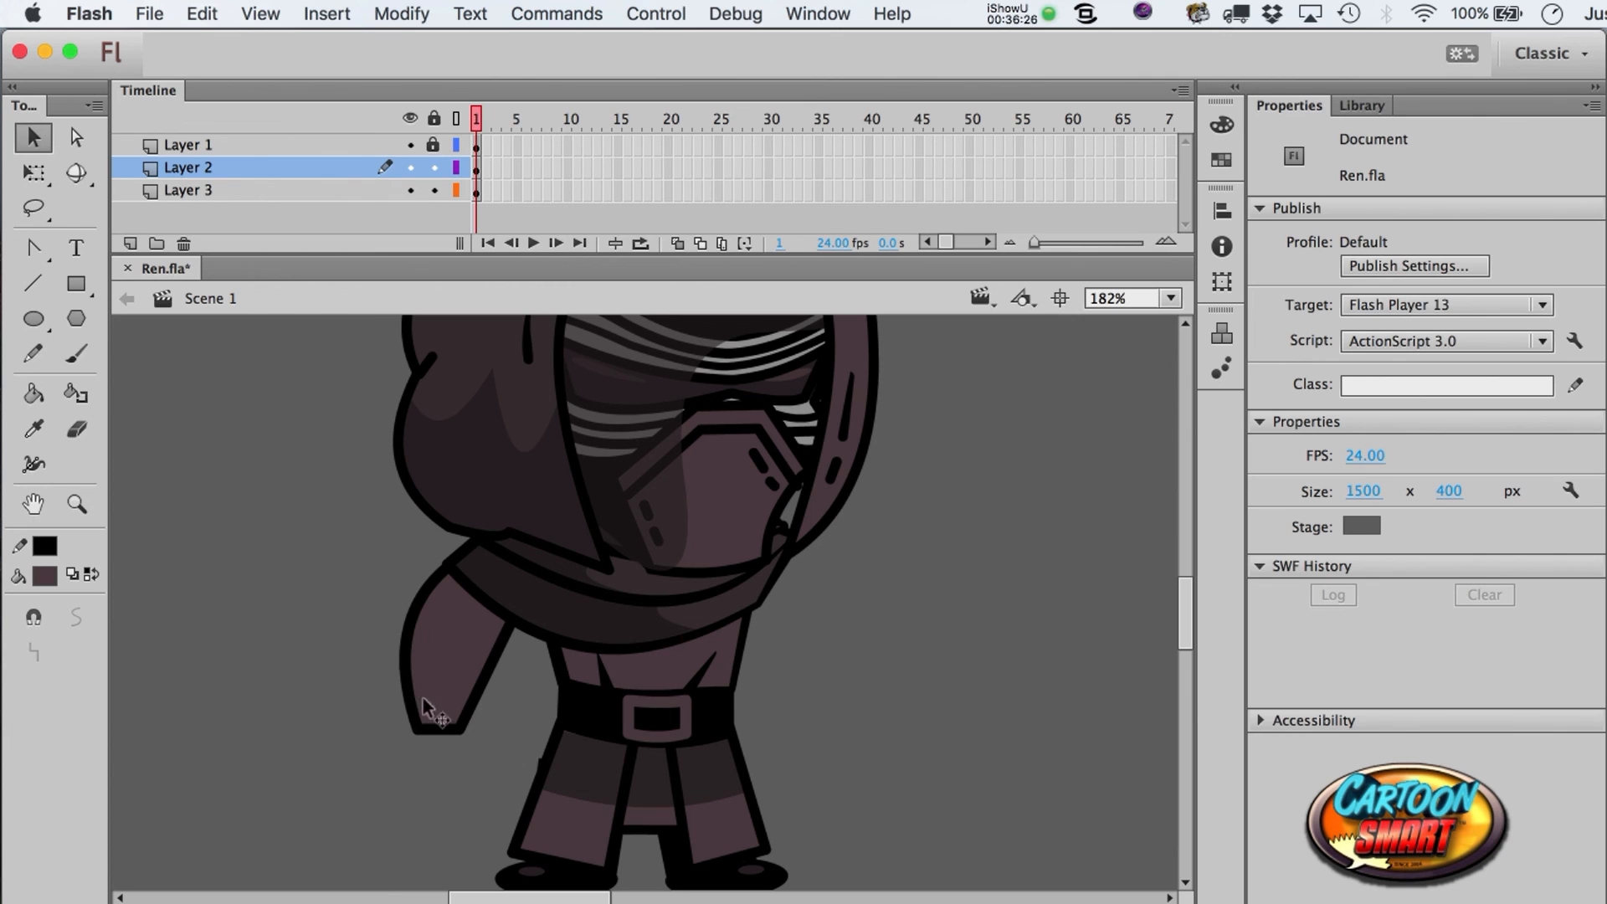
- Shorten the left arm by pulling up its lower end and curve its inner side inward so the arm bends
drag(416, 729, 449, 699)
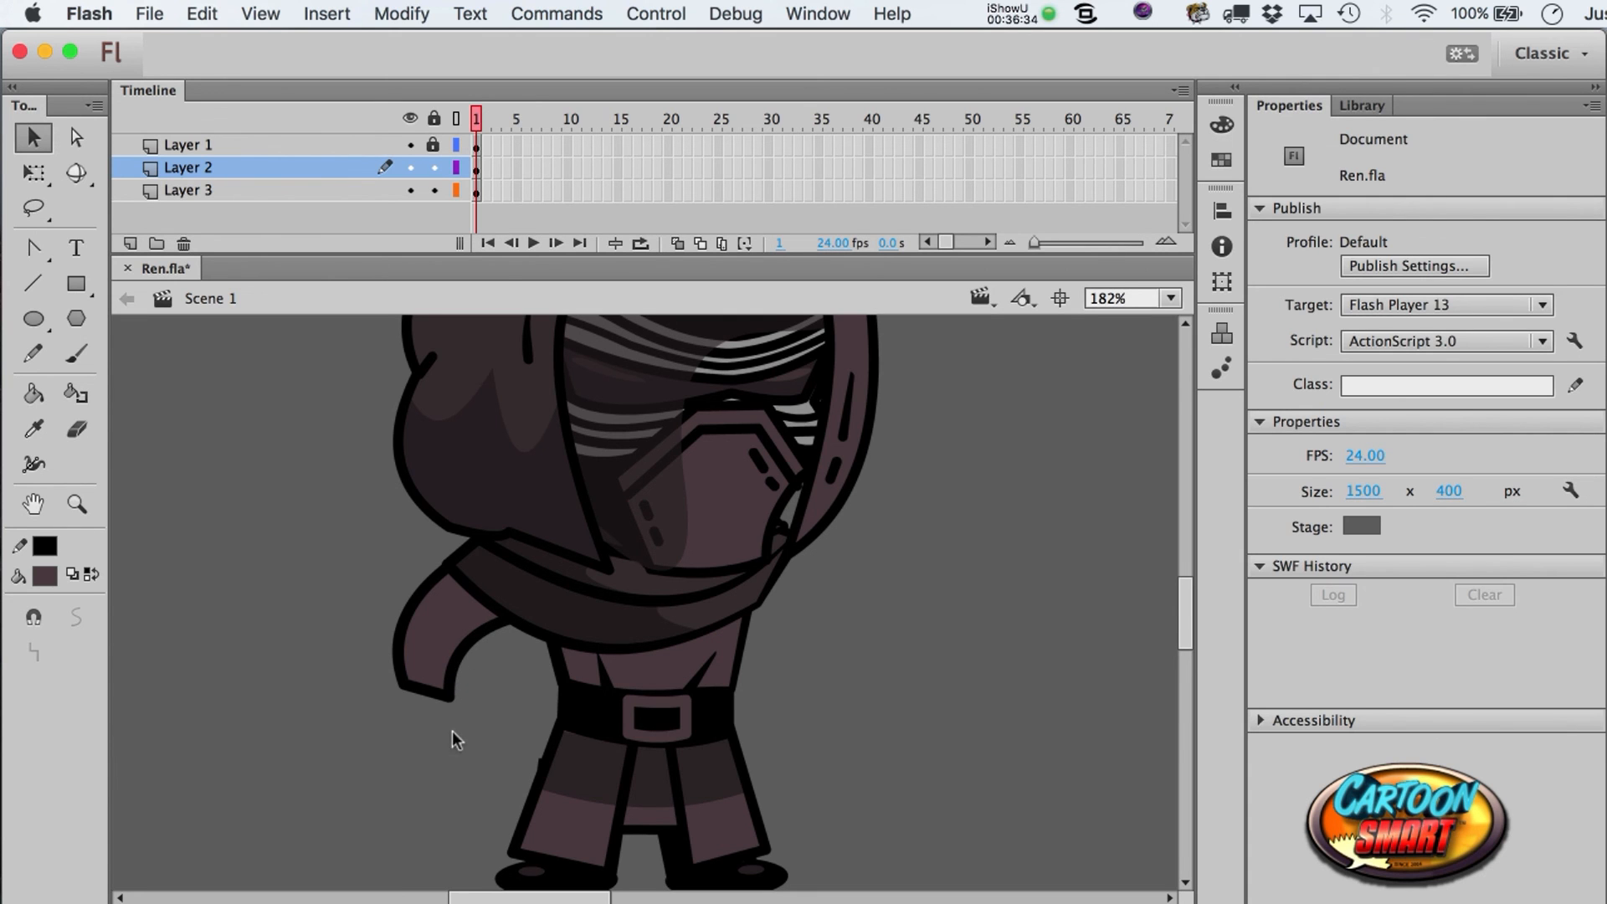
scroll(452, 731, right, 5)
scroll(452, 730, up, 3)
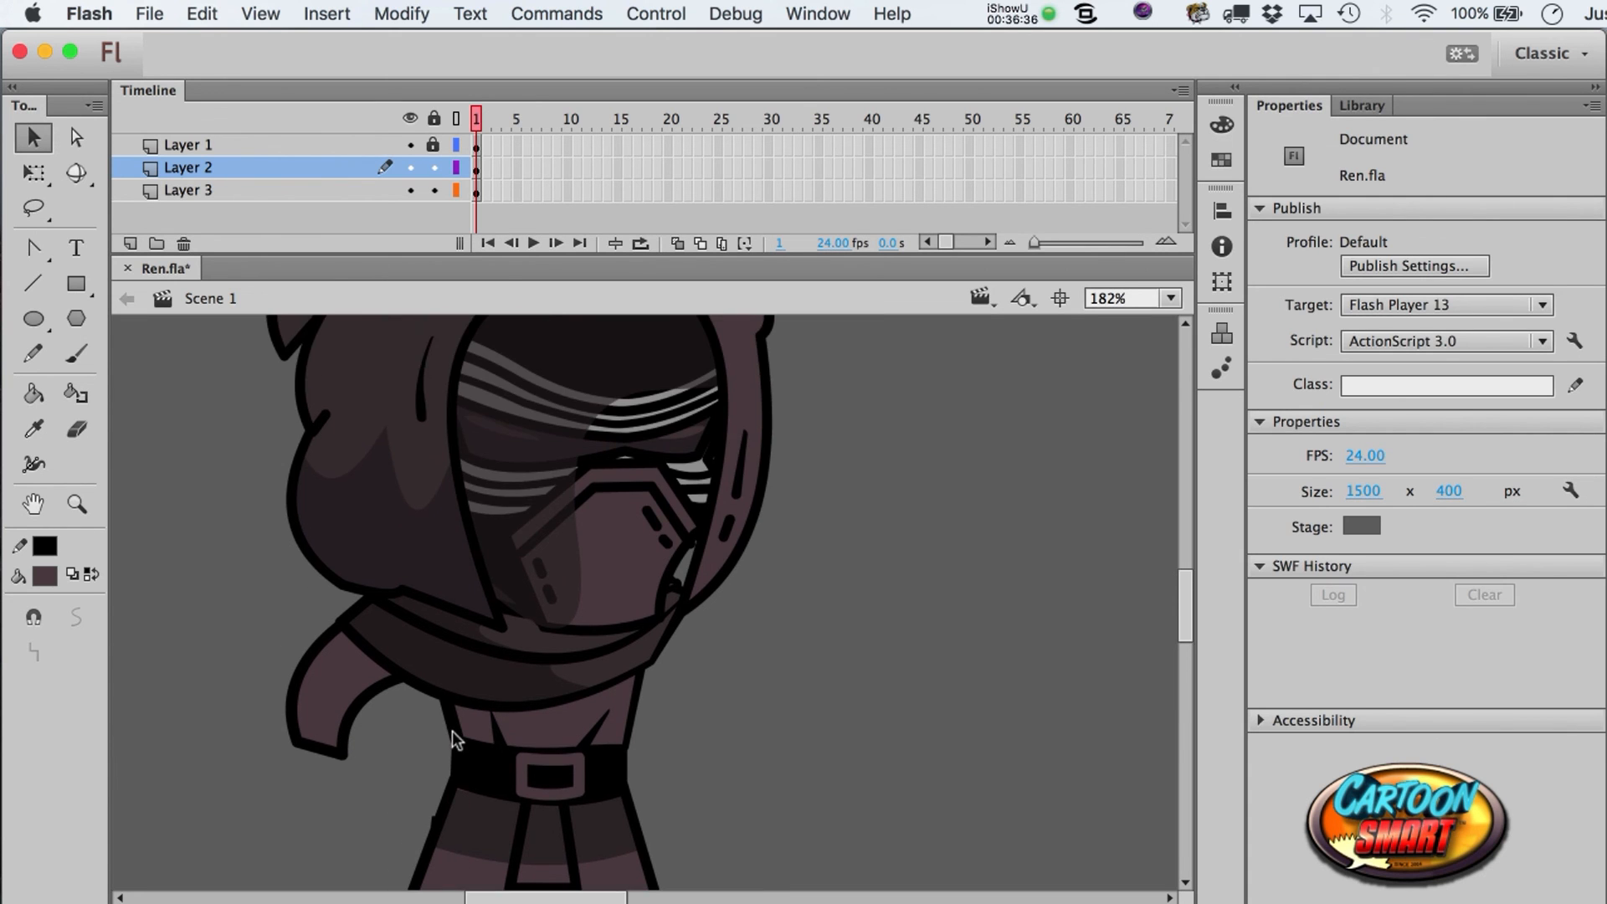
scroll(437, 765, left, 5)
scroll(437, 765, down, 8)
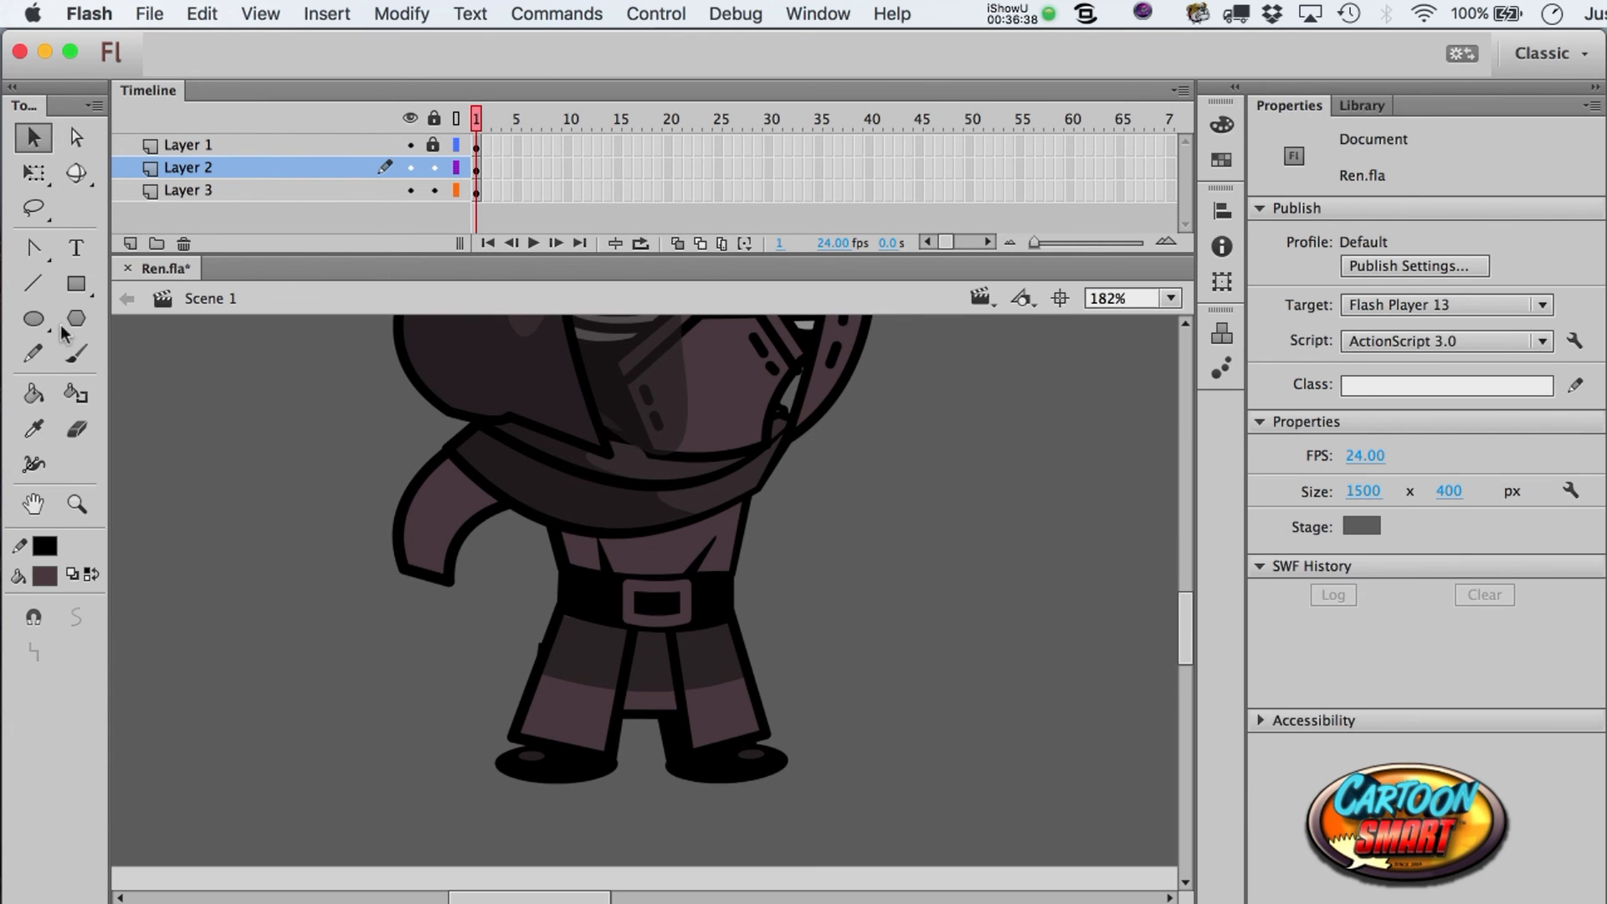
- Draw several black straight lines across the left arm with the Line tool, spaced from shoulder to wrist as sleeve wraps
click(33, 284)
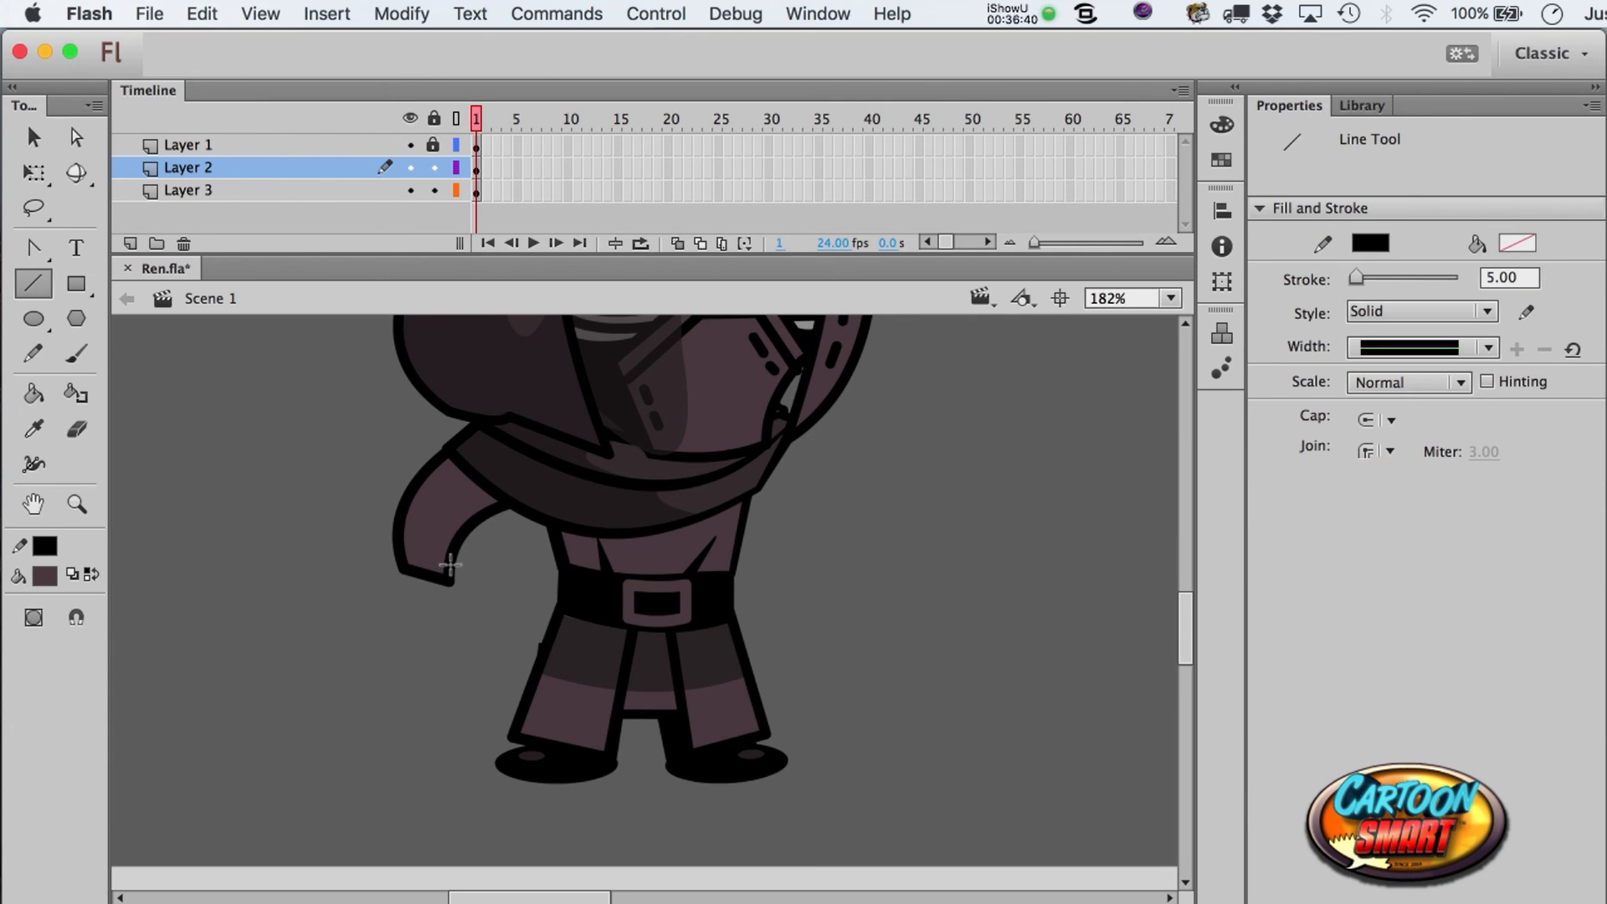
drag(452, 564, 376, 538)
mouse_move(387, 518)
mouse_down()
mouse_move(477, 545)
mouse_move(420, 475)
mouse_move(409, 480)
mouse_move(507, 513)
mouse_up()
key(a)
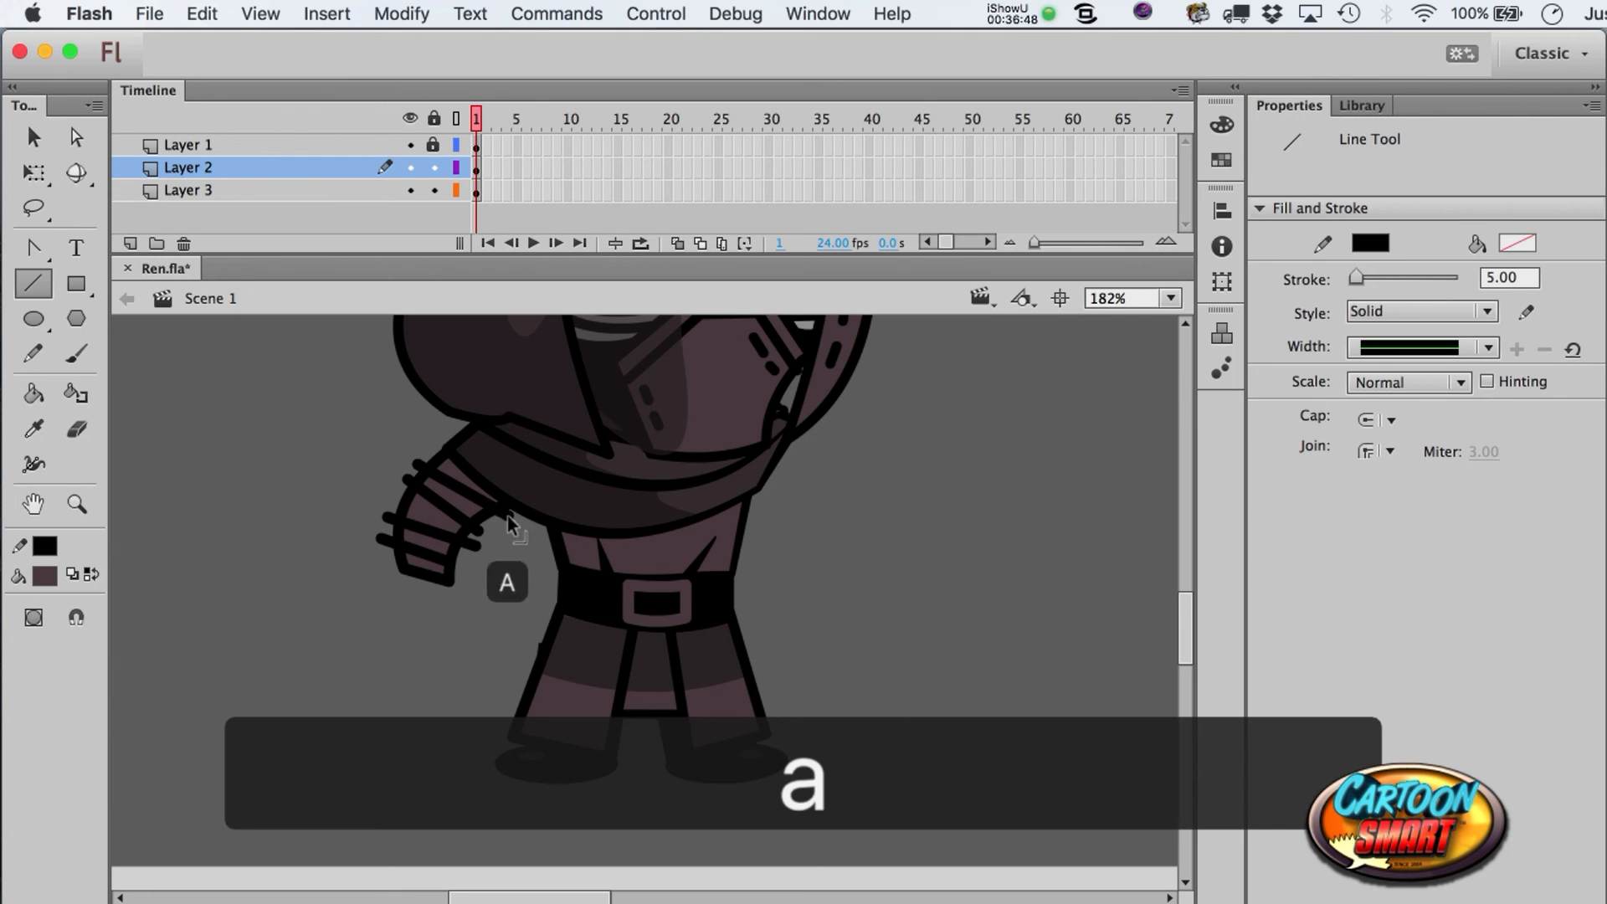
click(506, 515)
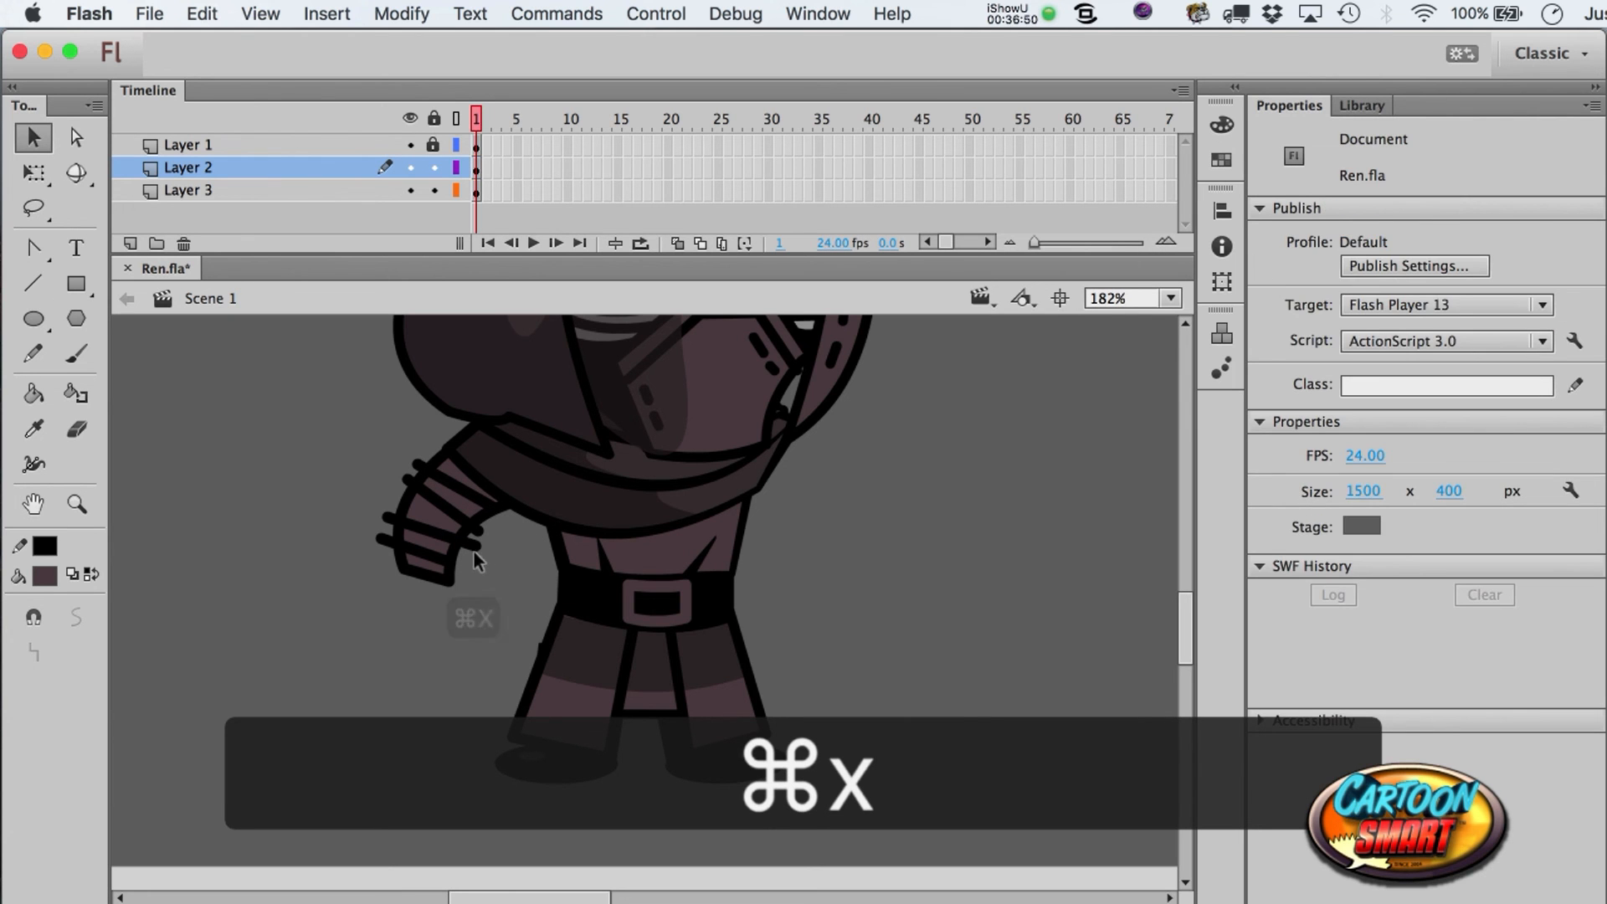
- Delete the overhanging line ends of the wrap nearest the left wrist and trim the outer end of the next wrap up
click(475, 547)
key(super+x)
click(389, 542)
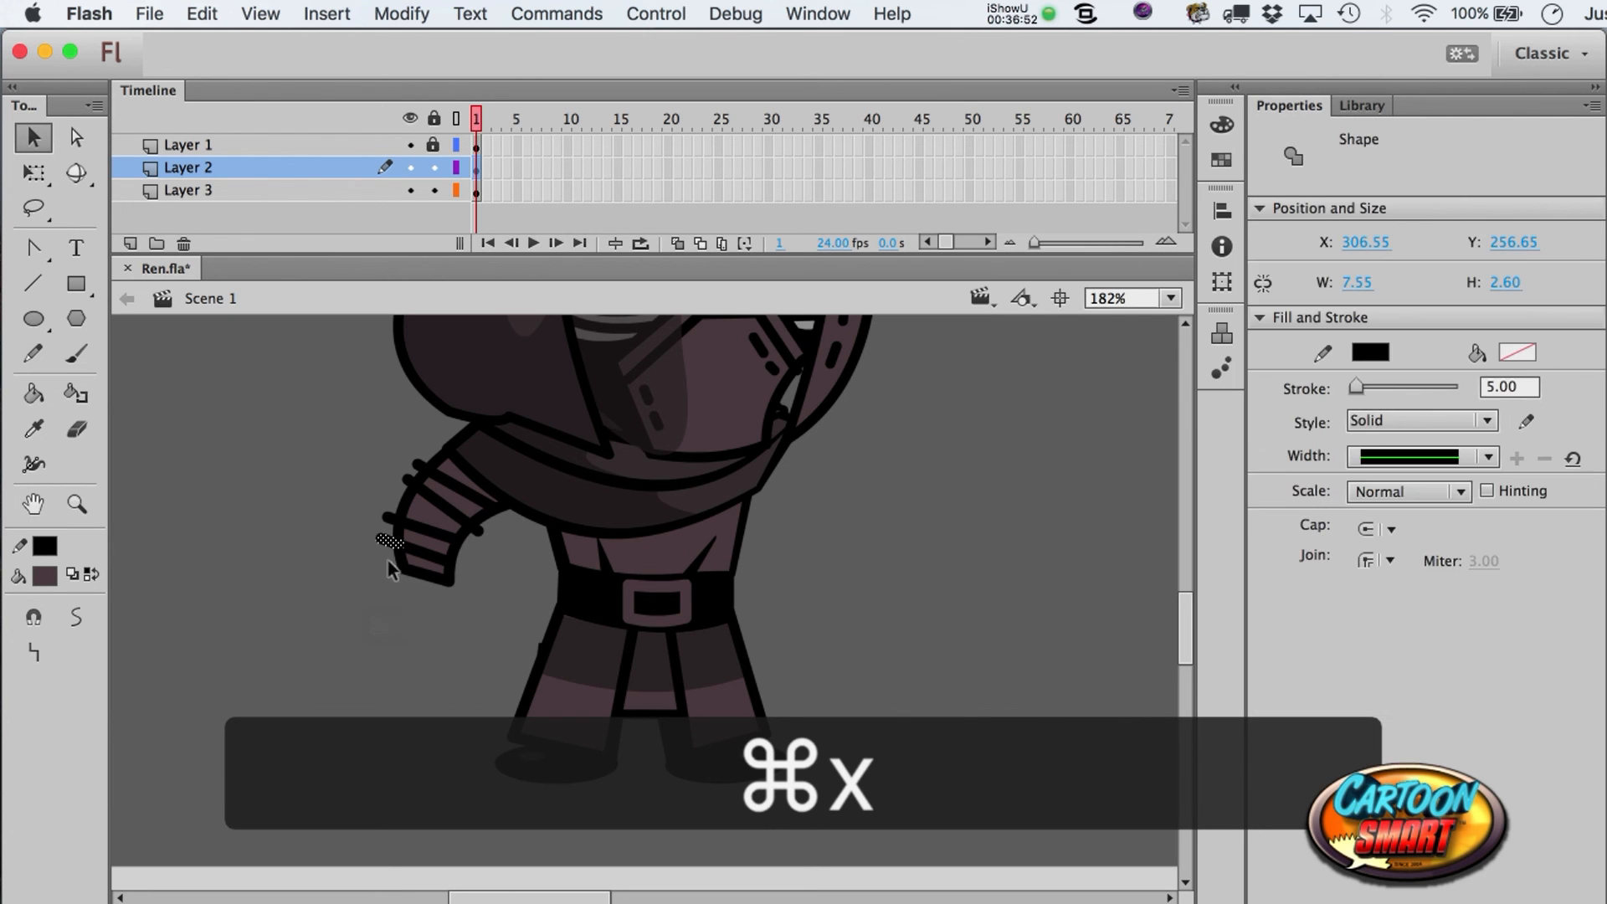
key(super+x)
scroll(385, 544, up, 2)
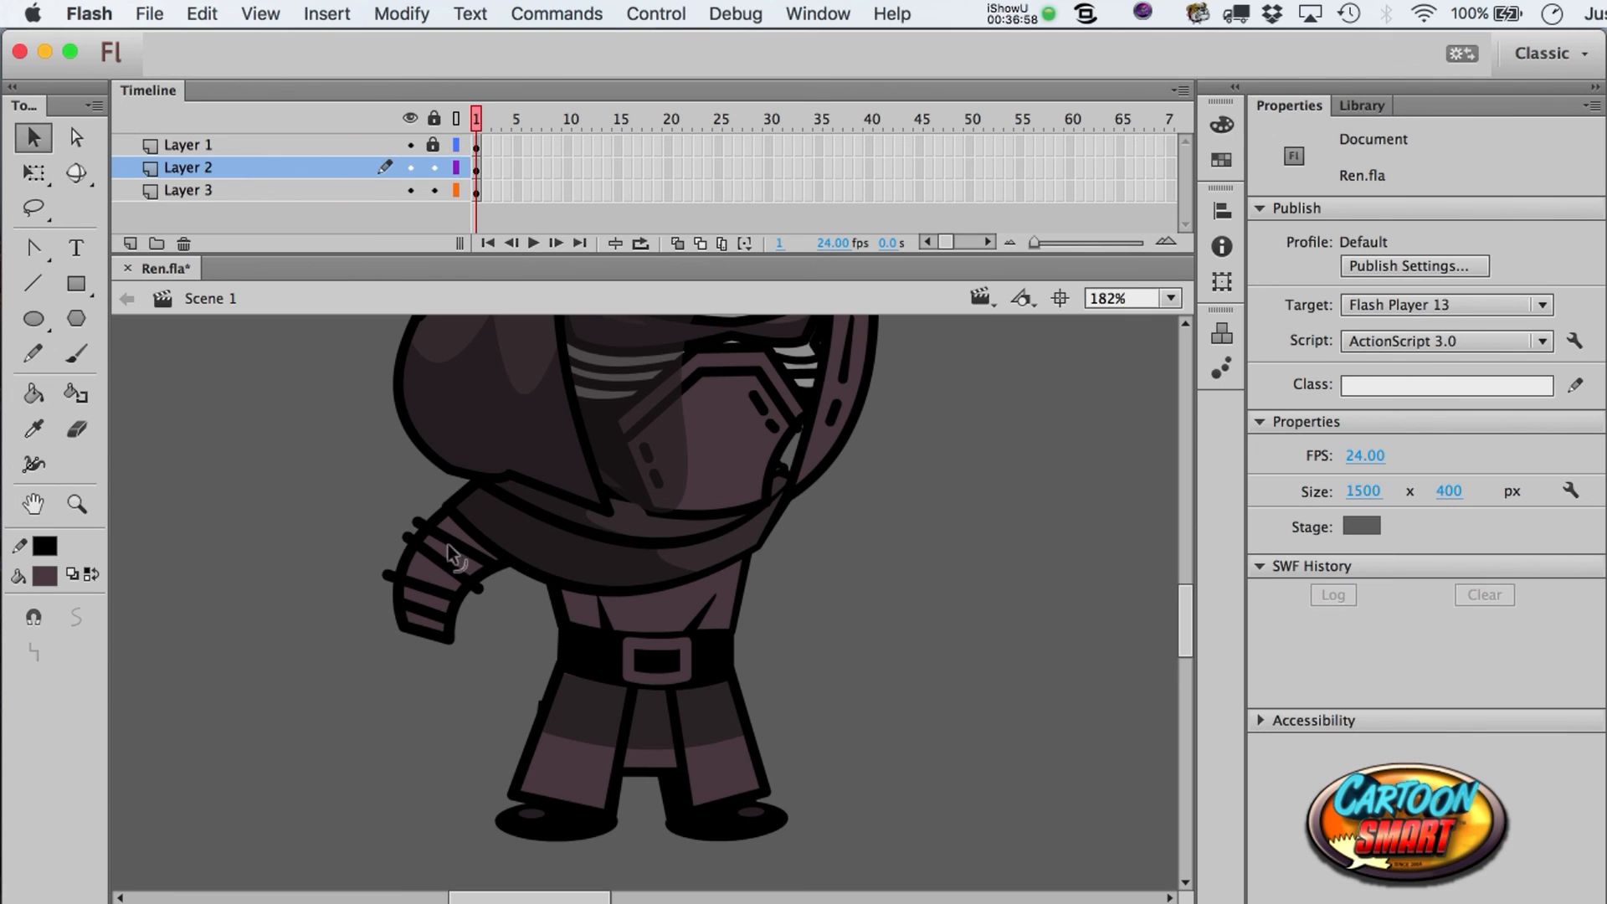
click(392, 579)
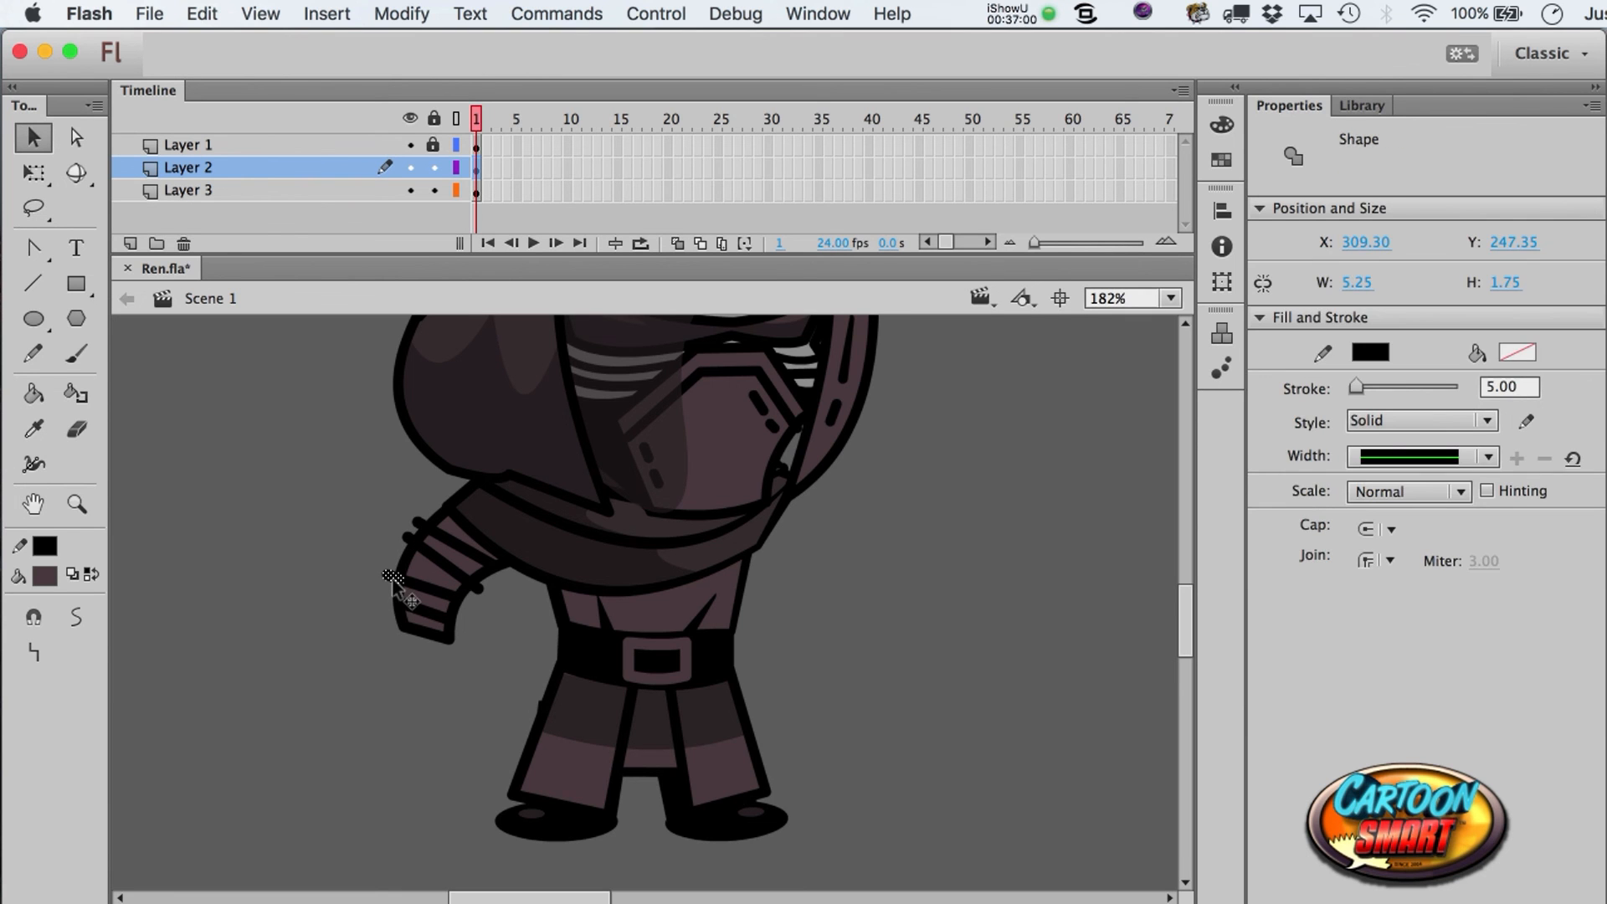
drag(365, 544, 392, 587)
key(super+x)
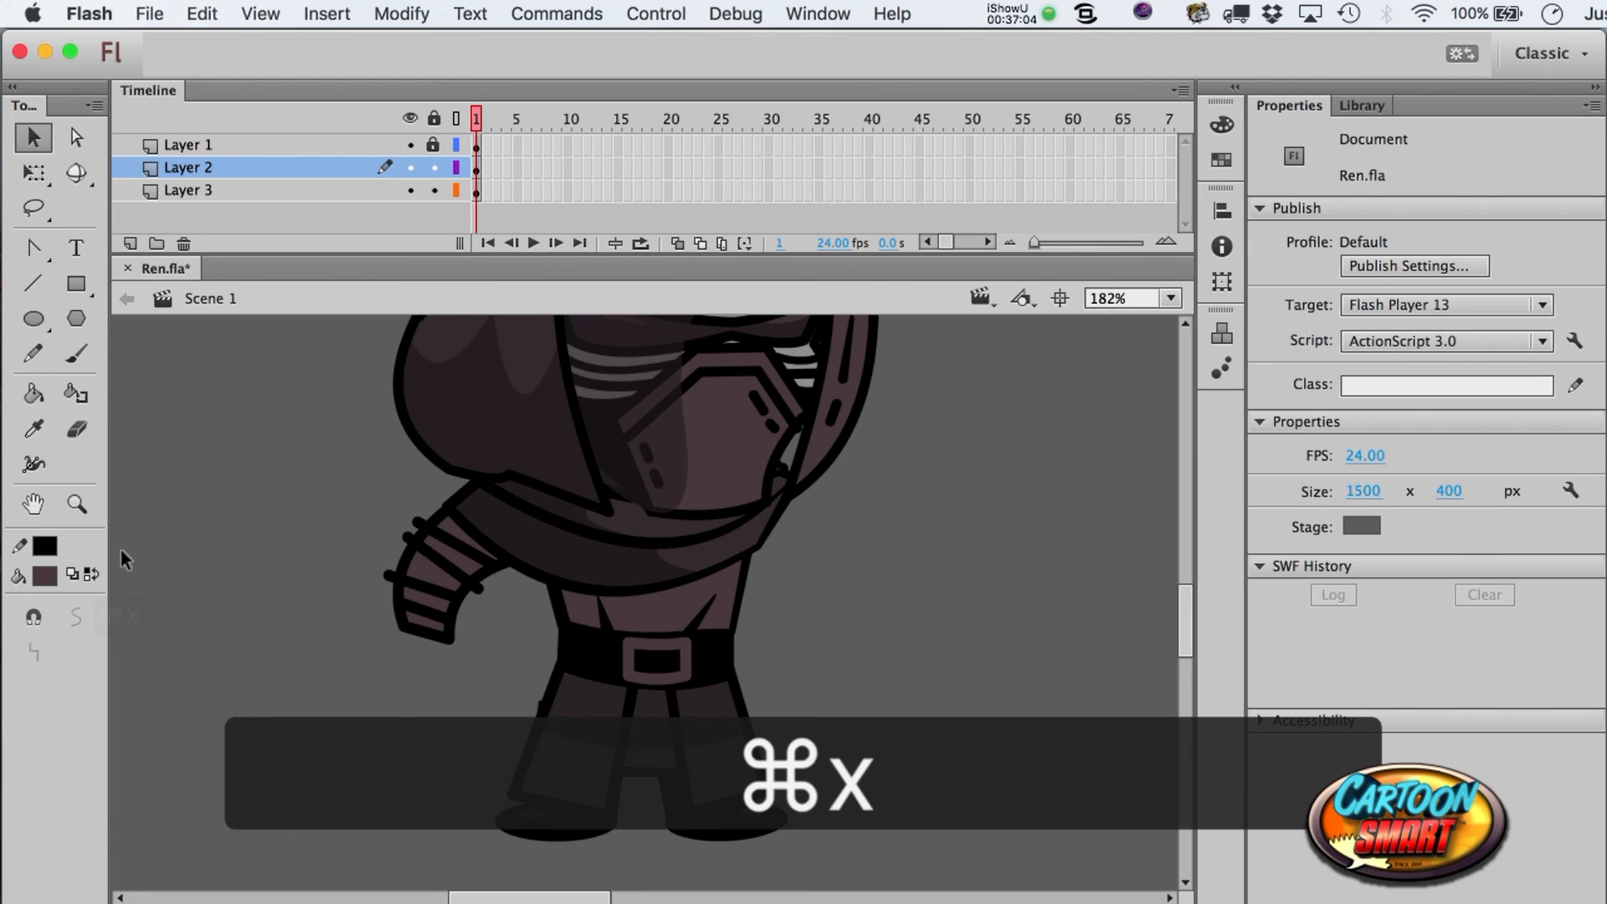
- Delete the outer overhang of the left arm's second wrap from the shoulder and trim the outer stub of the wrap below
click(77, 503)
drag(359, 460, 568, 712)
key(a)
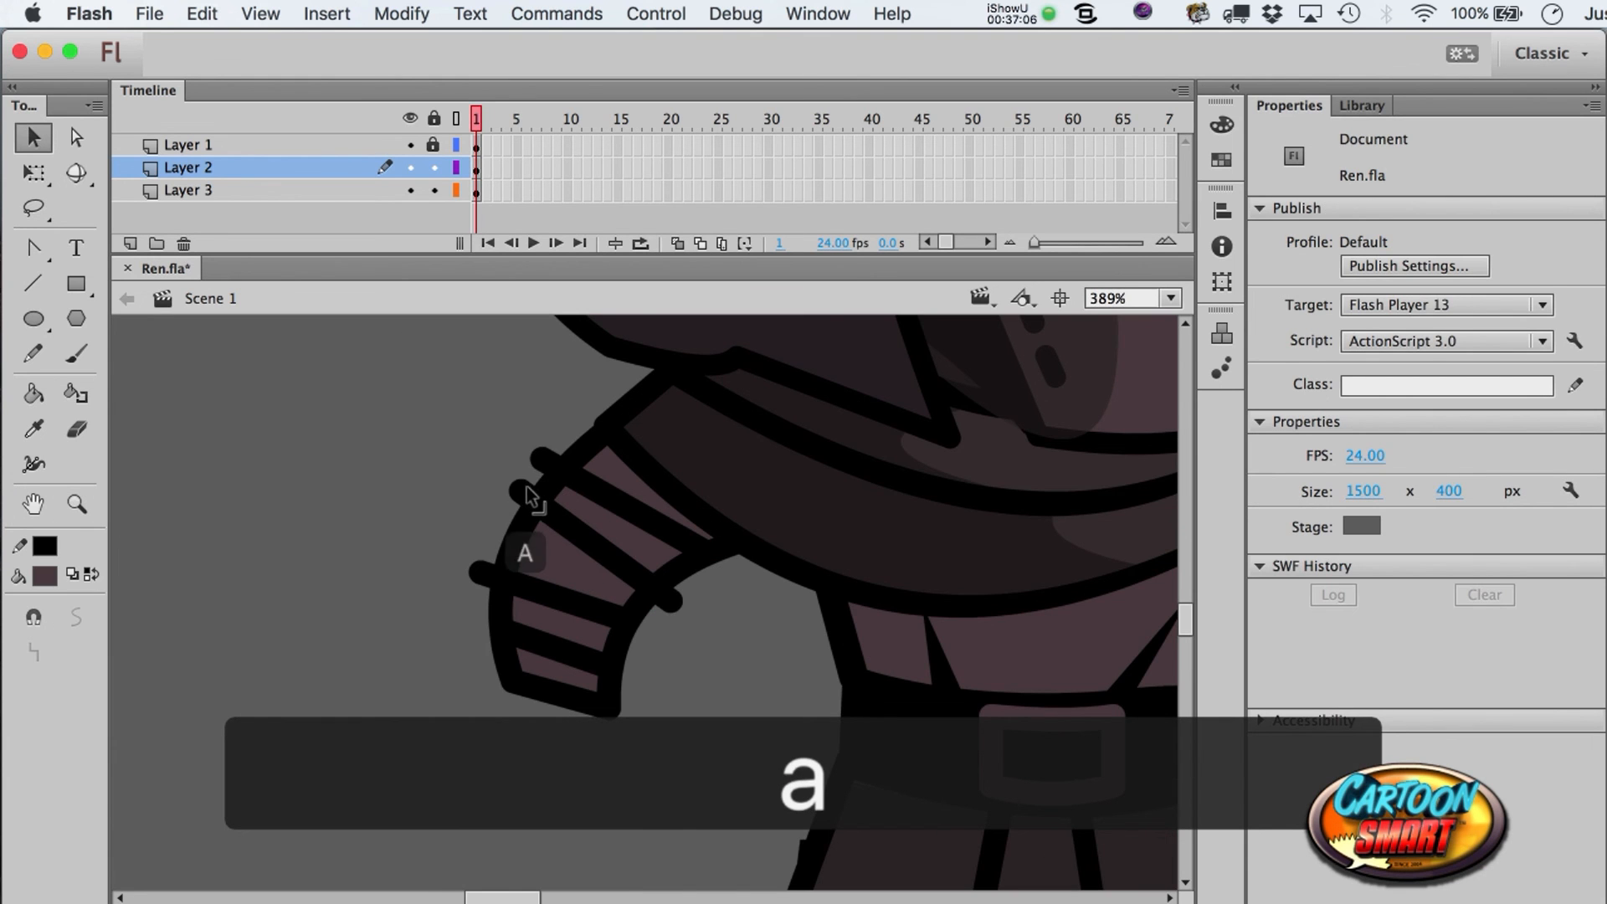
click(524, 487)
click(500, 420)
click(530, 490)
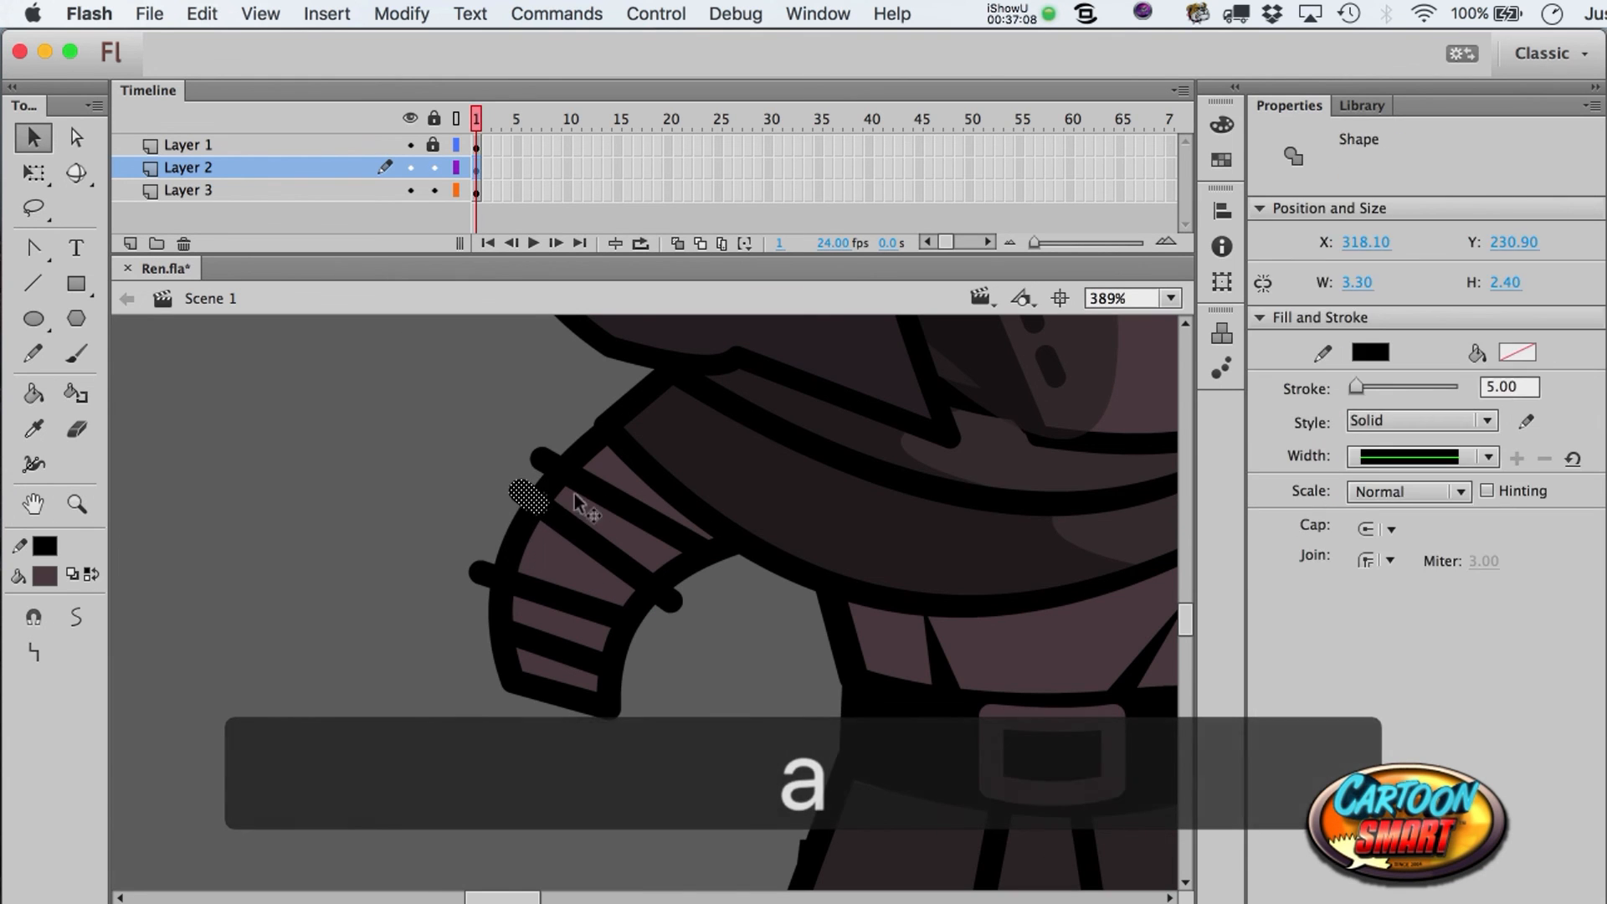
key(super+x)
mouse_move(448, 538)
mouse_down()
mouse_move(502, 644)
mouse_move(486, 617)
mouse_up()
key(super+x)
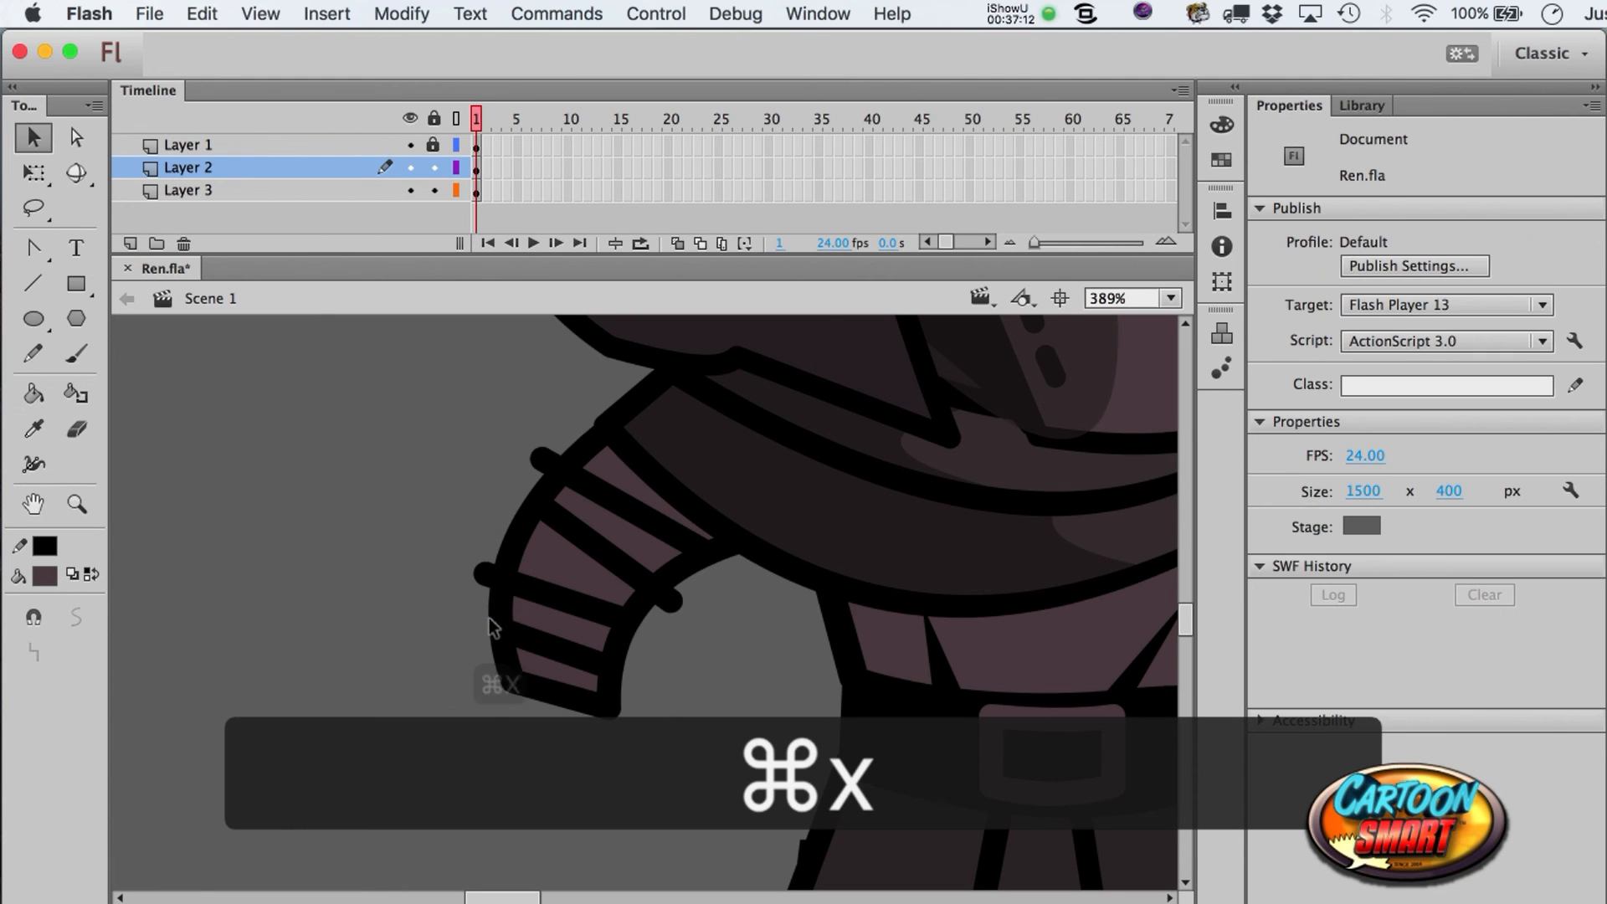
- Convert the whole left arm into a movie clip symbol named Arm1 and move its transformation point to the shoulder
key(super+1)
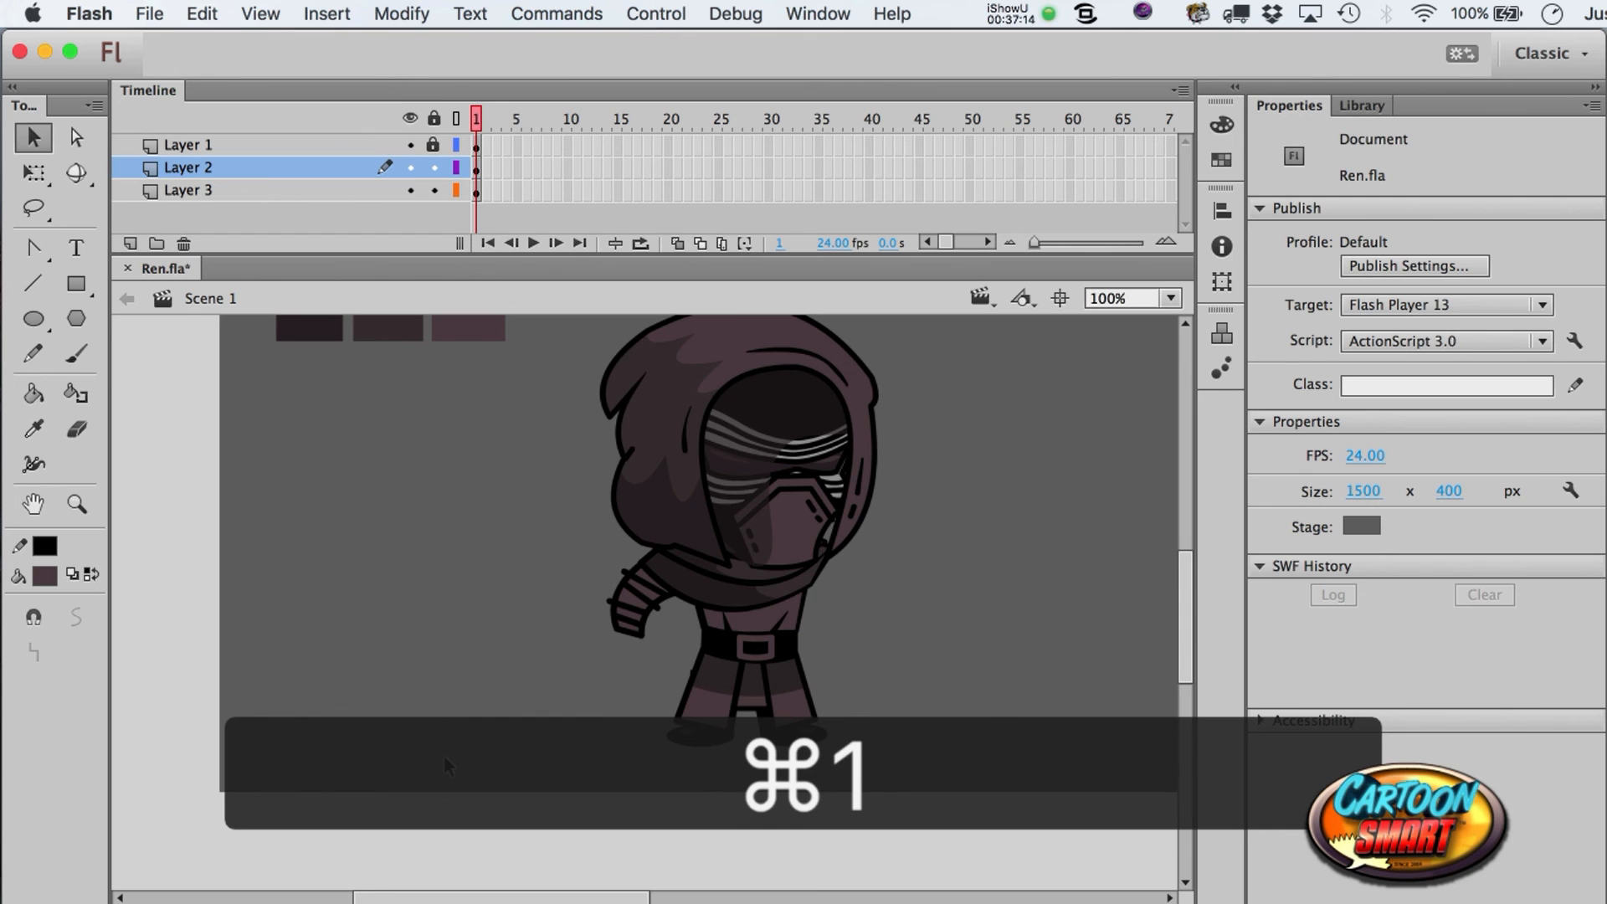
click(77, 517)
drag(602, 407, 941, 822)
key(a)
drag(394, 524, 595, 756)
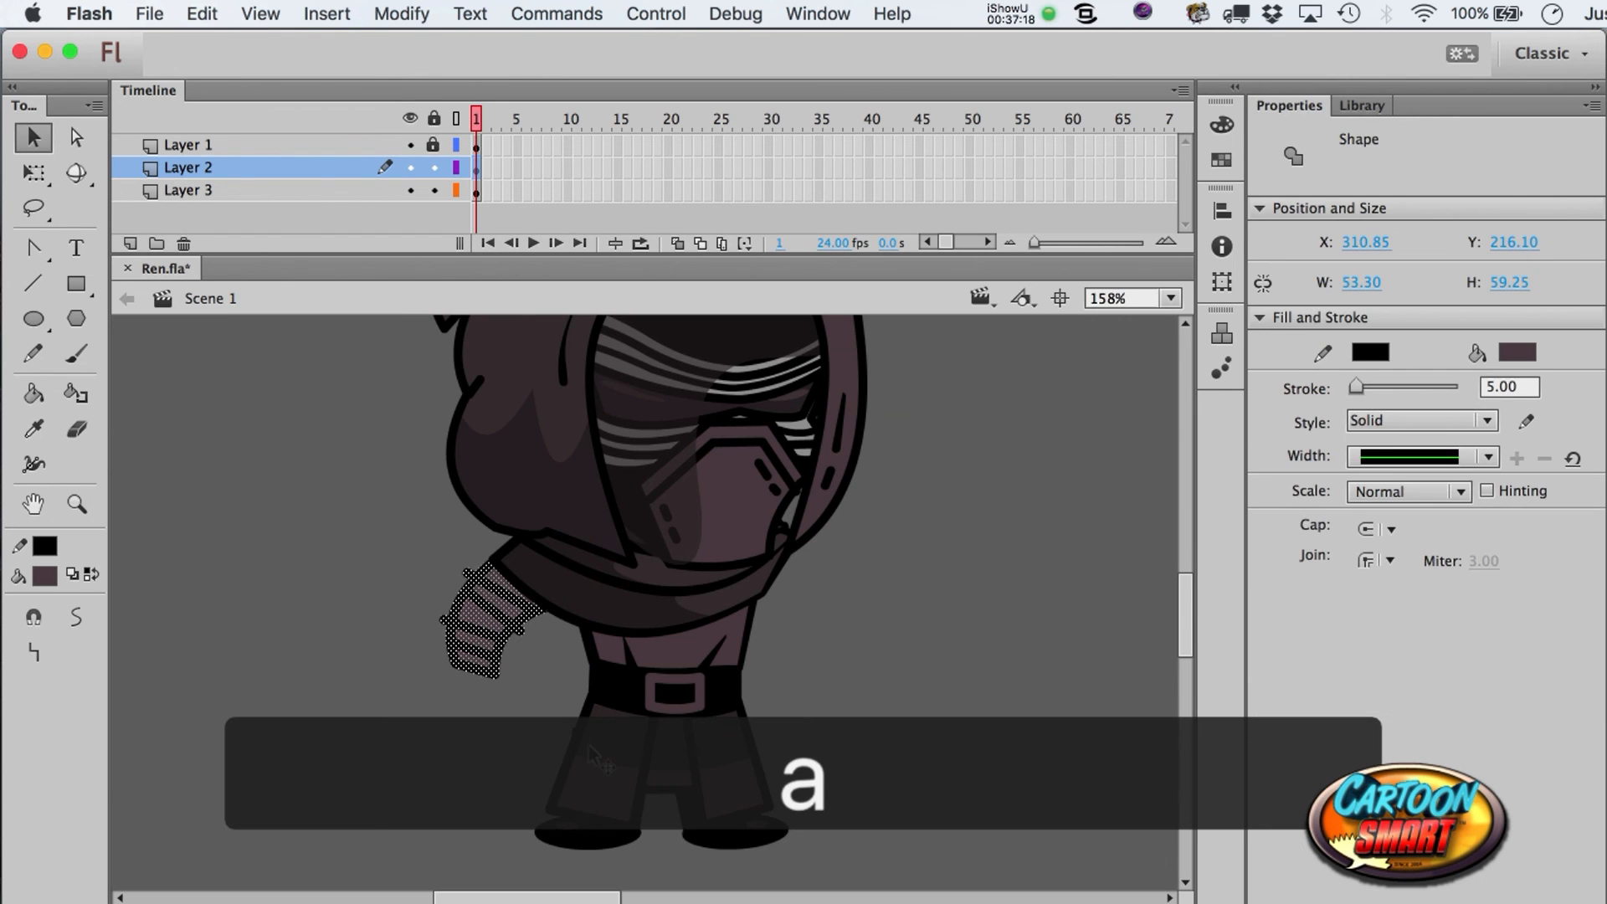
key(F8)
text(Arm1)
key(Return)
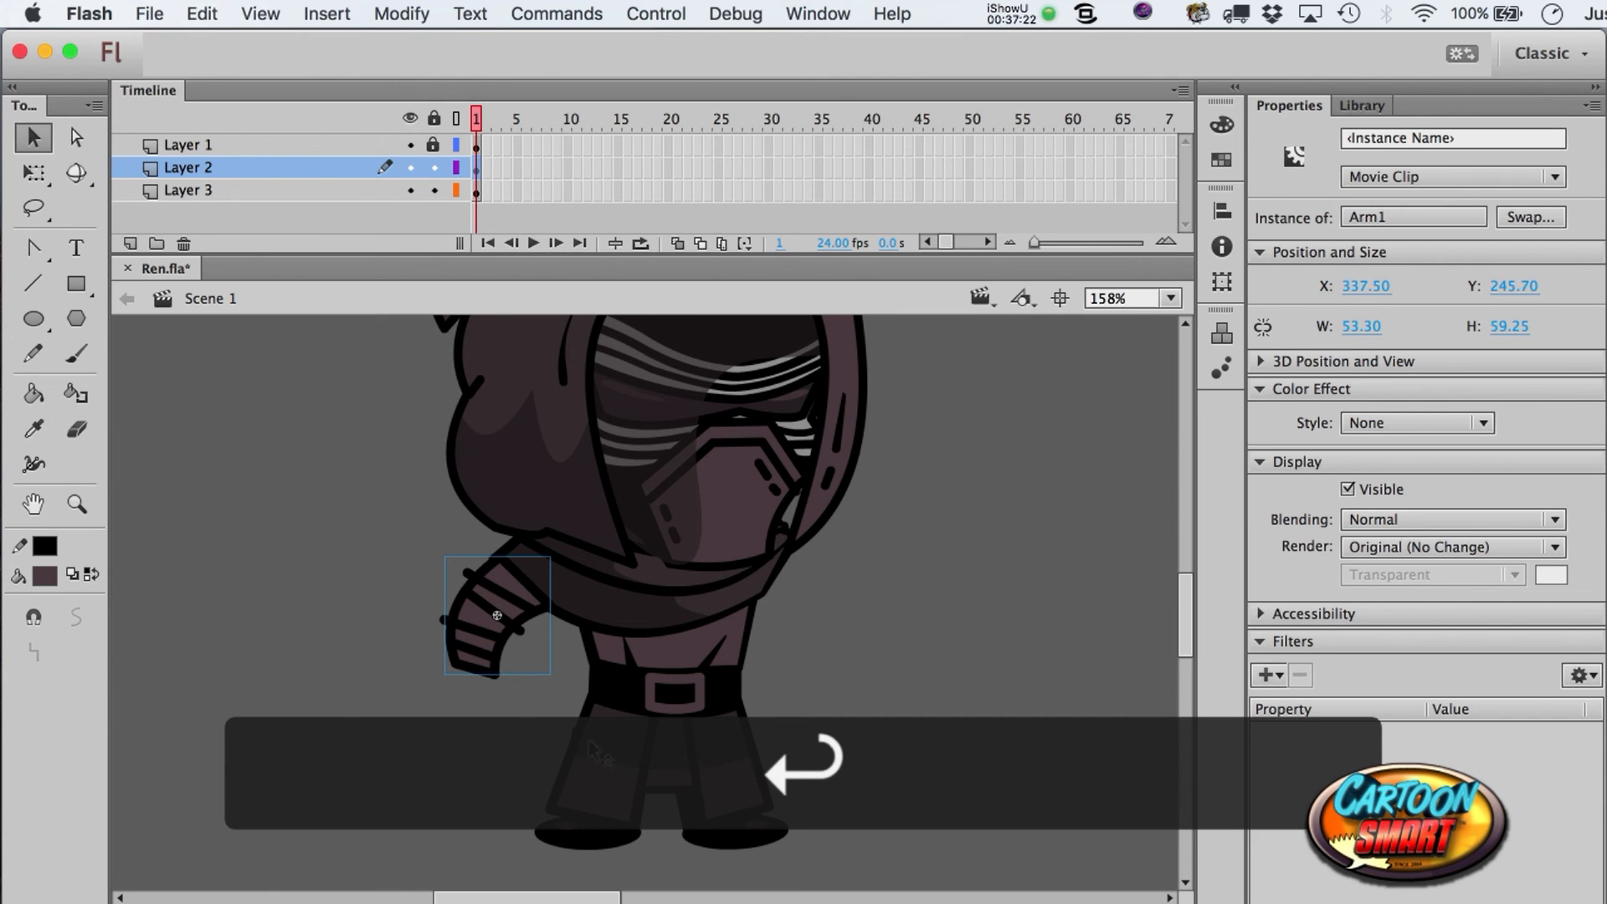
key(q)
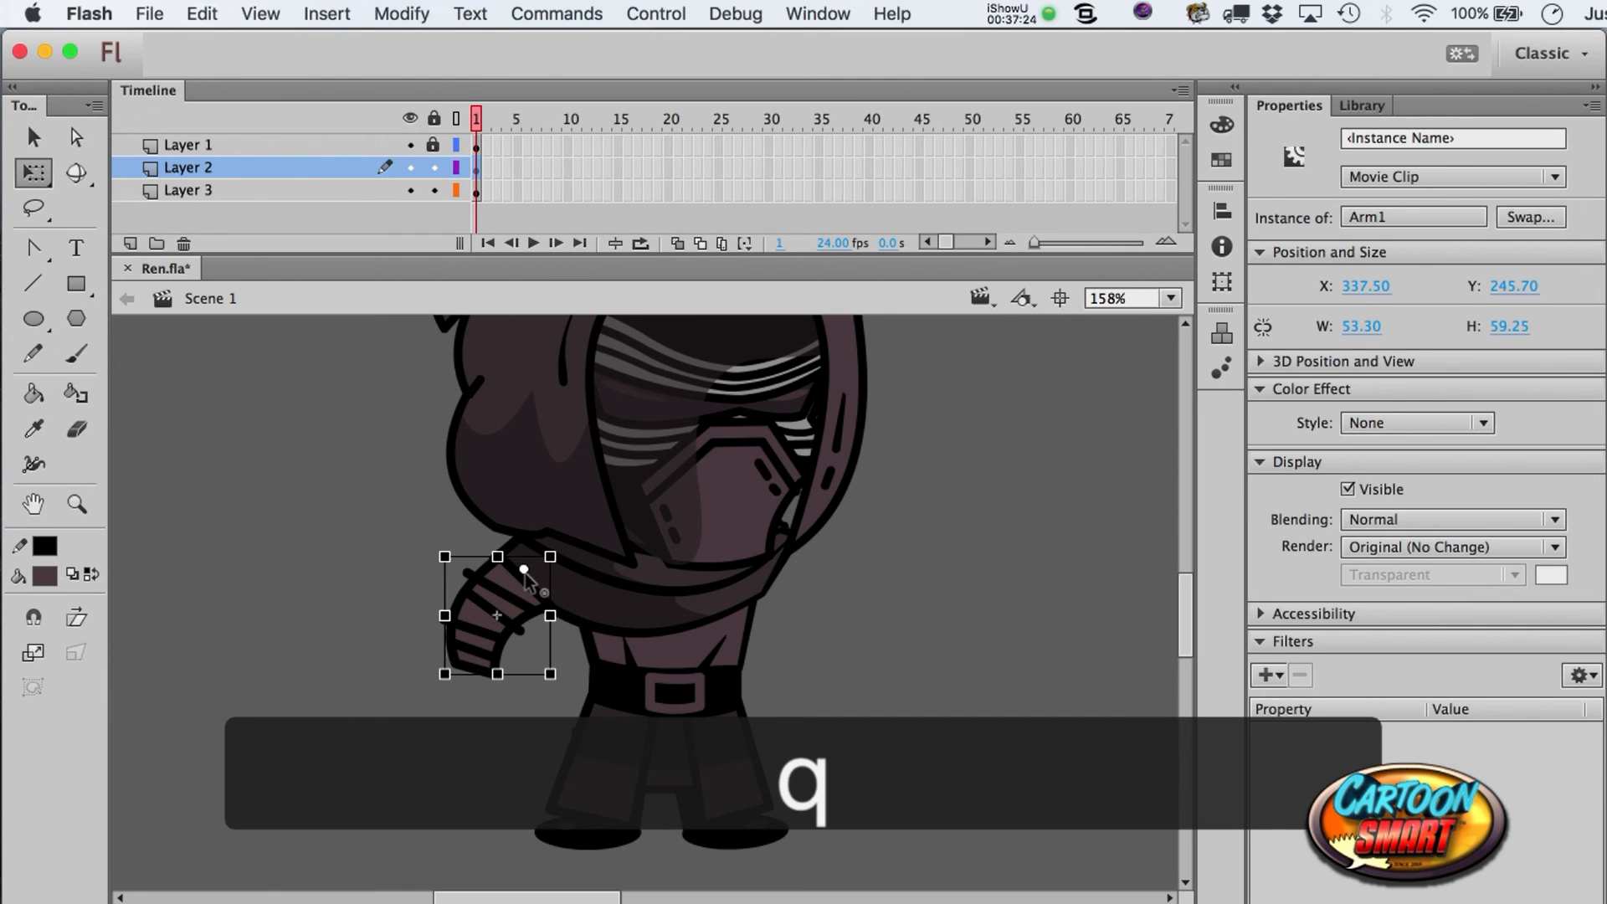
- Try using a pasted, rotated copy of Arm1 as the right arm beside the torso, and remove the copy
key(super+c)
key(super+v)
key(q)
drag(708, 688, 1002, 527)
key(a)
drag(699, 619, 797, 623)
key(super+Down)
key(Left)
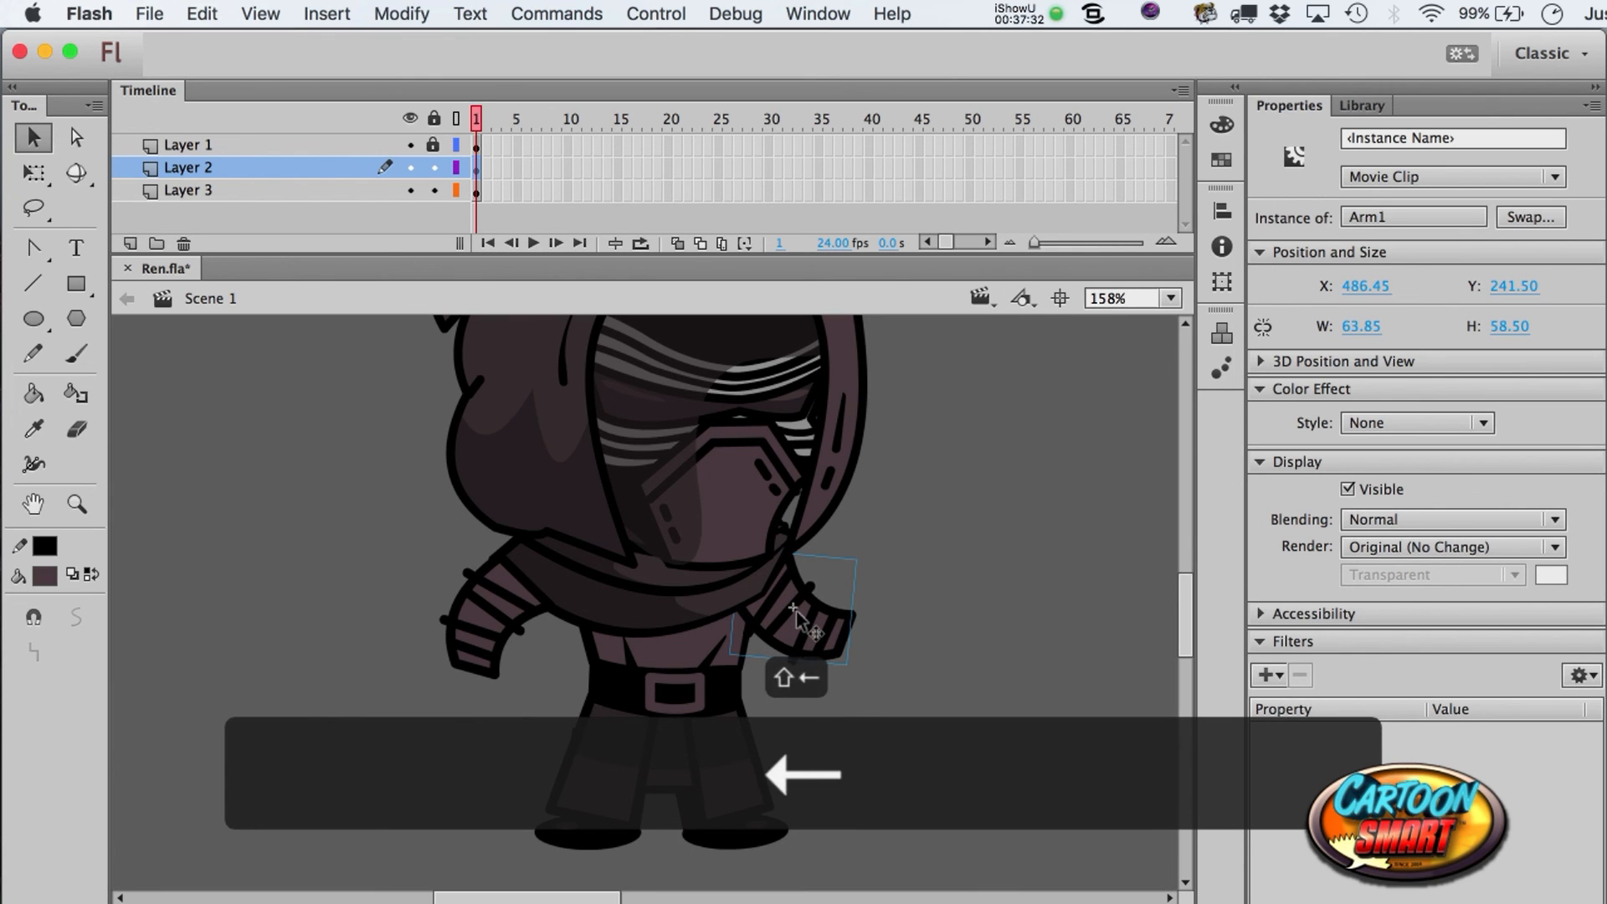
key(super+Down)
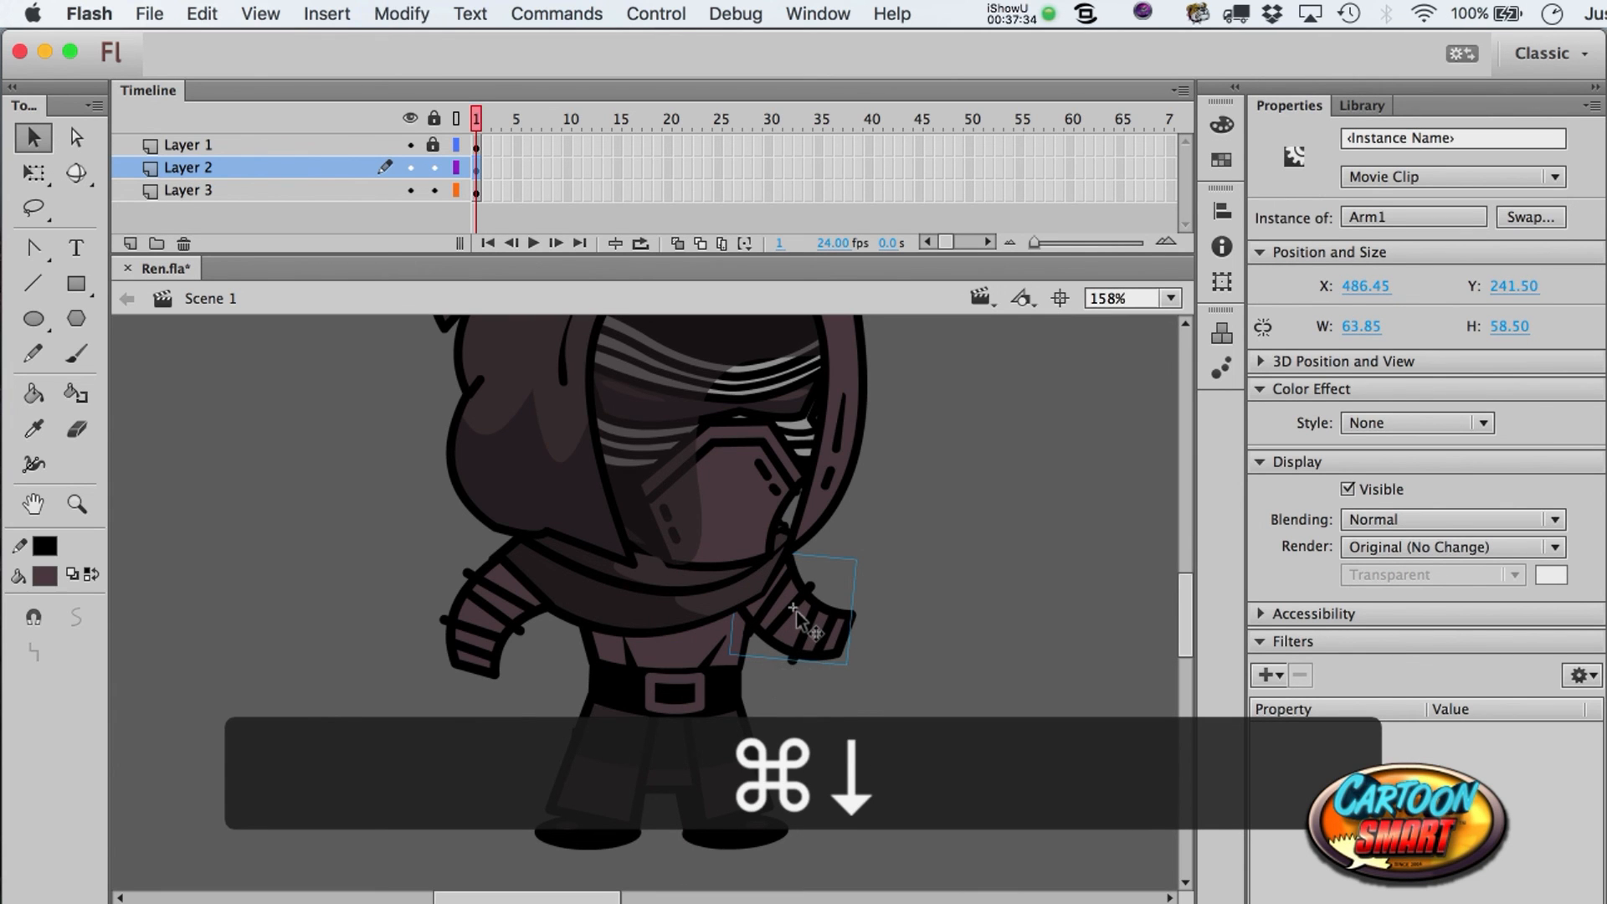
key(super+x)
- Draw a wide brown rectangle with black outline right of the collar and shift its corners into a tilted shape about 72 by 31 px
click(76, 284)
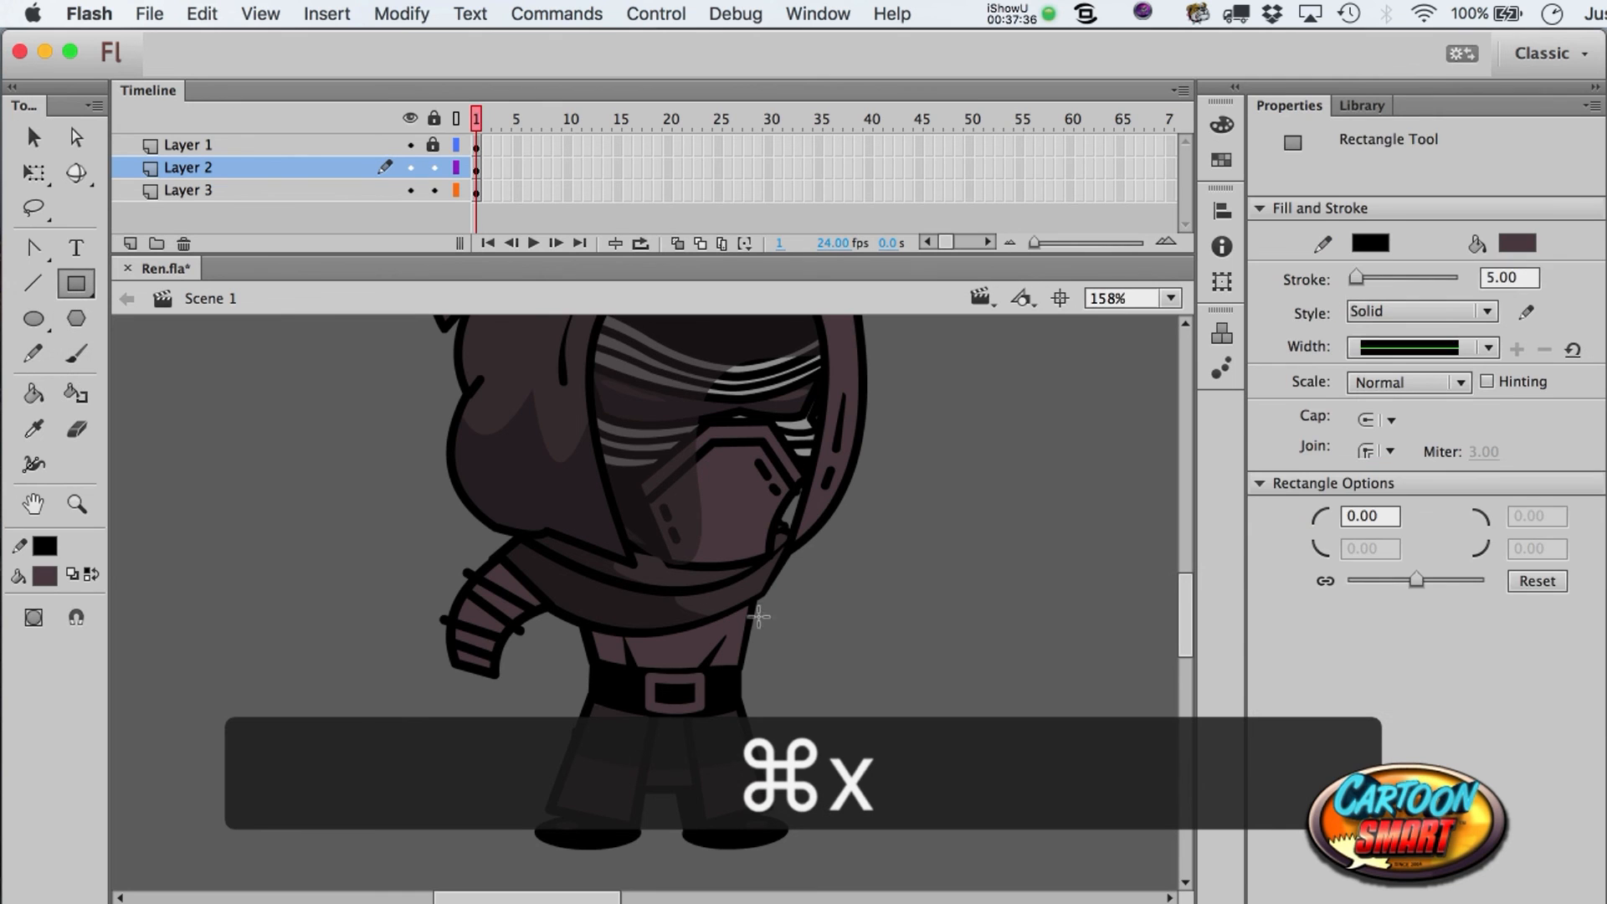
mouse_move(770, 555)
mouse_down()
mouse_move(842, 613)
mouse_move(889, 622)
mouse_up()
key(a)
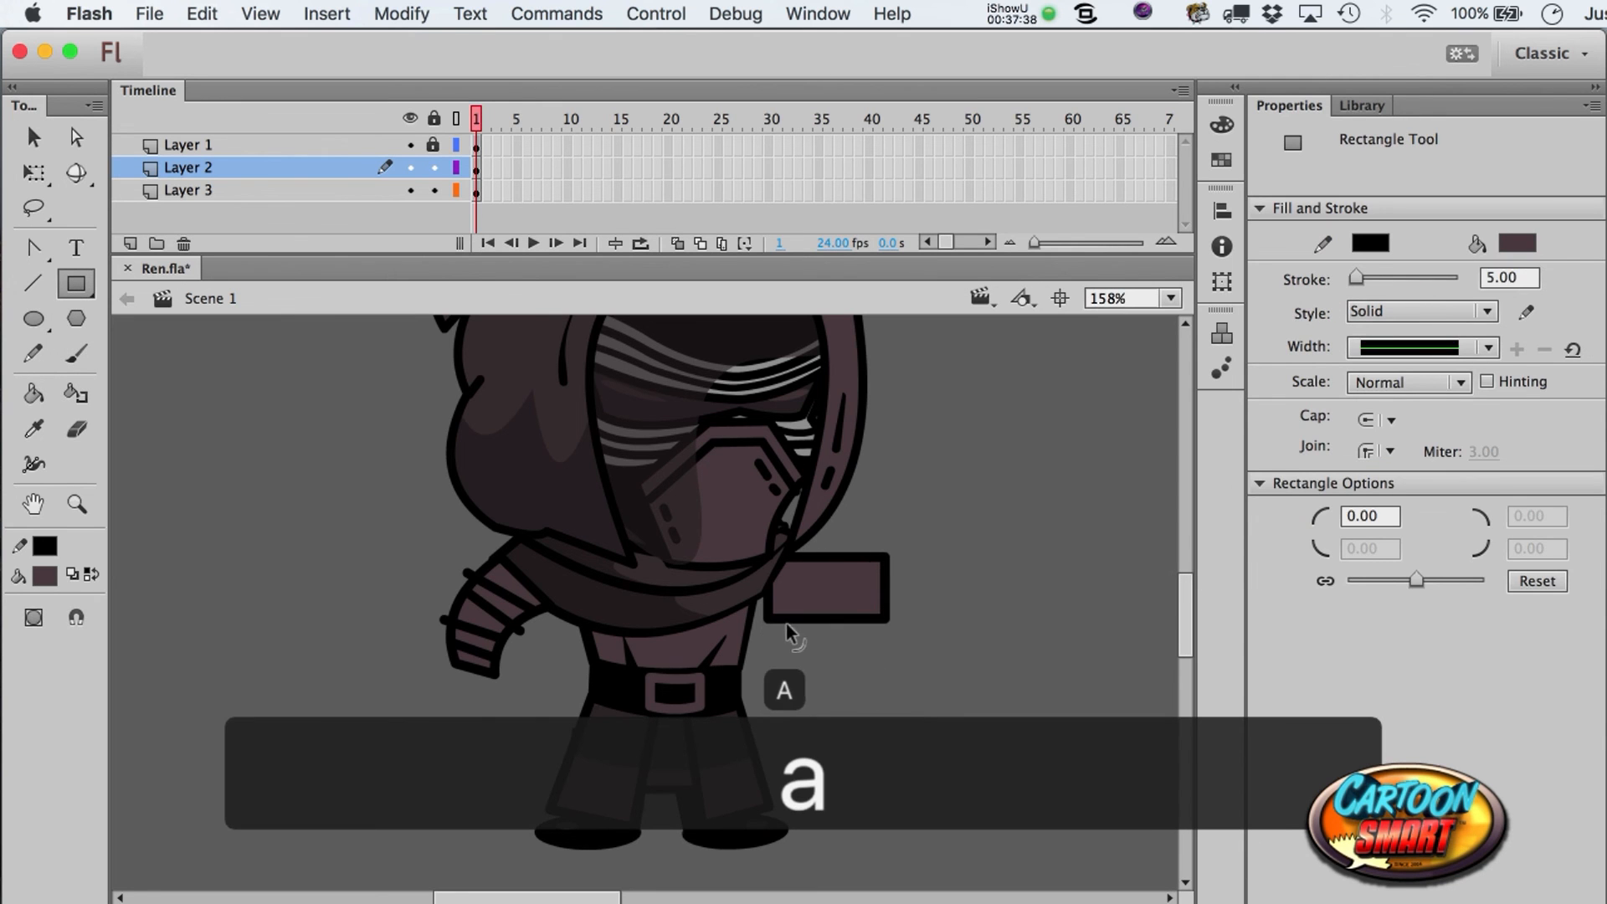
drag(772, 619, 758, 606)
mouse_move(887, 561)
mouse_down()
mouse_move(897, 608)
mouse_move(899, 573)
mouse_up()
- Nudge the tilted rectangle right and down and pull its inner corners against the collar and torso edge
double_click(877, 581)
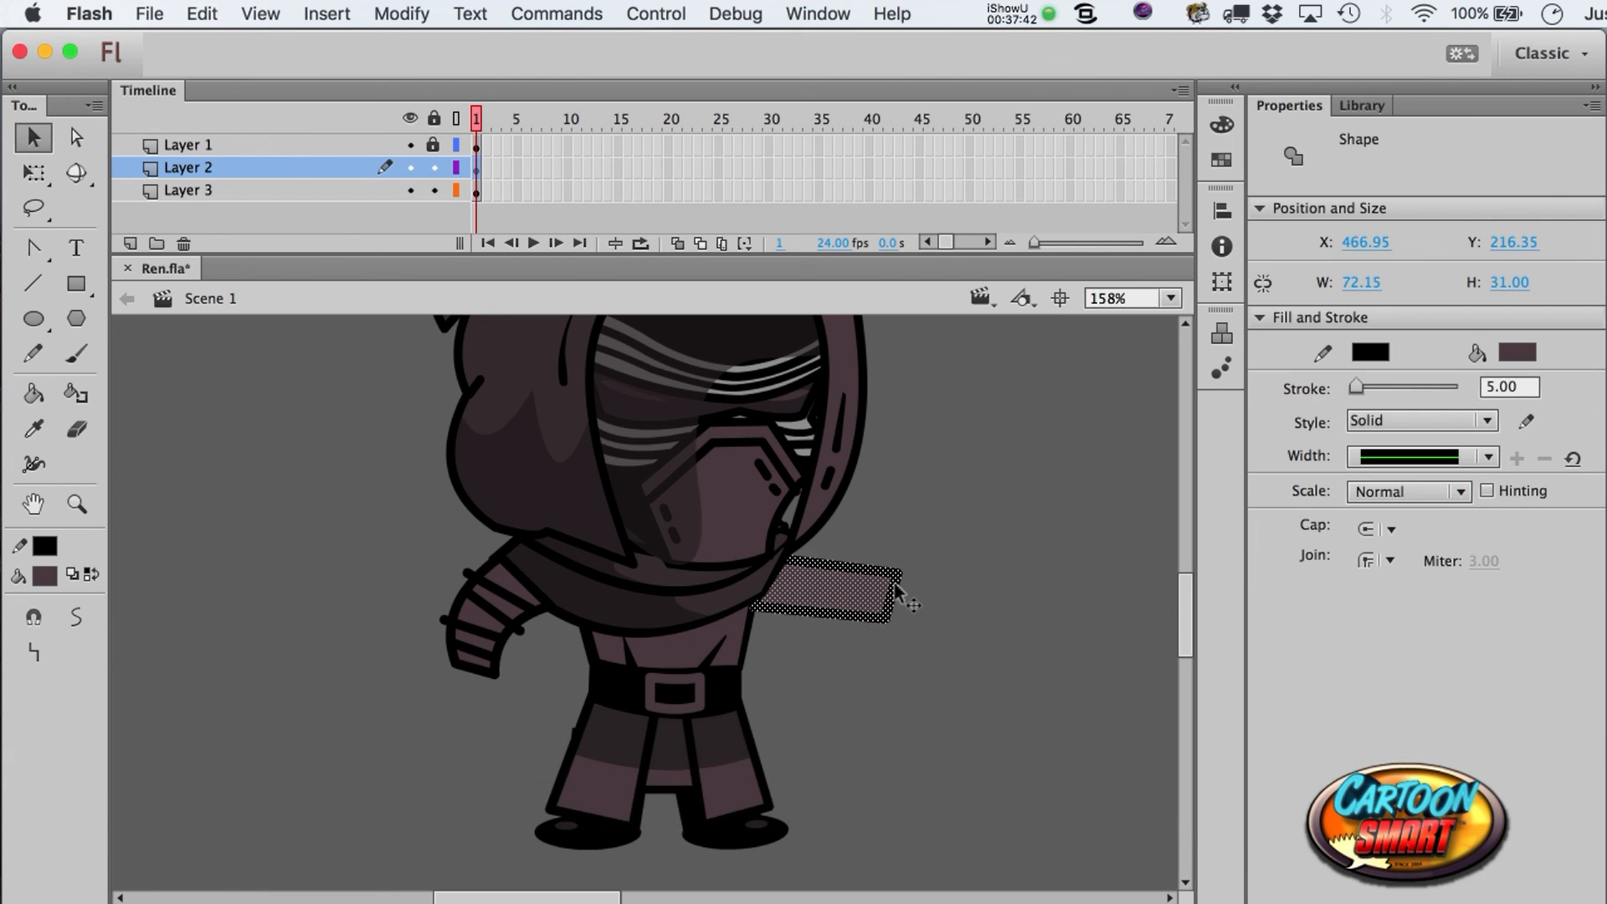
key(shift+Right)
key(shift+Right)
key(shift+Down)
click(902, 551)
drag(796, 572, 756, 598)
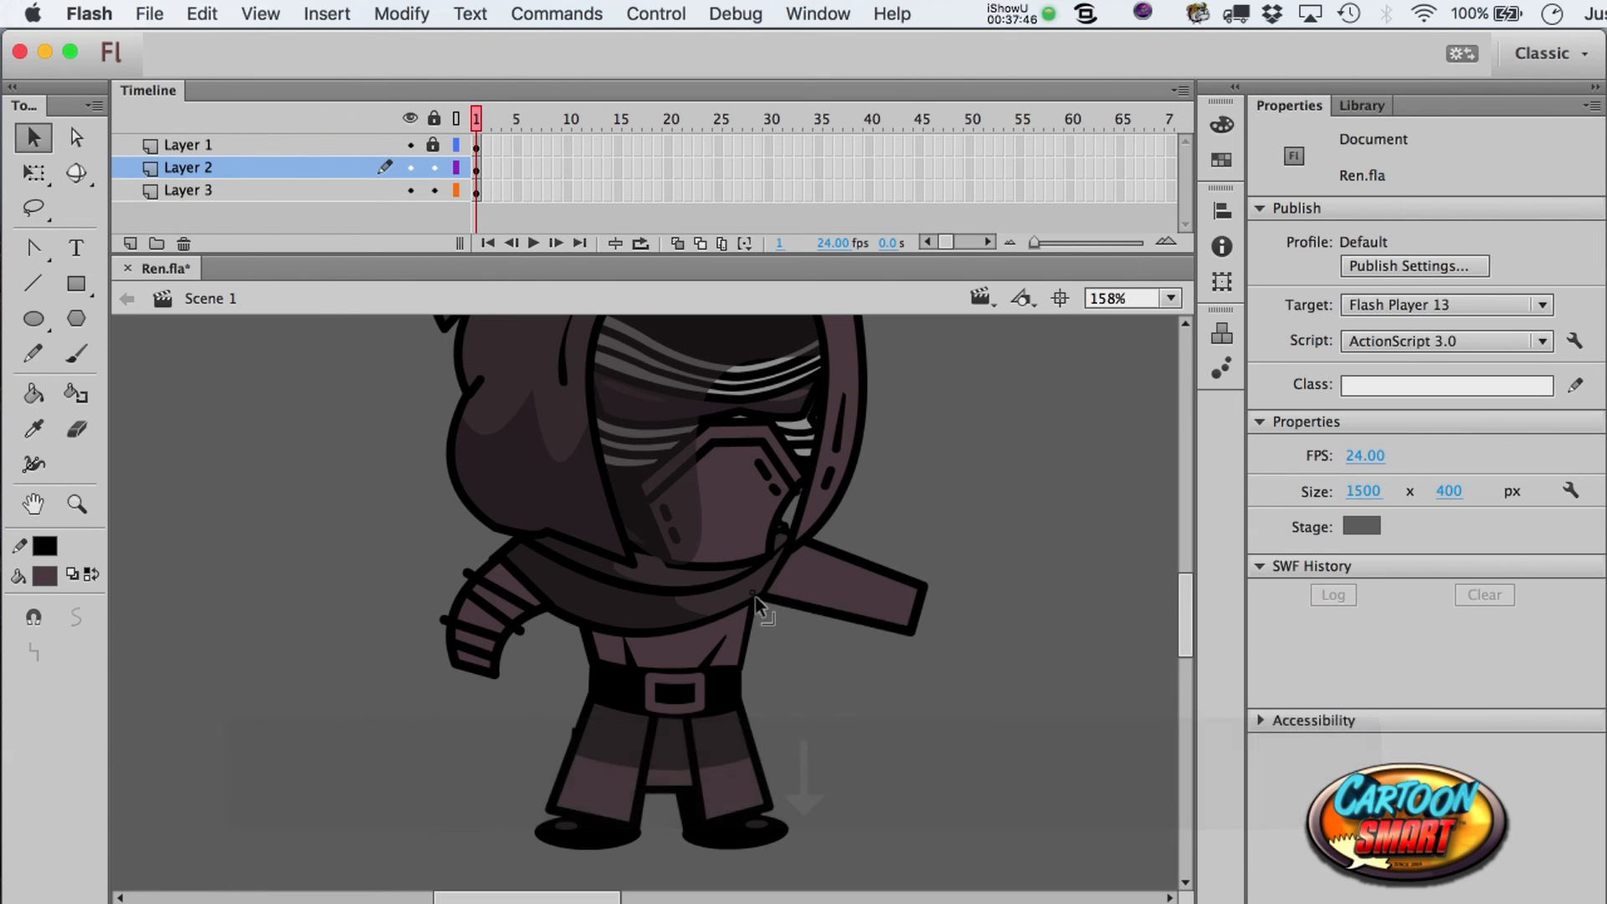
- Pull the right arm's outer corners down and inward and curve its long sides to form a bent sleeve
drag(917, 634, 852, 671)
drag(920, 597, 805, 645)
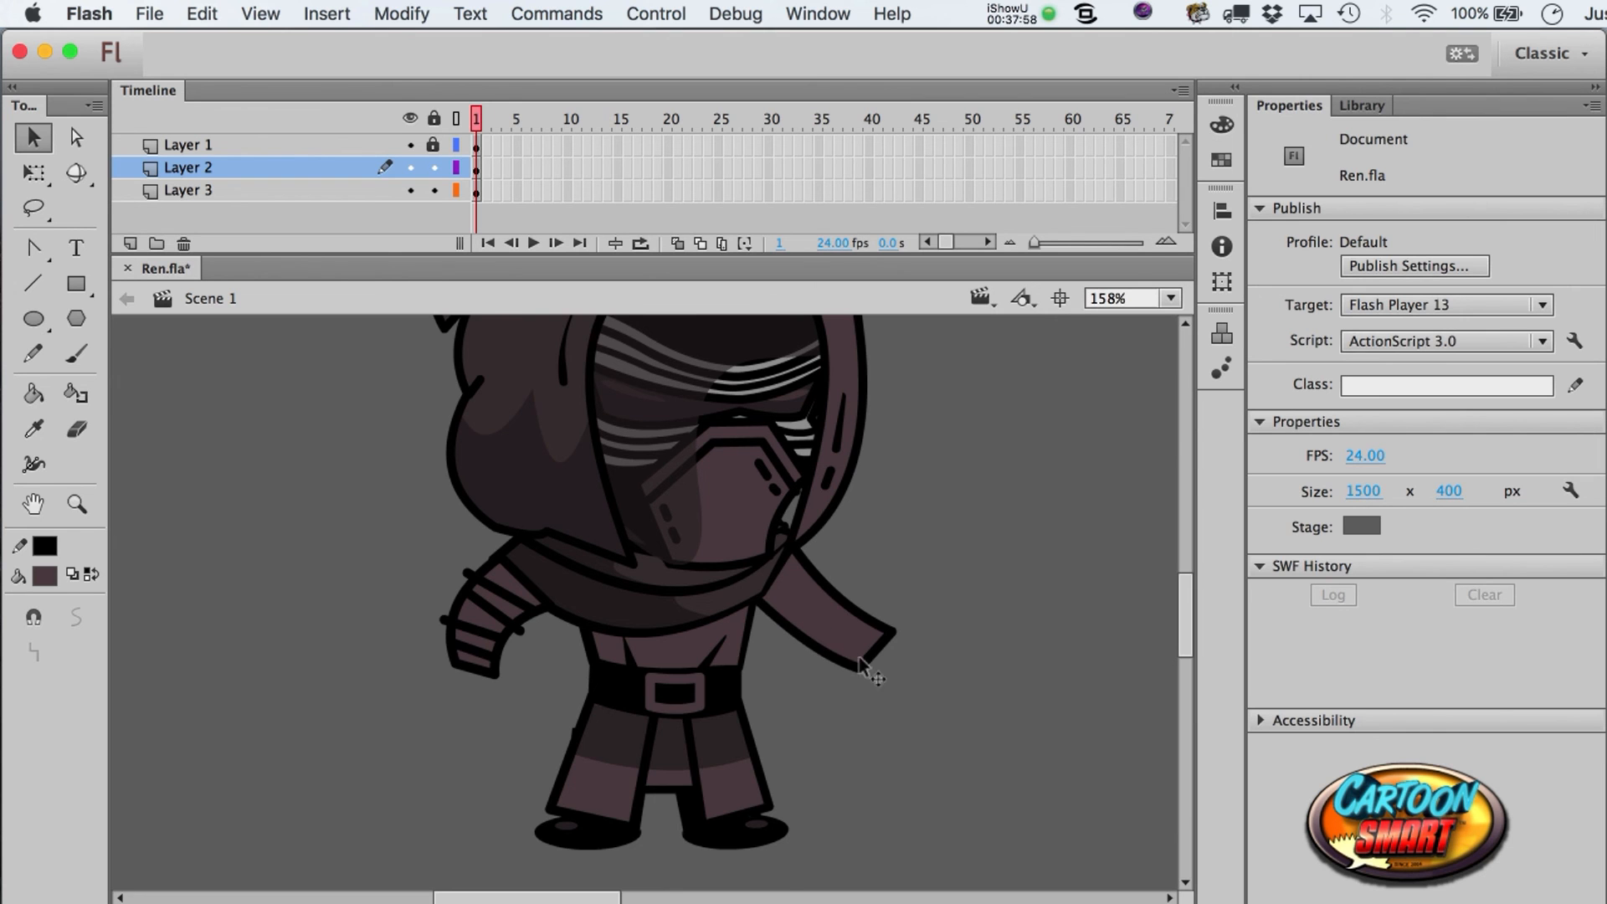
scroll(915, 693, down, 2)
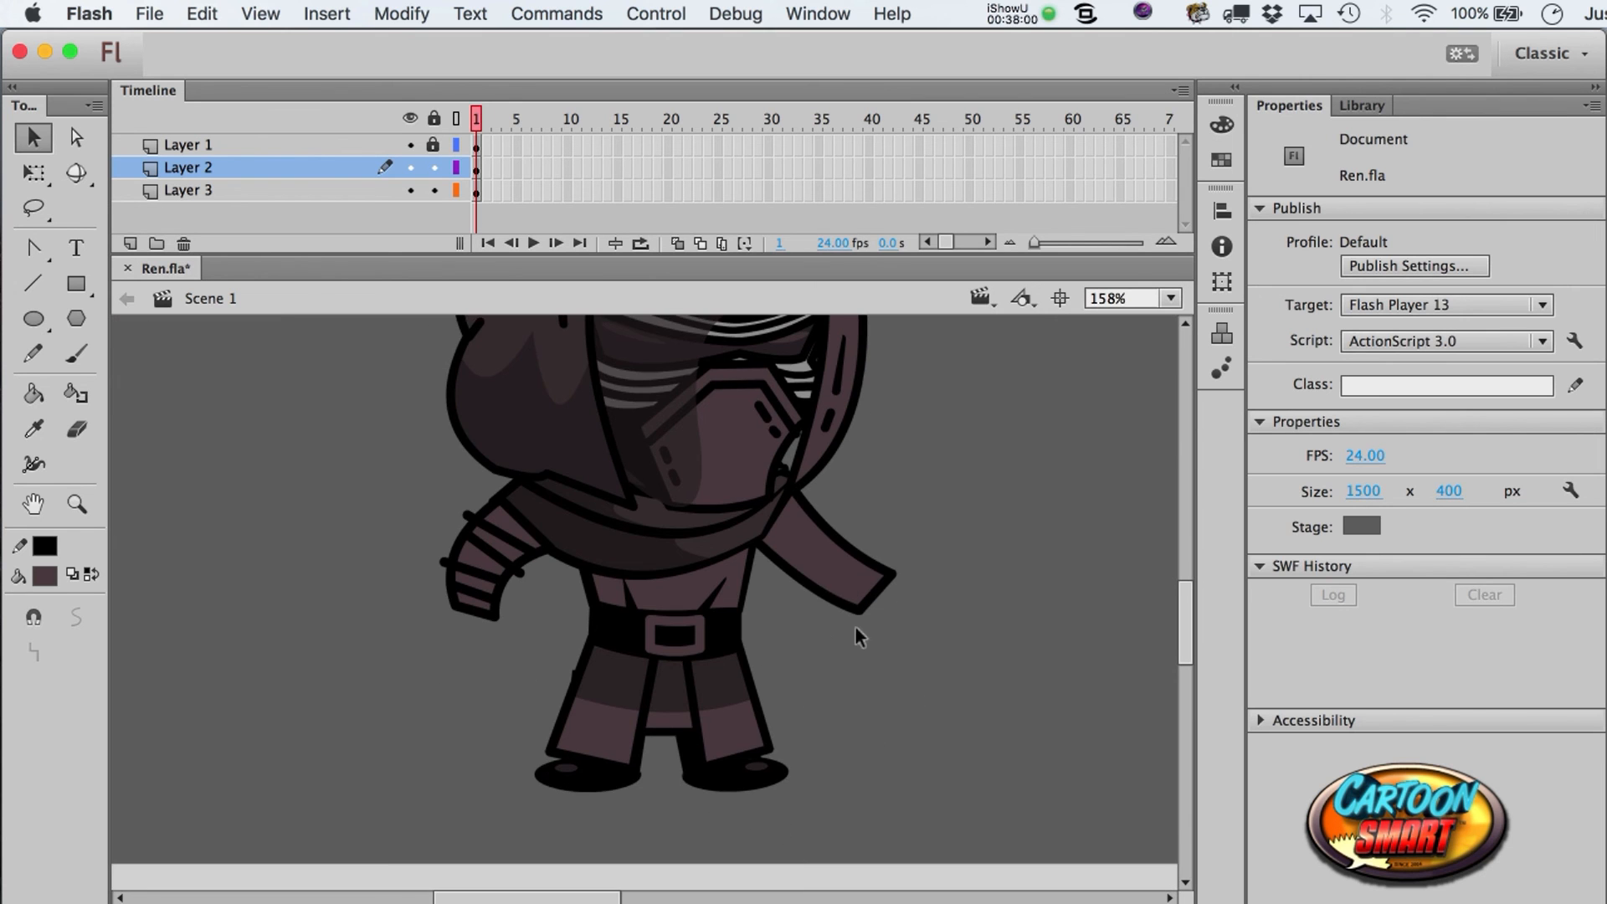
double_click(843, 577)
key(shift+Down)
click(885, 528)
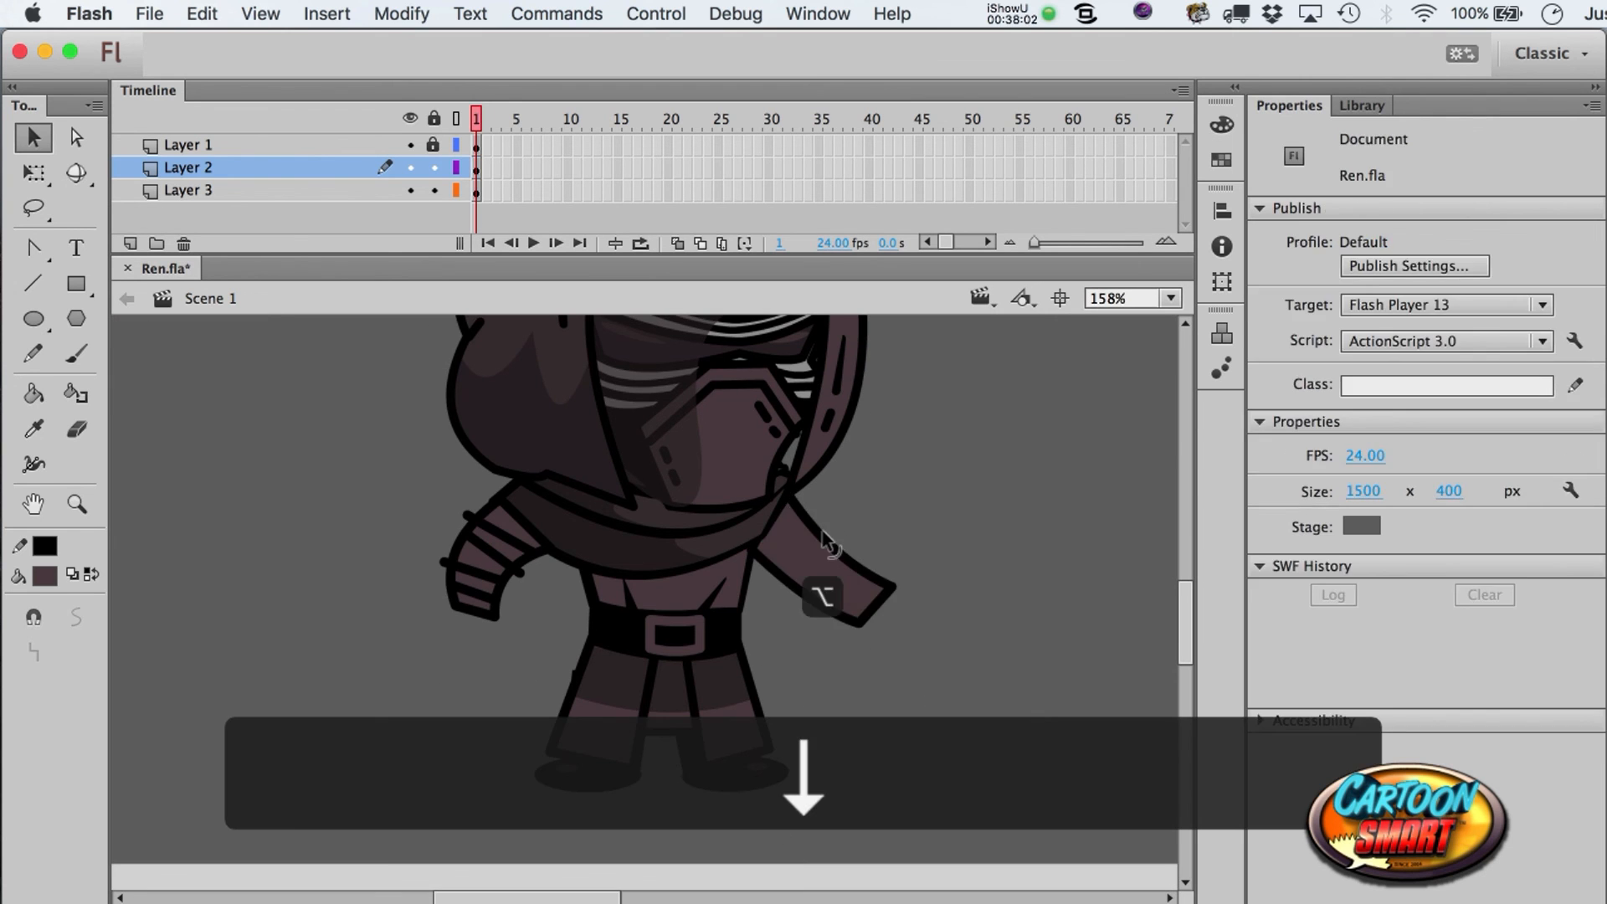
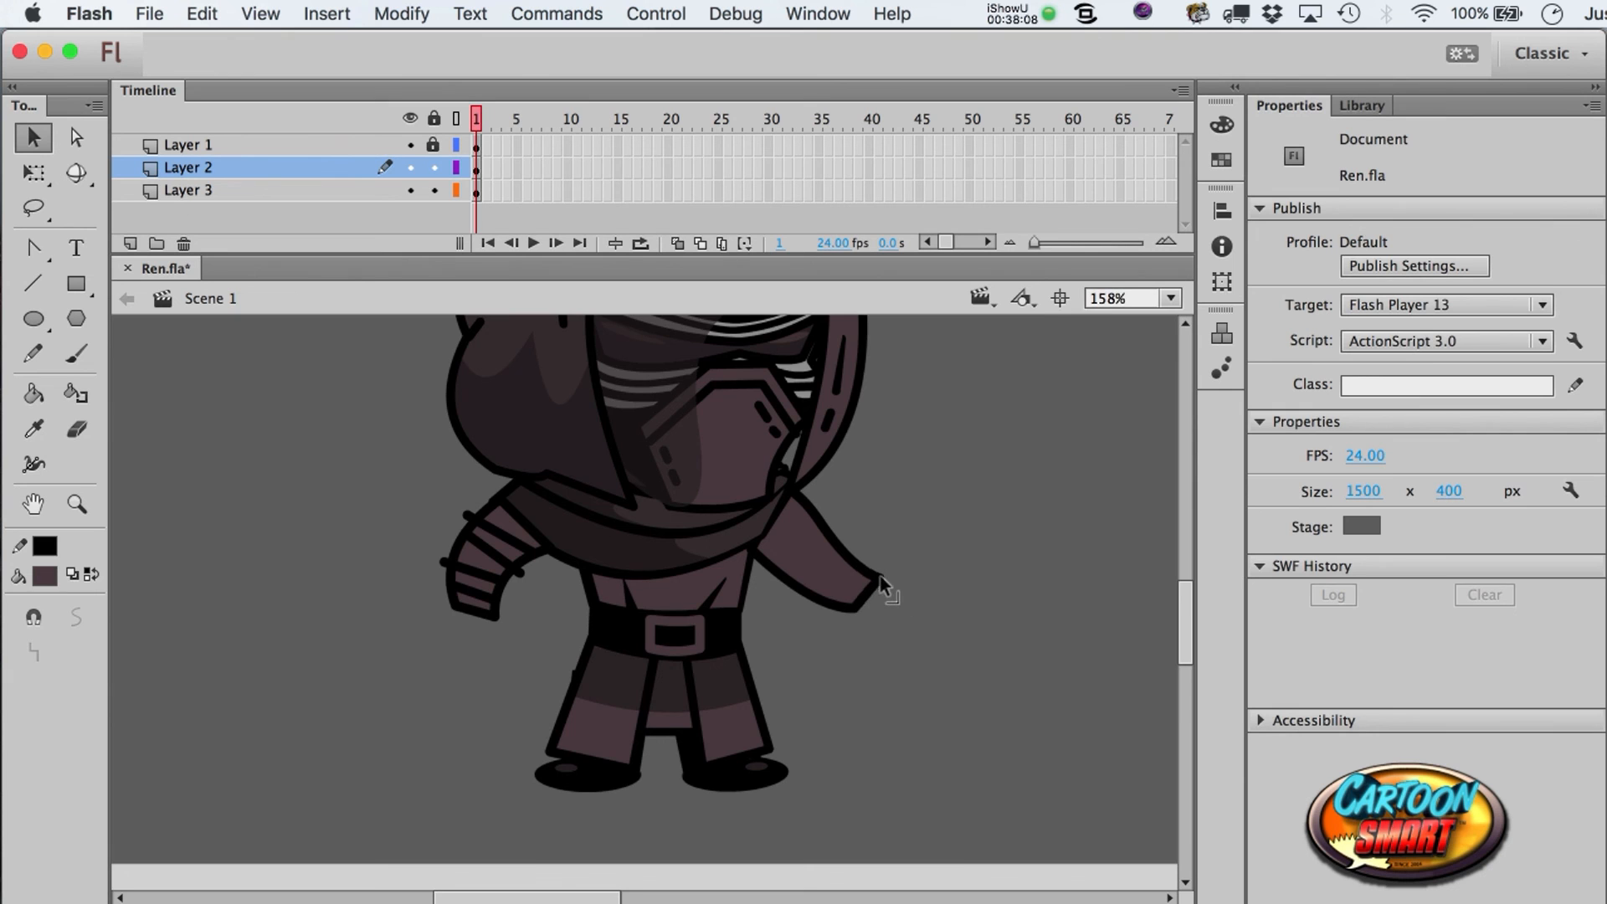
- Draw black straight lines across the right arm with the Line tool from shoulder to wrist as sleeve wraps
scroll(885, 577, up, 4)
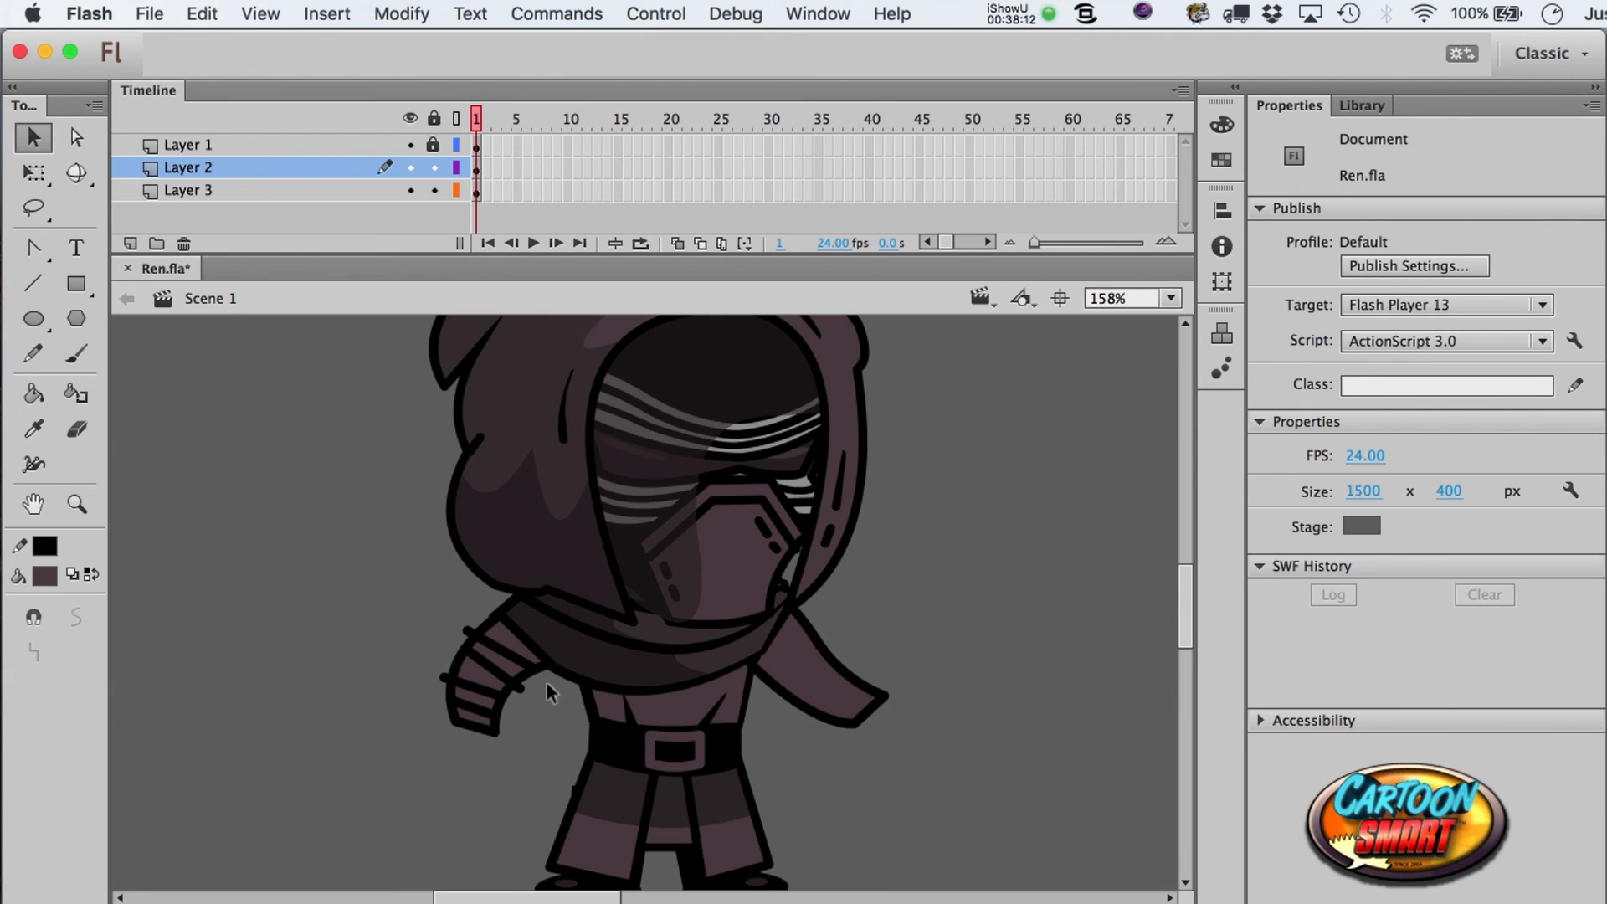
scroll(866, 694, down, 4)
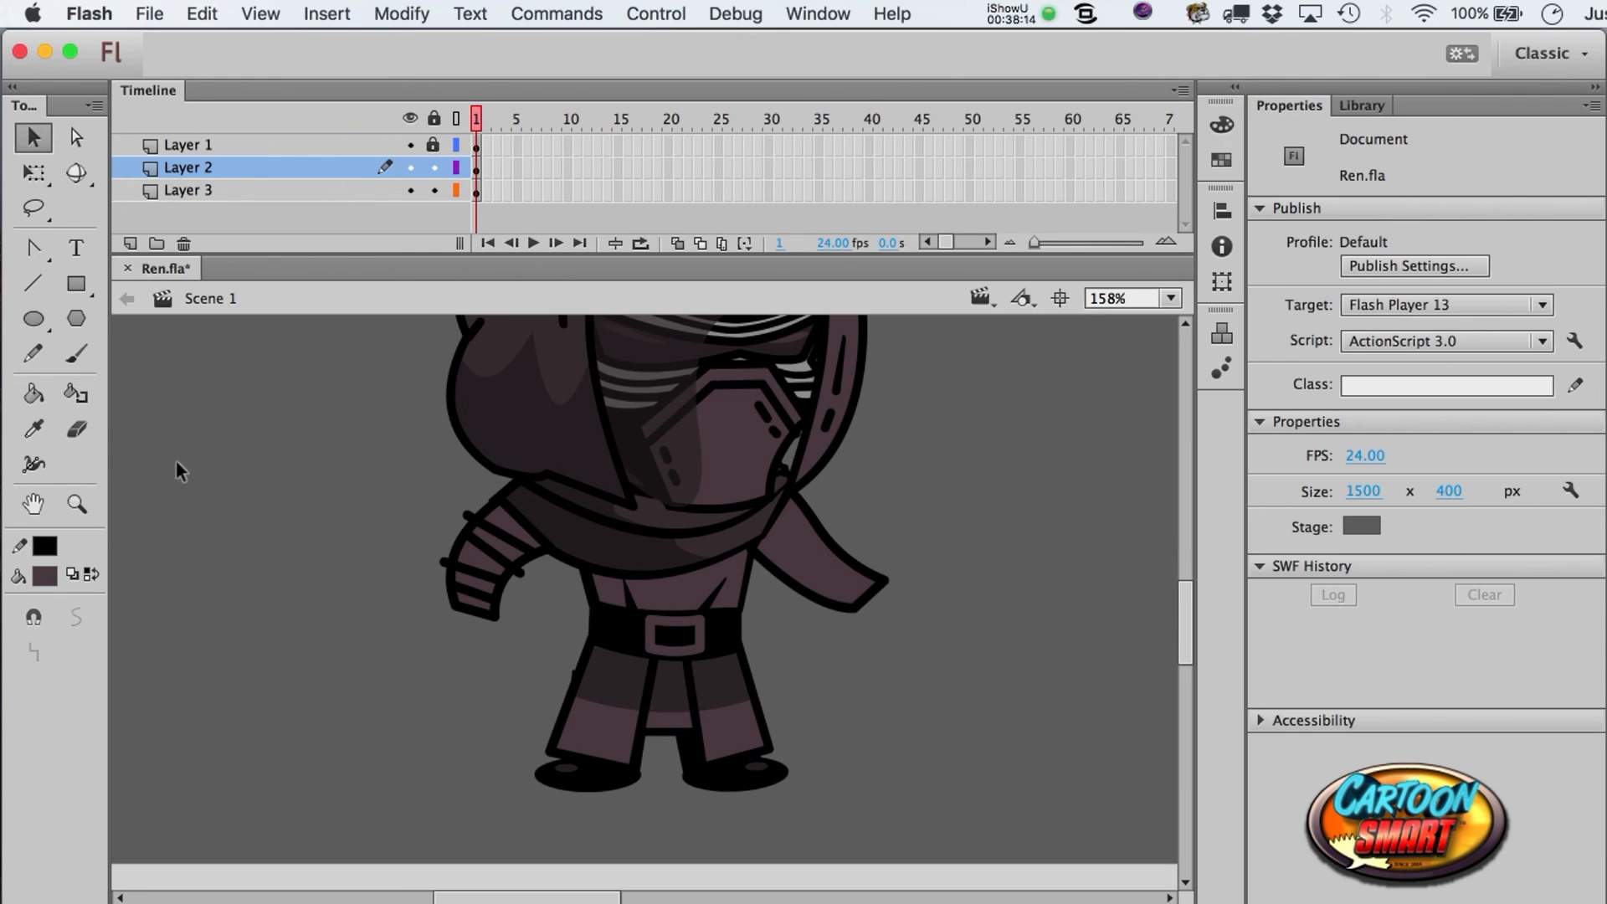
click(34, 283)
drag(762, 571, 796, 522)
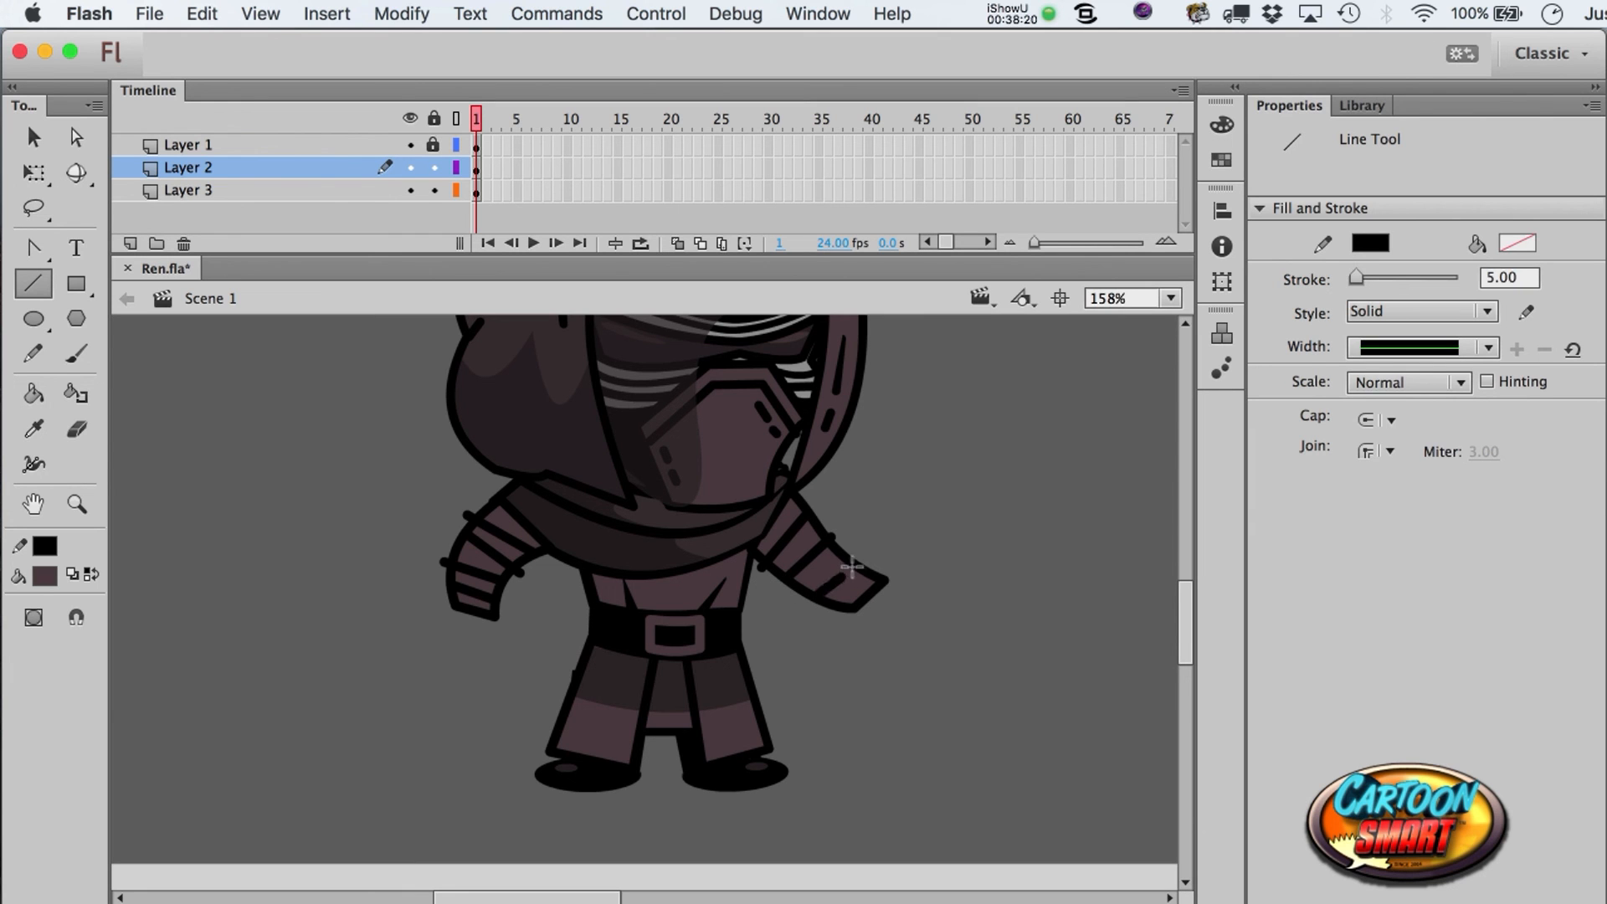
key(a)
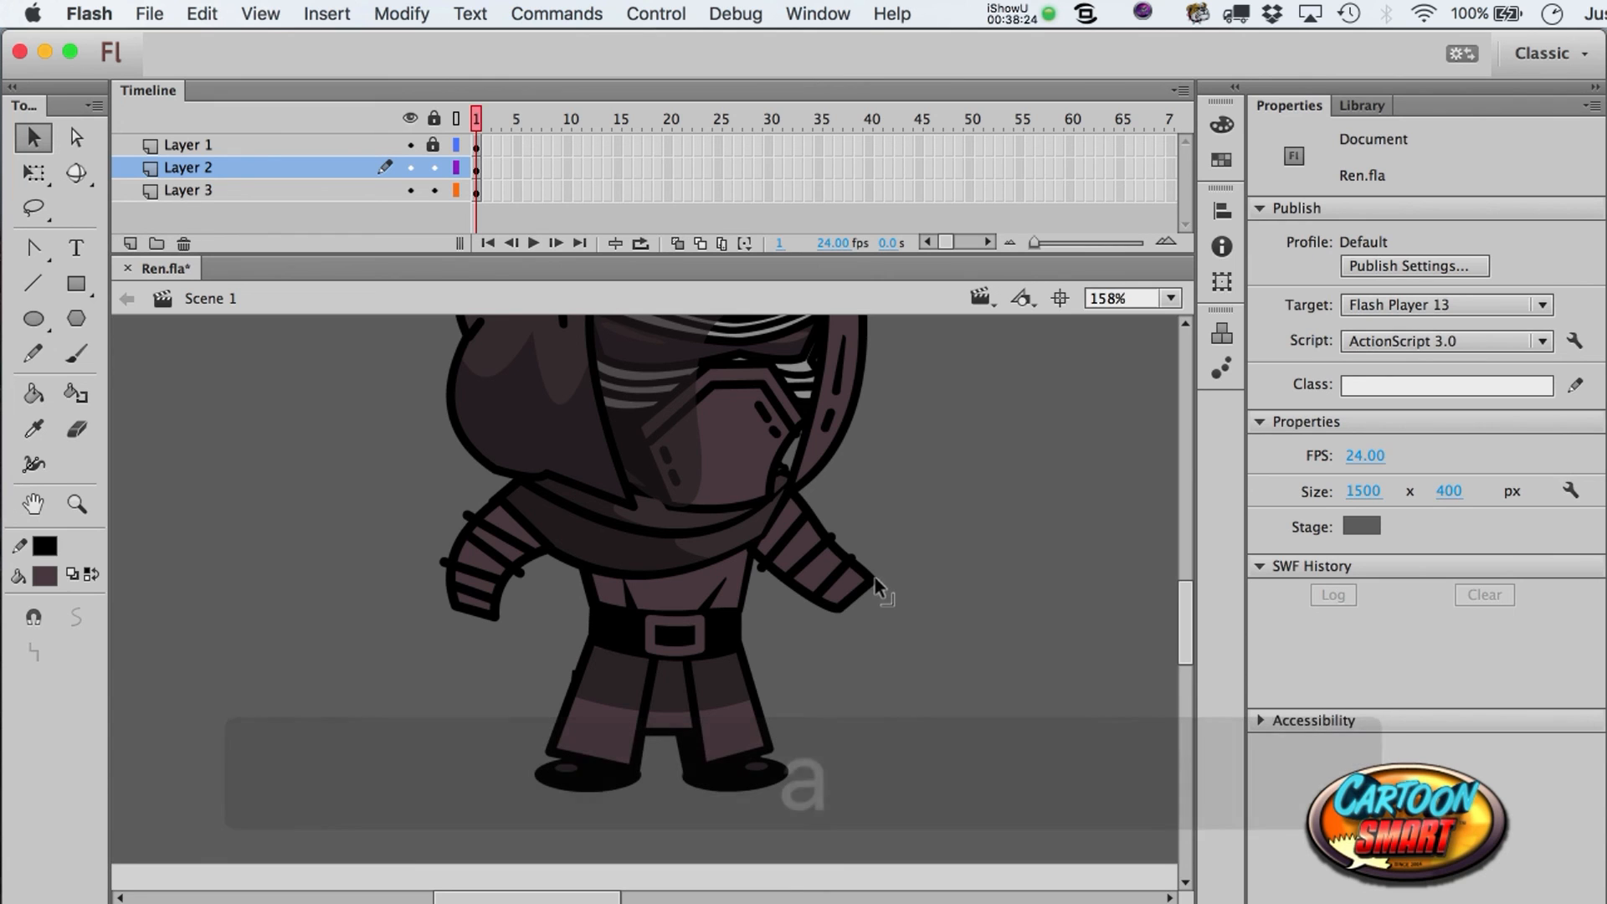
- Convert the whole right arm into a movie clip symbol named Arm2 and send it backward in the stacking order
drag(974, 700, 703, 424)
key(F8)
text(Arm2)
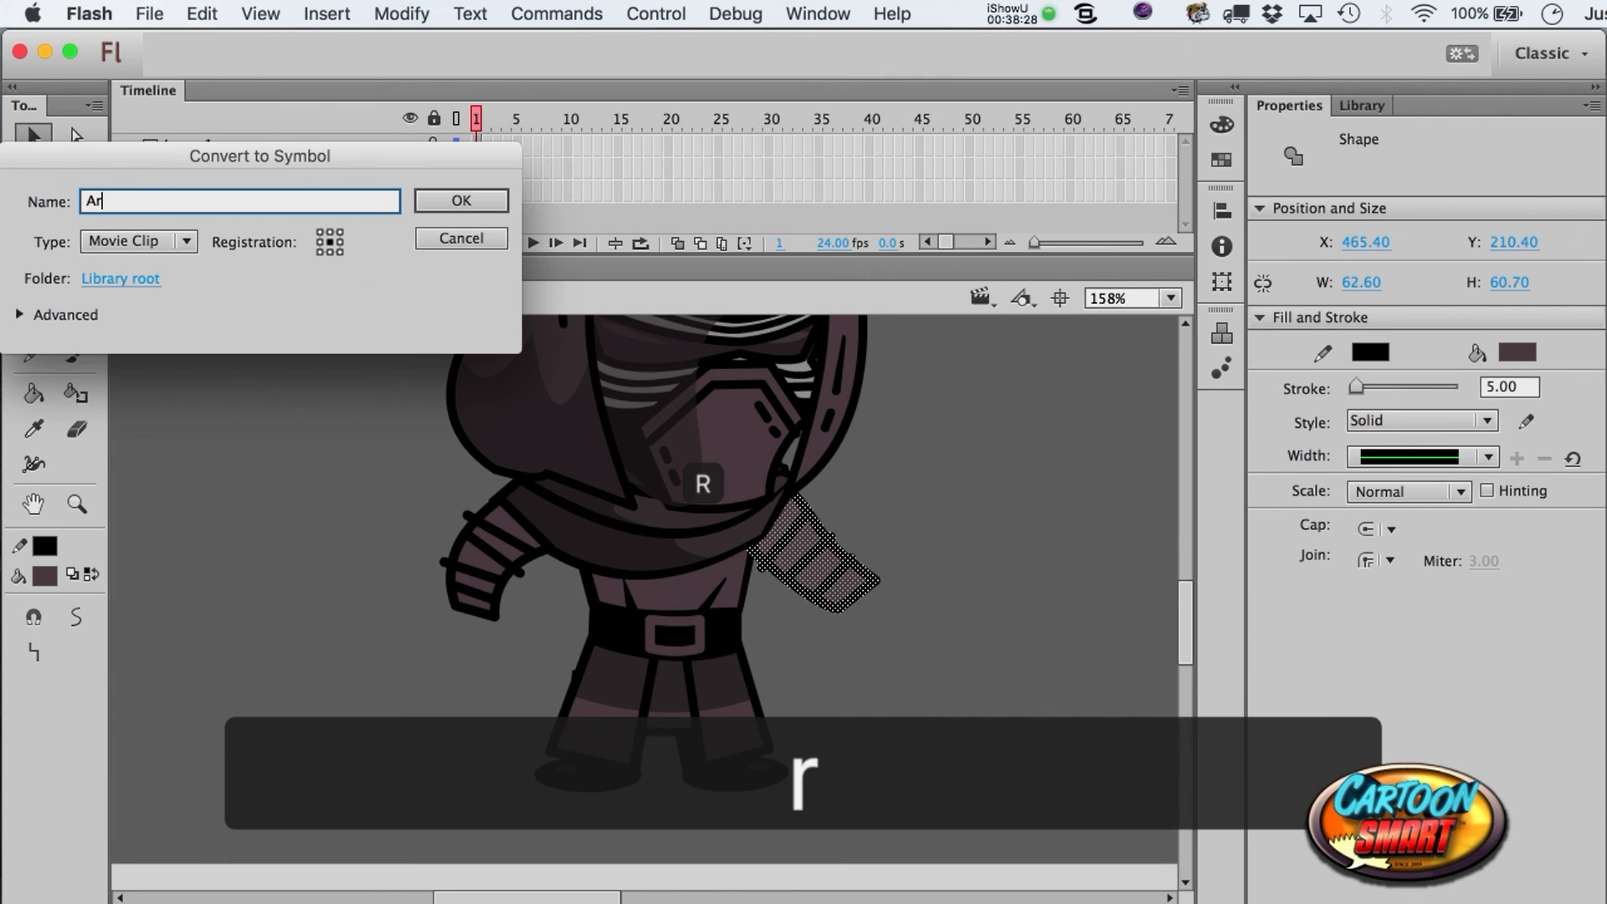
key(Return)
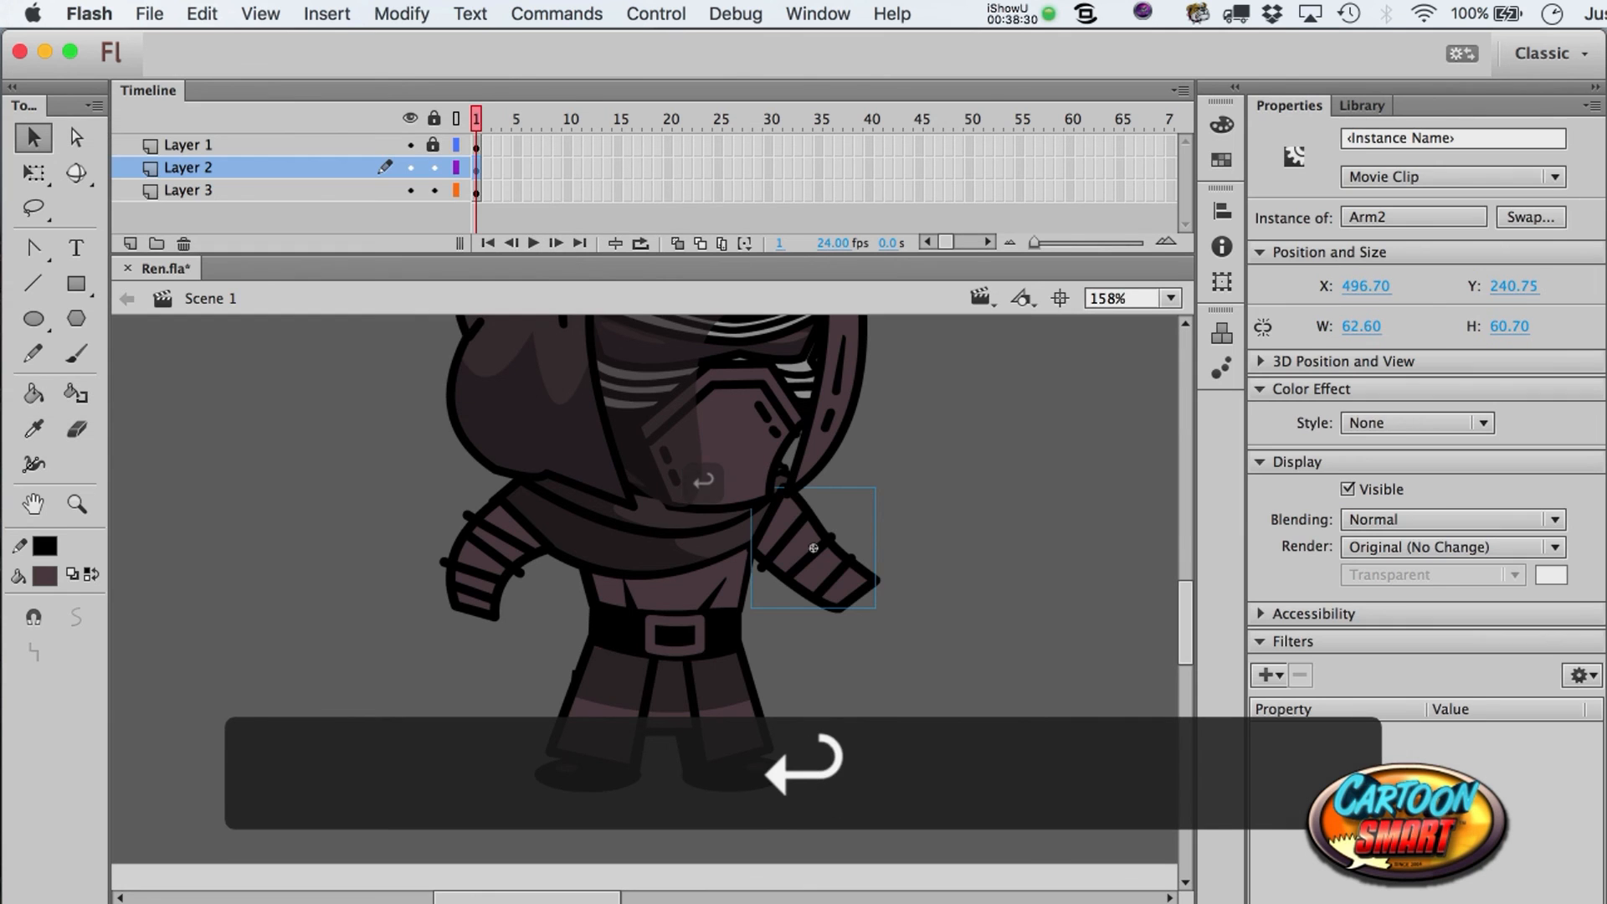
key(super+Down)
key(super+Down)
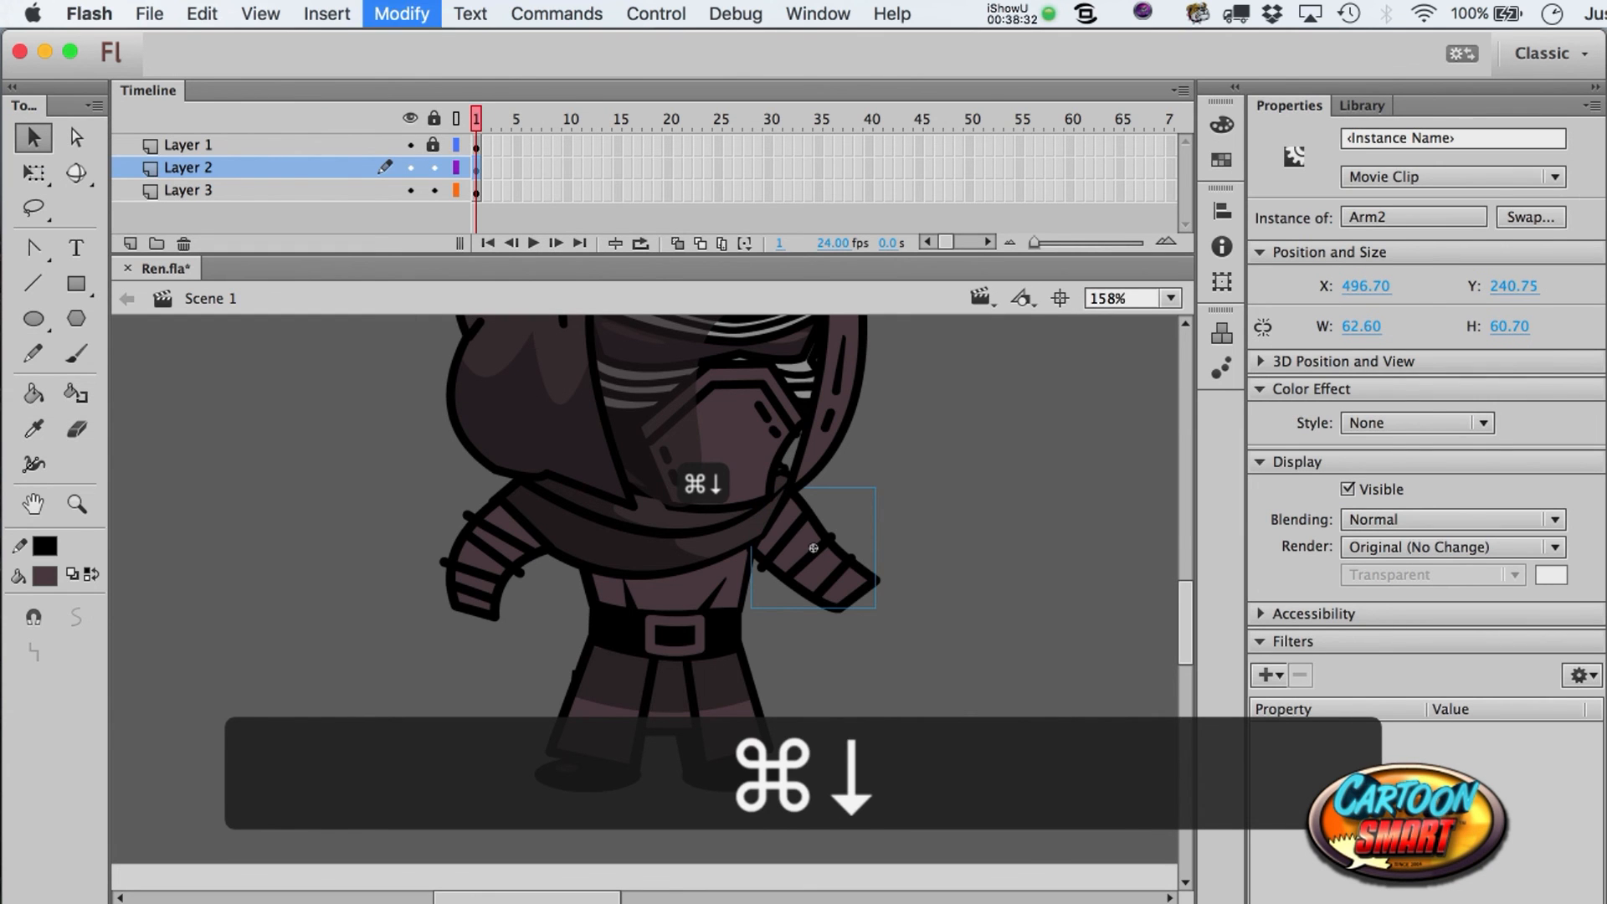
key(shift+Left)
key(shift+Right)
key(super+x)
key(super+z)
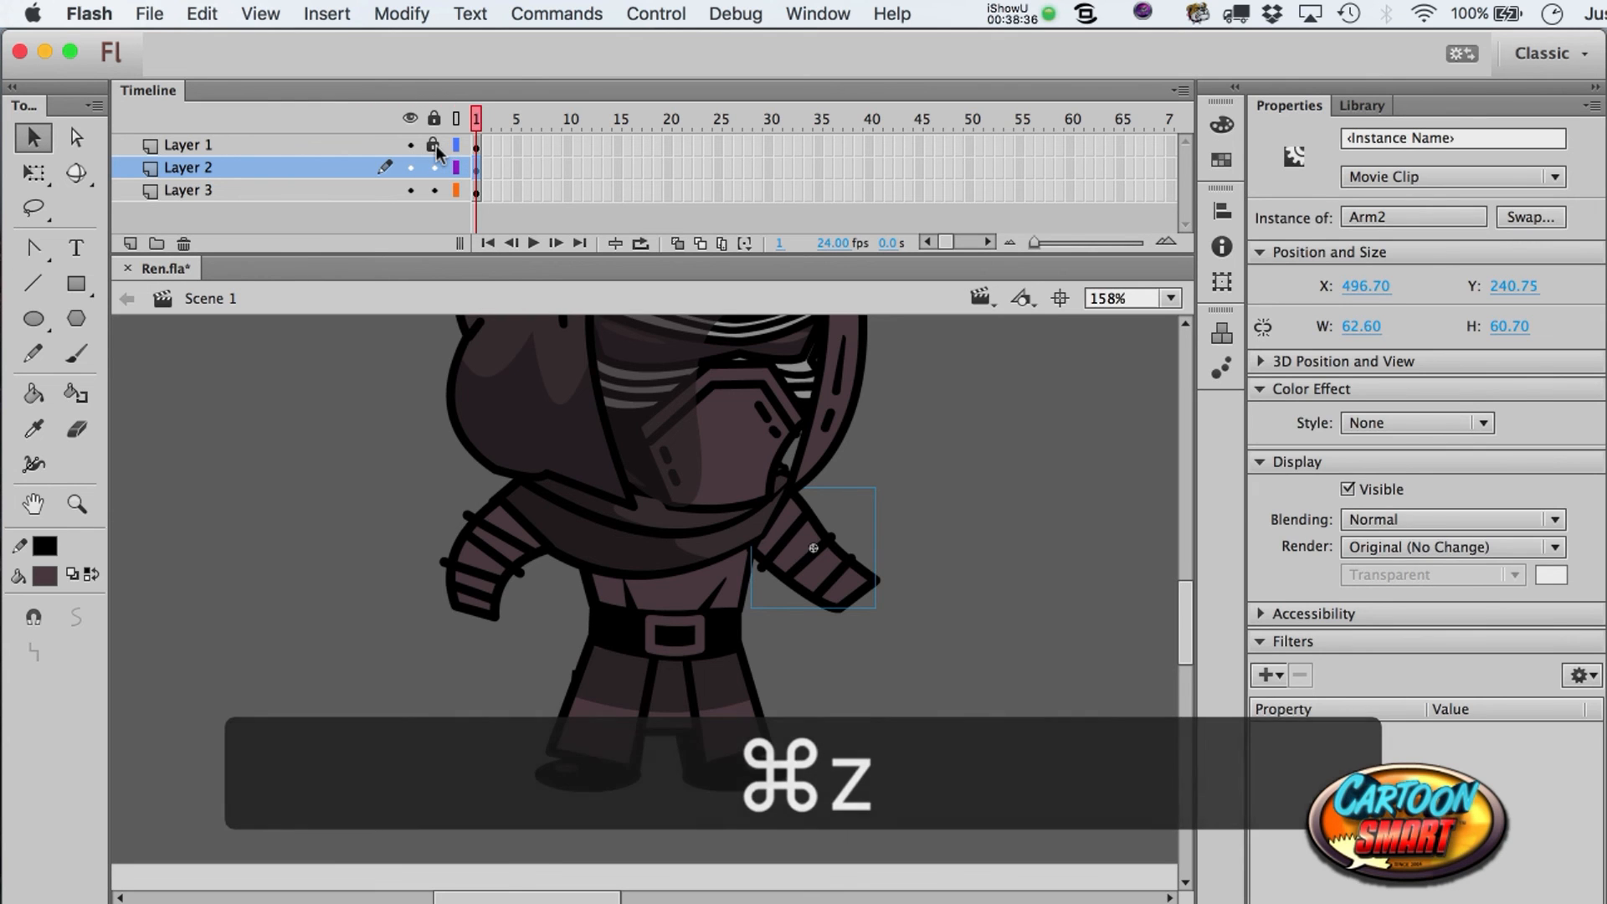
- Select the whole Ren figure on the stage, cut it and paste it in place onto Layer 3's first frame
drag(924, 820, 334, 11)
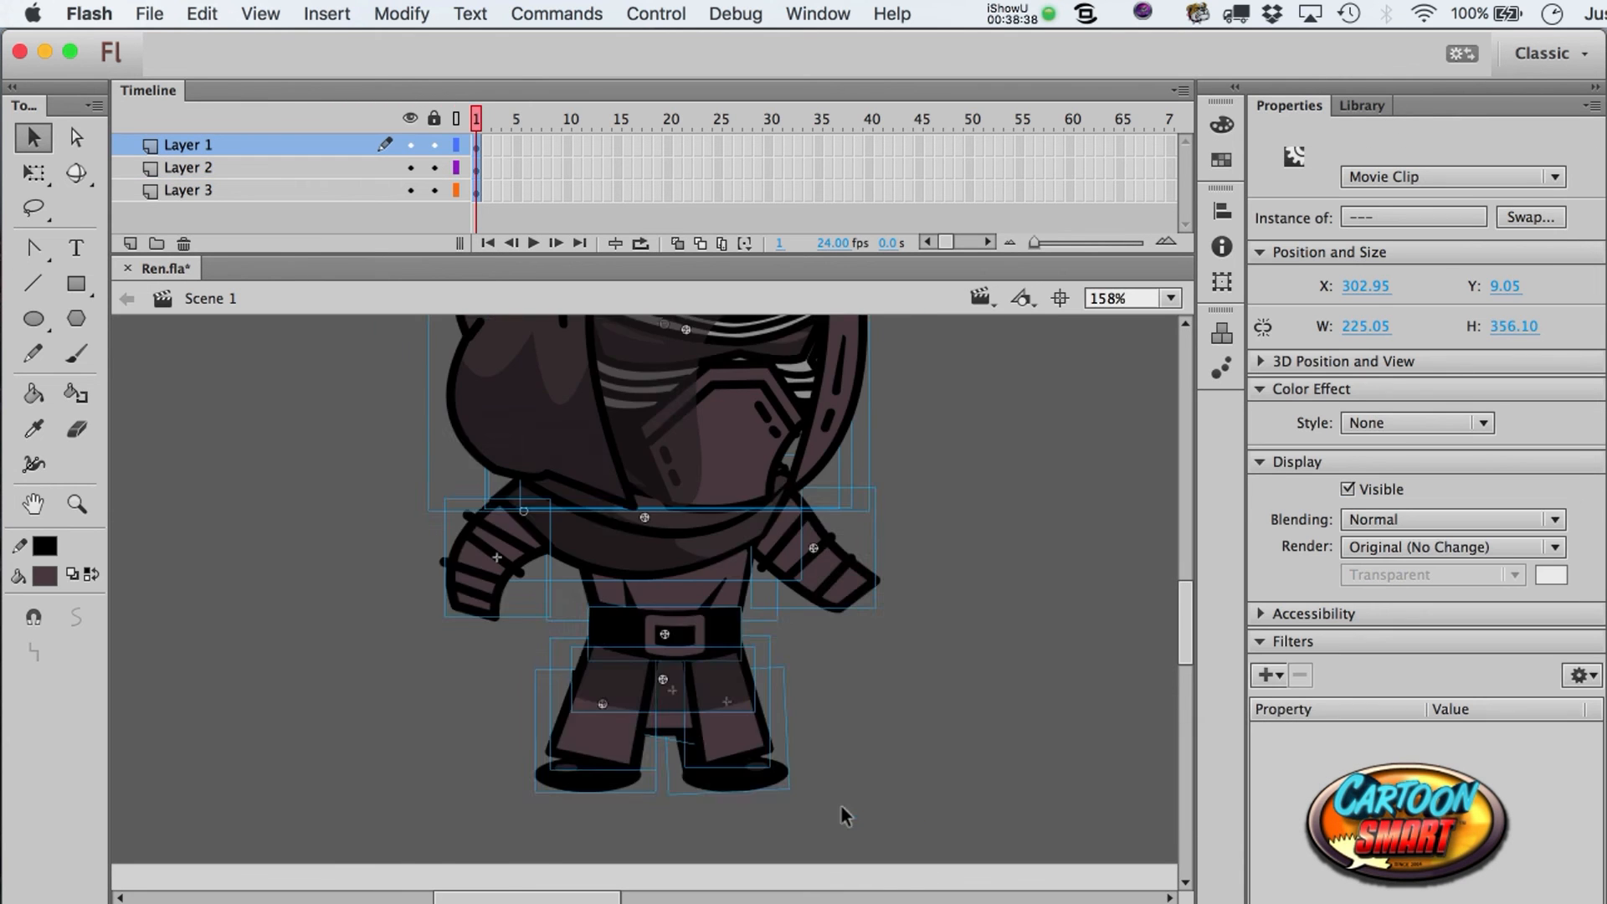
scroll(840, 806, up, 5)
key(super+x)
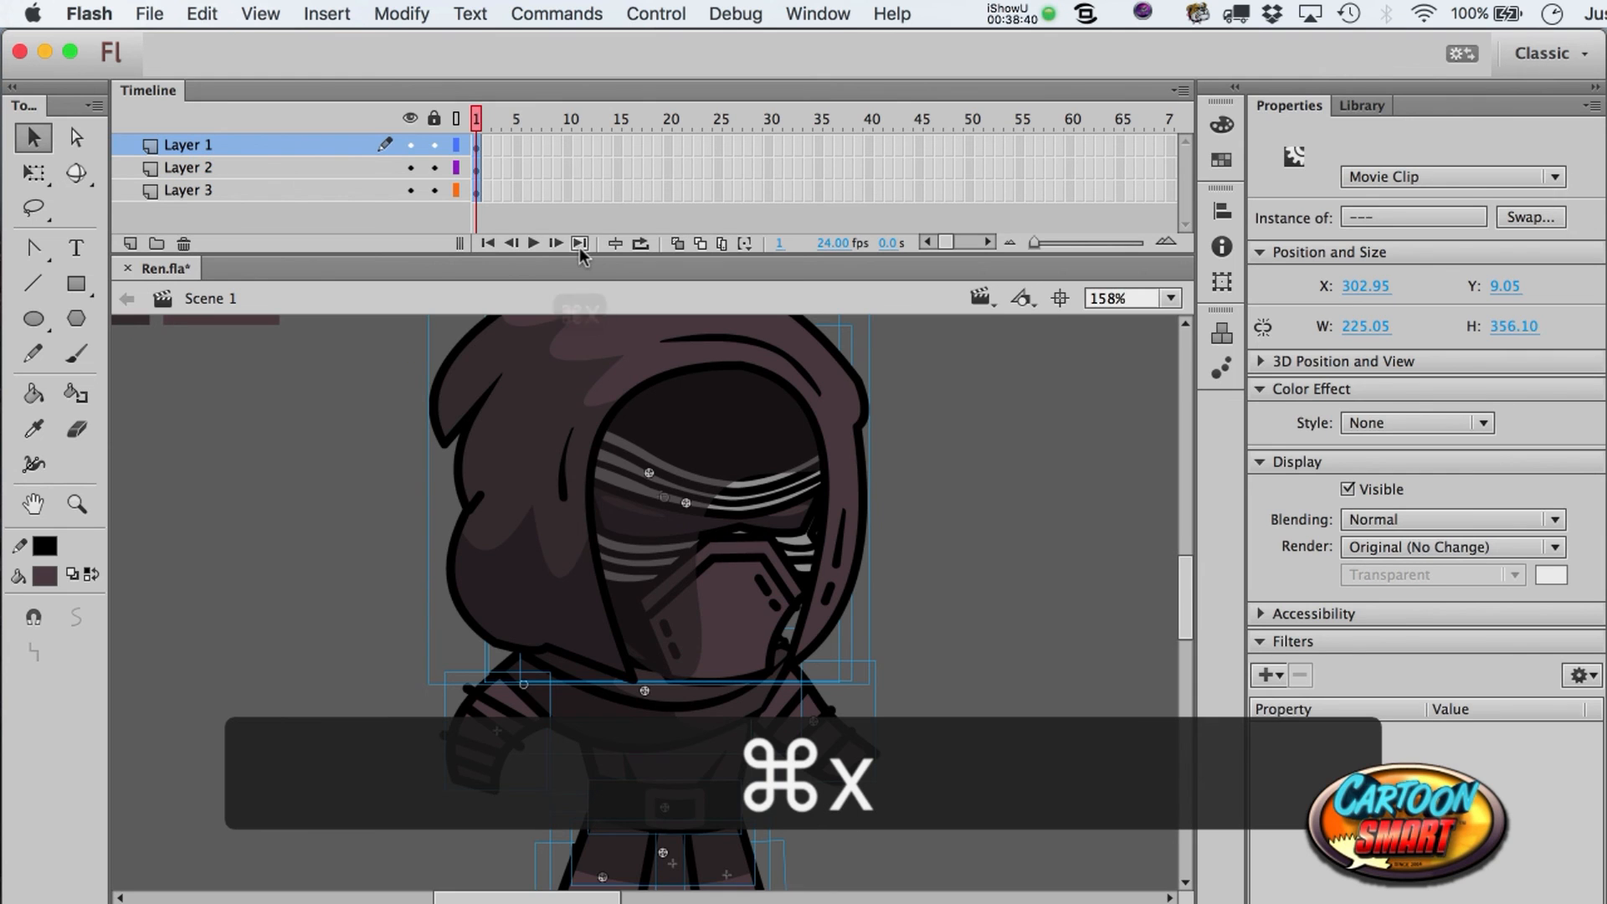
key(super+x)
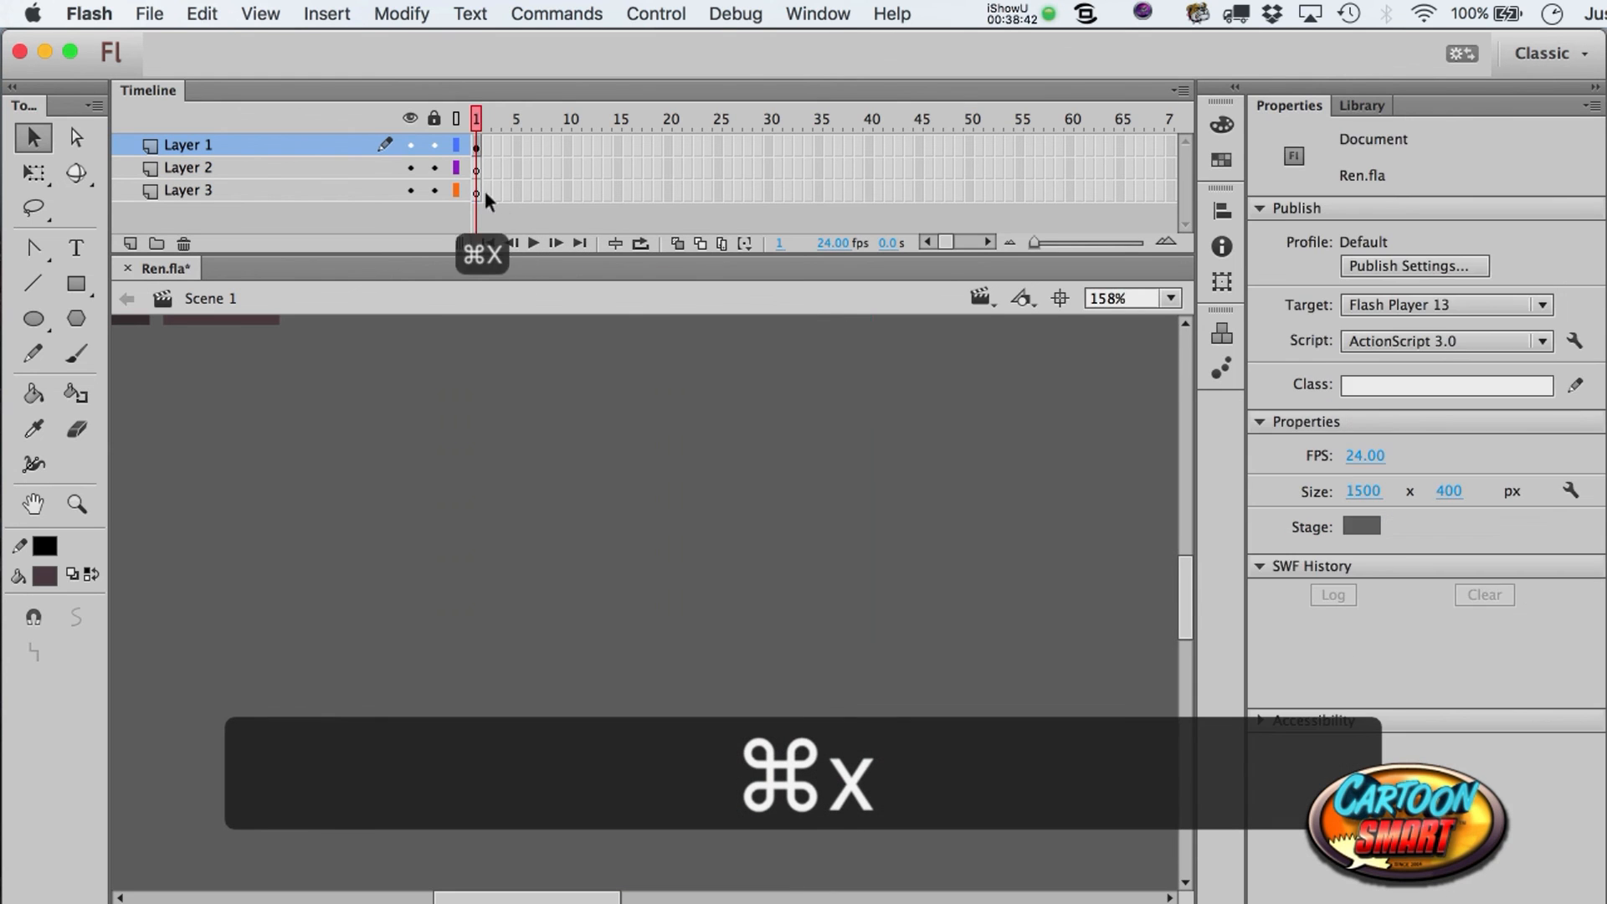
click(473, 192)
key(super+shift+v)
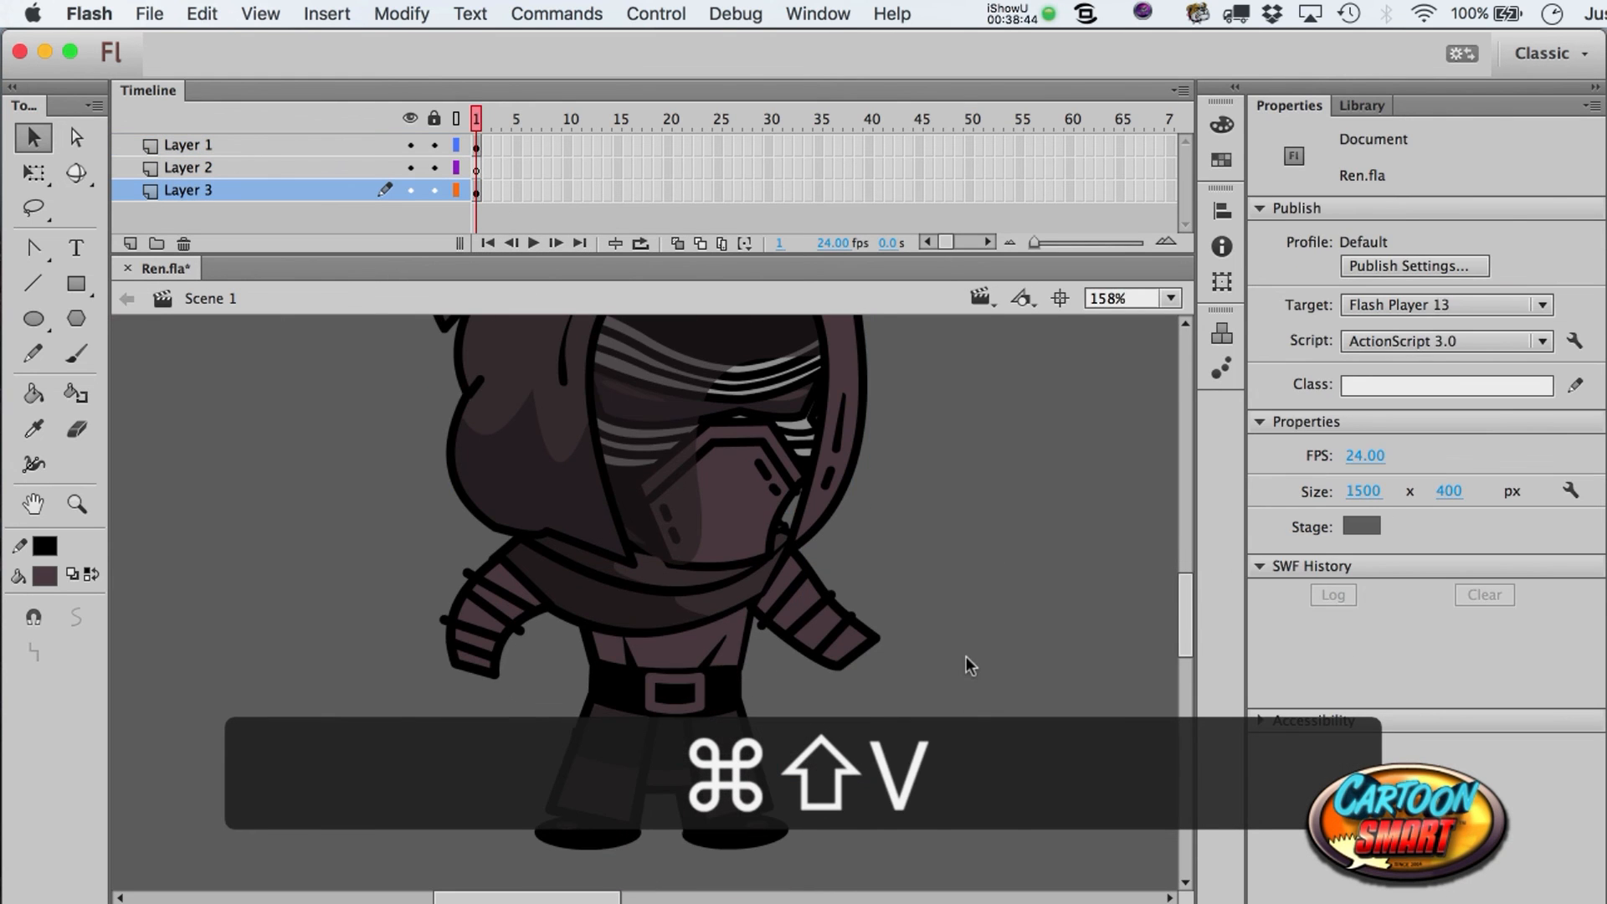
- Nudge the right arm (Arm2) slightly up and to the left, to X 495.40 and Y 239.45
click(835, 652)
key(super+Down)
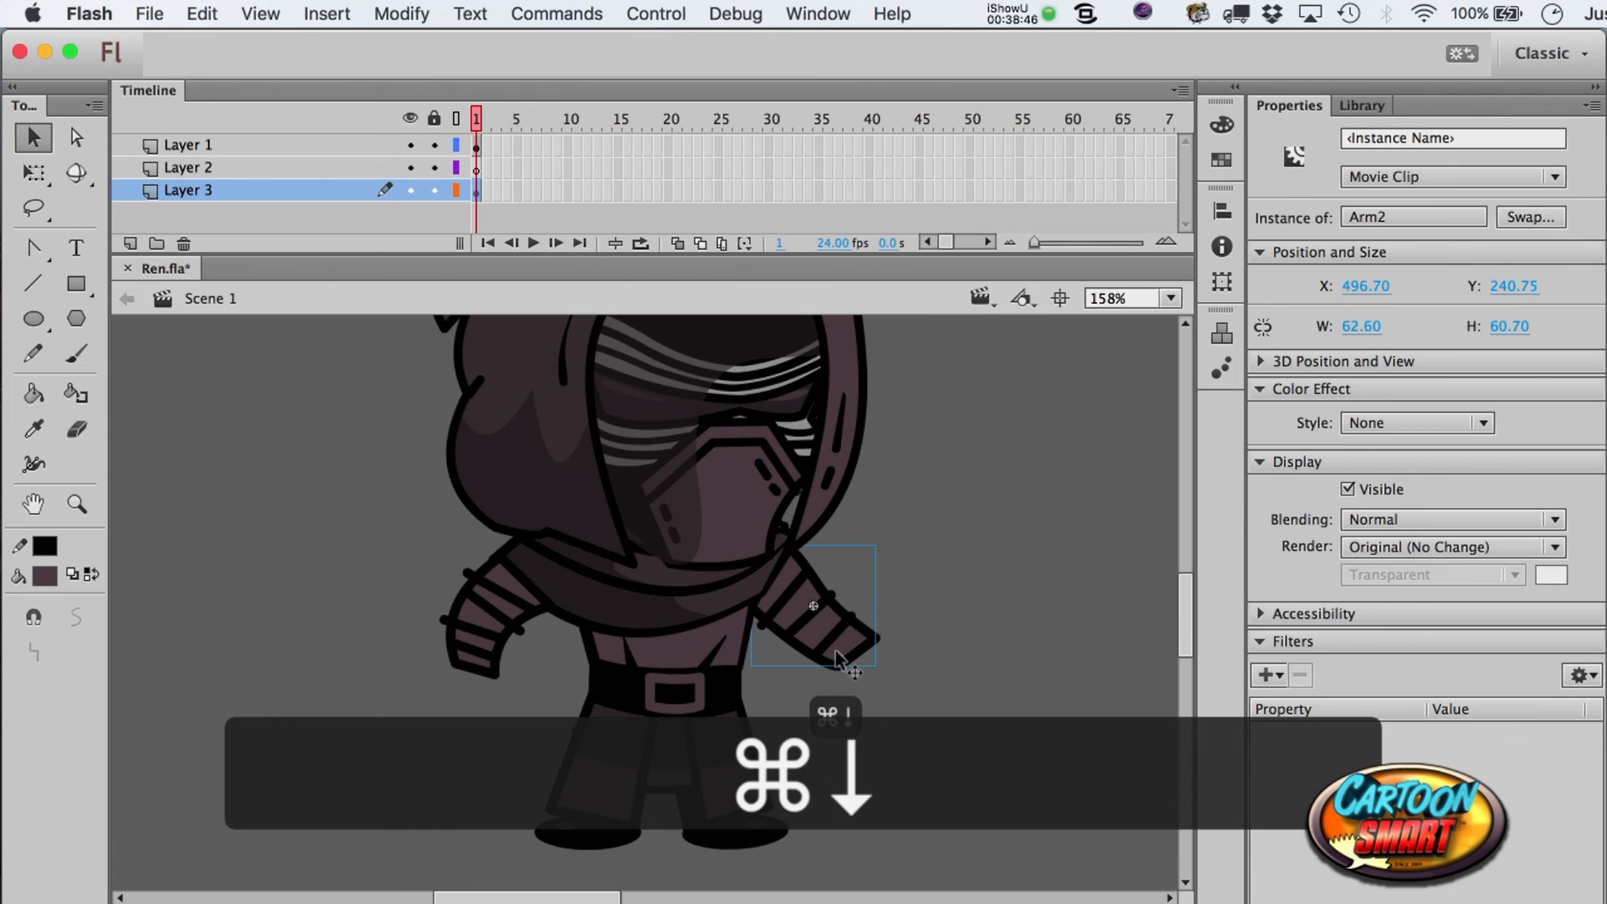
key(Up)
key(Left)
key(a)
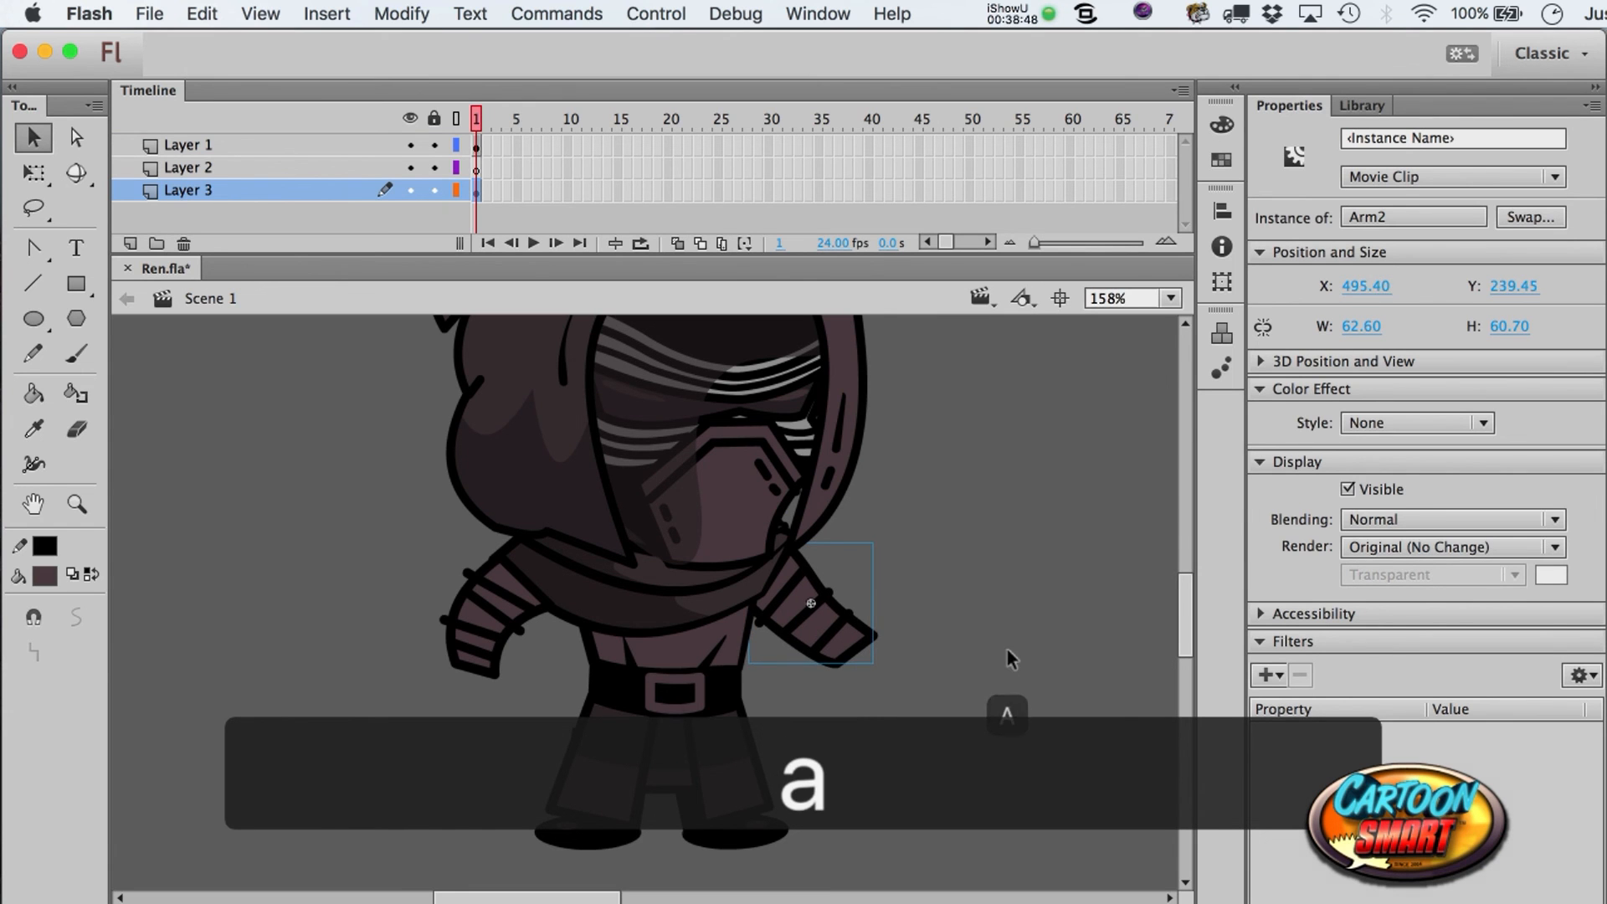
- Apply a 13% black Tint color effect to both arm symbols, Arm2 and Arm1
click(393, 688)
click(779, 636)
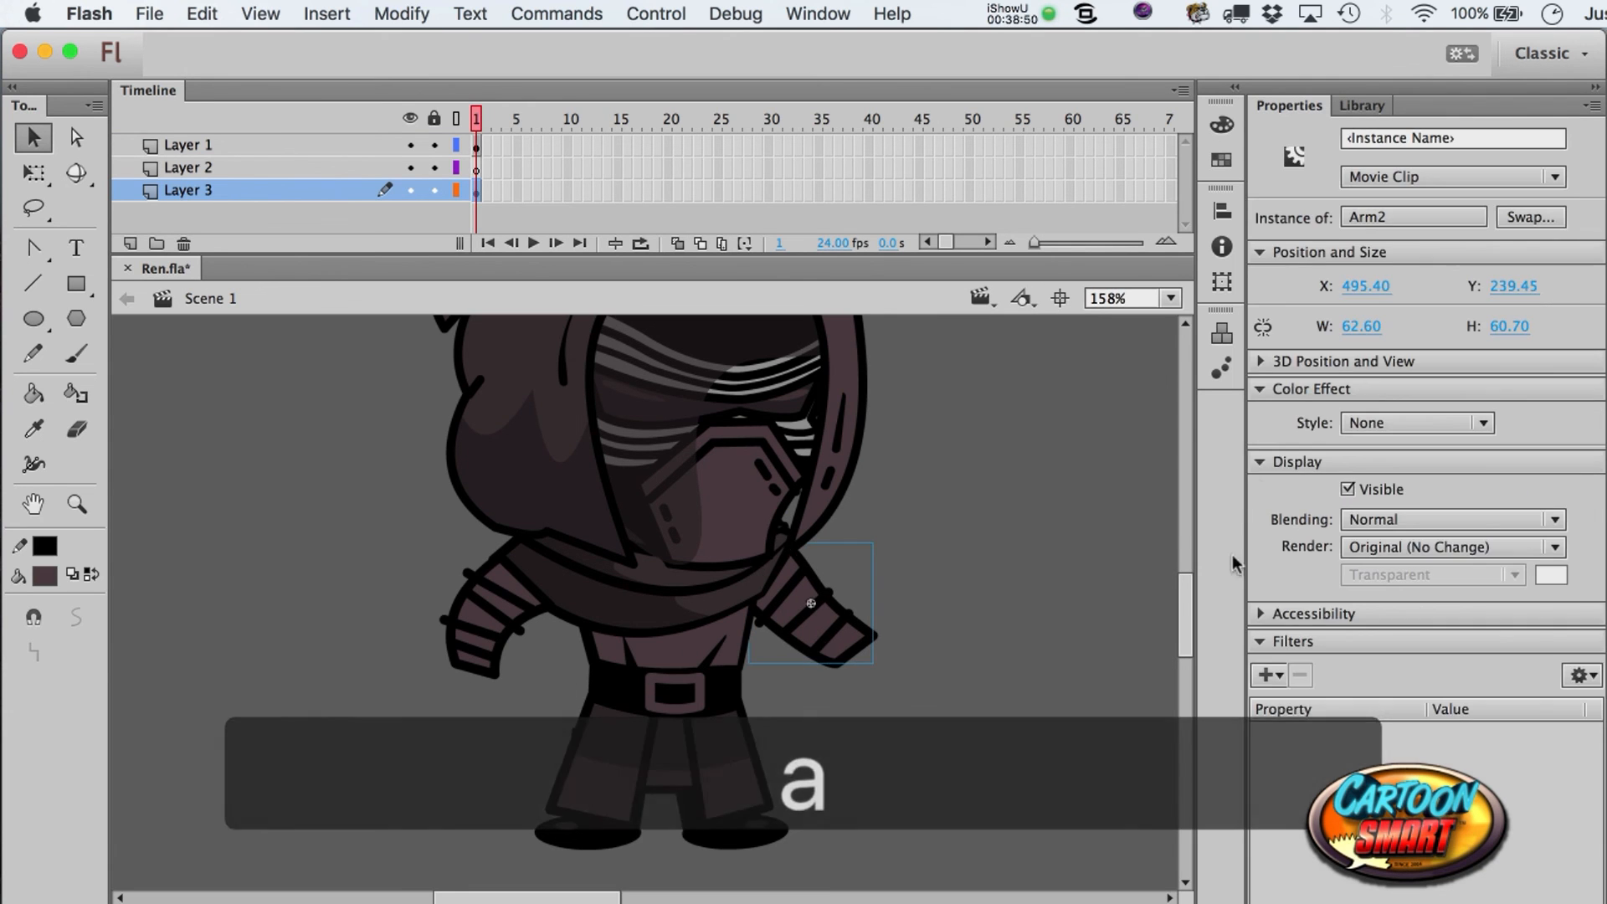
click(1365, 423)
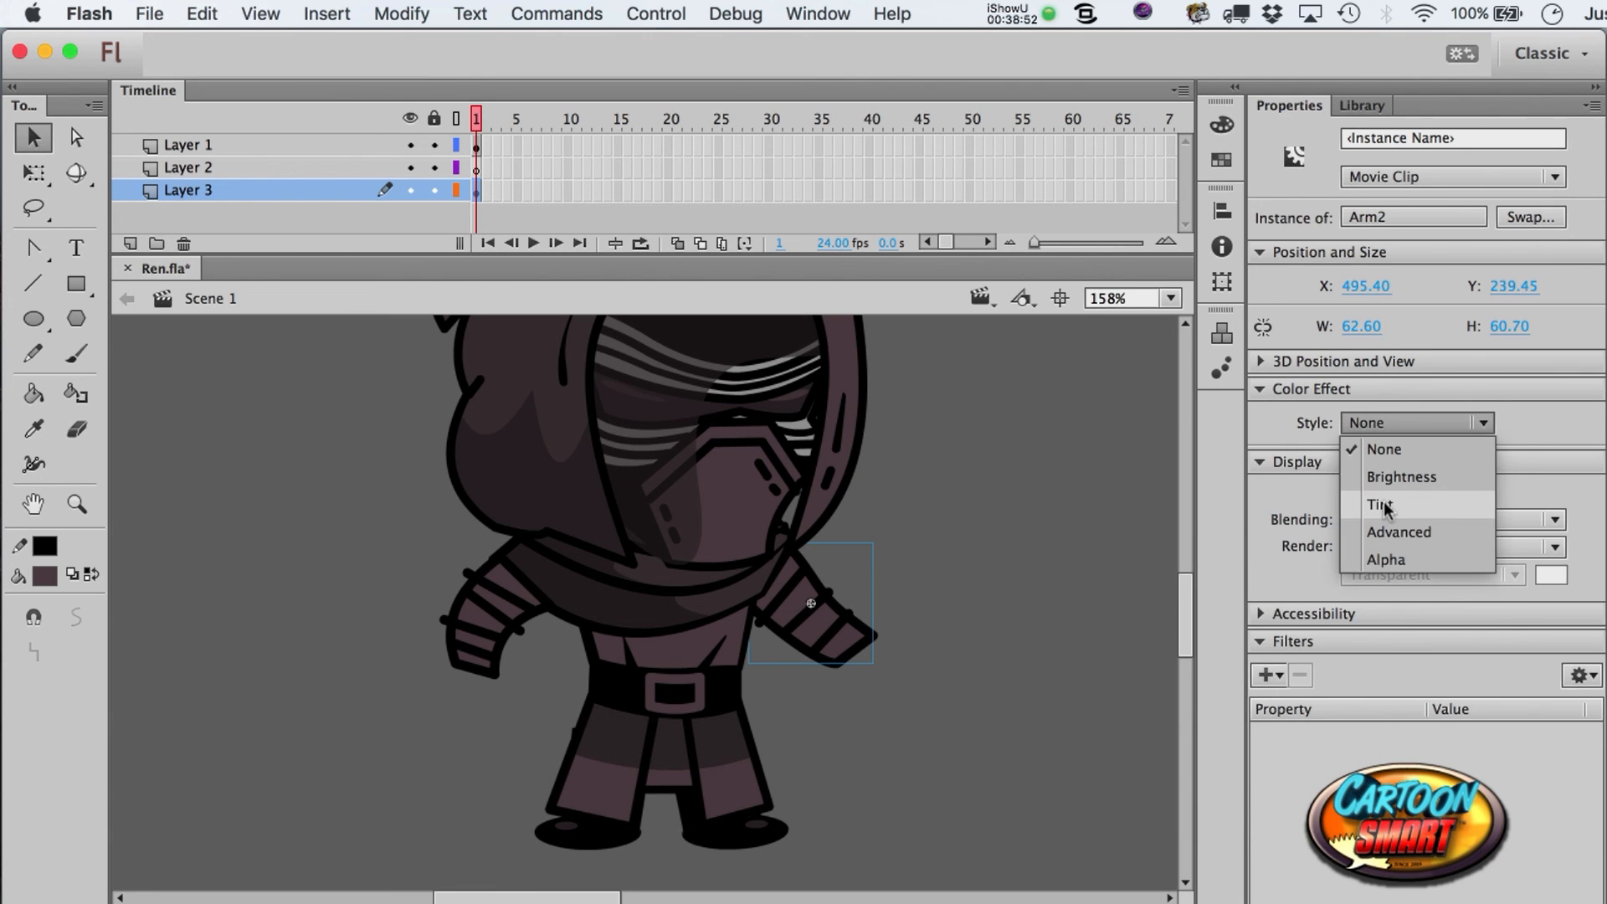
click(1383, 507)
drag(1348, 462, 1368, 469)
click(487, 649)
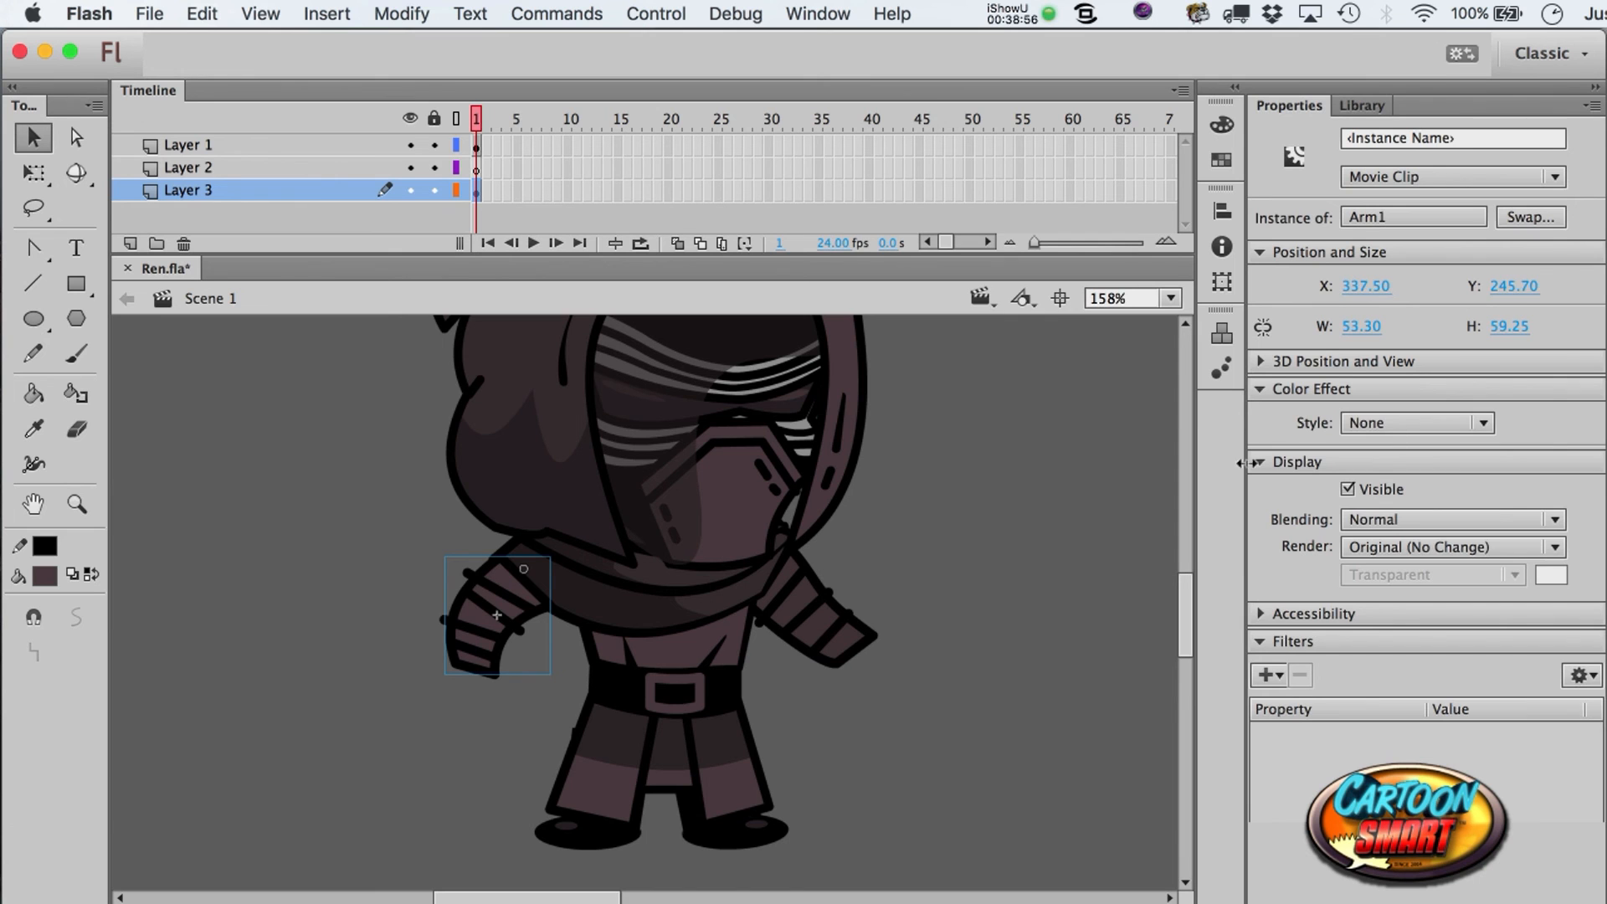
click(1398, 425)
click(1384, 507)
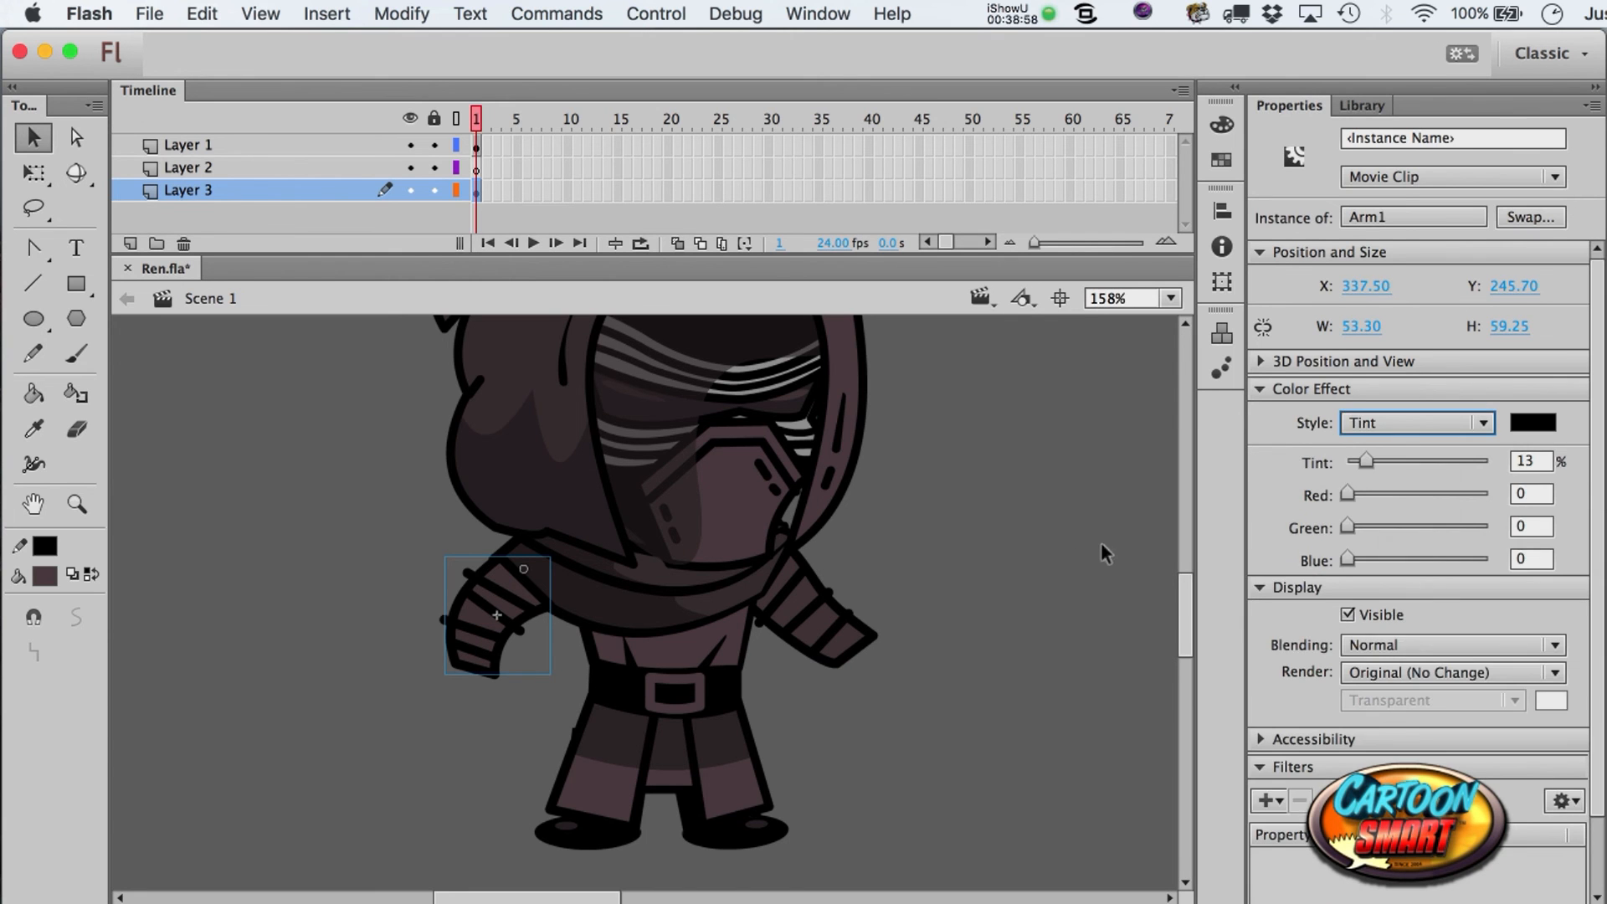
click(1077, 553)
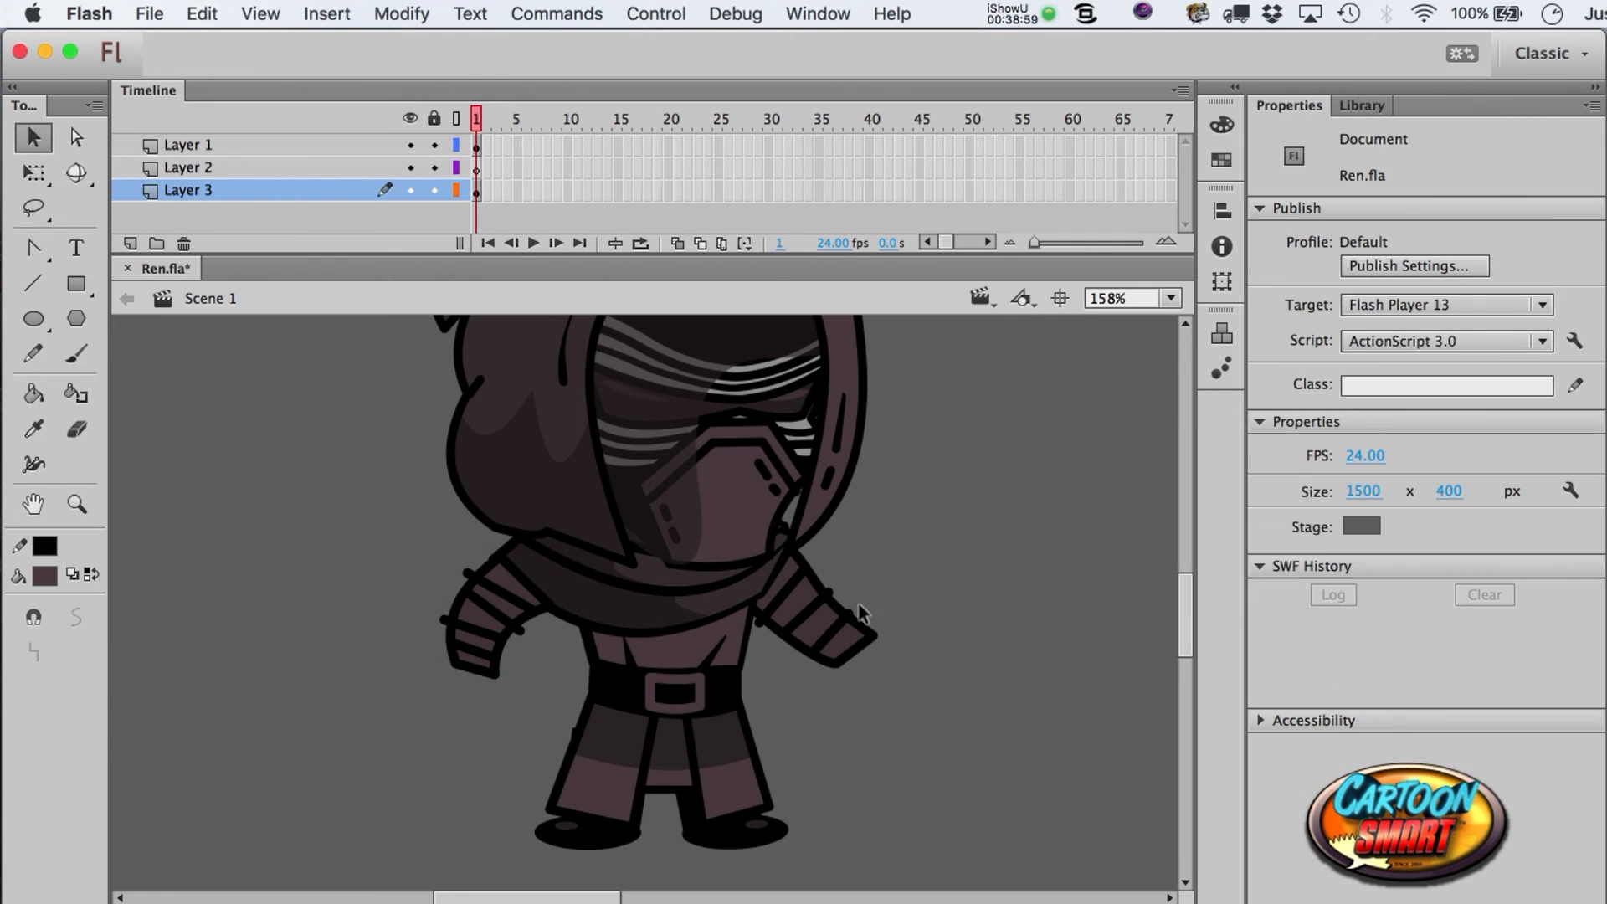
- Draw a small black-outlined rectangle on Layer 2 just below the left arm's wrist
click(75, 286)
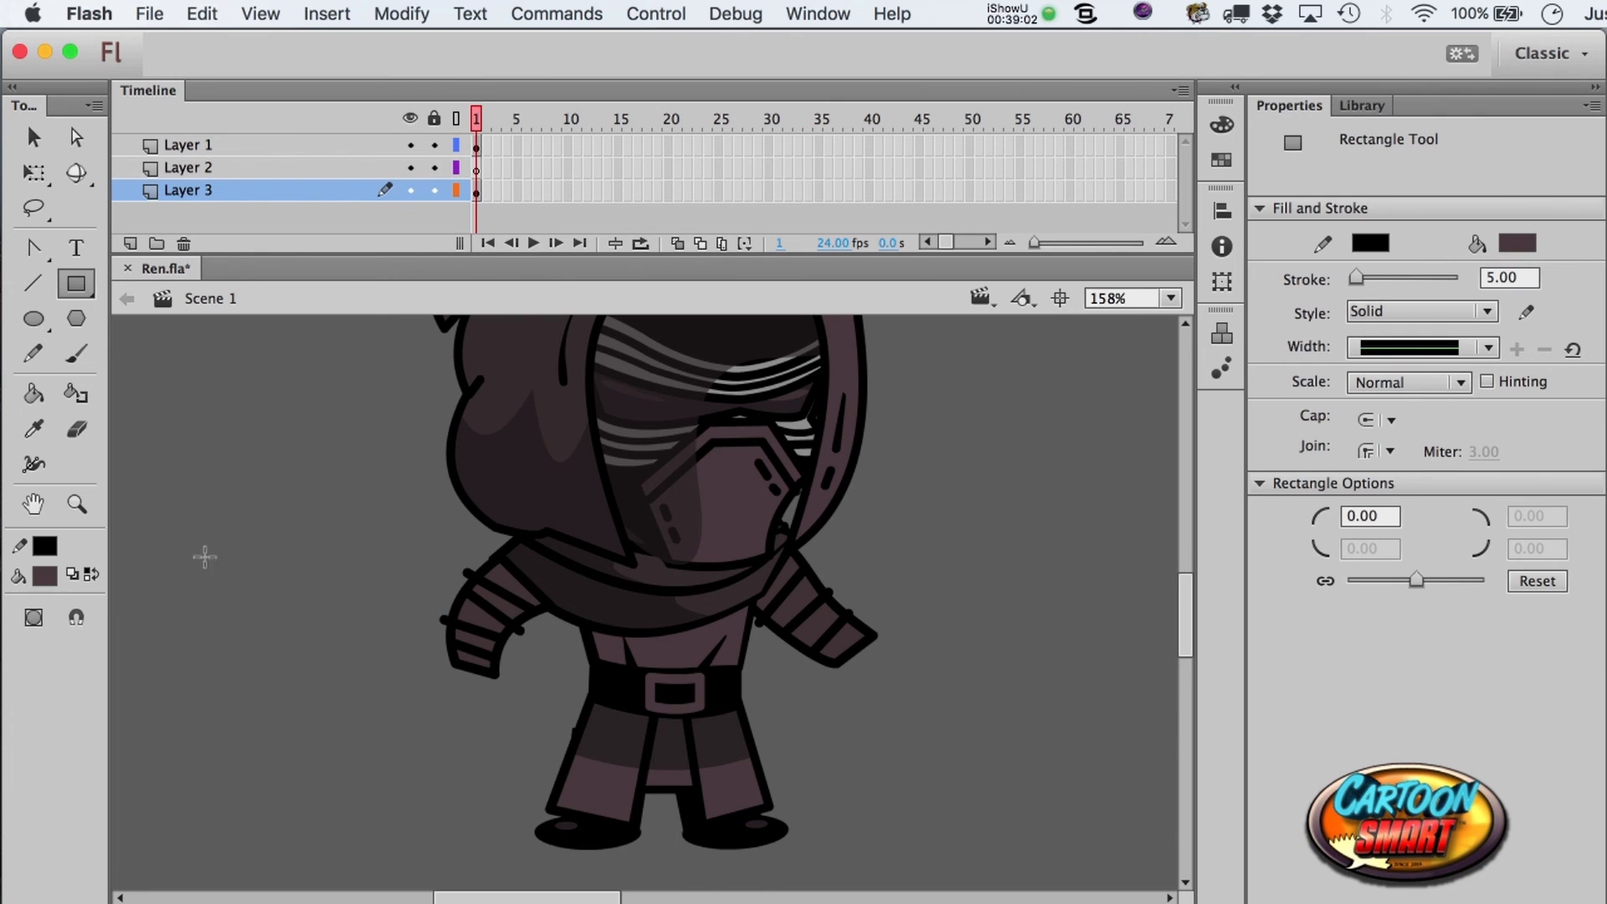
click(478, 170)
drag(466, 679, 493, 714)
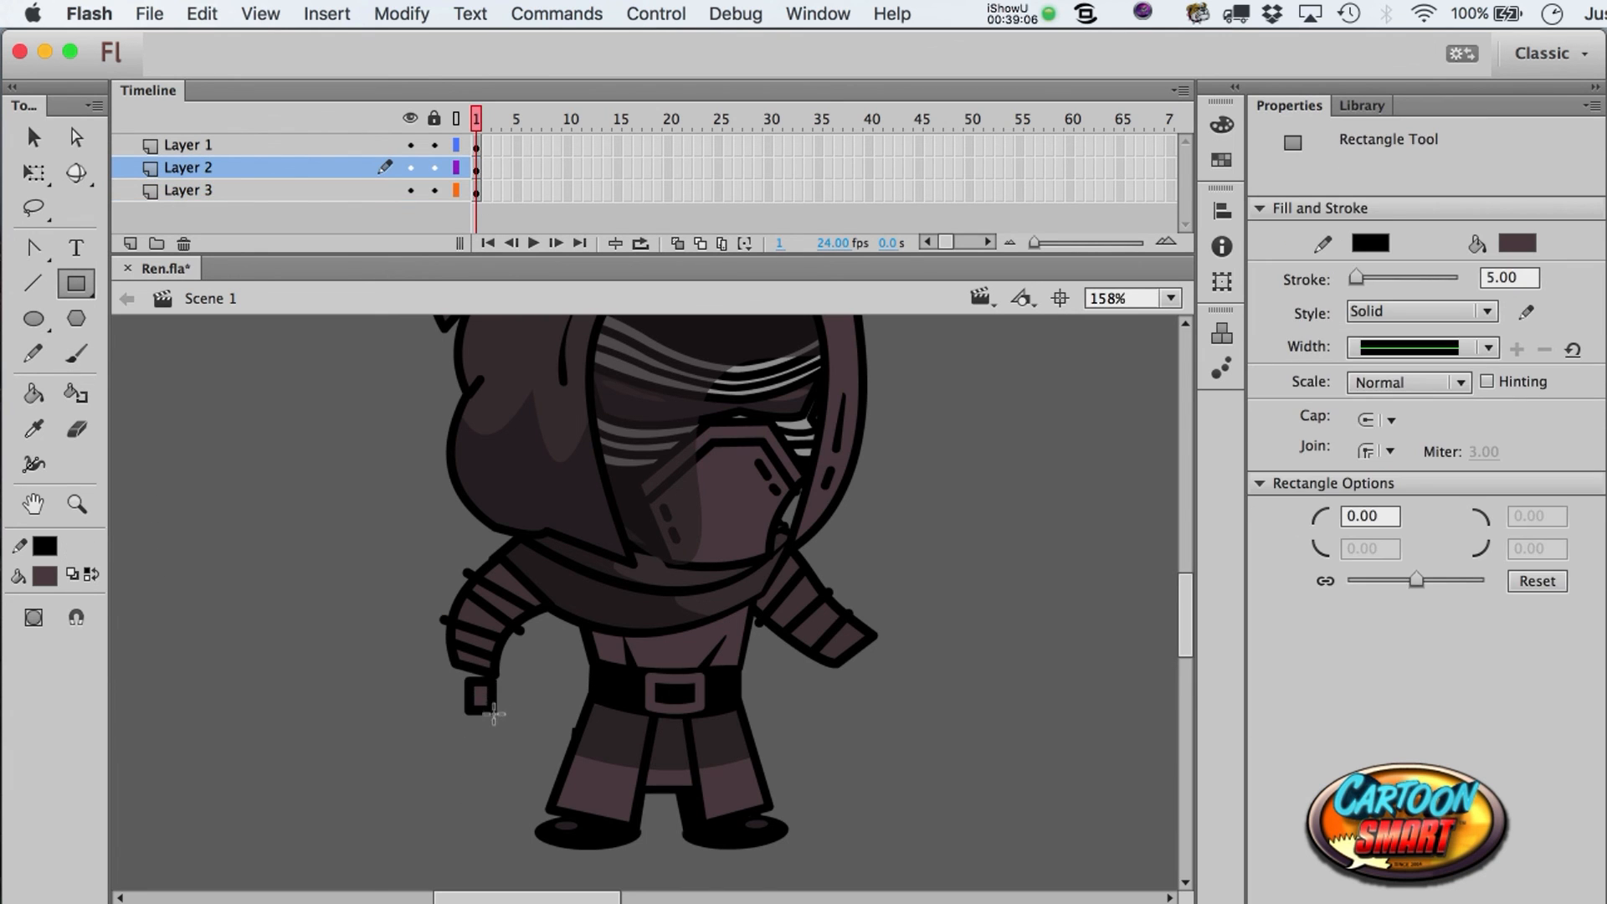
- Pull the small rectangle's corners to the wrist and outward and curve its edges into a rounded mitten hand with a pointed thumb
click(76, 504)
drag(356, 527, 798, 889)
key(a)
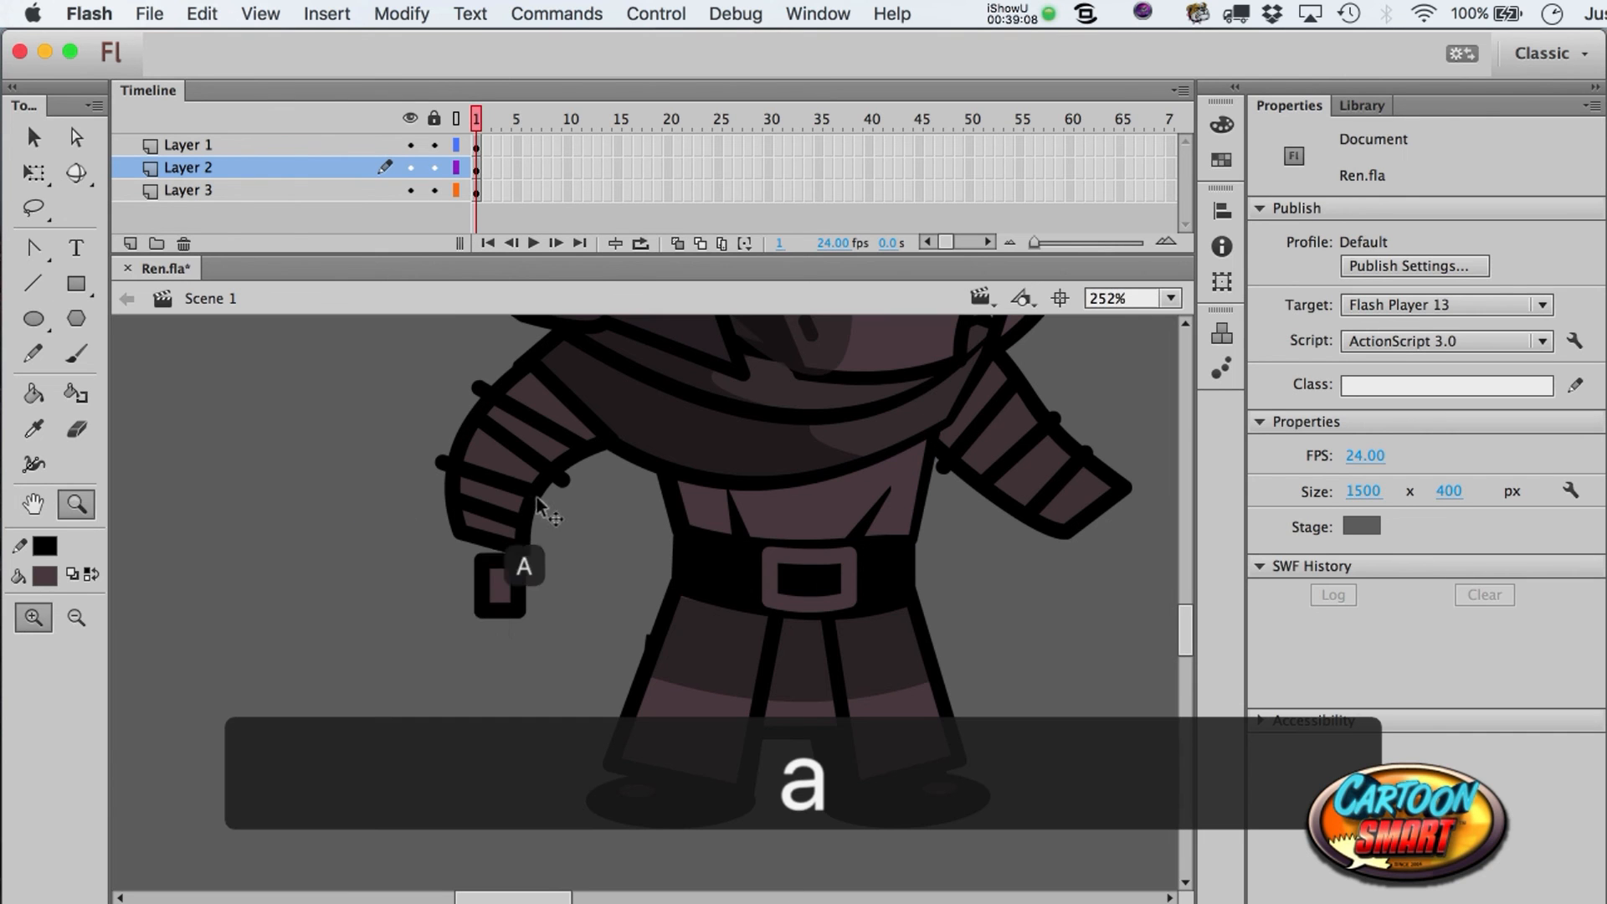
drag(480, 555, 459, 535)
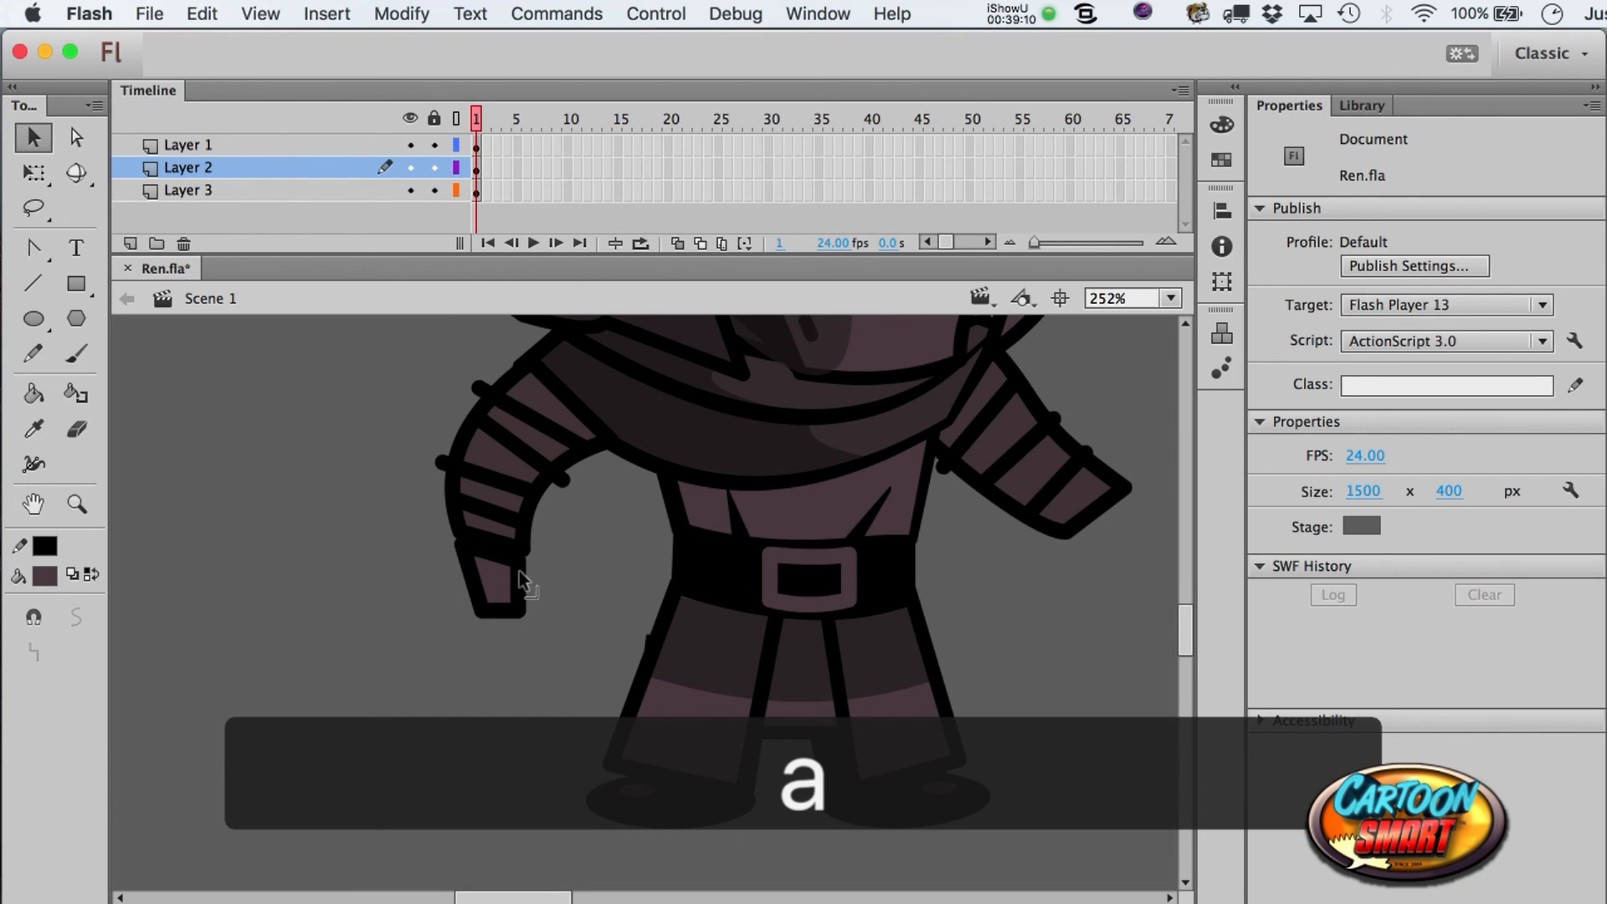
drag(520, 600, 569, 579)
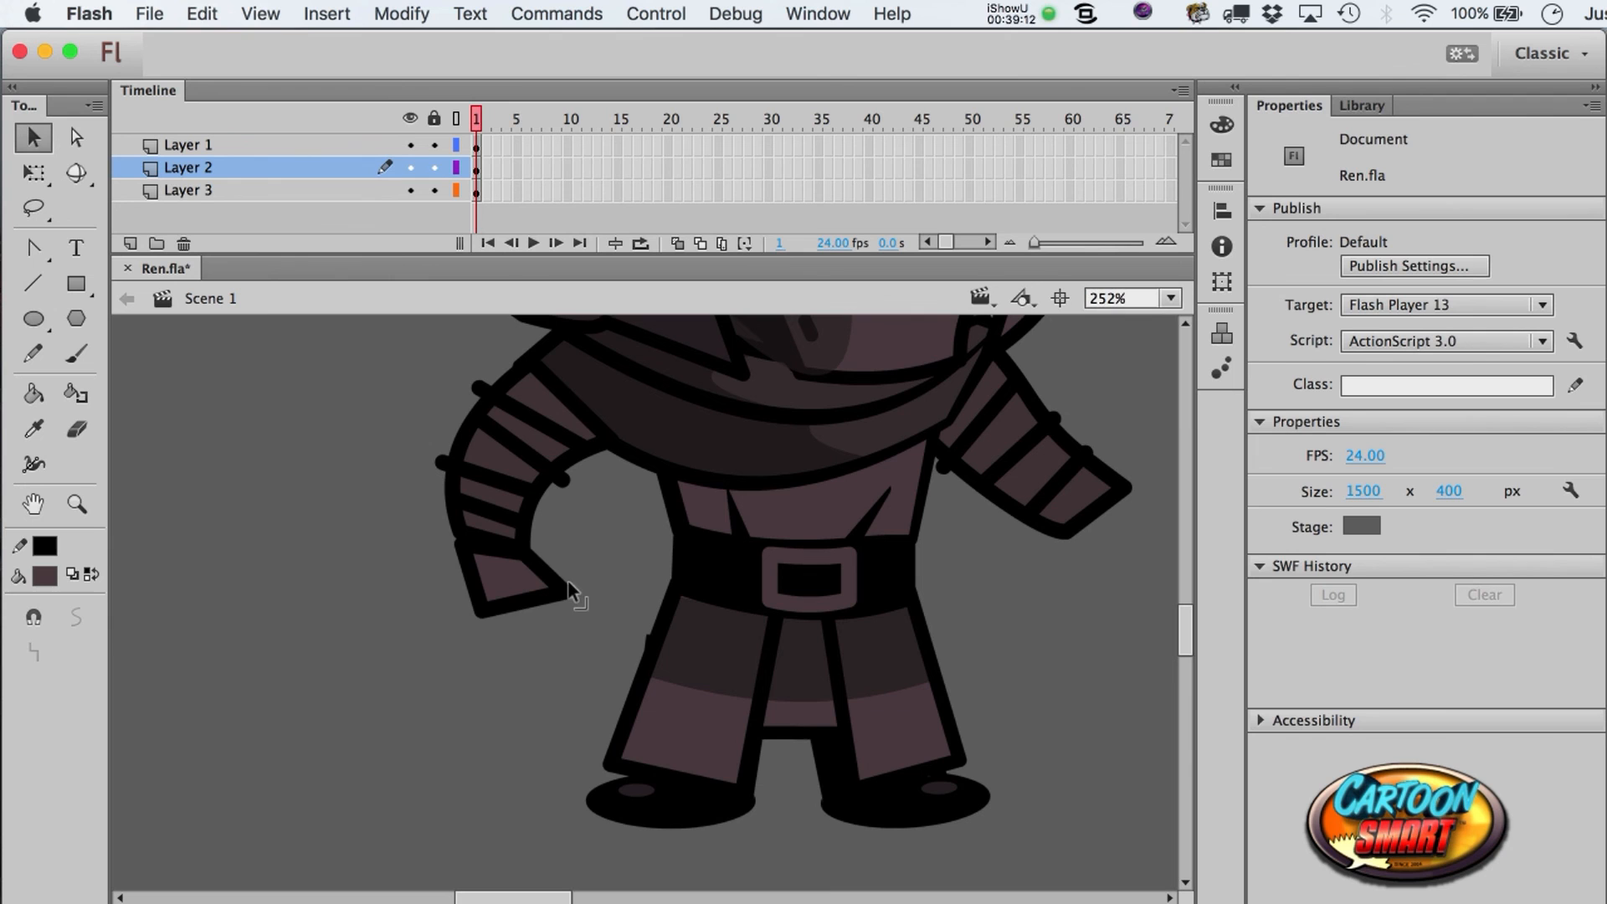
drag(457, 610, 514, 641)
drag(461, 591, 538, 609)
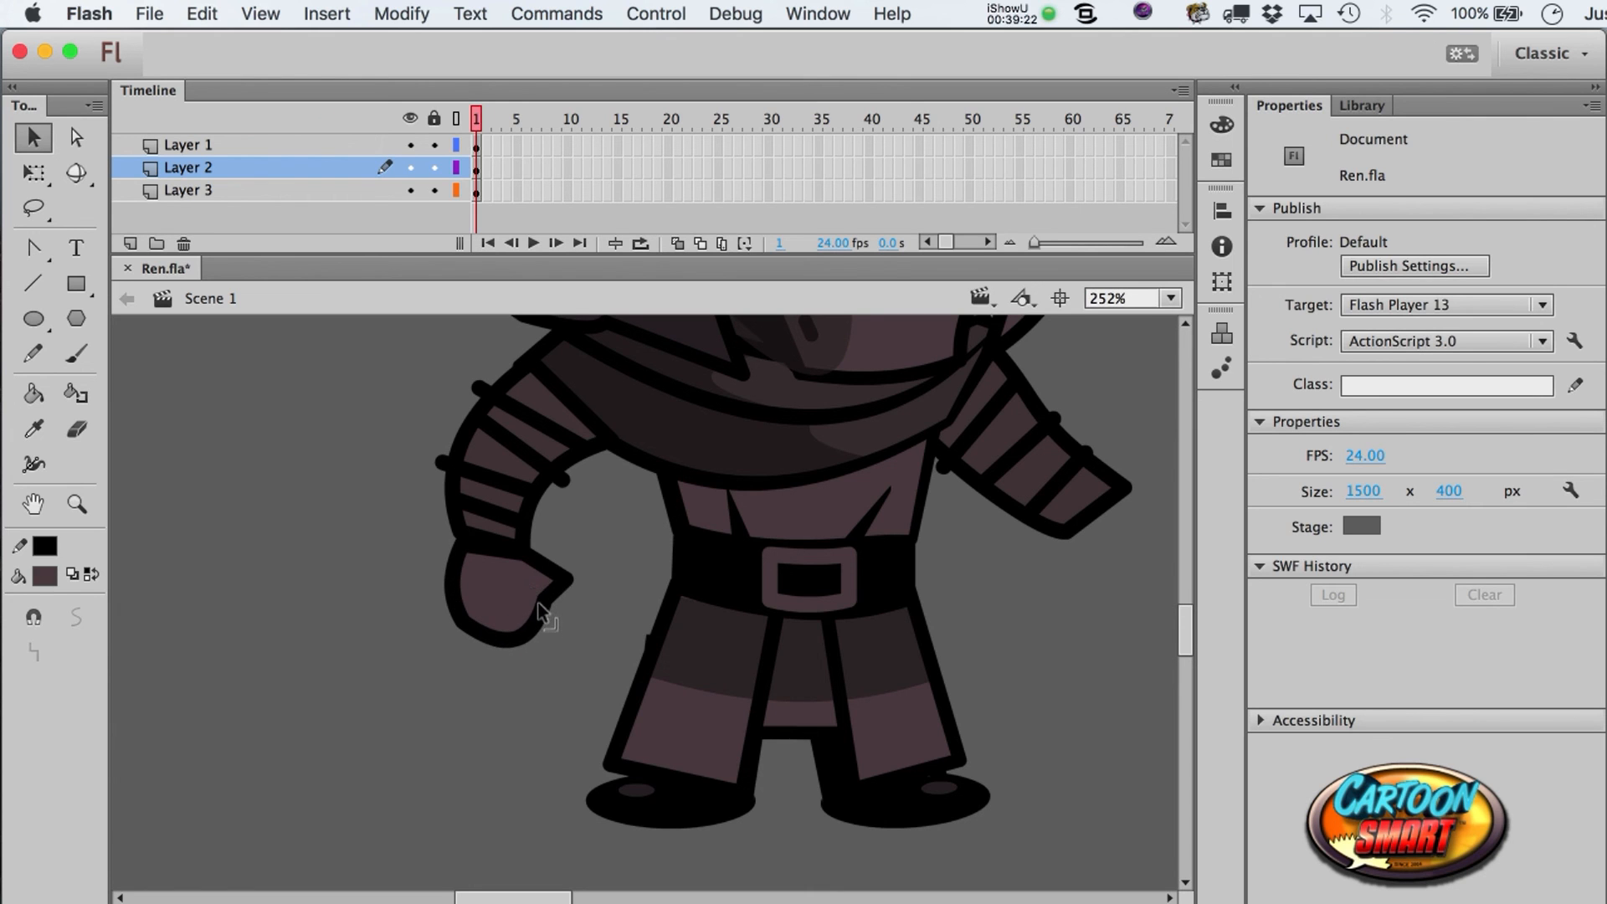
- Recolor the left hand's fill with the darker brown custom swatch
key(super+1)
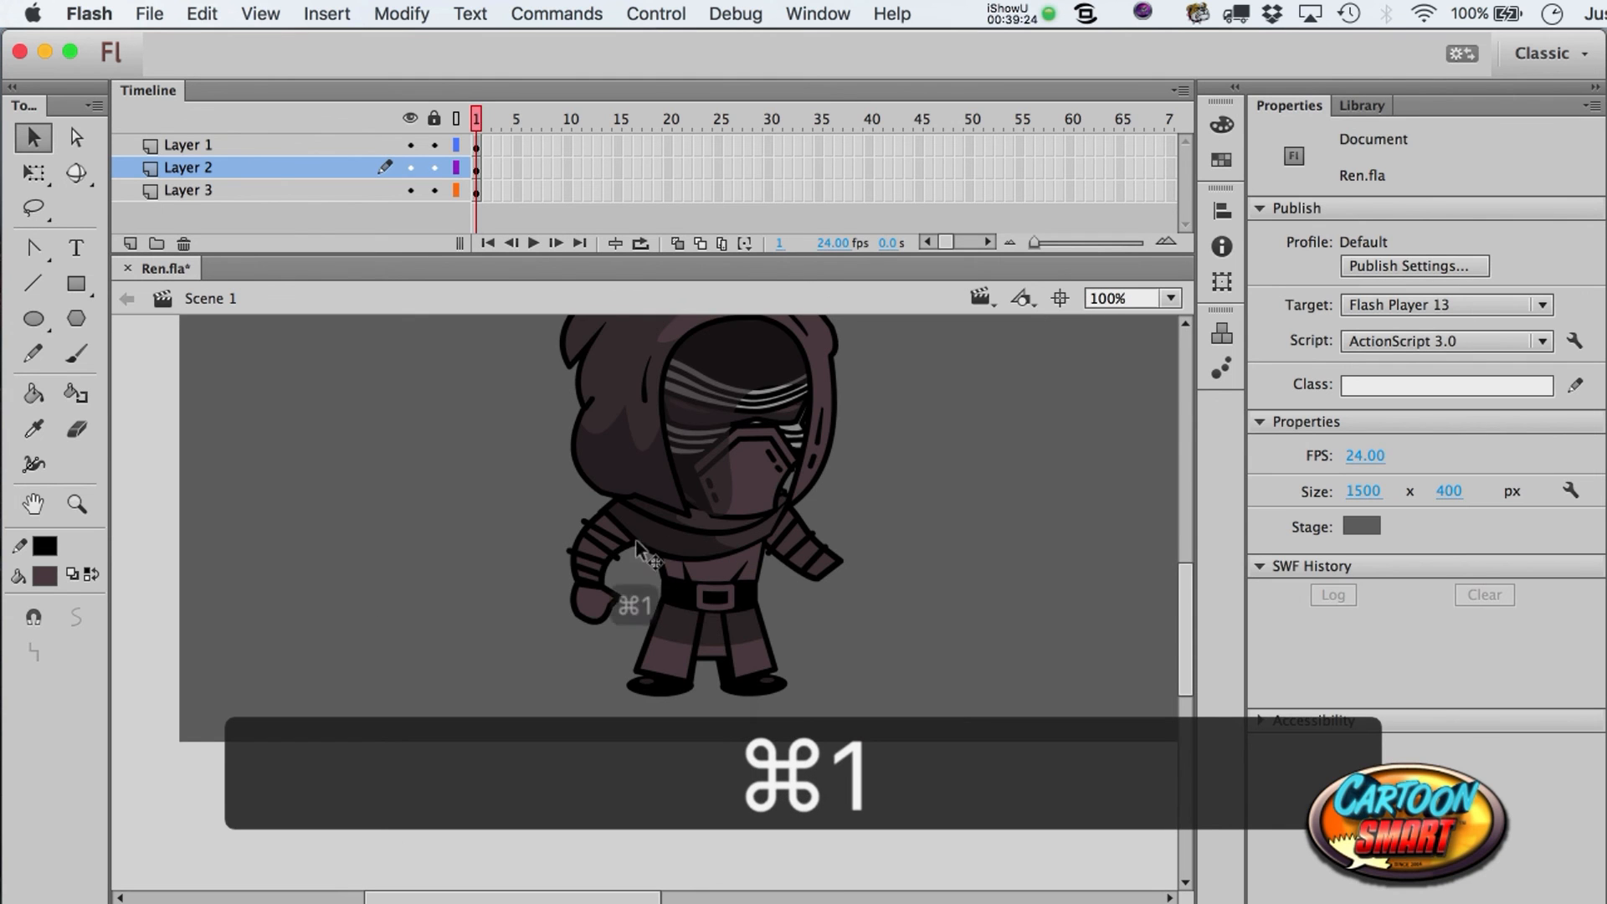
click(589, 608)
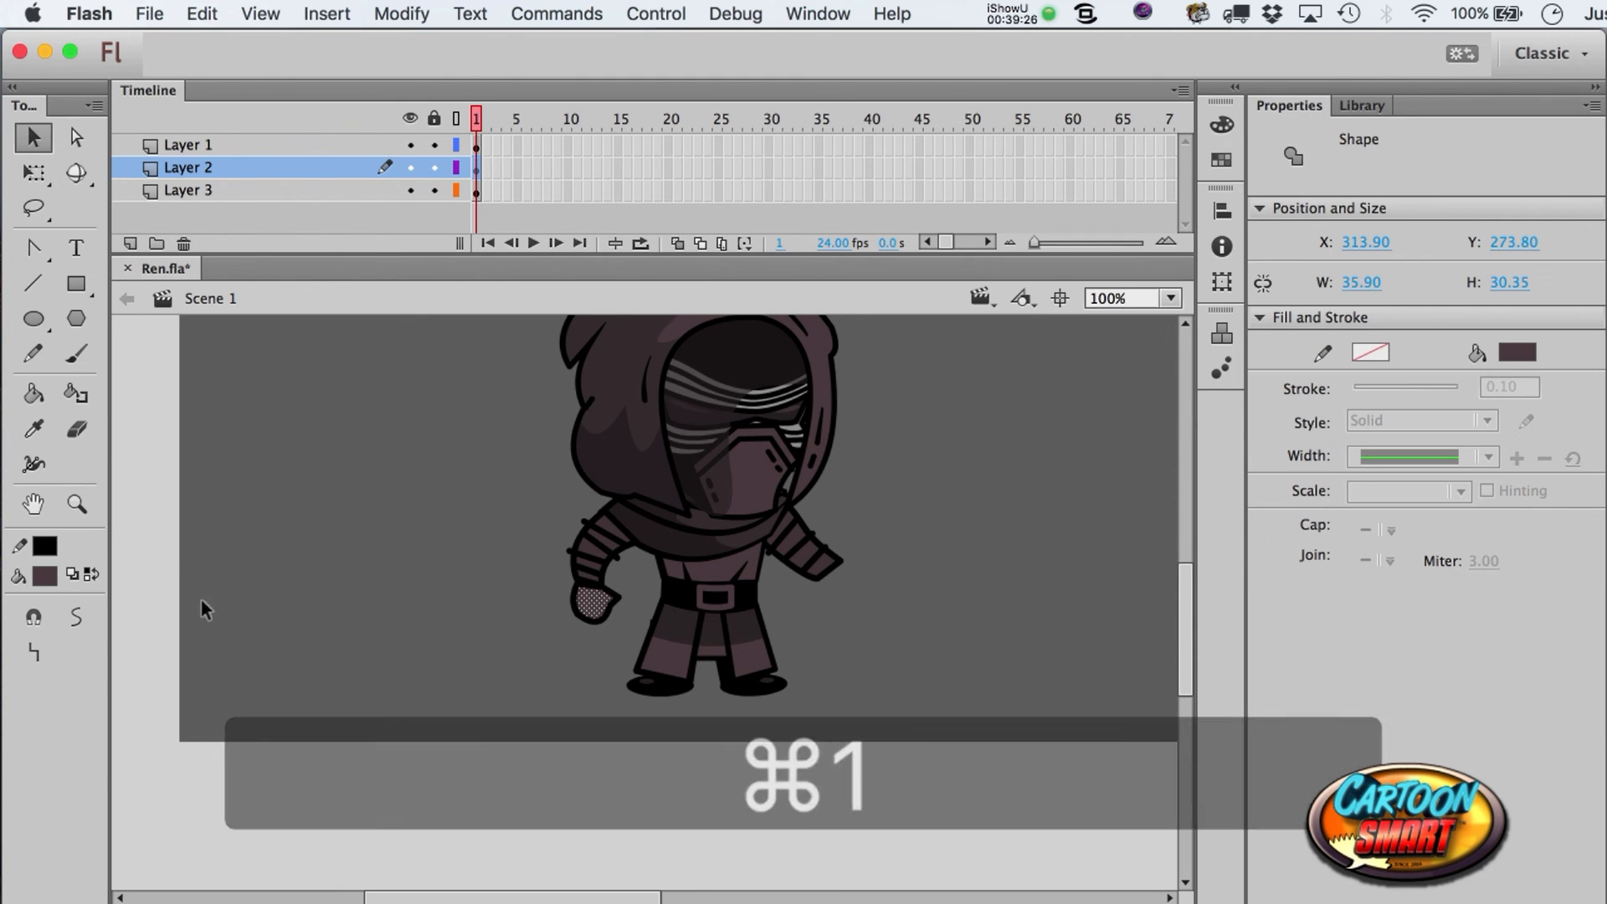
click(51, 577)
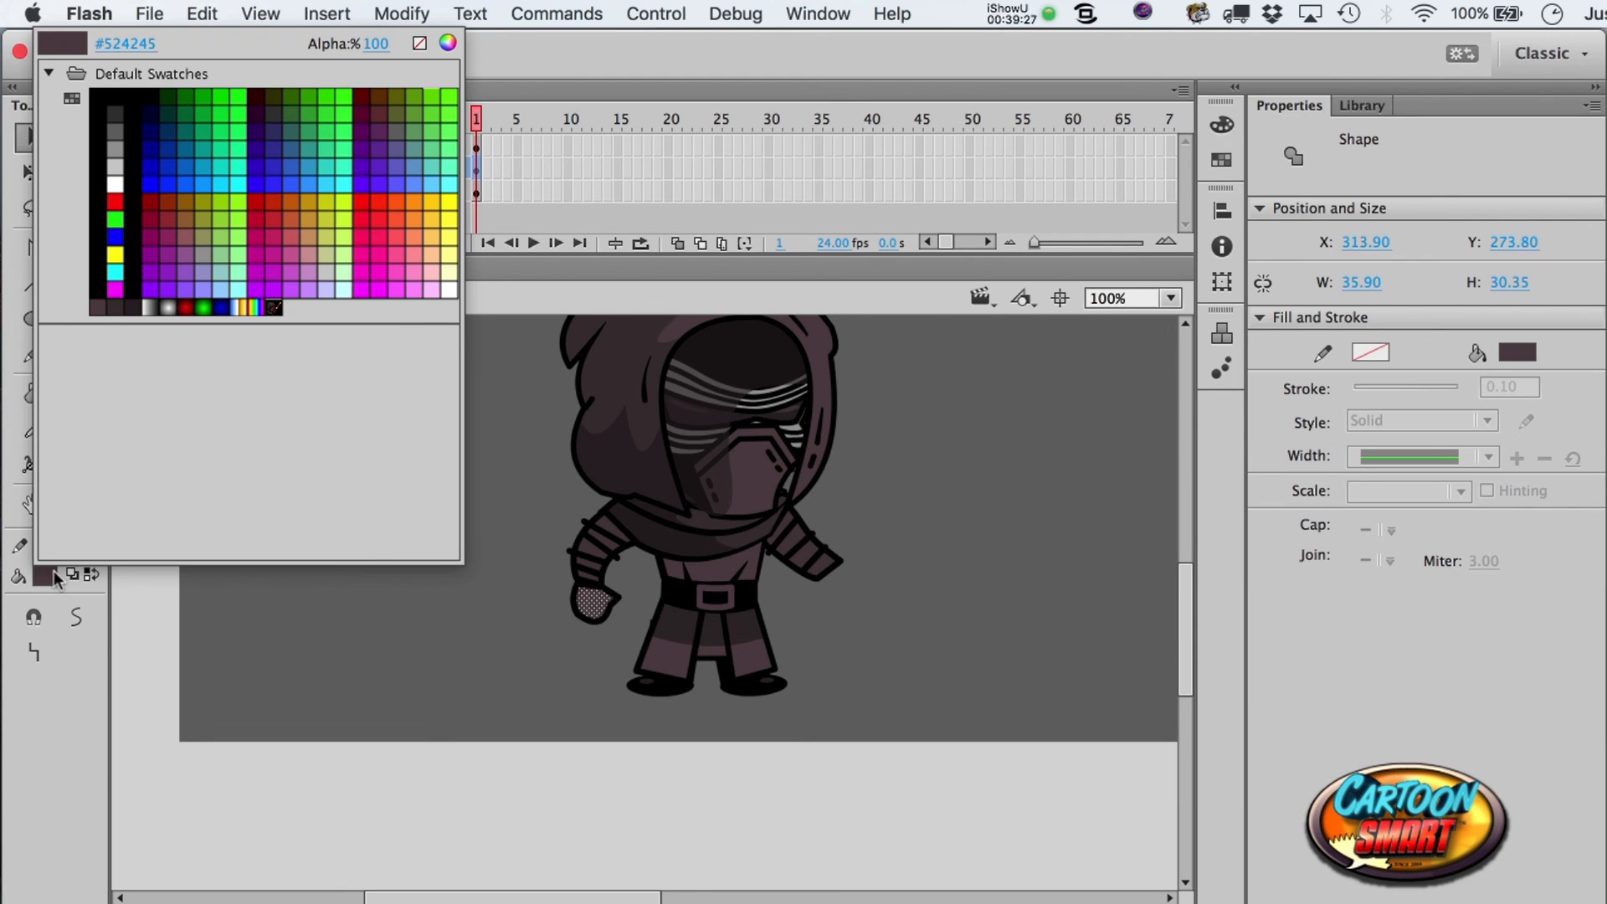
click(117, 308)
click(551, 634)
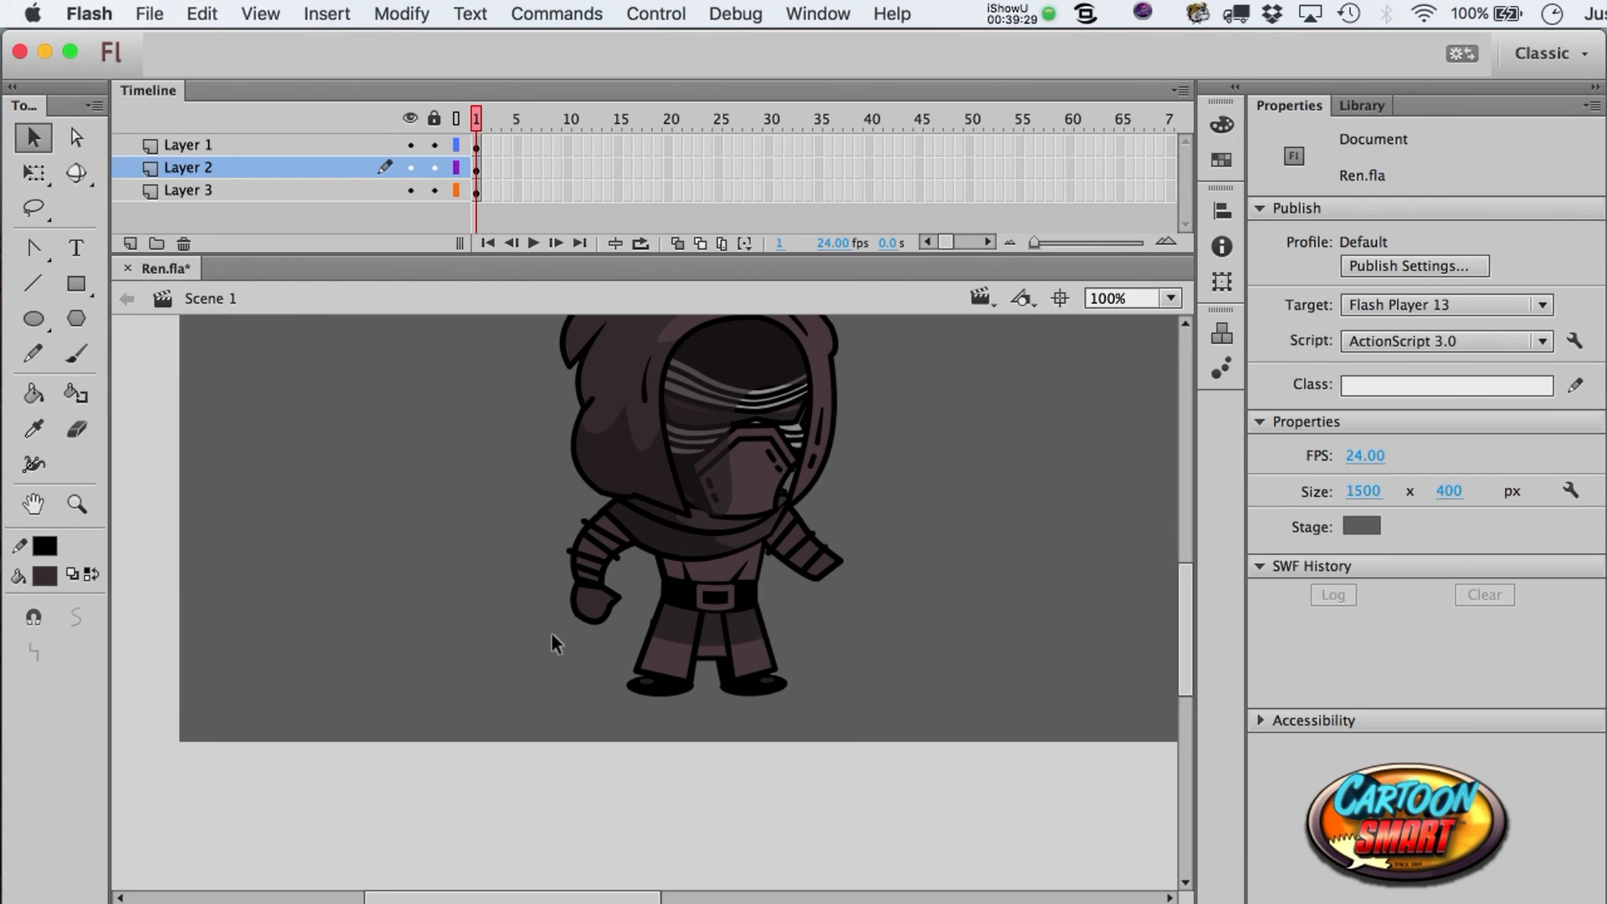
- Paste a copy of the whole character, shrink it beside the original as a small-size preview, and delete the copy
click(76, 504)
key(super+a)
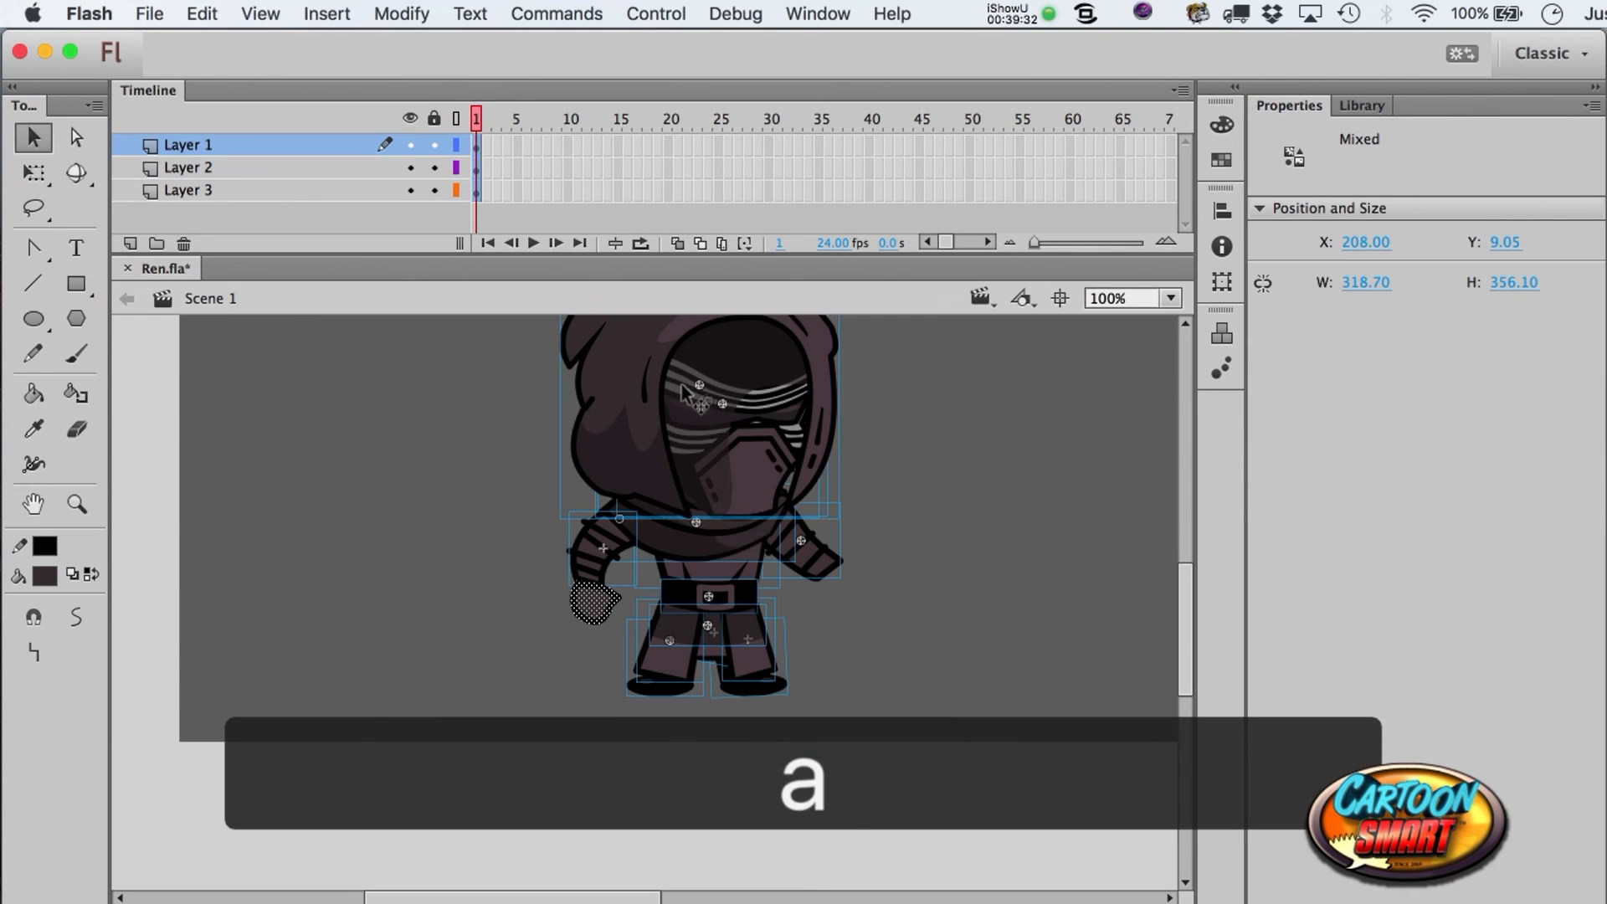
key(super+c)
key(super+v)
key(q)
drag(836, 378, 698, 528)
key(a)
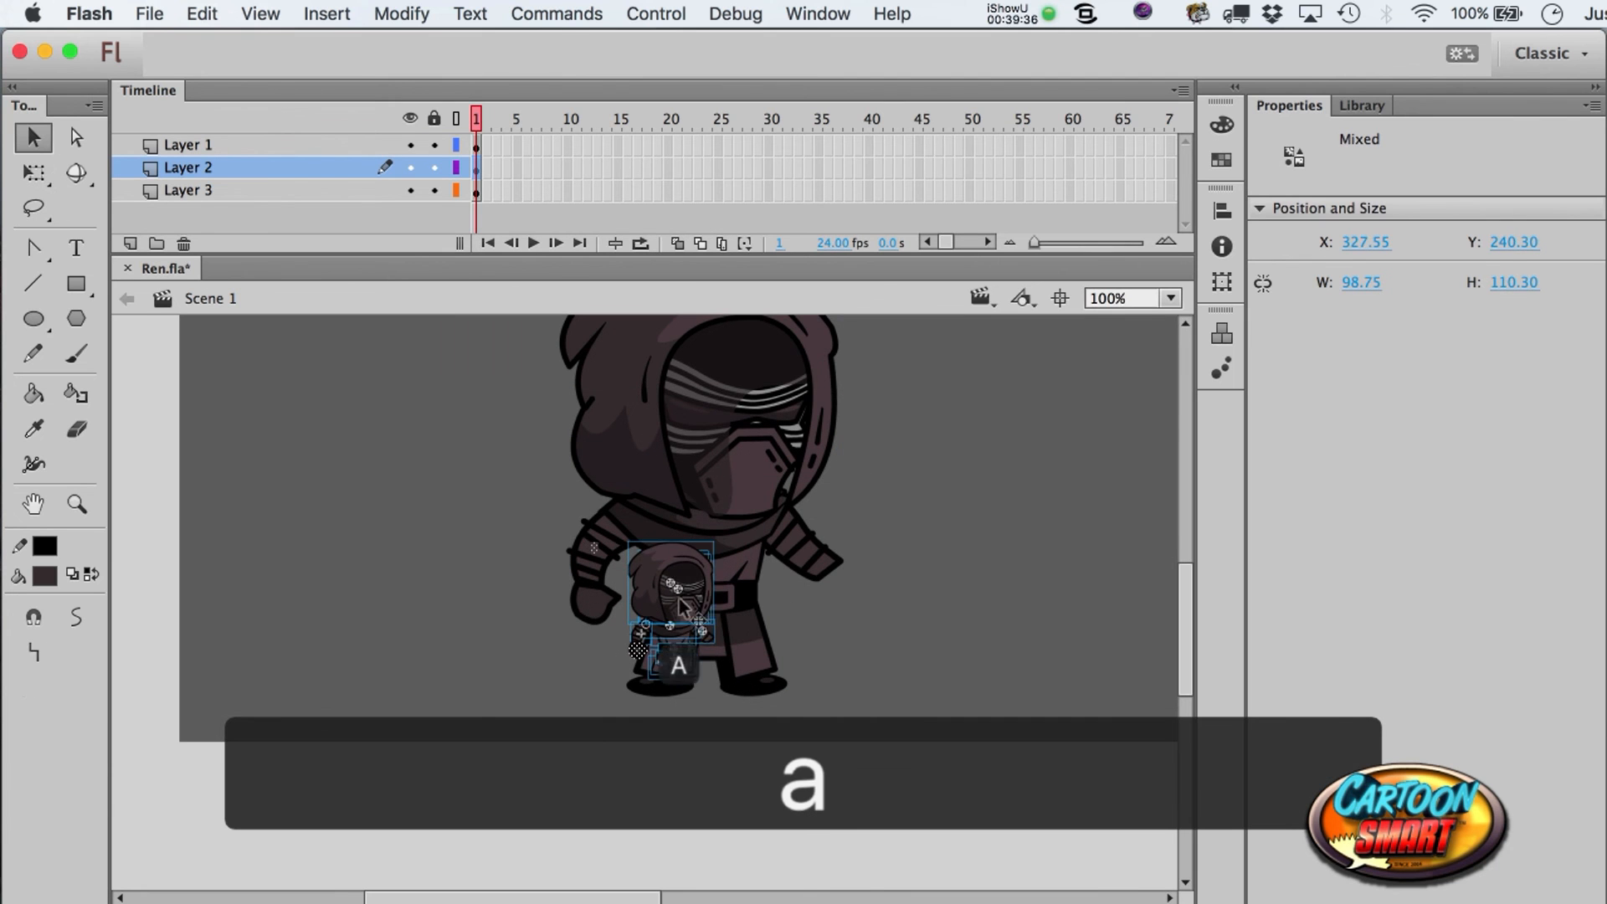
drag(677, 597, 965, 567)
click(987, 718)
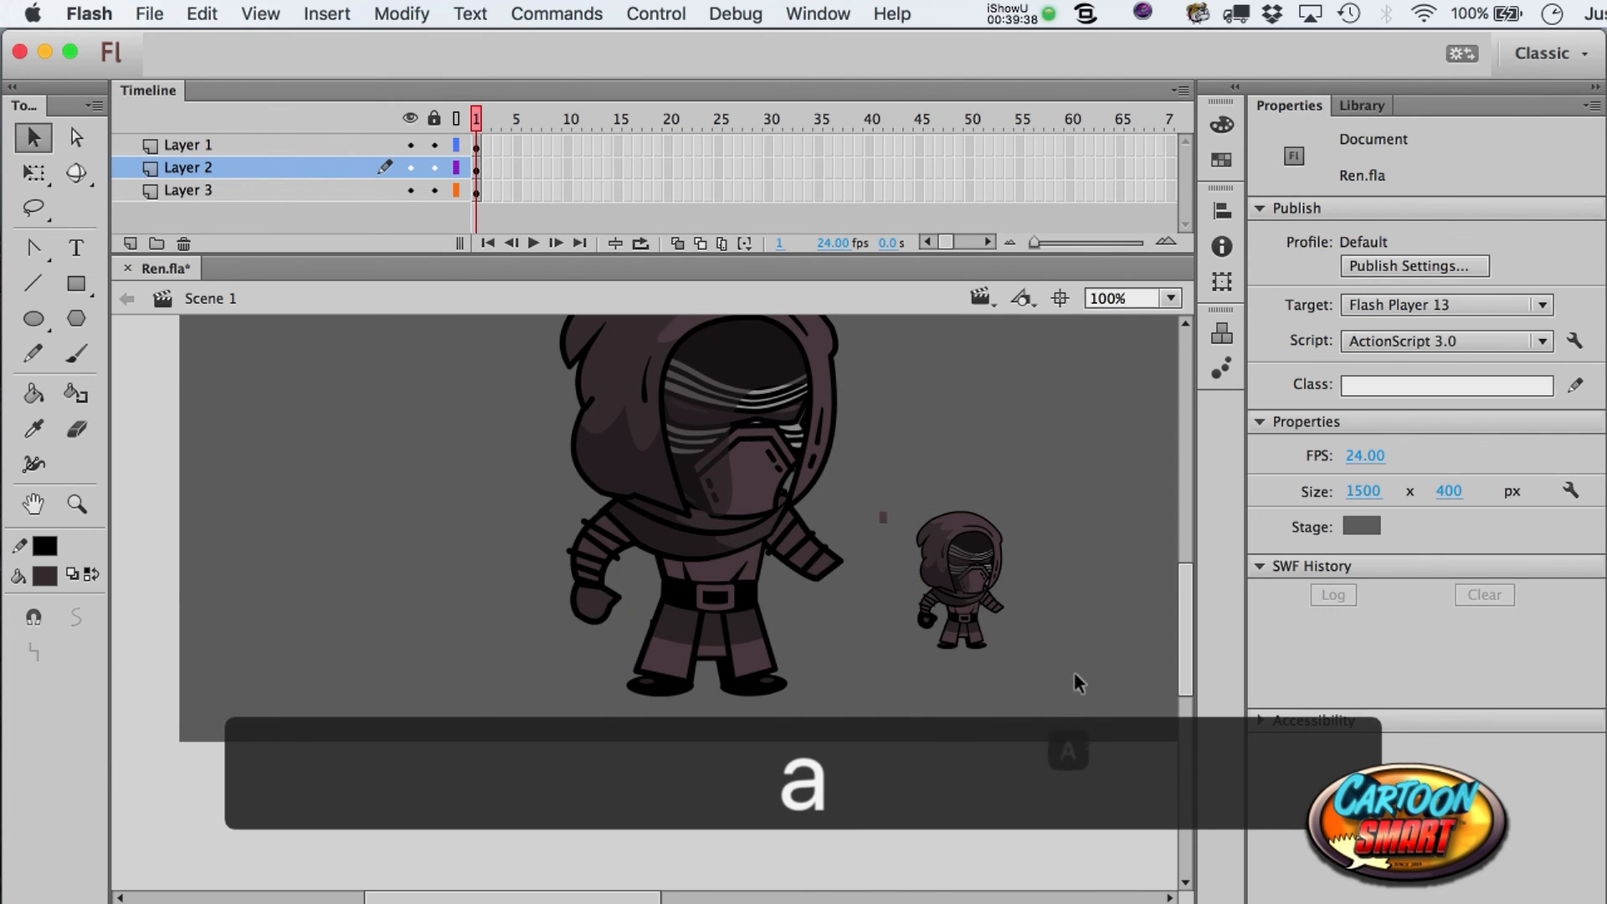
drag(861, 489, 1166, 717)
key(Delete)
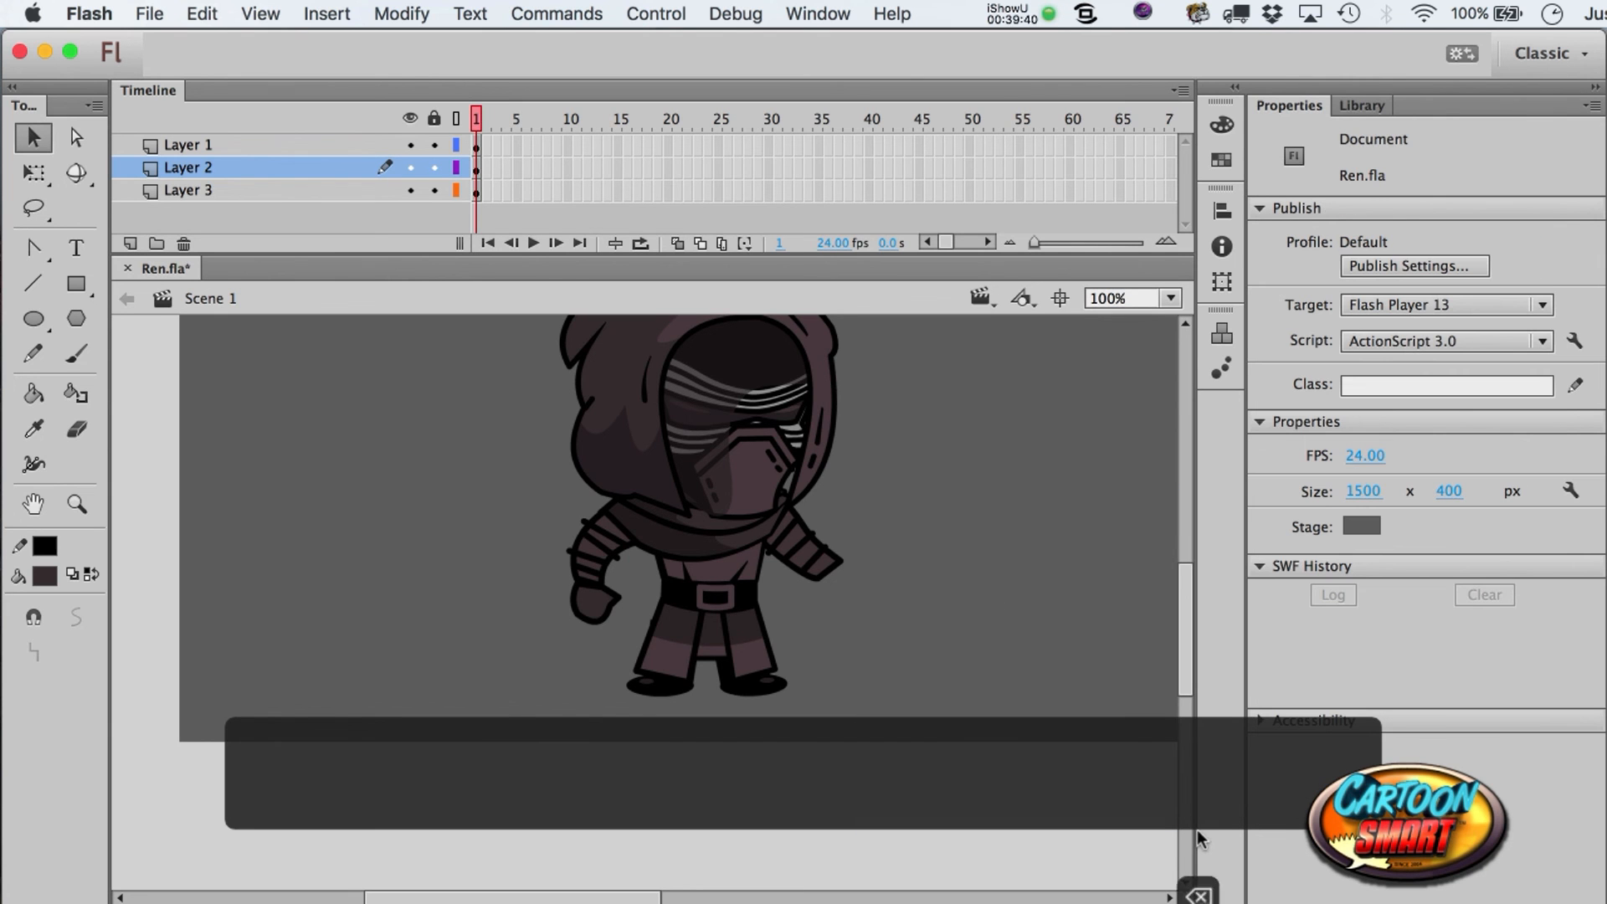
- Paste a copy of the left hand, shrink it in the empty area beside the figure, and delete the copy
key(z)
drag(538, 495, 894, 753)
key(a)
click(374, 545)
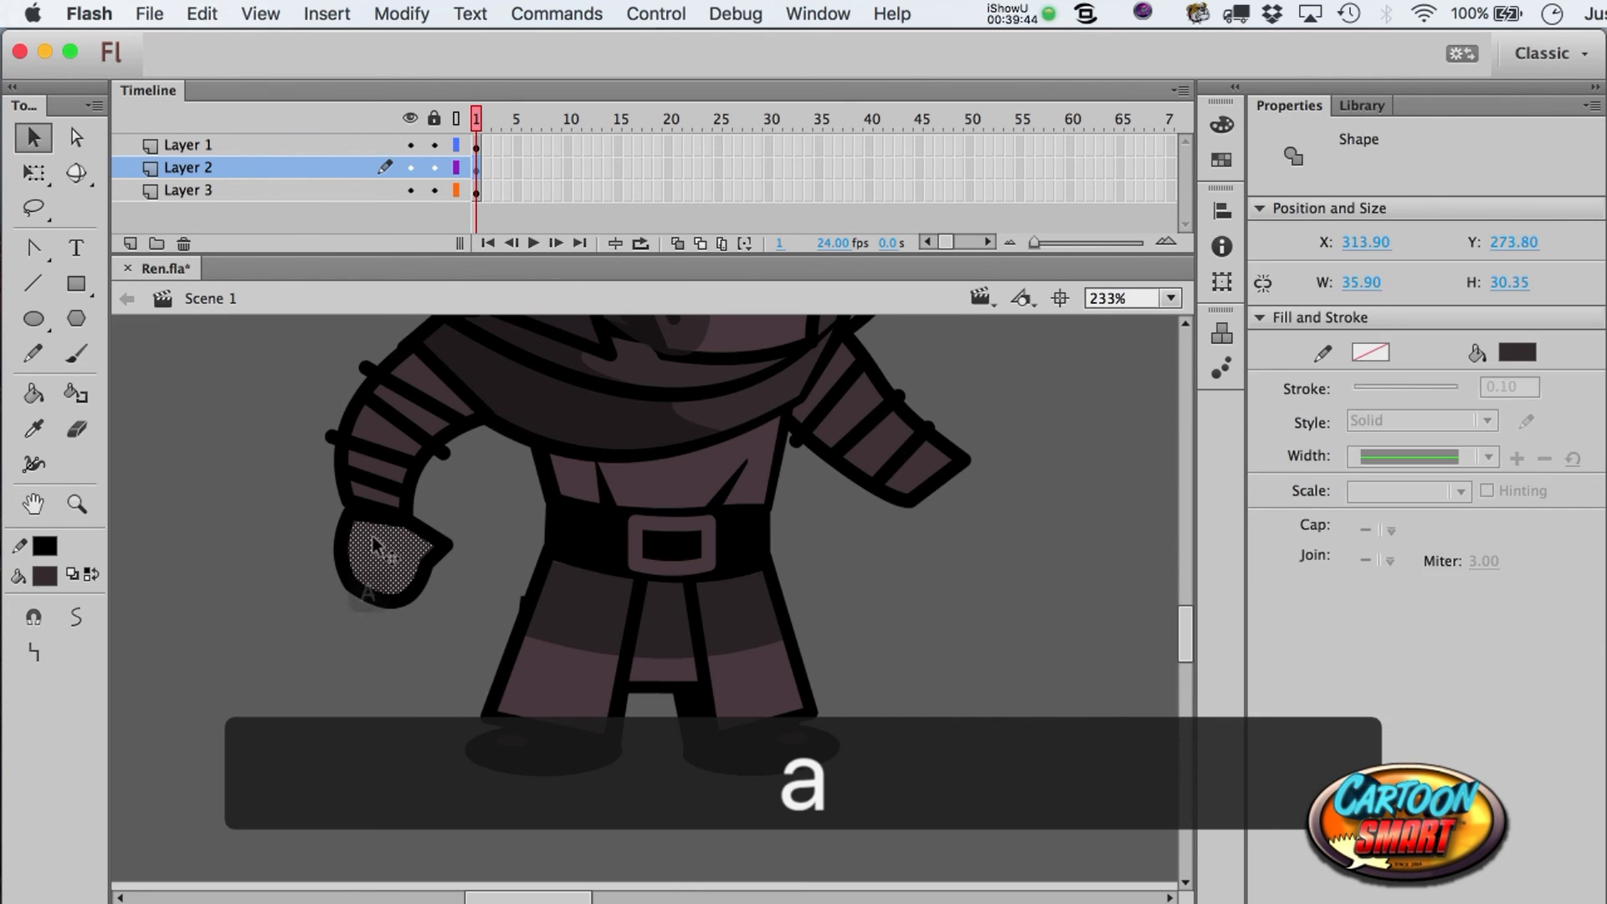
double_click(400, 580)
key(super+c)
key(super+v)
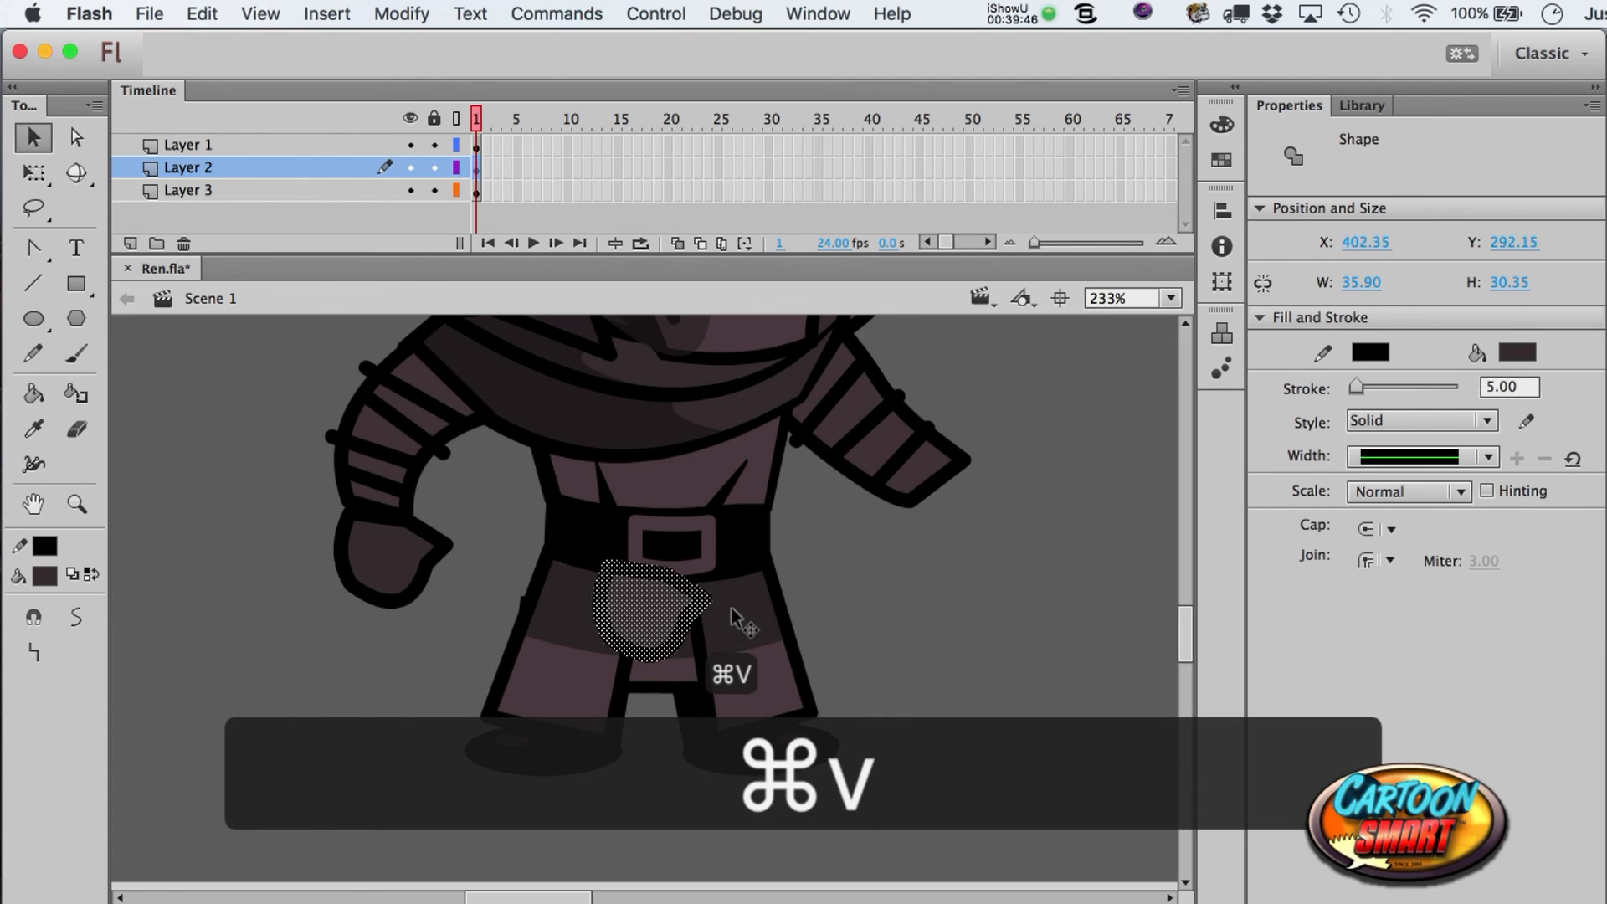
drag(644, 648, 297, 773)
key(q)
drag(365, 684, 328, 717)
key(a)
drag(245, 668, 399, 806)
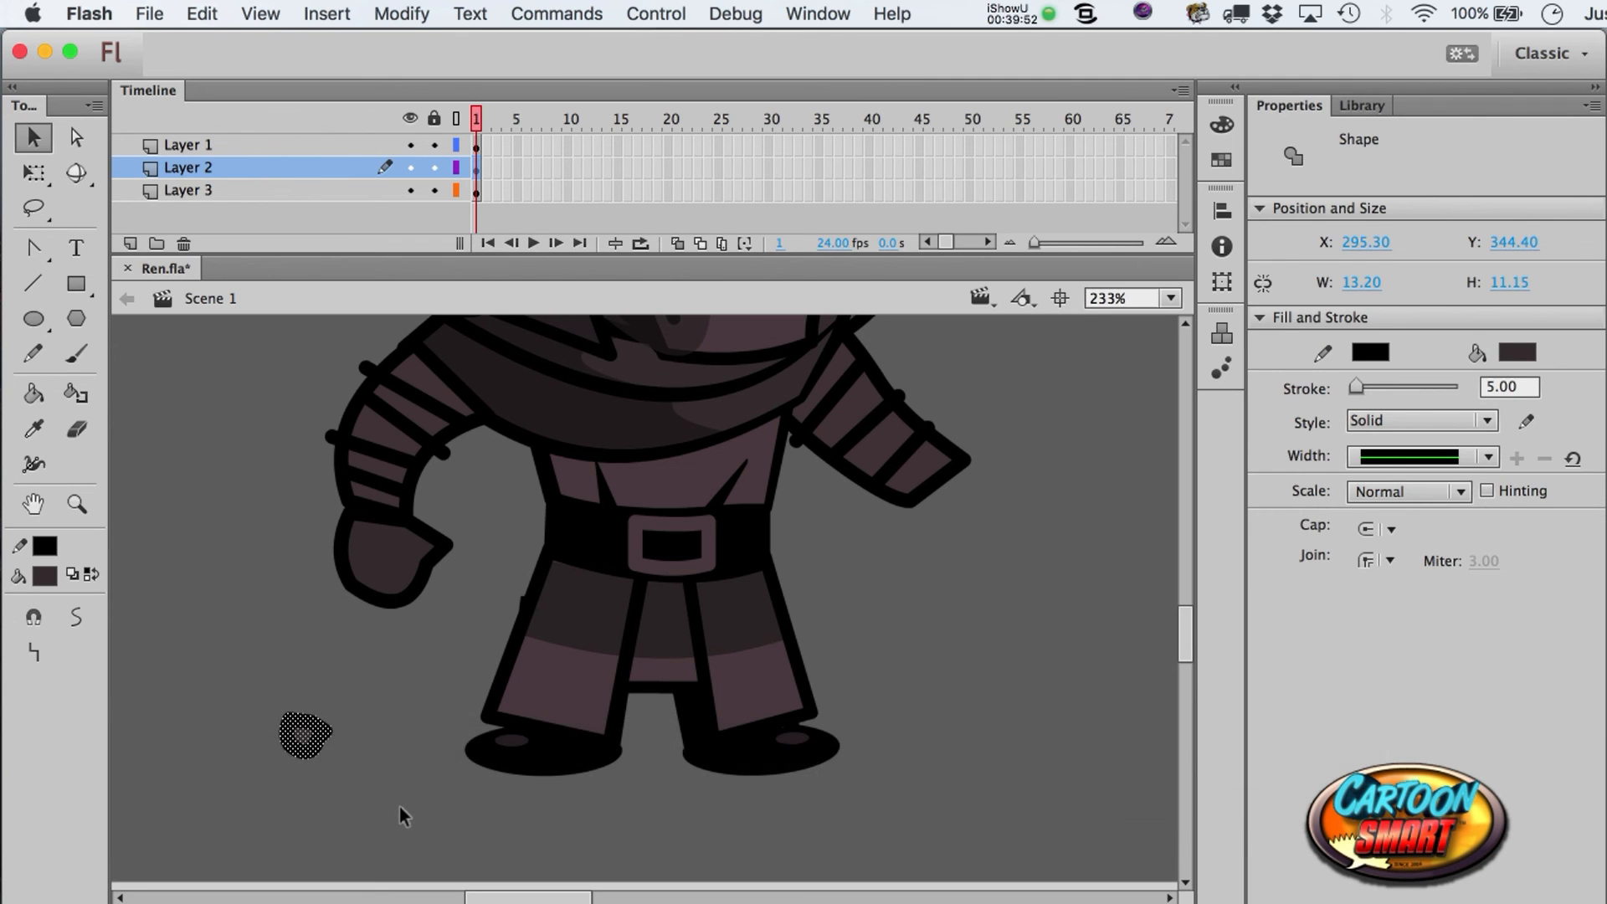
key(BackSpace)
- Convert the complete left hand shape into a movie clip symbol named Hand
click(389, 554)
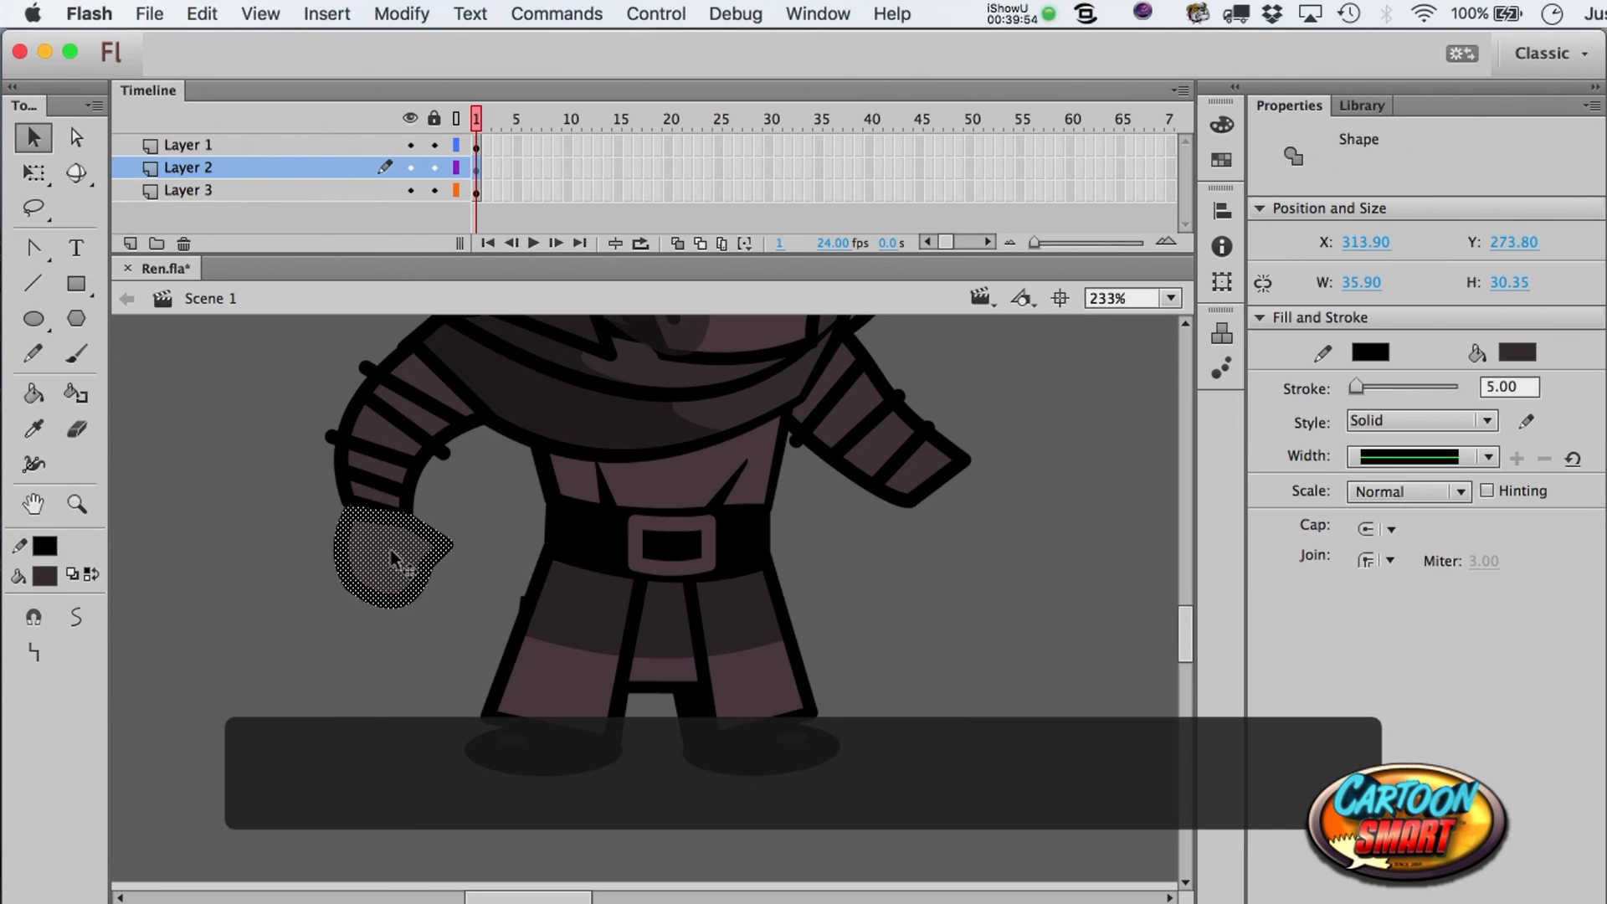
key(F8)
text(Hand)
key(Return)
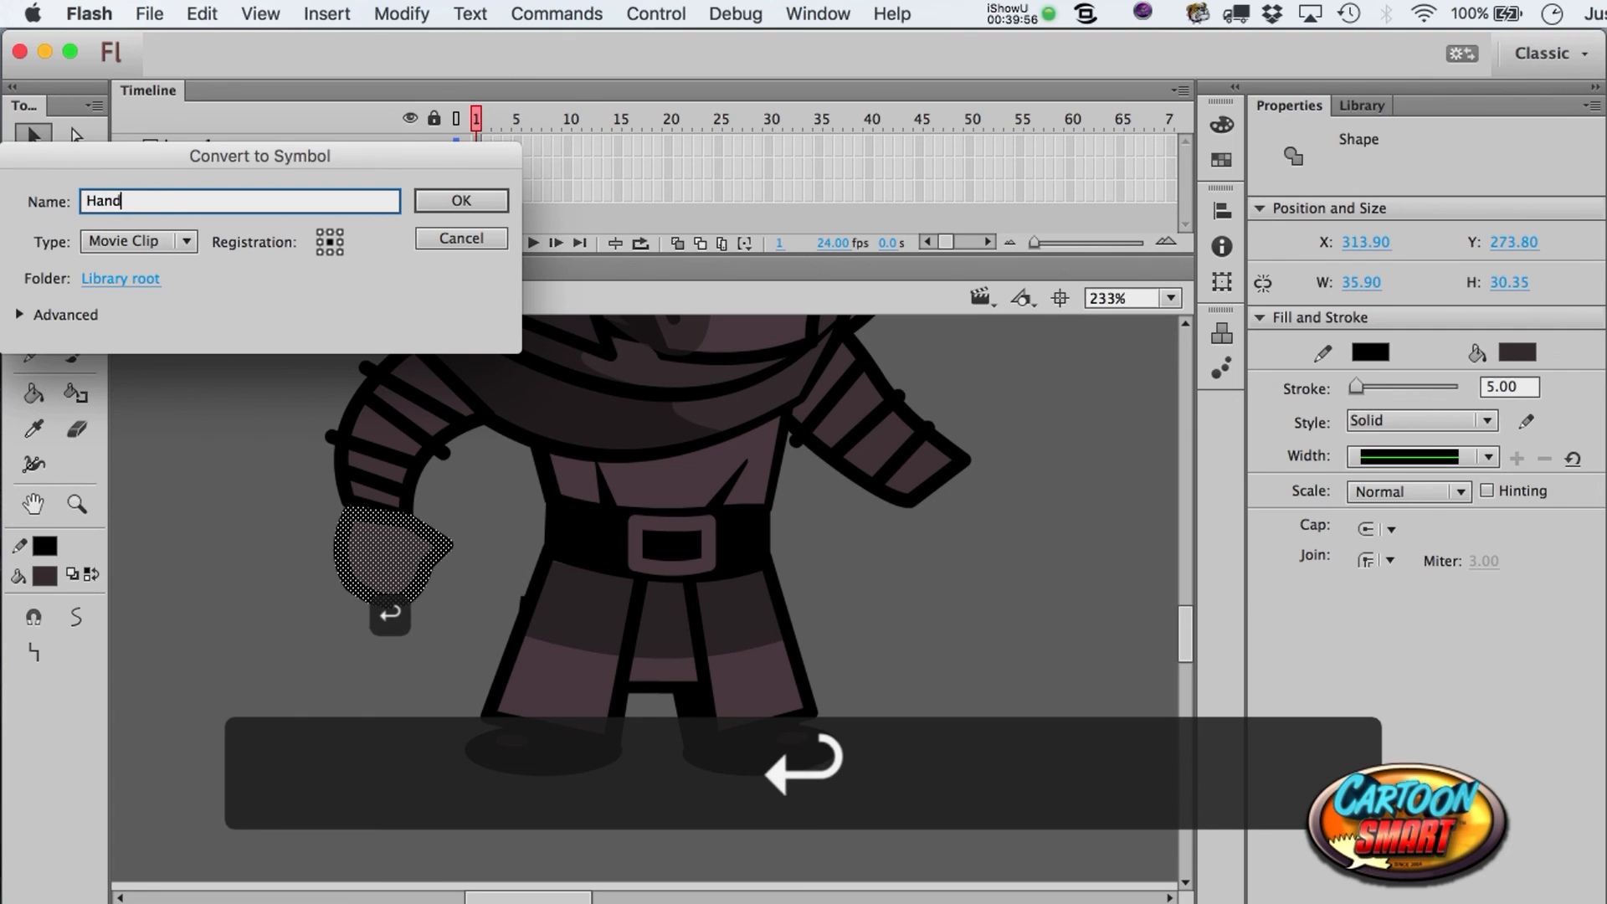
- Draw a rectangle at the right arm's wrist on Layer 2 and pull its corners into a tilted block continuing the arm
click(76, 284)
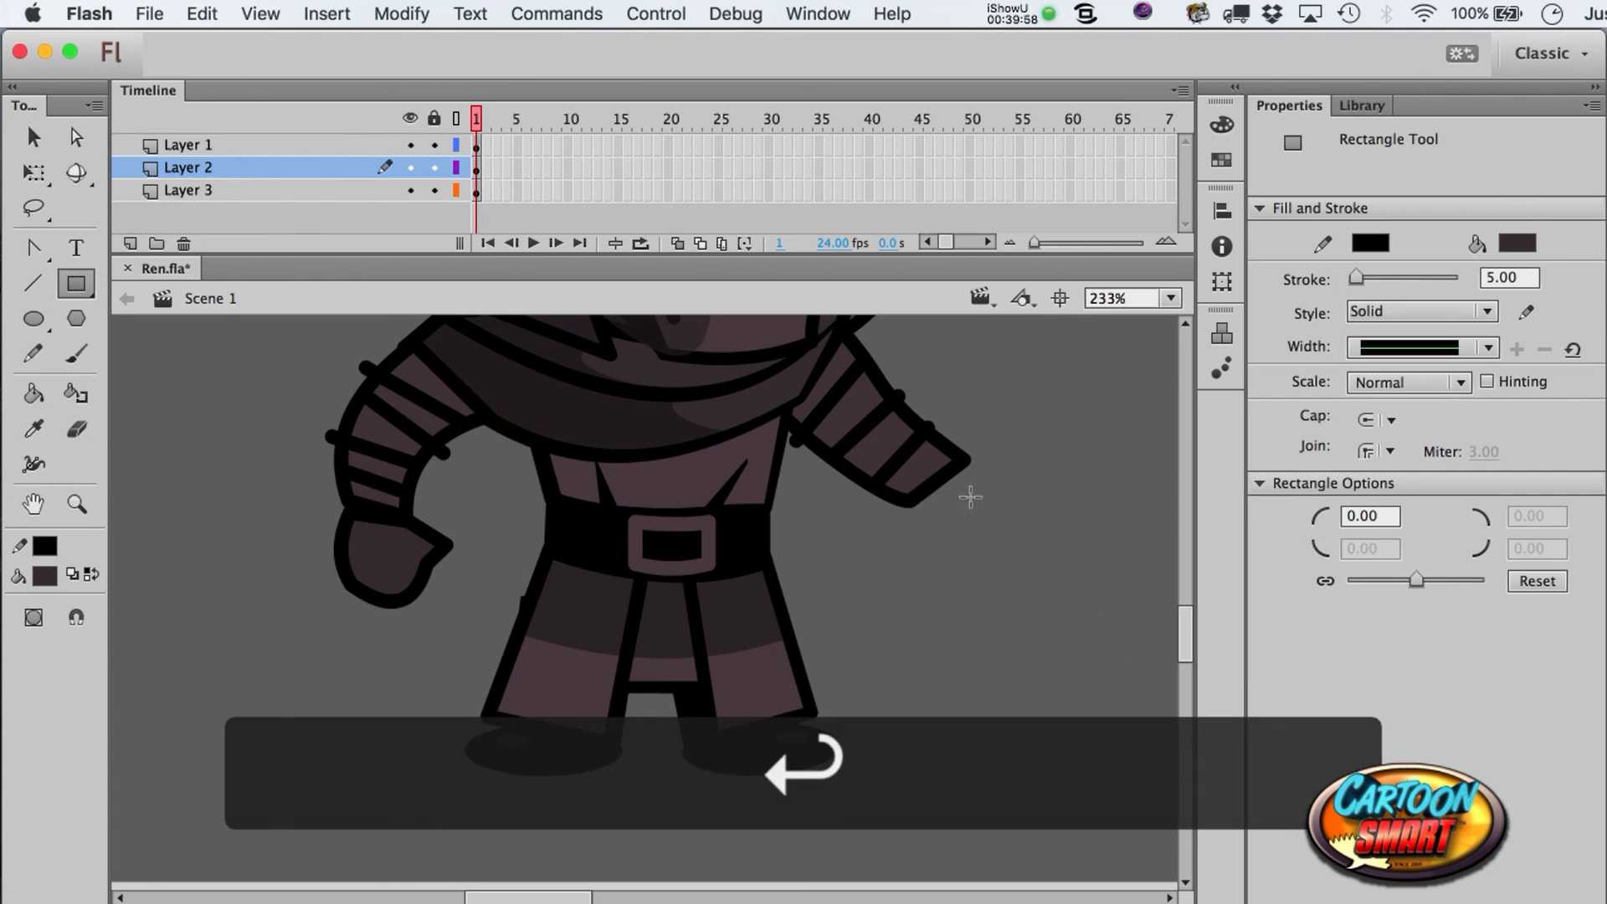
mouse_move(979, 472)
mouse_down()
mouse_move(997, 531)
mouse_move(1042, 546)
mouse_move(930, 514)
mouse_move(967, 465)
mouse_up()
key(a)
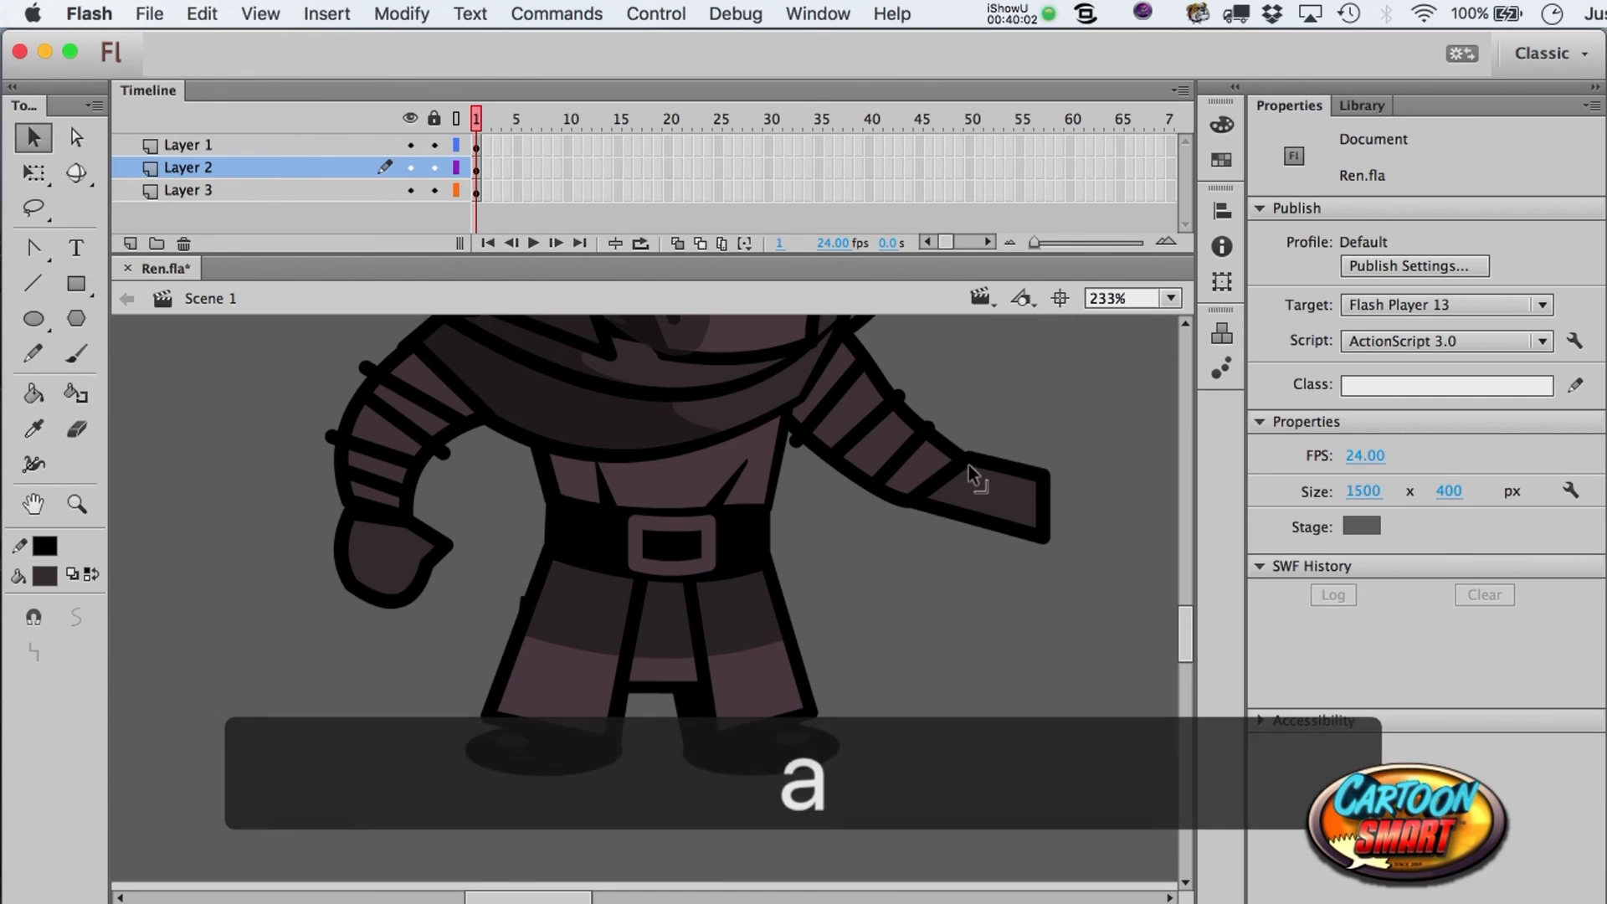
drag(1039, 544, 958, 545)
mouse_move(1034, 480)
mouse_down()
mouse_move(1004, 490)
mouse_move(1015, 478)
mouse_up()
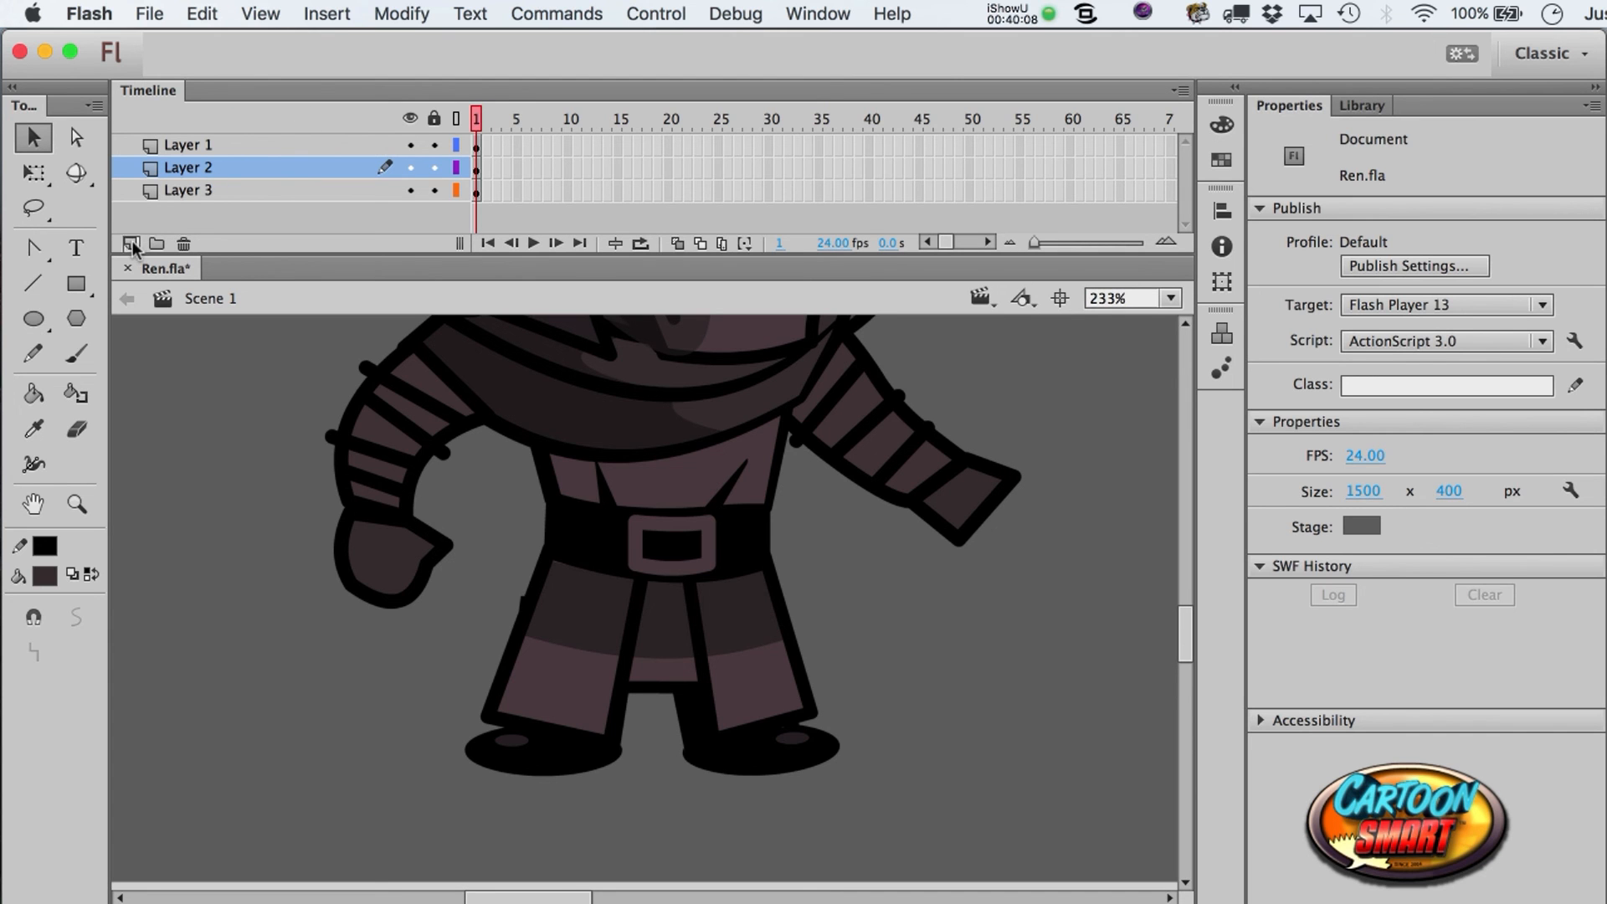
- Convert the tilted wrist block into a movie clip with the suggested name and add a new layer above Layer 2
key(F8)
key(Return)
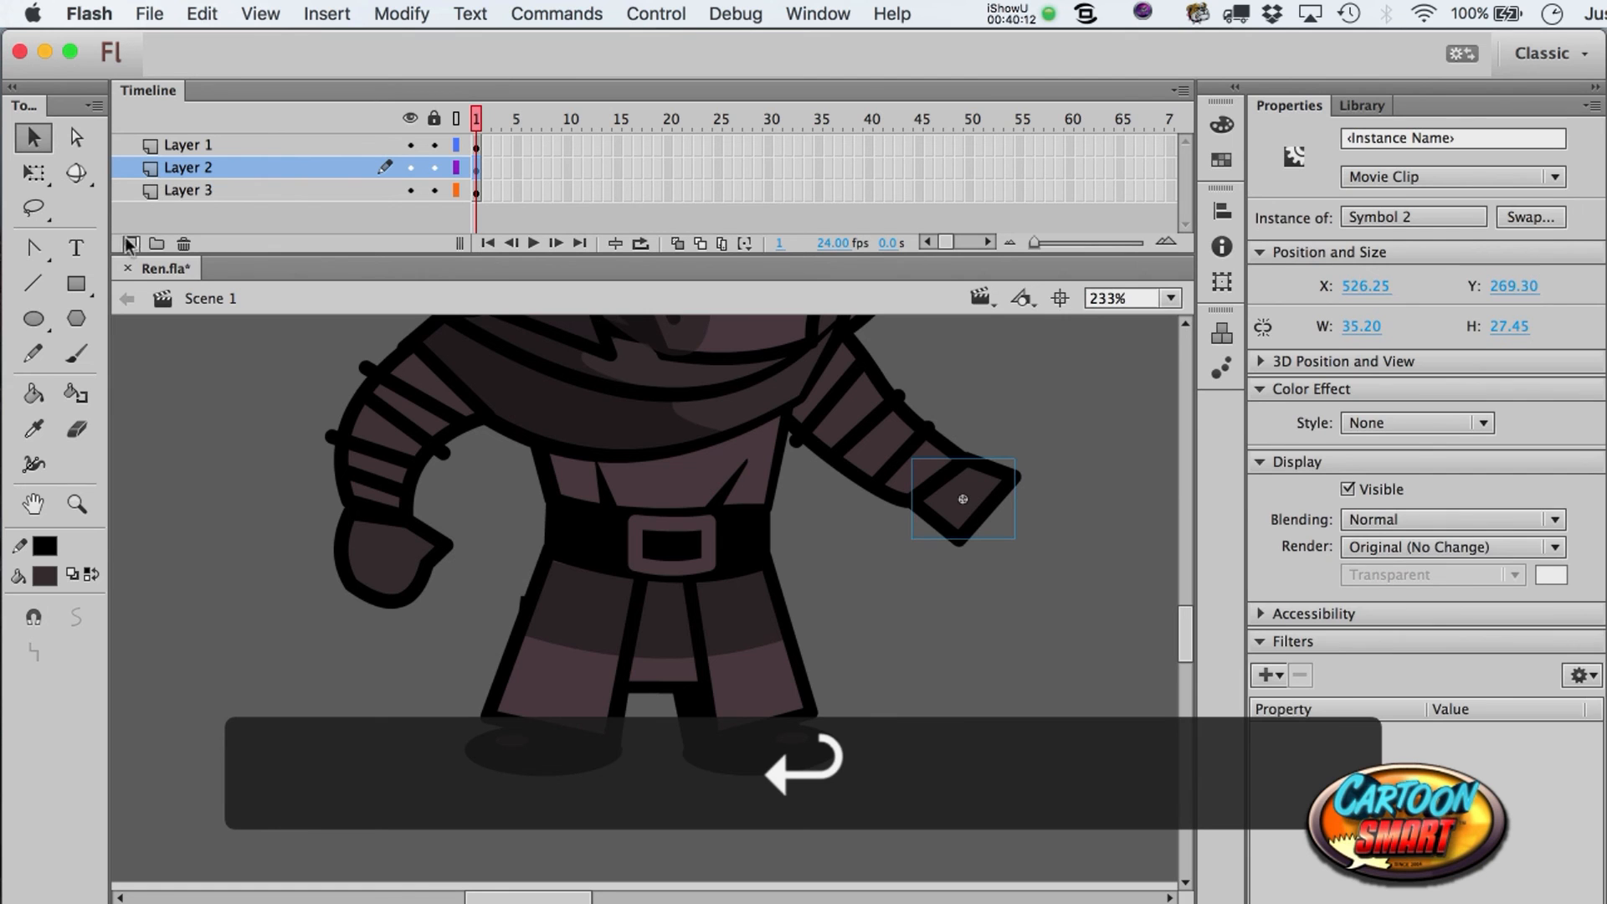
click(130, 244)
- Draw a small rectangle at the right hand's upper edge on the new layer and pull its corners into a tilted thumb block
click(75, 283)
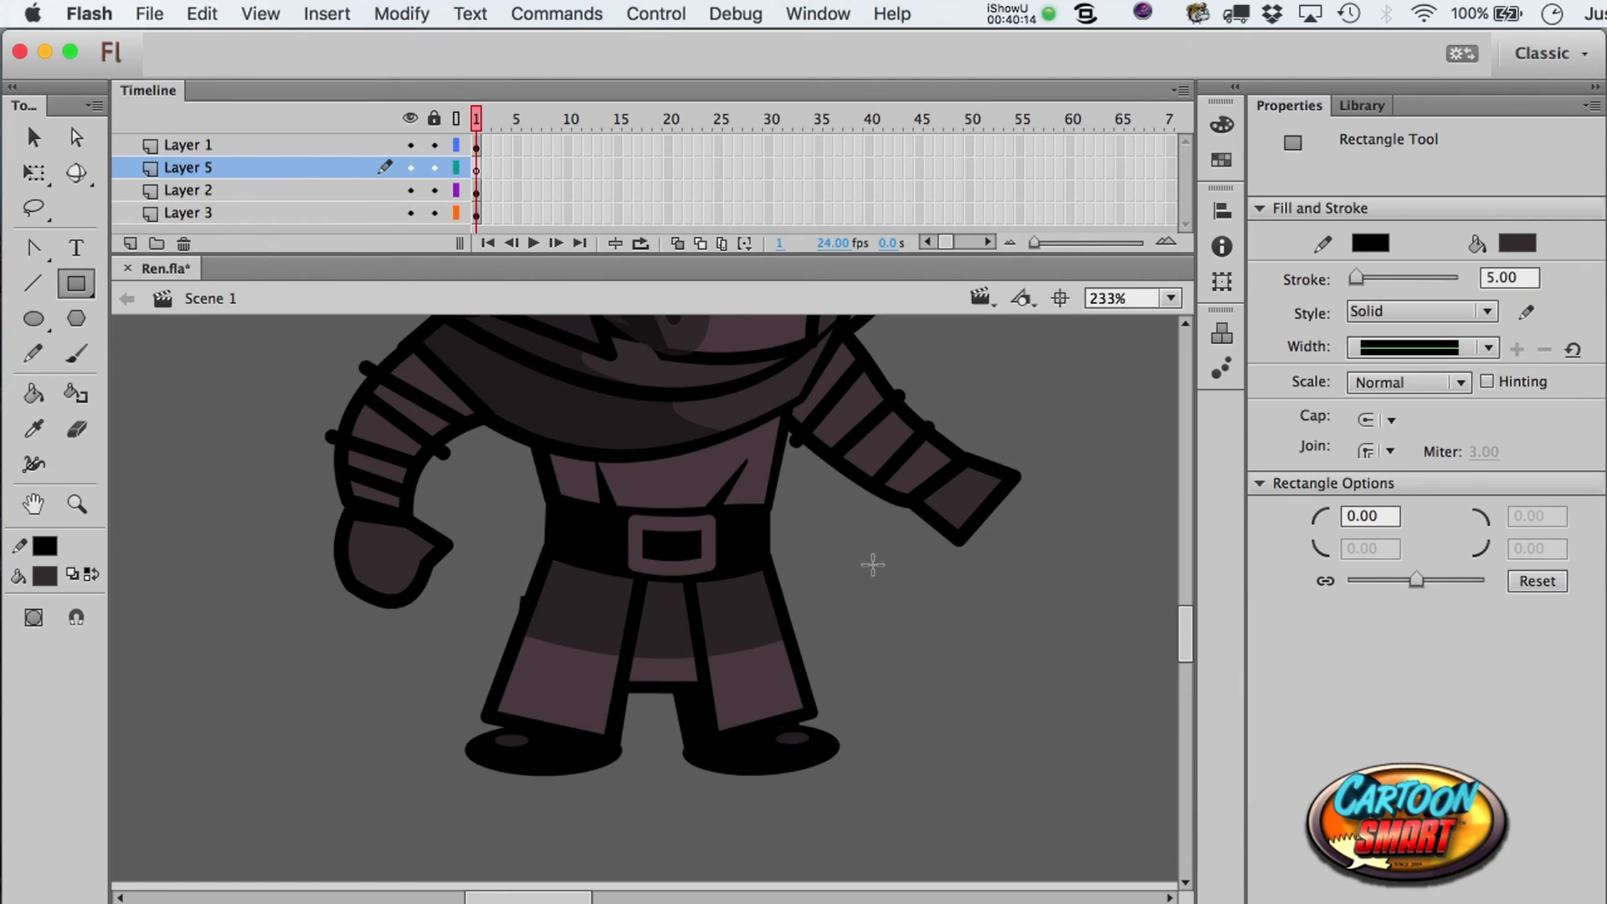
drag(954, 426, 999, 476)
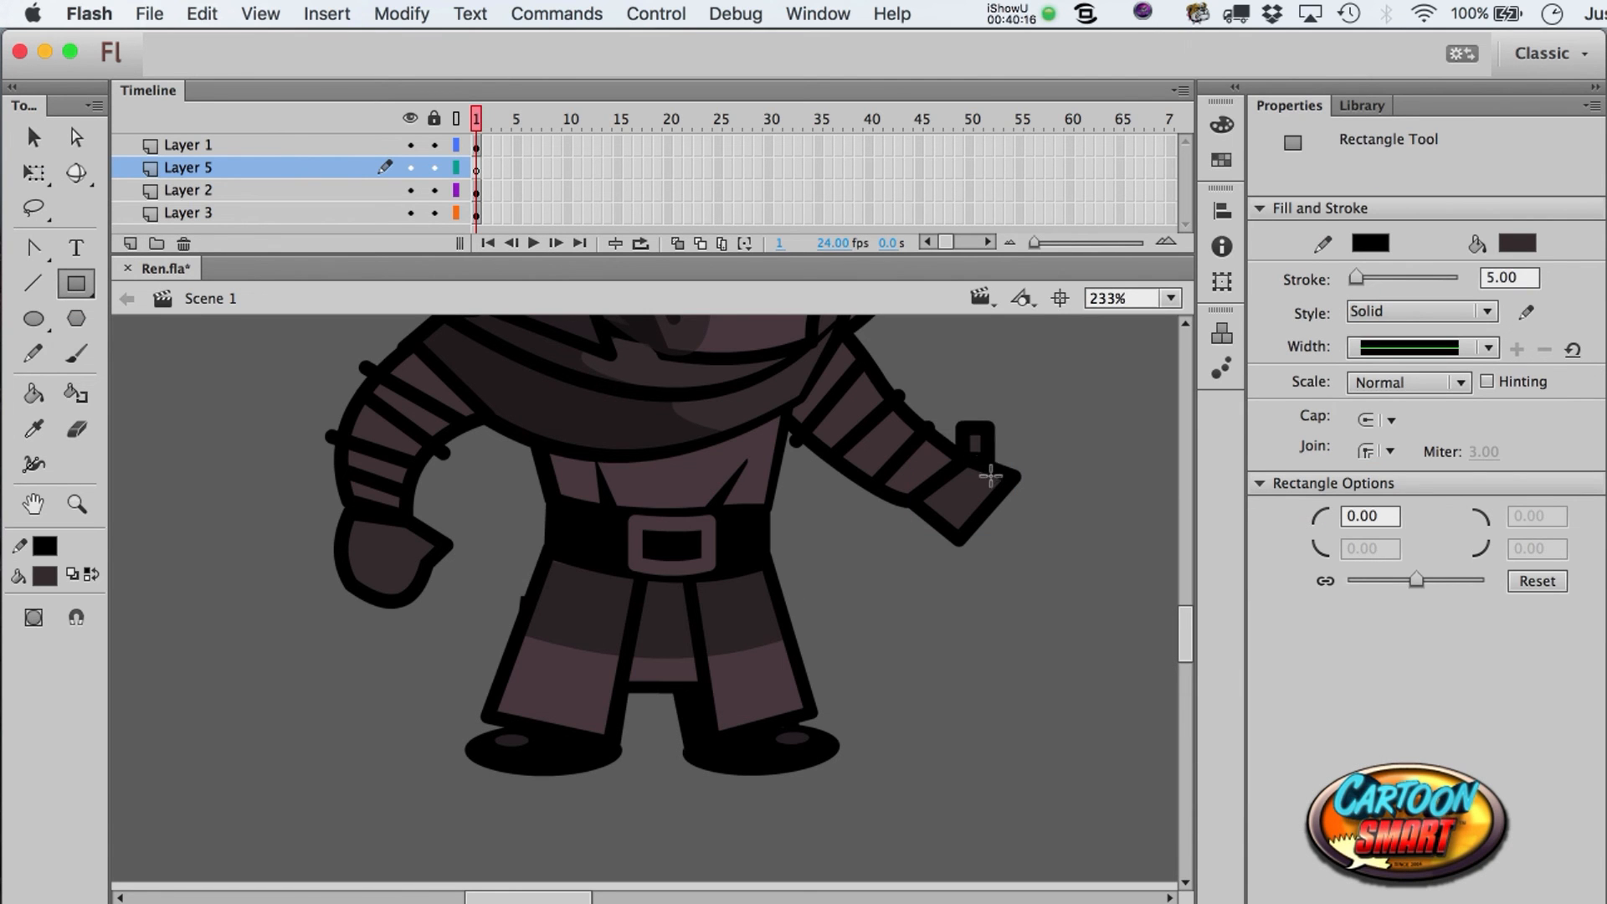
key(a)
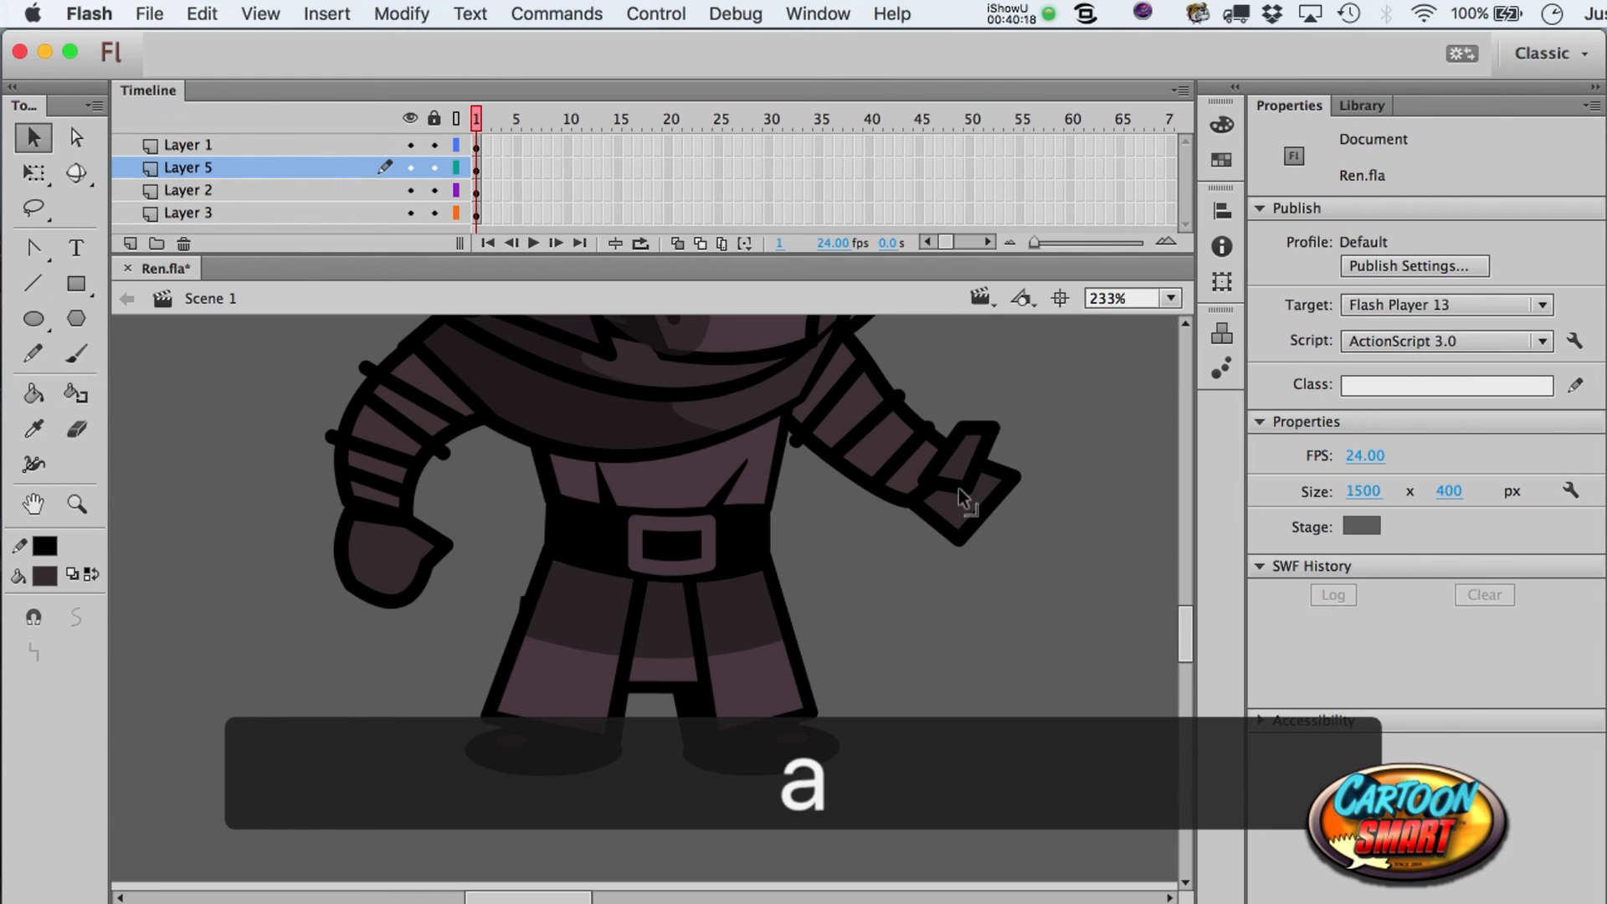
drag(991, 432, 991, 449)
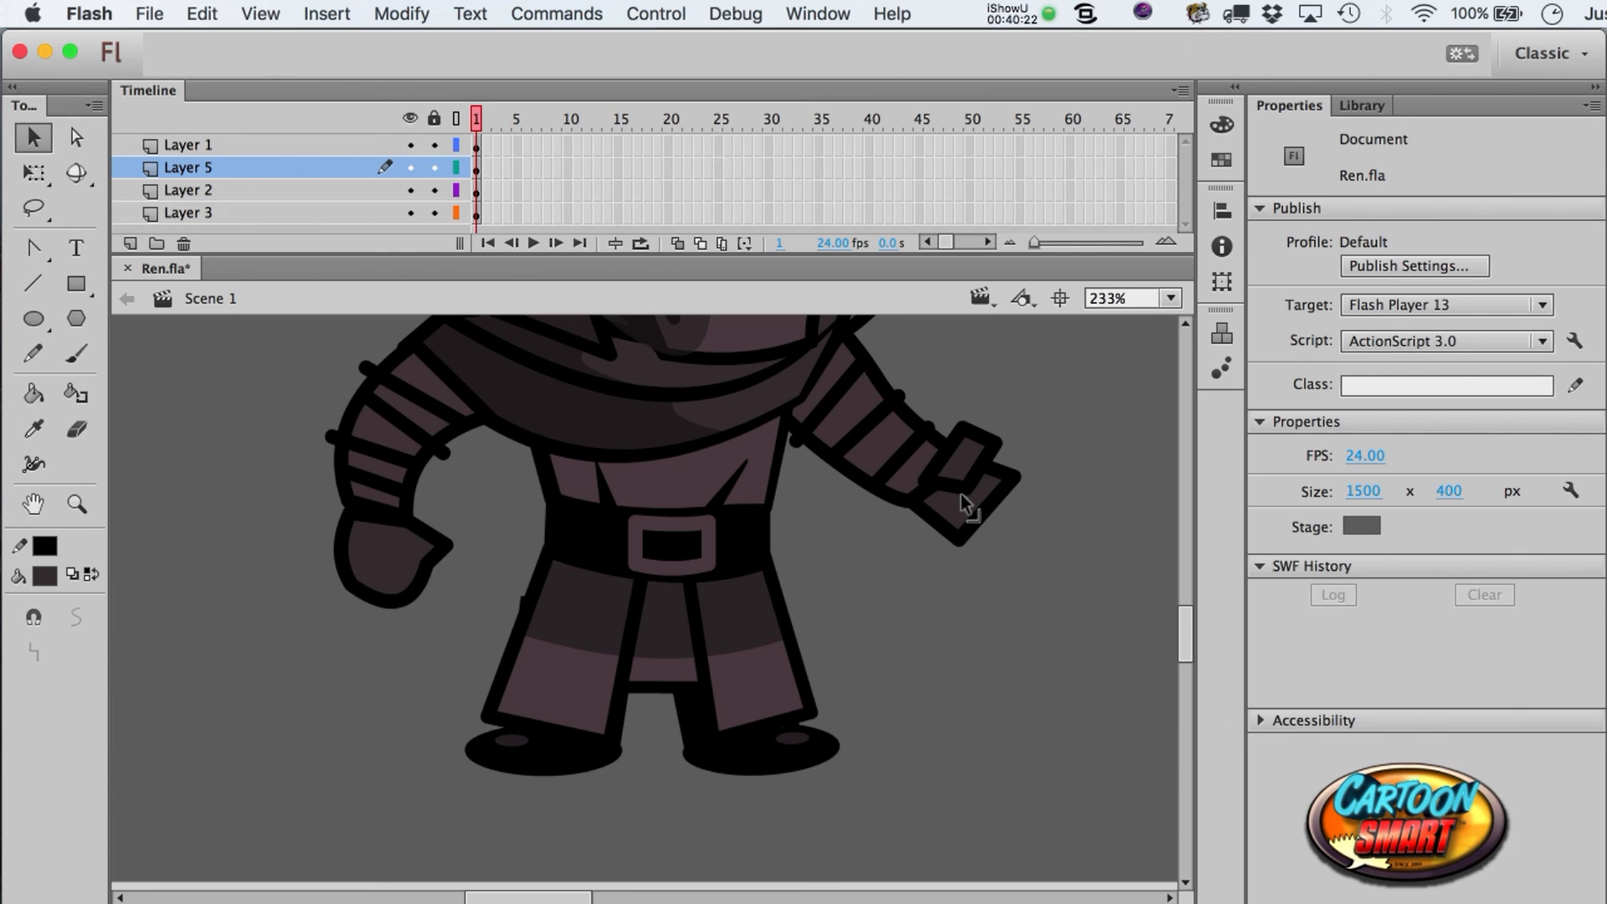
- Draw a larger rectangle over the end of the right arm, tilt it by its corners, and bend its edges into a rounded fist
click(76, 284)
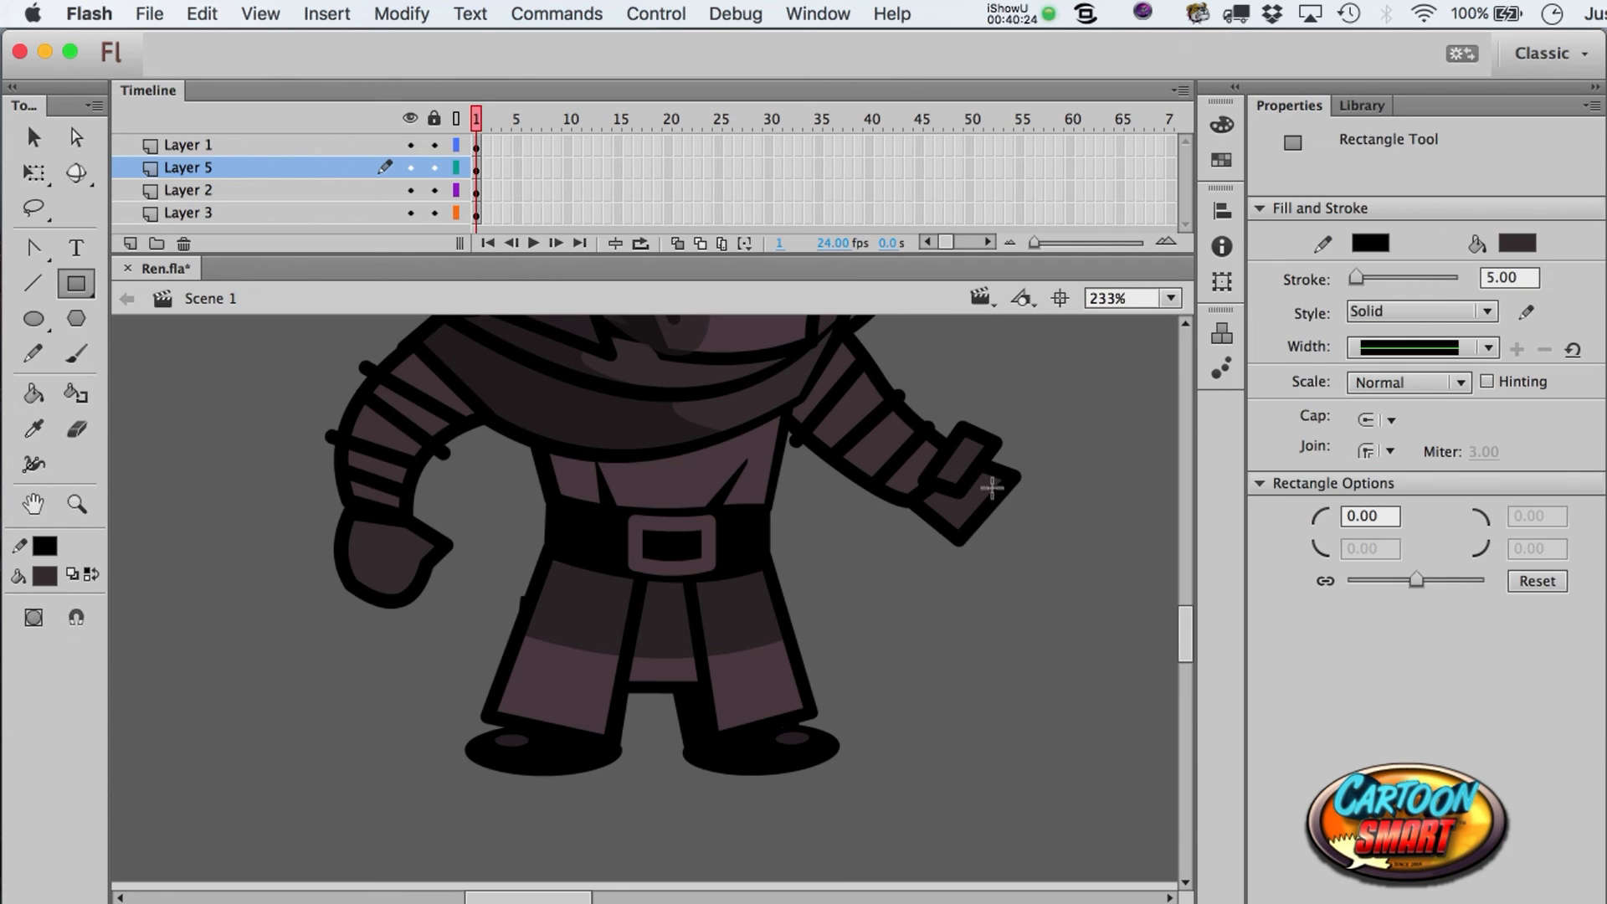
mouse_move(984, 458)
mouse_down()
mouse_move(1040, 538)
mouse_move(941, 539)
mouse_up()
key(a)
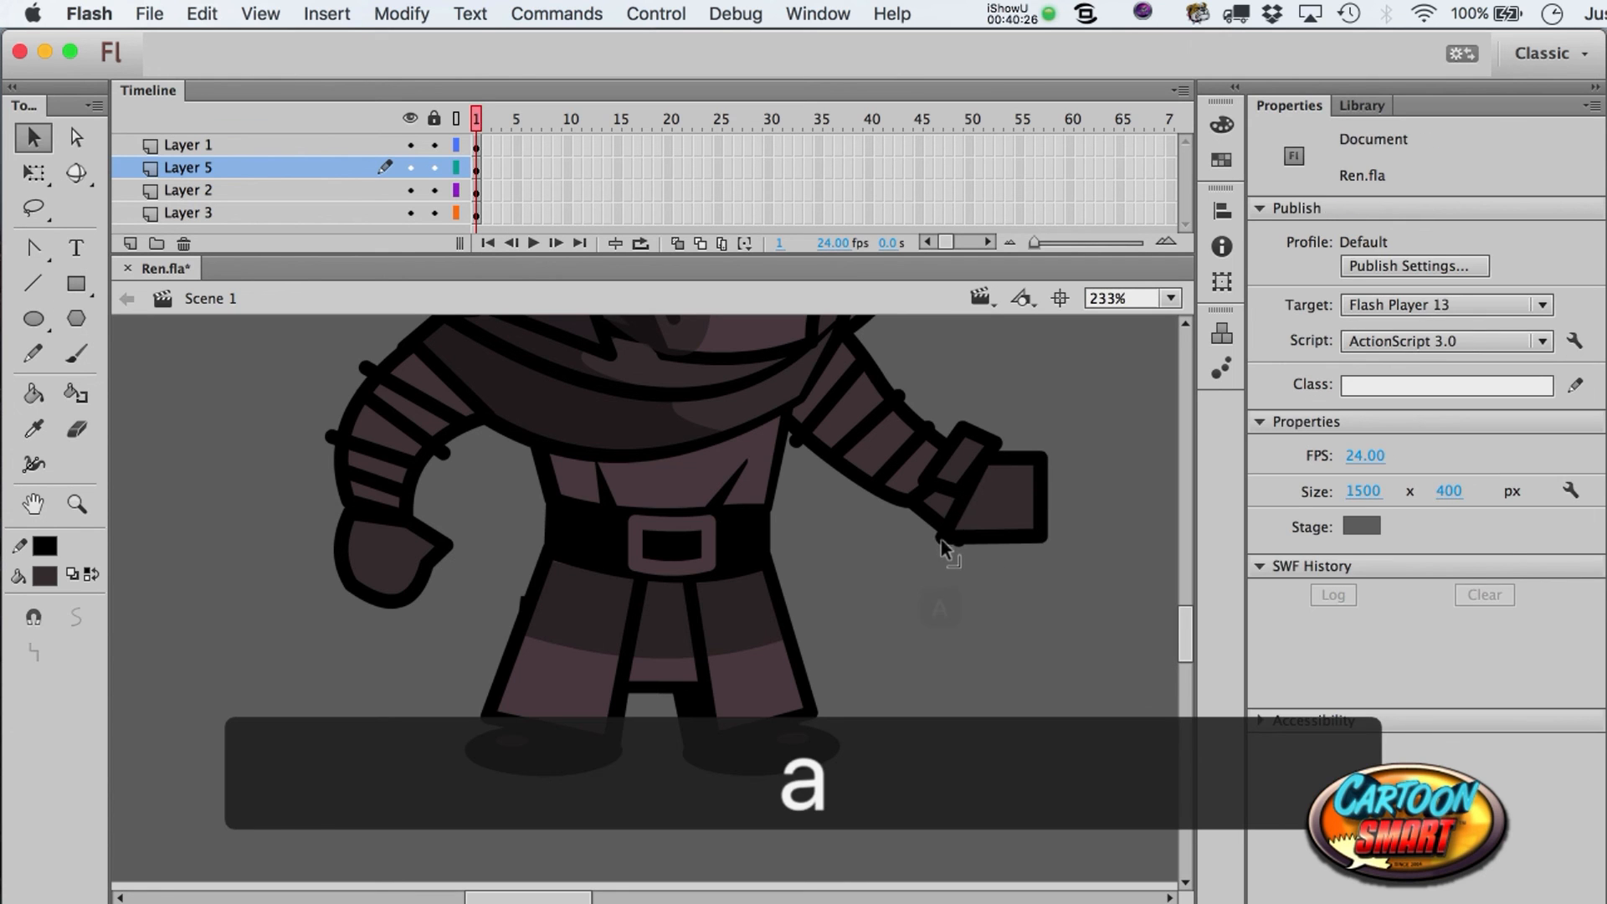
drag(1037, 544, 984, 559)
drag(1042, 458, 1037, 496)
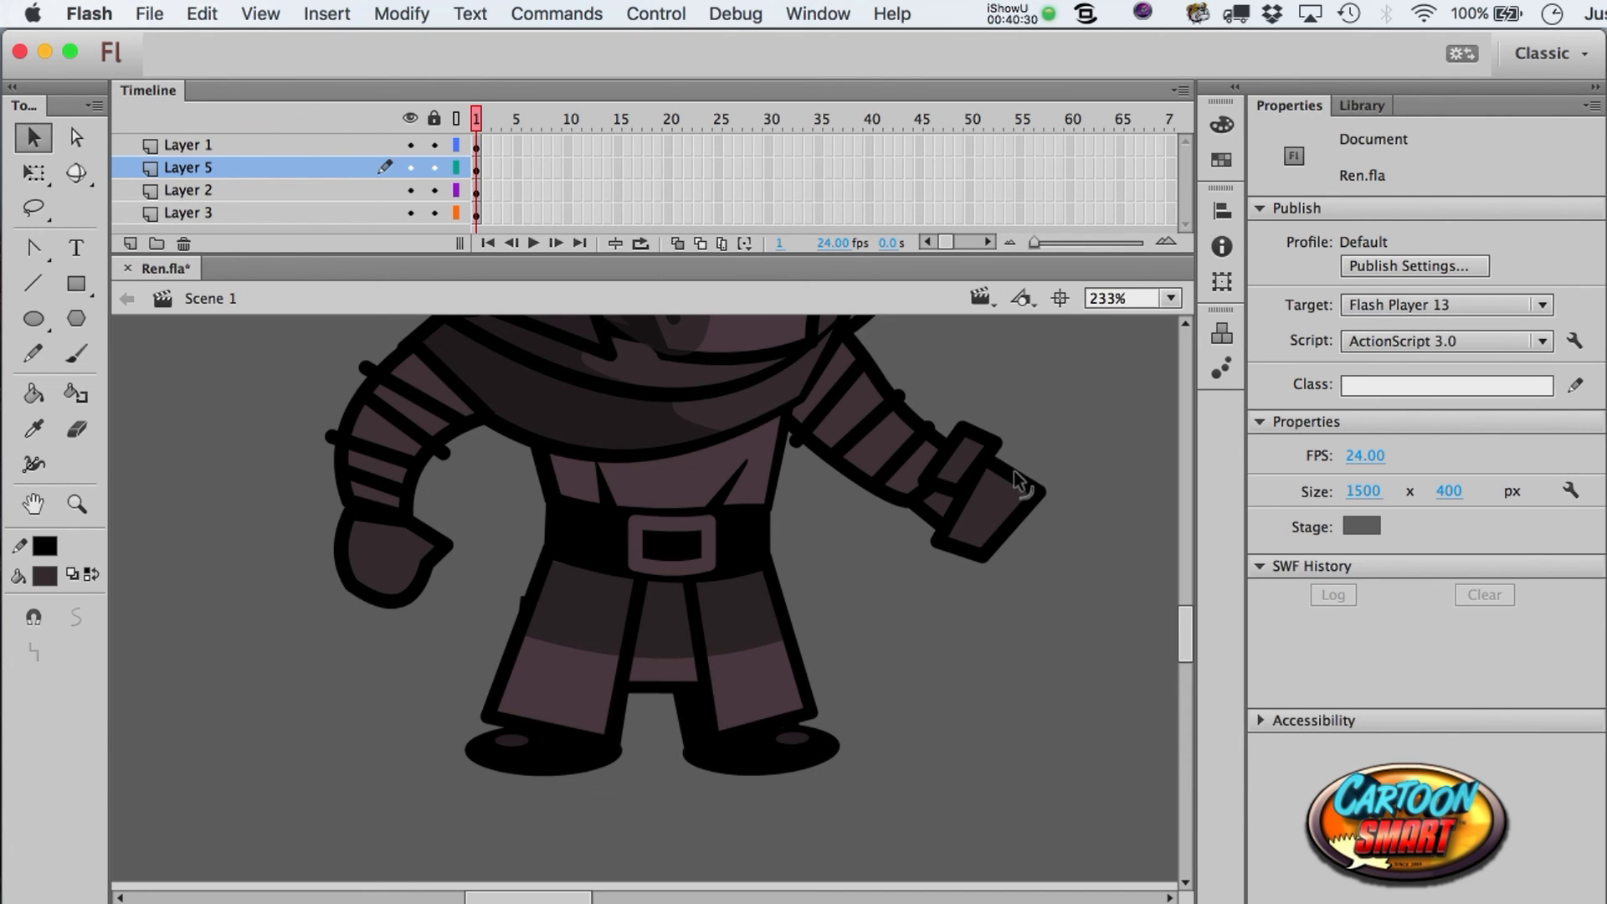
drag(1007, 528, 1010, 549)
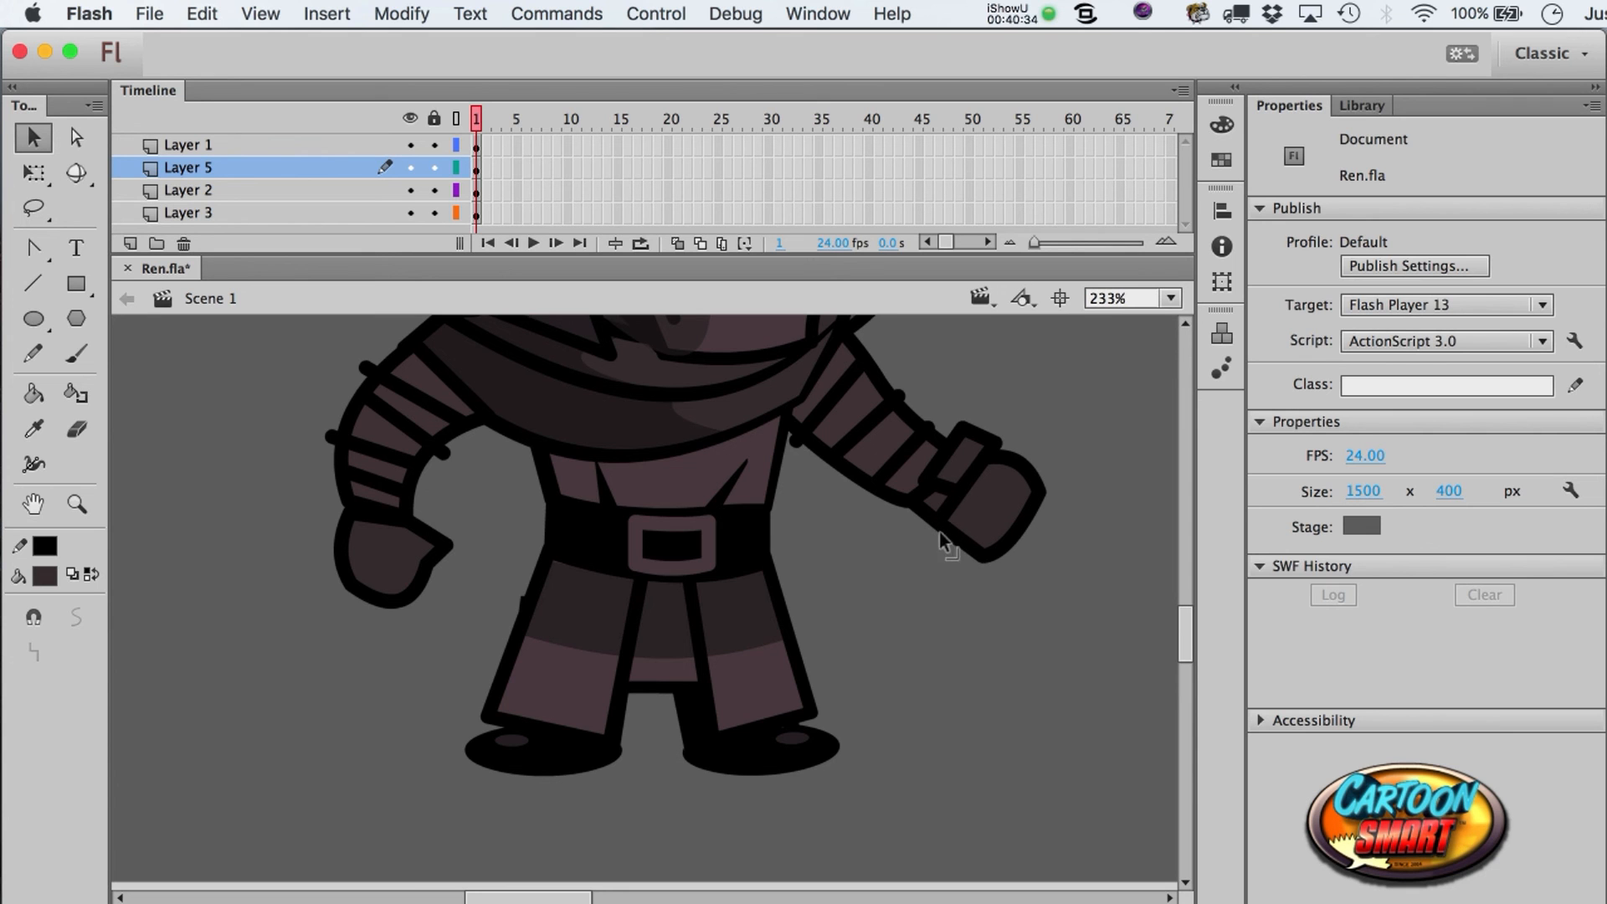
- Convert the right fist shape and the thumb block into separate movie clips with the suggested names
click(971, 536)
key(F8)
key(Return)
click(967, 452)
key(F8)
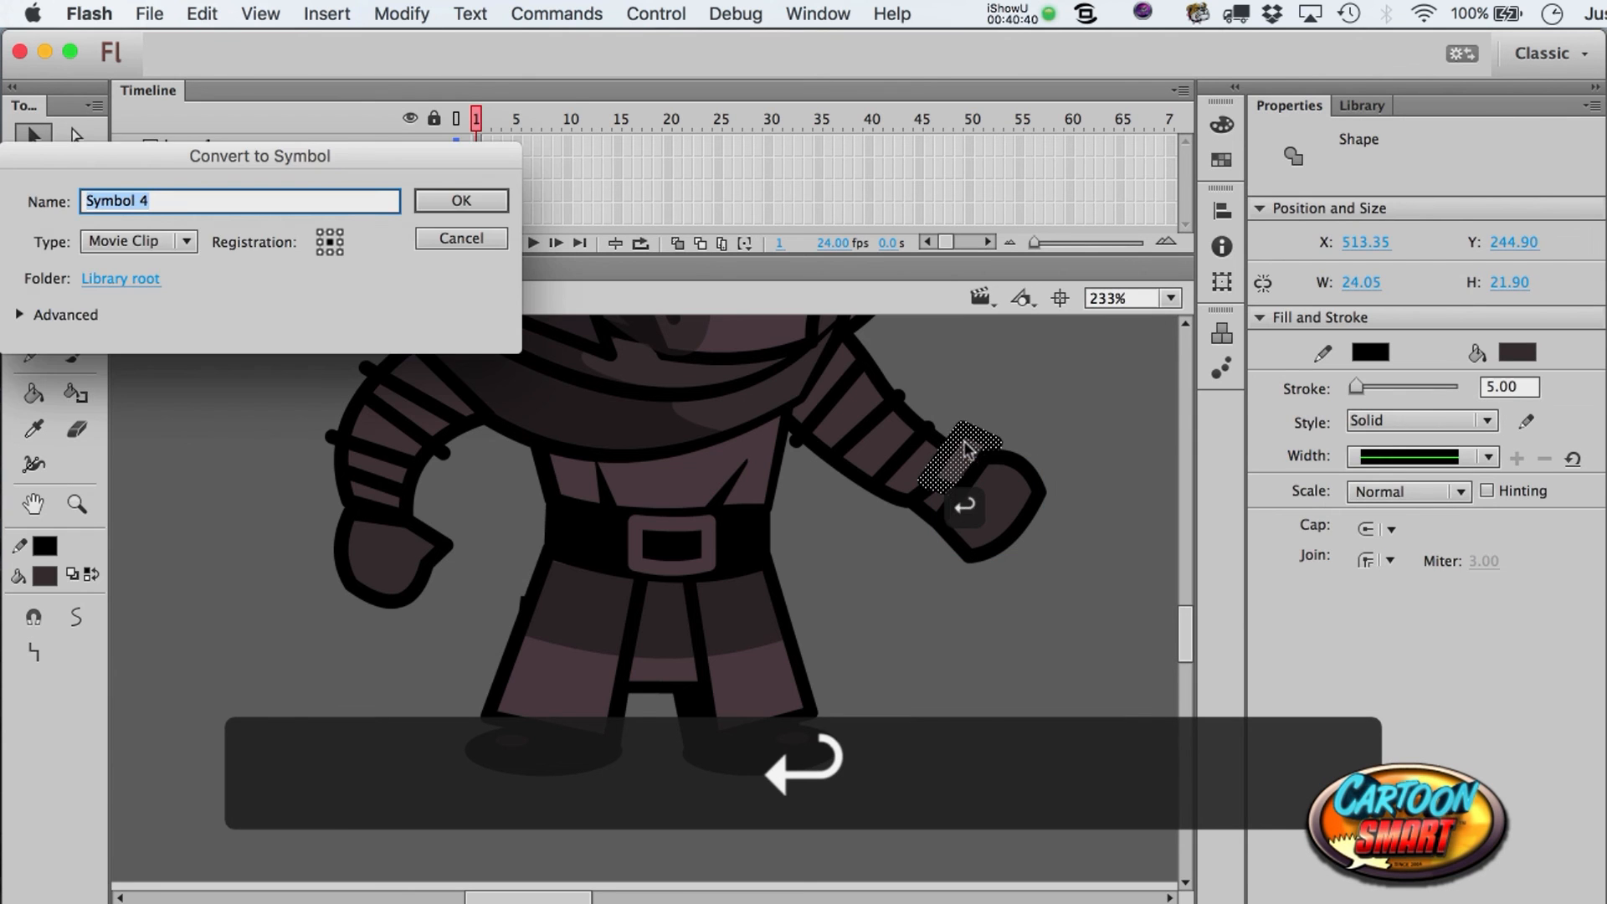
key(Return)
- Examine the right hand up close, including the inside of the thumb symbol, and check the whole figure at 100%
key(super+1)
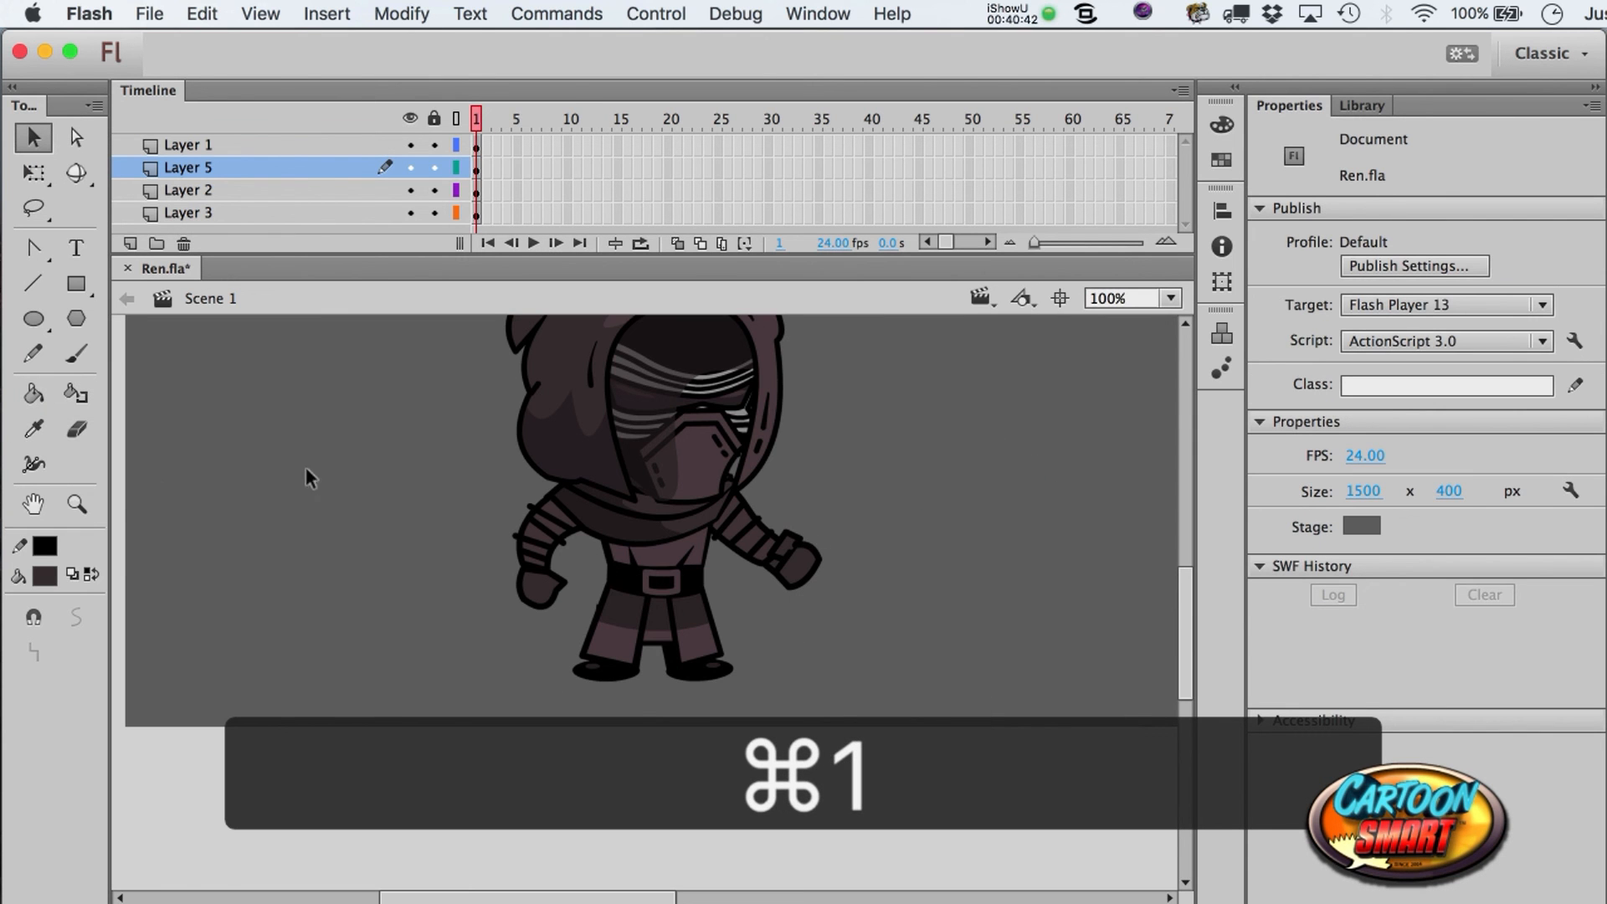
click(76, 503)
drag(745, 493, 887, 619)
key(a)
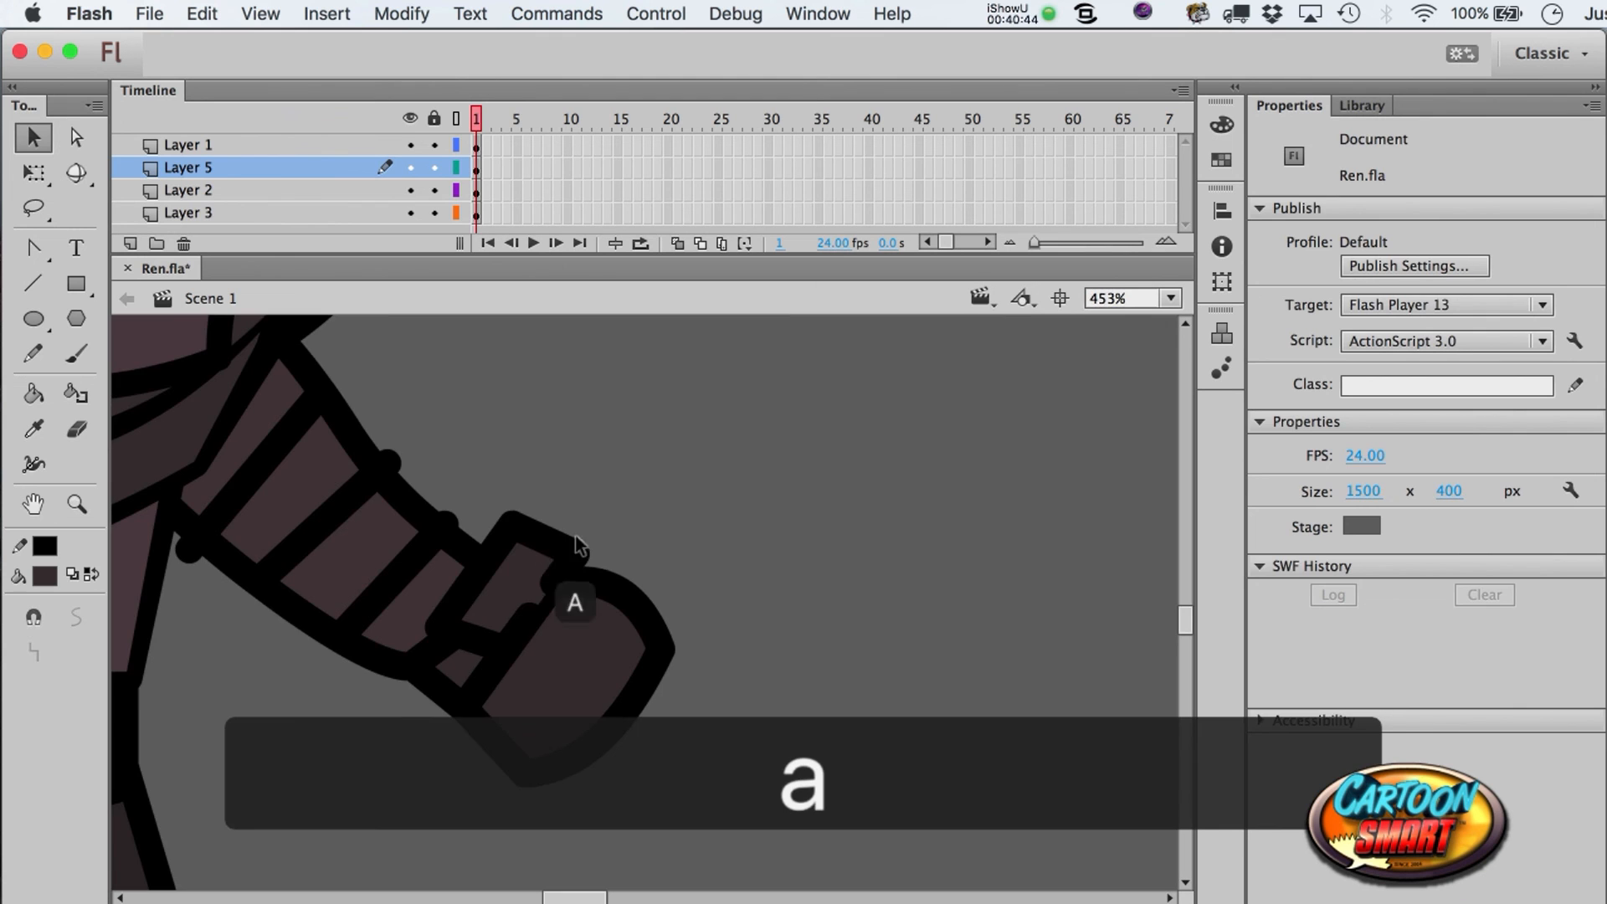
double_click(534, 550)
click(618, 497)
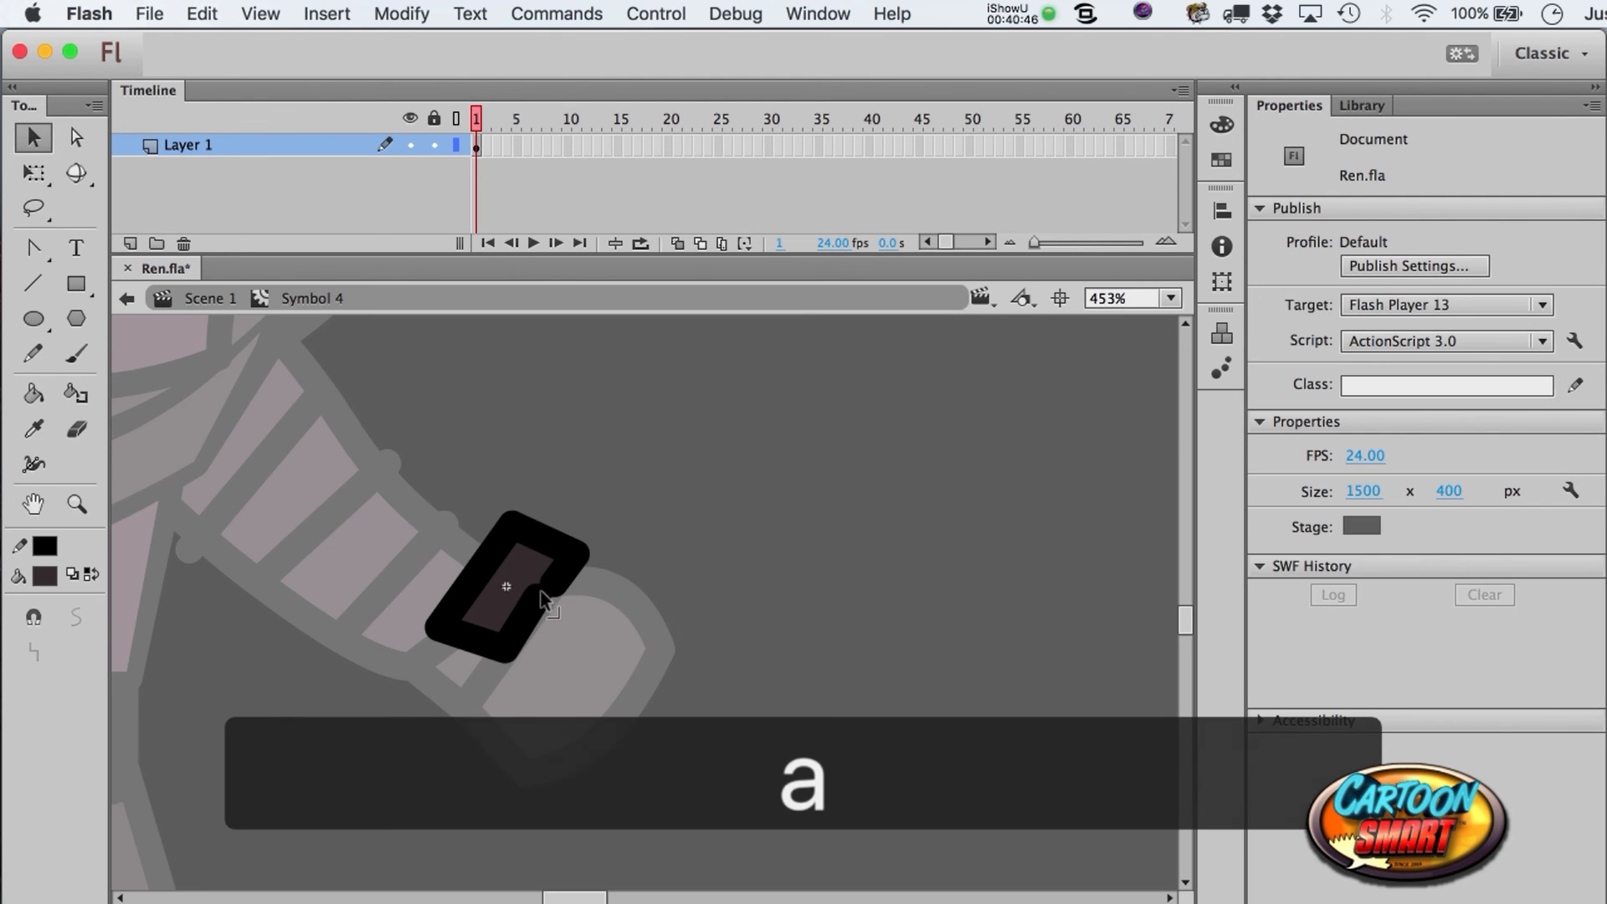
key(super+e)
key(super+1)
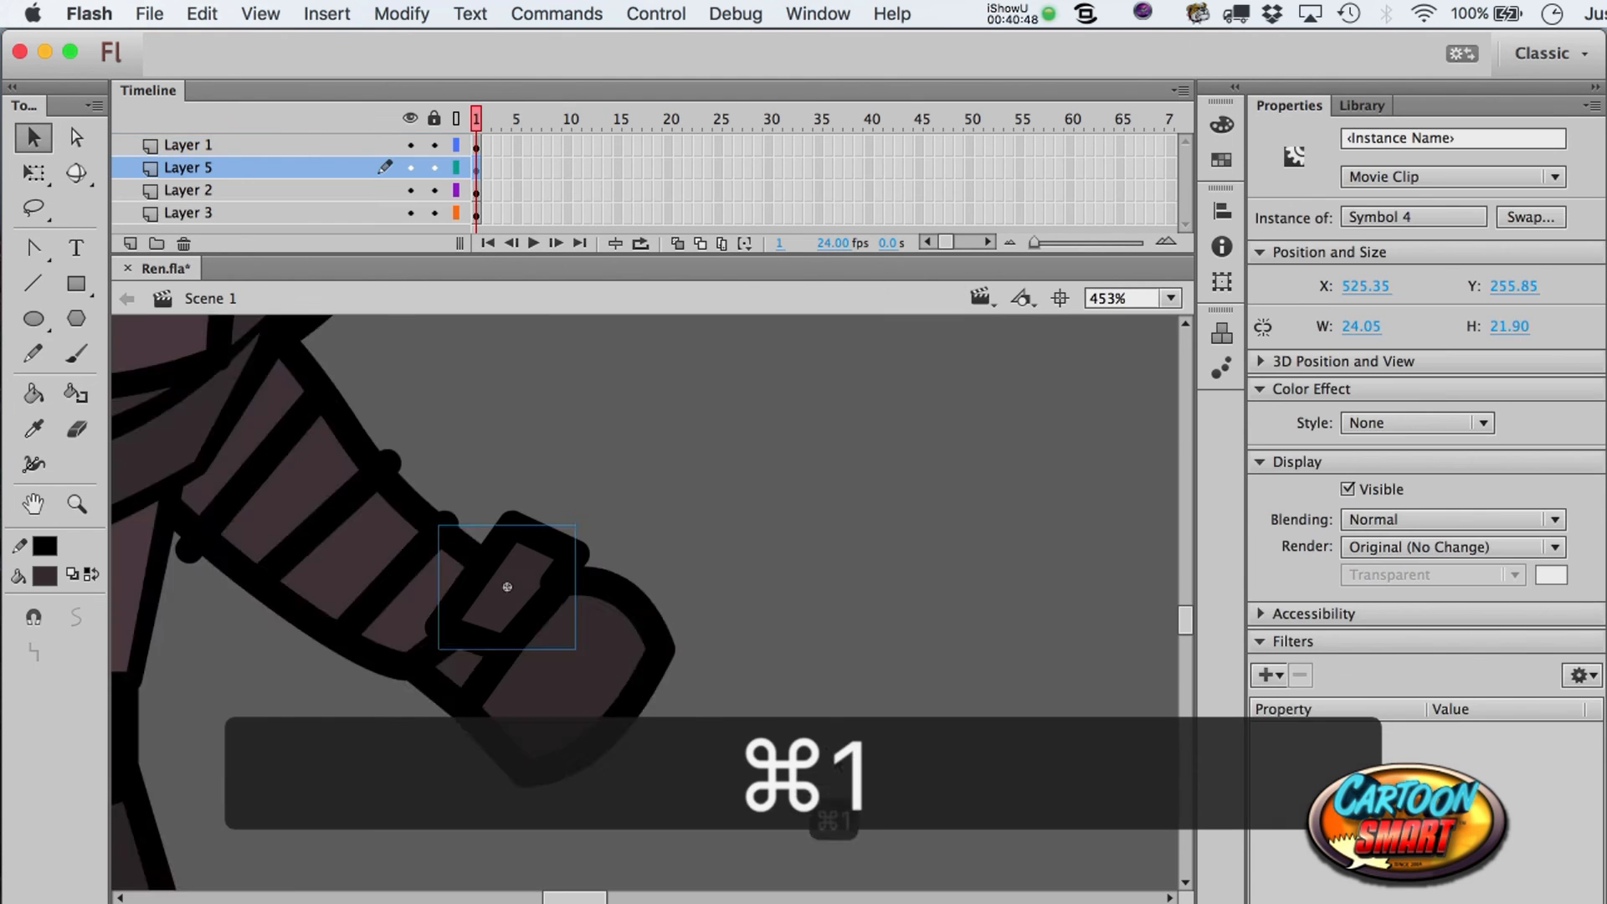
click(731, 681)
key(a)
scroll(731, 683, left, 4)
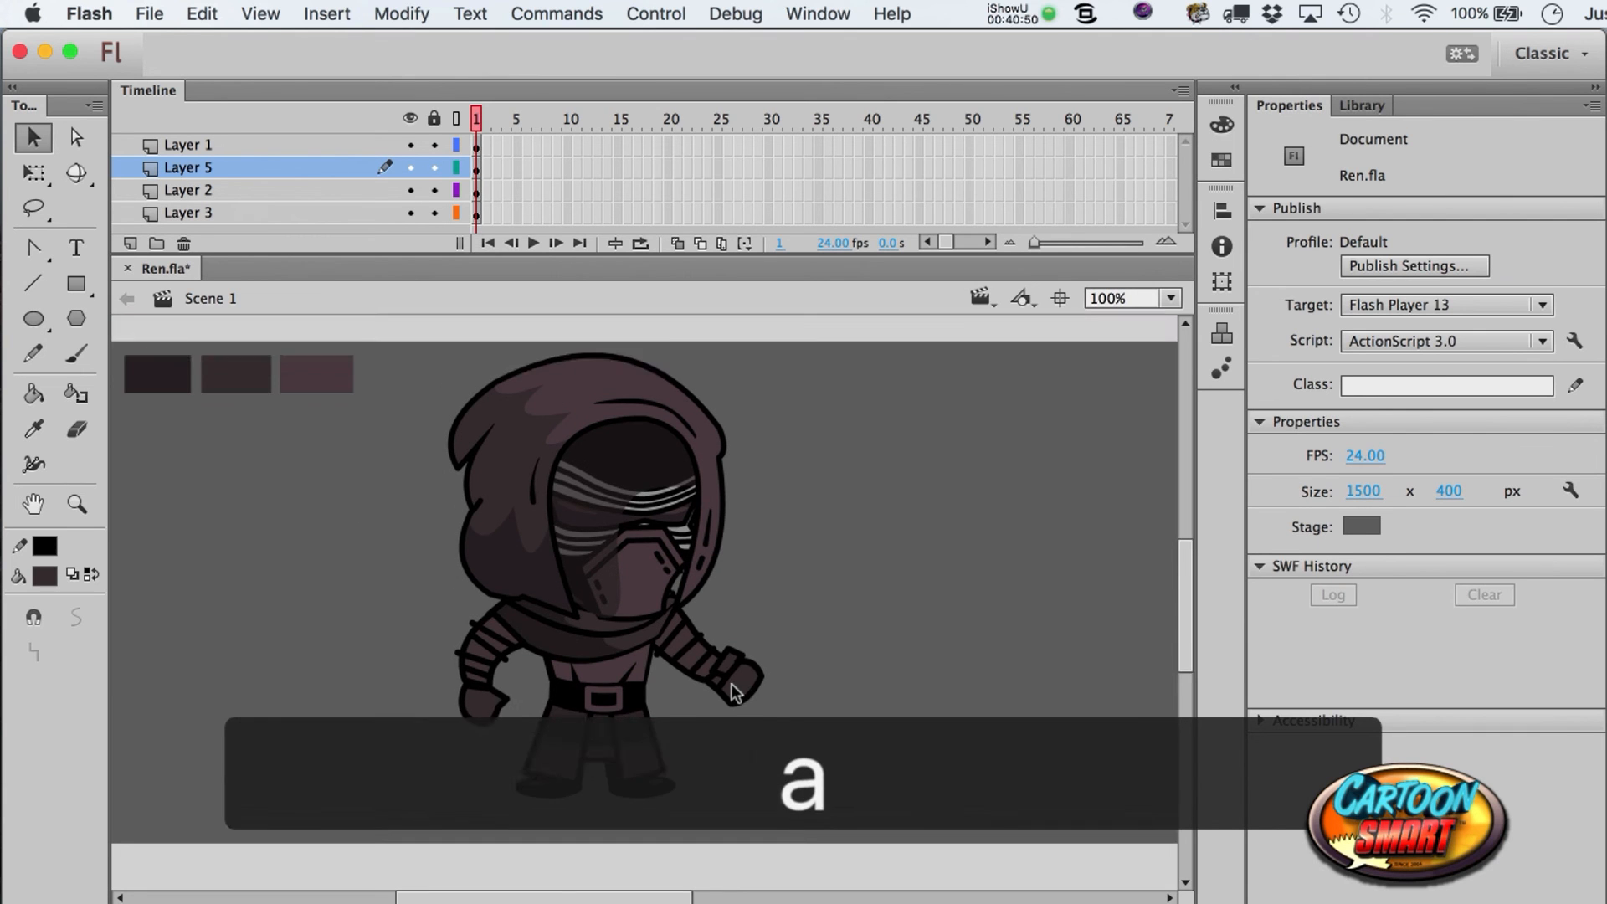
click(75, 283)
drag(517, 571, 691, 689)
key(super+z)
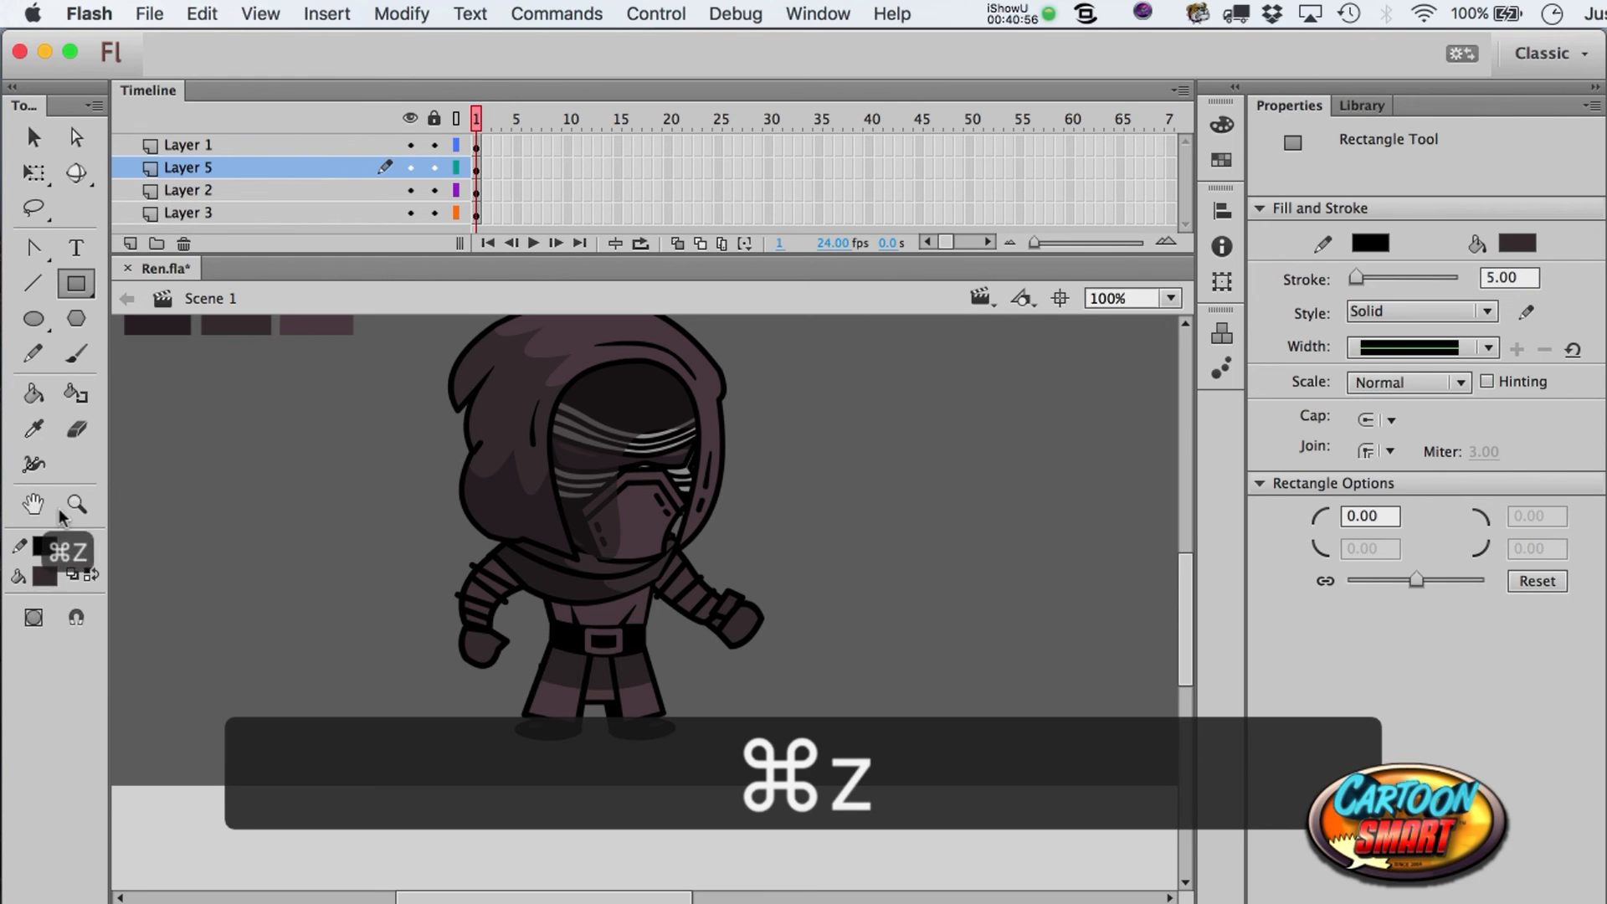
- Draw a darker brown rectangle over the torso and pull its corners into a flared robe panel about 151 by 103 px
click(46, 576)
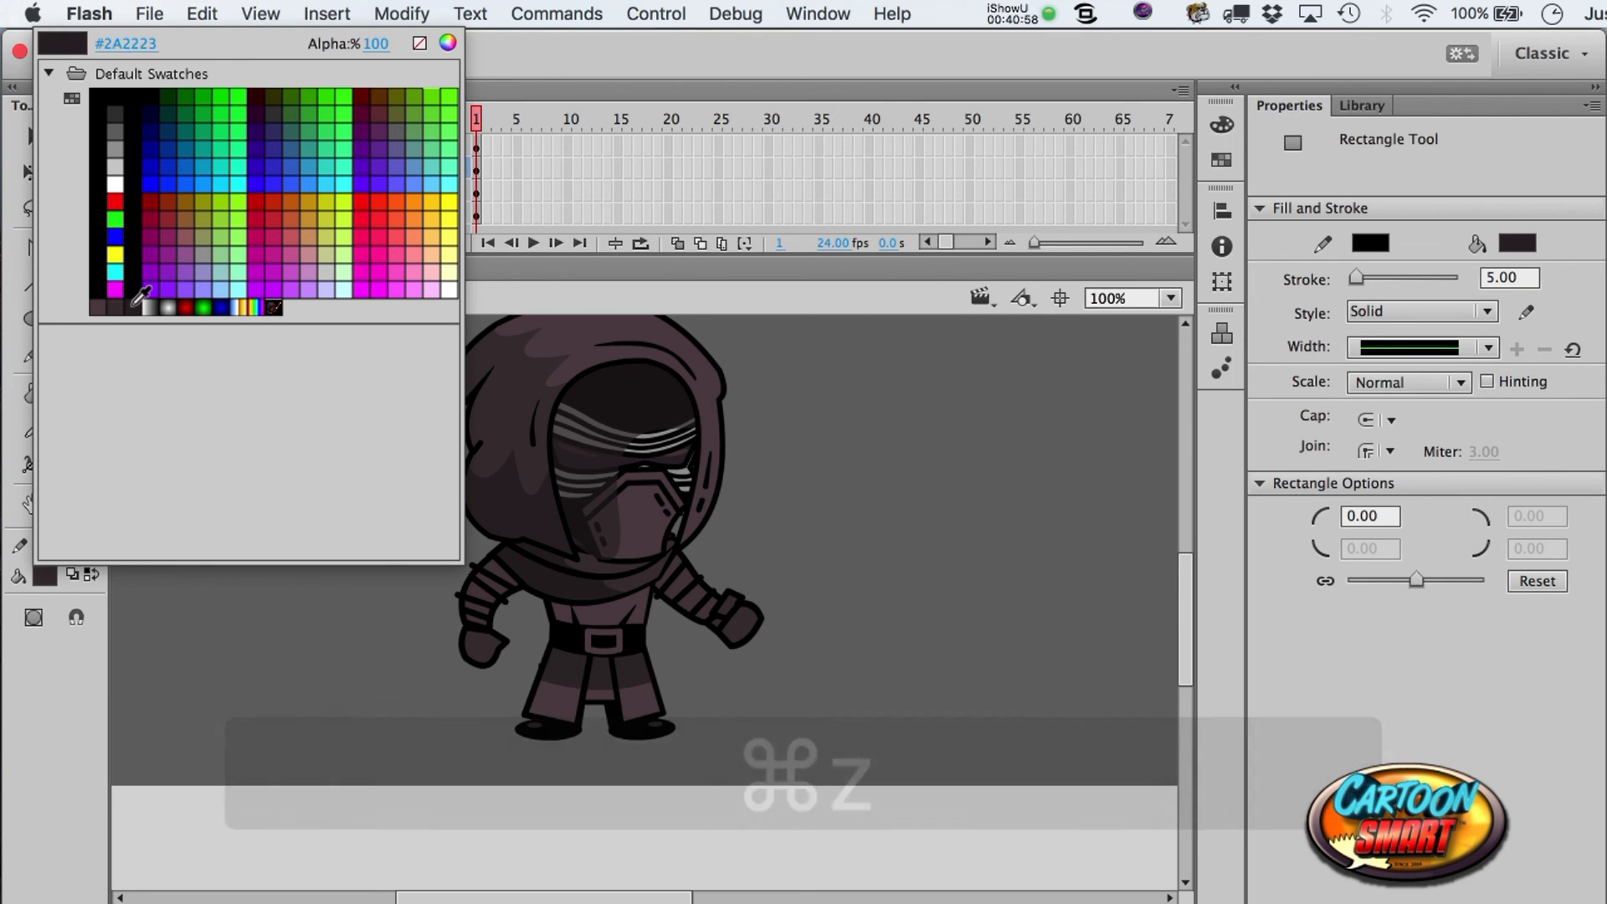
click(118, 305)
drag(518, 572, 678, 693)
key(a)
drag(484, 691, 485, 691)
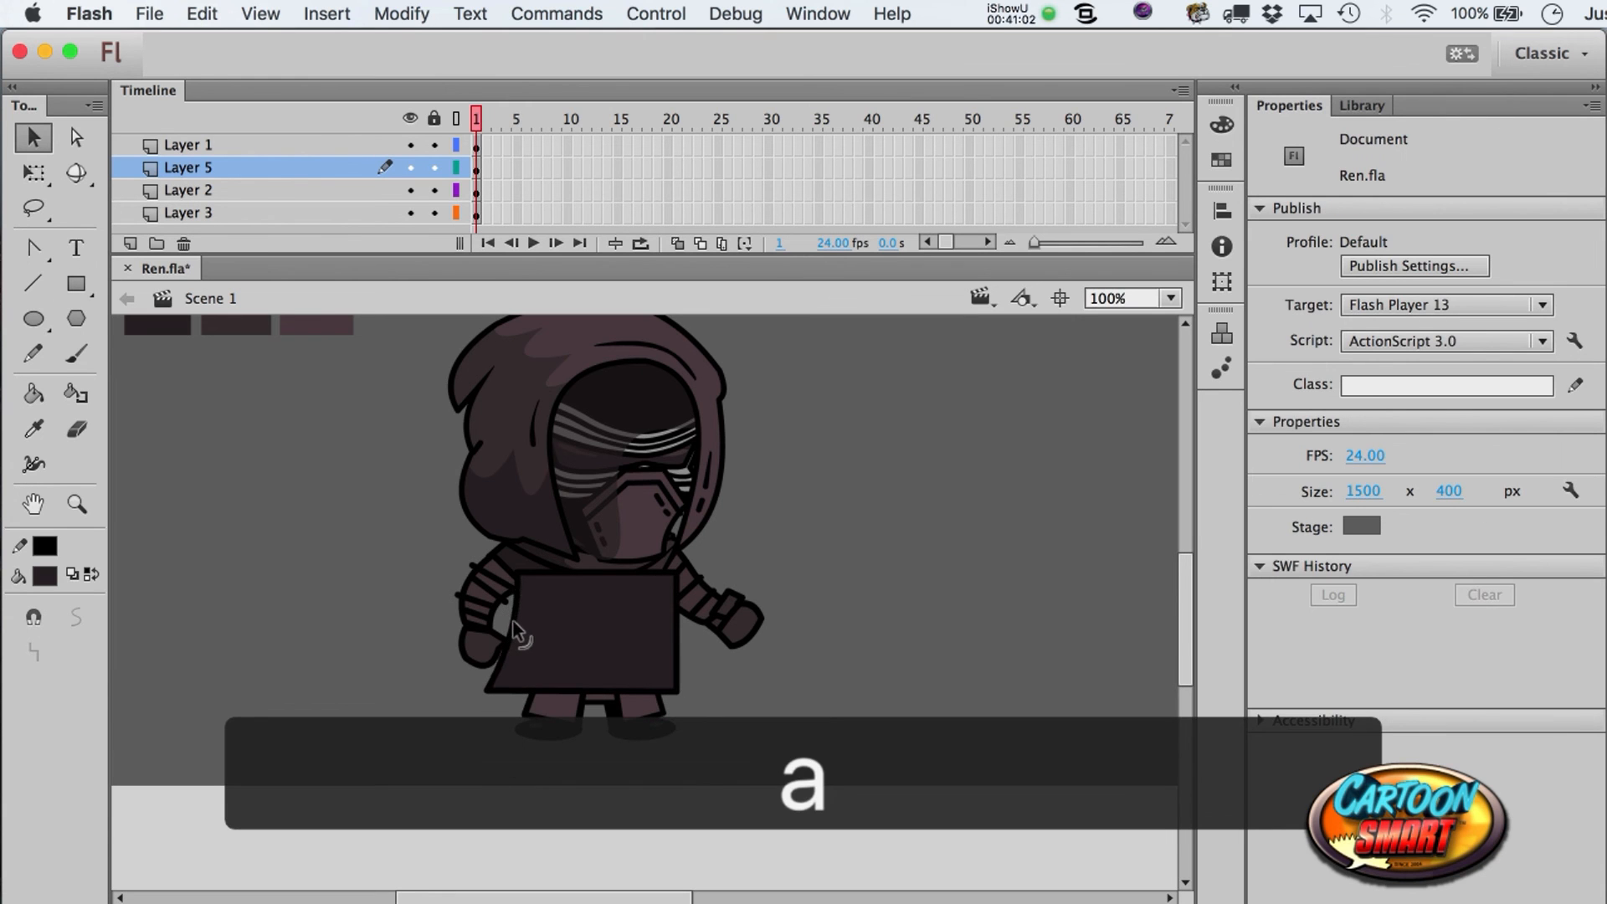
drag(520, 576, 525, 562)
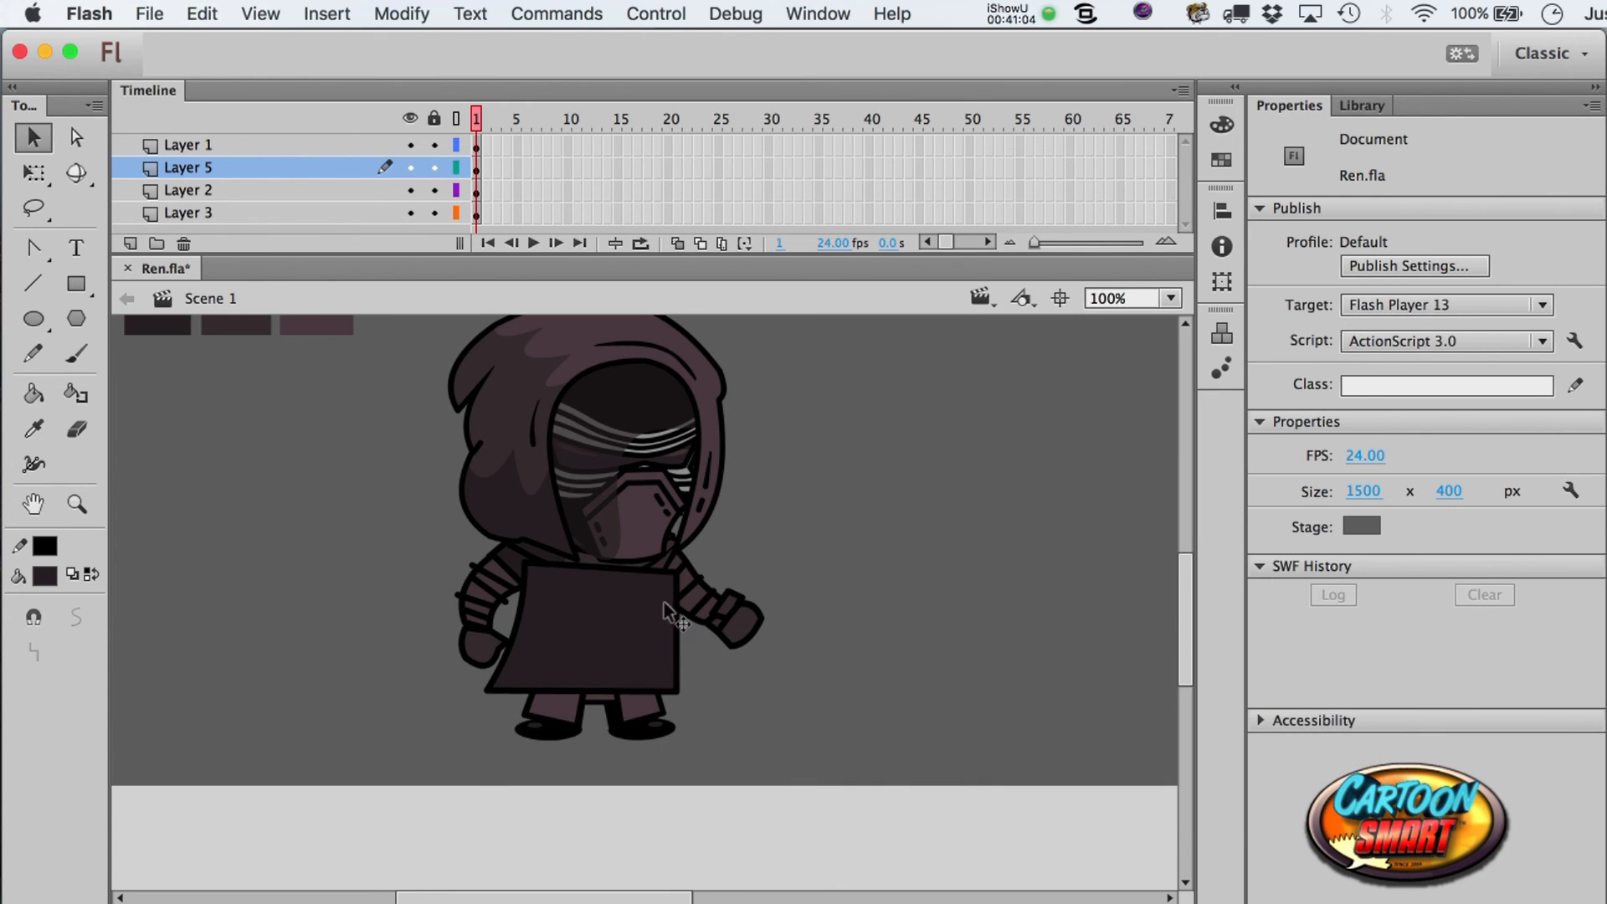
drag(678, 574, 667, 565)
- Convert the robe panel into a movie clip symbol named Back_Robe
click(613, 641)
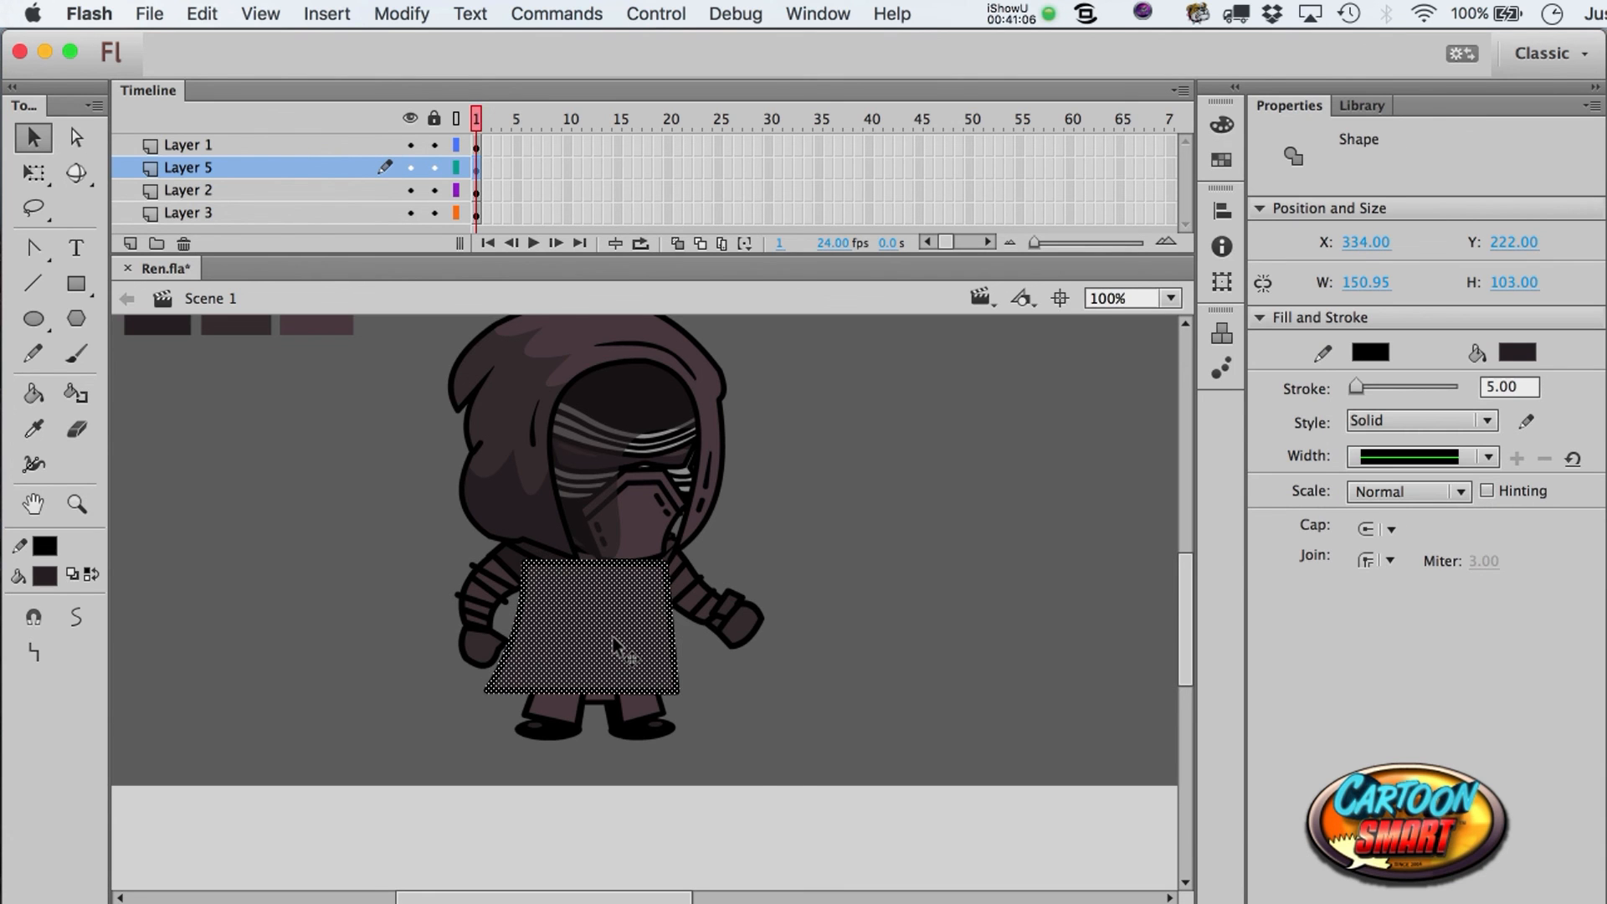
key(F8)
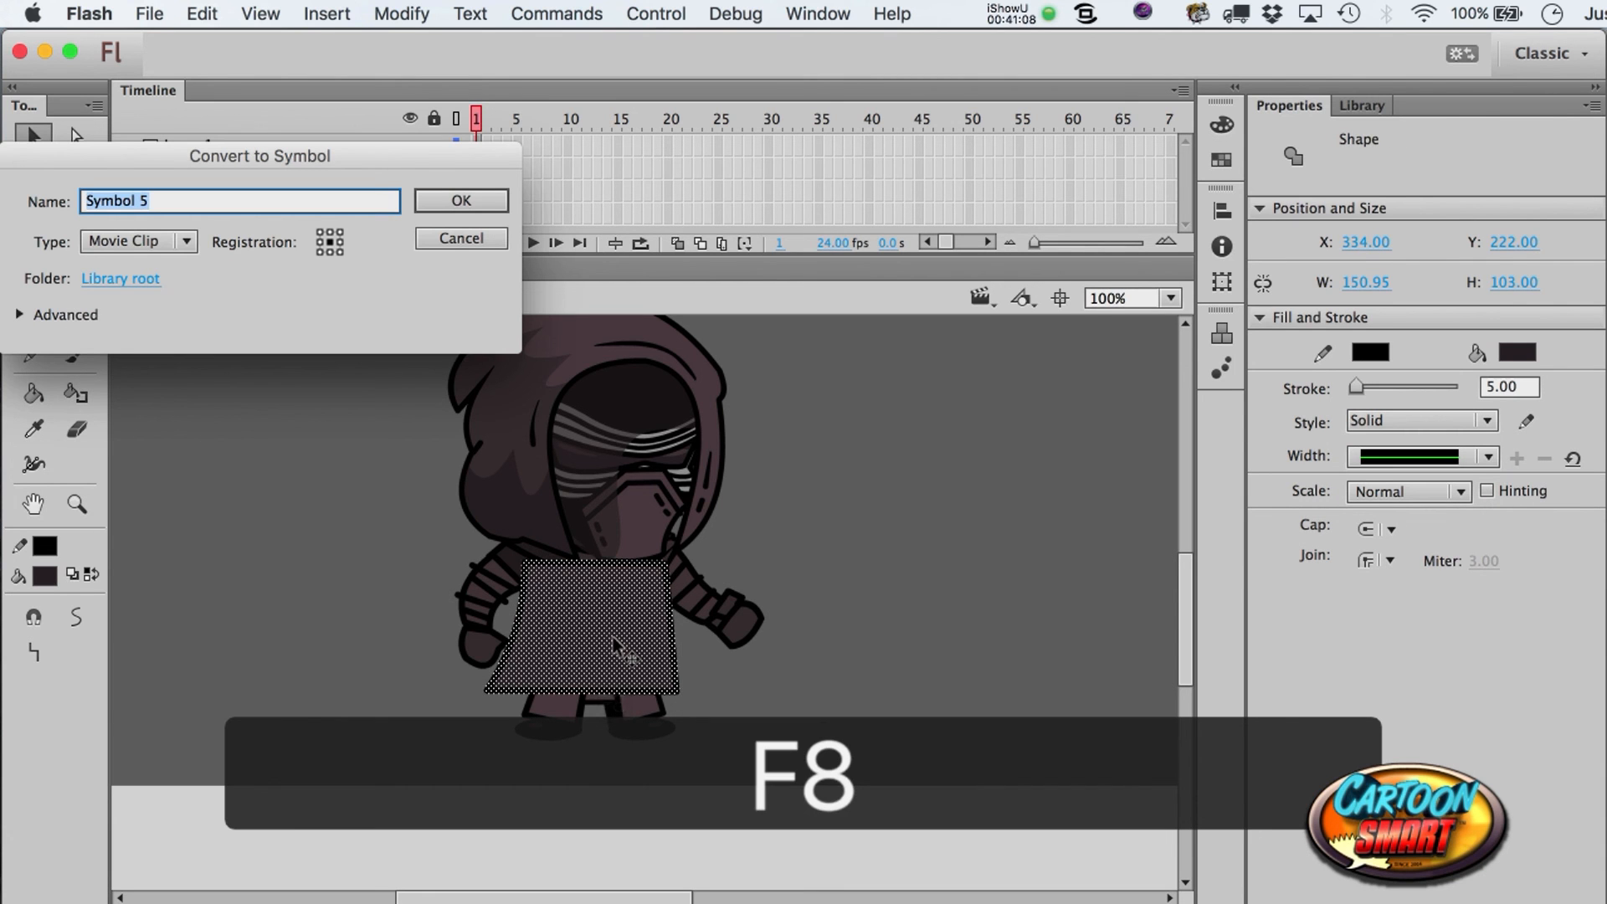
text(Back_Robe)
key(Return)
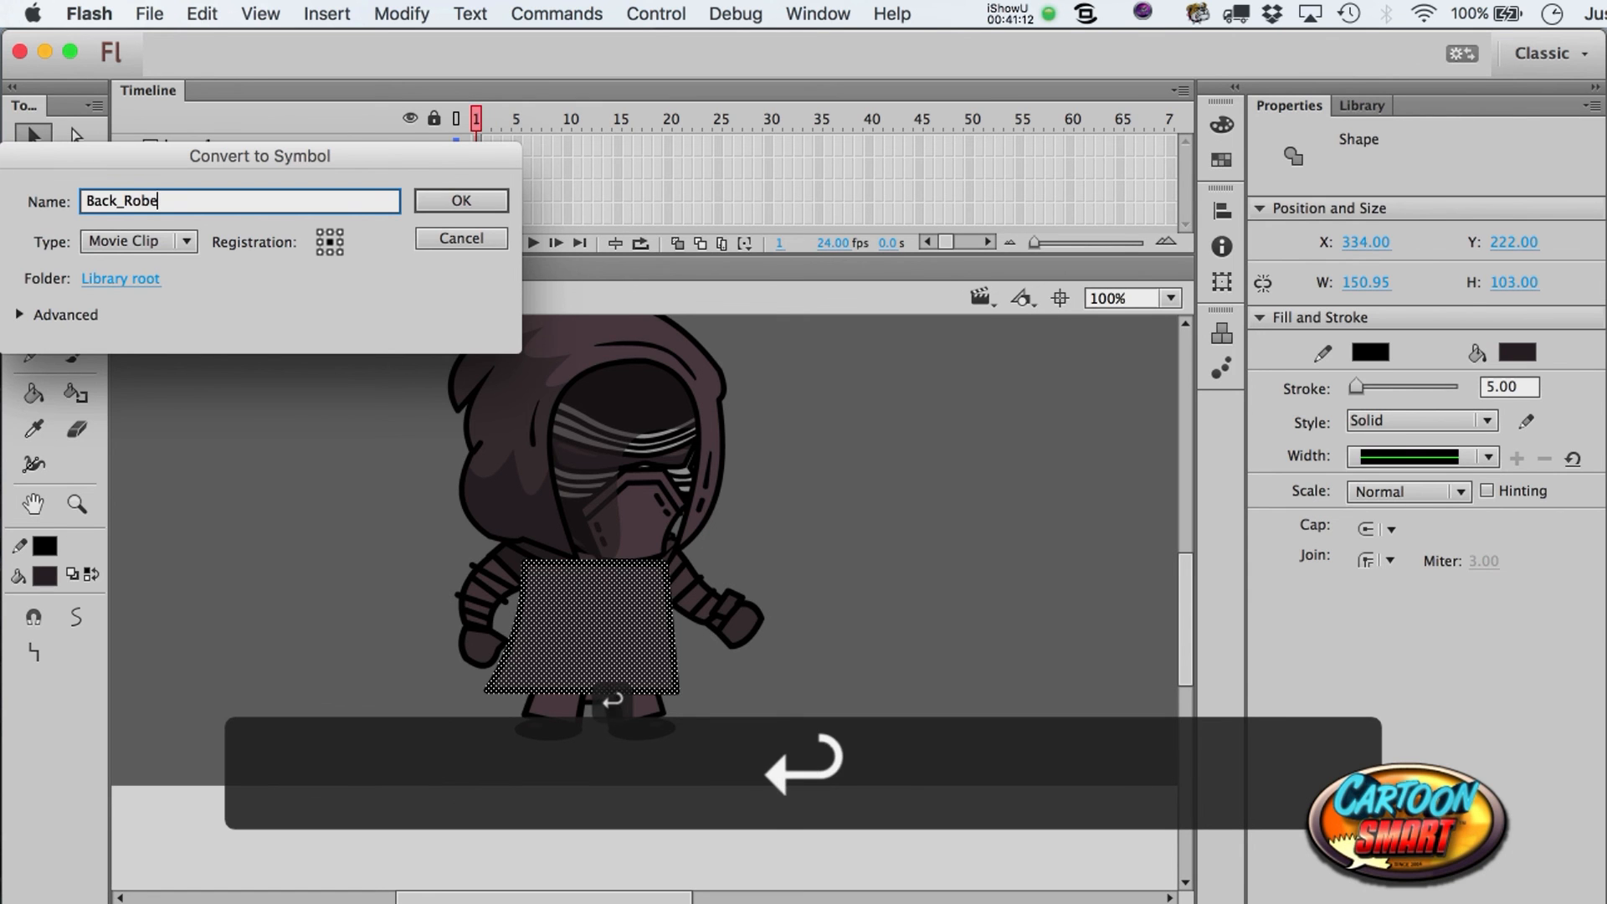
- Move the back robe in place to Layer 3 and send it behind the torso and legs
key(super+Down)
key(super+x)
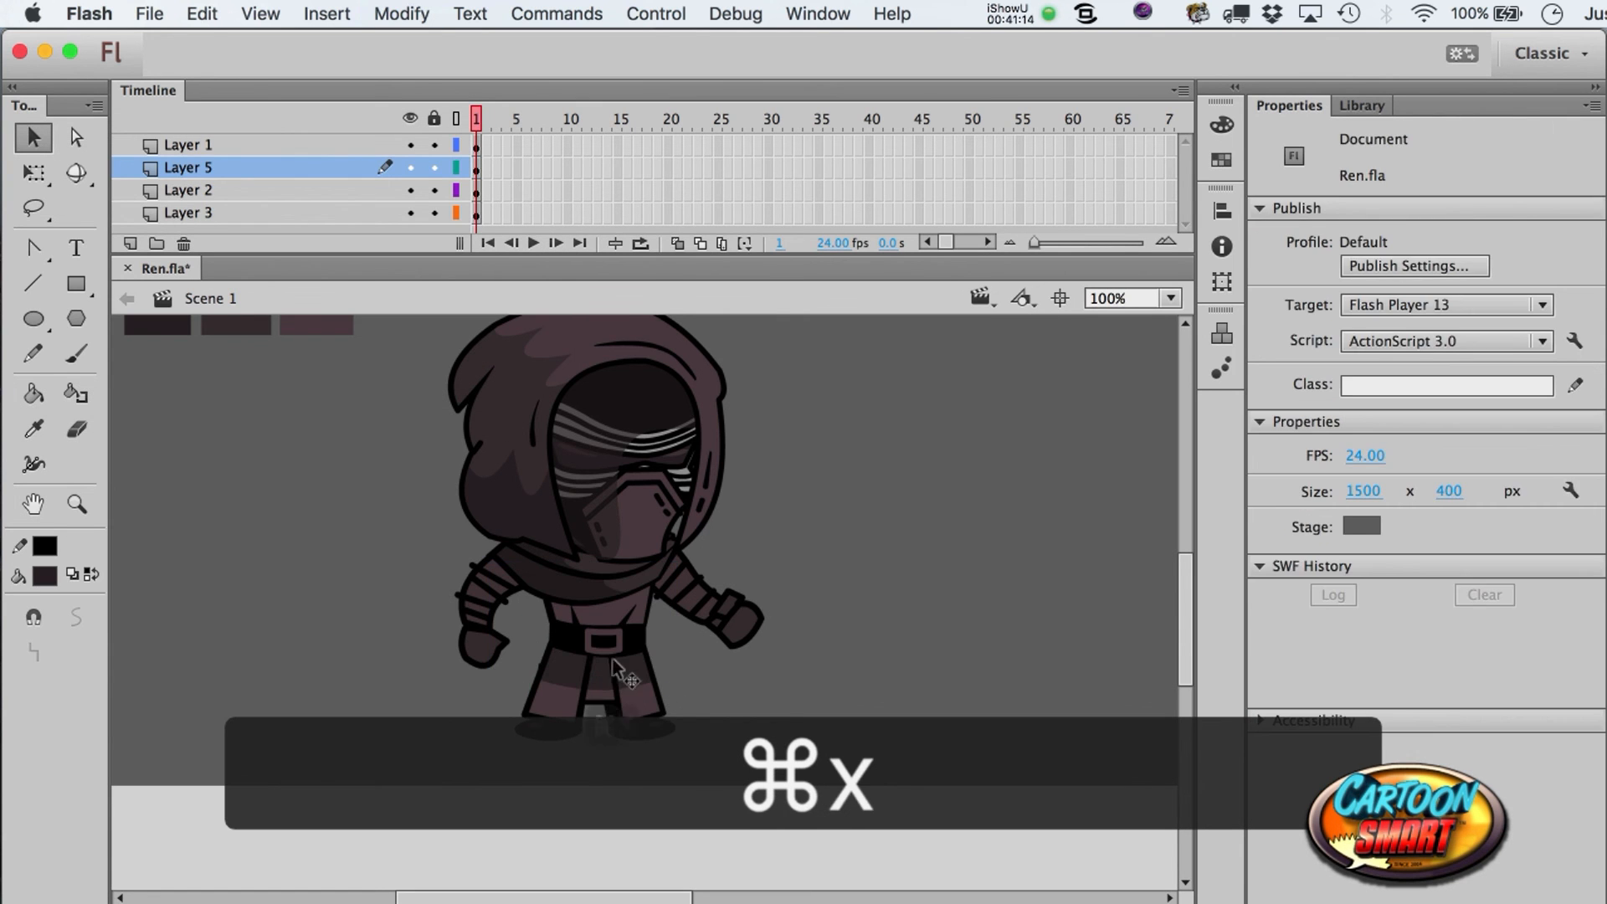
click(676, 720)
key(super+shift+v)
key(super+Down)
key(super+Down)
key(super+Down)
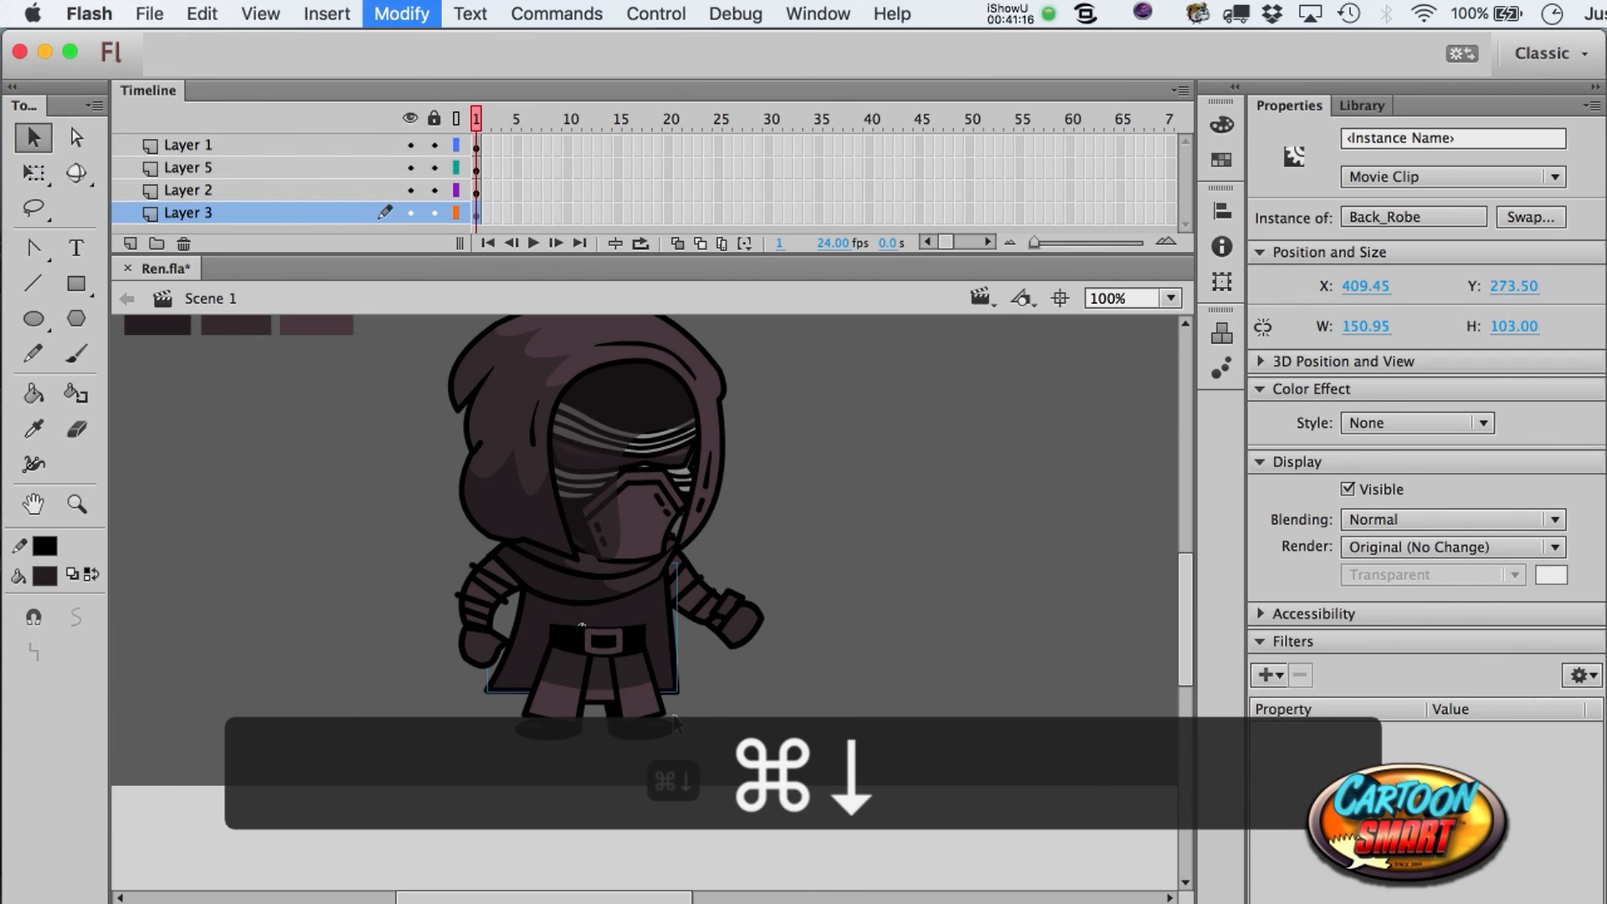
key(super+Down)
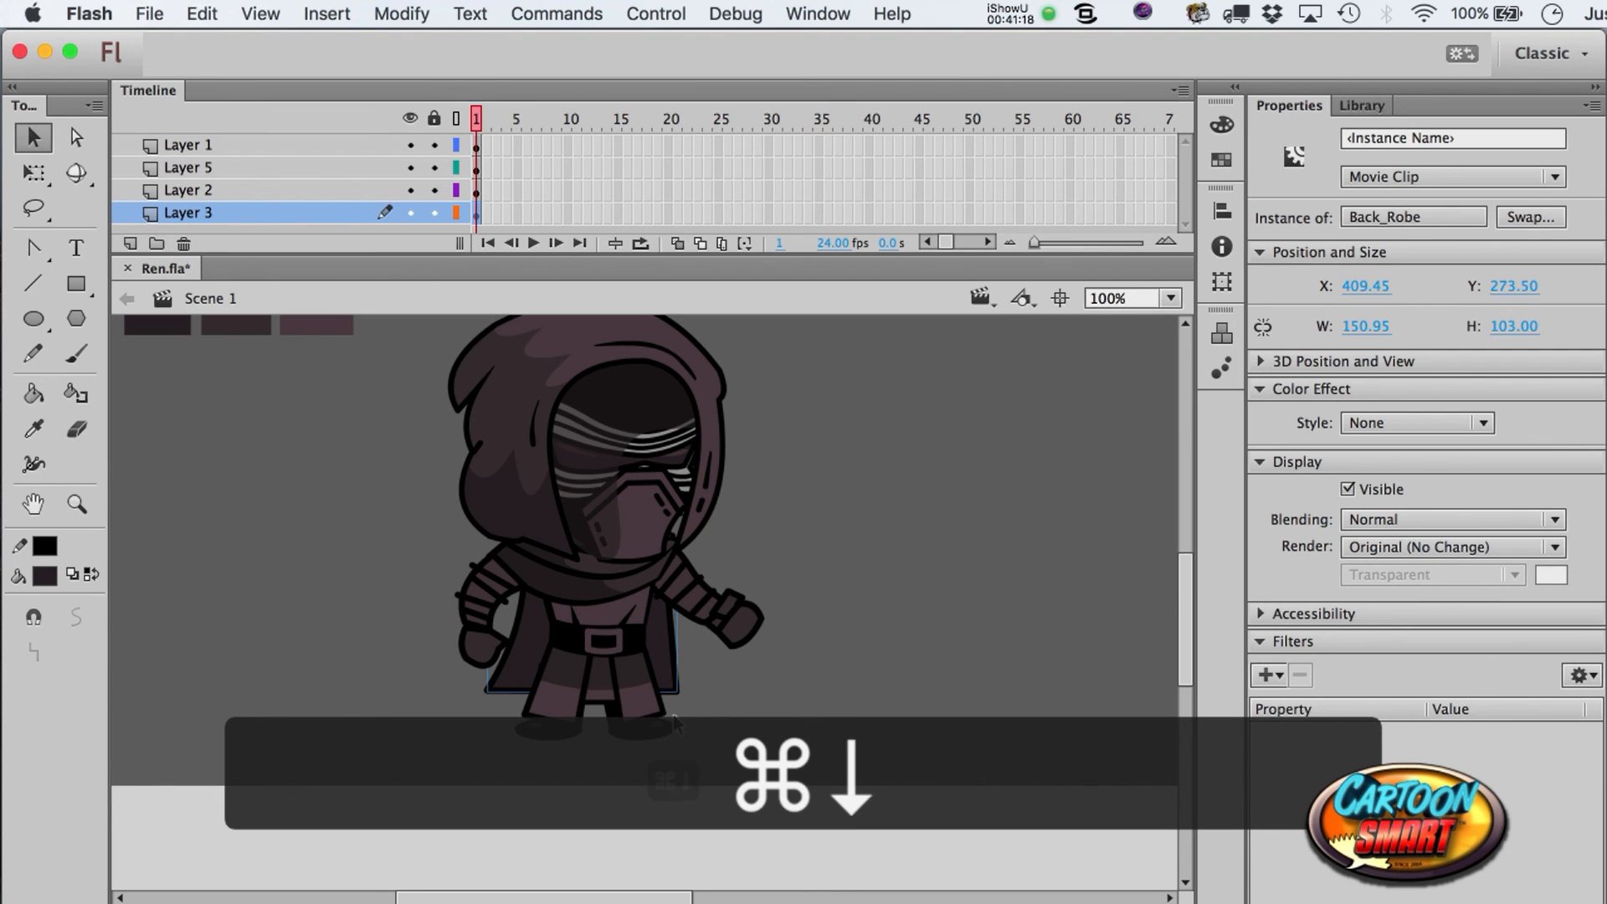
- Nudge the back robe 10 px up and 1 px left behind the body
key(shift+Up)
key(shift+Up)
key(shift+Left)
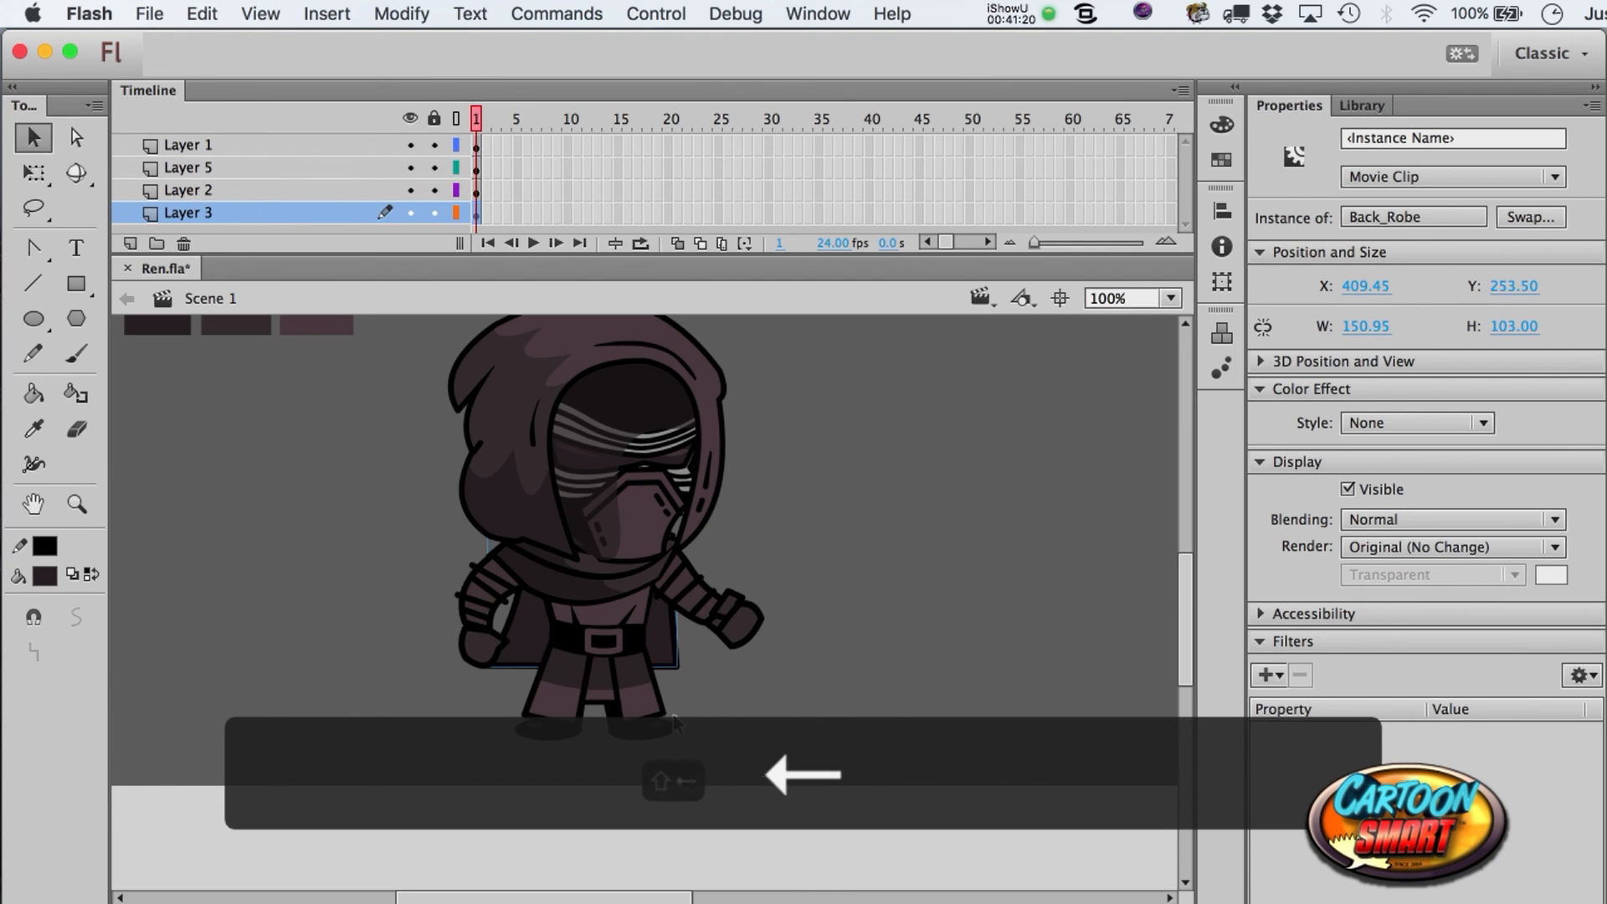
key(shift+Right)
key(shift+Down)
key(Left)
- Move the back robe's transformation point to the middle of its upper edge
key(q)
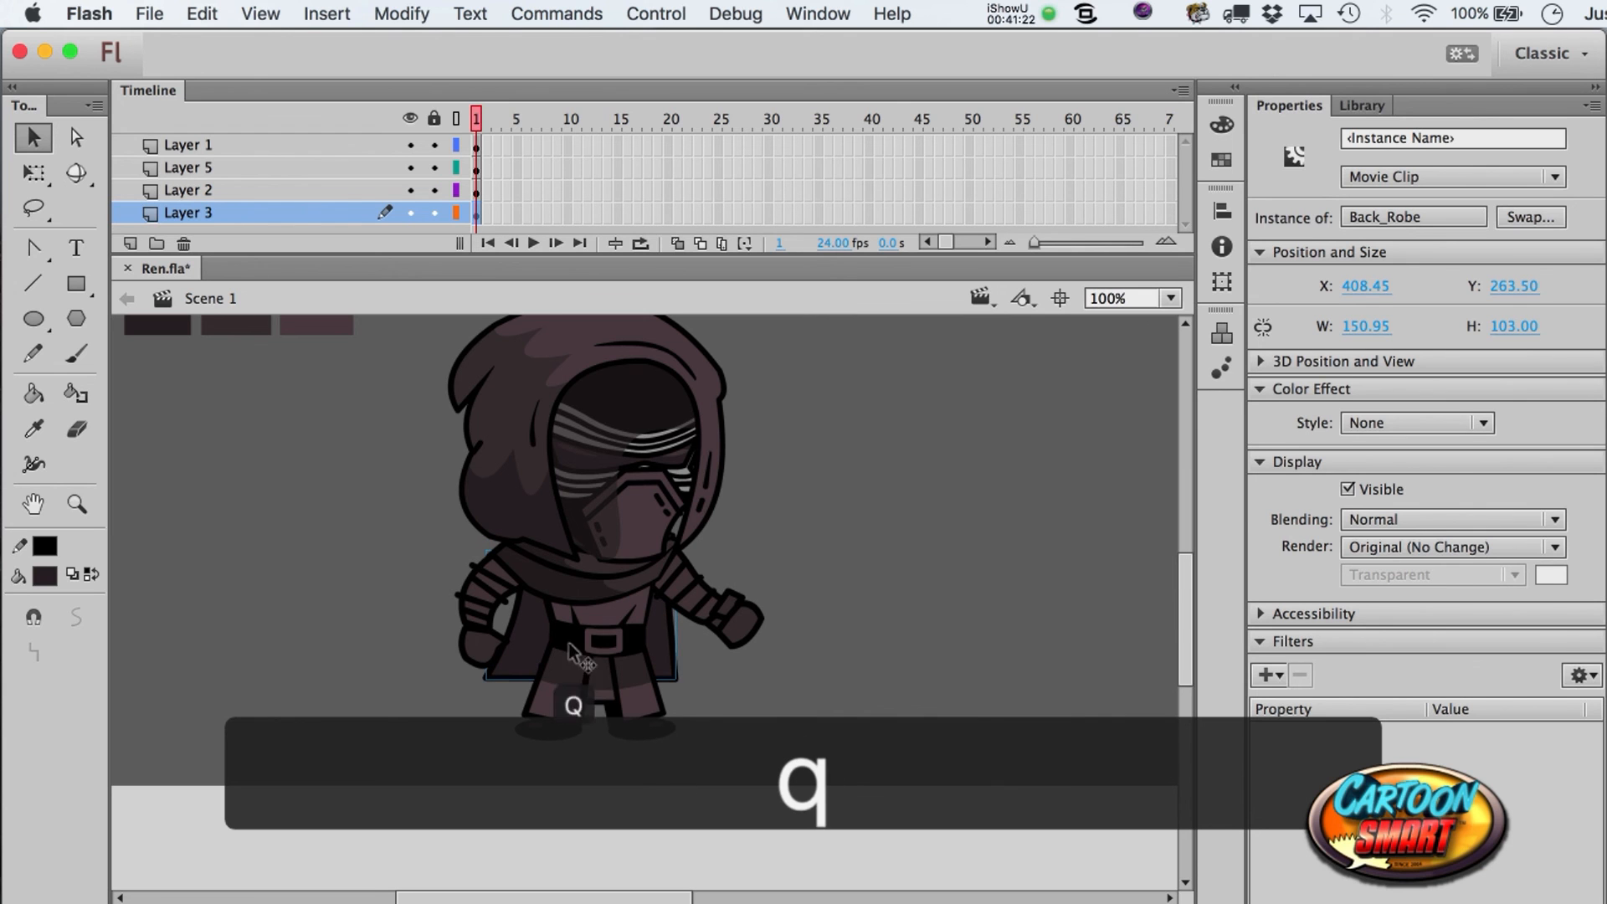
drag(581, 616, 579, 546)
mouse_move(575, 681)
mouse_down()
mouse_move(576, 644)
mouse_move(571, 681)
mouse_up()
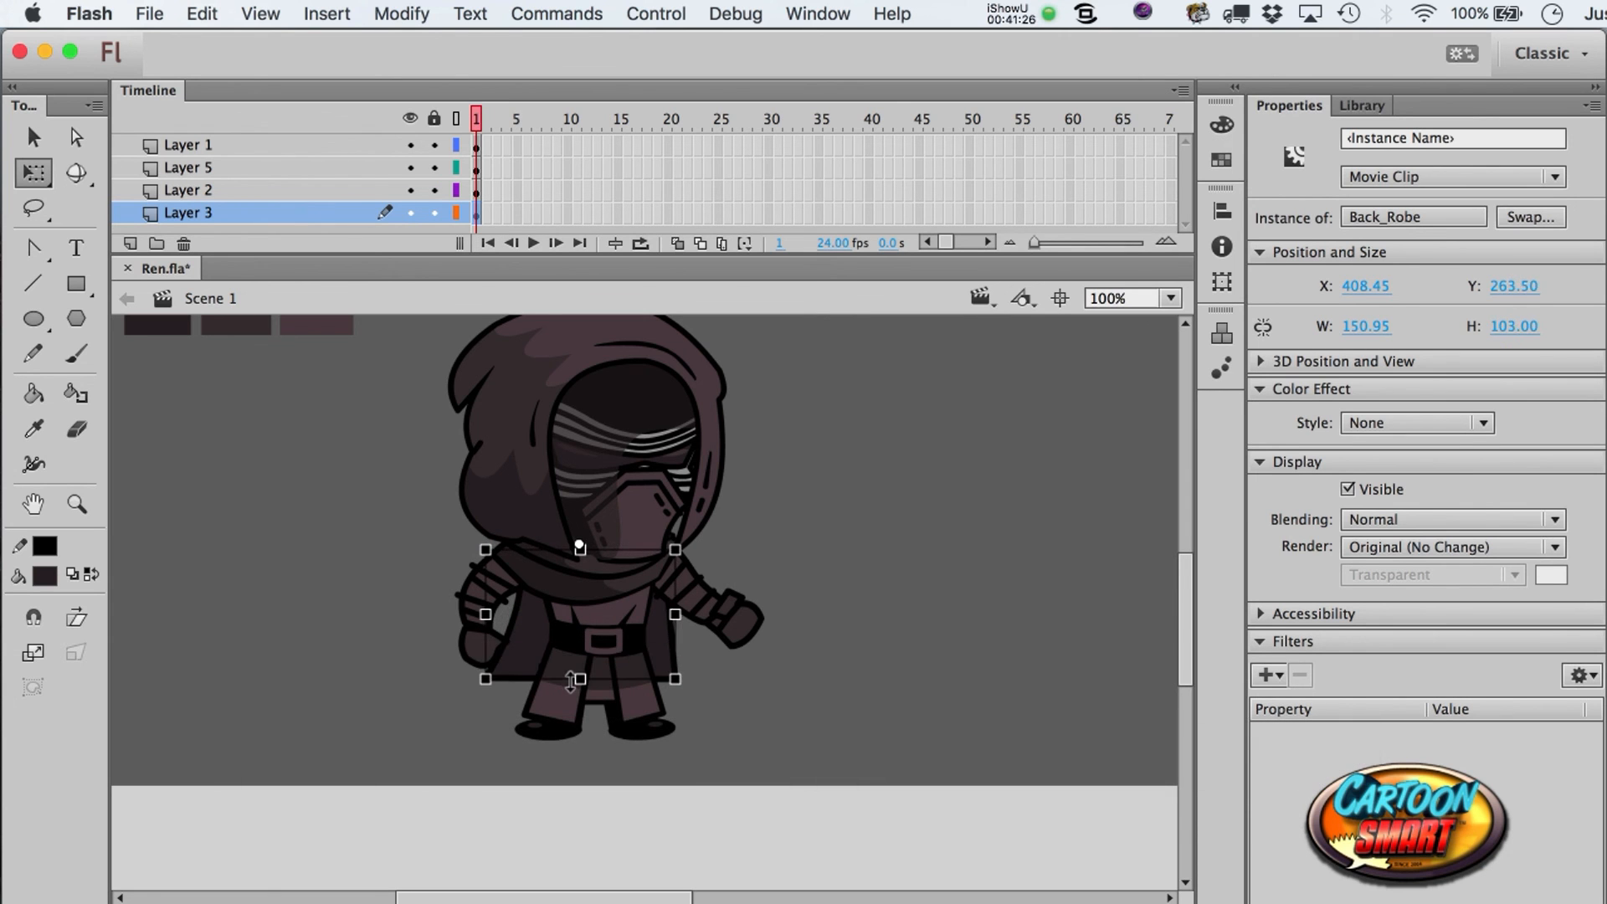
- Narrow the back robe to 132.40 px wide and shift it 10 px left, to X 398.35
key(q)
drag(675, 614, 659, 616)
key(a)
key(shift+Left)
key(shift+Left)
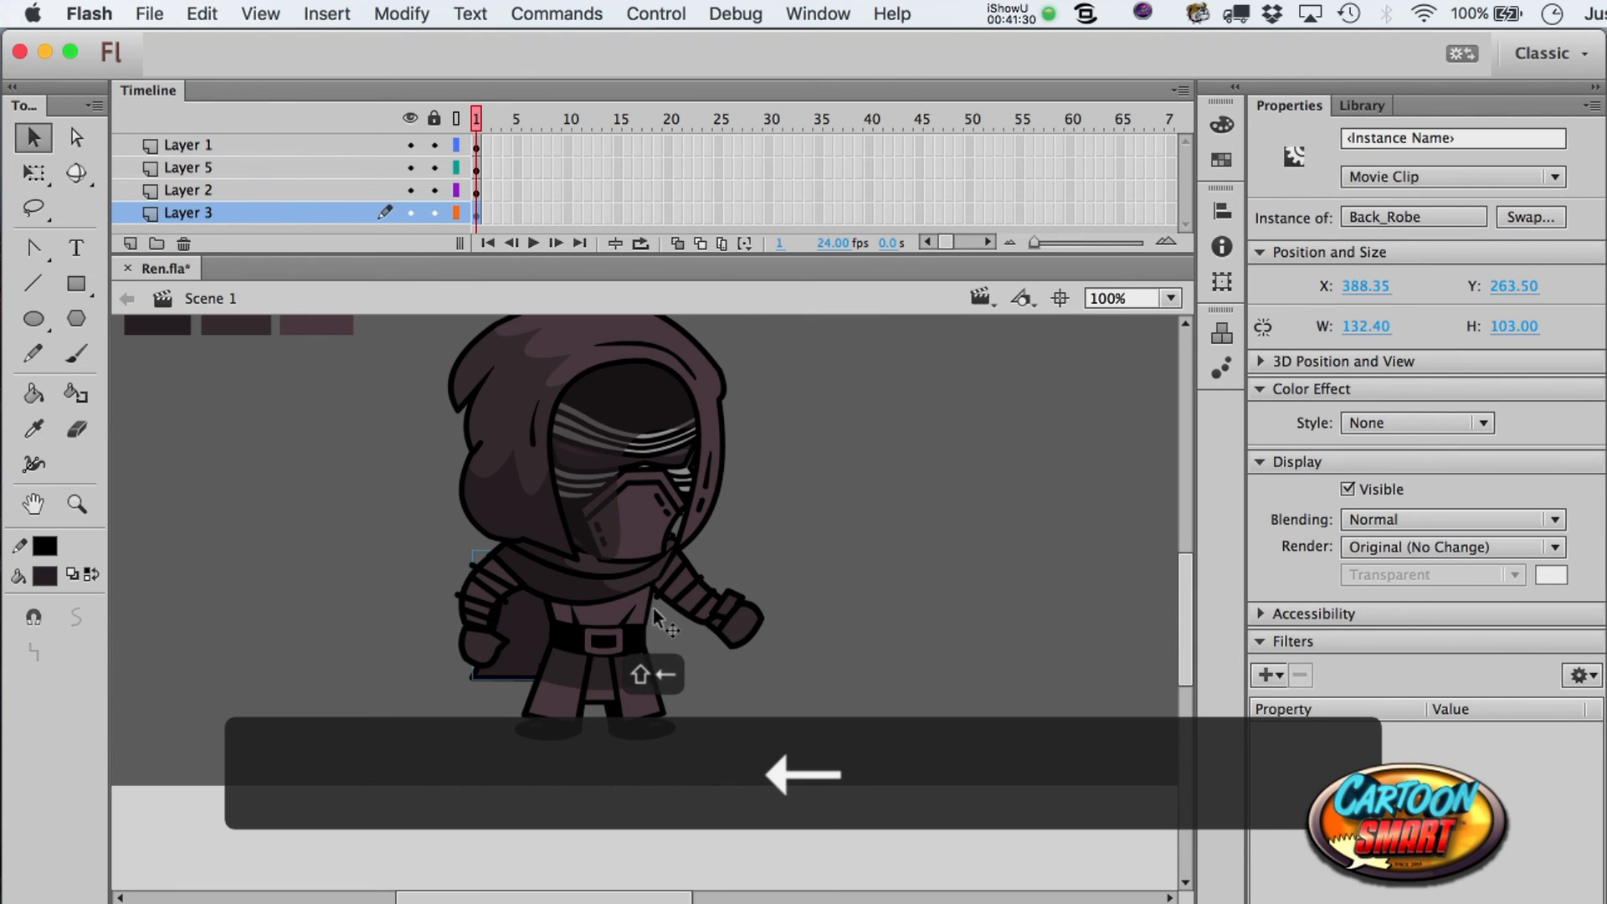
key(shift+Right)
- Try transforming the back robe from its upper pivot by pulling its lower edge sideways, and undo the change
key(q)
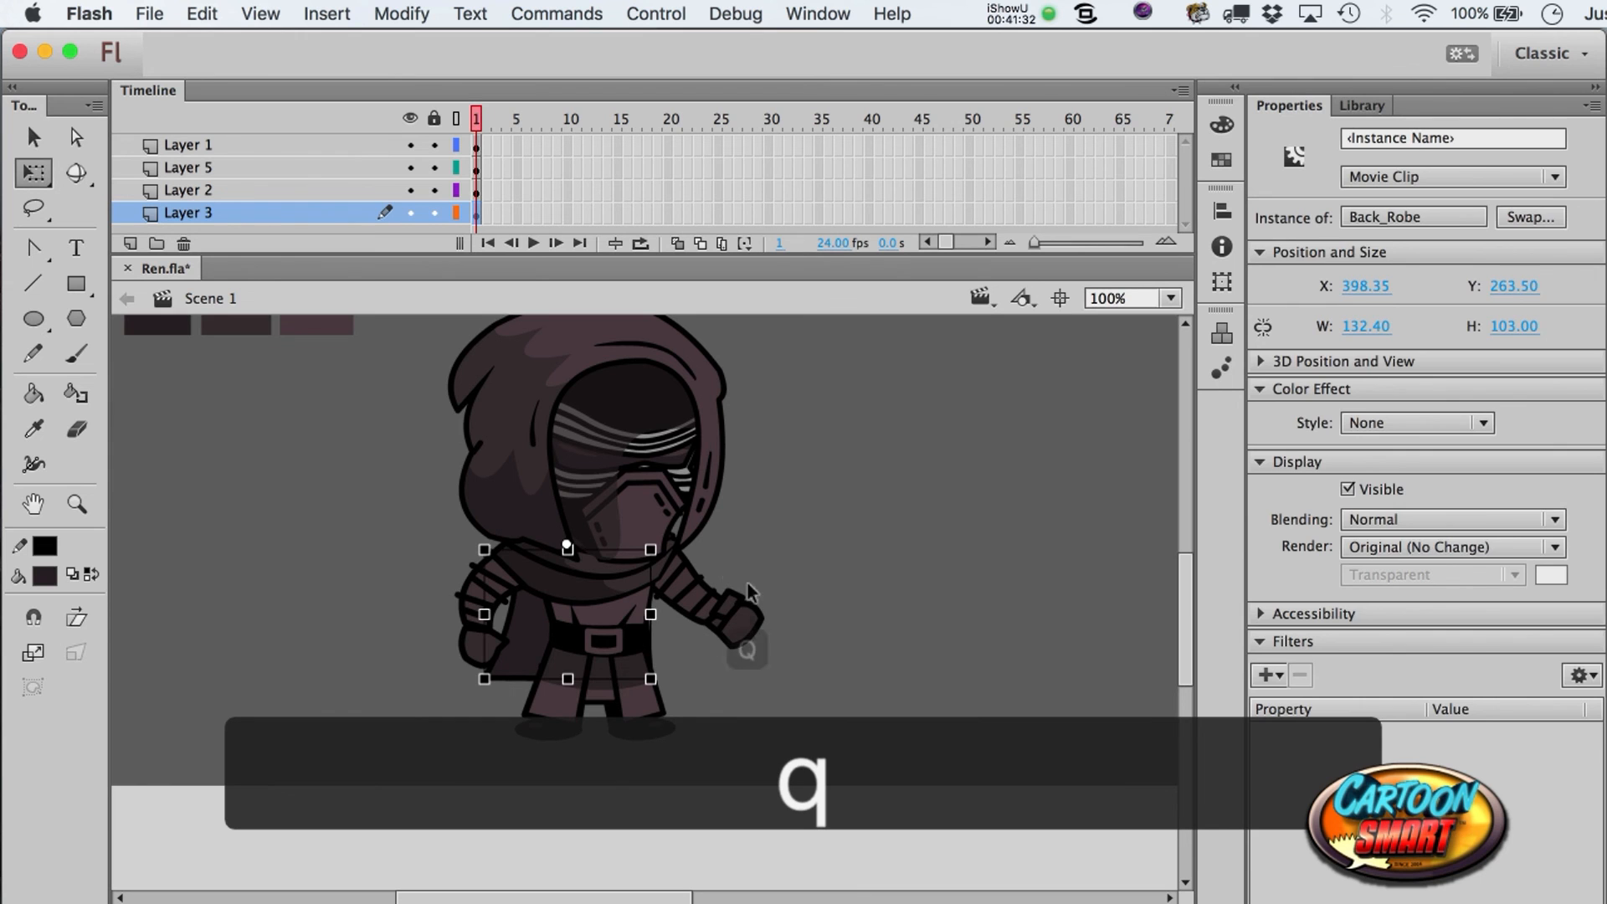
click(847, 634)
click(530, 655)
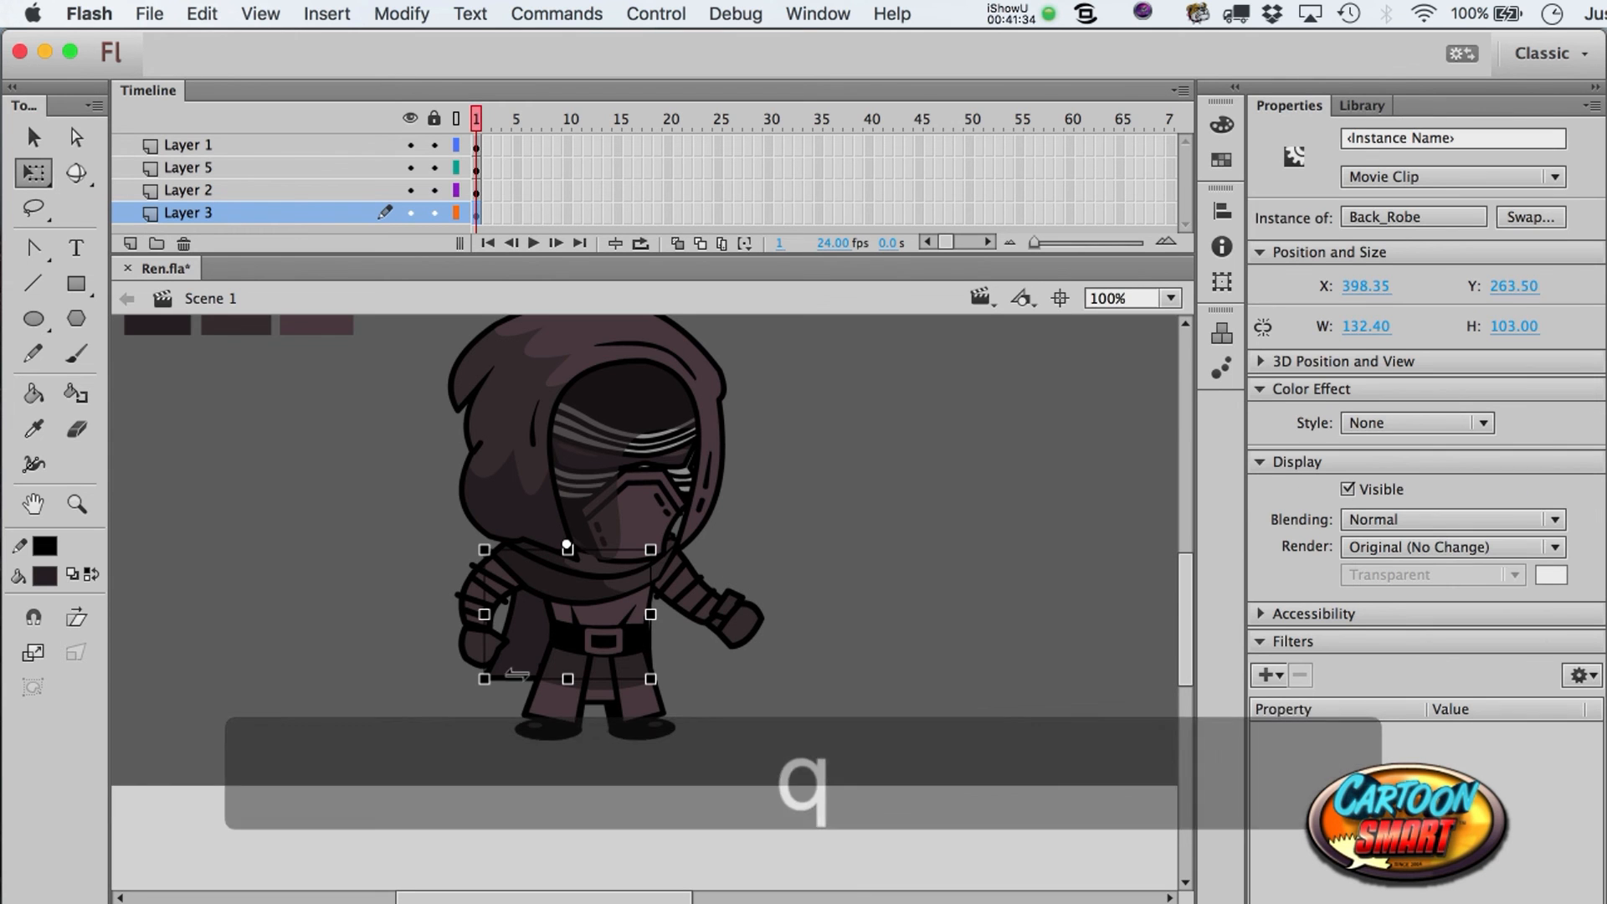
key(q)
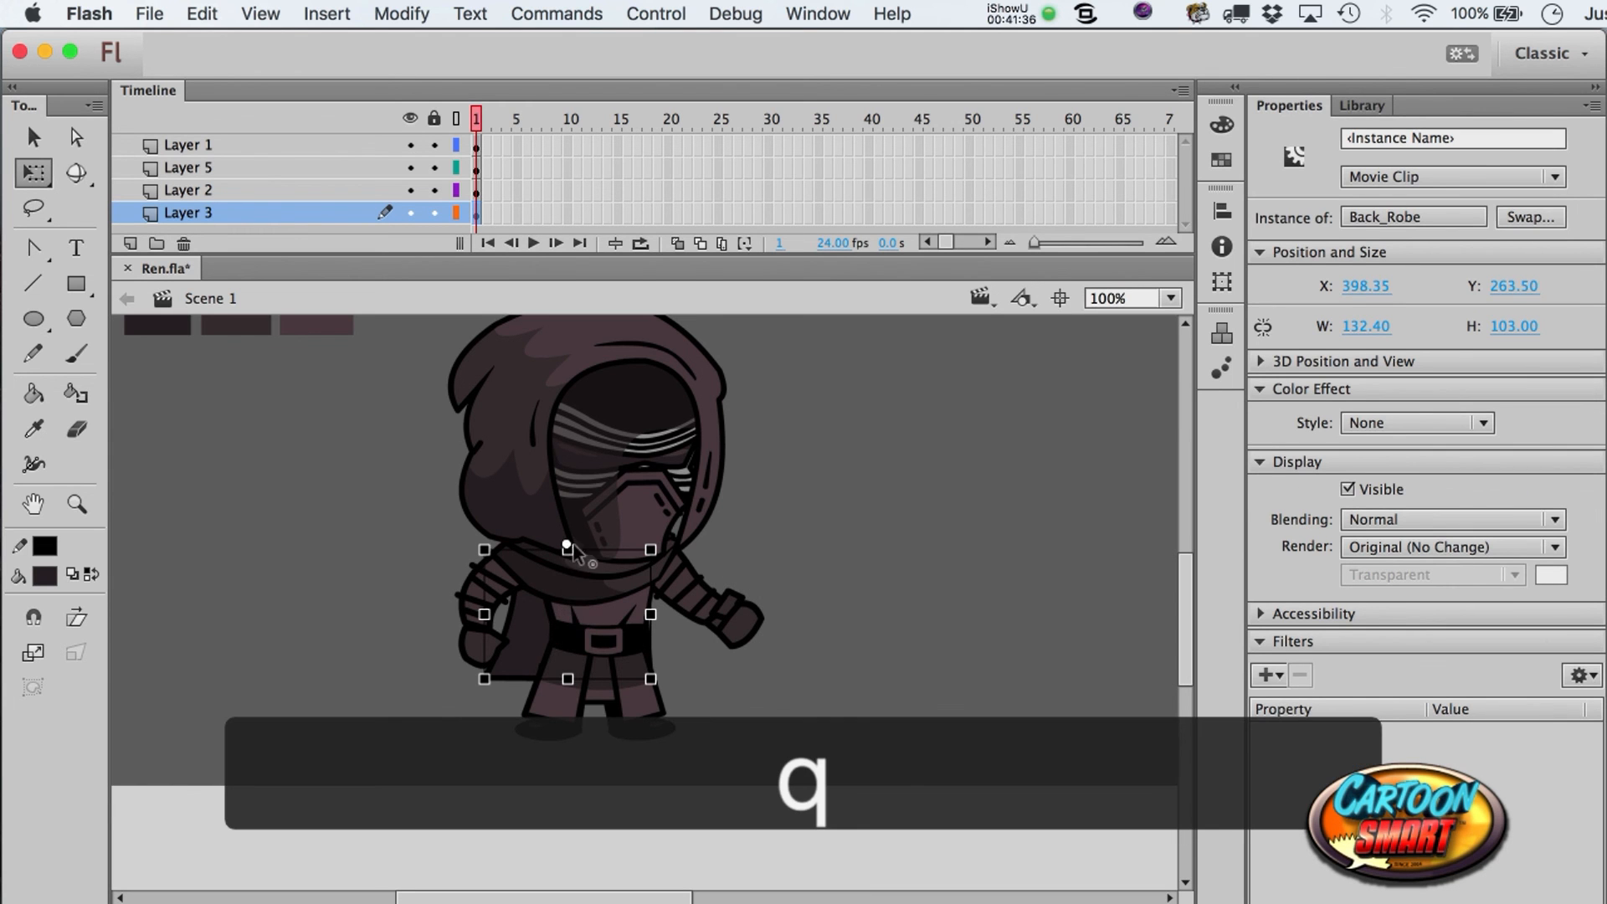
drag(561, 646, 567, 550)
drag(655, 702, 695, 694)
key(super+z)
key(a)
click(209, 494)
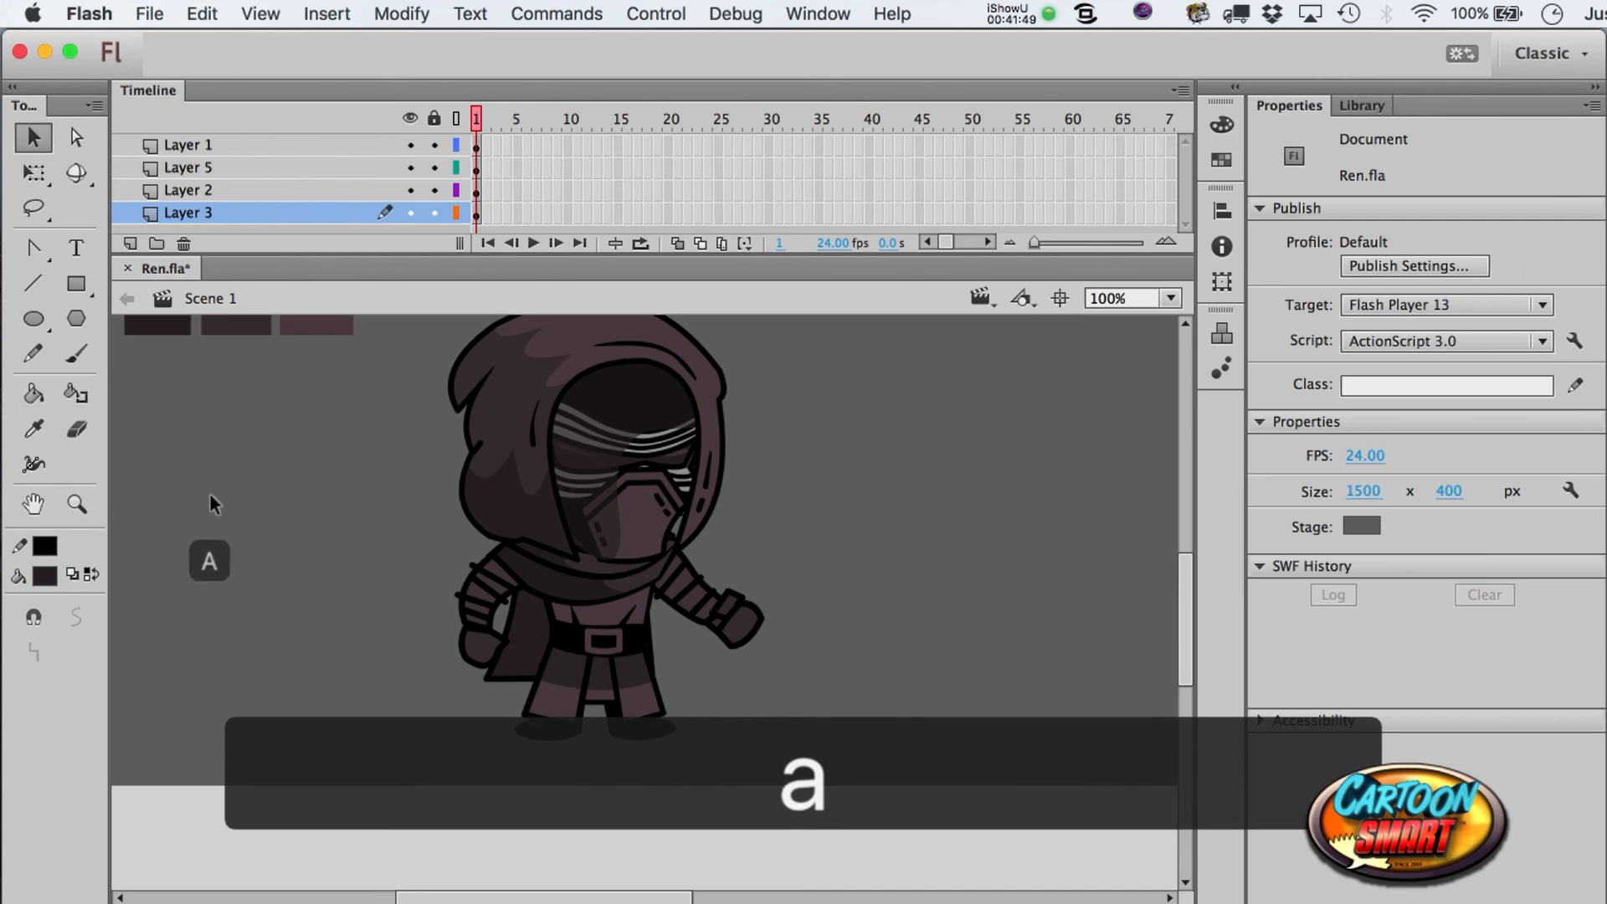
- Draw a grey vertical rectangle with a crossbar over its upper end beside the character, and remove the overlapping lines to form a T
click(75, 279)
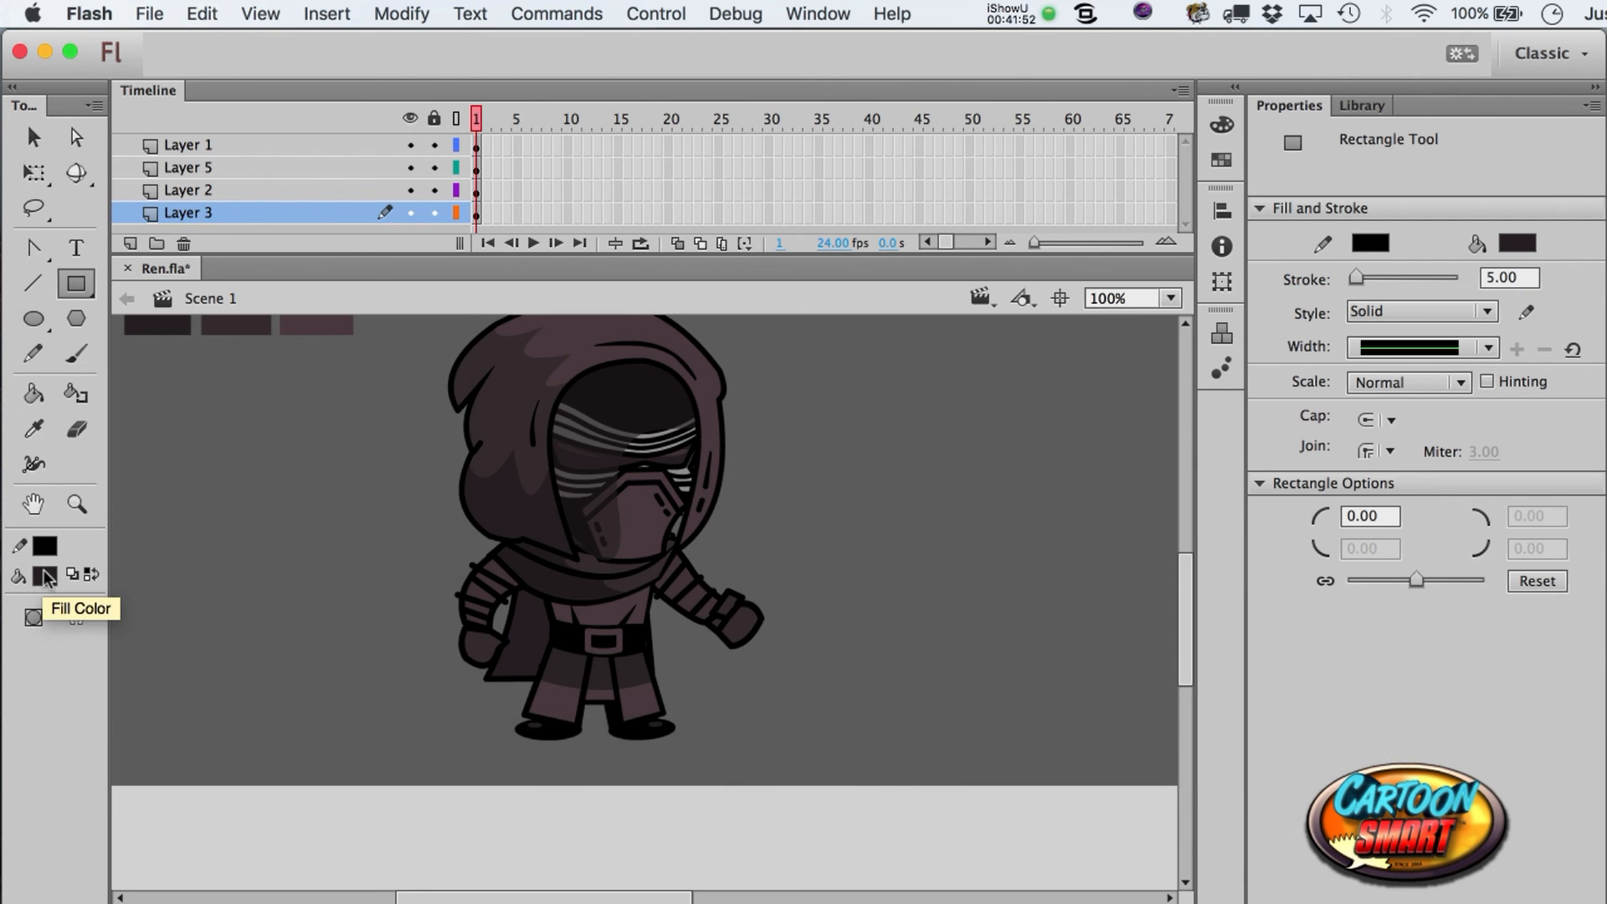
click(47, 577)
click(122, 131)
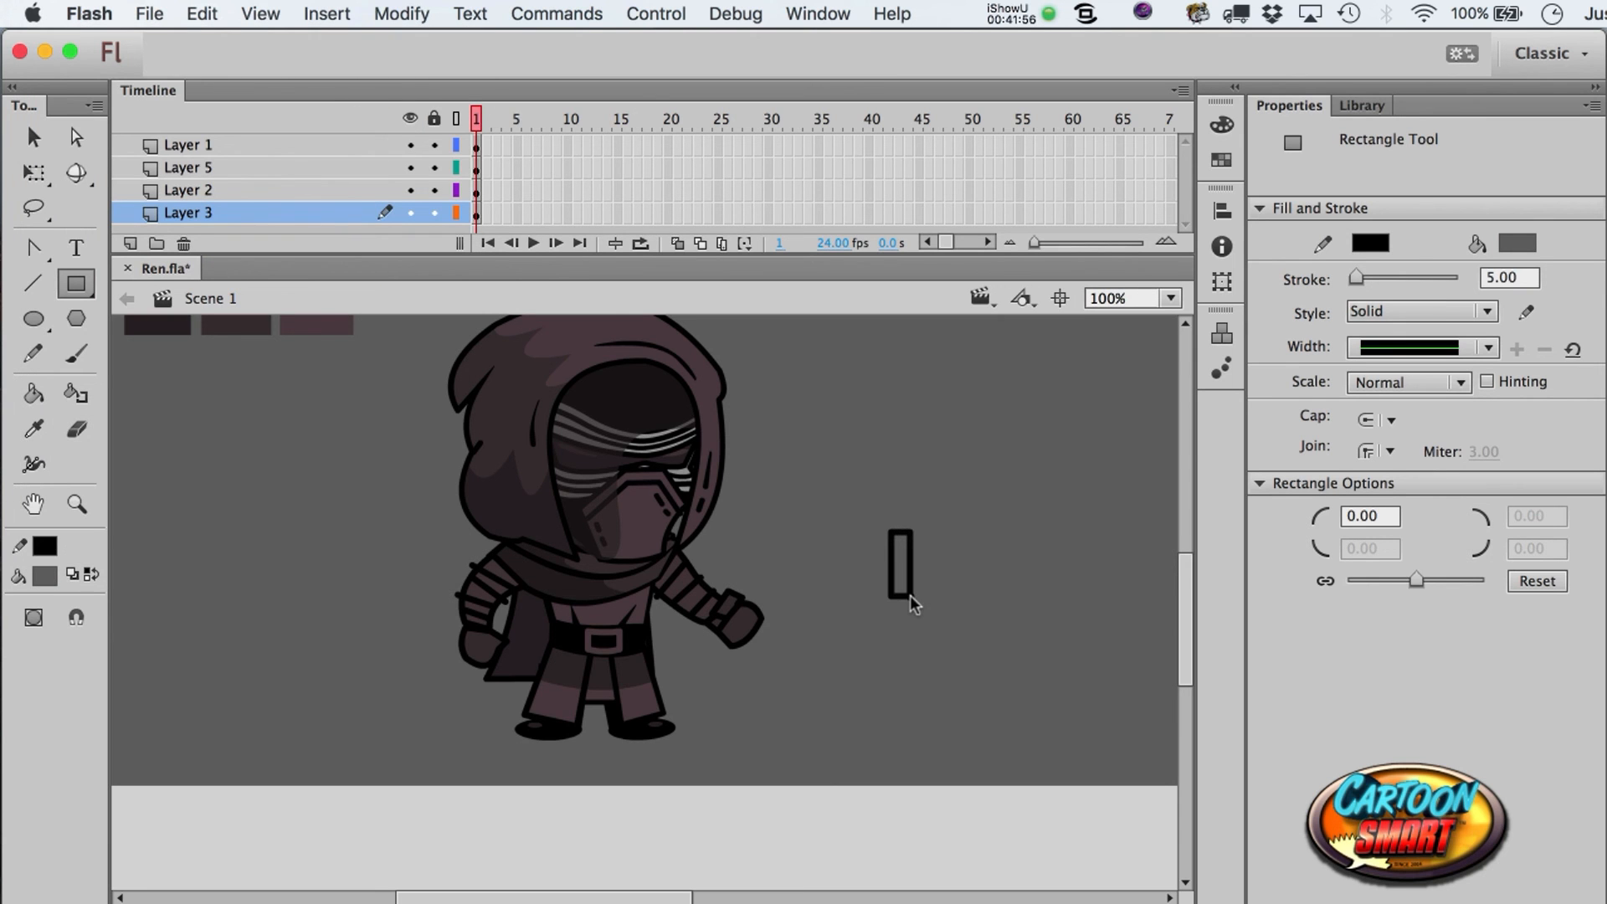
drag(911, 595, 914, 602)
drag(924, 523, 933, 529)
key(a)
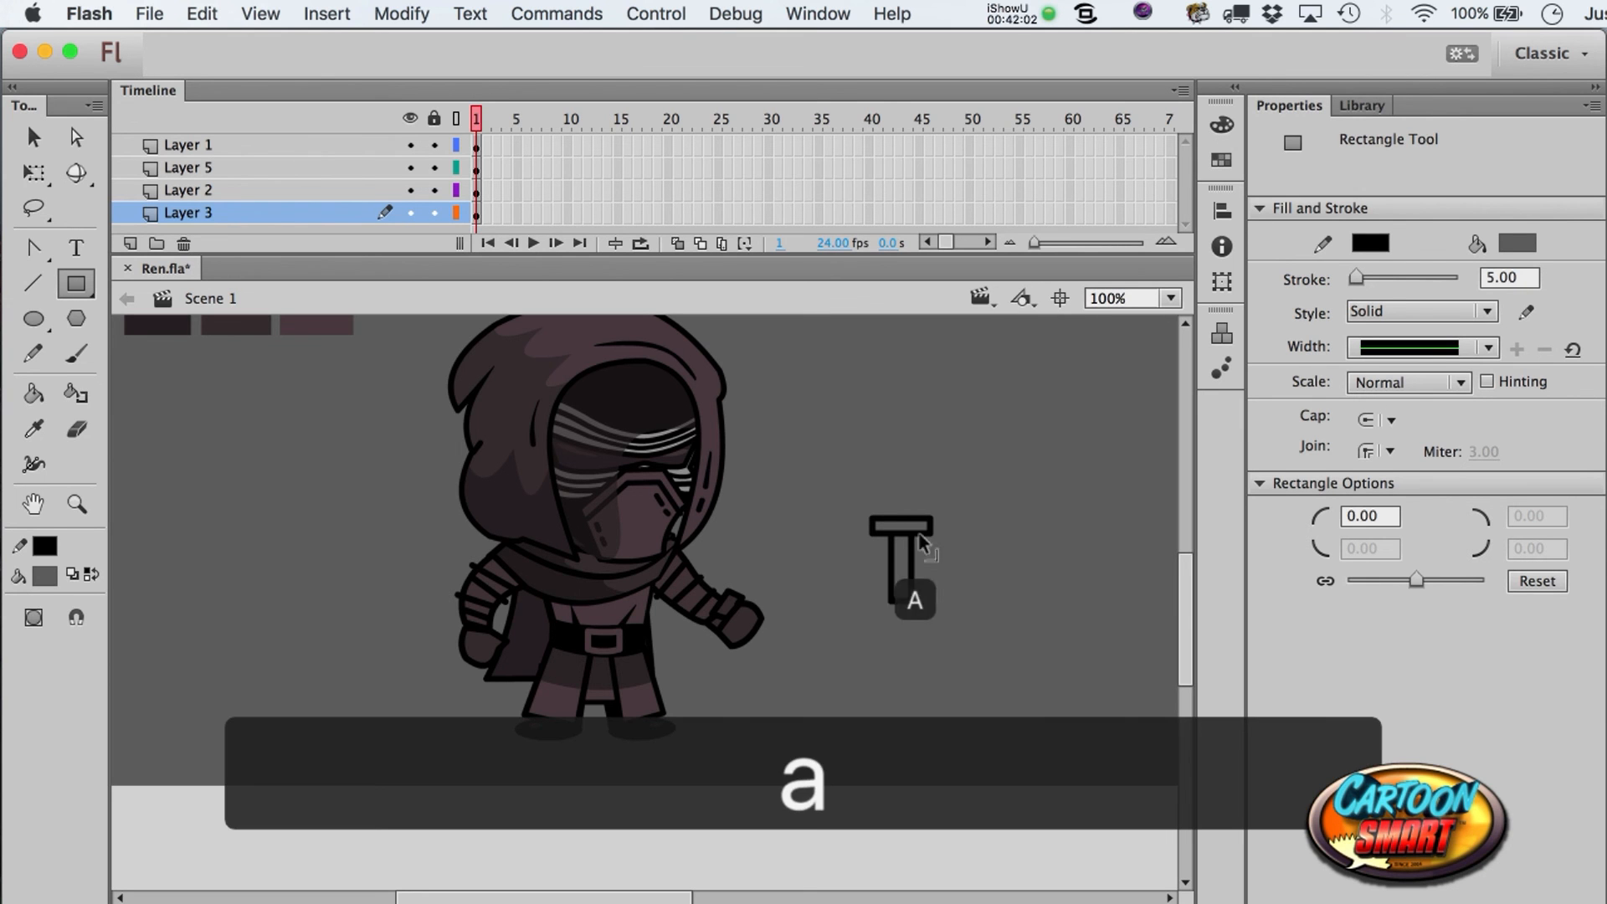
key(super+x)
- Draw a small grey rectangle as a cap centred on the upper edge of the T's crossbar
click(76, 504)
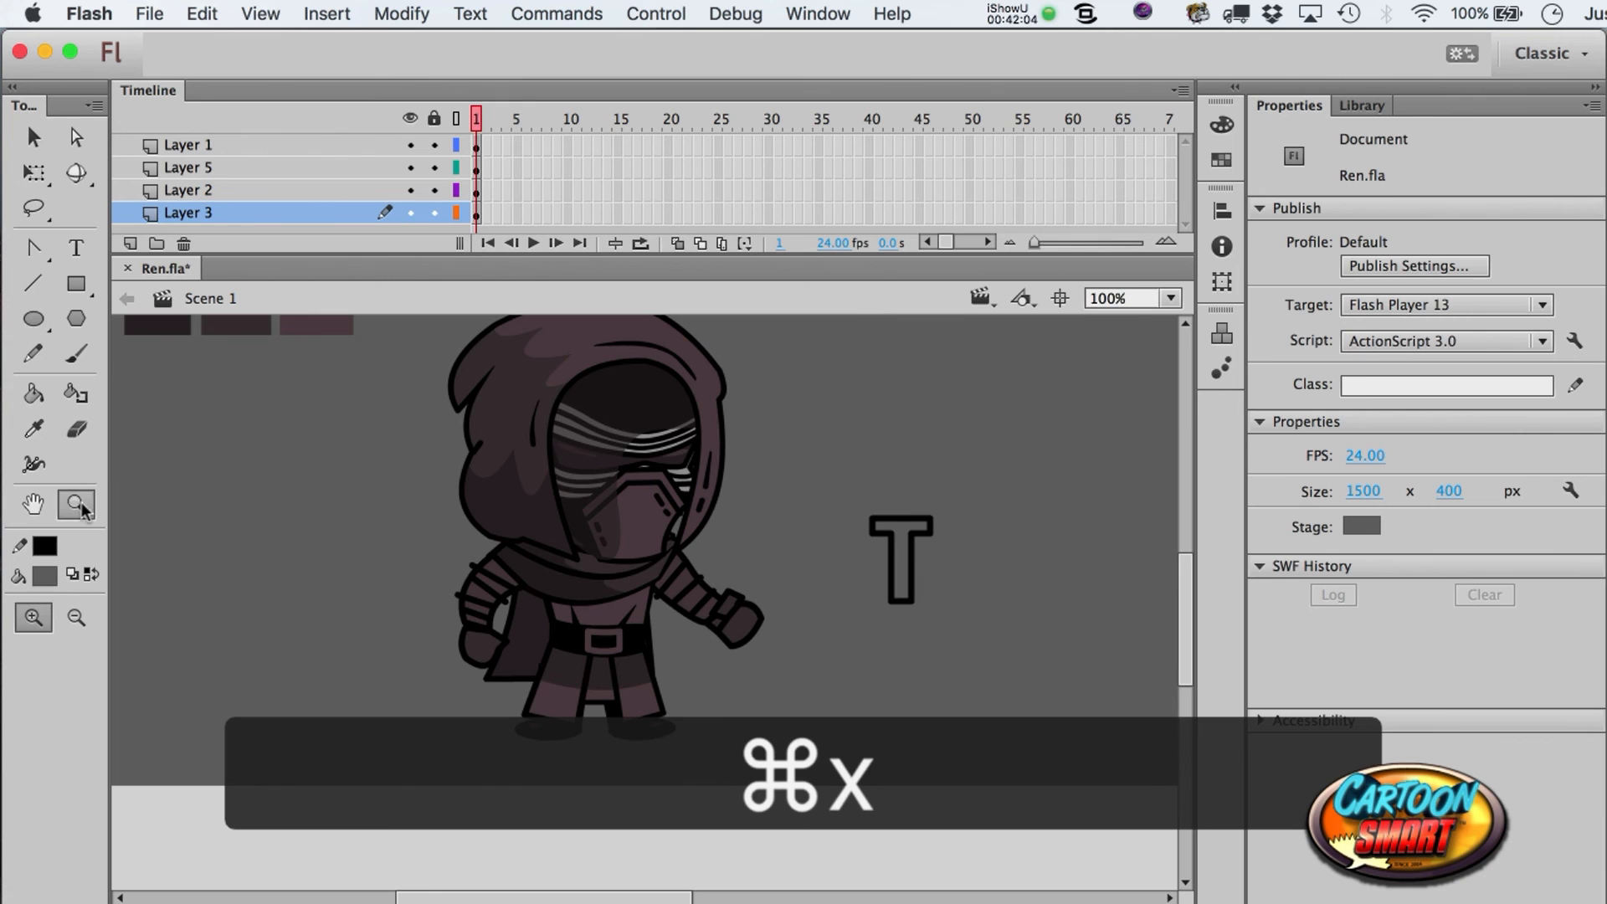
drag(841, 487, 962, 636)
key(a)
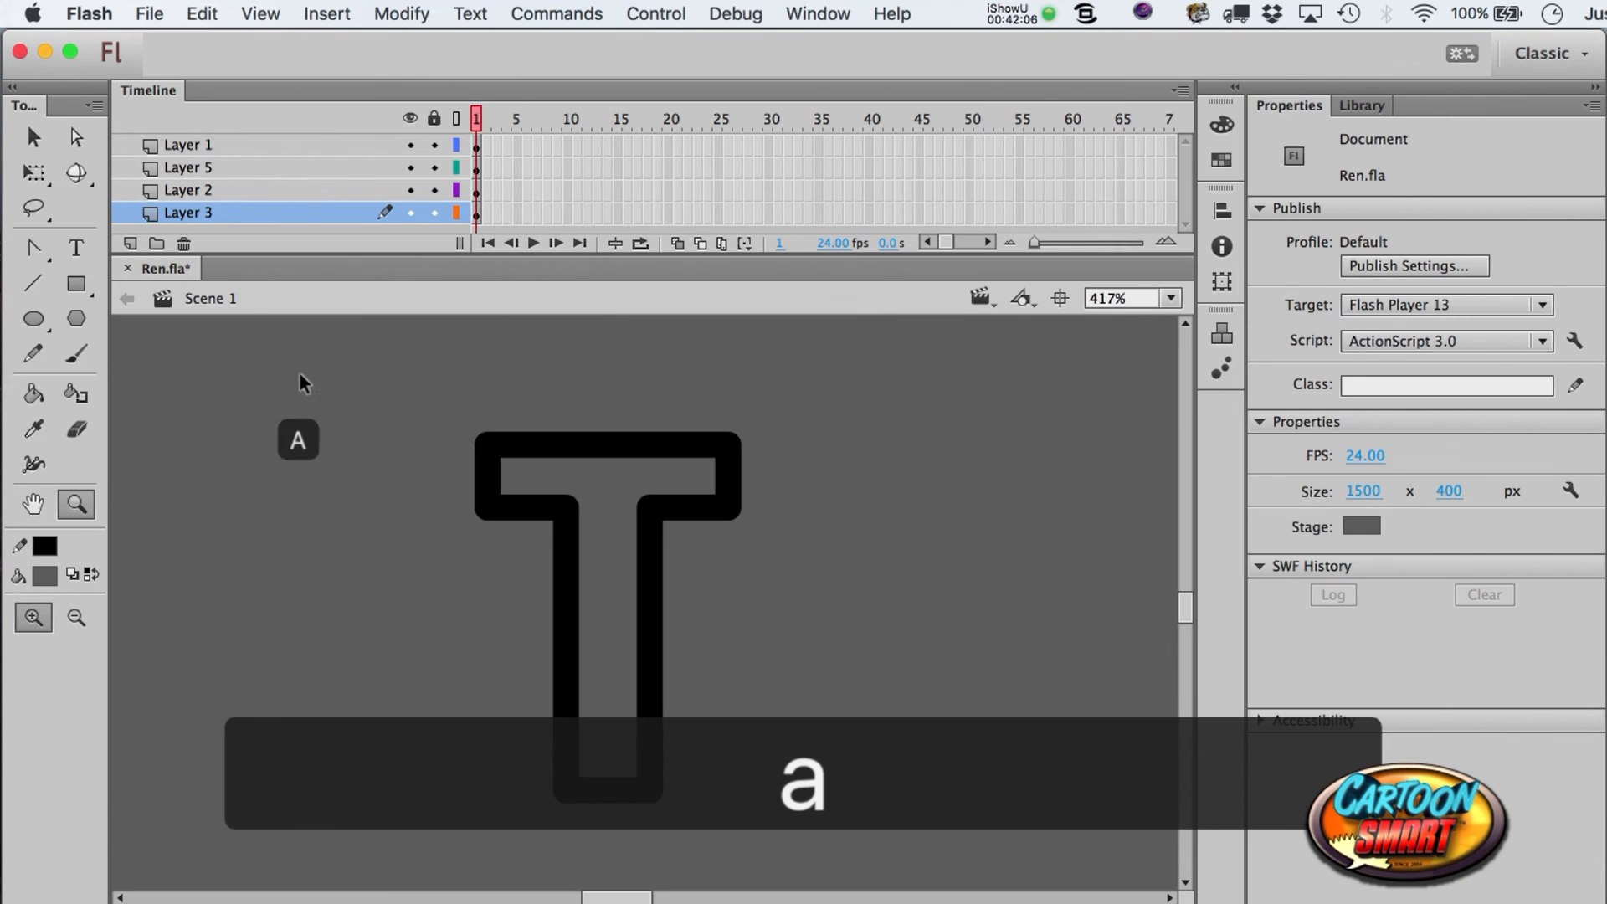
click(76, 284)
mouse_move(570, 416)
mouse_down()
mouse_move(666, 428)
mouse_move(665, 452)
mouse_up()
- Delete the inner line segments between the cap and crossbar, and pull the cap's upper corners into line to merge them into one outline
key(a)
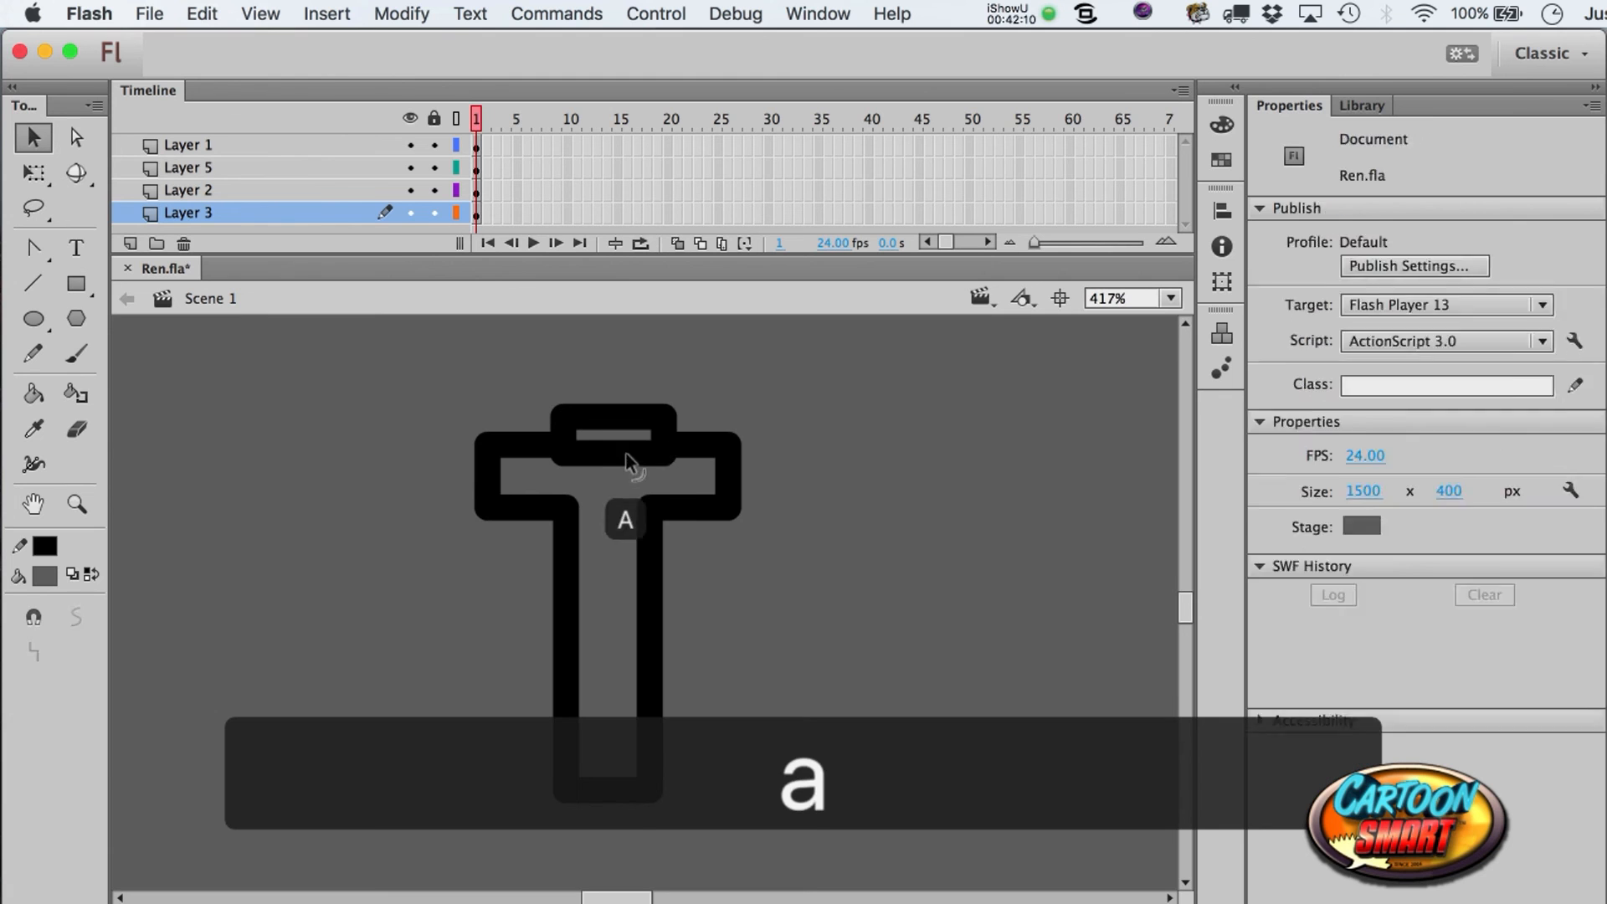
click(626, 455)
key(super+x)
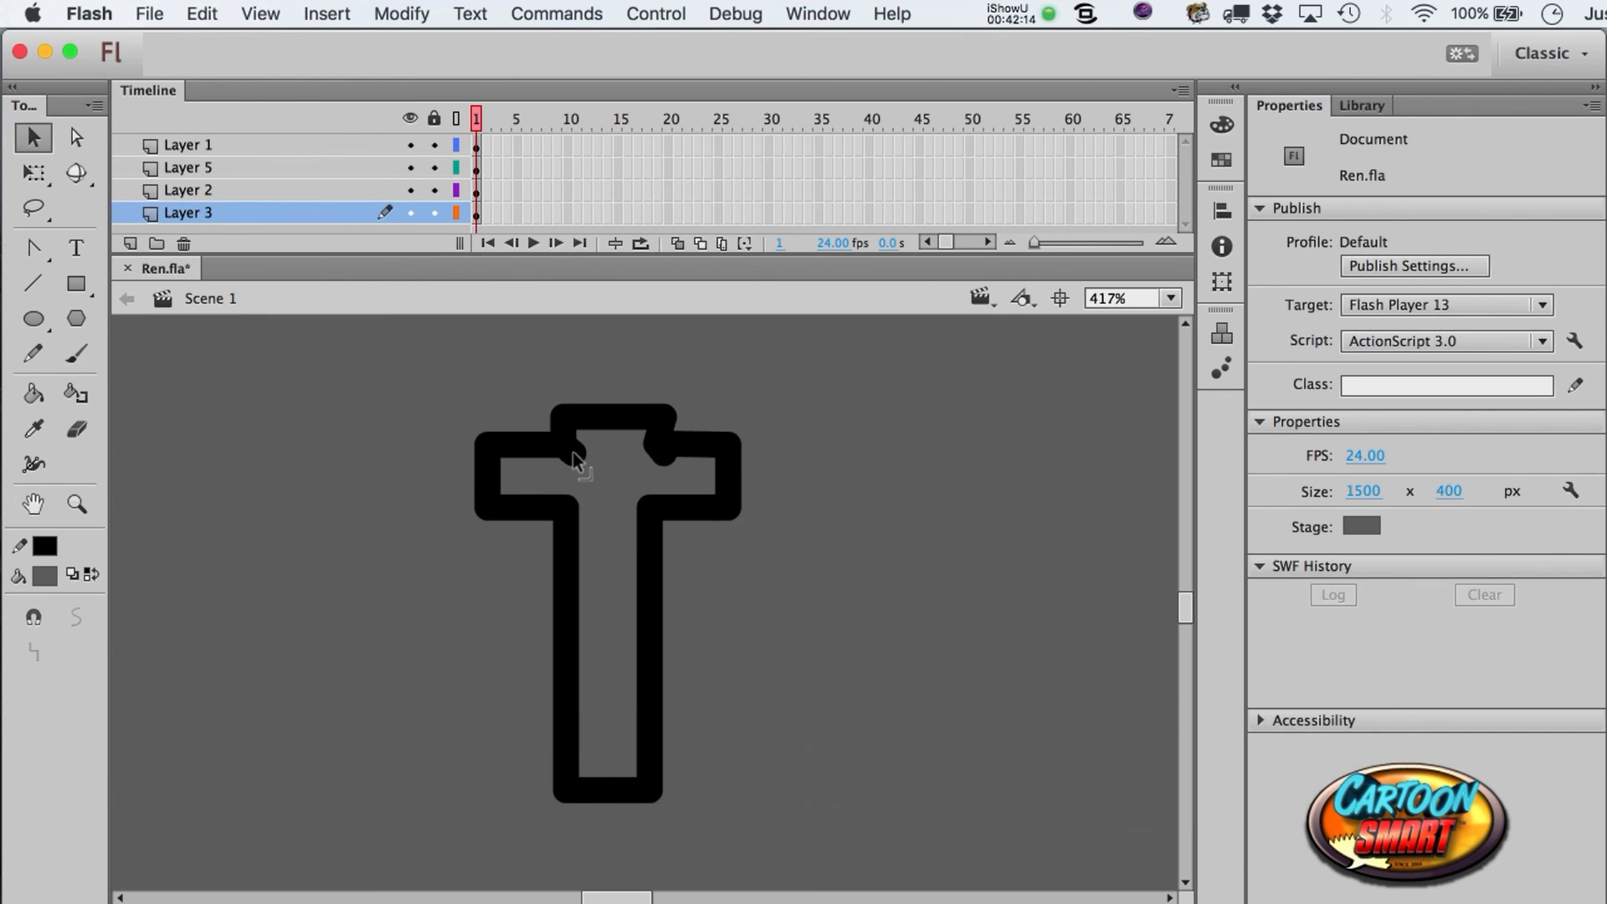
click(663, 457)
key(super+x)
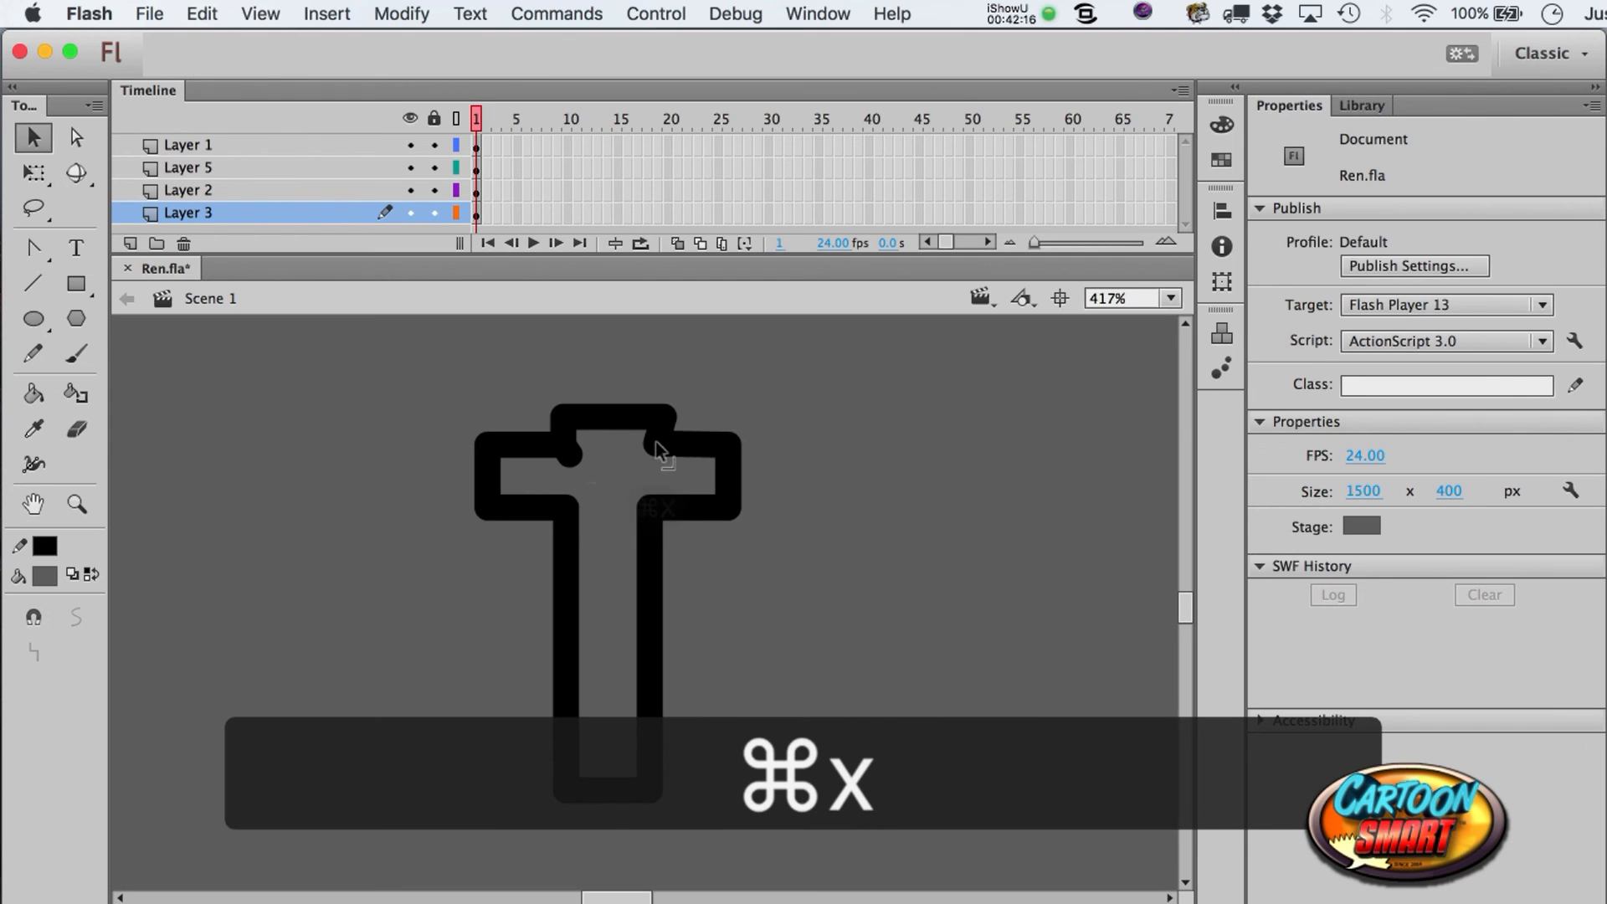
click(573, 456)
key(super+x)
drag(672, 417, 663, 414)
drag(565, 415, 650, 410)
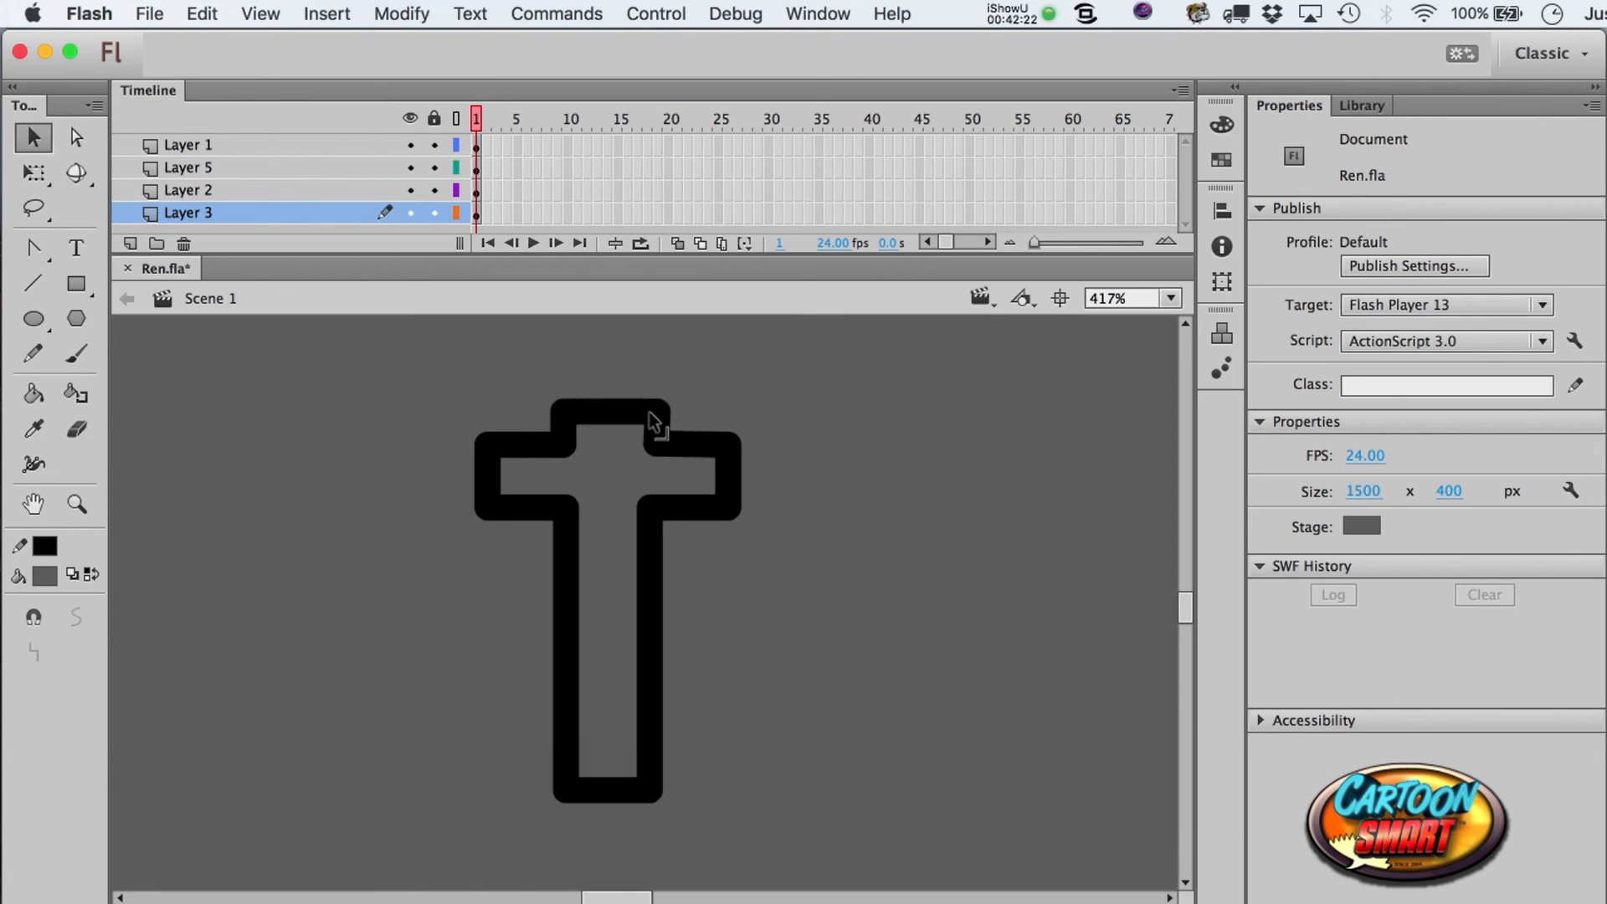
- Extend both handle edges into the crossbar with short vertical lines, nudging the right-hand line slightly right
click(43, 285)
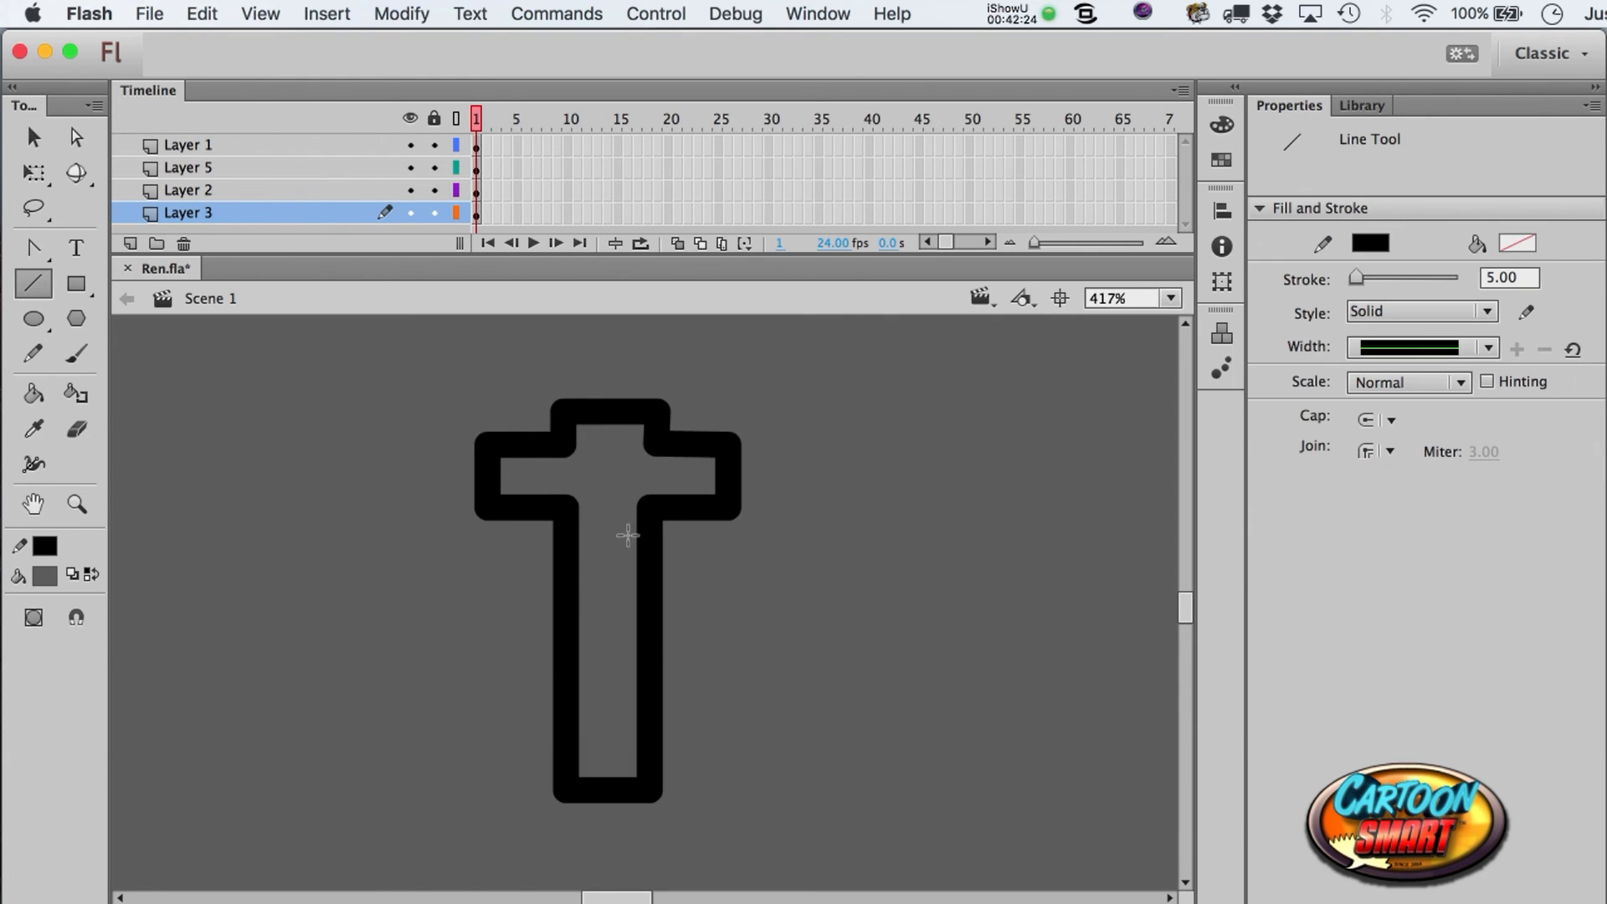
mouse_move(565, 483)
mouse_down()
mouse_move(558, 545)
mouse_move(566, 529)
mouse_up()
key(a)
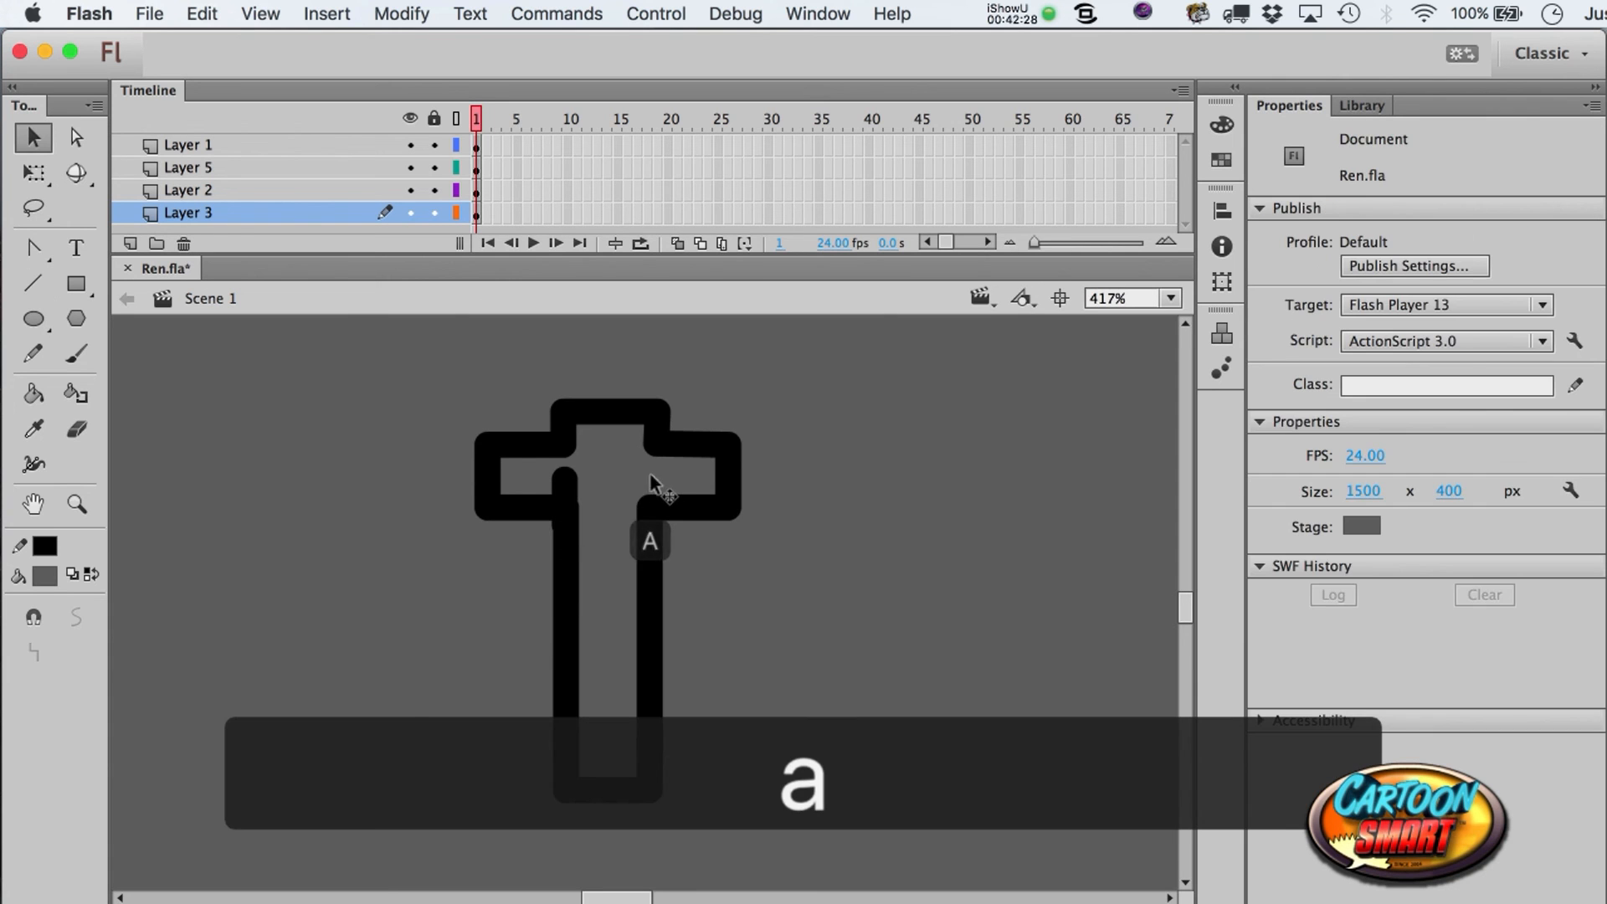
click(34, 283)
drag(649, 483, 649, 510)
key(a)
click(651, 496)
key(Right)
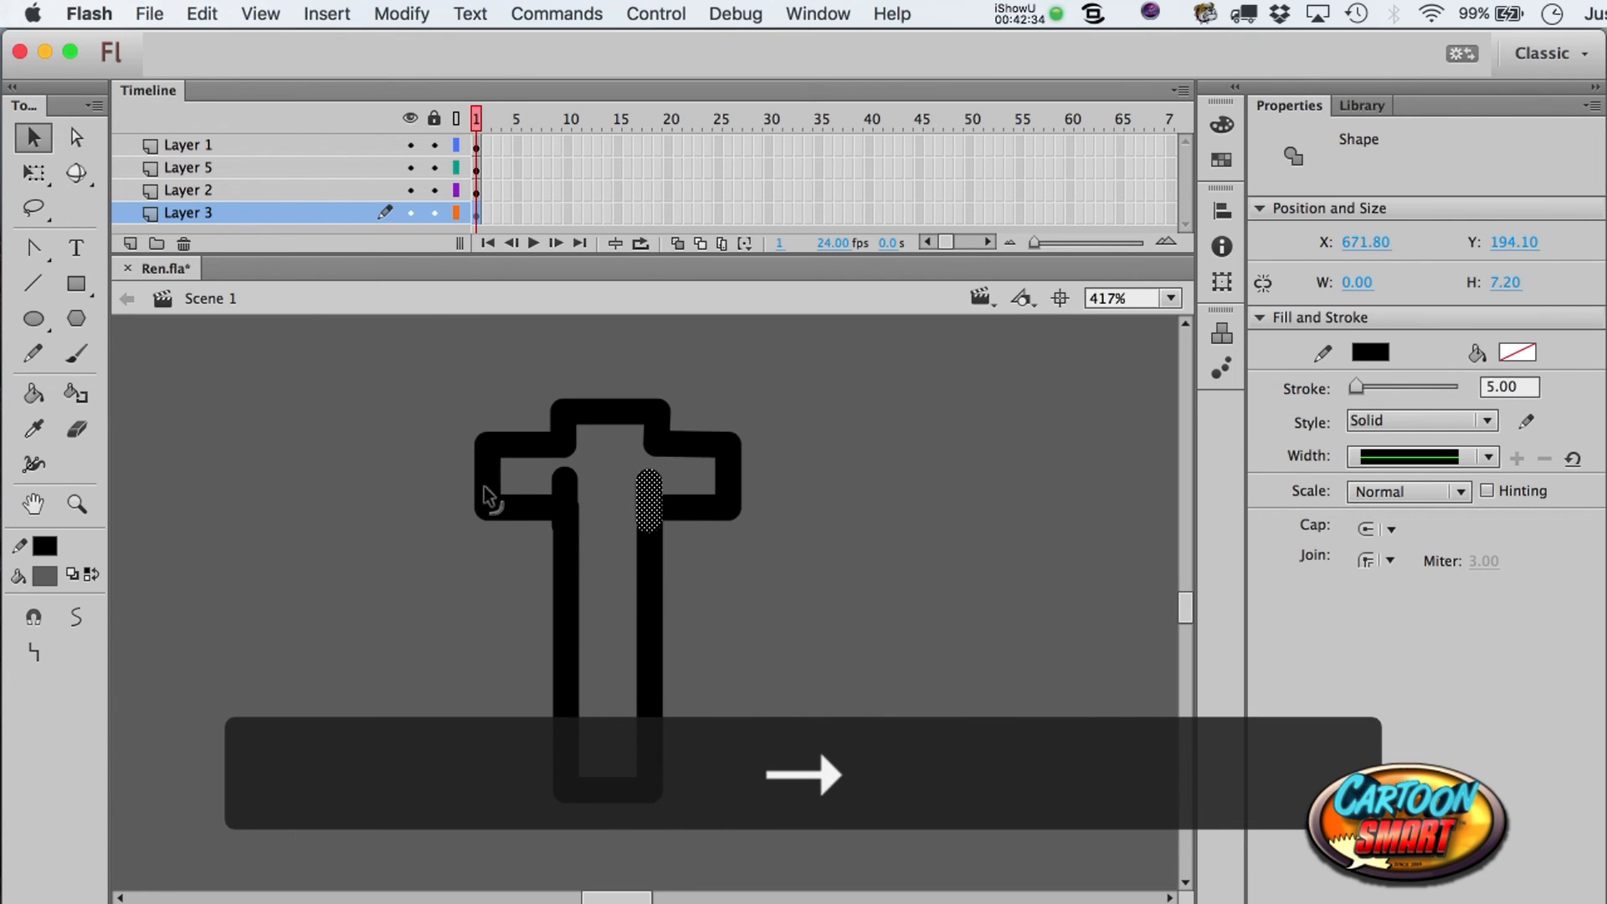
click(783, 532)
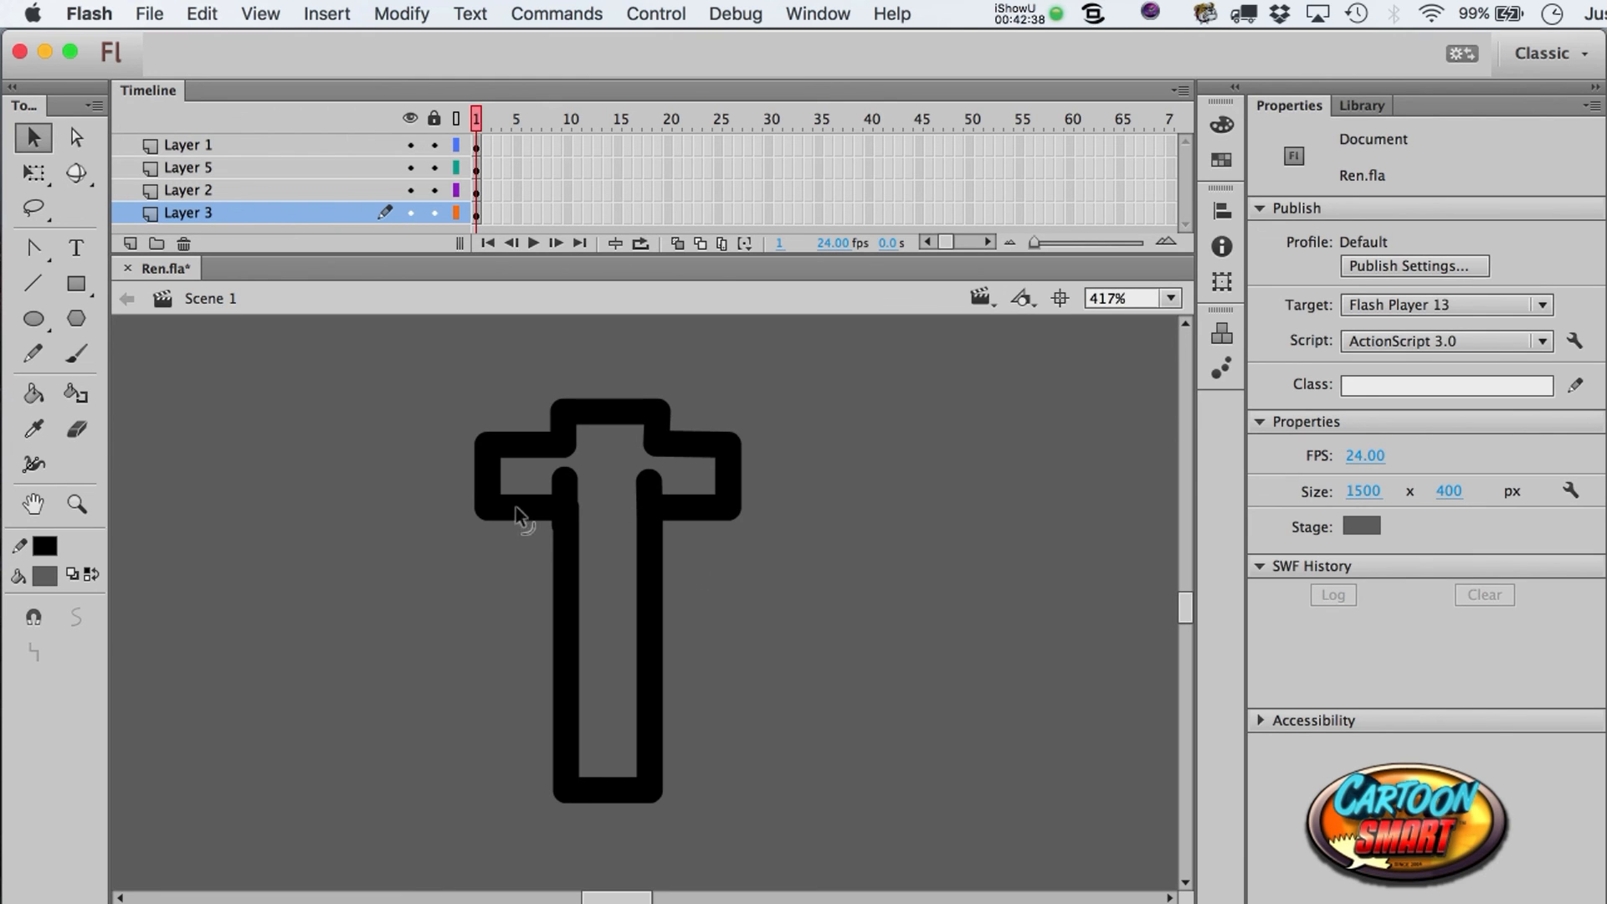
- Add a straight vertical detail line inside the handle, just left of its centre
click(33, 283)
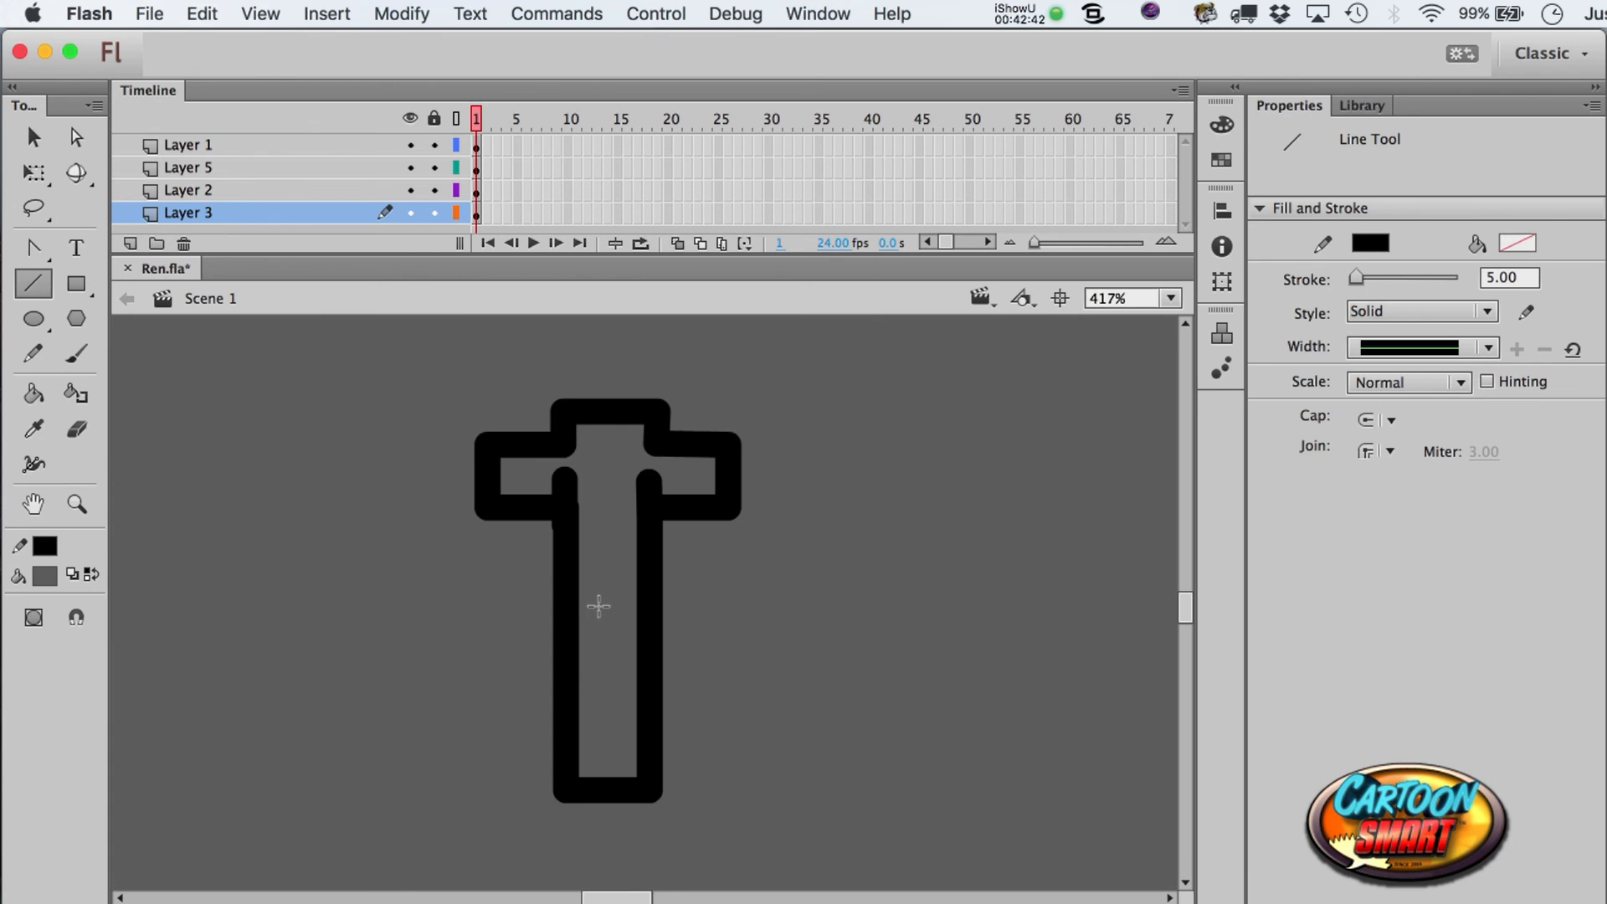
drag(599, 585, 599, 740)
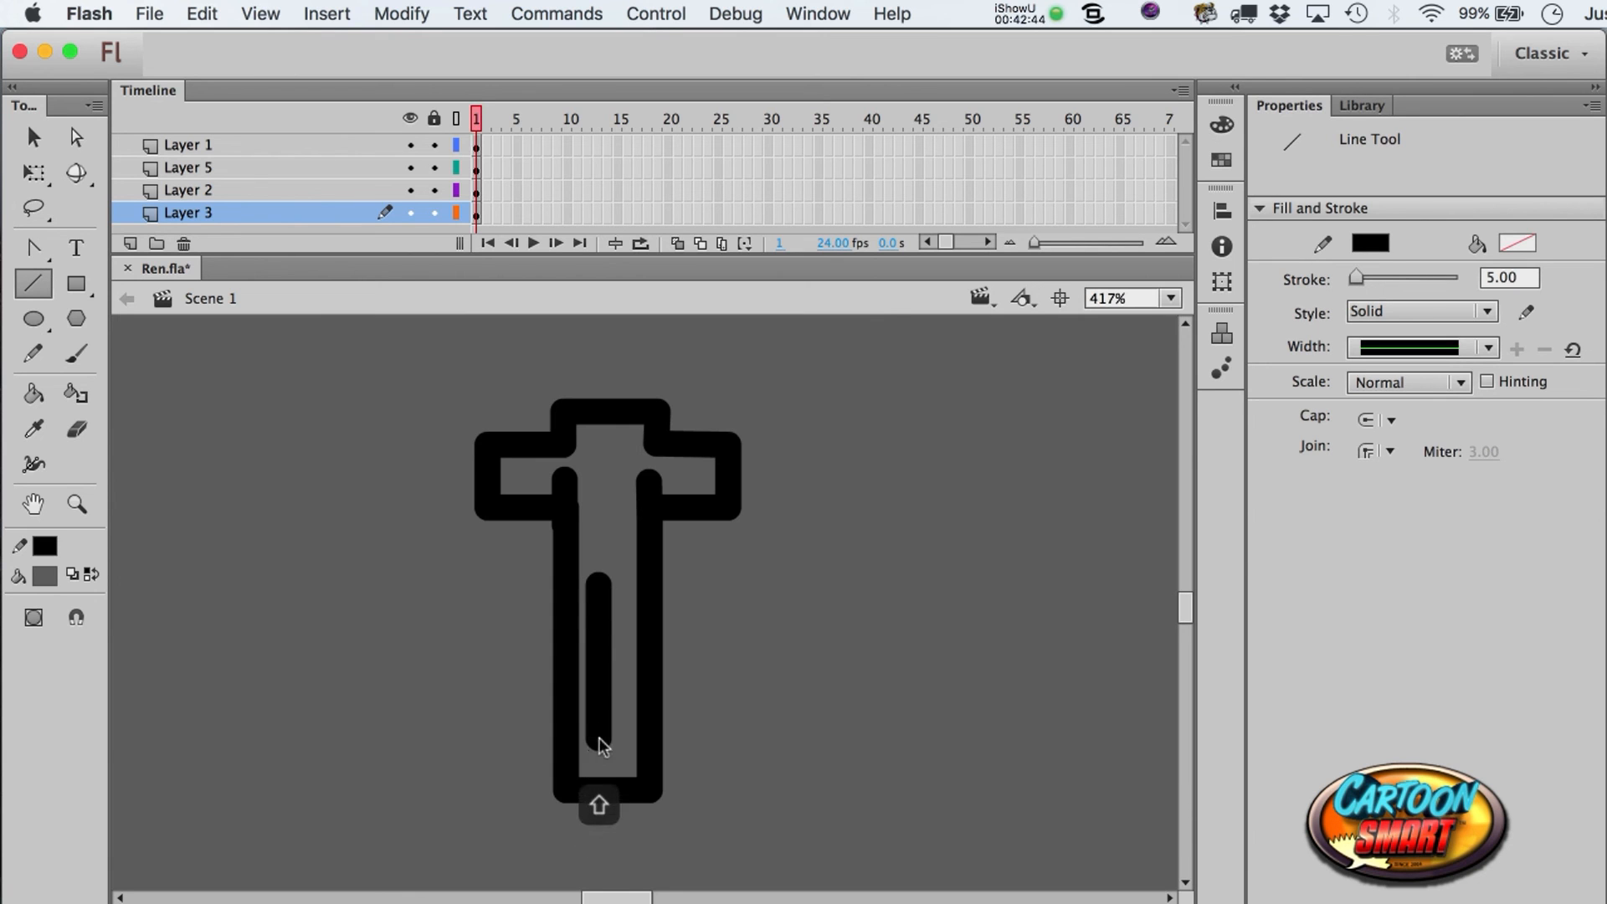
key(a)
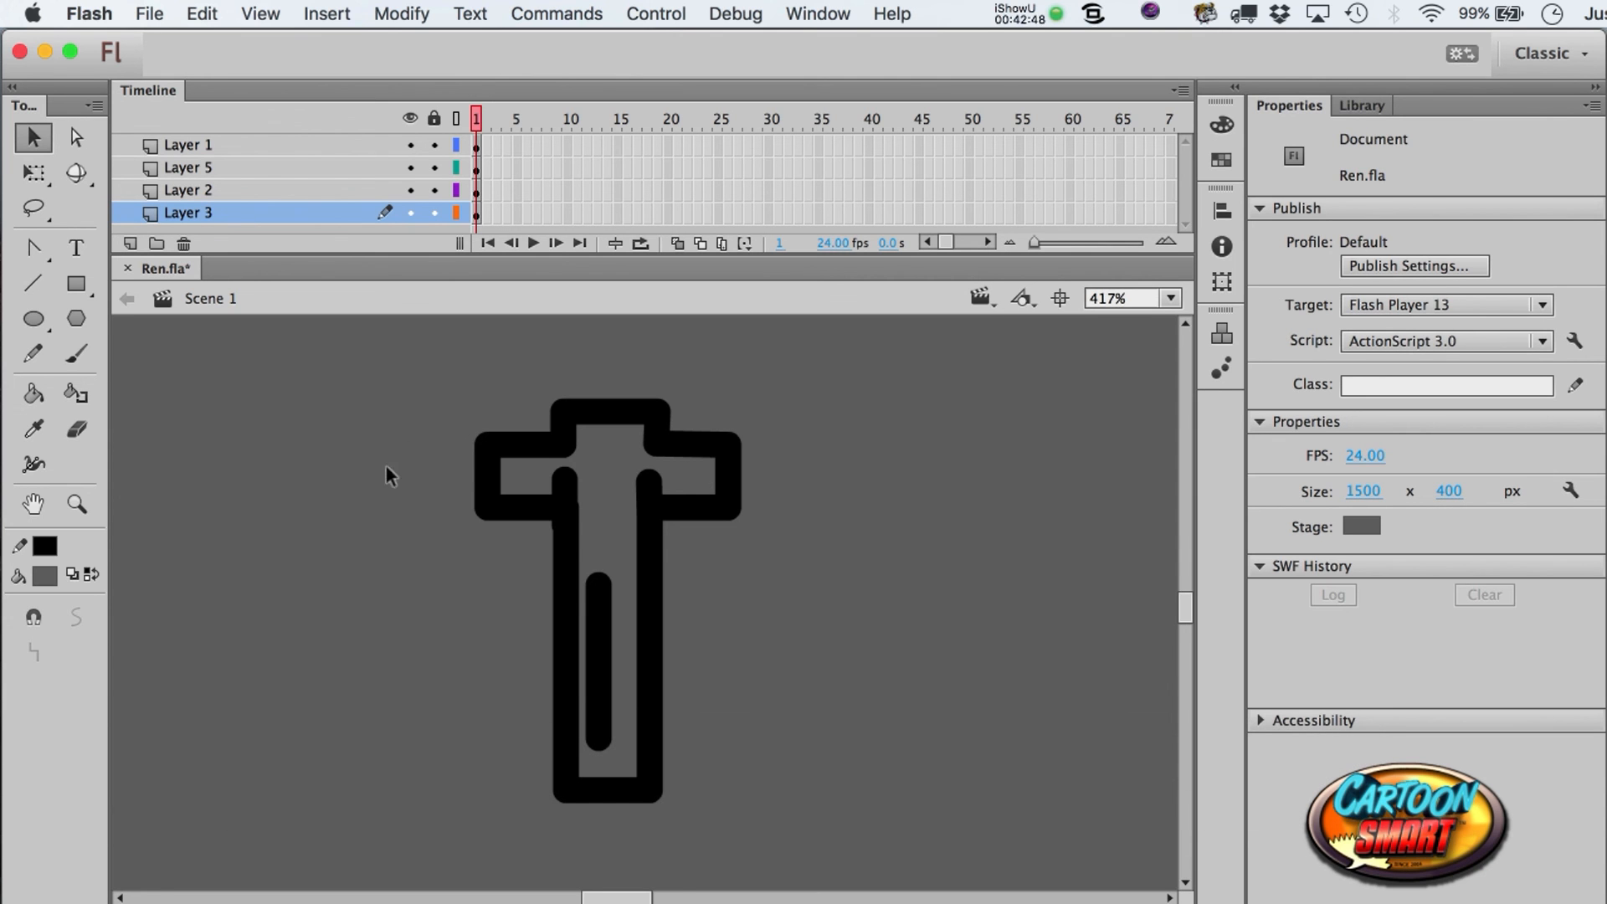
- Convert the whole hilt drawing to a movie clip symbol named Saber_Base
click(76, 504)
alt+click(569, 590)
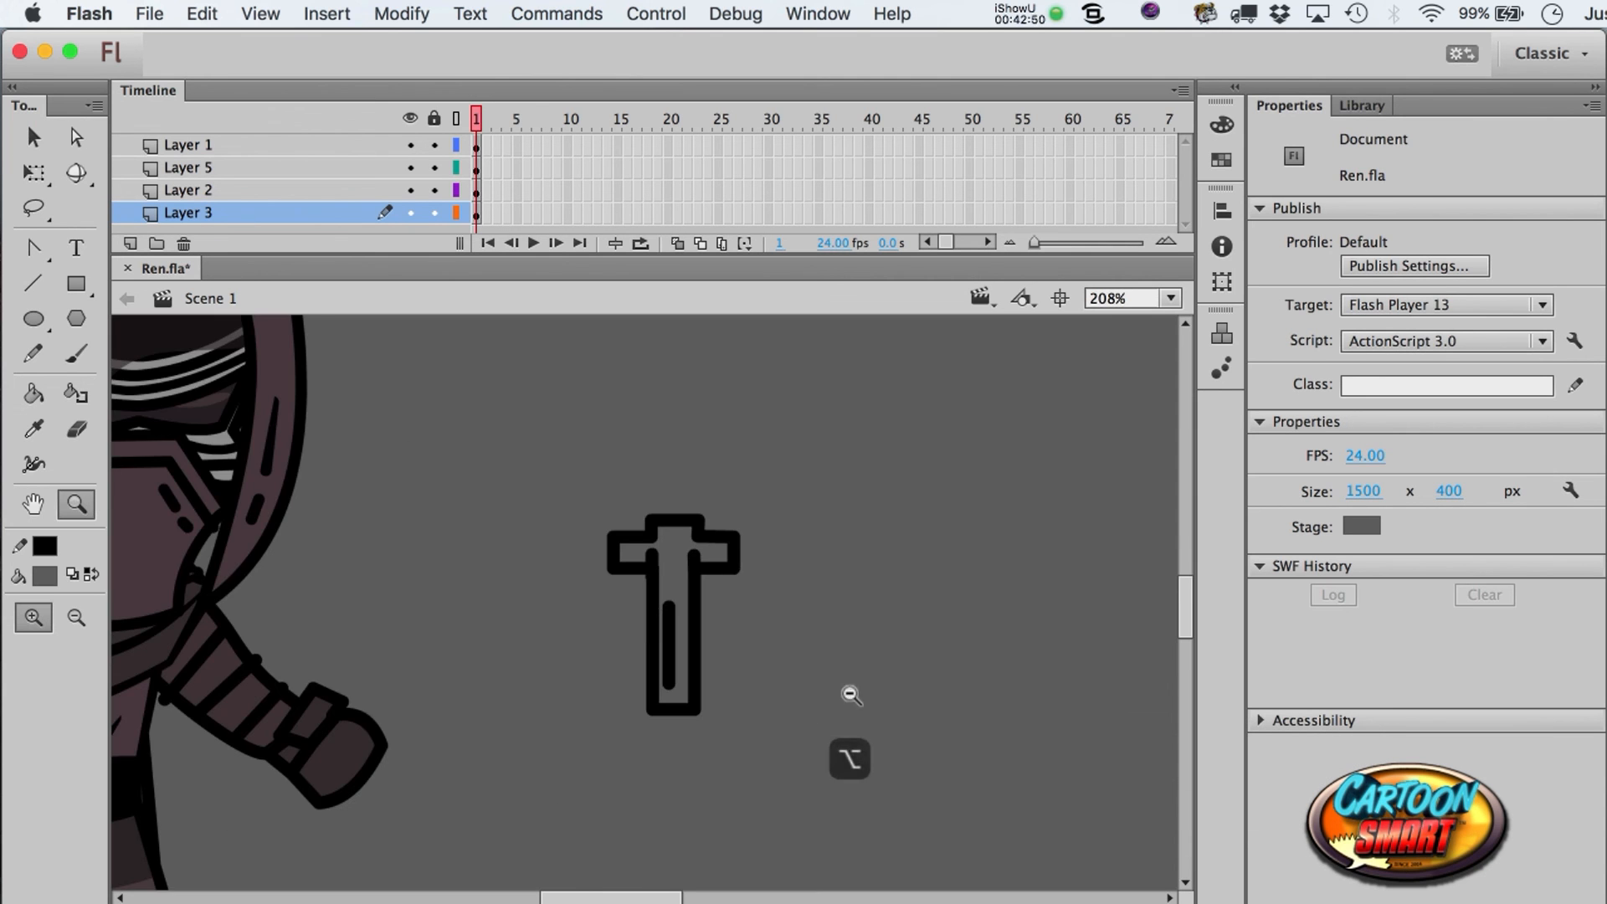
alt+click(711, 649)
drag(745, 397, 162, 840)
key(a)
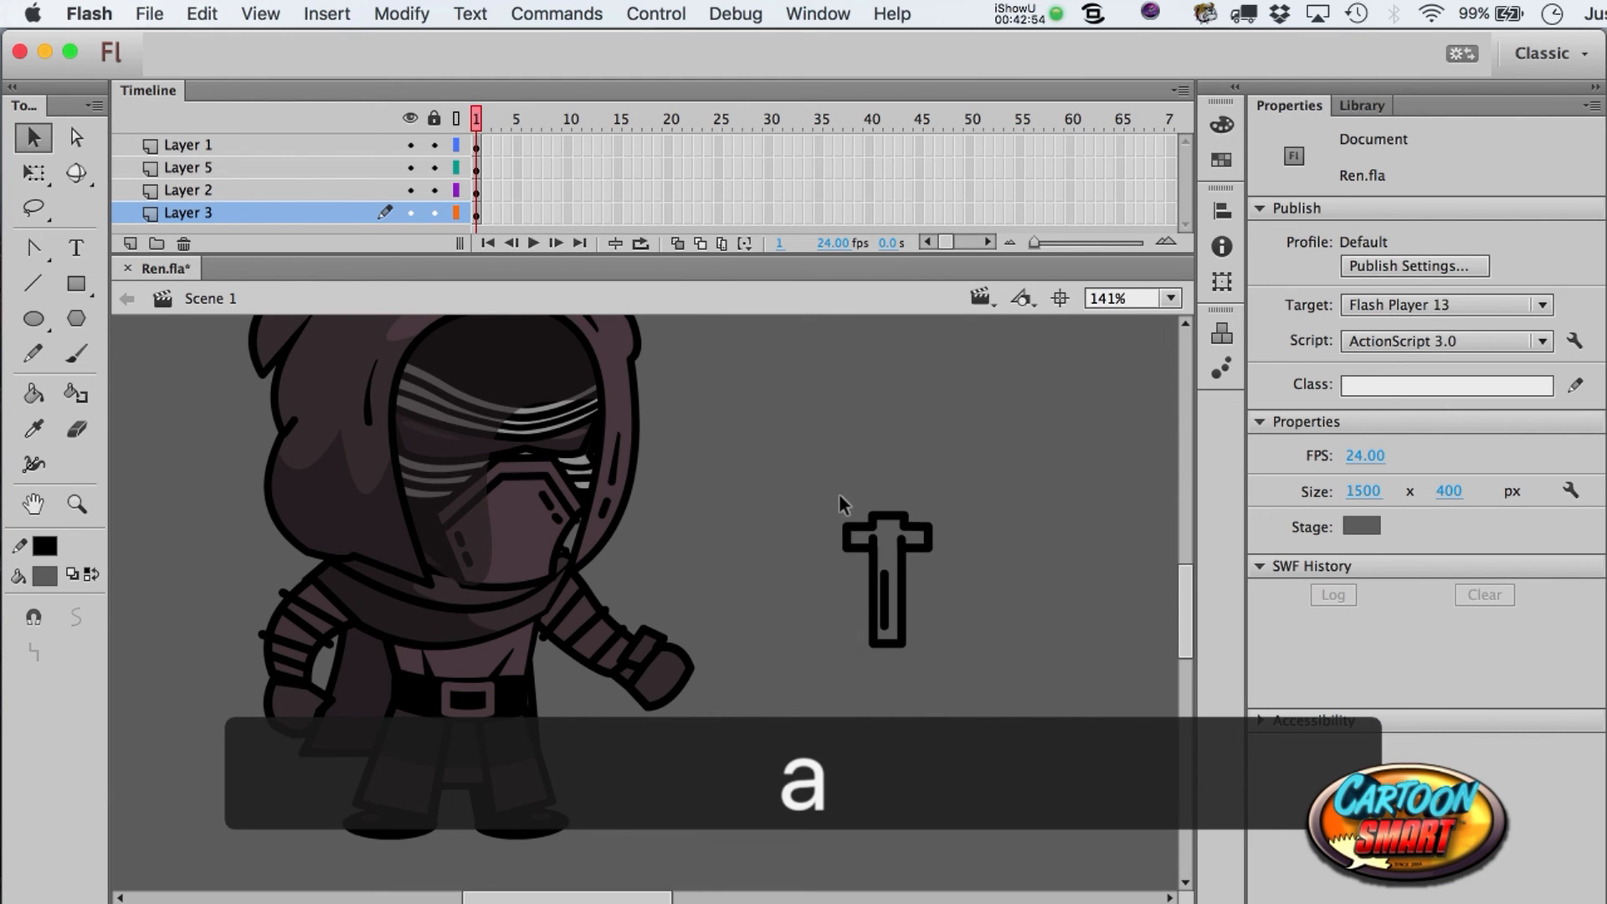
drag(838, 494, 957, 690)
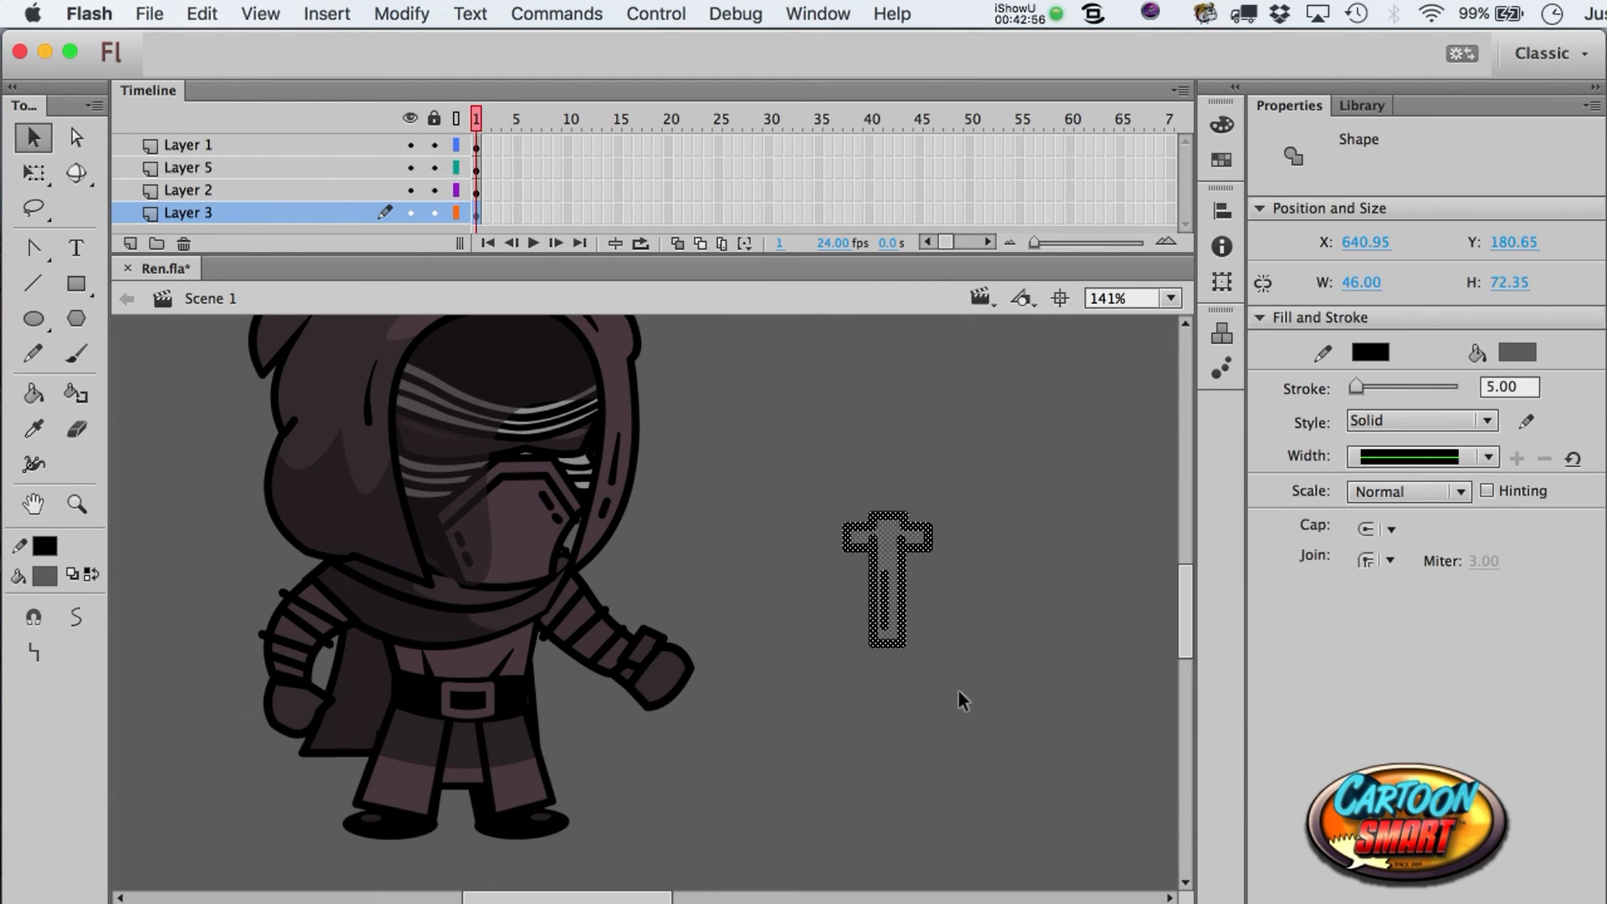
key(F8)
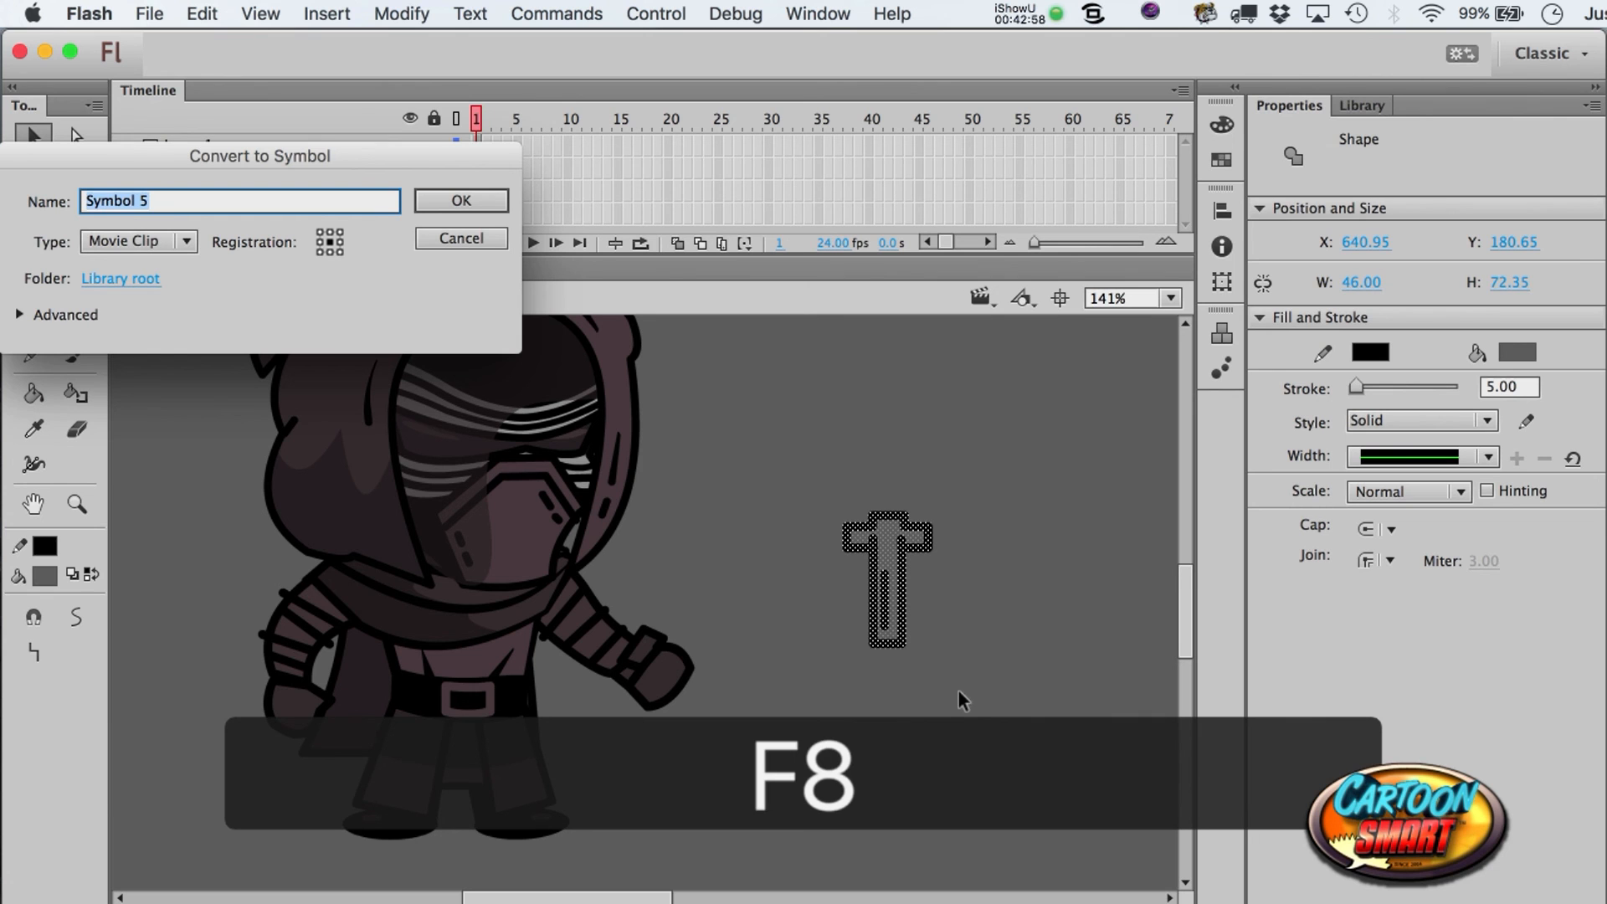
text(Saber_Base)
key(Return)
- Move the Saber_Base hilt down and left beside the character's hand, to X 617.85, Y 266.10
key(a)
drag(910, 616, 828, 703)
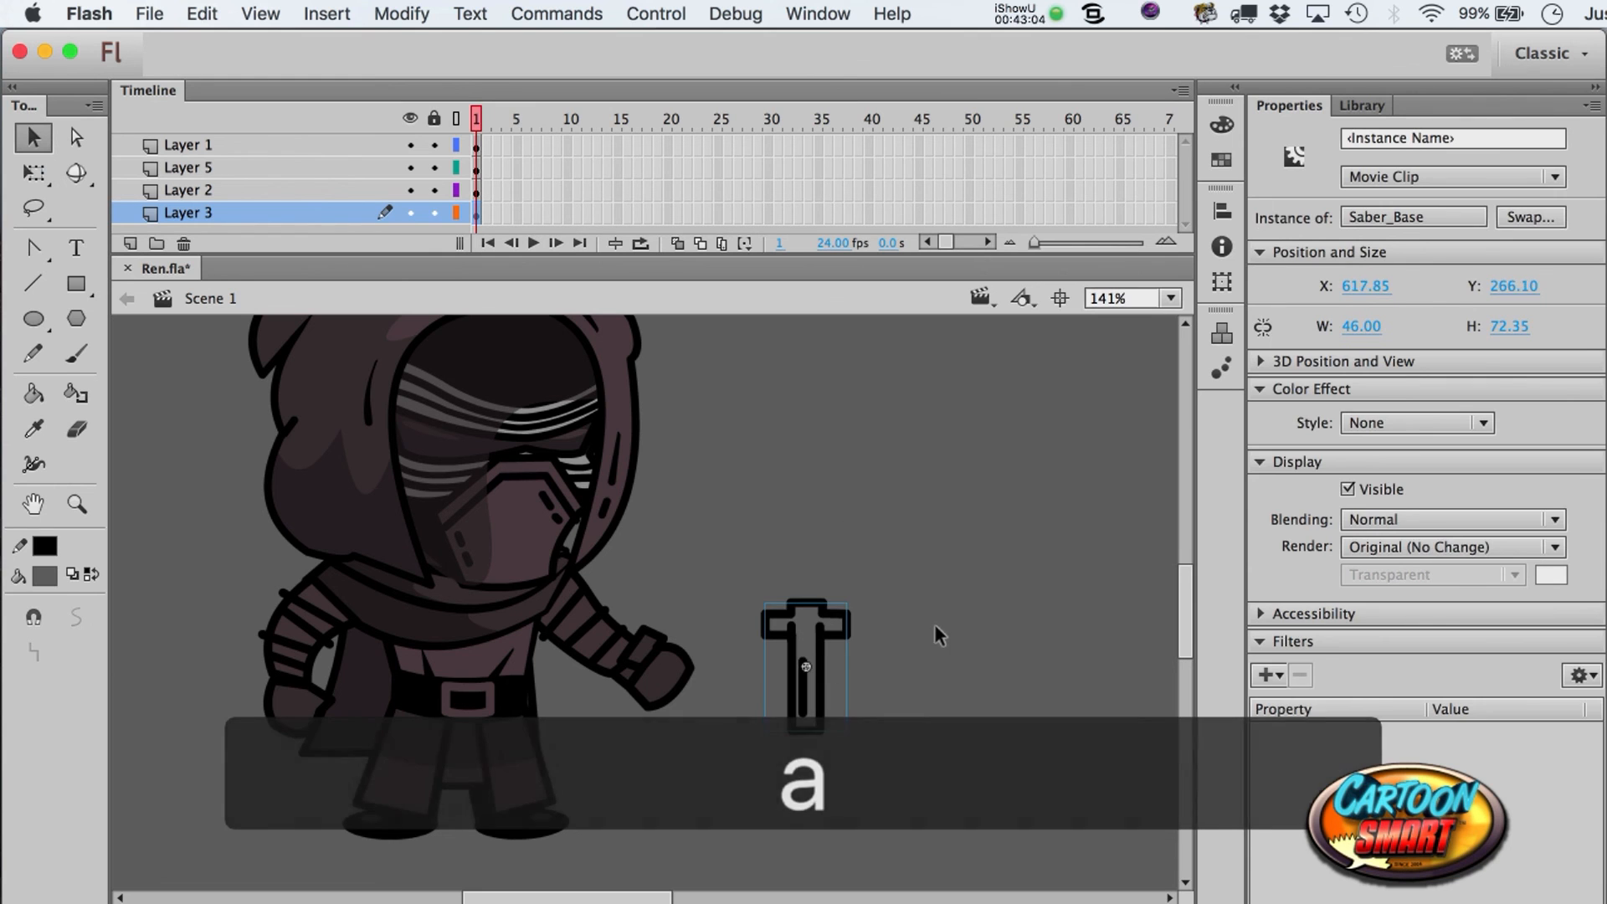
click(935, 626)
- Draw a tall white rectangle about 17 px wide and 252 px high as the blade rising from the hilt
click(76, 284)
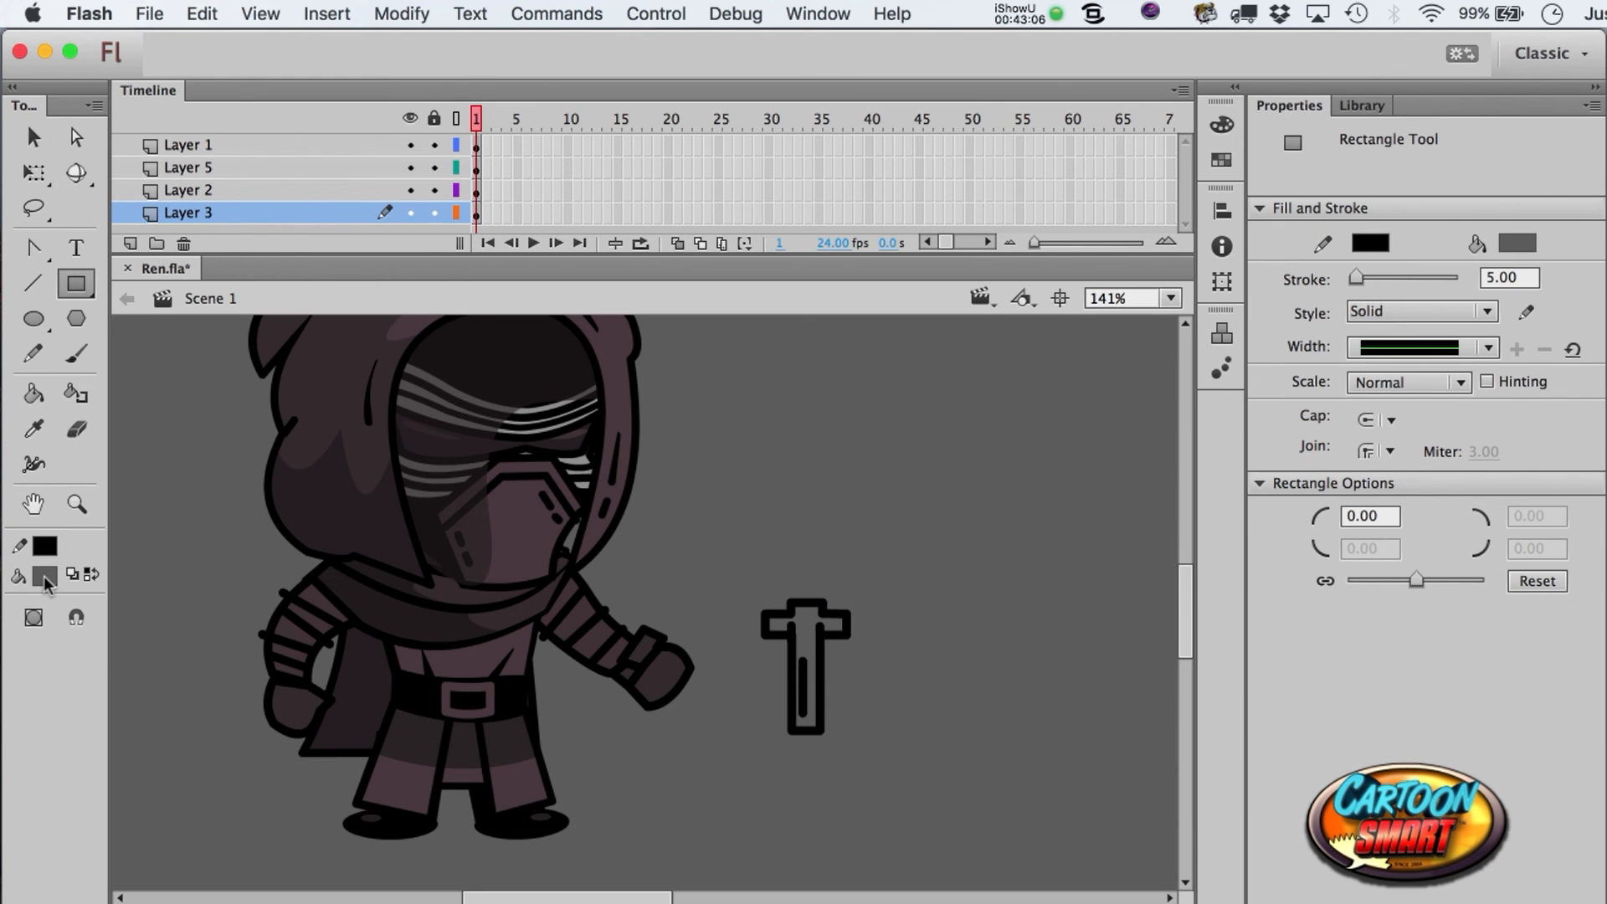
click(45, 576)
click(113, 171)
scroll(829, 519, up, 2)
scroll(829, 510, up, 2)
drag(793, 716, 824, 285)
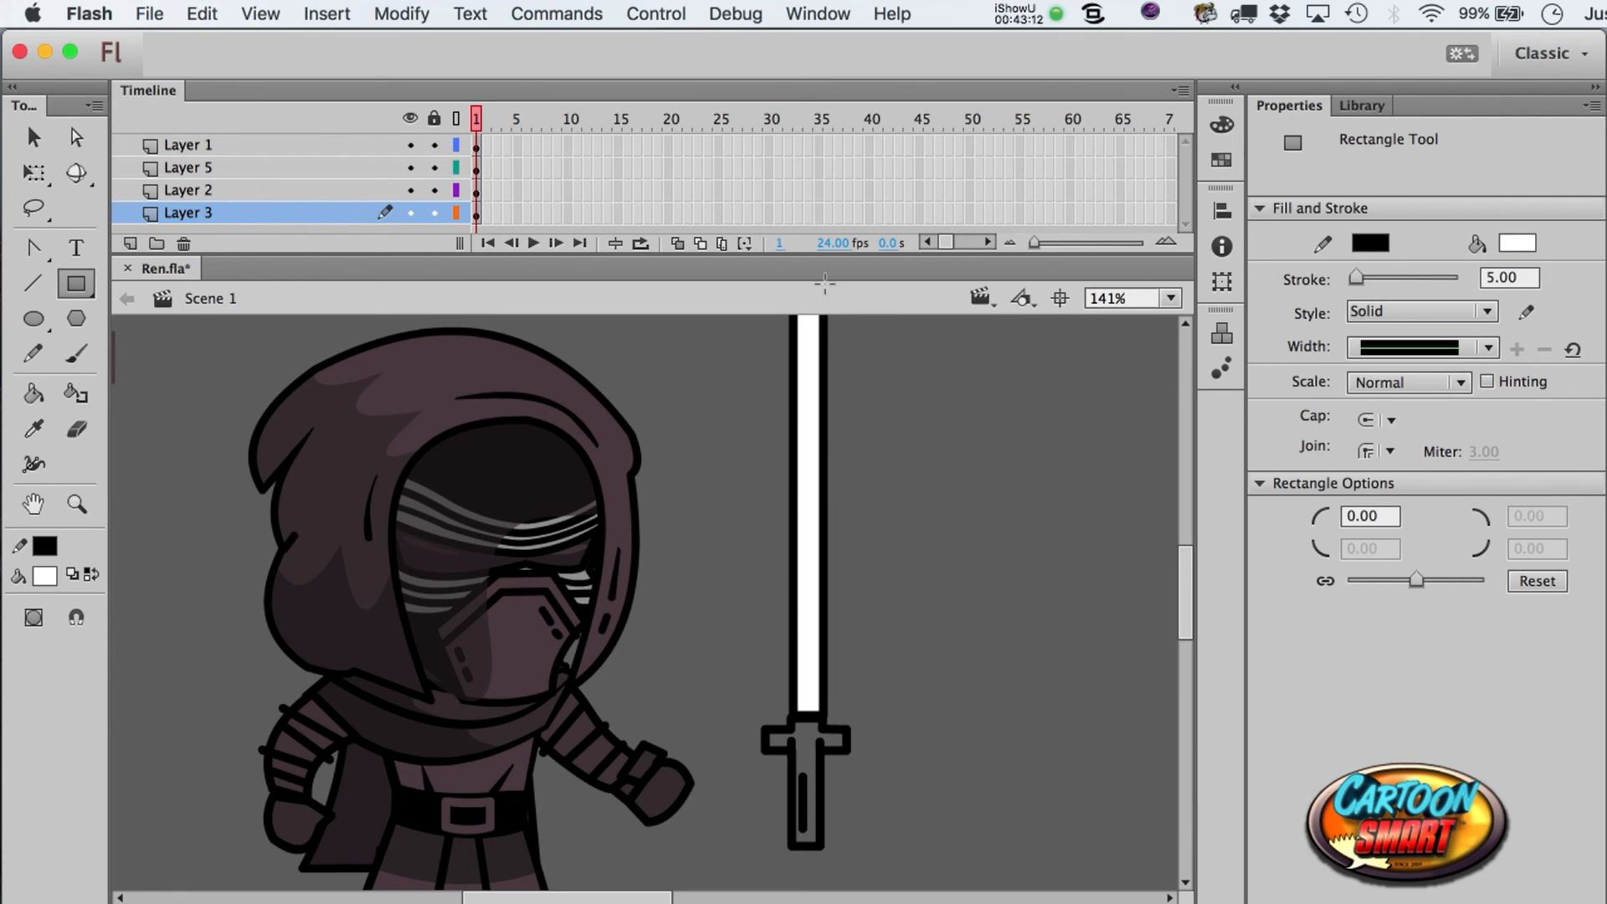
- Remove the blade's black outline and nudge the white fill into line with the hilt
key(a)
double_click(824, 378)
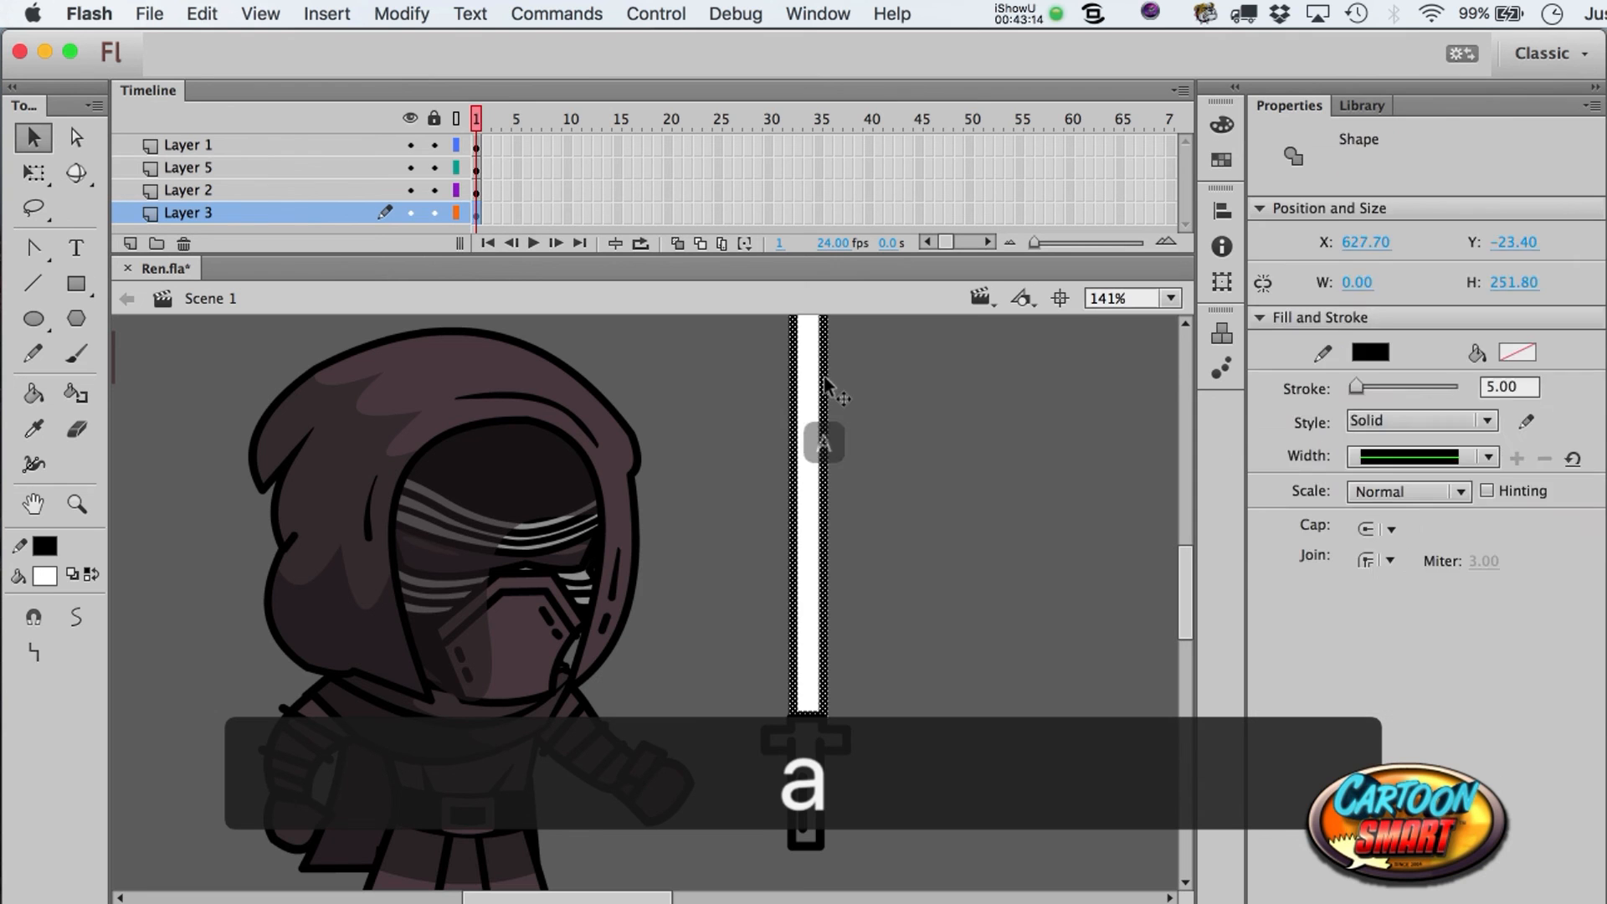
key(super+x)
key(Down)
key(Left)
click(822, 385)
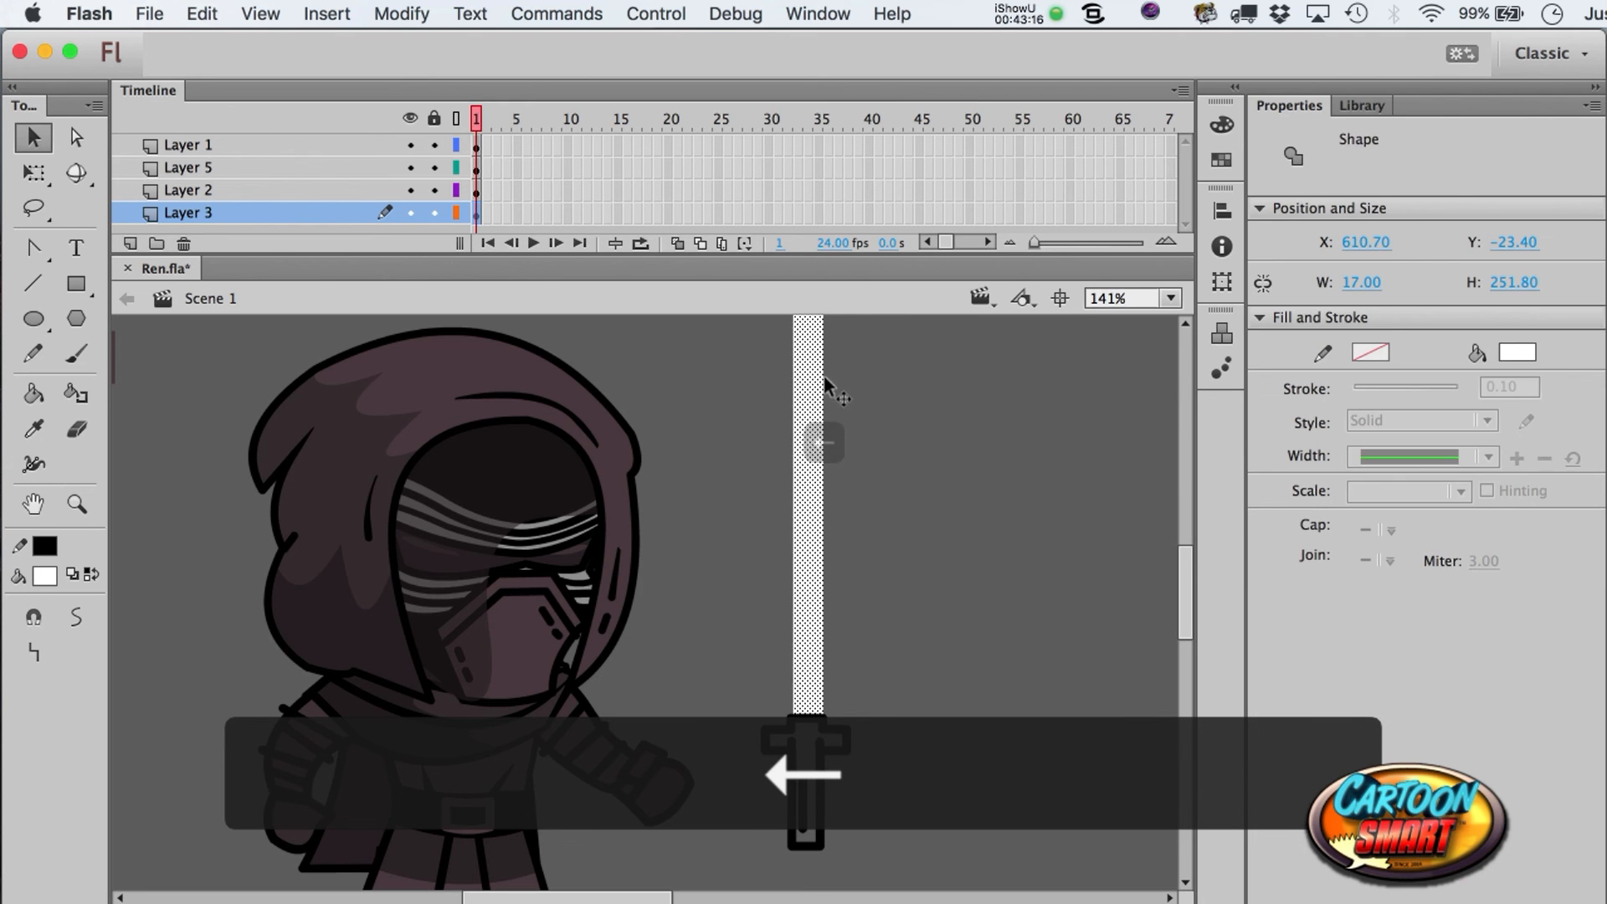
key(Right)
click(877, 514)
- Curve the upper end of the white blade into a rounded tip
scroll(879, 516, up, 5)
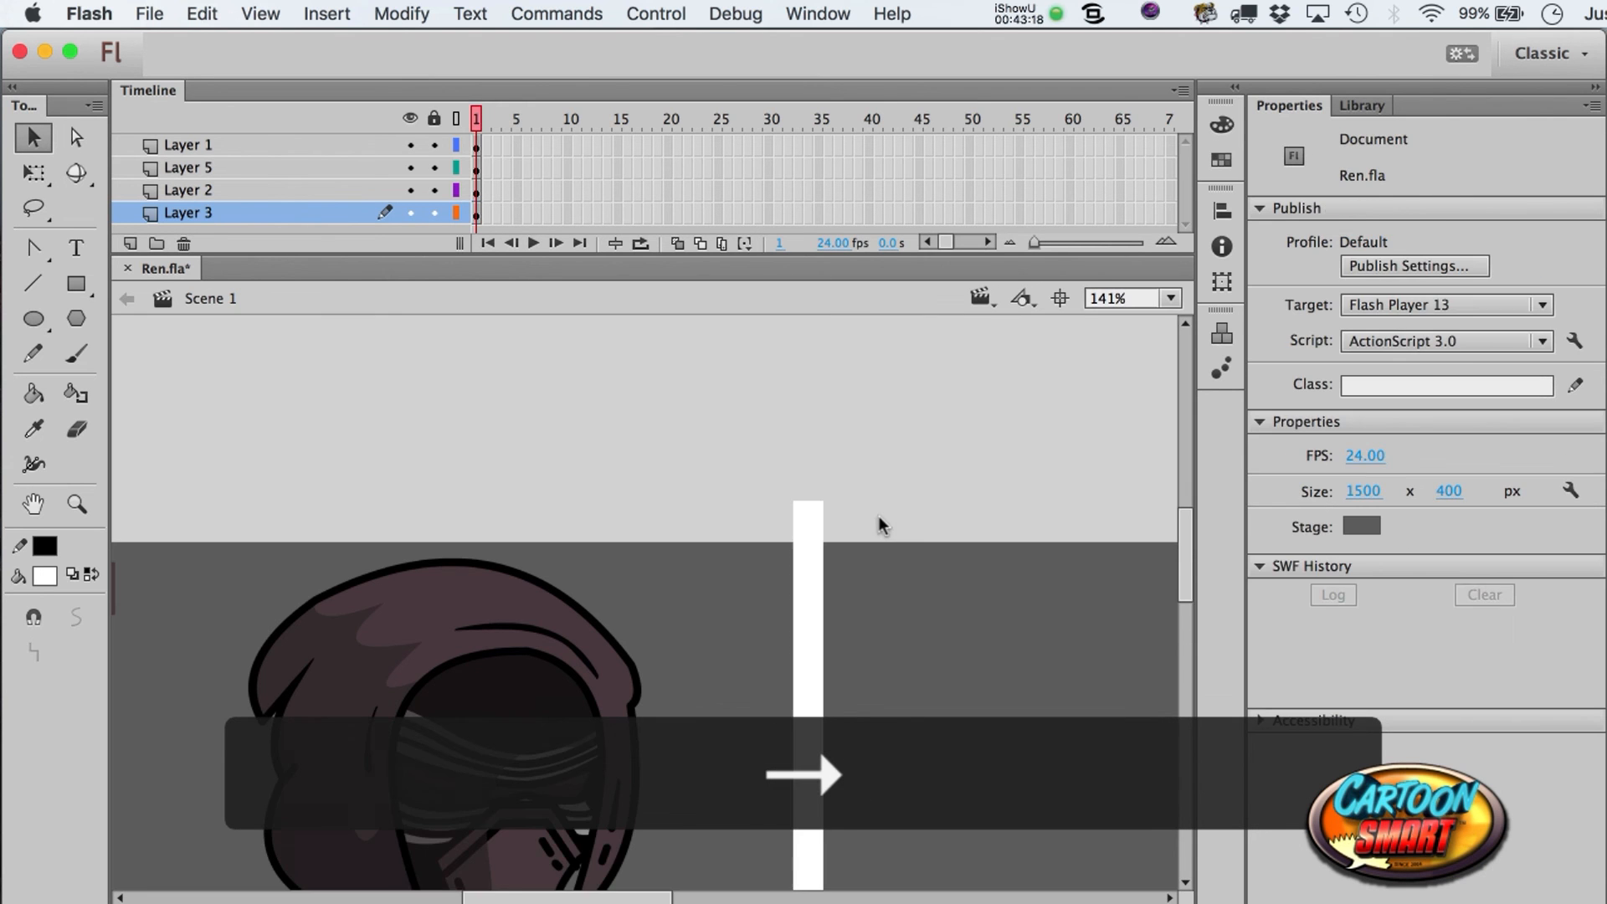
scroll(879, 515, down, 5)
scroll(879, 516, up, 4)
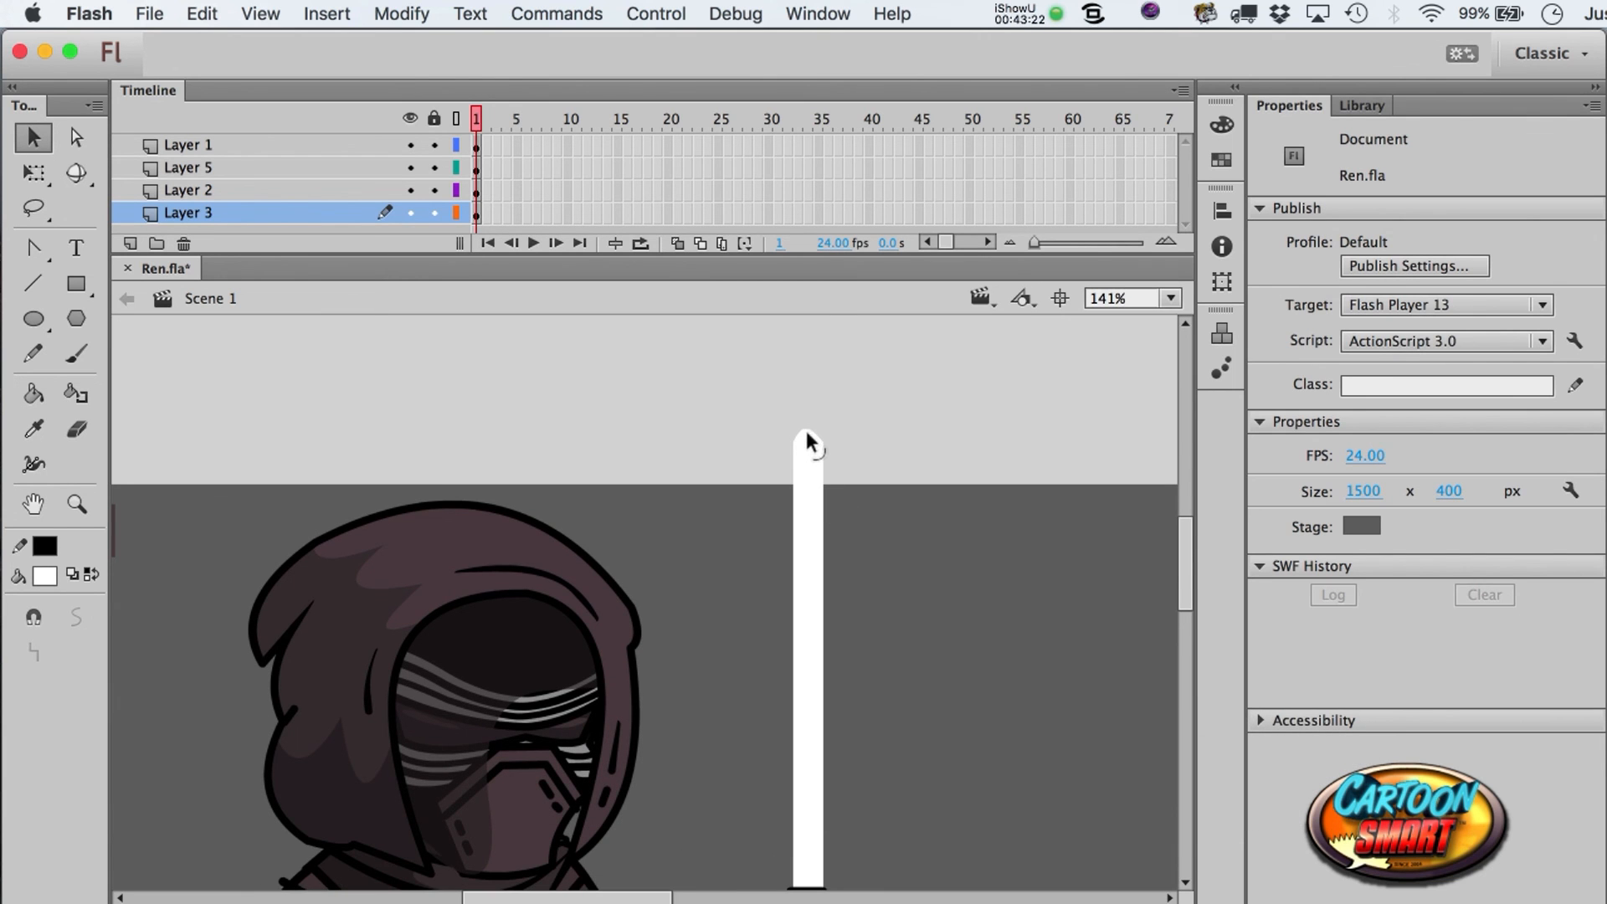
- Draw a white side blade about 24 px wide and 9 px high on the crossbar's right end and remove its outline
scroll(857, 578, down, 5)
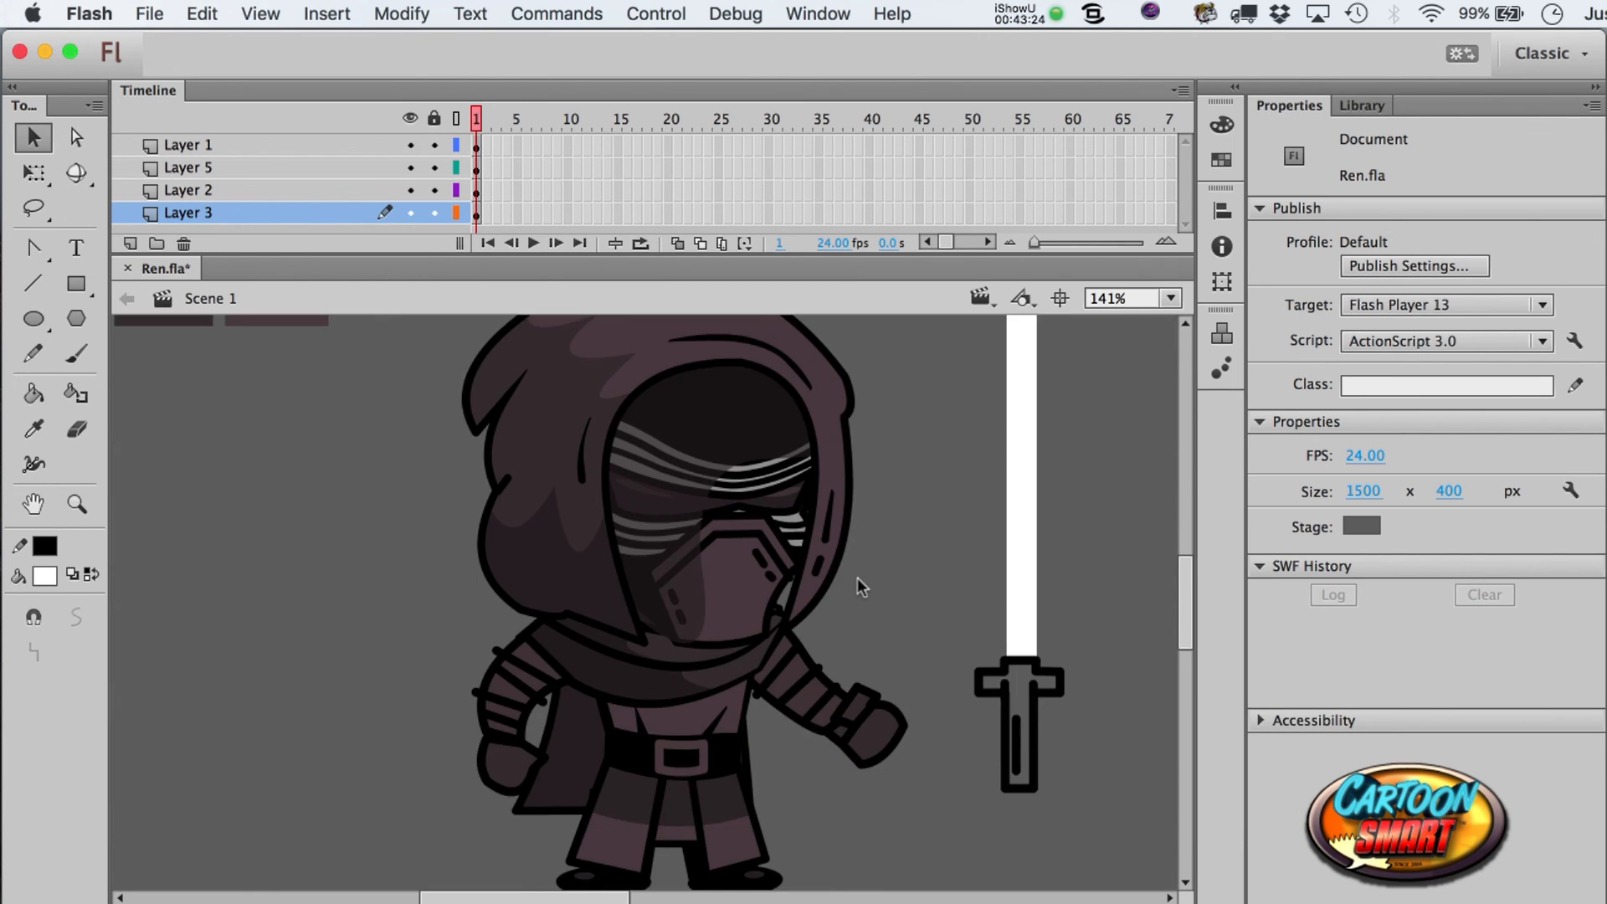
key(r)
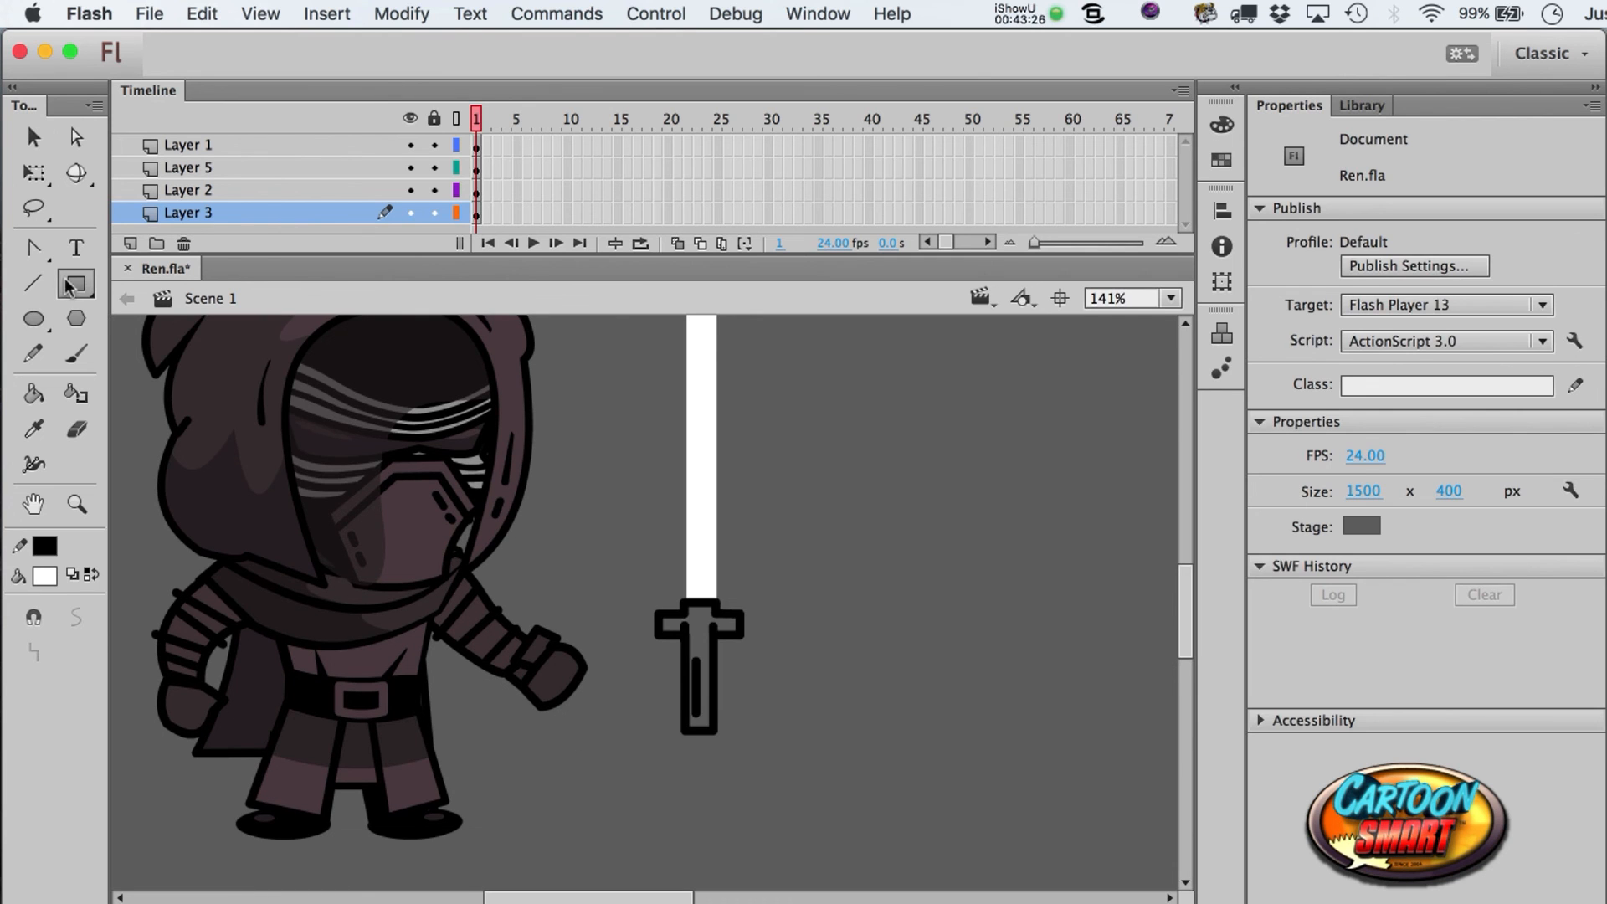
drag(773, 631, 784, 634)
double_click(783, 631)
key(super+x)
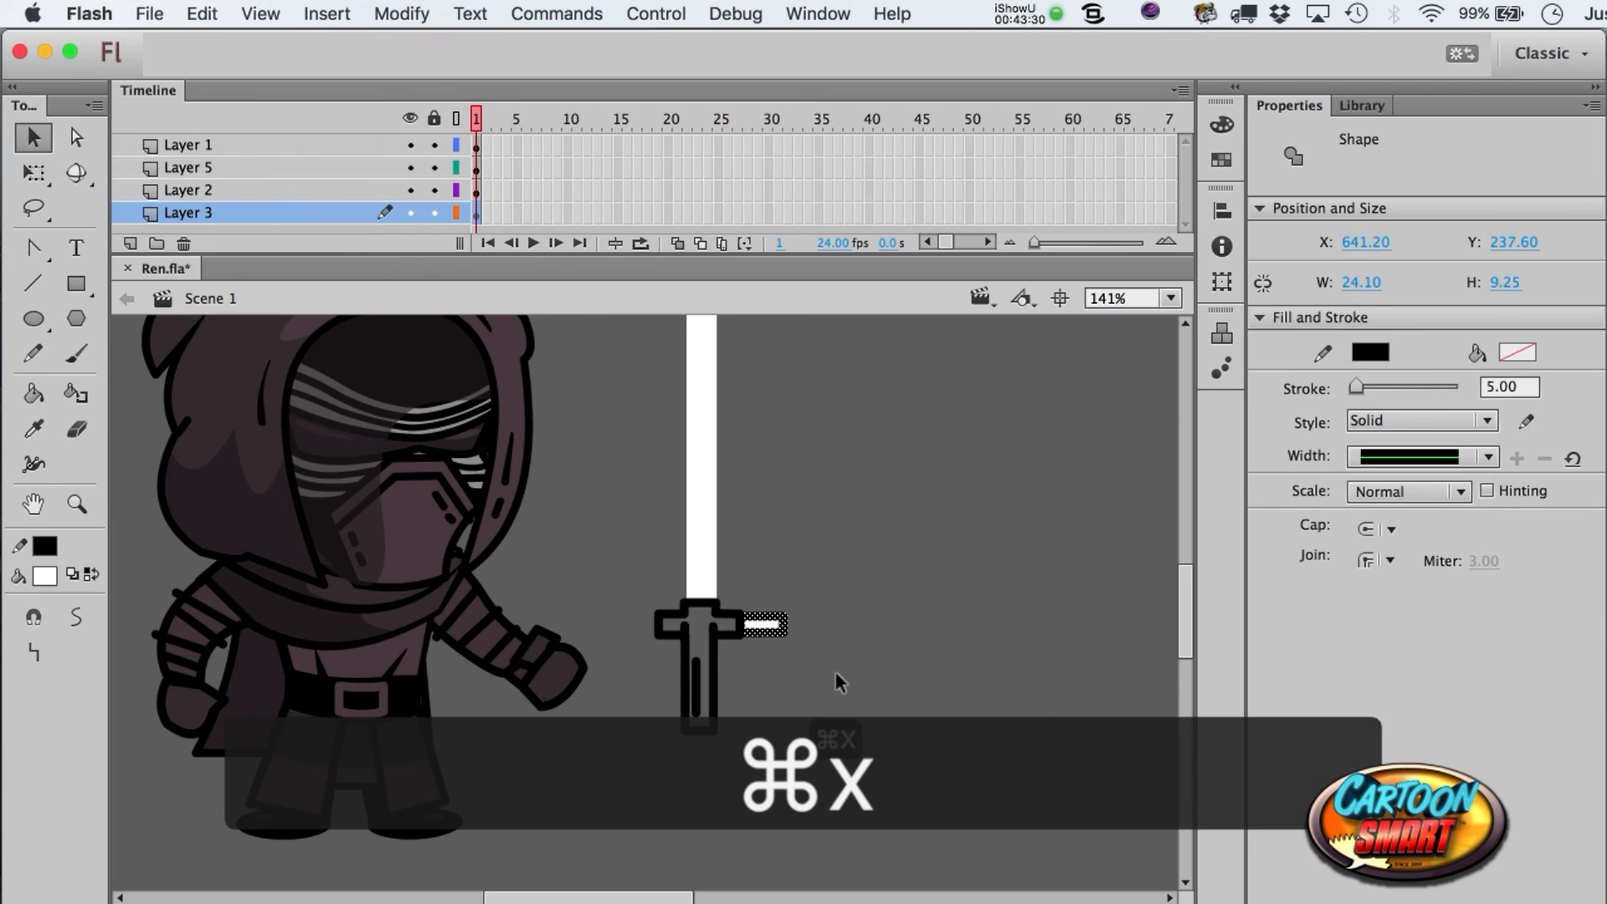
- Draw a matching white side blade on the crossbar's left end, remove its outline and adjust its lower edge
click(83, 289)
drag(607, 607, 656, 635)
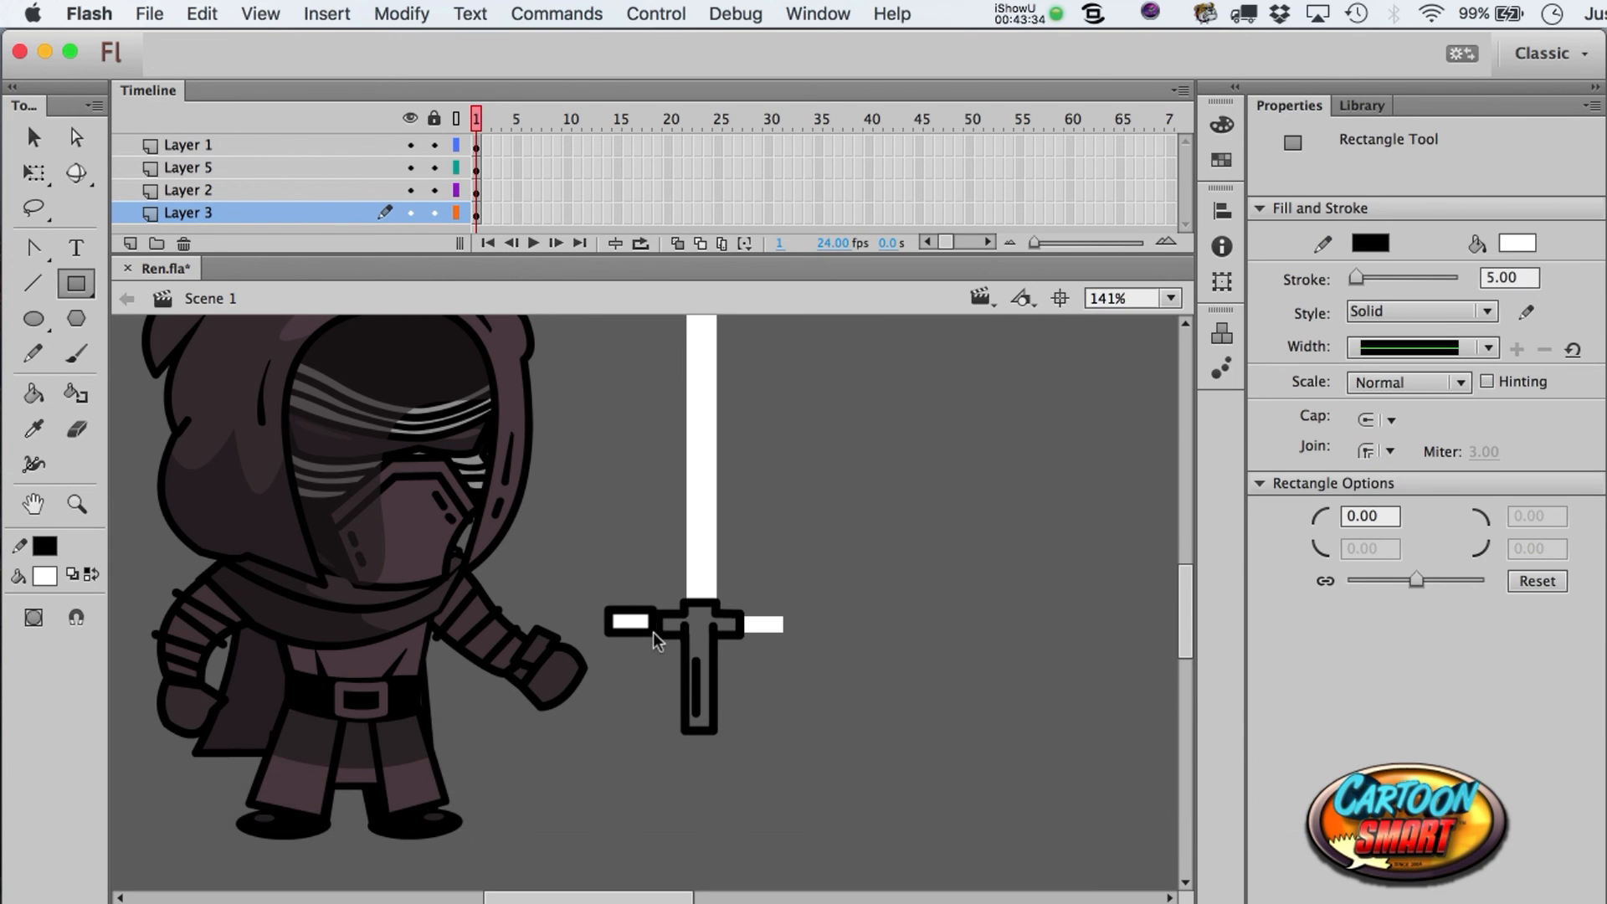
key(a)
double_click(629, 635)
key(super+x)
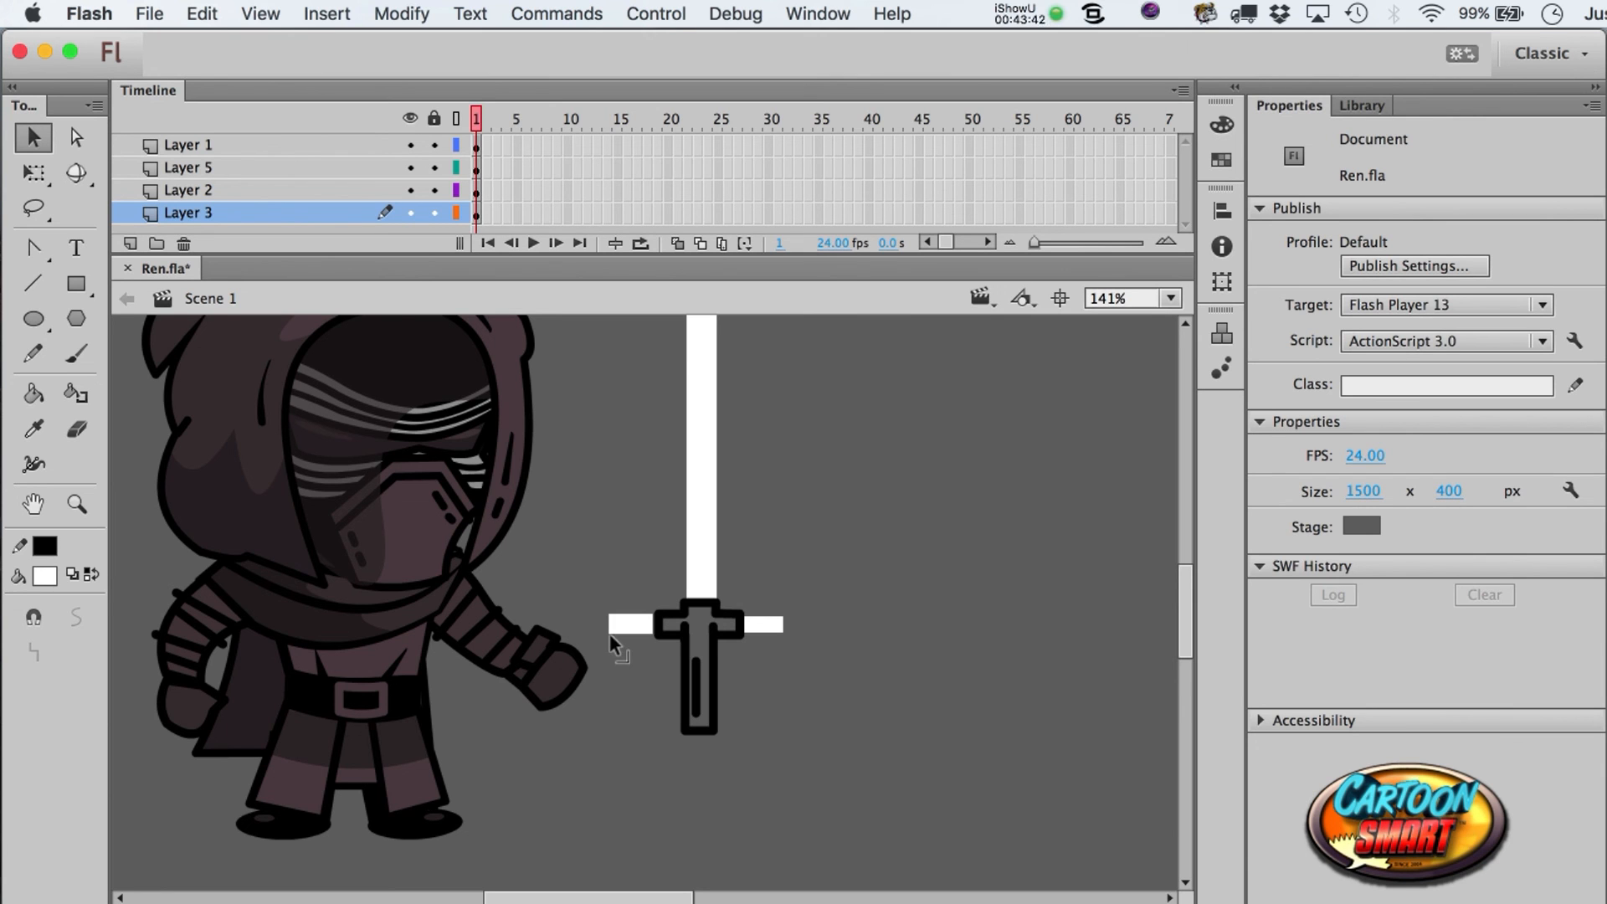
drag(630, 636, 660, 636)
drag(661, 640, 661, 640)
key(super+x)
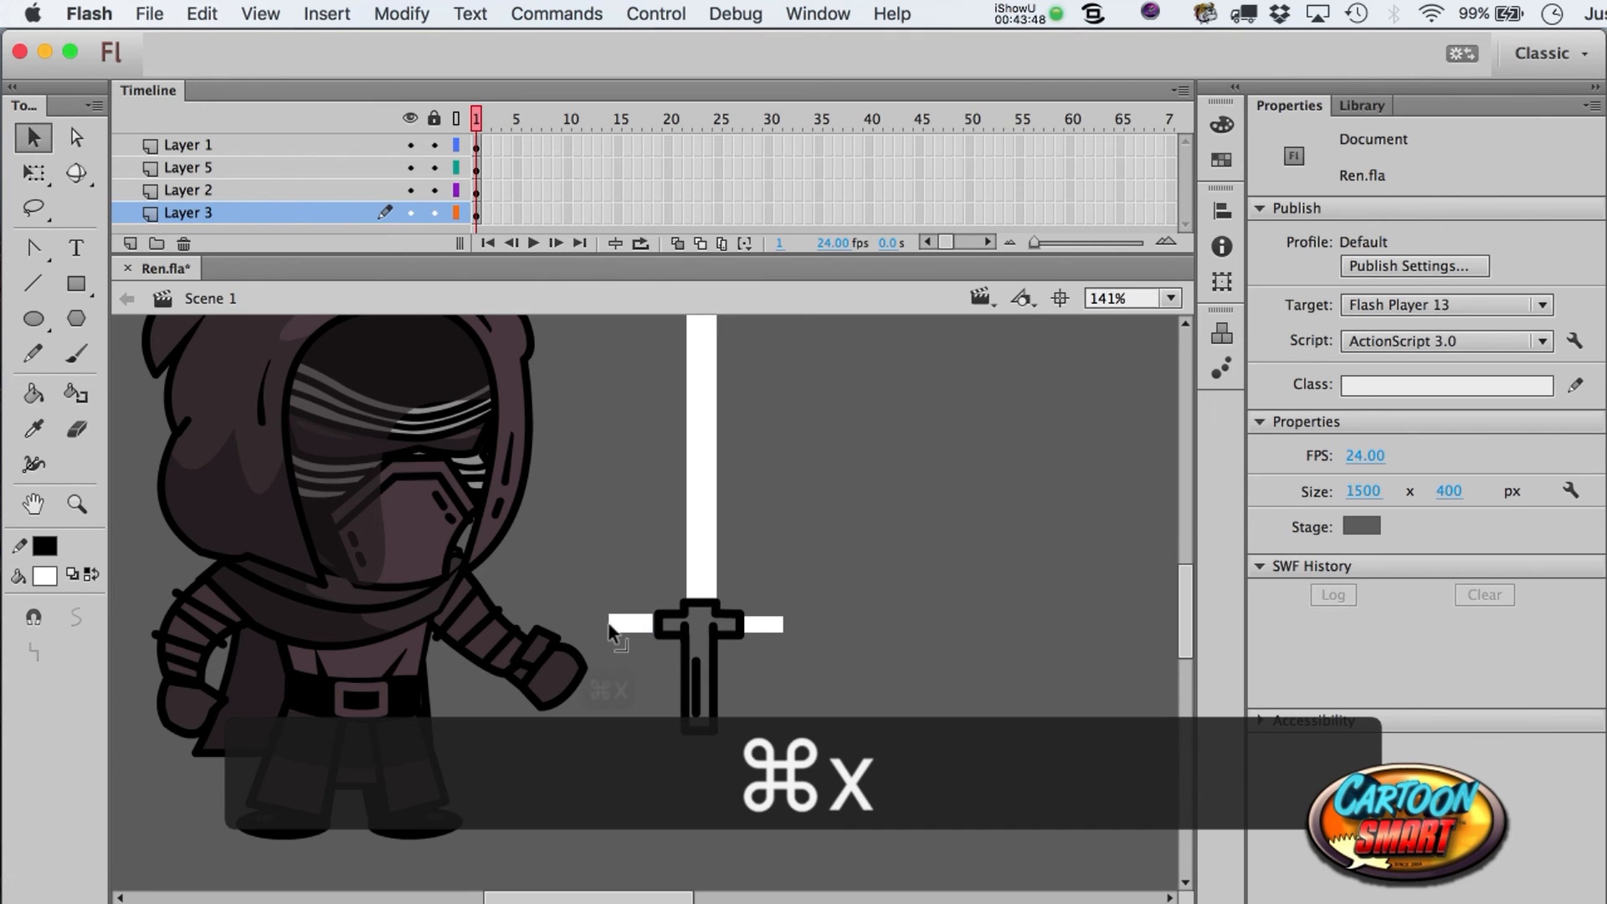
- Curve the outer end of the right side blade into a rounded tip
click(71, 503)
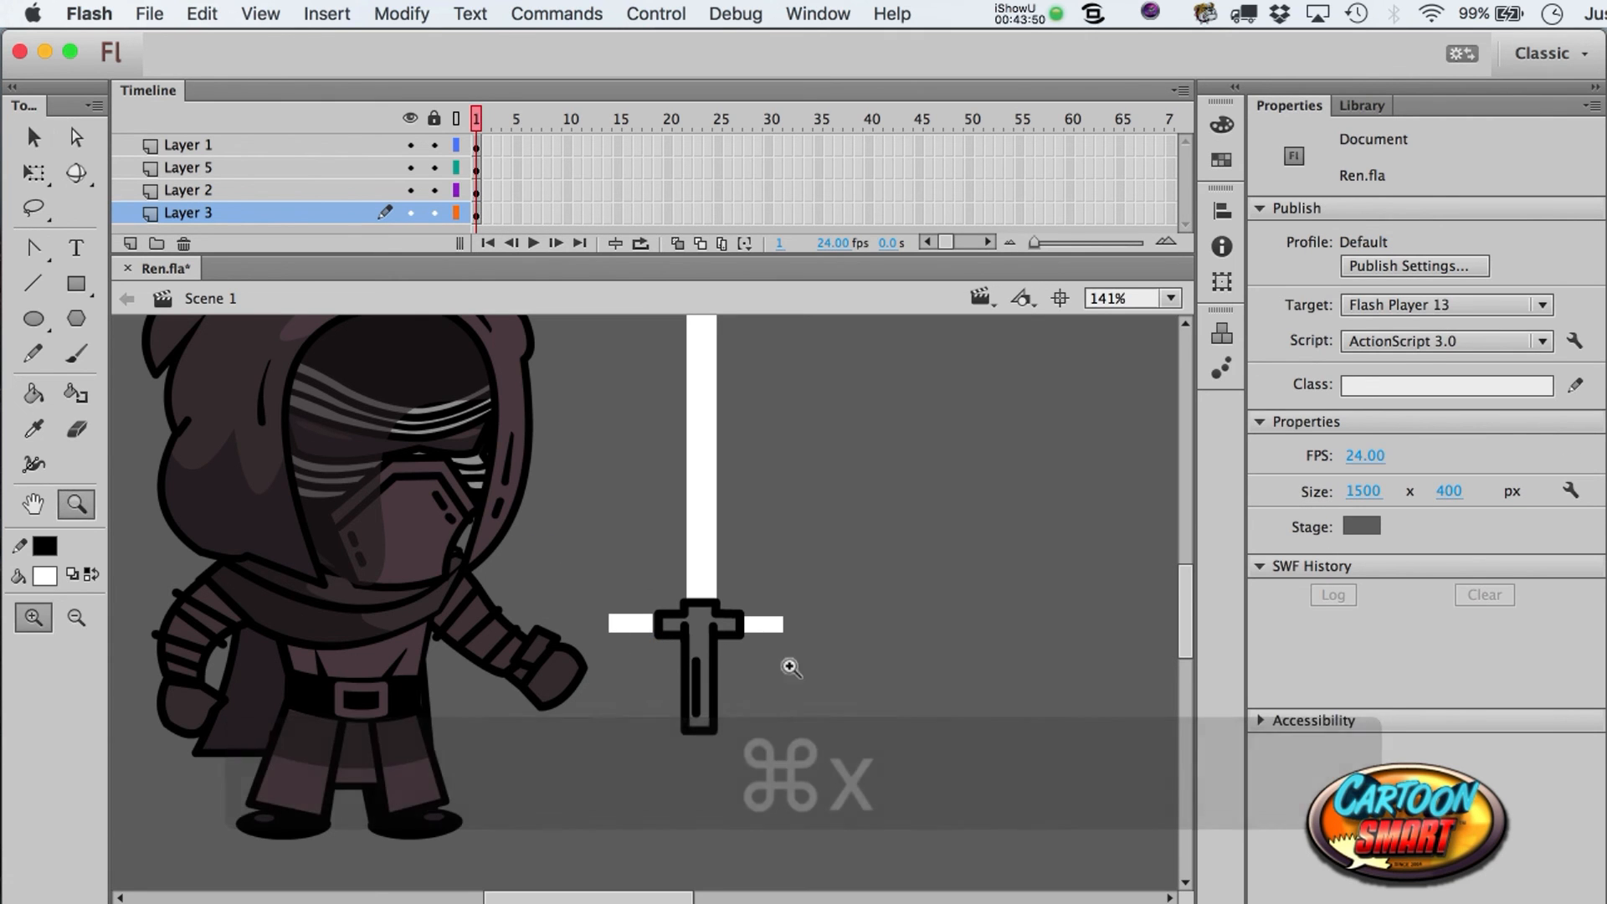
drag(529, 542, 879, 720)
key(a)
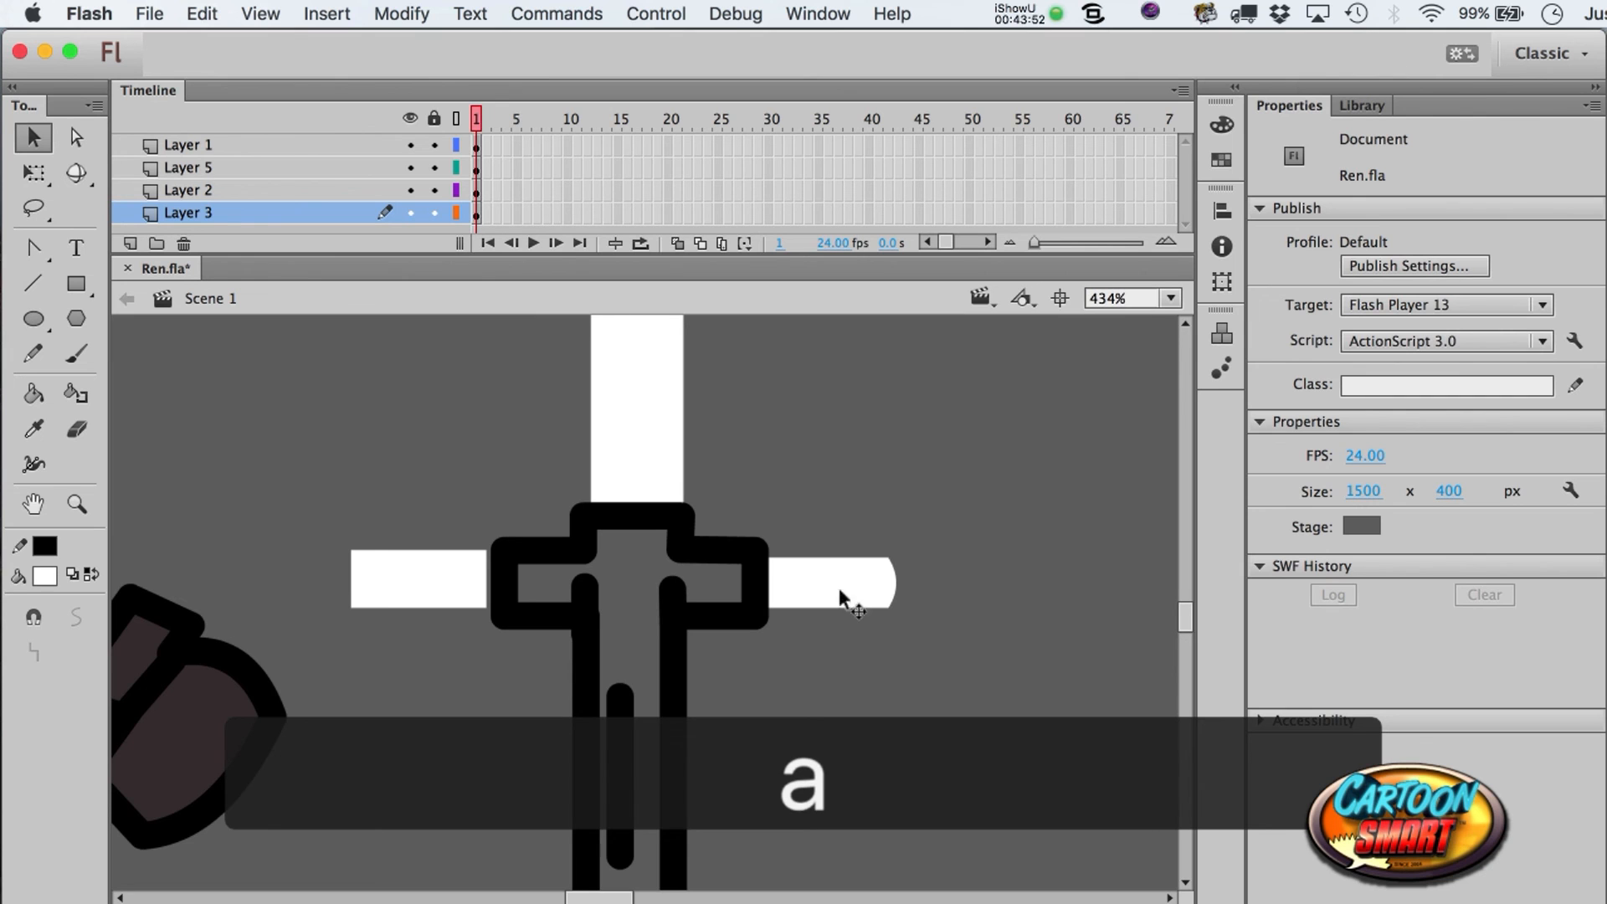
- Curve the outer end of the left side blade into a rounded tip and nudge the blade right against the crossbar
drag(352, 591, 341, 592)
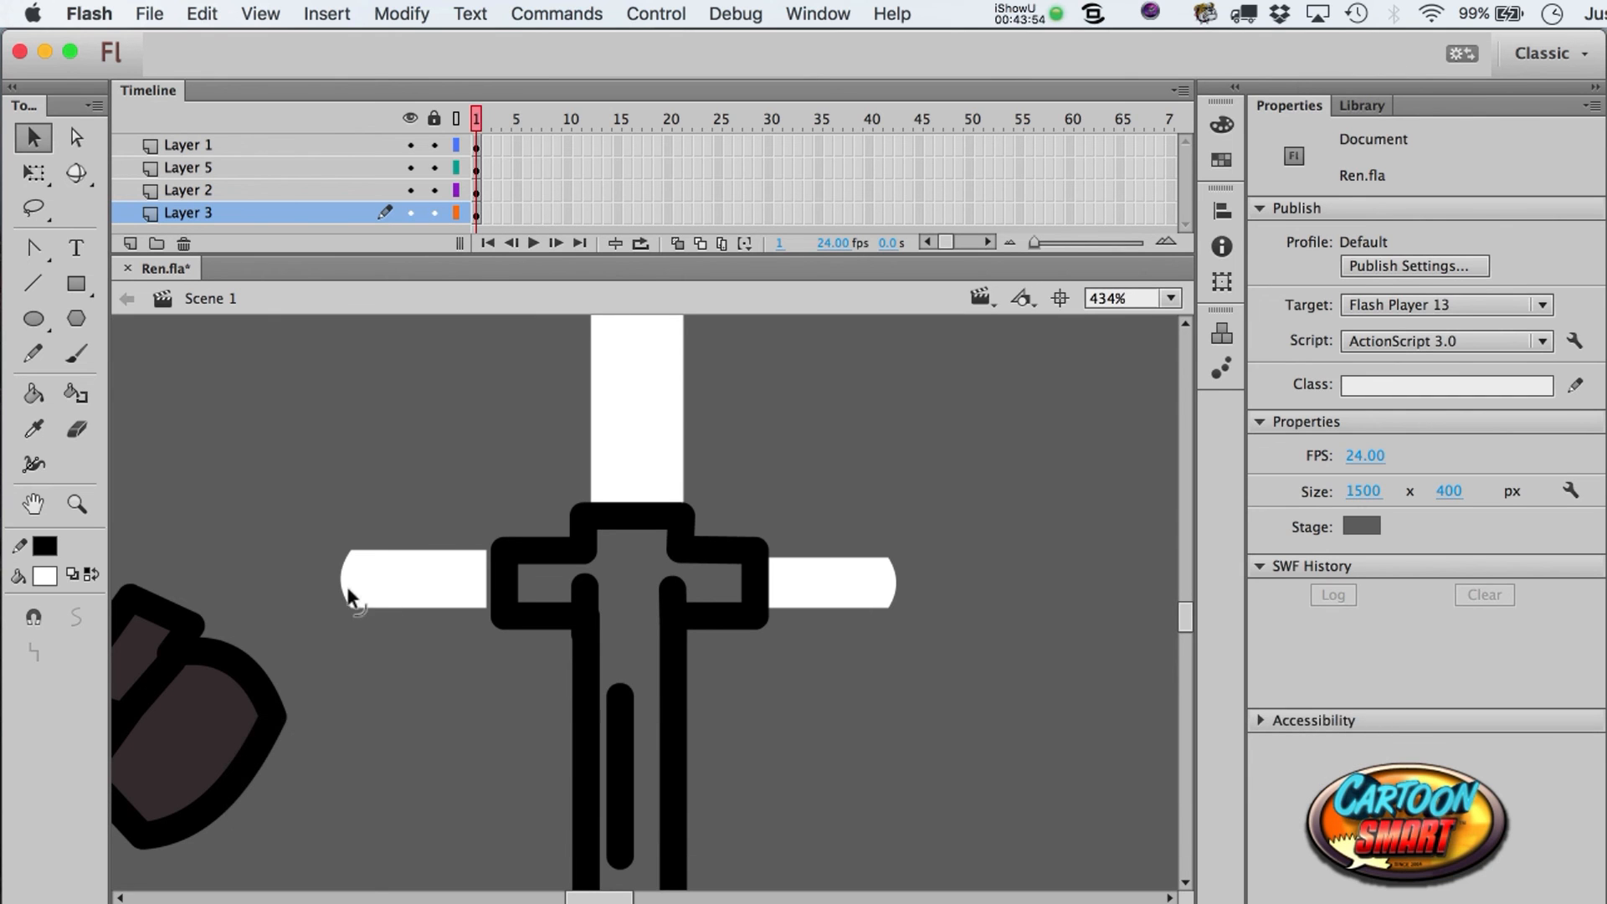
click(381, 556)
key(Right)
click(799, 527)
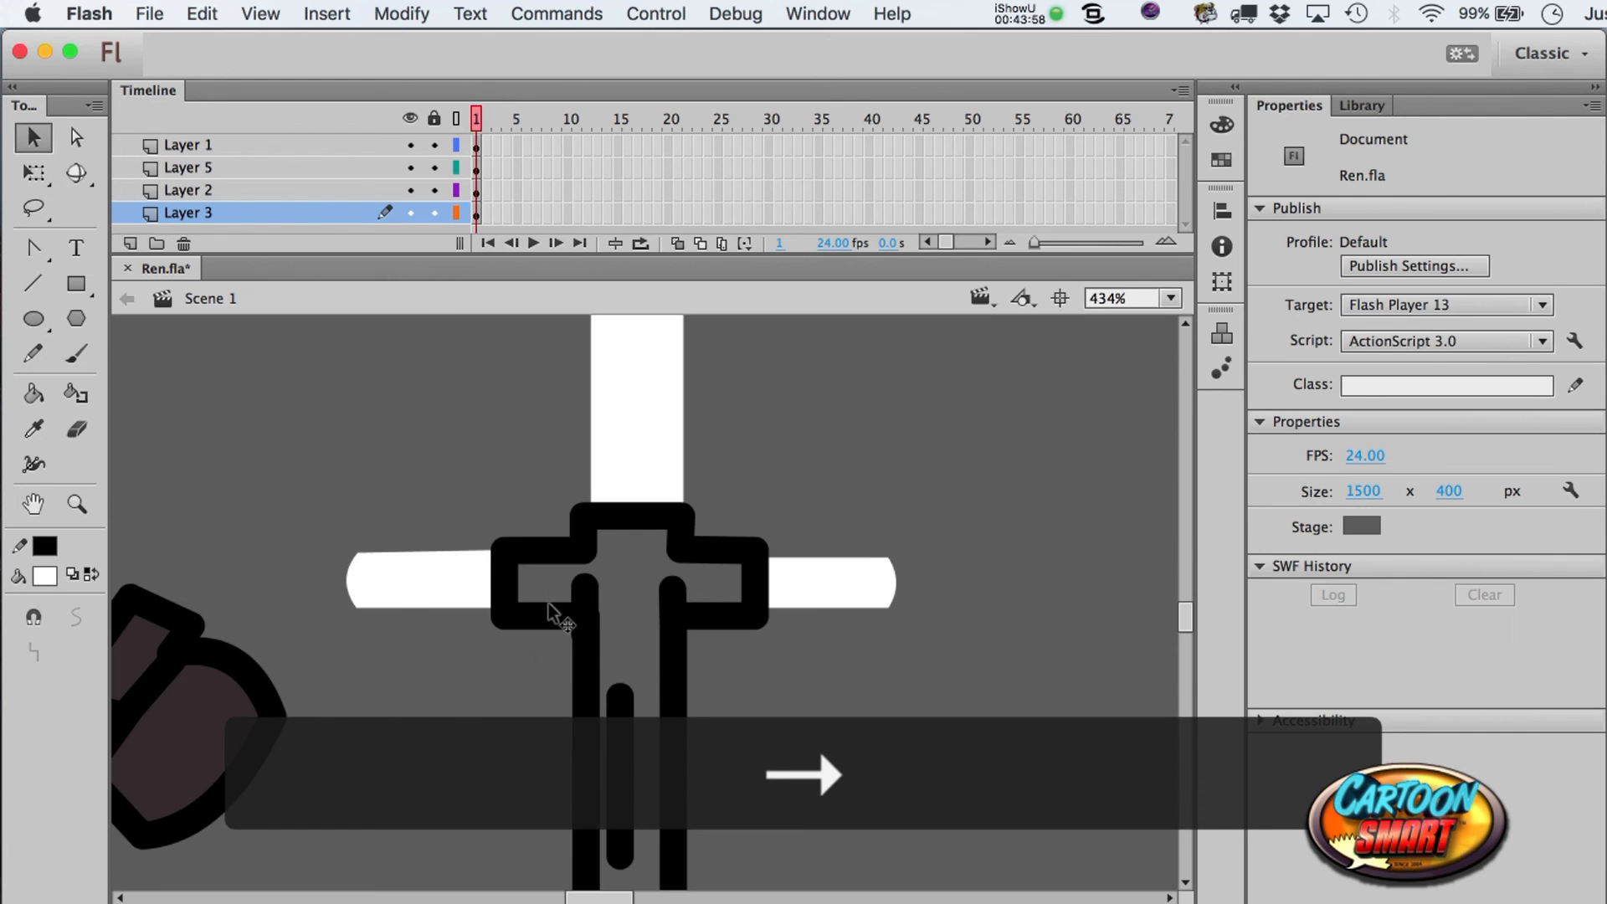
- Convert the long blade and both side blades together into a movie clip symbol named Saber Glow
key(super+1)
scroll(799, 771, up, 3)
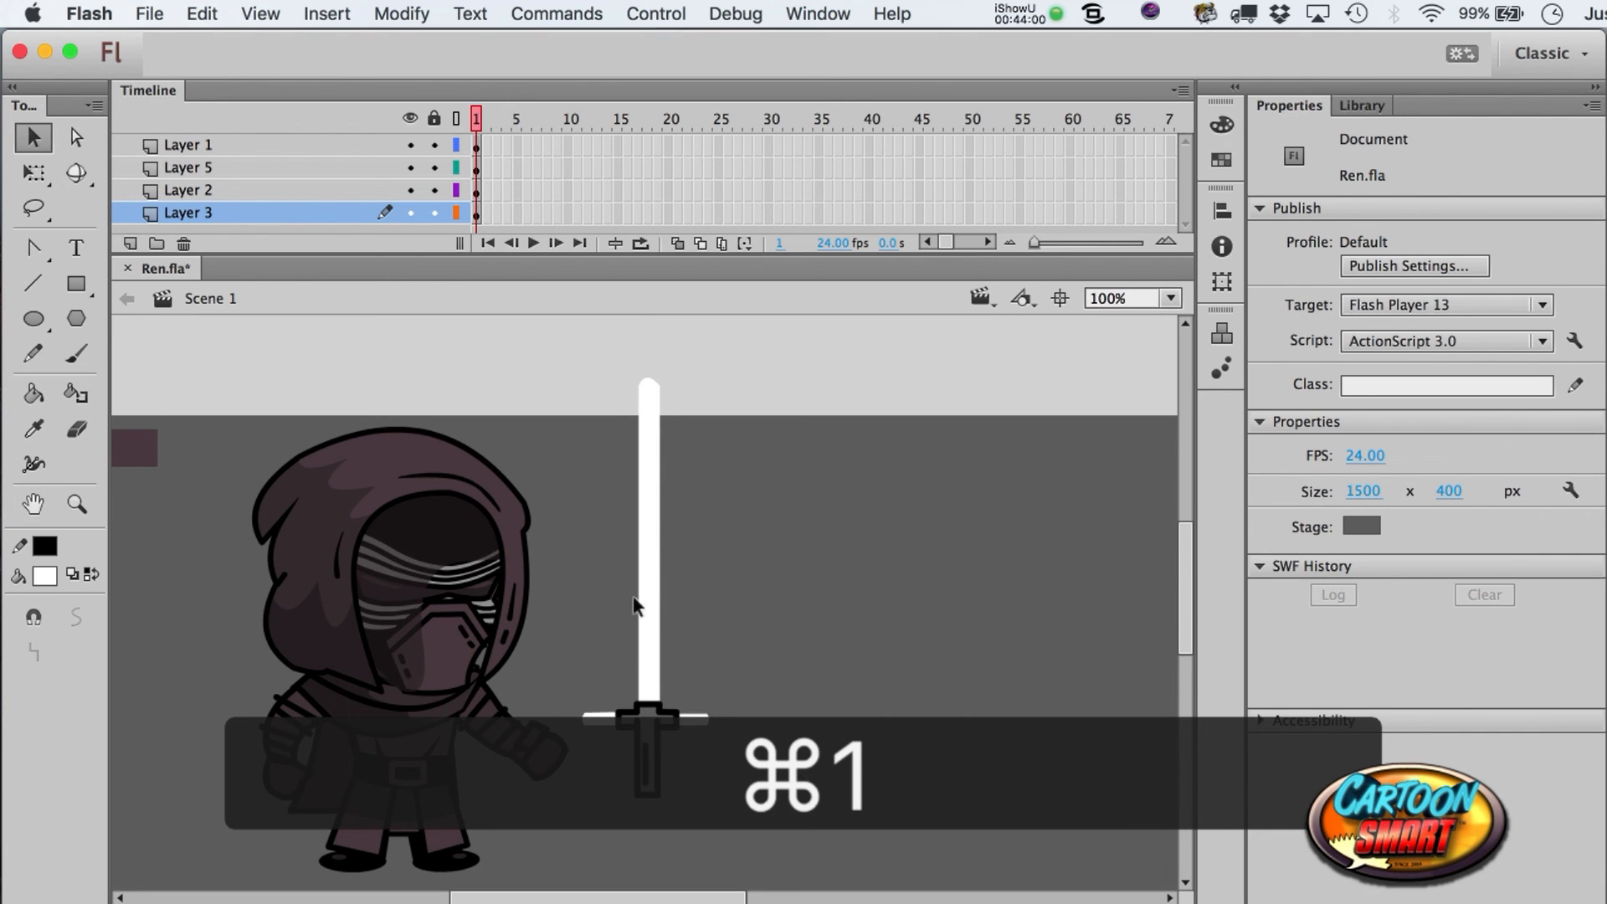
click(655, 621)
shift+click(696, 721)
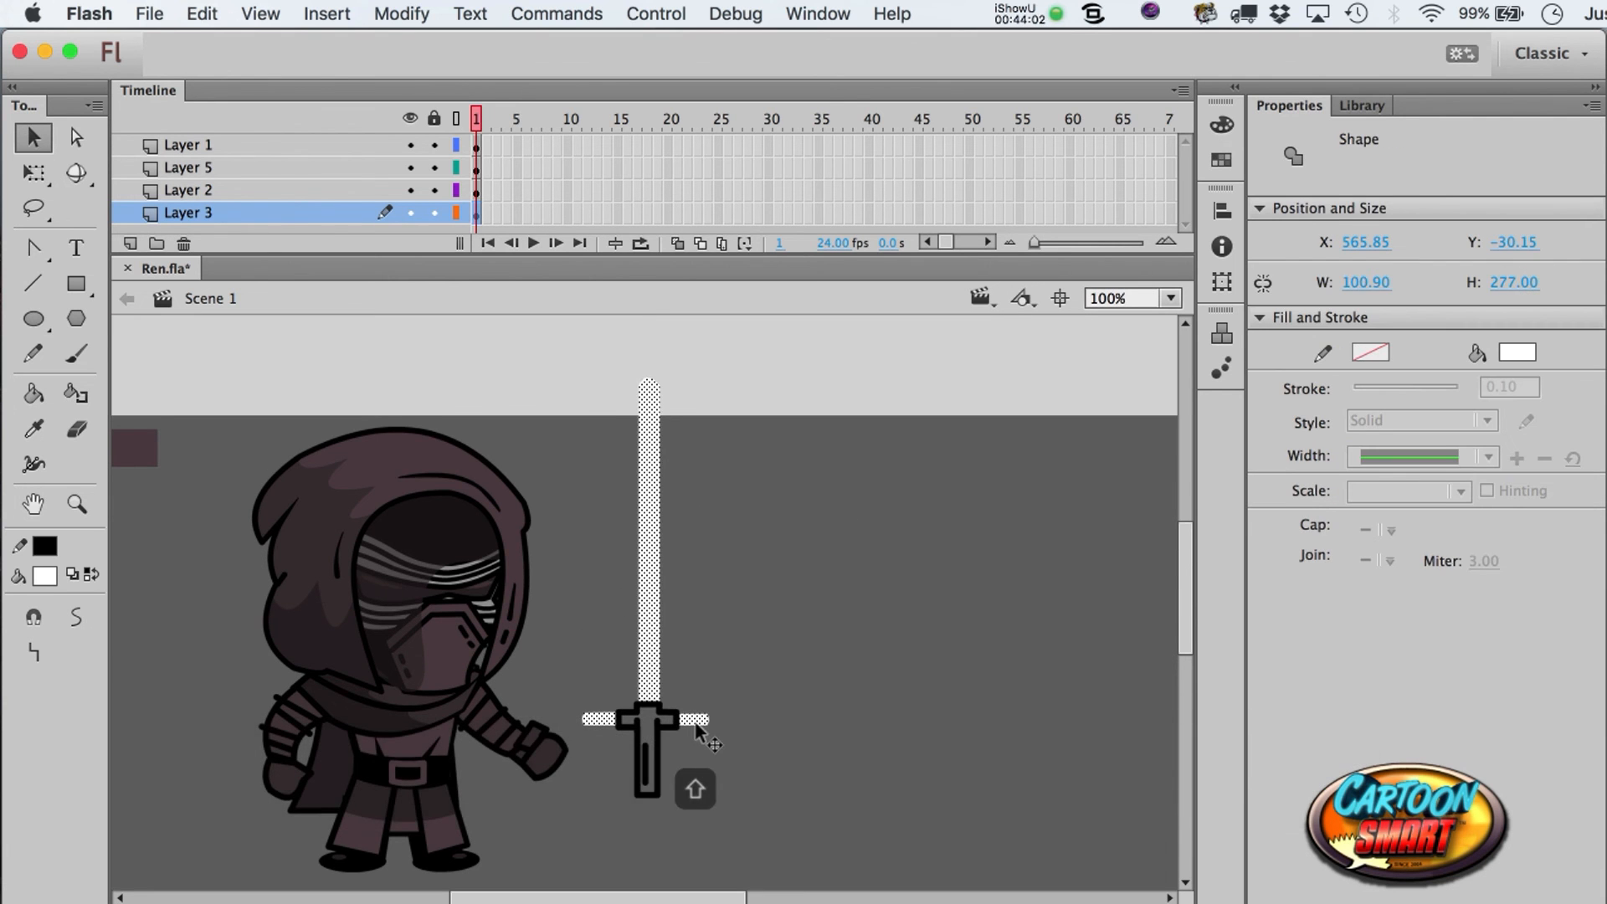
key(F8)
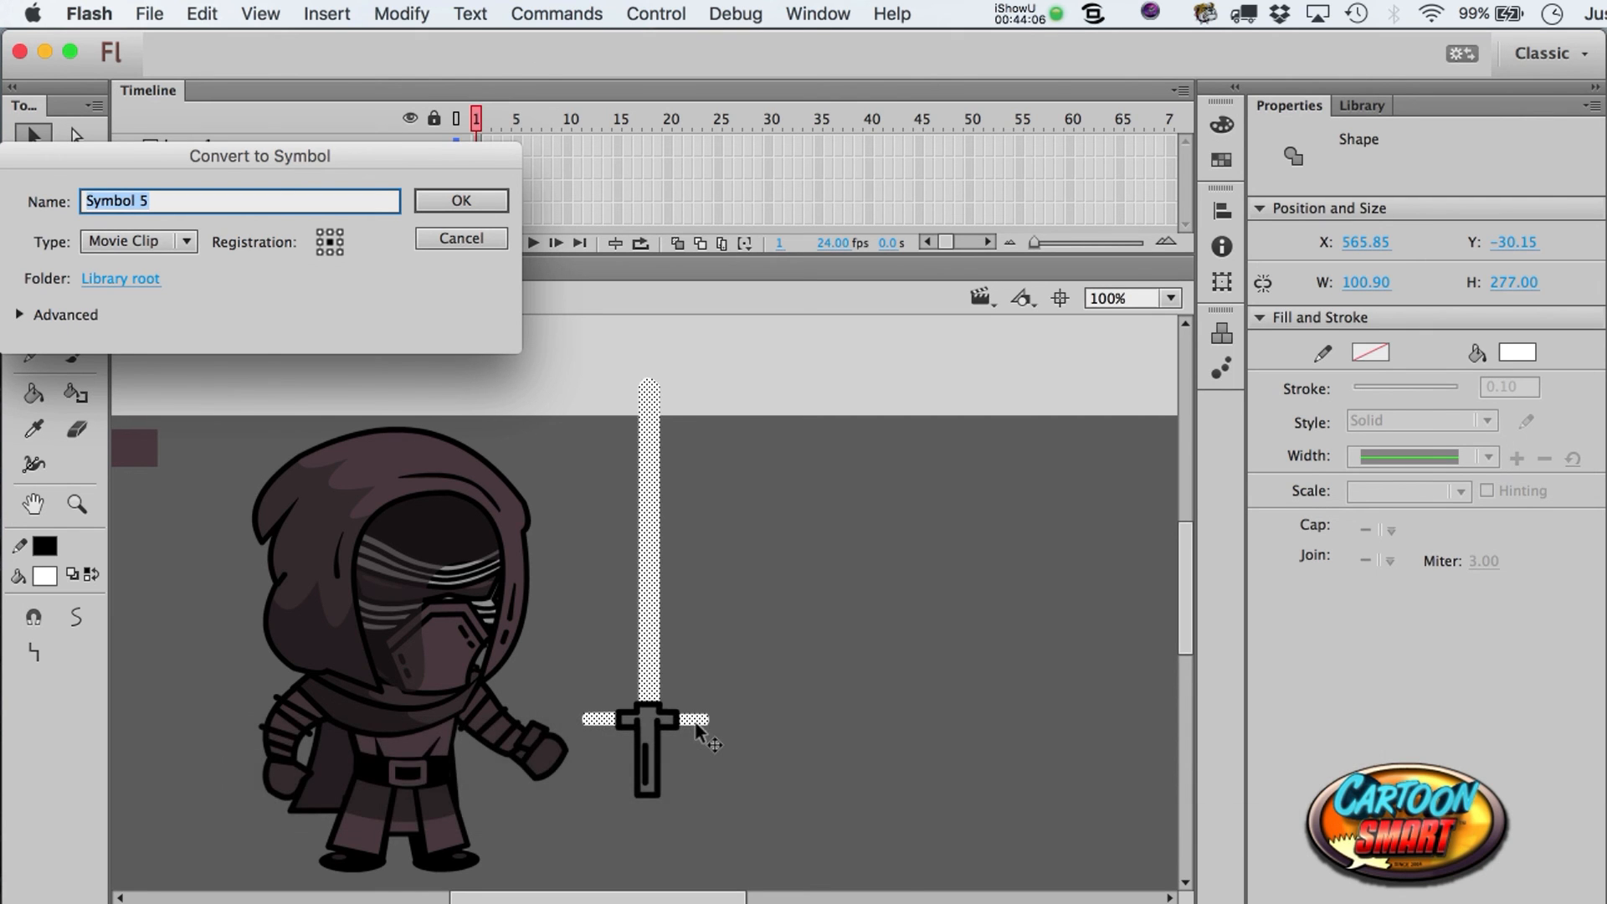
text(Saber )
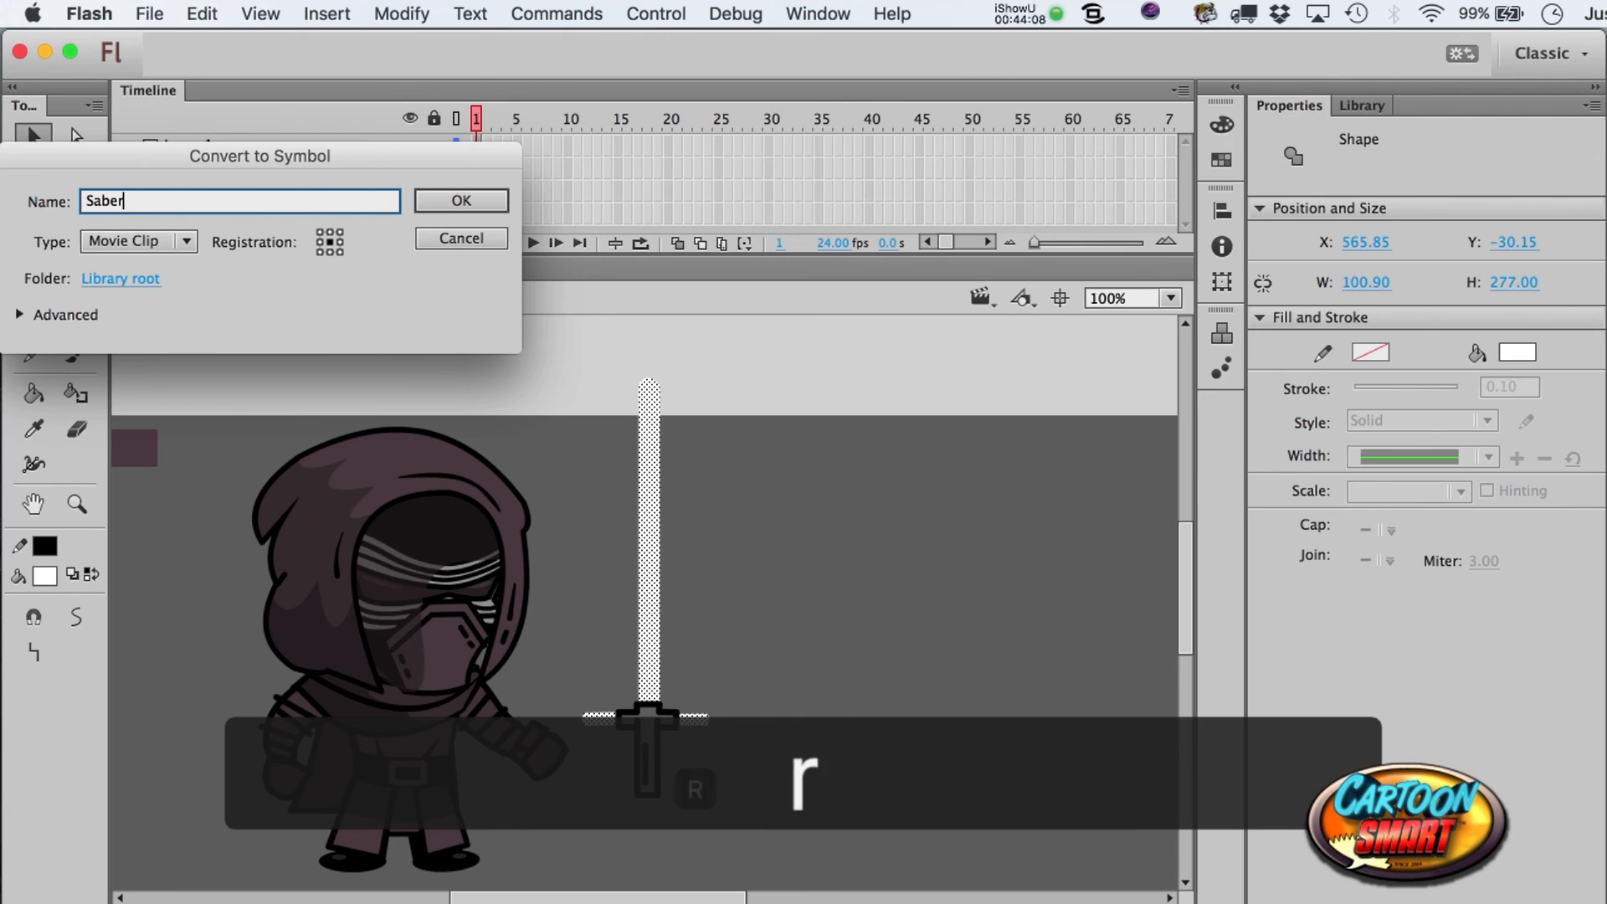
text(Glow)
key(Return)
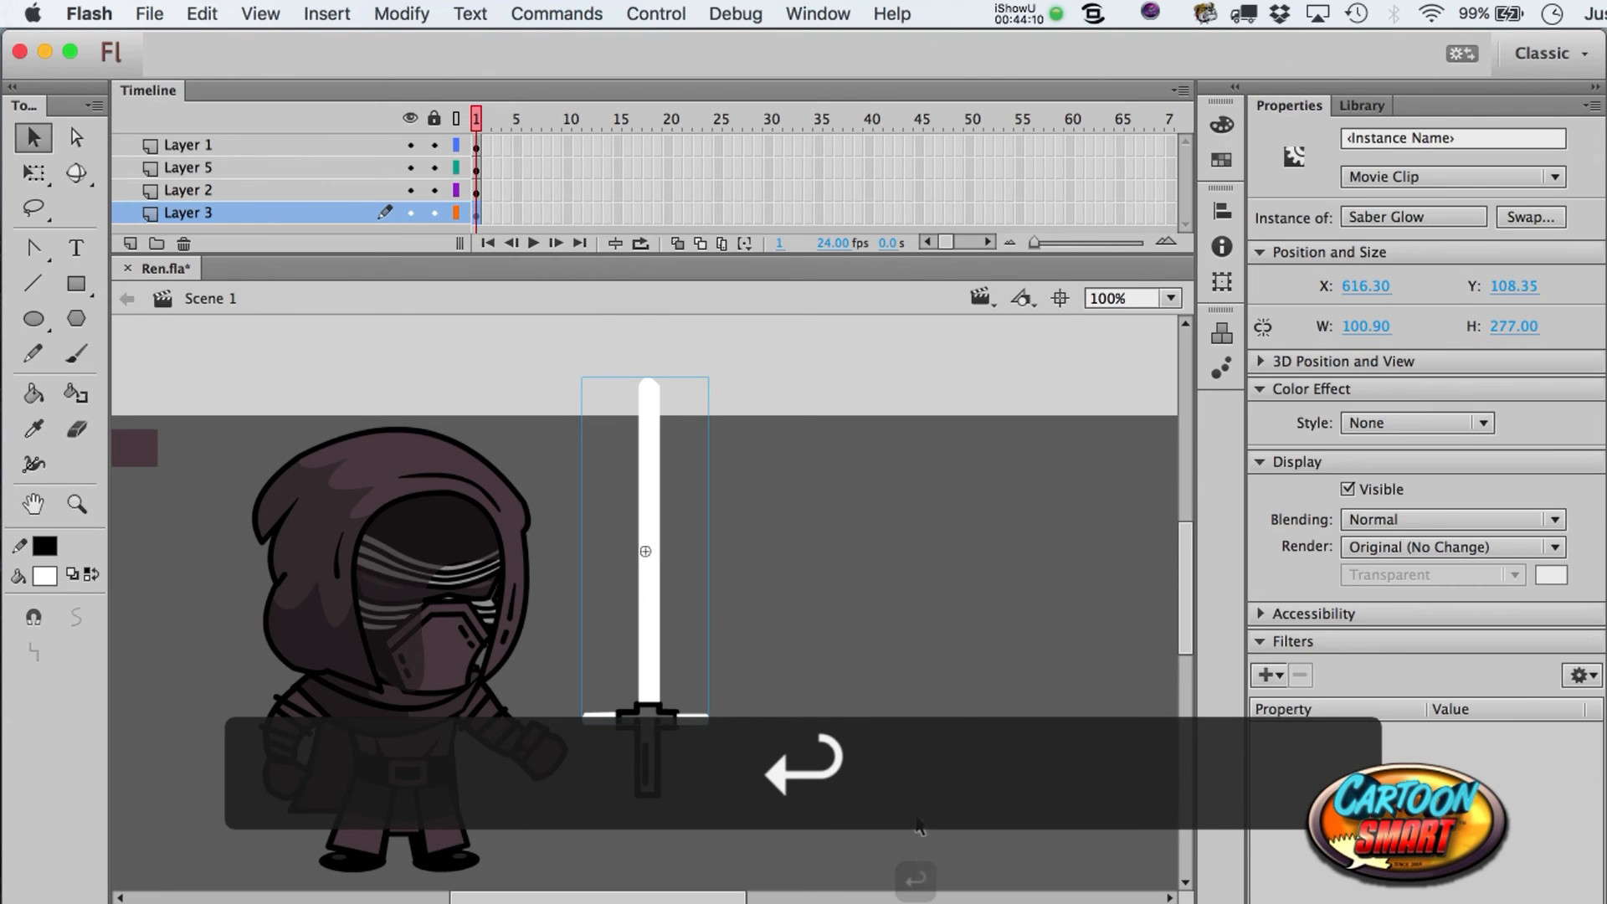
- Add a red Glow filter to the Saber Glow clip and set its quality to High
click(1278, 676)
click(1279, 676)
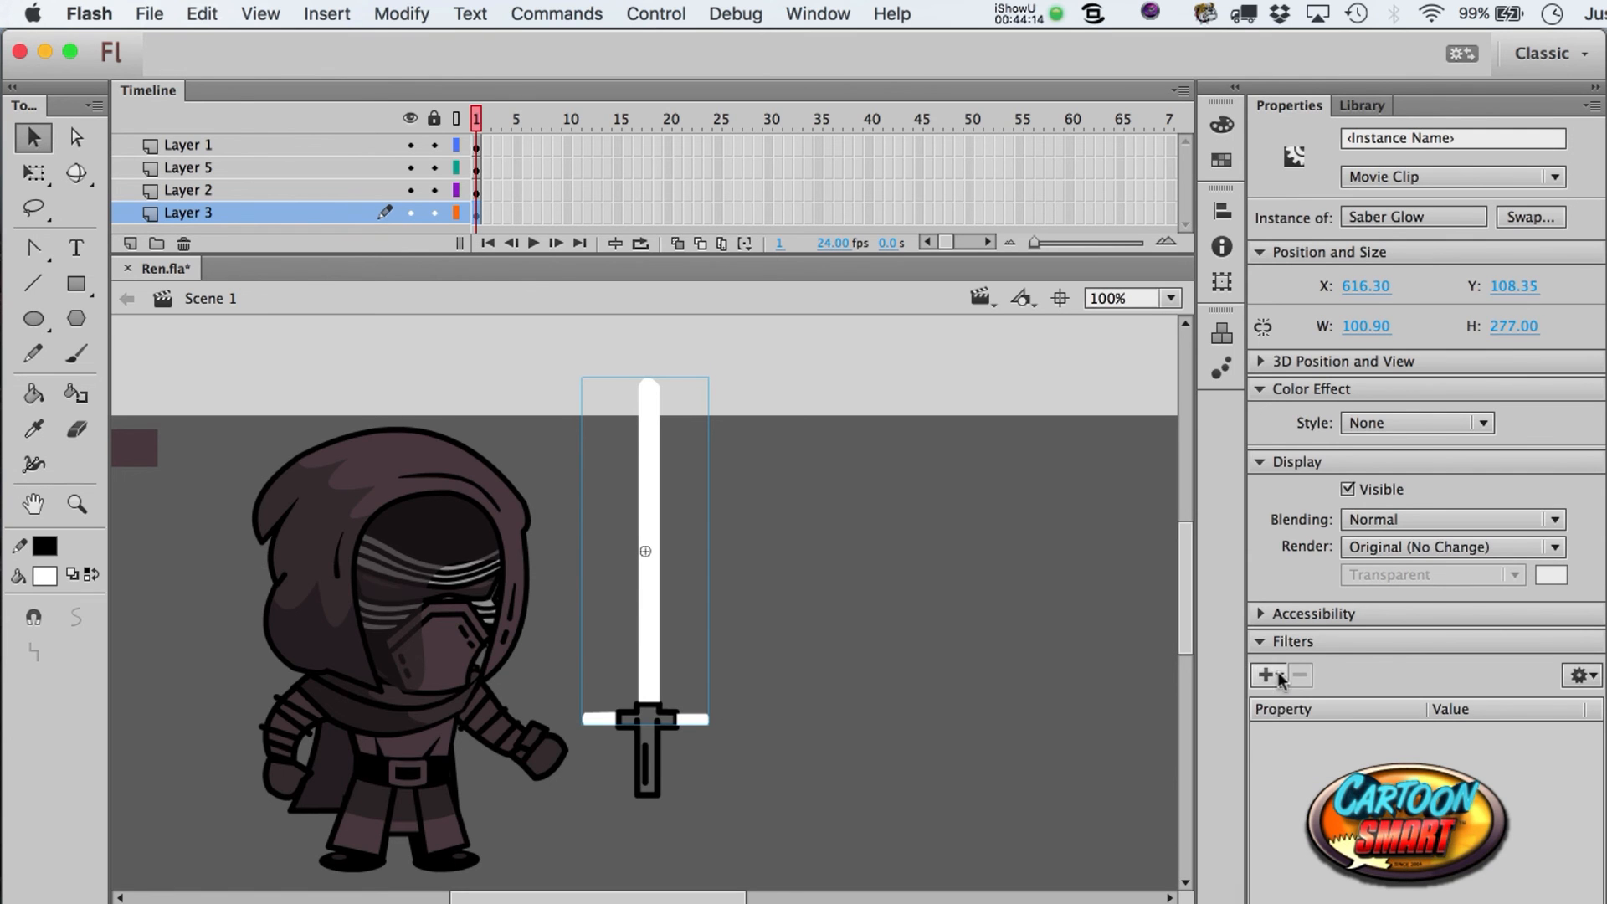
click(1262, 390)
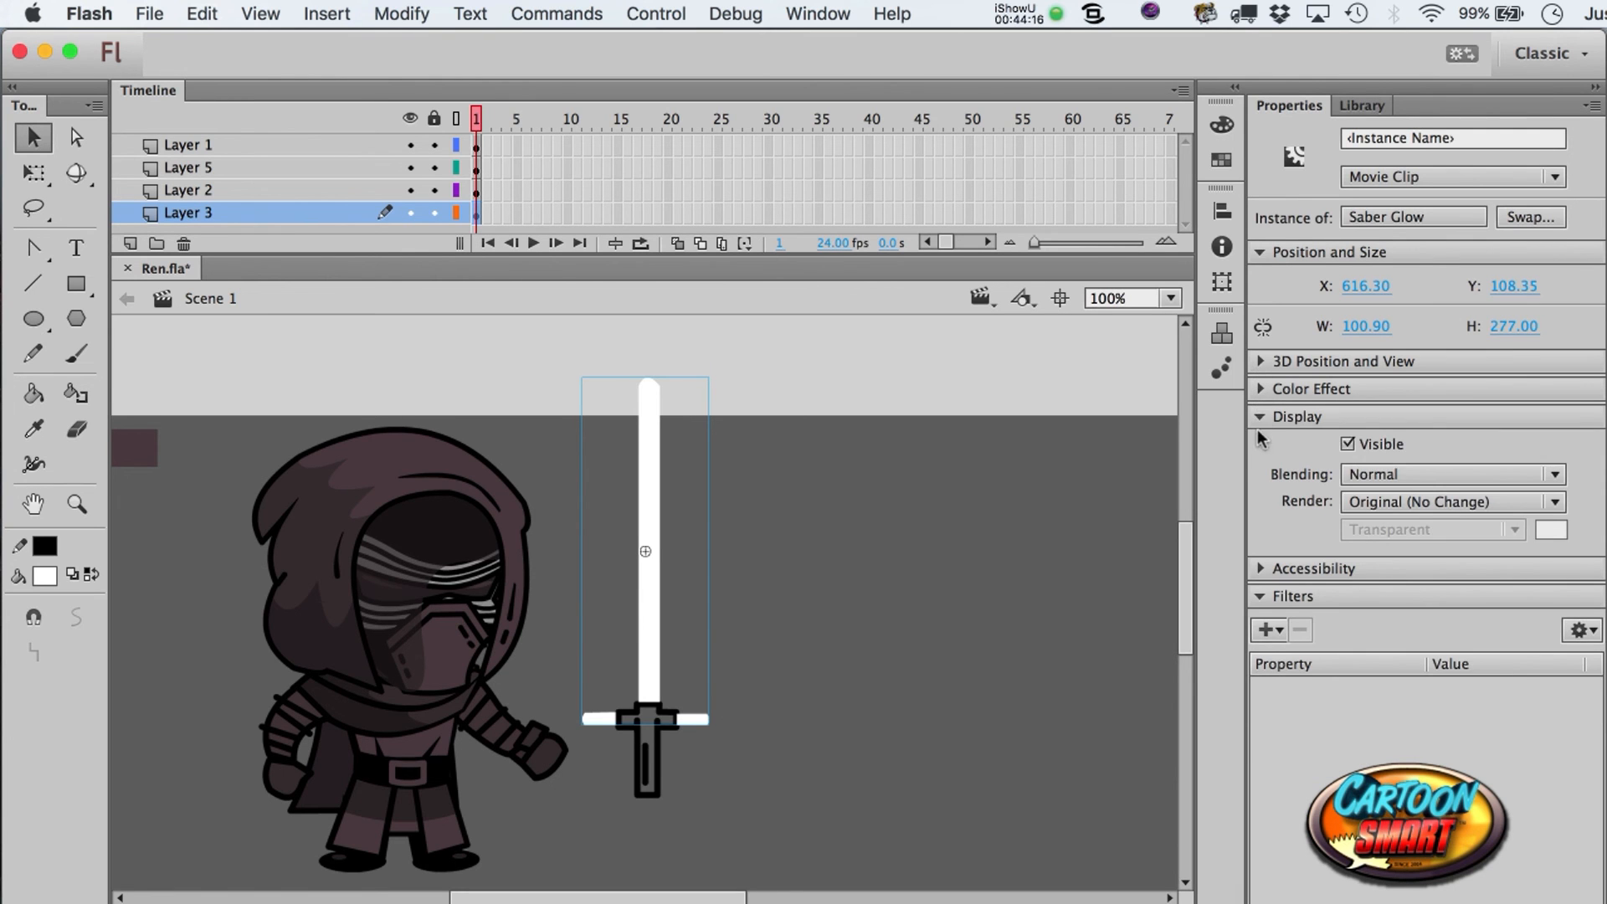
click(1261, 415)
click(1272, 505)
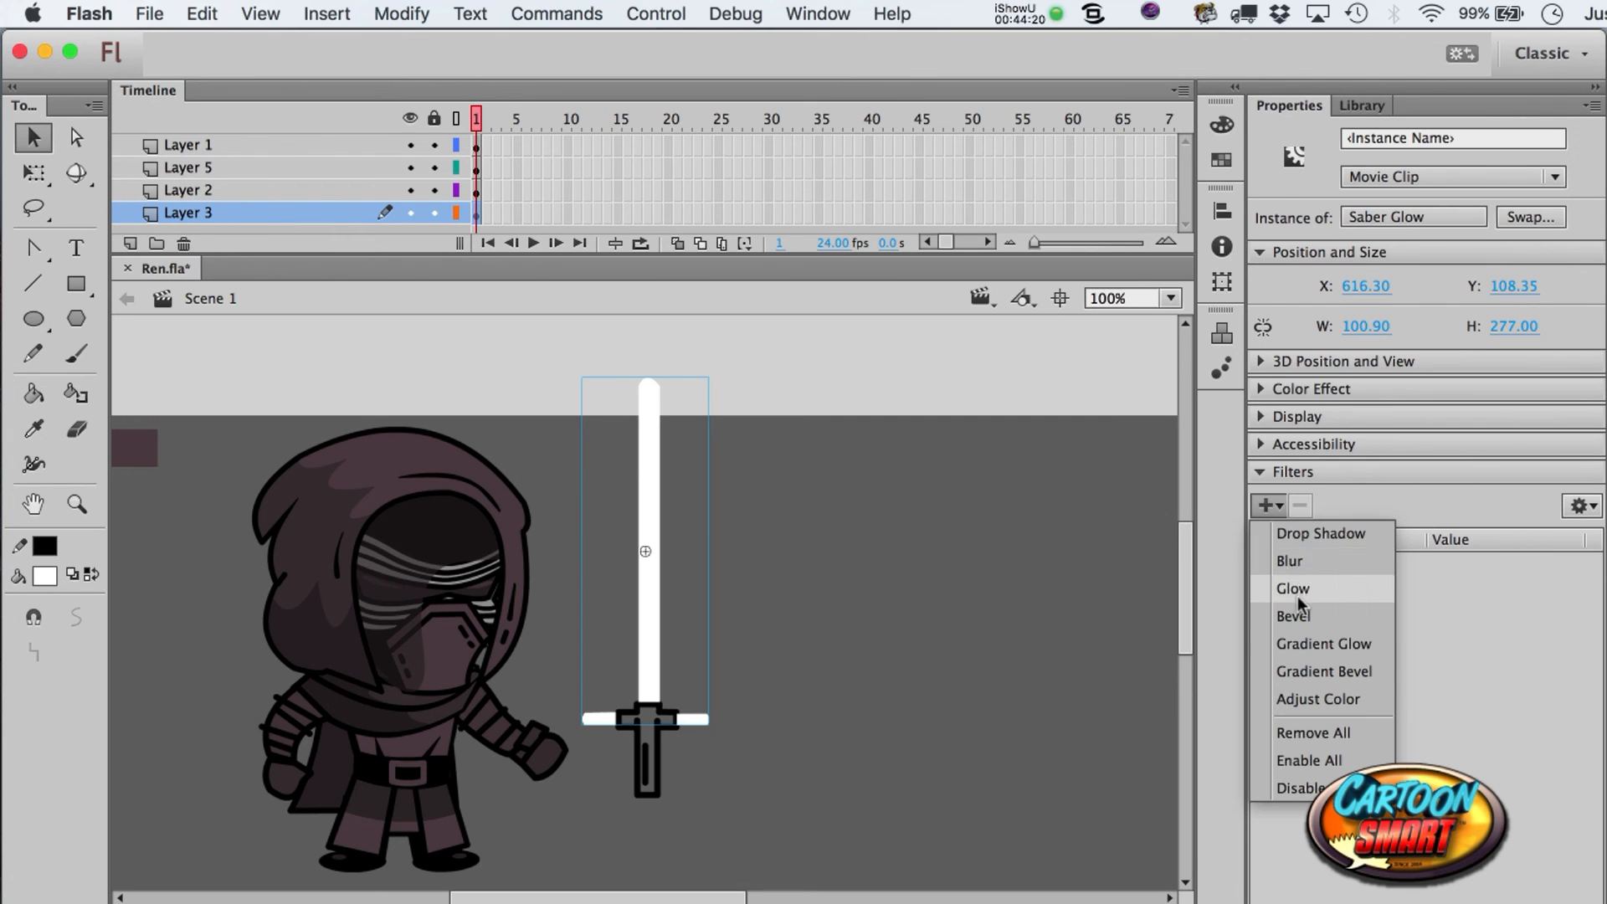
click(1298, 594)
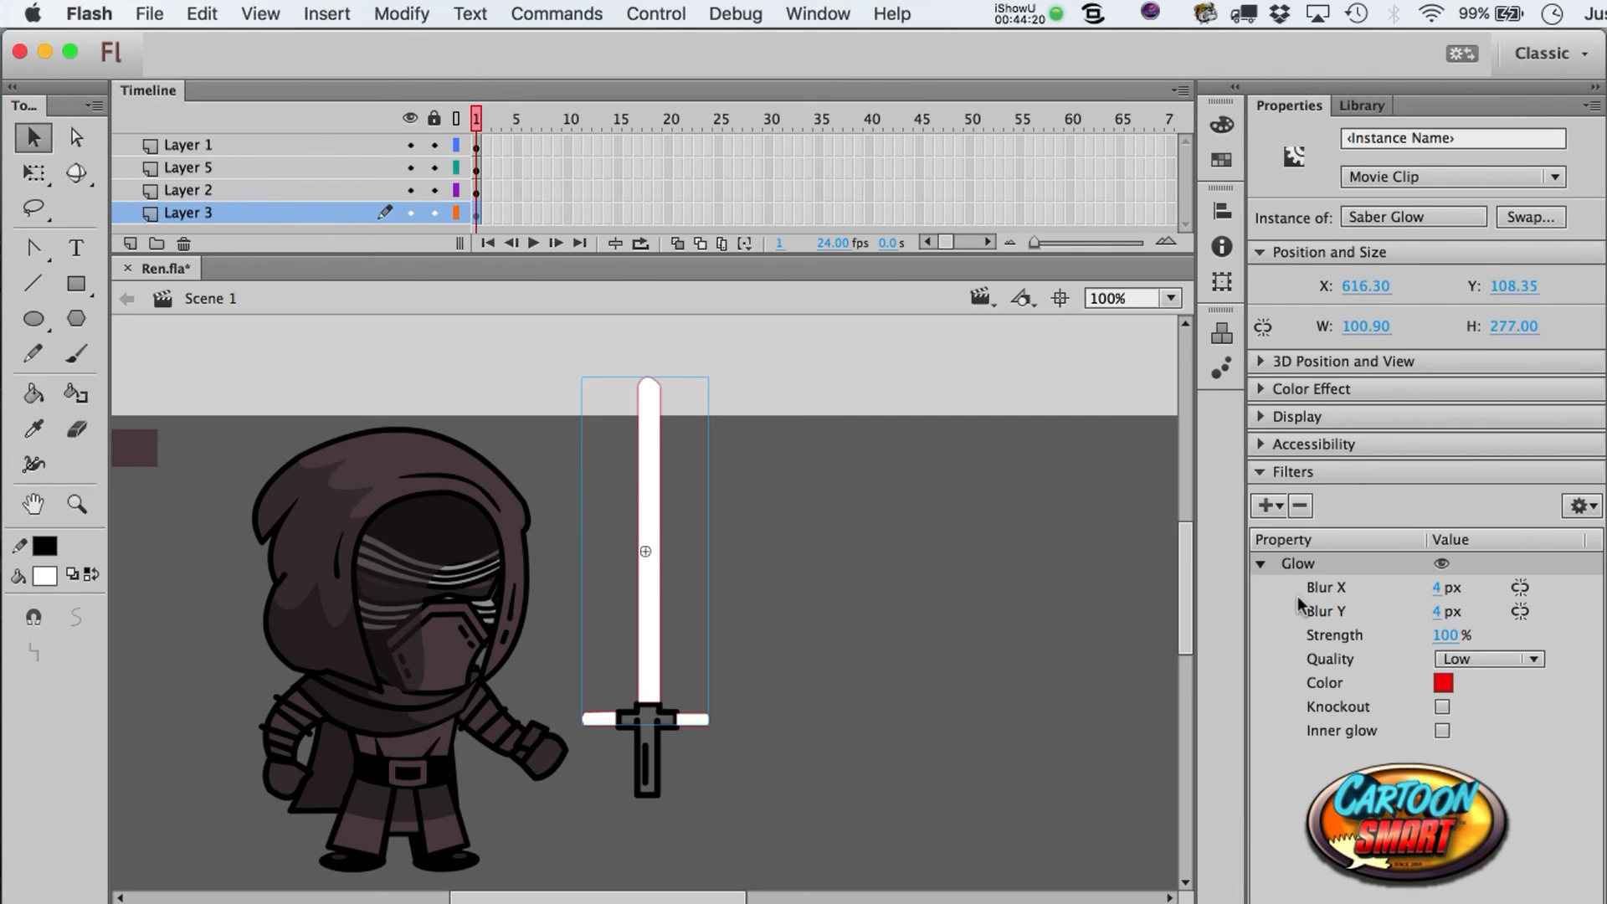
click(1465, 659)
click(1470, 716)
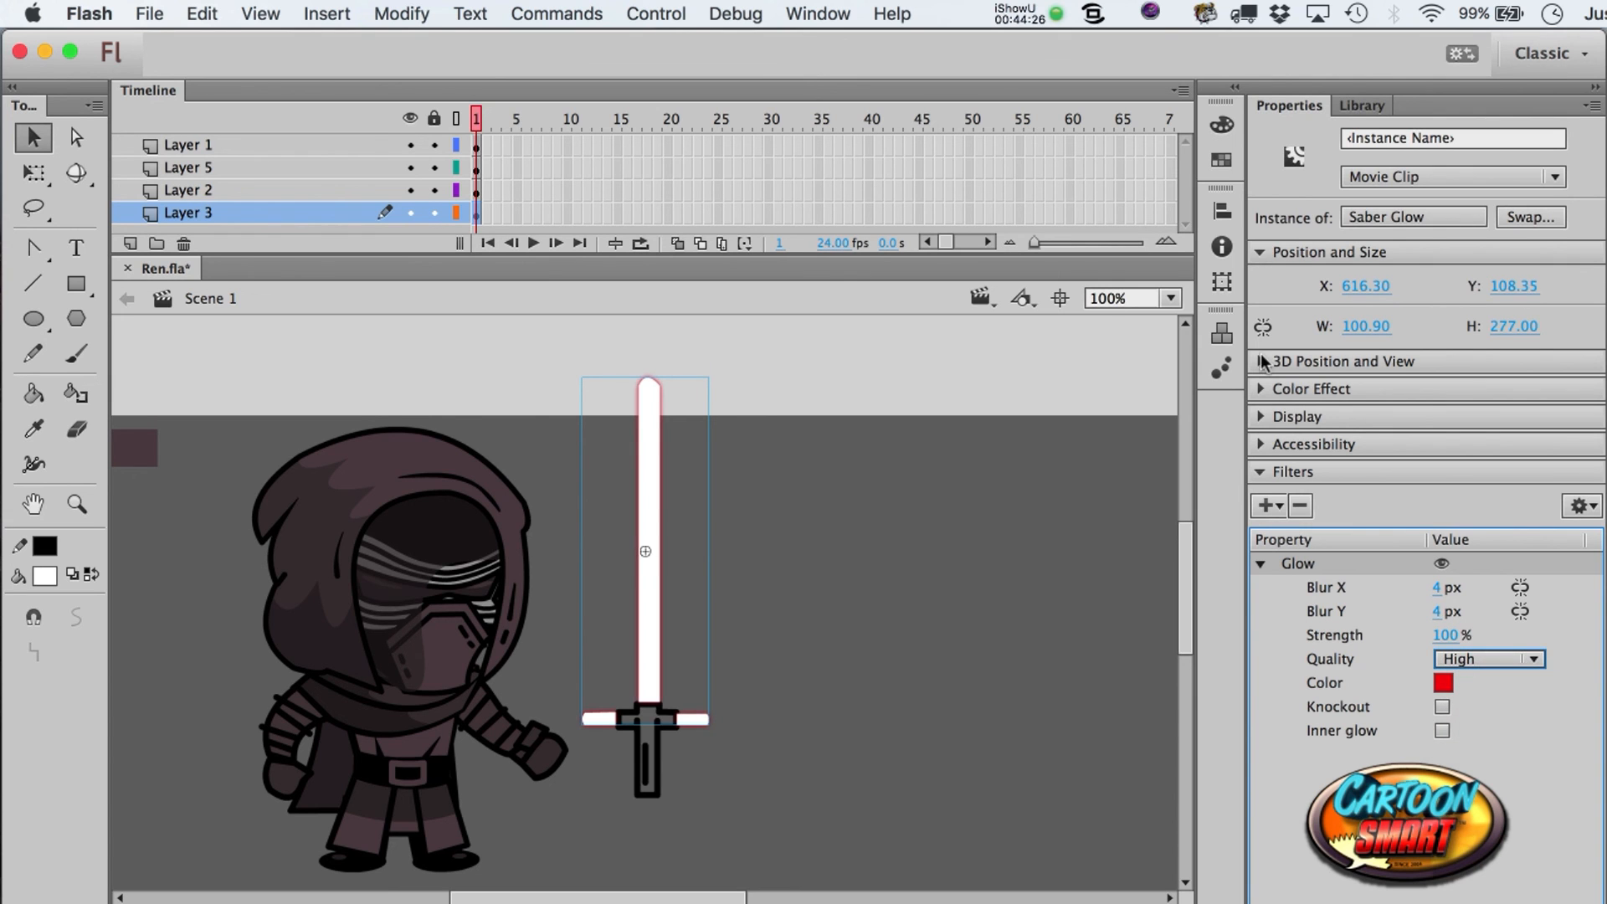
- Set the glow's Blur X to 20 px, Blur Y to 30 px and strength to 128%
click(1260, 254)
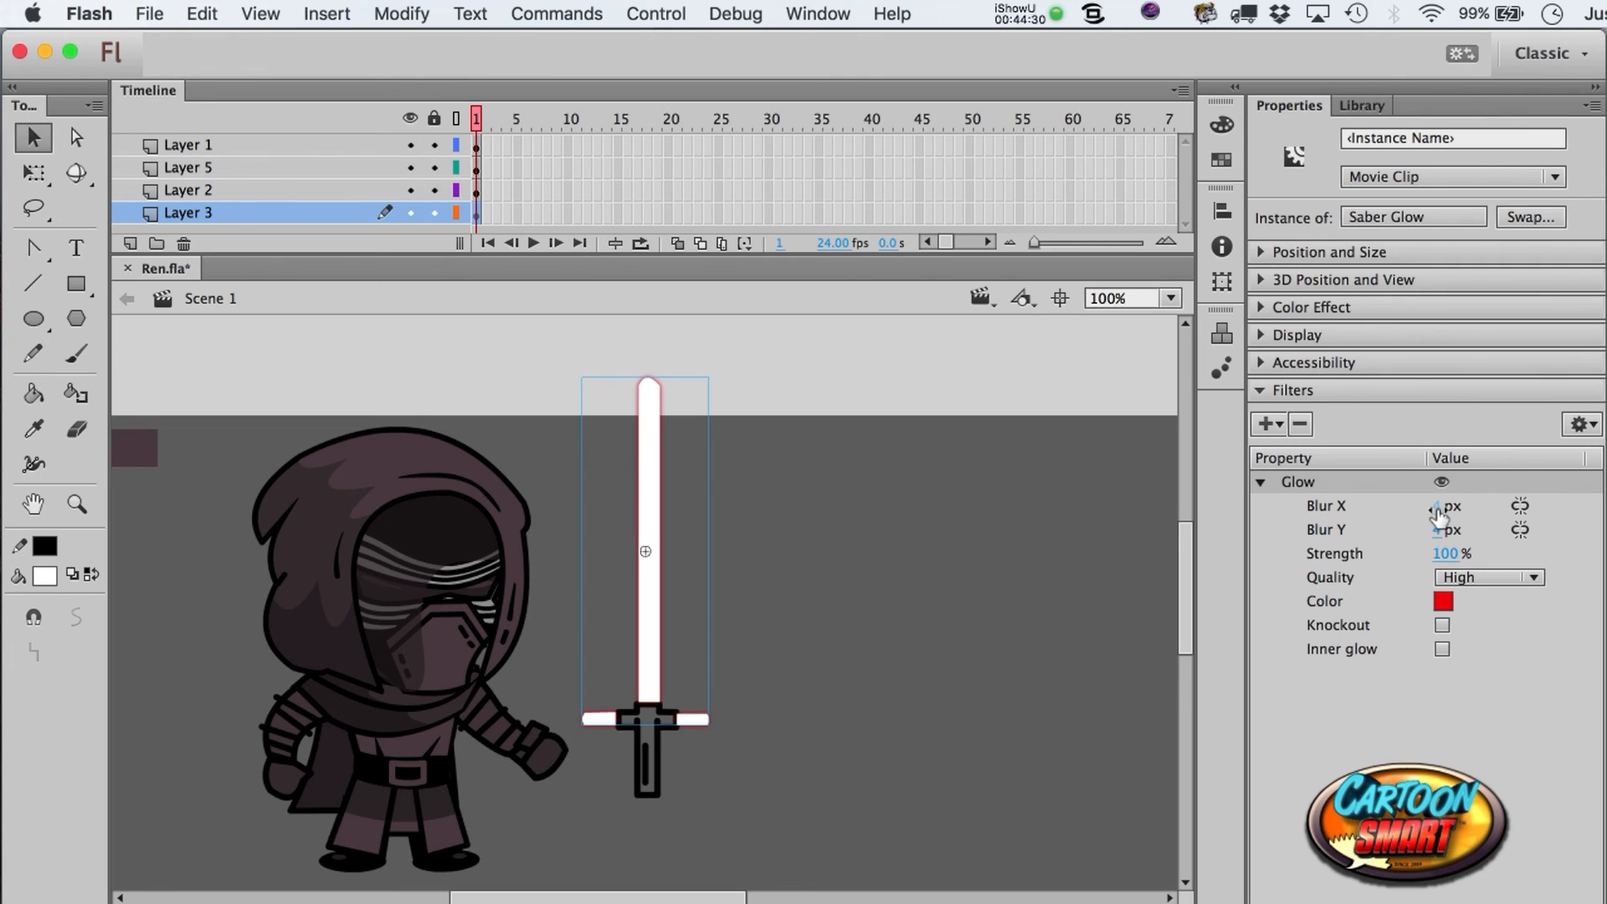
mouse_move(1436, 507)
mouse_down()
mouse_move(1461, 507)
mouse_move(1445, 525)
mouse_up()
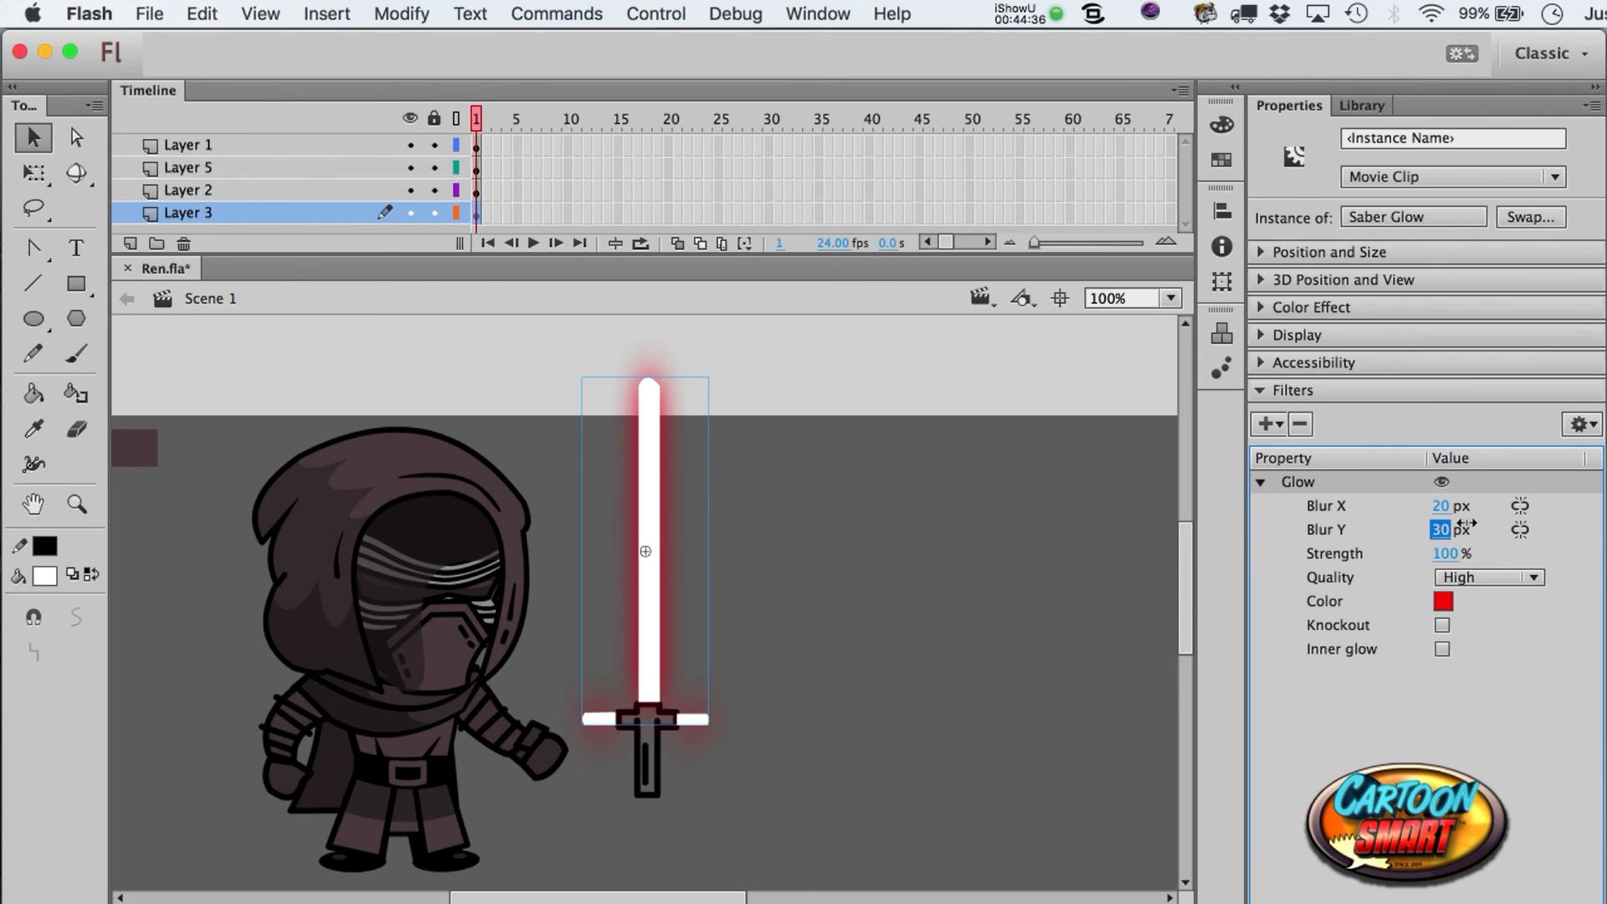
click(1447, 554)
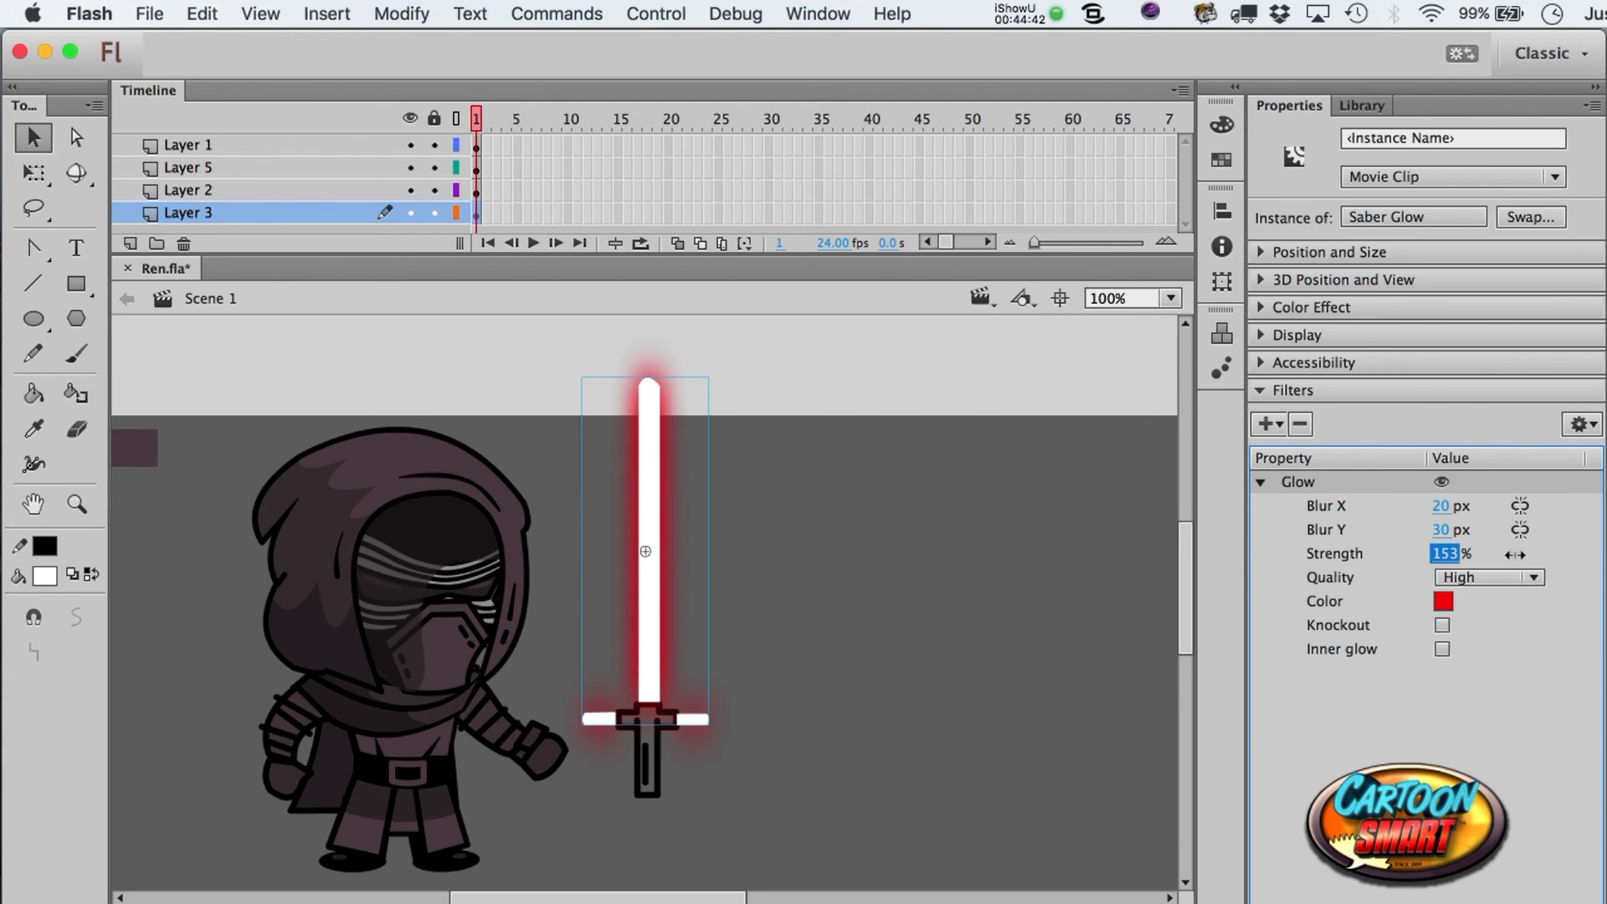
drag(1490, 555, 1484, 556)
- Duplicate the Glow filter on the Saber Glow clip and make the second one an inner glow
click(1584, 426)
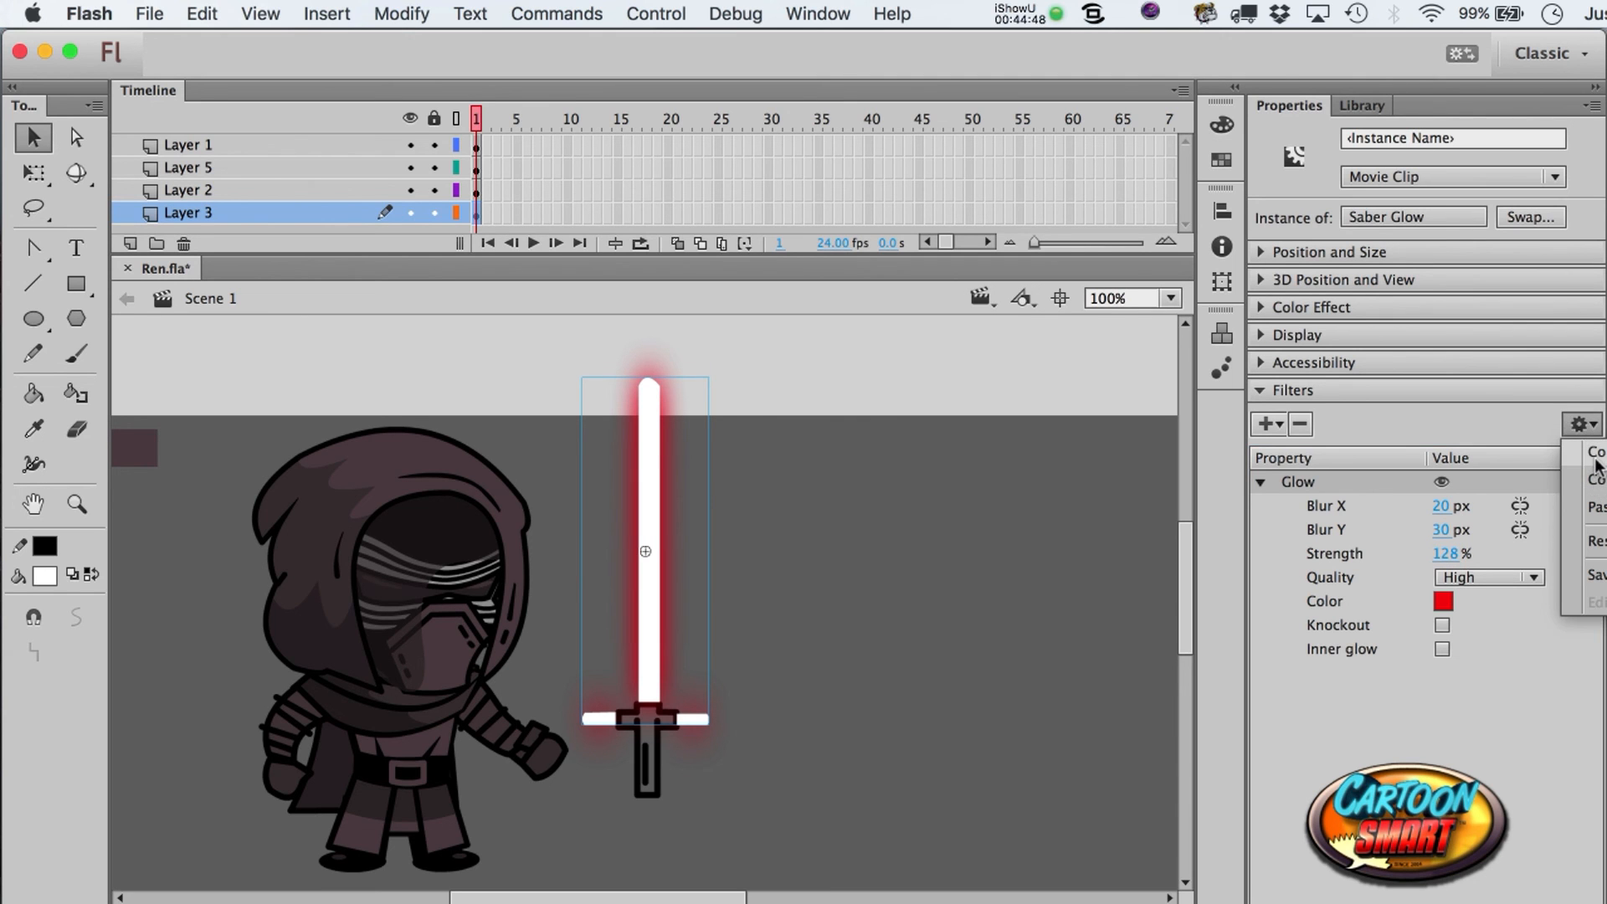
click(1596, 482)
click(1584, 426)
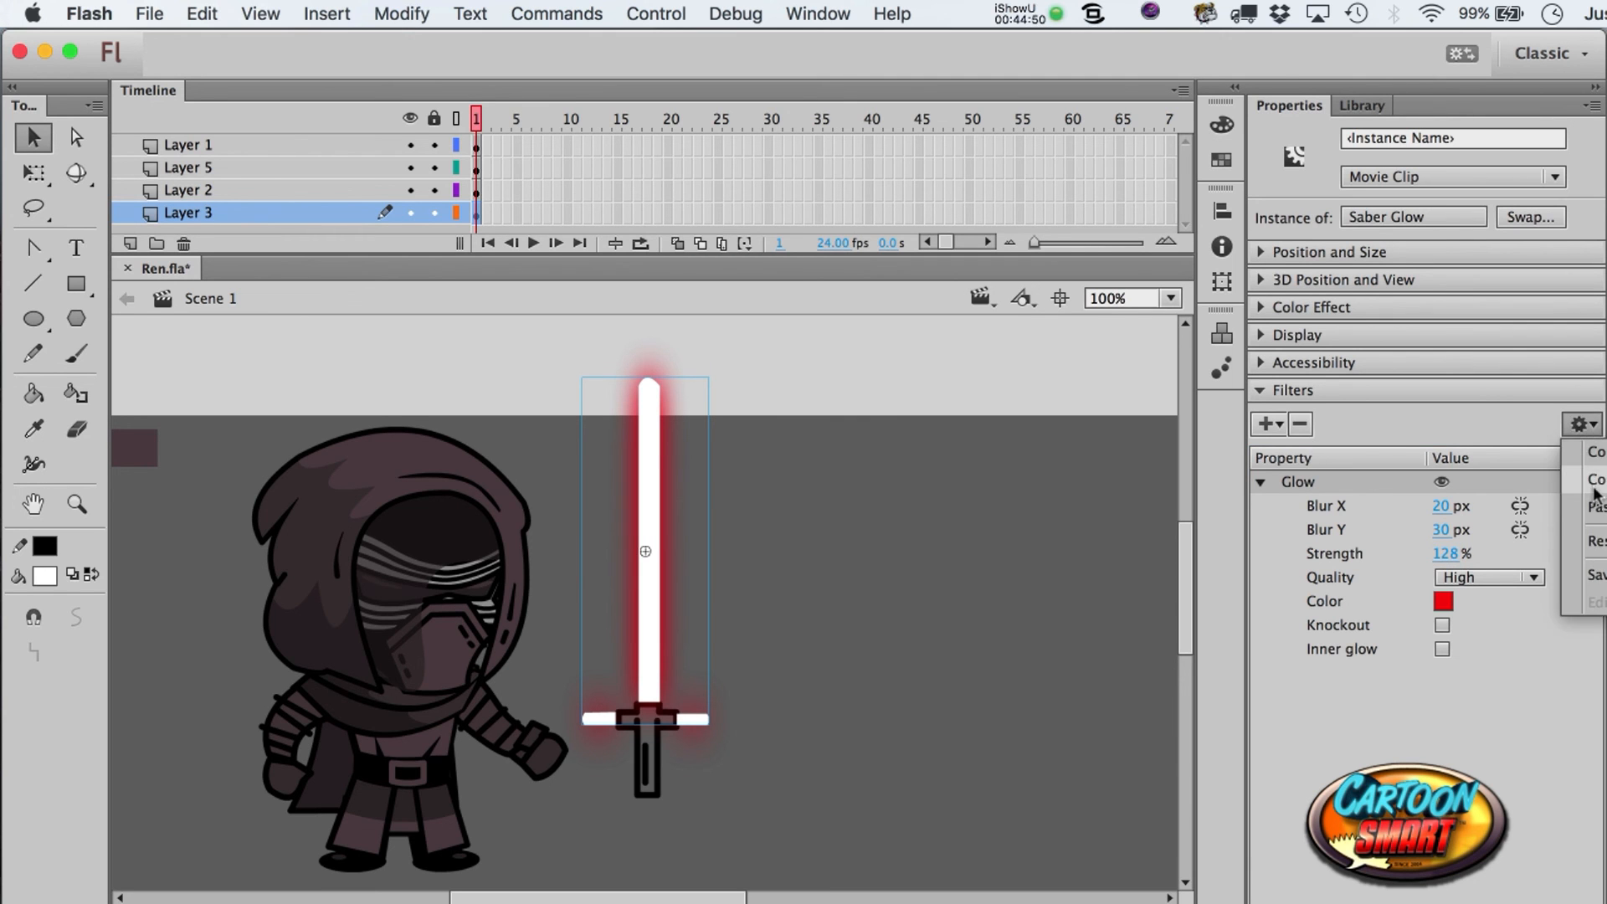
click(1594, 507)
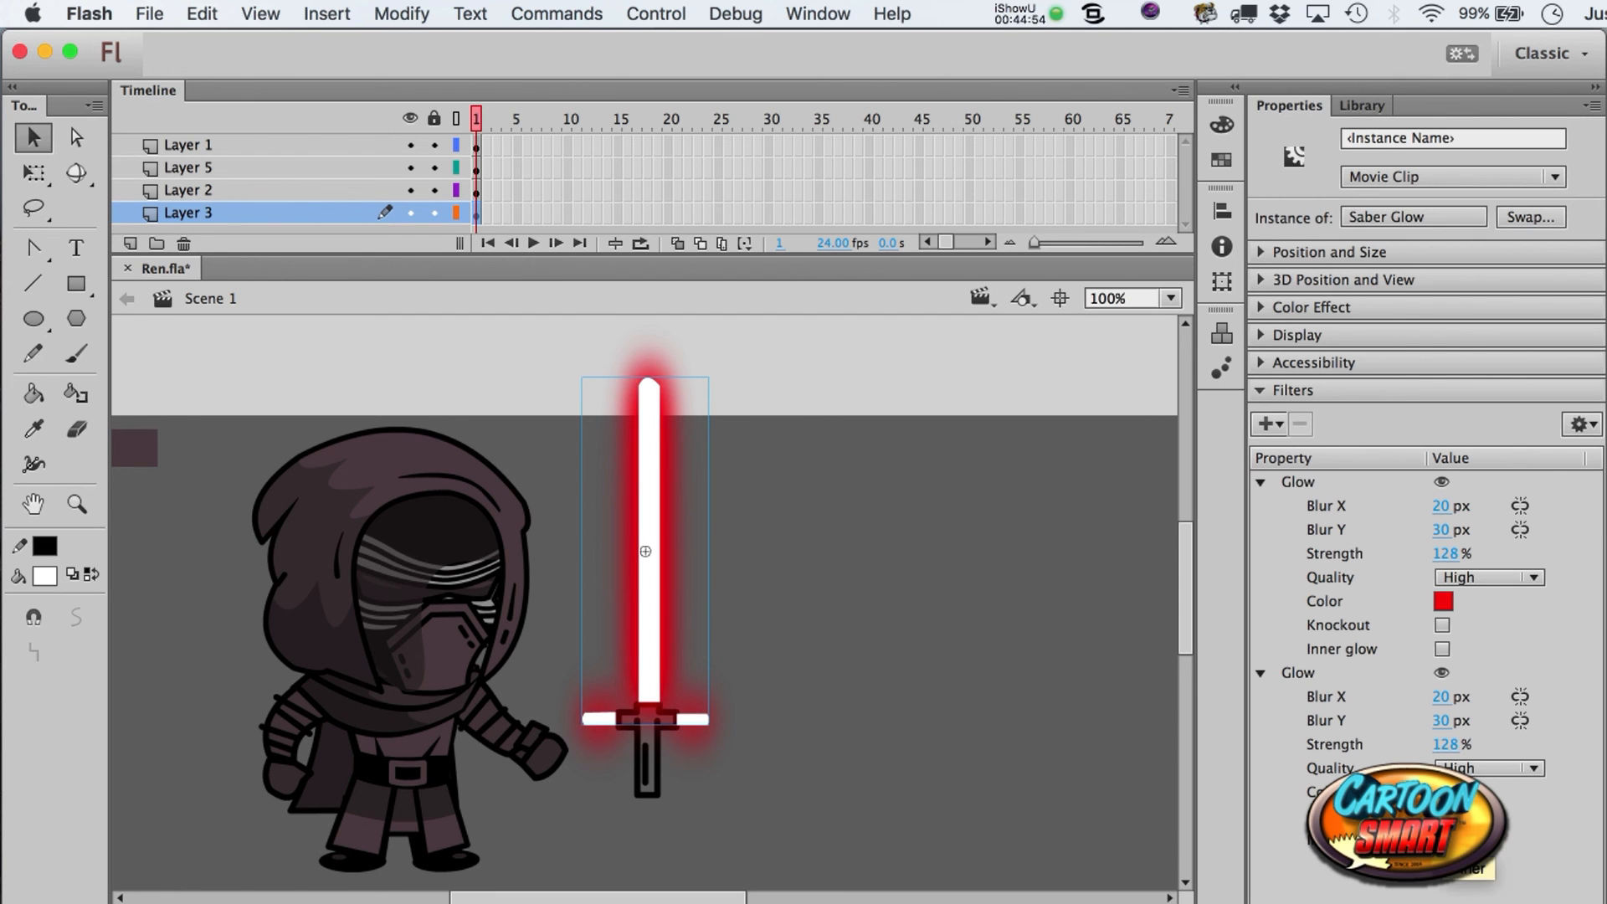
click(1441, 840)
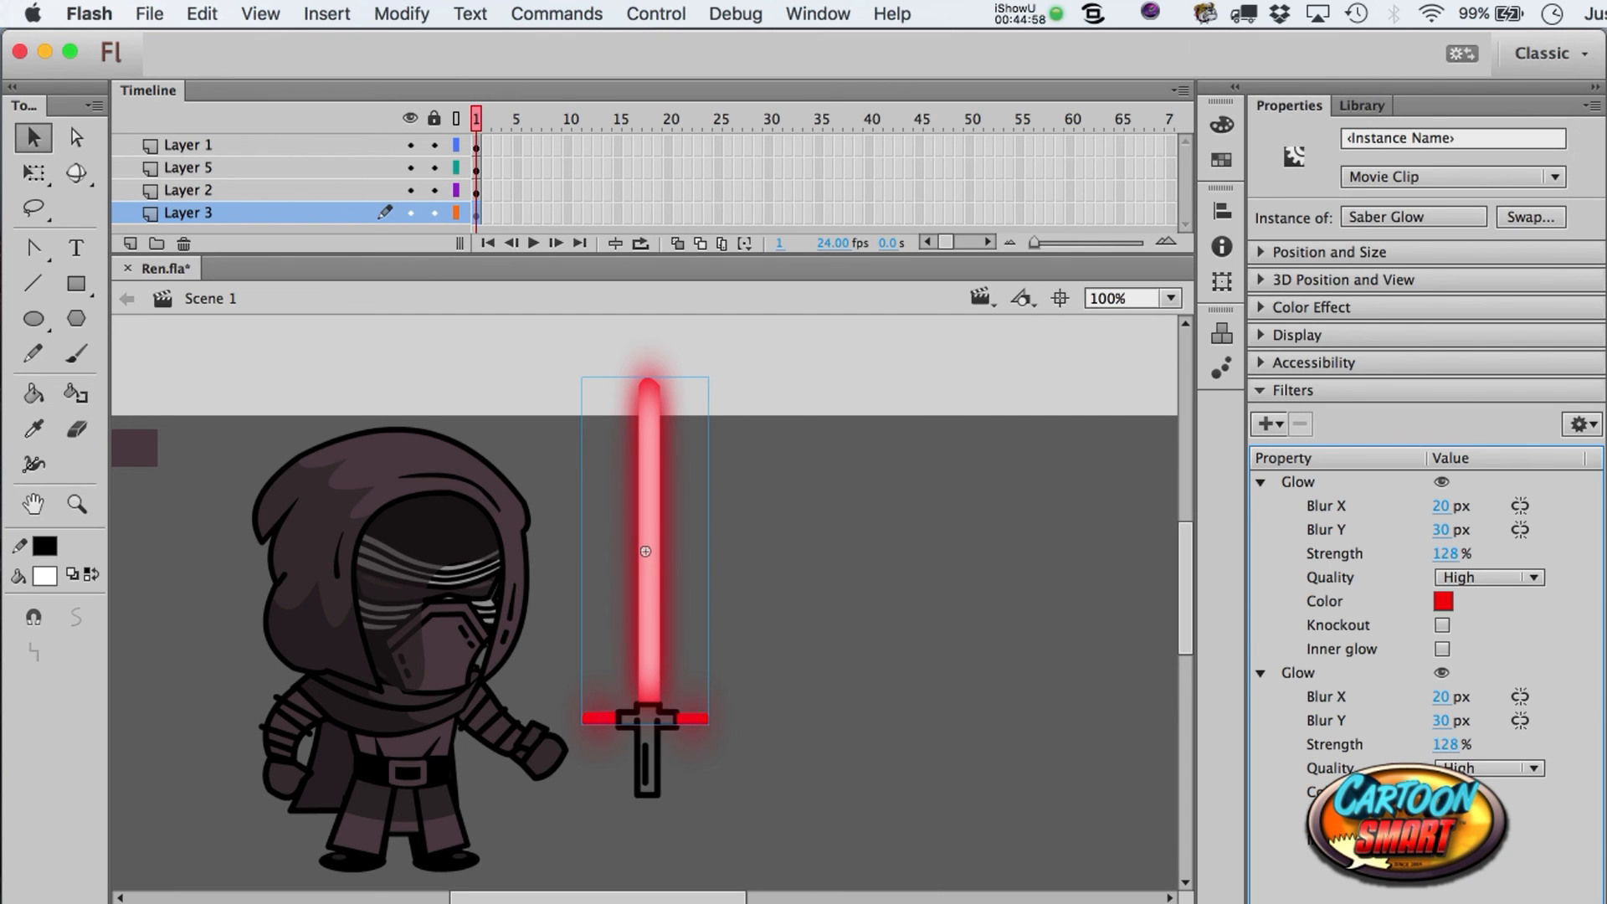
- Set the inner glow's Blur X to 8 px, Blur Y to 6 px and strength to 178%
click(1441, 696)
mouse_move(1443, 696)
mouse_down()
mouse_move(1433, 720)
mouse_move(1395, 722)
mouse_move(1434, 697)
mouse_up()
click(1436, 720)
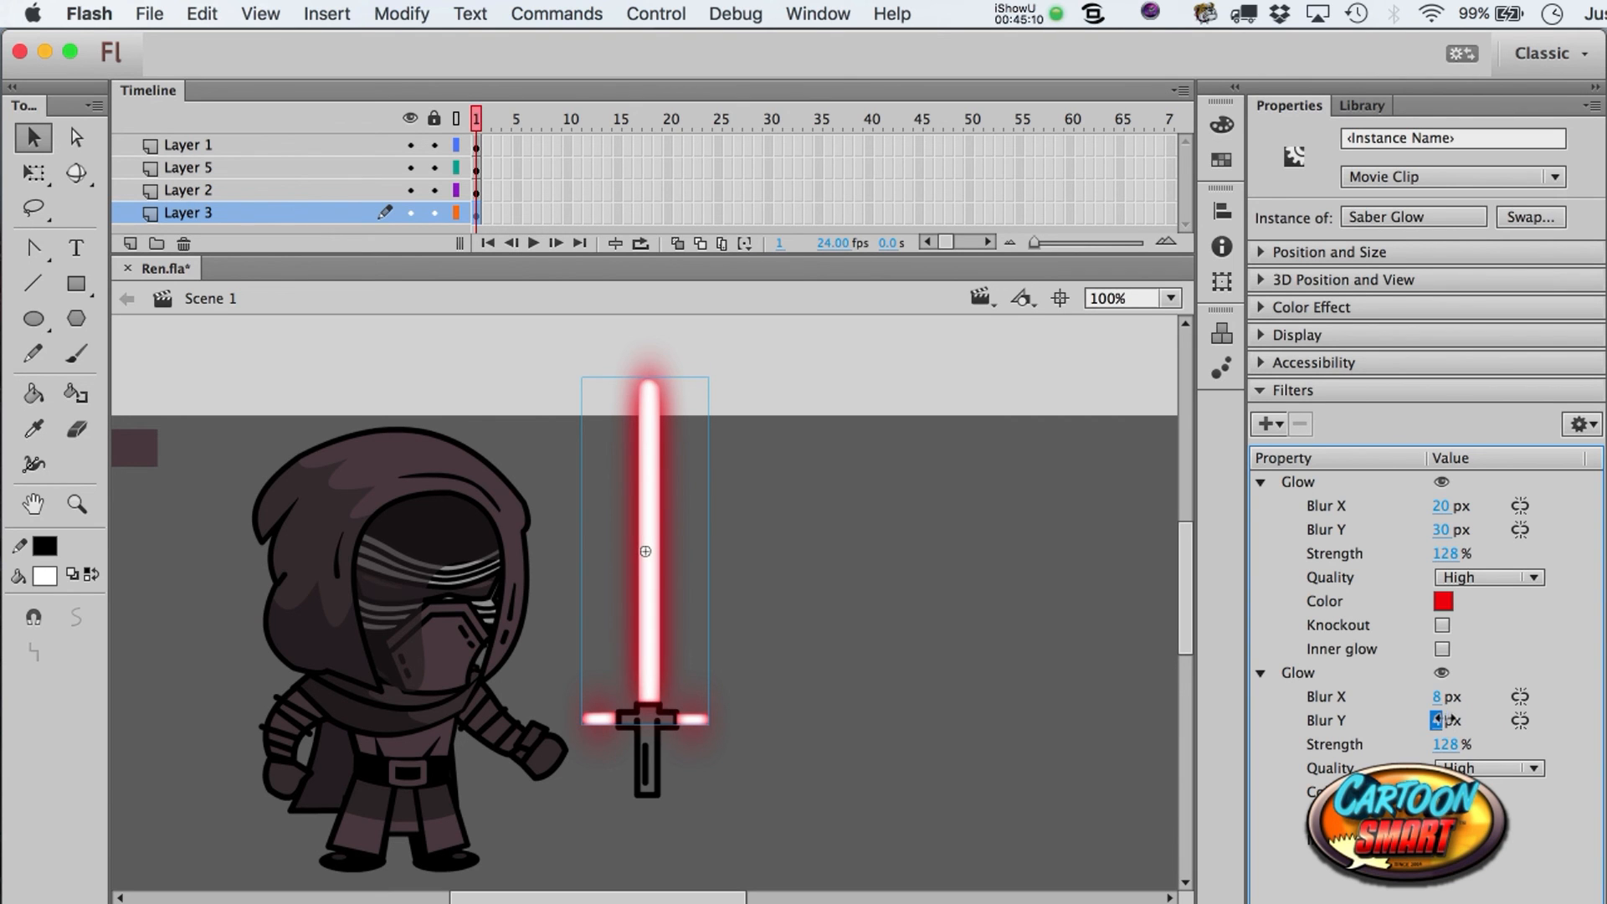
text(6)
drag(1445, 744, 1516, 744)
- Change the stage color to black and raise the outer glow's strength to 174%
click(1087, 696)
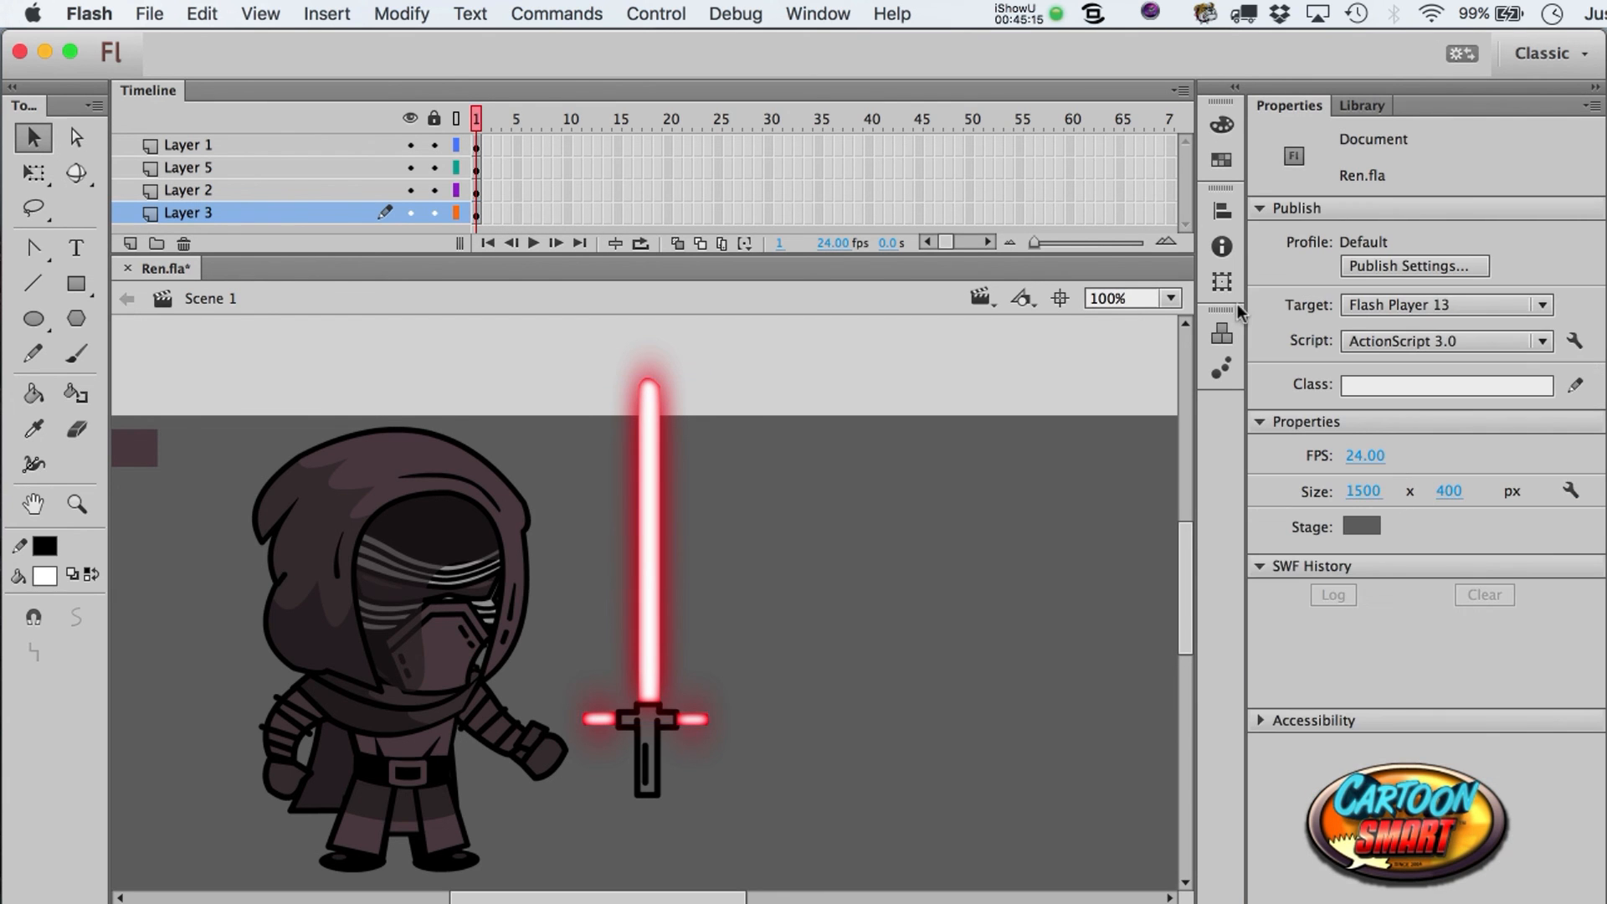
click(1361, 526)
click(971, 619)
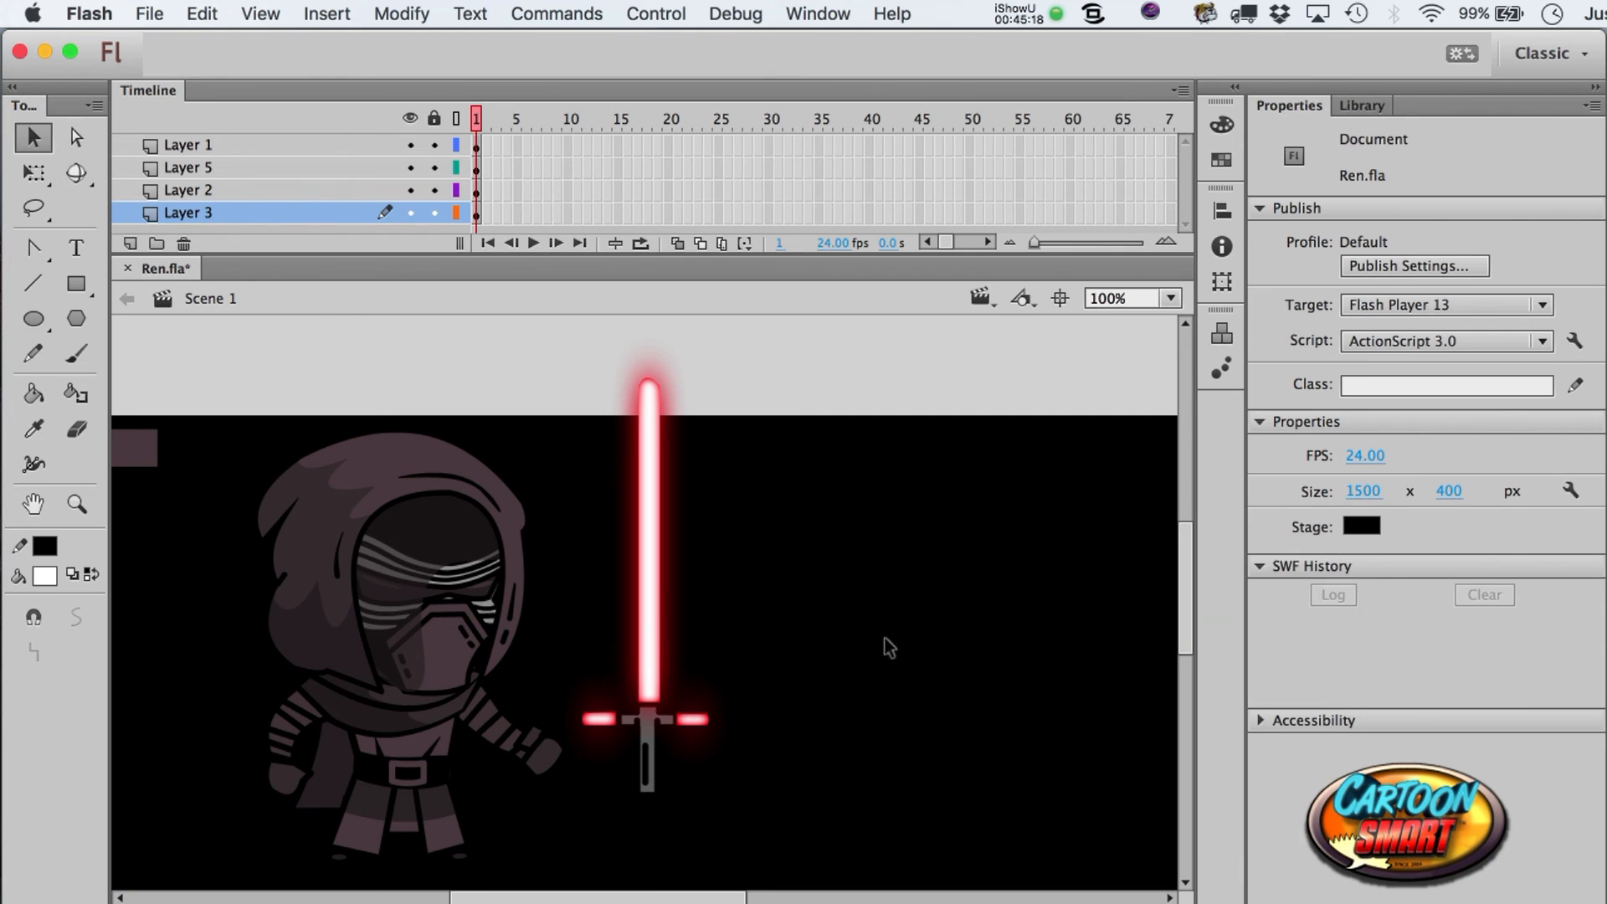
click(645, 600)
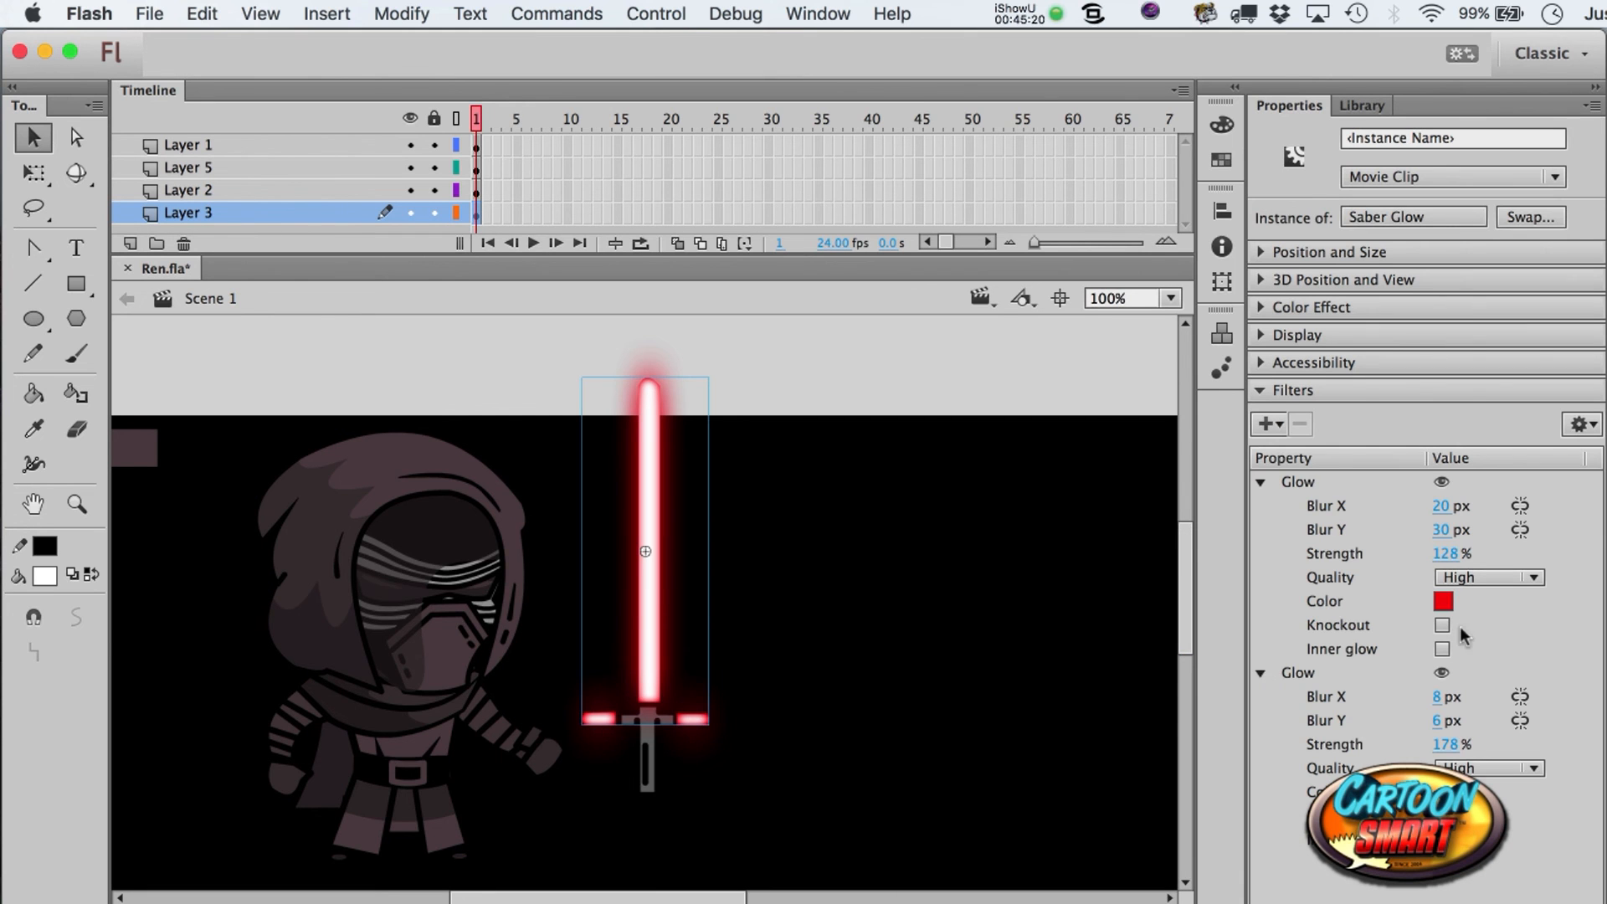
drag(1446, 554, 1534, 542)
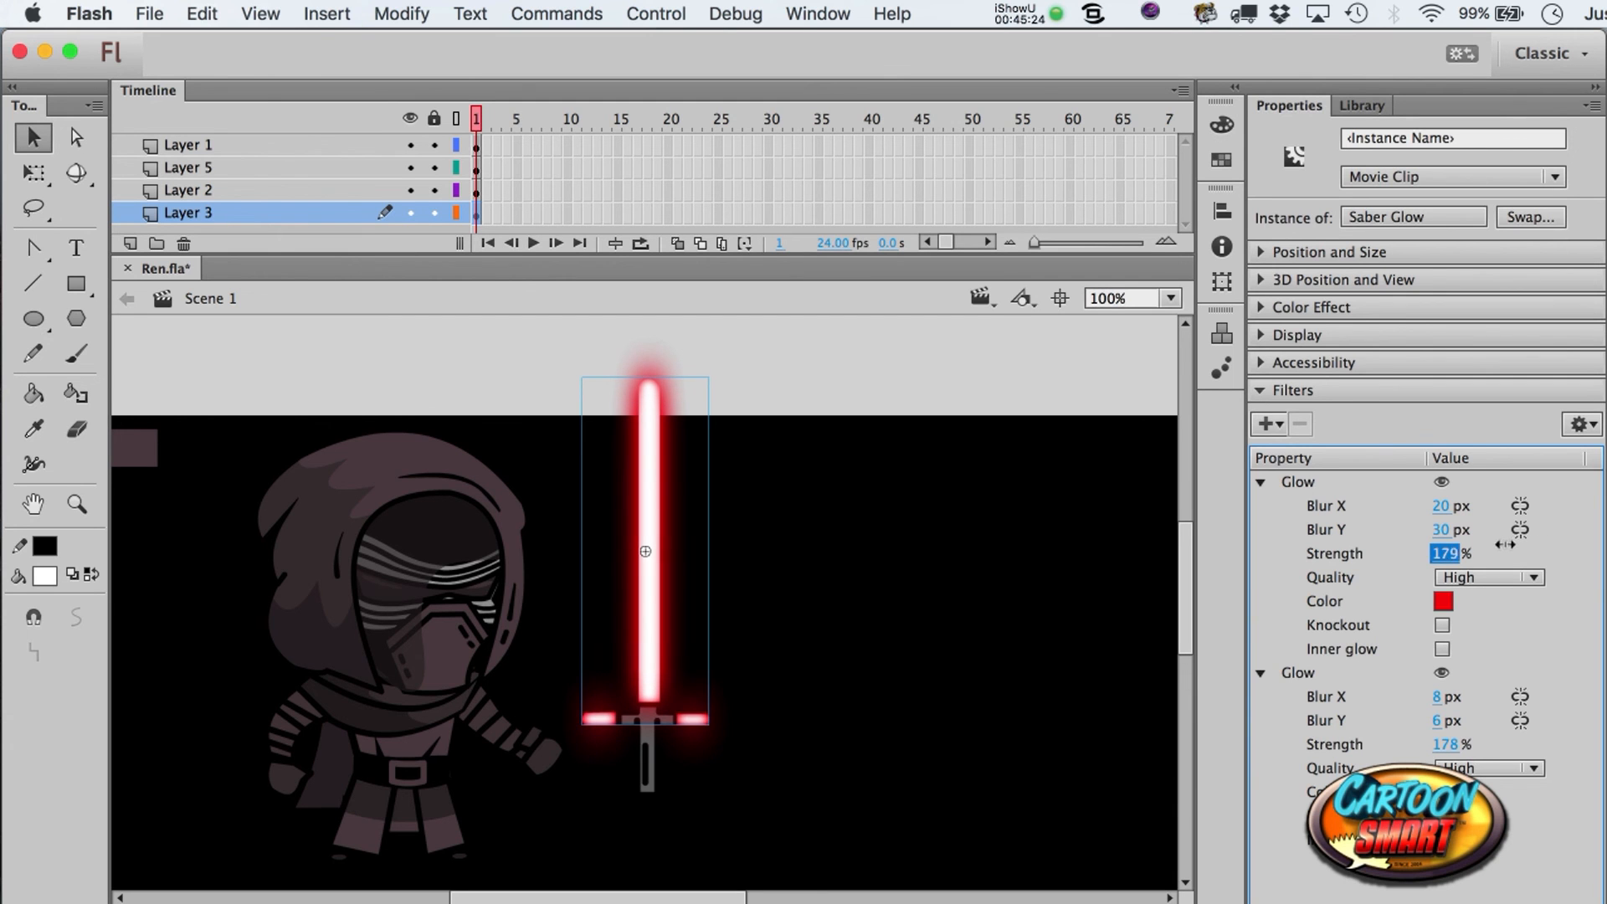
drag(800, 848, 487, 164)
drag(645, 414, 647, 462)
key(super+z)
key(super+z)
key(super+z)
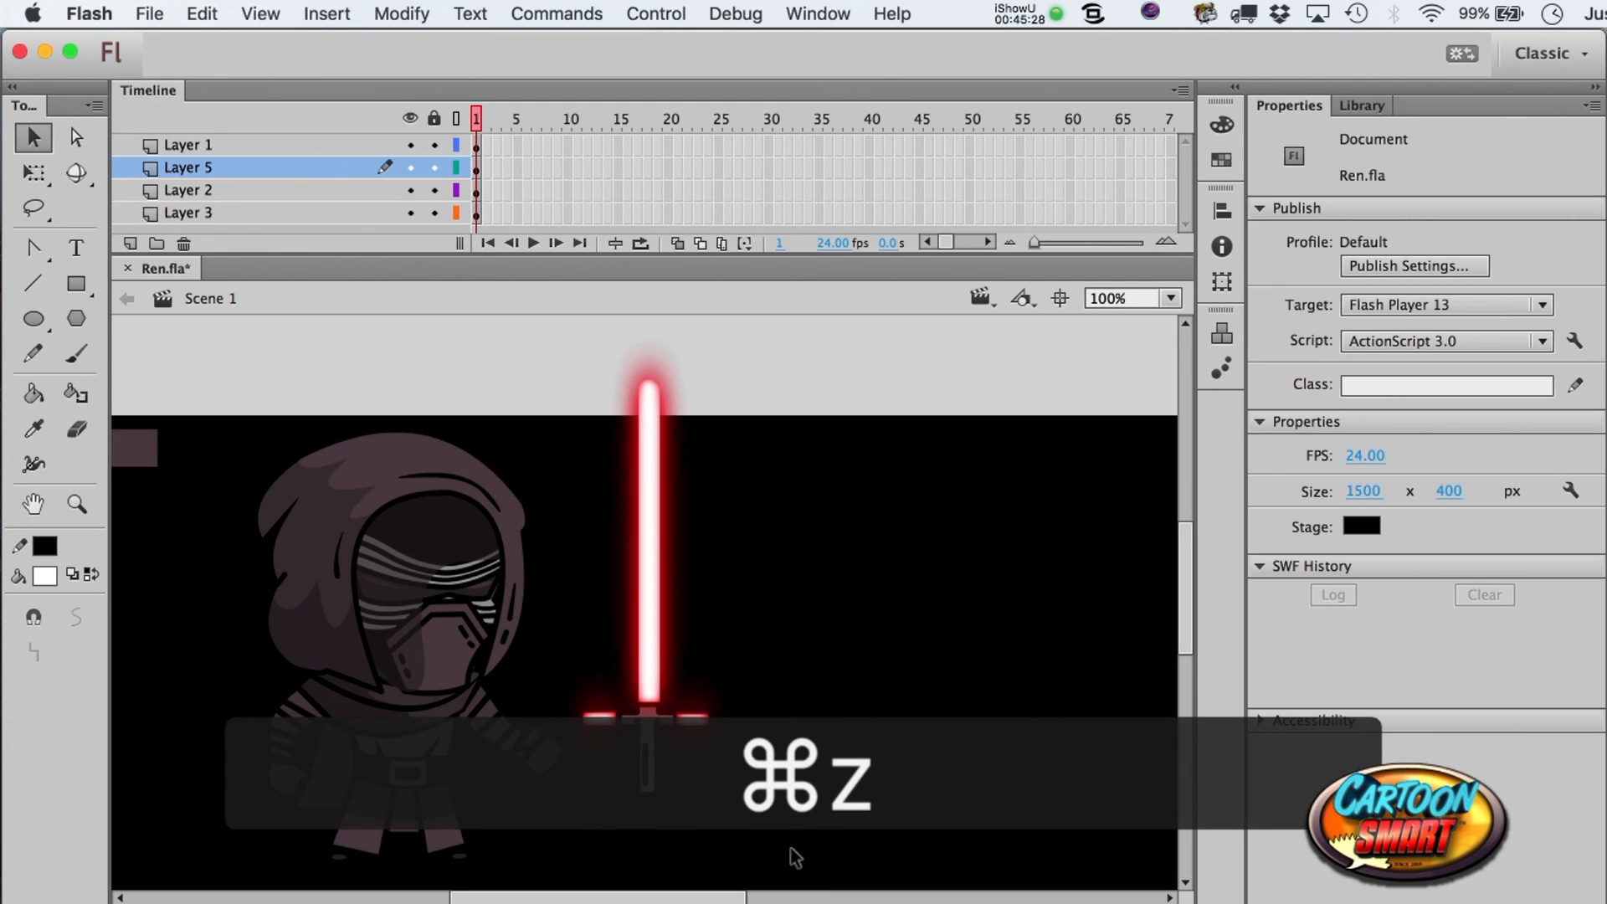
- Rotate the hilt and glowing blades together clockwise and move them down and left toward the character's raised hand
click(713, 375)
key(q)
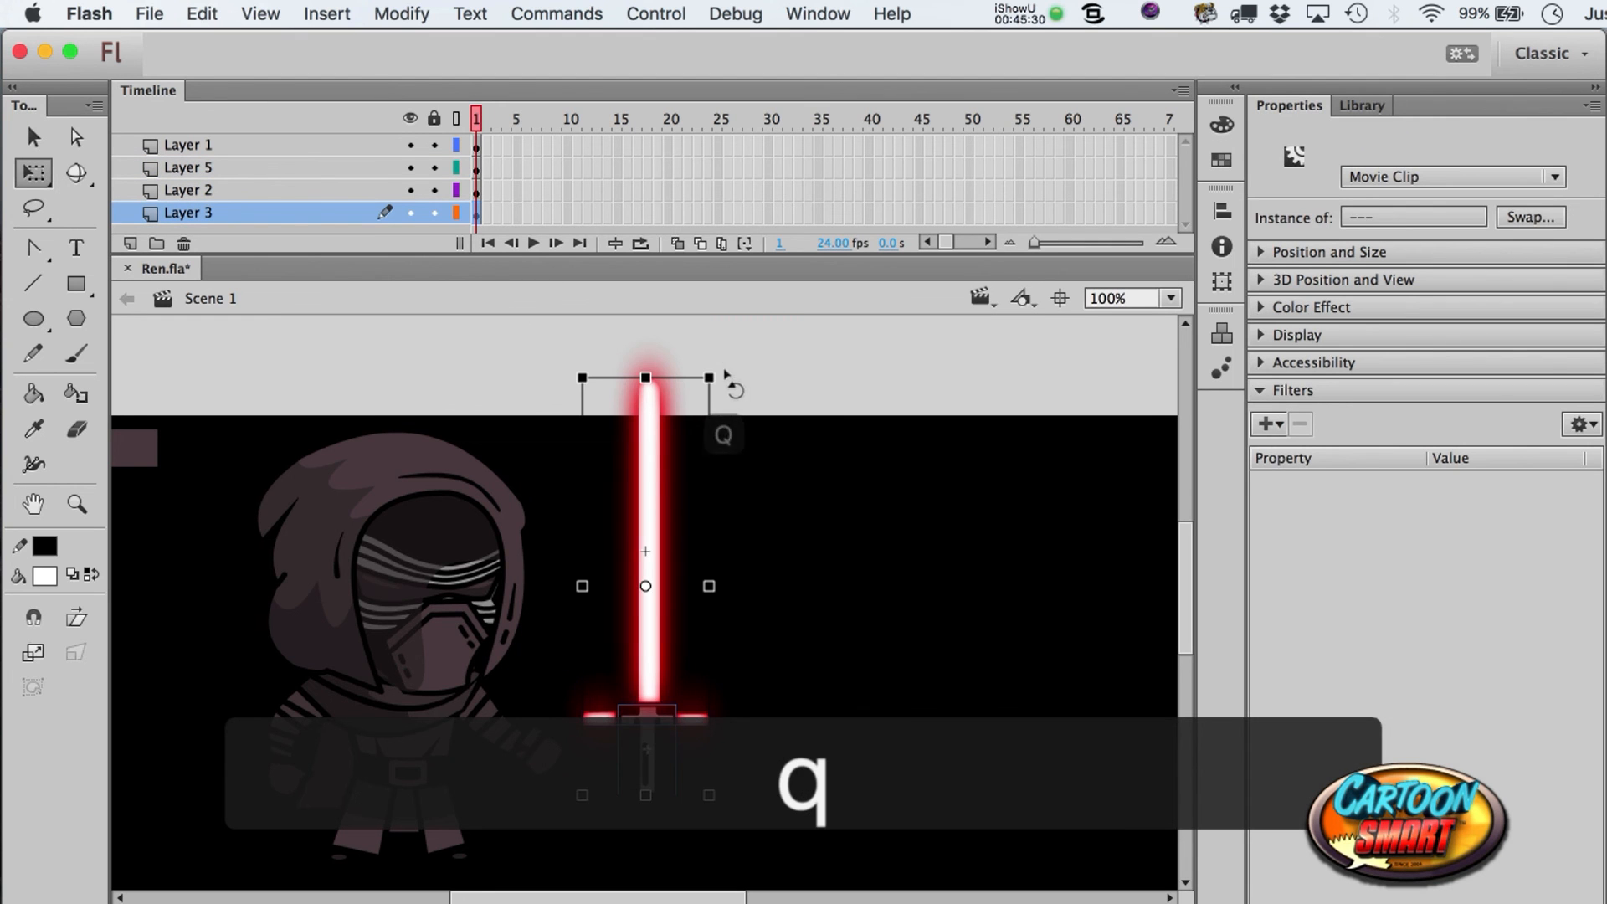
drag(773, 393, 812, 454)
key(shift+Down)
key(shift+Down)
key(shift+Down)
key(shift+Left)
key(shift+Left)
key(shift+Left)
- Cut the lightsaber, paste it in place on the hand's layer, Layer 5, and send it behind the hand
key(super+Up)
key(super+x)
click(544, 758)
key(super+shift+v)
key(super+Down)
- Nudge the lightsaber right and down until its hilt sits inside the character's fist
key(Right)
key(Right)
key(Right)
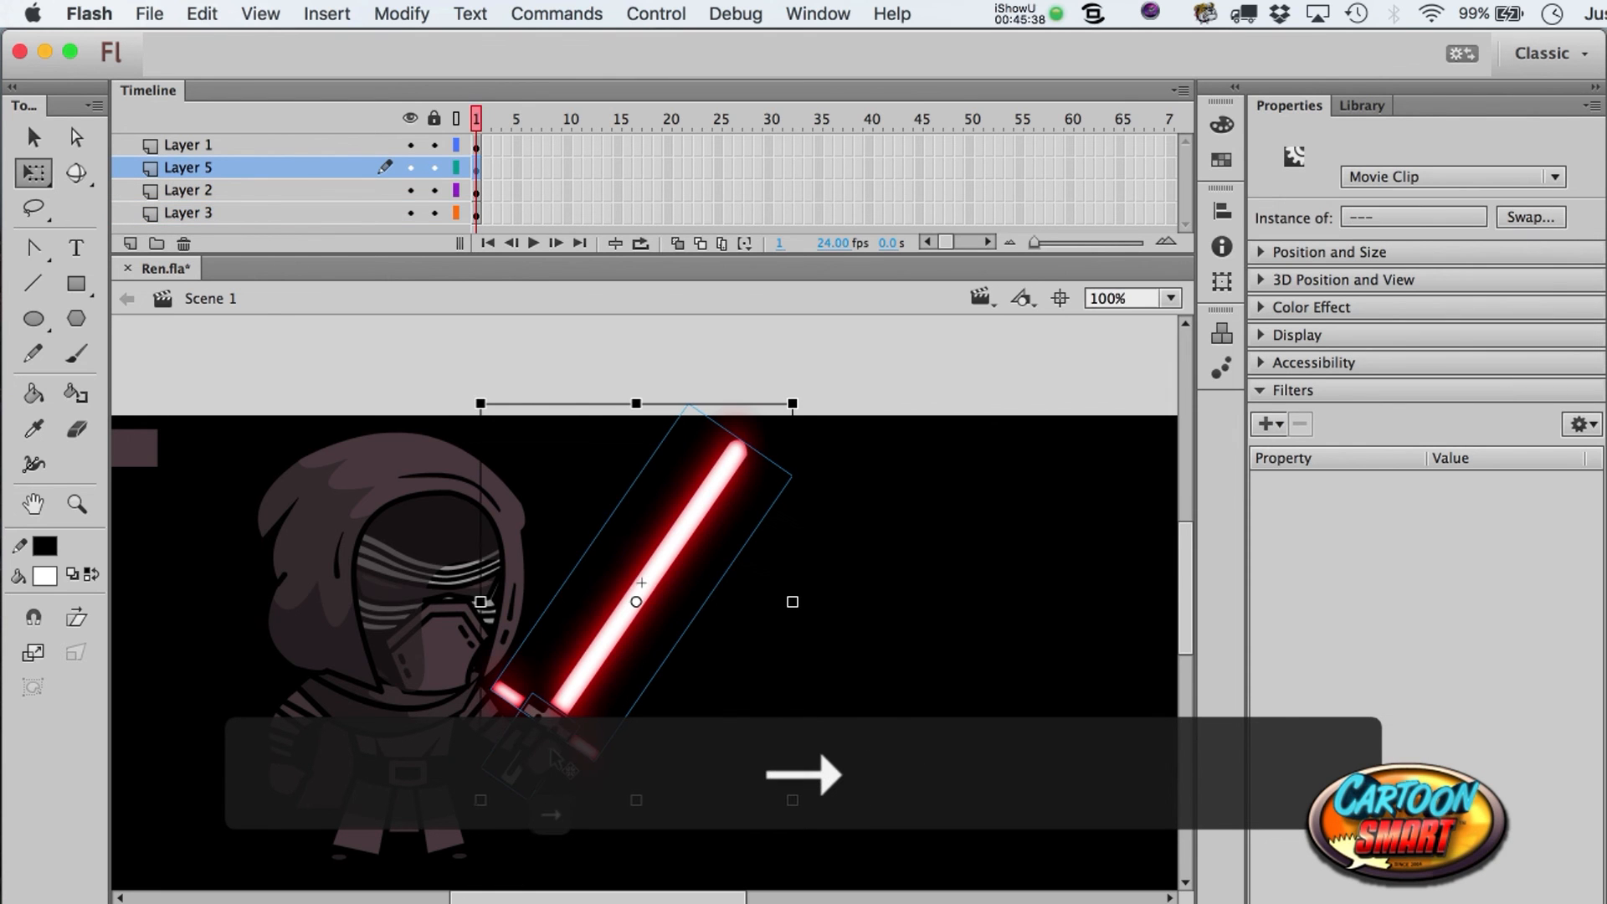
key(Right)
key(Right)
key(Right)
key(Right)
key(Right)
key(Down)
key(Down)
key(Down)
key(a)
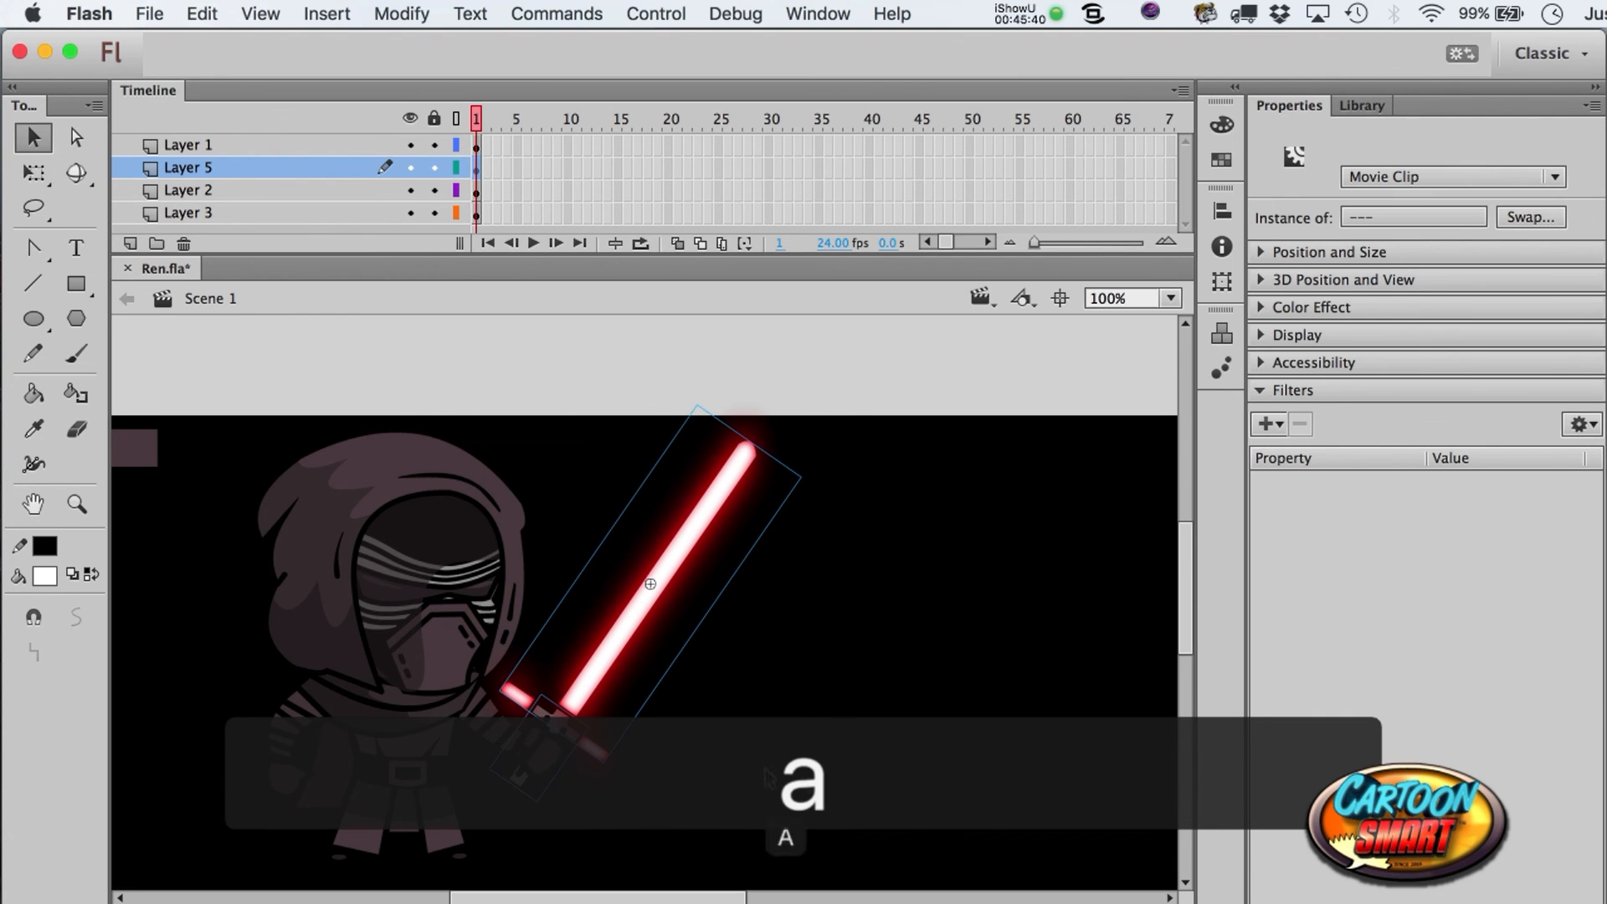
click(890, 726)
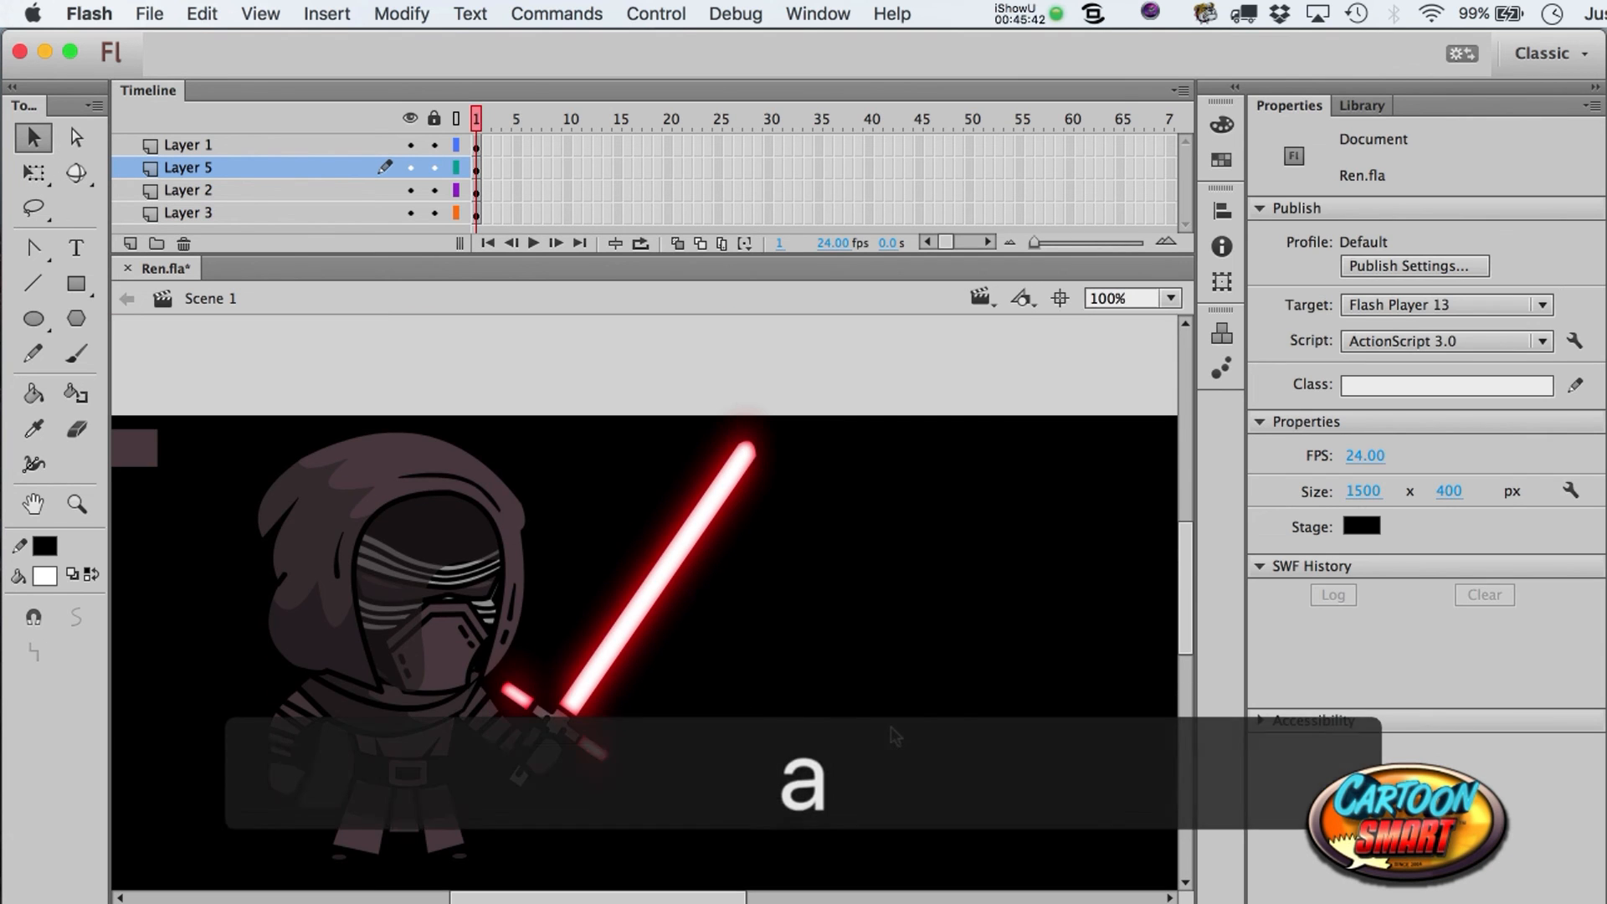
- Set the Blur X of the Saber Glow clip's outer glow to 26 px
click(591, 753)
key(a)
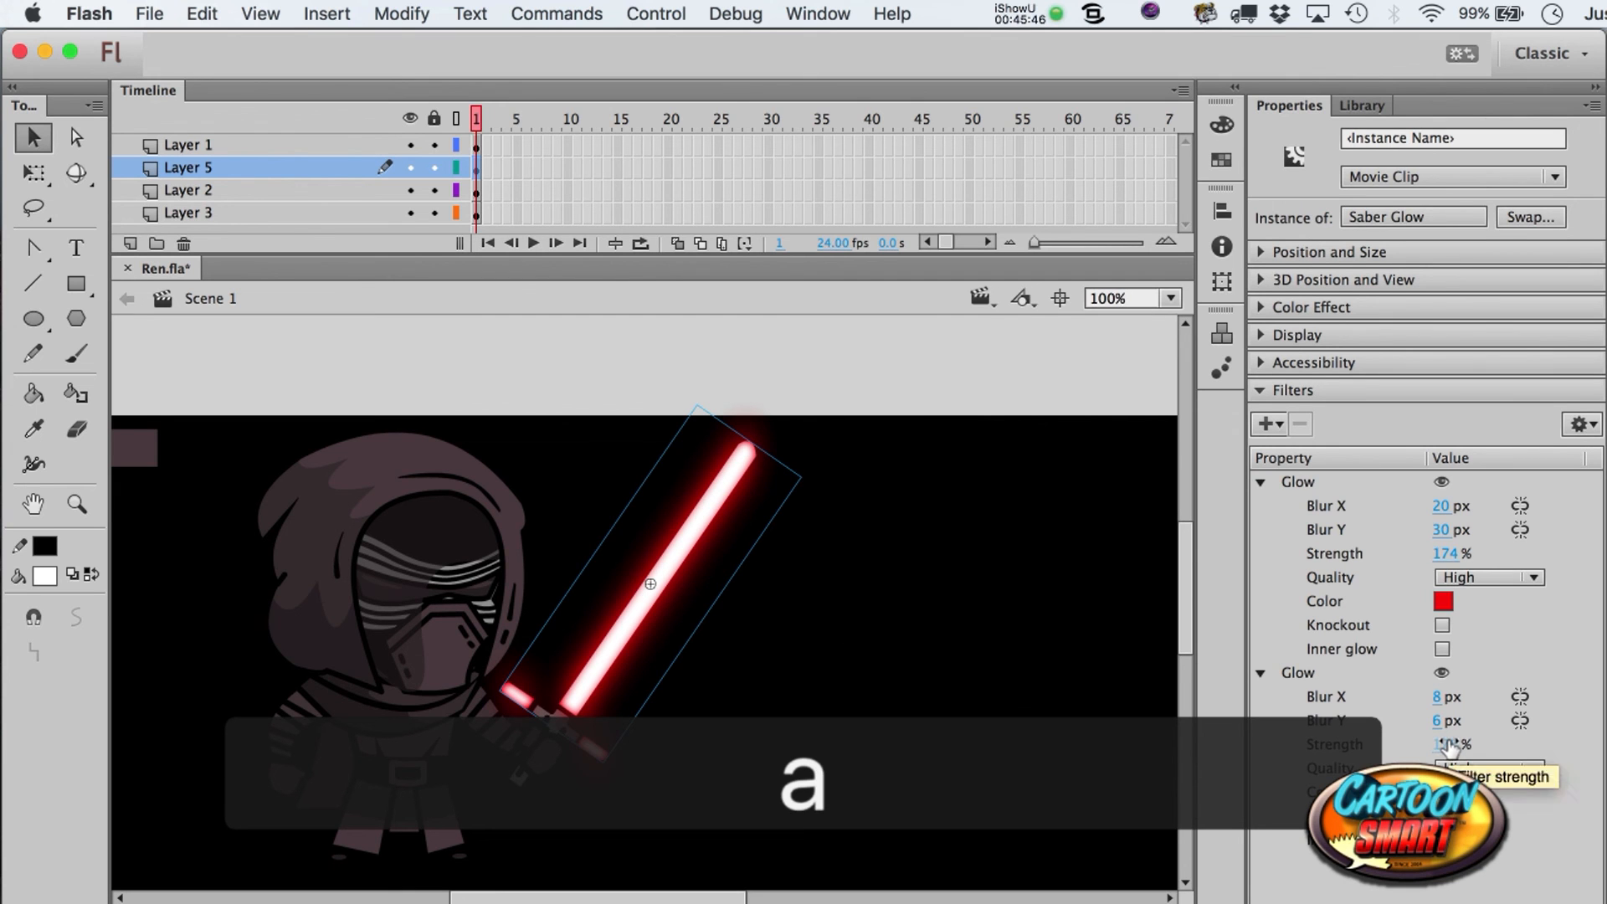
click(1439, 506)
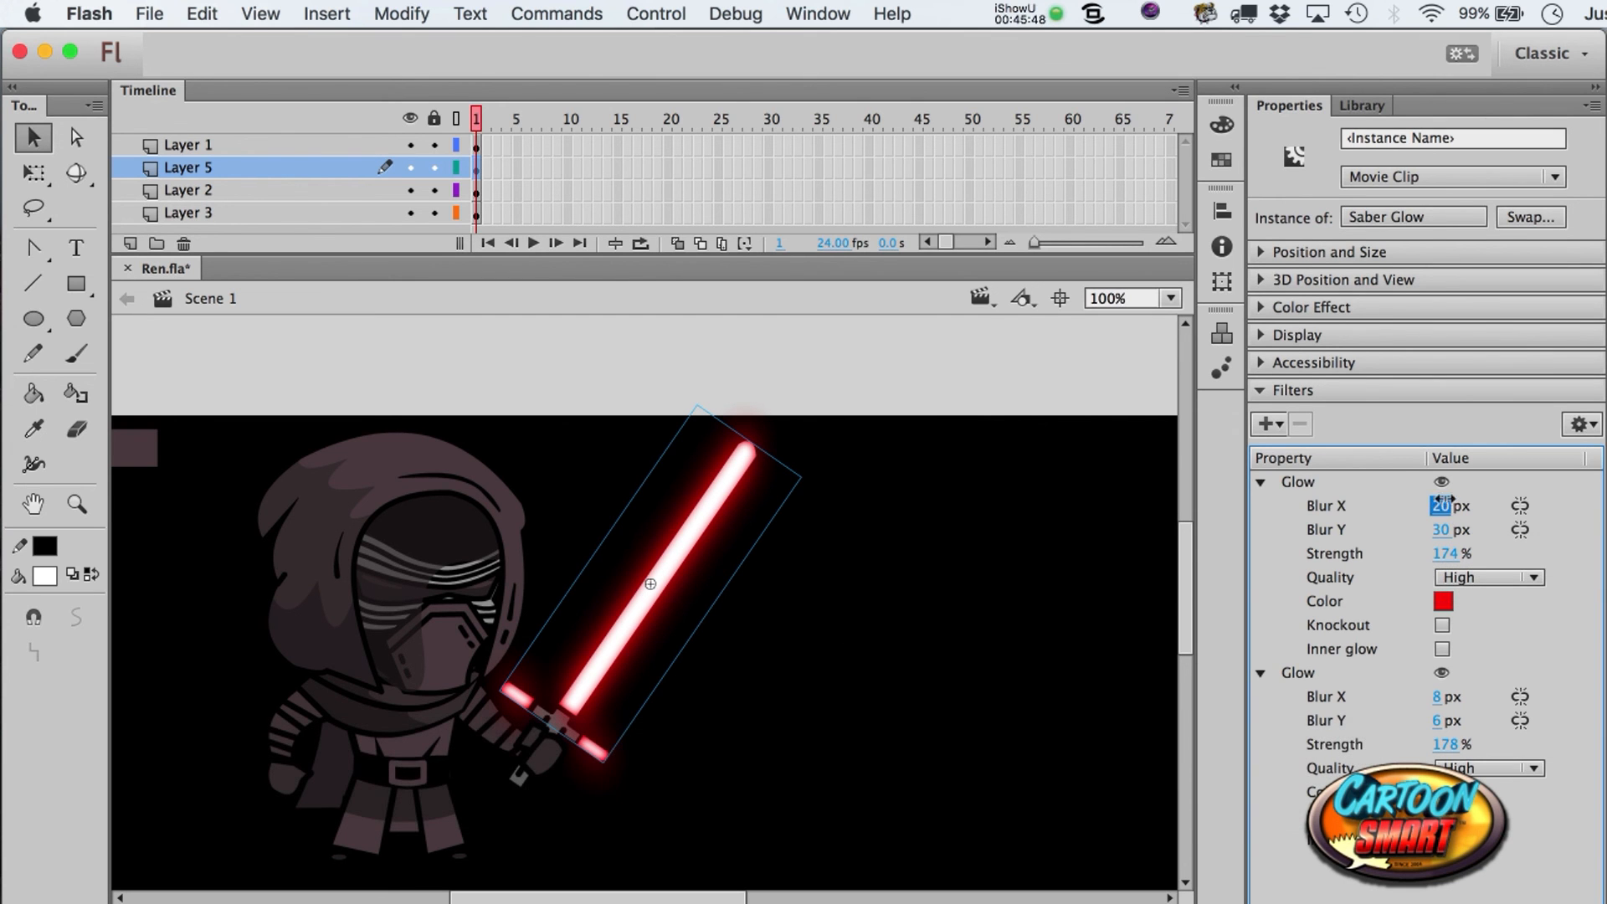
key(a)
click(795, 660)
- Inside the Saber Glow symbol, pull the long blade's tip corner slightly inward to narrow it, and return to the main scene
double_click(678, 544)
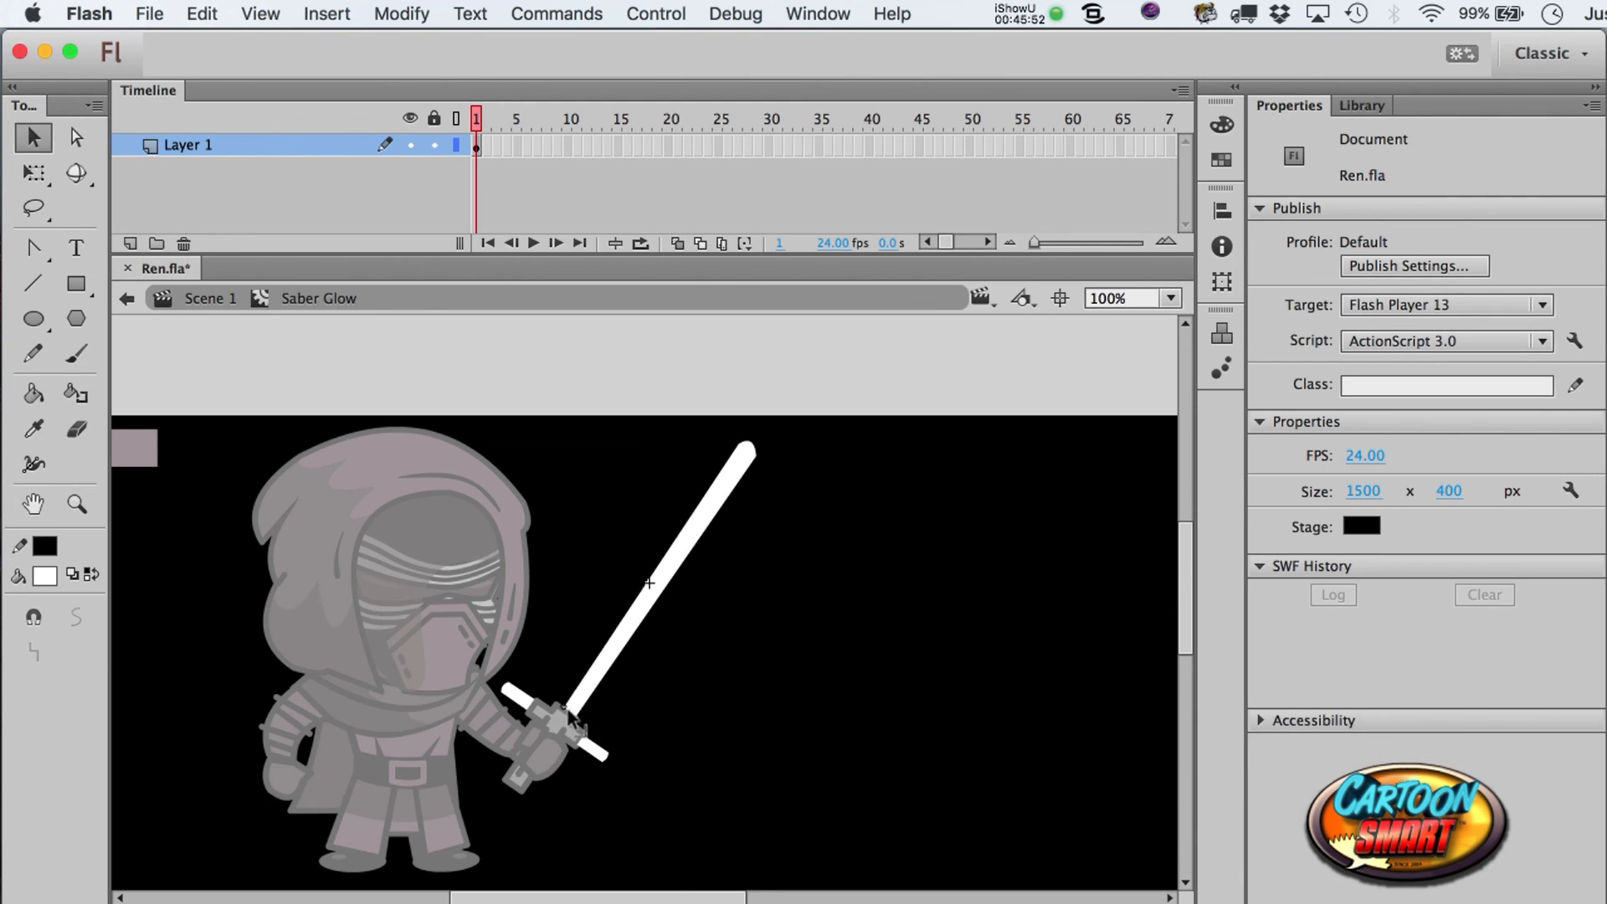
drag(757, 459, 752, 459)
double_click(801, 591)
click(951, 645)
key(a)
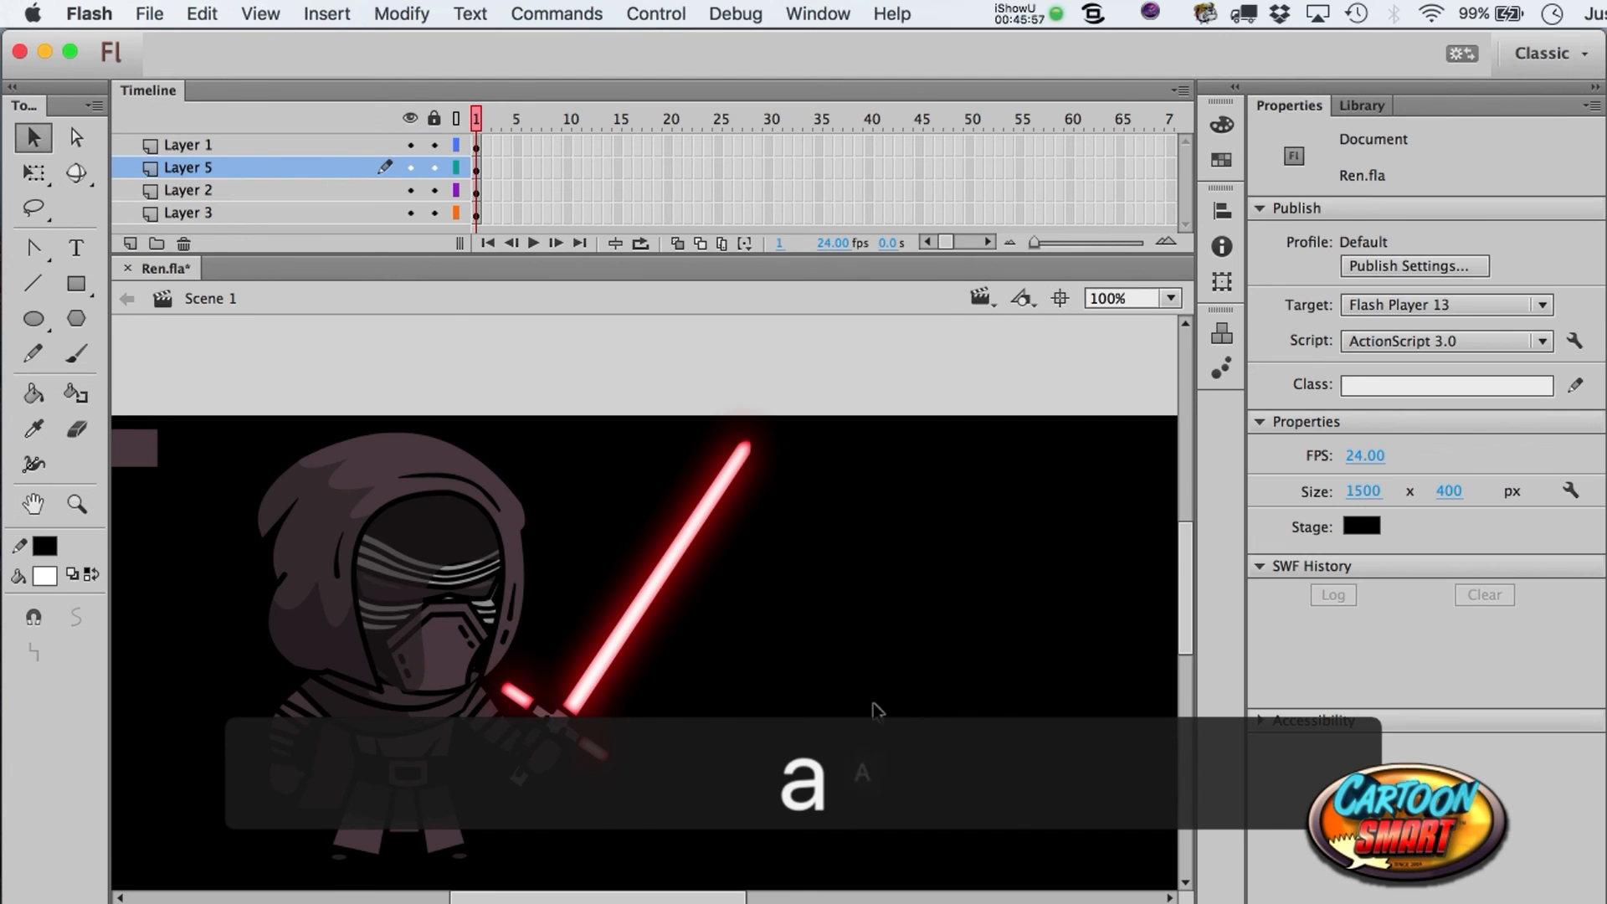
- Raise the strength of the Saber Glow clip's outer glow to 279%
click(665, 592)
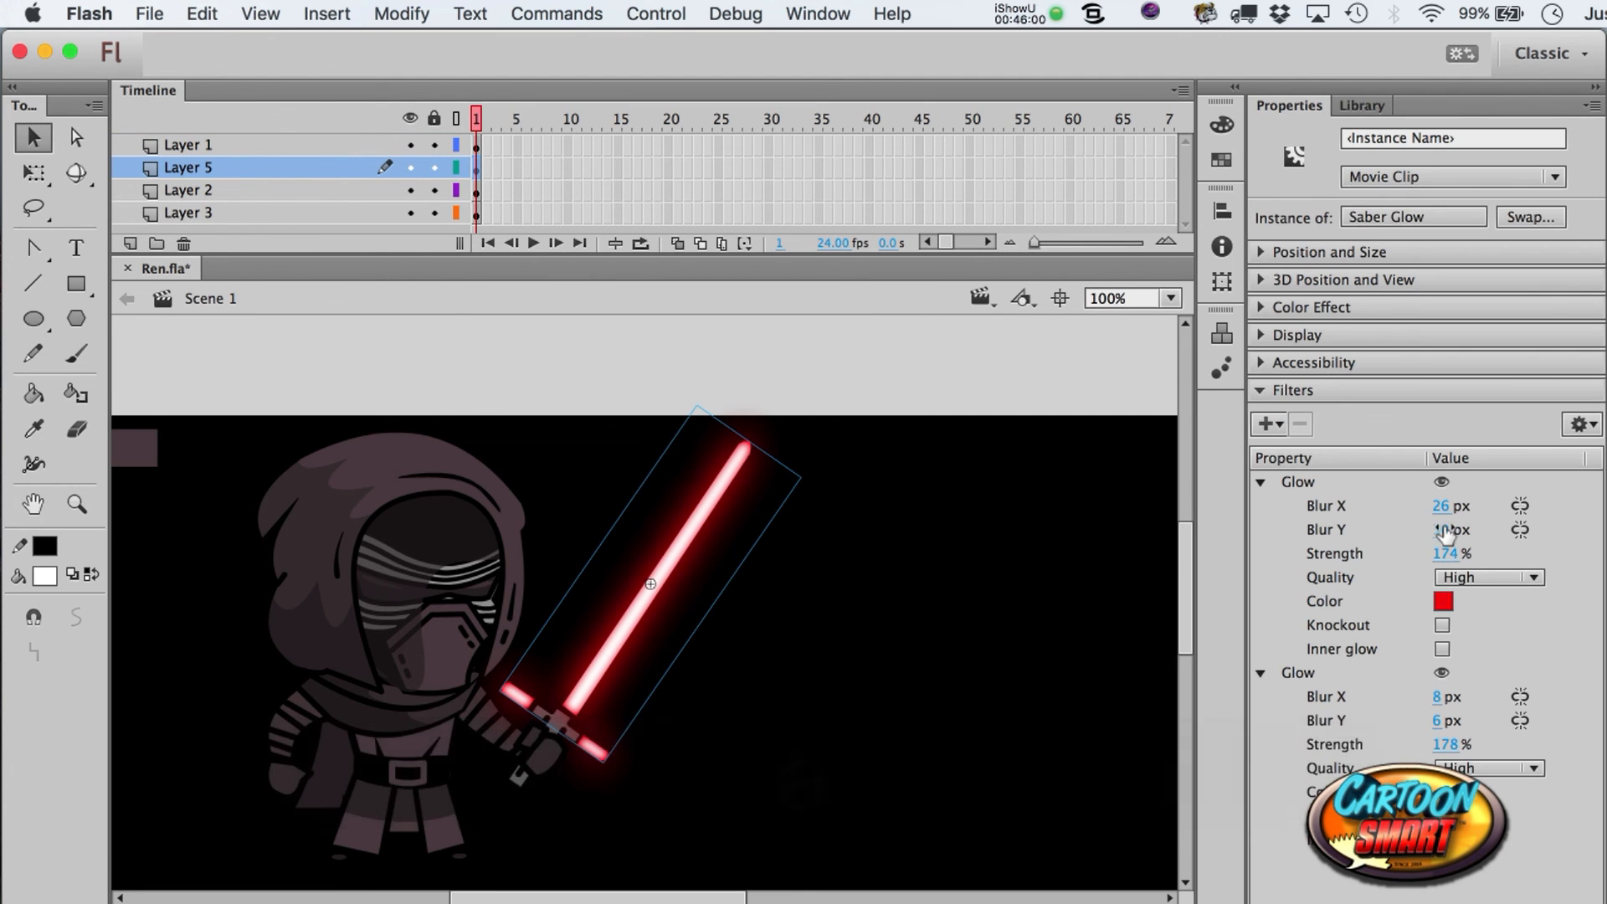
click(1445, 554)
text(262)
key(Return)
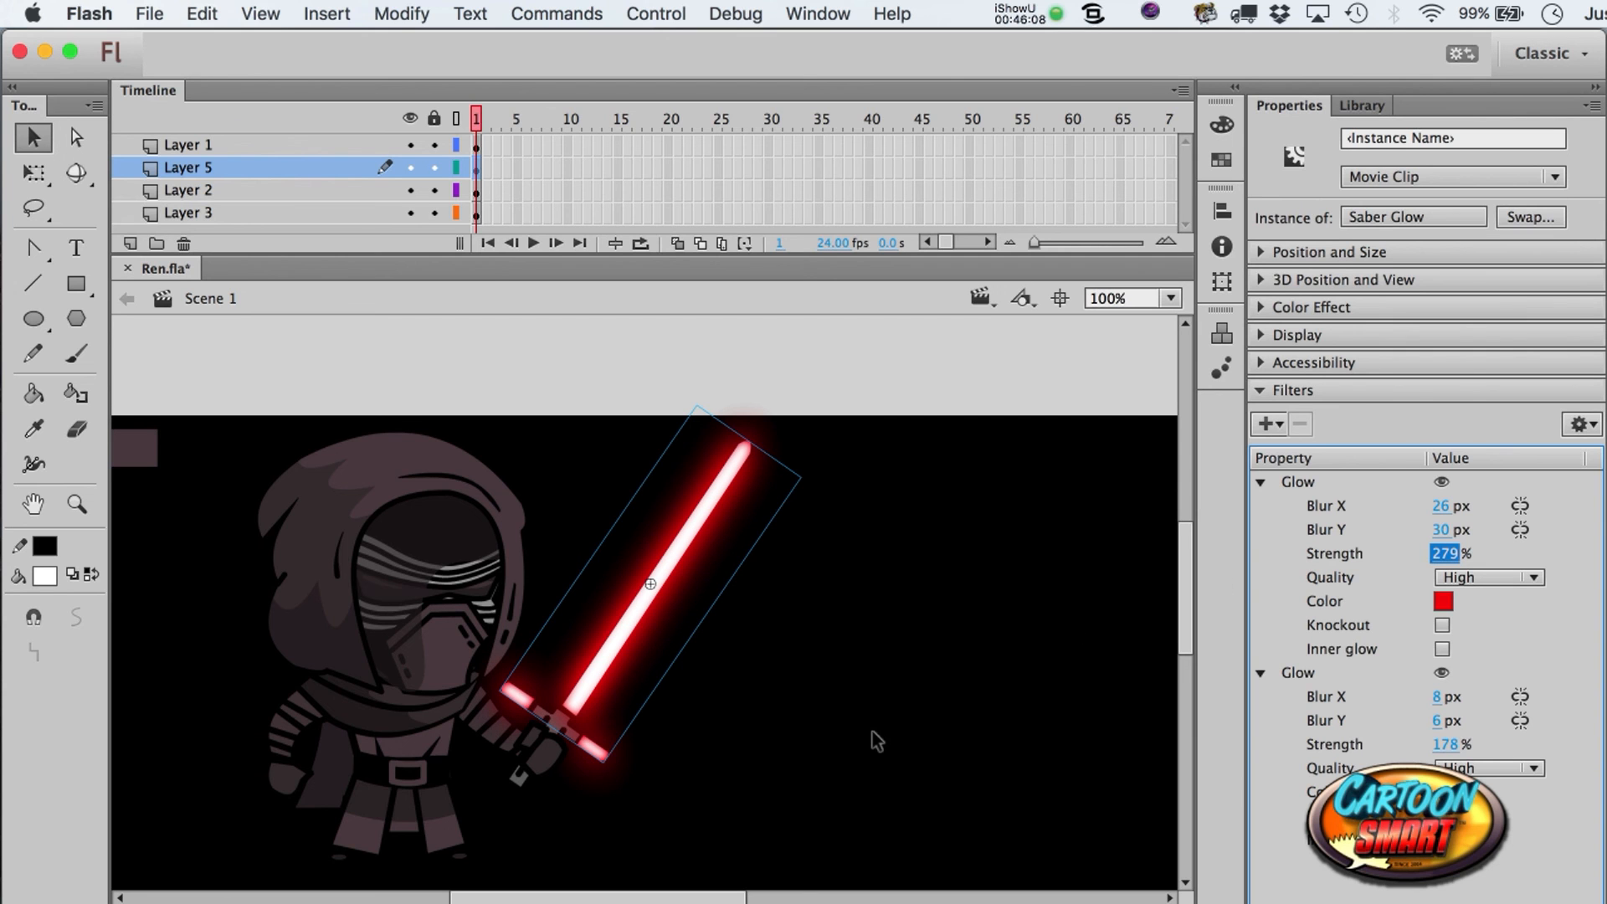
- Examine the whole character and the glowing lightsaber in his hand on the main stage
click(636, 797)
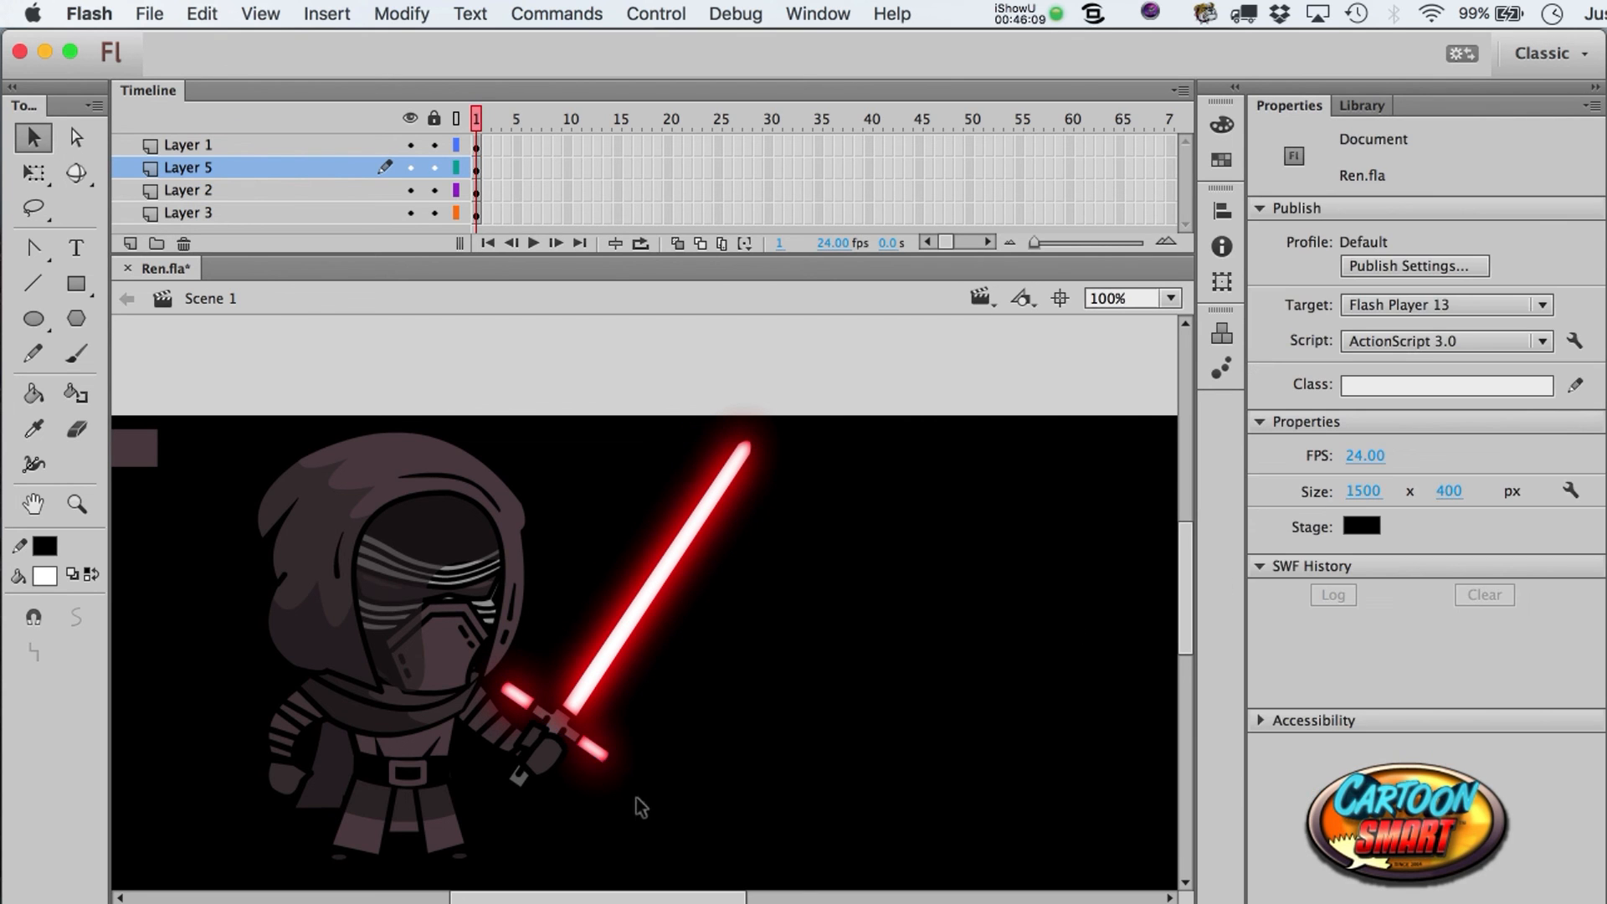
click(604, 762)
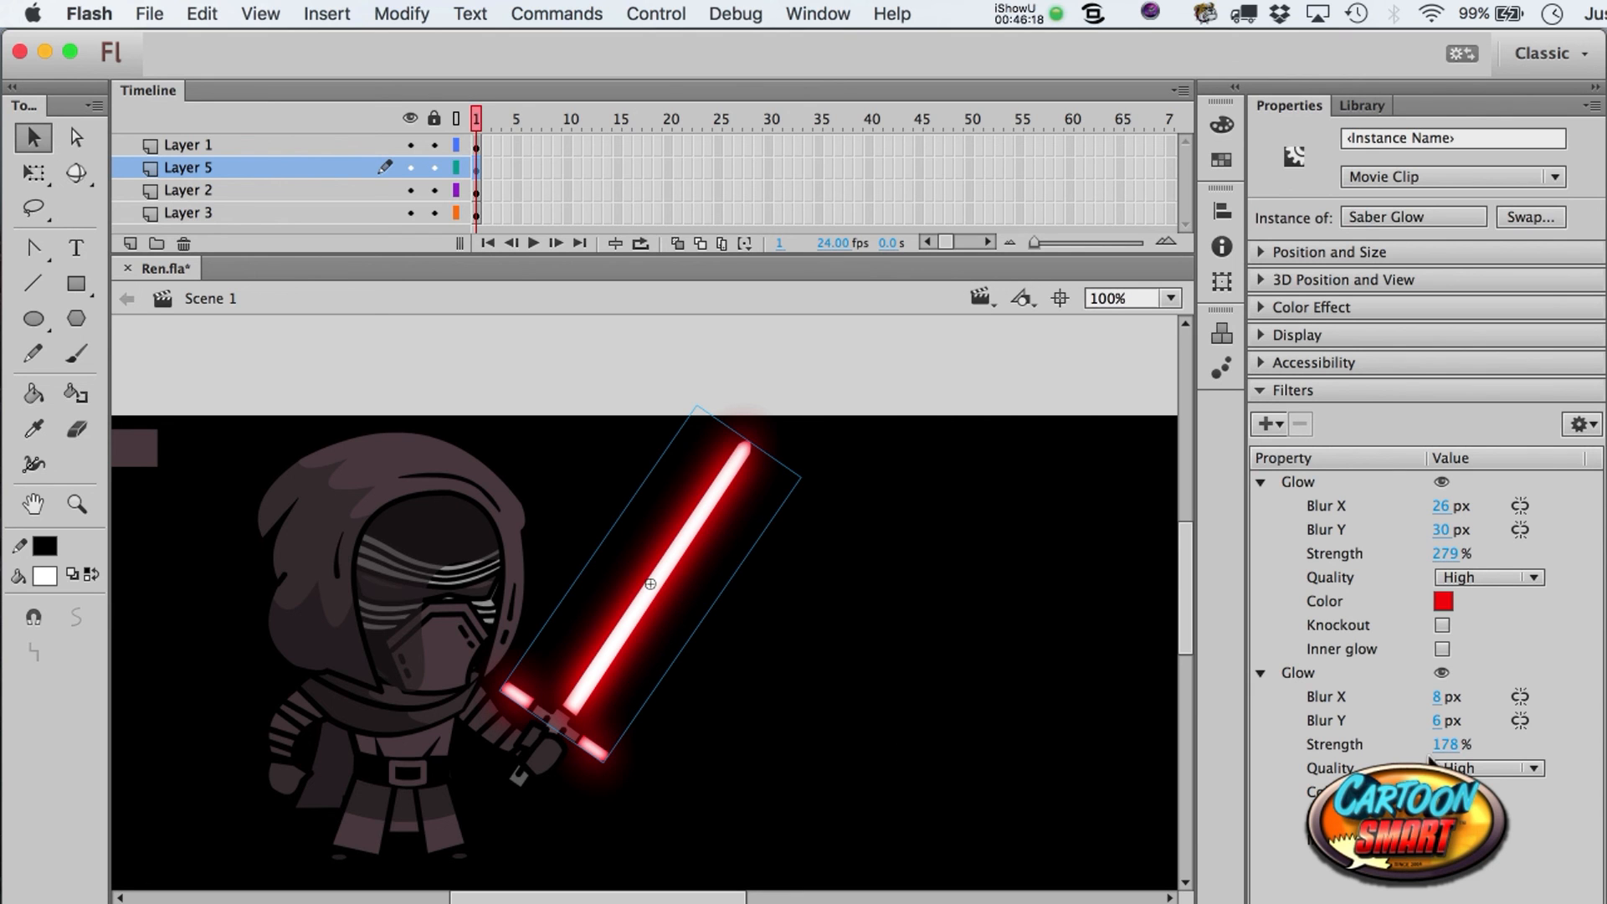
click(925, 686)
scroll(924, 686, left, 3)
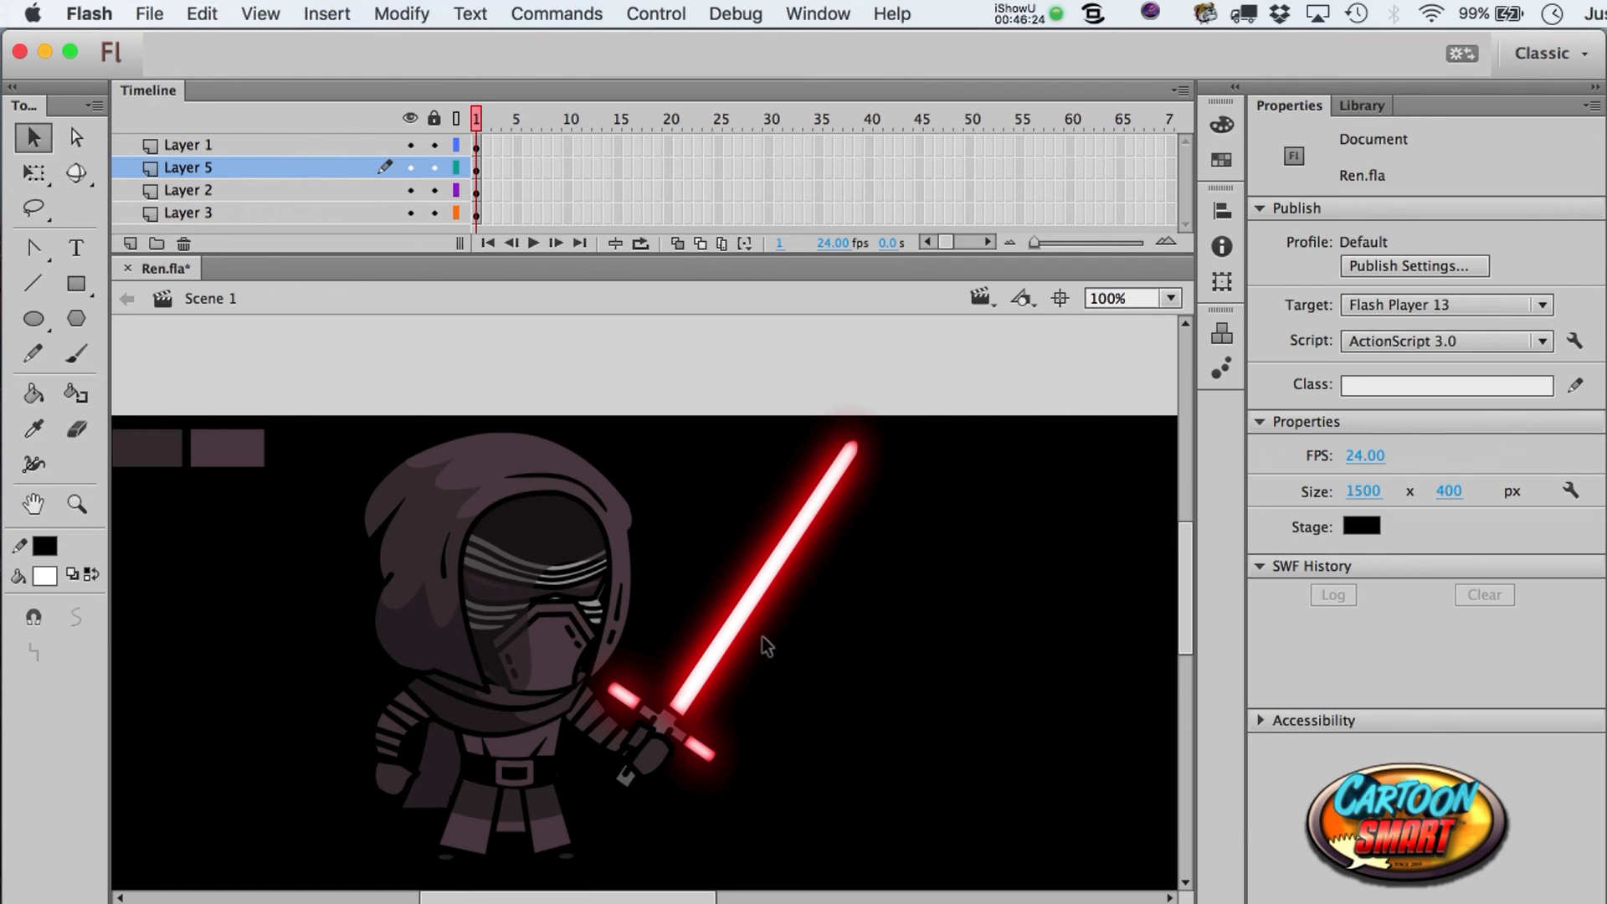
key(super+2)
drag(752, 789, 312, 344)
click(524, 456)
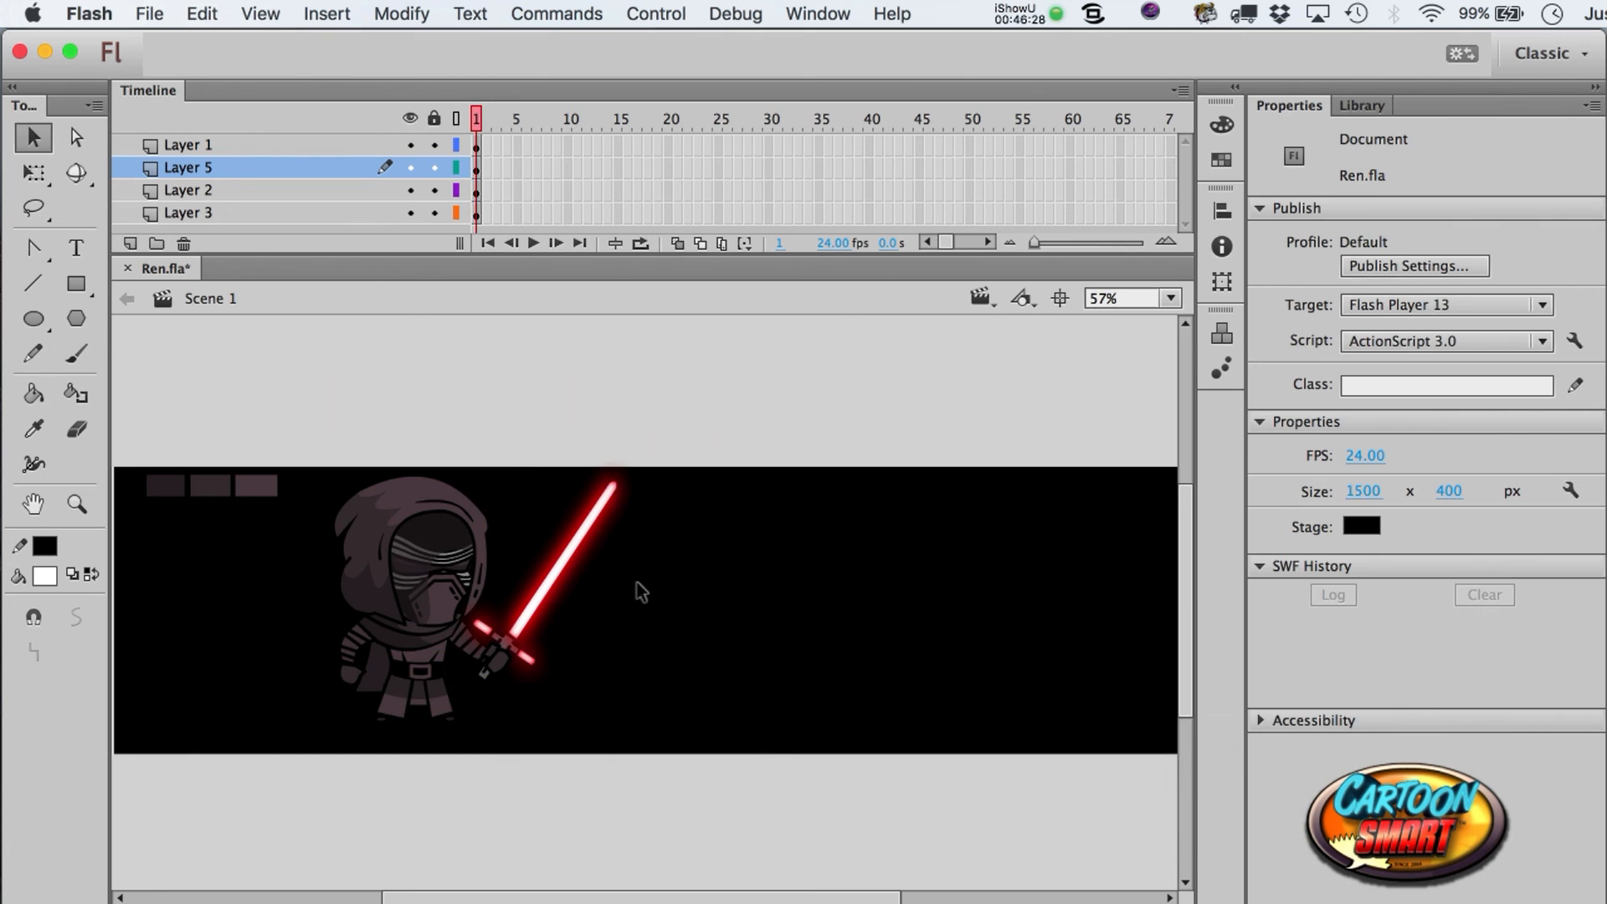
click(76, 503)
drag(288, 442, 722, 835)
key(a)
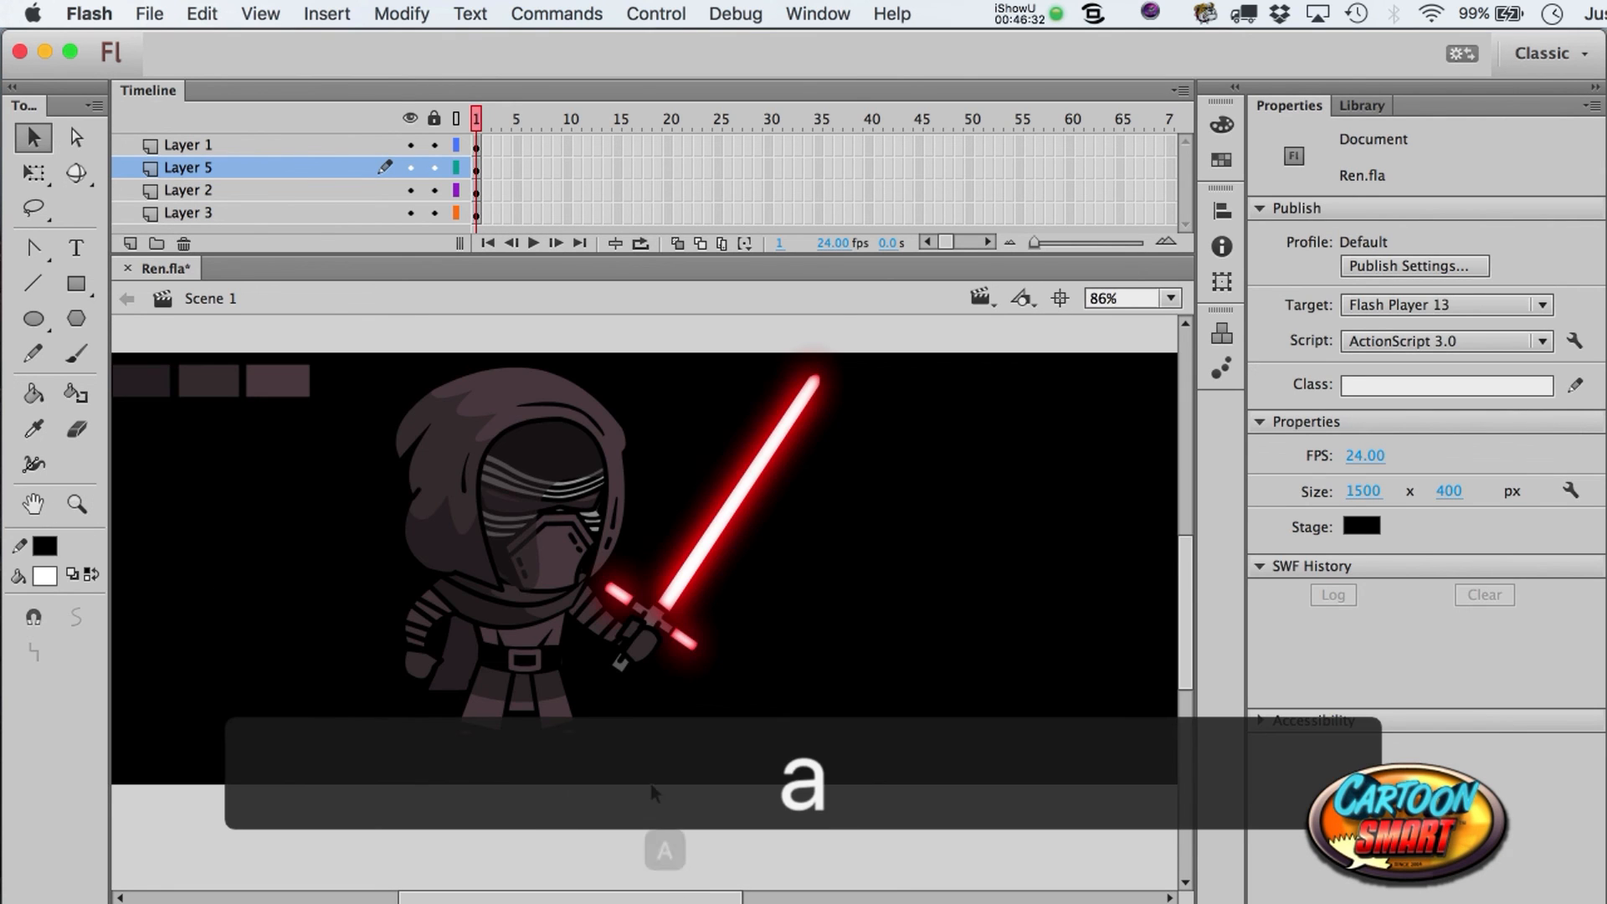
drag(667, 809, 284, 240)
click(756, 670)
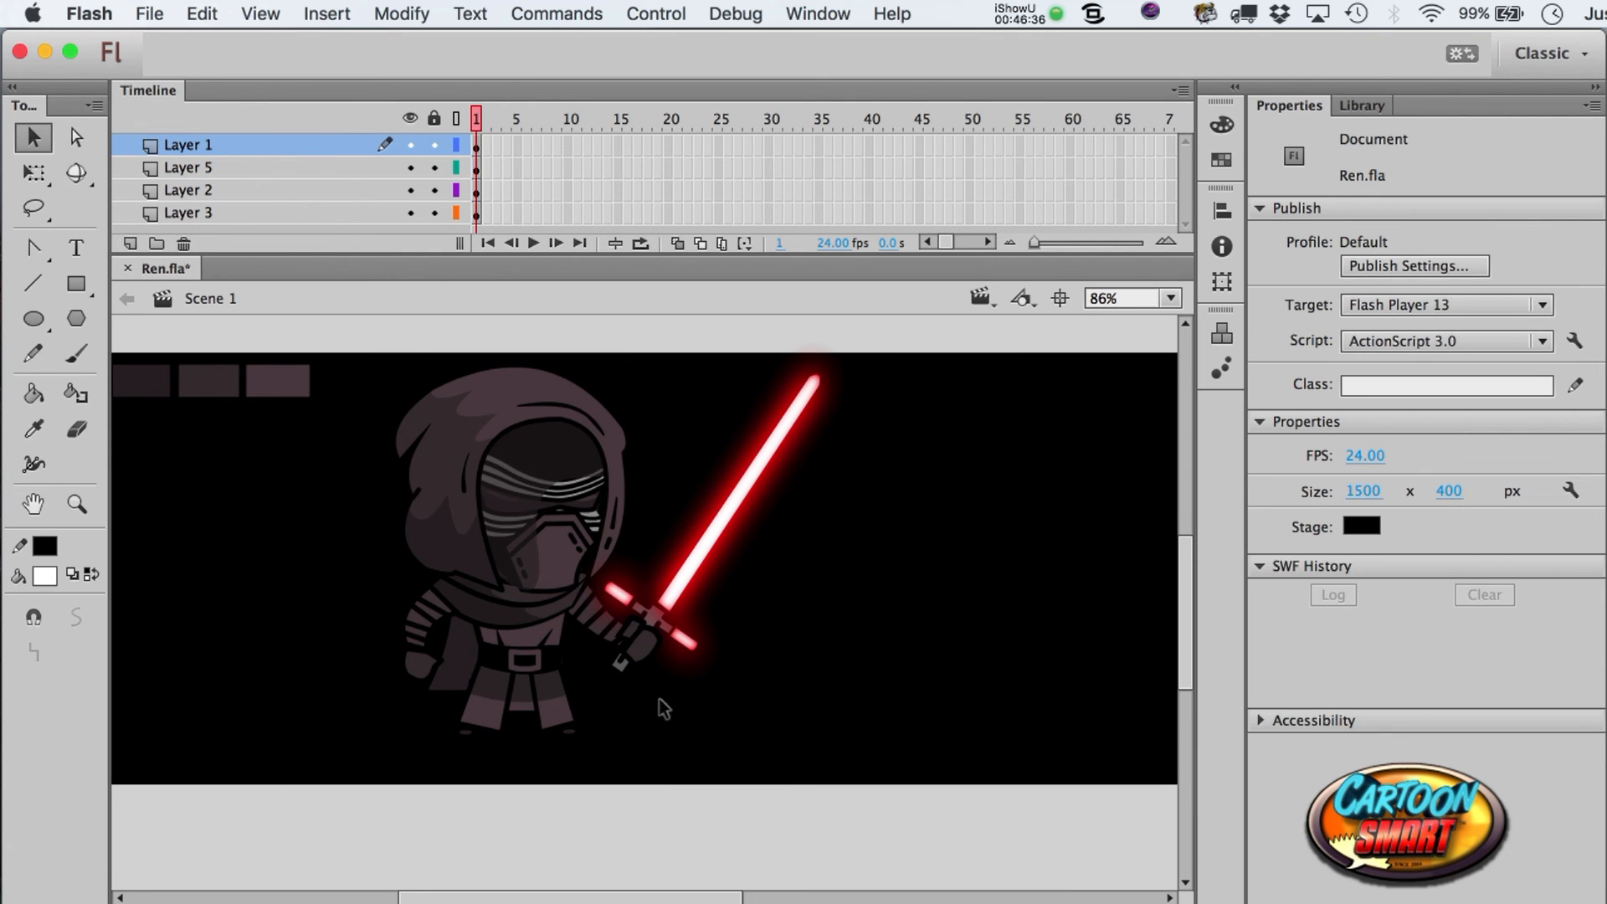
- Convert all of the character's body parts, without the lightsaber and color swatches, into a movie clip named "Ren with Filters"
drag(643, 805, 211, 11)
key(super+x)
key(super+z)
key(super+x)
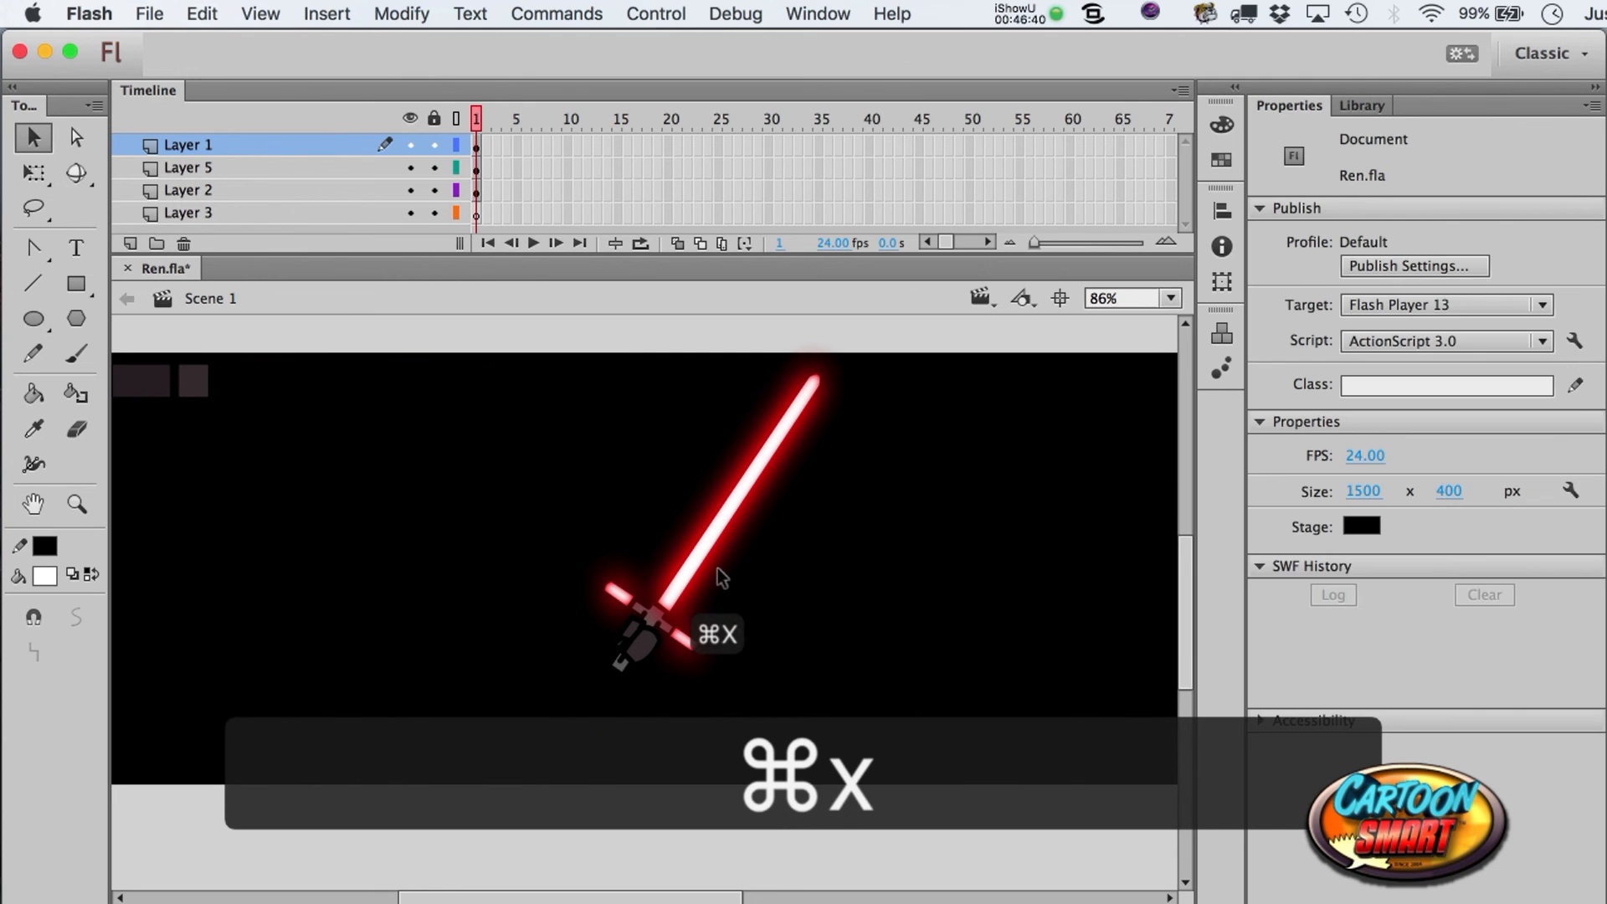
key(super+z)
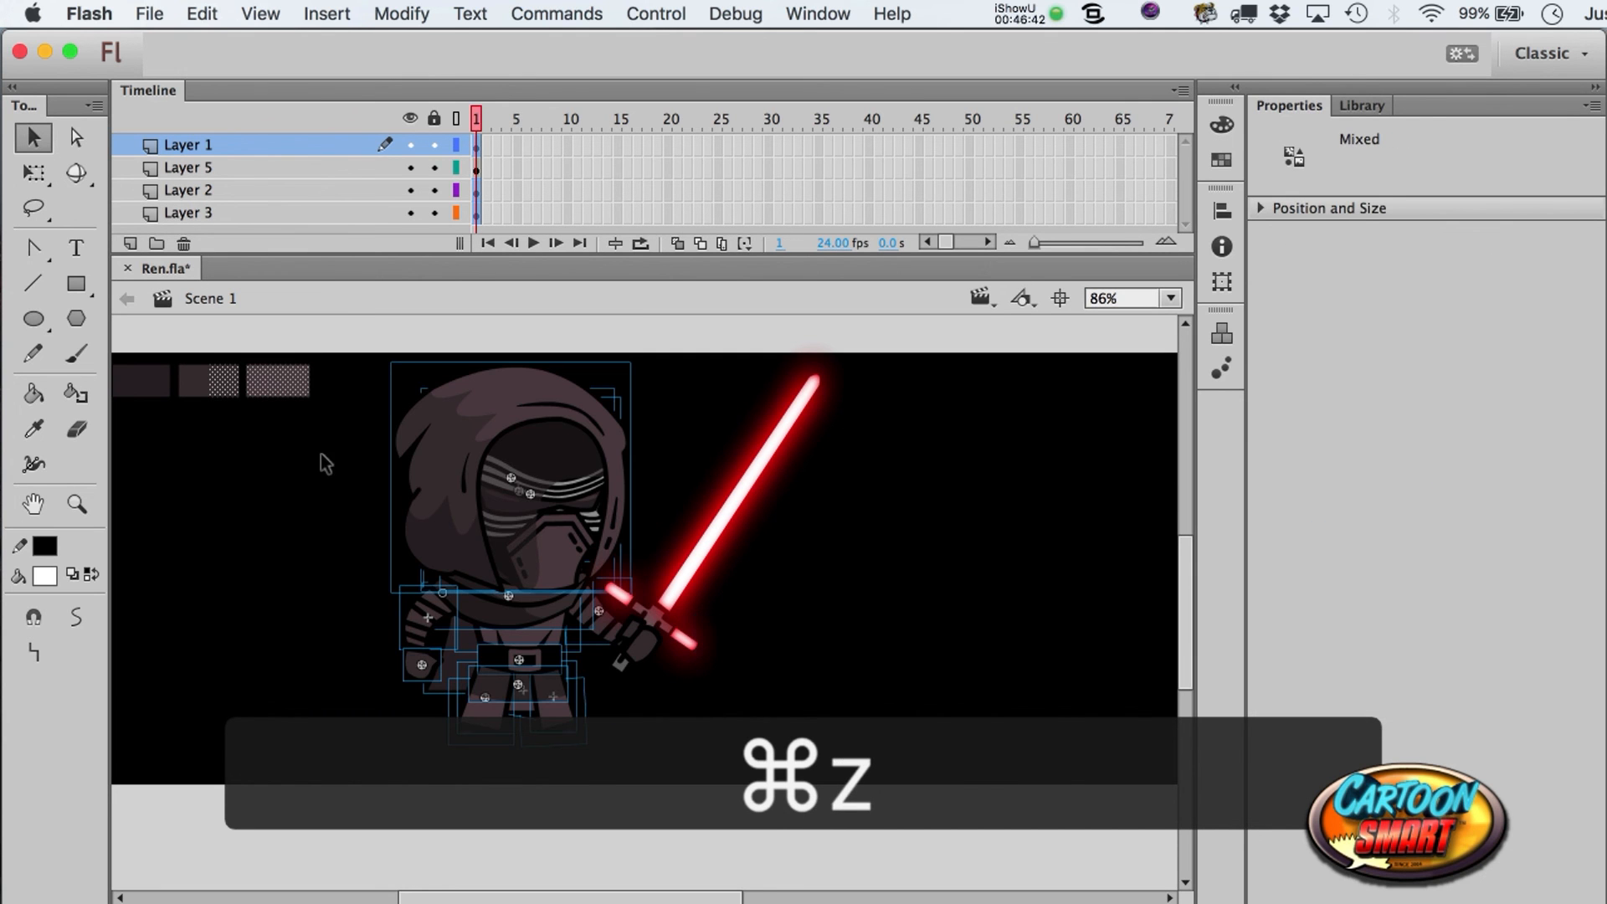
shift+click(296, 389)
shift+click(228, 387)
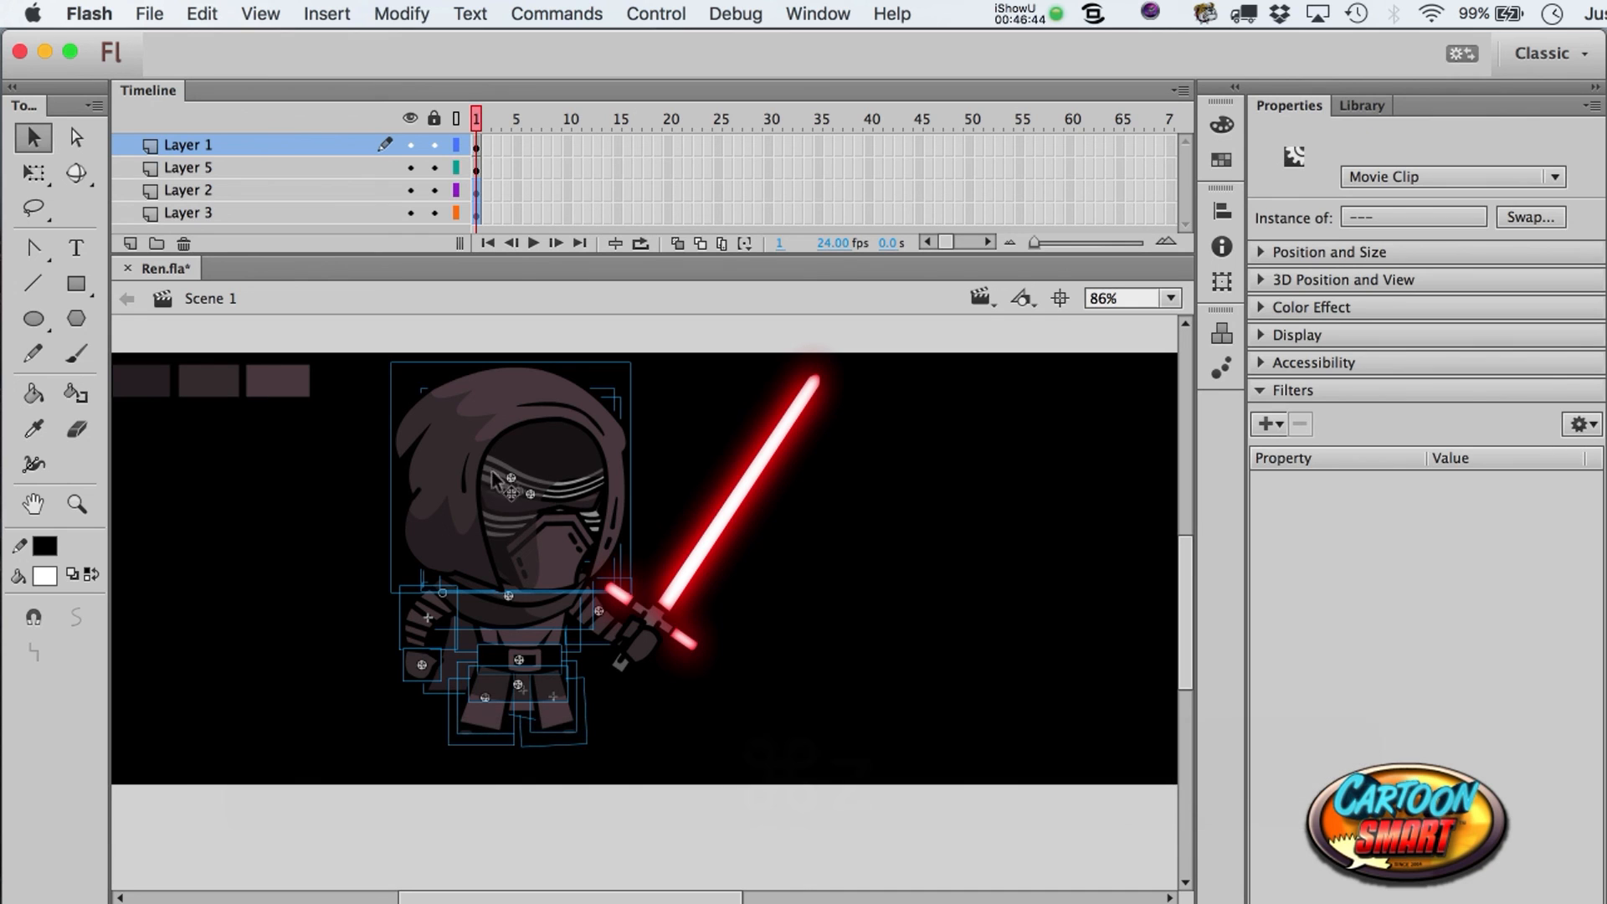
key(F8)
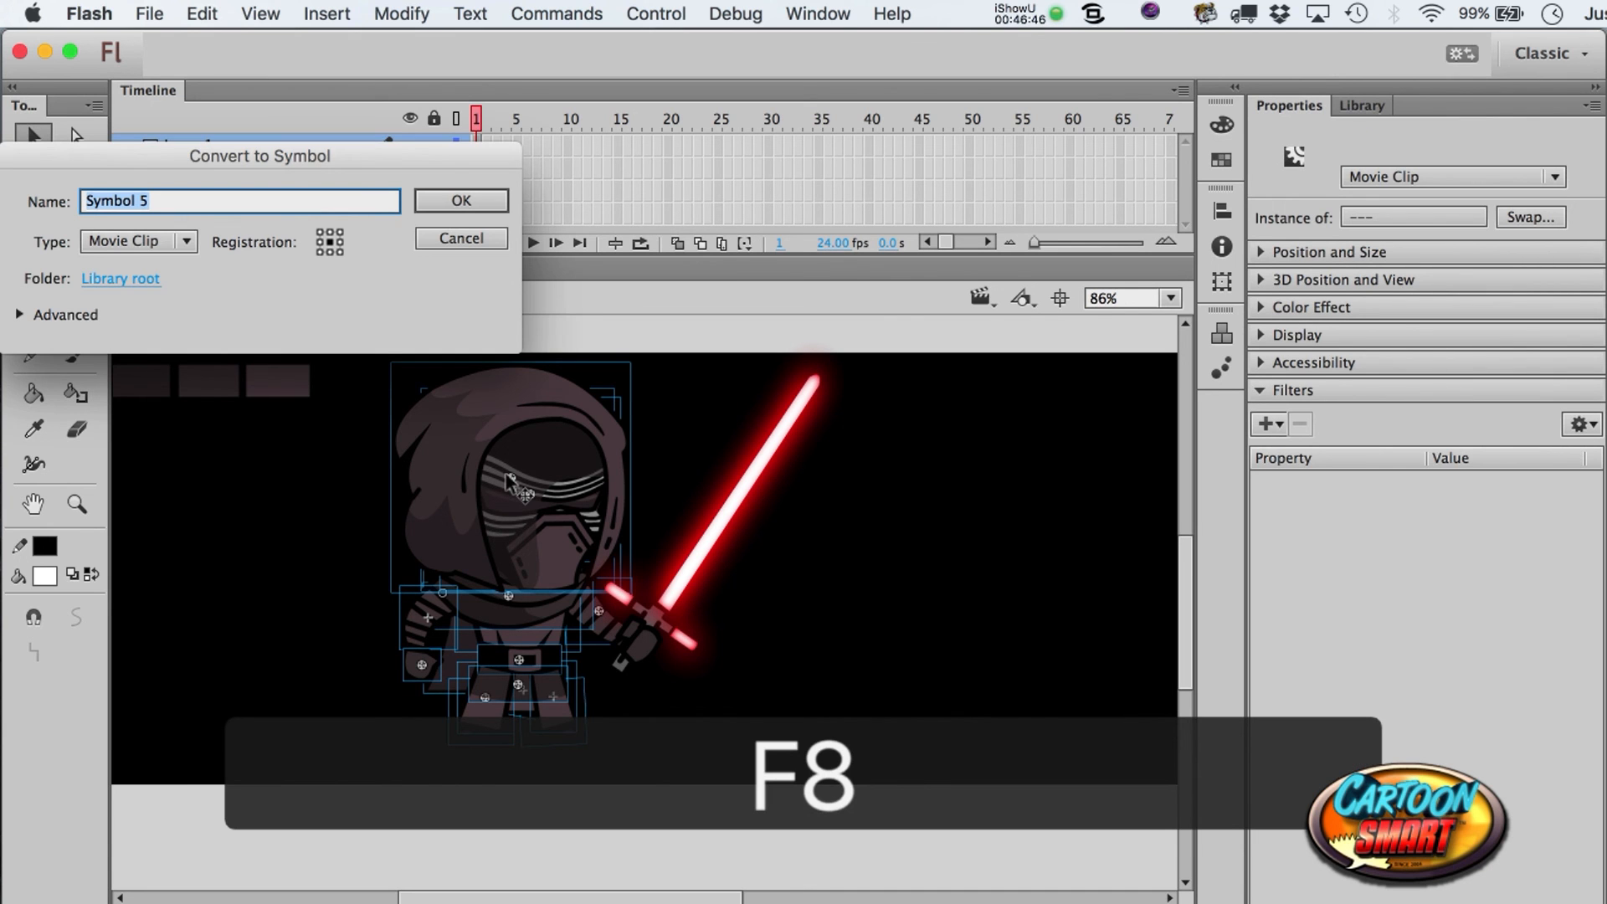
text(Chara)
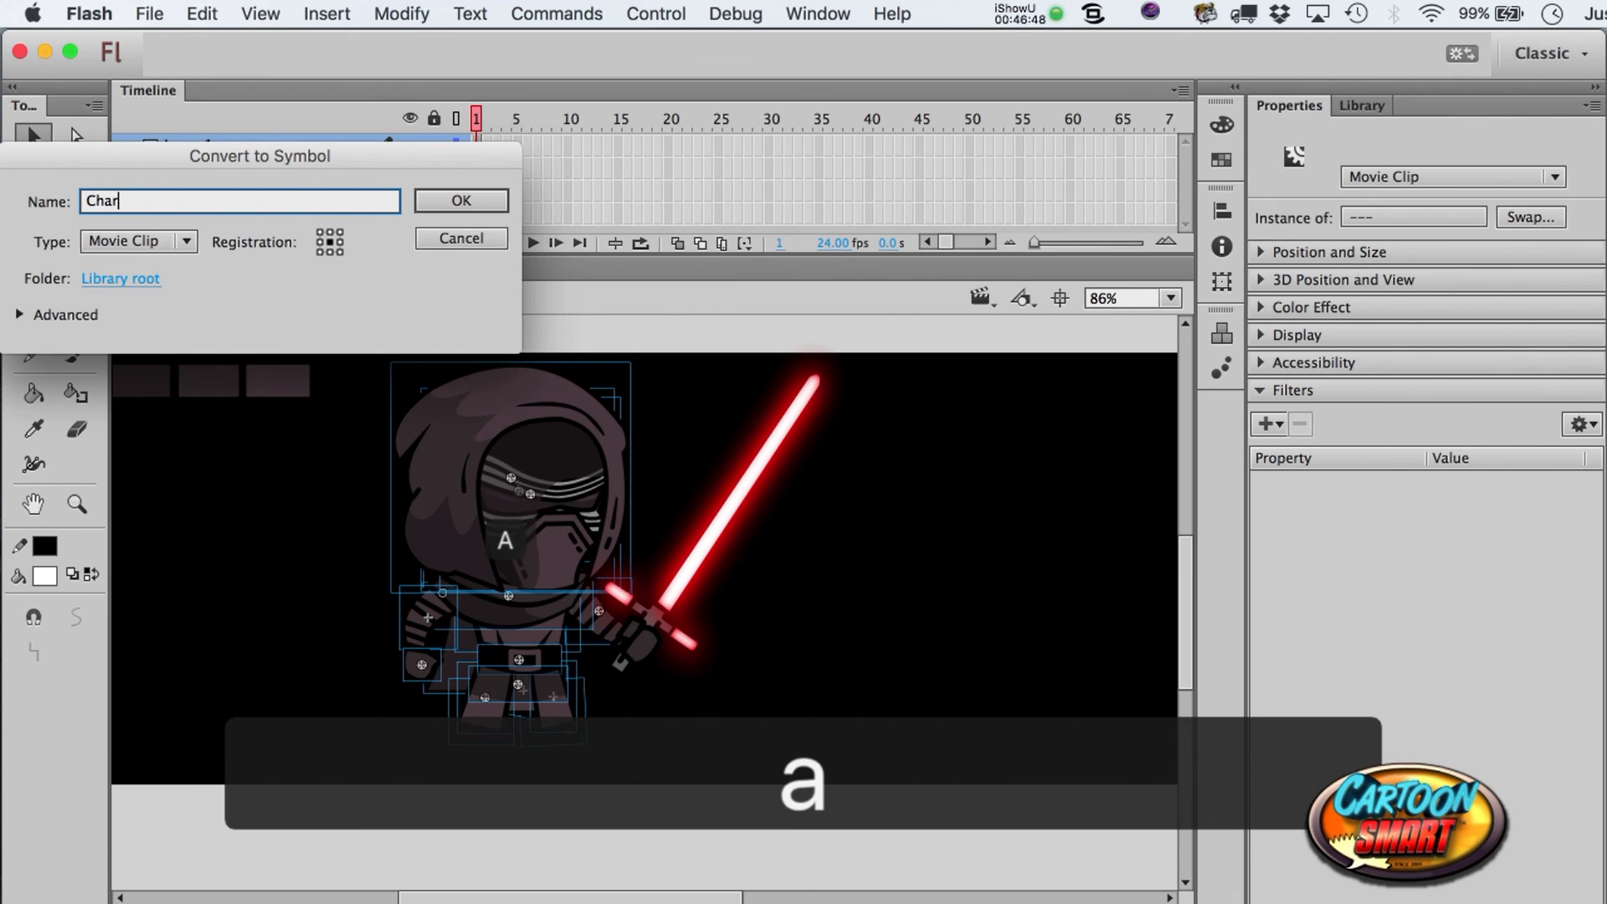
text(Ren)
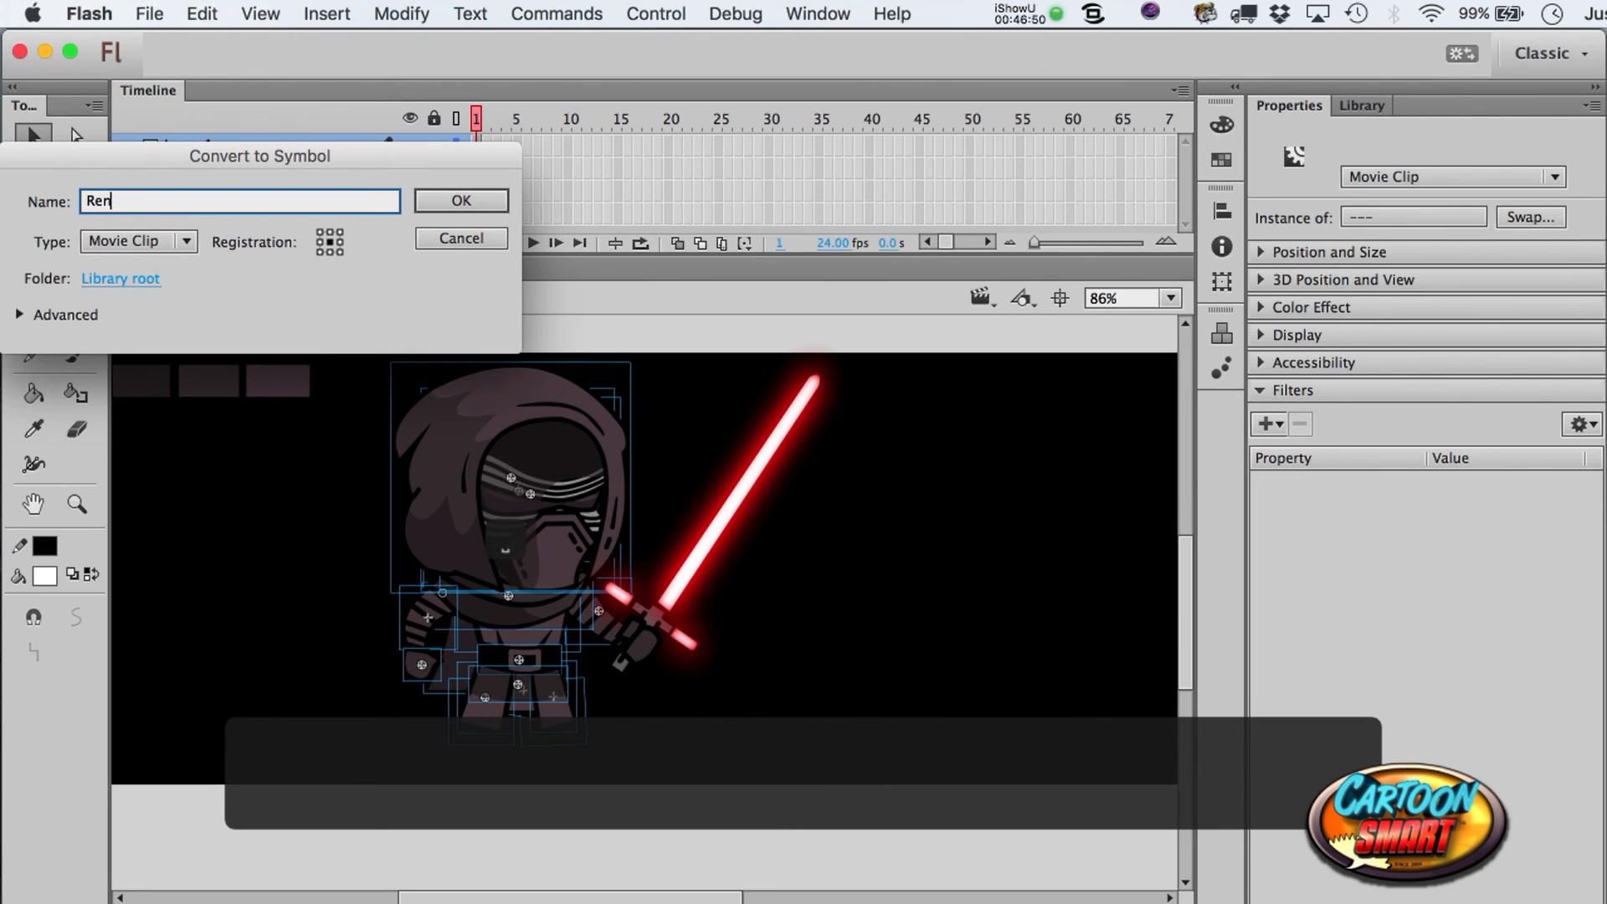
text( with Filters)
key(Return)
- Delete the three color swatches beside the character
drag(366, 475, 117, 318)
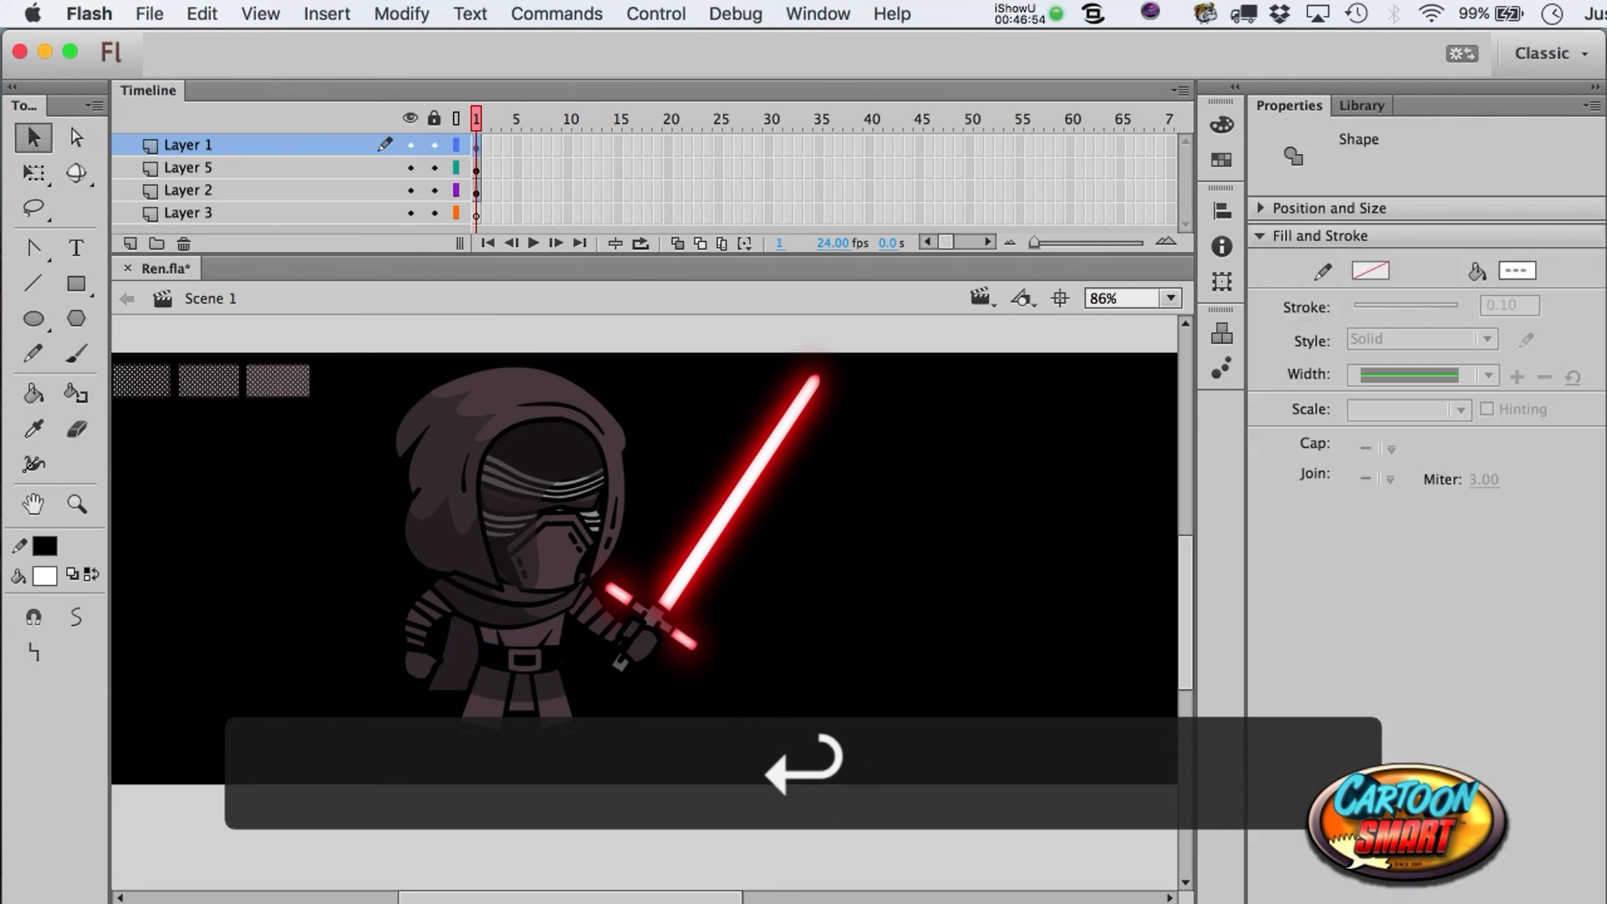
key(Delete)
- Add a red Drop Shadow filter to the Ren with Filters clip and make it an inner shadow
click(559, 512)
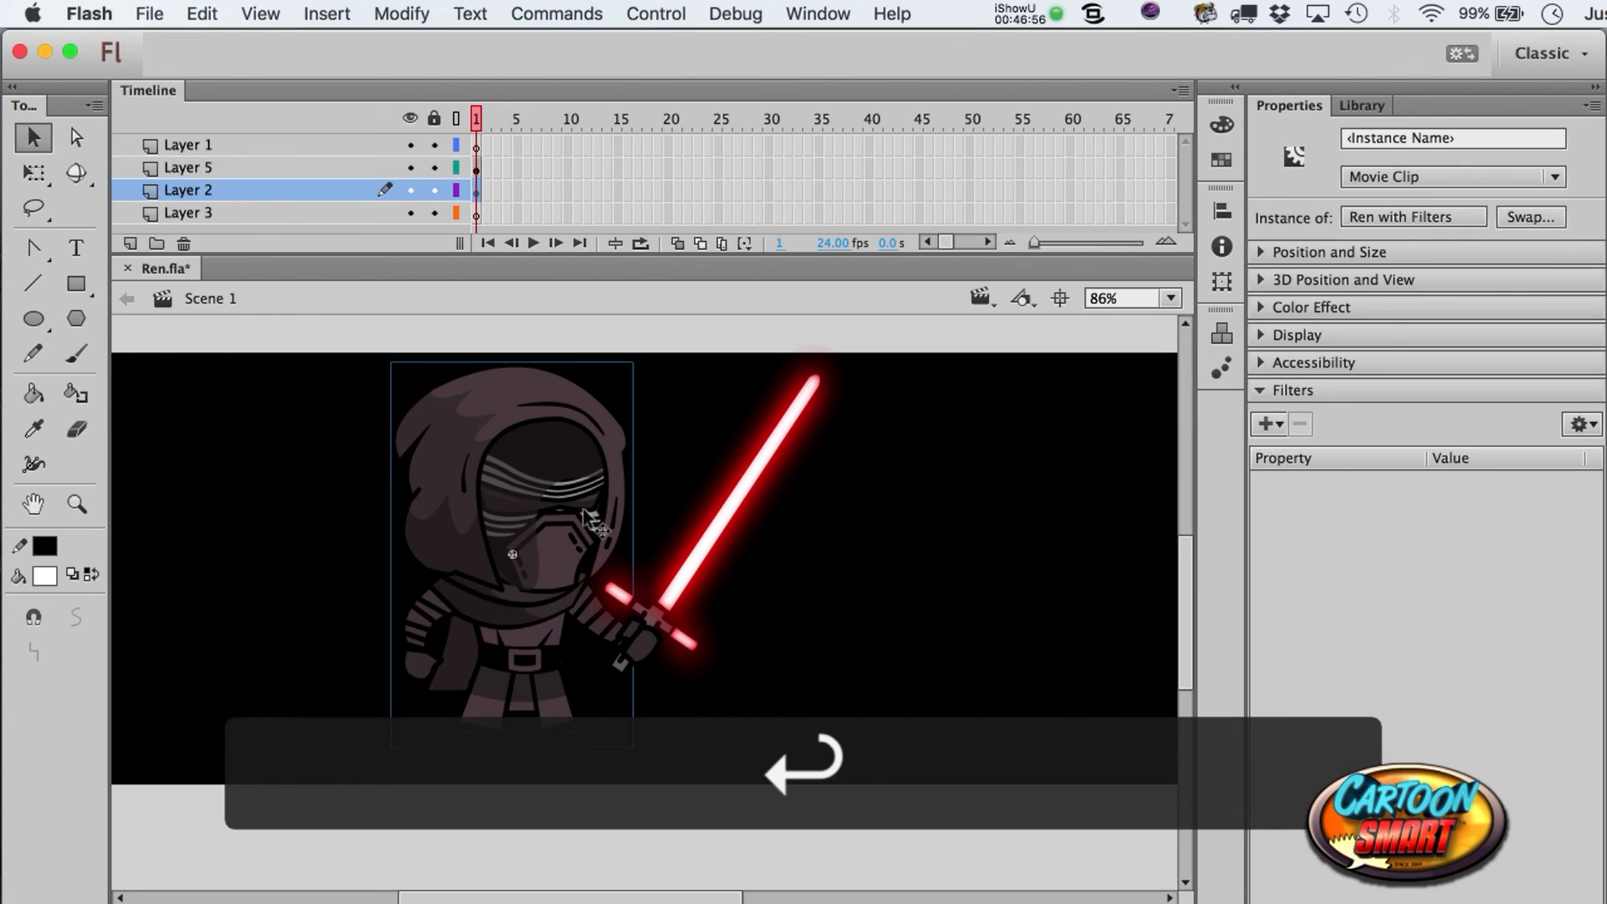
click(1270, 424)
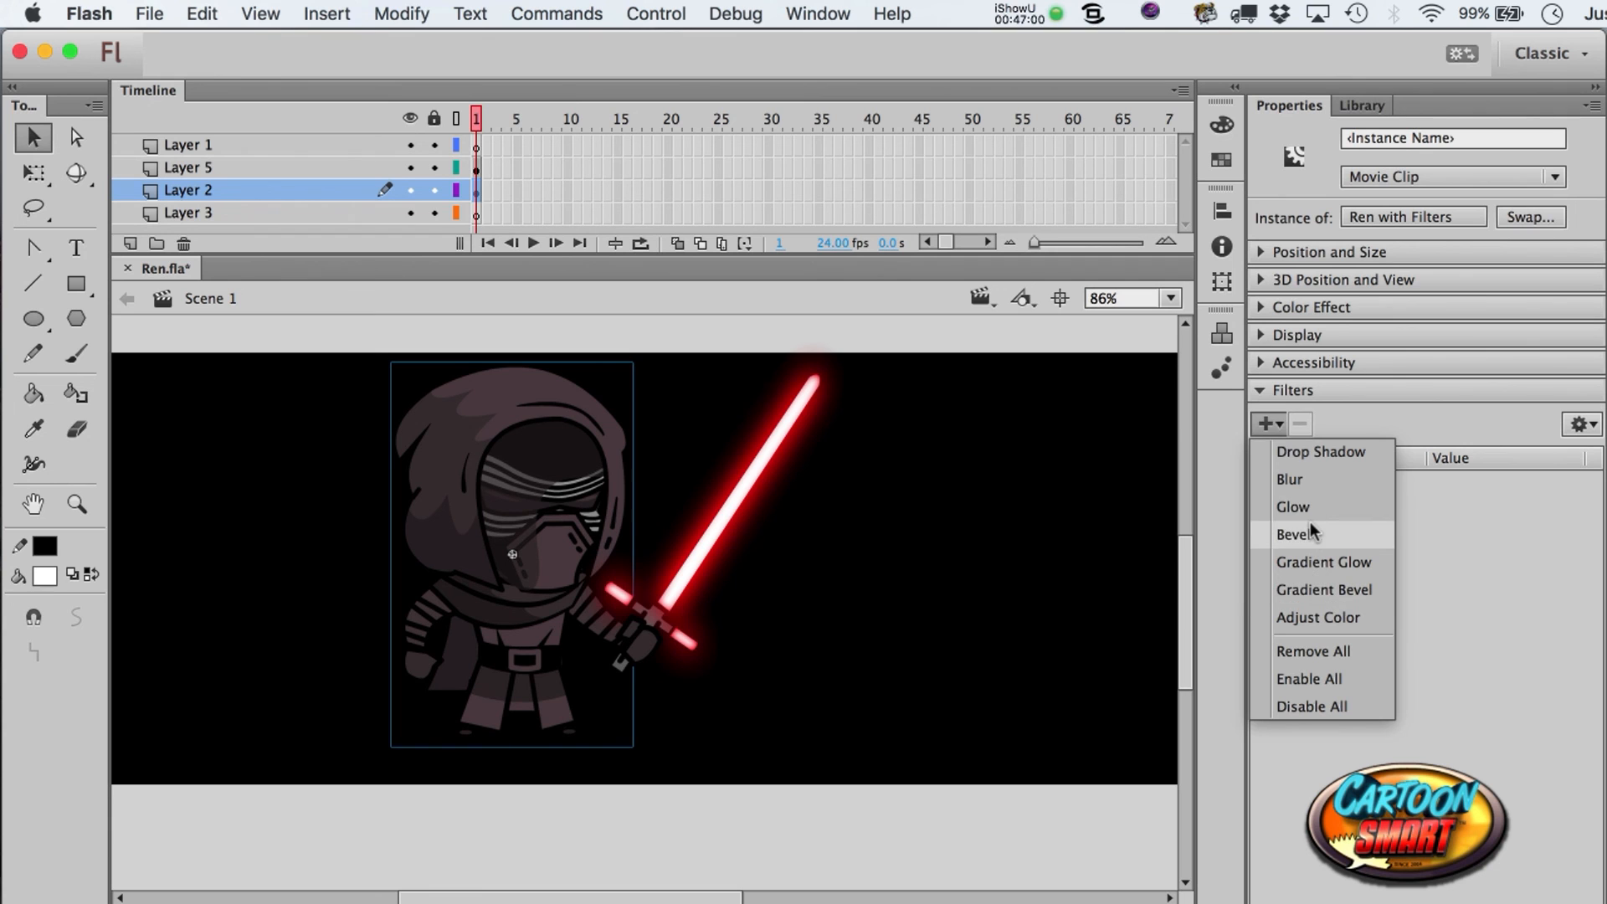
click(1307, 455)
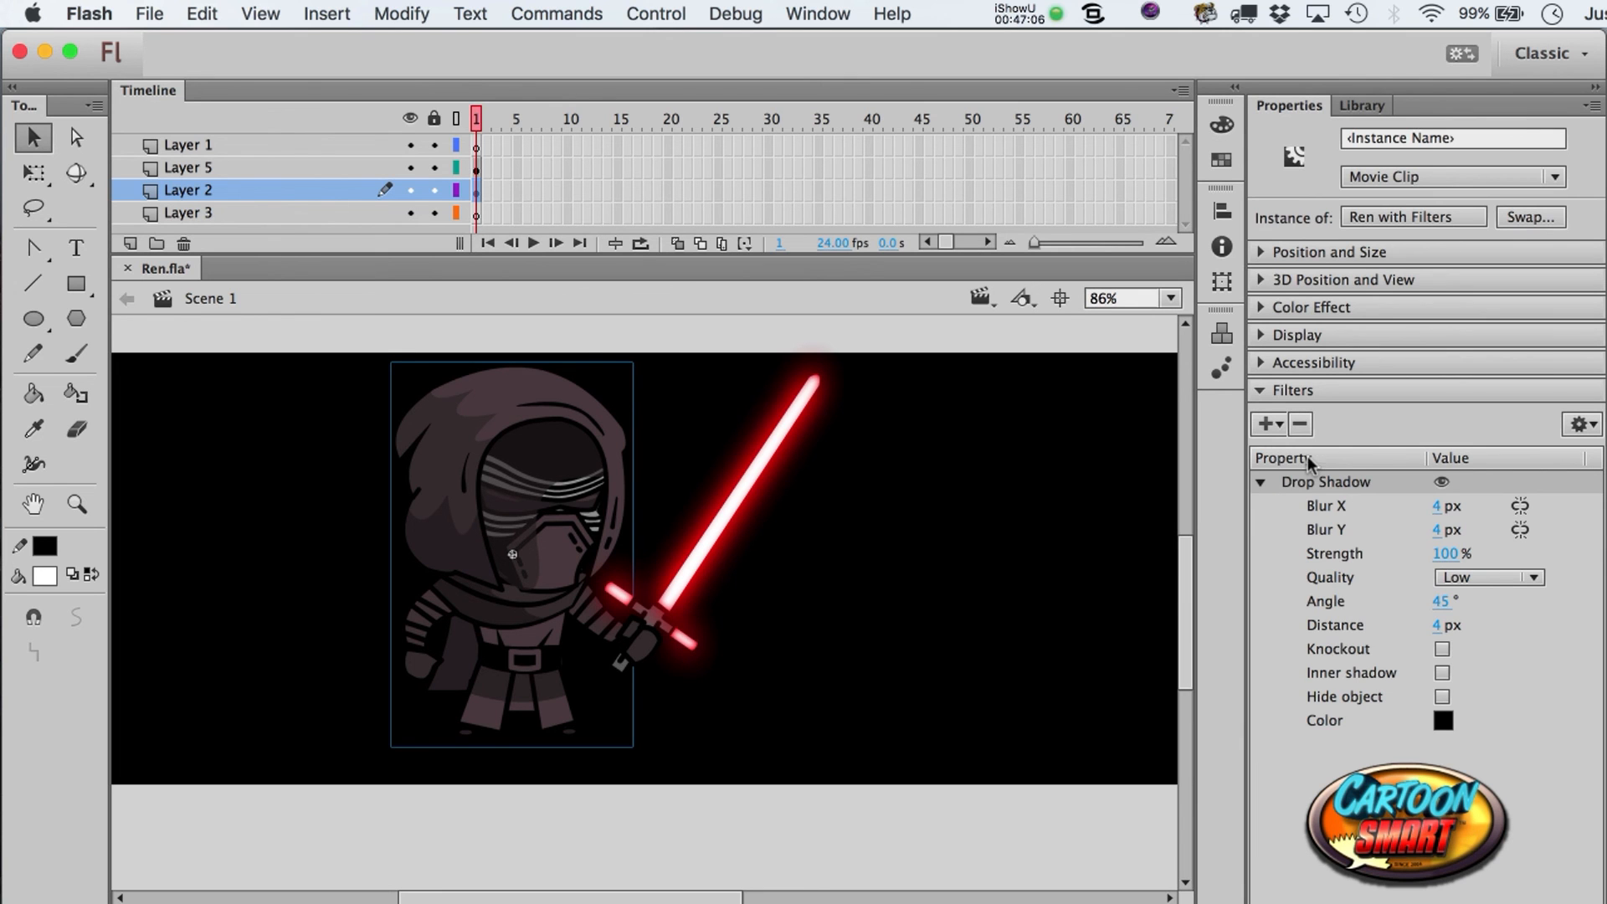
click(1445, 720)
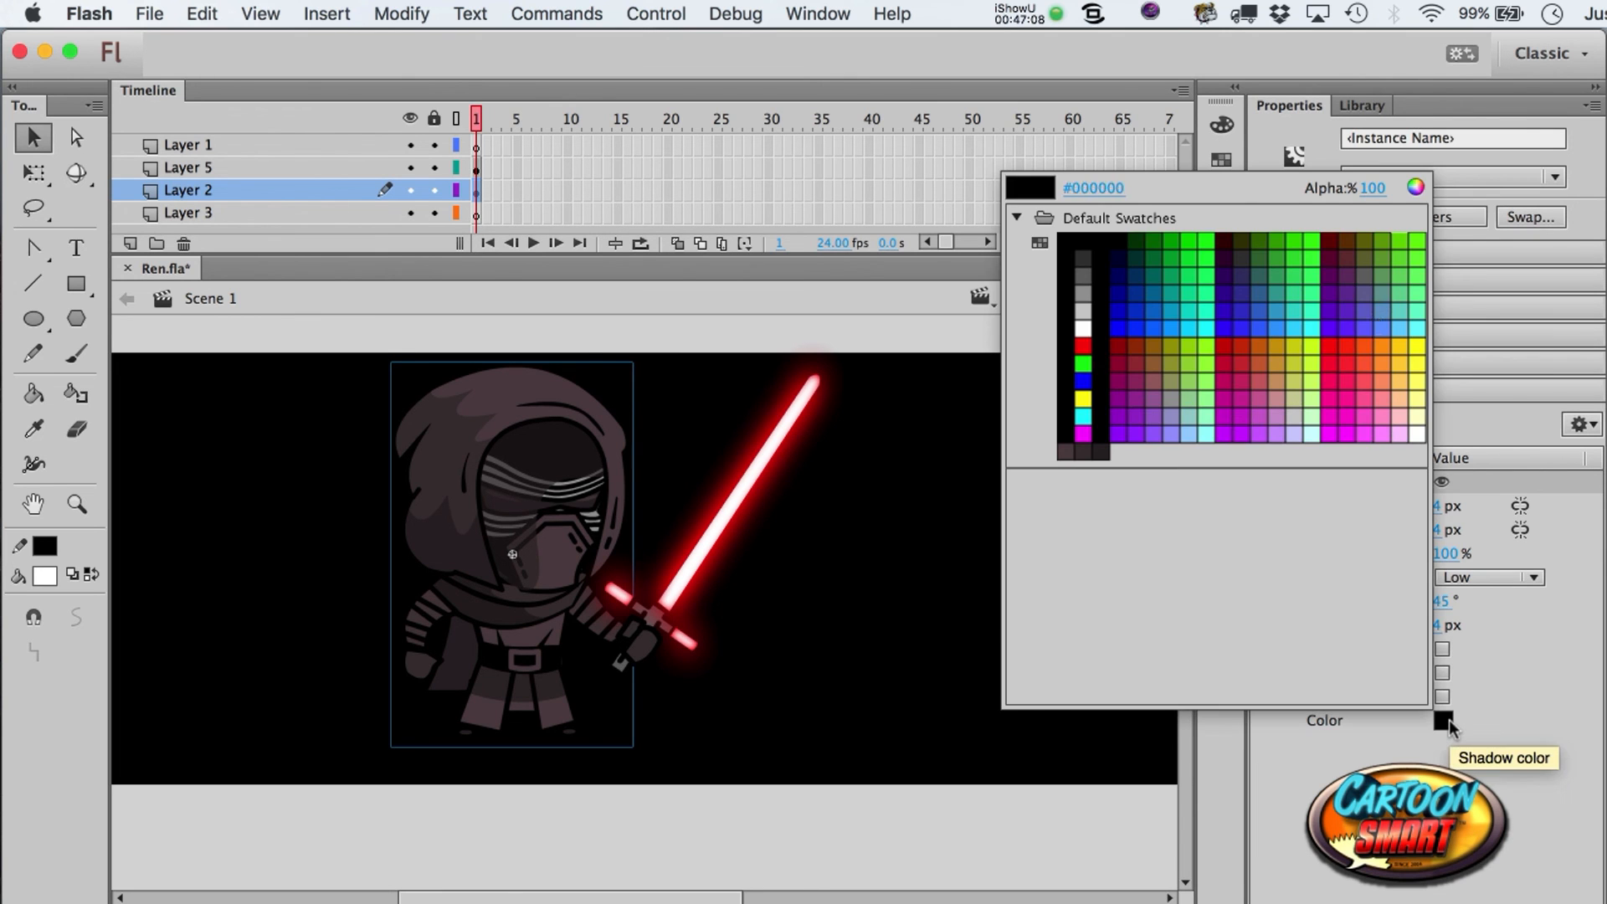
click(1332, 344)
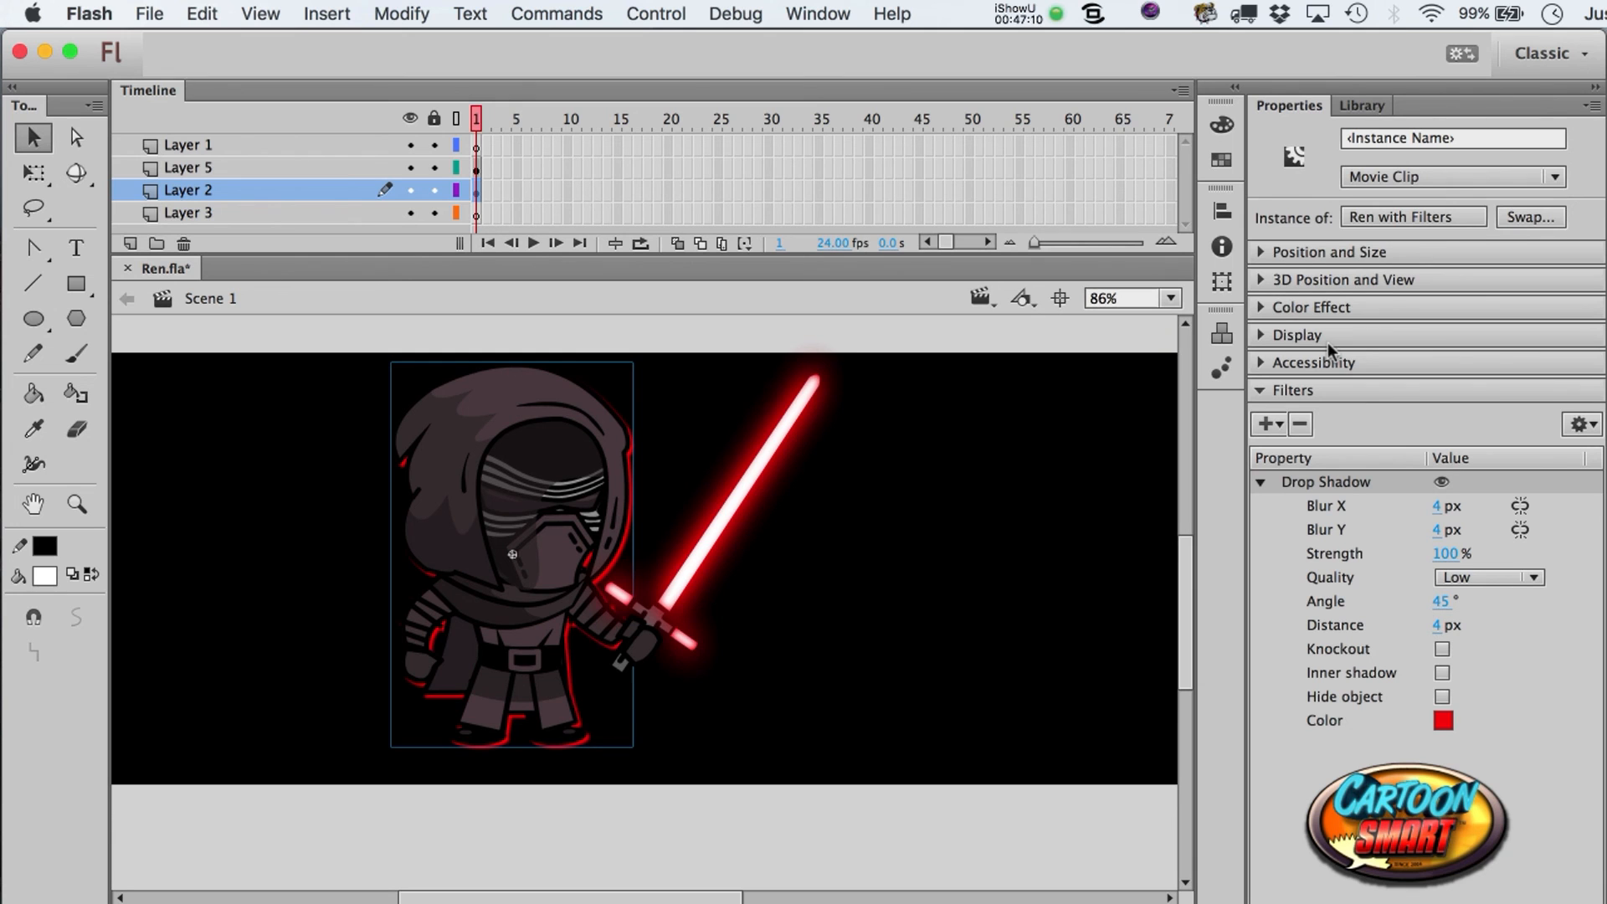
click(1442, 673)
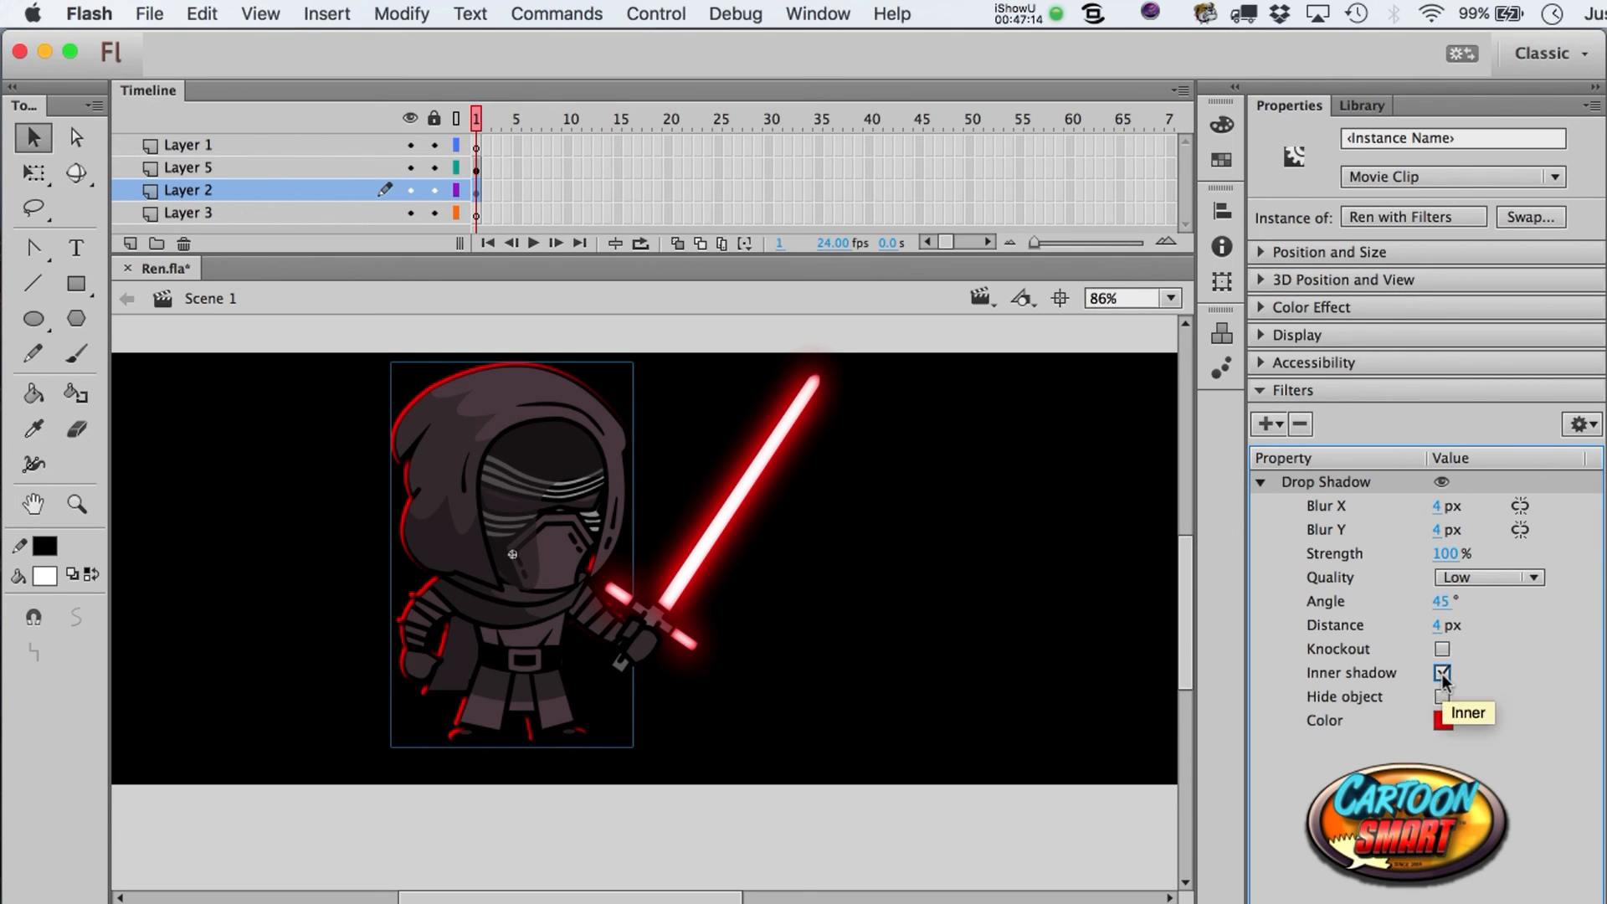
- Set the drop shadow's angle to 163° so the red rim falls on the character's lightsaber side
click(1440, 601)
text(194)
key(Return)
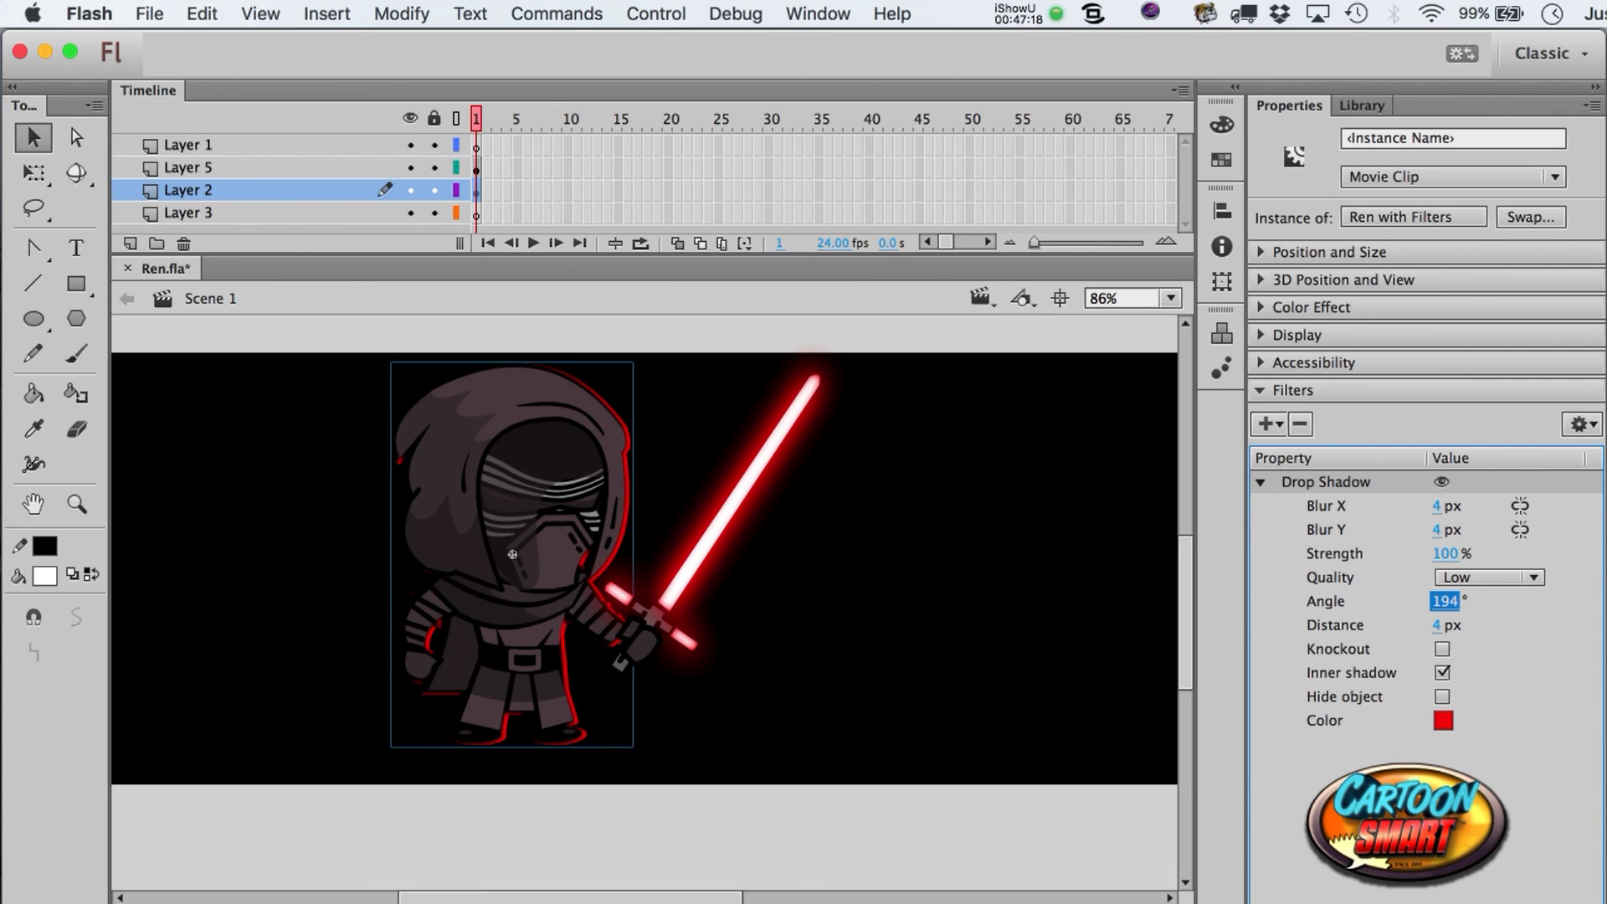
mouse_move(1600, 604)
mouse_down()
mouse_move(1575, 608)
mouse_move(1594, 608)
mouse_up()
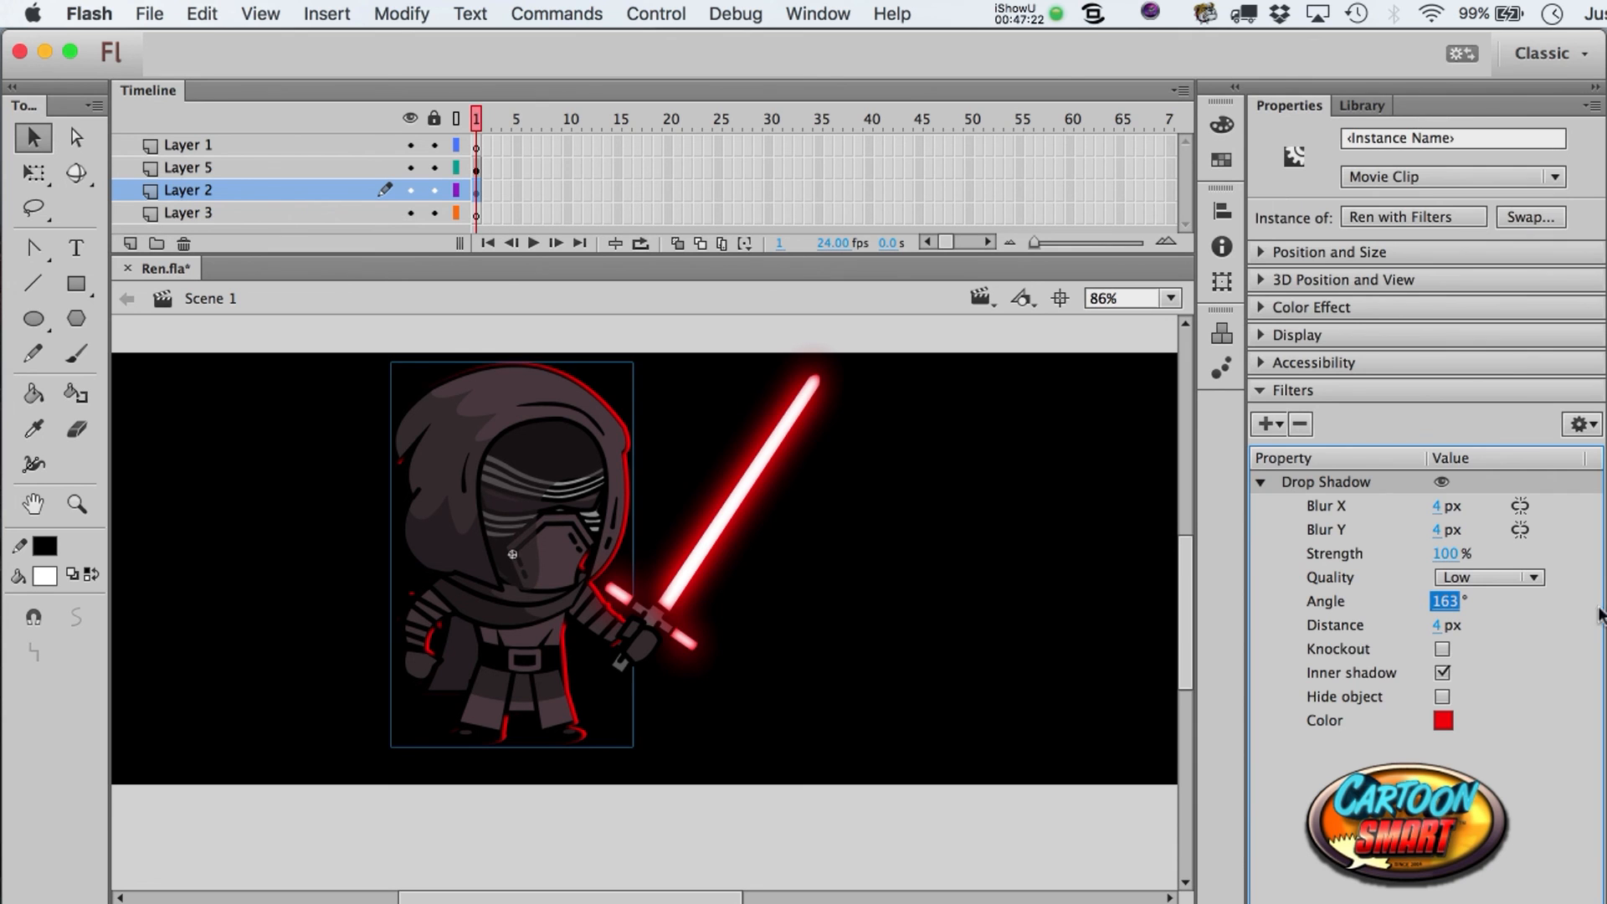
click(927, 586)
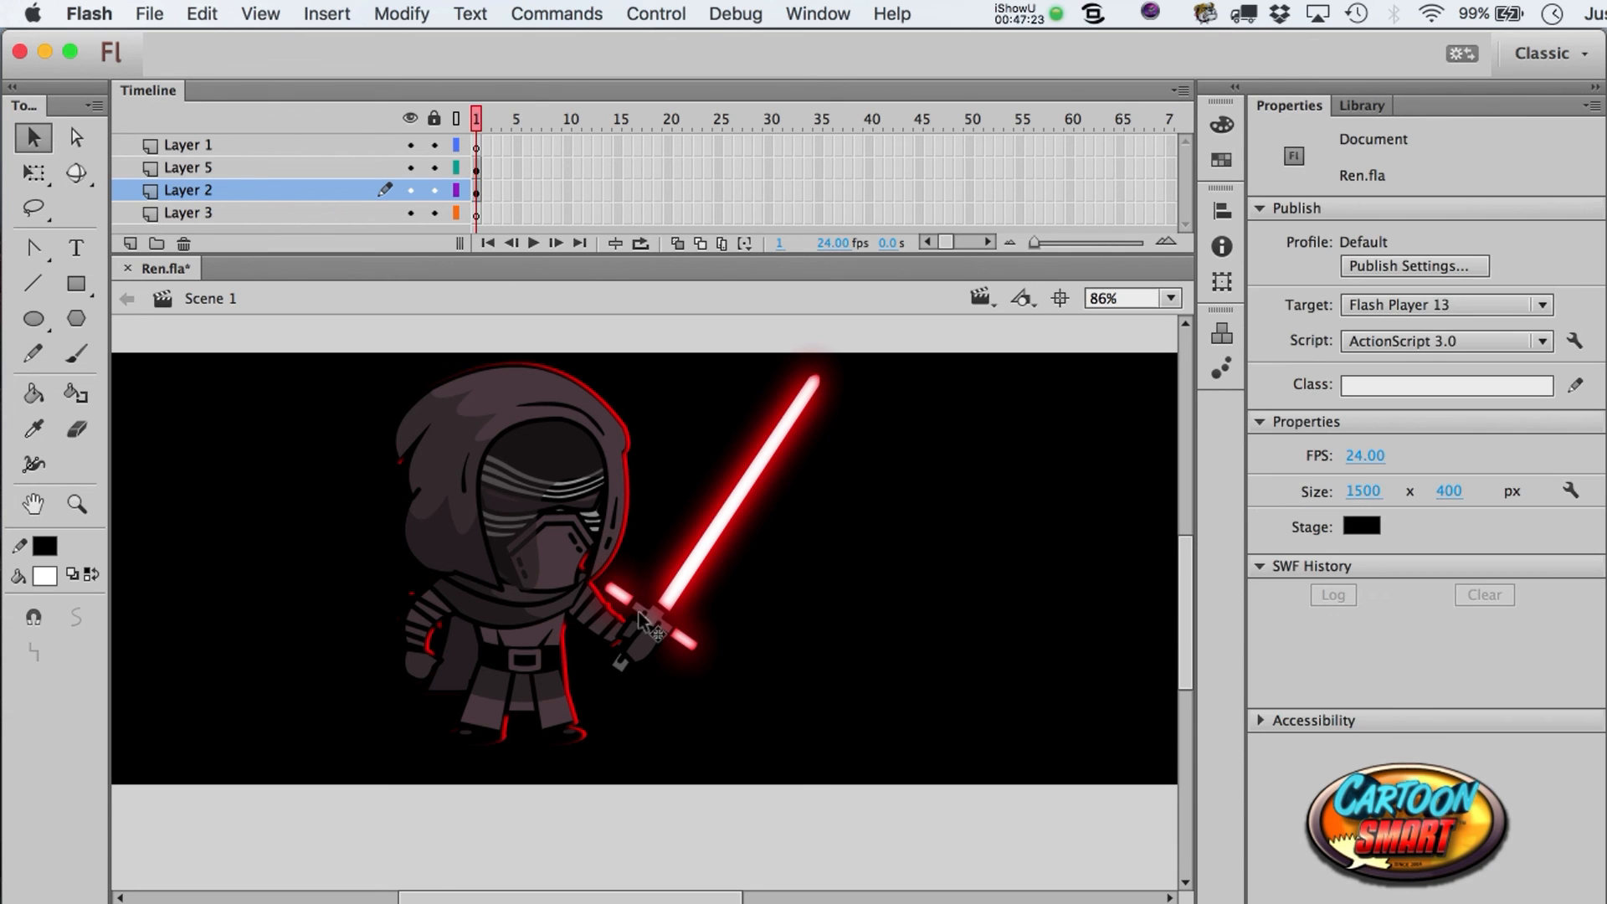
- Copy the Ren with Filters clip's drop shadow and paste it onto the same clip as a second filter
click(569, 532)
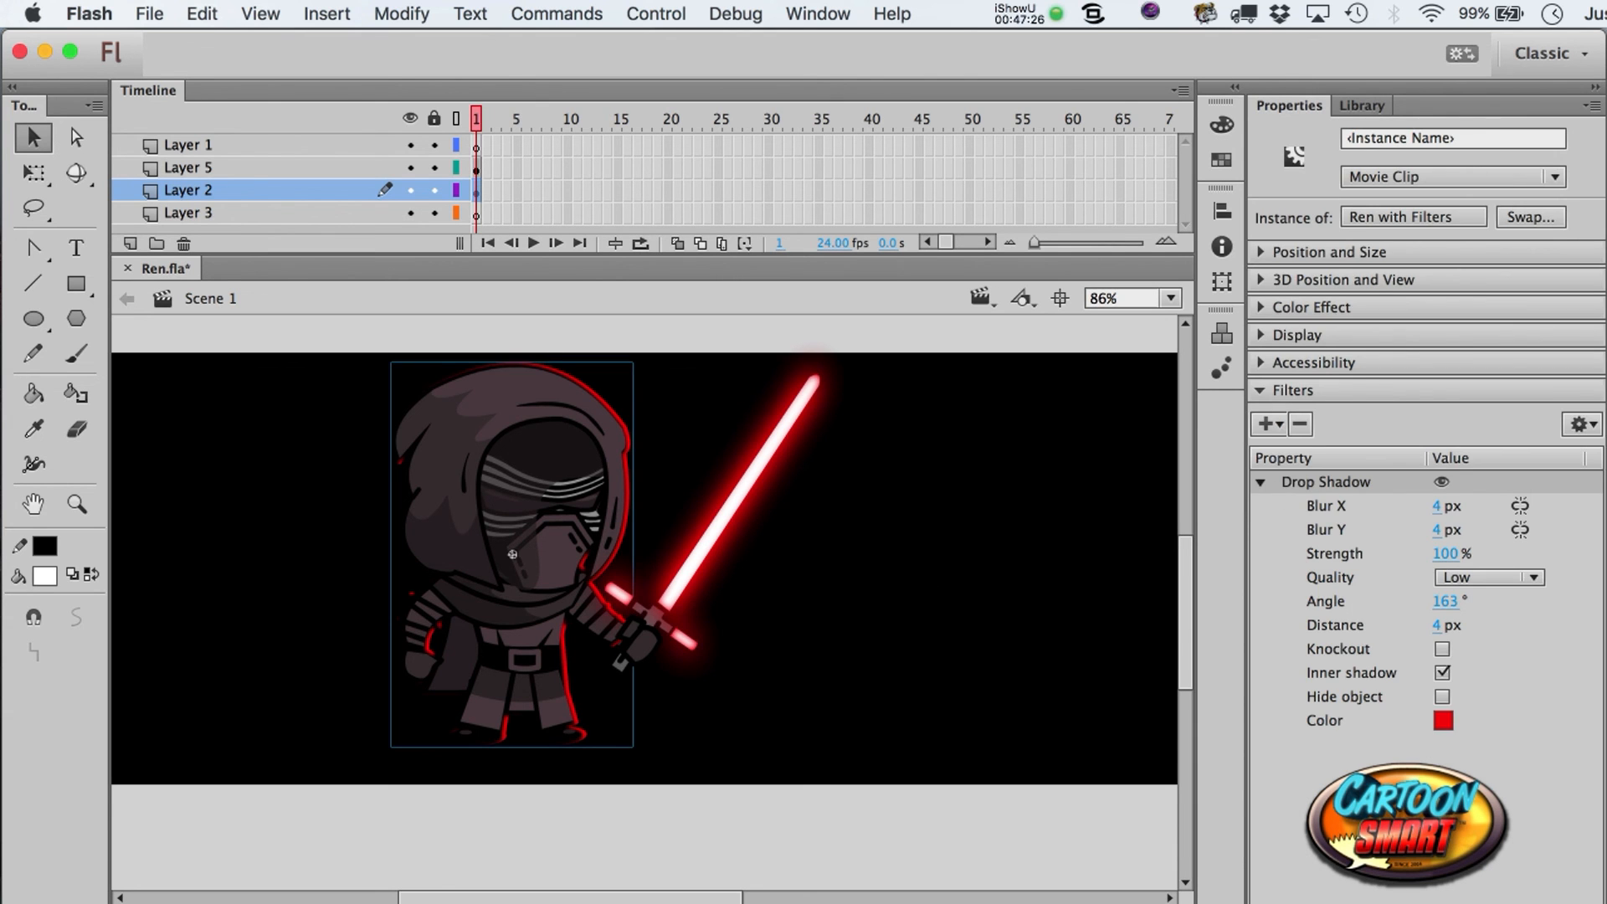
click(1581, 424)
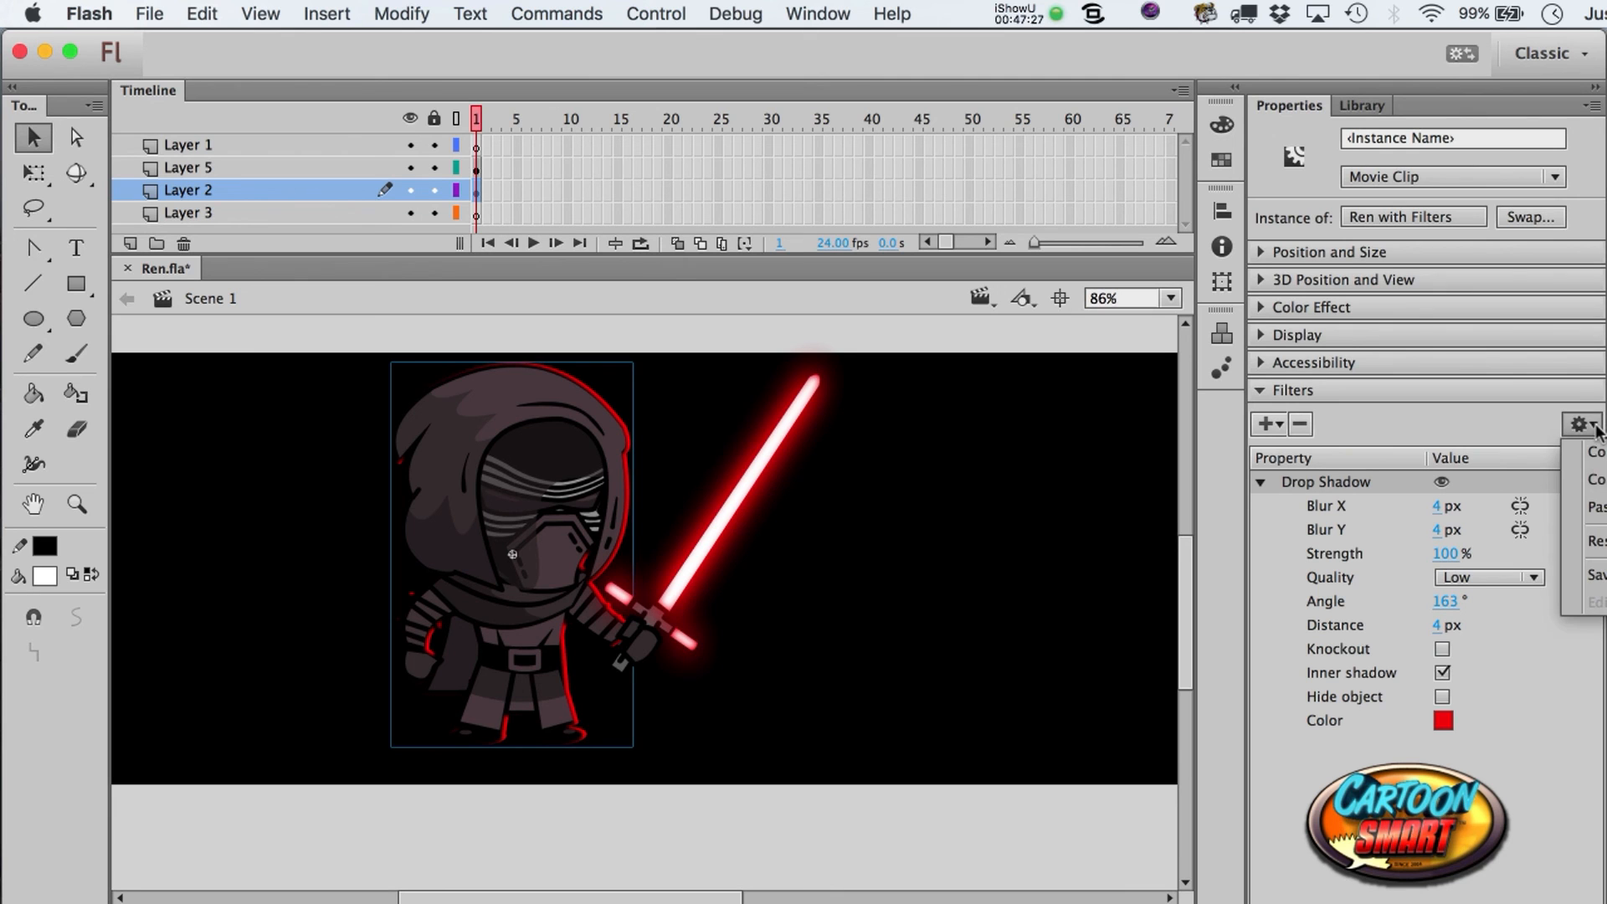
click(1593, 478)
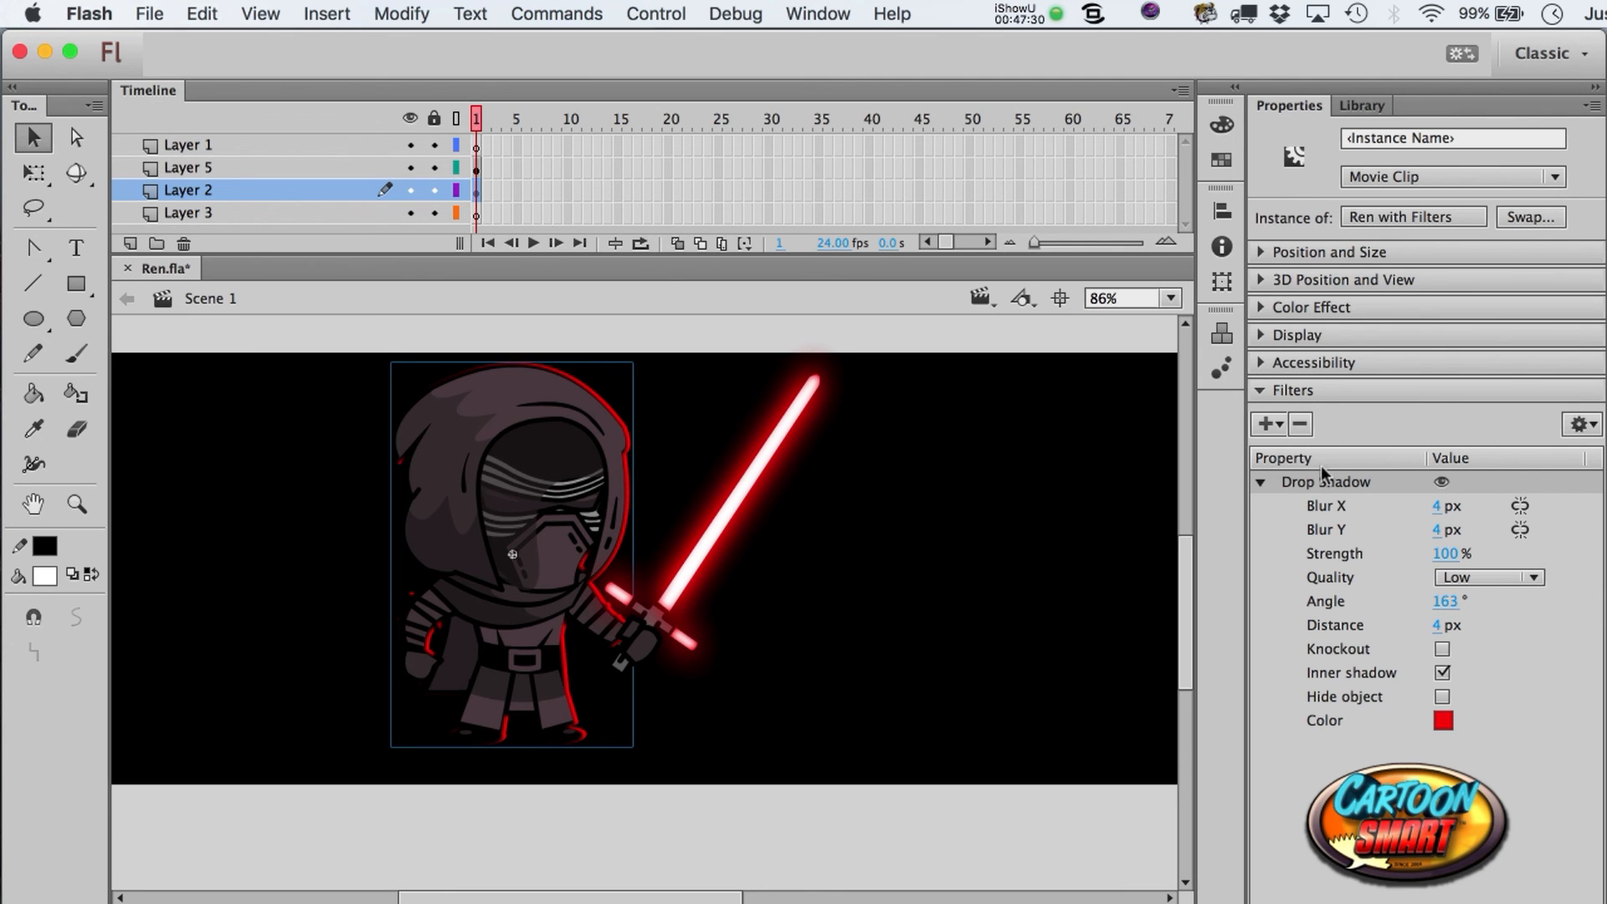
click(1587, 425)
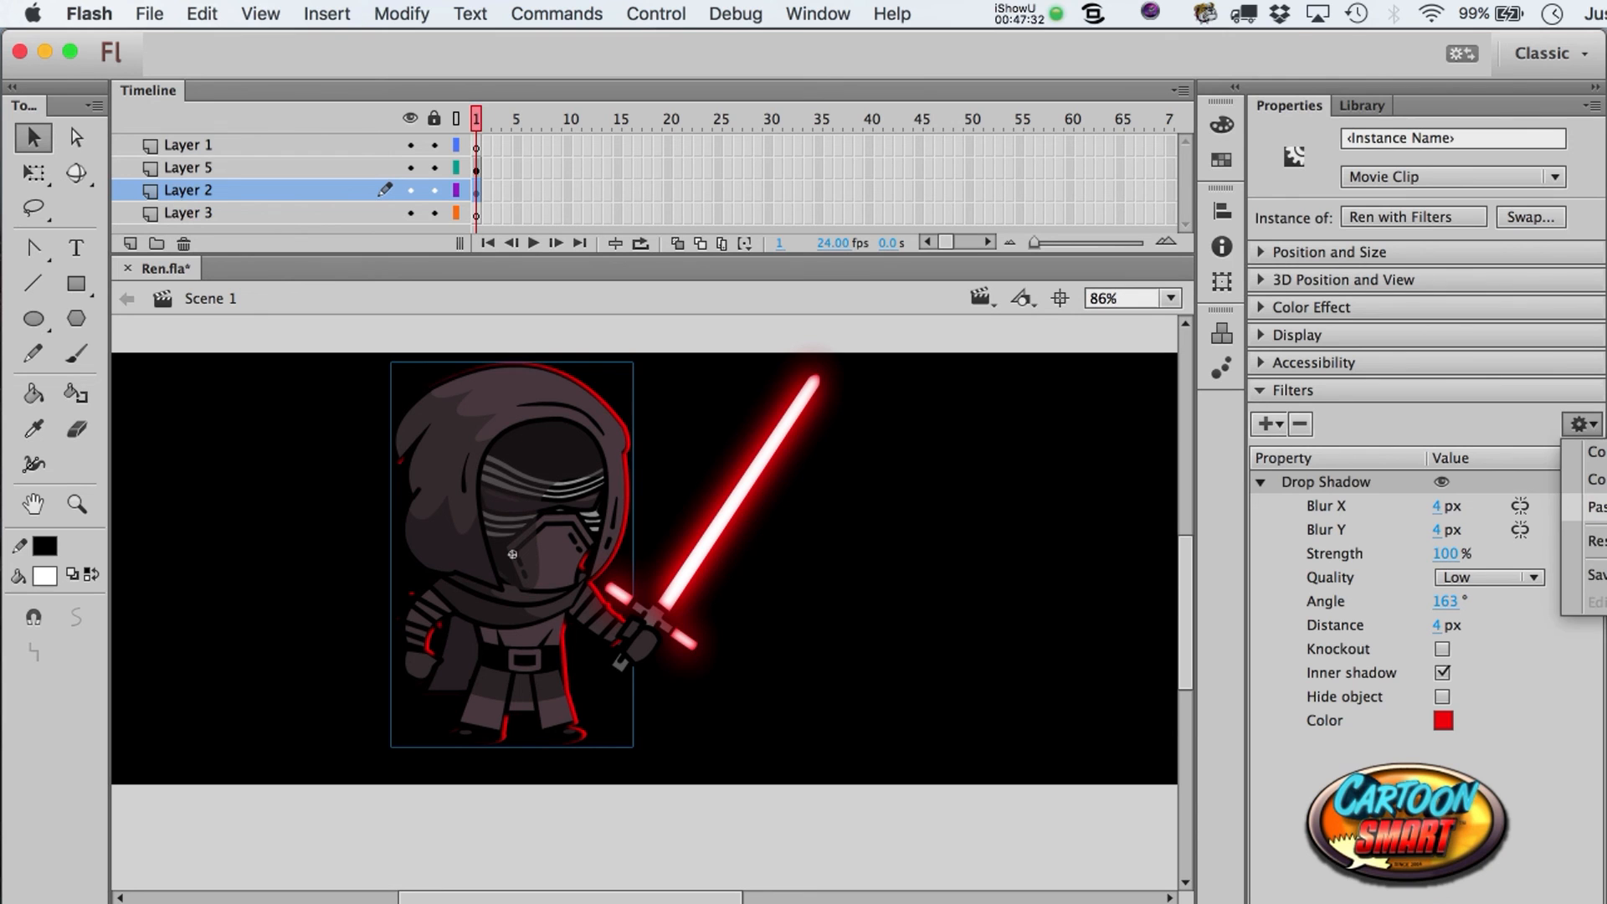
click(1595, 506)
- Try a Blur X of 63 px on the second drop shadow, restore it to 4 px, and set the distance to 35 px
scroll(1494, 717, down, 3)
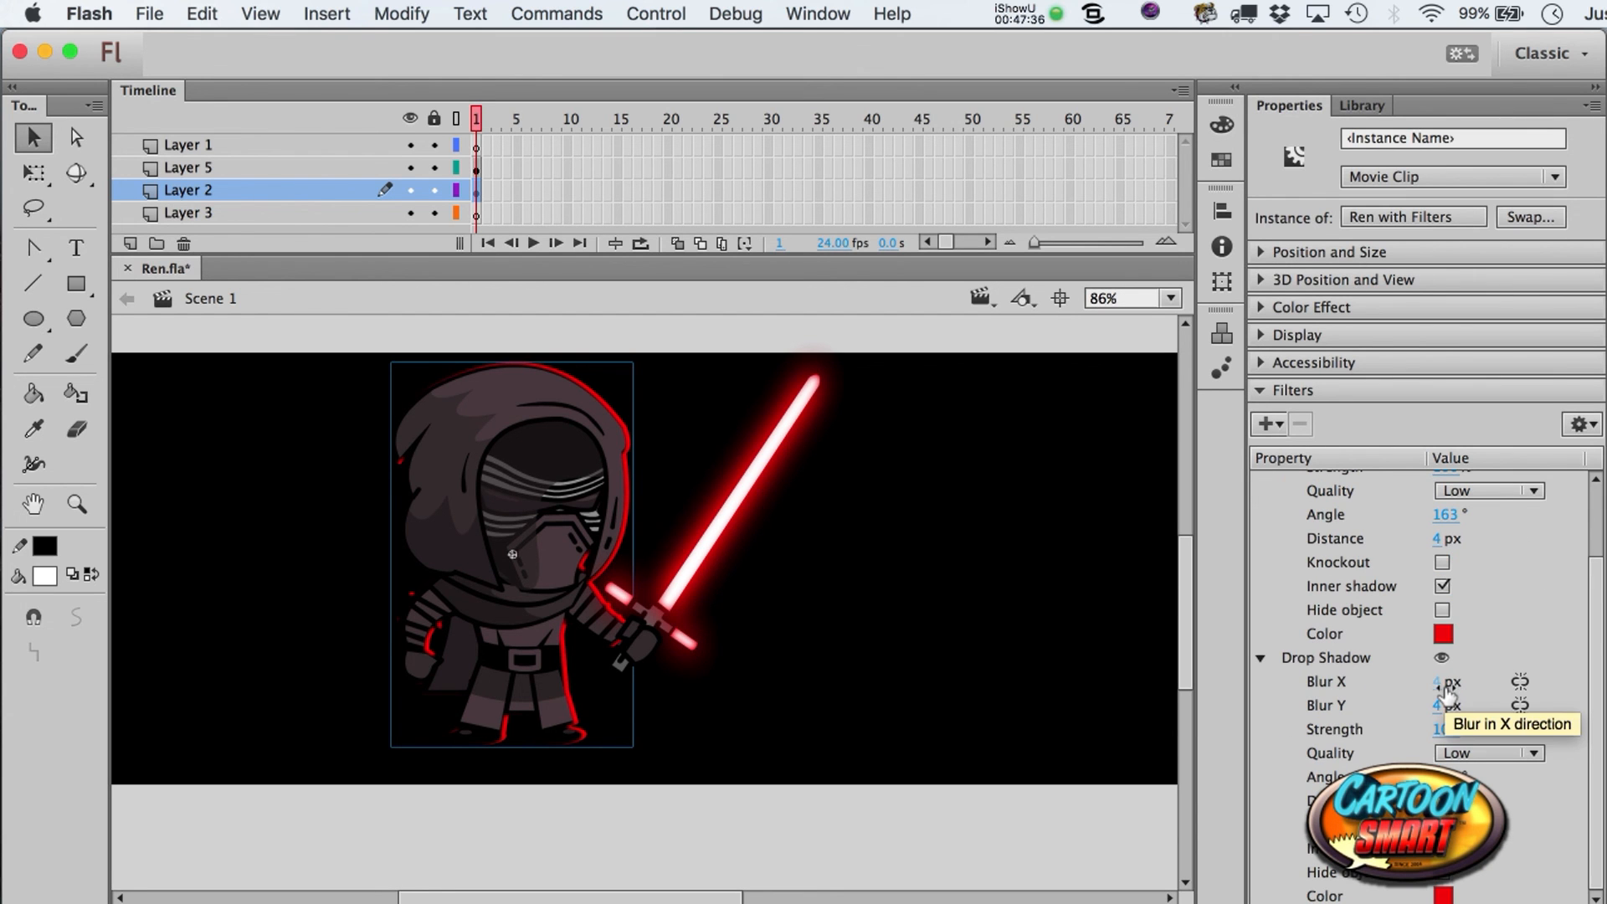
drag(1445, 693, 1511, 681)
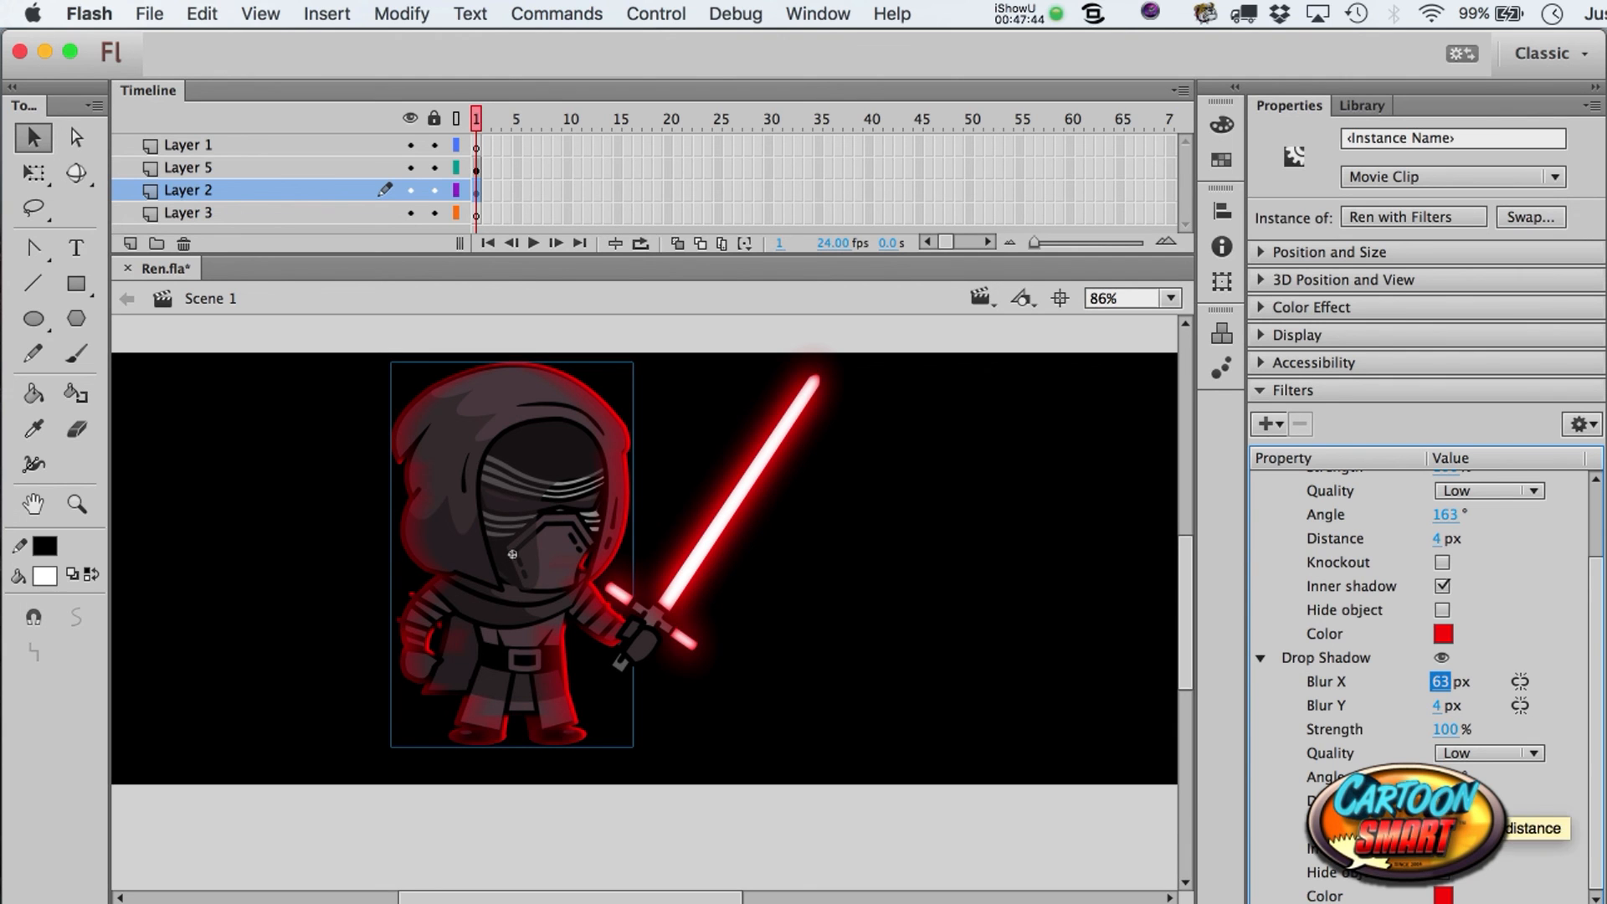
click(1445, 682)
text(4)
key(Return)
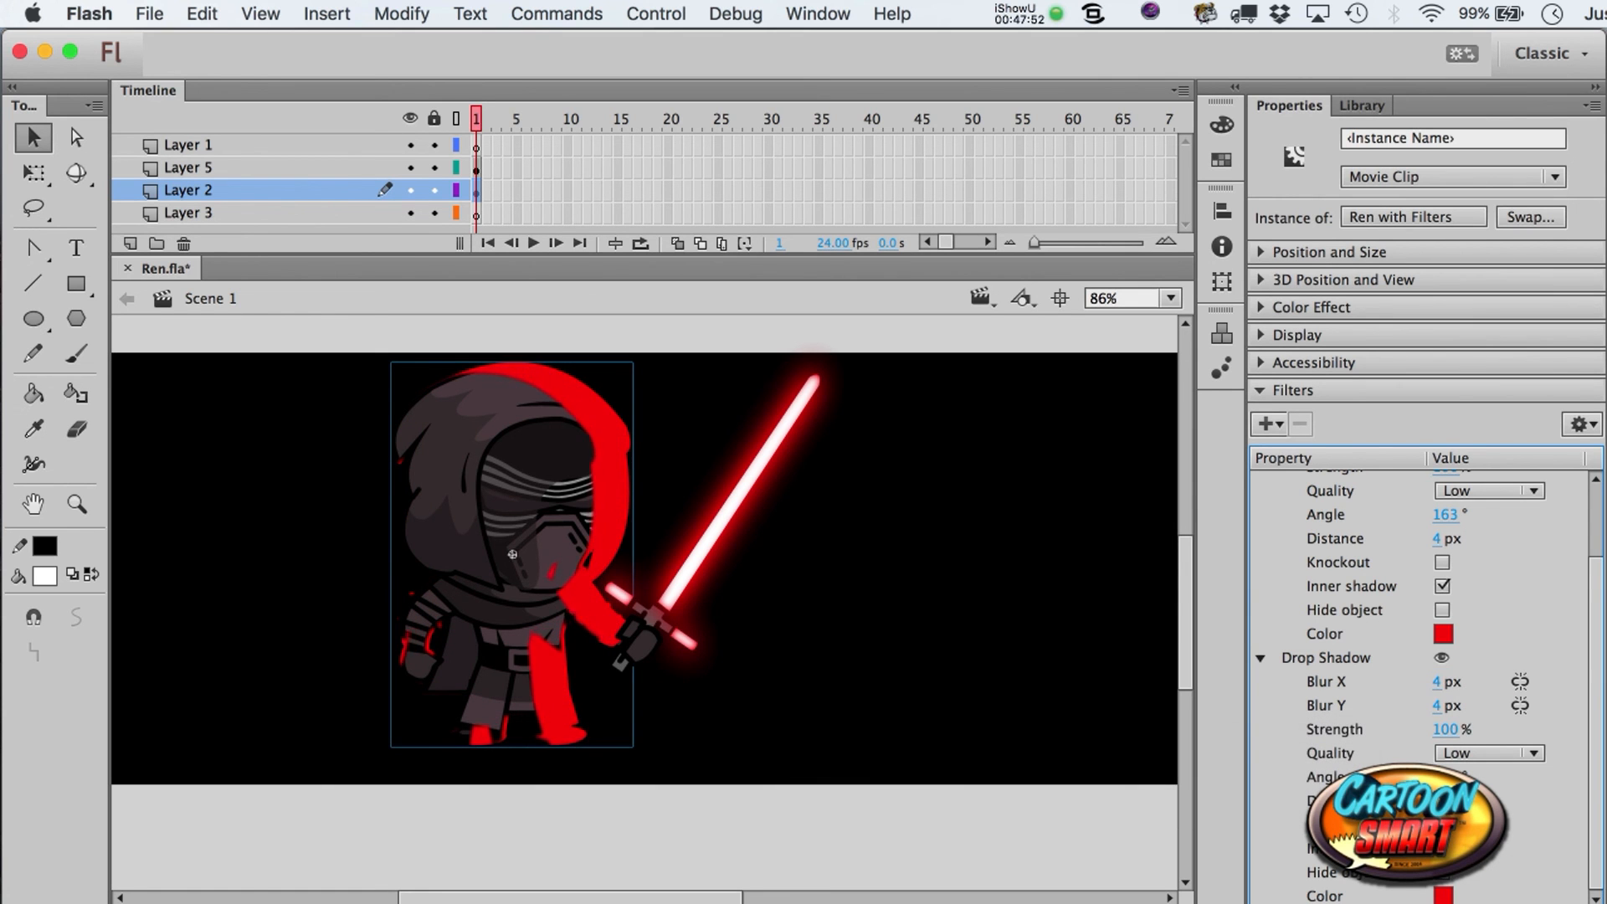
- Lower the second drop shadow's strength to 19%
drag(1445, 730, 1337, 734)
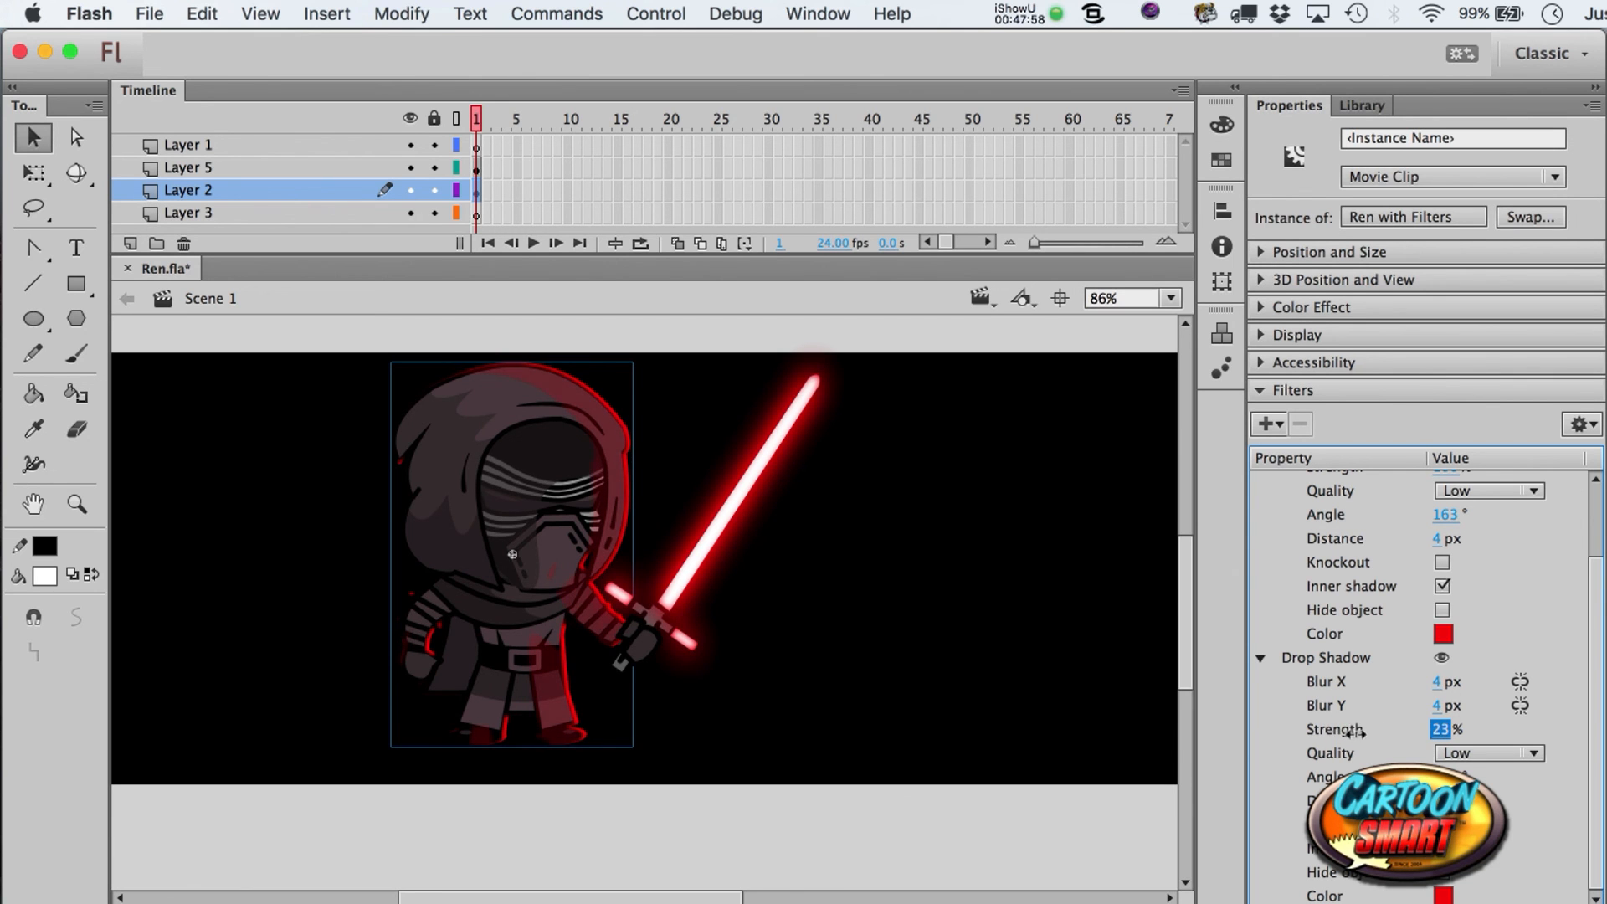
drag(1356, 731, 1350, 733)
click(773, 658)
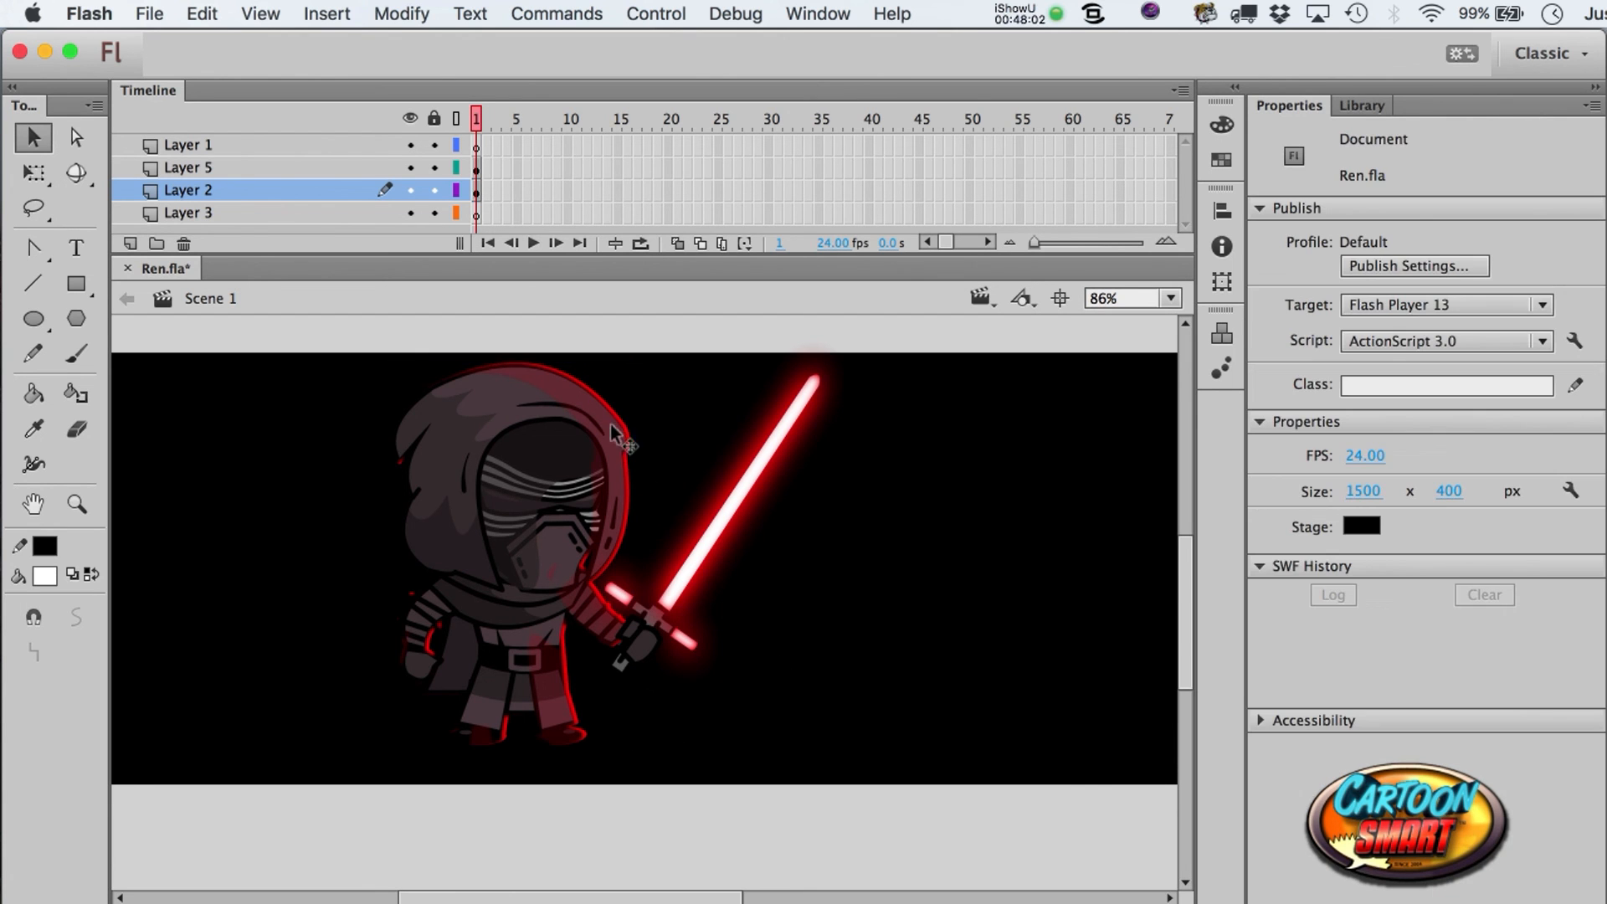
- Set the second drop shadow's Blur X and Blur Y to 20 px
click(562, 682)
click(1436, 681)
text(20)
key(Return)
click(1441, 706)
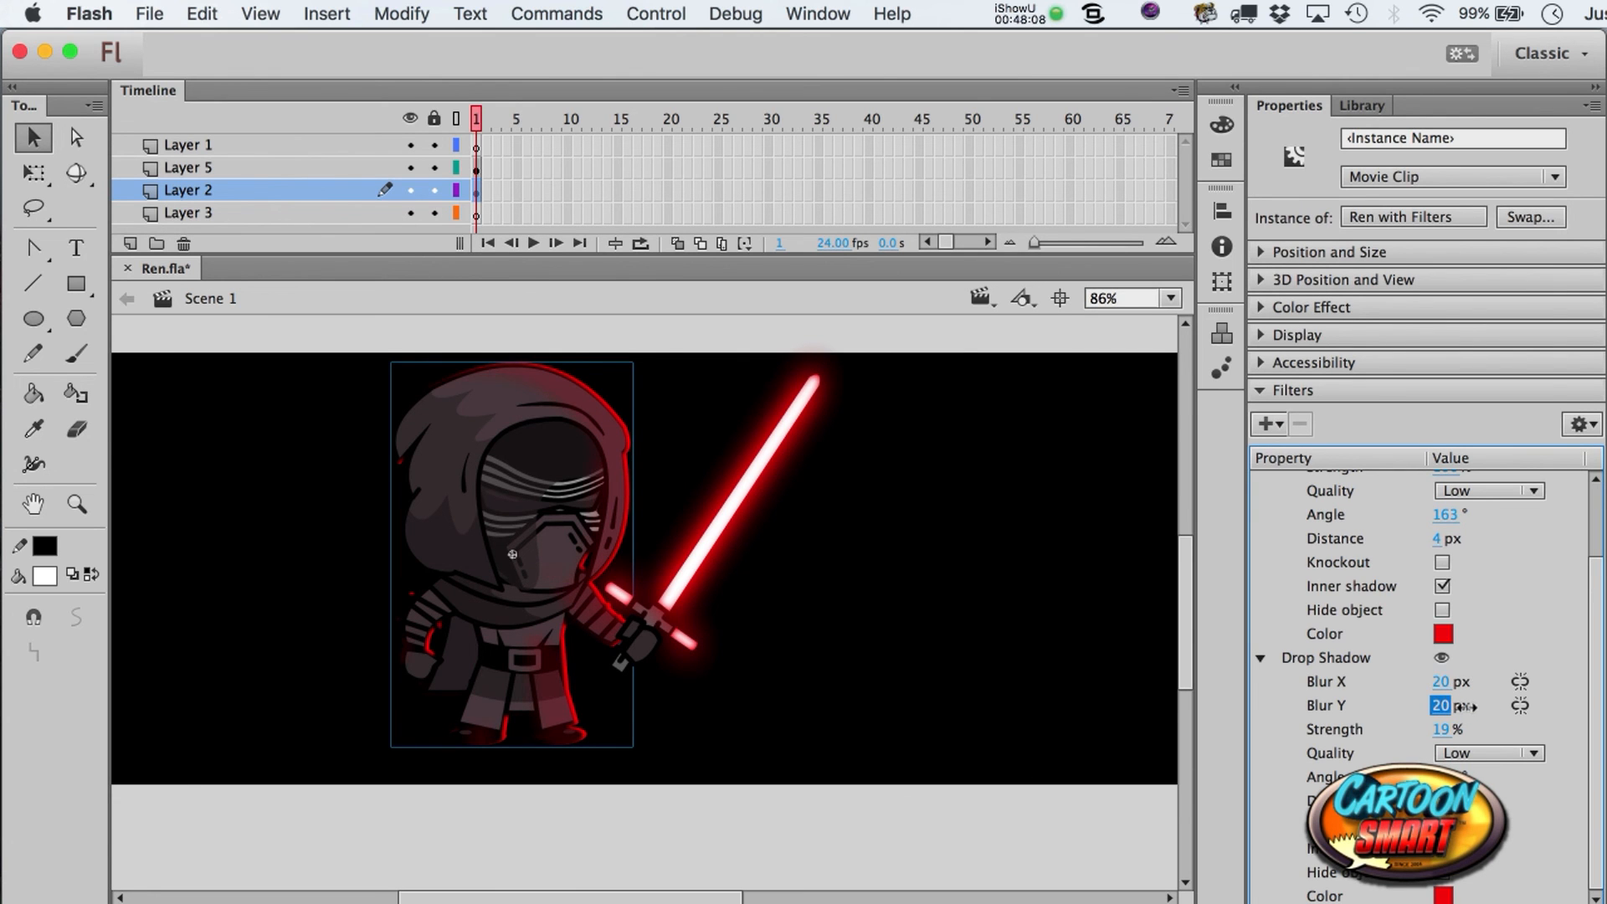
- Set the quality of both drop shadows on the Ren with Filters clip to High
click(1482, 752)
click(1490, 823)
scroll(1509, 670, up, 3)
click(1479, 577)
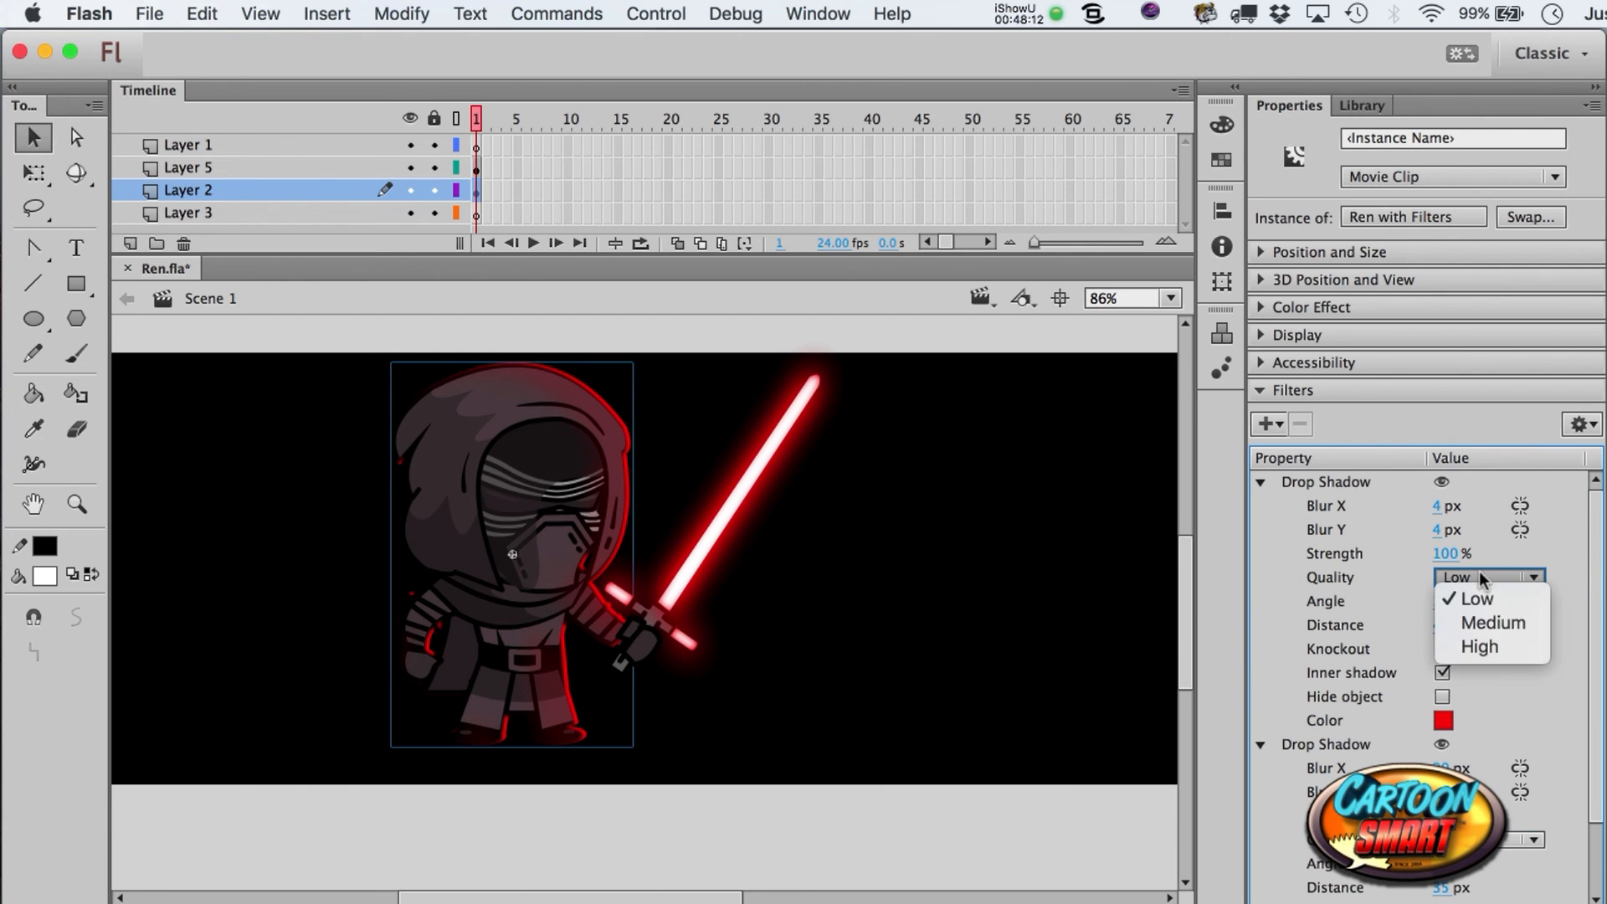
click(1475, 652)
scroll(1592, 626, down, 2)
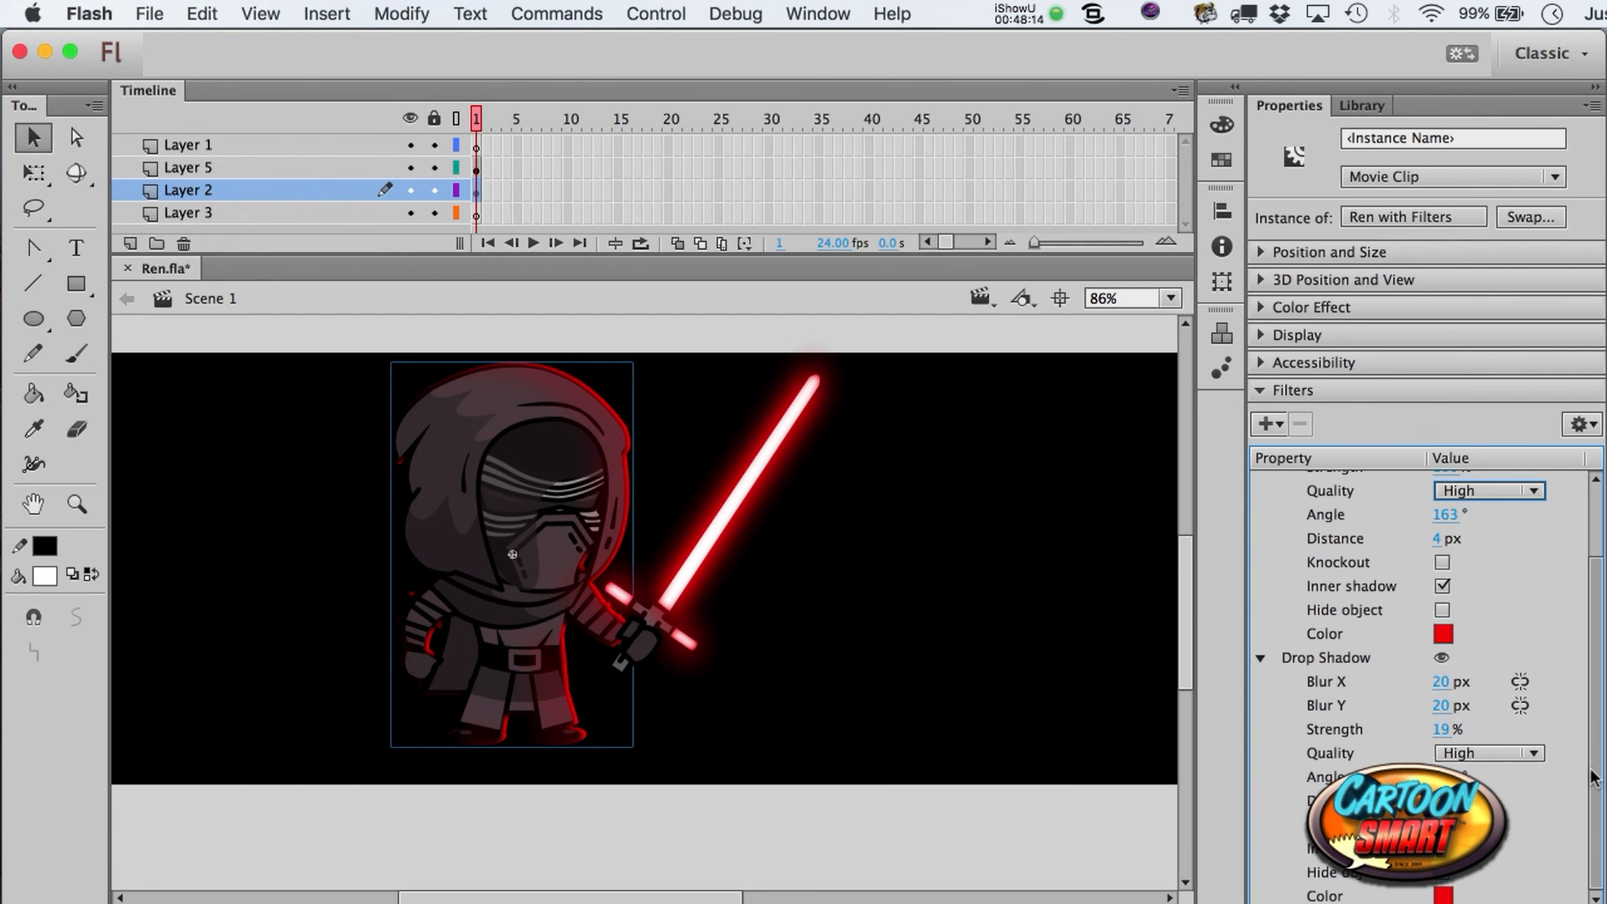
click(865, 631)
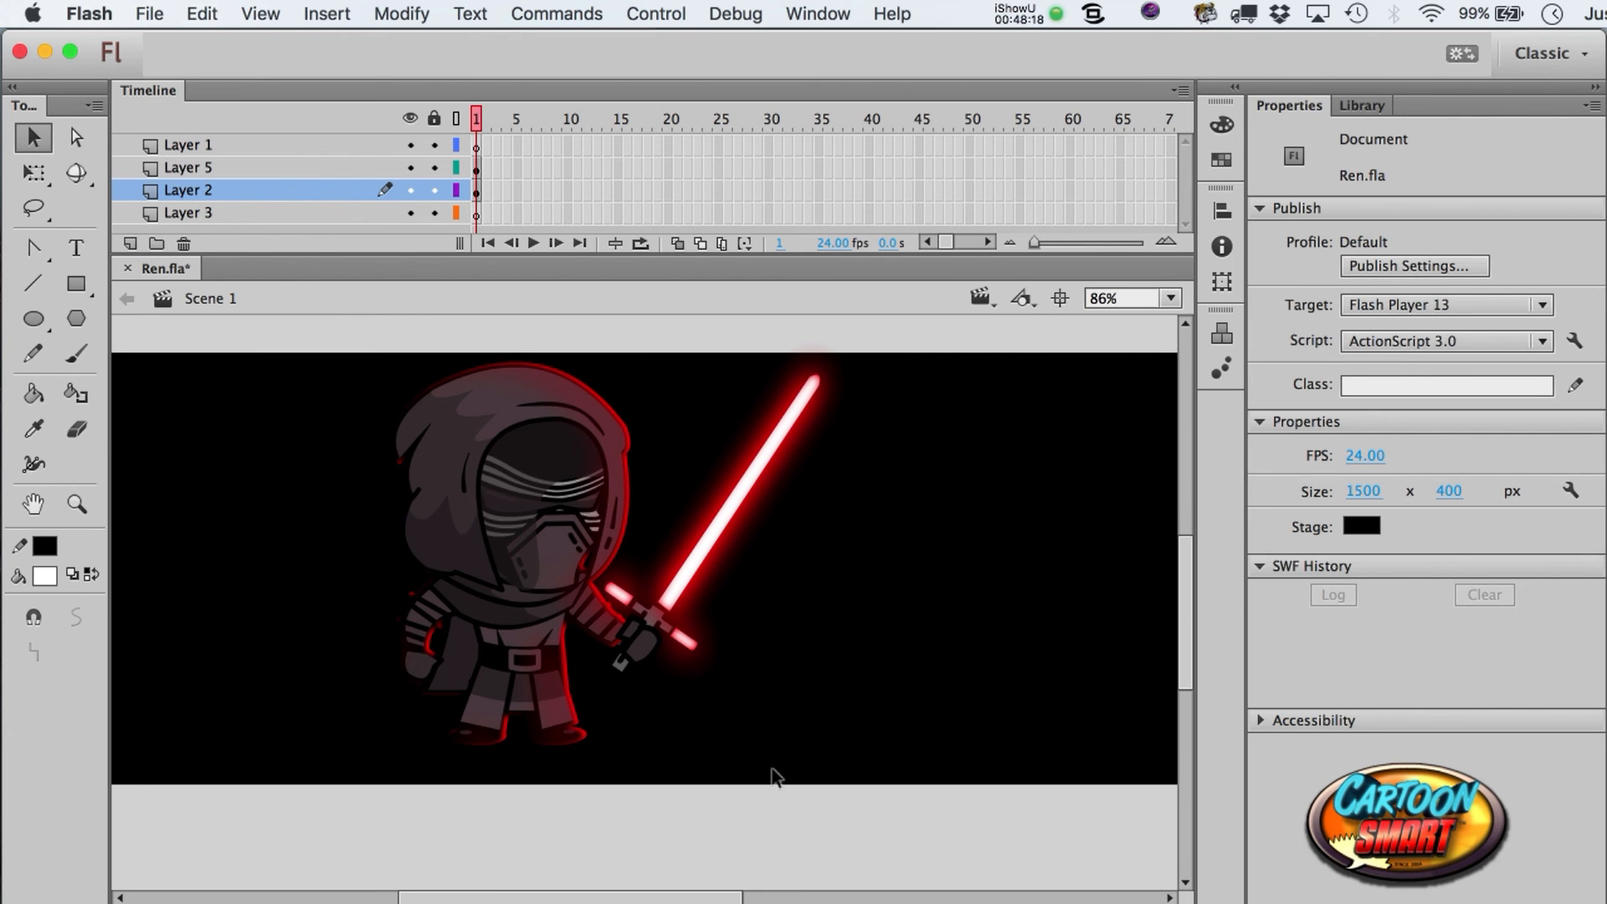
- Set the first inner drop shadow's angle to 175° on the Ren with Filters clip
click(406, 481)
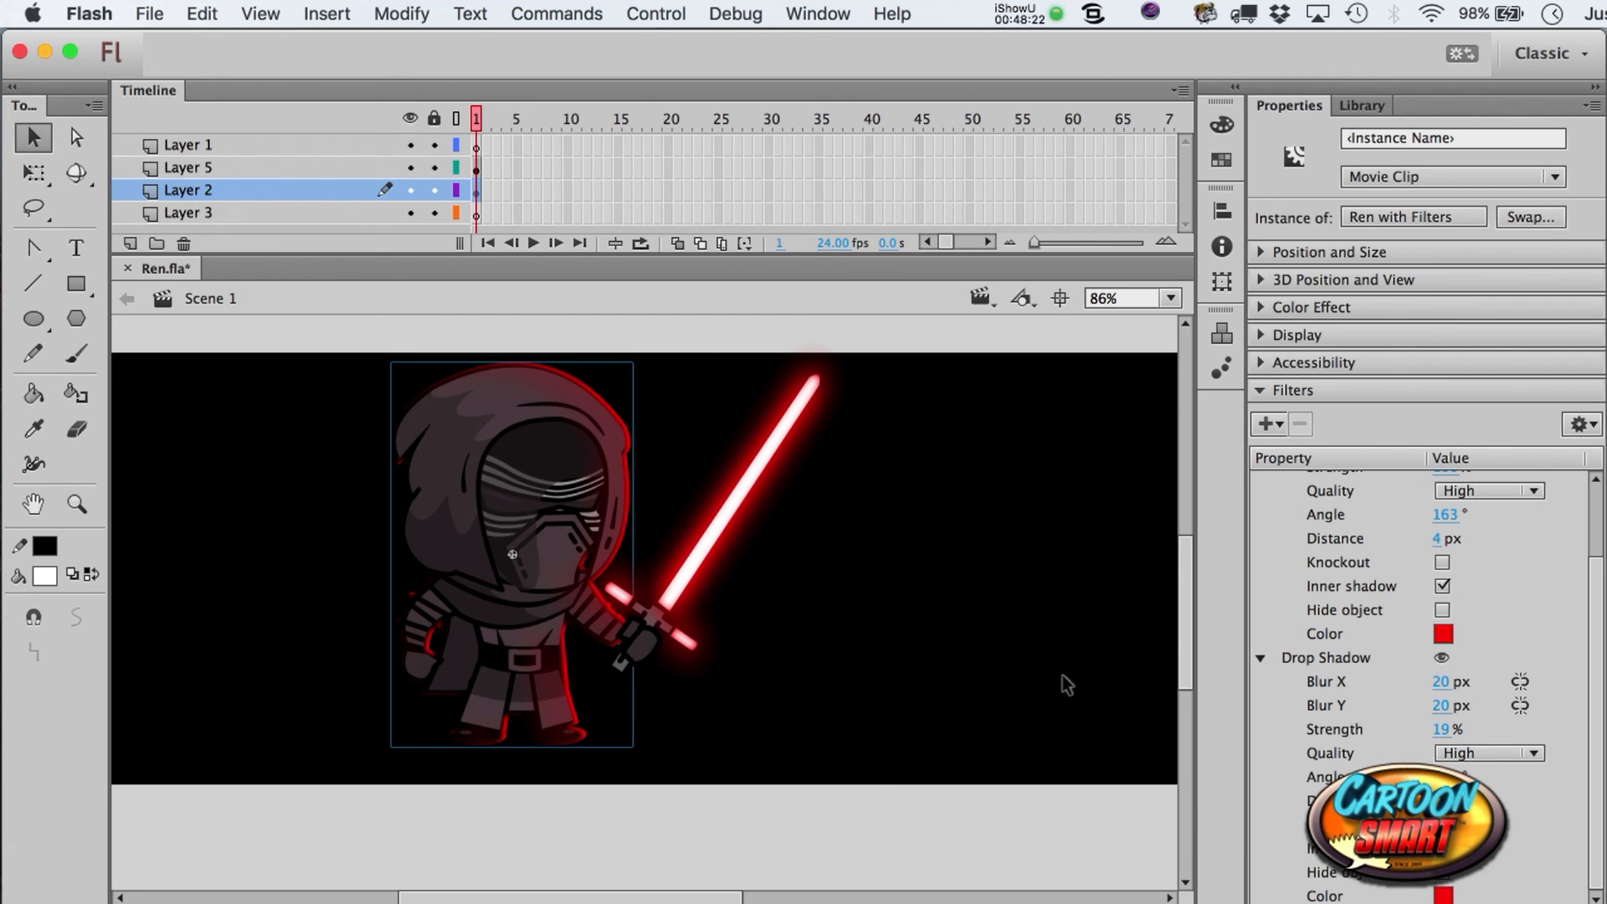
click(1441, 585)
drag(1445, 515, 1479, 515)
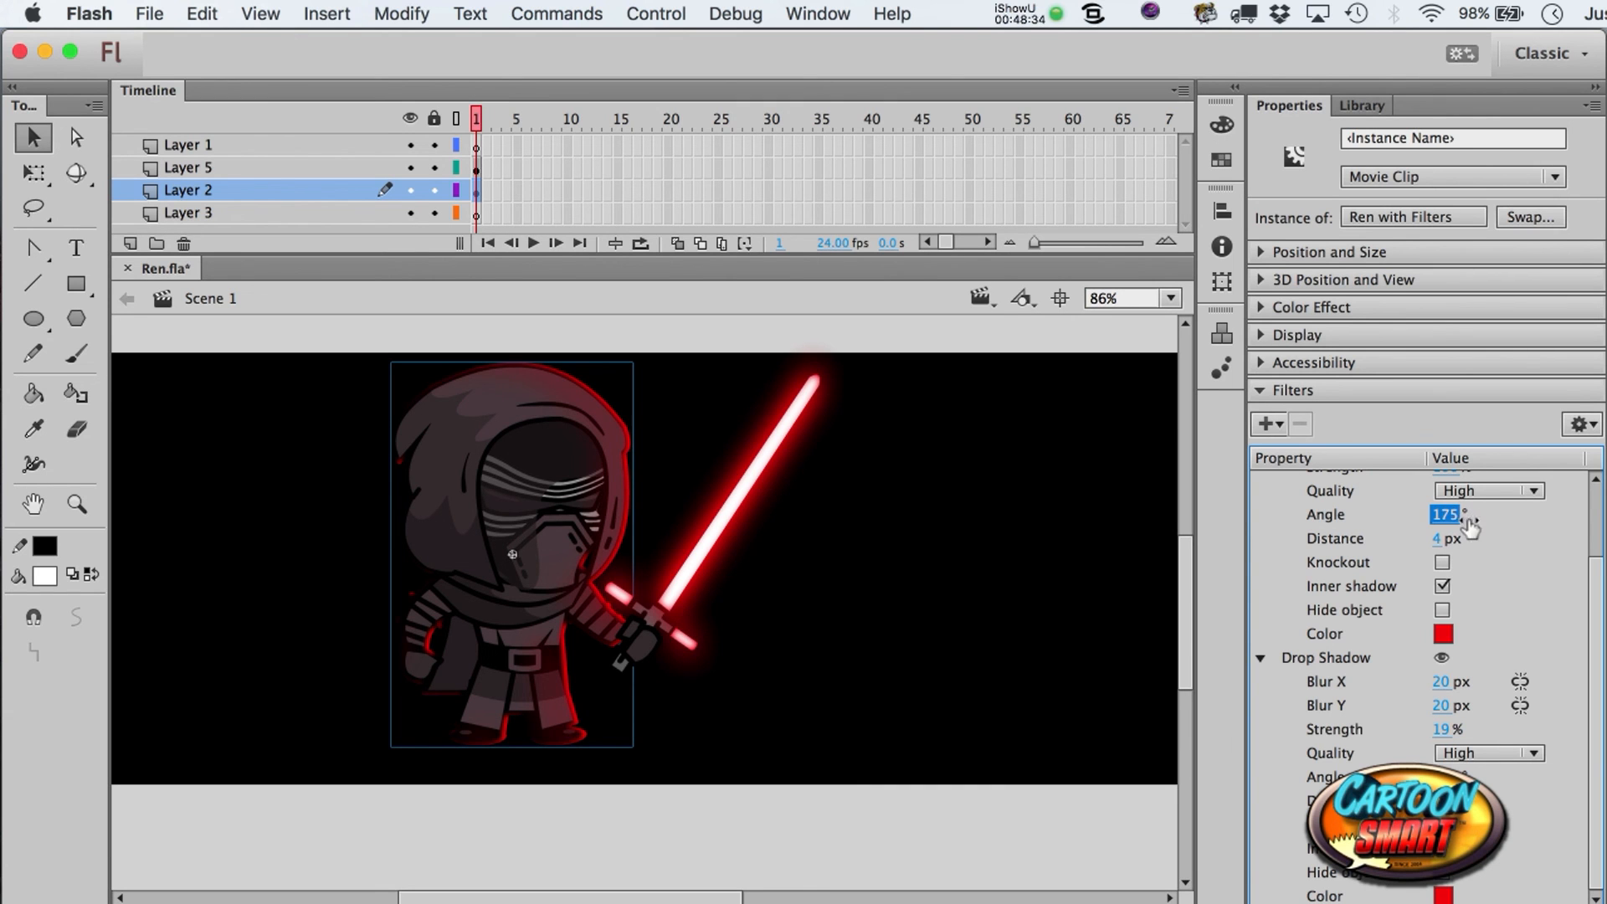
click(960, 590)
- Convert the character, hand pieces and lightsaber together into a movie clip named Ren_Entire and move it toward the stage's left edge
scroll(963, 595, left, 3)
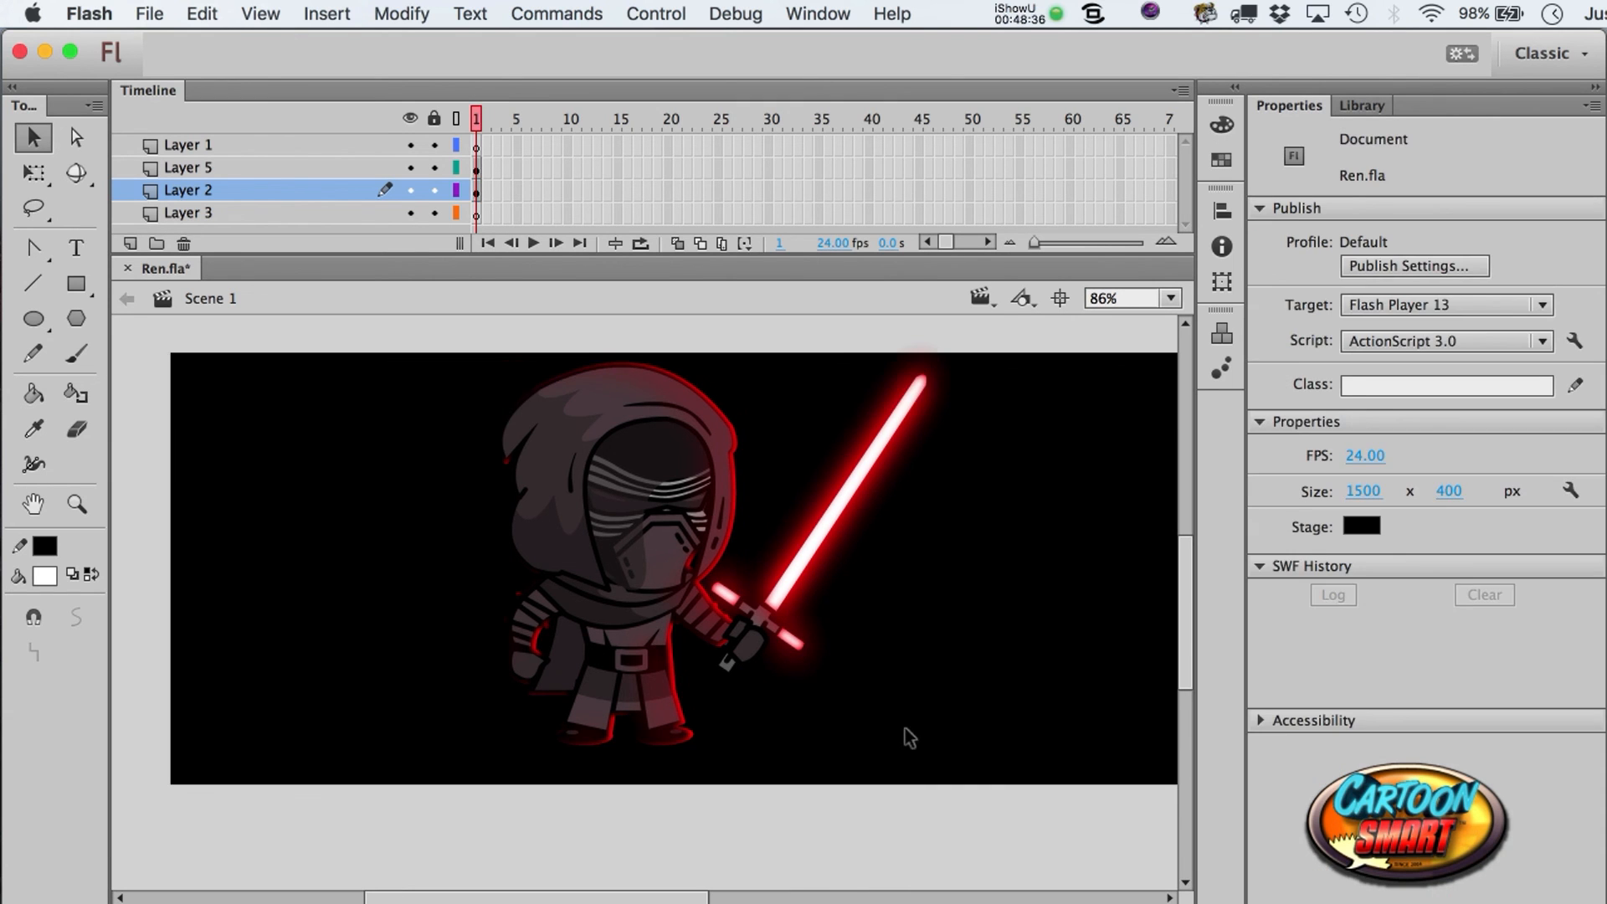
drag(1038, 800, 374, 316)
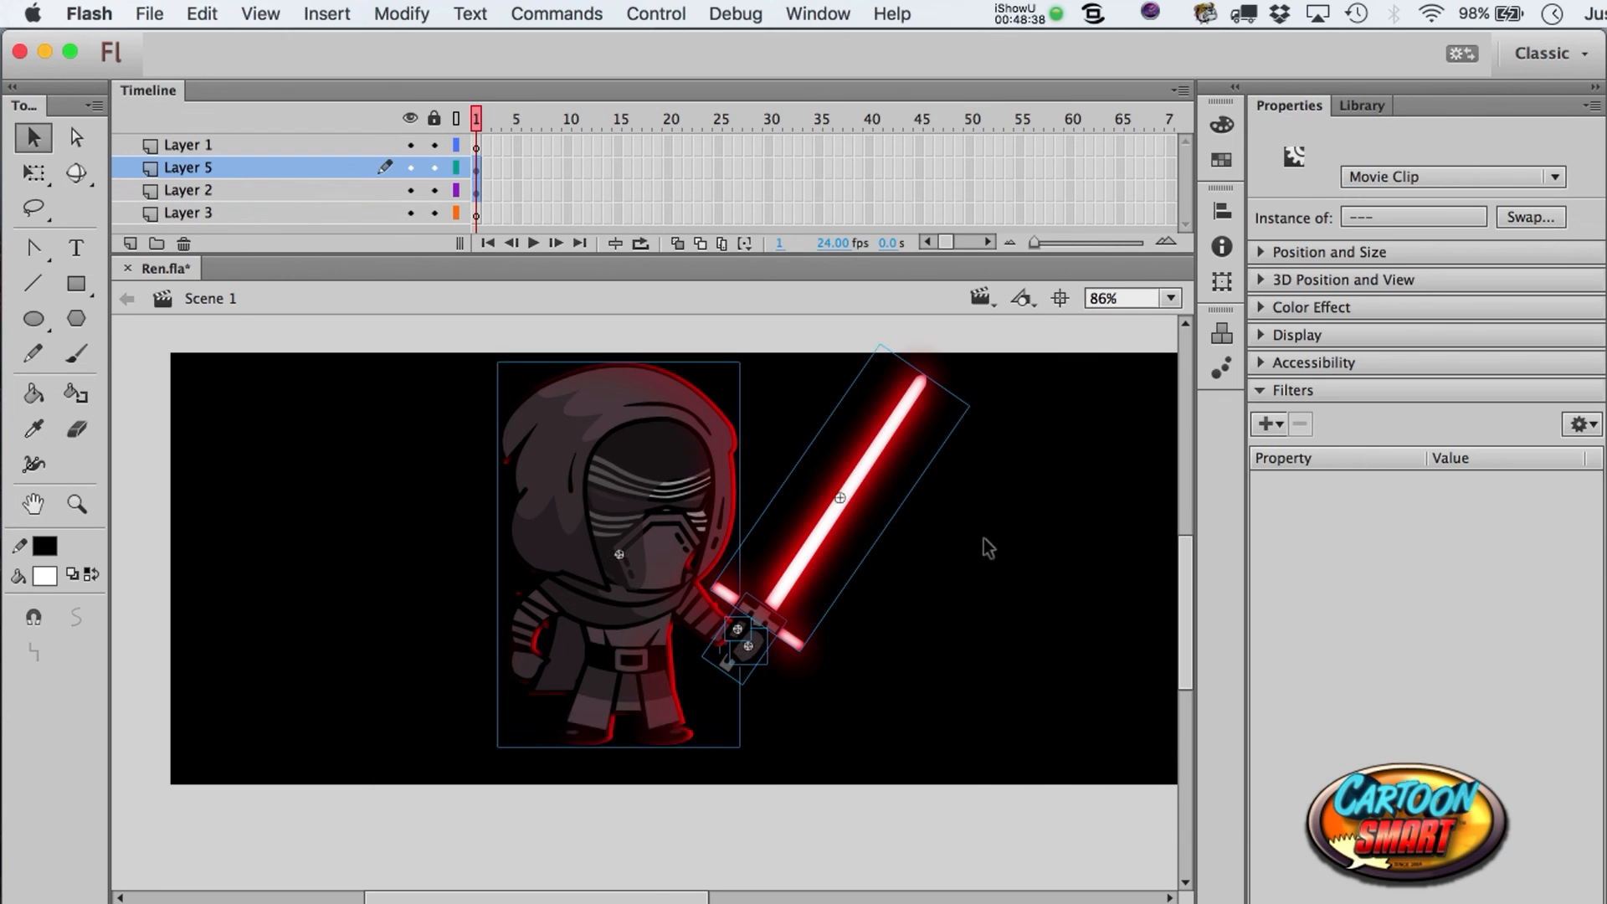
key(q)
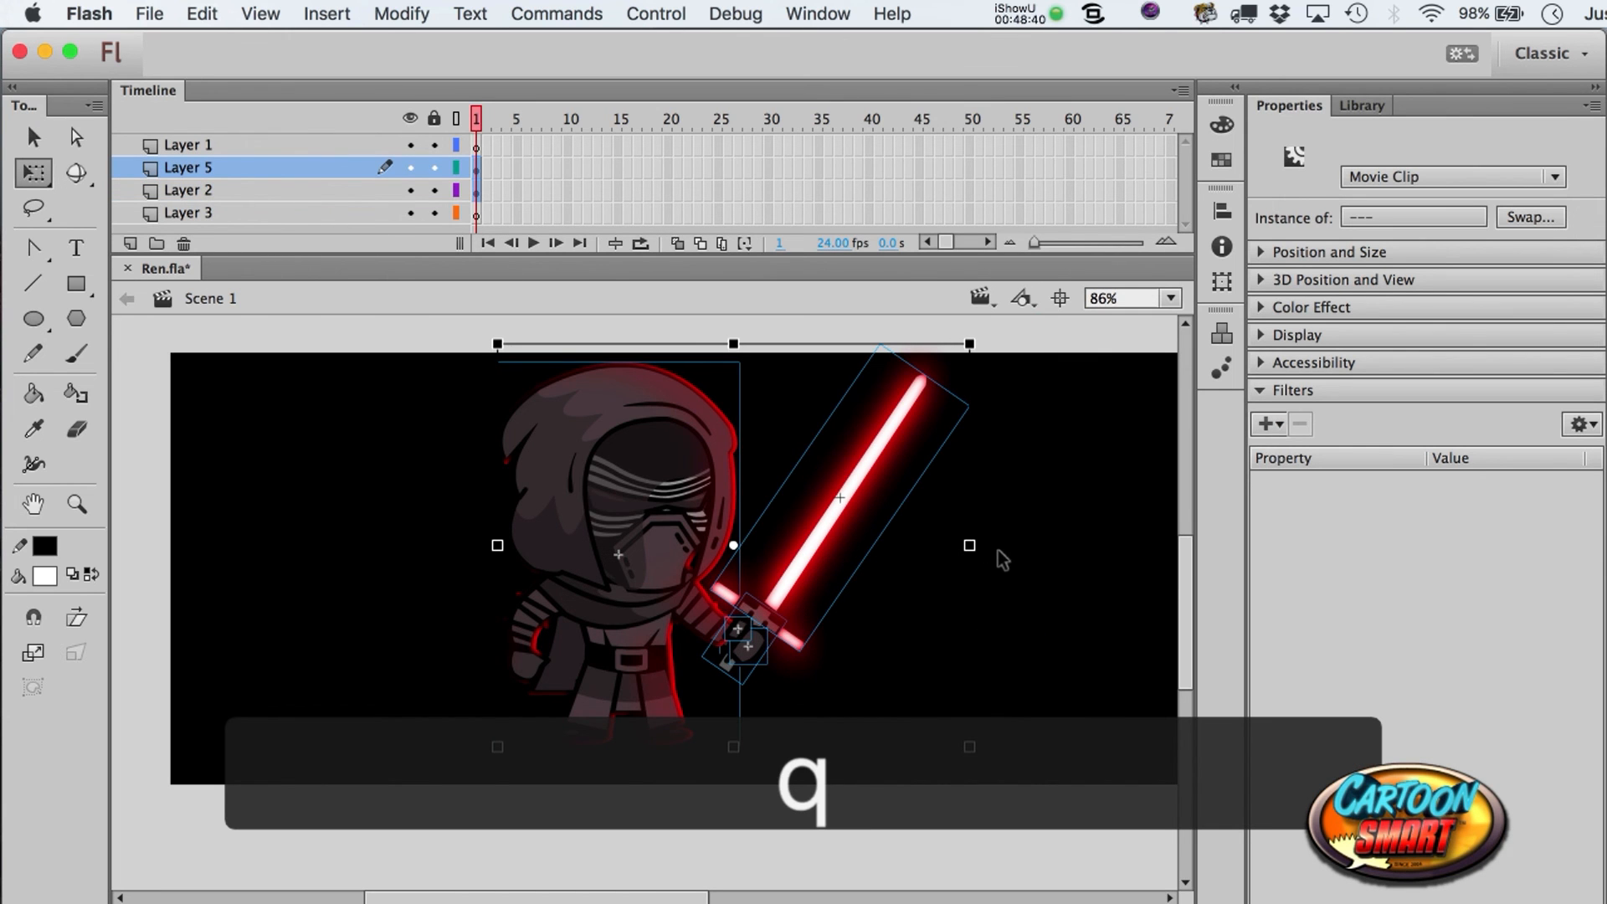
key(F8)
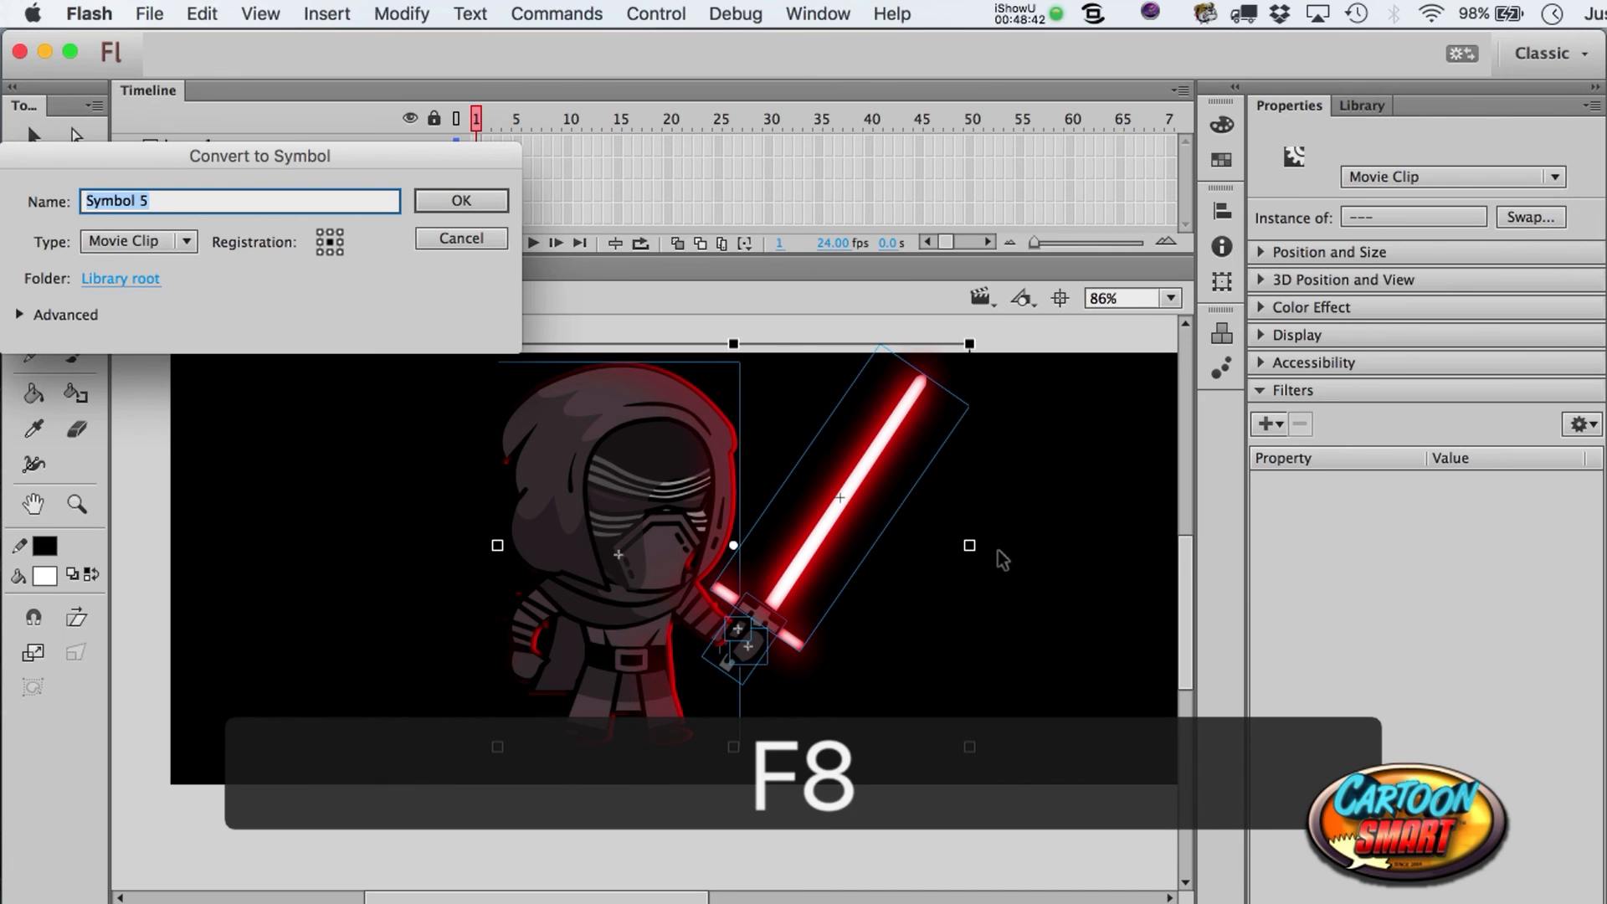
text(Ren_Entire)
key(Return)
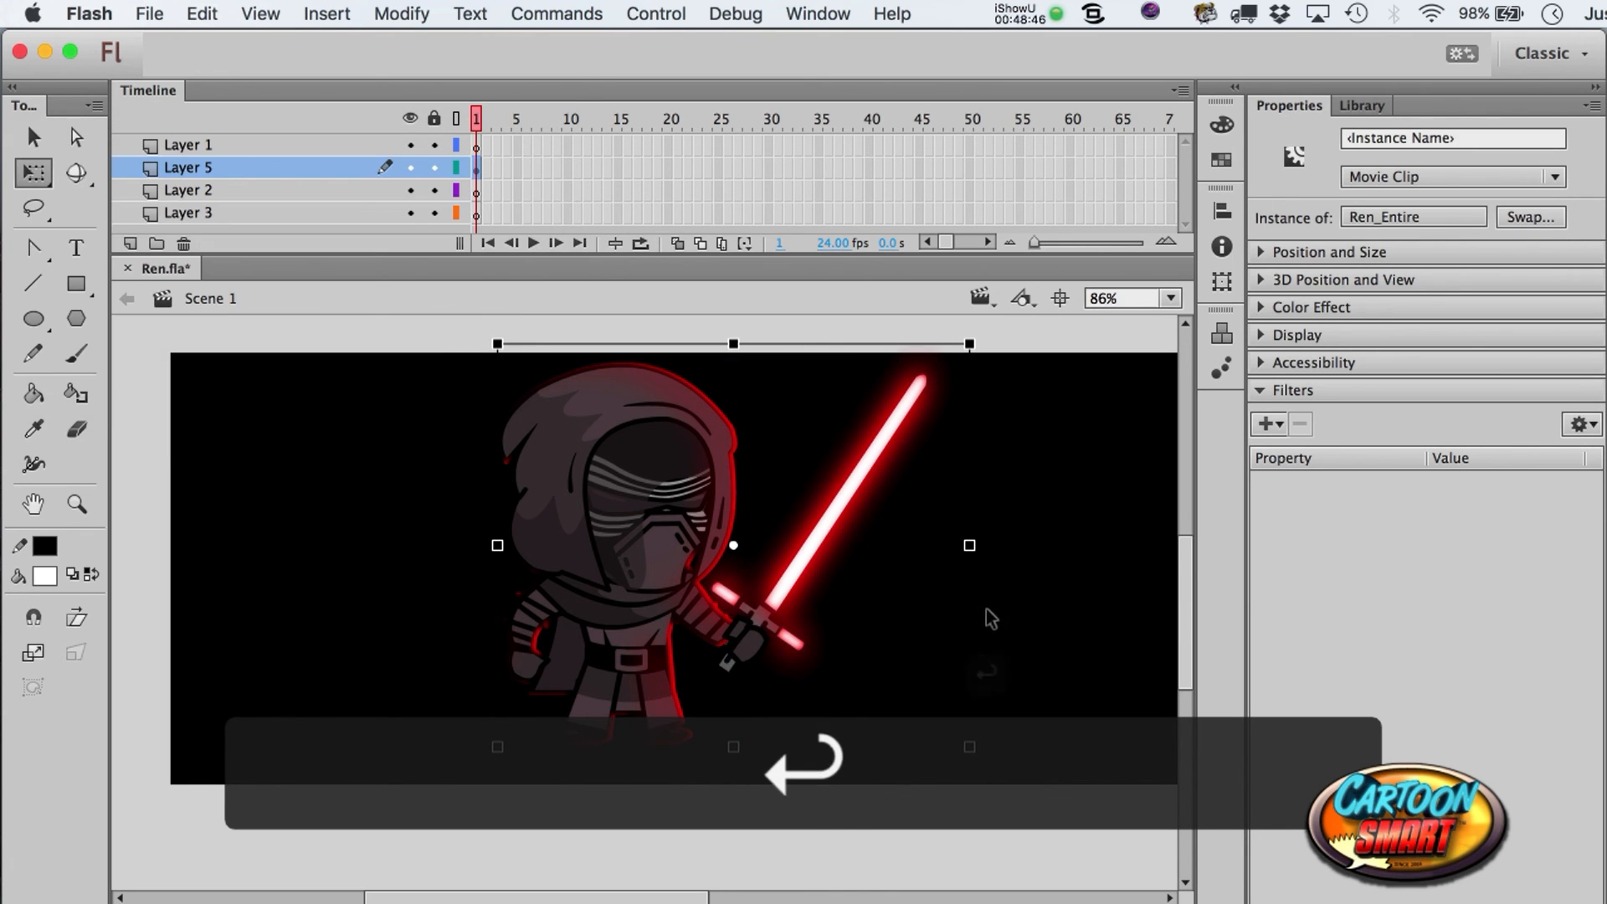
key(a)
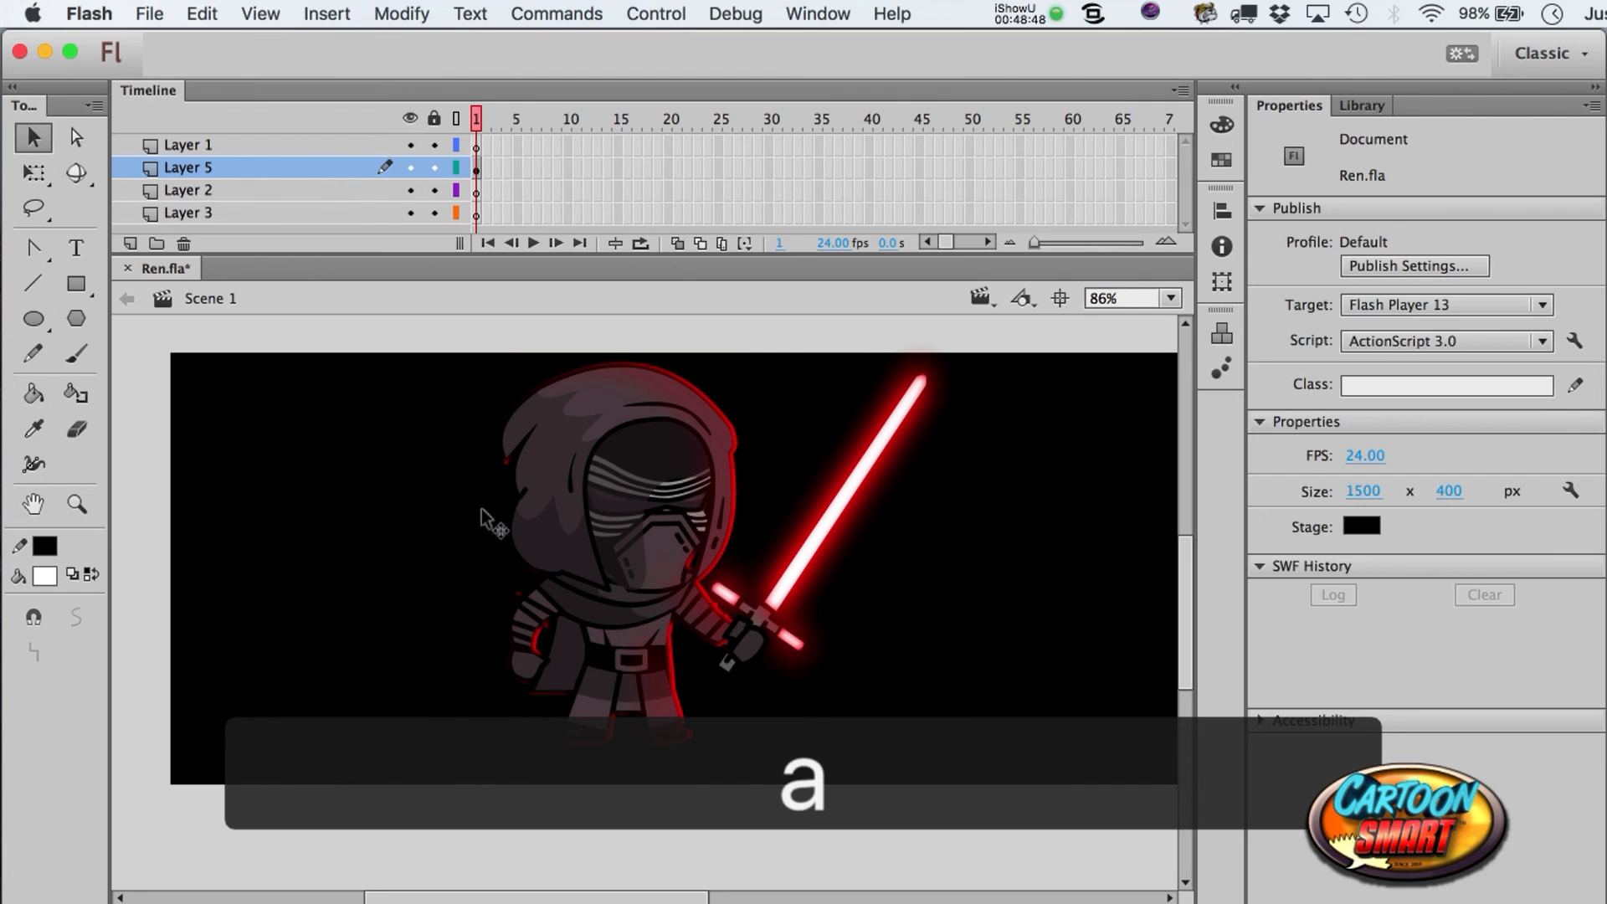
drag(662, 509, 480, 509)
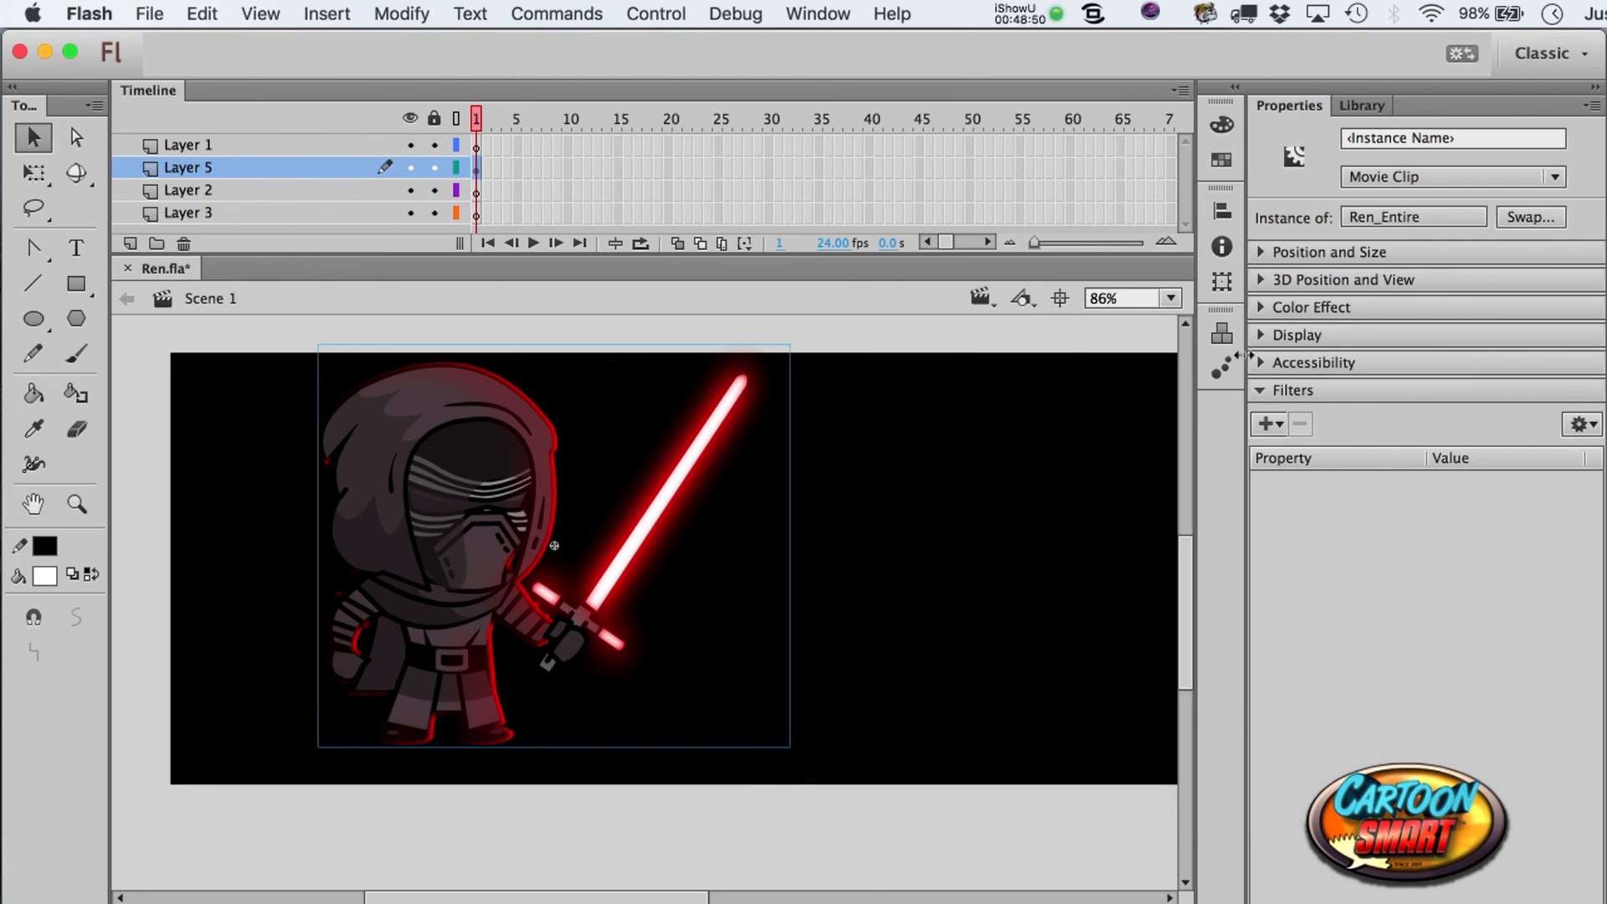
- Paste a copy of the Ren_Entire clip, scale it down to about a third, and place it to the right of the original
key(super+c)
key(super+v)
key(q)
drag(889, 411, 730, 544)
key(a)
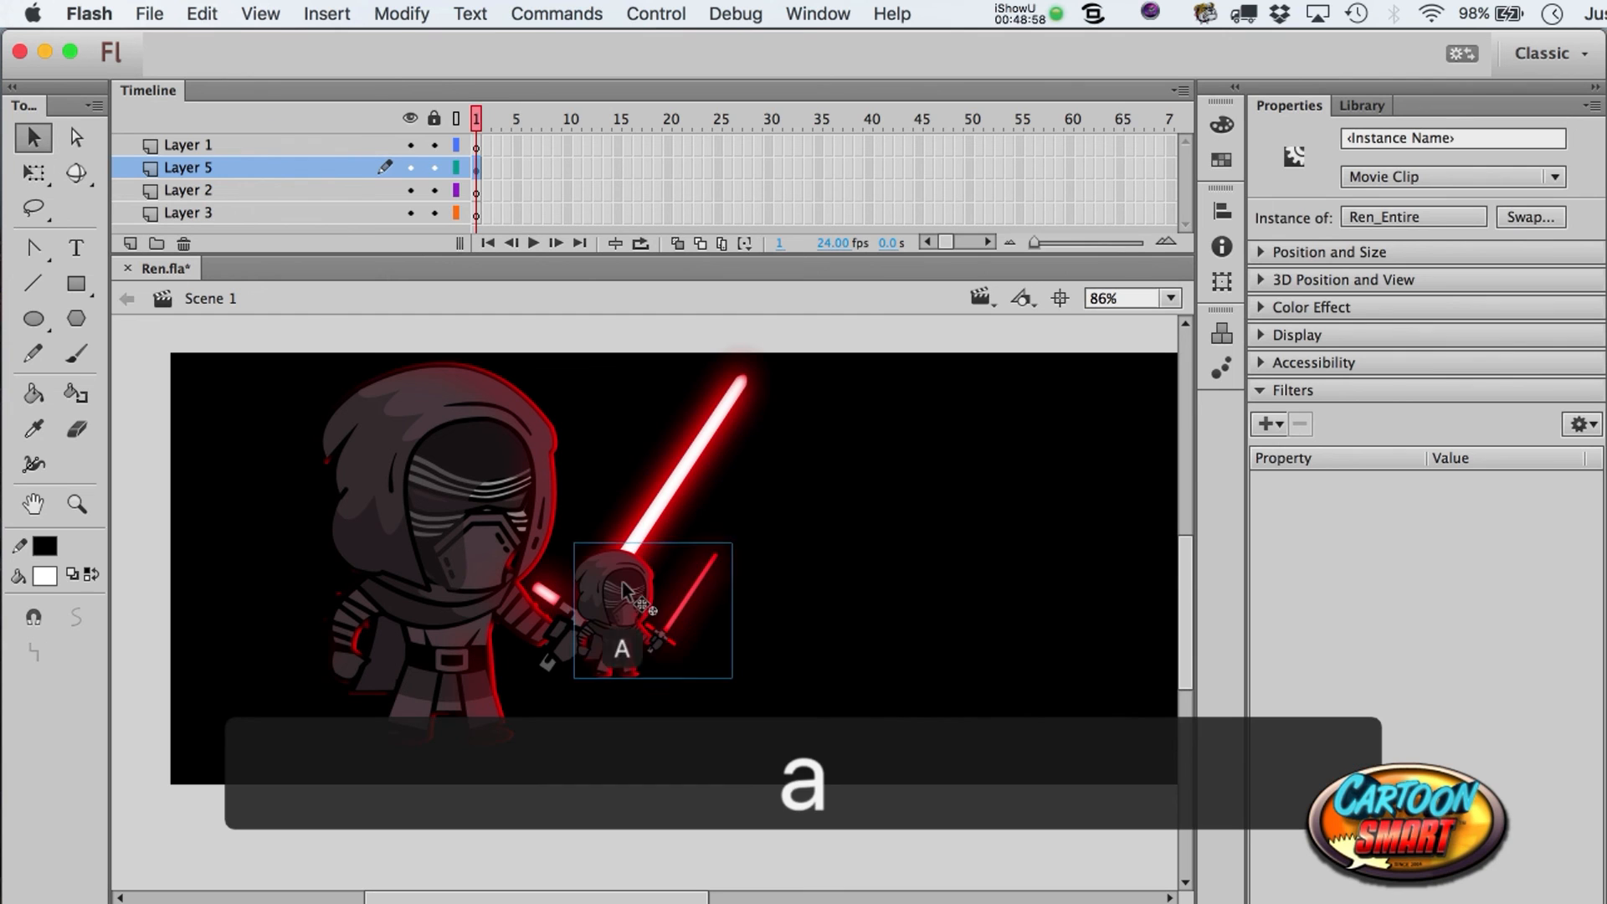
drag(622, 586, 777, 587)
click(825, 666)
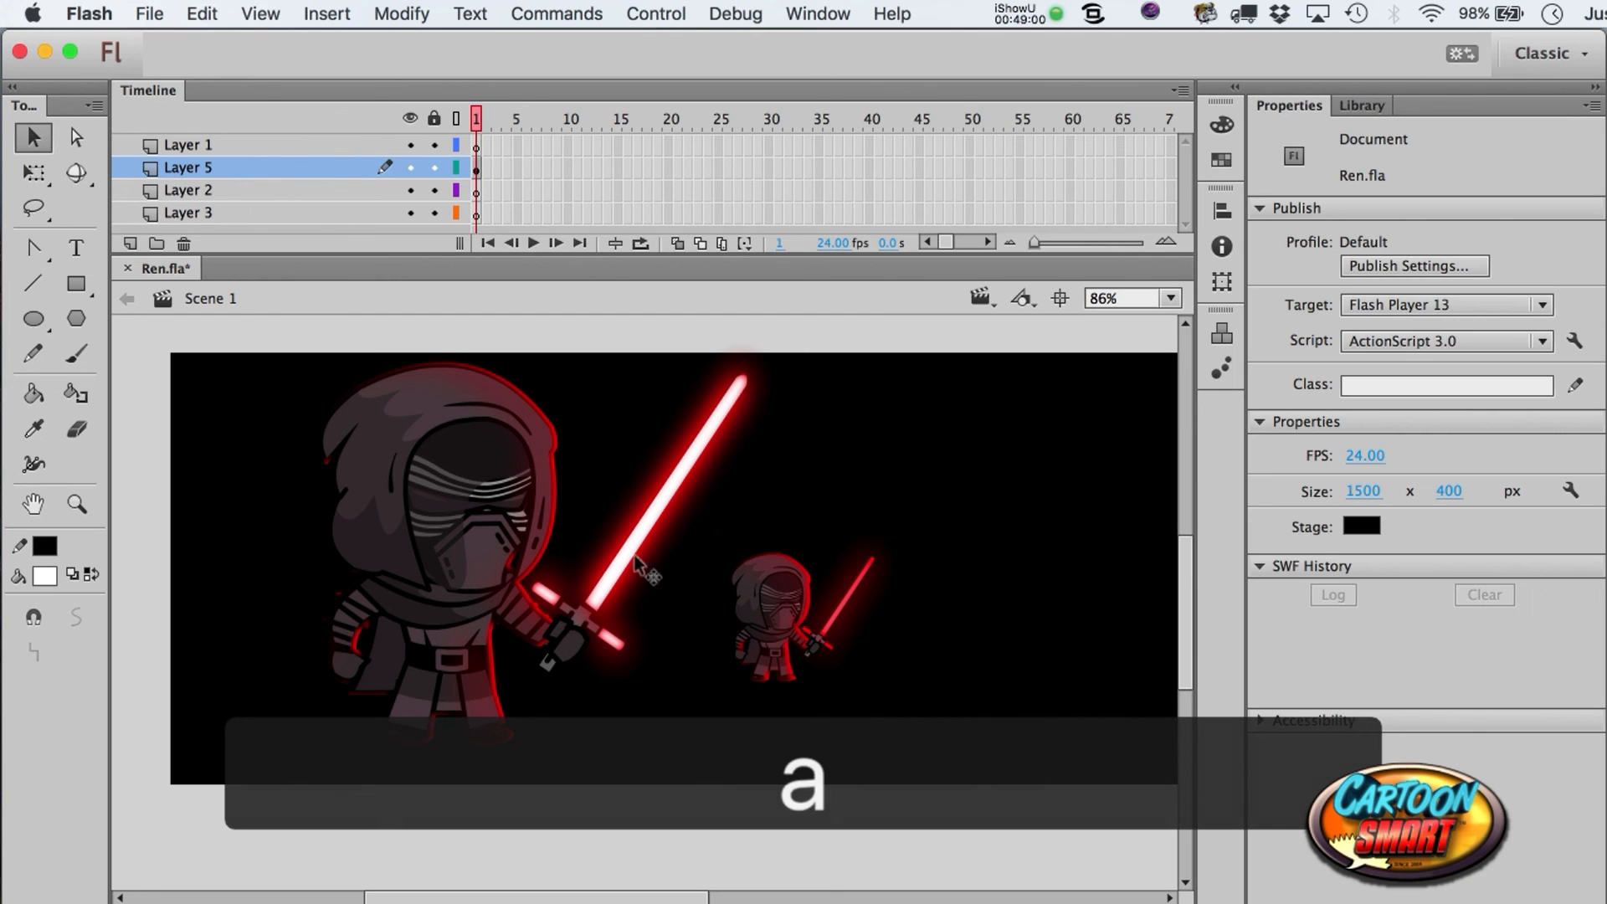
- Delete the small copy of the Ren_Entire clip
click(816, 603)
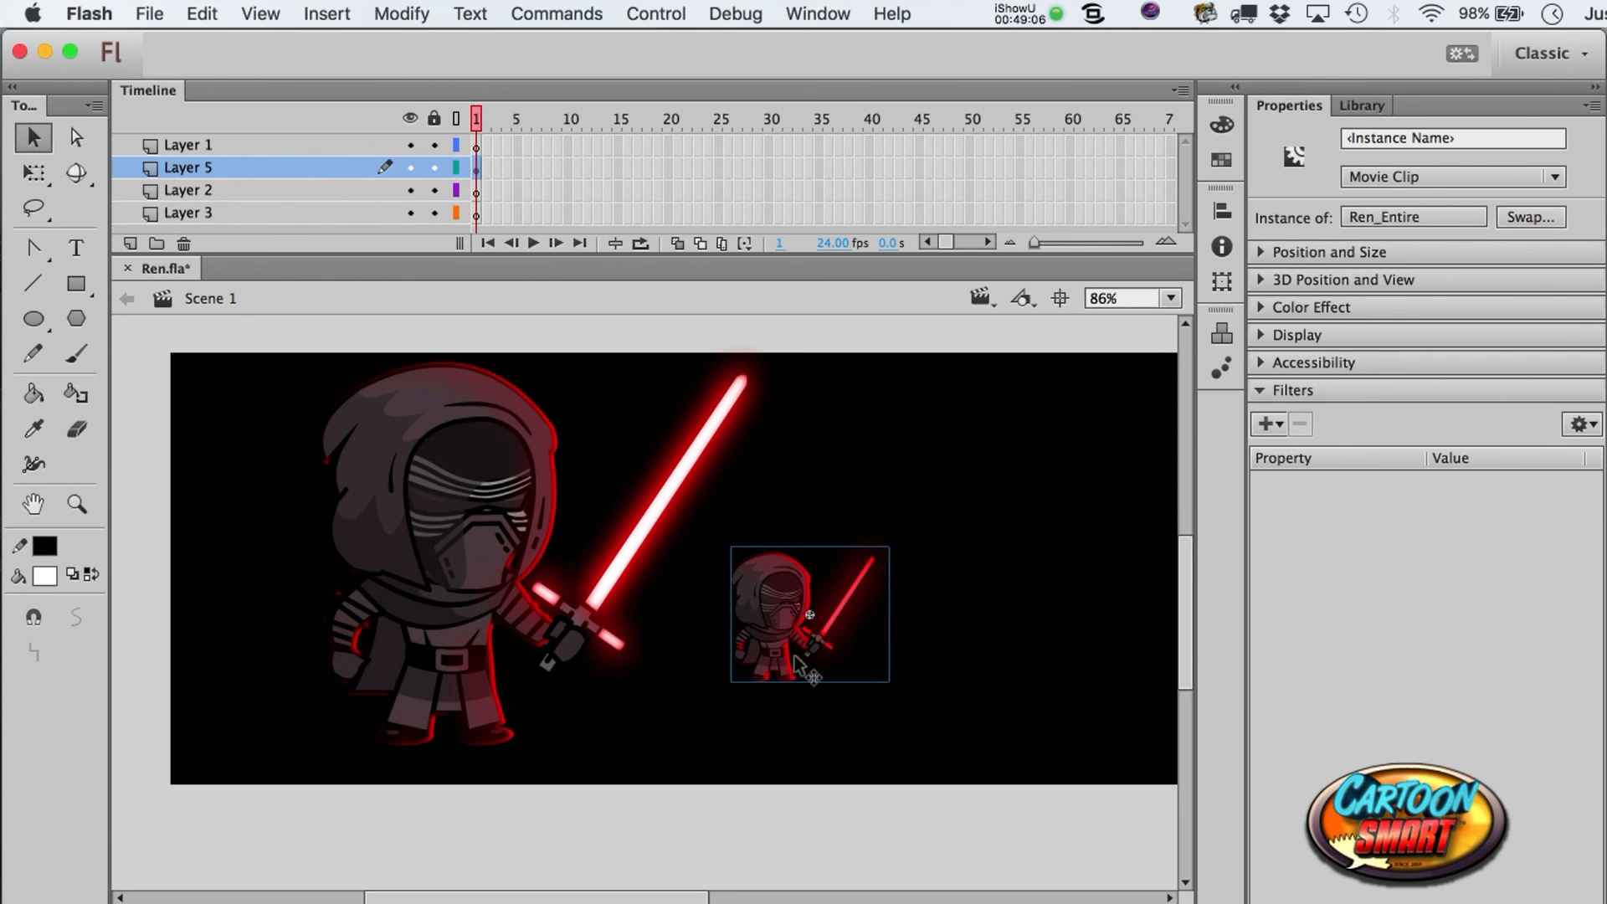
click(801, 733)
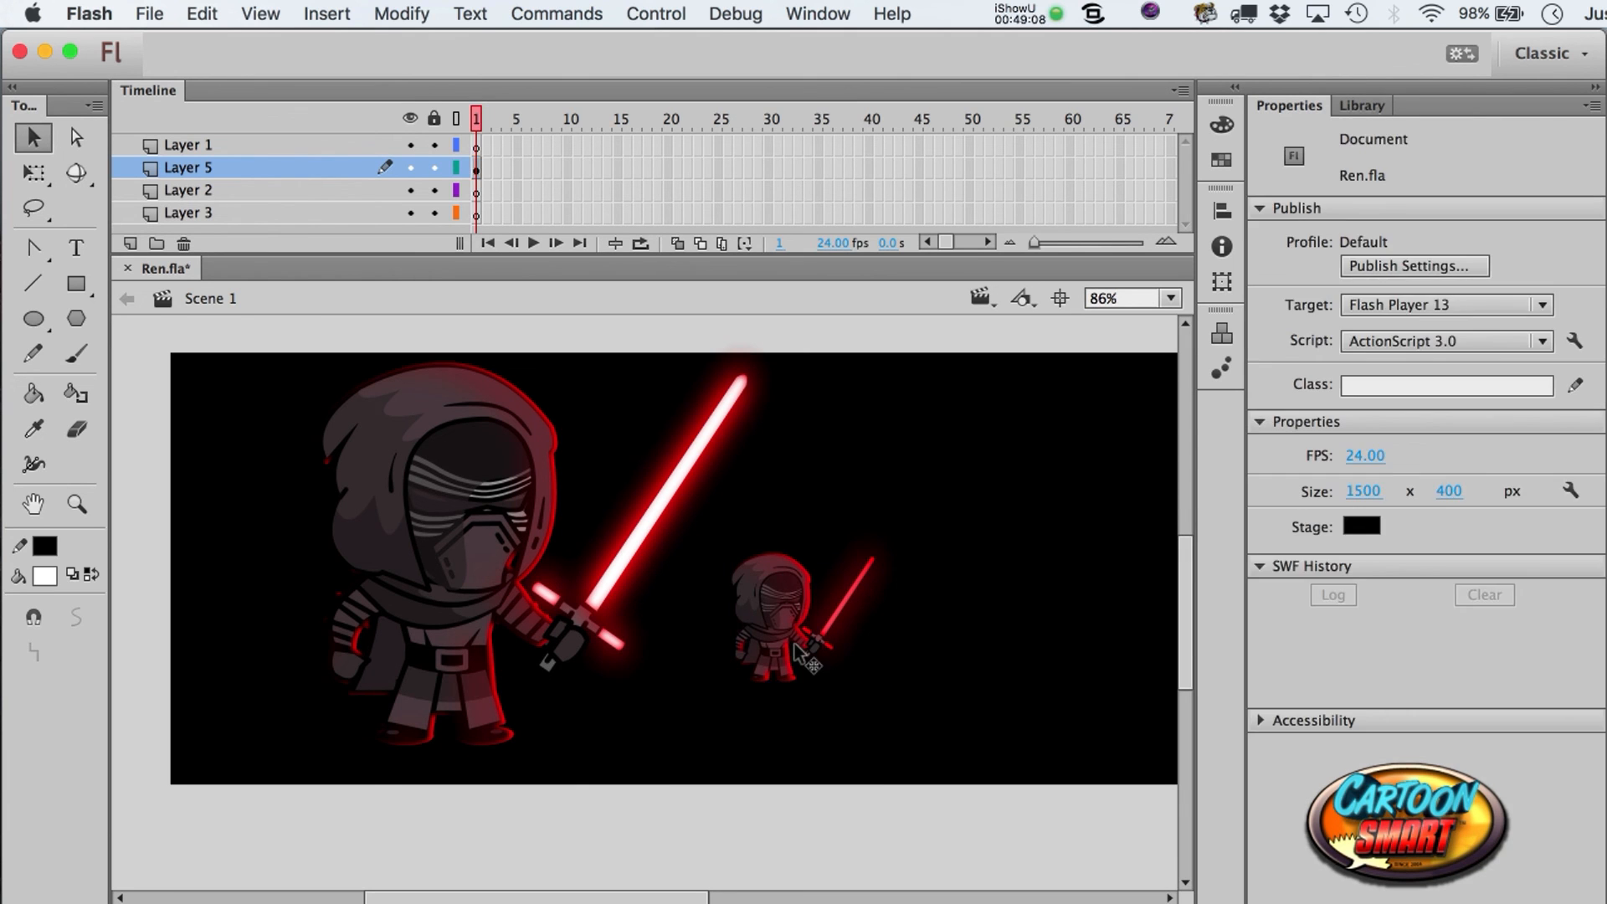
double_click(848, 611)
click(895, 635)
key(super+e)
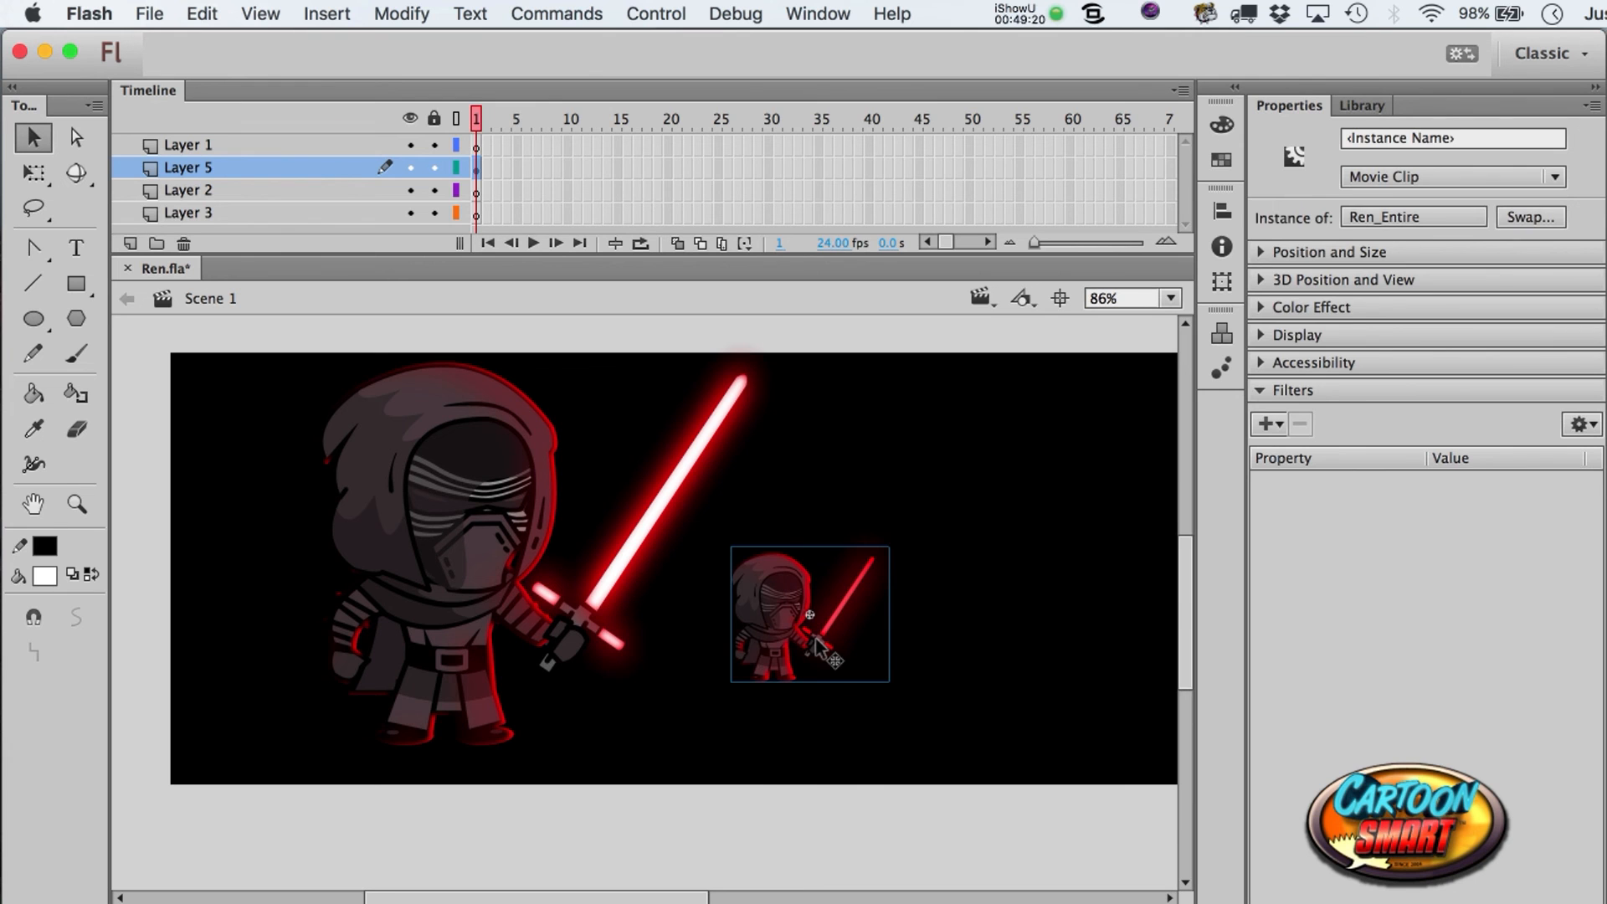
key(BackSpace)
- Nudge the Ren_Entire clip slightly down and to the left so the lightsaber sits fully on the stage
click(544, 593)
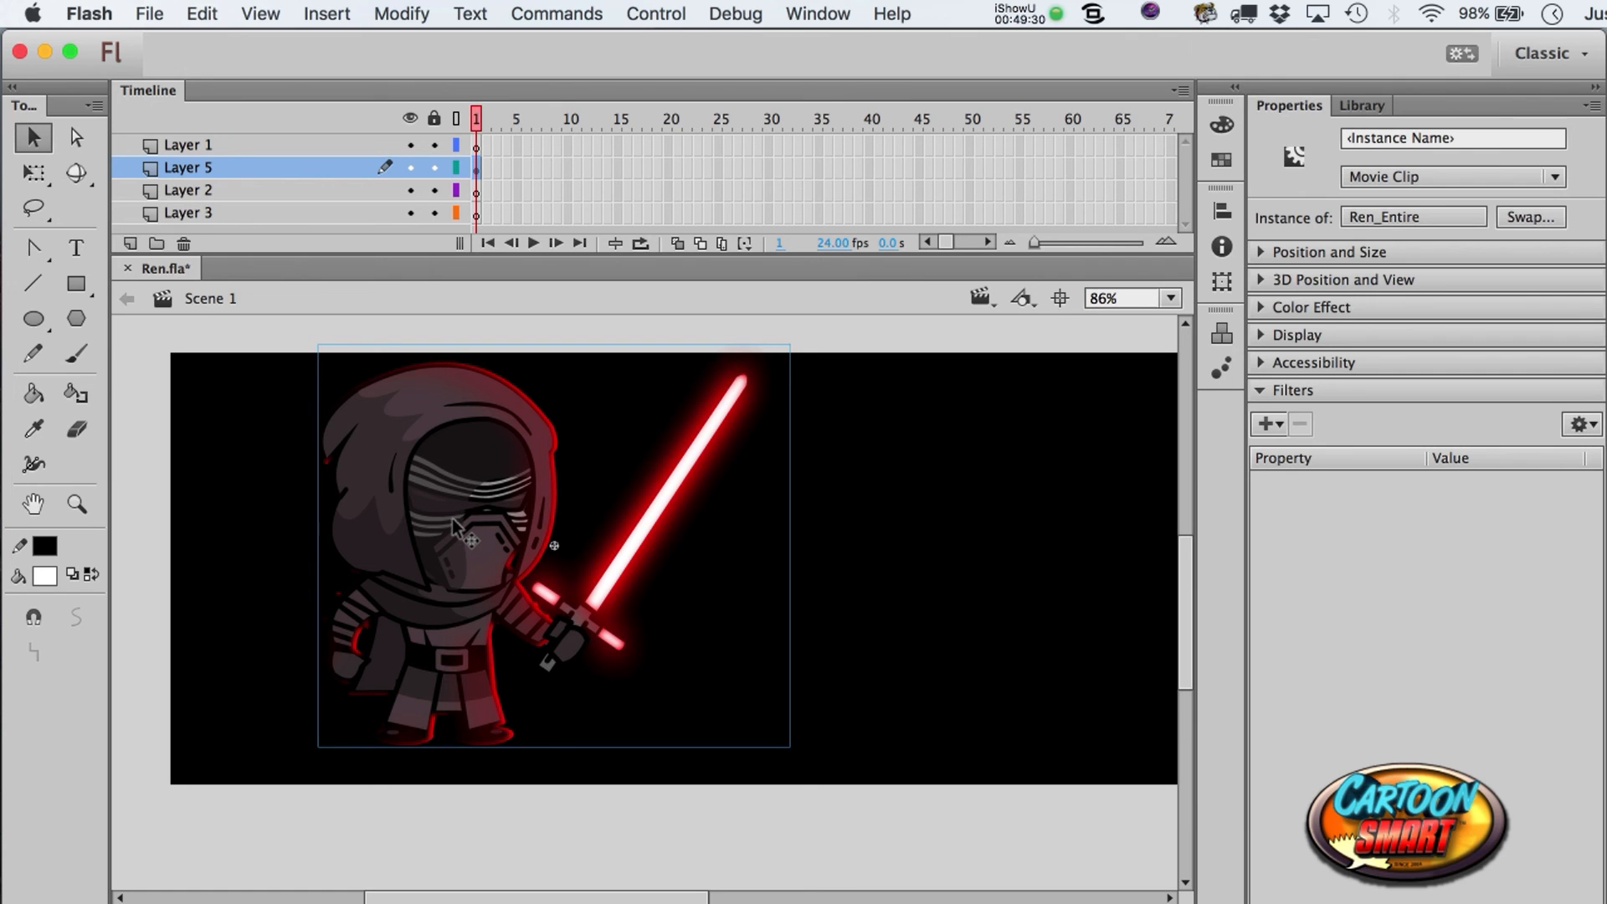
key(Down)
key(Down)
key(Left)
key(Left)
key(Left)
key(a)
- Insert a keyframe at frame 2 inside the Ren_Entire clip and rotate the lightsaber clockwise around its hilt
double_click(442, 575)
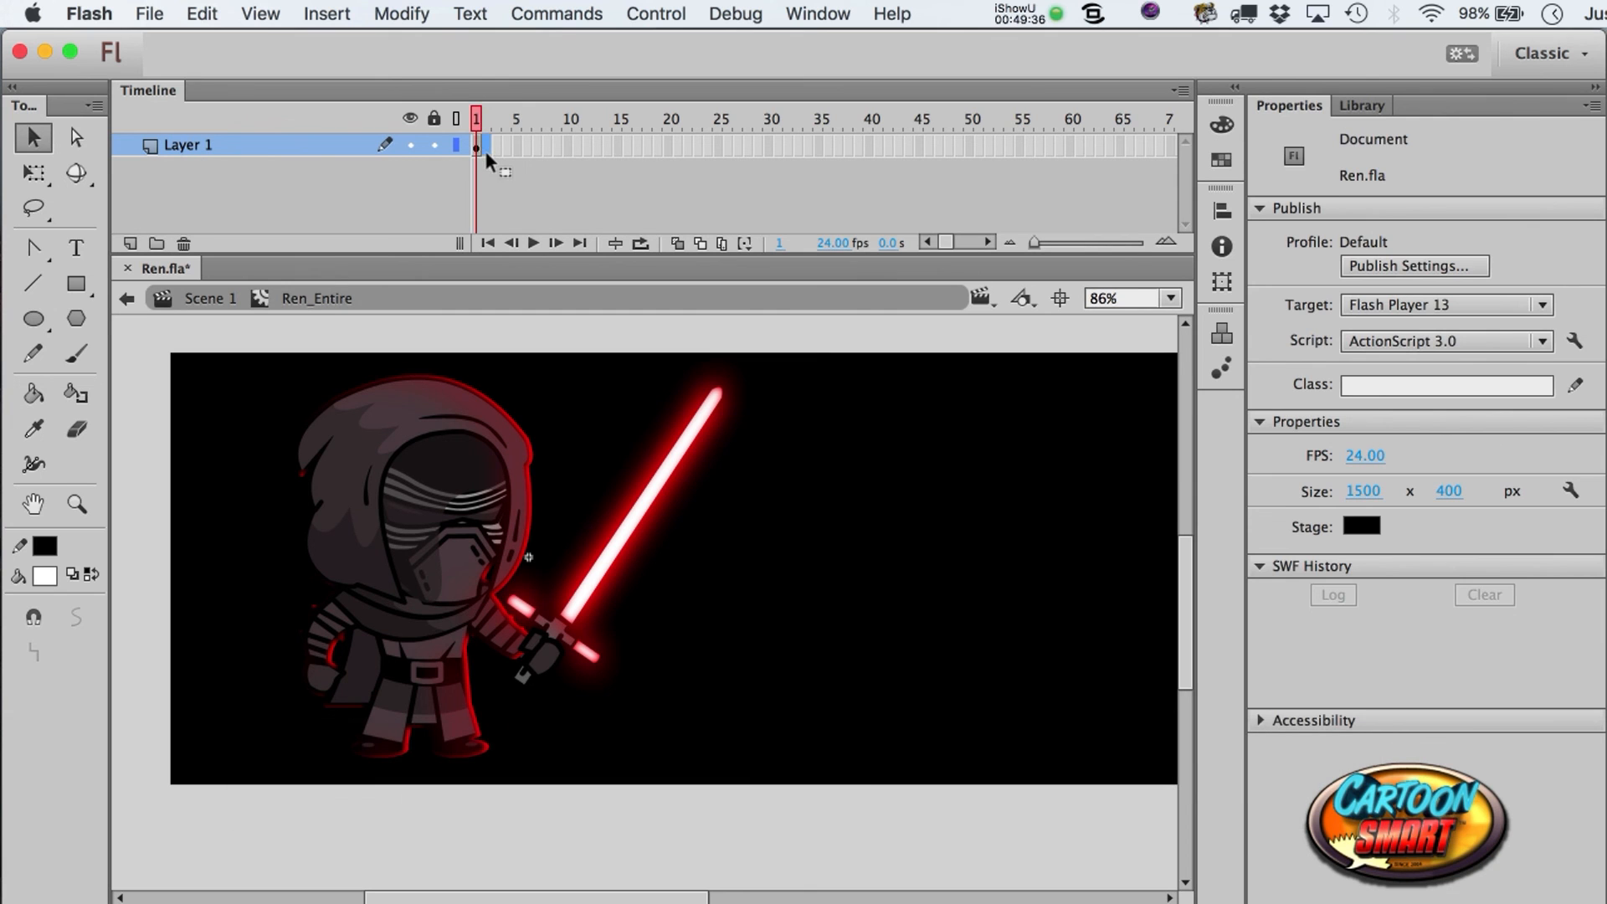
key(F6)
click(803, 435)
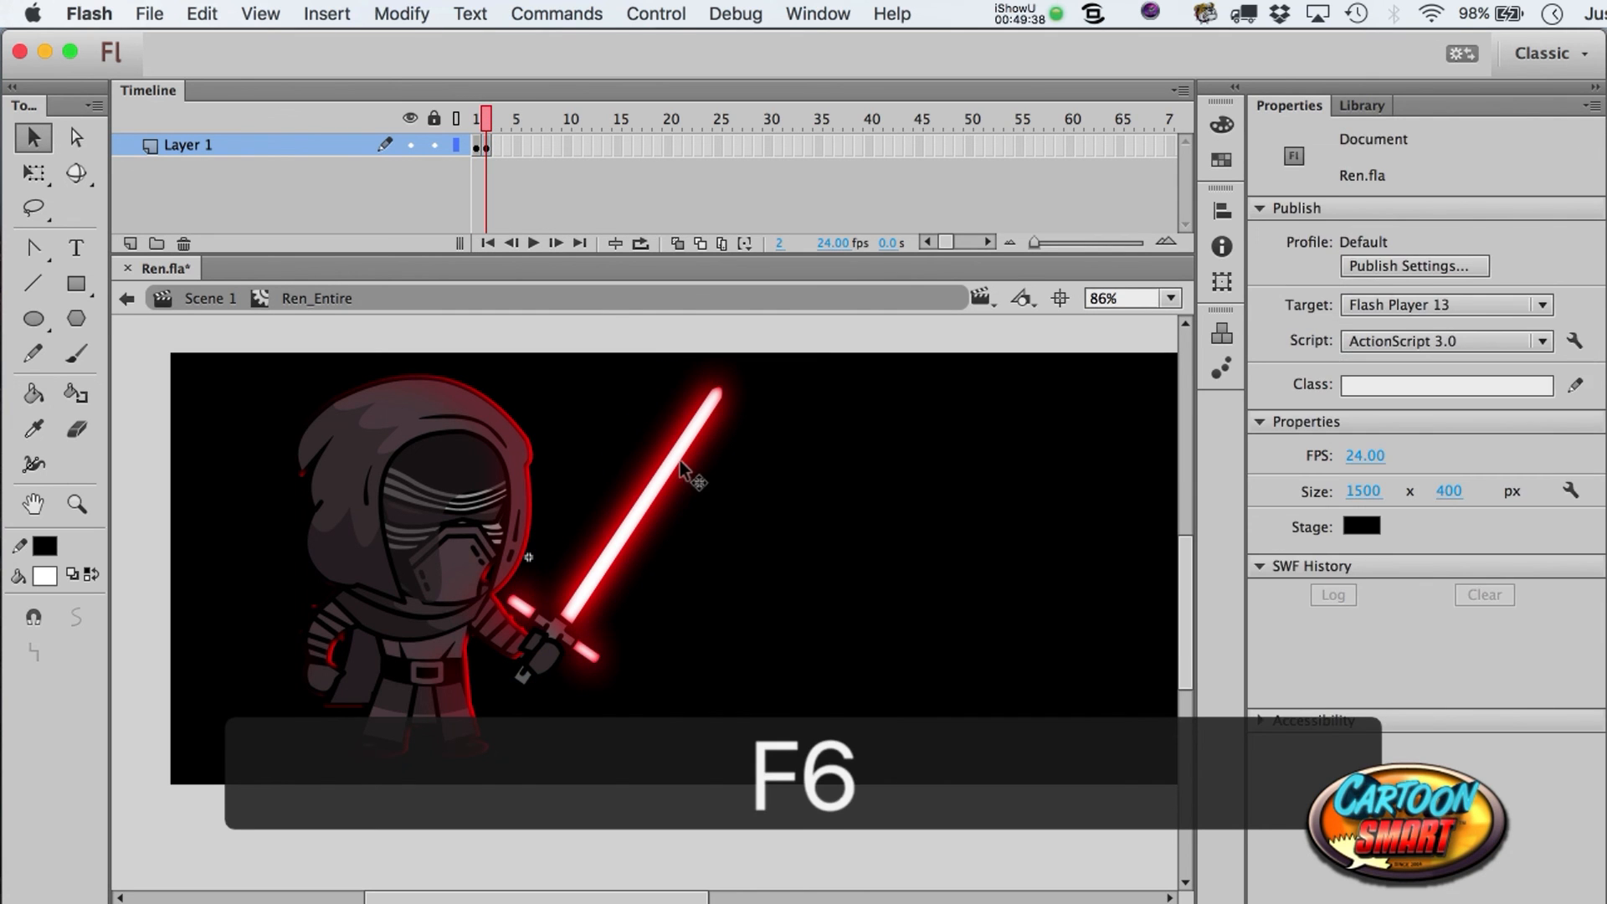
click(678, 485)
key(q)
drag(635, 509, 558, 638)
drag(796, 434, 801, 490)
- Flip between frames 1 and 2 to compare the lightsaber poses and return to Scene 1
key(comma)
key(period)
key(comma)
key(period)
key(comma)
key(period)
key(comma)
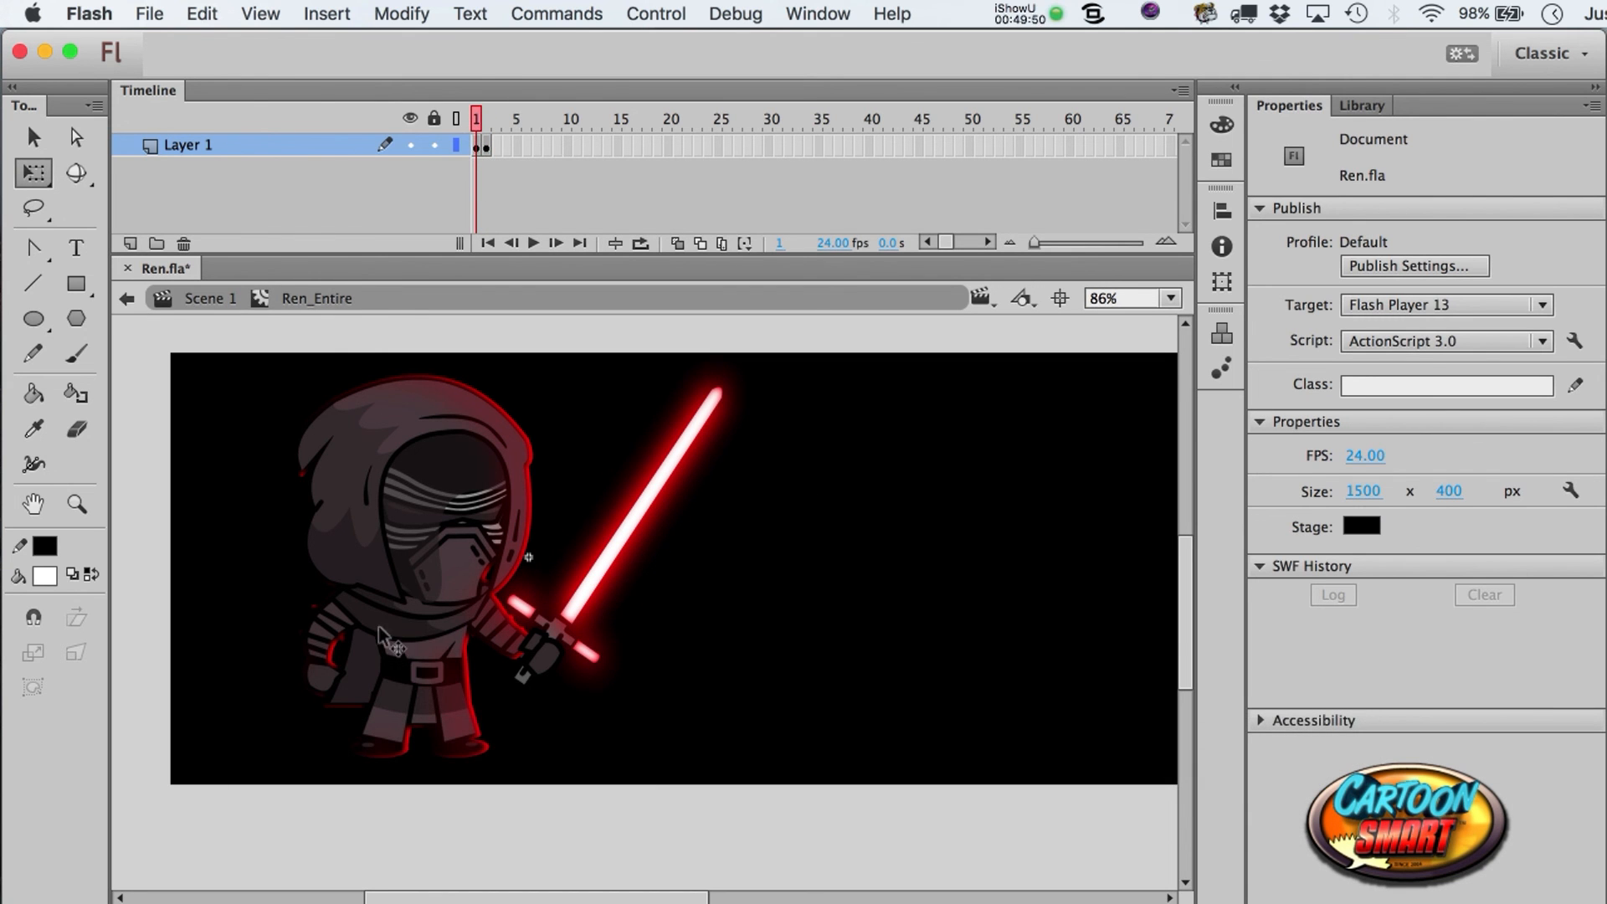
click(224, 303)
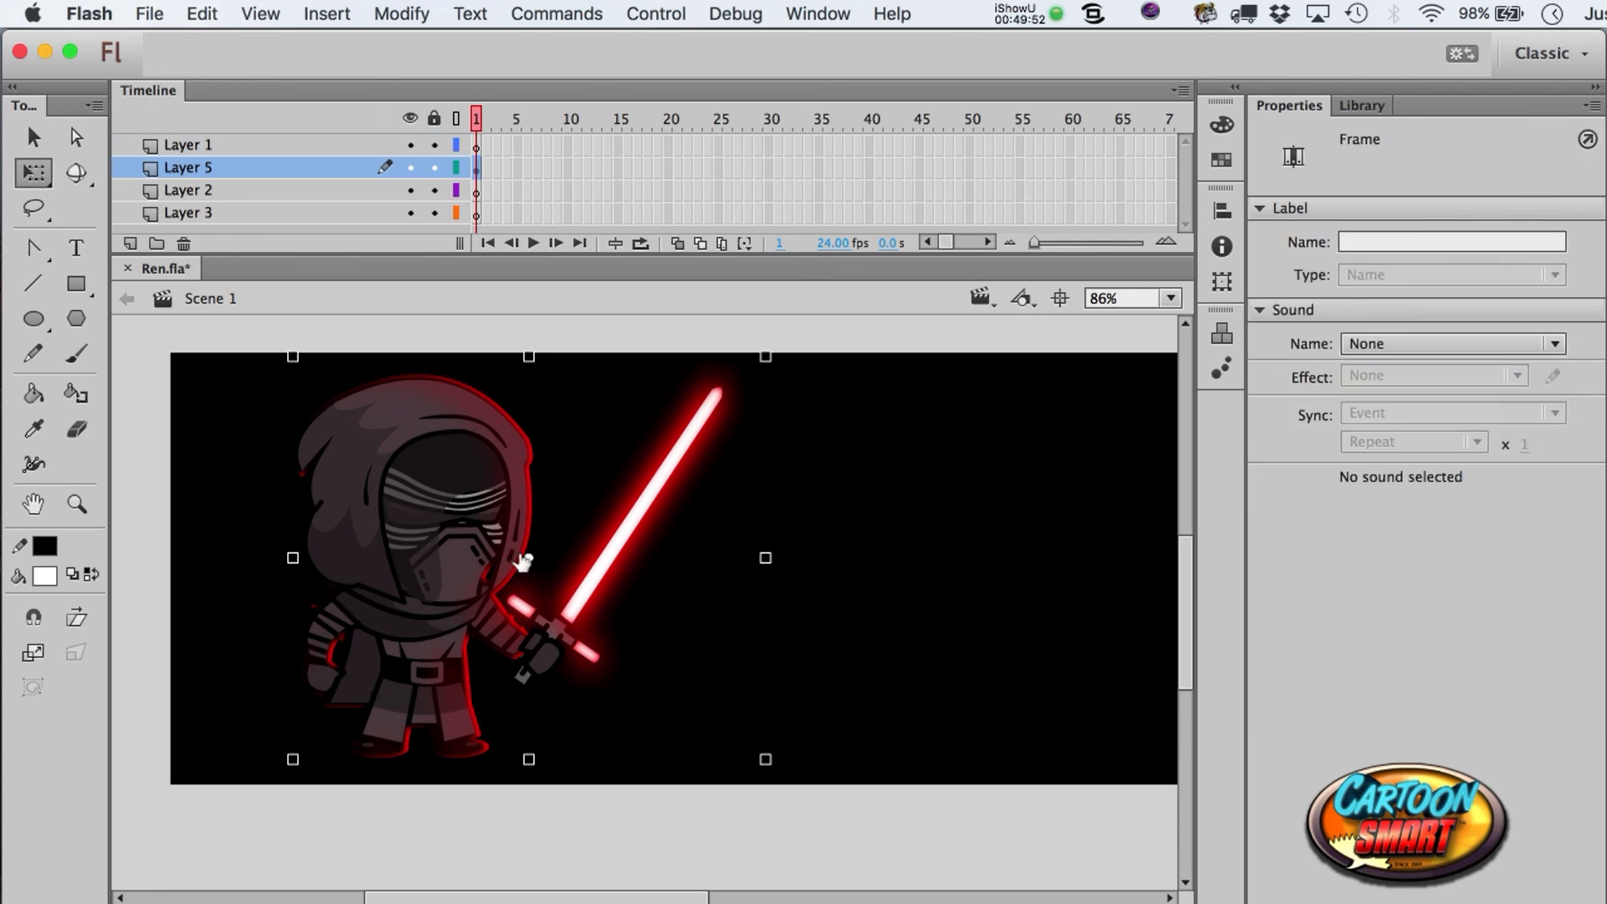
right_click(441, 526)
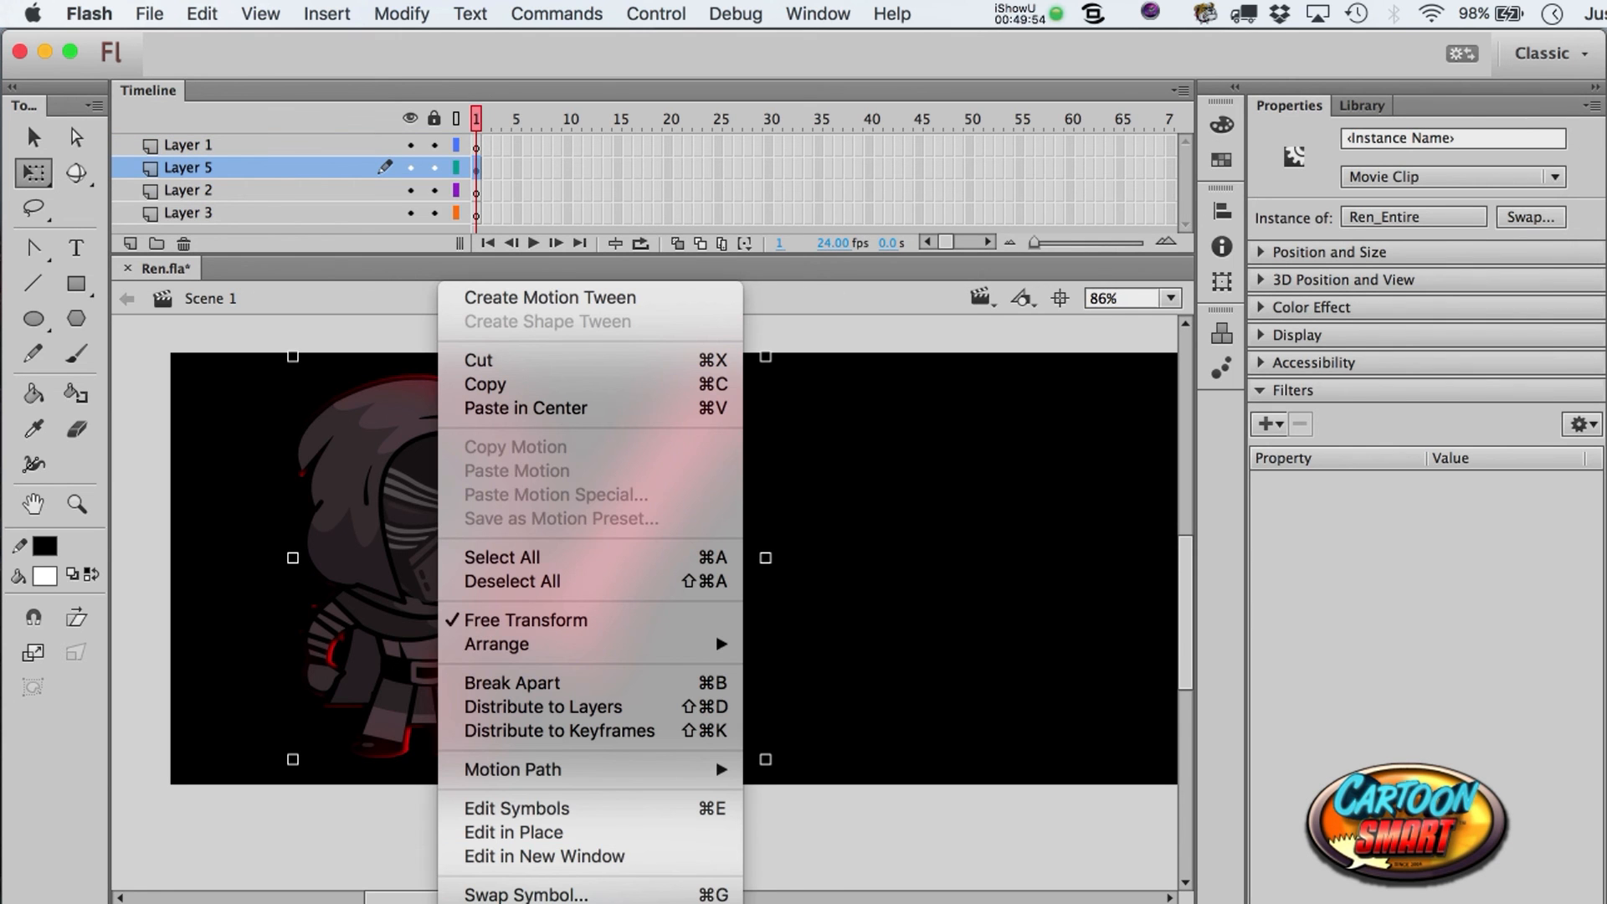
click(822, 760)
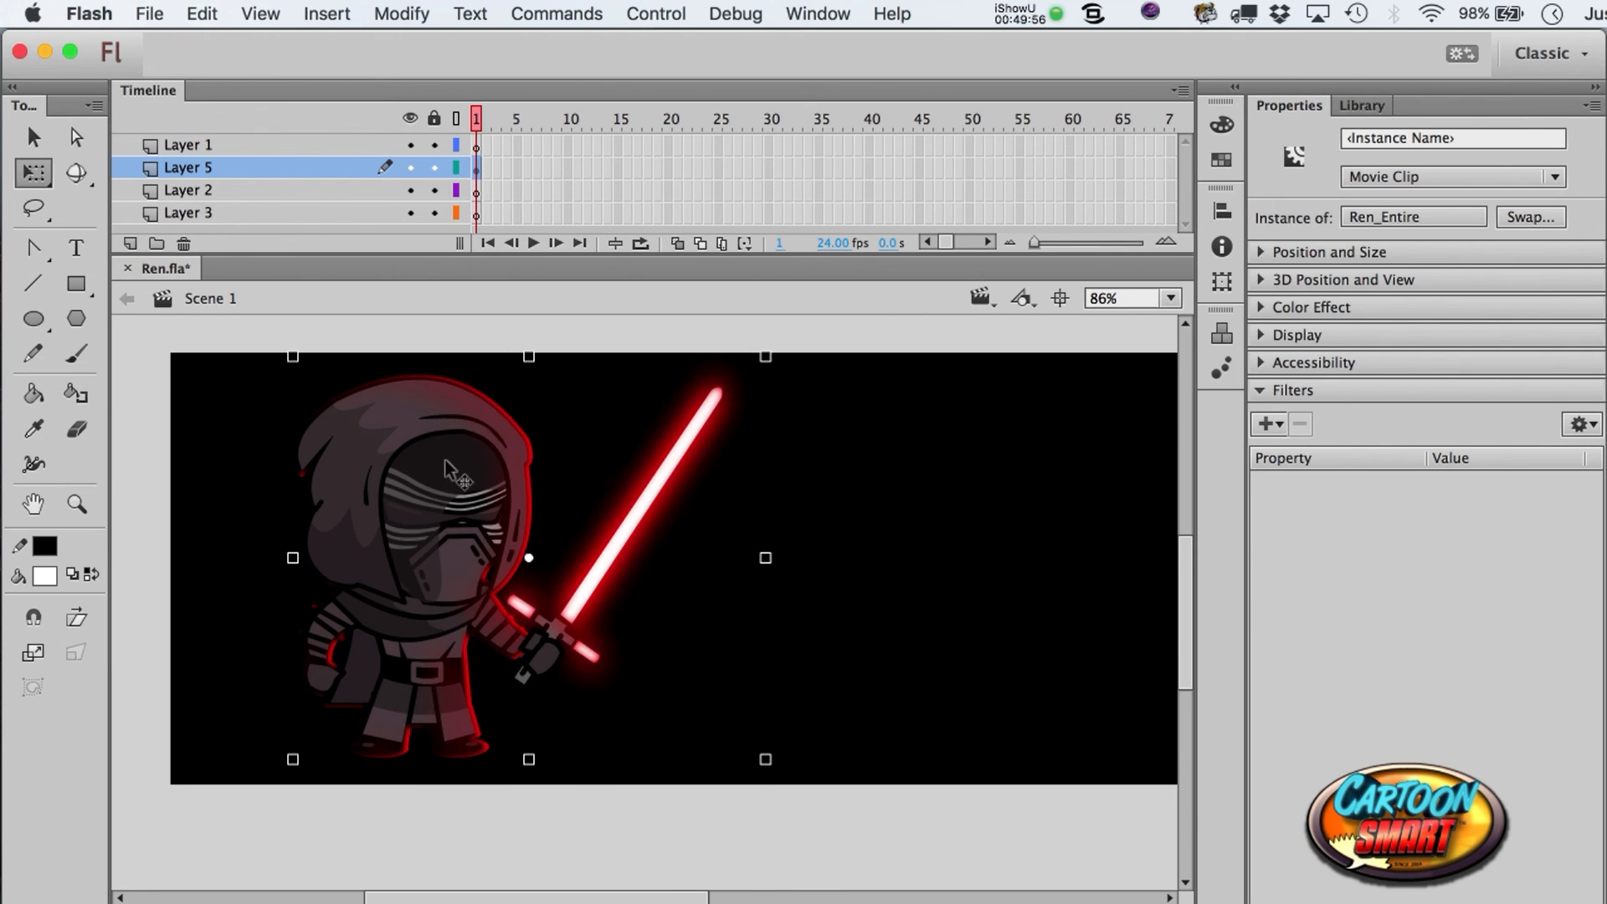
right_click(408, 398)
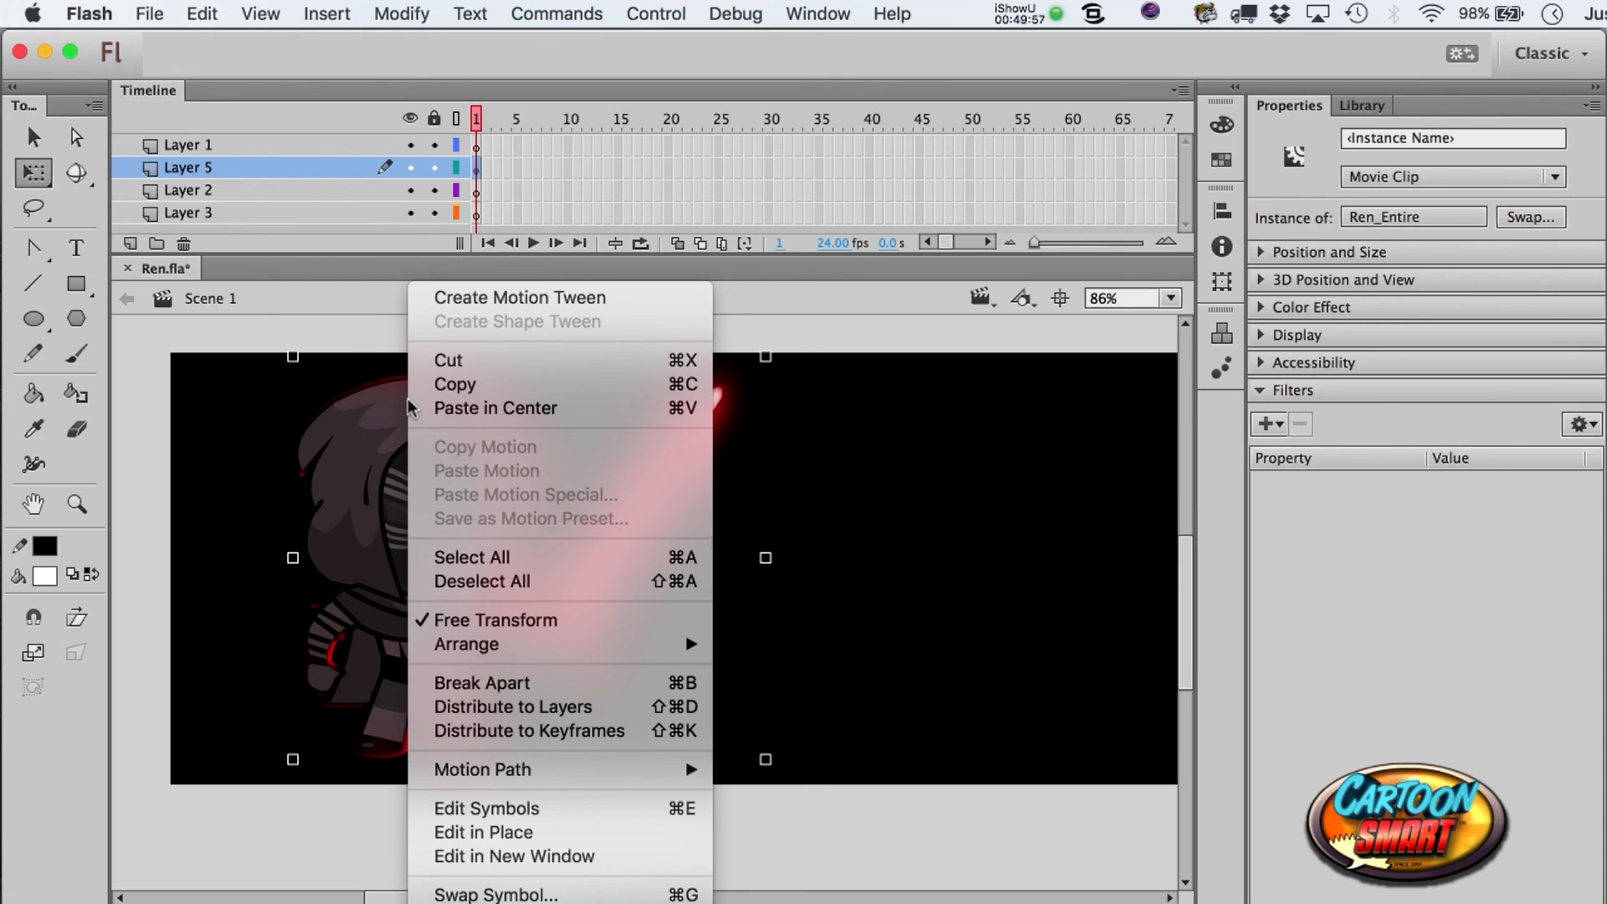
click(842, 716)
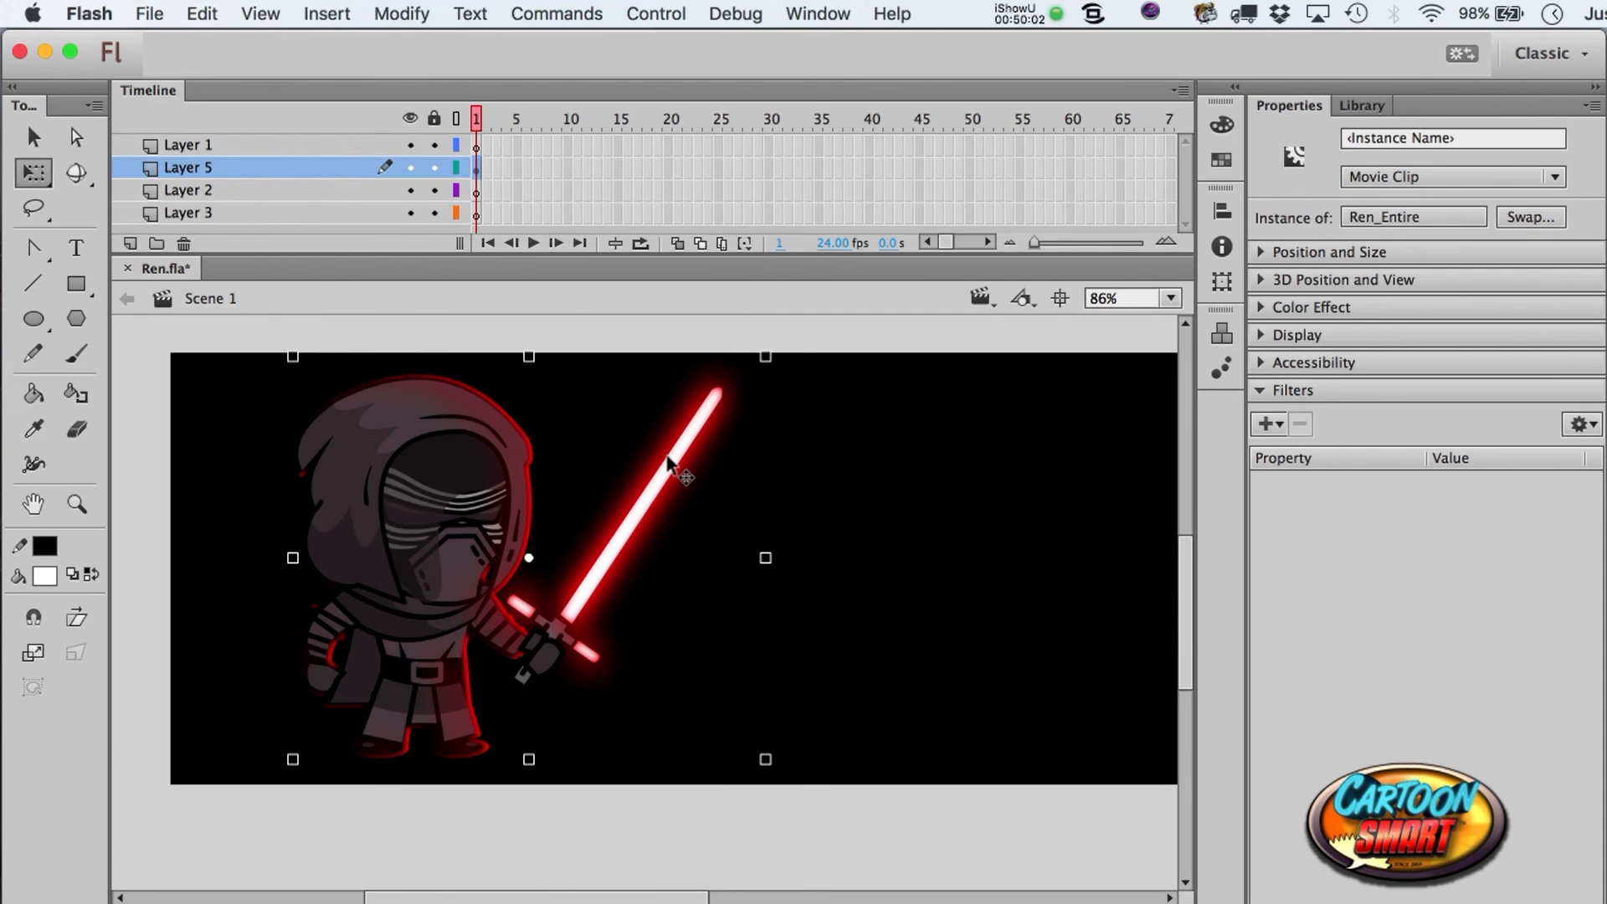
- Select the frames from frame 2 onward inside the Ren_Entire clip, and reselect the whole clip back in Scene 1
double_click(650, 415)
click(485, 147)
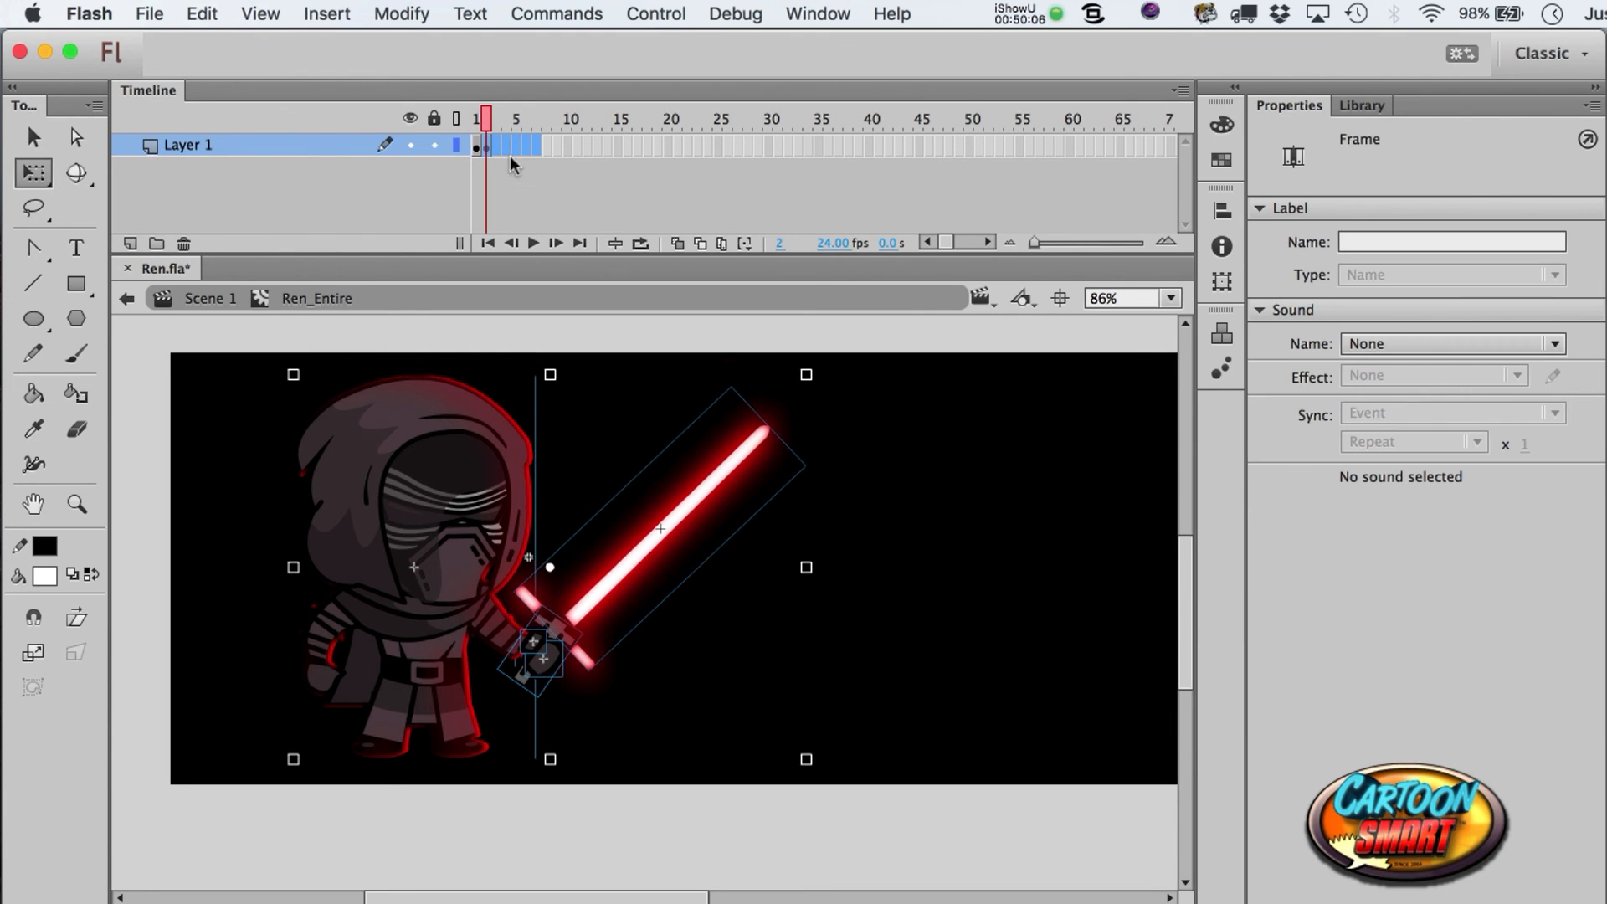
right_click(494, 140)
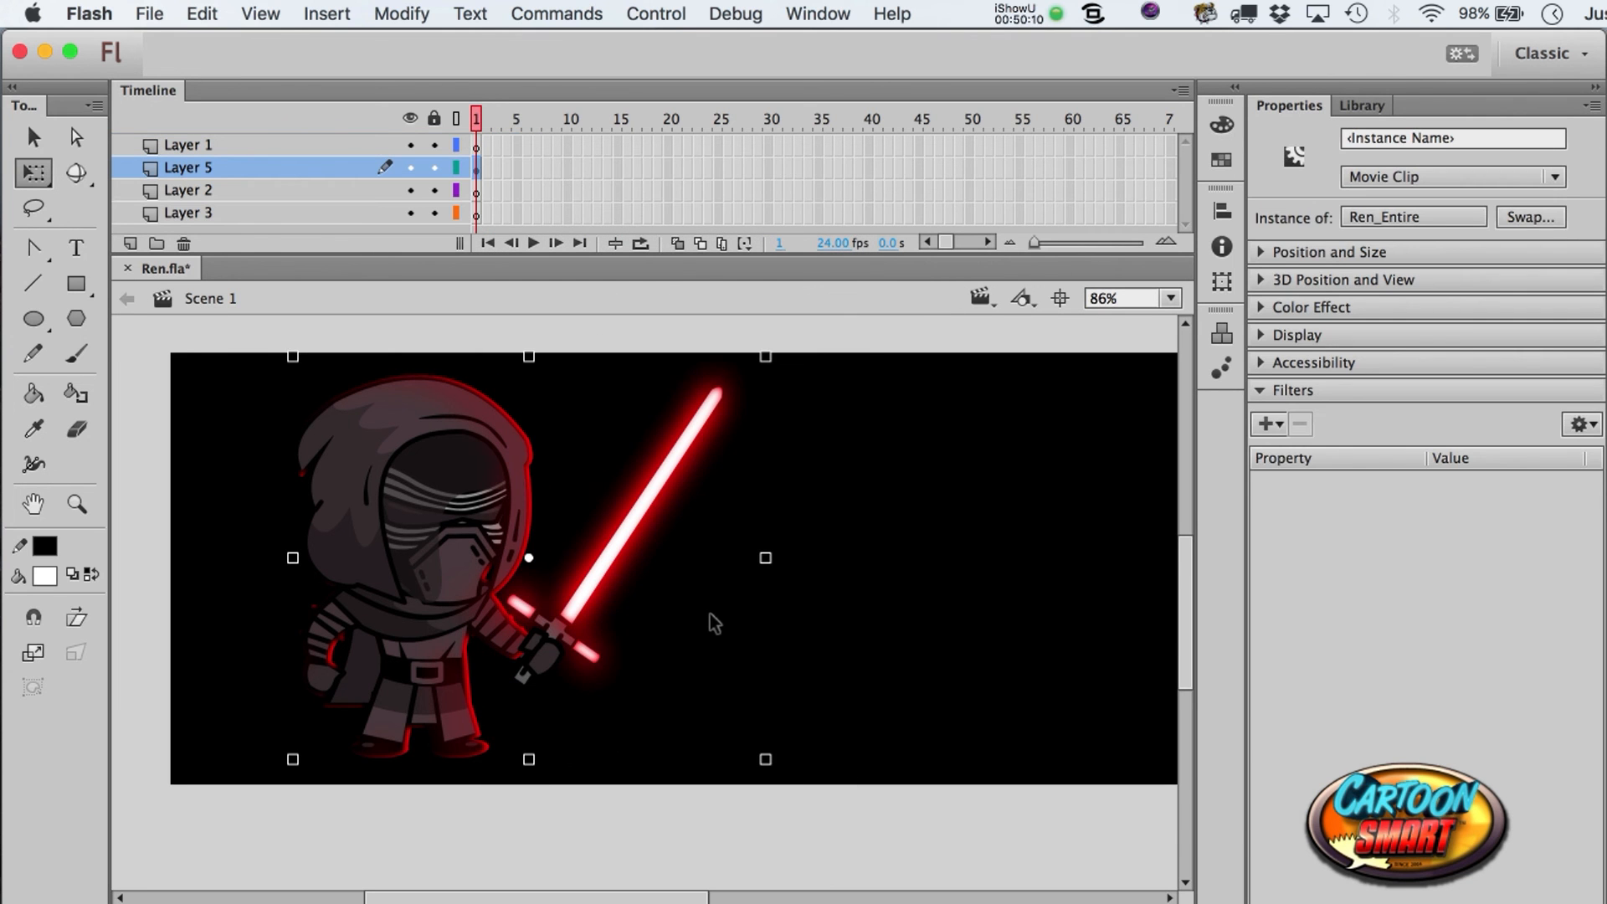
key(a)
click(781, 606)
click(437, 519)
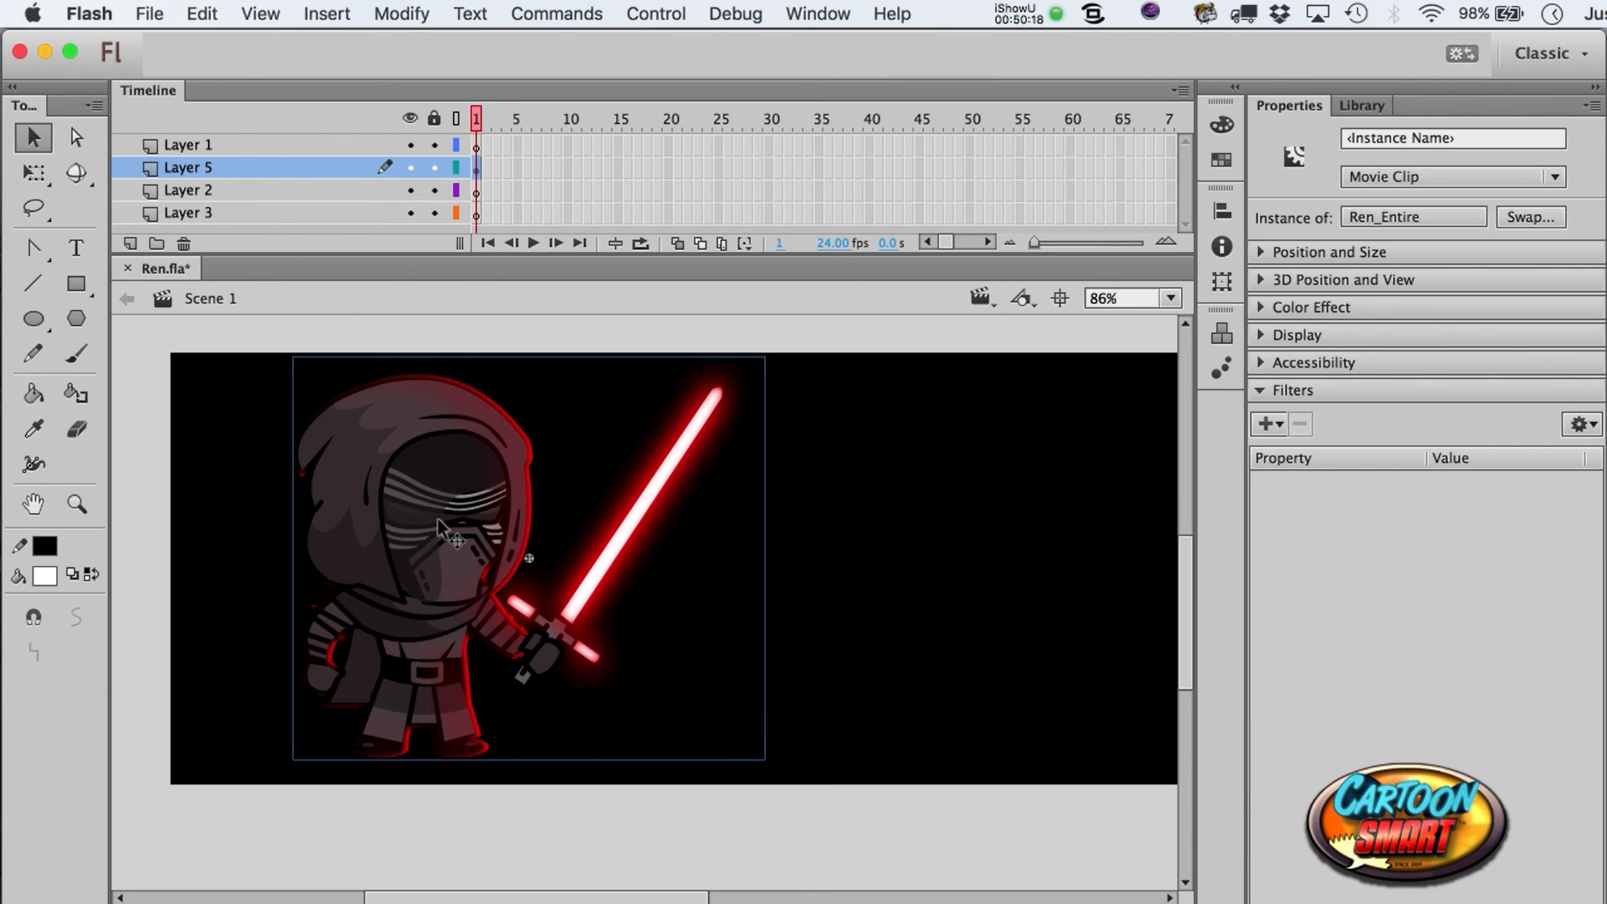
- Switch to Photoshop and add a new layer beneath Layer 0 in Ren_Entire.png
key(super+Tab)
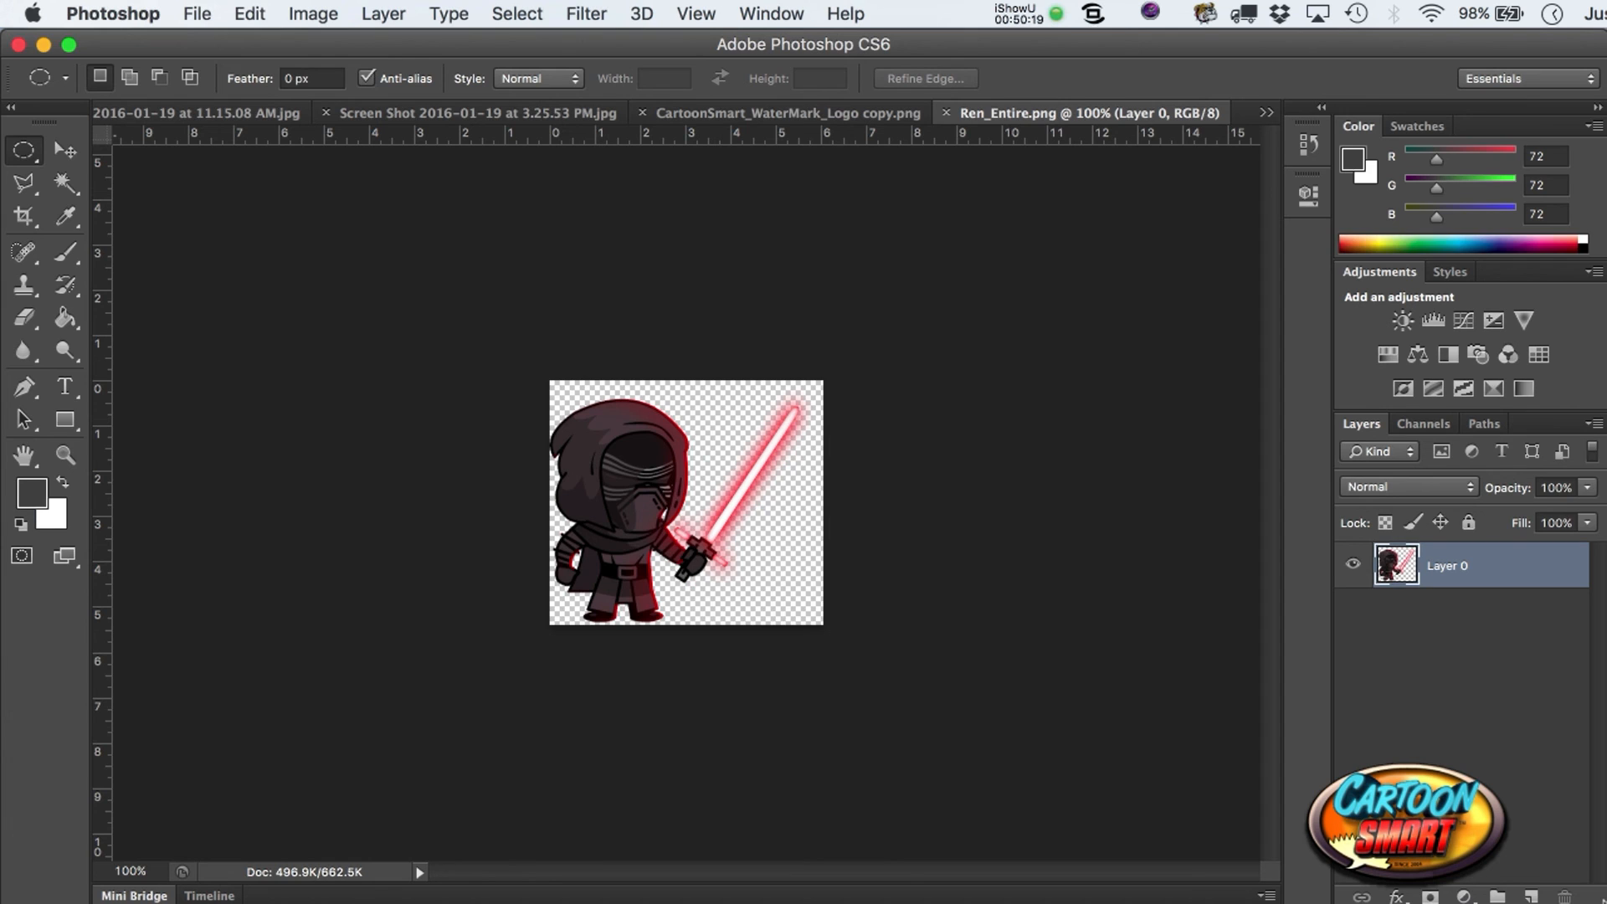
click(1594, 427)
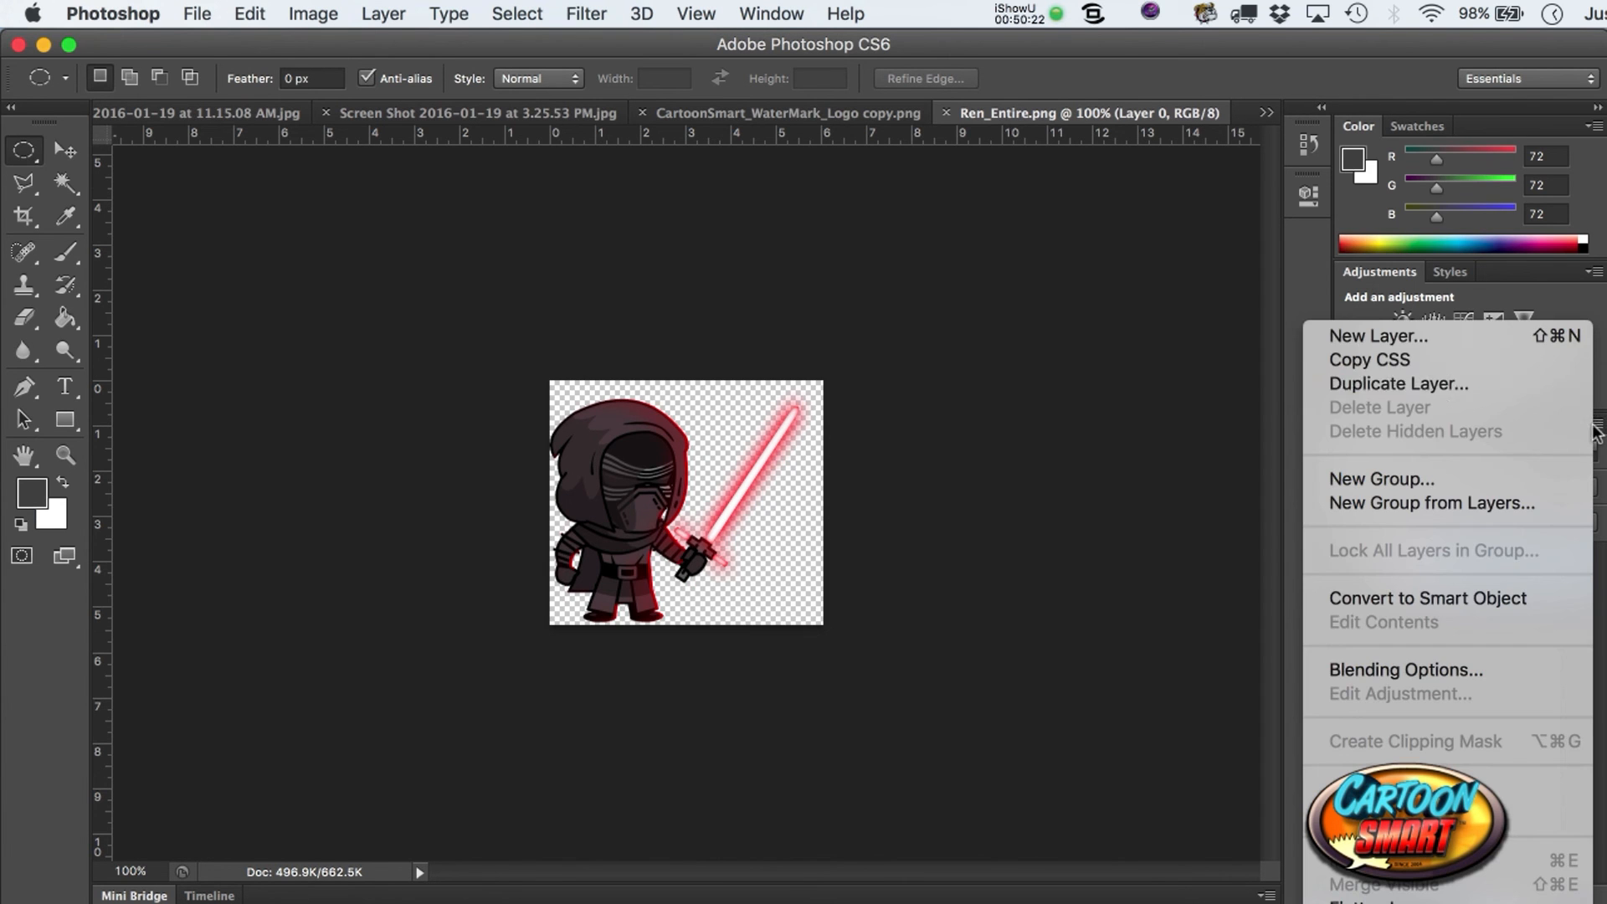
click(1448, 333)
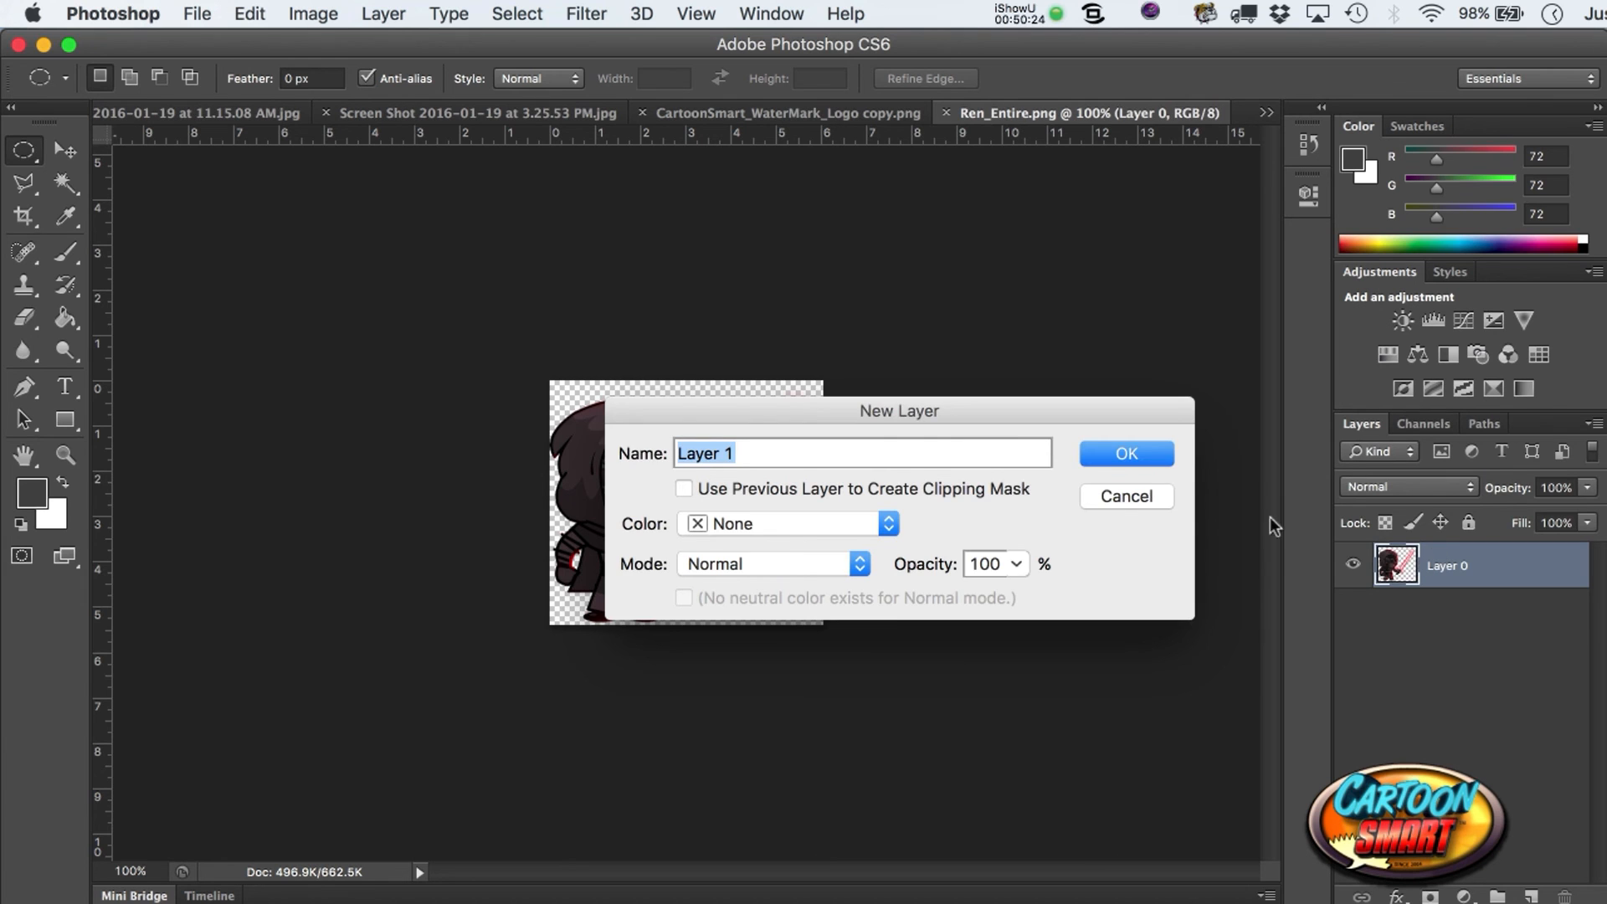
click(1137, 456)
drag(1420, 664, 1416, 668)
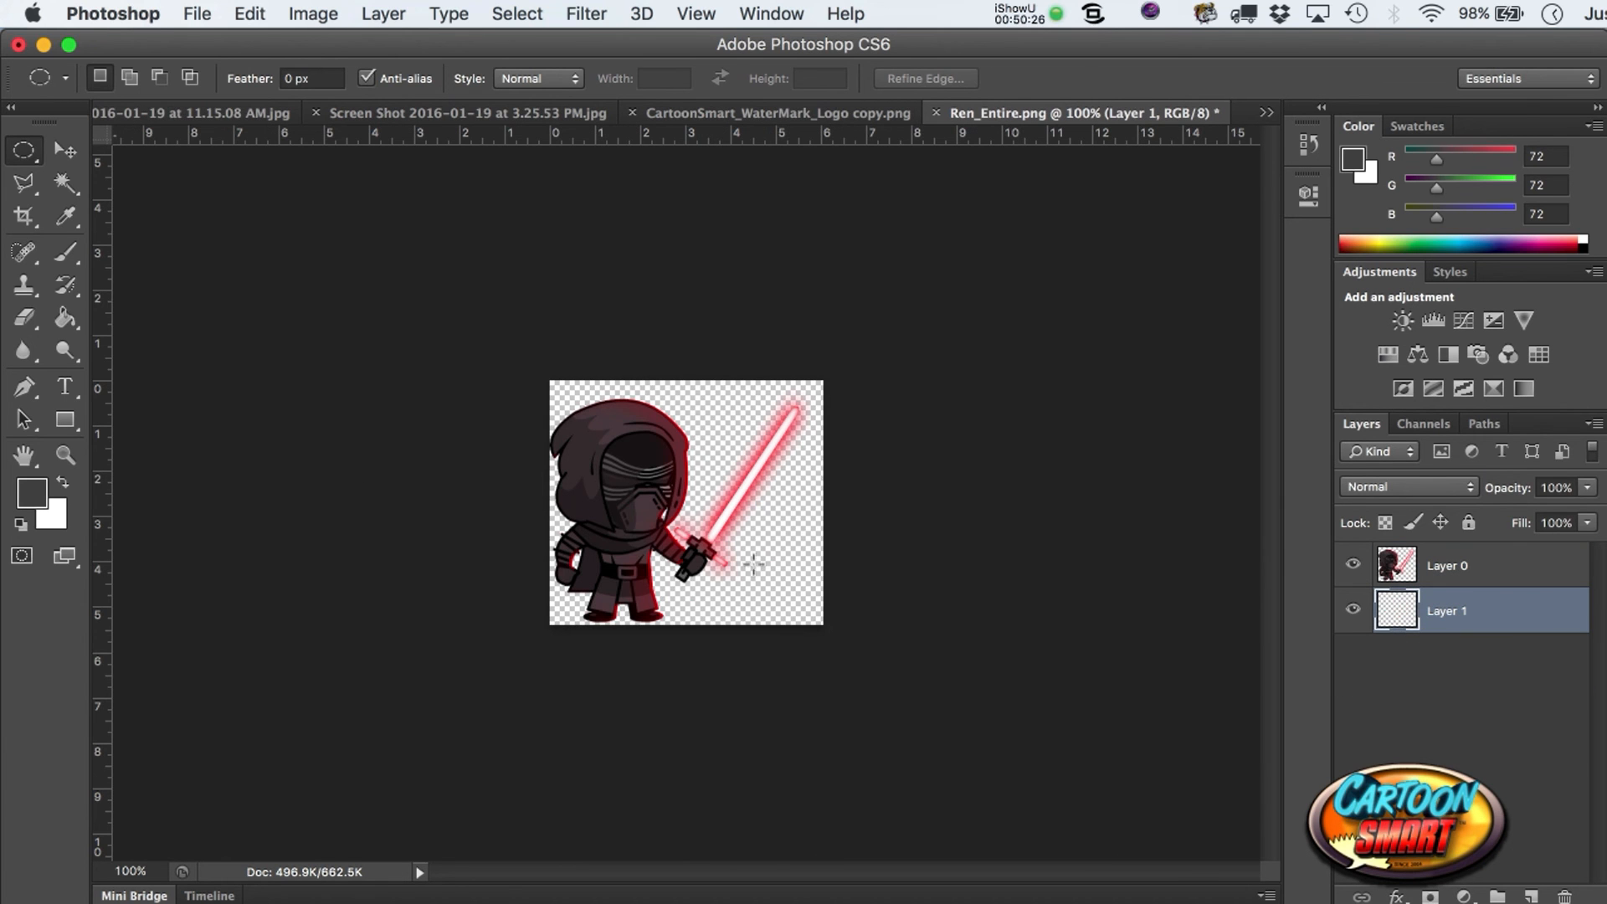
- Set the foreground colour to black and fill Layer 1 with it using the Paint Bucket tool
click(65, 317)
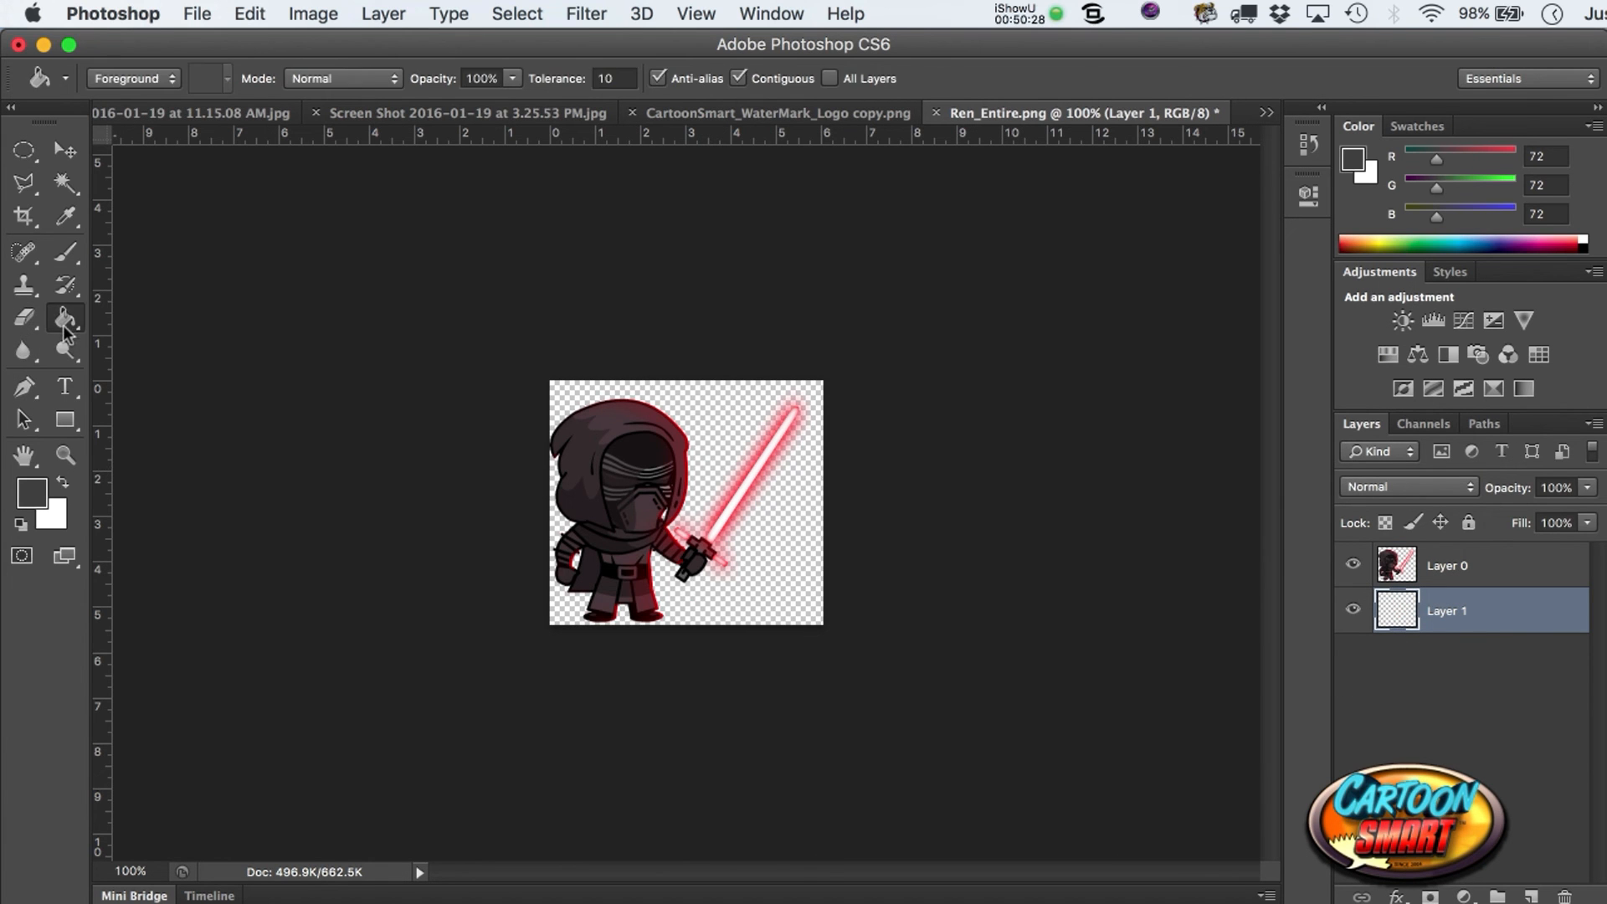
click(34, 490)
click(1022, 903)
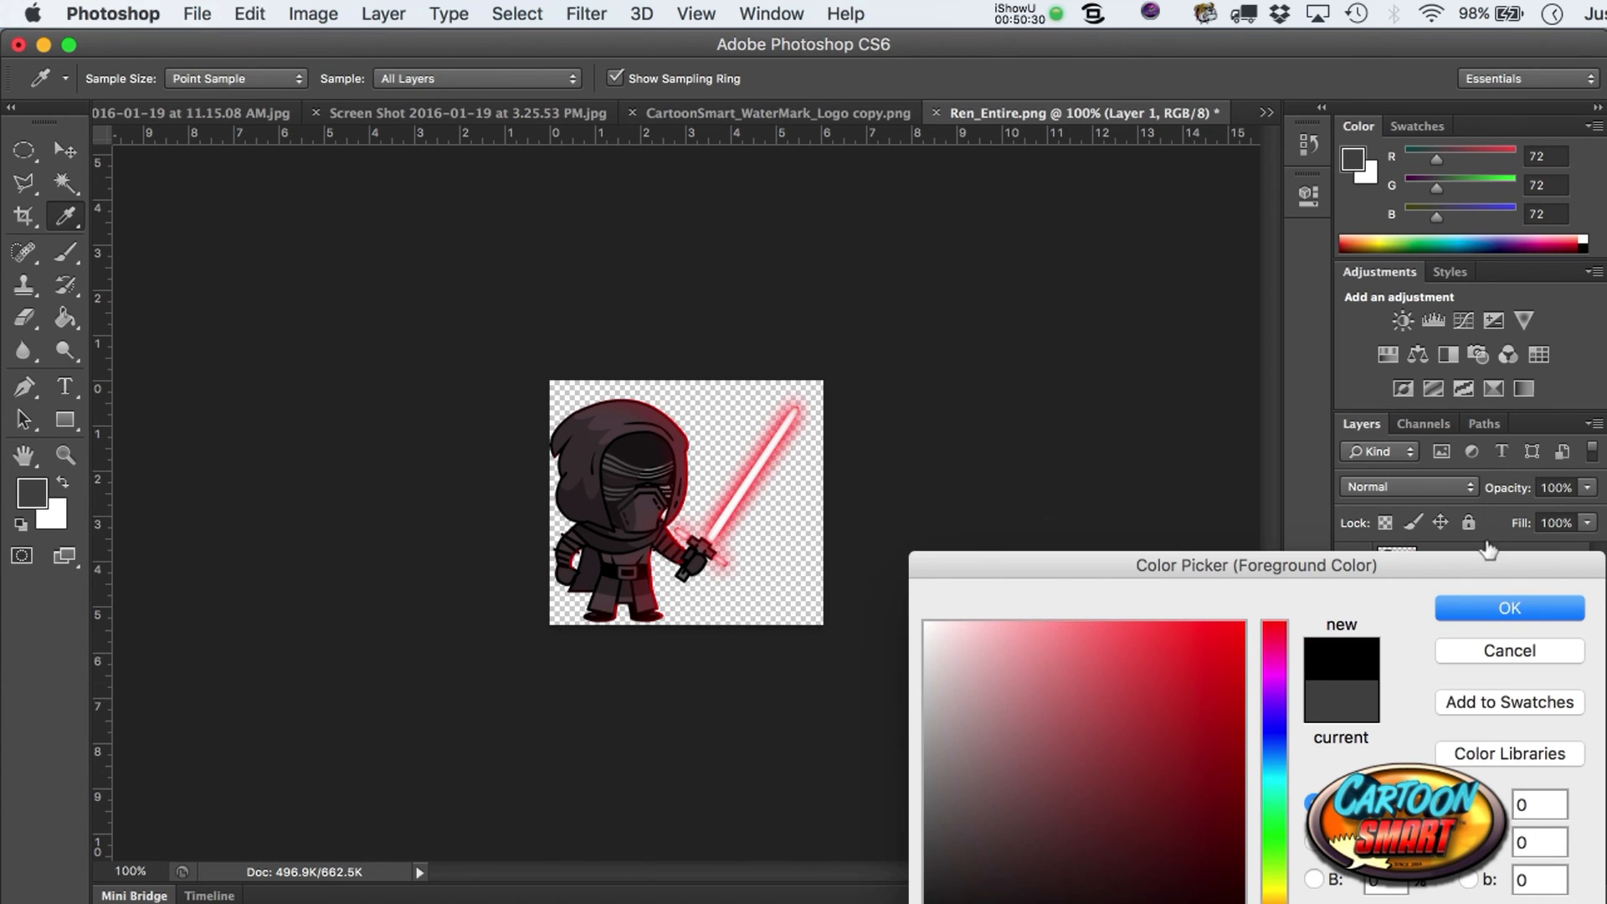
click(1487, 608)
click(818, 598)
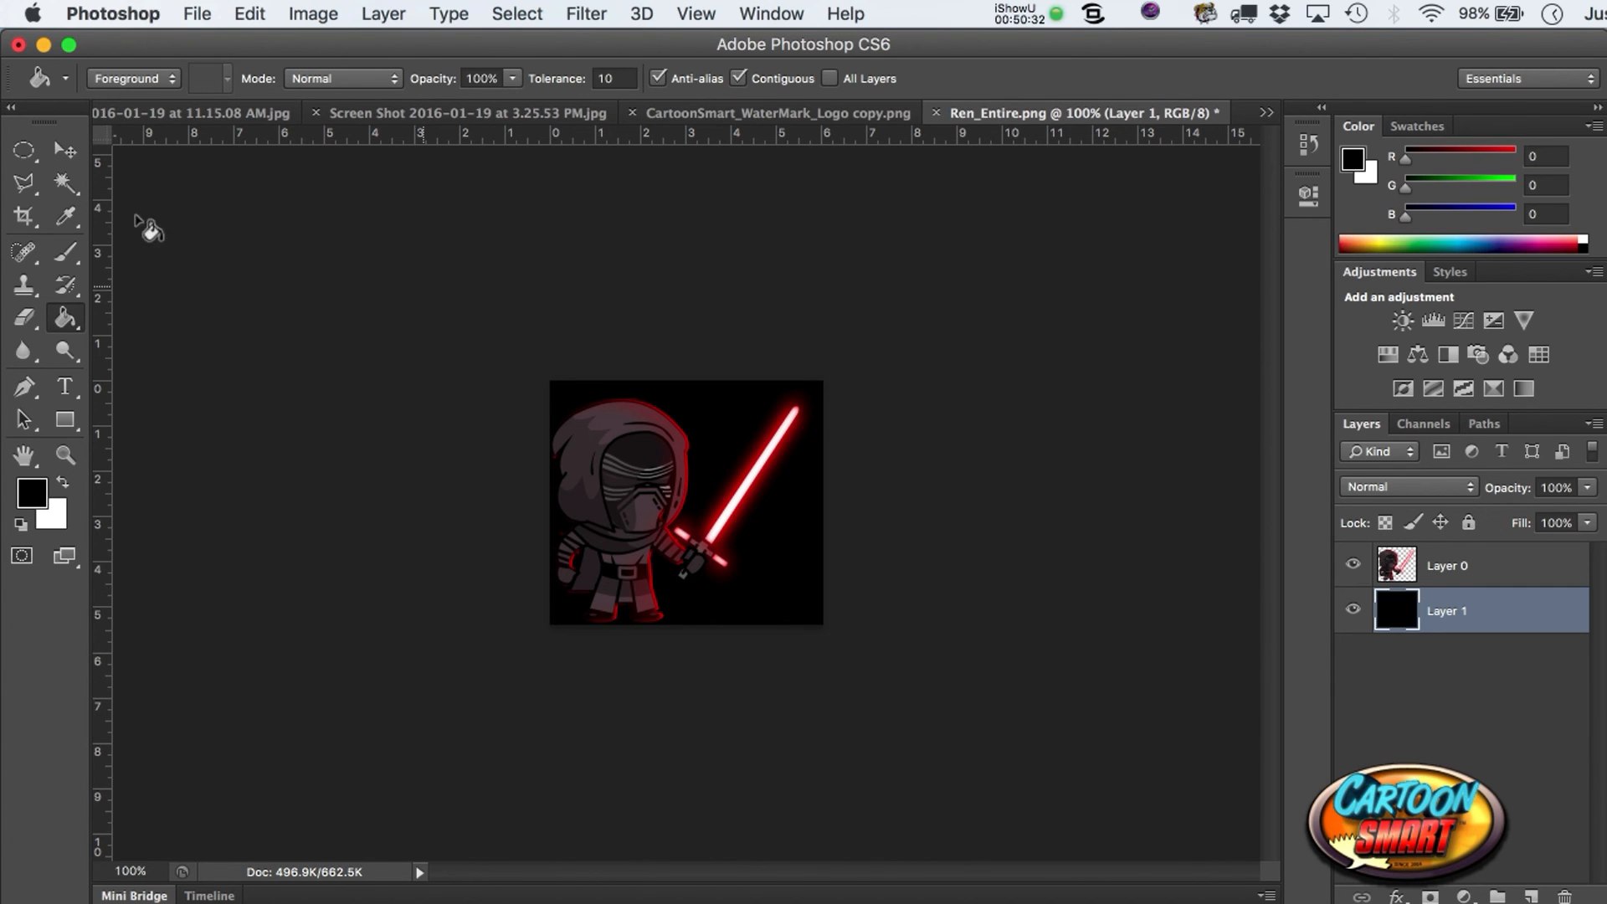
- Enlarge the Ren_Entire.png canvas to 7 by 6 inches and fill the added border on Layer 1 with black
click(313, 14)
mouse_move(374, 98)
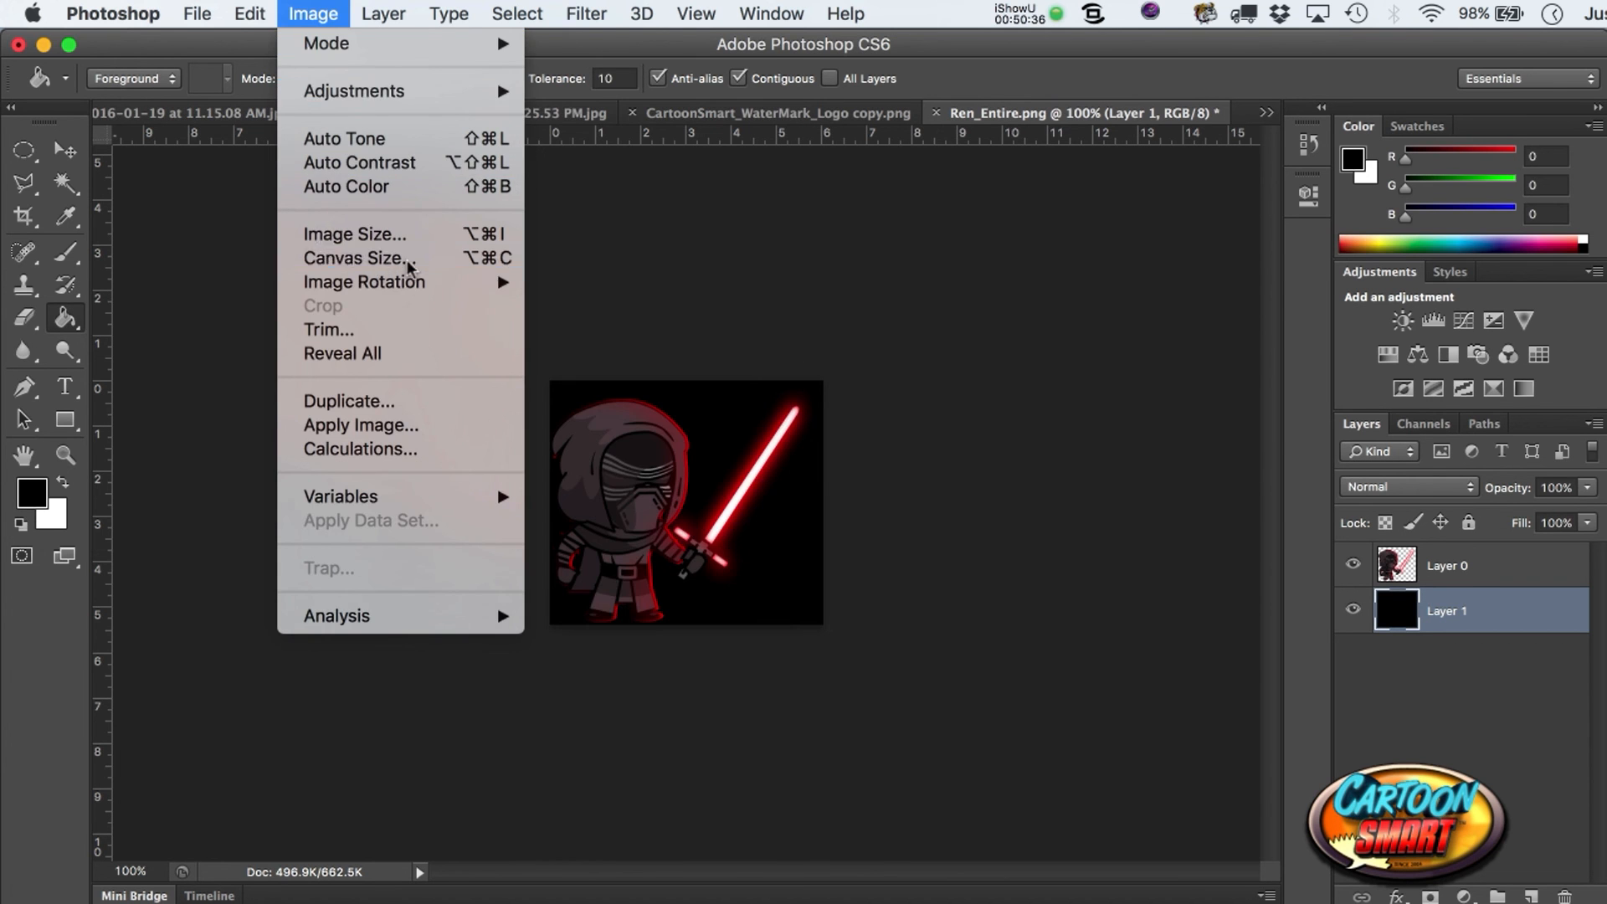
click(377, 267)
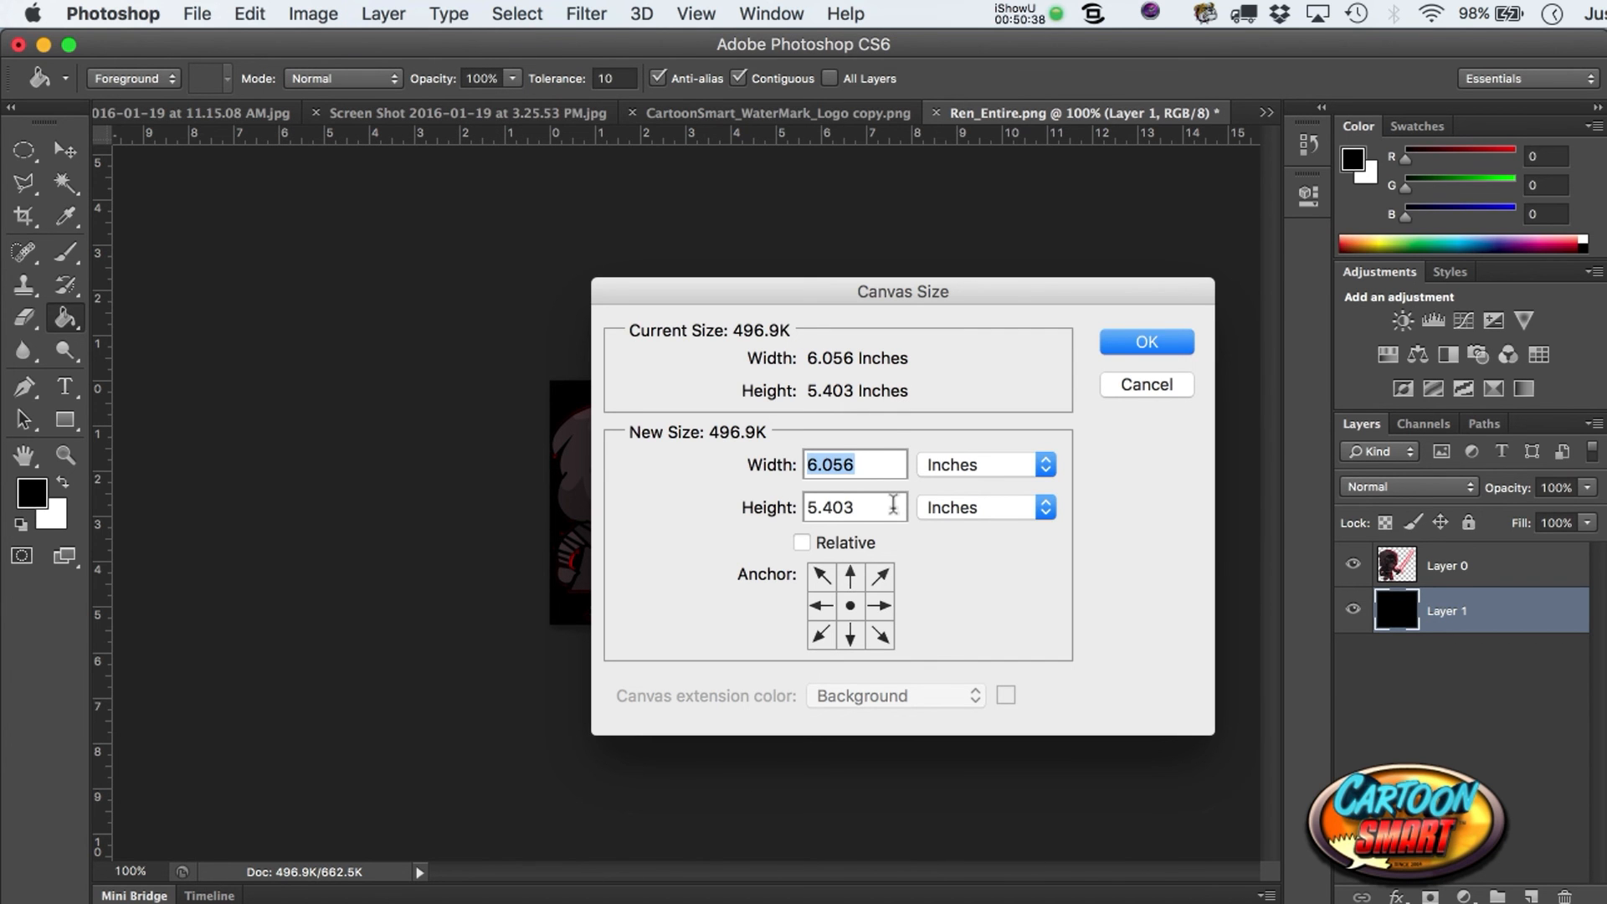
text(7)
key(Tab)
text(6)
key(Return)
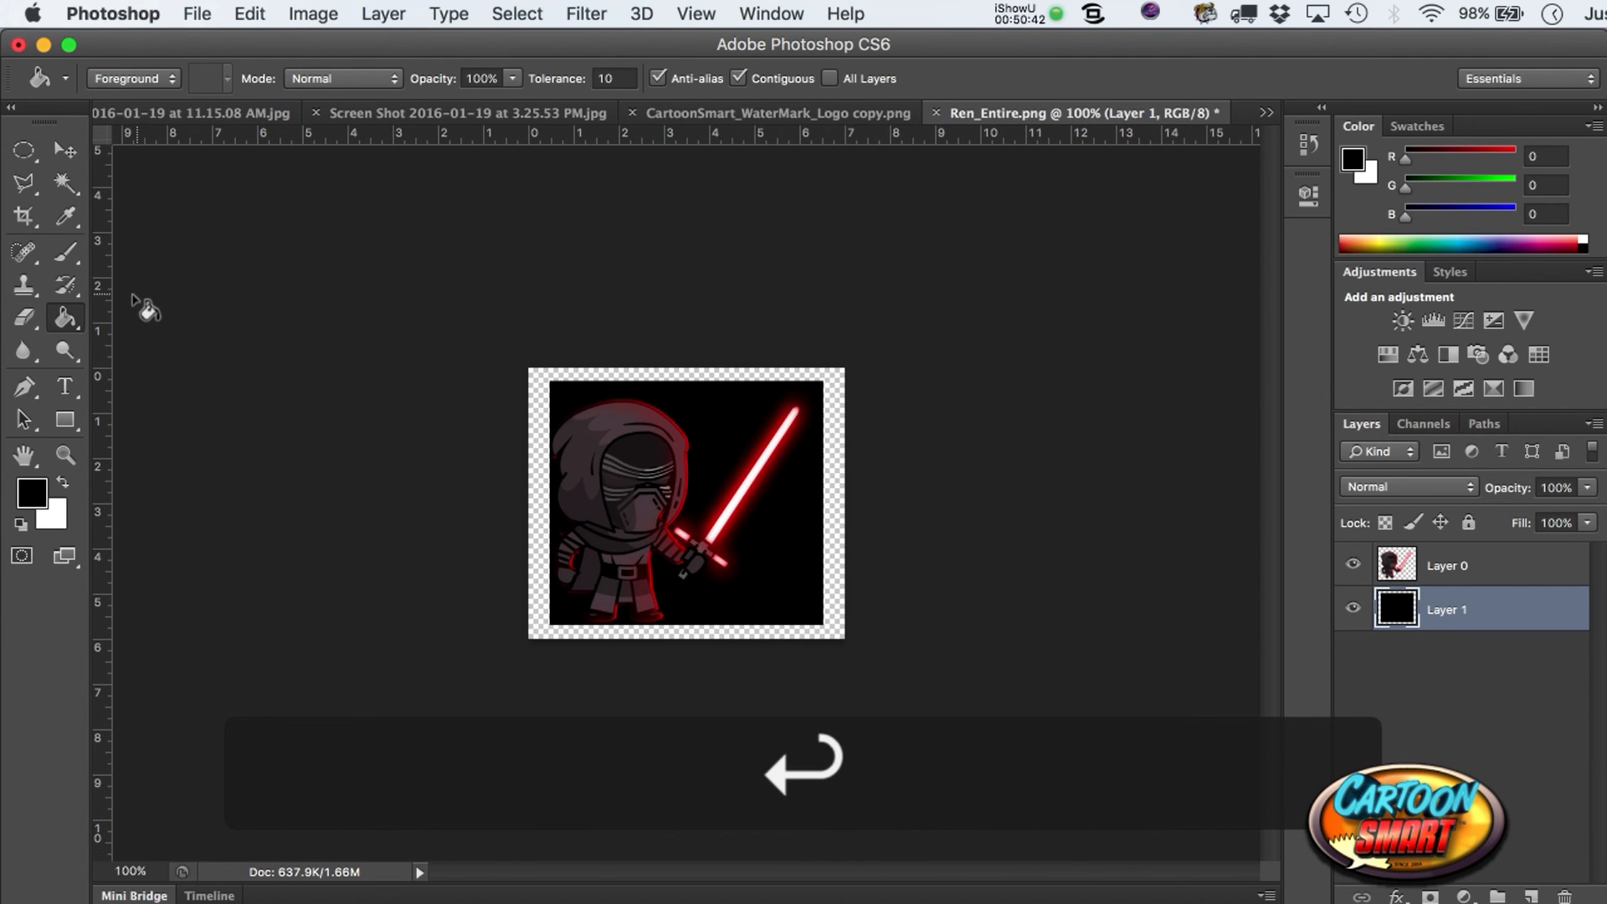
click(540, 490)
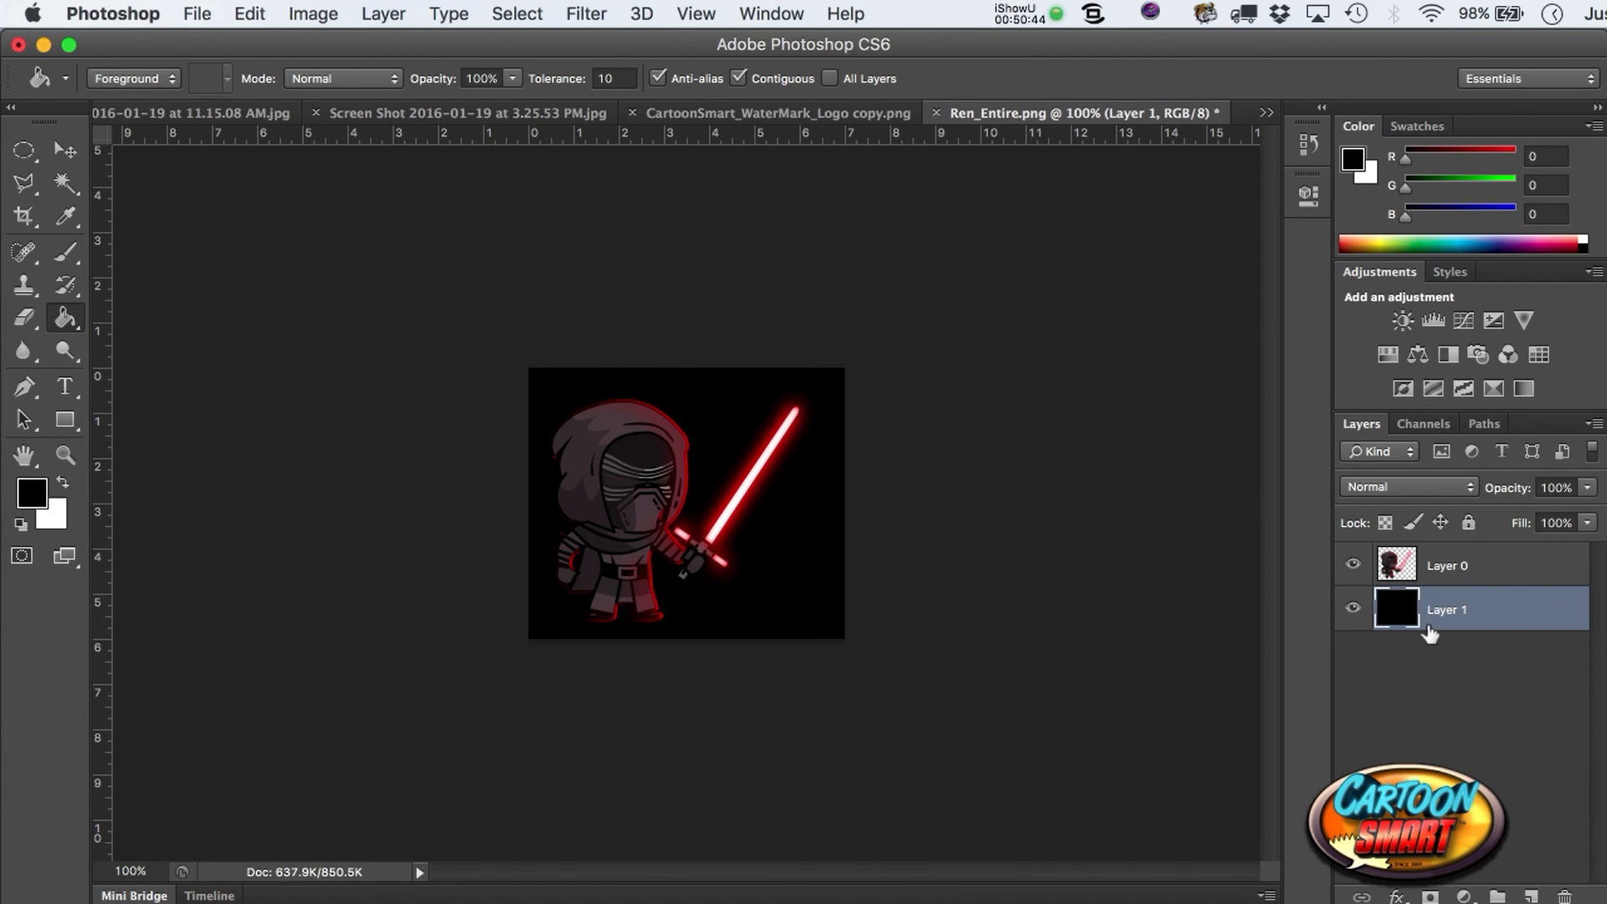
- Apply the Mosaic filter to Layer 0 with a cell size of 8 square, comparing cell sizes 4 and 6 in the preview
click(1465, 567)
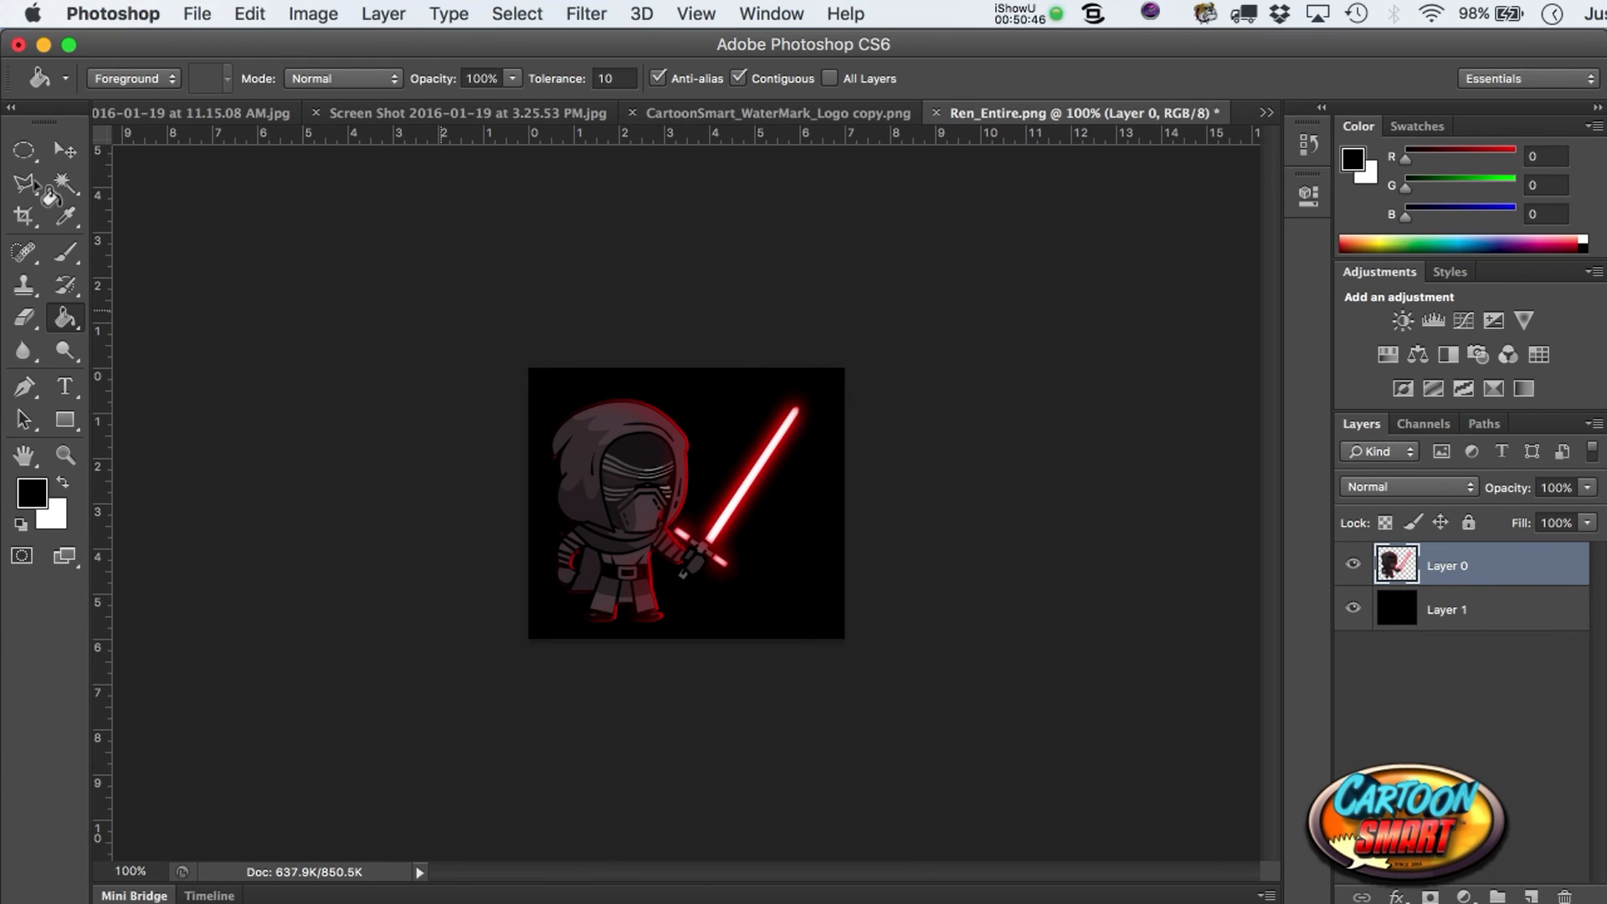
click(25, 151)
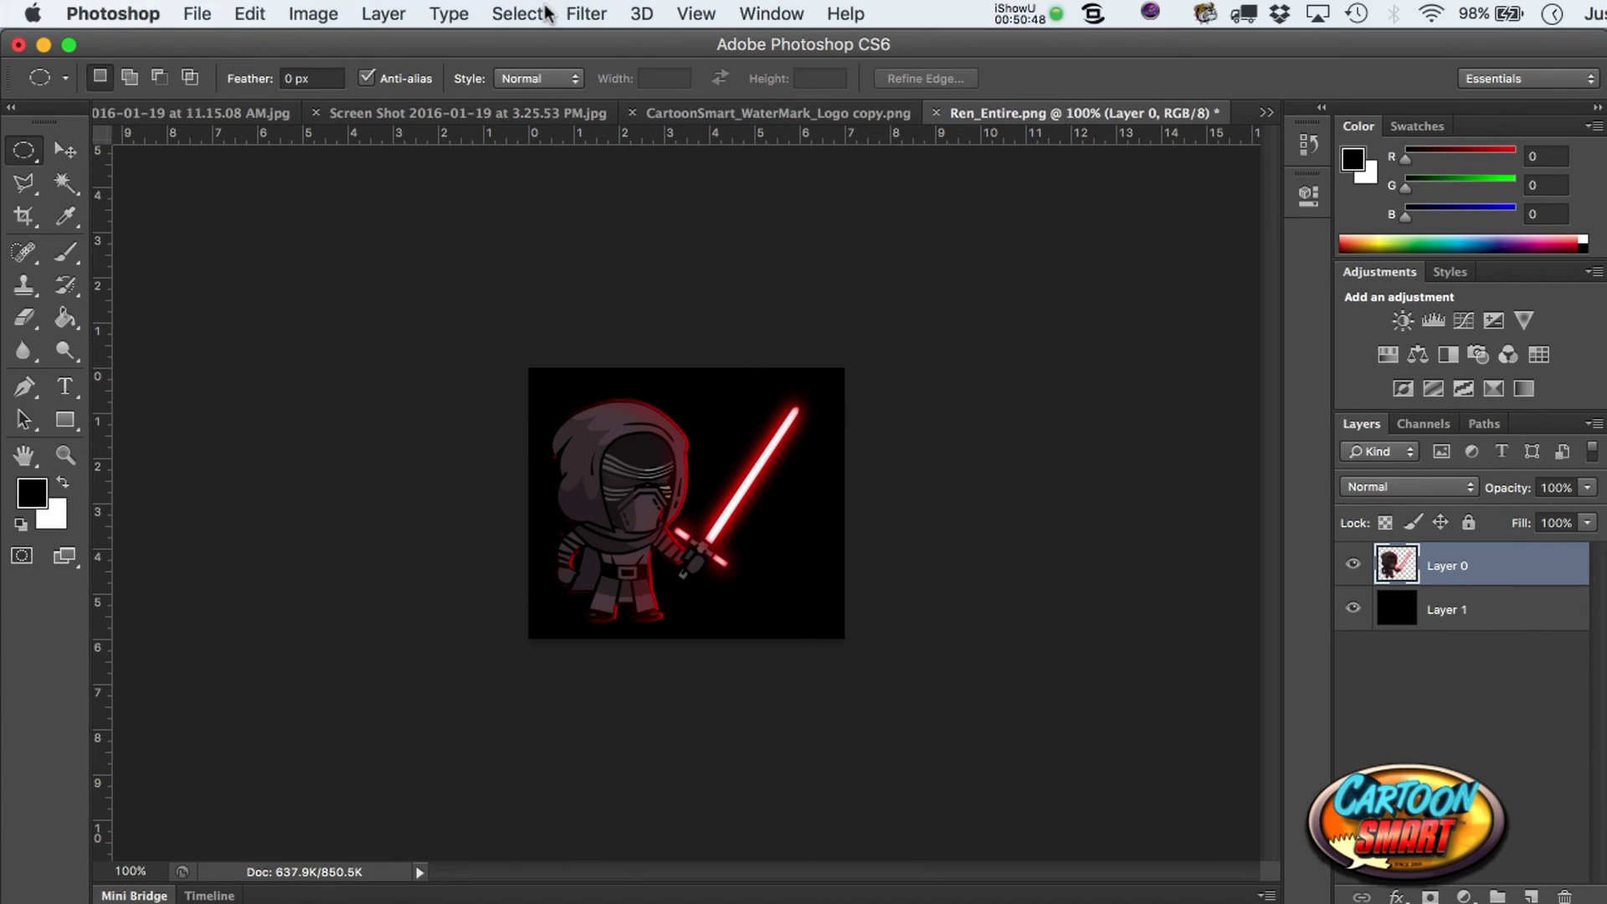
click(586, 14)
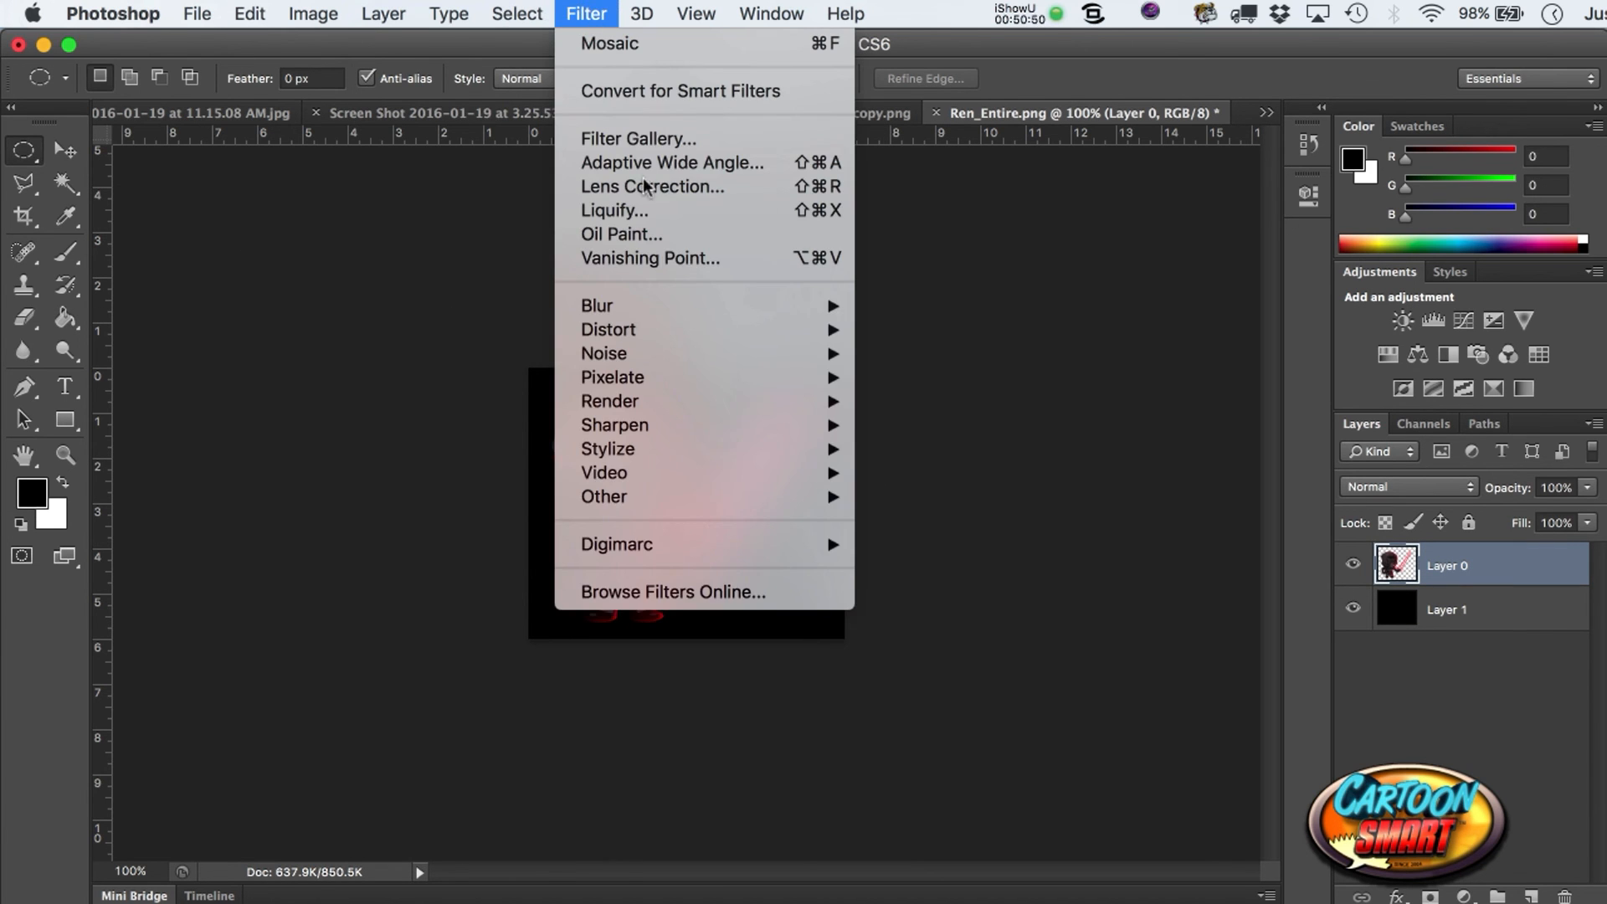
mouse_move(680, 383)
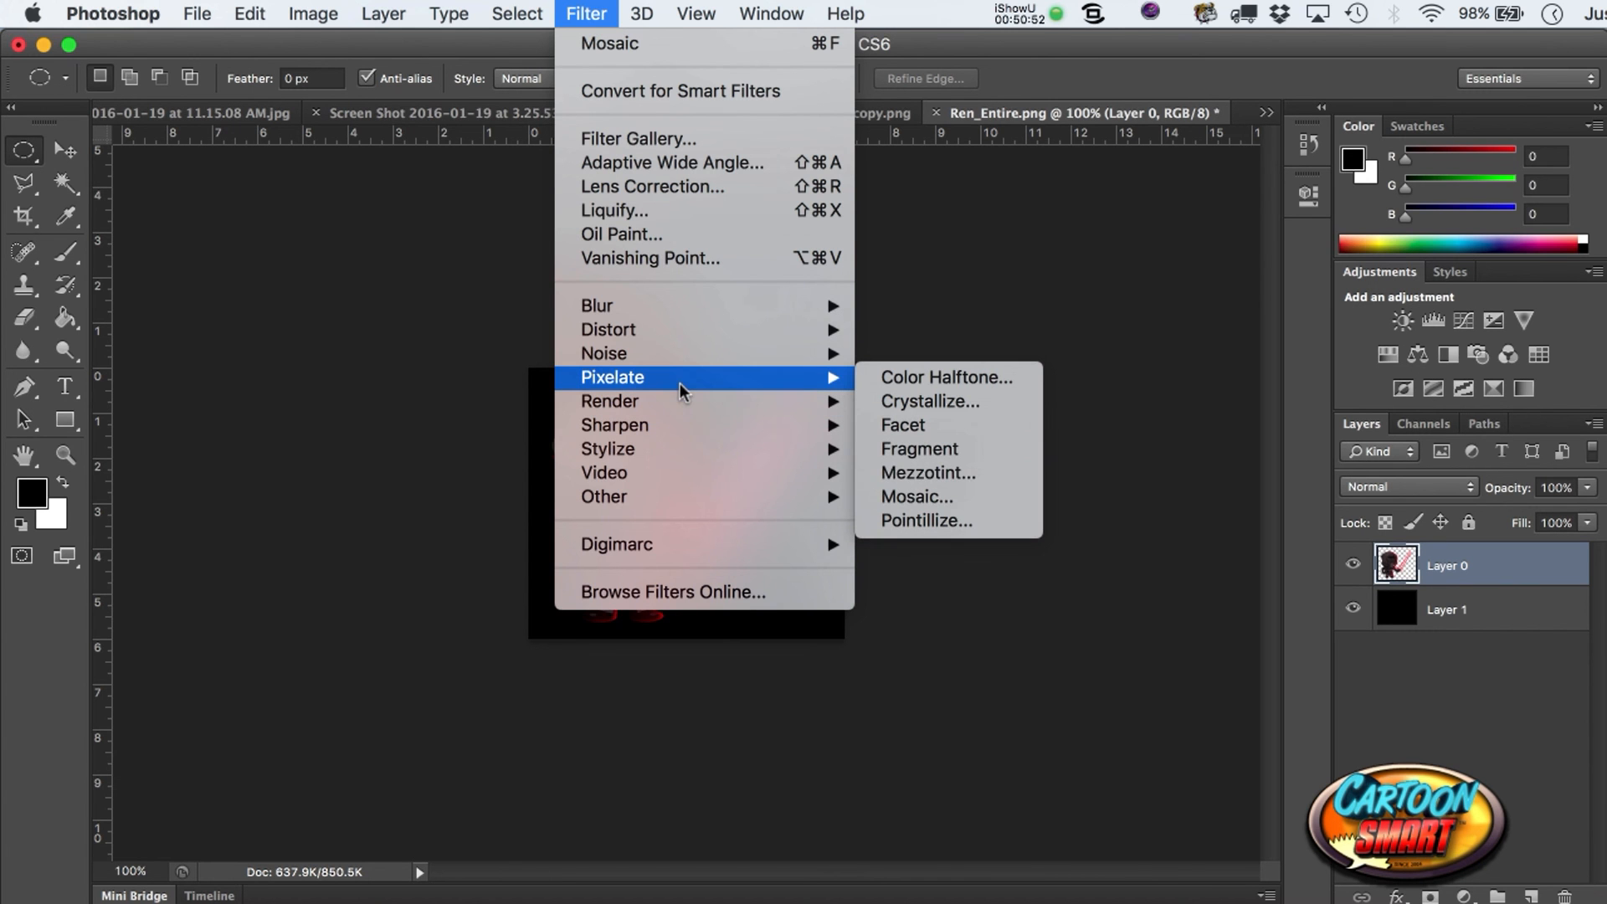
click(938, 494)
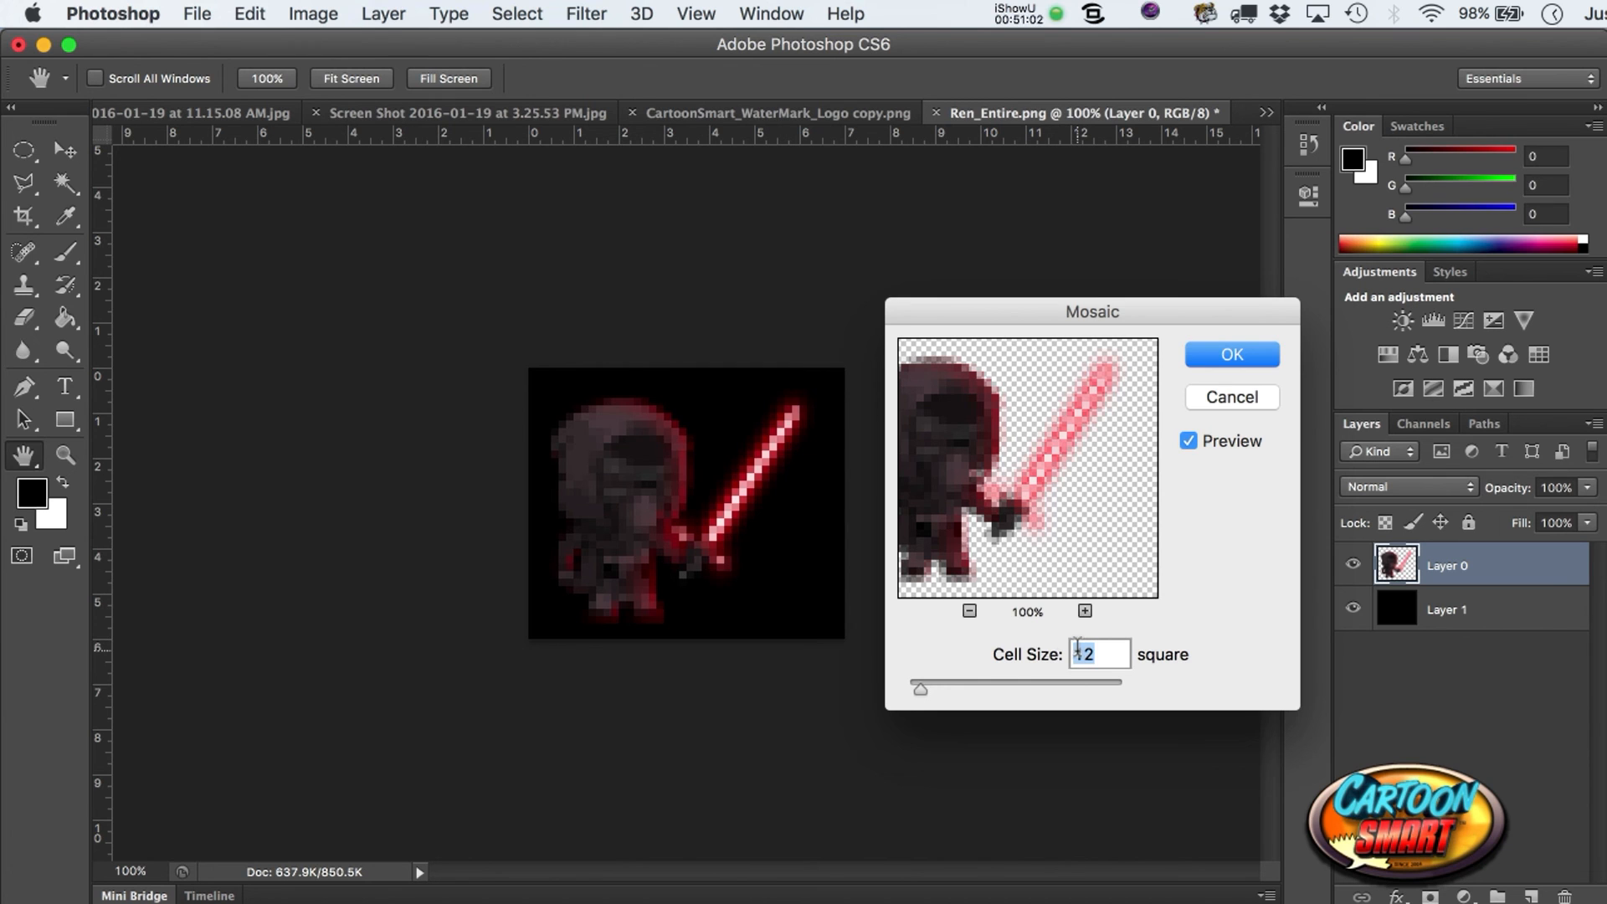
text(8)
key(Tab)
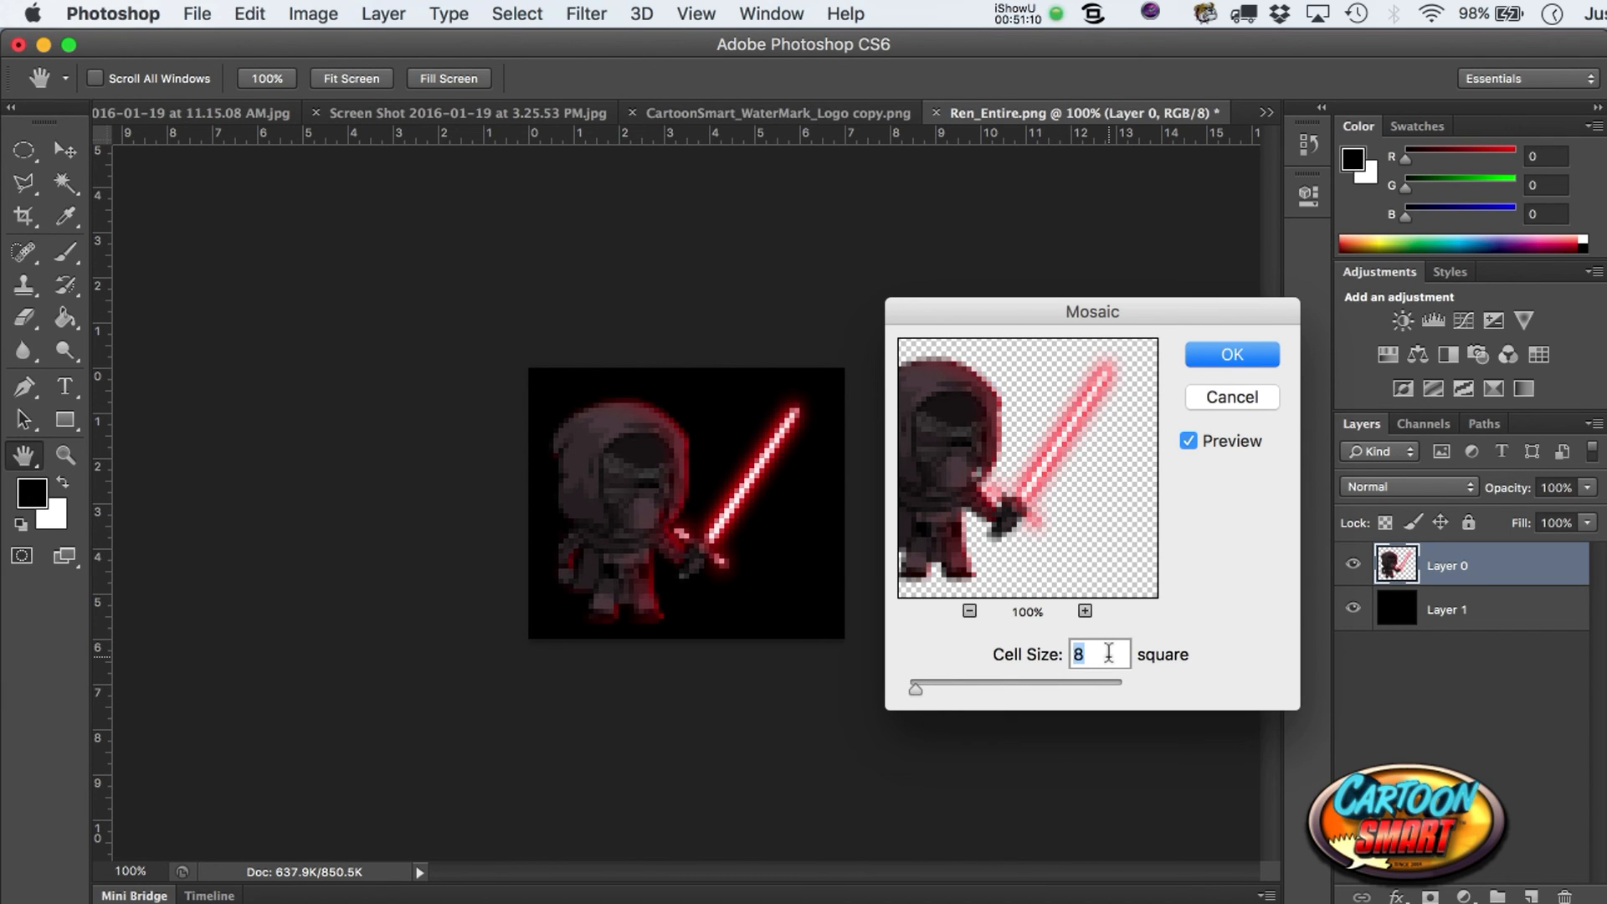
text(4)
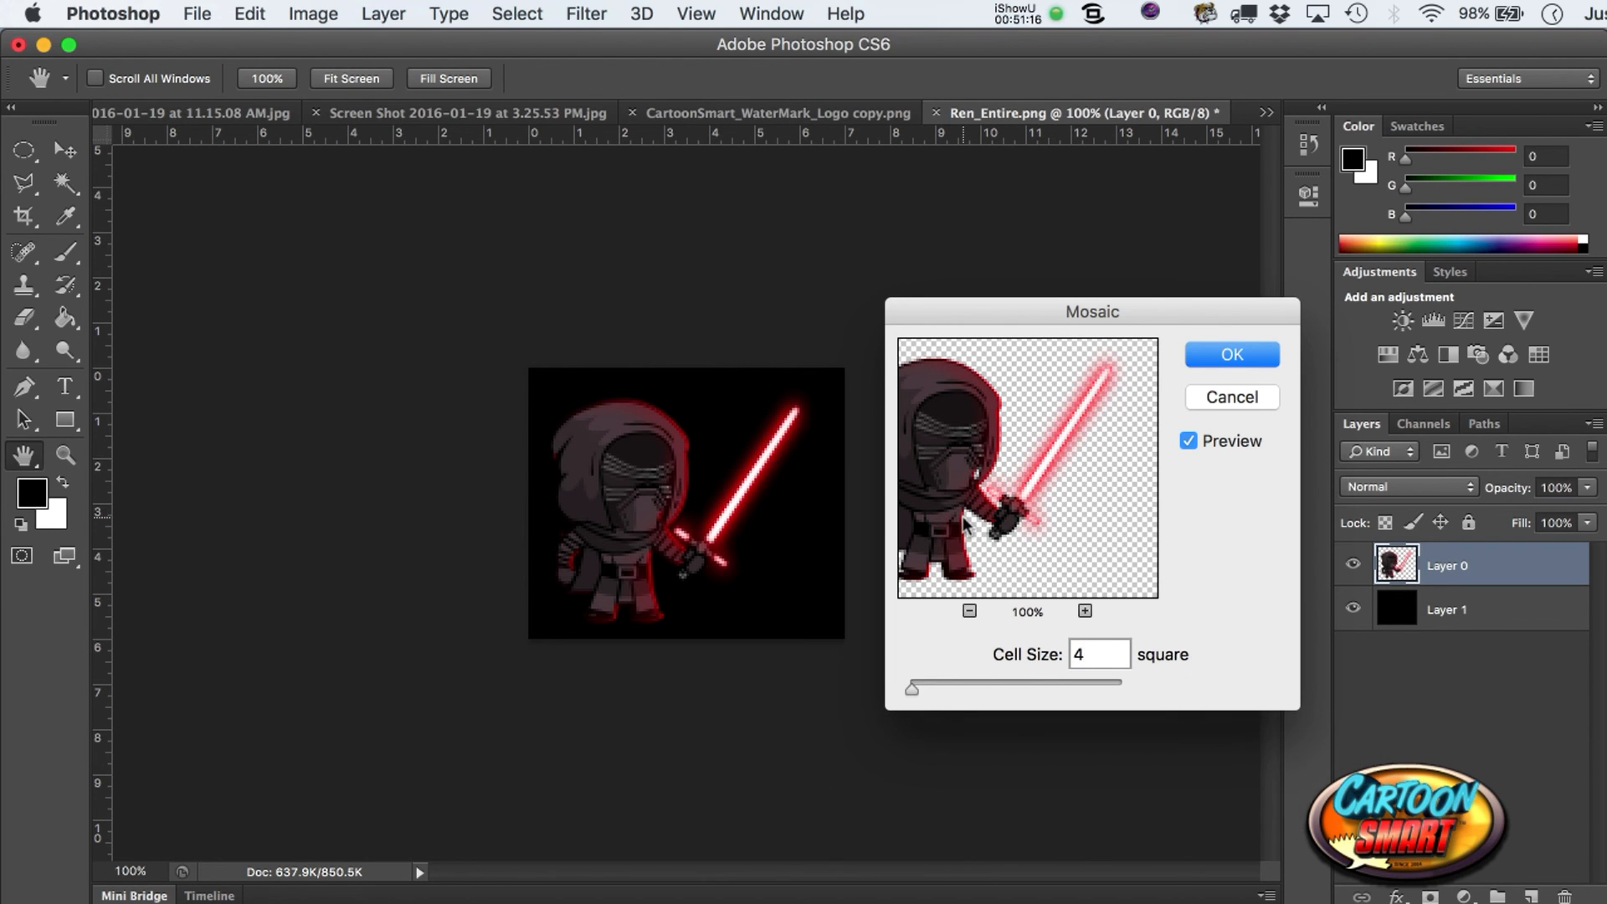
text(6)
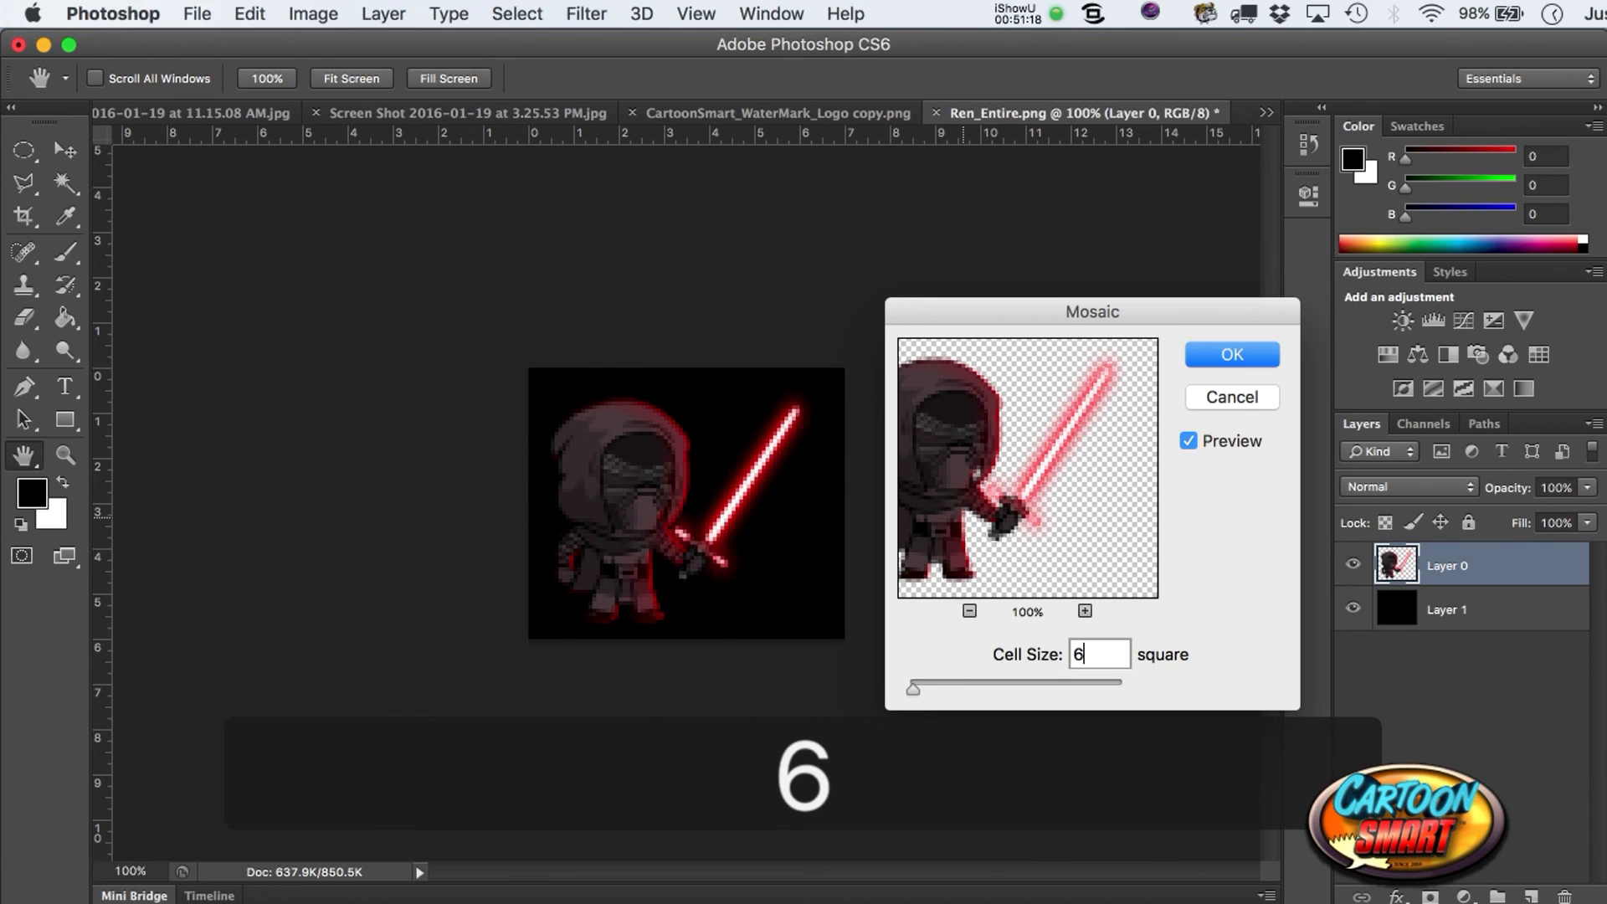
text(8)
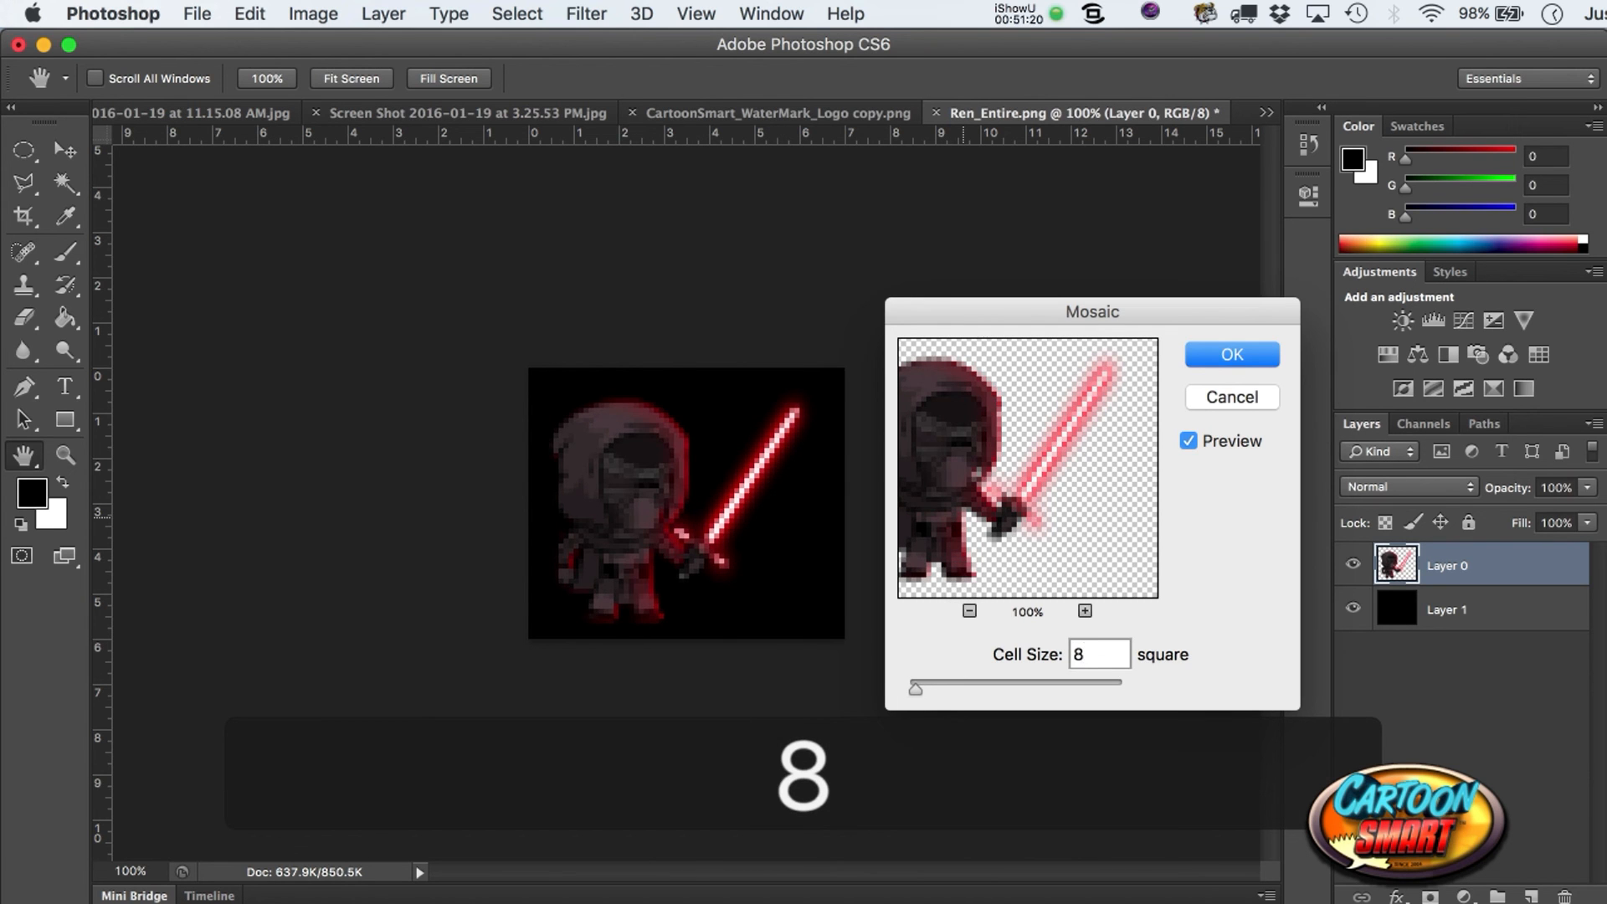
click(1248, 355)
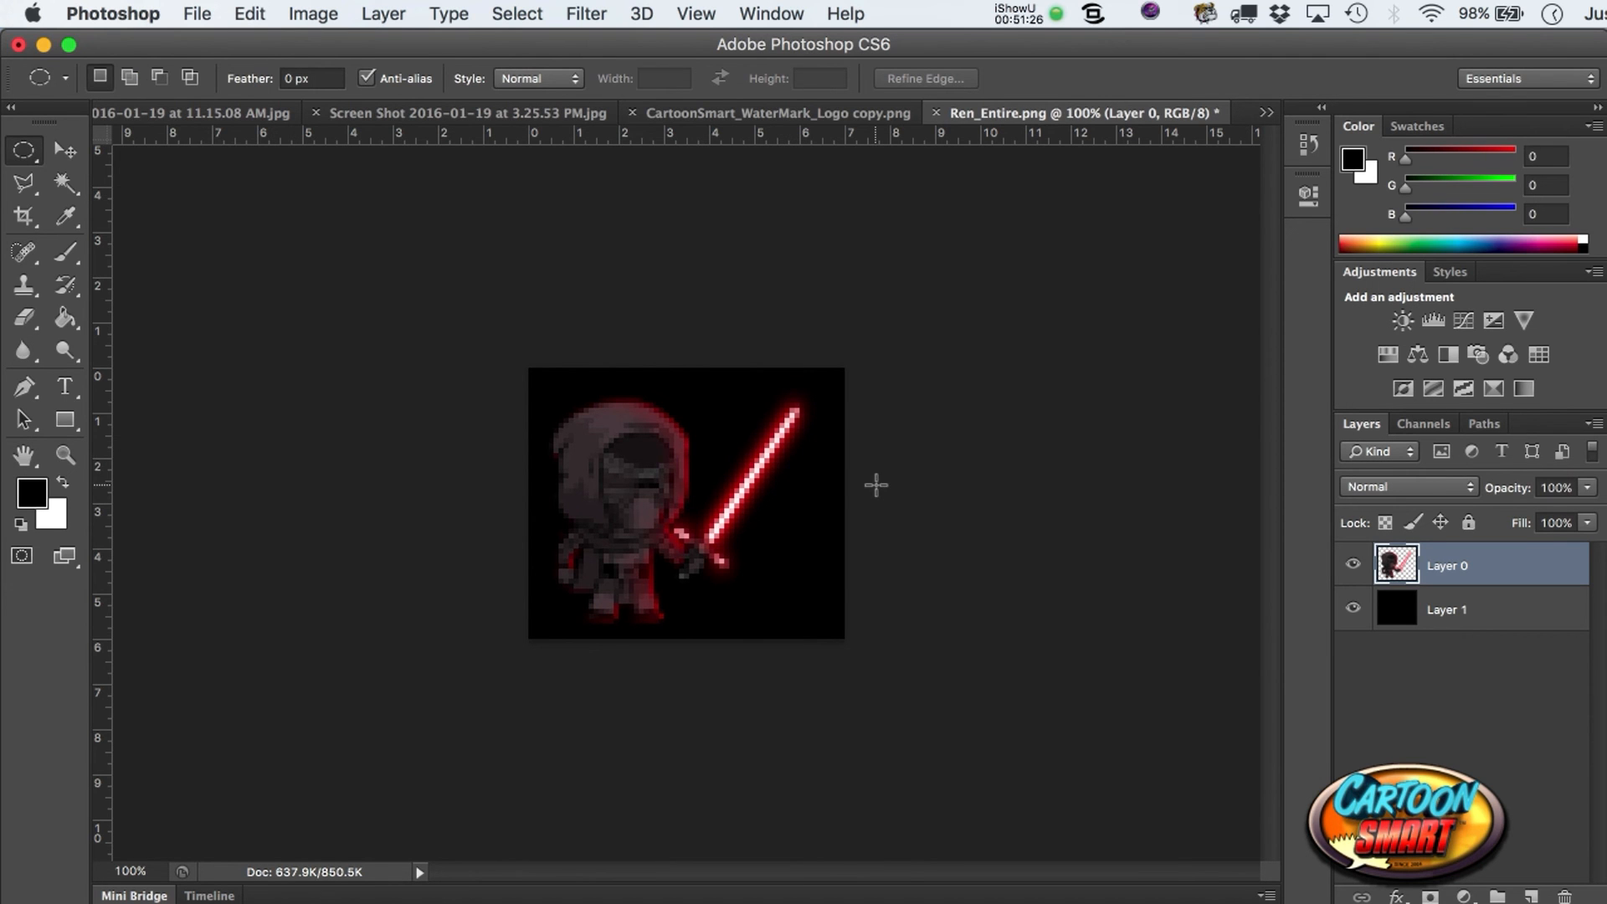
- Delete the black Layer 1 and save the pixelated Ren_Entire.png
key(super+s)
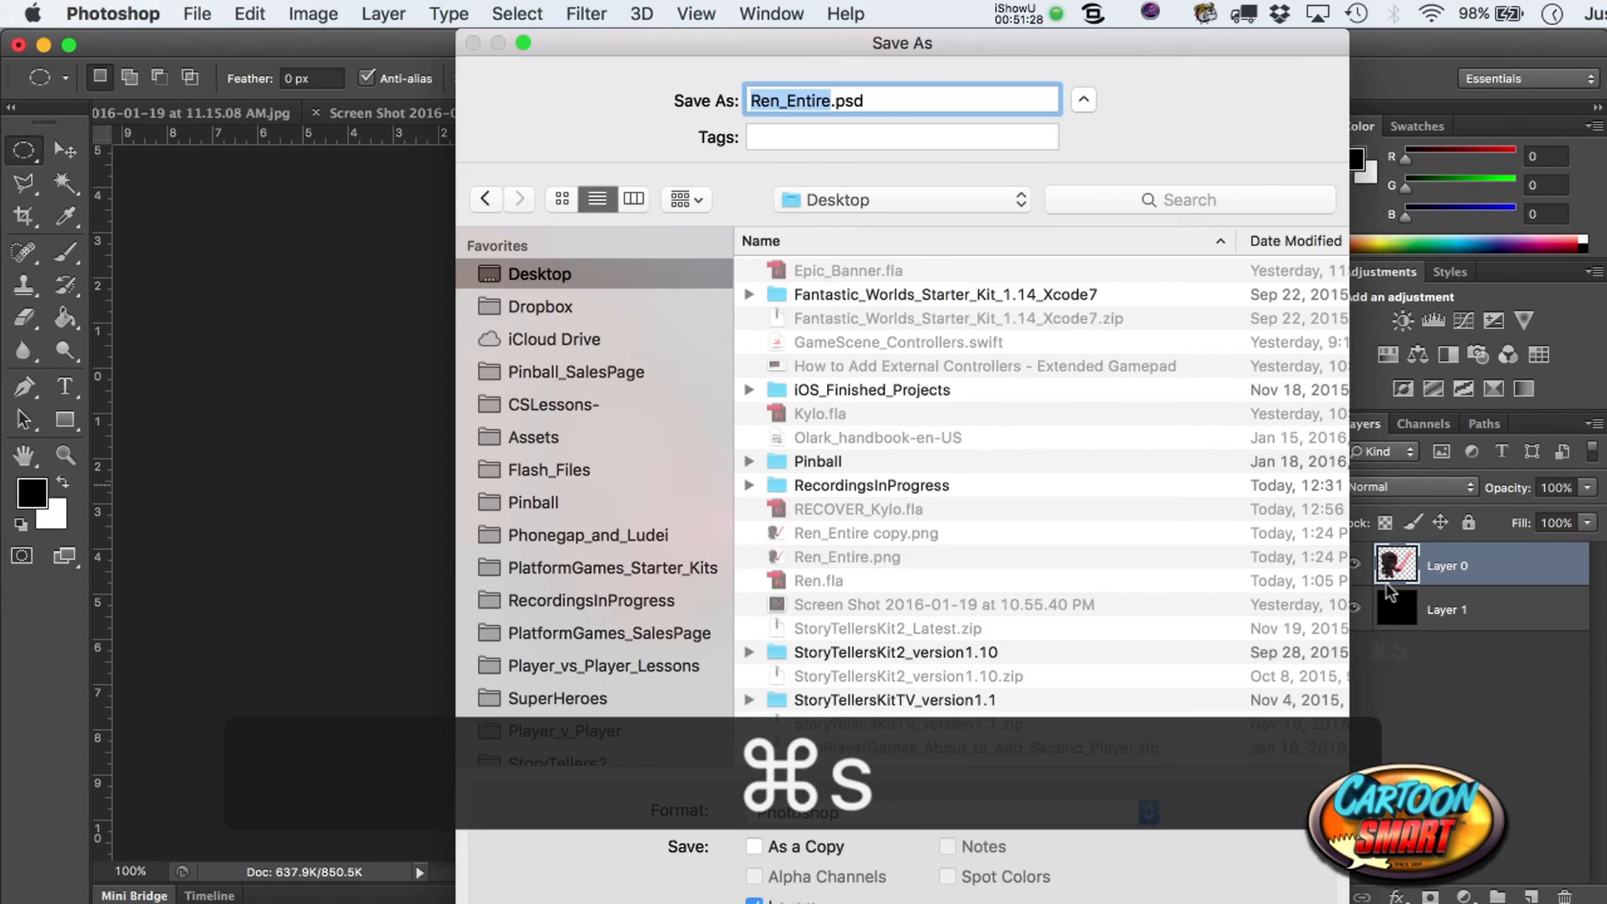
key(Escape)
click(1451, 624)
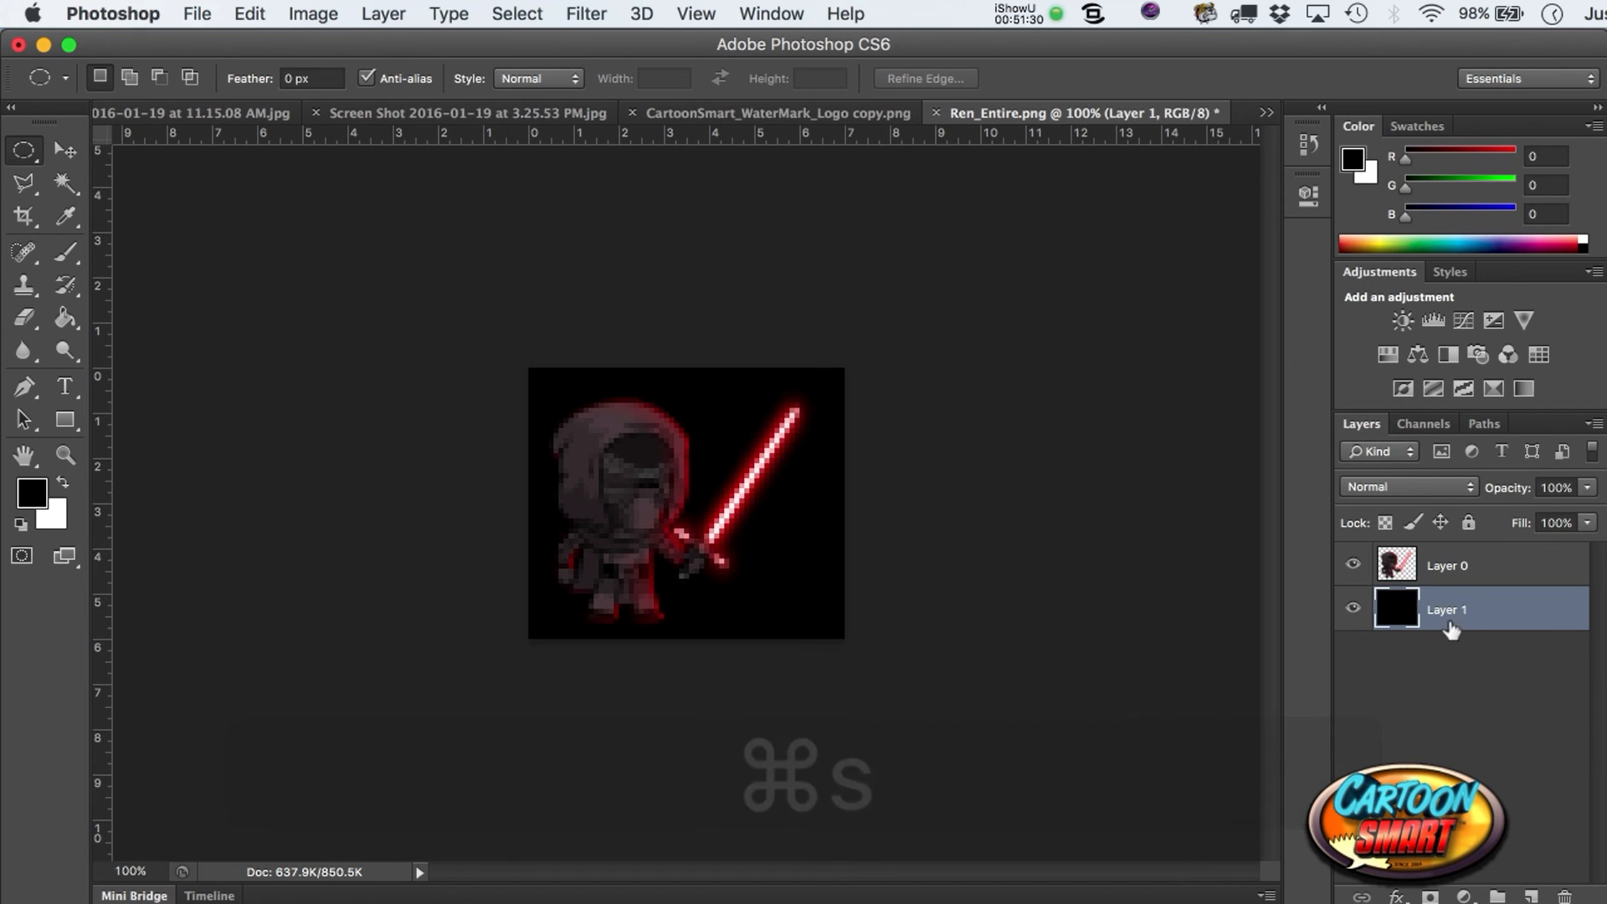
click(1562, 893)
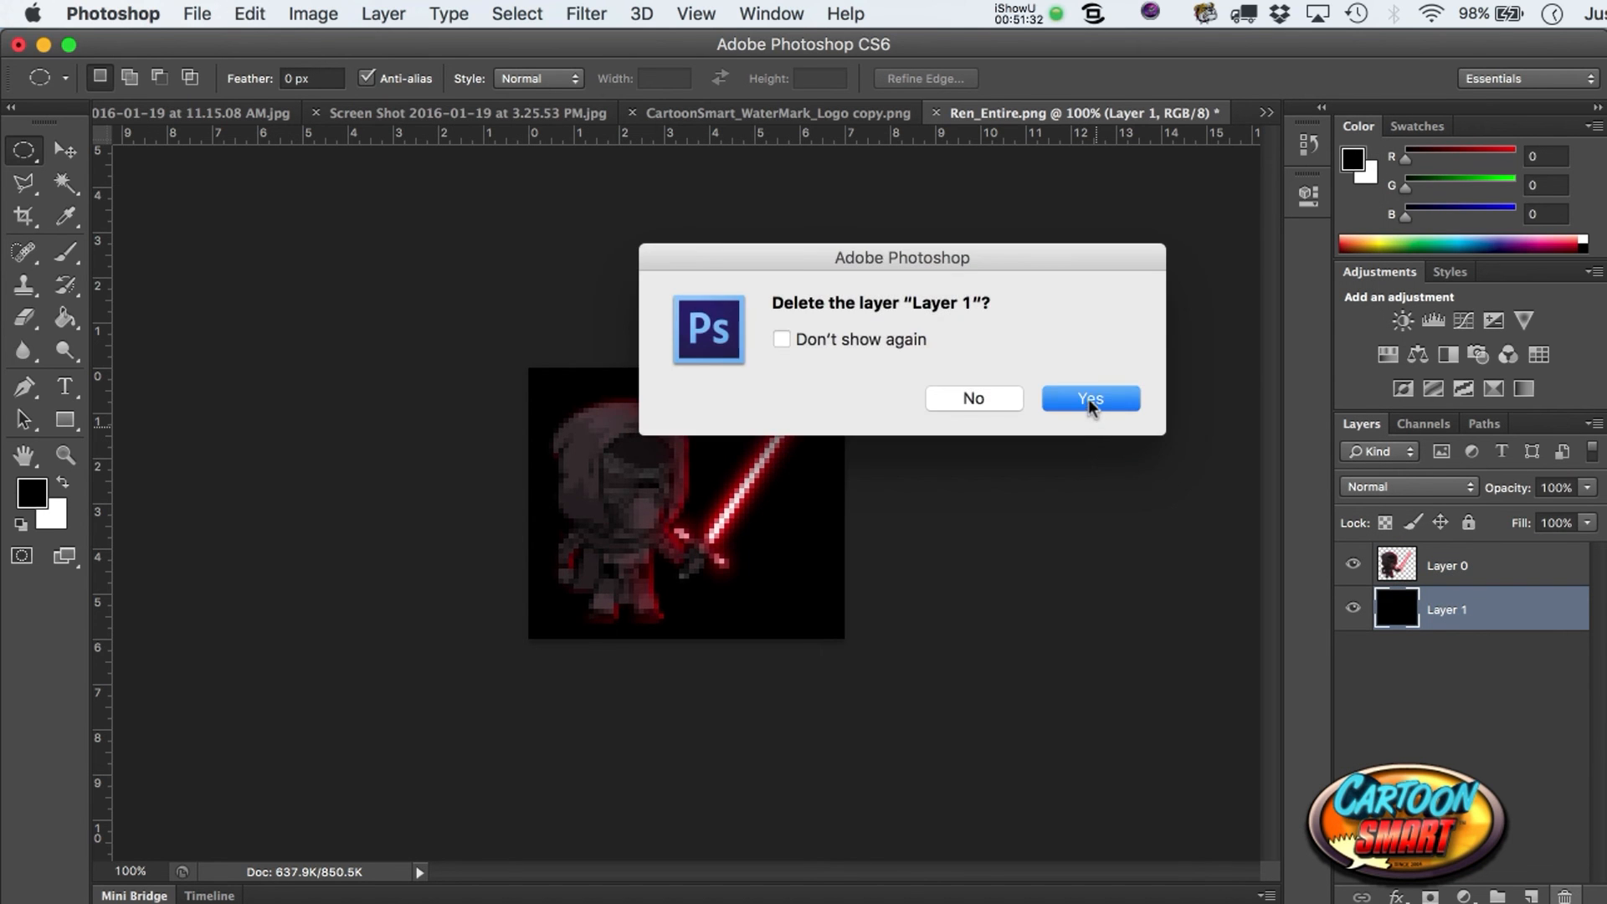
click(1088, 398)
key(super+s)
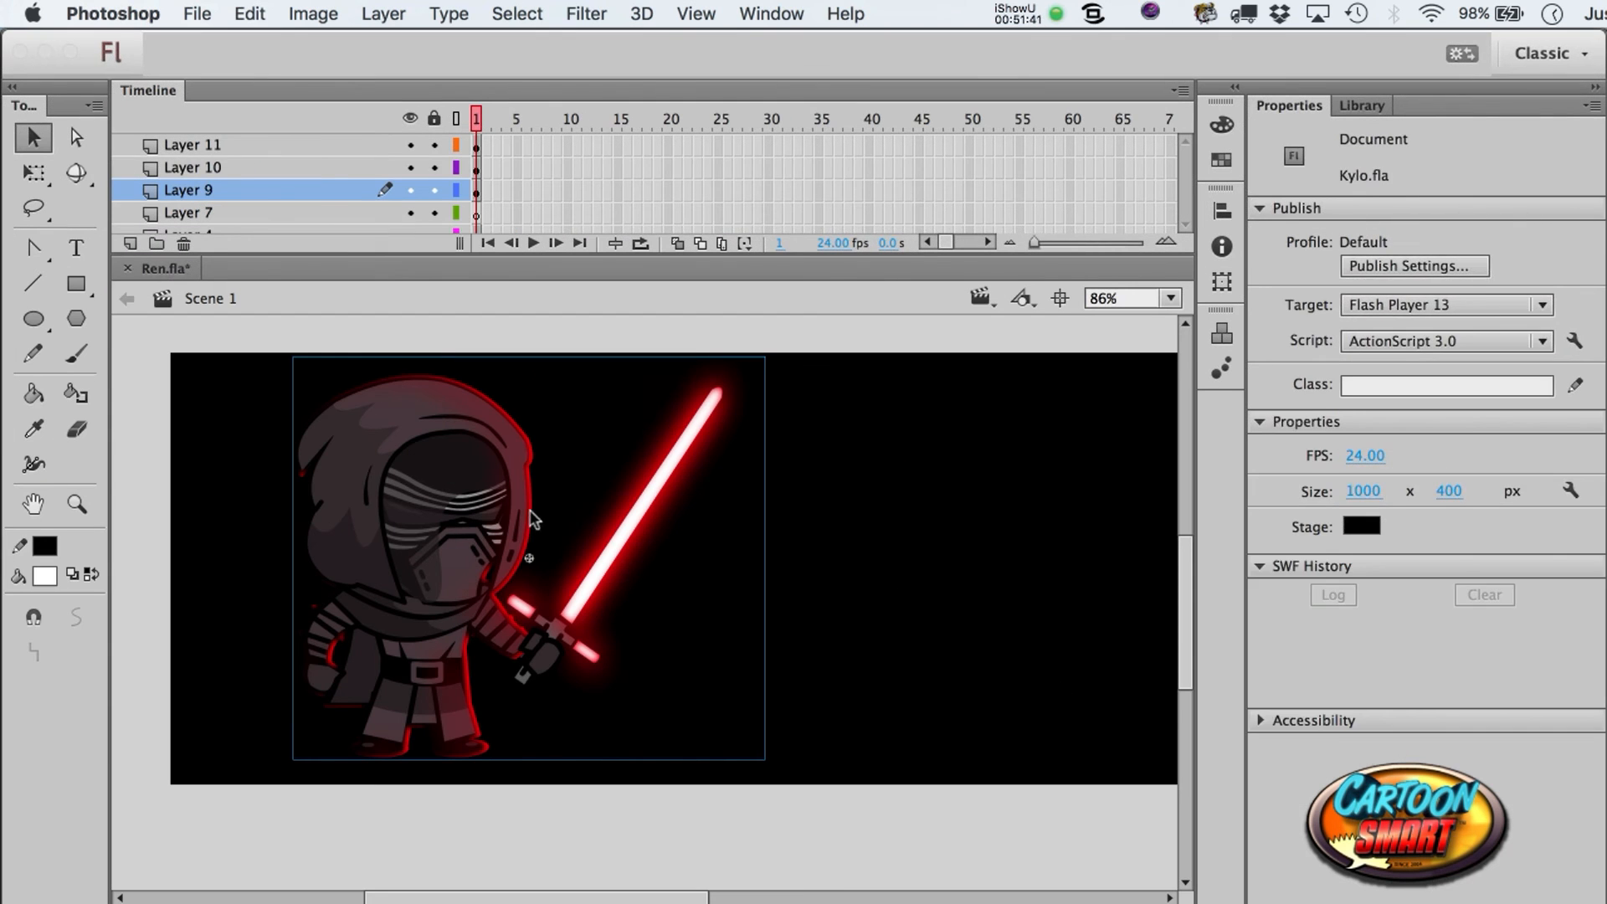
- Switch to Flash and bring Ren_Entire copy.png and the pixelated Ren_Entire.png onto the Scene 1 stage
click(529, 558)
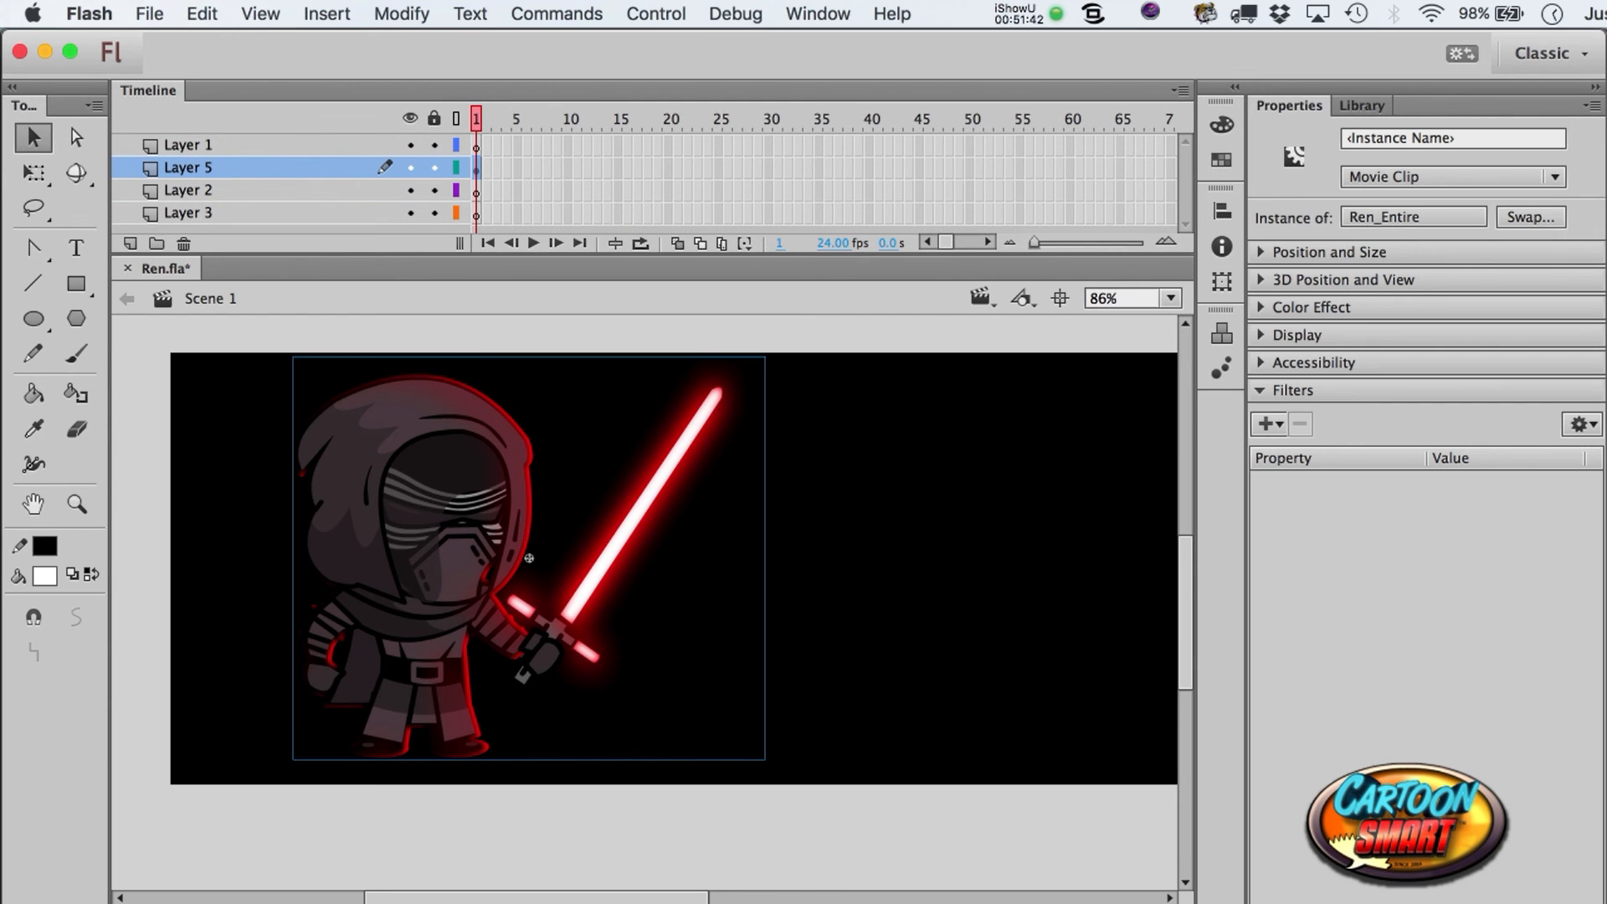
drag(104, 896, 932, 606)
click(932, 606)
drag(423, 574, 687, 547)
drag(119, 897, 864, 537)
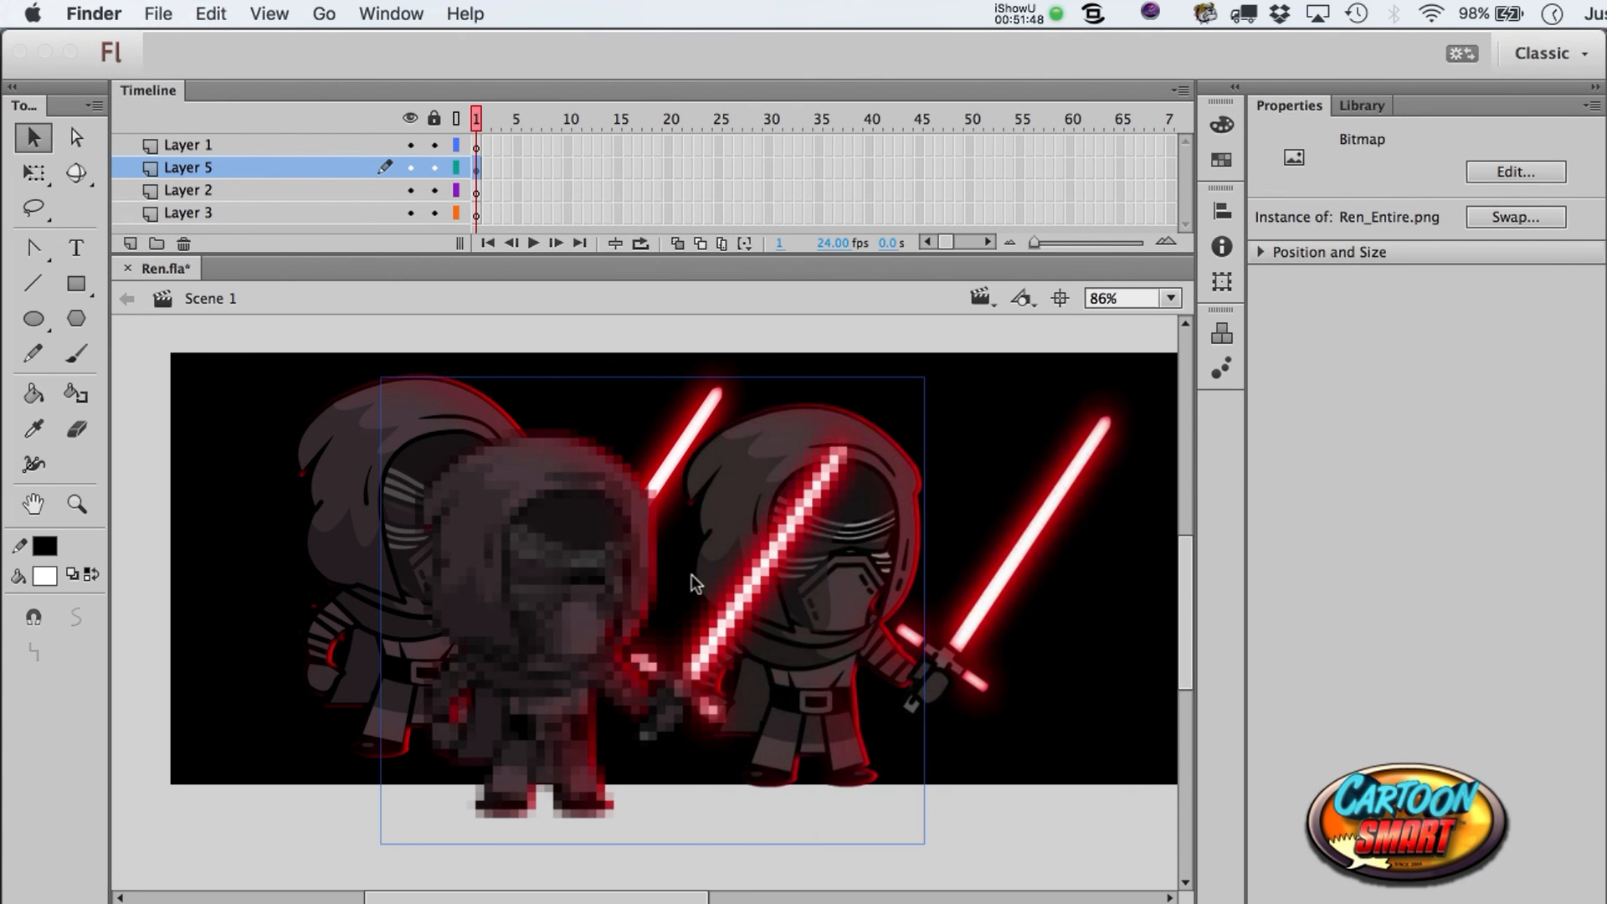
- Move the pixelated Ren_Entire.png bitmap to the far side of the smooth bitmap so the characters stand in a row
scroll(692, 574, right, 3)
drag(402, 596, 1021, 564)
click(73, 501)
alt+click(499, 522)
drag(461, 447, 1256, 842)
- Scale both imported bitmaps down together proportionally and place them side by side just beyond the large character's lightsaber hilt
key(a)
drag(713, 601, 757, 589)
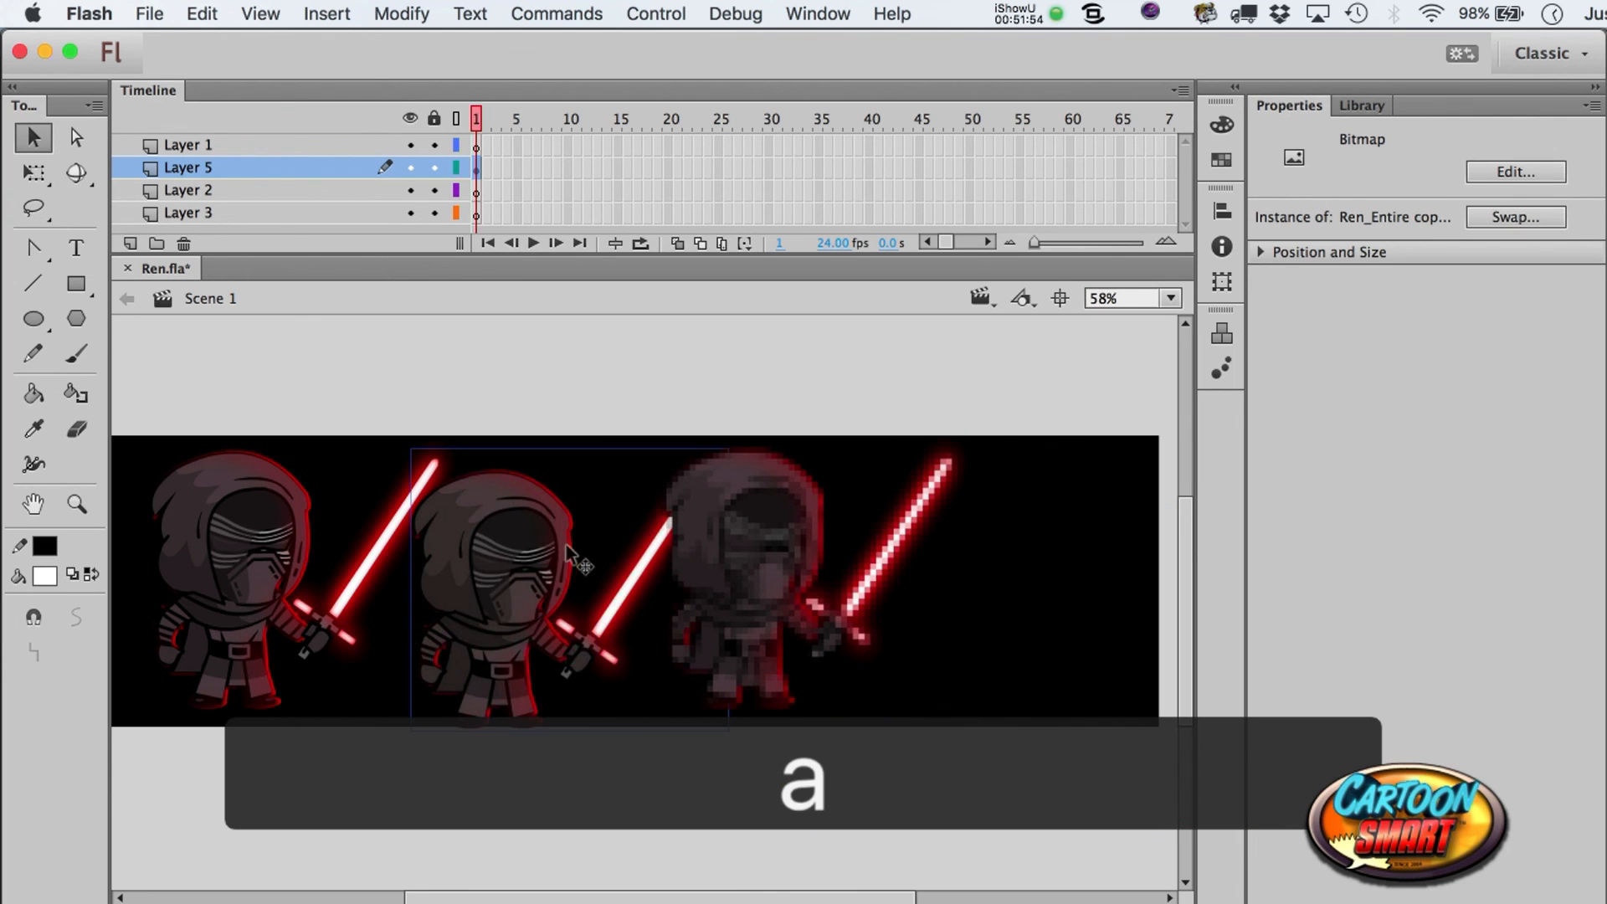
key(q)
drag(1004, 412, 889, 507)
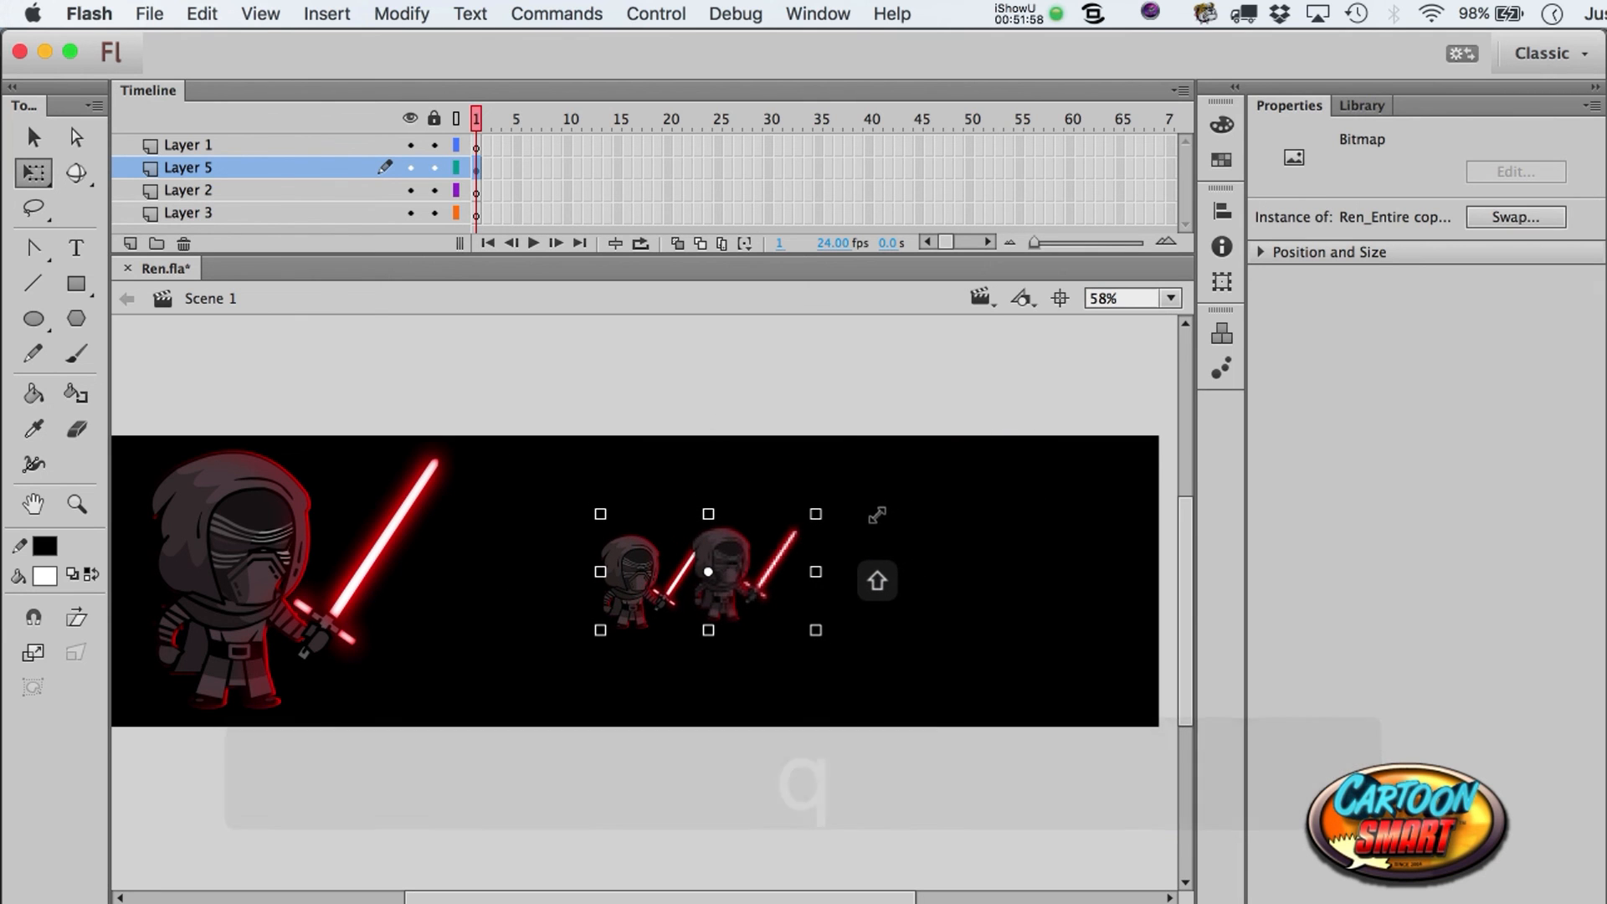
key(a)
click(762, 767)
drag(653, 589, 423, 644)
drag(711, 571, 519, 663)
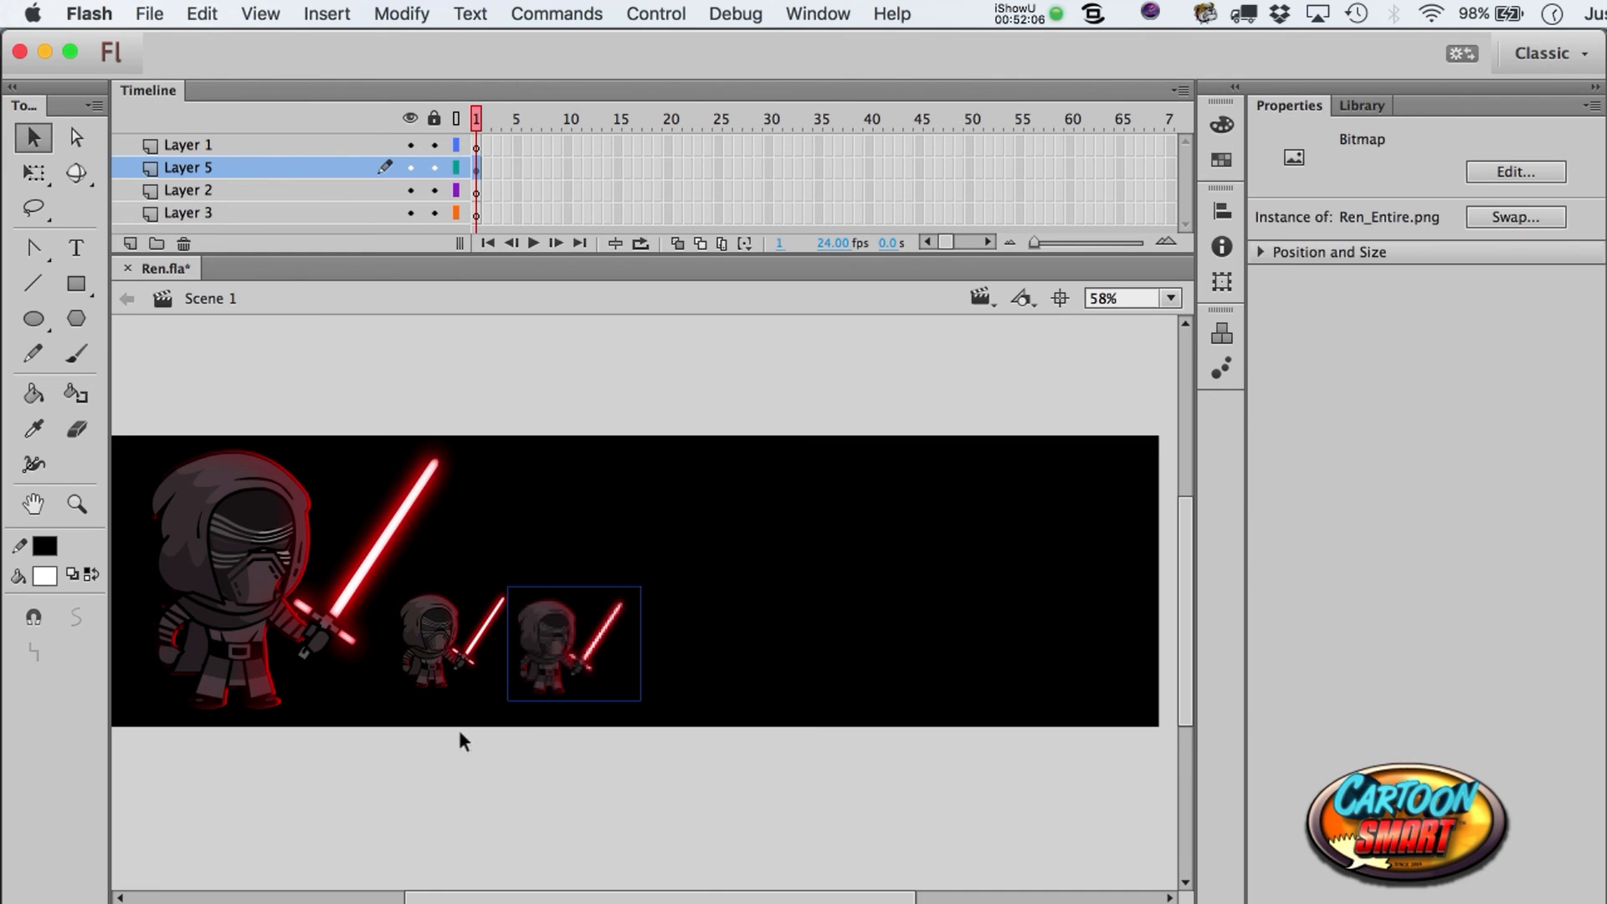
- Nudge the small pixelated bitmap up and closer to the smooth one so the two characters line up
click(462, 741)
click(76, 504)
drag(132, 415, 771, 785)
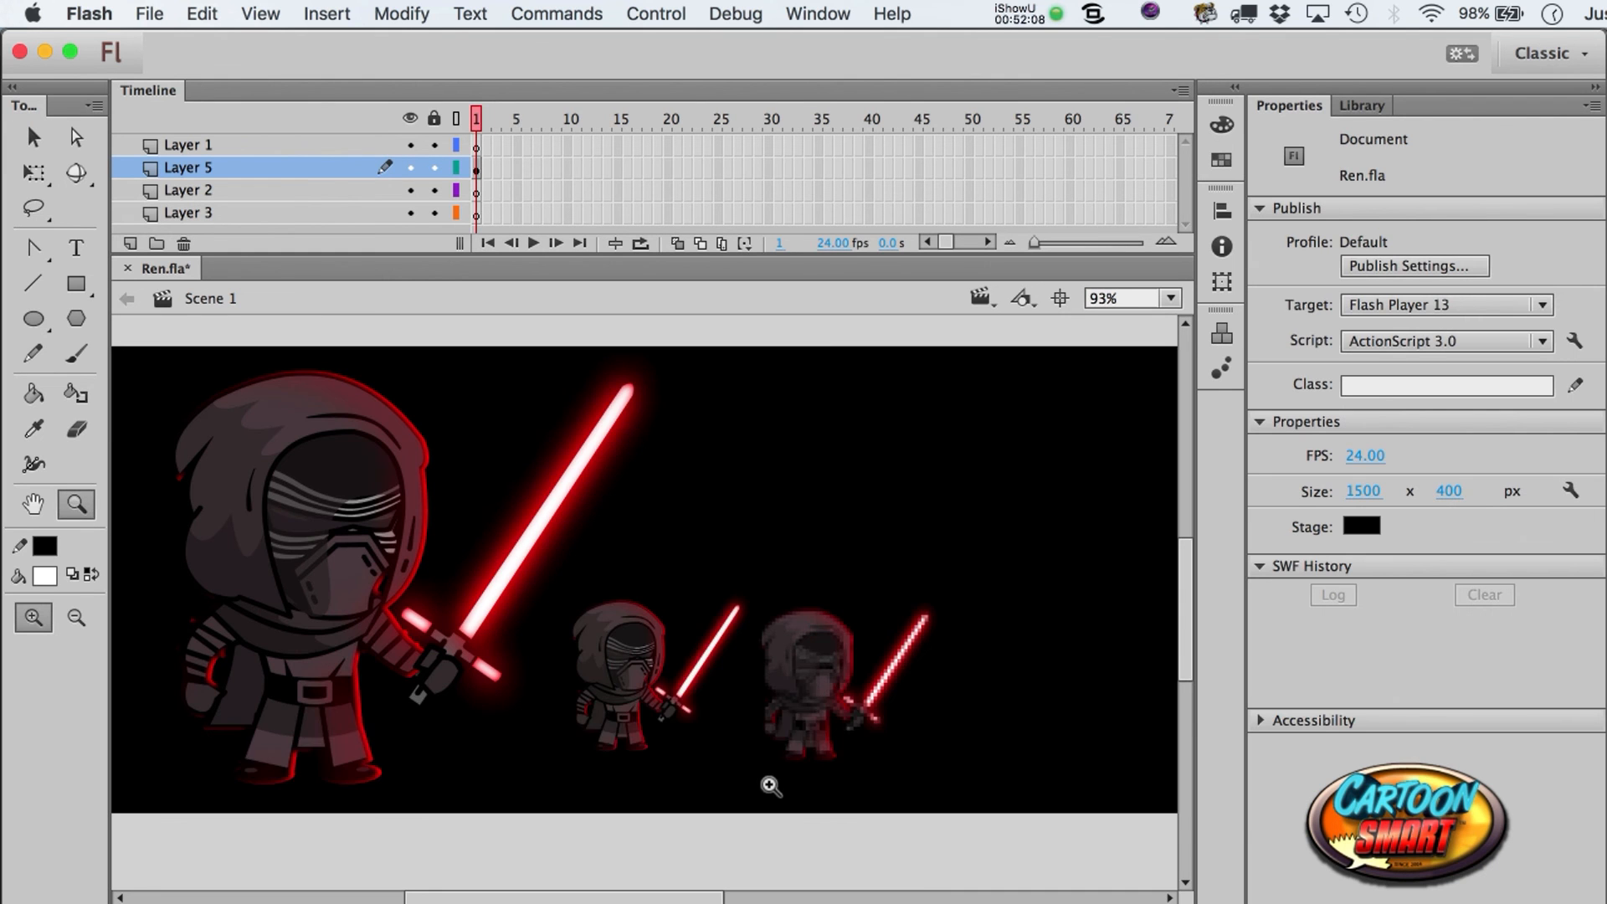
key(a)
click(646, 674)
click(778, 685)
key(shift+Right)
key(shift+Right)
key(shift+Left)
key(shift+Left)
key(Up)
key(Up)
key(Up)
key(shift+Right)
key(shift+Up)
key(shift+Down)
key(shift+Left)
key(shift+Left)
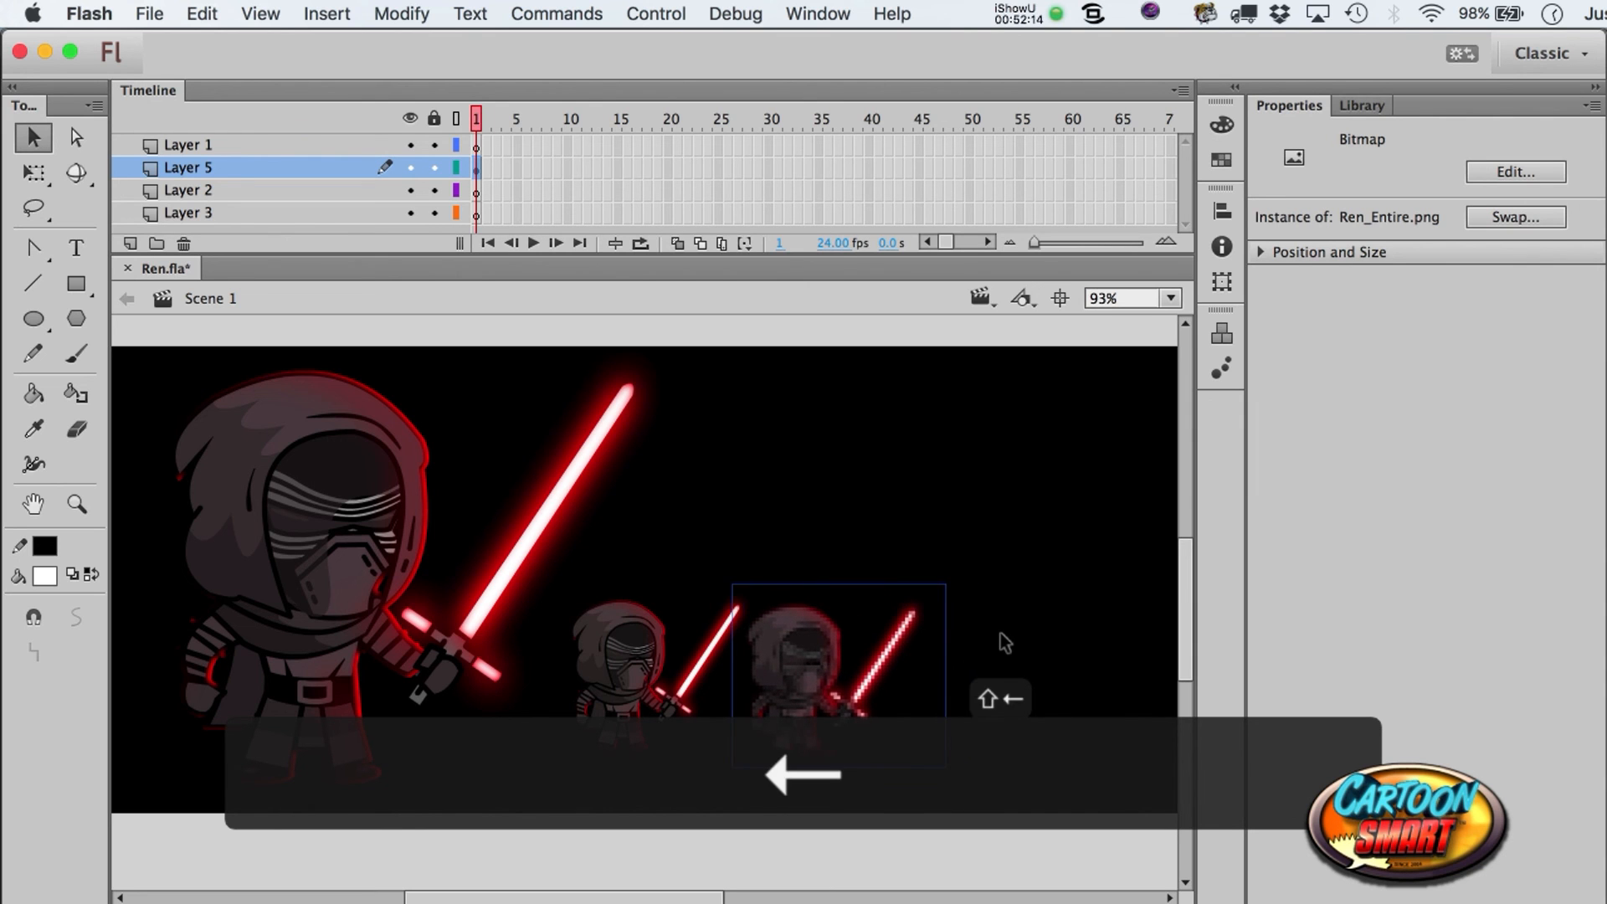
- Nudge the small pixelated bitmap slightly away from the smooth one and deselect it
key(a)
click(653, 695)
click(813, 665)
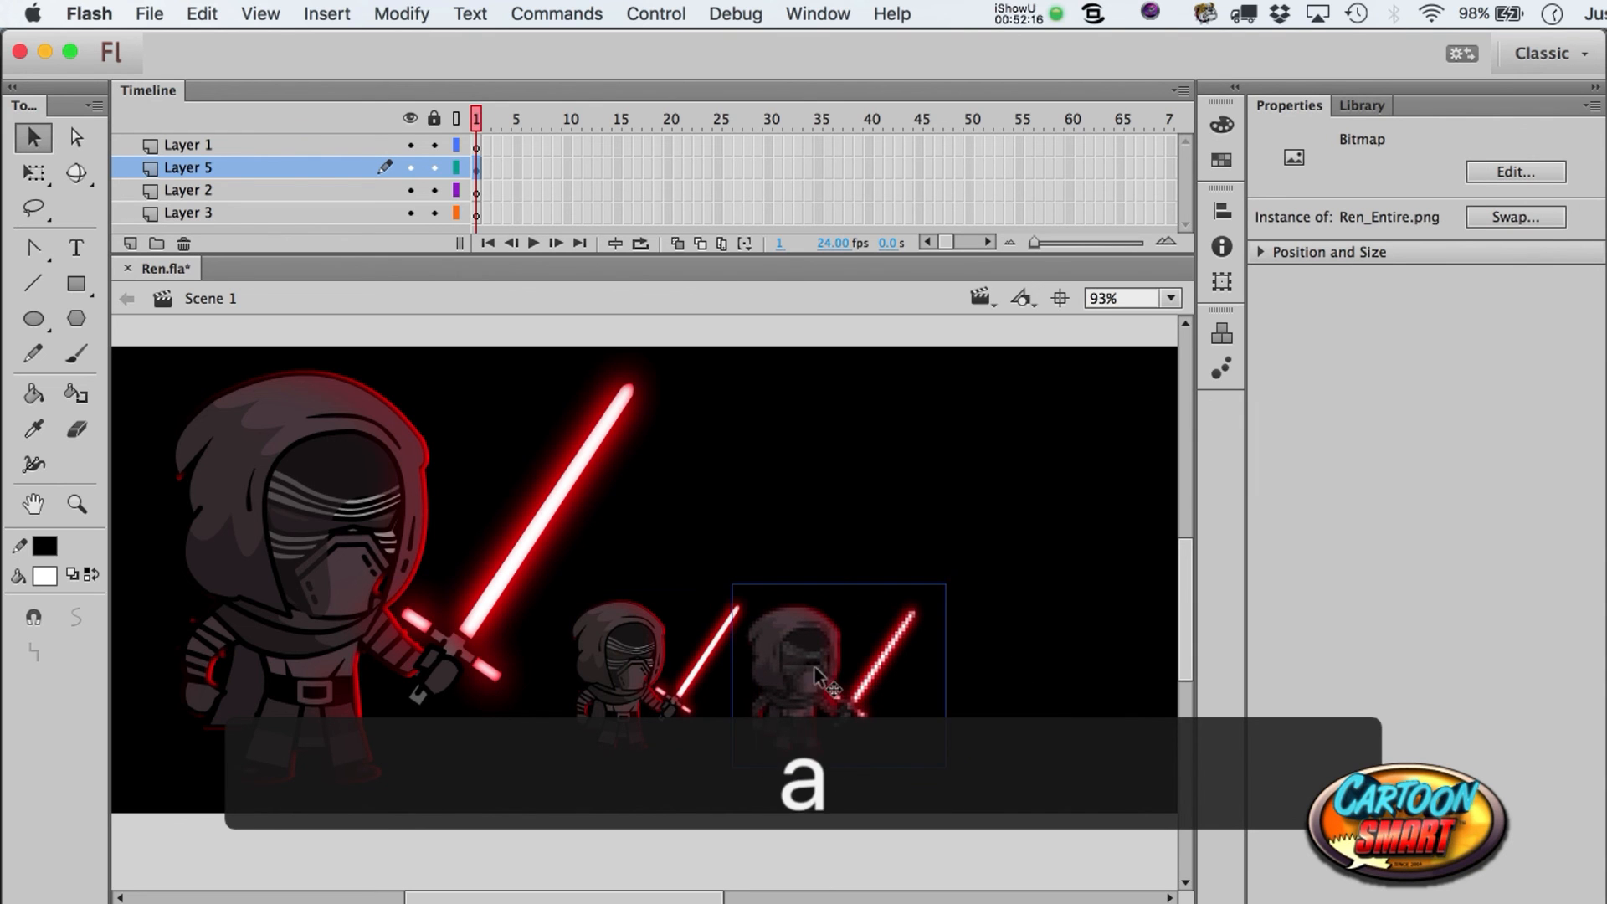
key(Right)
click(841, 837)
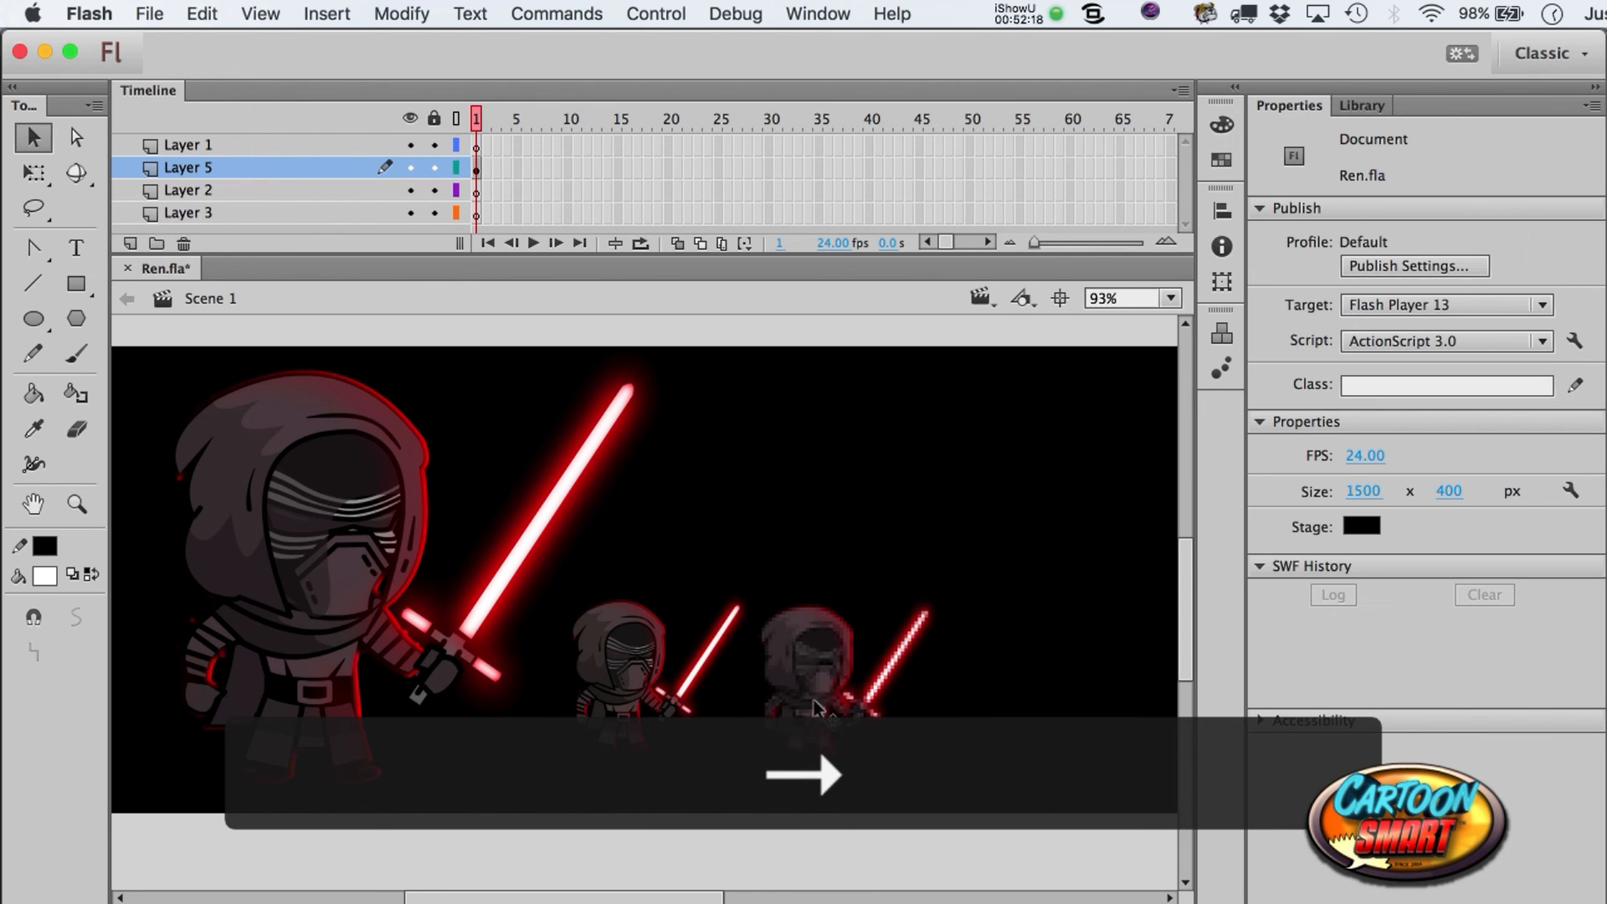
- Examine the small pixelated bitmap up close against the smooth bitmap and the large vector character
key(z)
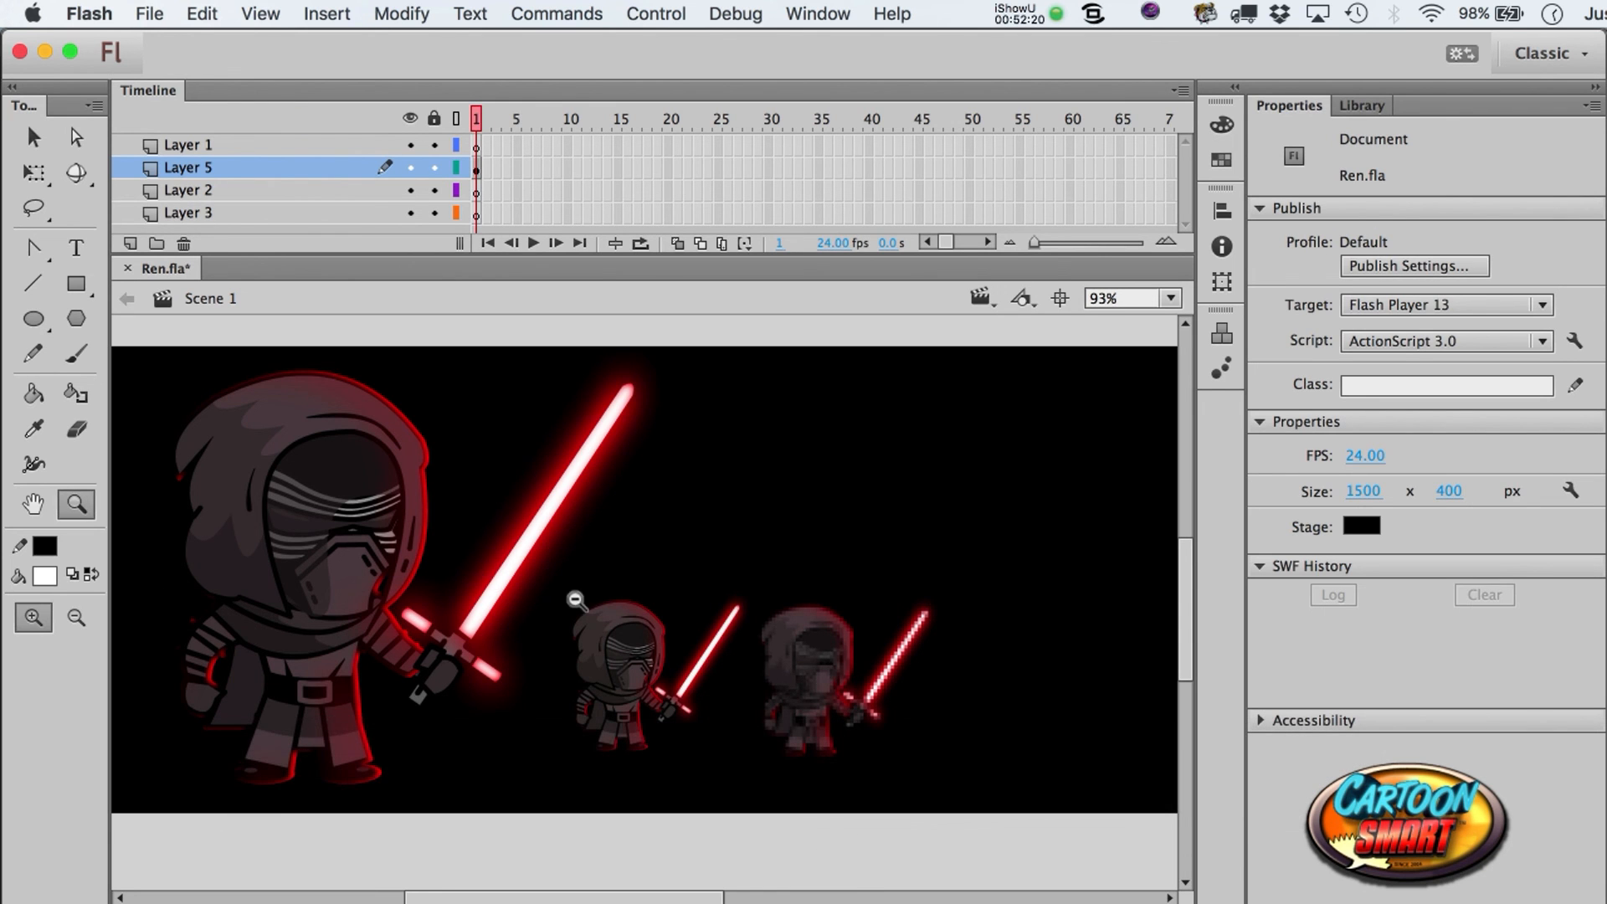
alt+click(576, 601)
drag(466, 470, 871, 728)
key(a)
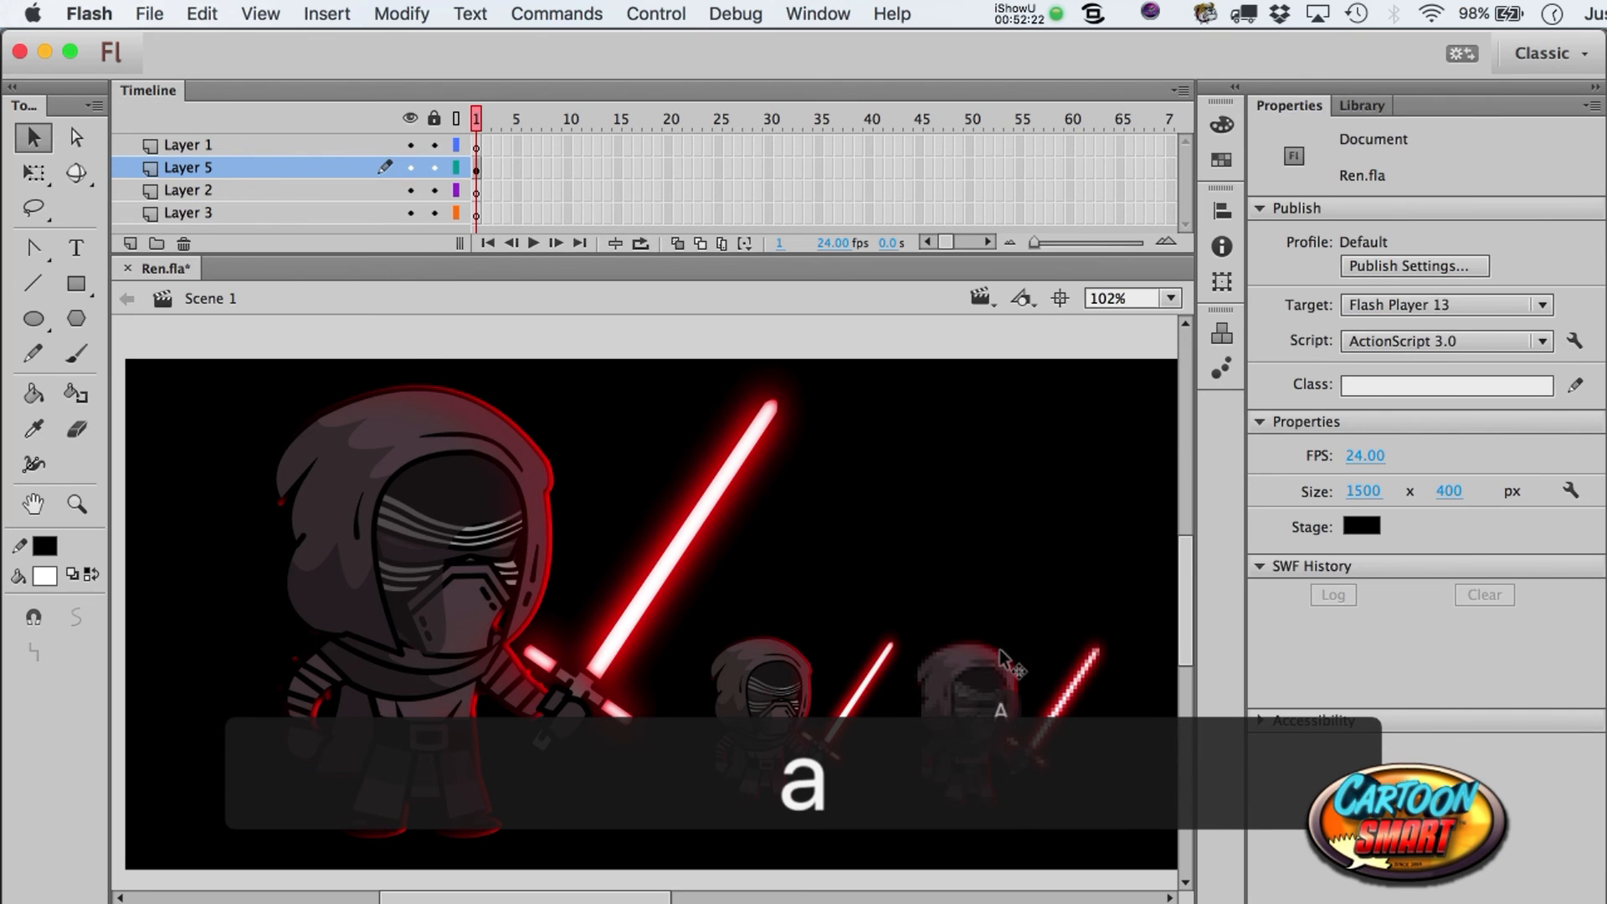
click(986, 681)
click(1026, 576)
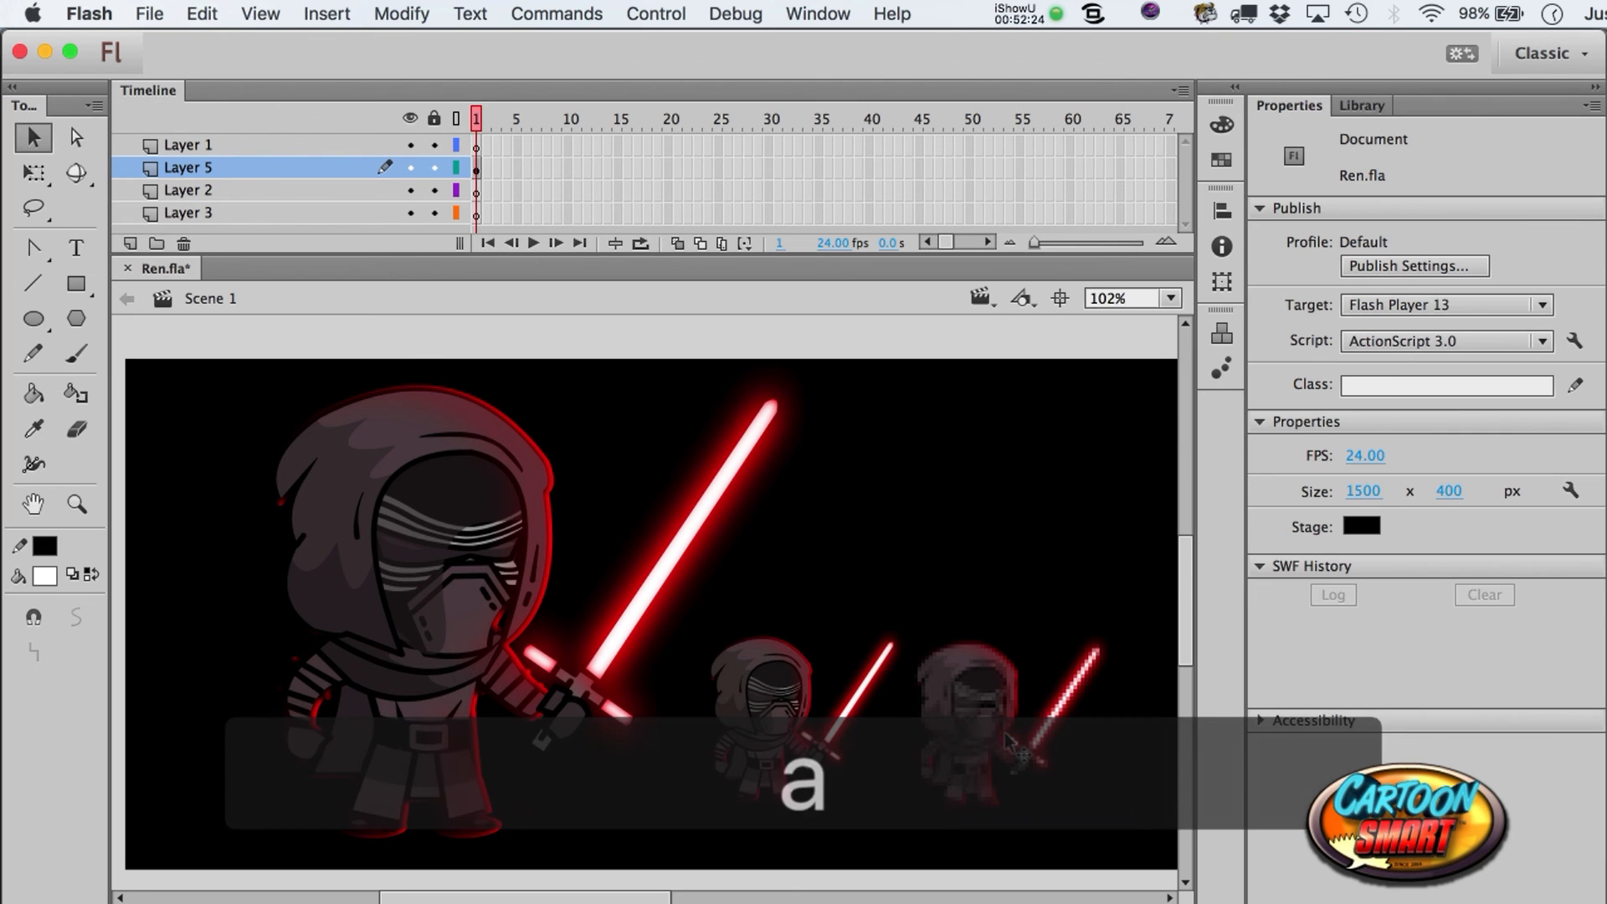
click(1008, 738)
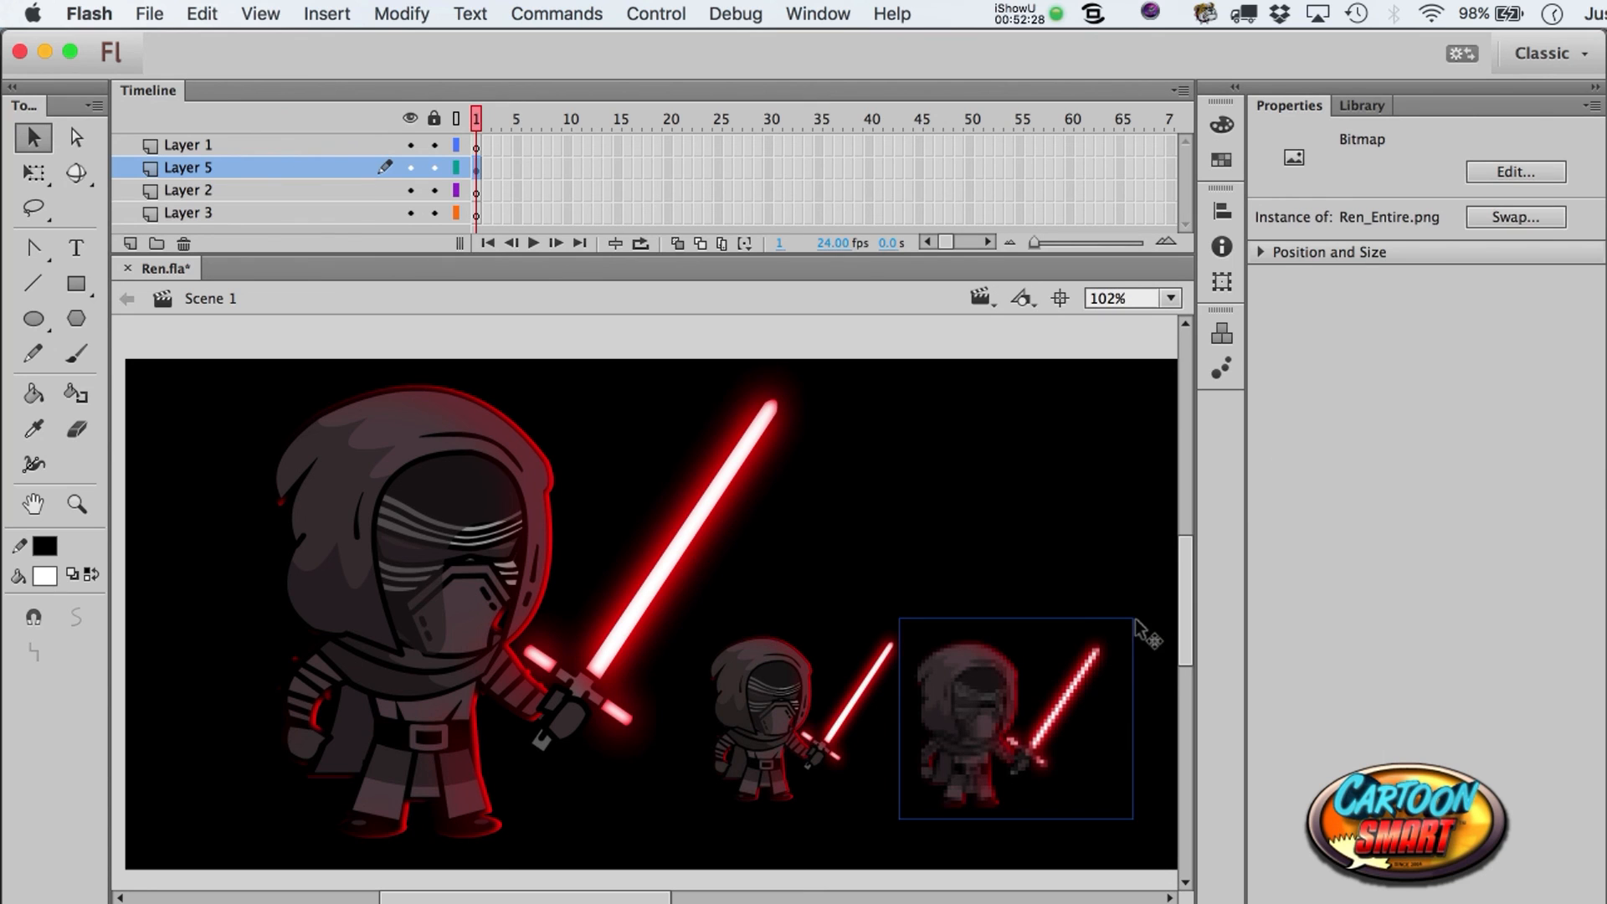
click(1029, 507)
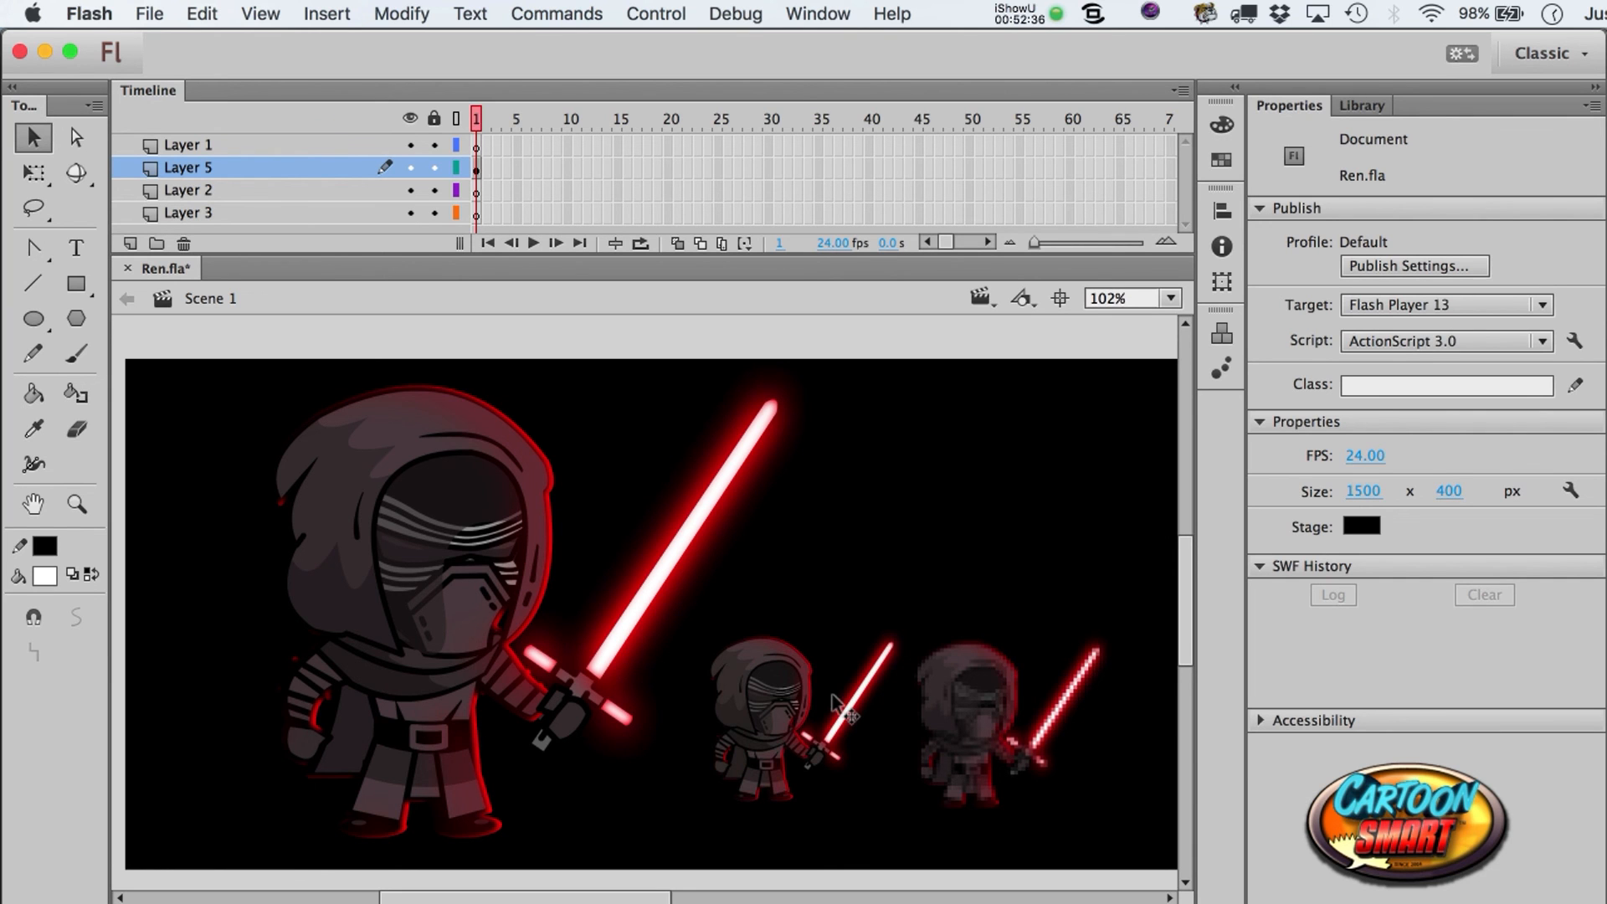
- Select both small bitmaps and scale them down together proportionally to about two thirds of their size
click(768, 707)
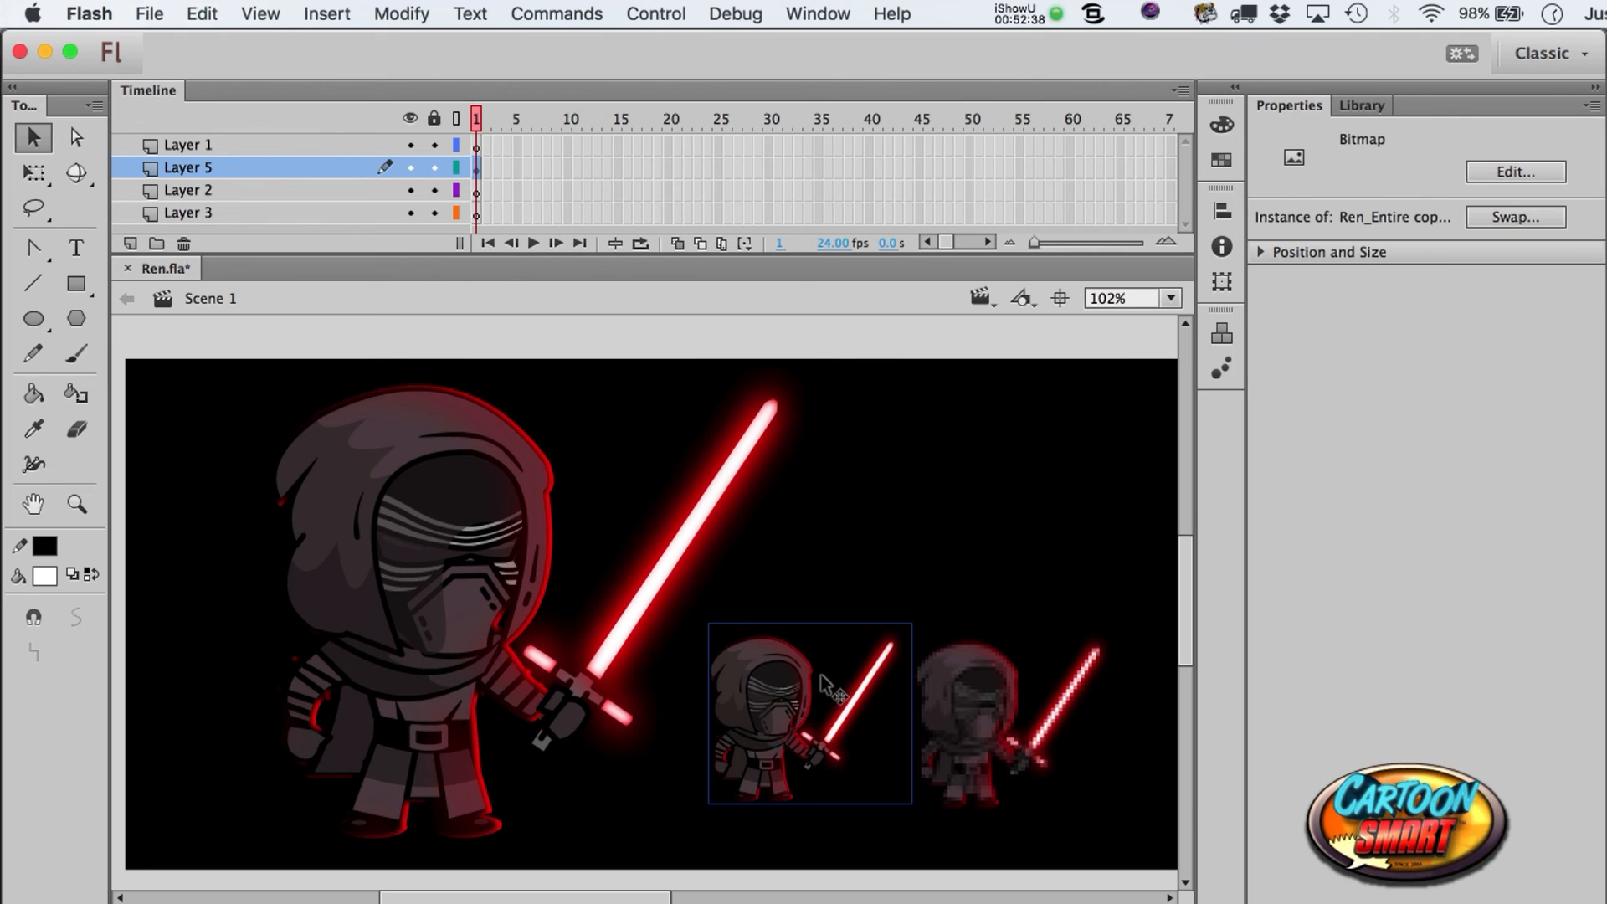
key(q)
shift+click(977, 781)
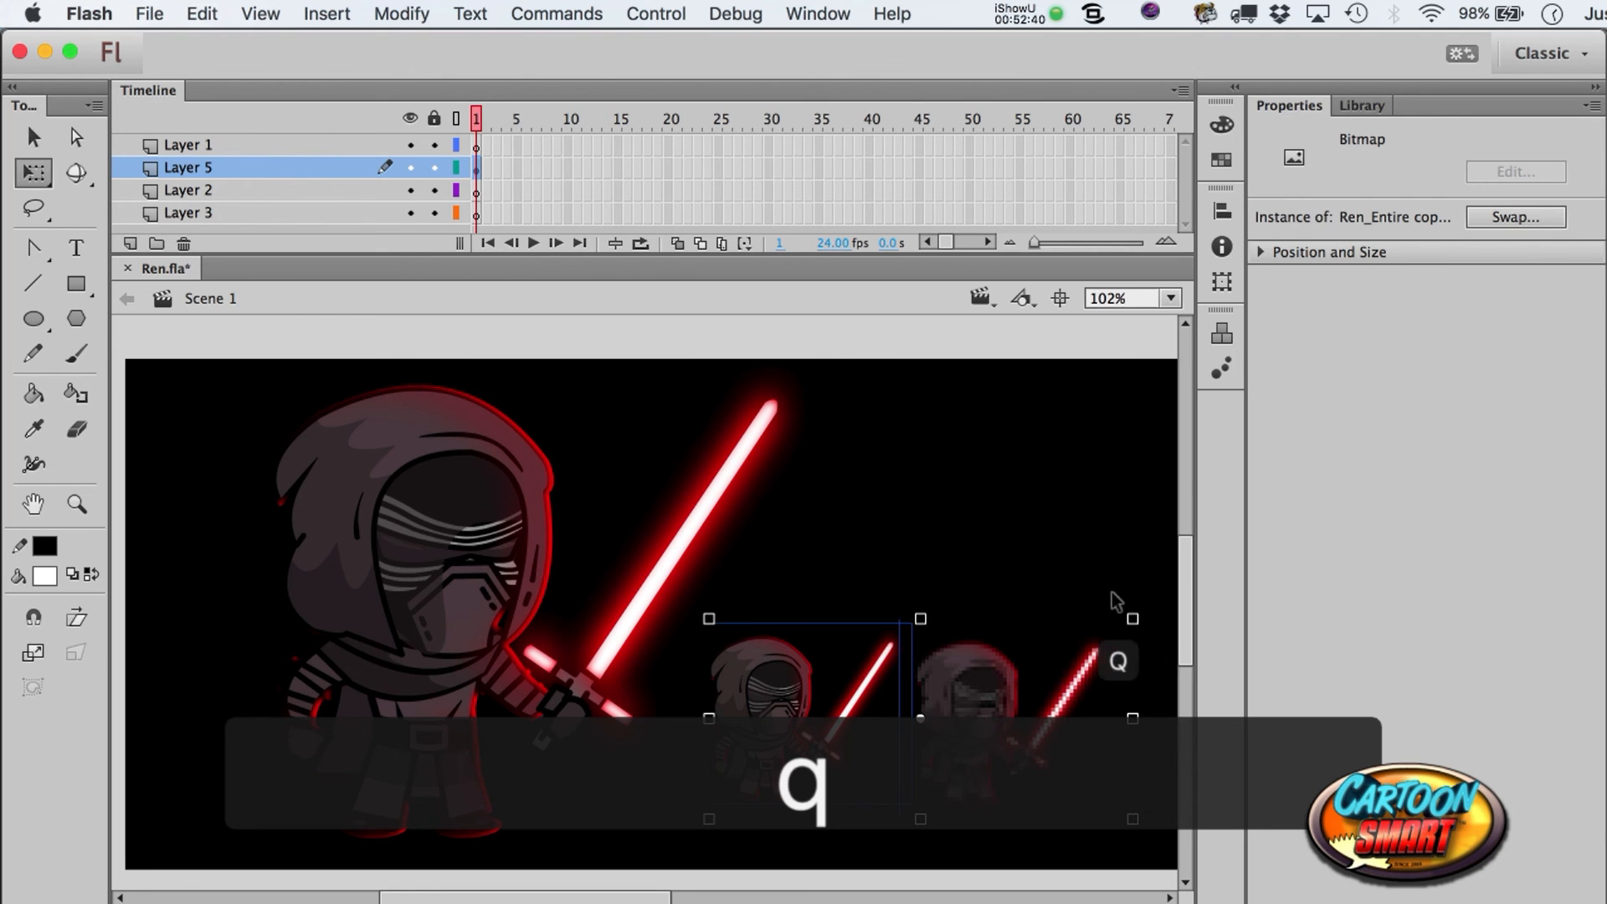
drag(1132, 618, 1078, 651)
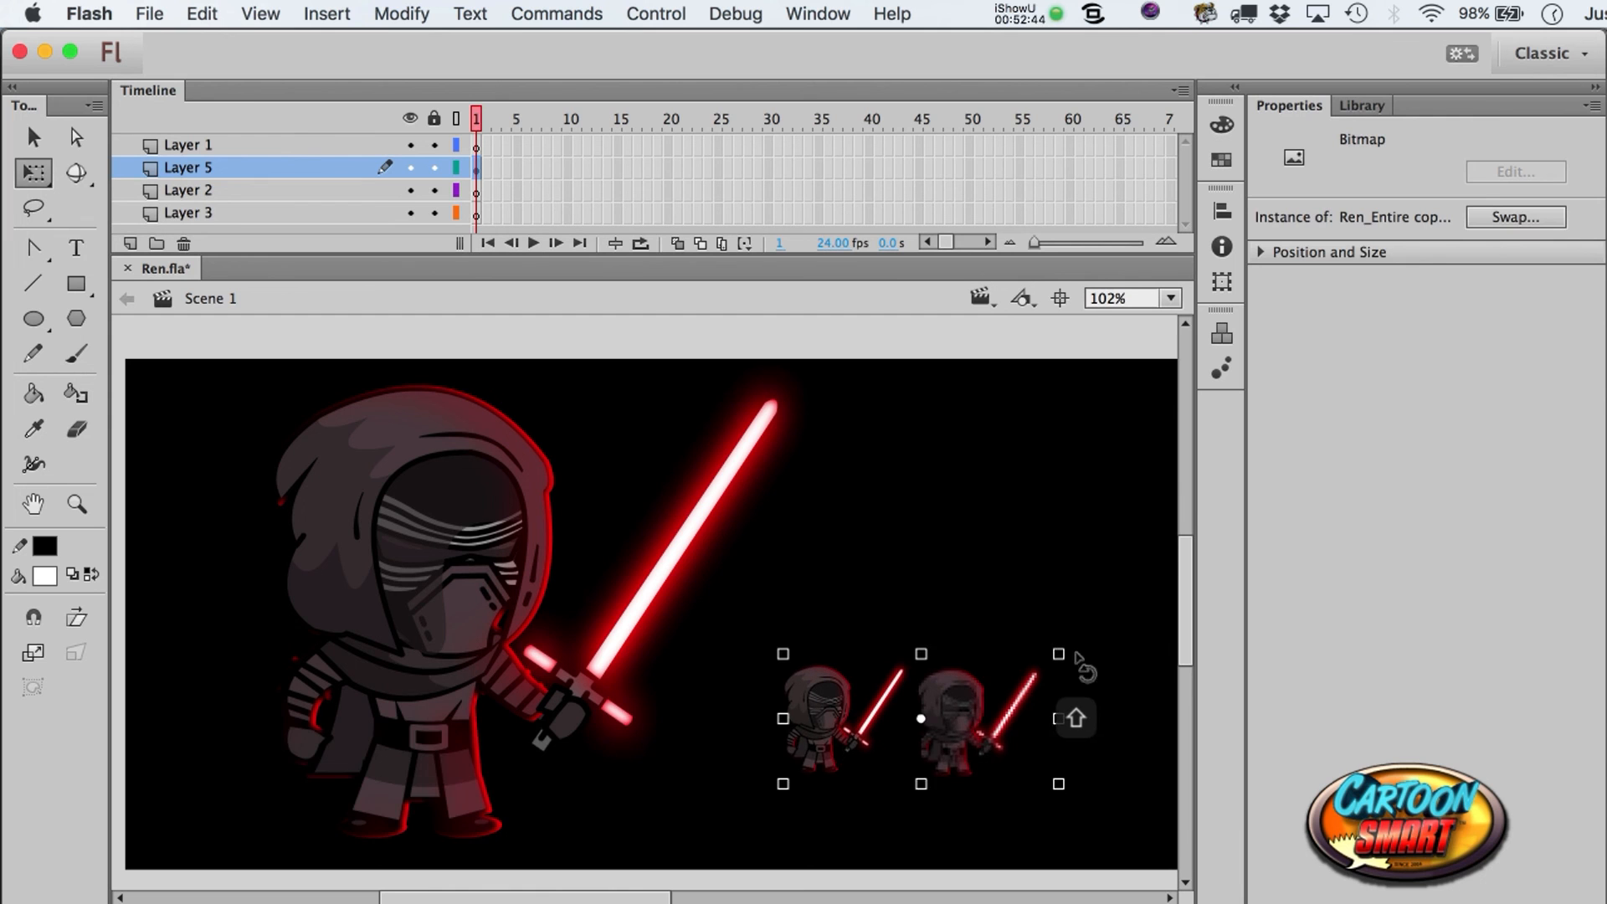
- Deselect the small bitmaps, try nudging the right-hand one outward and back, and leave both deselected
key(a)
click(1067, 566)
click(990, 740)
key(shift+Right)
key(shift+Left)
click(1012, 517)
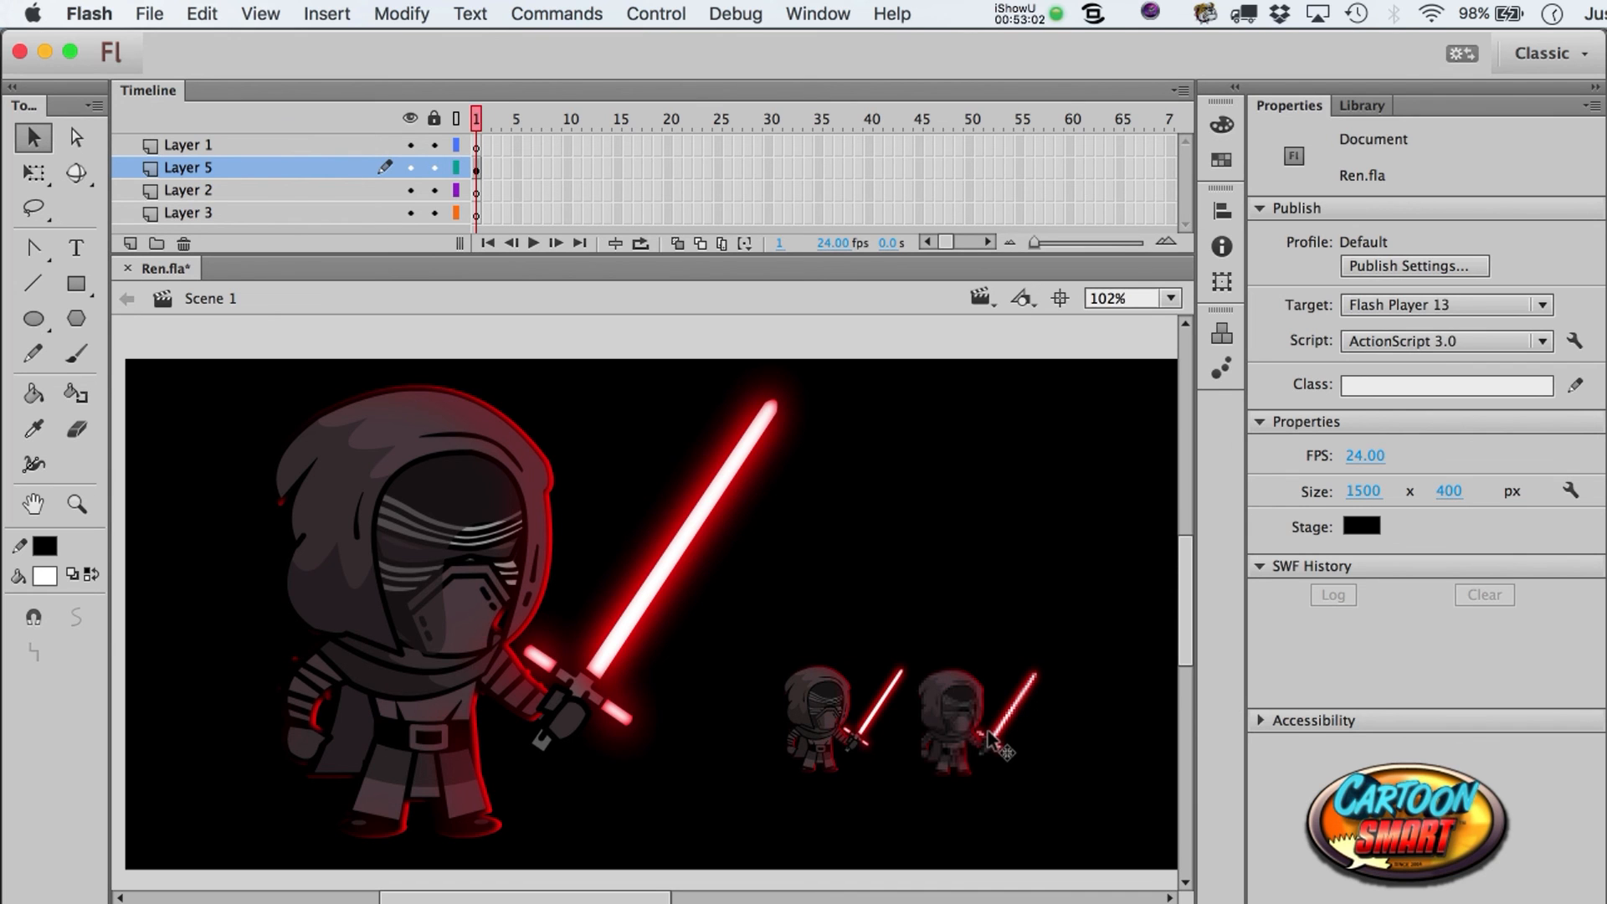
click(920, 737)
click(943, 613)
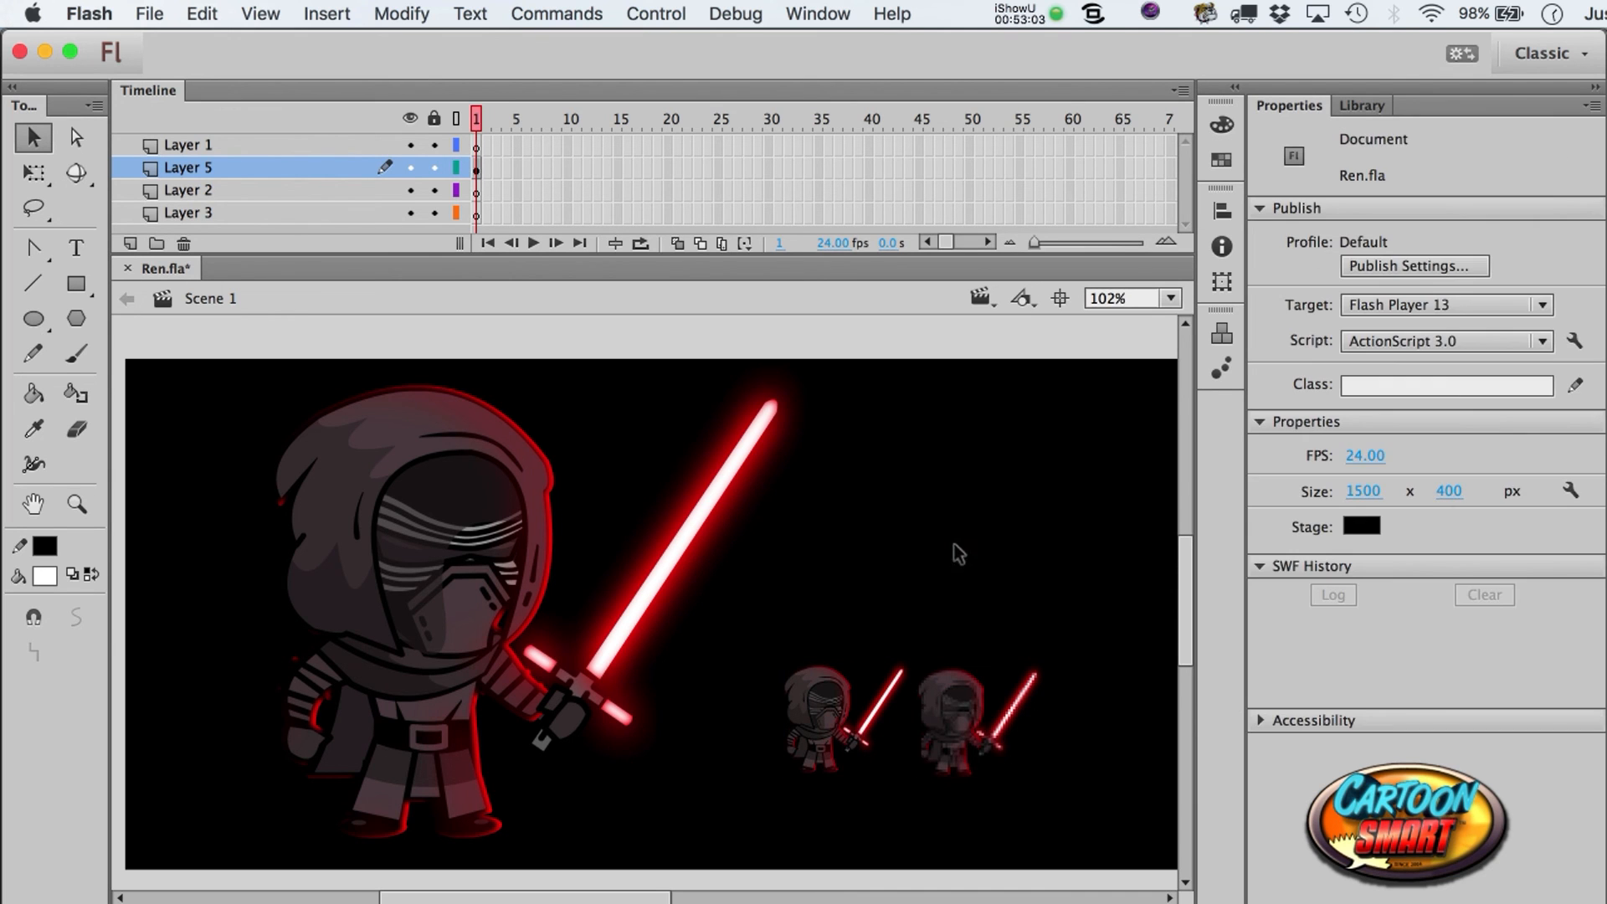
- Paste a duplicate of the large vector character and move it above the two small bitmaps
click(652, 592)
key(super+v)
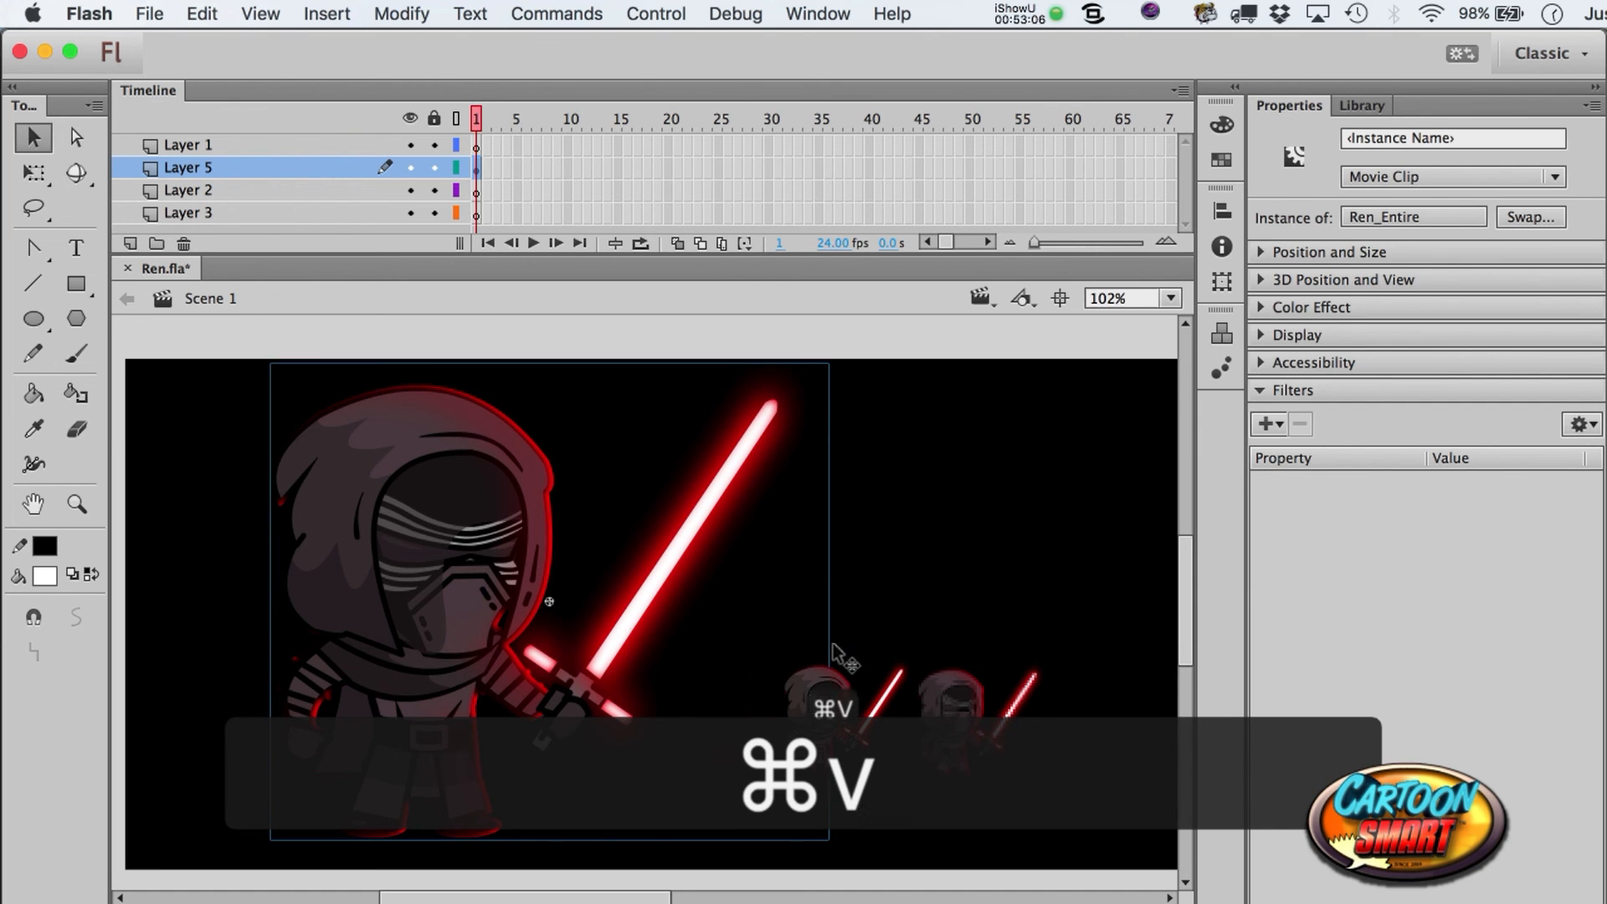
drag(552, 536, 892, 485)
scroll(892, 485, right, 5)
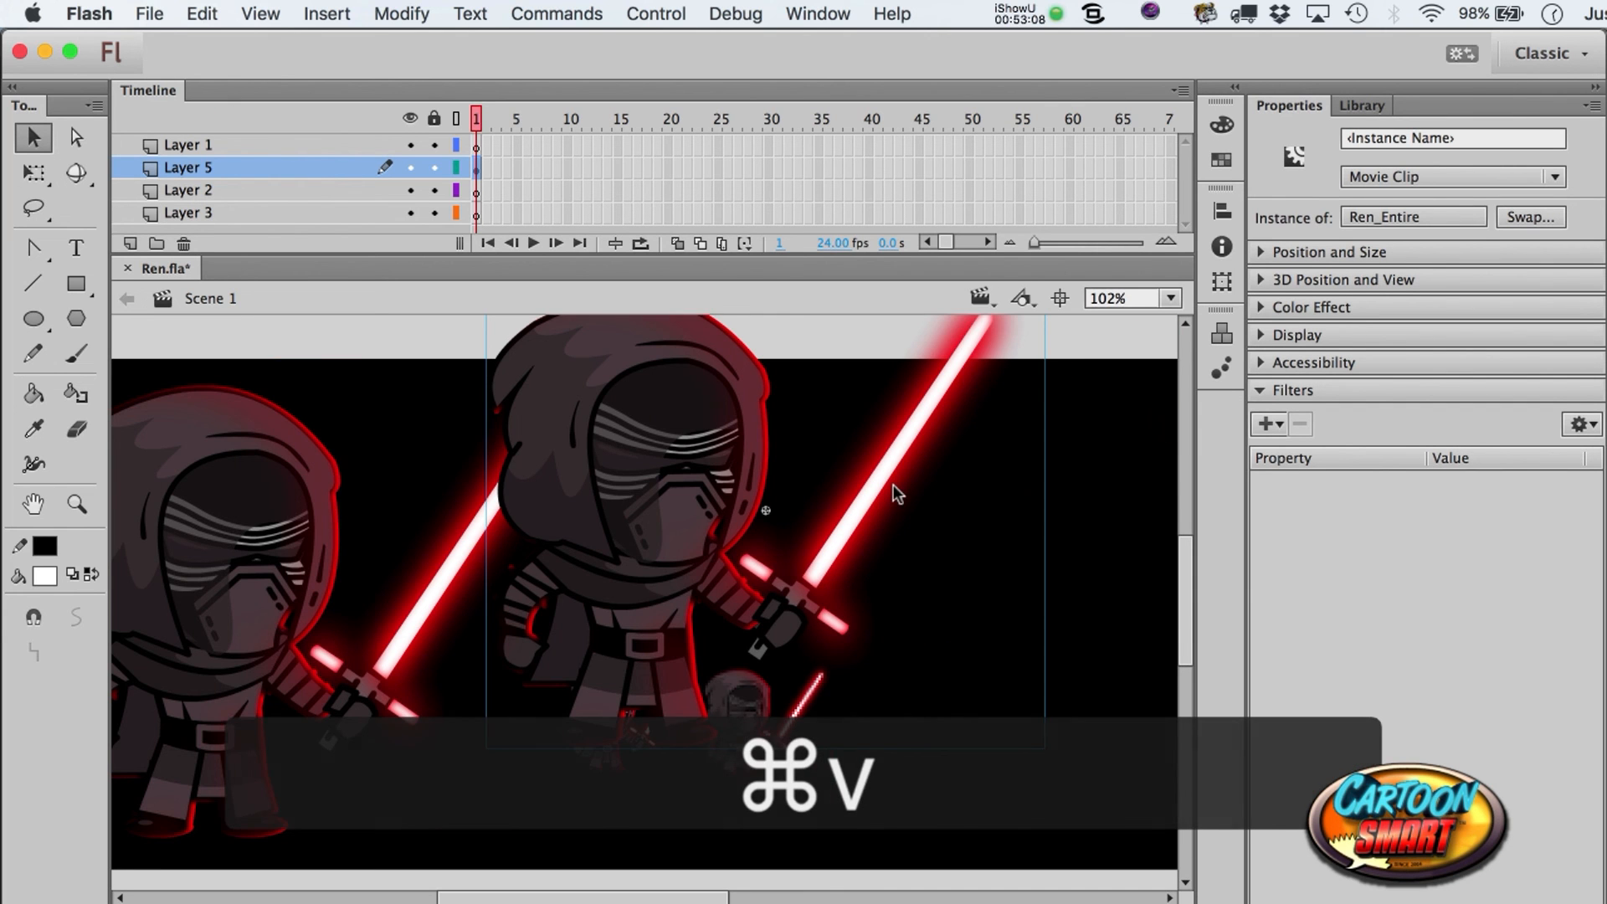
- Set the duplicate's rendering to Cache as Bitmap and try scaling it down proportionally to about half its size
click(1261, 335)
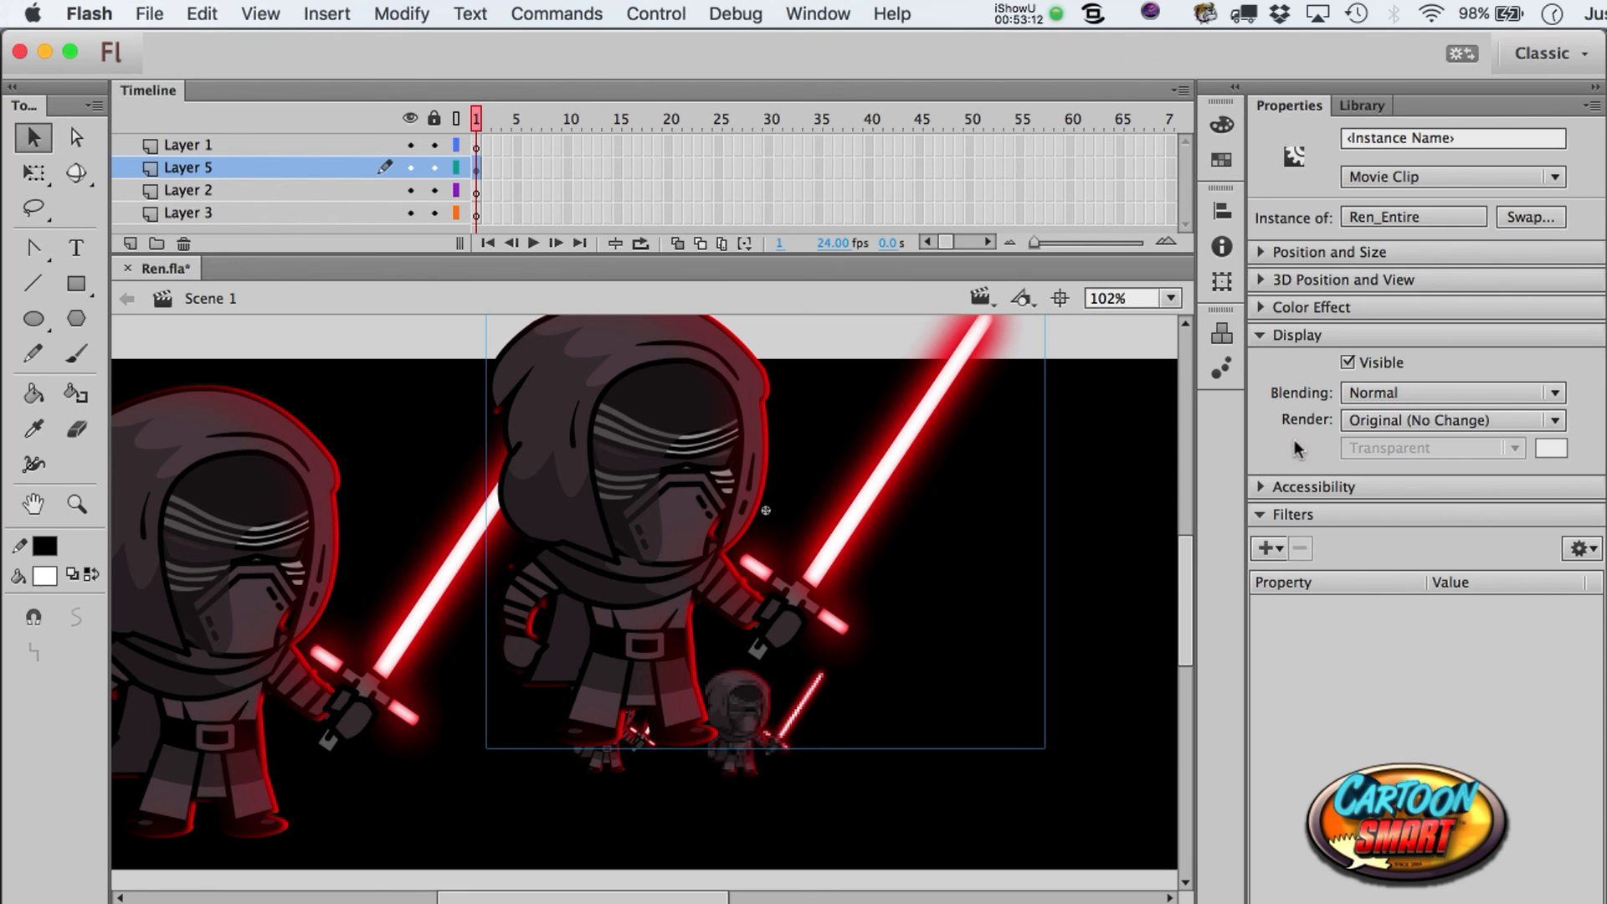
click(1389, 420)
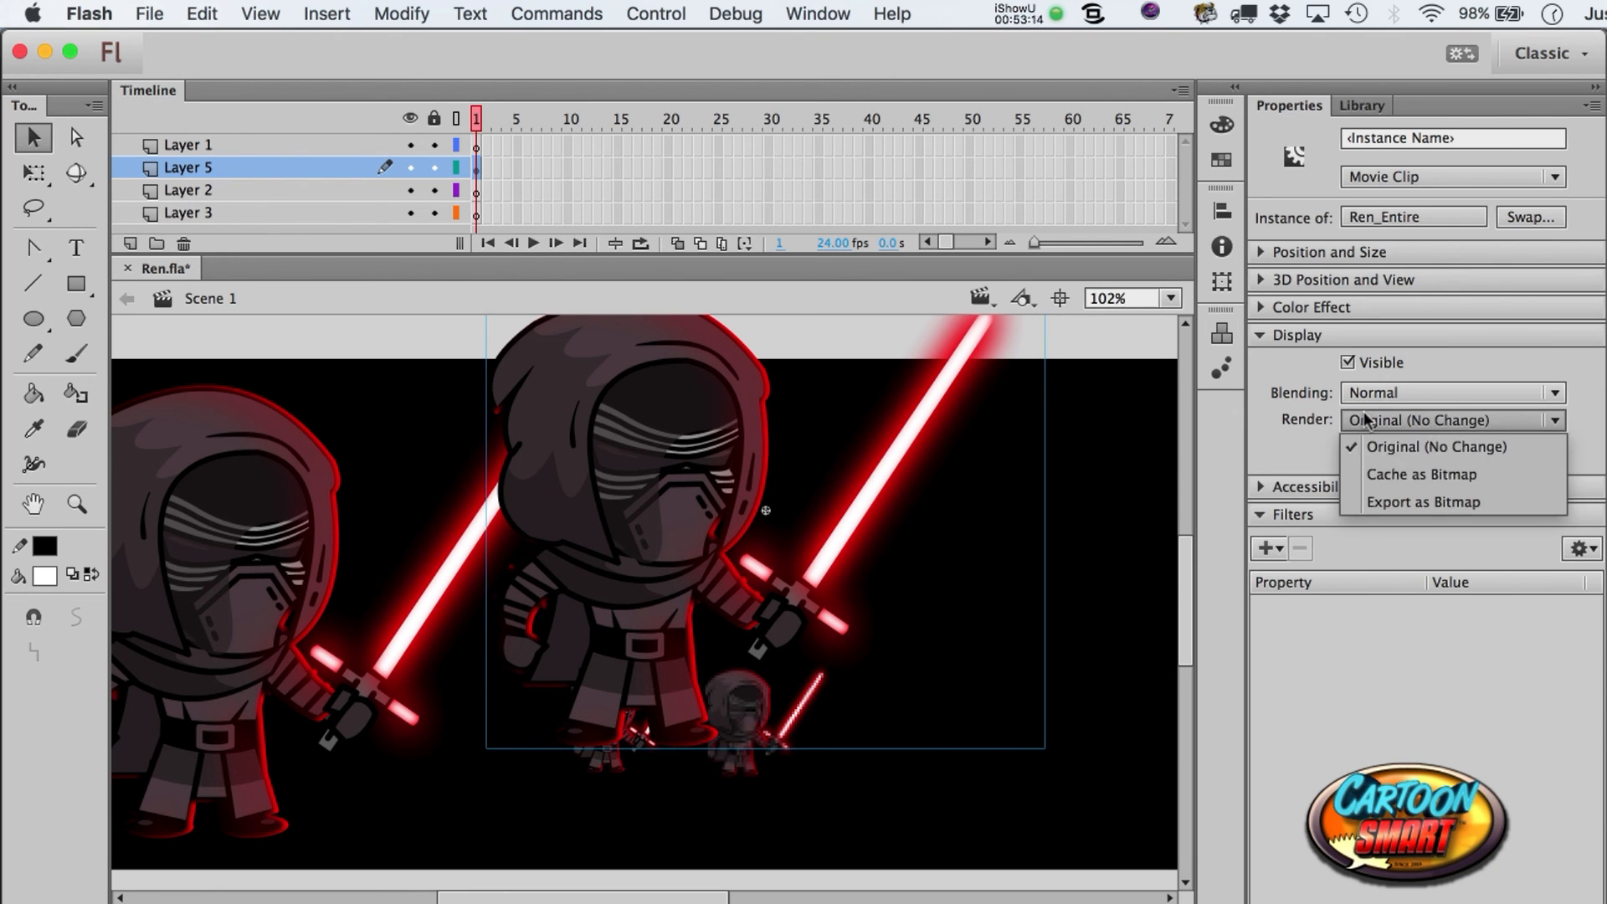
click(1376, 475)
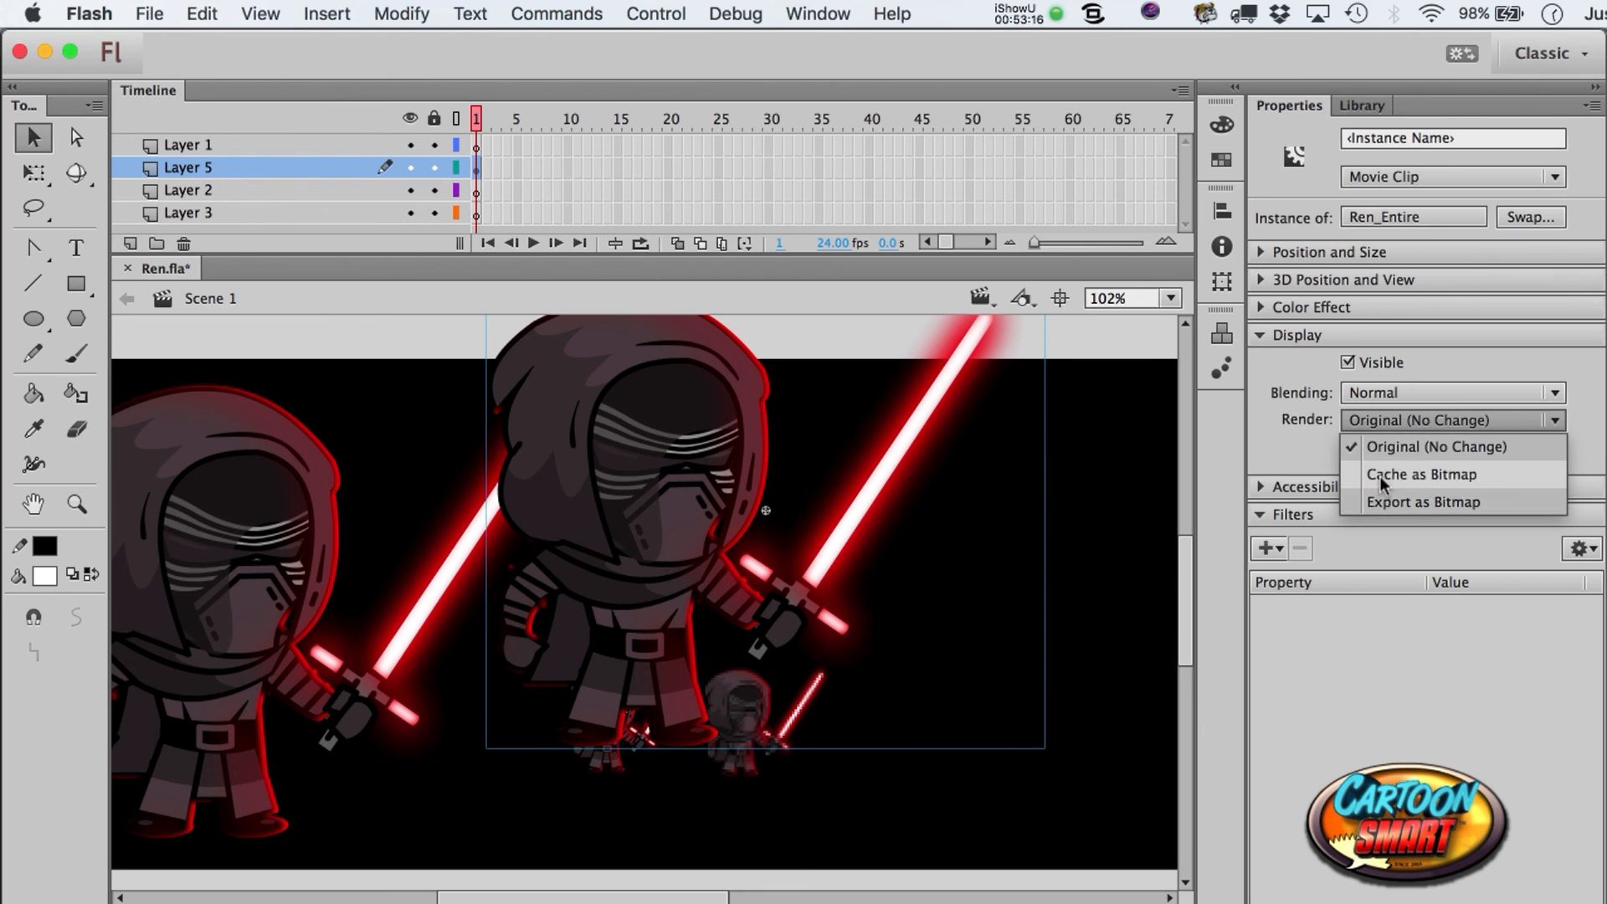
click(1098, 760)
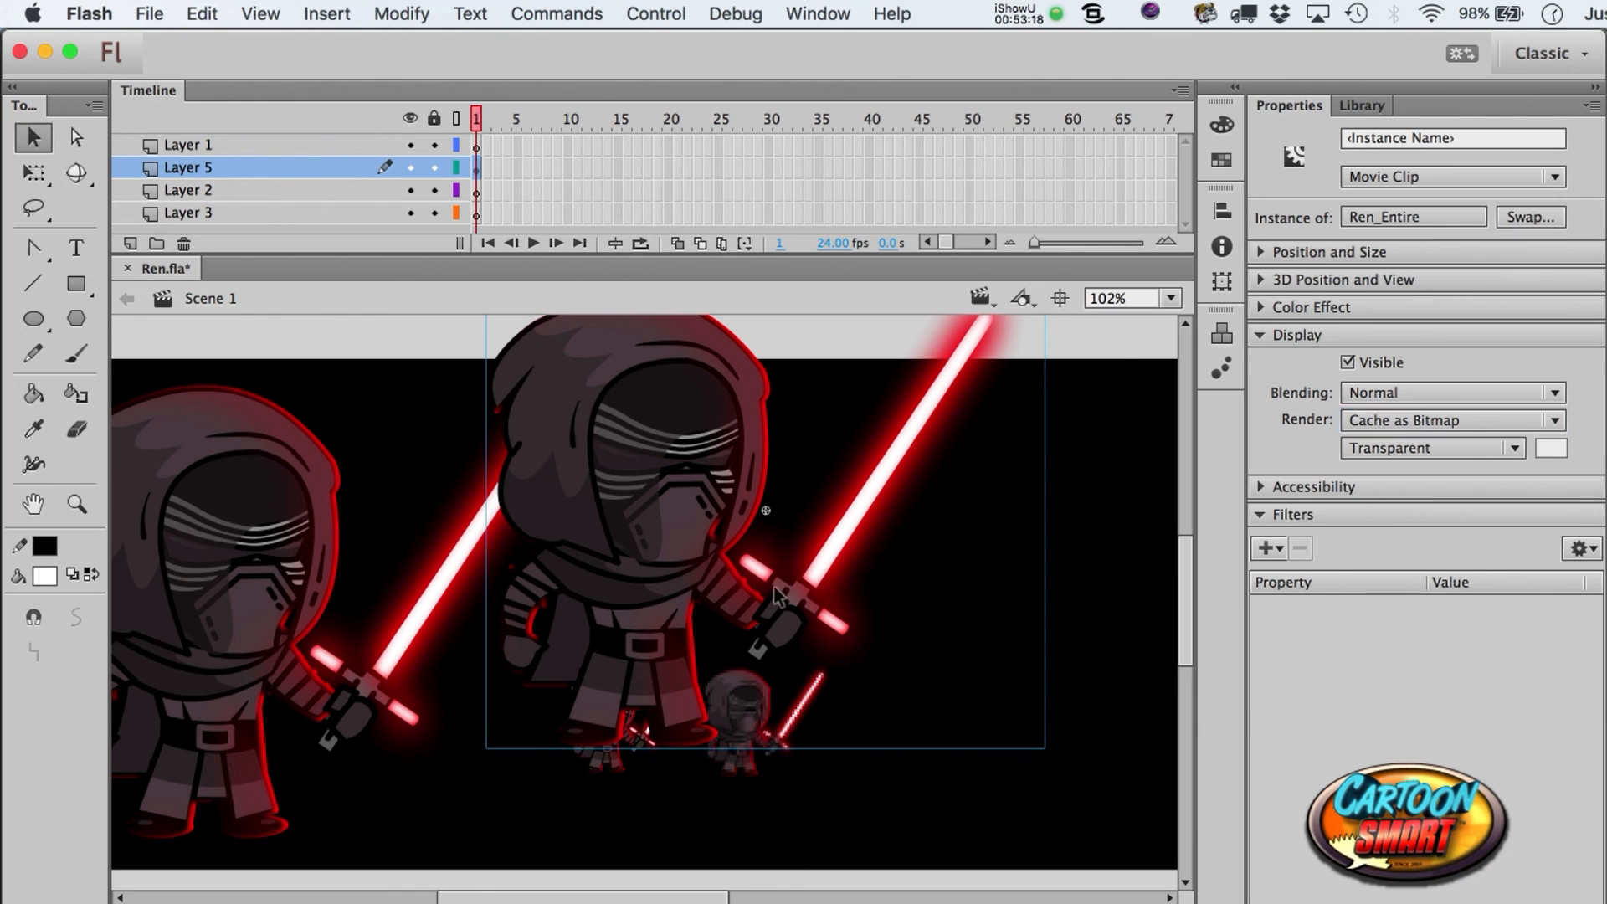
key(q)
drag(1044, 748, 920, 670)
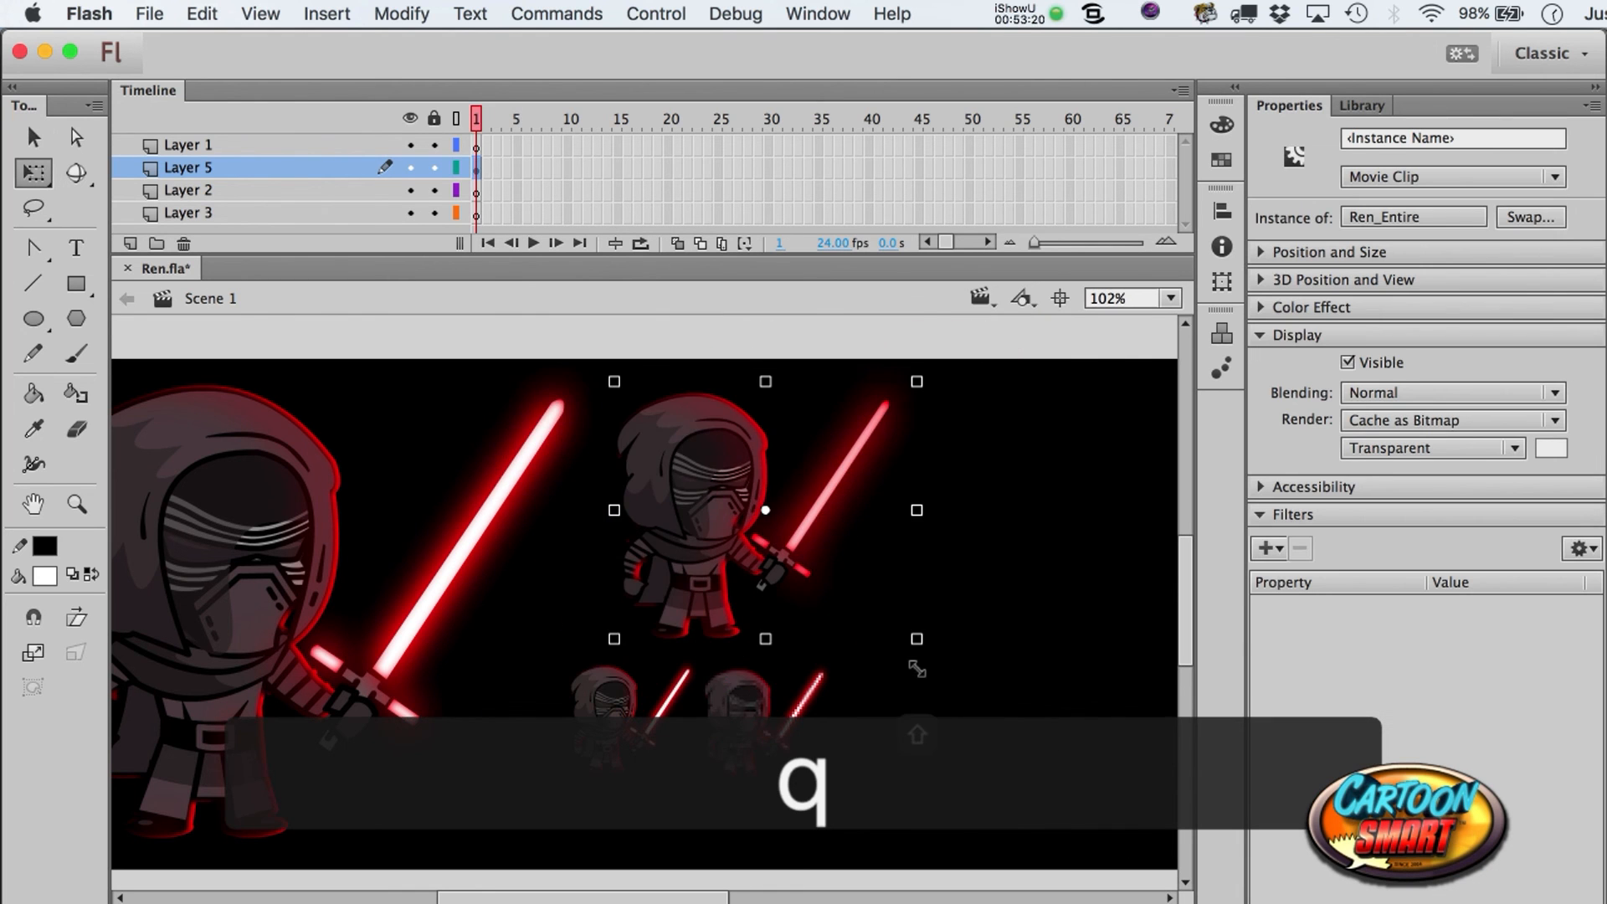
key(super+z)
- Try Export as Bitmap rendering on the duplicate at about one third of its size, and delete the duplicate
click(1392, 421)
click(1400, 502)
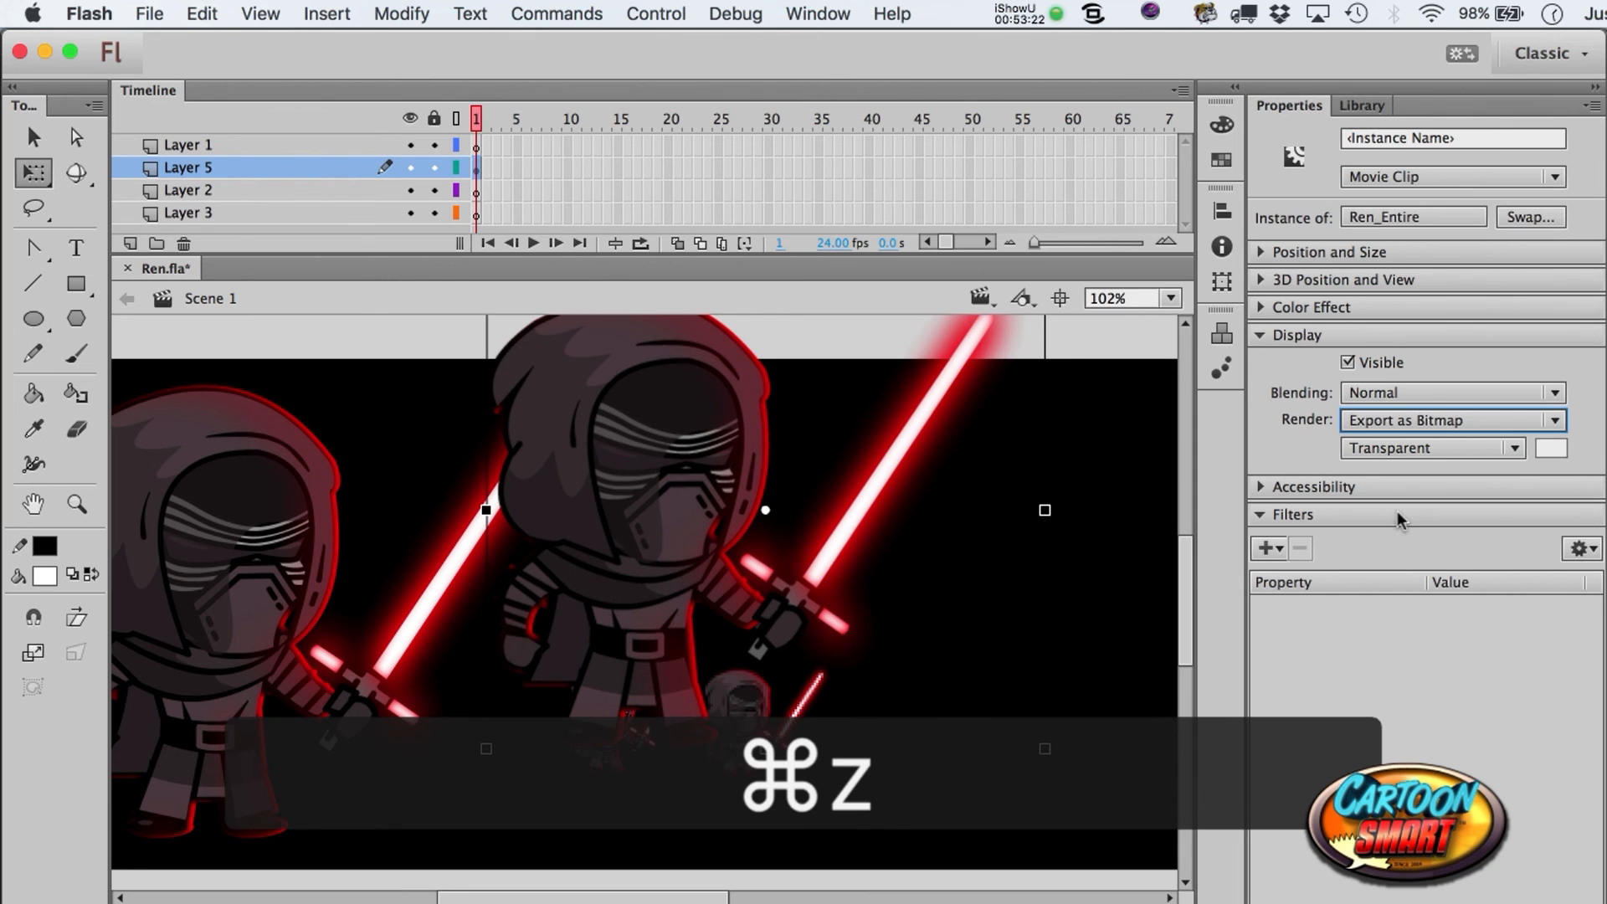
drag(1045, 748, 860, 611)
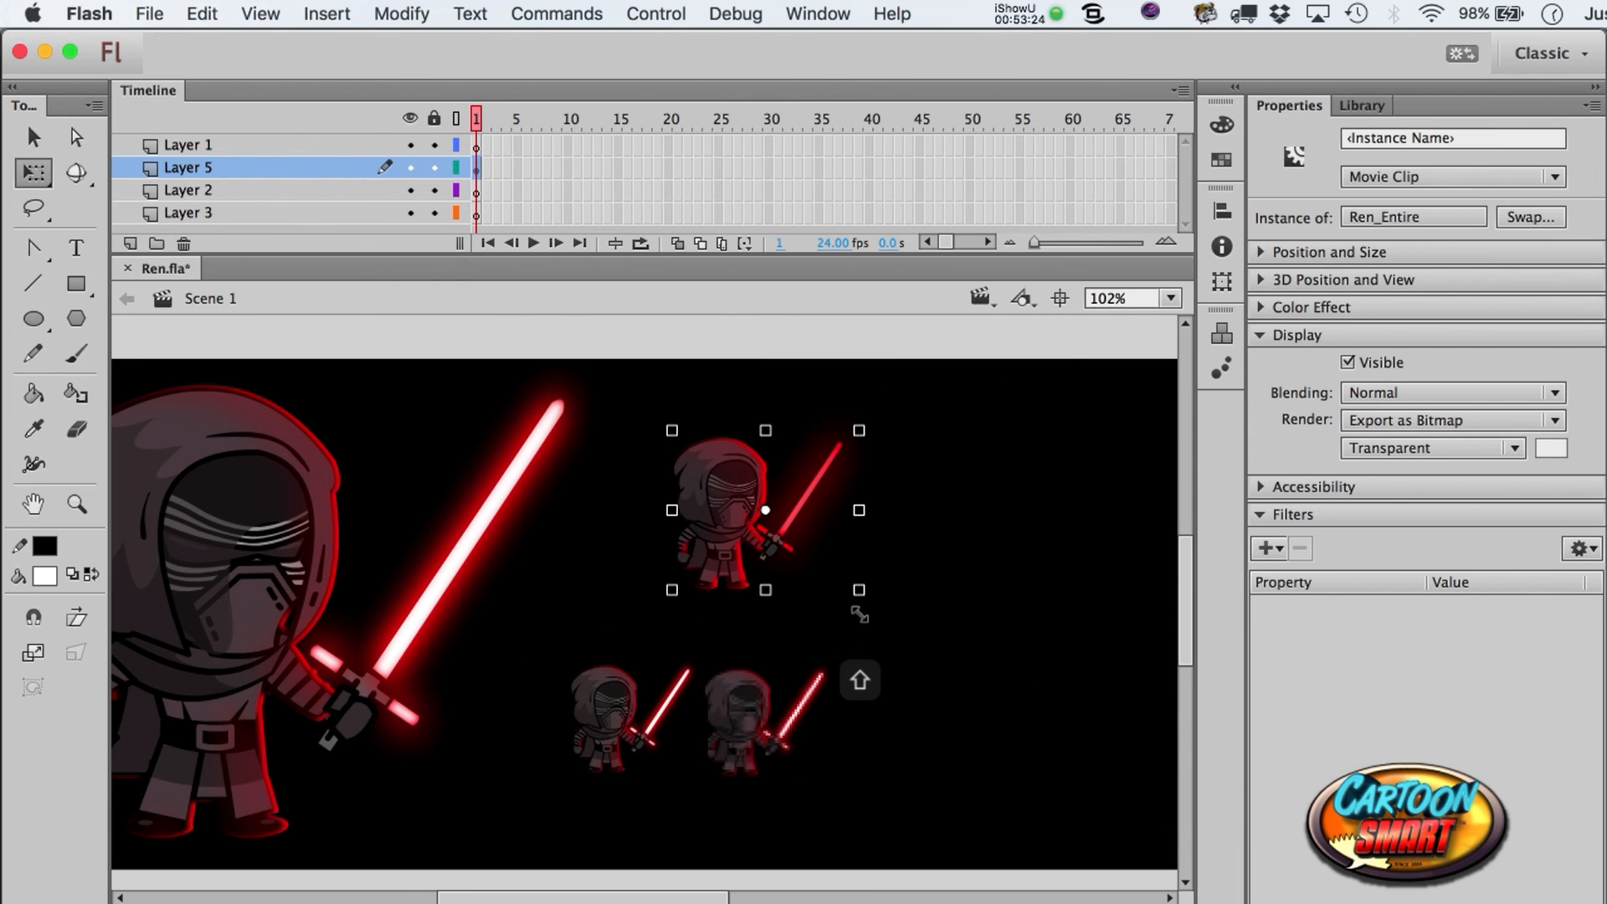
key(BackSpace)
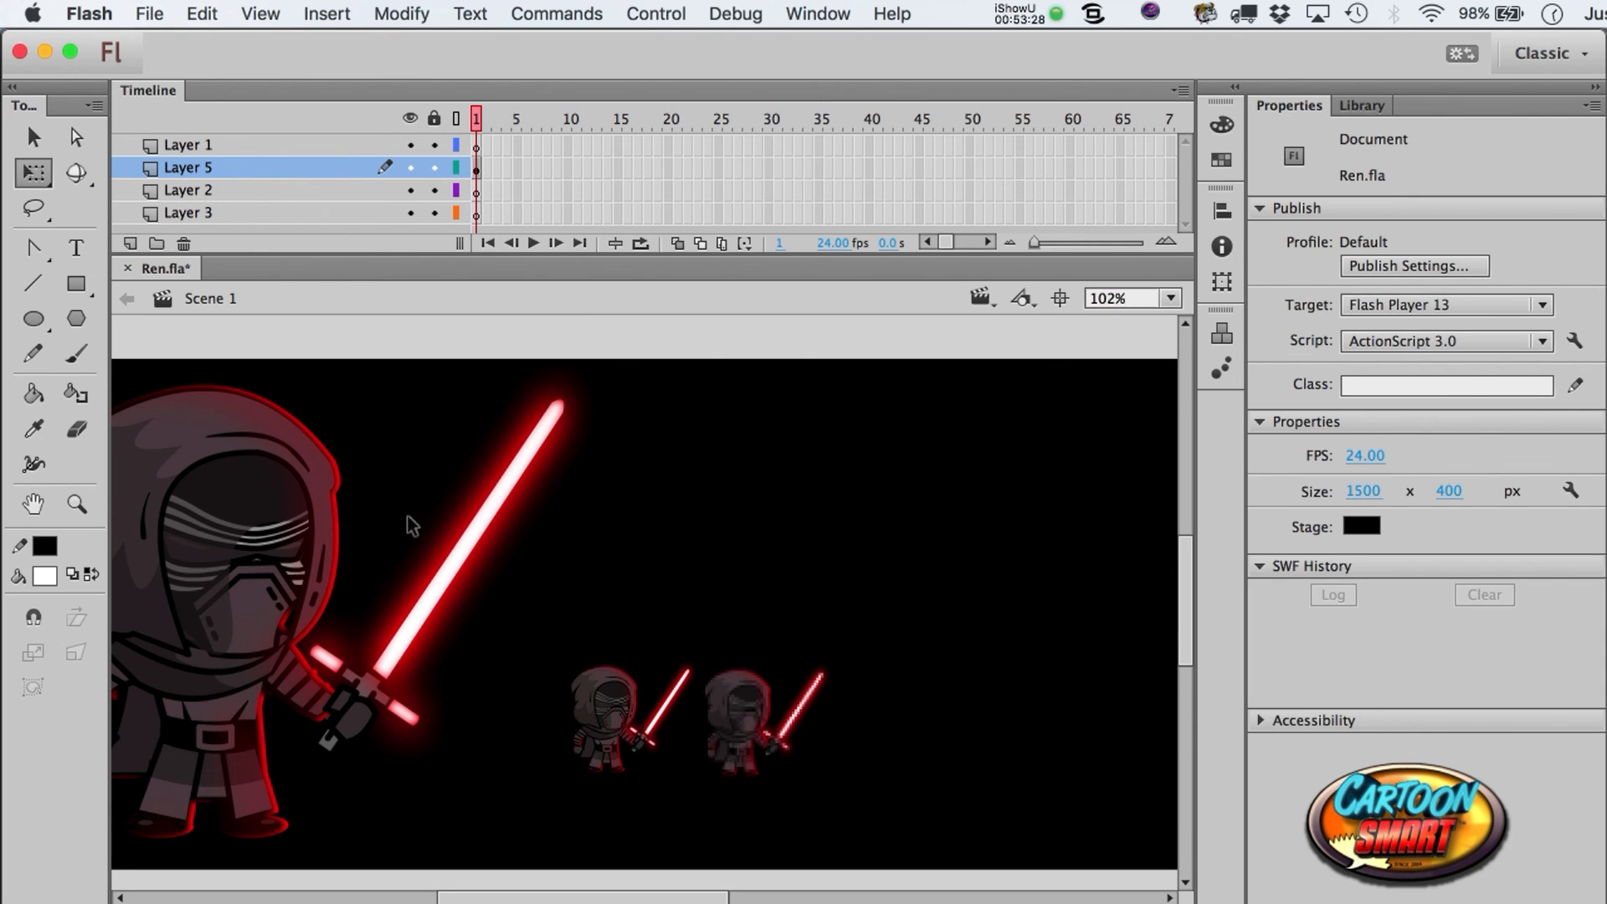
click(399, 559)
key(a)
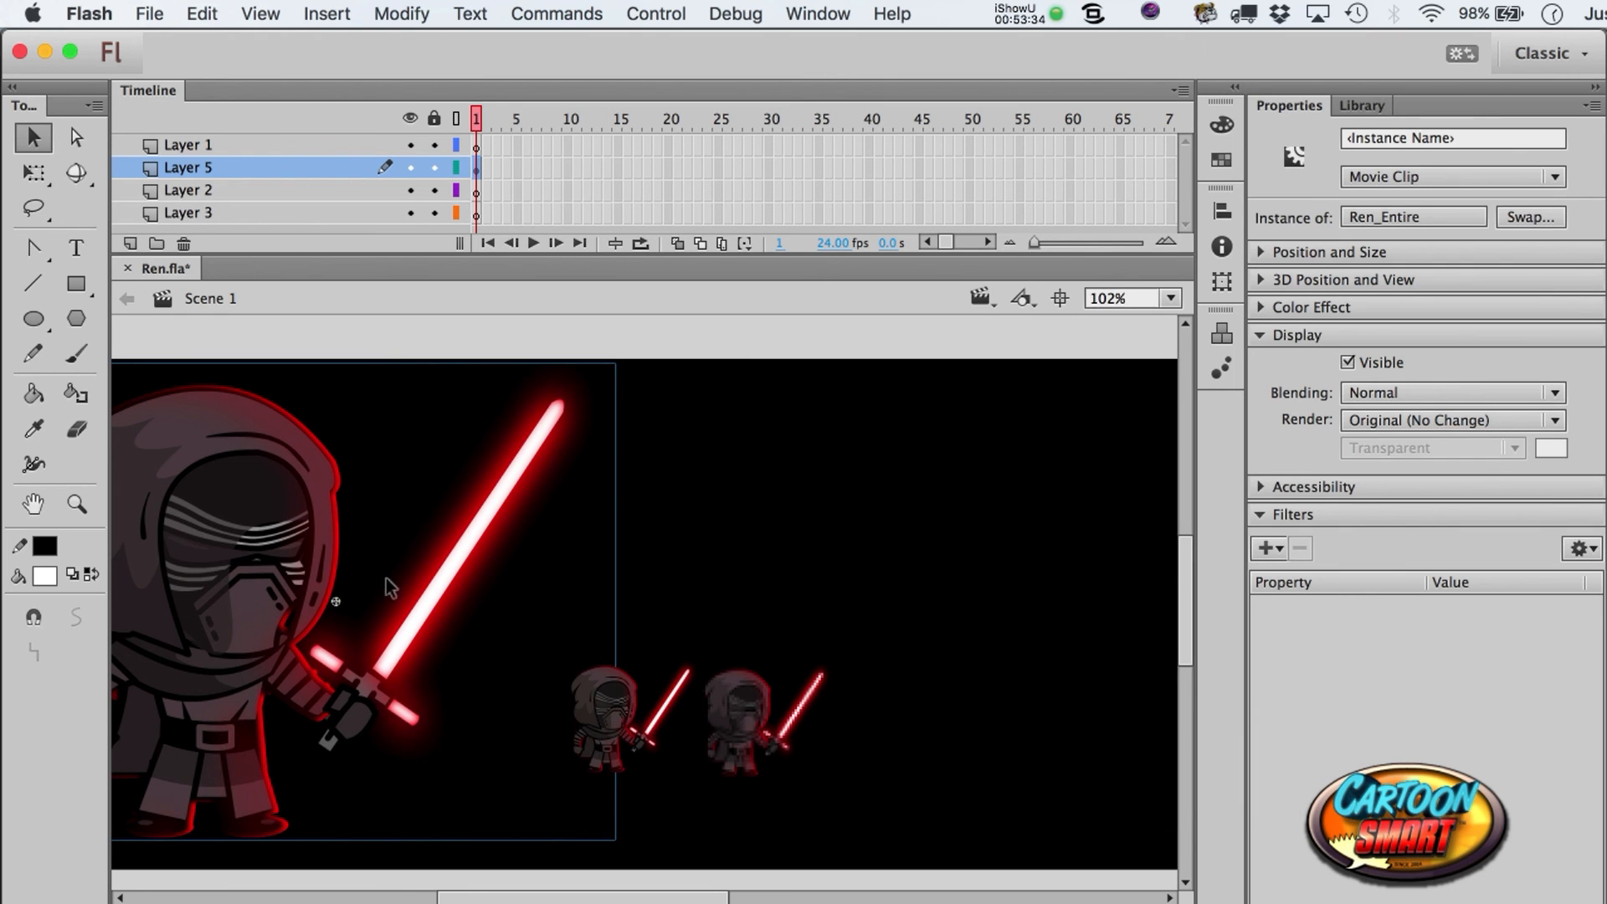
click(832, 606)
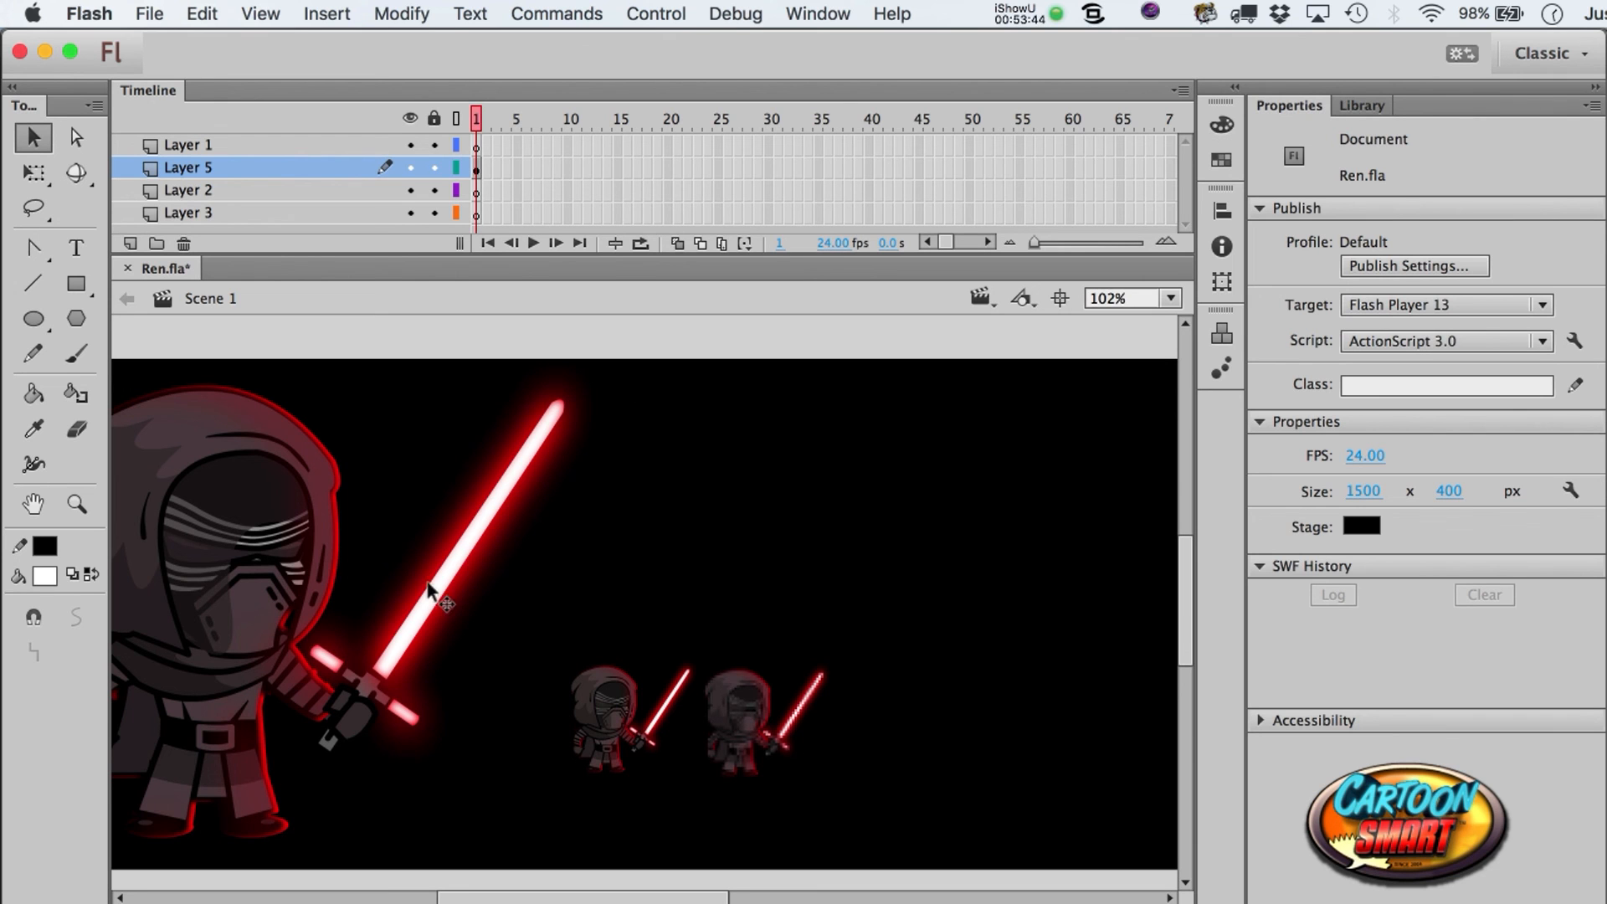
click(761, 723)
click(871, 590)
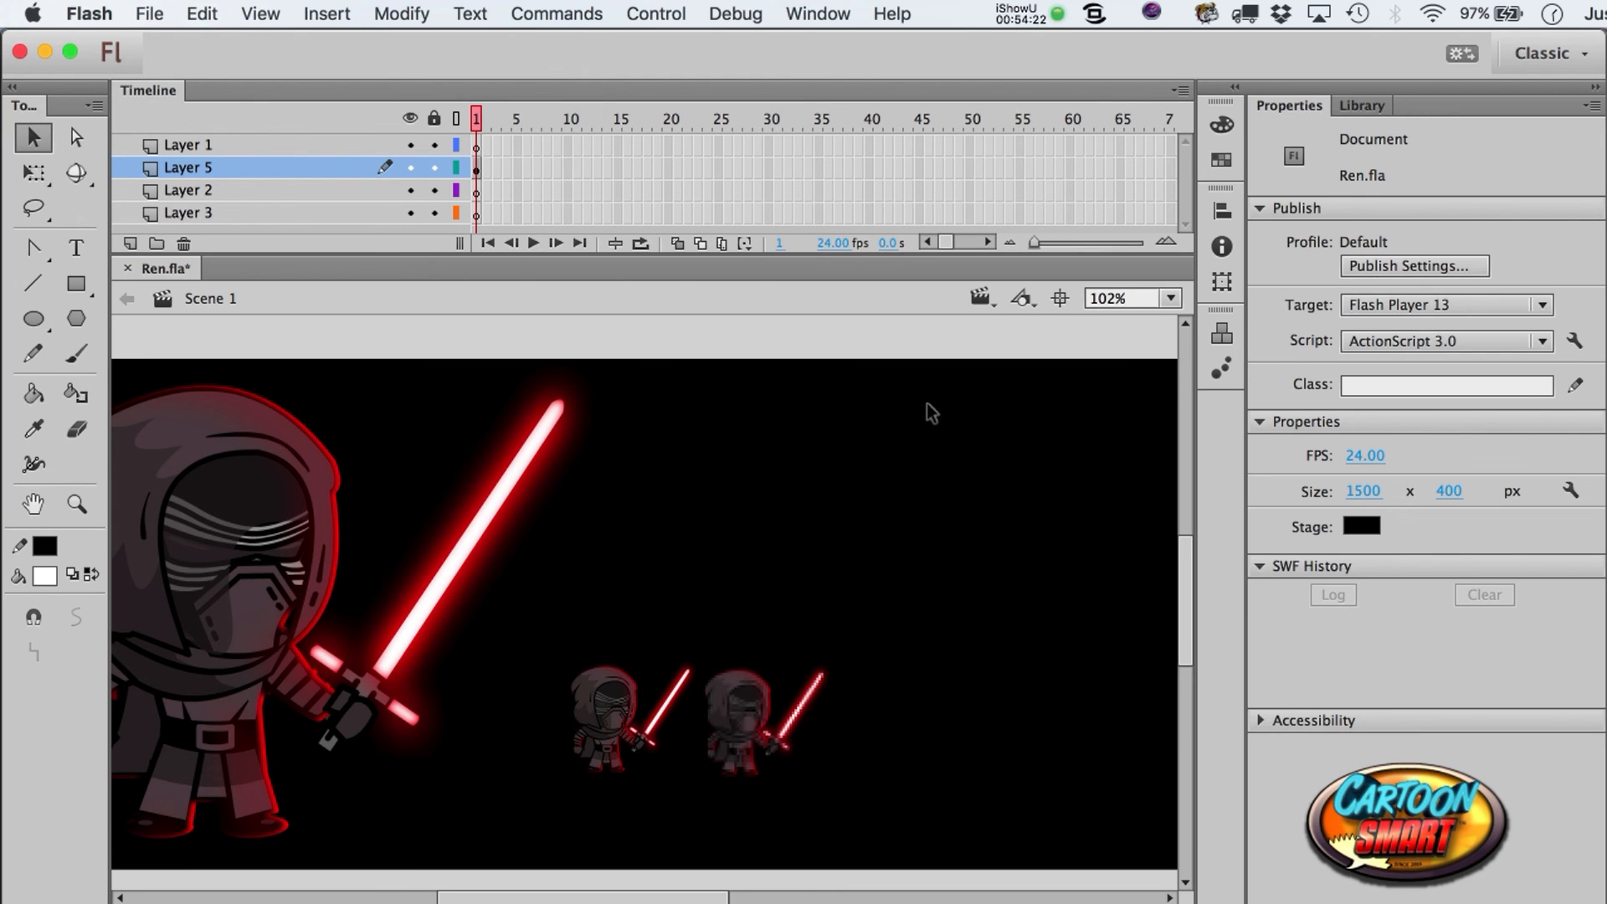
scroll(926, 404, left, 5)
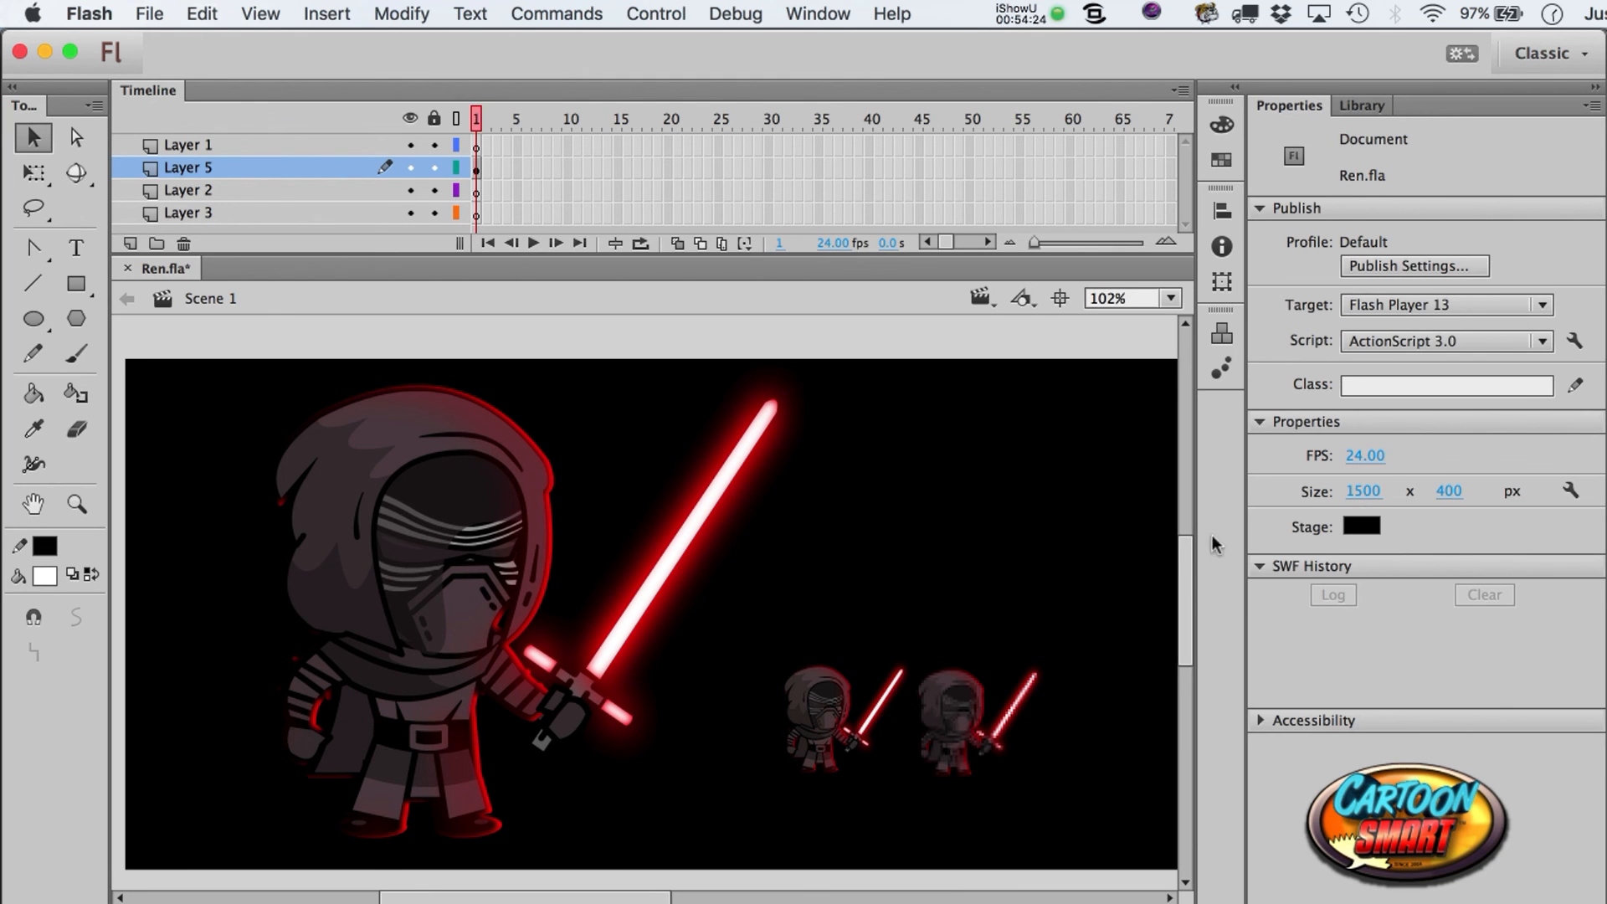
drag(1189, 549, 1187, 561)
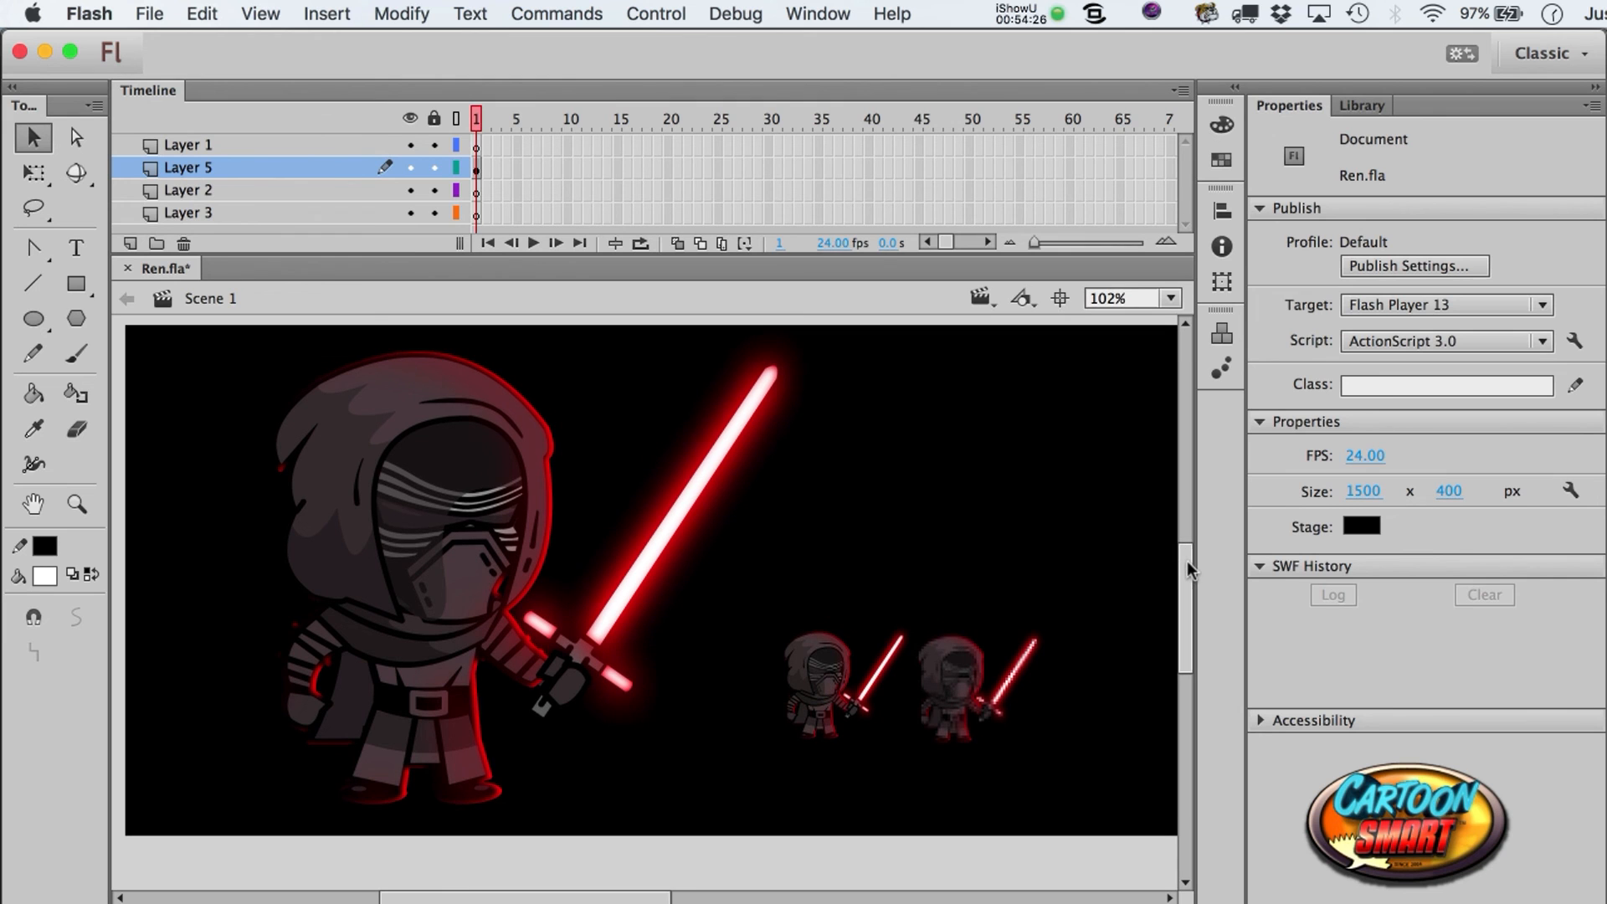